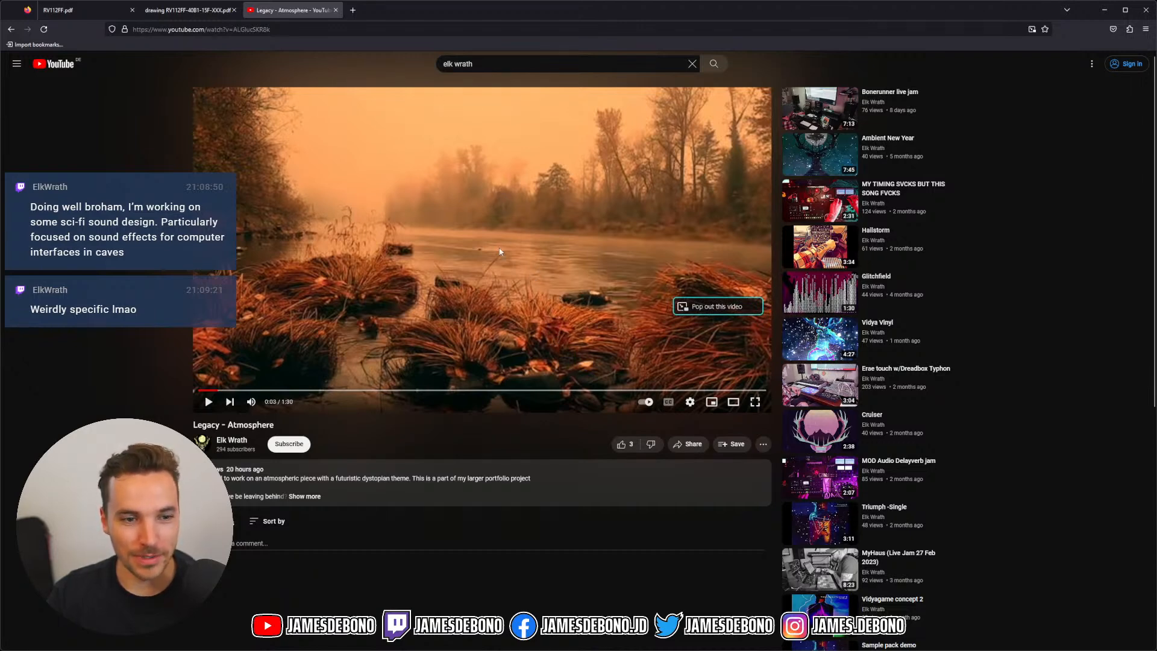
Switch from the browser to SOLIDWORKS and bring up the Taiwan Alpha RV112FF potentiometer part
drag(1005, 10, 614, 8)
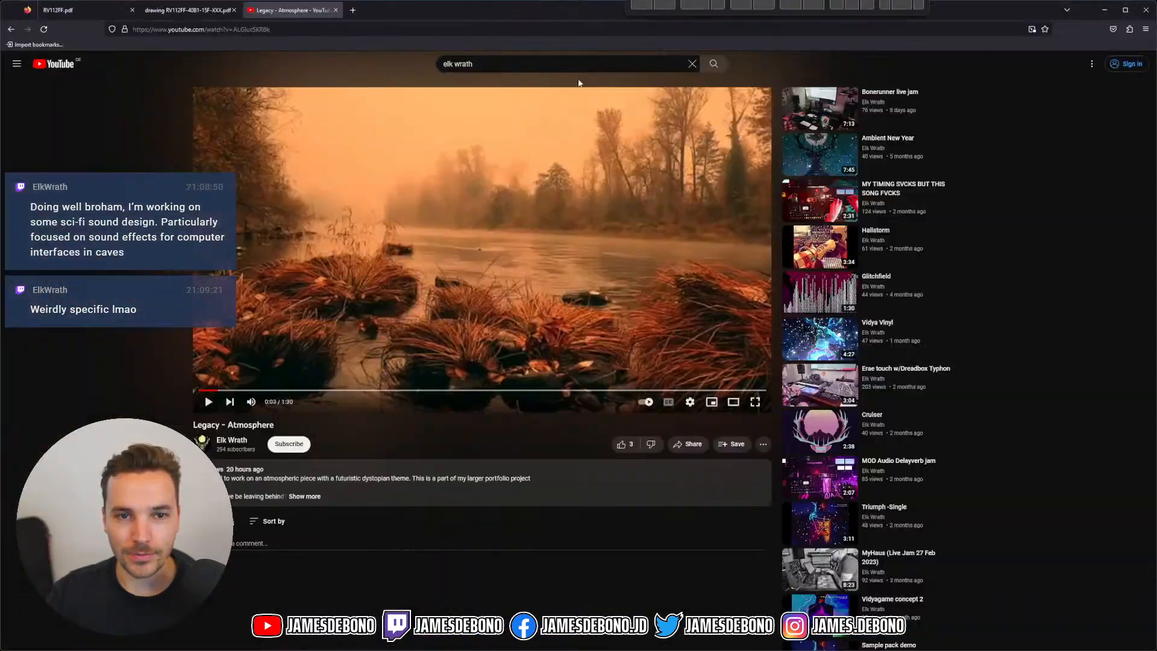
key(super+Right)
mouse_move(578, 137)
mouse_down()
mouse_move(787, 137)
mouse_move(775, 137)
mouse_up()
click(920, 10)
click(196, 11)
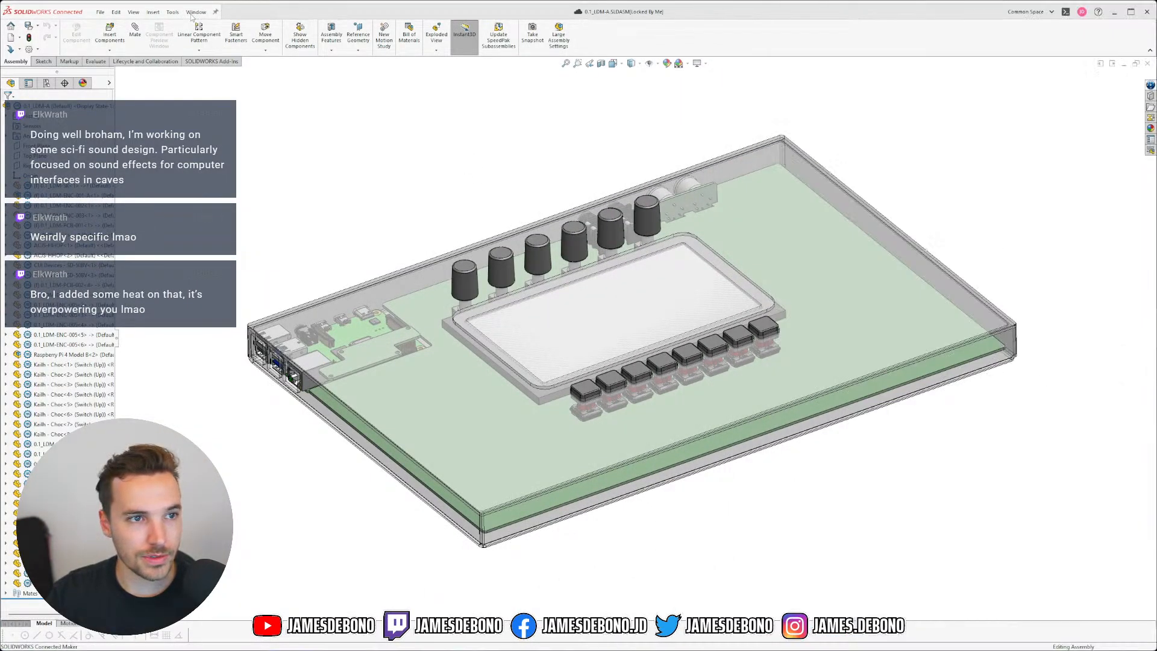
click(249, 129)
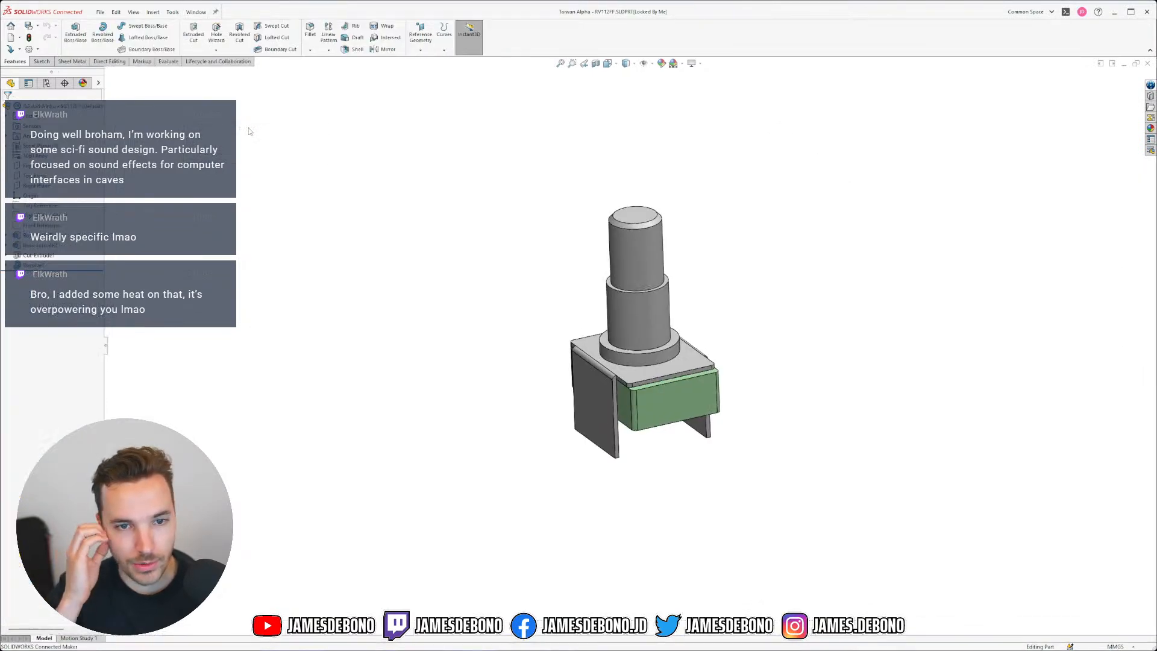
Arrange the potentiometer part window and the RV112FF-40B1 datasheet drawing side by side, giving the drawing extra width
scroll(744, 356, up, 1)
scroll(710, 384, down, 3)
middle_drag(575, 325, 568, 245)
key(ctrl+7)
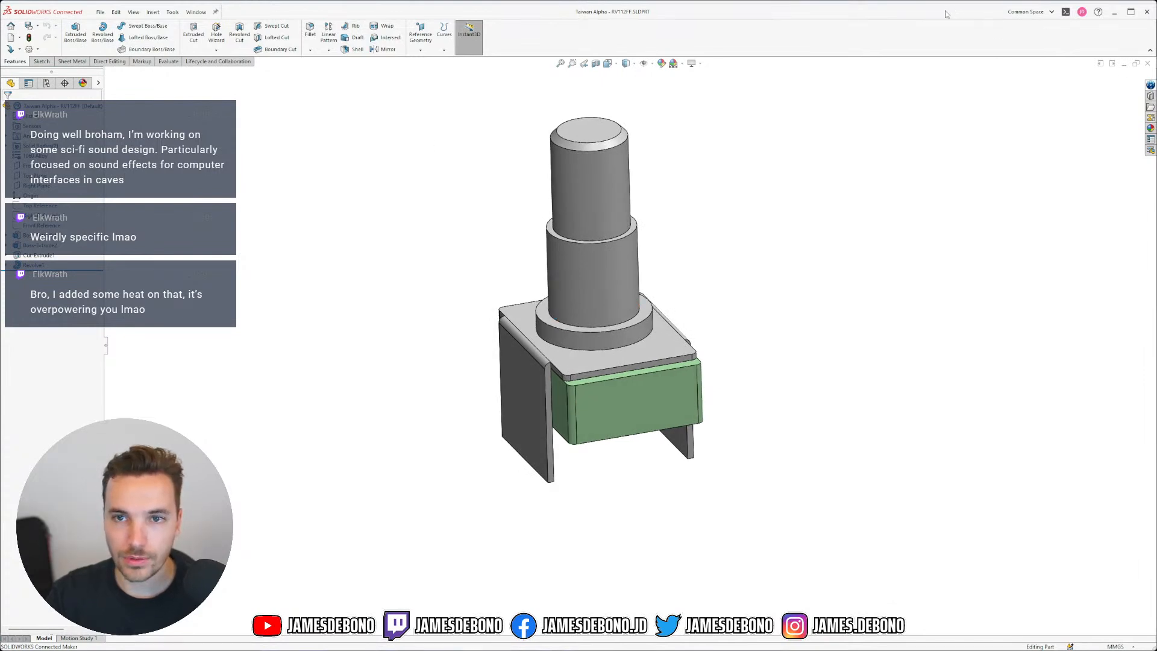
drag(1153, 48, 769, 39)
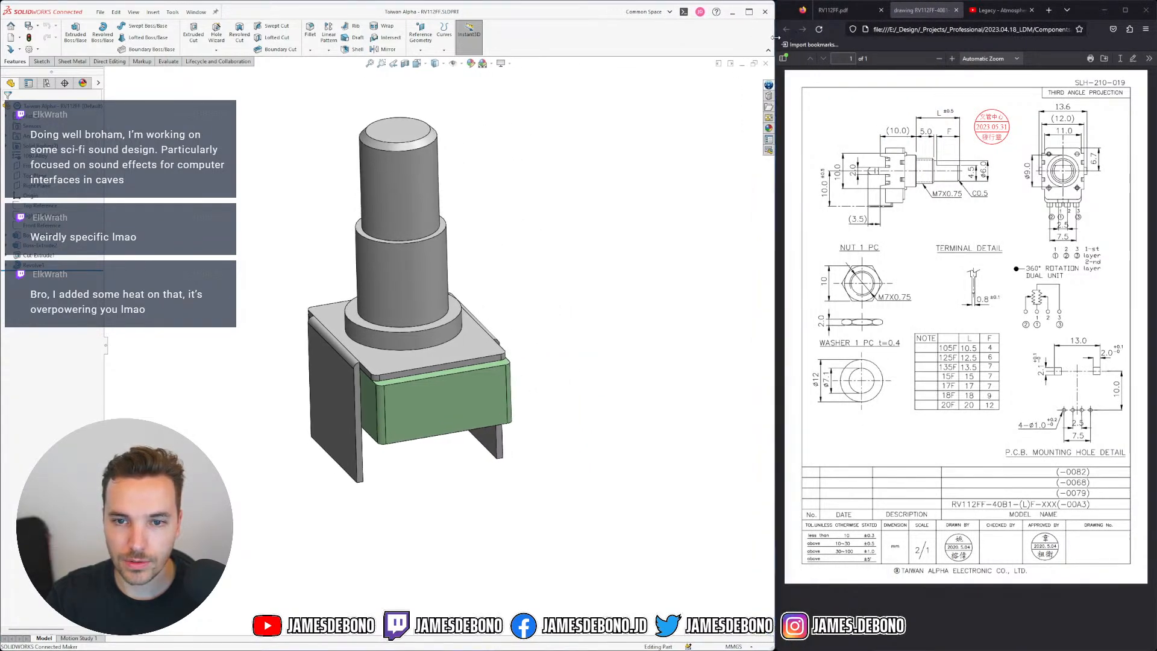
mouse_move(776, 90)
mouse_down()
mouse_move(785, 84)
mouse_move(717, 88)
mouse_up()
drag(786, 108, 736, 106)
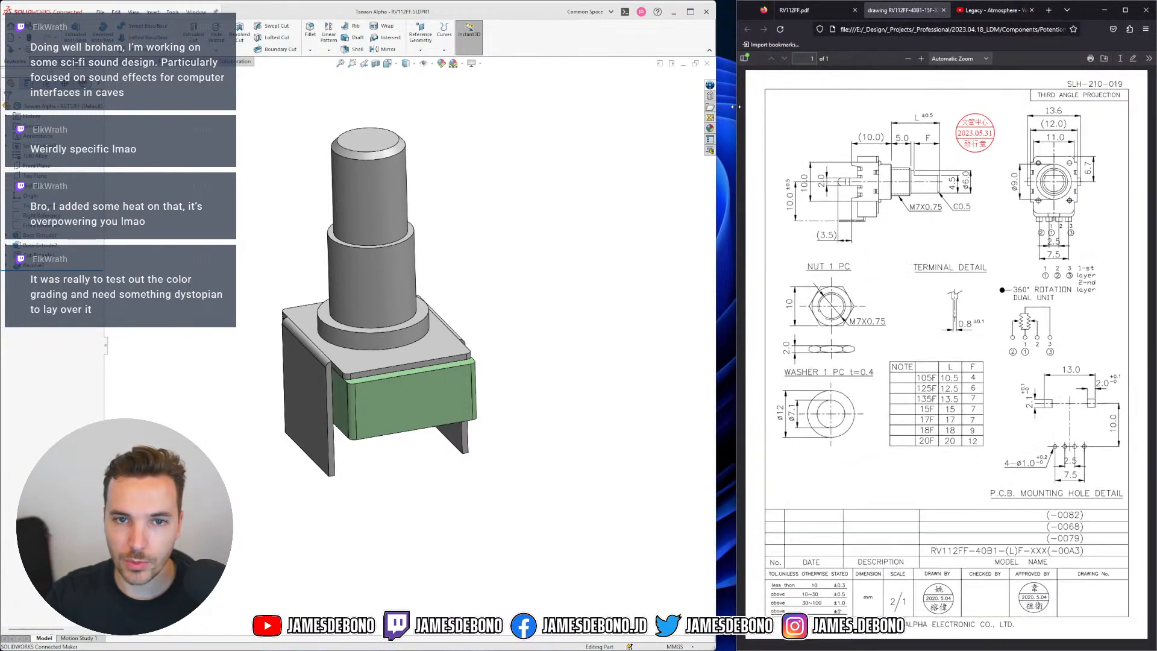
drag(717, 154, 737, 158)
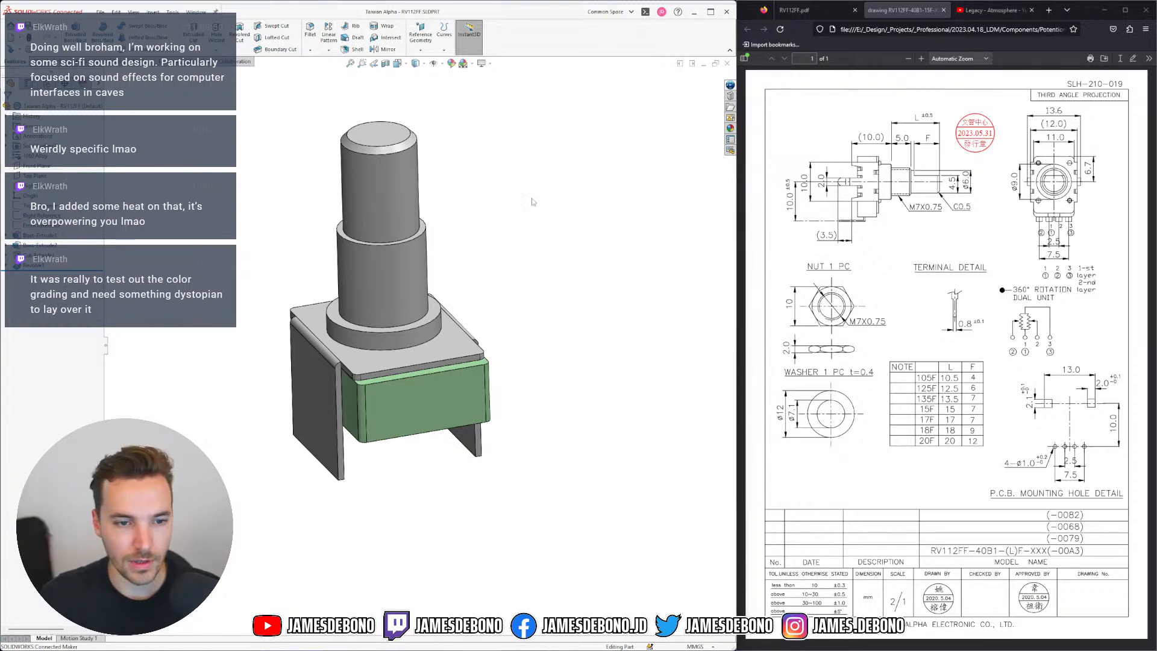
Examine the dimensions of the Top Reference and Right Reference sketches around the potentiometer's housing and legs
ctrl+middle_drag(450, 273, 506, 294)
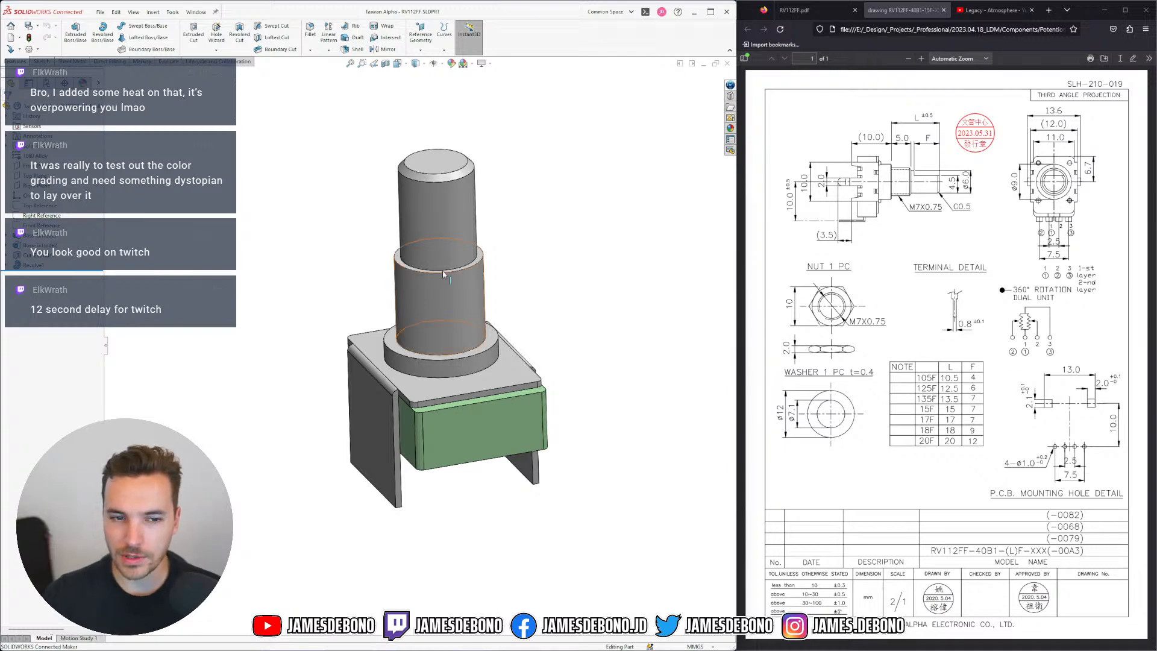
middle_drag(635, 225, 549, 281)
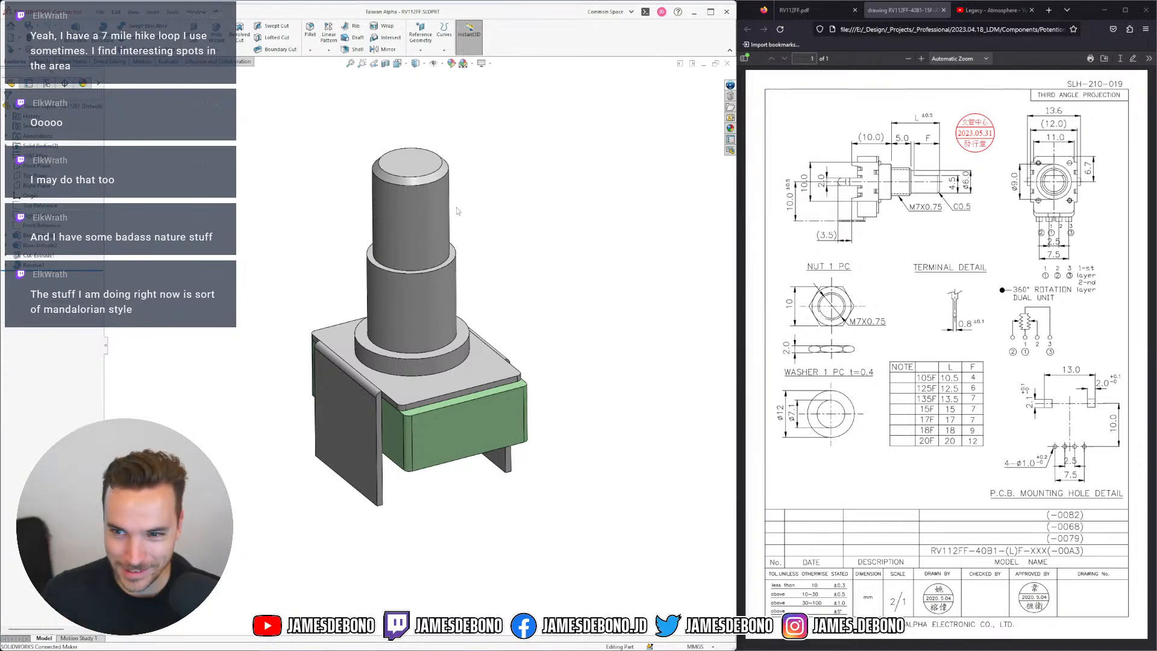
click(39, 206)
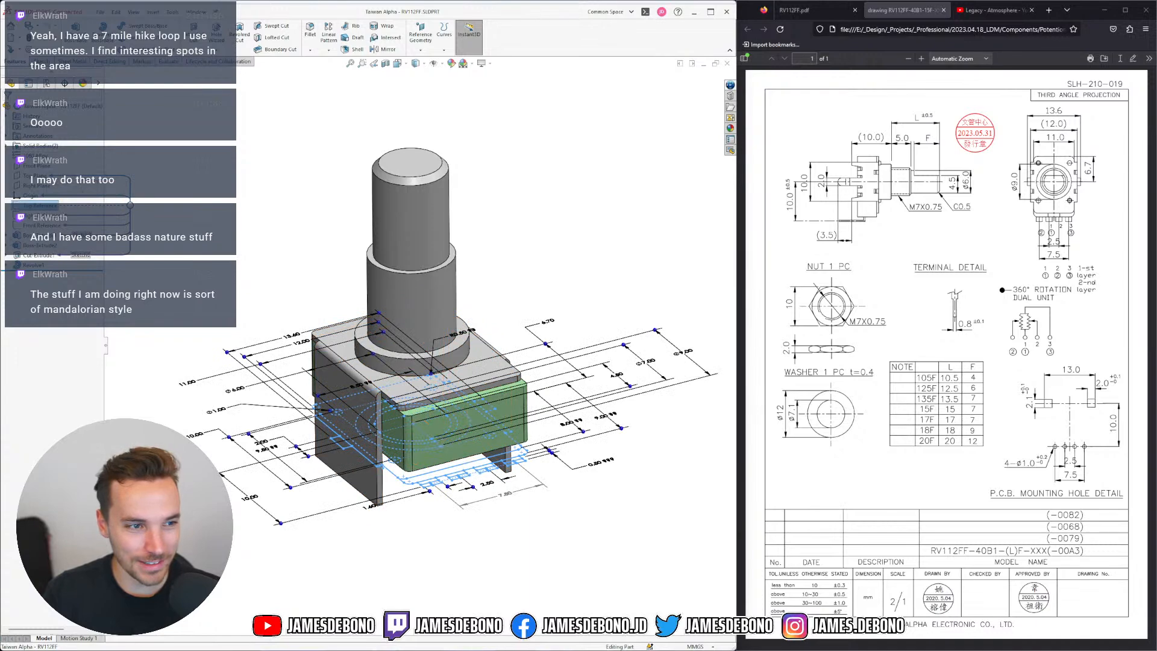
click(39, 215)
mouse_move(391, 289)
middle_down()
mouse_move(360, 233)
mouse_move(241, 217)
mouse_move(277, 242)
mouse_move(310, 214)
mouse_move(266, 248)
mouse_move(278, 276)
middle_up()
scroll(370, 417, down, 6)
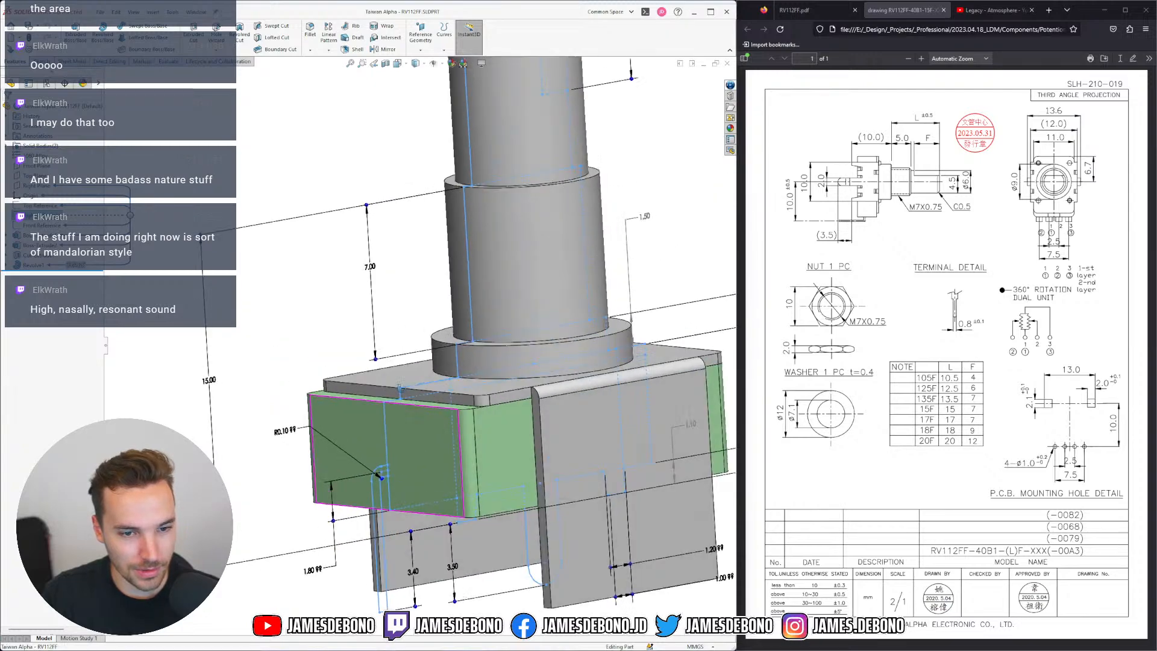
scroll(505, 463, up, 6)
scroll(405, 377, down, 6)
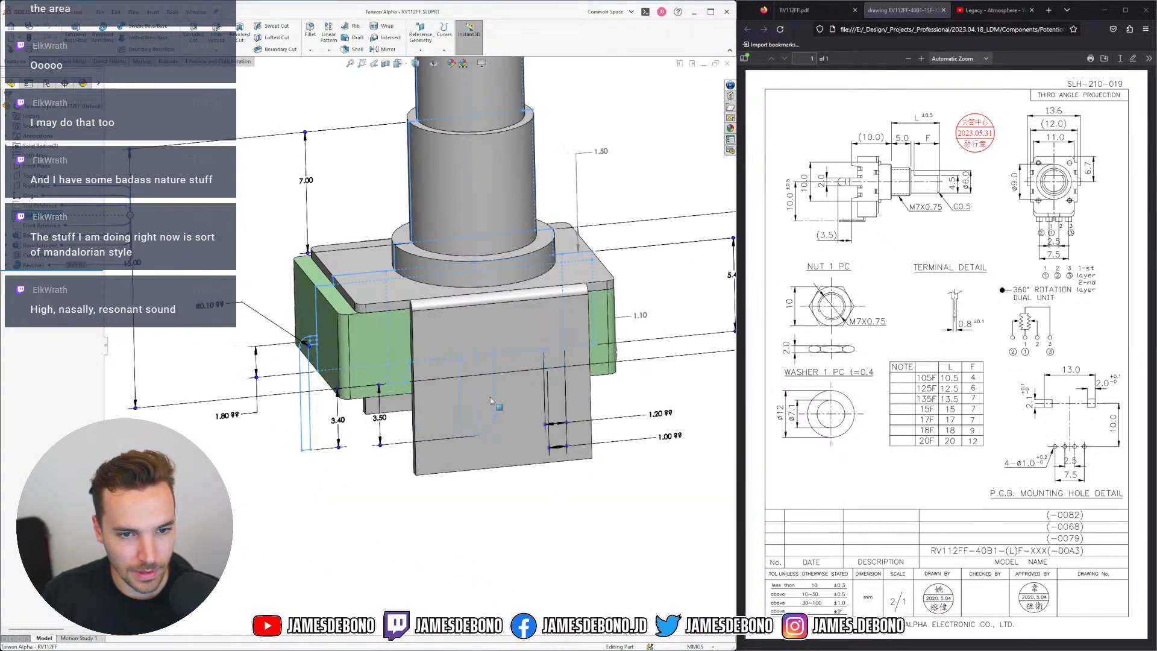
middle_drag(405, 376, 460, 380)
scroll(385, 470, up, 4)
scroll(289, 443, down, 3)
click(327, 464)
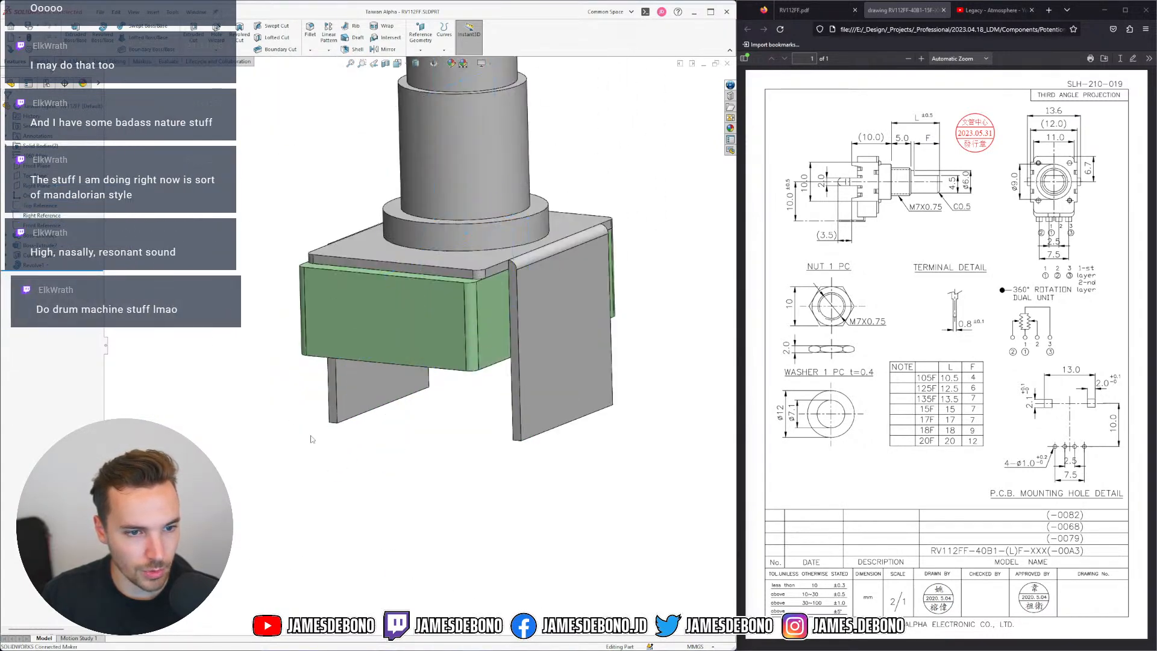
Open the Front Reference sketch for editing and compare it with the other reference sketches
click(50, 225)
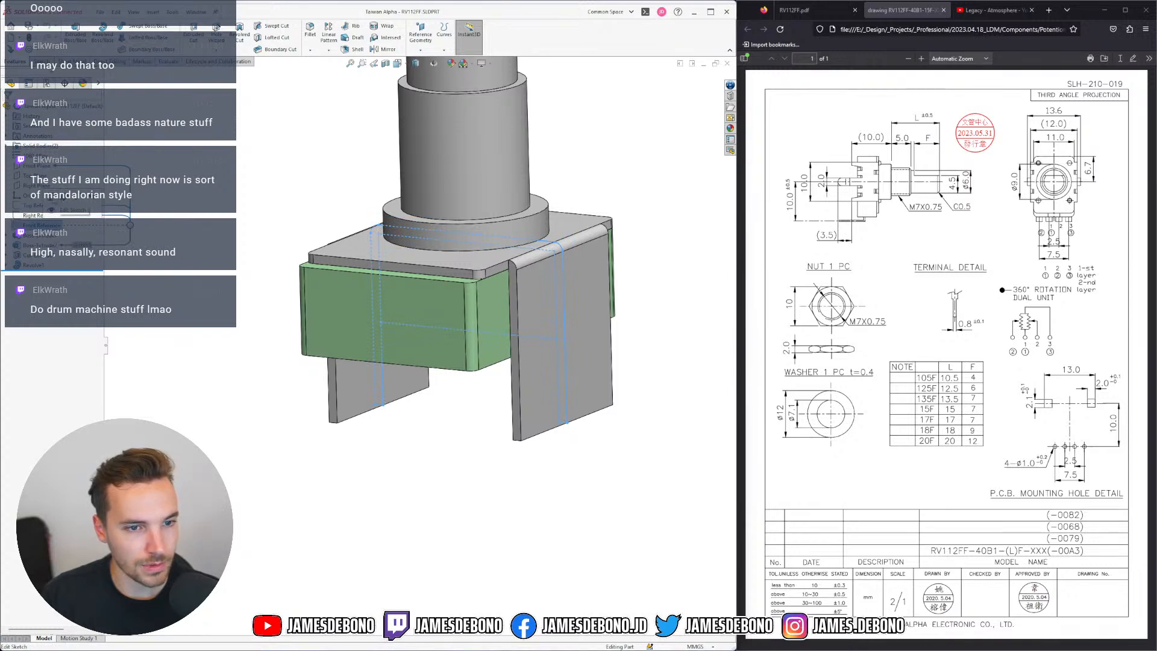
click(64, 211)
scroll(419, 345, down, 10)
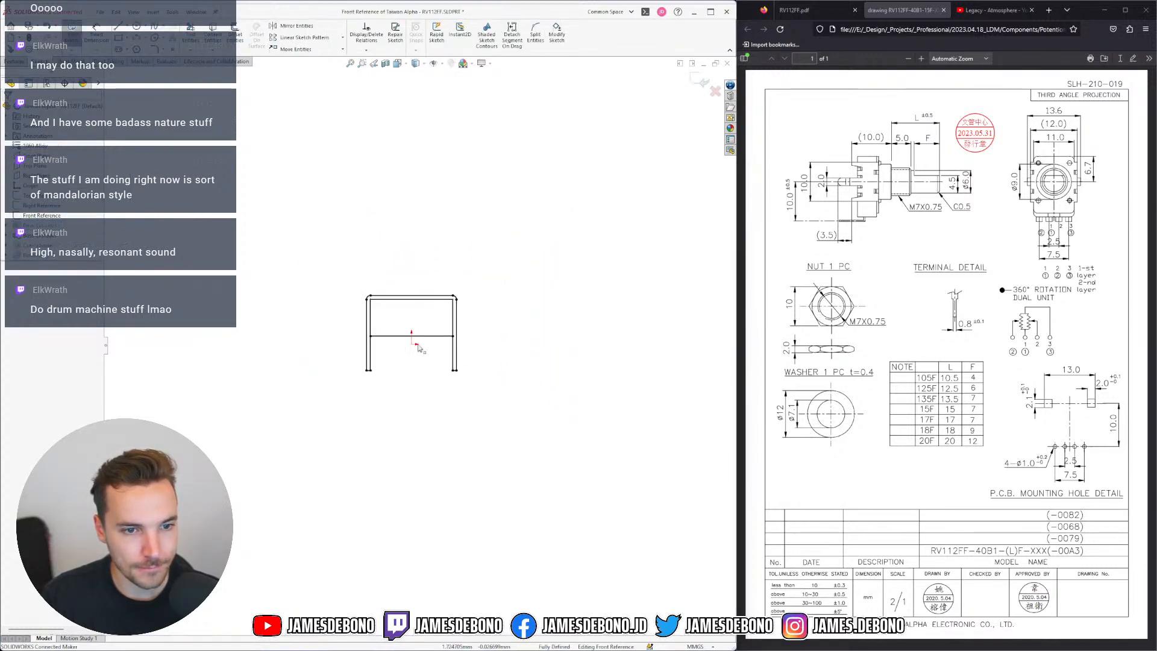
click(456, 355)
click(558, 227)
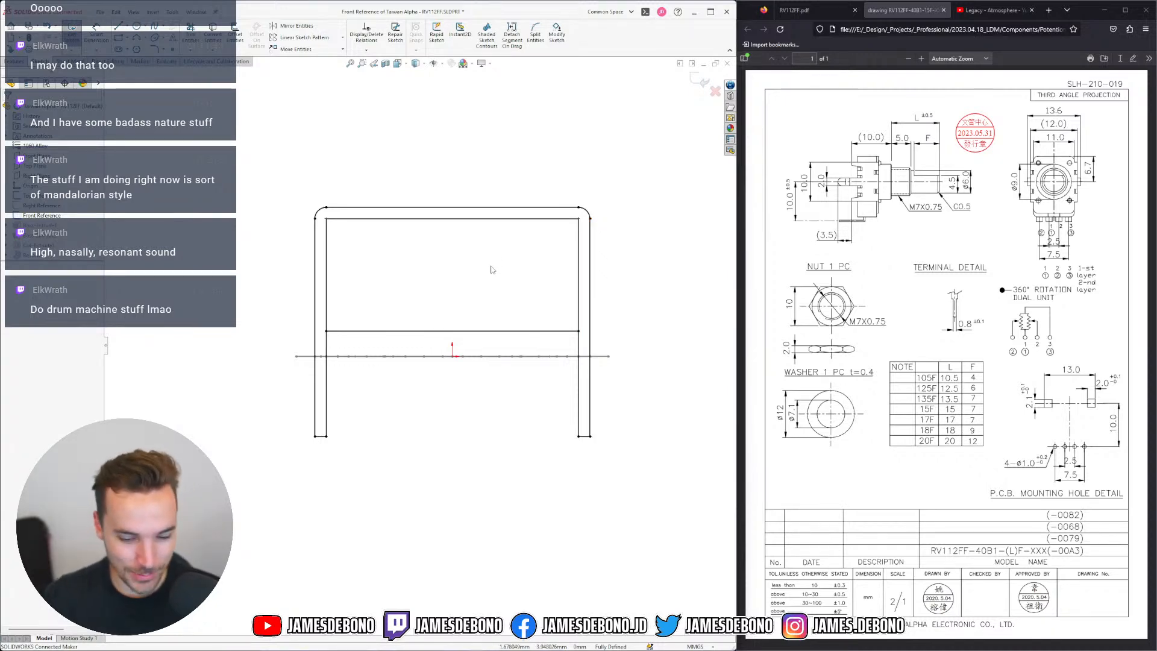
key(Down)
key(Down)
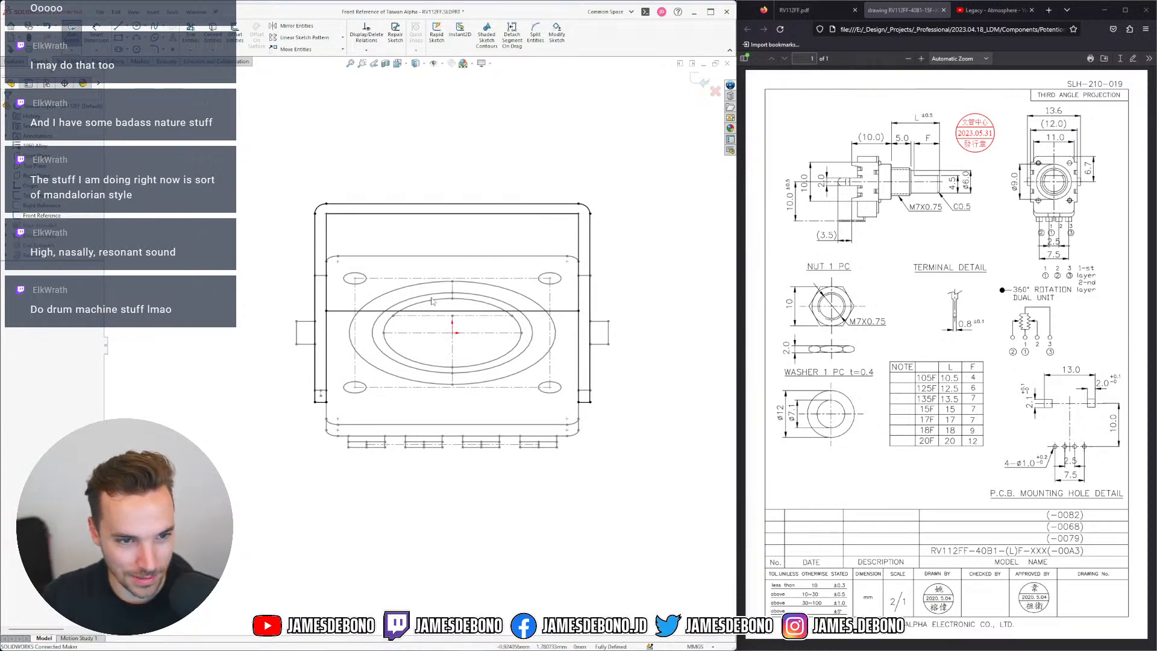
key(Up)
key(Up)
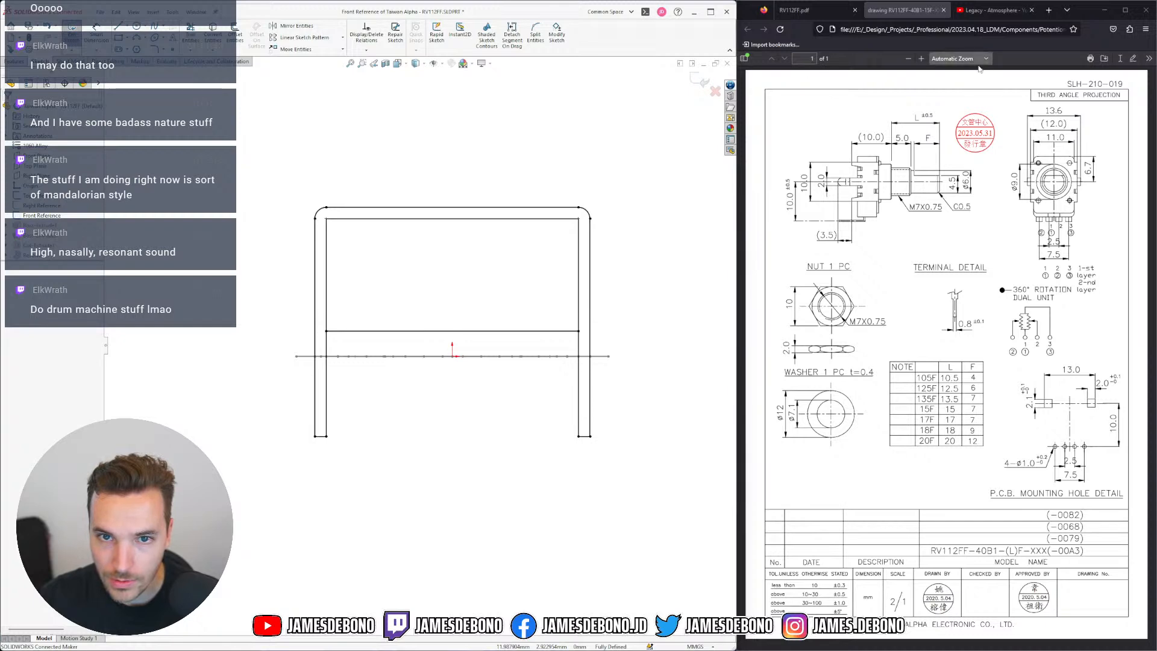
Enlarge the datasheet drawing to 240% and examine the Terminal Detail view
click(920, 58)
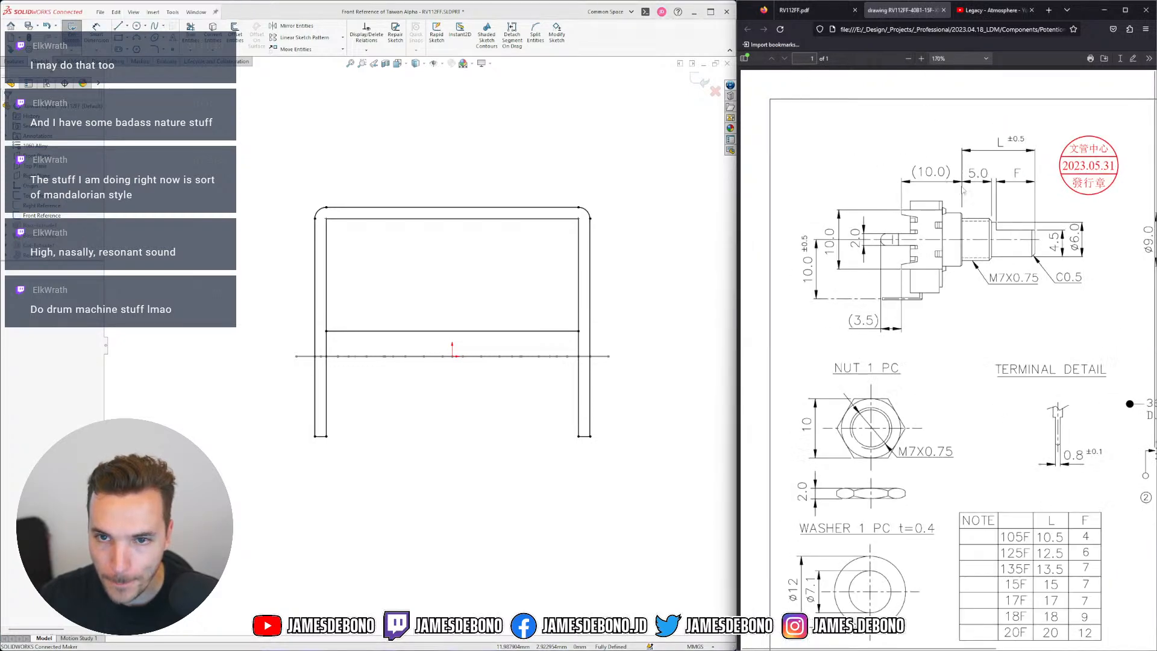
scroll(982, 332, down, 3)
scroll(982, 331, right, 4)
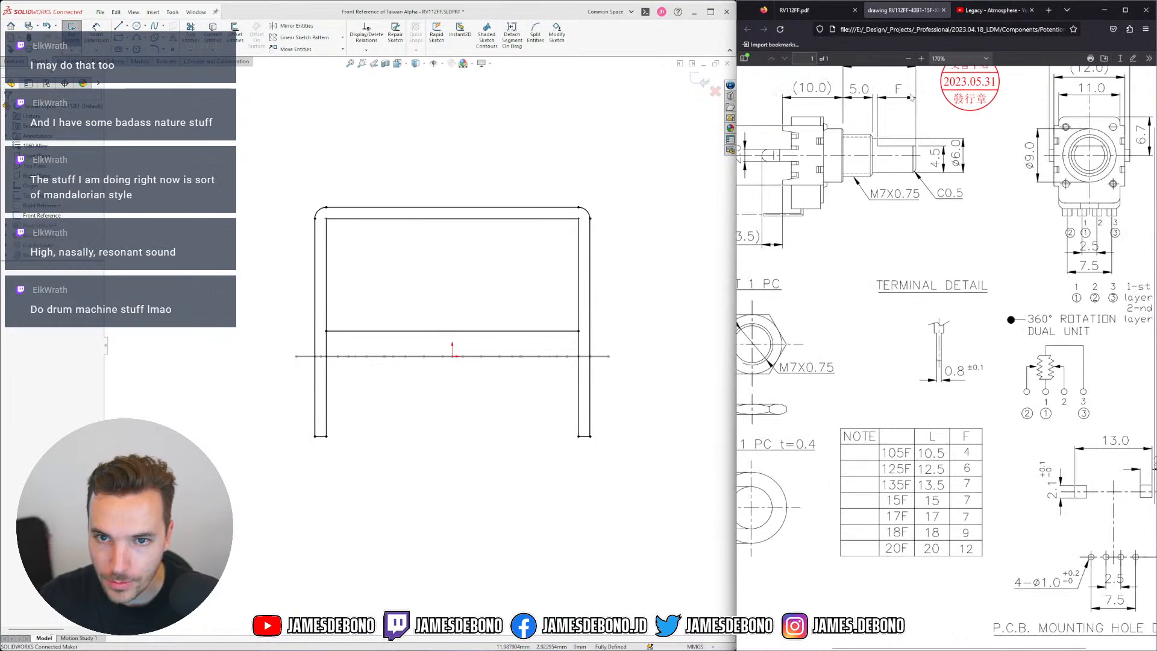
click(920, 59)
click(920, 58)
click(921, 59)
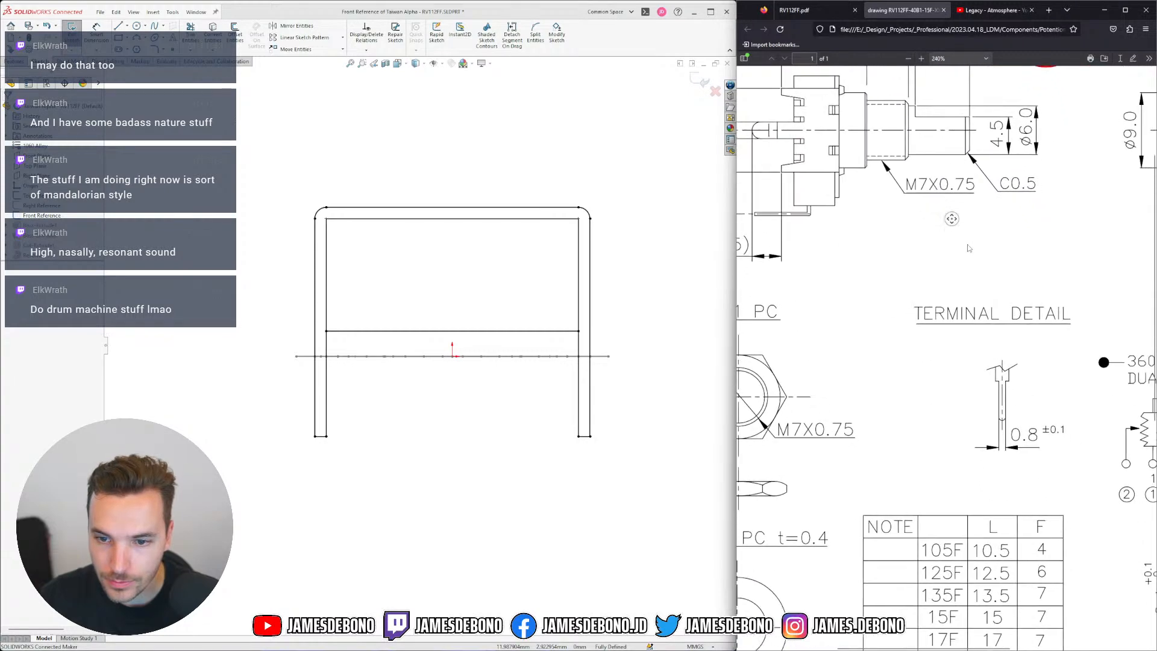
scroll(979, 410, right, 2)
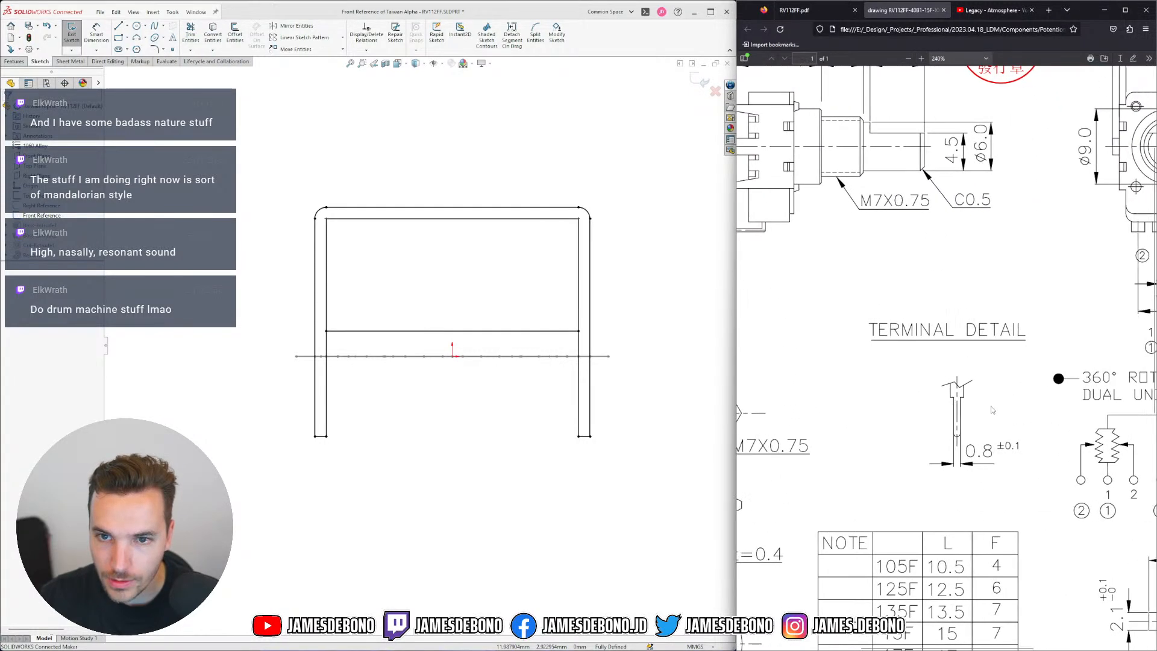
Sketch an upright rectangle about 1.4 by 4.8 mm left of the origin, crossing the bracket outline's lower horizontal line
click(118, 37)
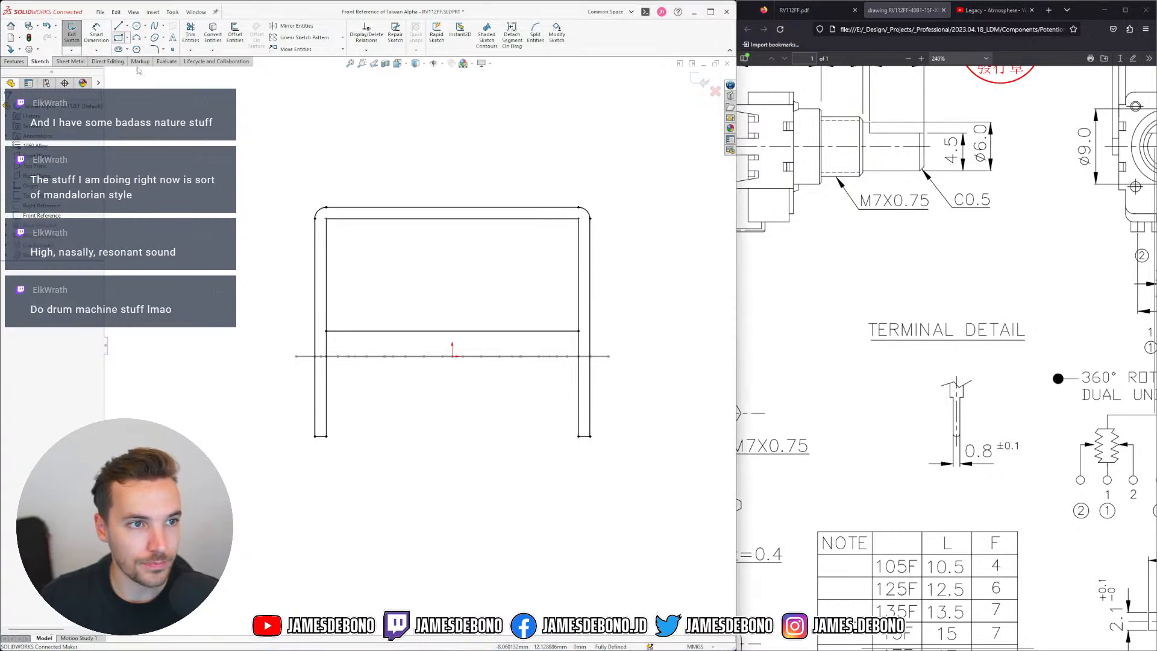
click(378, 263)
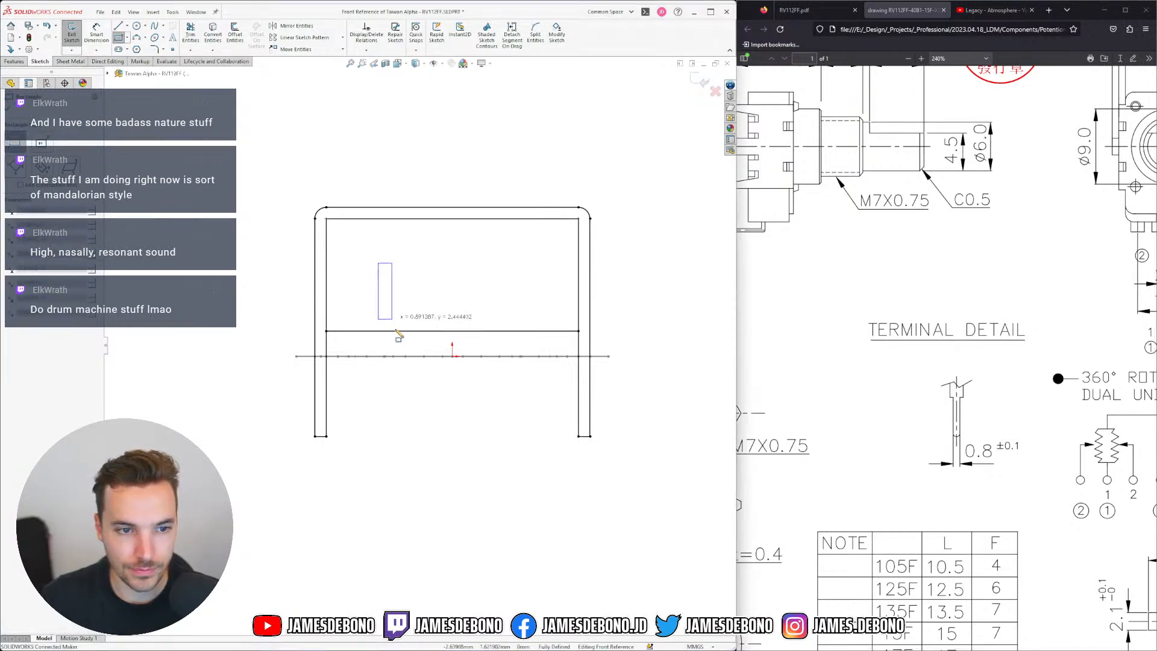
click(412, 374)
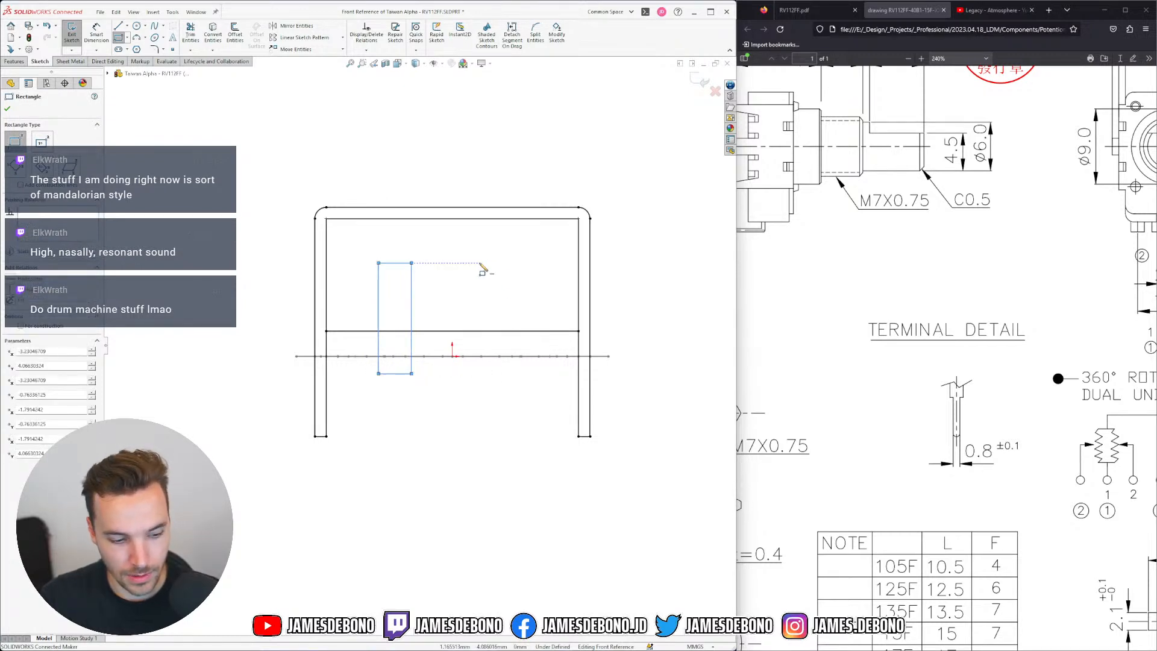
key(Escape)
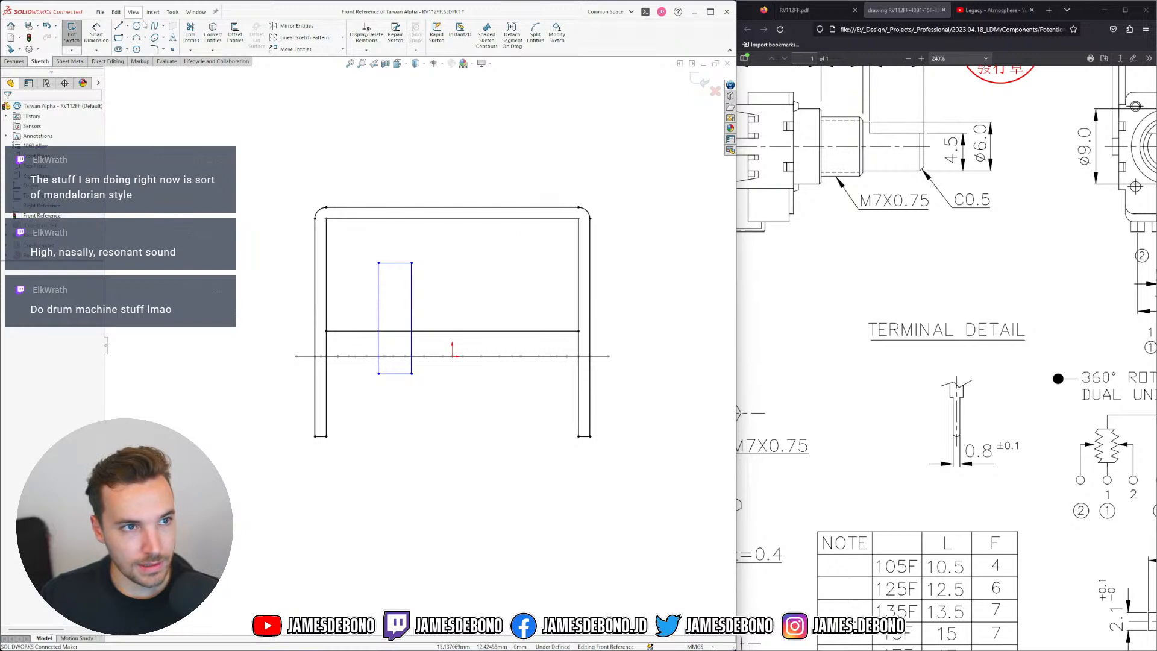
Sketch a narrower pin below the rectangle from two vertical lines joined by a tangent end arc of about 0.42 mm radius
key(l)
click(387, 374)
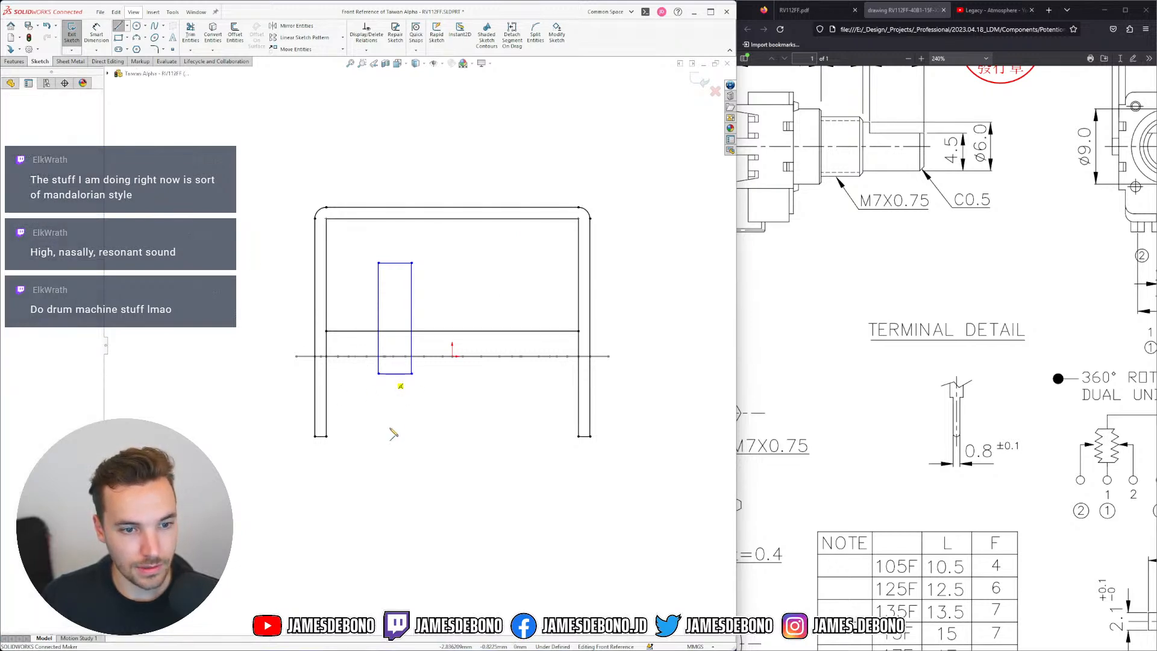
click(389, 424)
key(Escape)
click(388, 425)
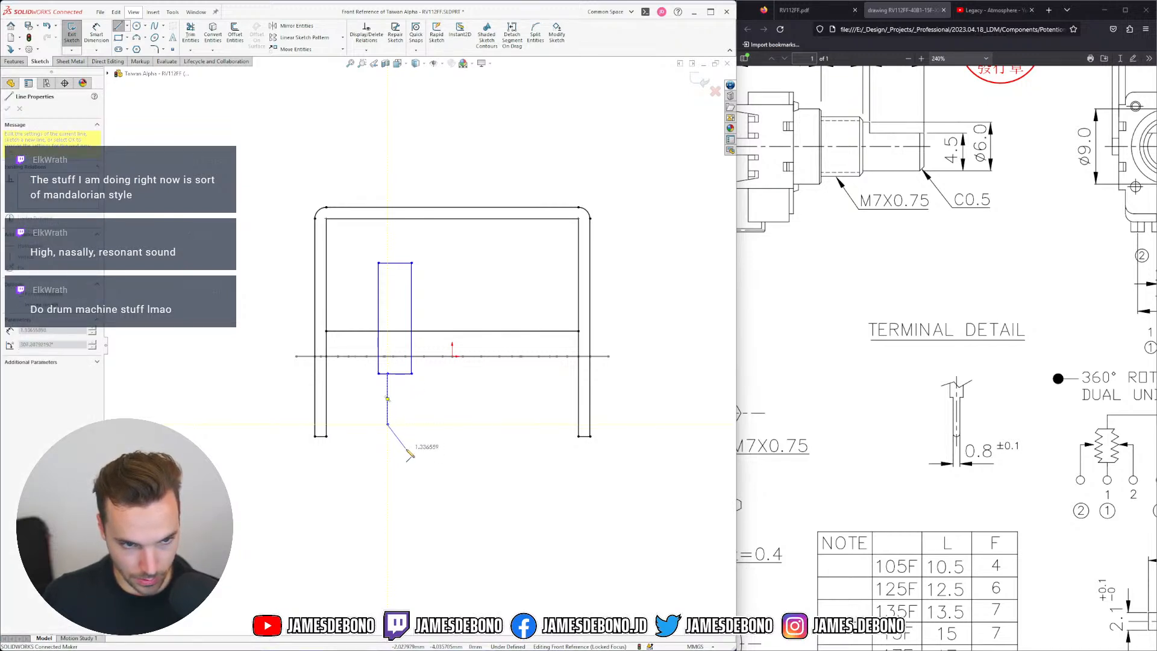
click(388, 425)
key(a)
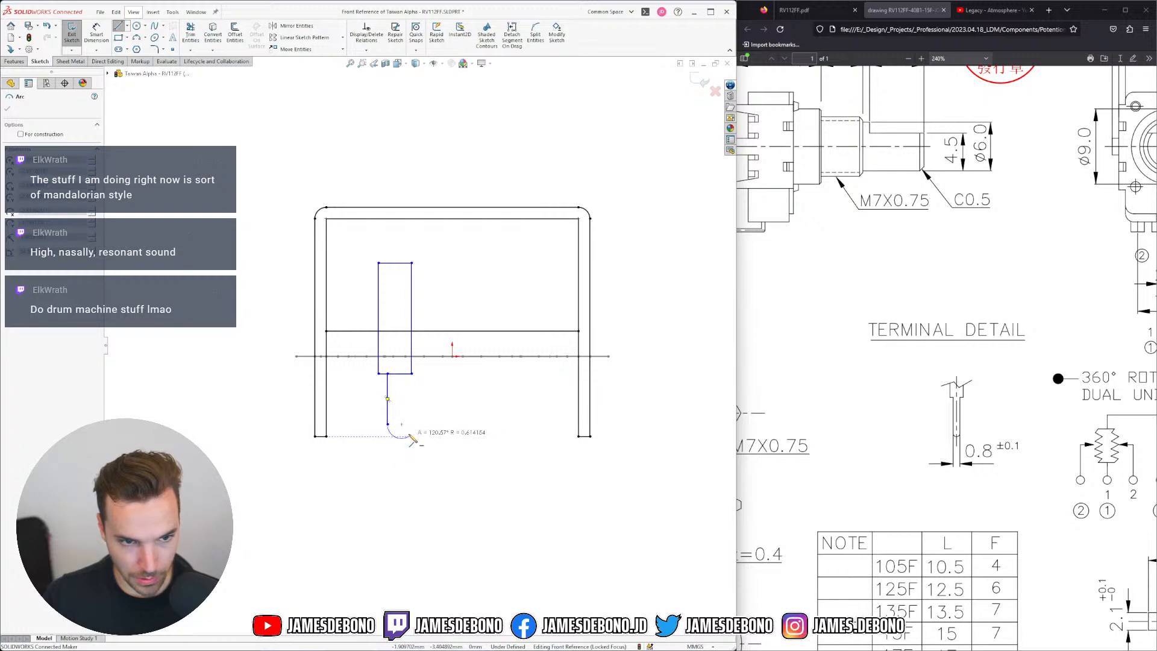
click(407, 424)
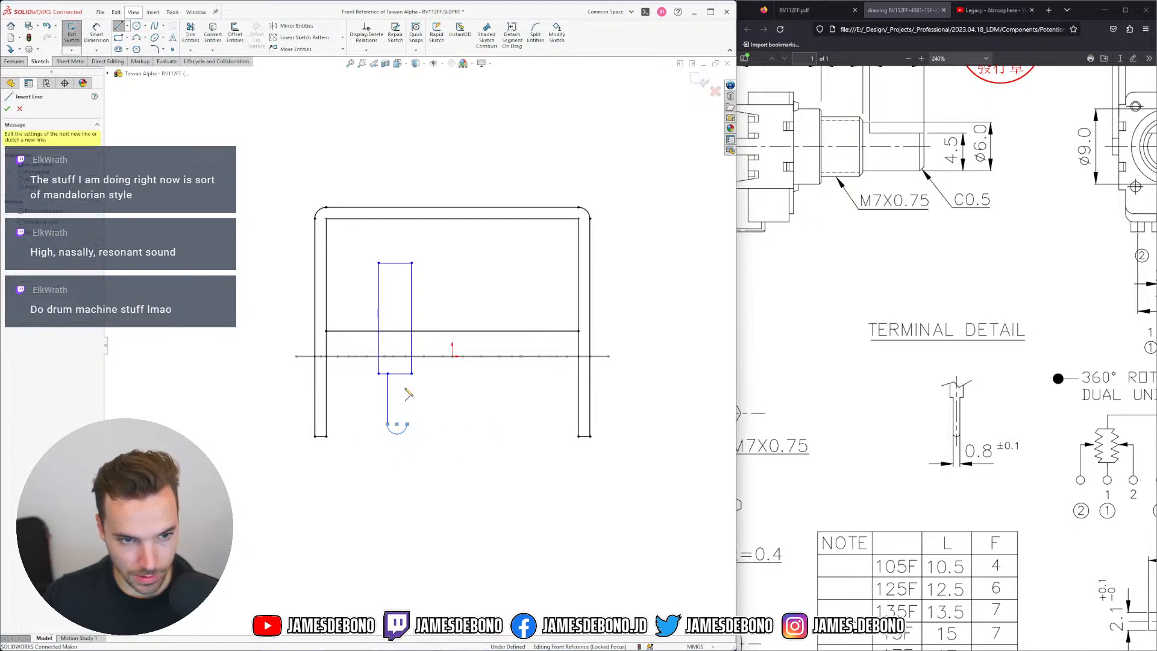
click(408, 374)
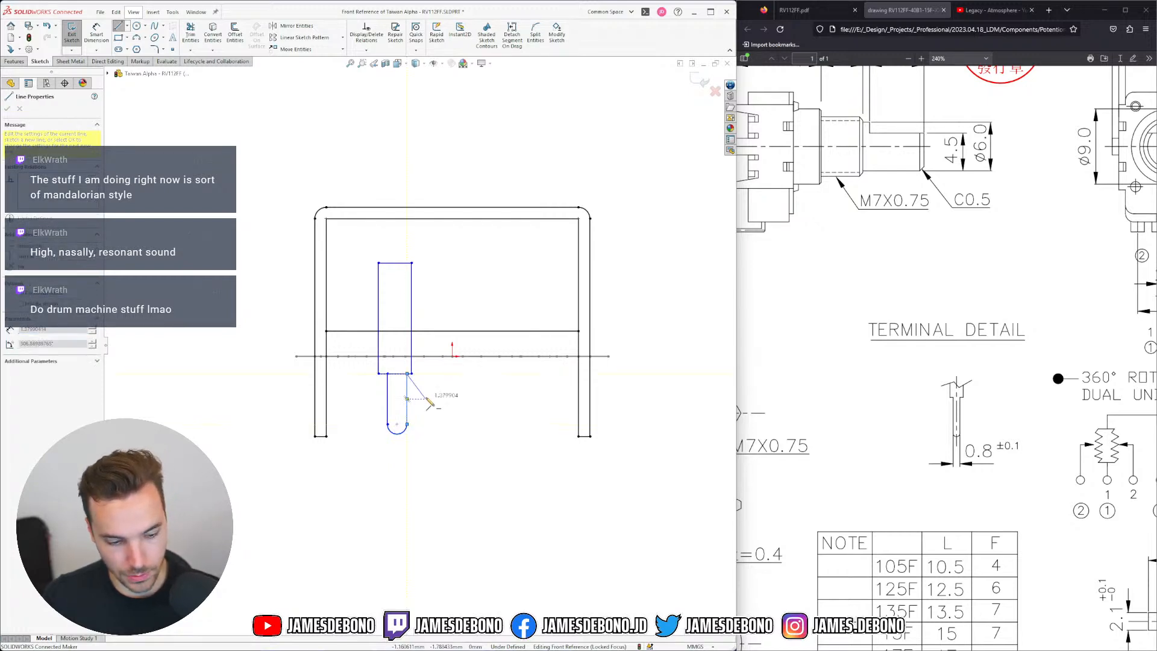
key(Escape)
Trim away the part of the rectangle's bottom edge between the two vertical pin lines
scroll(415, 414, down, 3)
click(190, 35)
drag(392, 331, 400, 366)
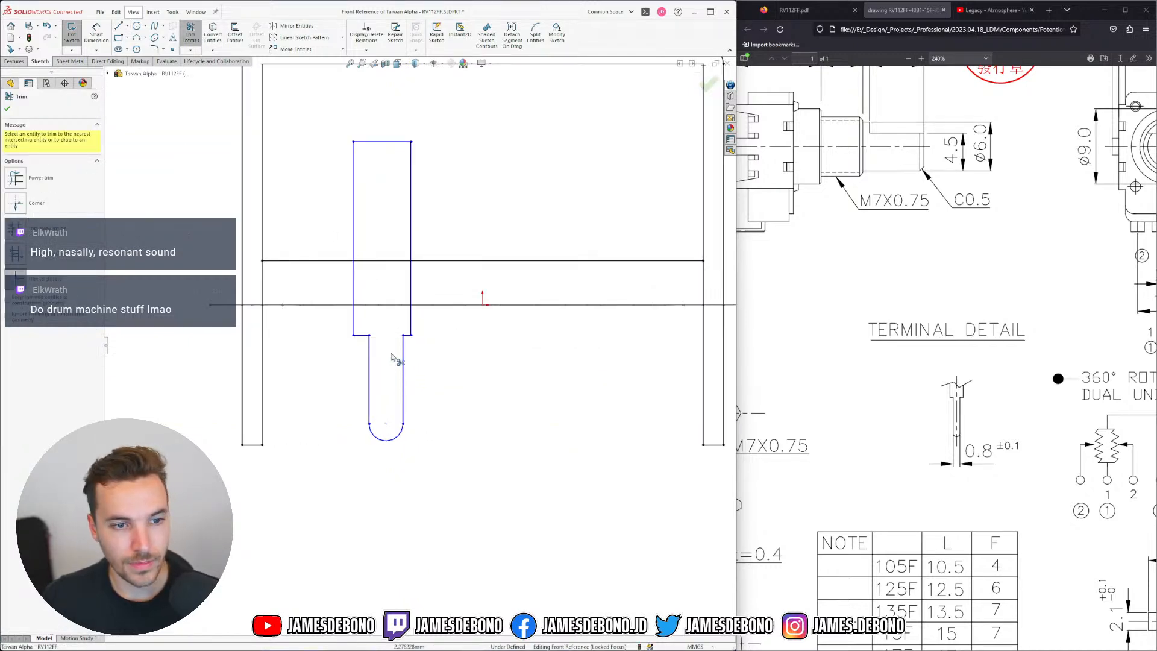
key(Escape)
Make the two short shoulder segments on either side of the pin equal in length
drag(340, 324, 443, 359)
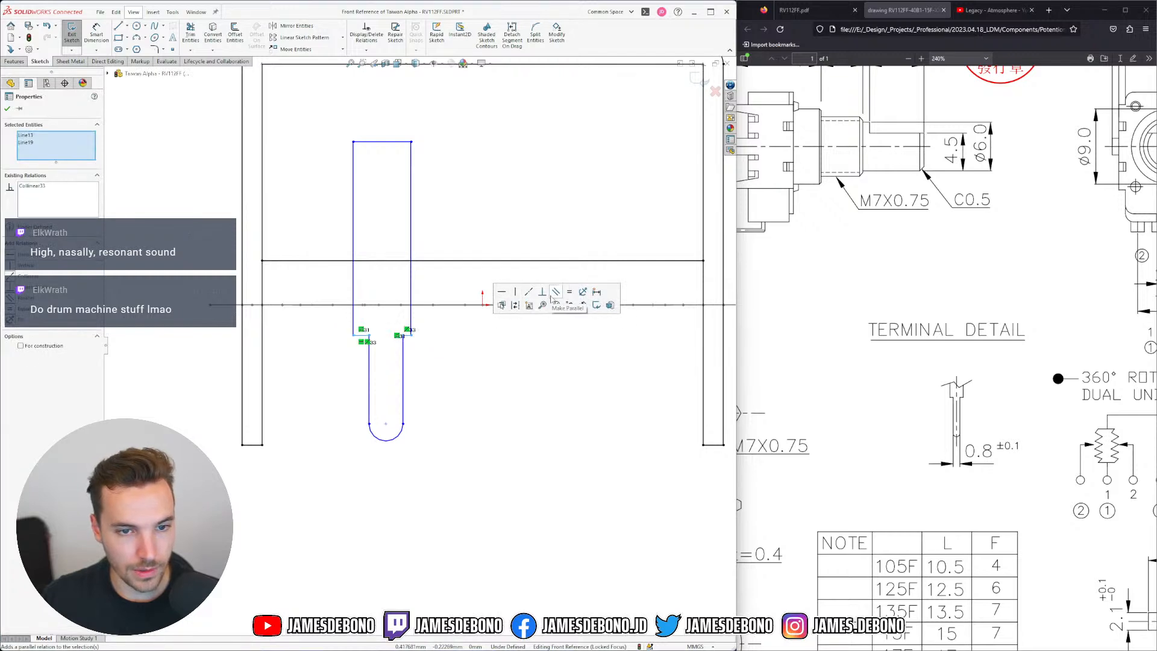
click(555, 291)
click(403, 434)
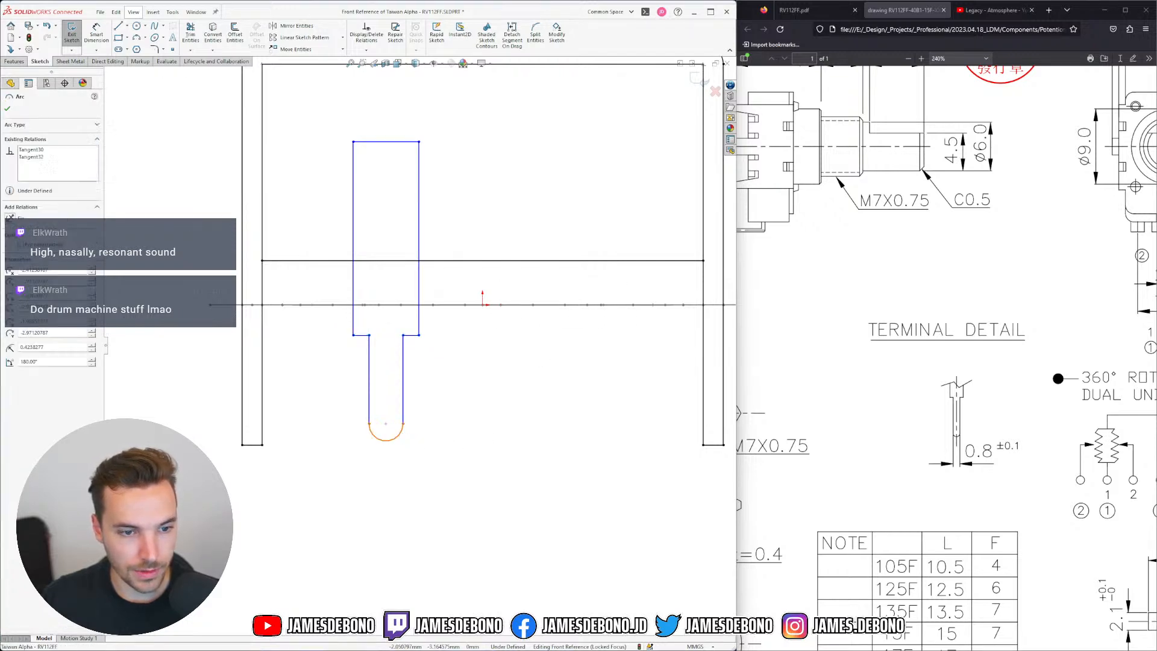
click(415, 446)
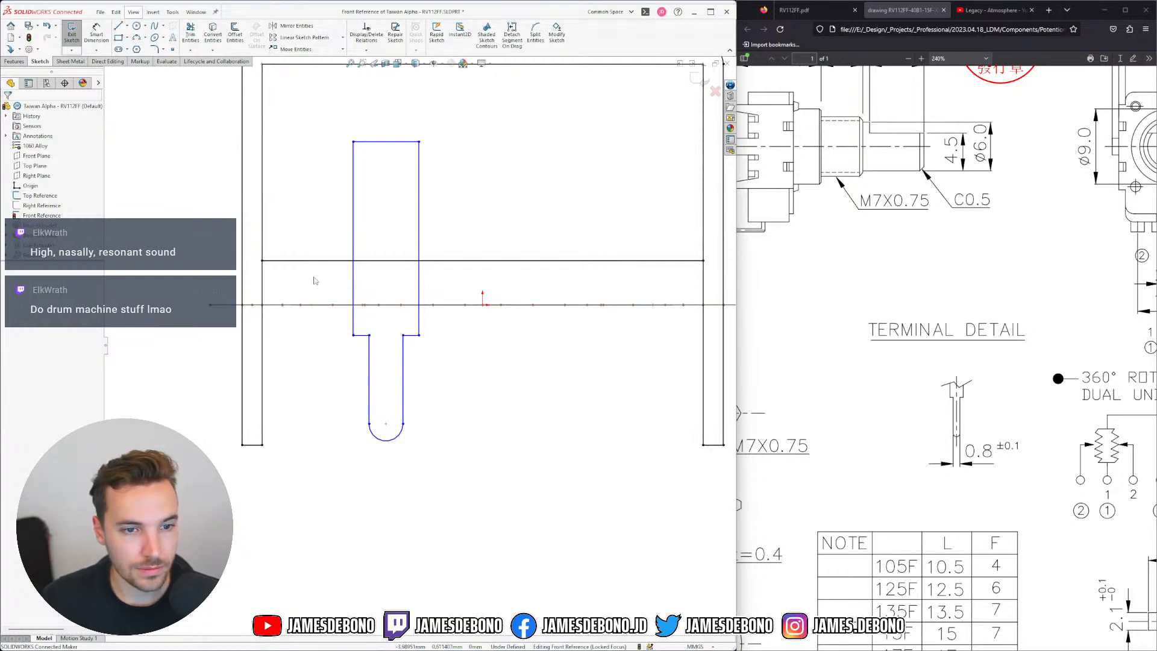
Hide the Top Reference sketch and show the Right Reference sketch behind the pin profile
click(47, 196)
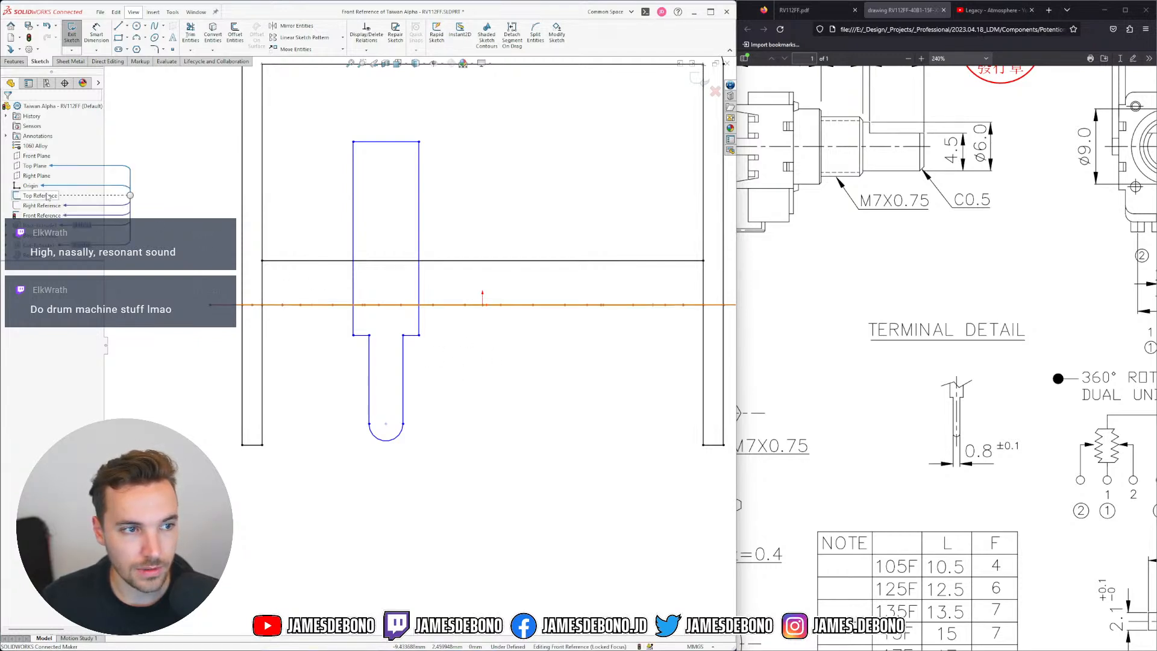
click(67, 184)
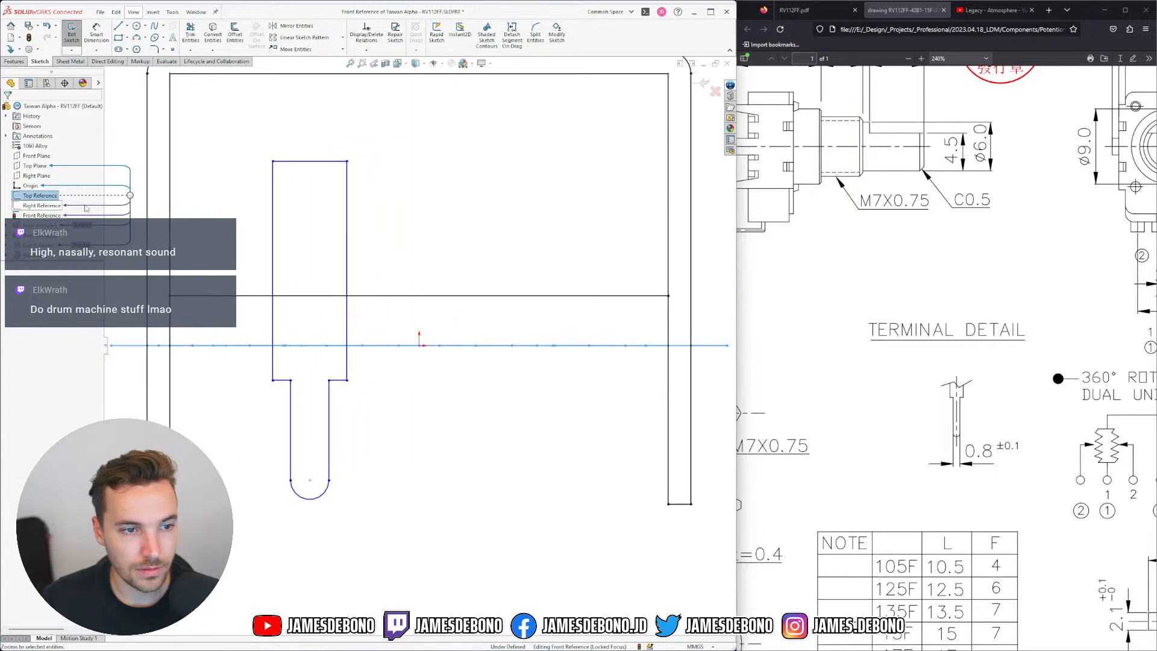
key(Escape)
click(56, 197)
click(68, 183)
click(41, 205)
click(68, 192)
key(f)
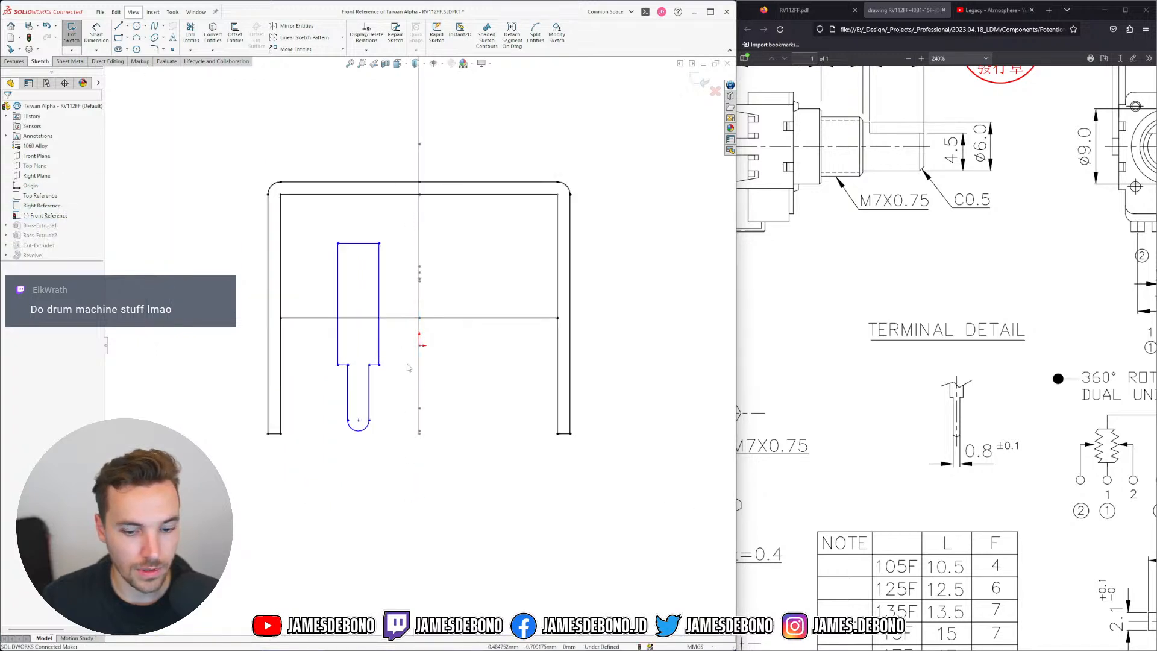
Make the pin profile's left shoulder line coincident with the lower outer corner of the nearest short tapered tab in the Right Reference sketch
scroll(367, 377, down, 5)
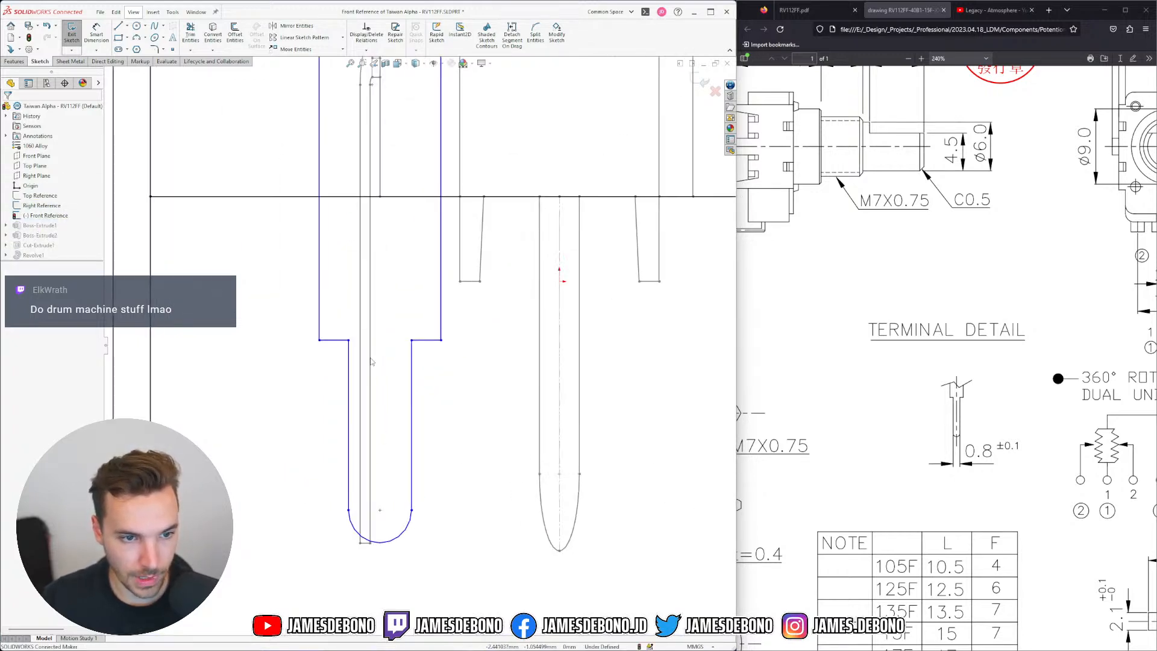
click(343, 341)
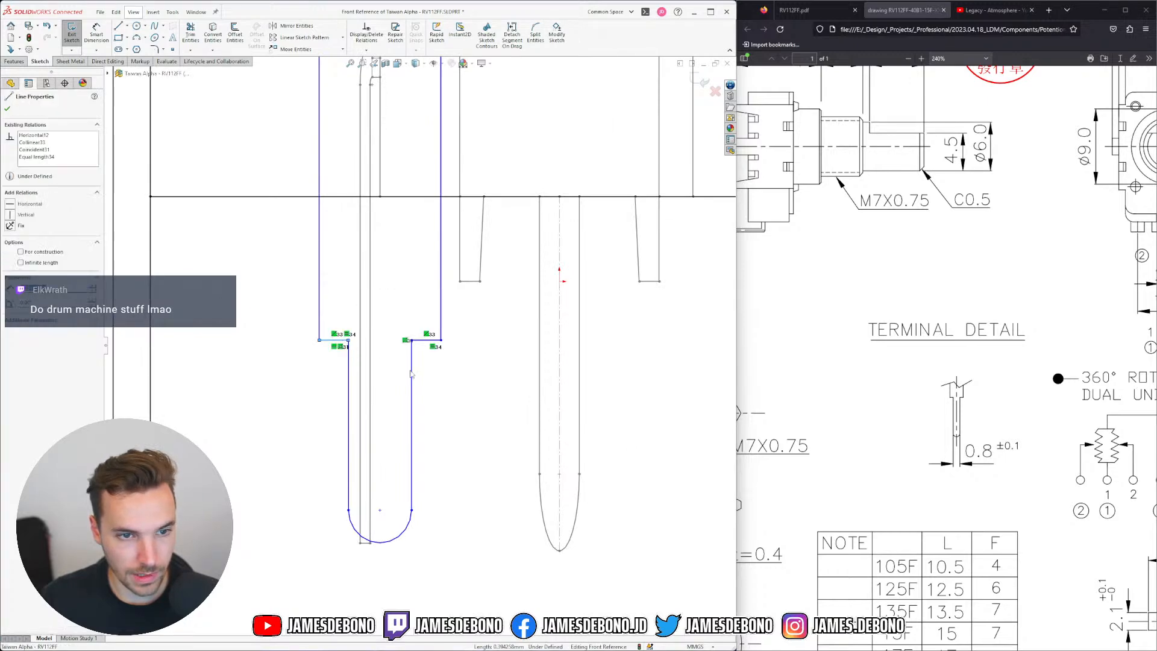
ctrl+click(460, 281)
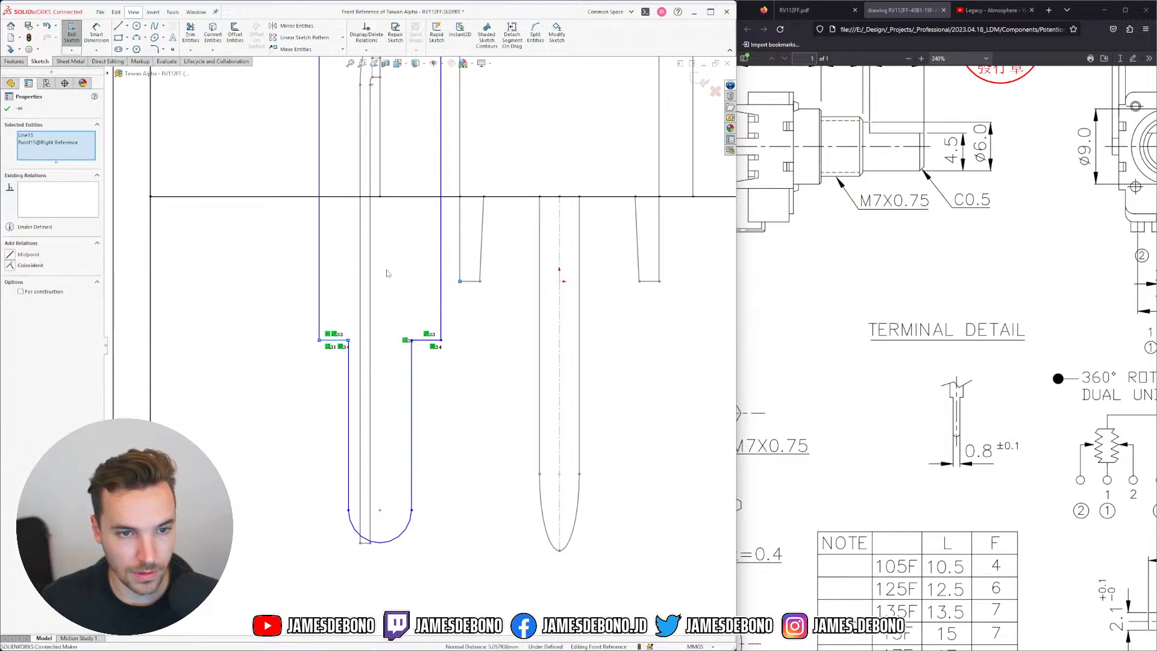
click(9, 265)
scroll(463, 332, up, 2)
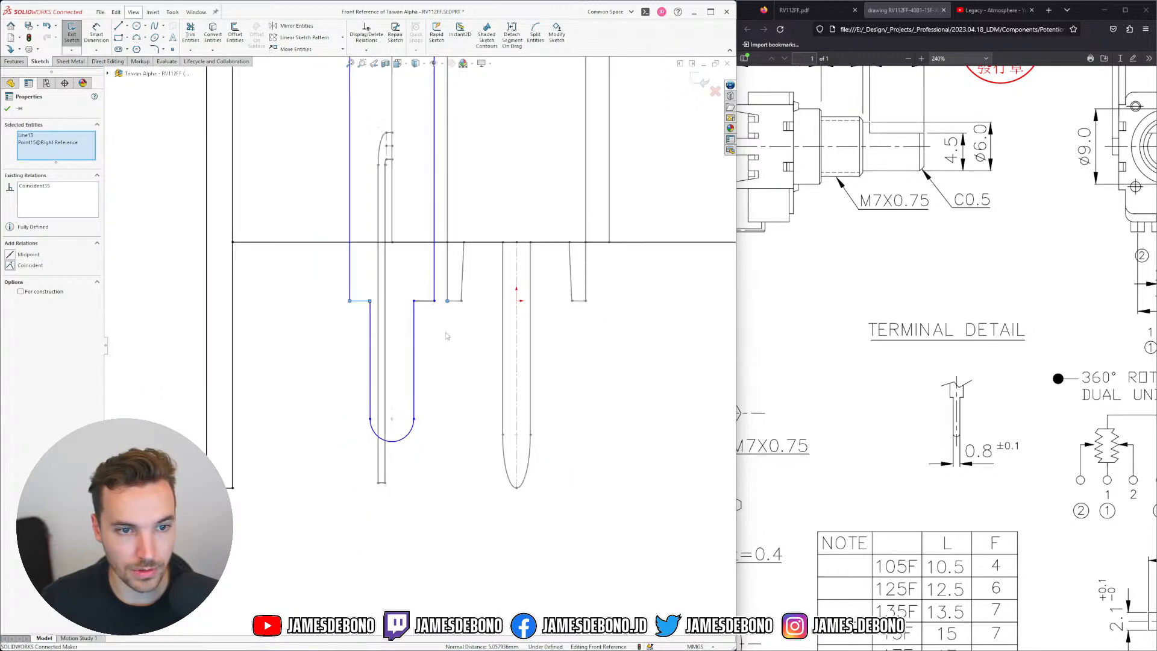
click(323, 335)
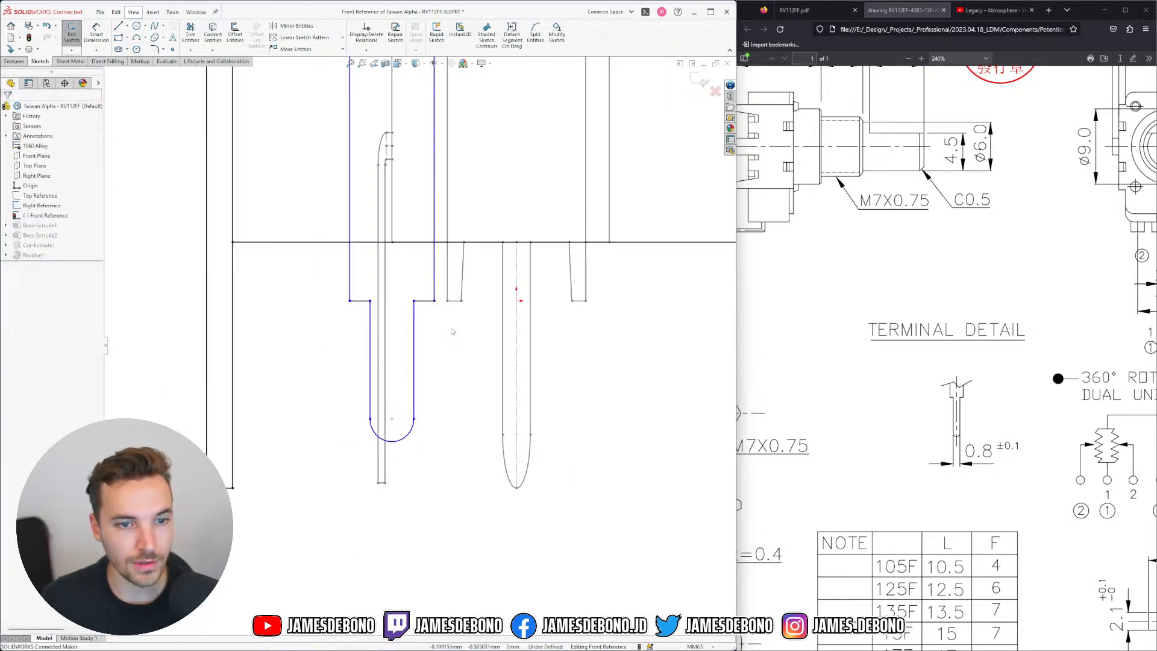
Hide the Right Reference sketch and show the Top Reference sketch again
key(ctrl+8)
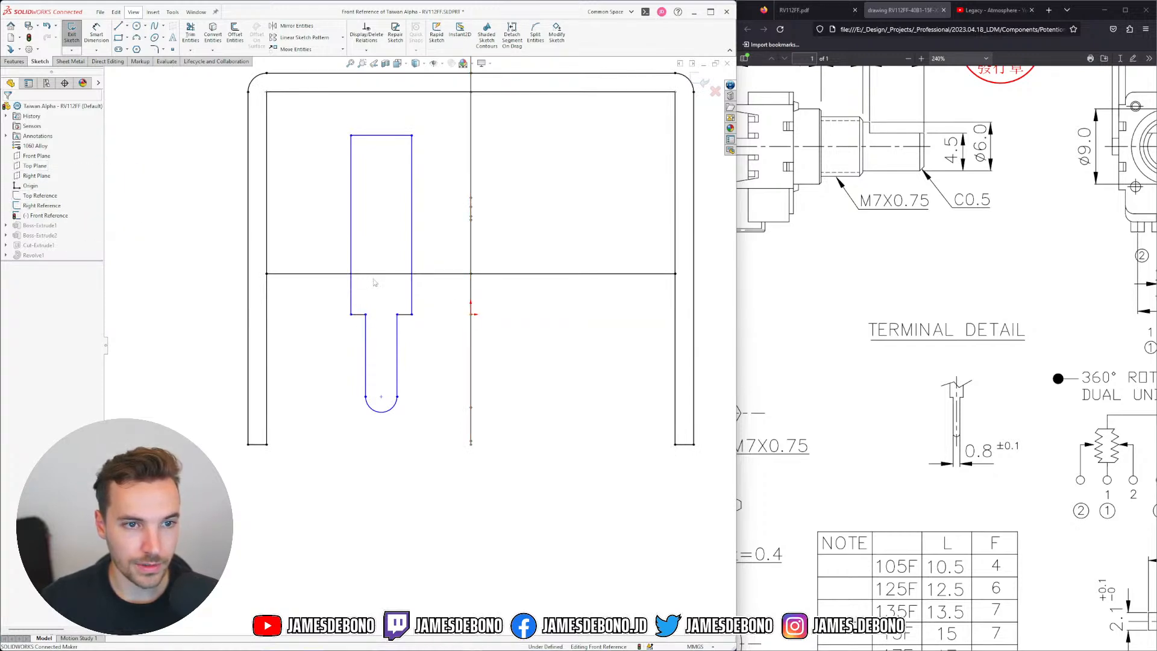
right_click(52, 209)
click(39, 195)
click(436, 306)
key(Down)
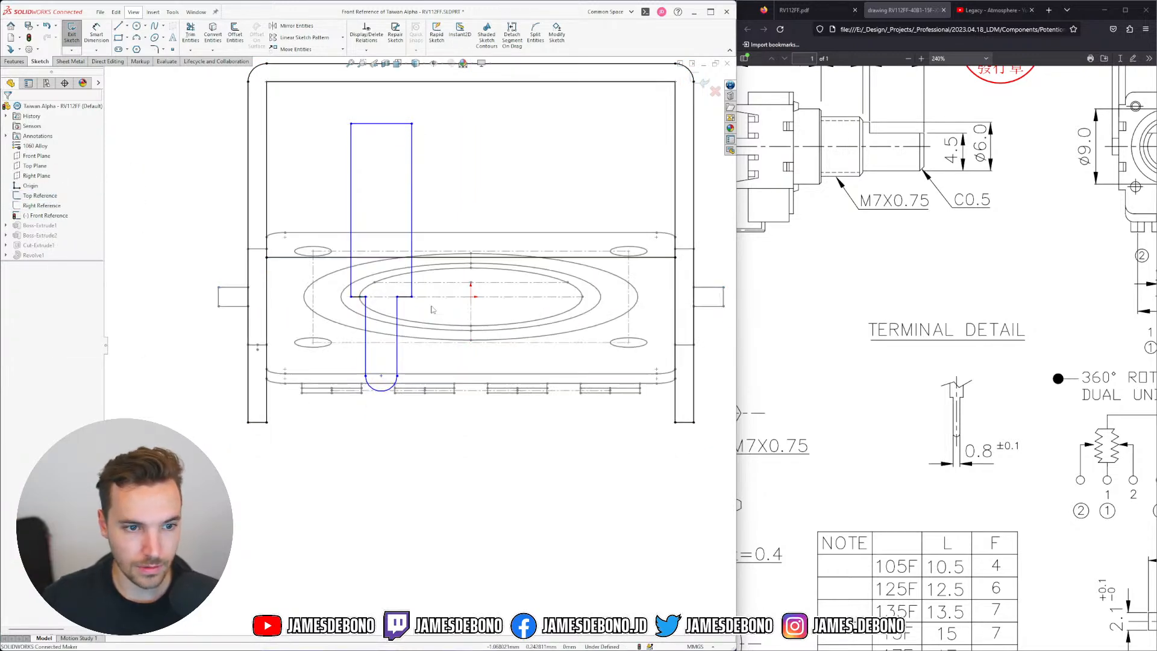
Make the rectangle's left edge coincident with the upper left corner of the leftmost terminal outline in the Top Reference sketch
scroll(355, 344, down, 1)
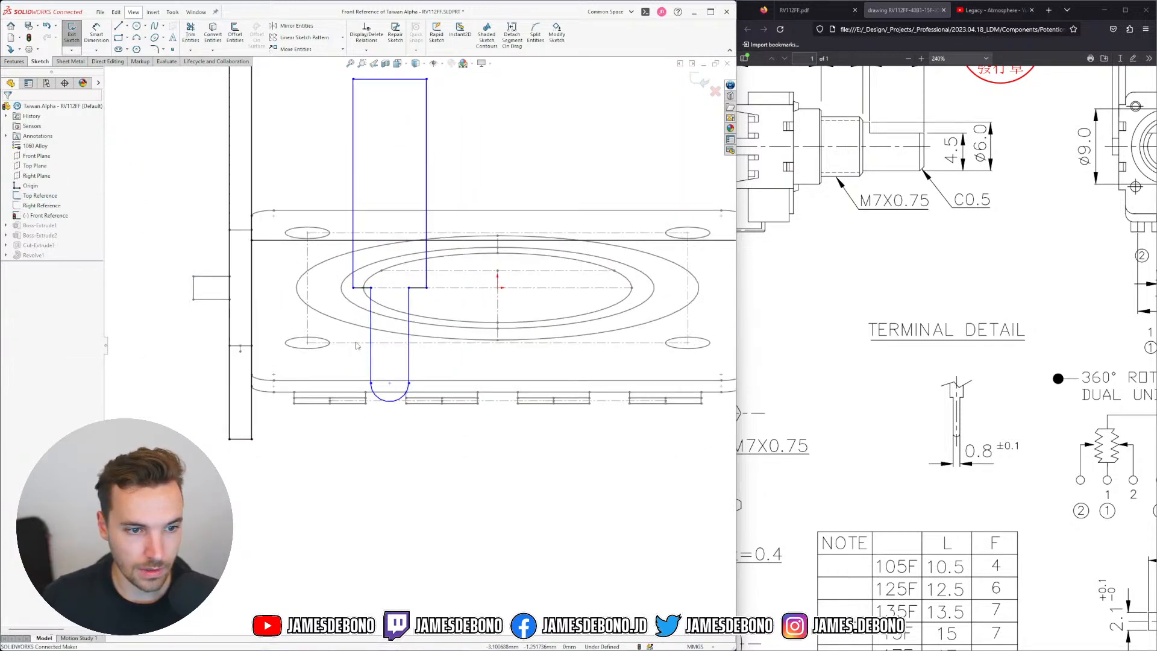
click(354, 181)
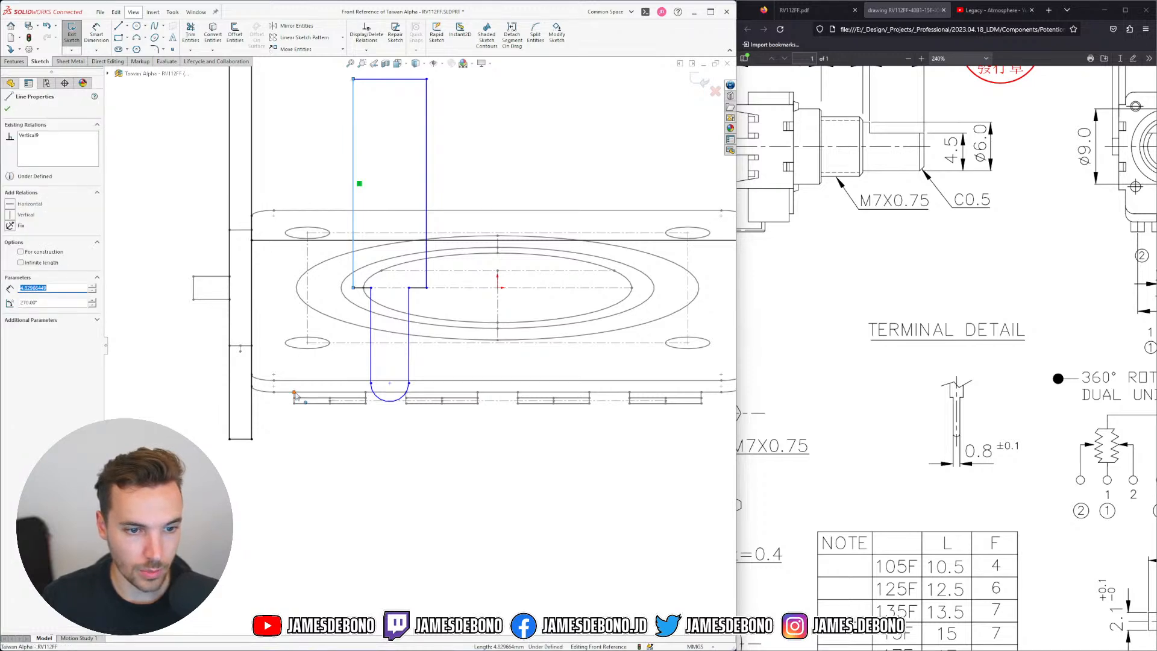
key(Down)
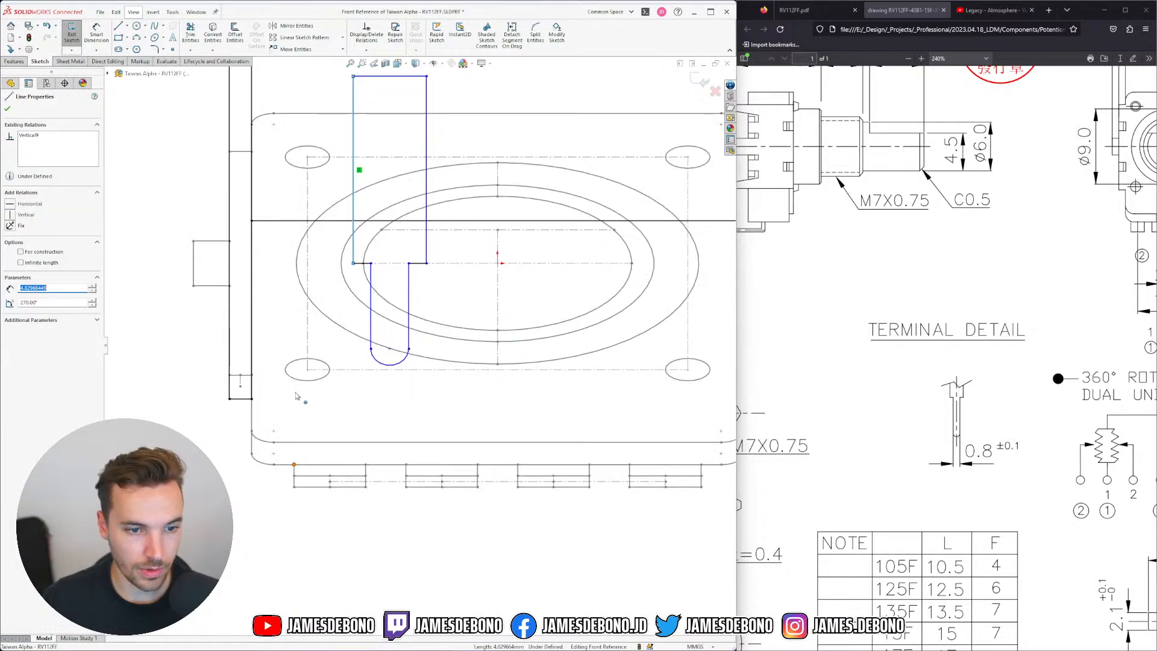
ctrl+click(294, 465)
click(333, 436)
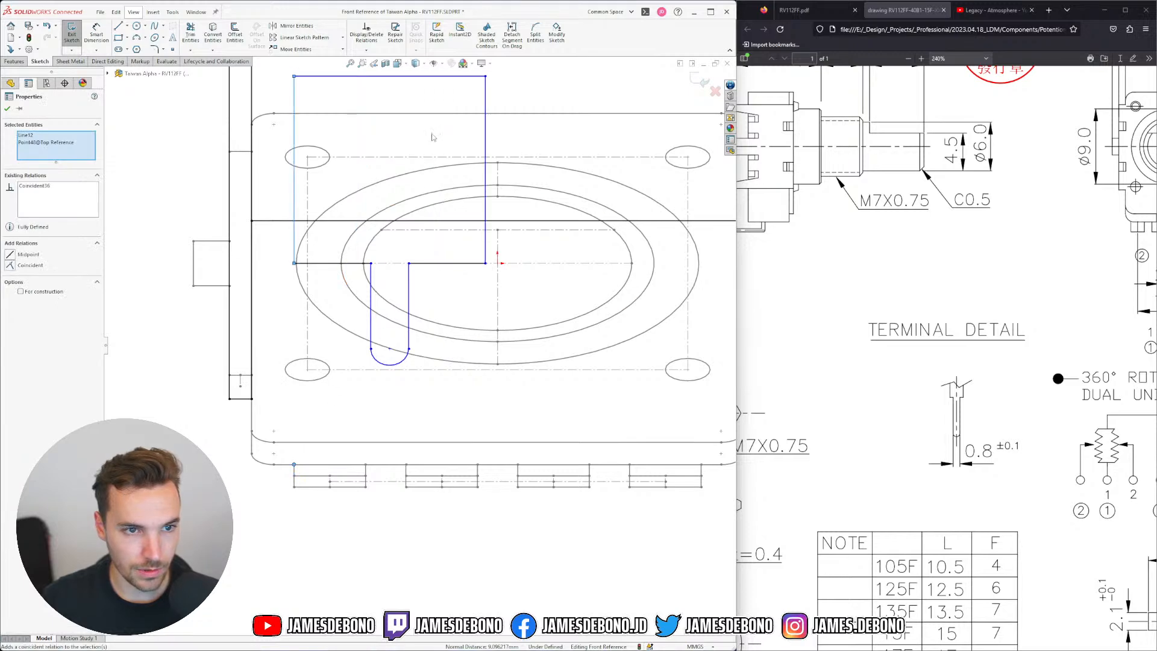
Try to make the widened rectangle's right edge coincident with the upper right corner of the leftmost terminal outline
click(485, 114)
ctrl+click(366, 469)
ctrl+click(366, 466)
ctrl+click(365, 472)
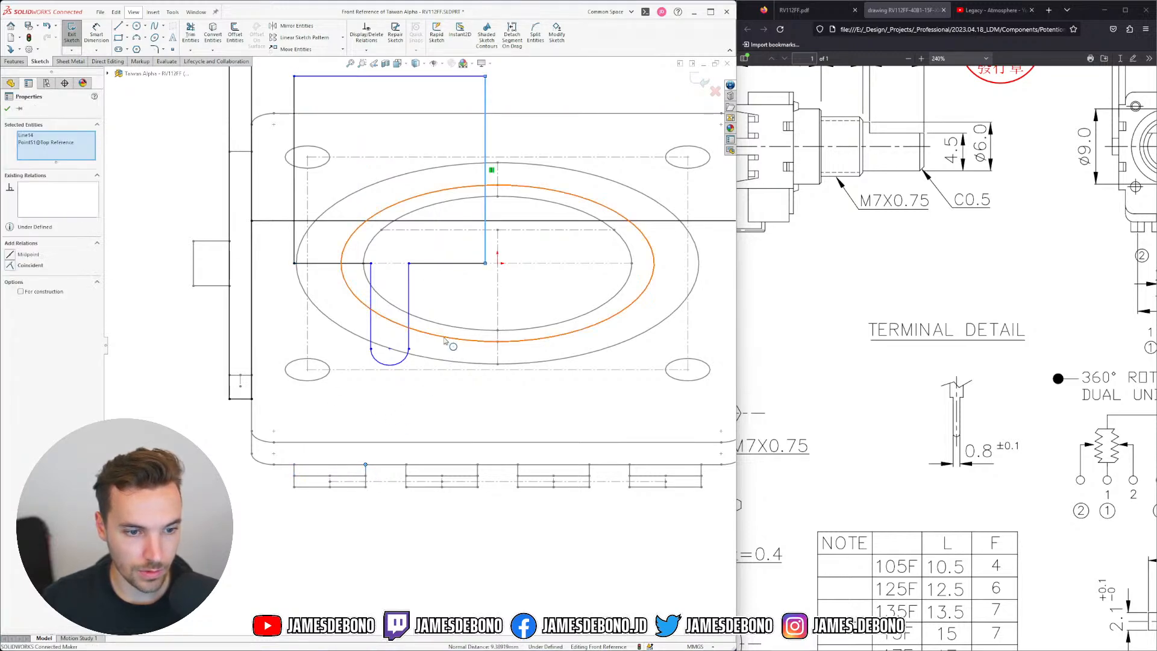
click(9, 265)
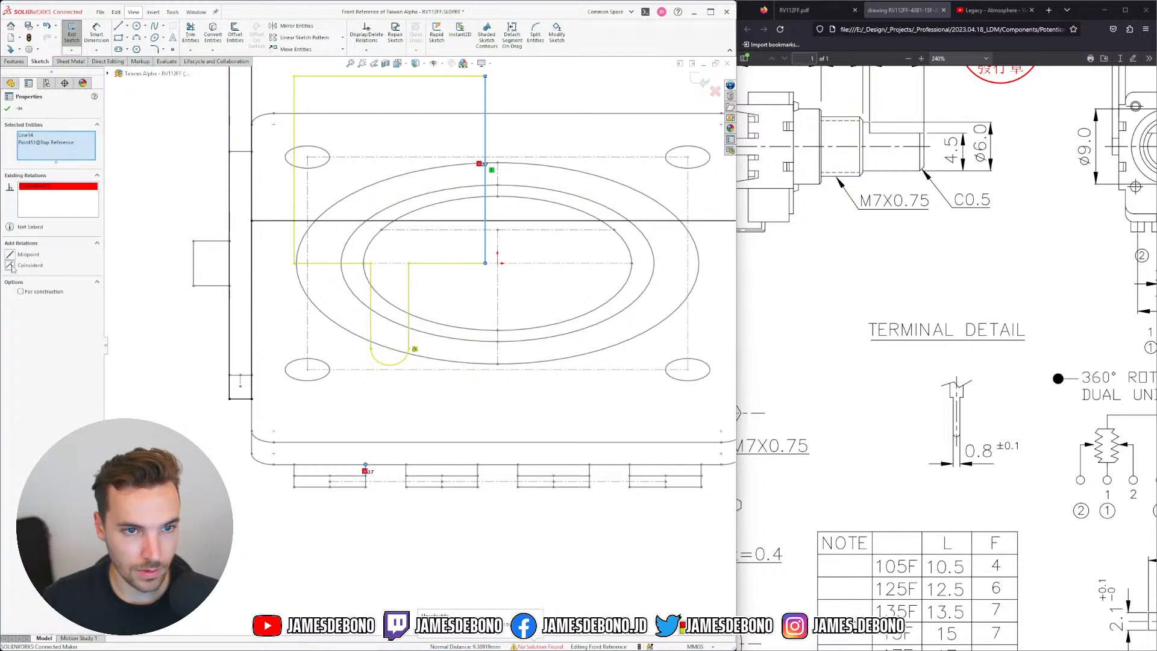
key(ctrl+z)
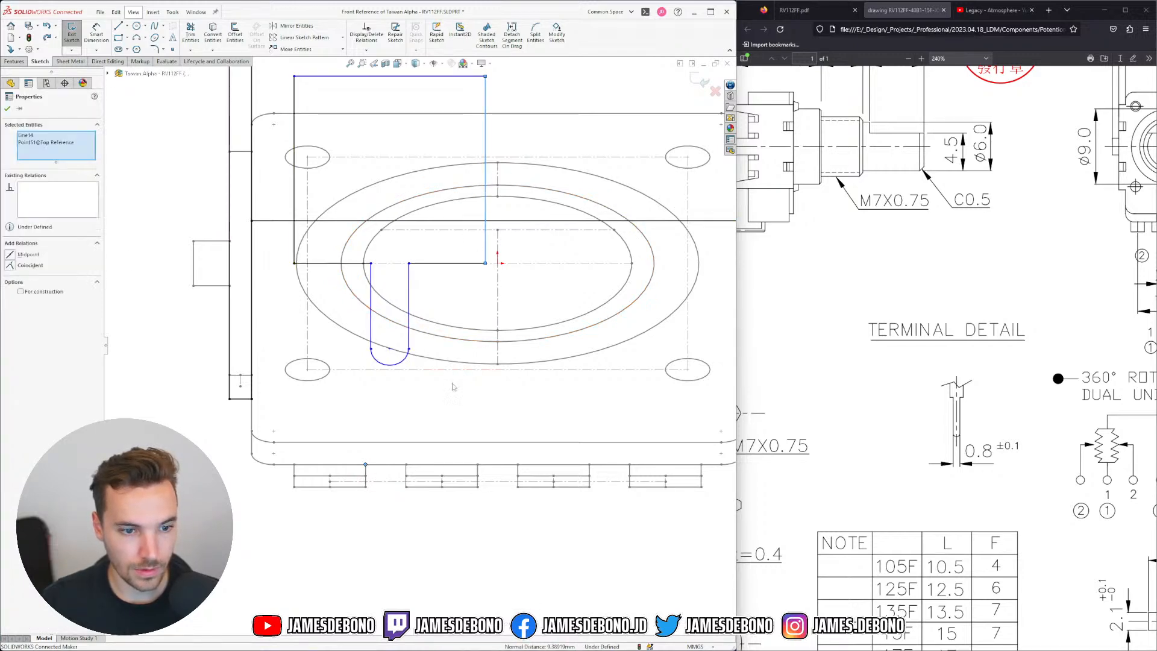
key(Escape)
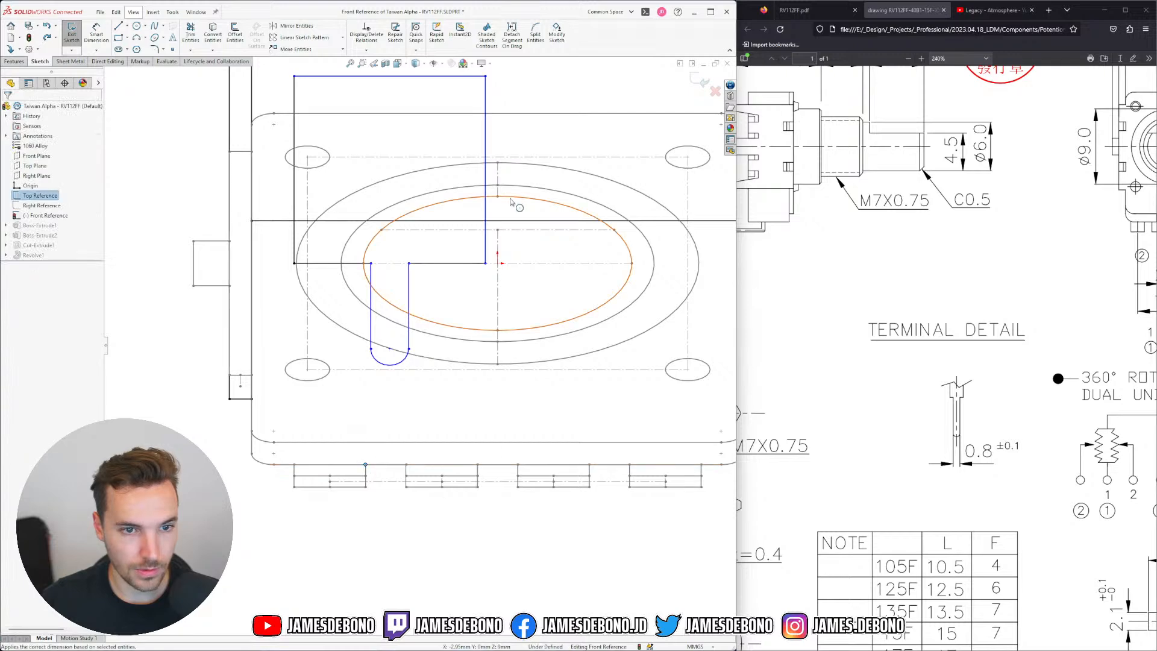
click(488, 242)
ctrl+click(492, 170)
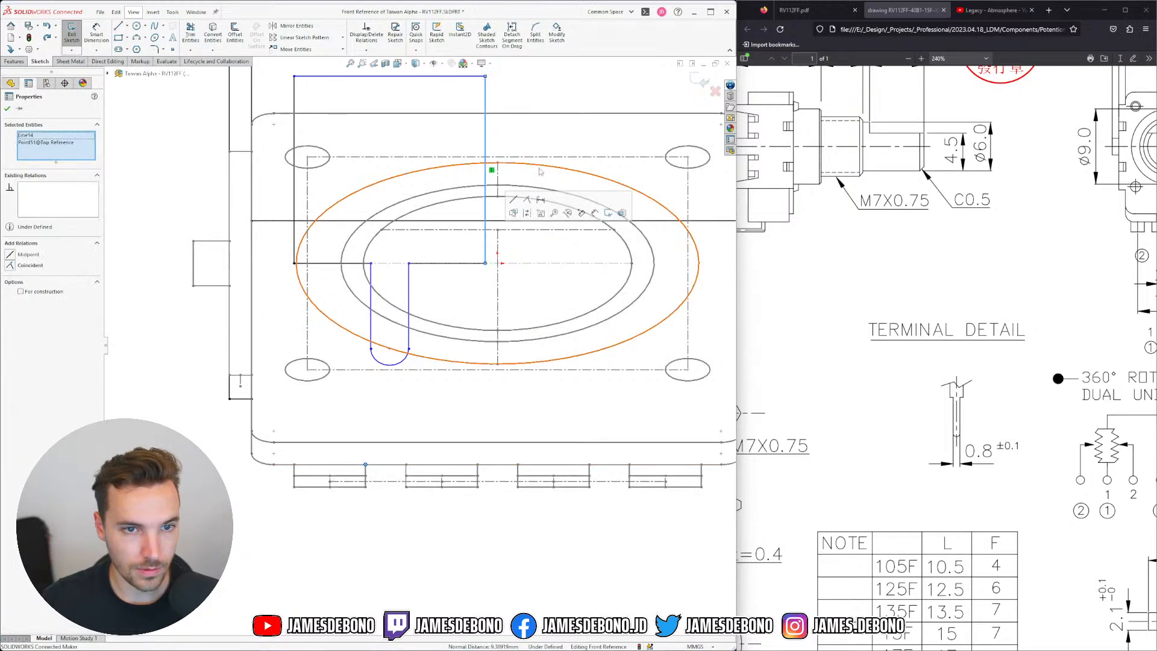
click(527, 199)
key(ctrl+z)
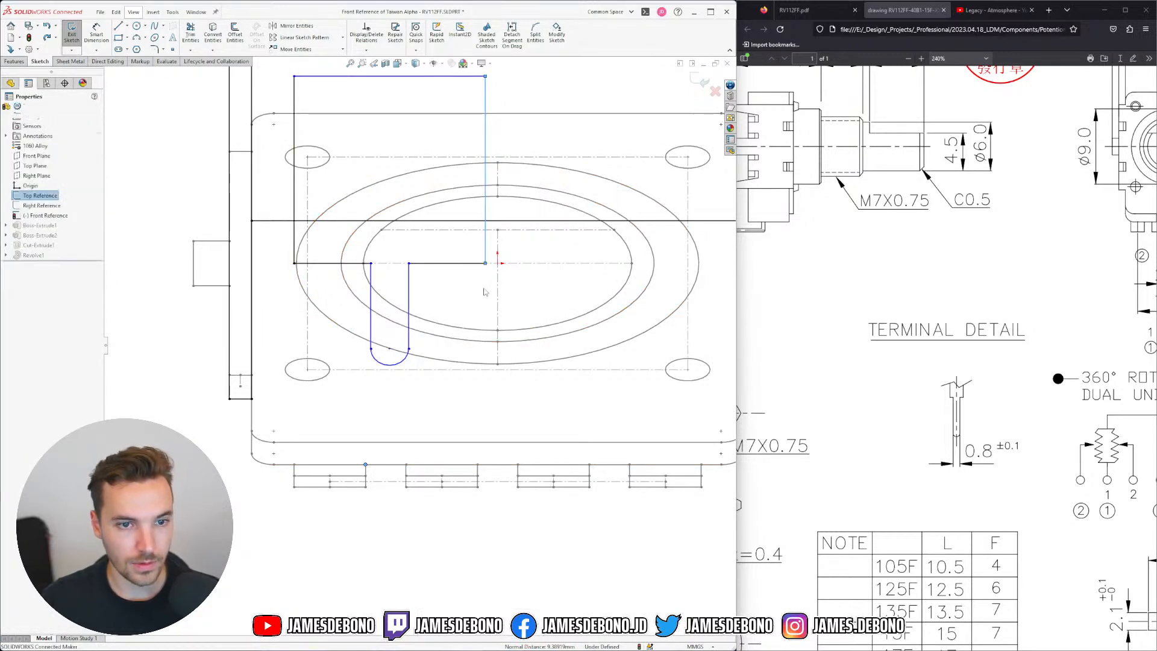
Pull the rectangle's right edge inward, make it coincident with the leftmost terminal outline's right corner, and narrow the pin to about 0.7 mm
drag(487, 263, 359, 276)
click(359, 286)
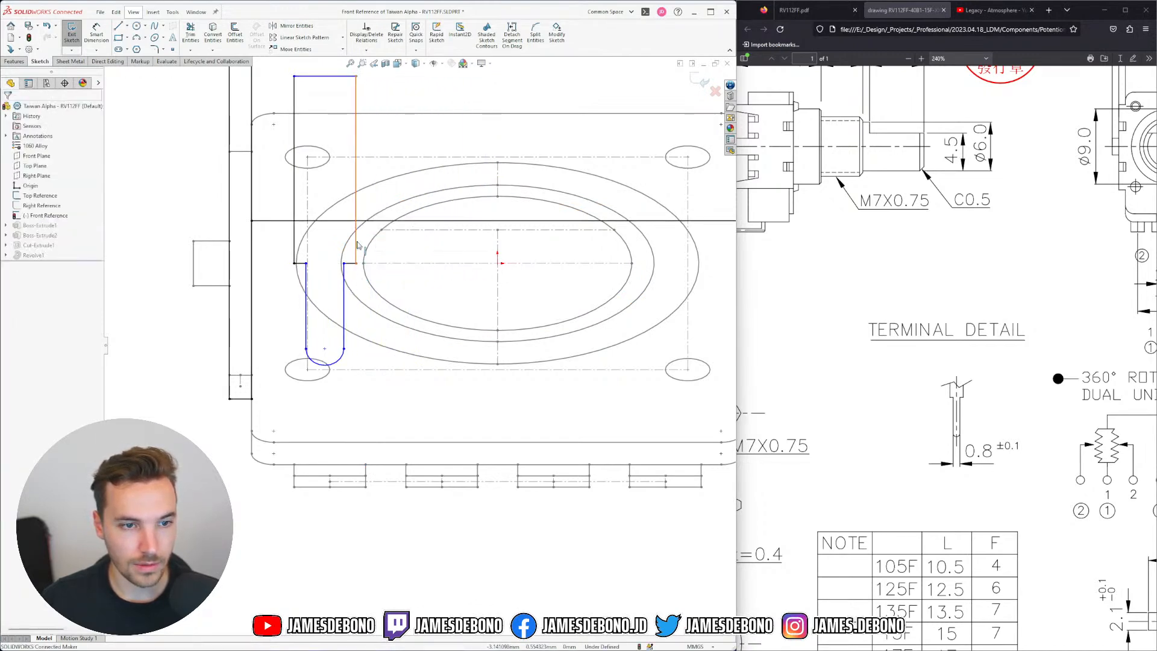
click(358, 288)
ctrl+click(365, 464)
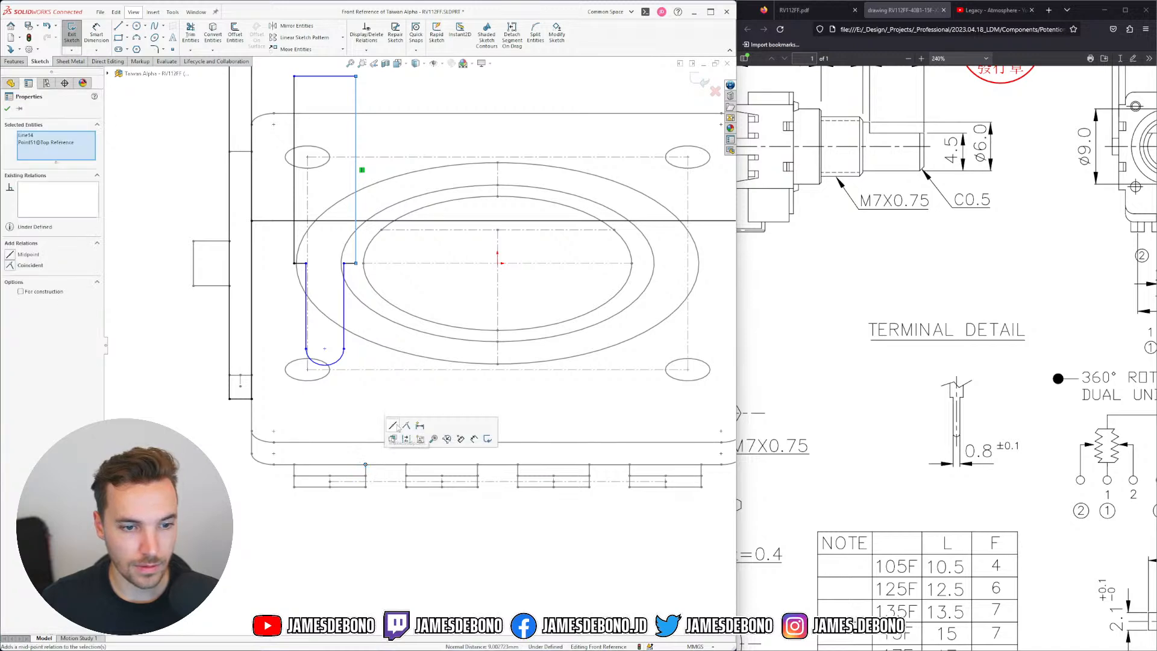
click(406, 425)
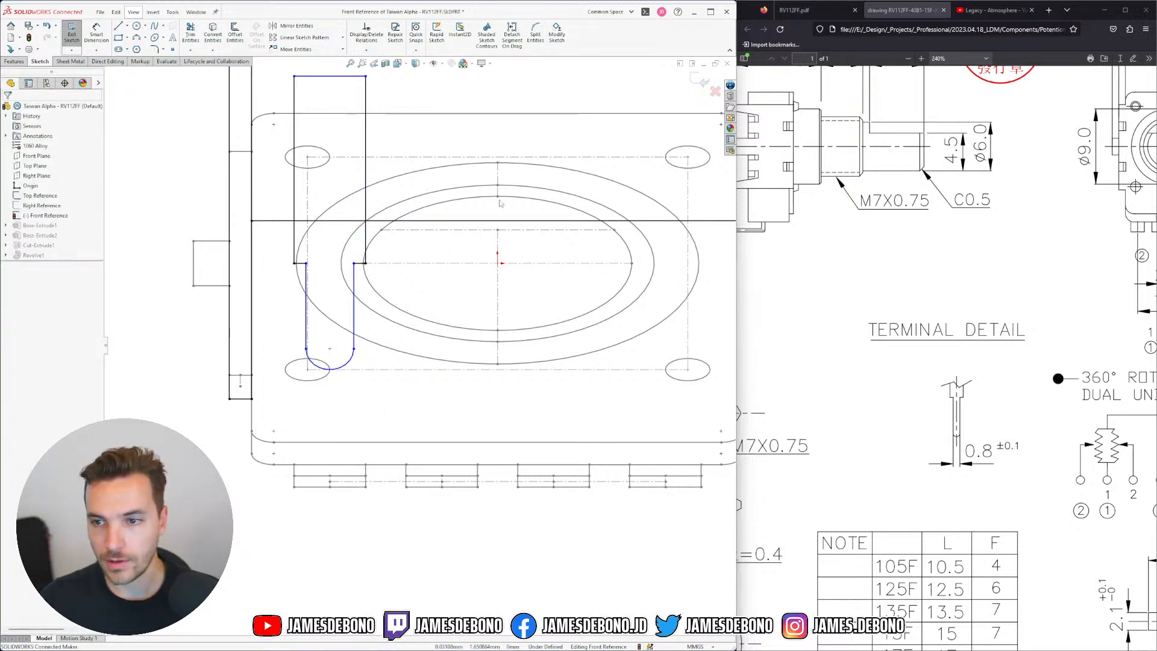
drag(307, 265, 315, 267)
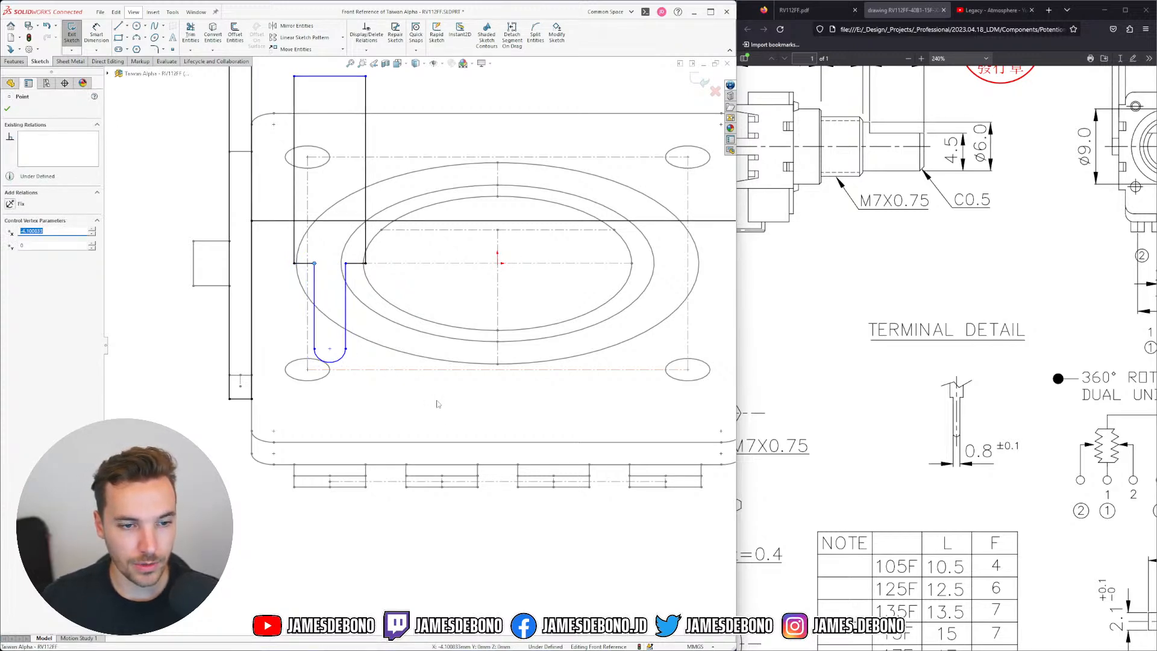
key(Escape)
Show the Right Reference sketch and make the rectangle's top edge coincident with the top point of its bent terminal profile
key(Up)
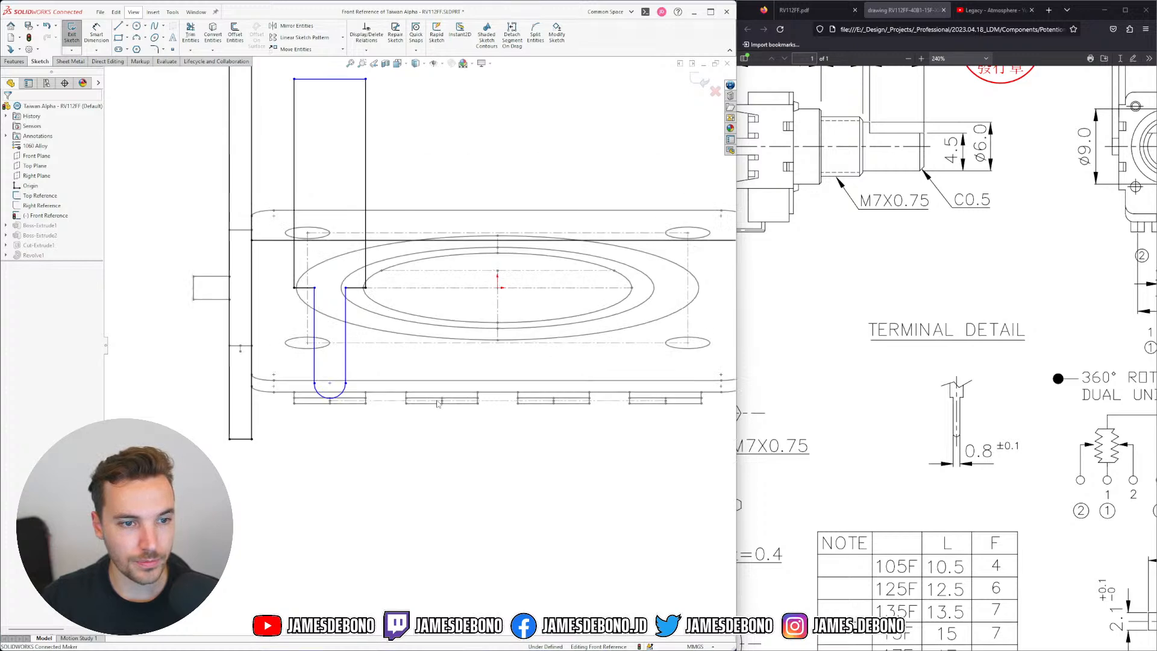
key(Up)
scroll(352, 168, up, 1)
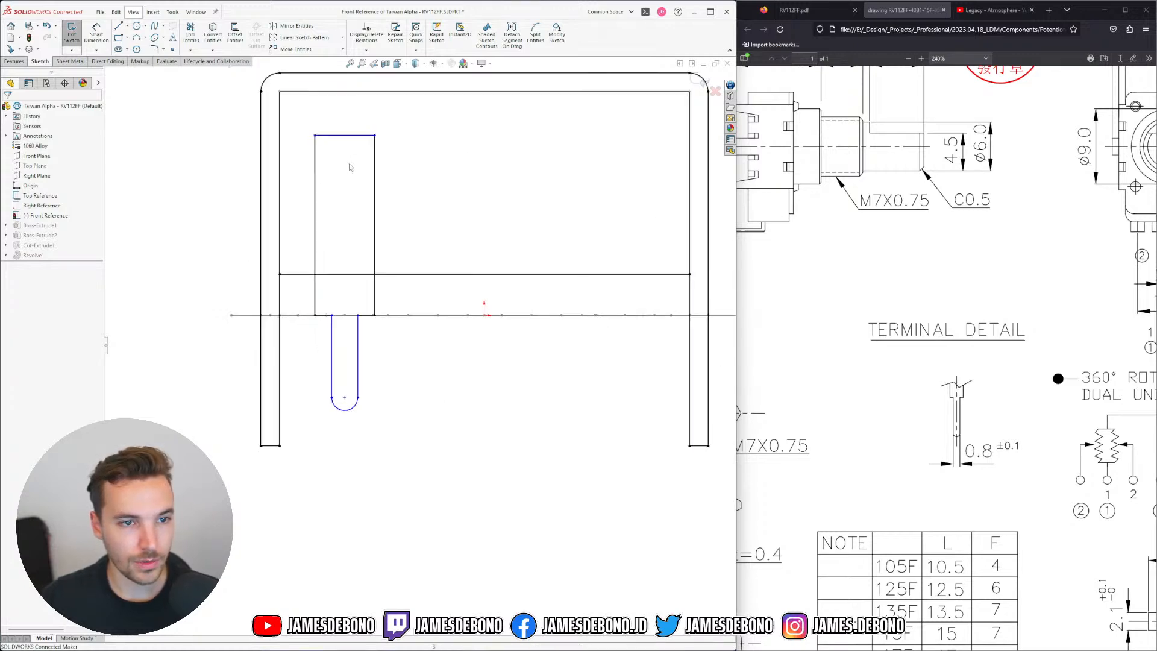
click(59, 206)
click(73, 193)
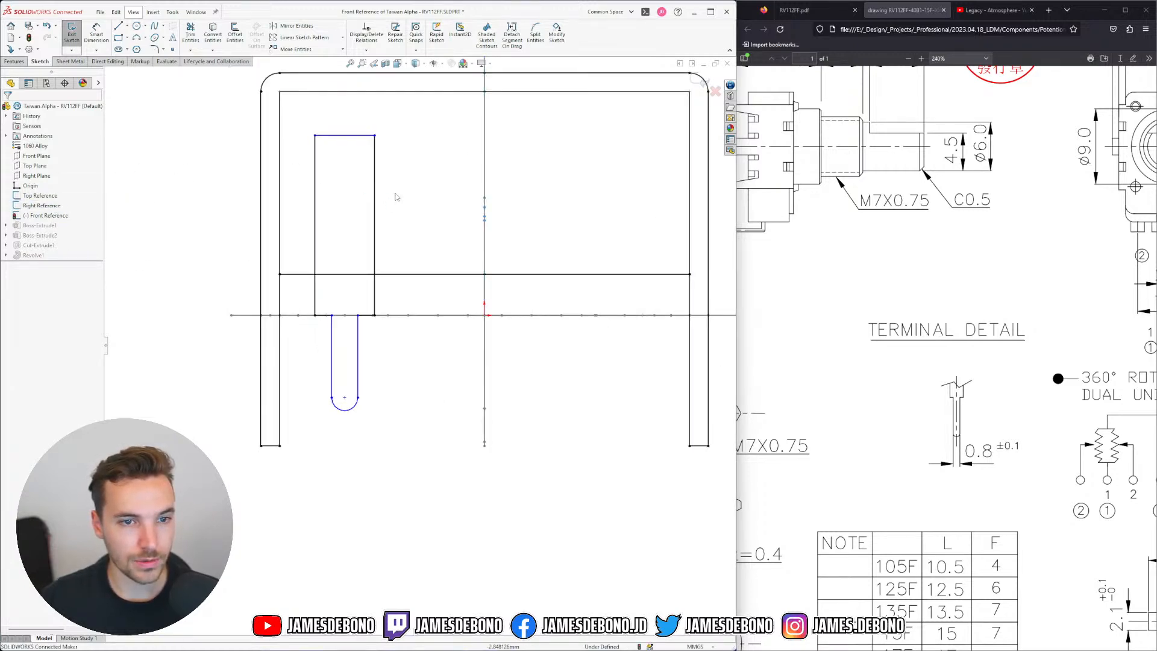
key(Right)
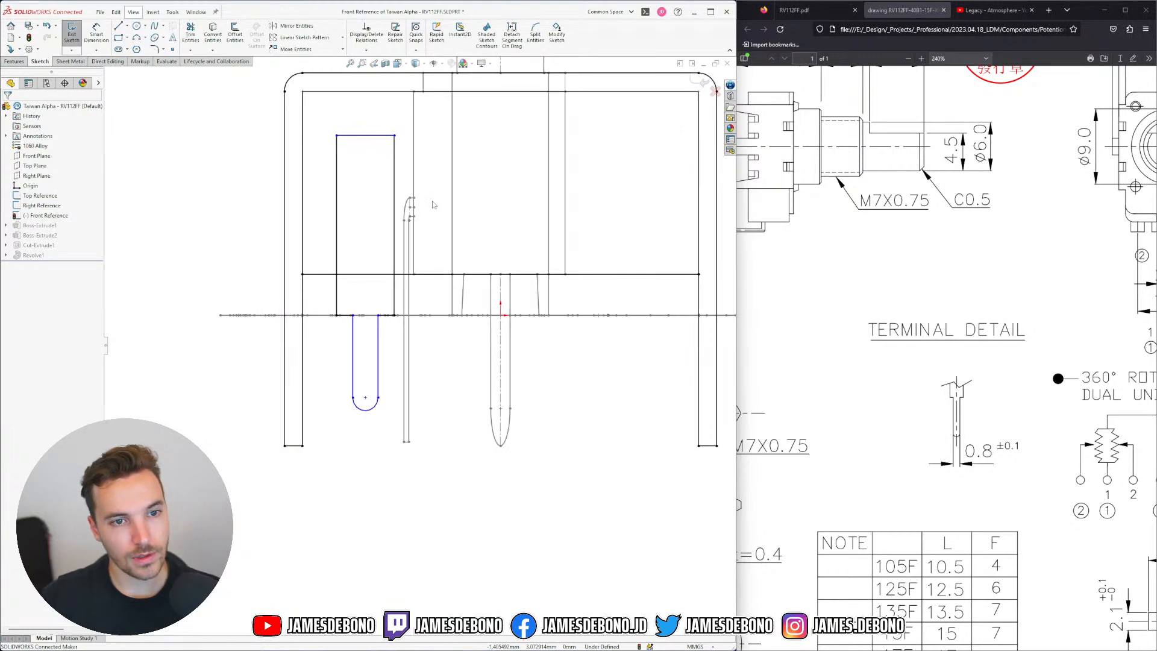
click(344, 136)
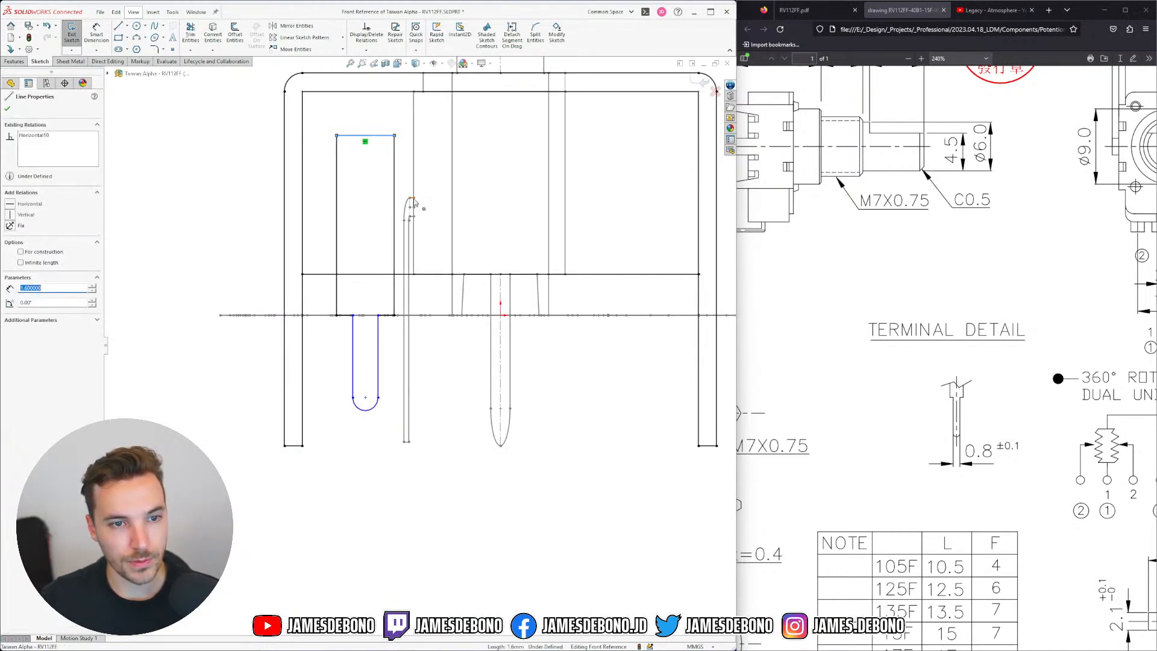
ctrl+click(411, 199)
click(455, 160)
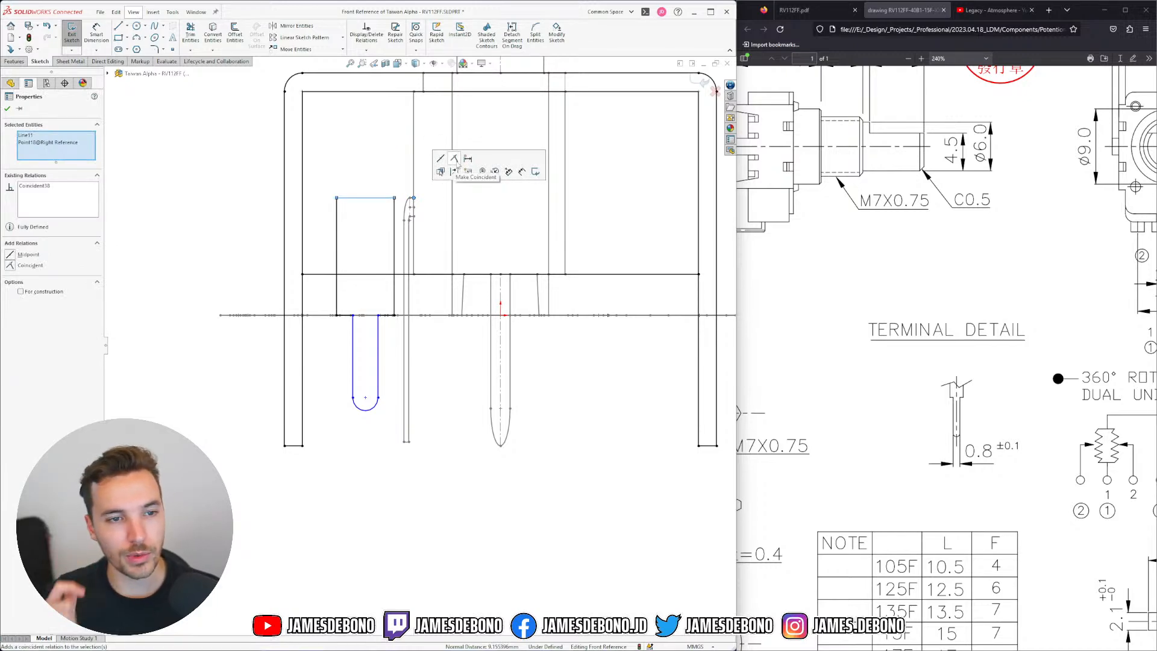
click(453, 347)
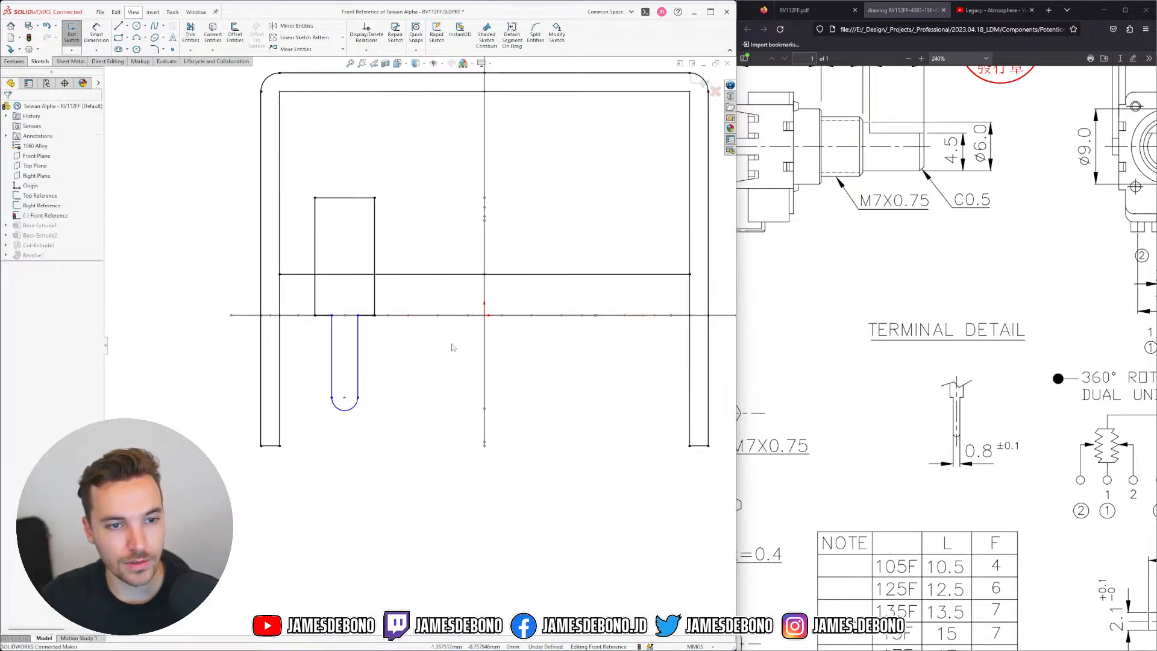
Dimension the pin's width between its two vertical lines and set it to 0.8 mm
click(97, 33)
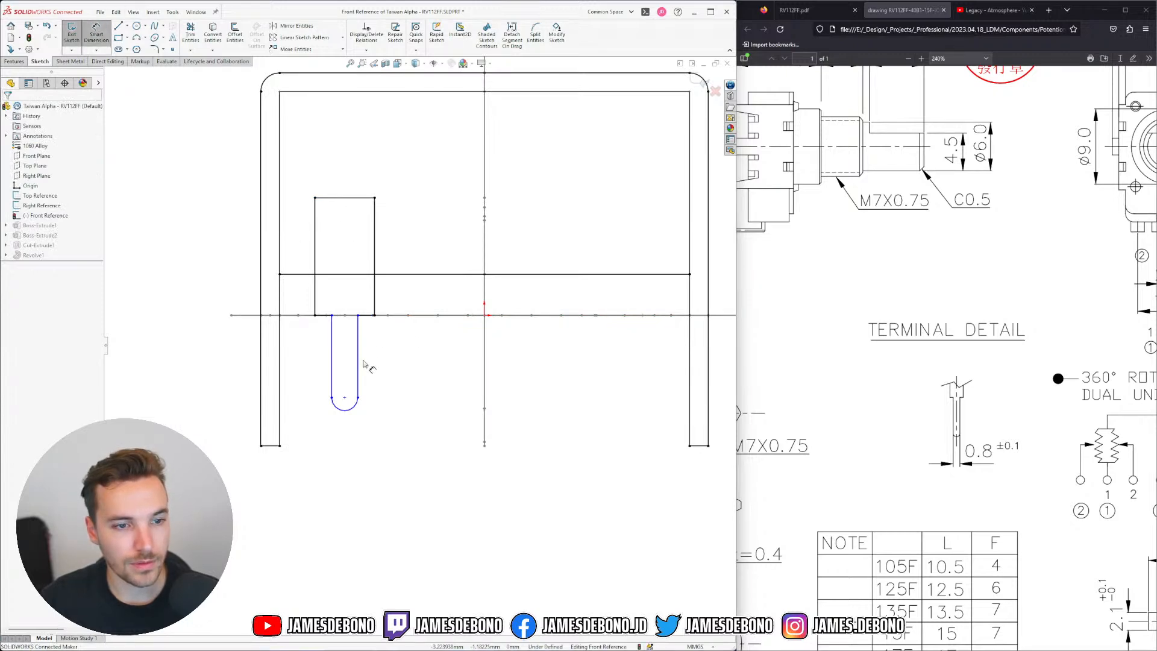
click(358, 368)
click(332, 381)
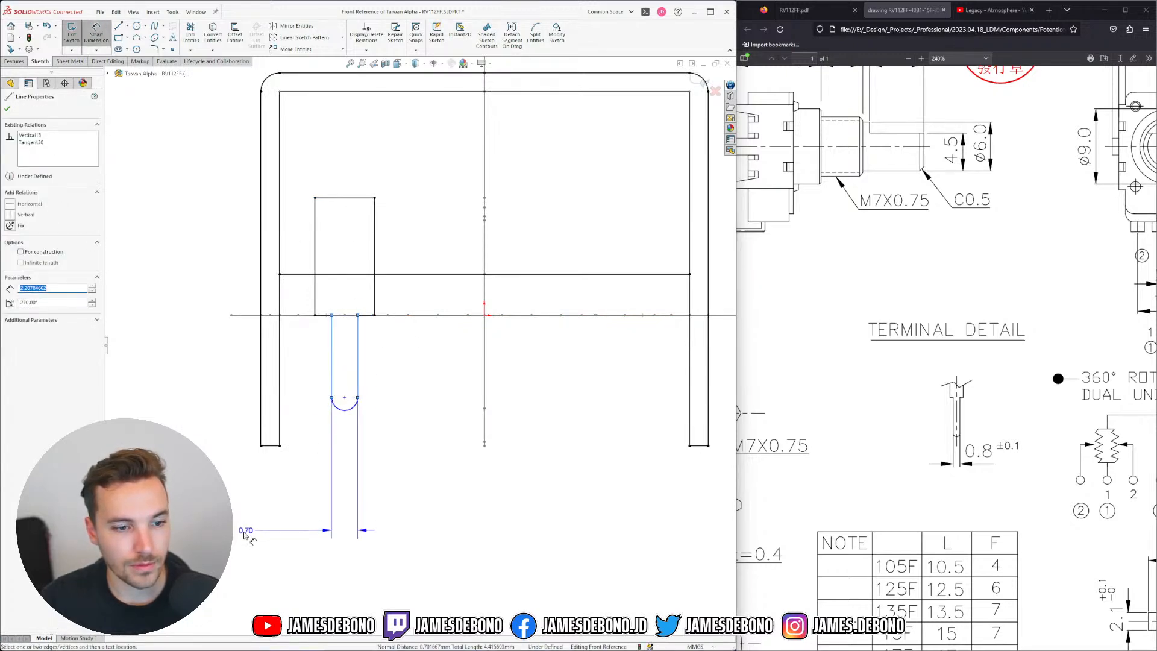
click(241, 538)
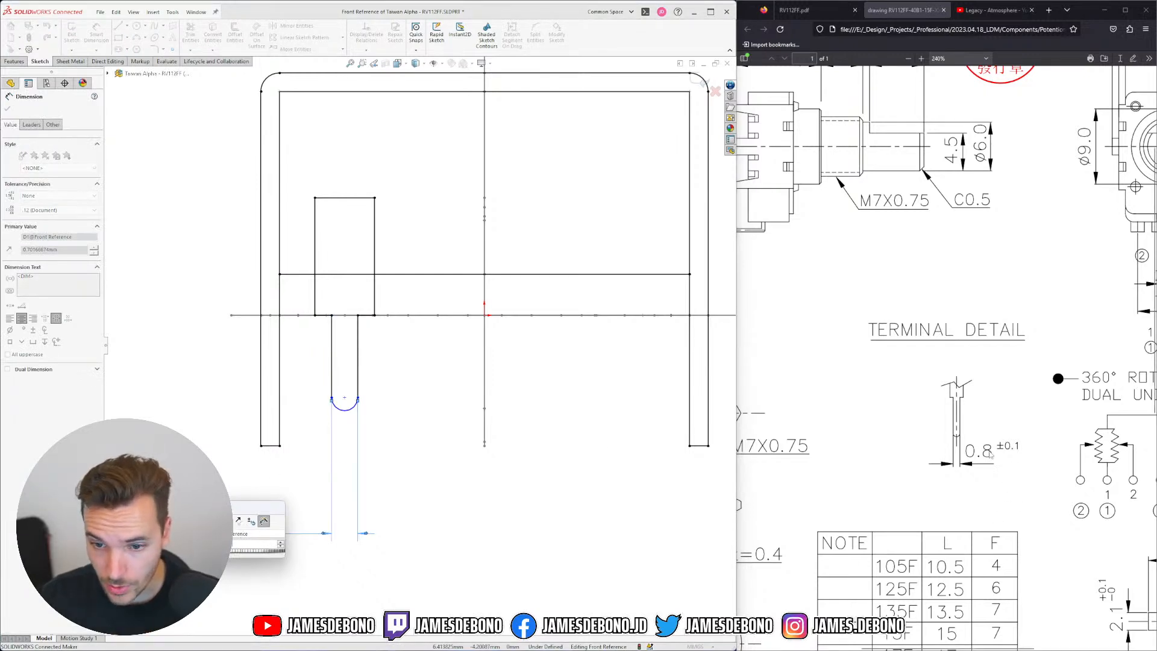
text(0.8)
key(Return)
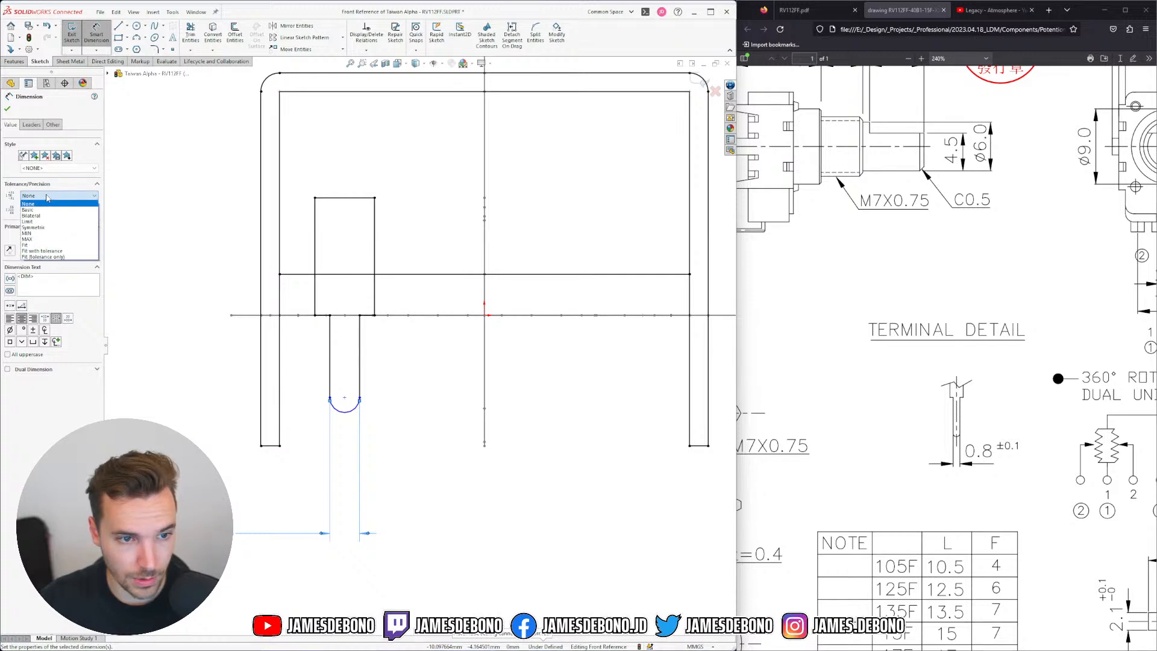
Give the 0.8 mm pin width dimension a symmetric tolerance of 0.1 mm with one-decimal precision
click(45, 227)
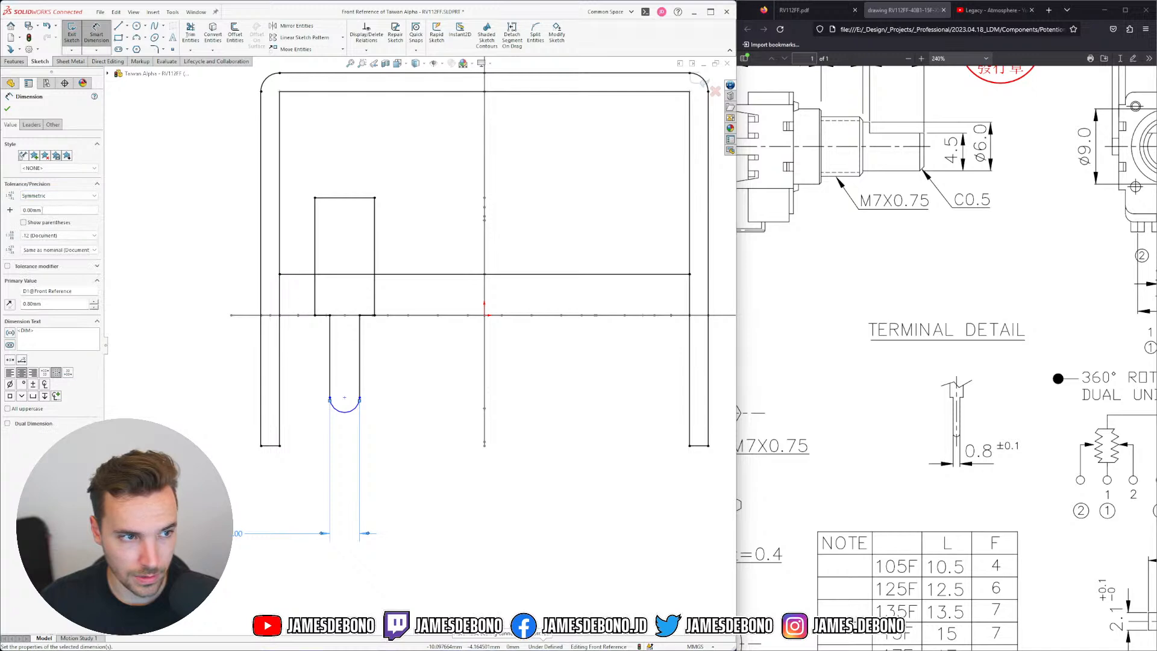
click(35, 210)
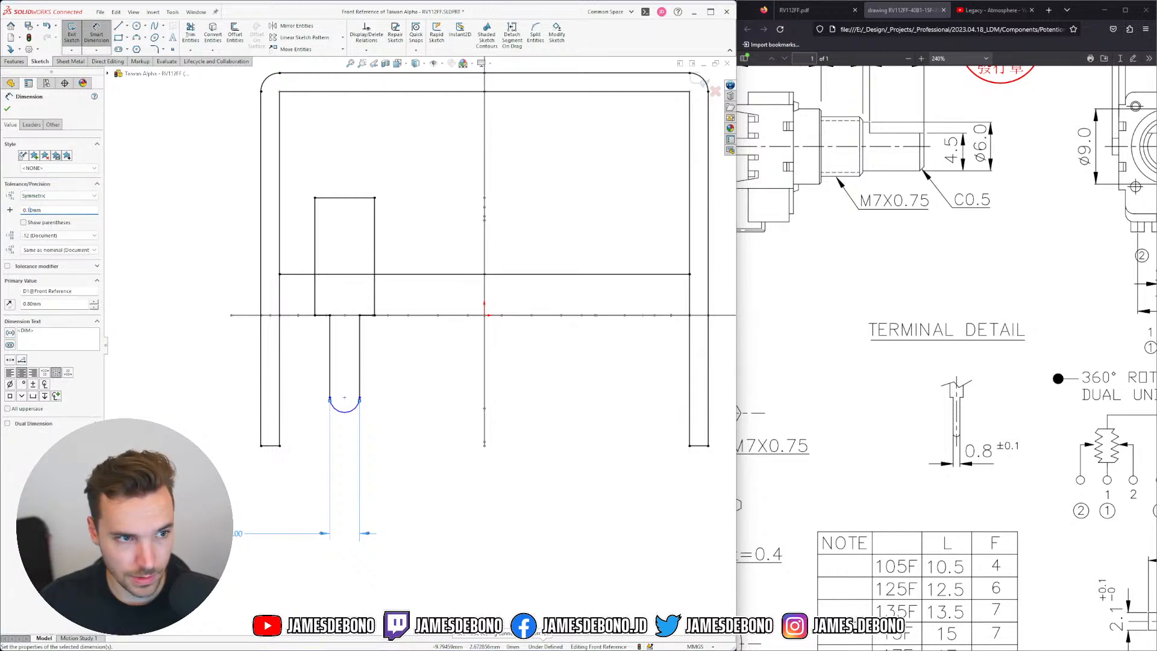
click(12, 224)
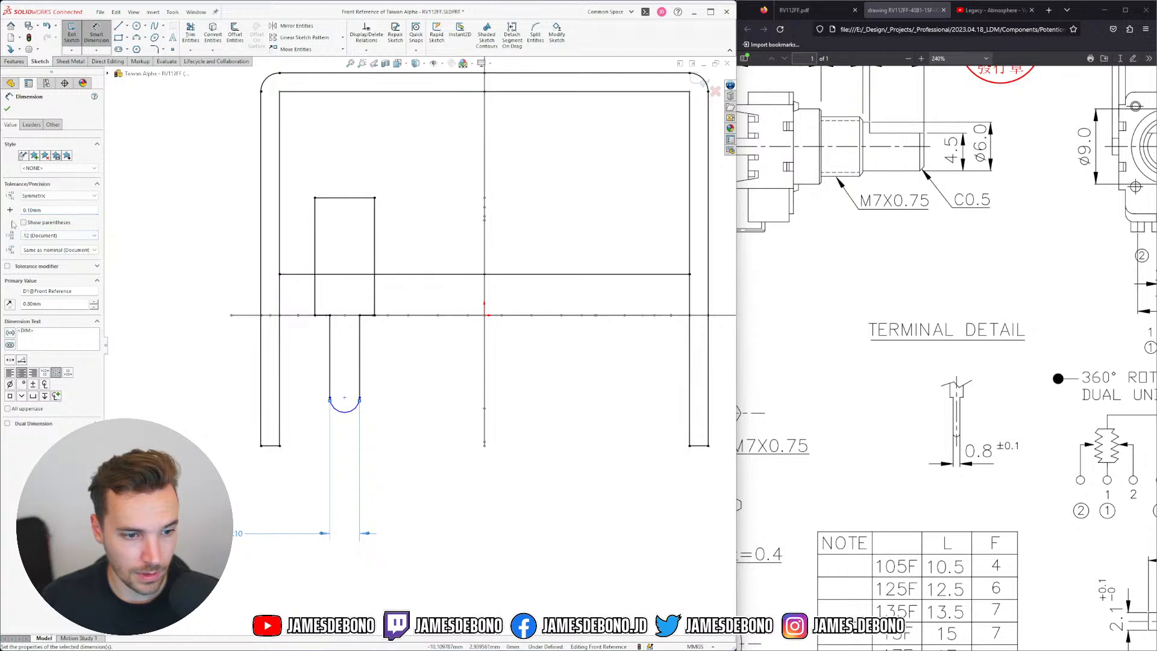
click(65, 235)
click(42, 251)
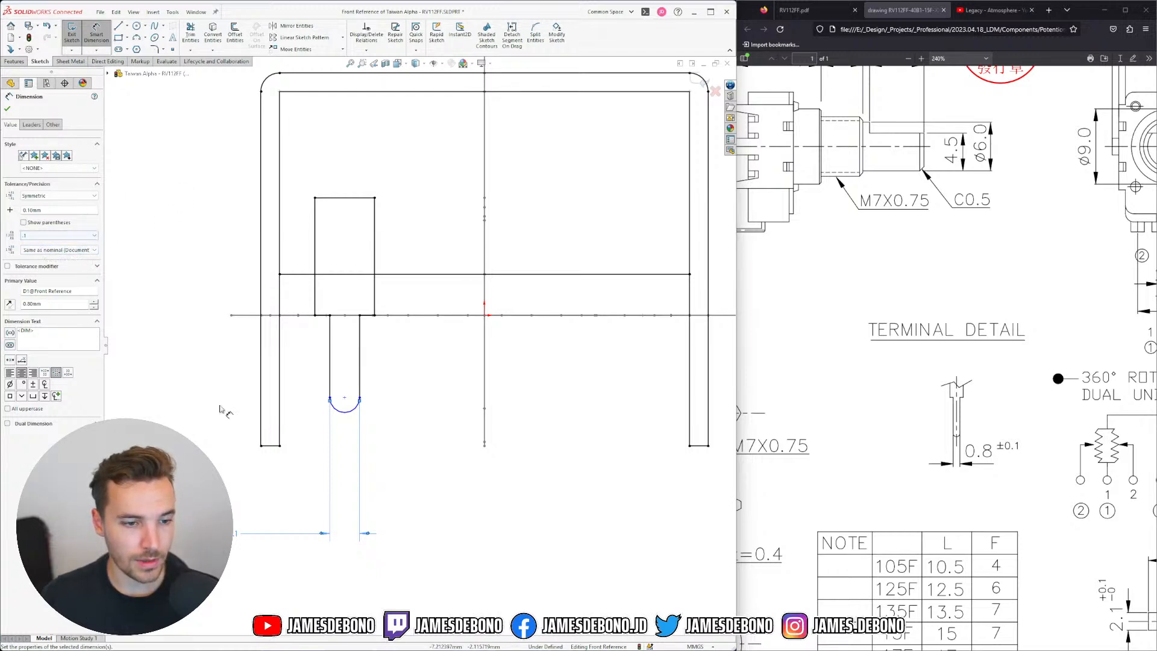
click(8, 109)
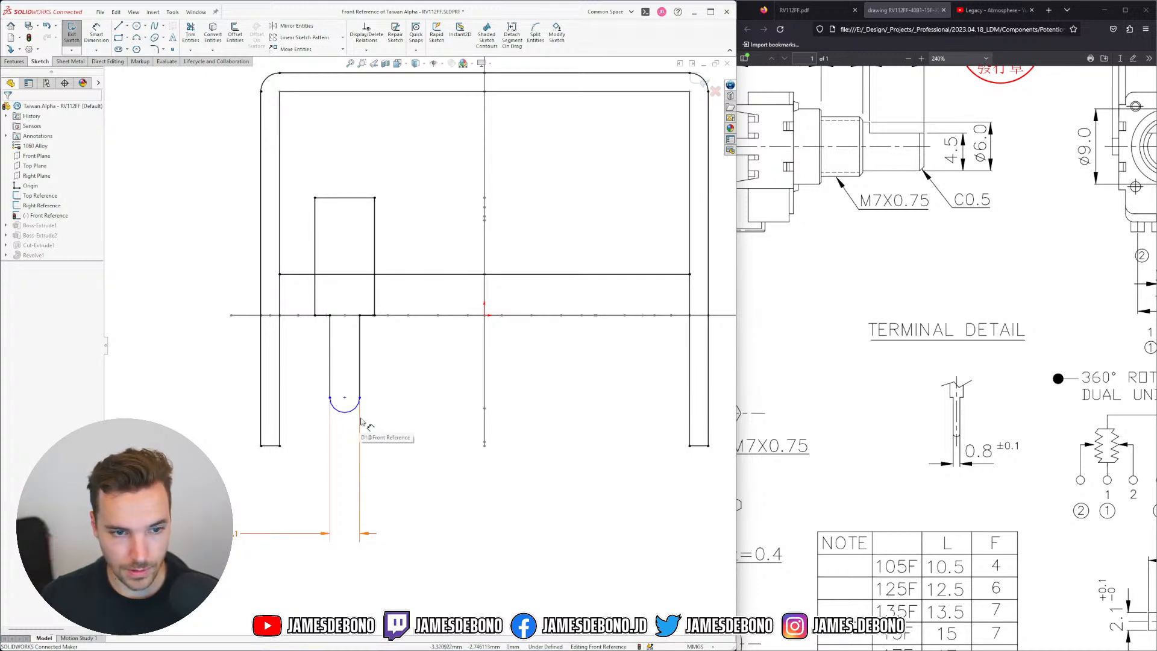
Inspect the pin's rounded end in relation to the bent terminal profile in the Right Reference sketch
scroll(386, 414, up, 2)
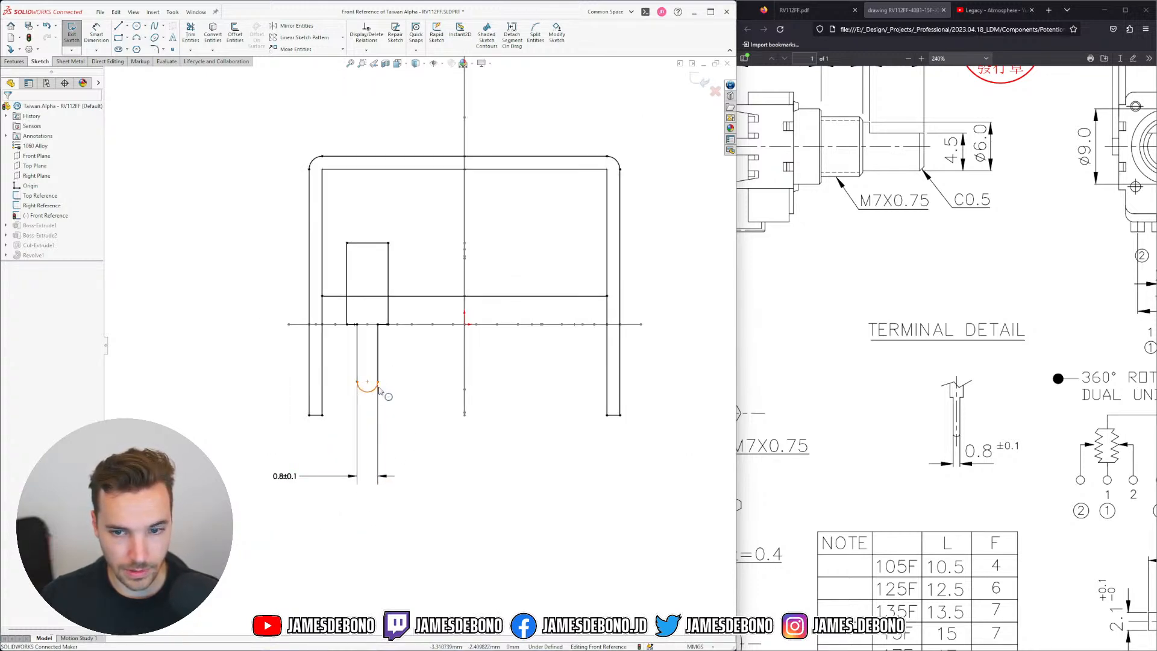
key(Left)
key(Left)
key(Left)
key(Left)
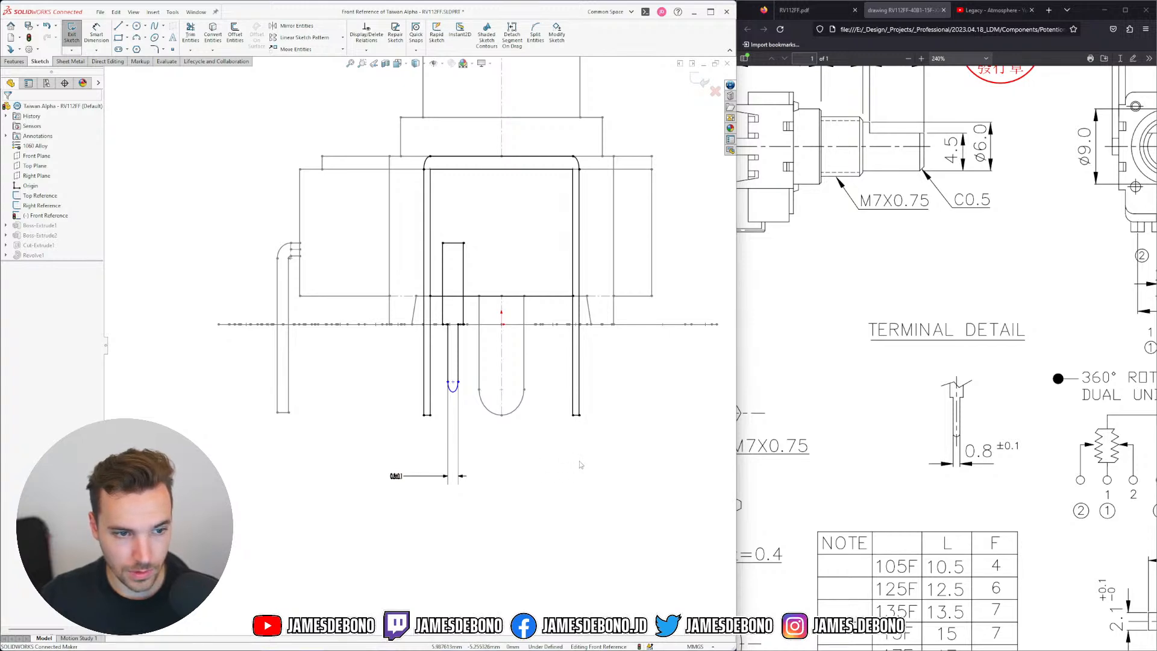
key(Right)
key(Right)
key(Right)
key(Right)
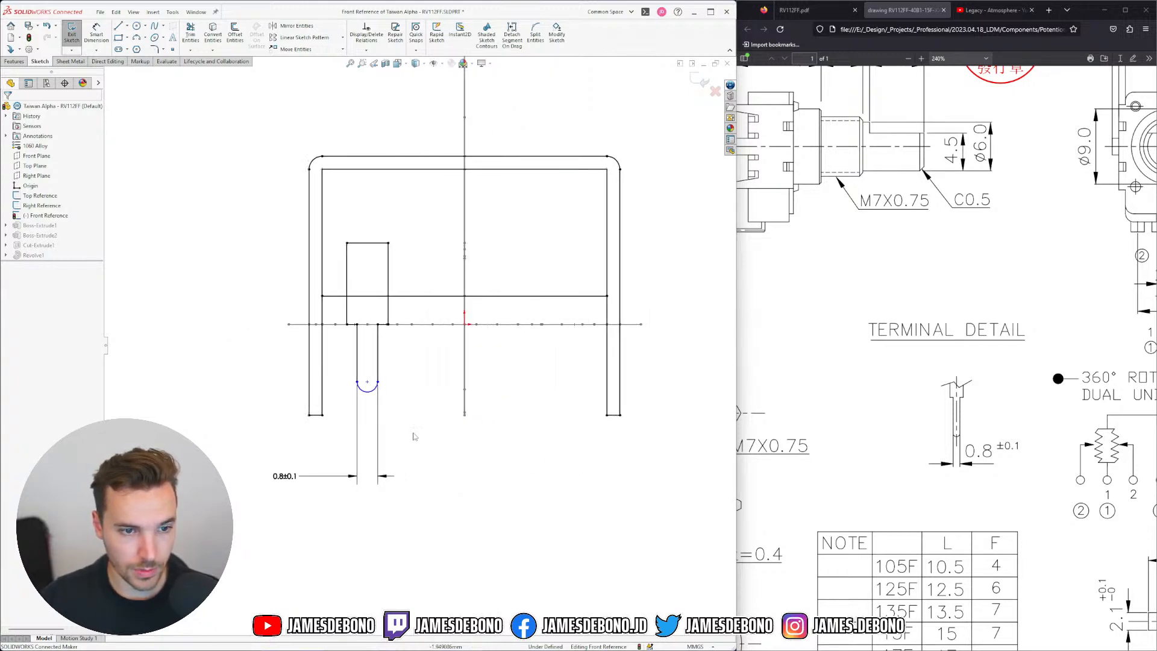
Draw a vertical centerline from the centre of the pin's rounded end to the midpoint of its arc
scroll(404, 398, down, 3)
click(127, 26)
click(144, 45)
click(370, 443)
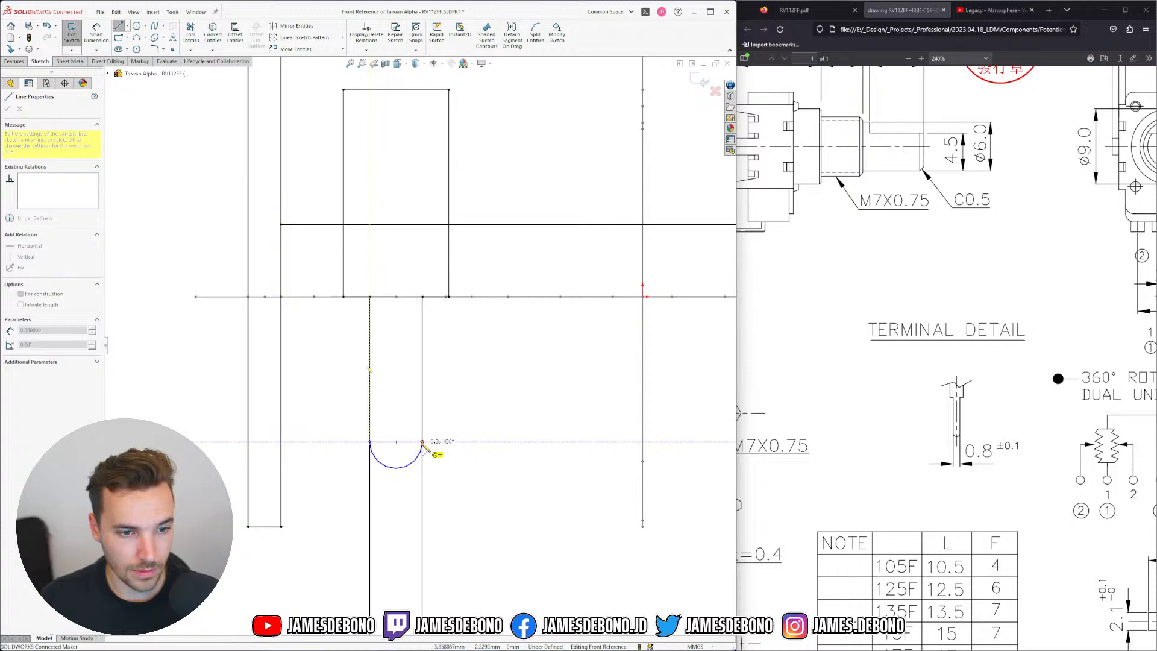
click(421, 443)
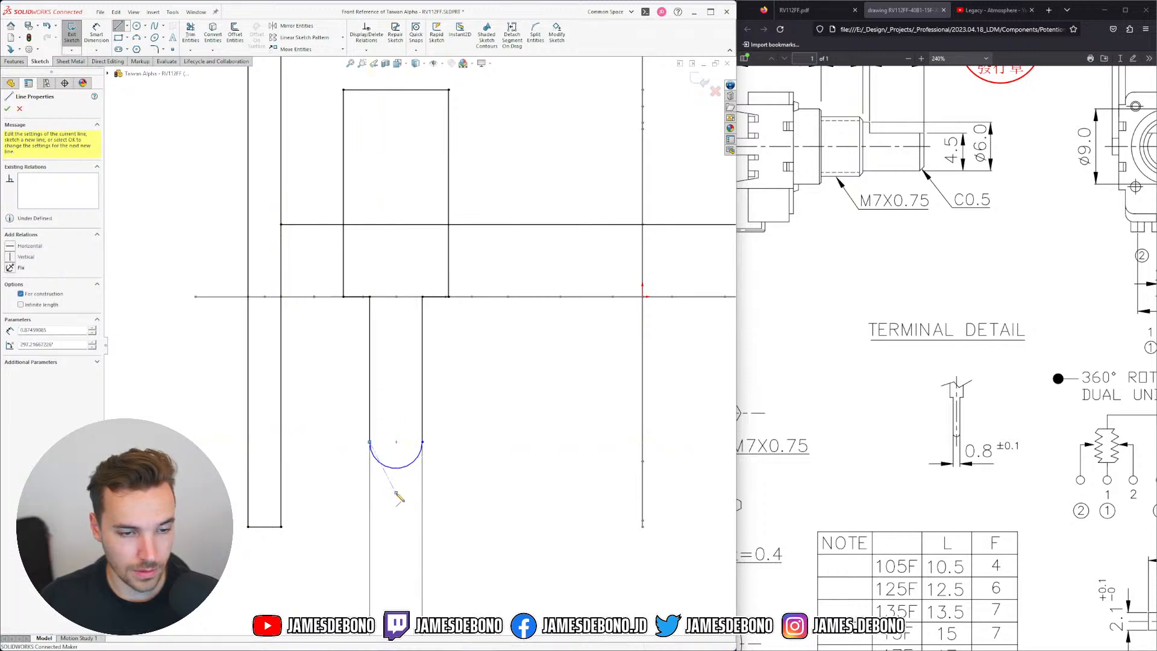
click(395, 443)
click(395, 468)
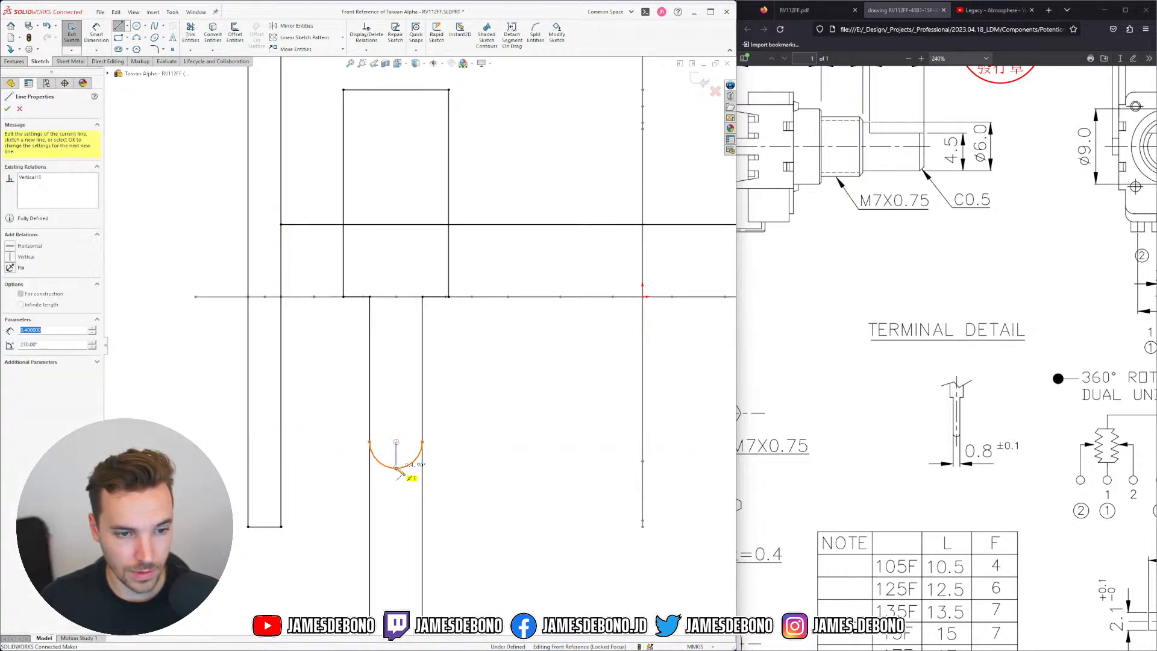
key(Escape)
key(Escape)
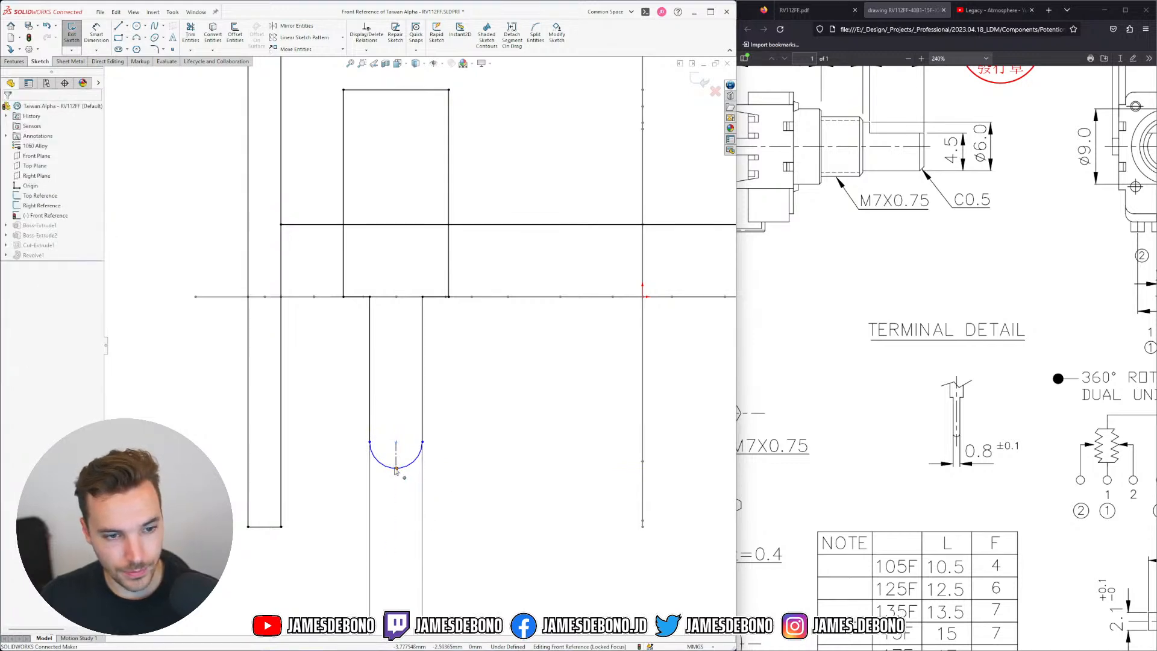
Align the pin's lowest point horizontally with the bottom corner of the bent terminal profile in the Right Reference sketch
click(396, 468)
scroll(542, 500, up, 3)
key(Left)
key(Left)
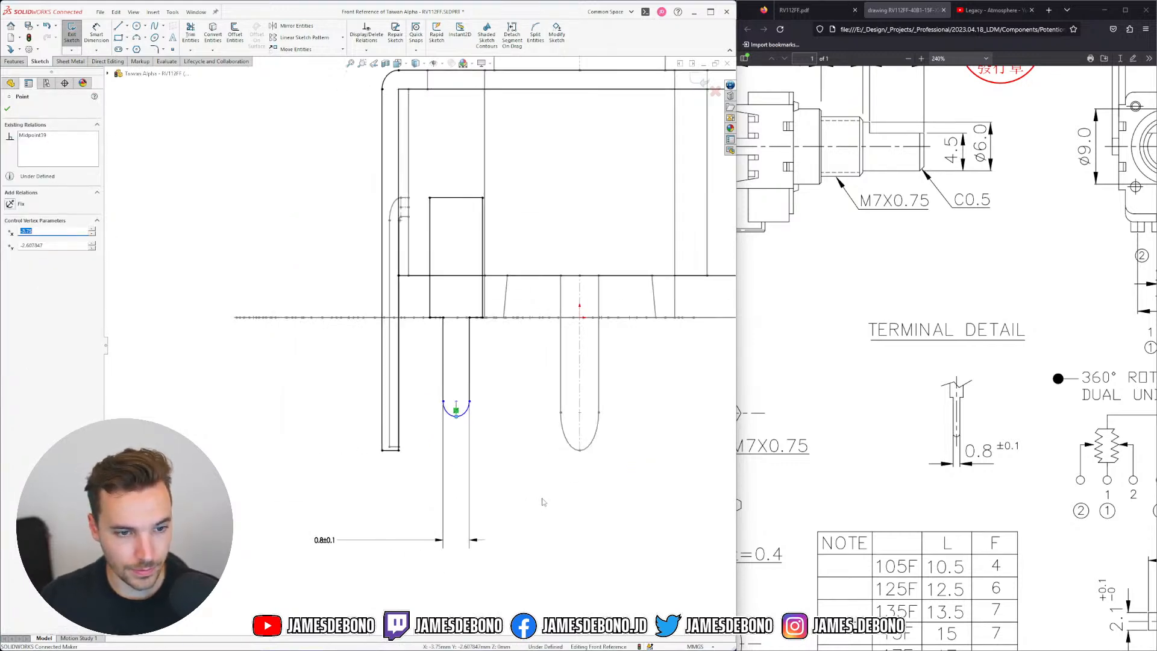
key(Left)
key(Left)
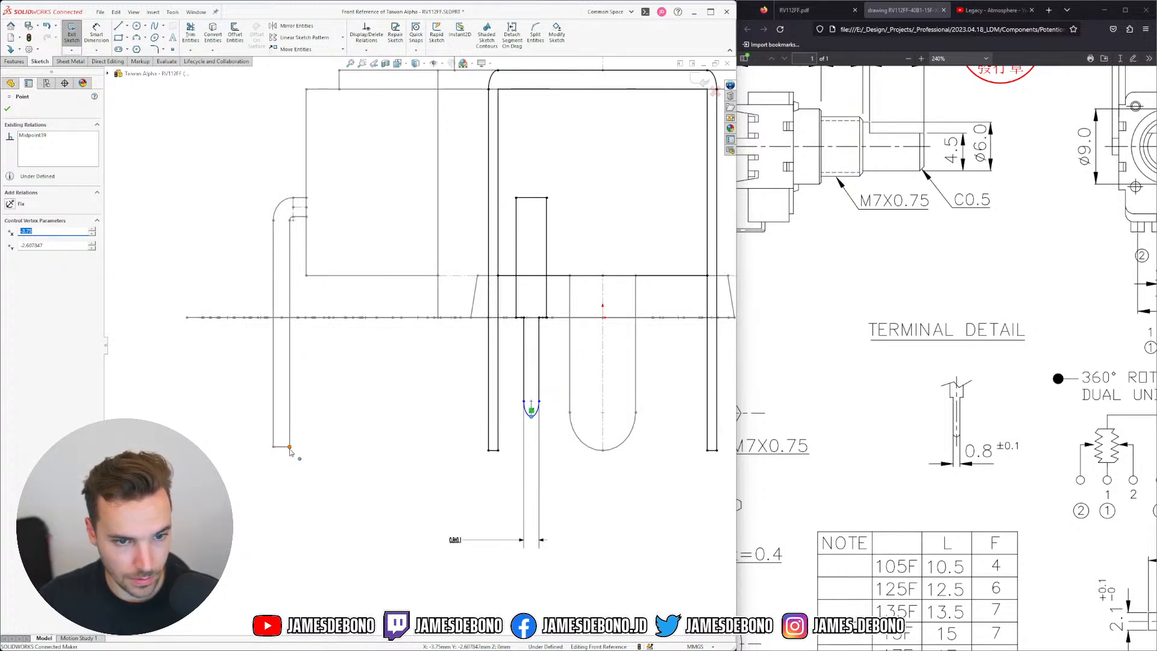
ctrl+click(530, 414)
click(320, 417)
click(400, 478)
key(Right)
key(Right)
key(Right)
key(Right)
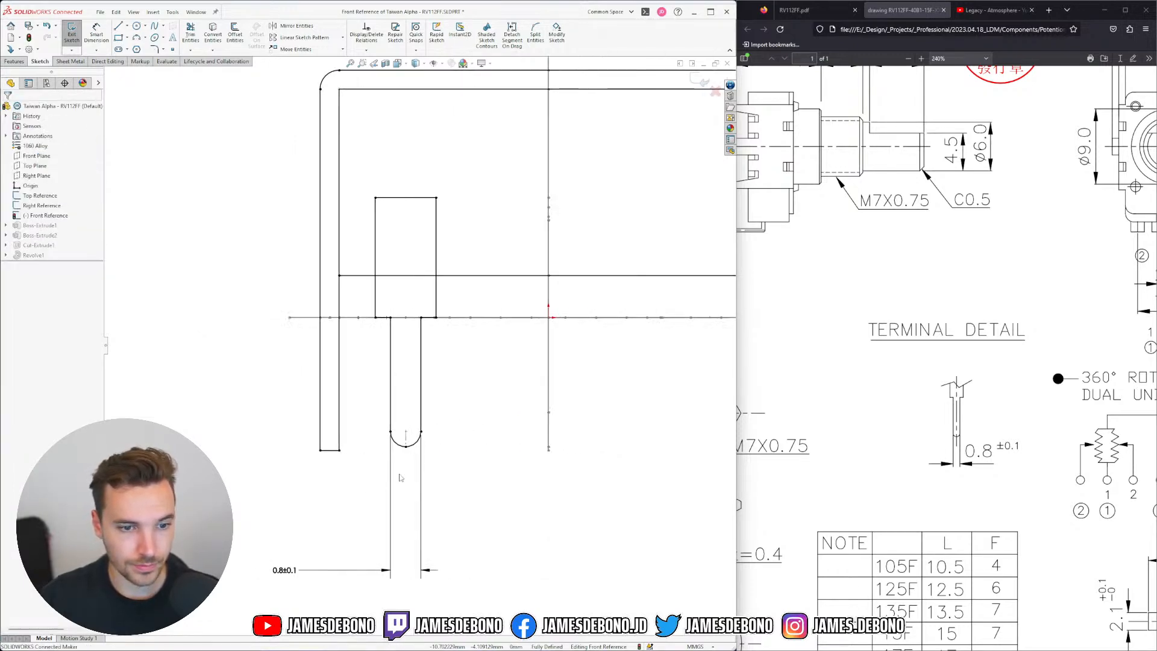
Copy the complete pin outline and paste one copy over the second terminal outline from the left
key(f)
scroll(557, 392, down, 1)
mouse_move(337, 195)
mouse_down()
mouse_move(423, 471)
mouse_move(424, 439)
mouse_up()
key(ctrl+c)
click(465, 252)
key(ctrl+v)
drag(491, 236, 482, 307)
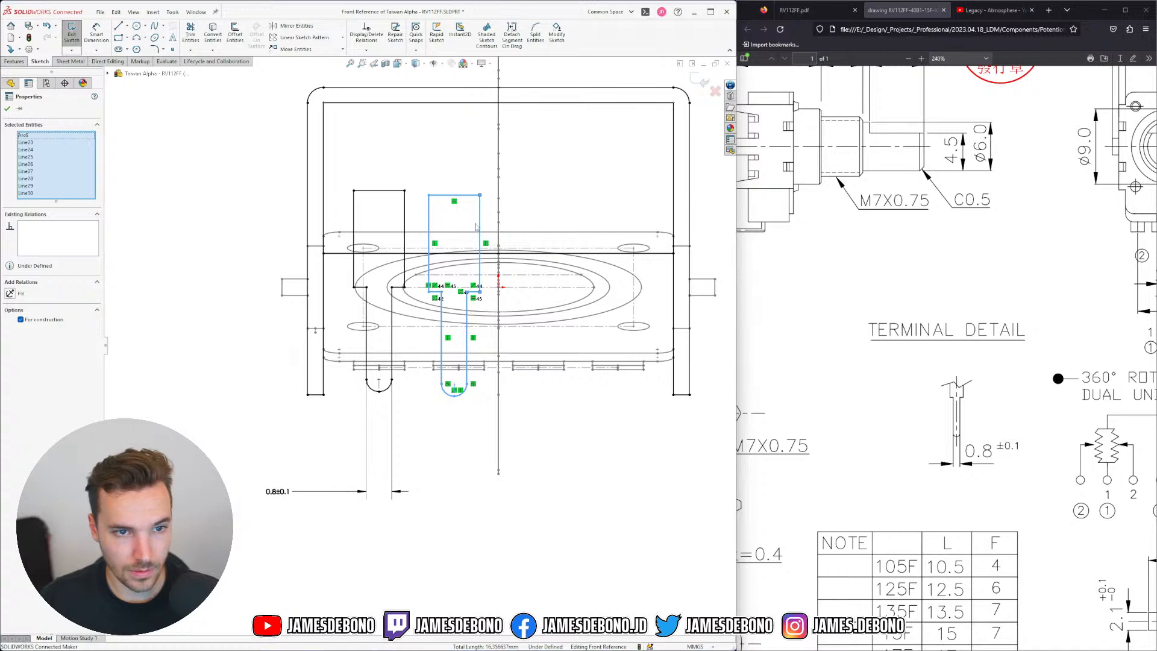
drag(480, 227, 482, 222)
Paste two more copies of the pin outline and place them over the third and fourth terminal outlines
key(ctrl+v)
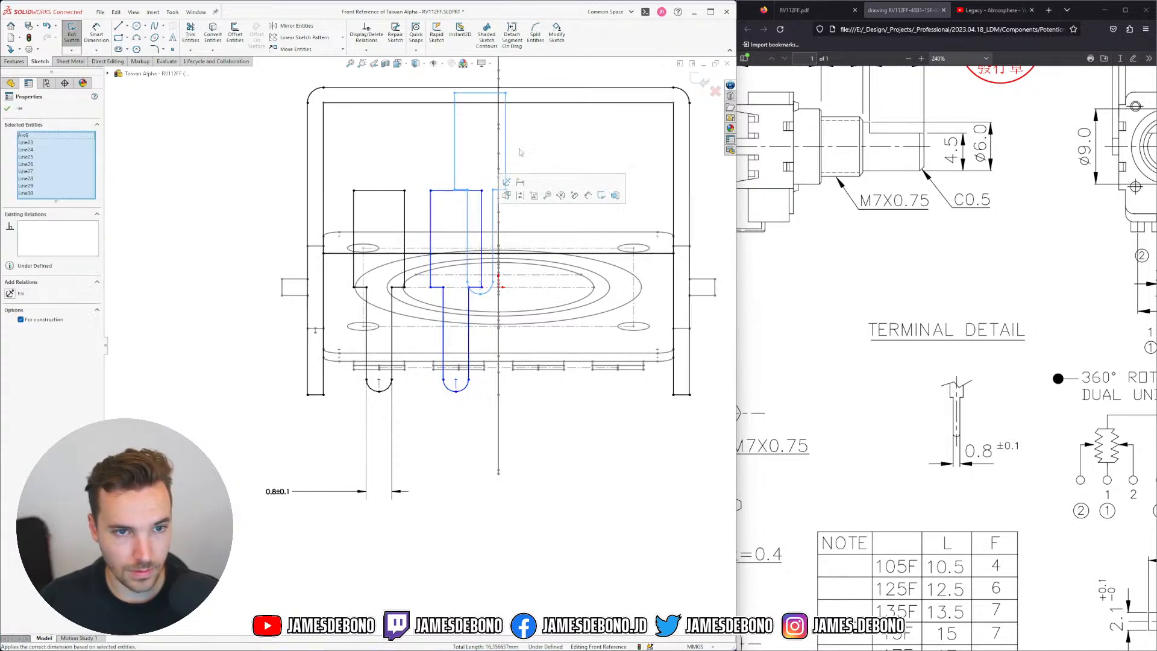
drag(508, 119, 565, 215)
key(ctrl+v)
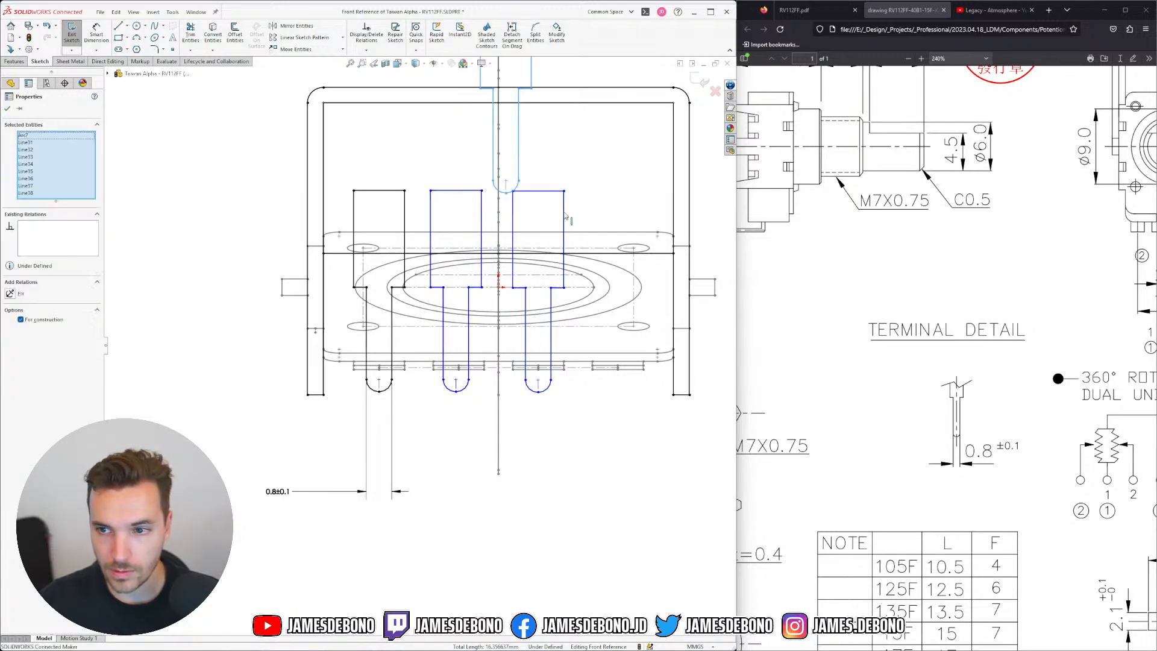
drag(634, 253, 645, 276)
click(572, 449)
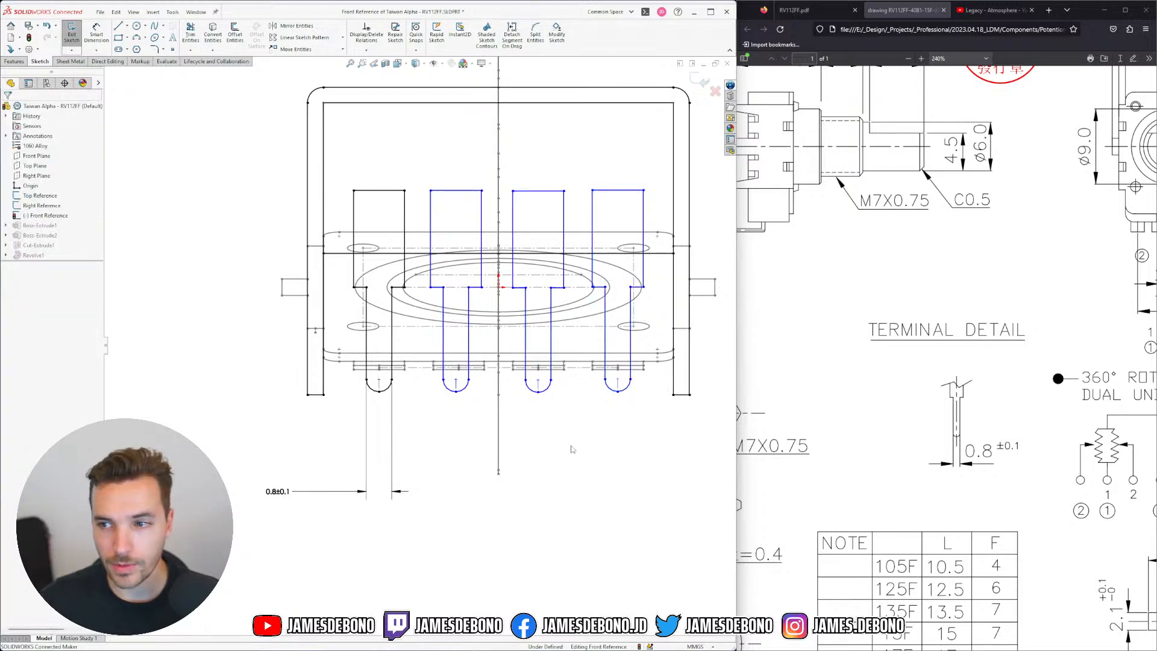
Make the end arcs of the first and second pins equal in radius
key(Up)
key(Up)
key(Down)
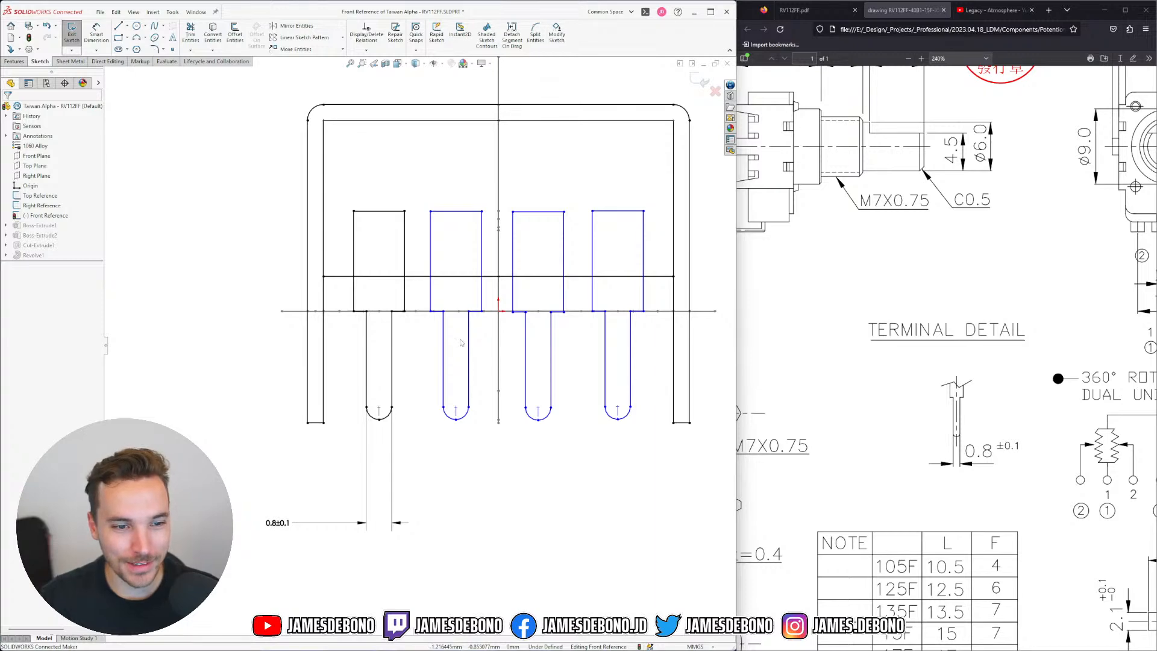
click(387, 423)
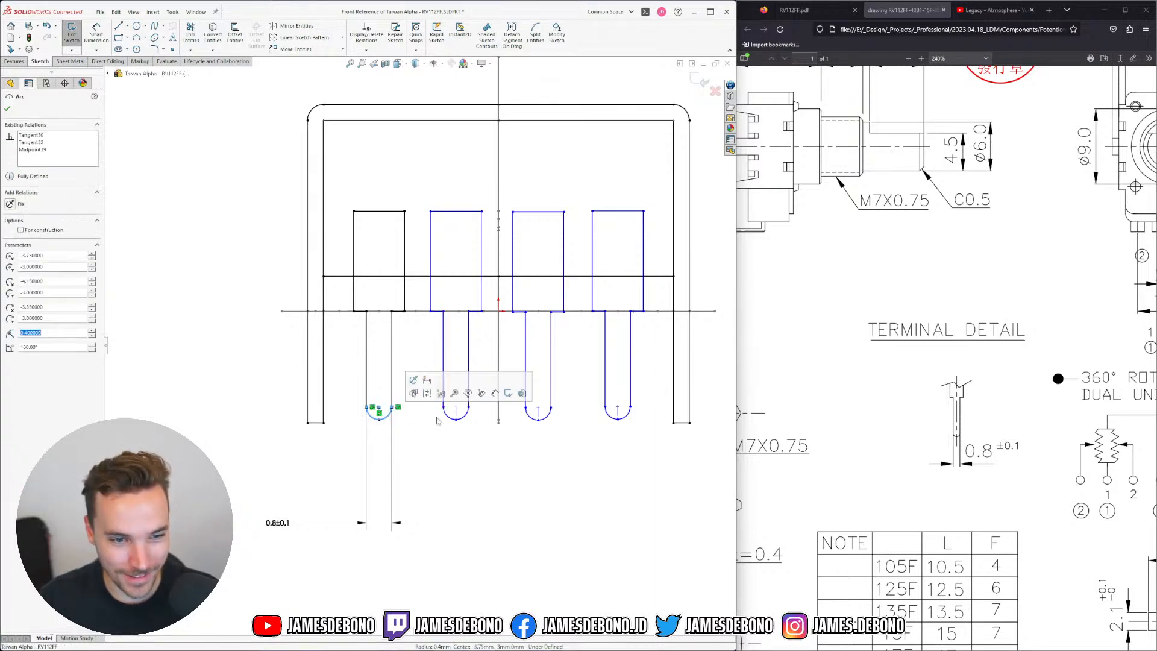
ctrl+click(458, 418)
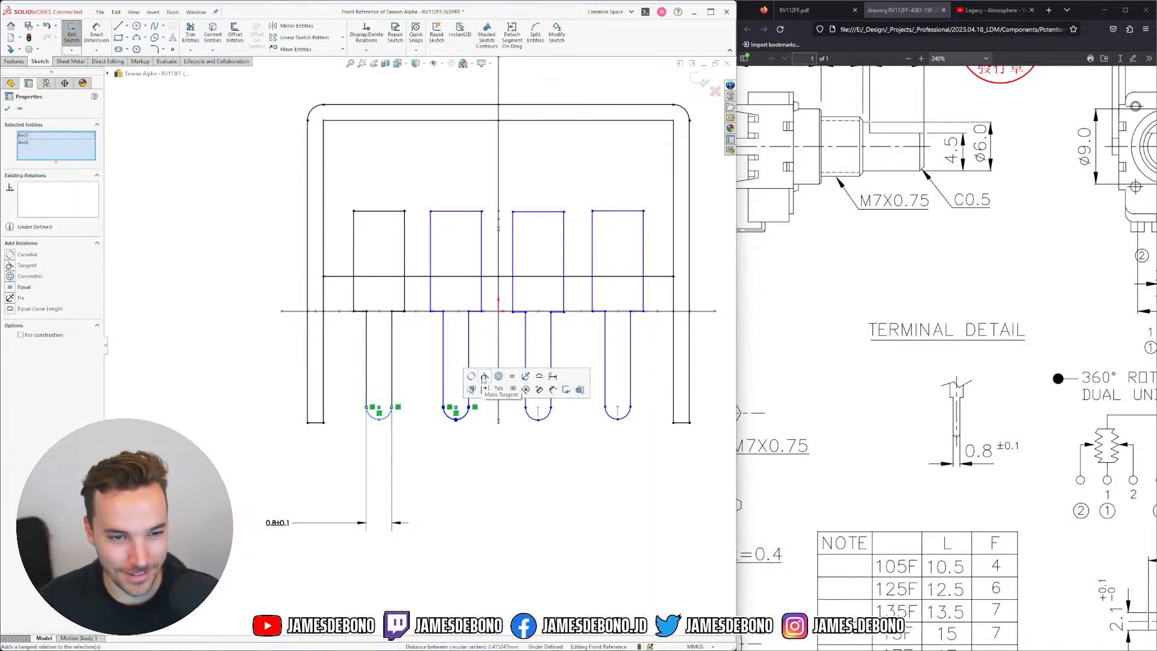
click(512, 376)
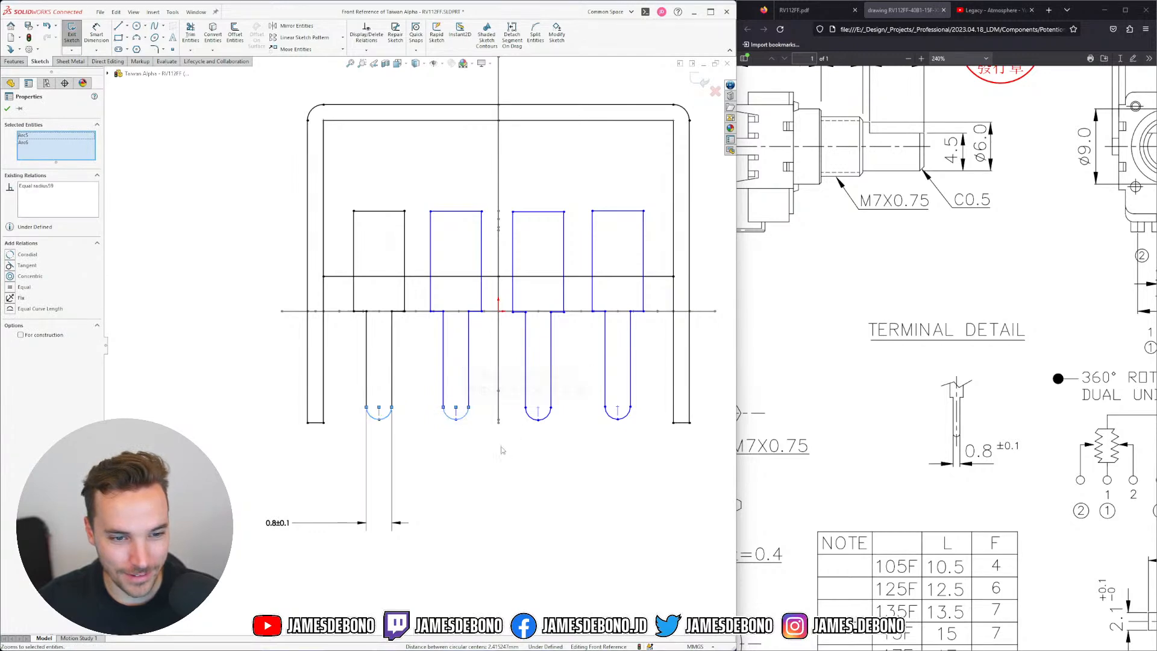
Make the third pin's end arc equal to the second's, and the fourth pin's end arc equal to the third's
click(456, 418)
ctrl+click(532, 418)
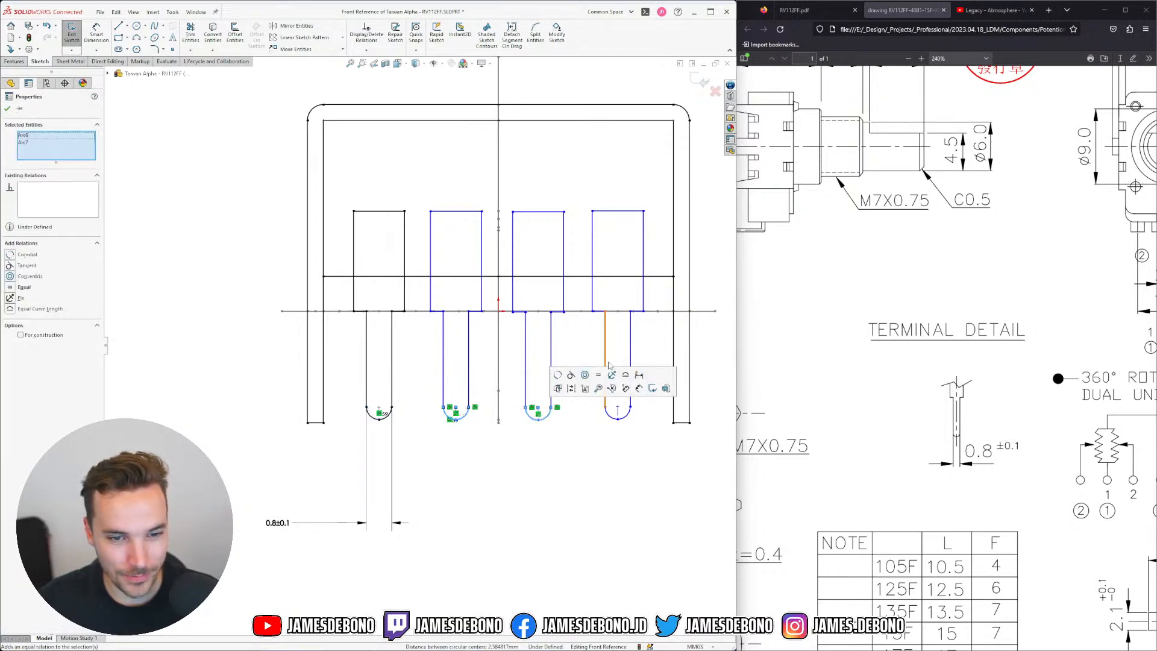
click(611, 381)
click(535, 504)
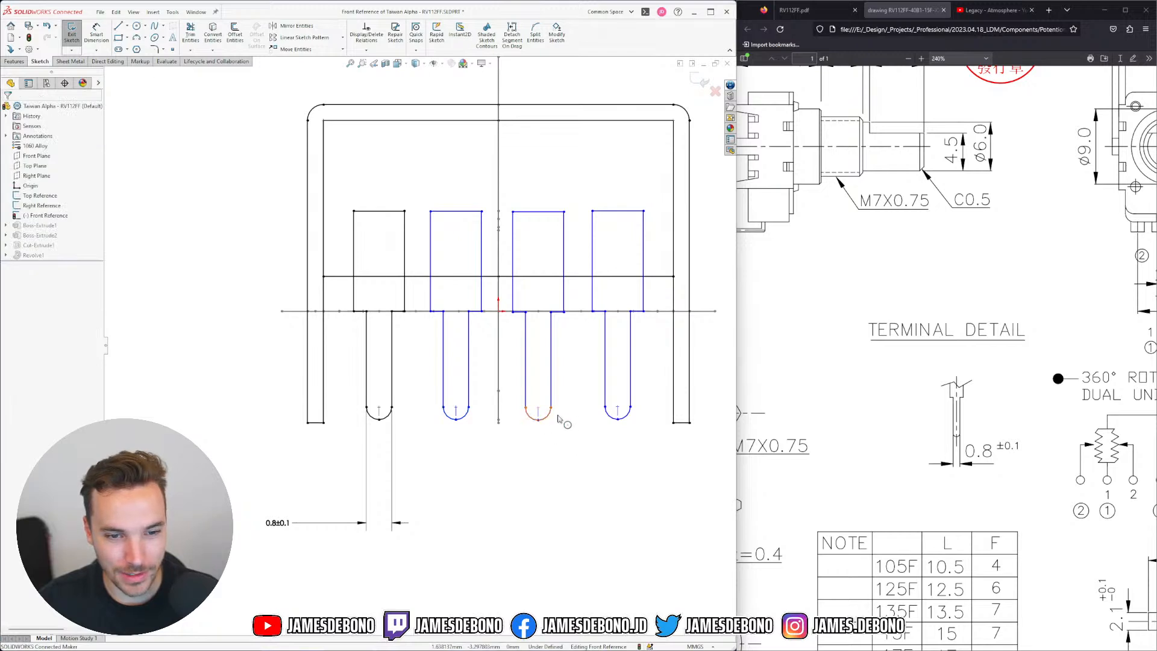
click(537, 418)
ctrl+click(617, 418)
click(676, 376)
click(649, 419)
Make the second pin's left and right upper edges coincident with the corners of the second terminal outline in the Top Reference sketch
scroll(472, 317, down, 2)
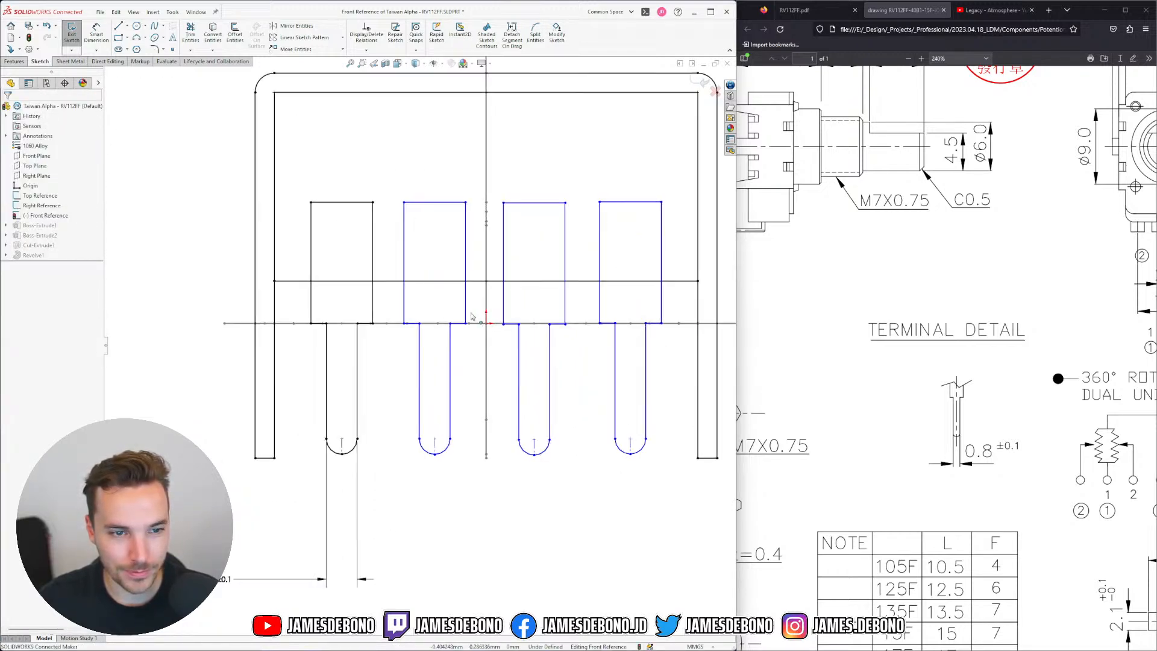
key(Down)
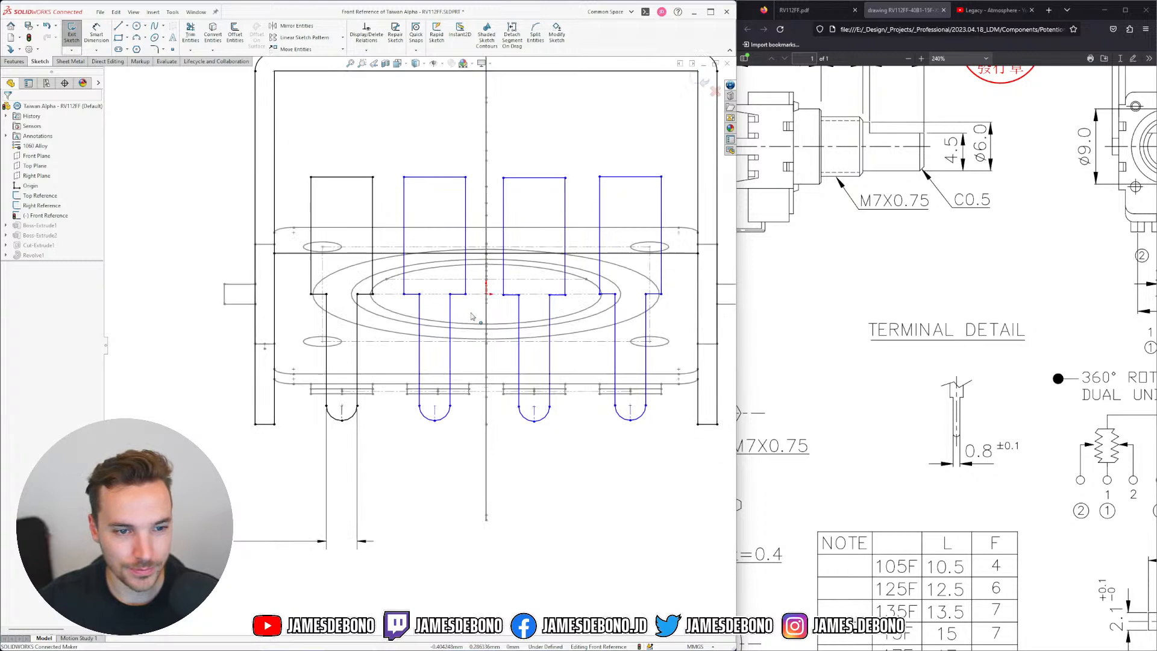
click(407, 384)
ctrl+click(404, 287)
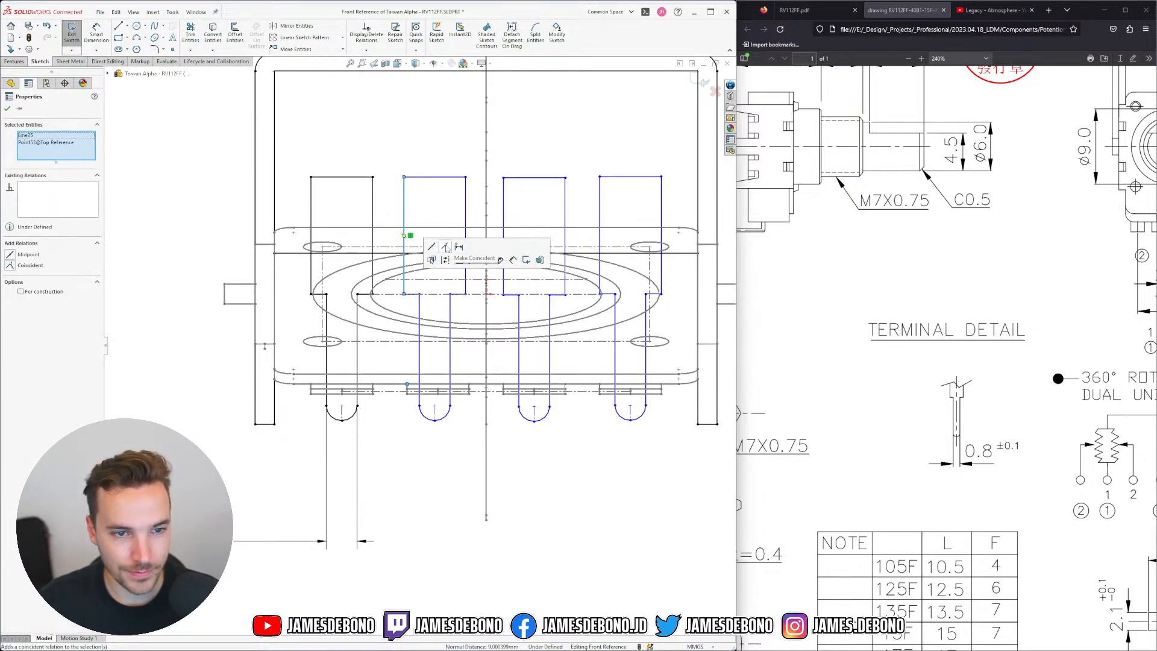
click(446, 248)
click(469, 253)
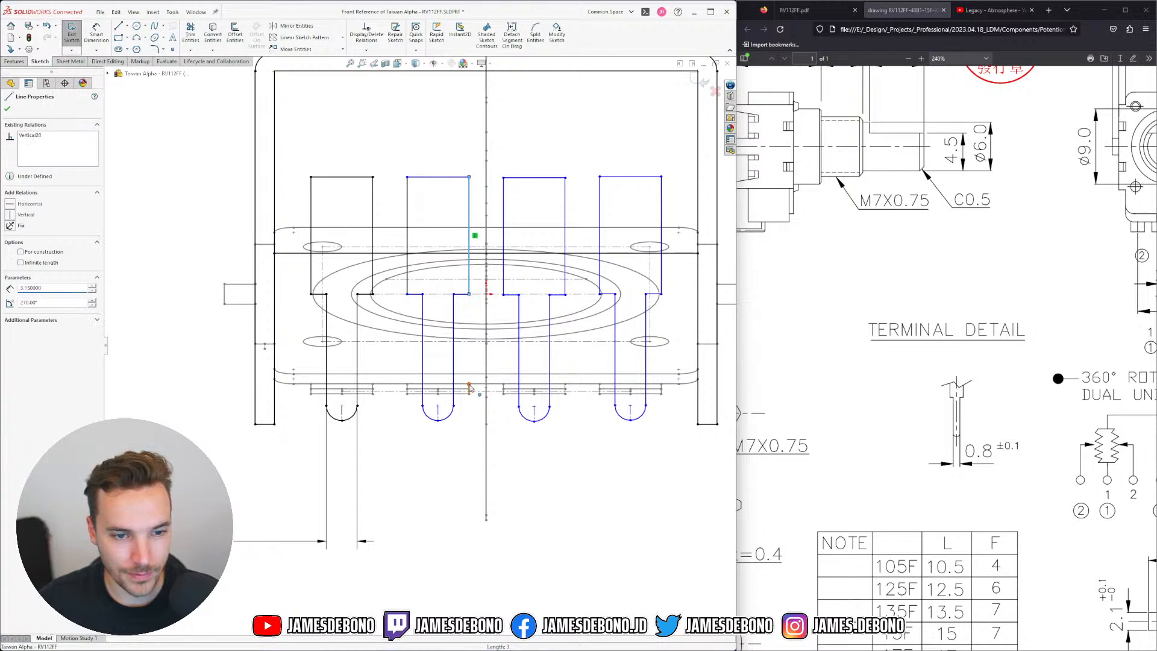
ctrl+click(468, 385)
click(509, 353)
Make the third pin's left and right upper edges coincident with the corners of the third terminal outline in the Top Reference sketch
click(504, 239)
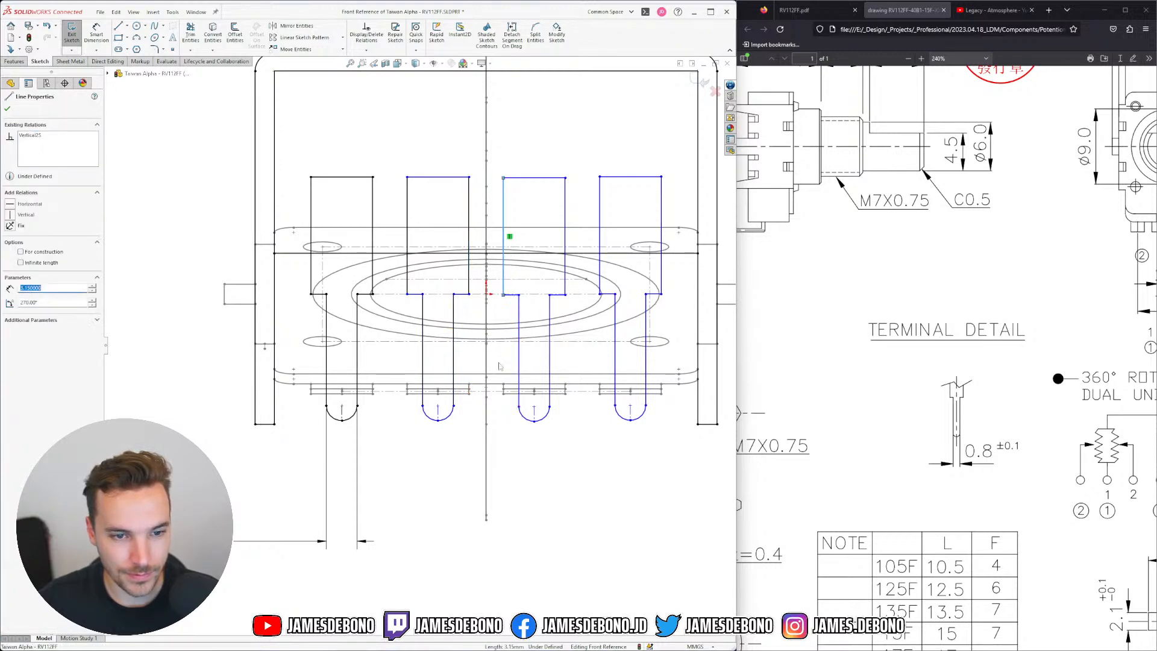
ctrl+click(503, 384)
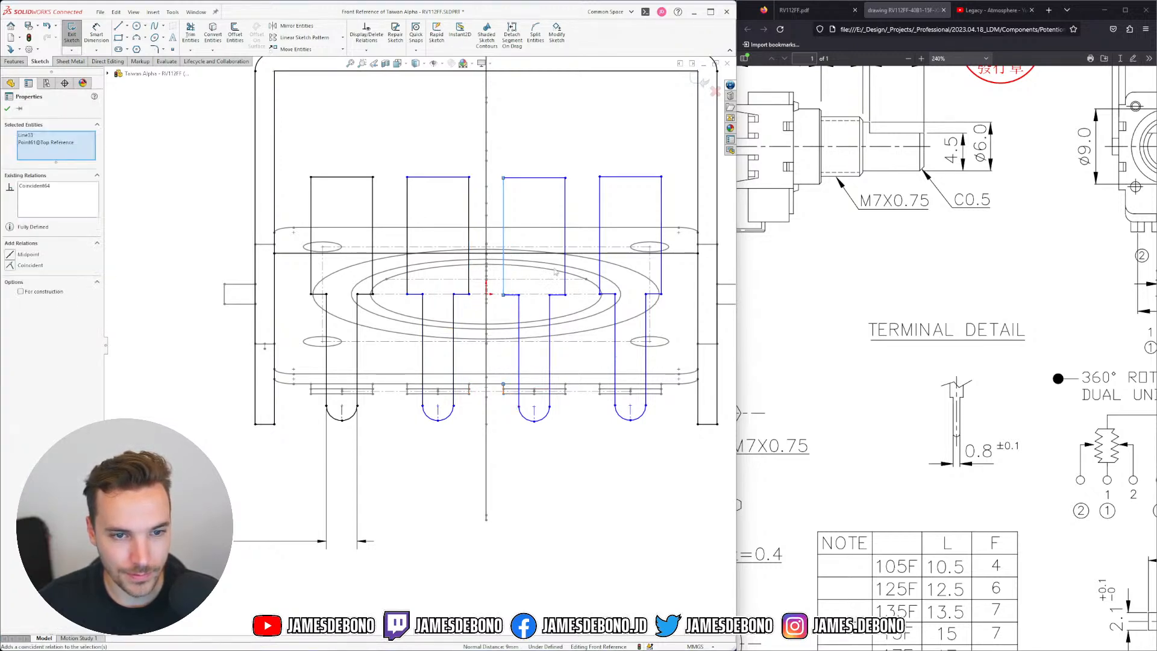
click(566, 224)
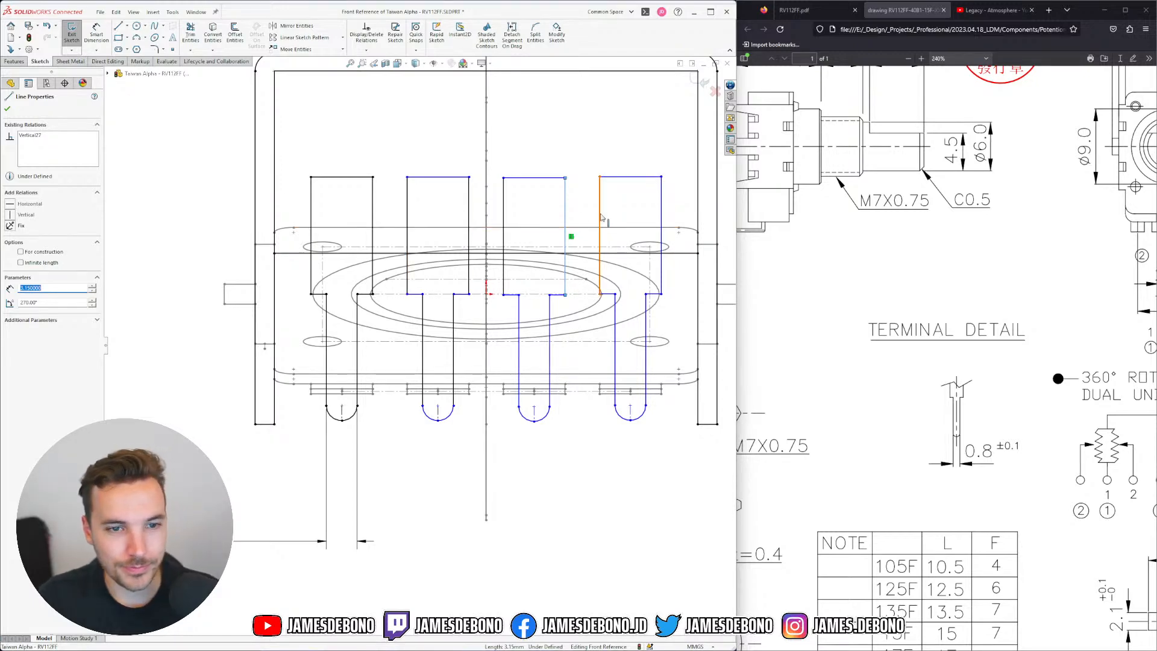
click(571, 211)
click(565, 232)
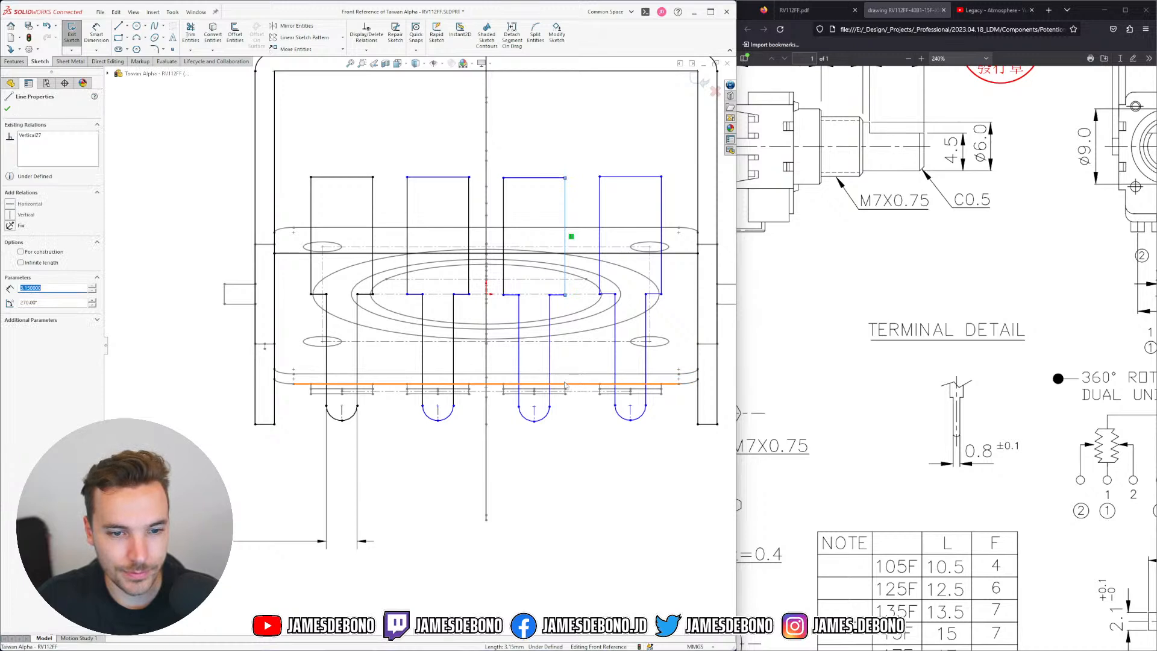
ctrl+click(564, 383)
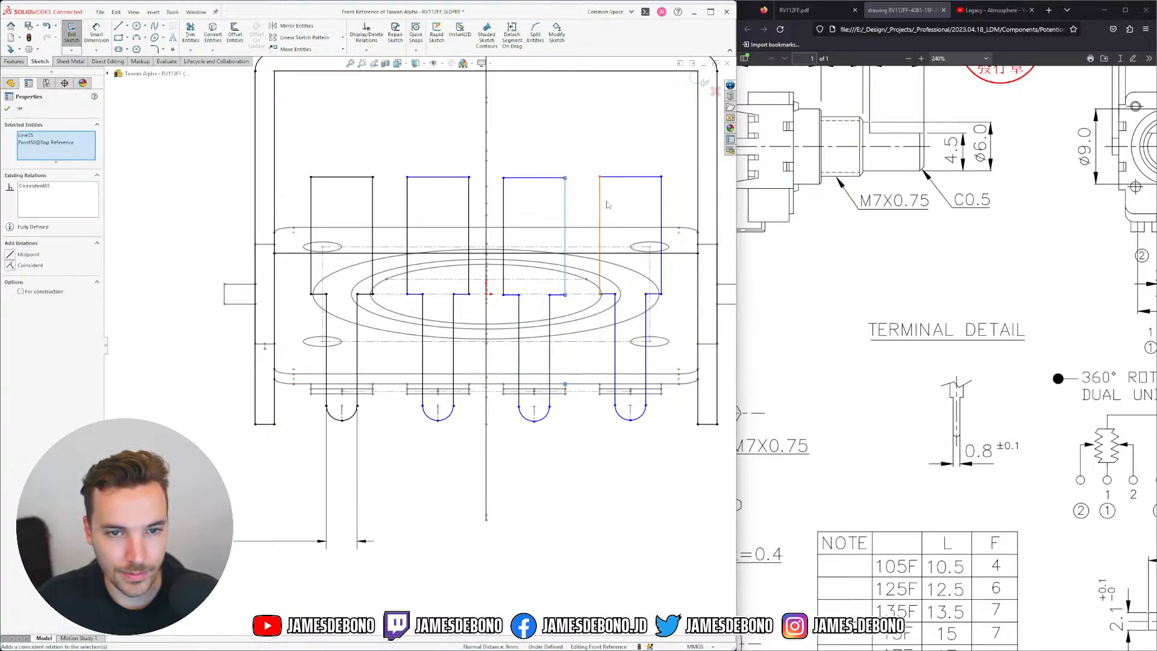
Make the fourth pin's left and right upper edges coincident with the corners of the fourth terminal outline in the Top Reference sketch
click(599, 234)
ctrl+click(600, 385)
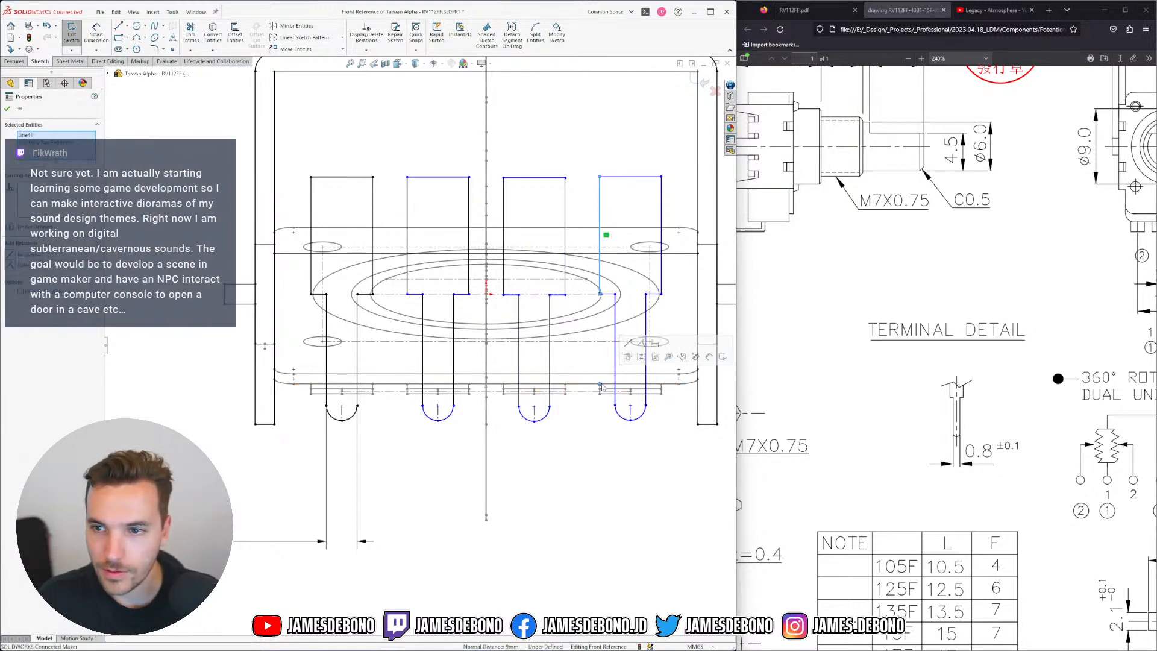
click(642, 344)
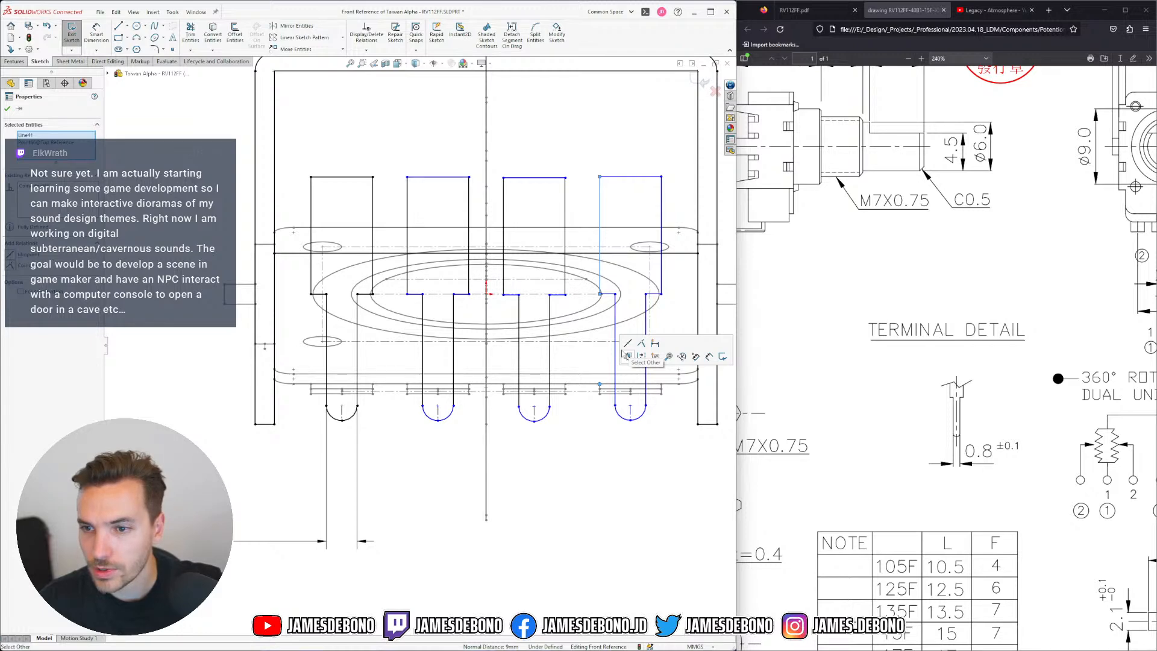
key(Escape)
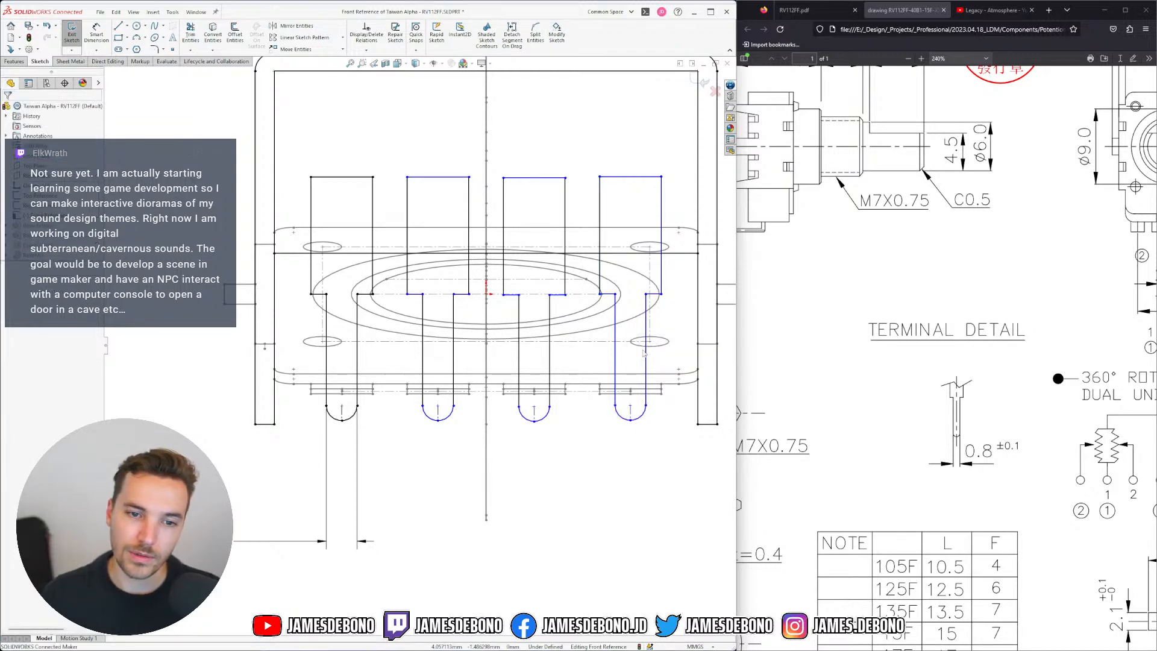
click(663, 279)
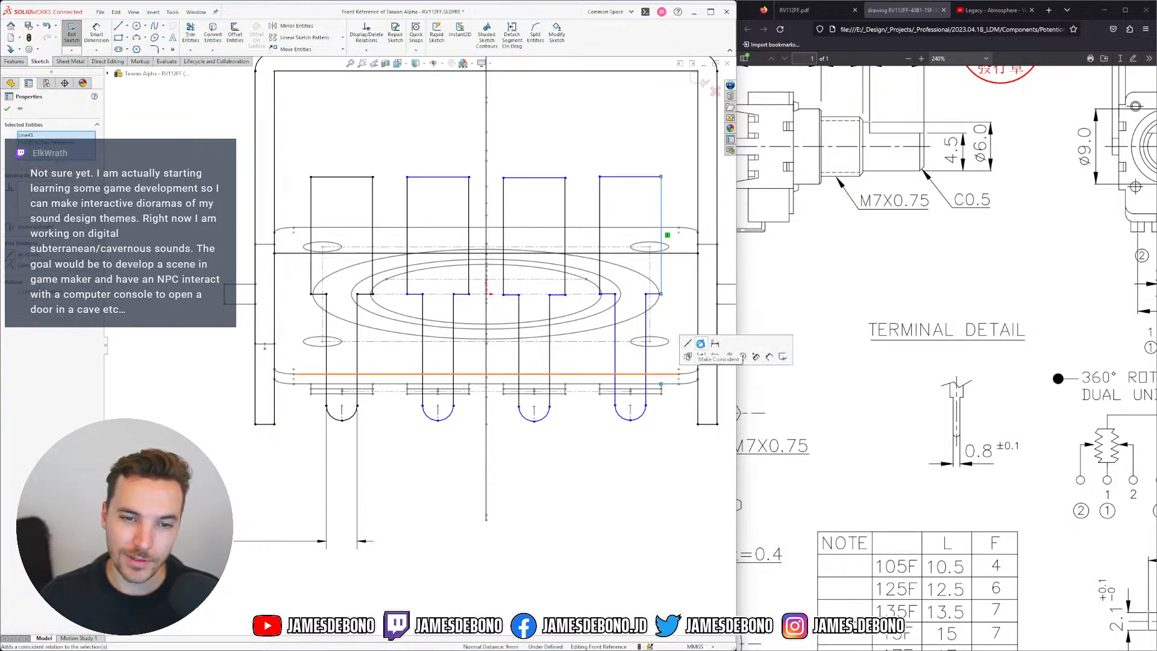
click(700, 344)
click(668, 479)
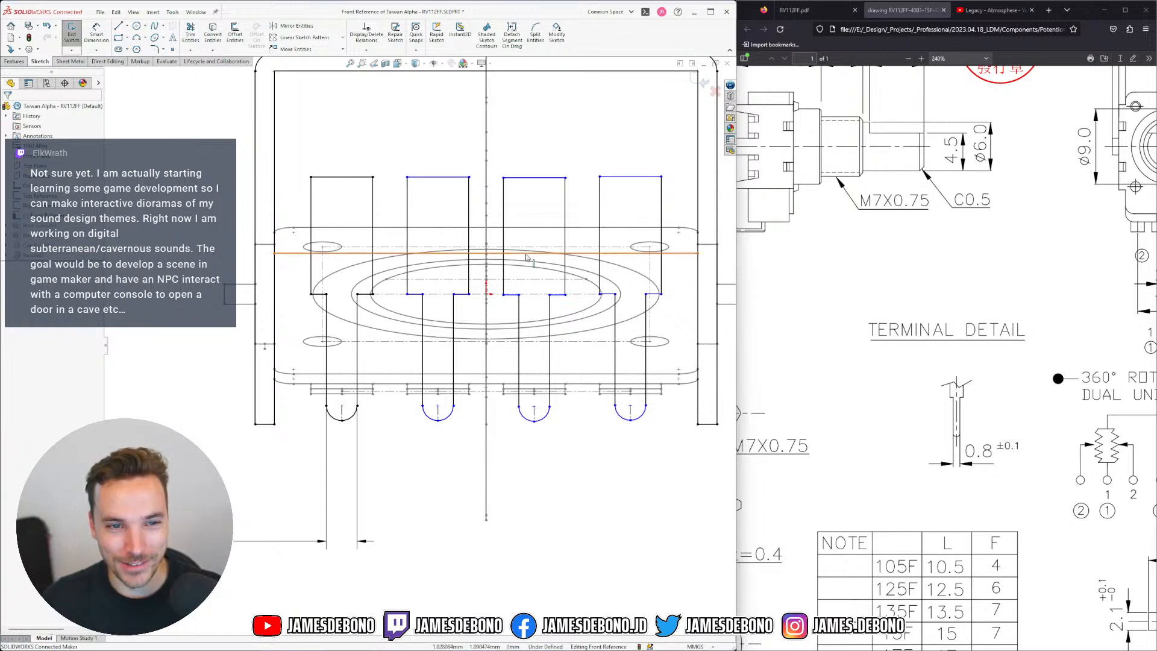
Make the top edges of the second, third and fourth pins coincident with the upper end point of the bent terminal in the side-view sketch
key(Right)
key(Right)
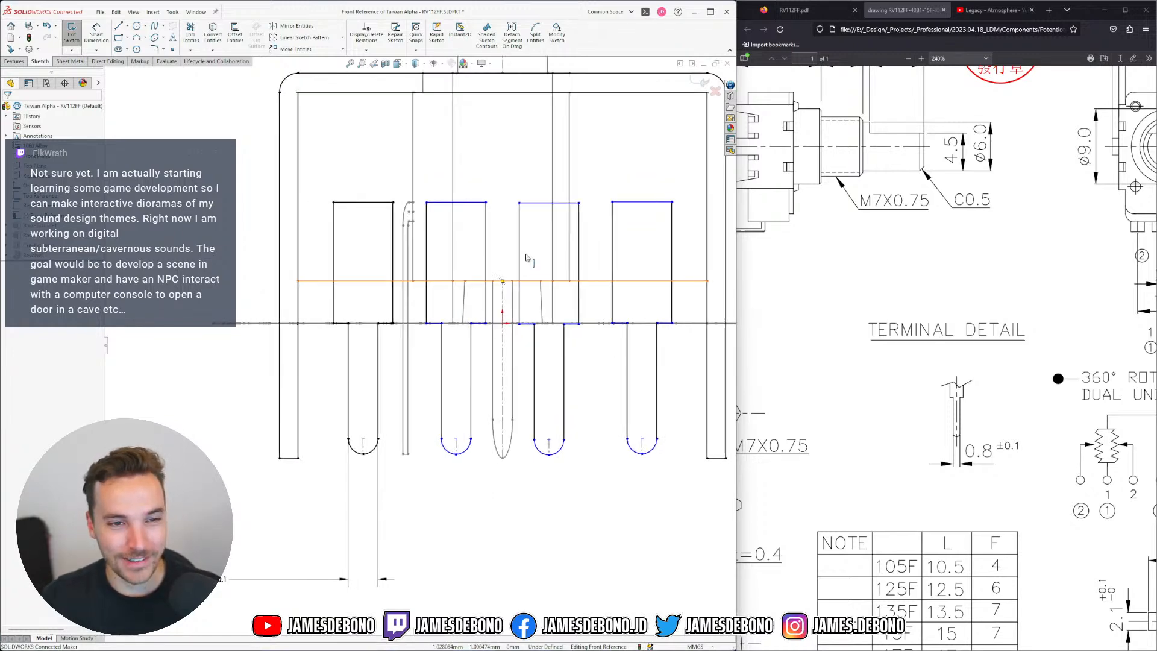
key(Right)
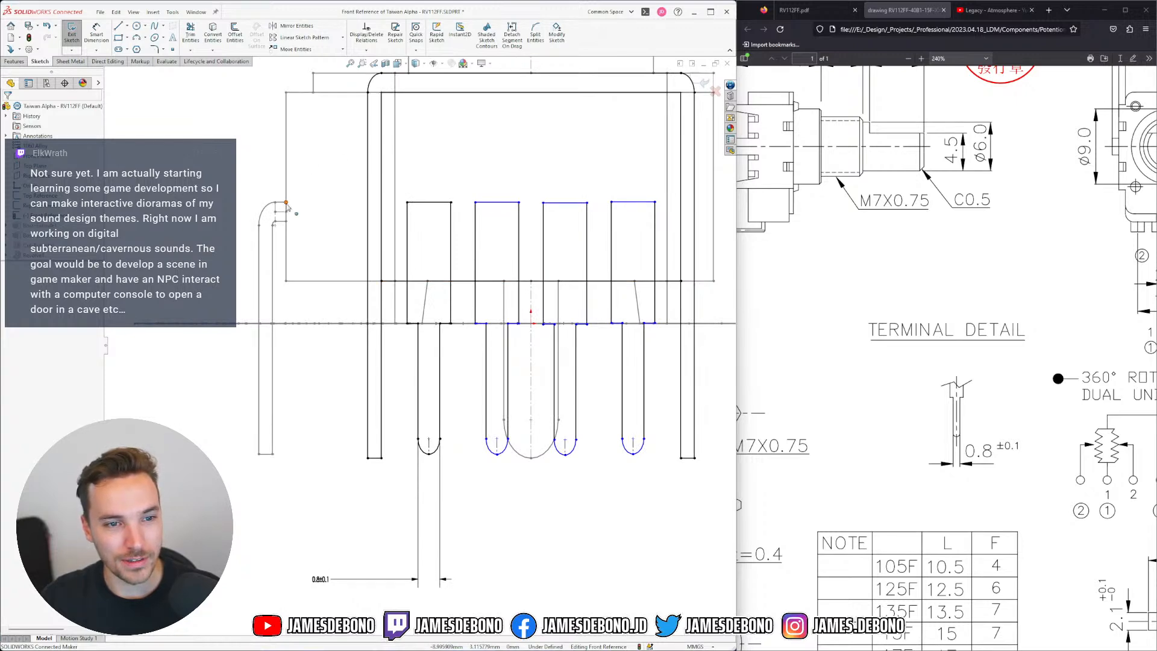
click(496, 203)
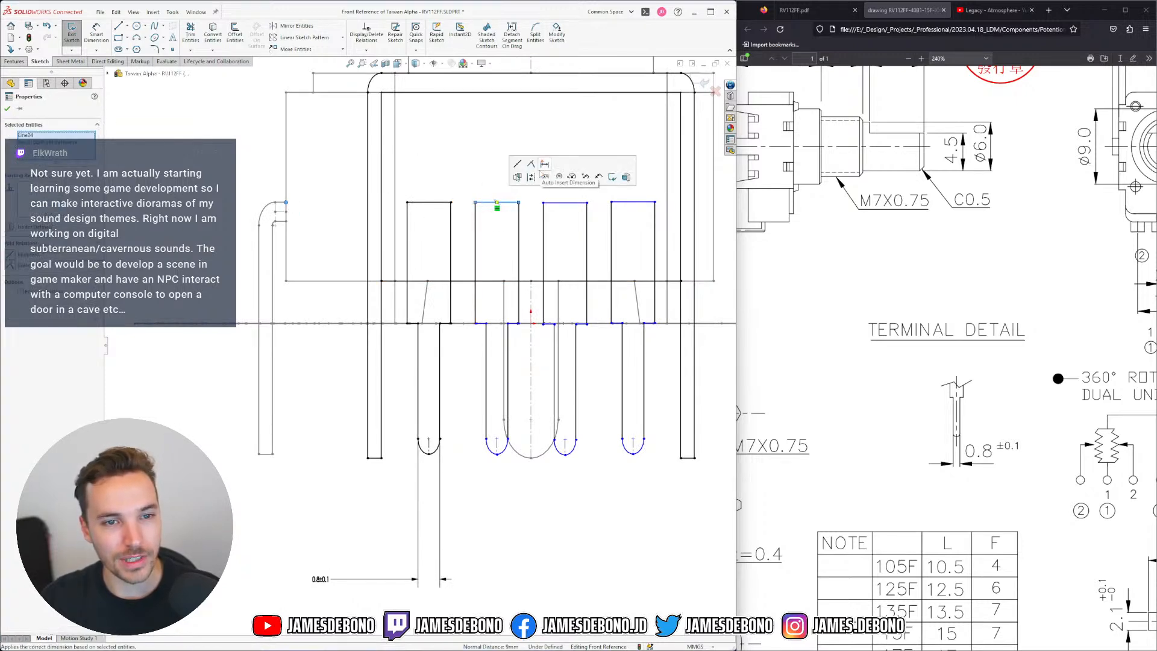
click(565, 203)
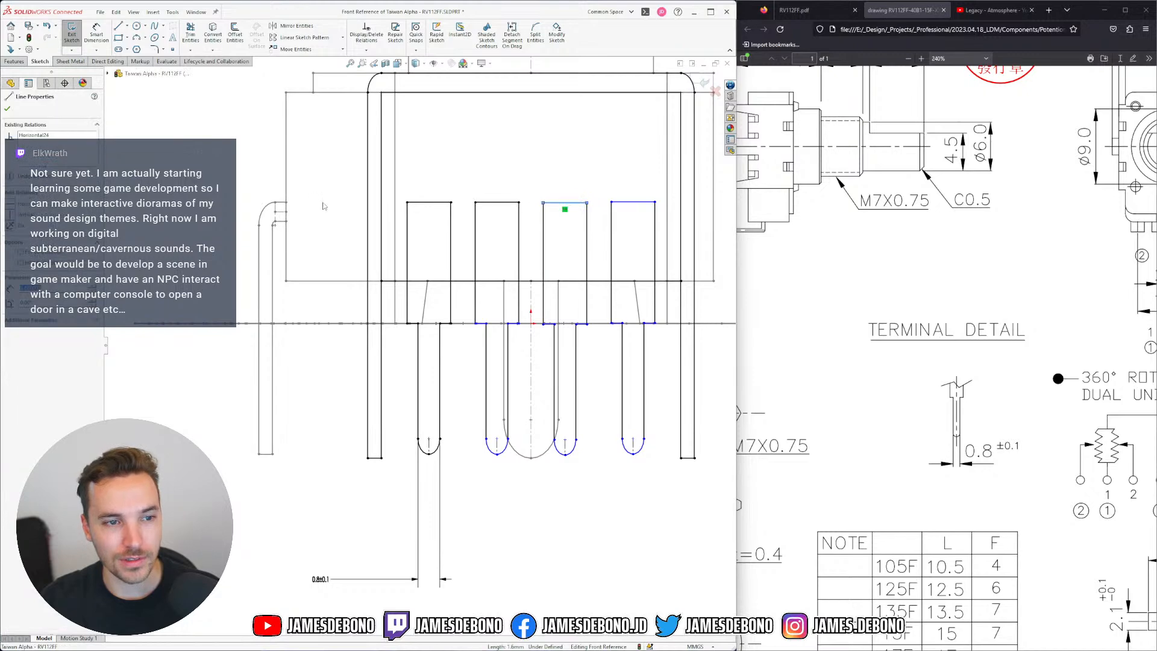
ctrl+click(285, 202)
click(324, 163)
click(632, 203)
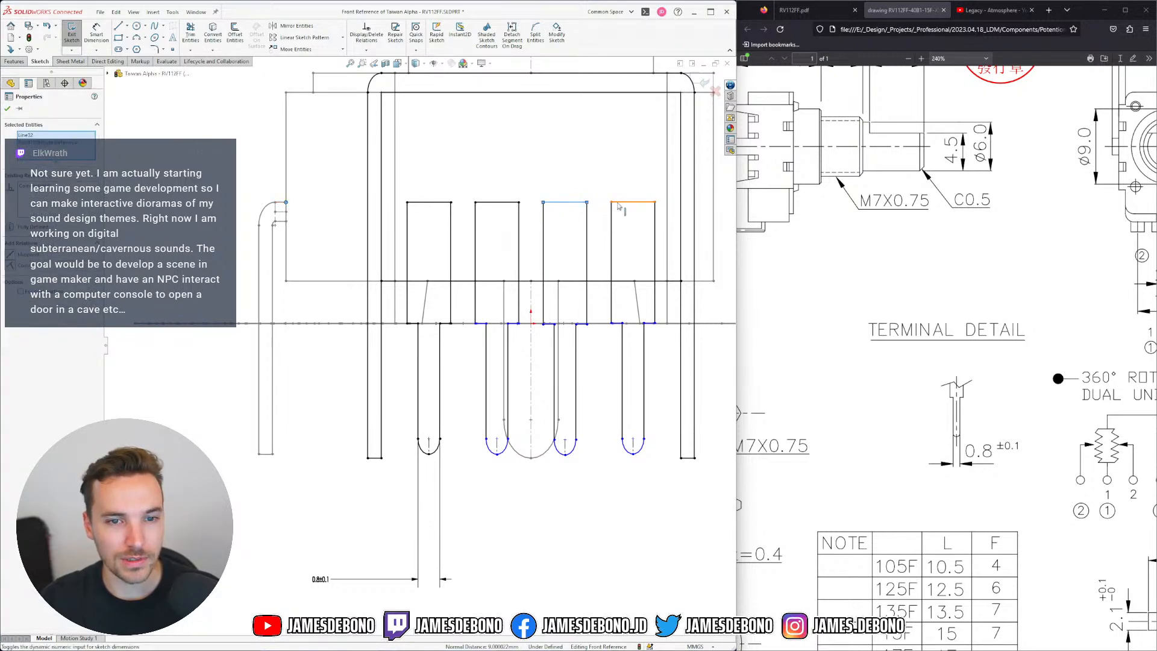
ctrl+click(285, 210)
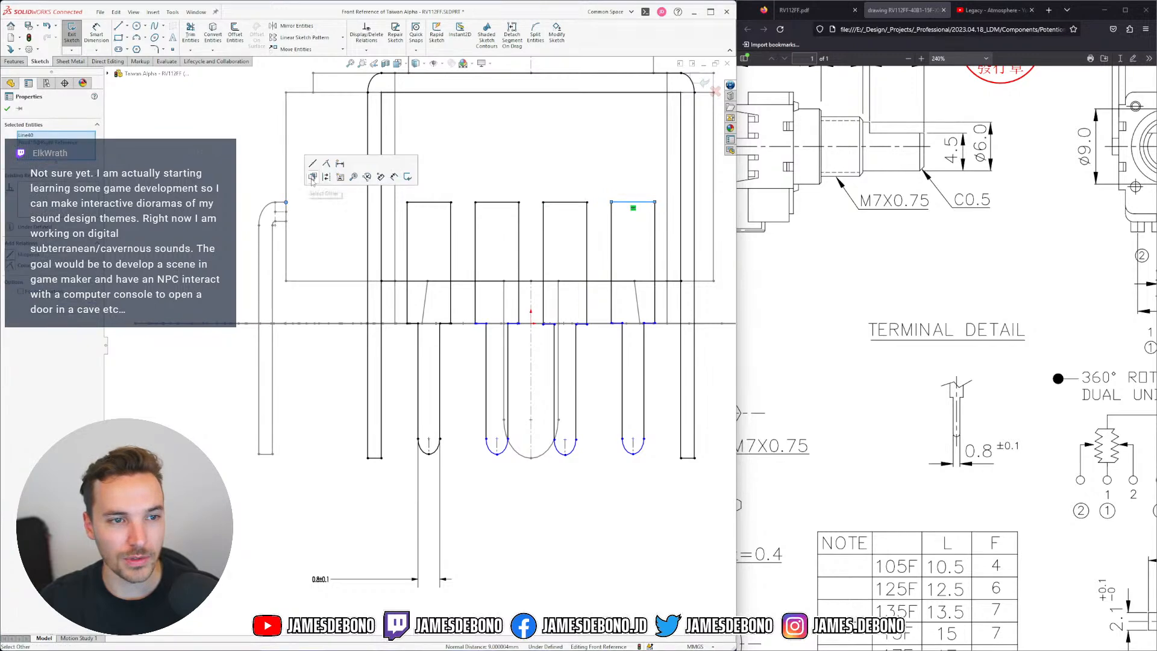
click(243, 209)
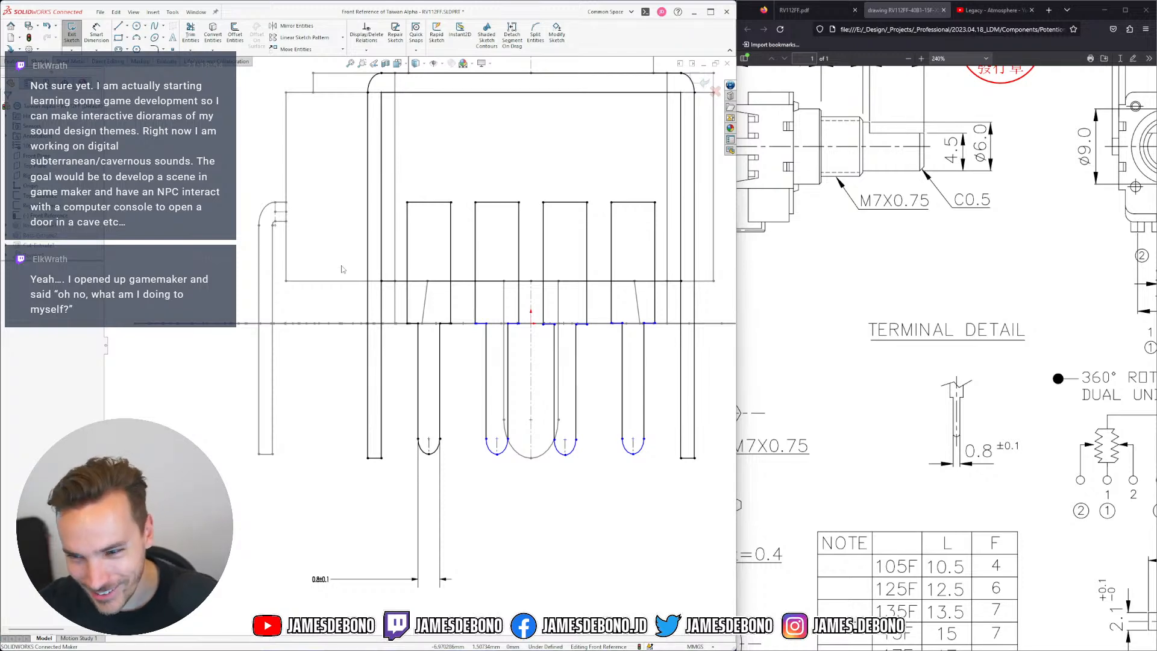
Hide the Top Reference sketch, leaving the side-view sketch shown
key(Right)
key(Right)
key(Right)
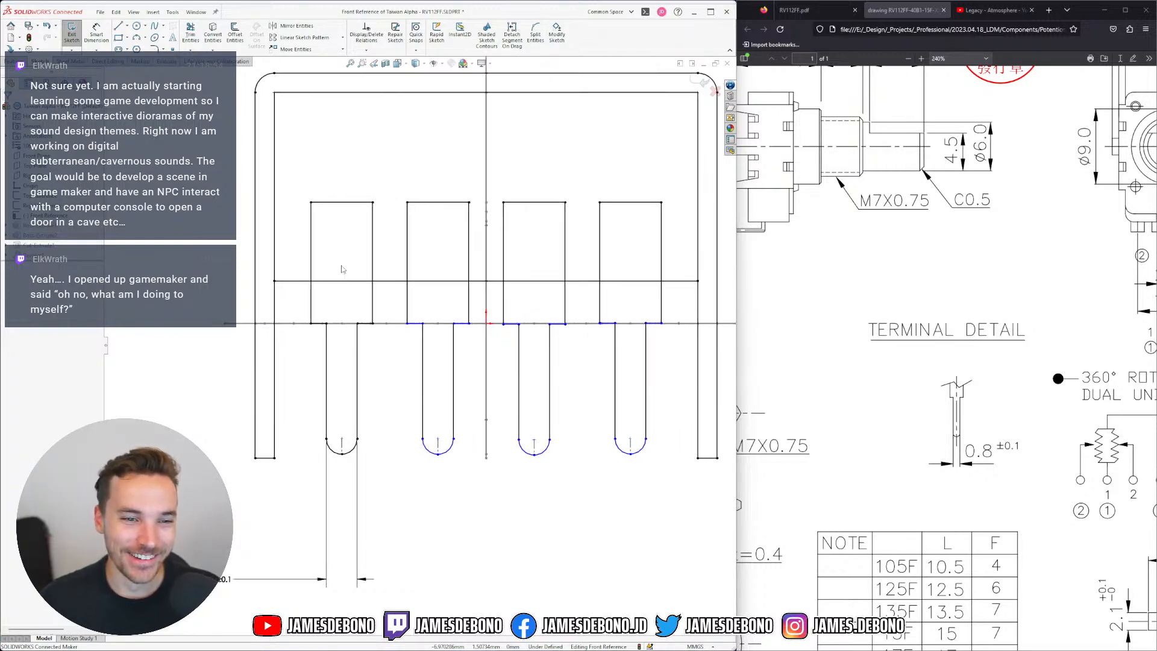
key(Right)
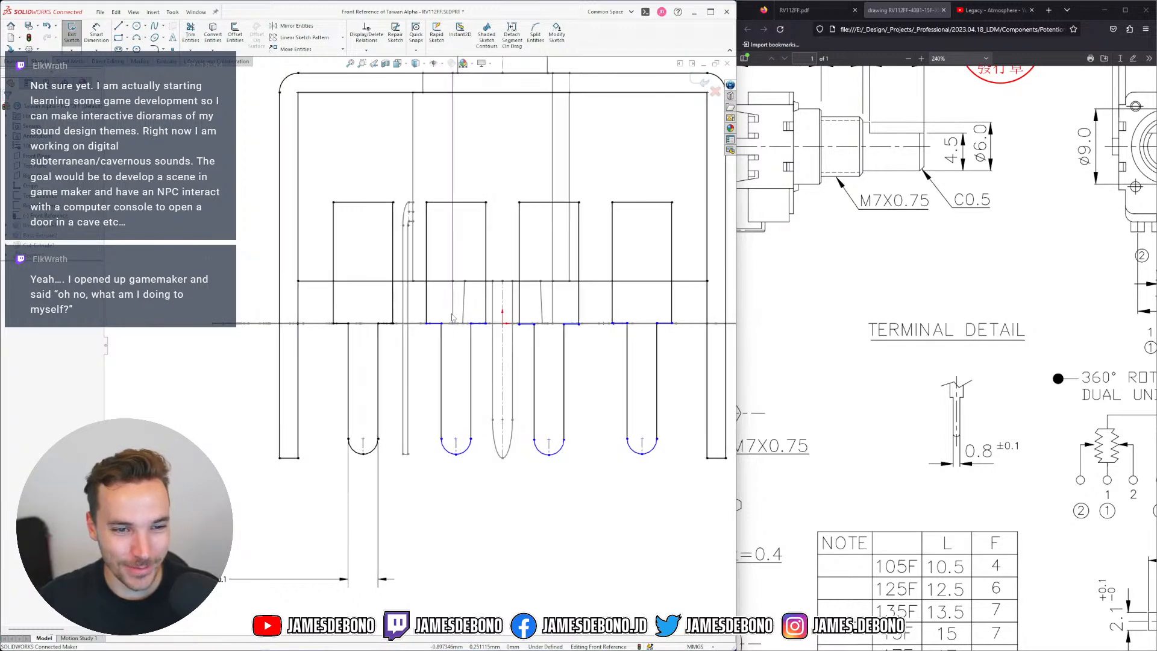
mouse_move(454, 321)
middle_down()
mouse_move(458, 336)
mouse_move(440, 332)
middle_up()
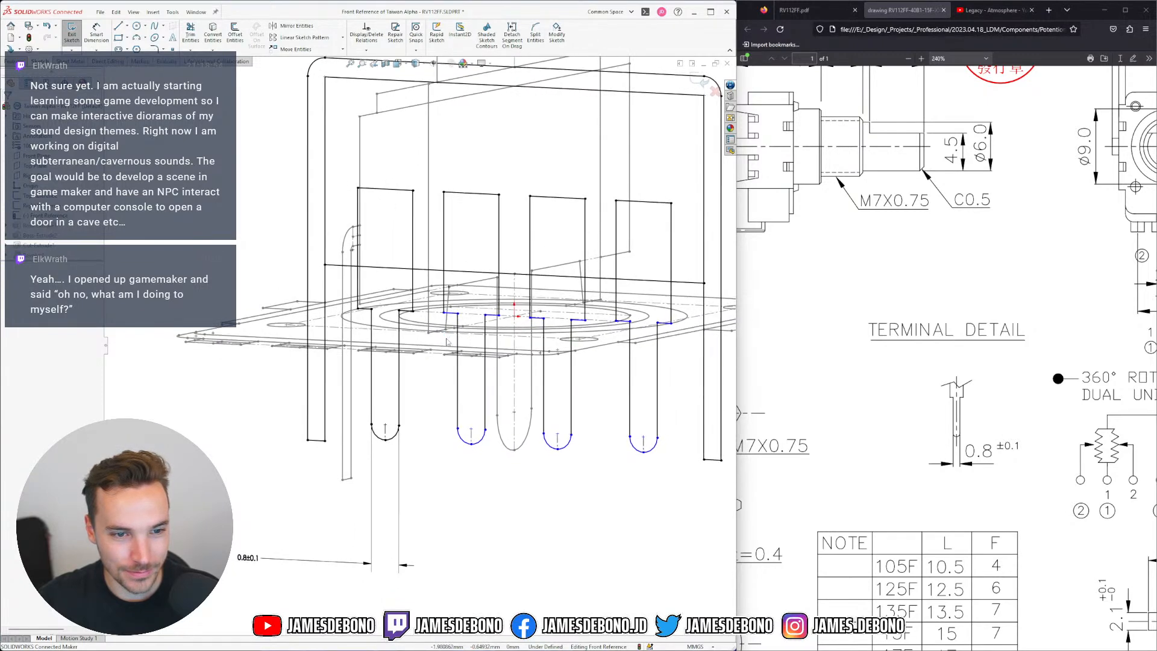
click(52, 197)
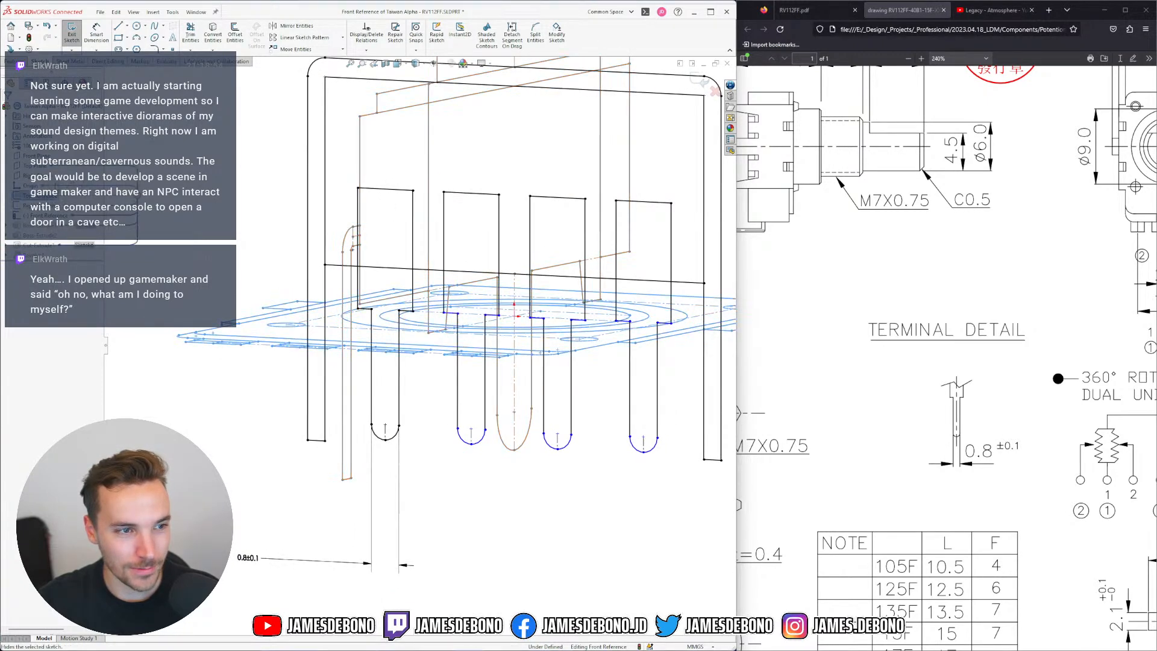
click(68, 179)
click(52, 205)
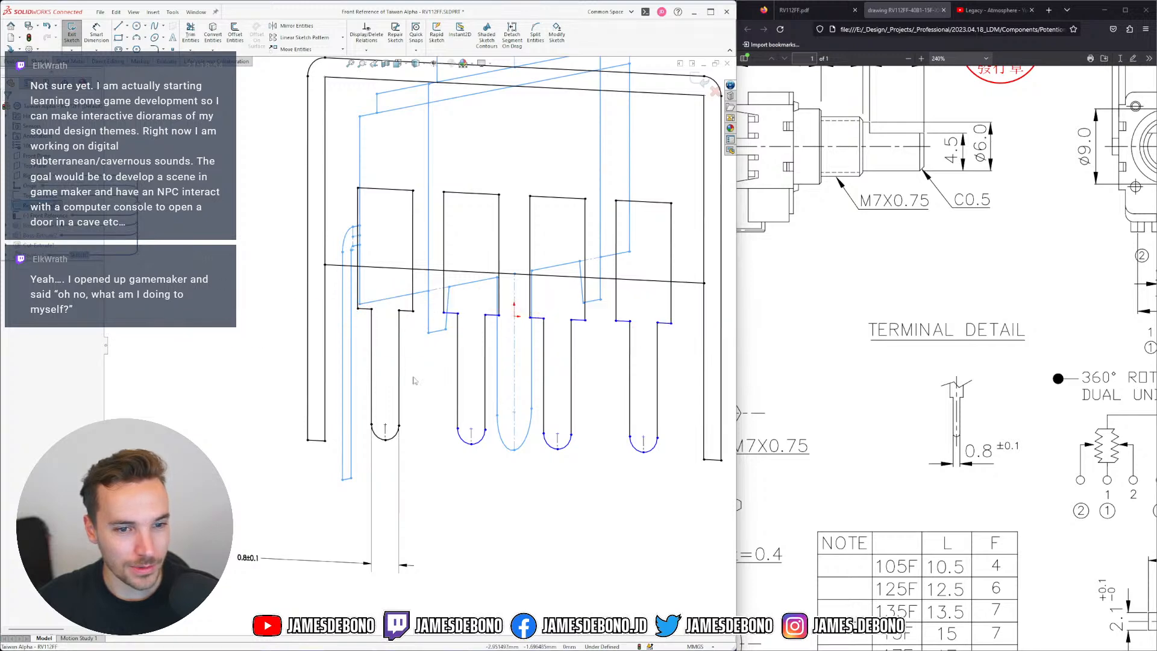
Make the shoulder edges of the second, third and fourth pins coincident with the lower corner point of the tapered tab in the side-view sketch
scroll(432, 383, down, 3)
click(448, 303)
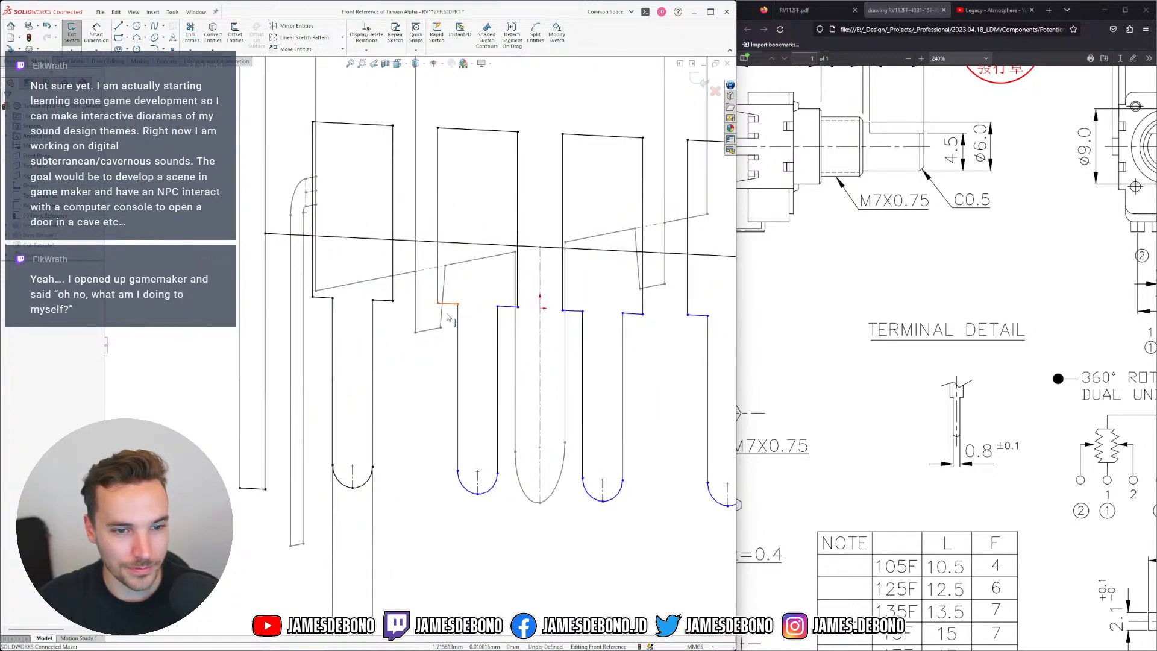
ctrl+click(415, 332)
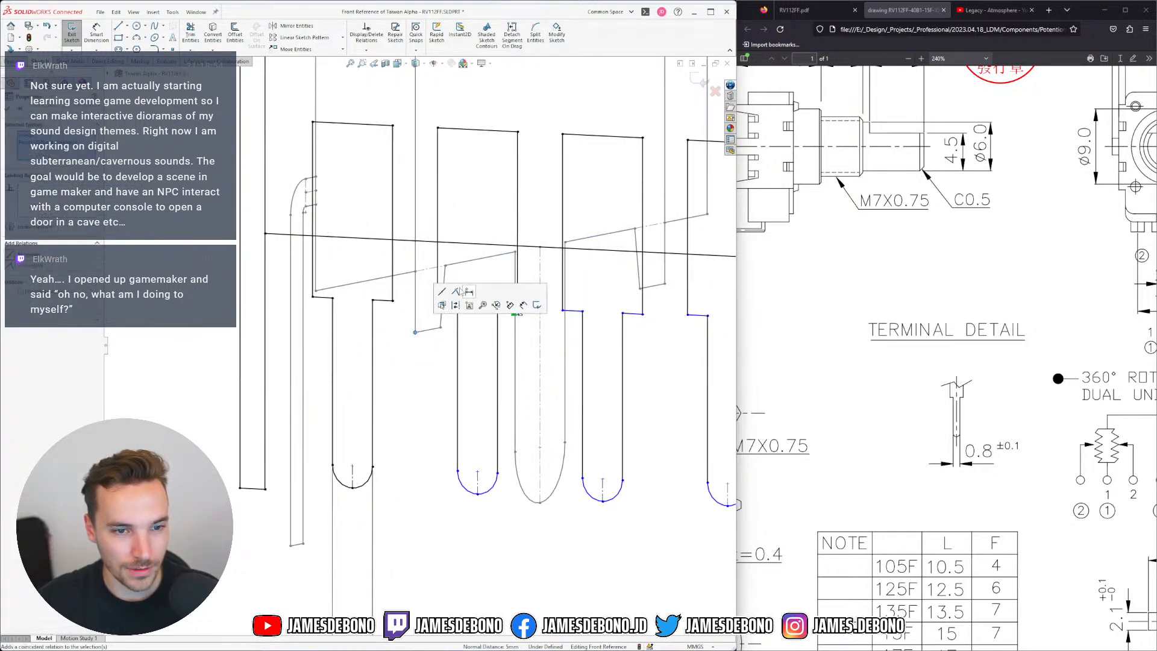
click(469, 293)
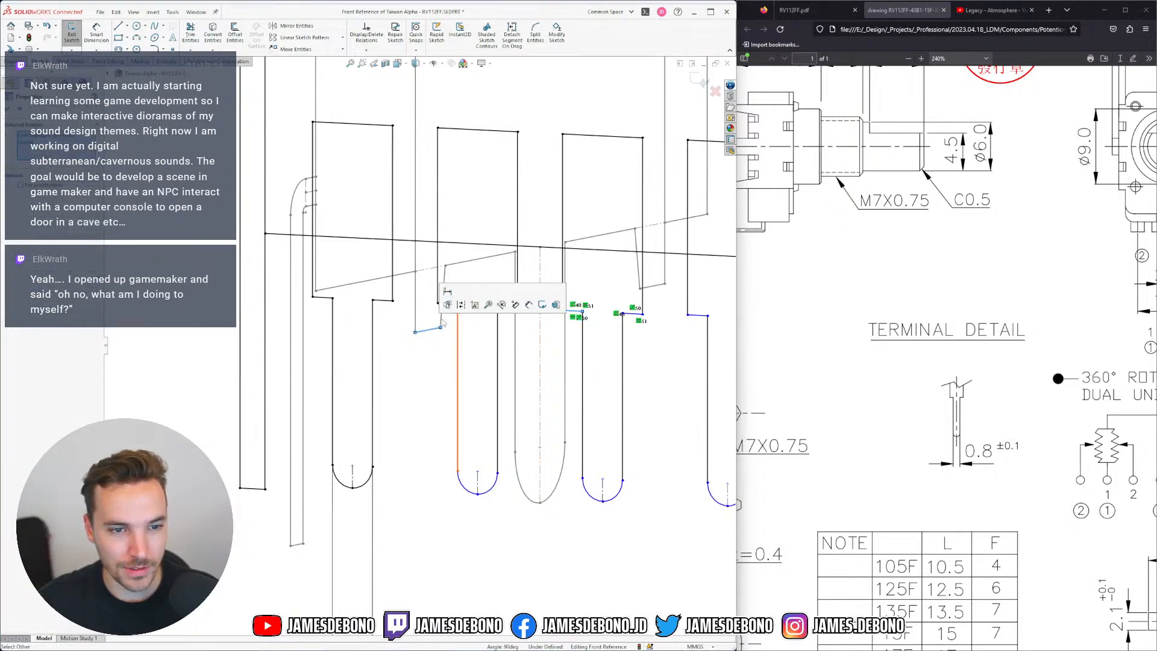
click(554, 311)
click(567, 311)
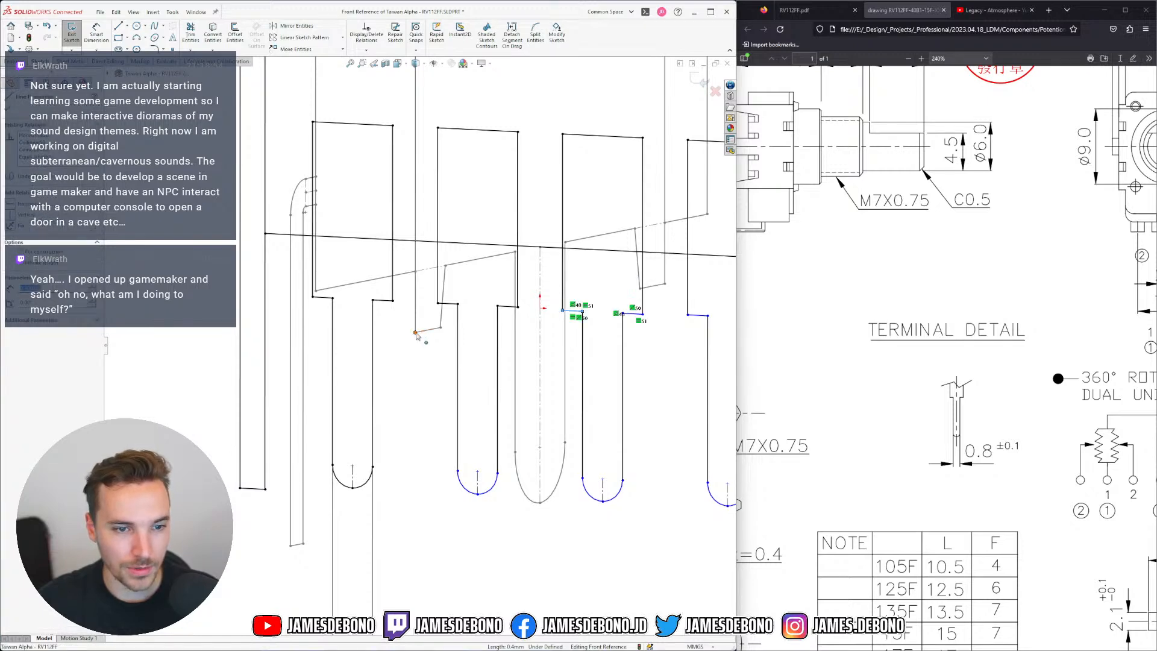
click(654, 322)
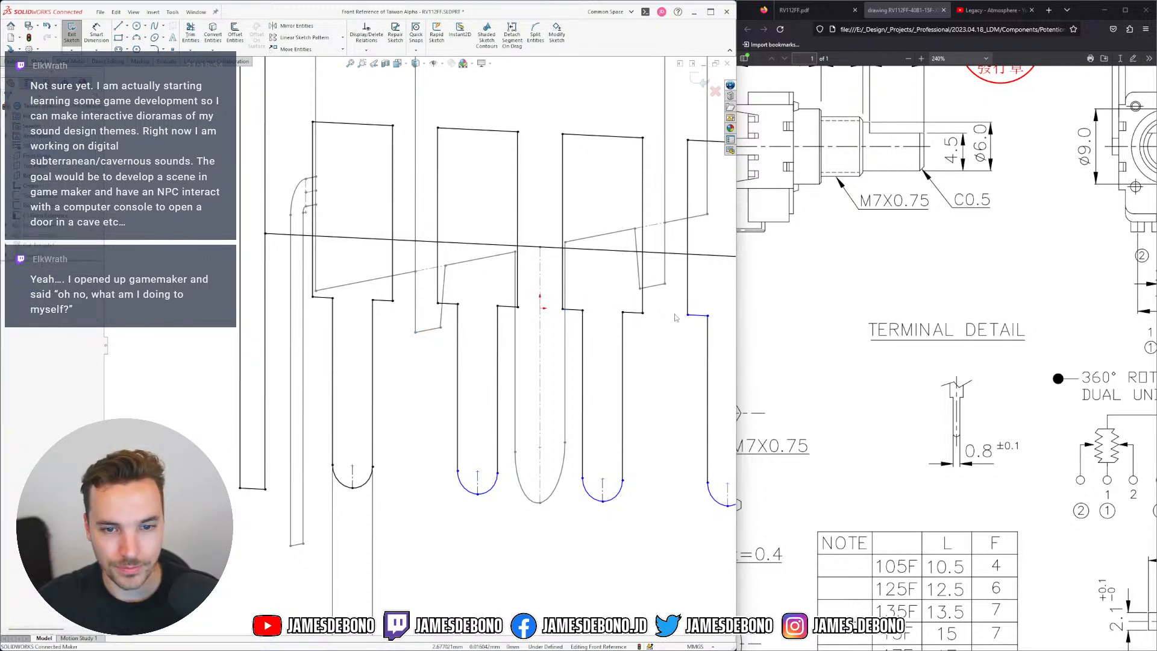
click(697, 314)
click(415, 335)
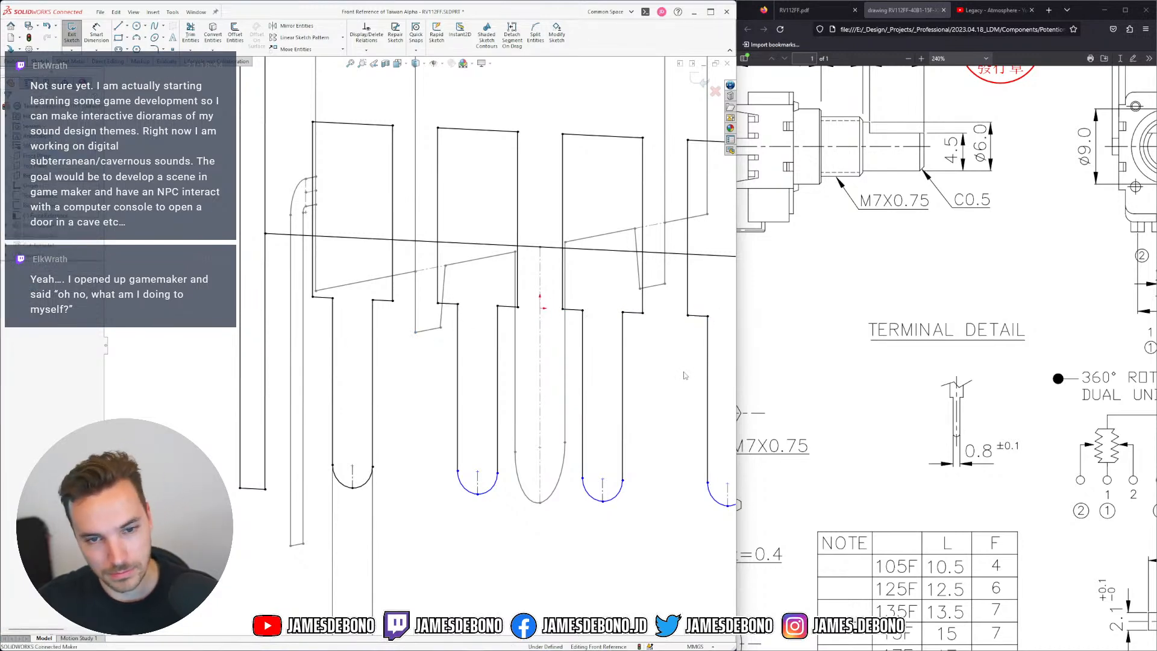
Add a horizontal relation between the lowest points of all four pins' end arcs
scroll(684, 376, up, 3)
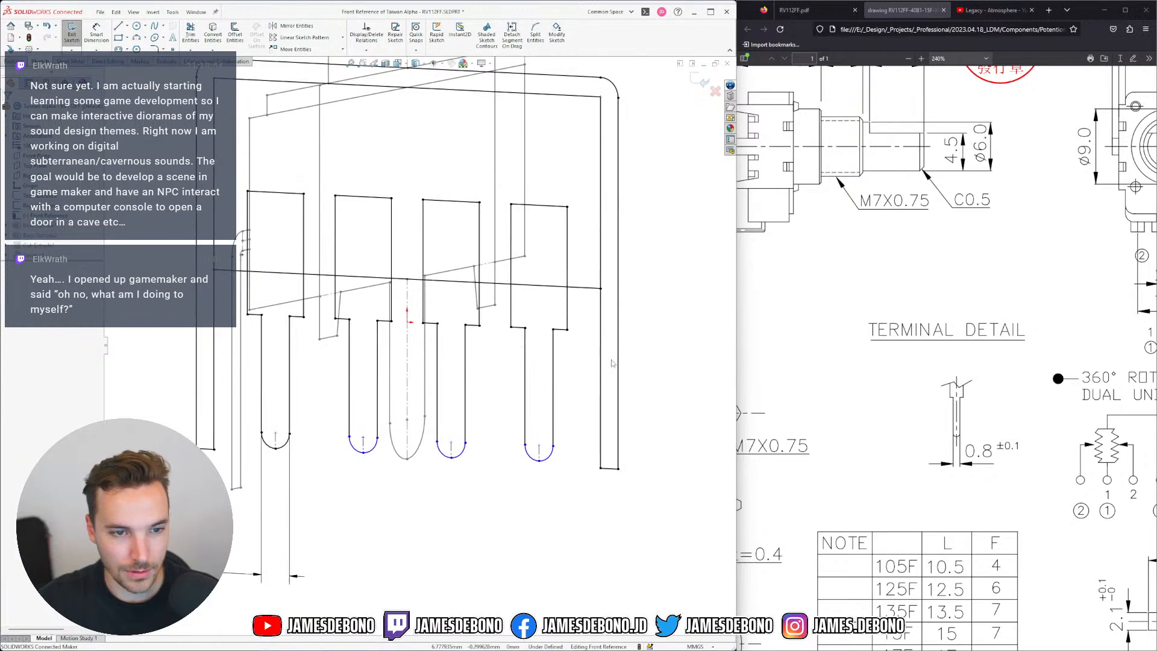
scroll(302, 470, up, 2)
key(ctrl+8)
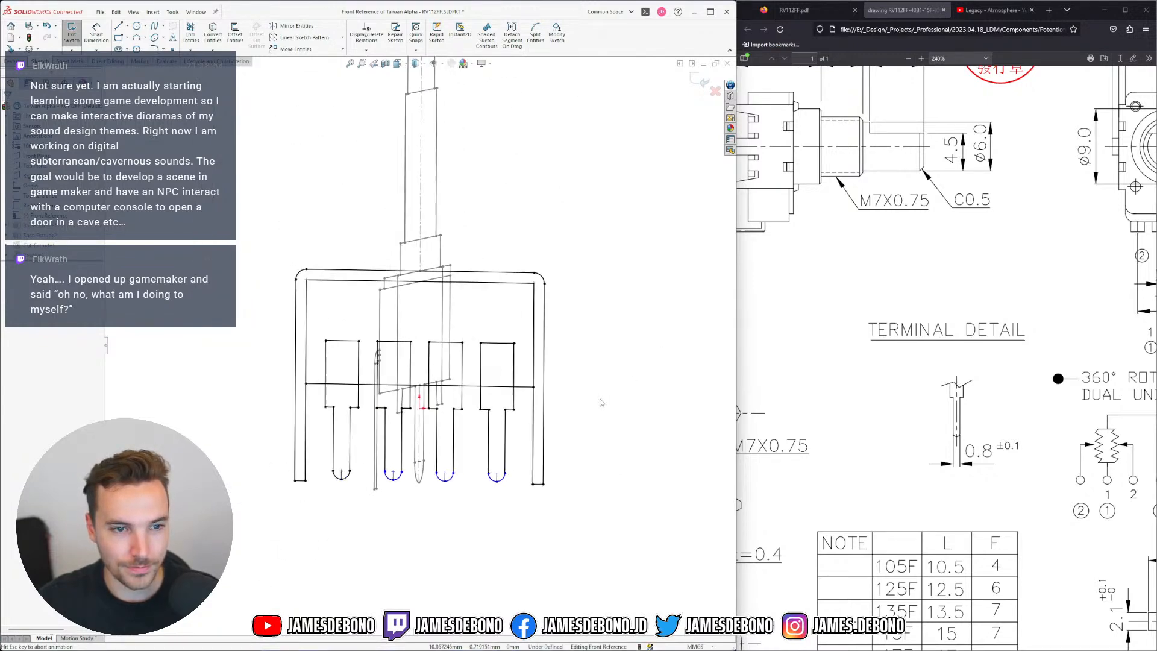
scroll(400, 518, down, 8)
mouse_move(234, 370)
mouse_down()
mouse_move(352, 392)
mouse_move(634, 389)
mouse_up()
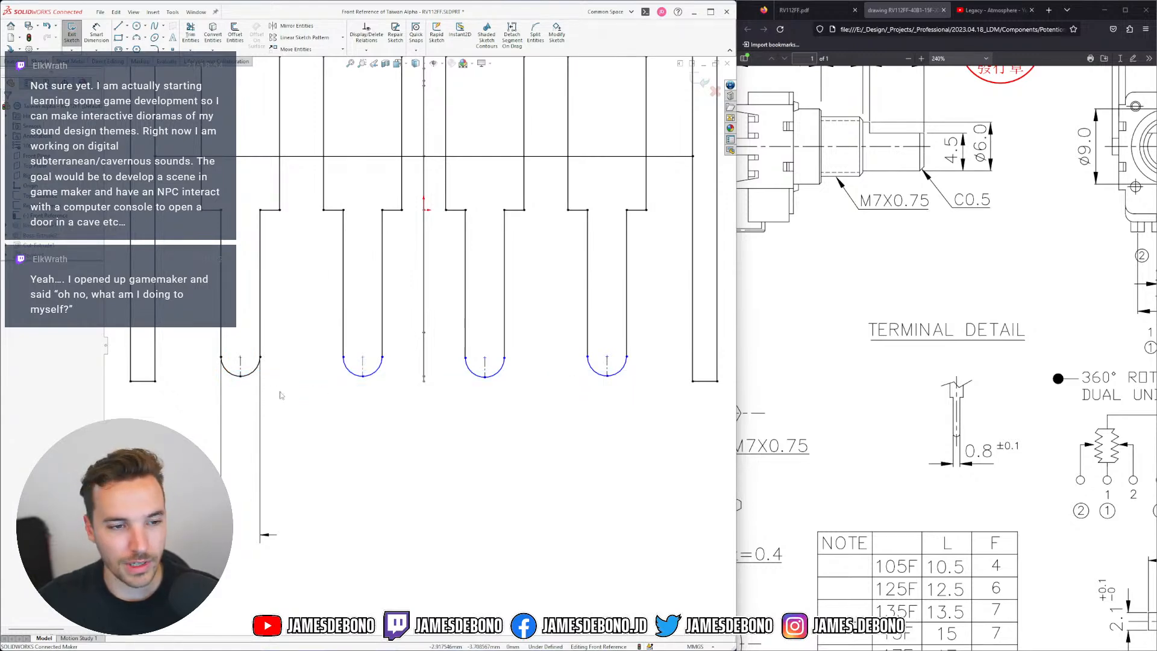
click(240, 376)
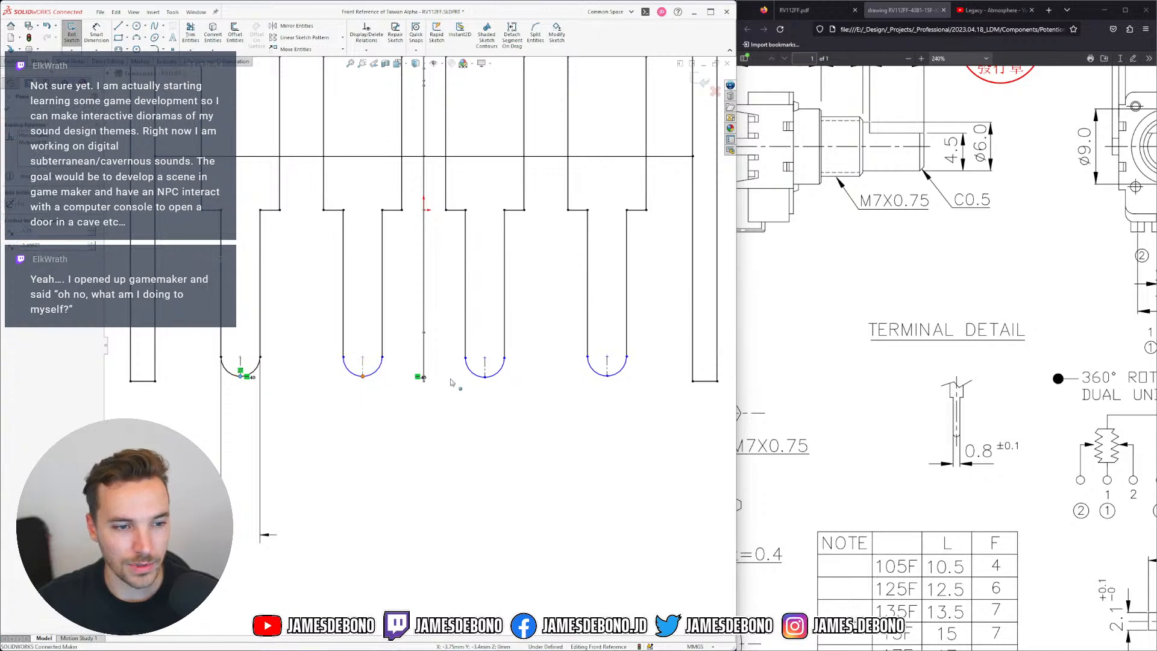
ctrl+click(362, 376)
ctrl+click(484, 376)
ctrl+click(606, 376)
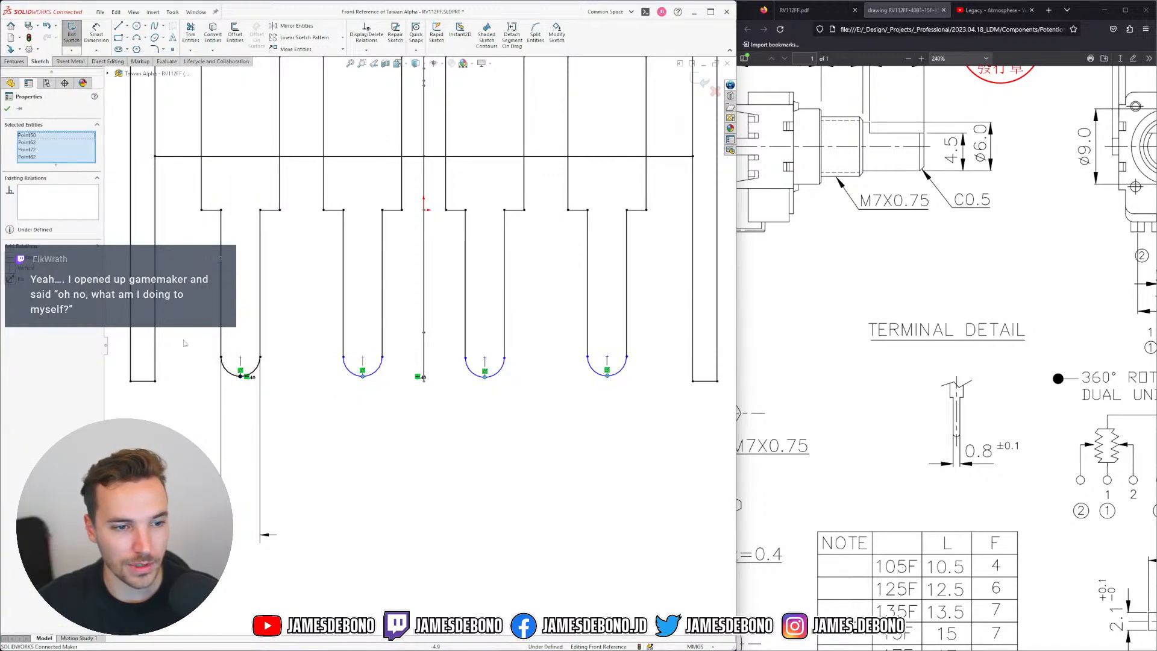
click(18, 257)
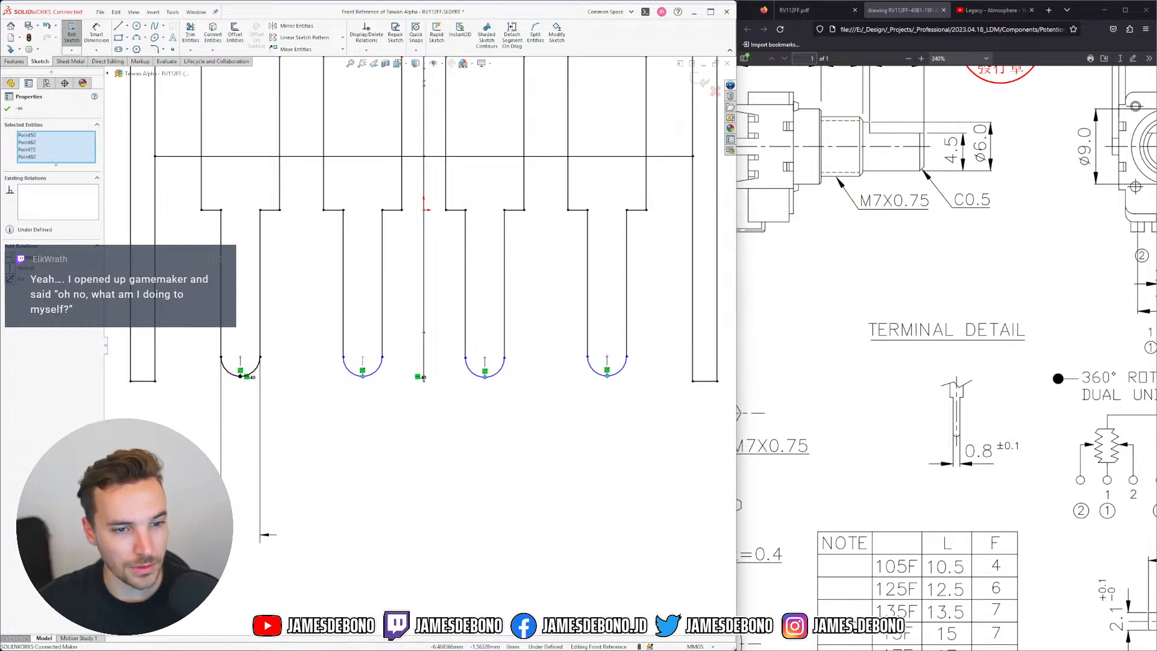
click(423, 443)
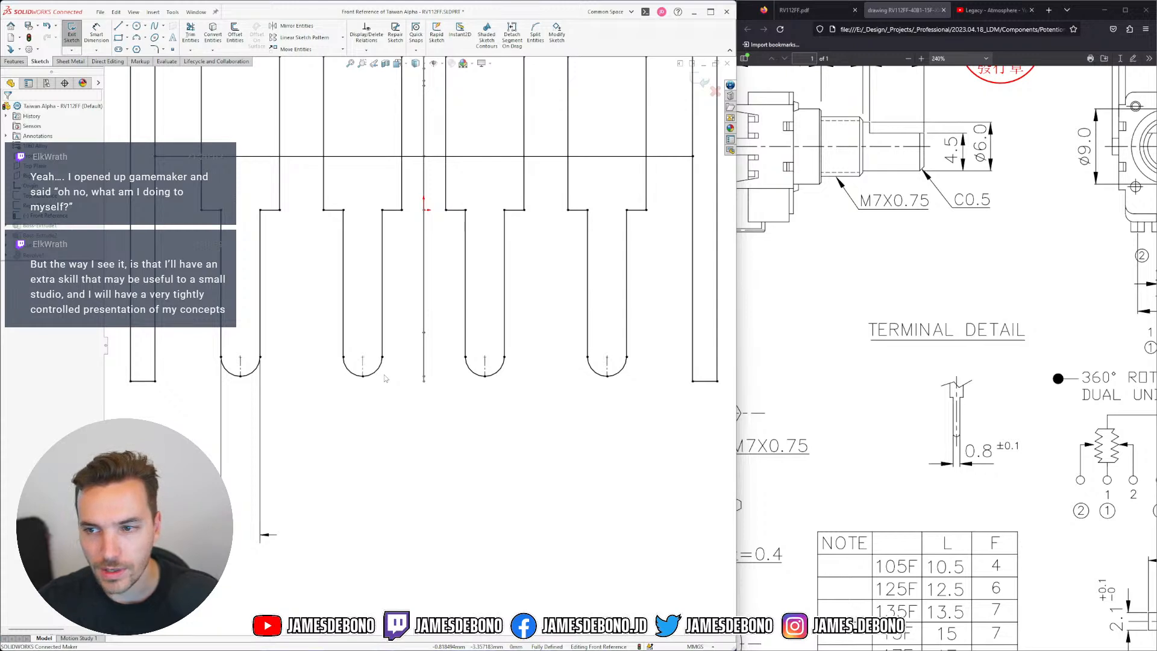
Move the first pin's 0.8±0.1 width dimension slightly closer to the pin
scroll(348, 325, up, 3)
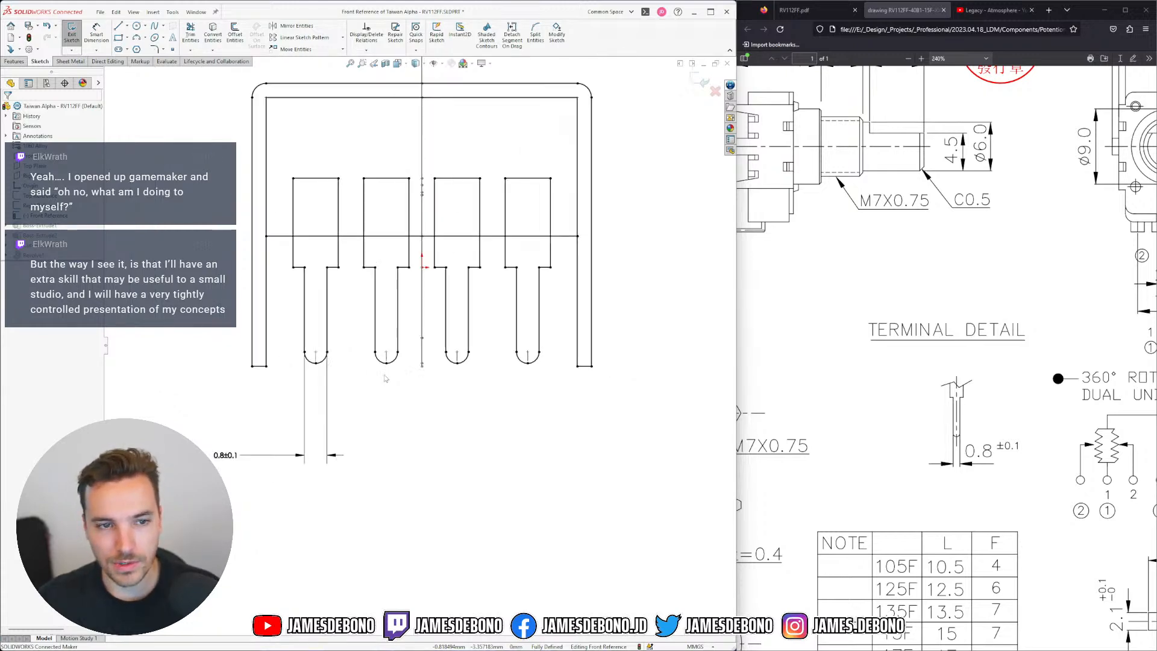
scroll(348, 325, up, 1)
scroll(339, 276, down, 2)
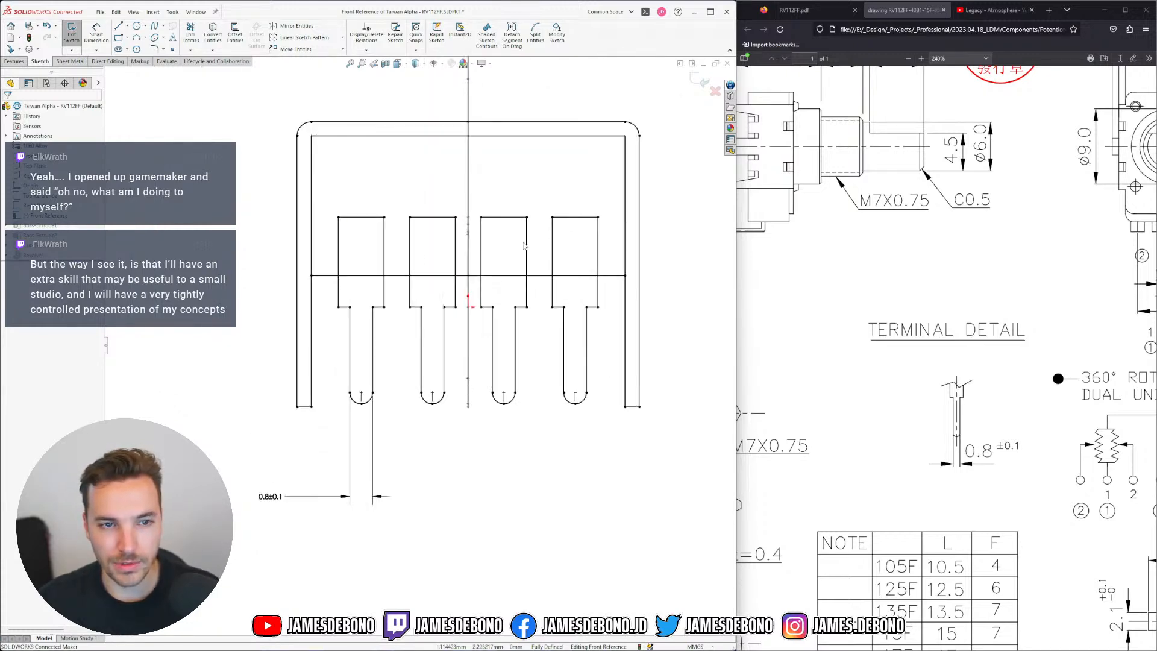
scroll(532, 240, up, 1)
scroll(501, 282, down, 2)
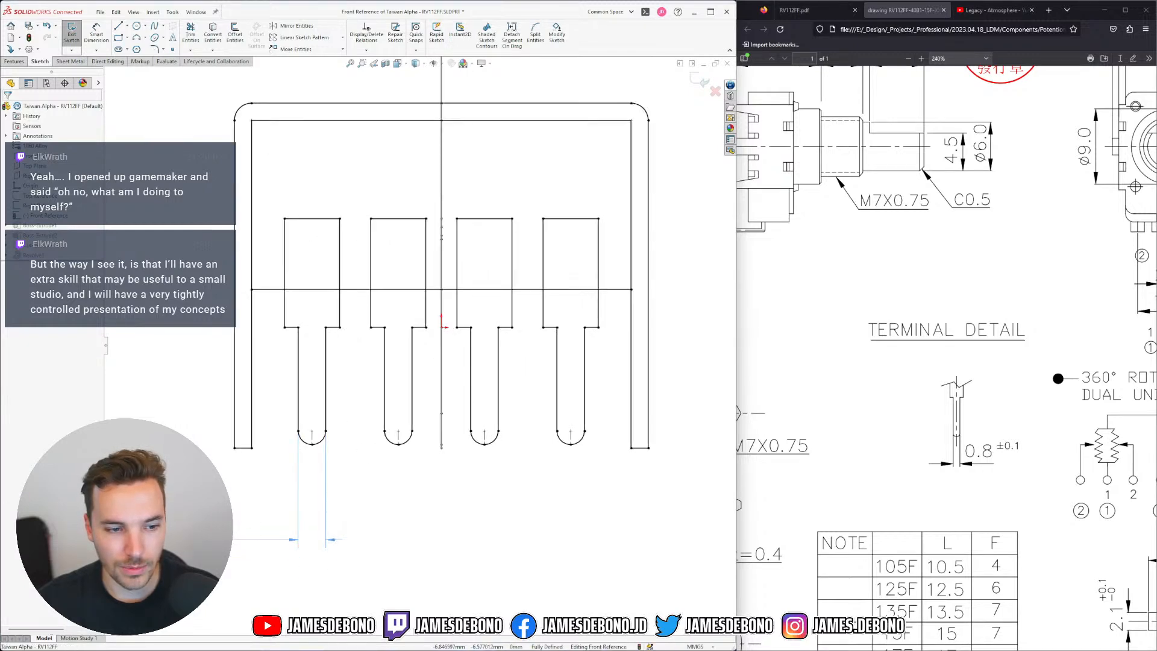
drag(205, 528, 205, 524)
click(545, 553)
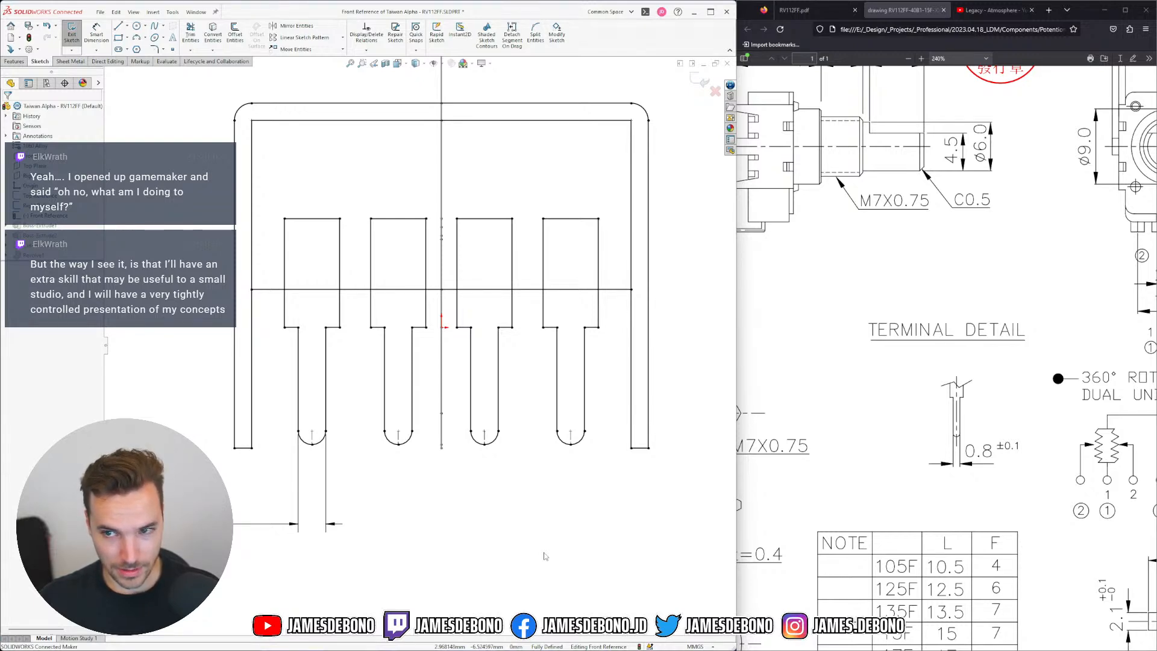
key(Left)
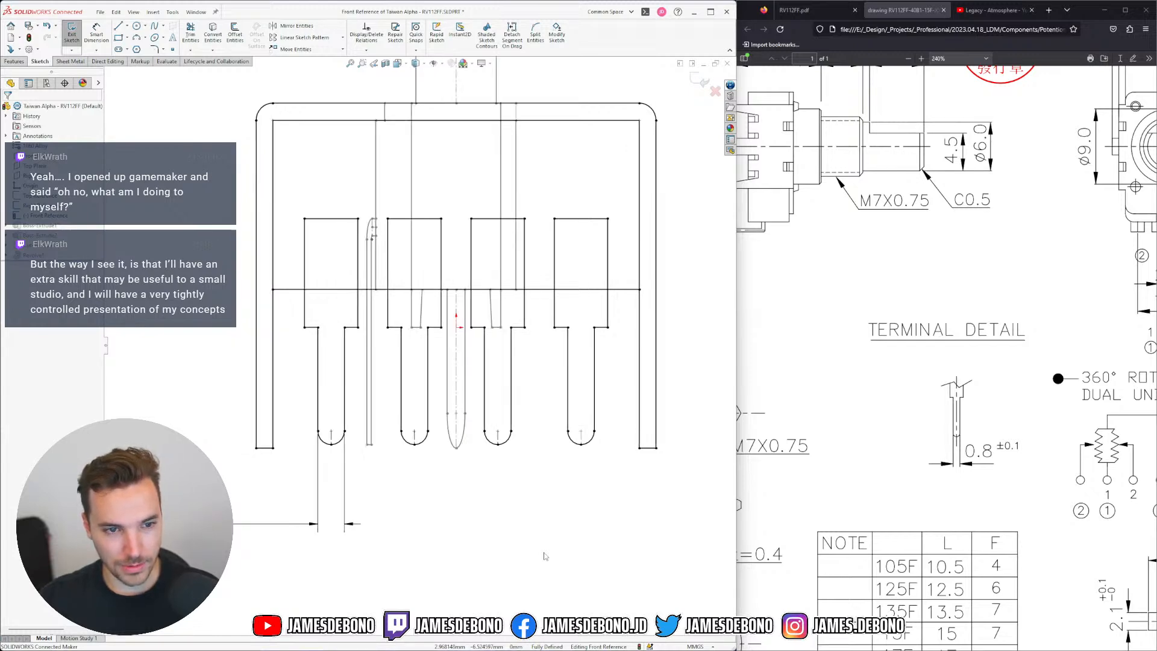
Convert the horizontal line crossing the four pins between the bracket legs into construction geometry
key(Left)
key(Right)
key(Right)
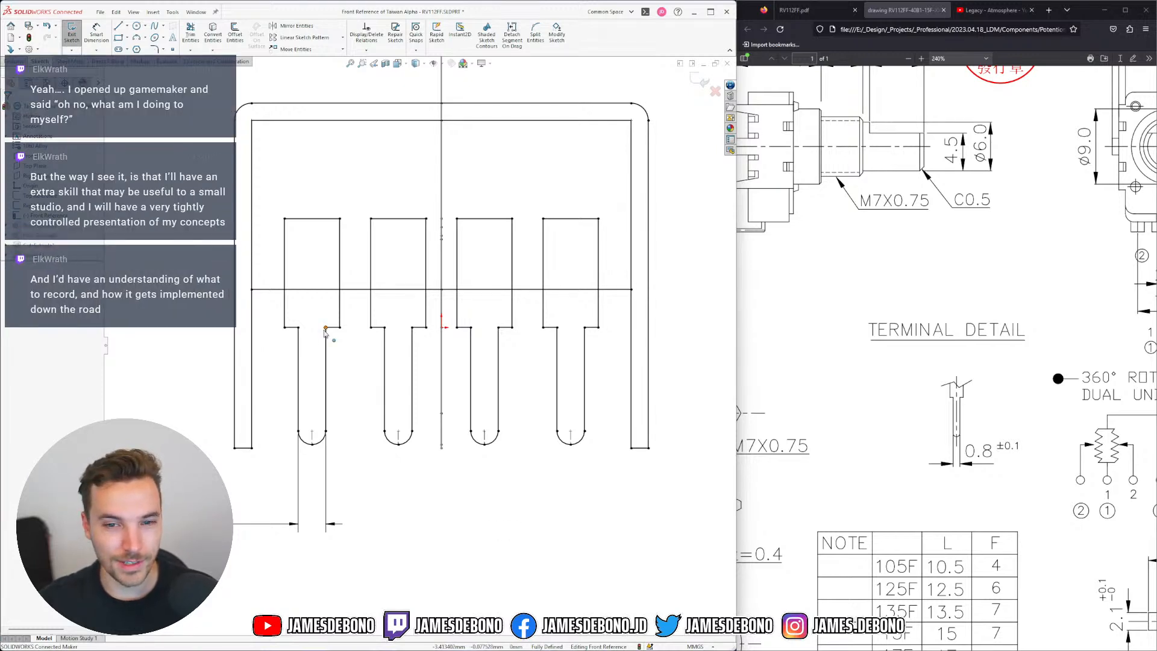
click(357, 295)
click(398, 265)
click(498, 468)
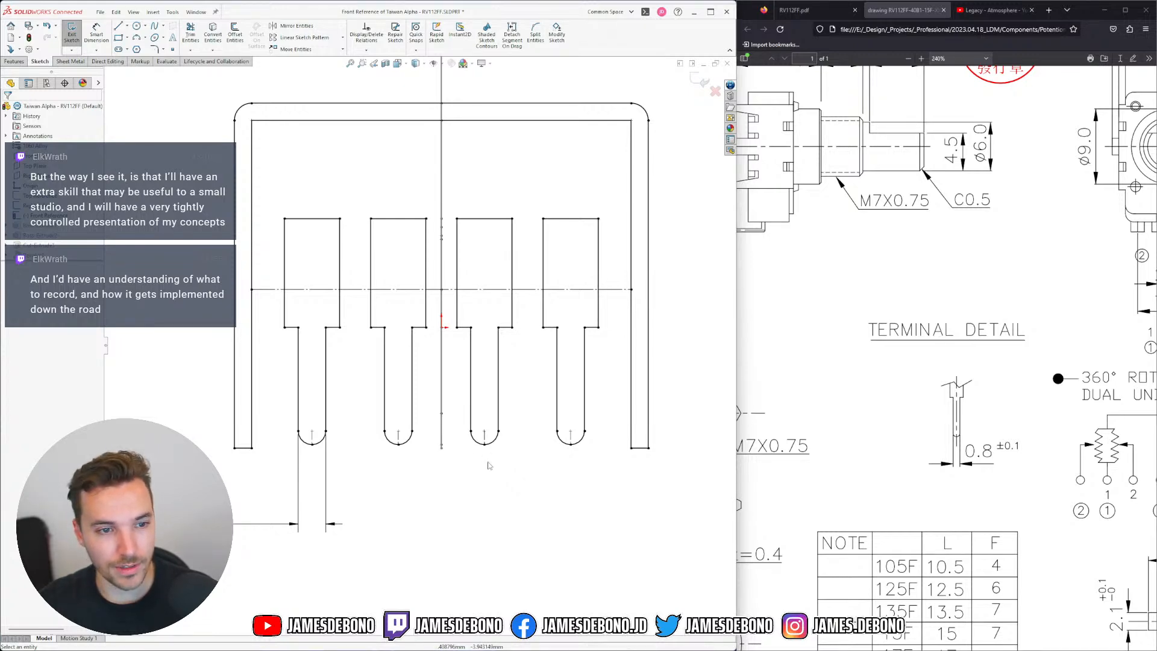
Compare the four pin profiles with the other reference sketches from the side and the front
scroll(415, 342, up, 1)
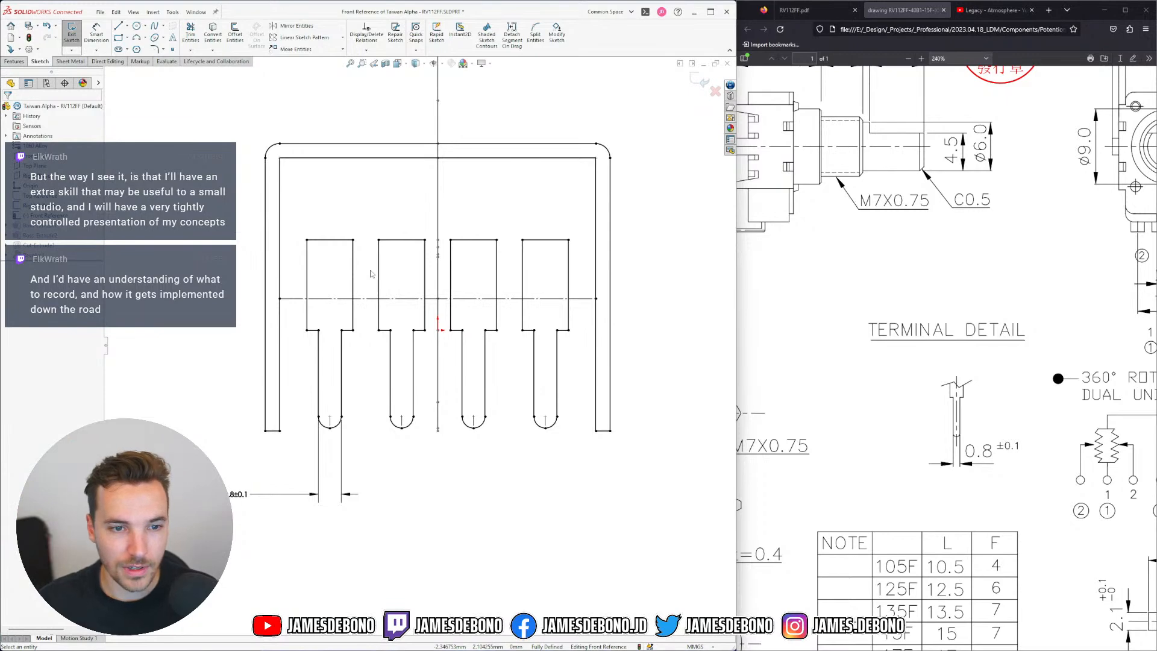
key(Left)
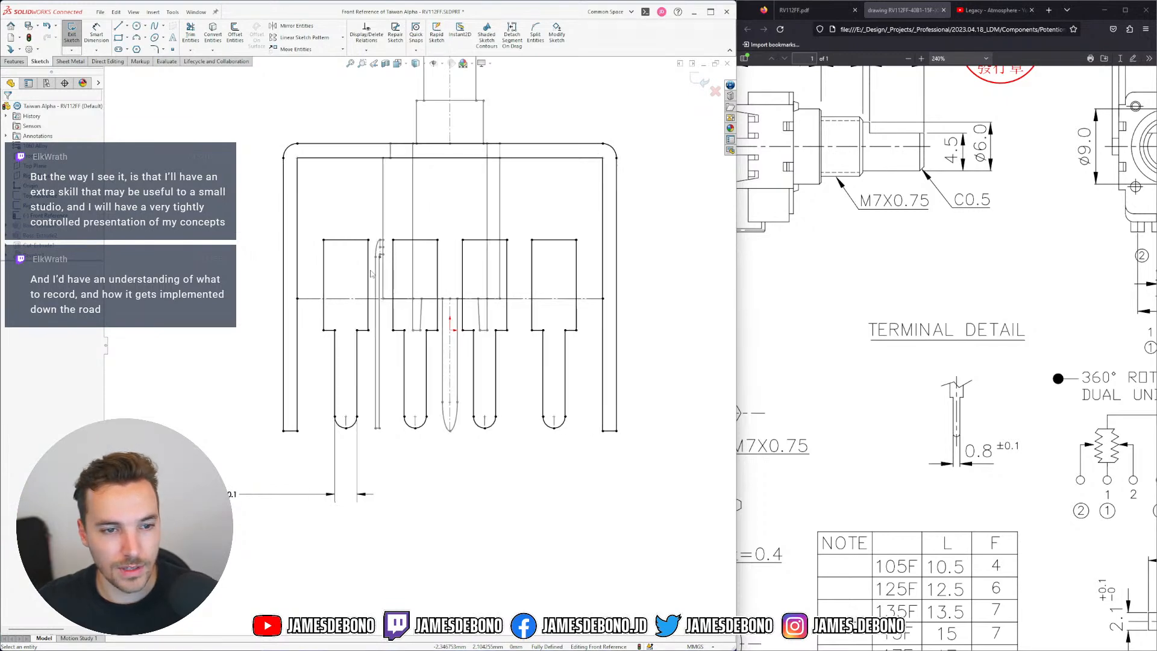
key(Left)
key(Left)
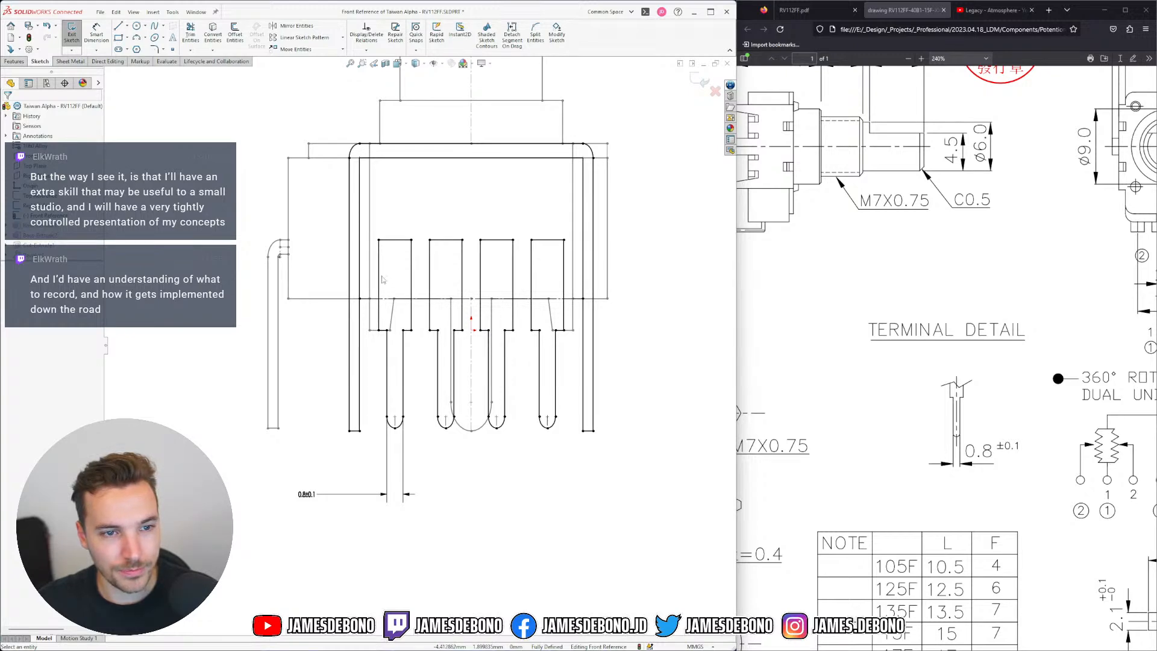
scroll(389, 319, down, 3)
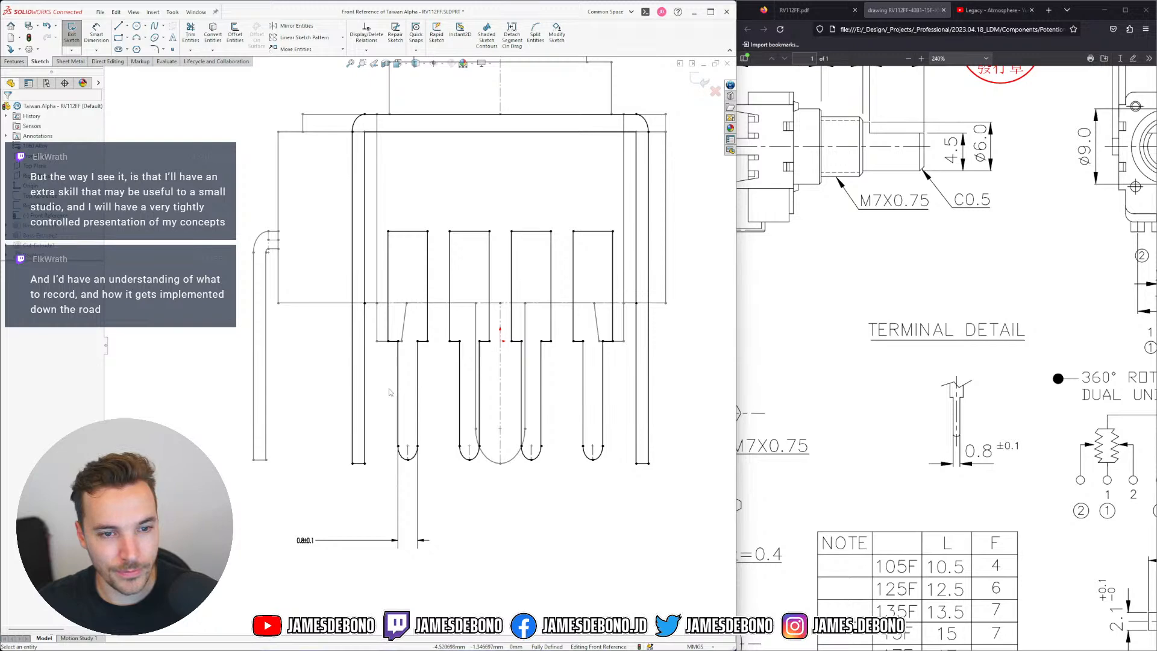
key(Right)
key(Right)
key(Right)
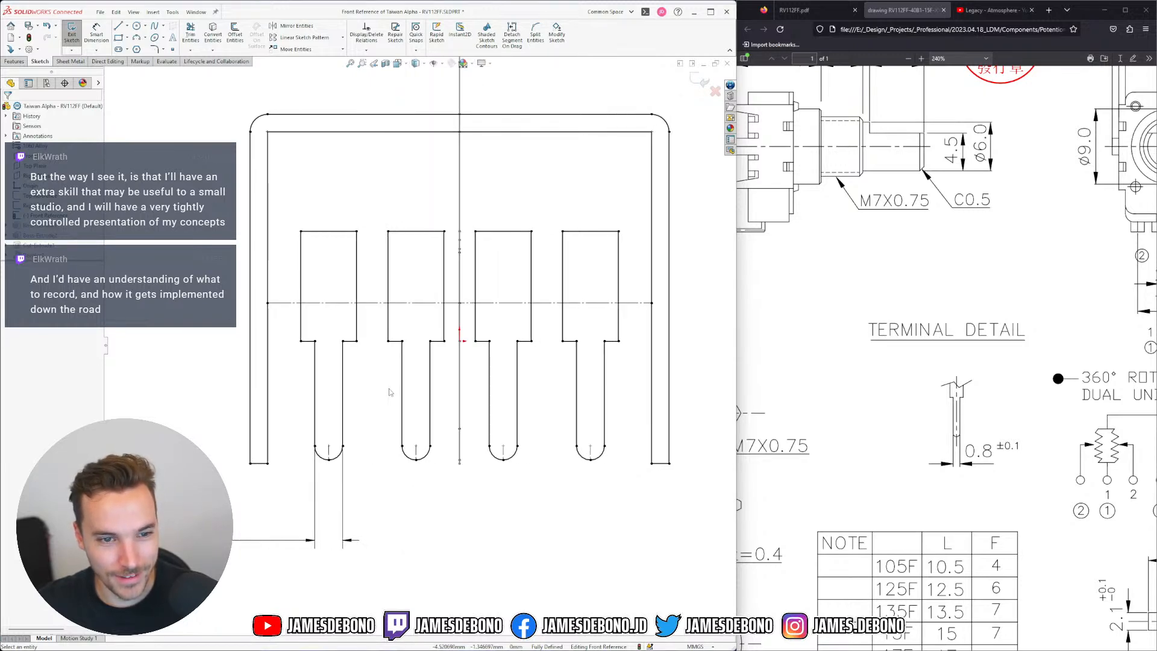
scroll(418, 346, up, 3)
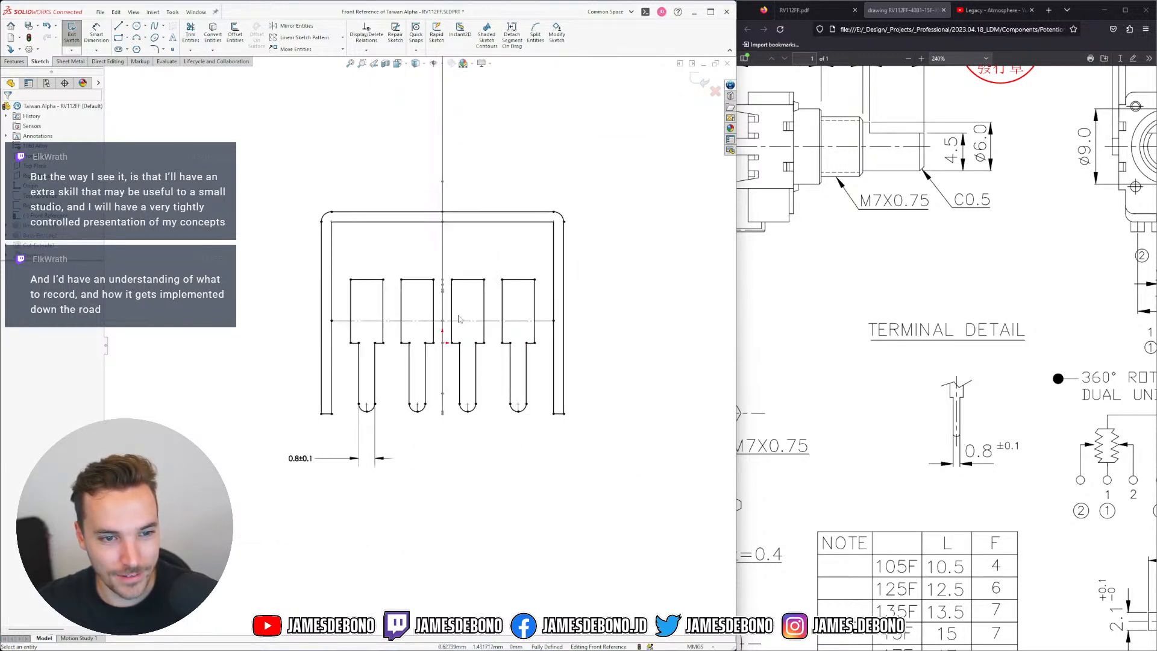
scroll(1064, 320, up, 3)
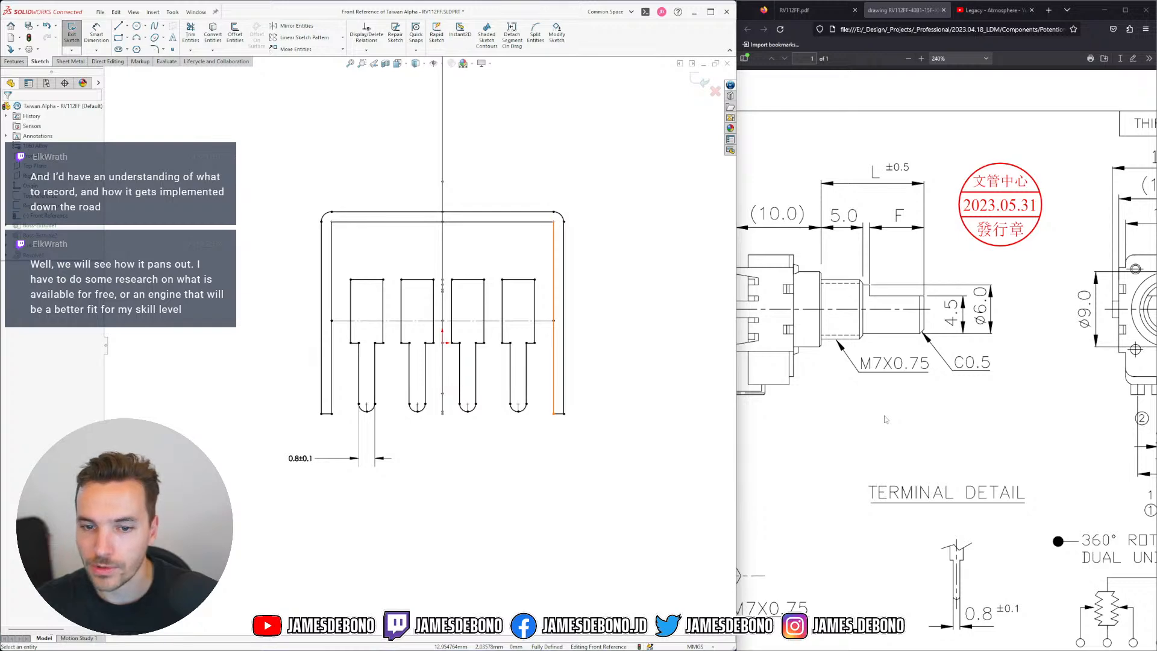
Reduce the technical drawing to 150% and examine the potentiometer's side view and terminal dimensions
scroll(884, 419, down, 3)
scroll(885, 419, left, 4)
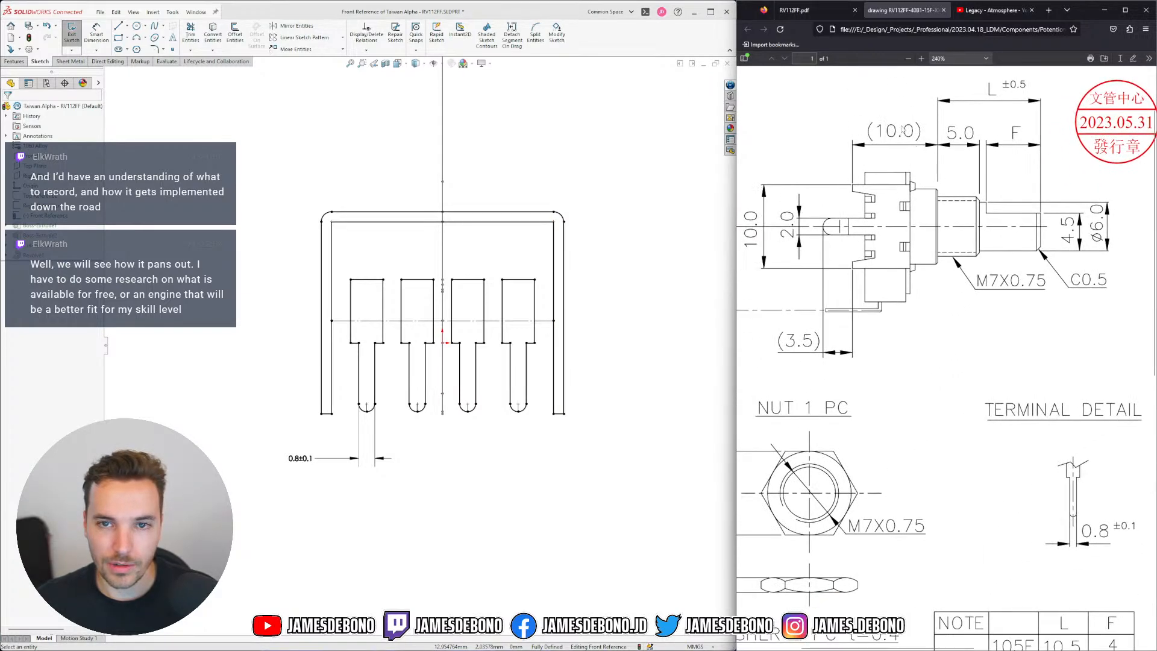
click(907, 59)
click(907, 58)
click(908, 59)
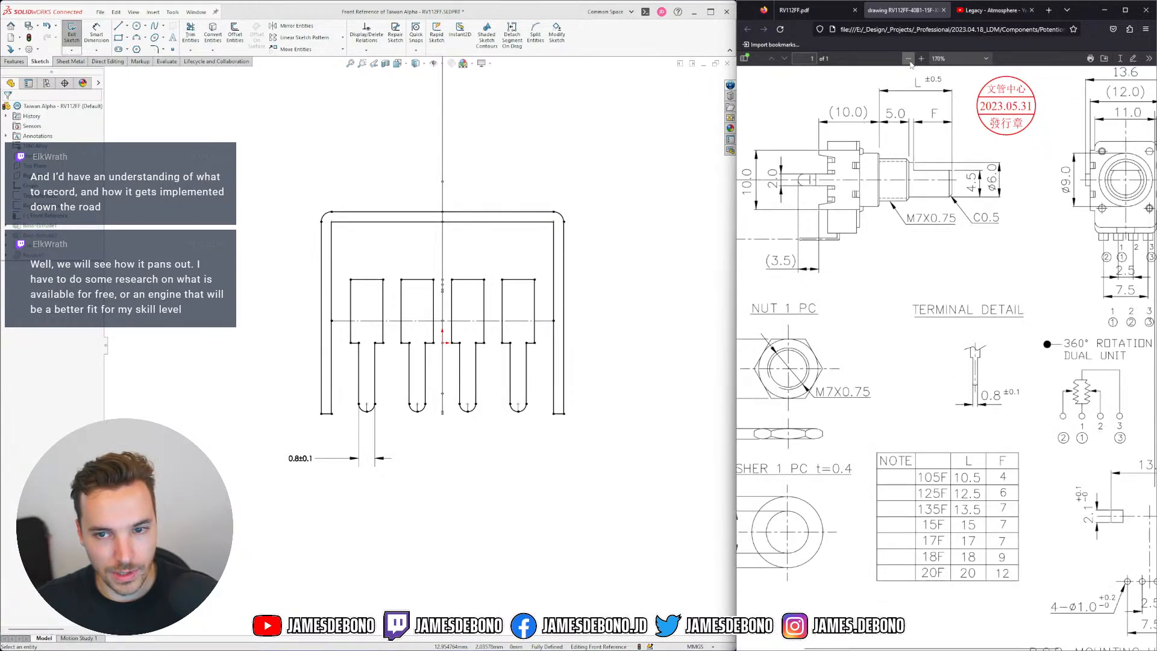
click(908, 58)
scroll(962, 285, up, 2)
scroll(962, 285, left, 2)
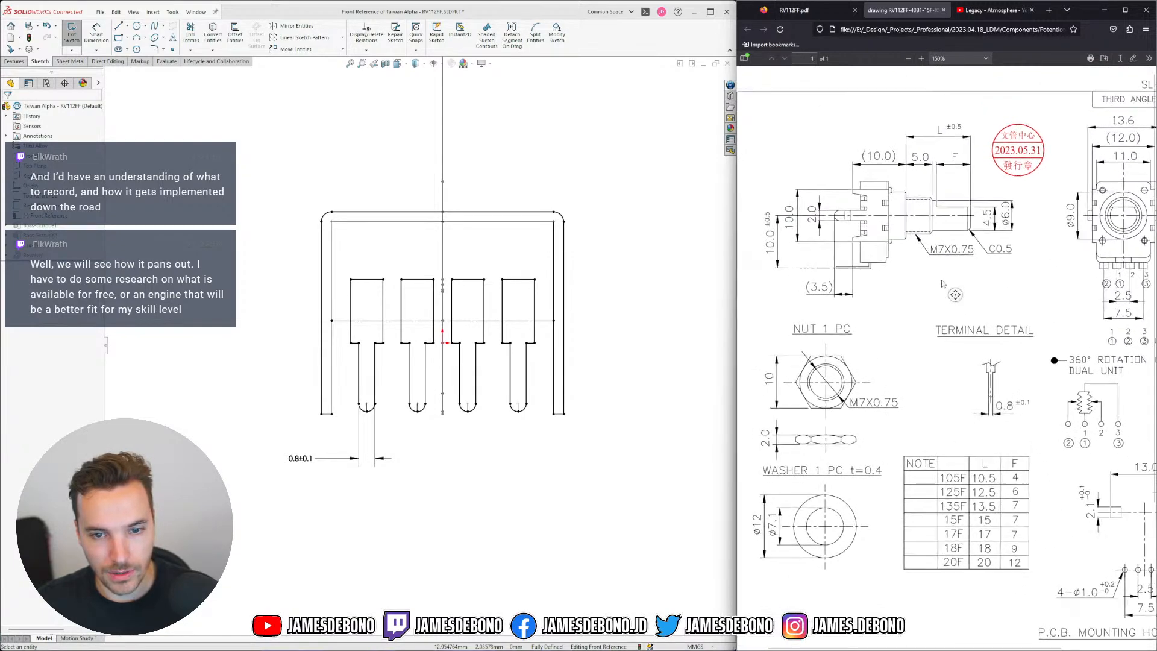
middle_click(967, 283)
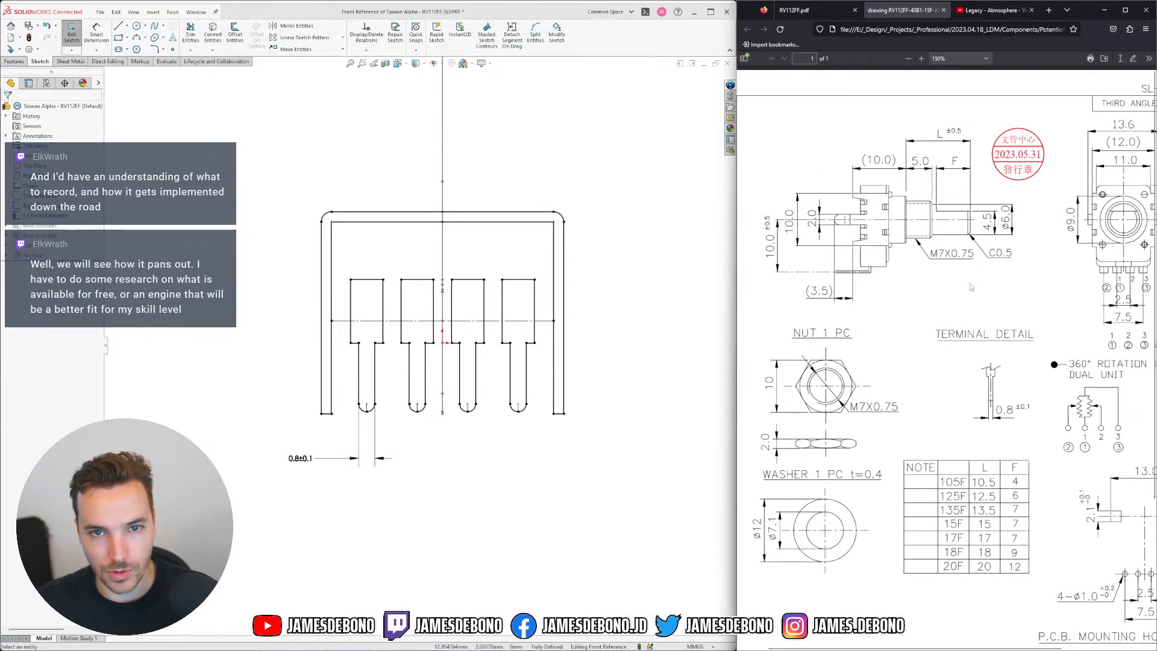
middle_click(964, 288)
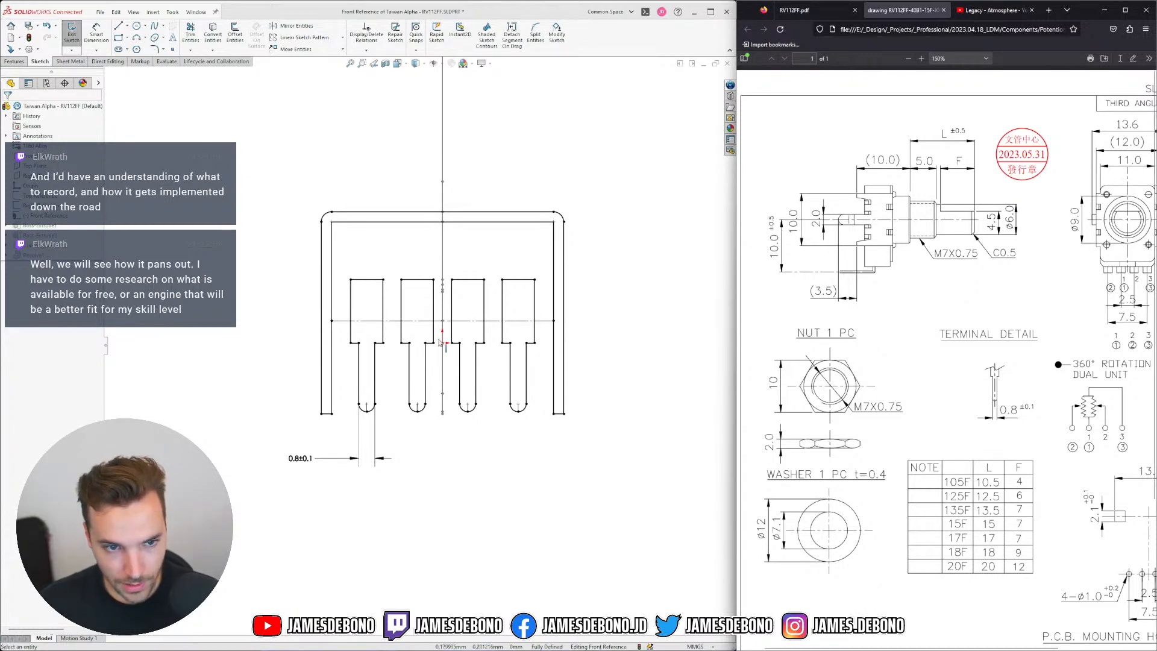
Examine the reference sketches together in 3D and review the drawing's terminal detail, length table and mounting hole layout
scroll(396, 314, up, 2)
scroll(396, 313, down, 3)
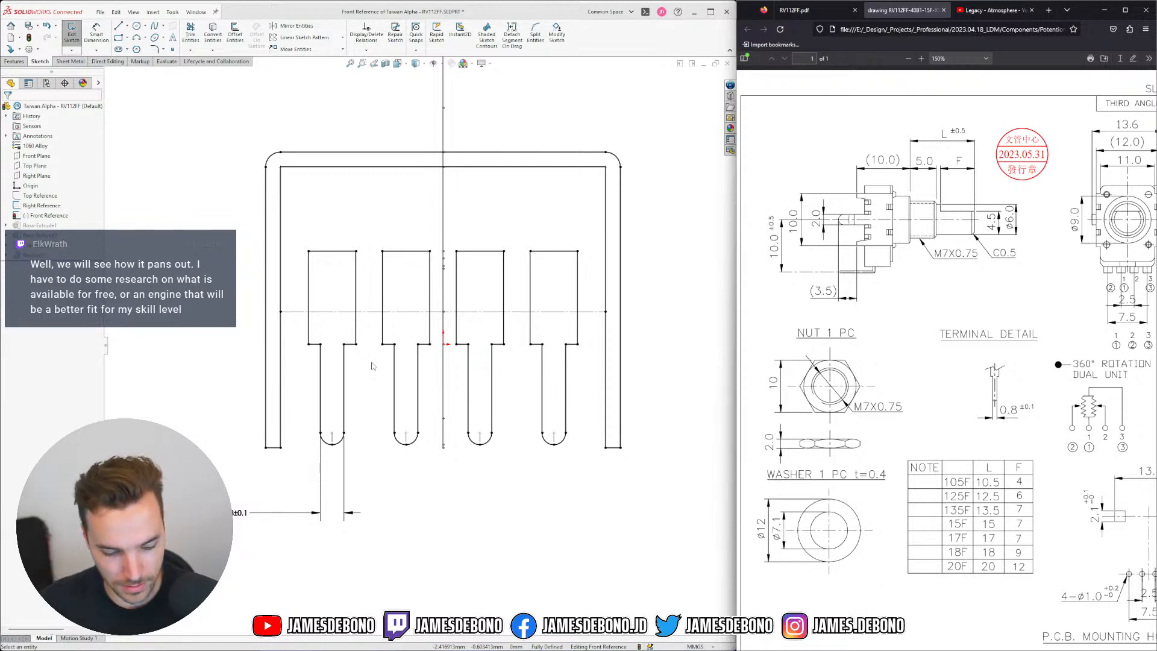
mouse_move(608, 359)
middle_down()
mouse_move(578, 382)
mouse_move(557, 377)
middle_up()
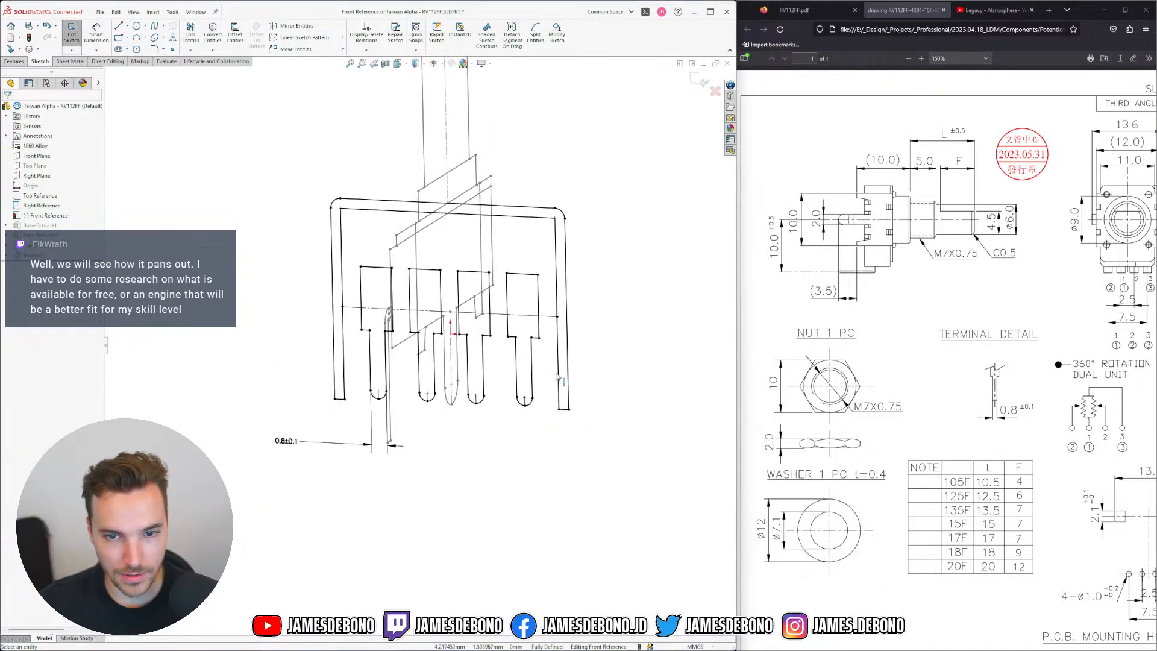
mouse_move(506, 320)
middle_down()
mouse_move(455, 260)
mouse_move(425, 301)
middle_up()
scroll(424, 301, up, 3)
ctrl+middle_drag(401, 202, 407, 266)
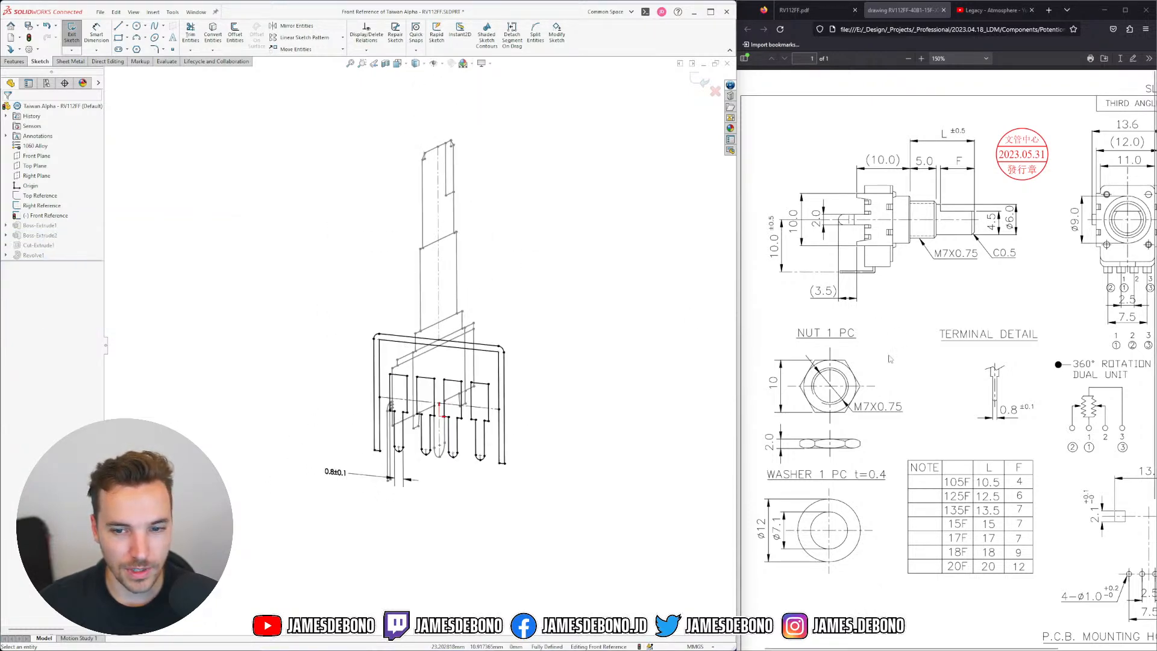
scroll(944, 454, right, 3)
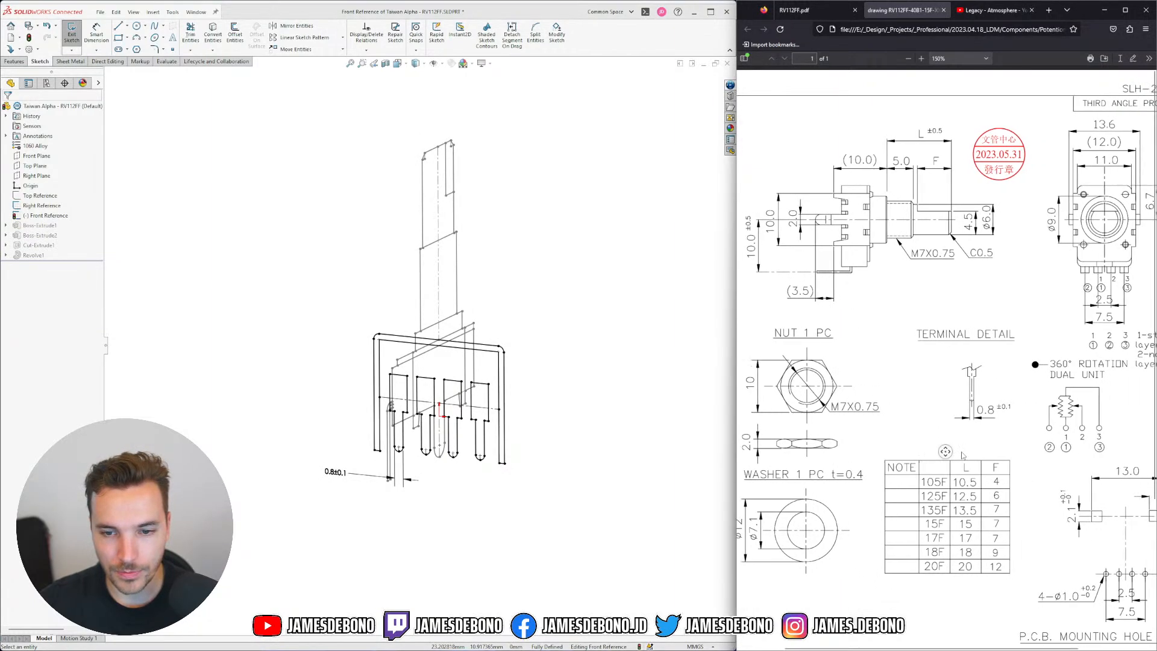
middle_click(961, 452)
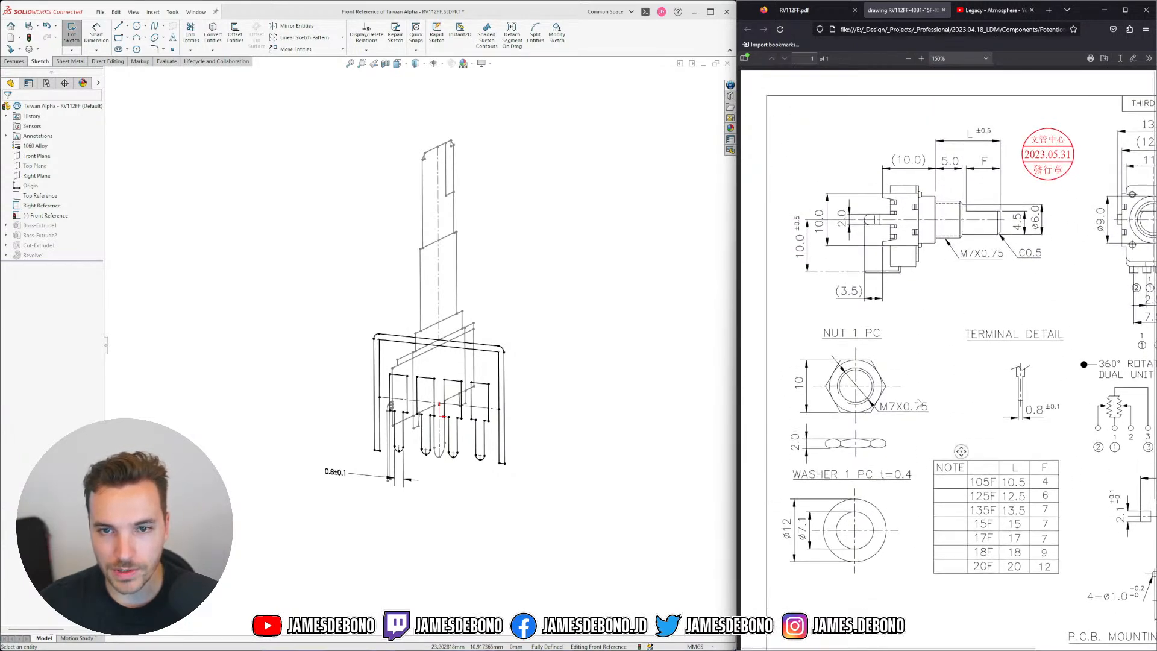
middle_click(1001, 399)
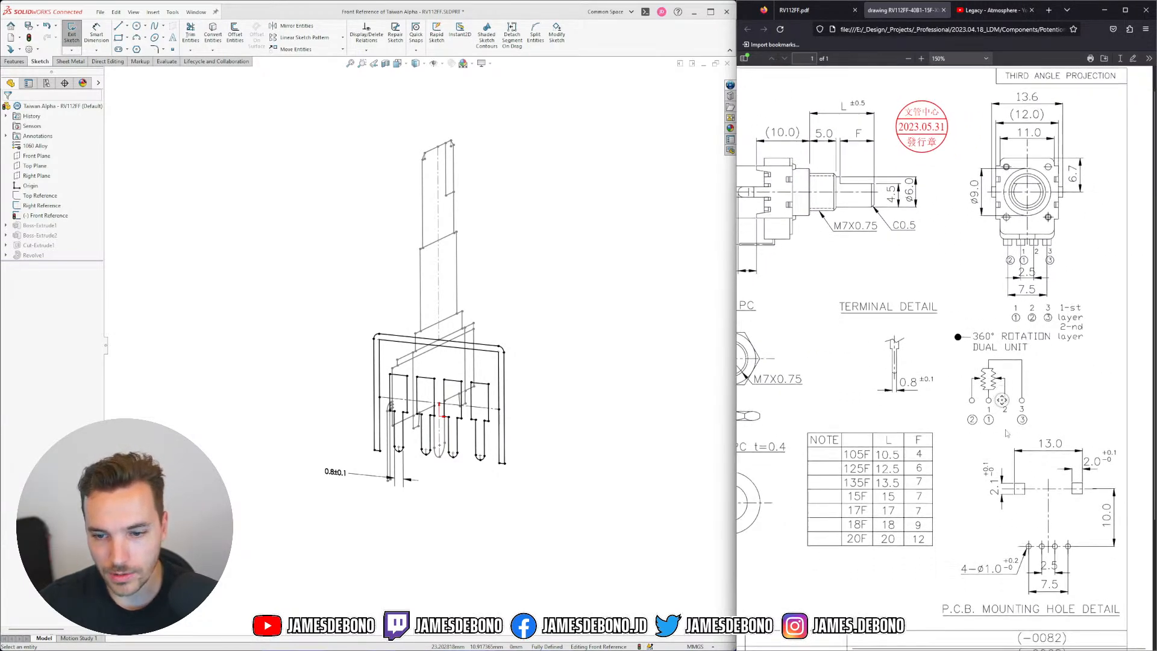
middle_click(1005, 441)
middle_click(1005, 441)
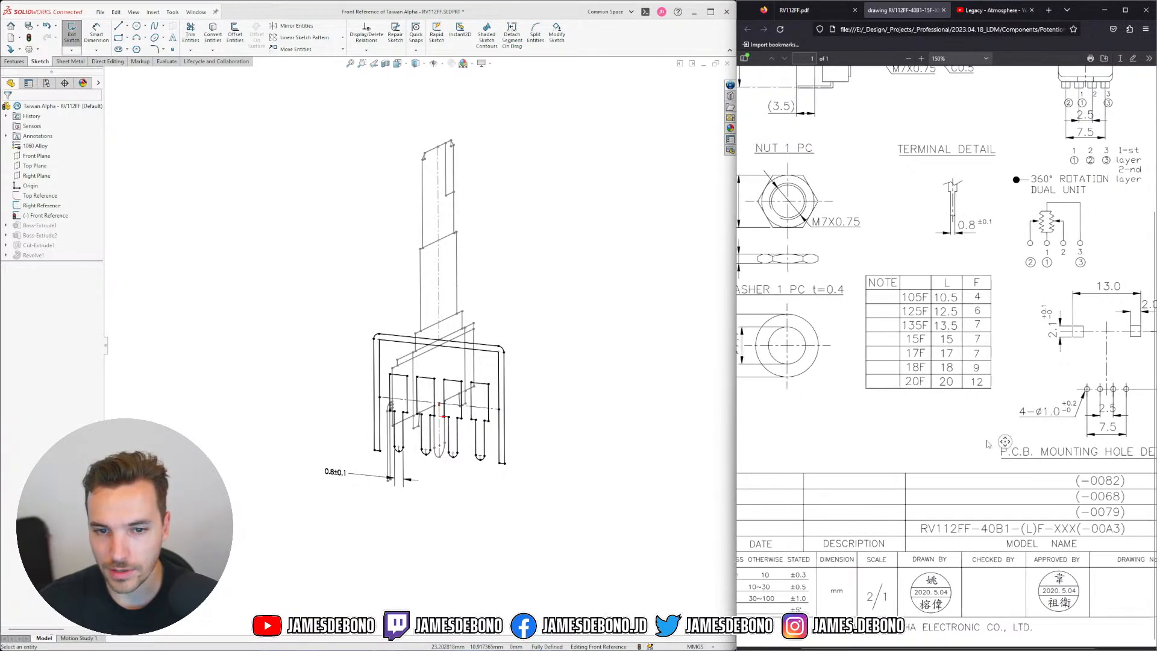
middle_click(986, 439)
middle_click(986, 440)
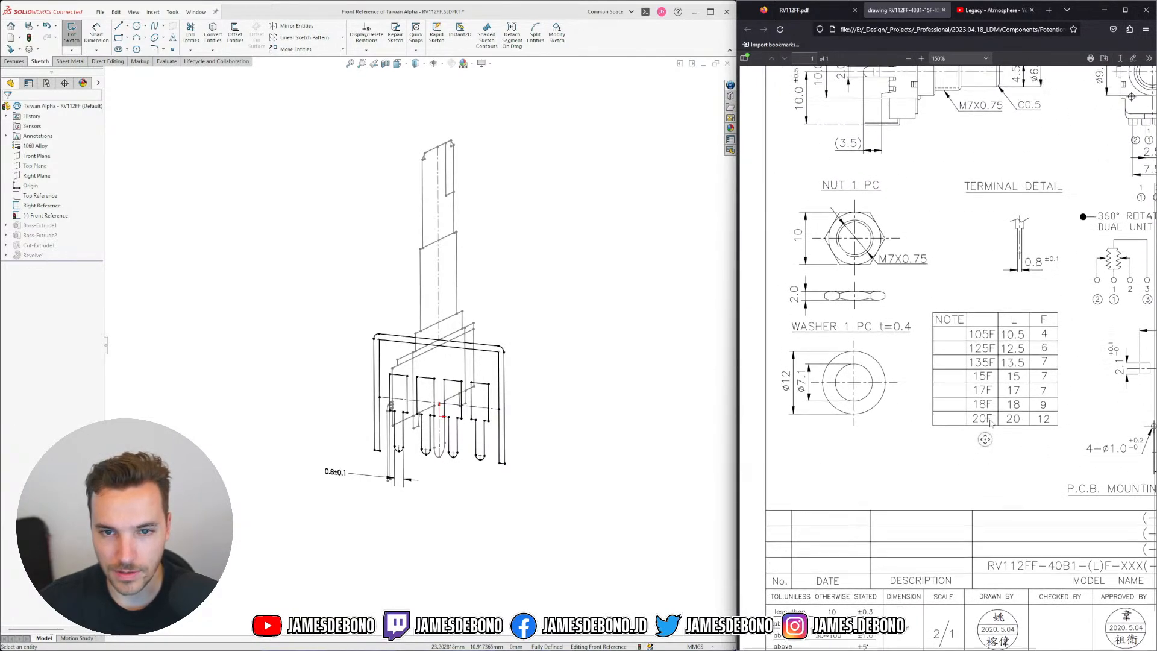
middle_click(996, 422)
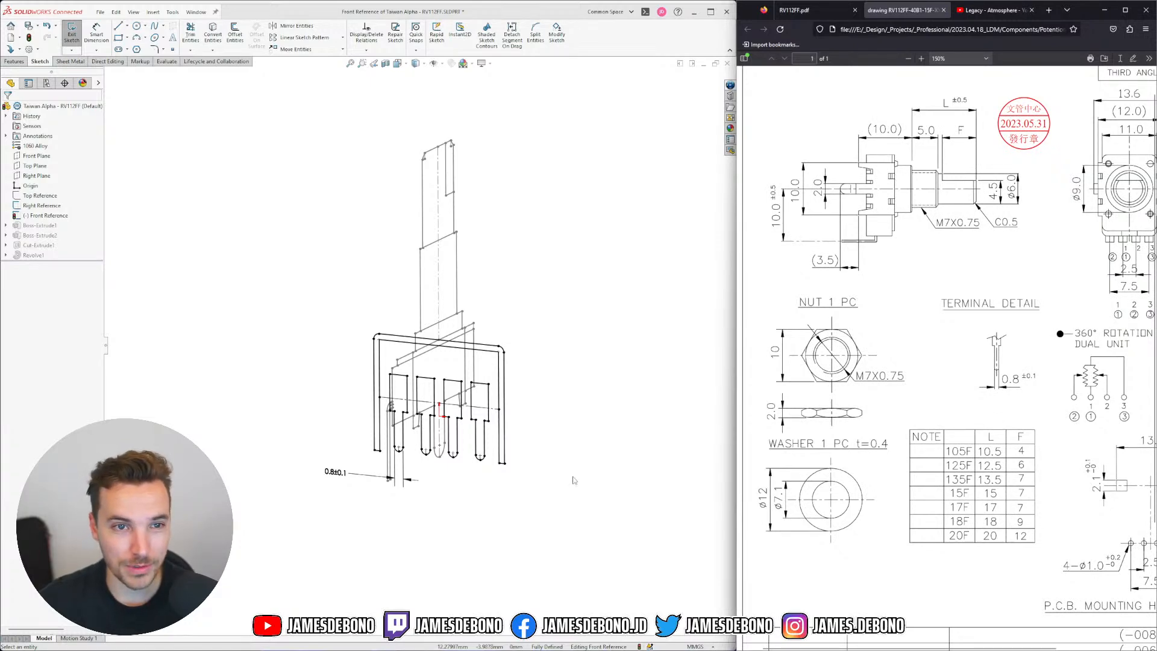
Finish editing the Front Reference sketch and save the part
click(596, 359)
click(701, 82)
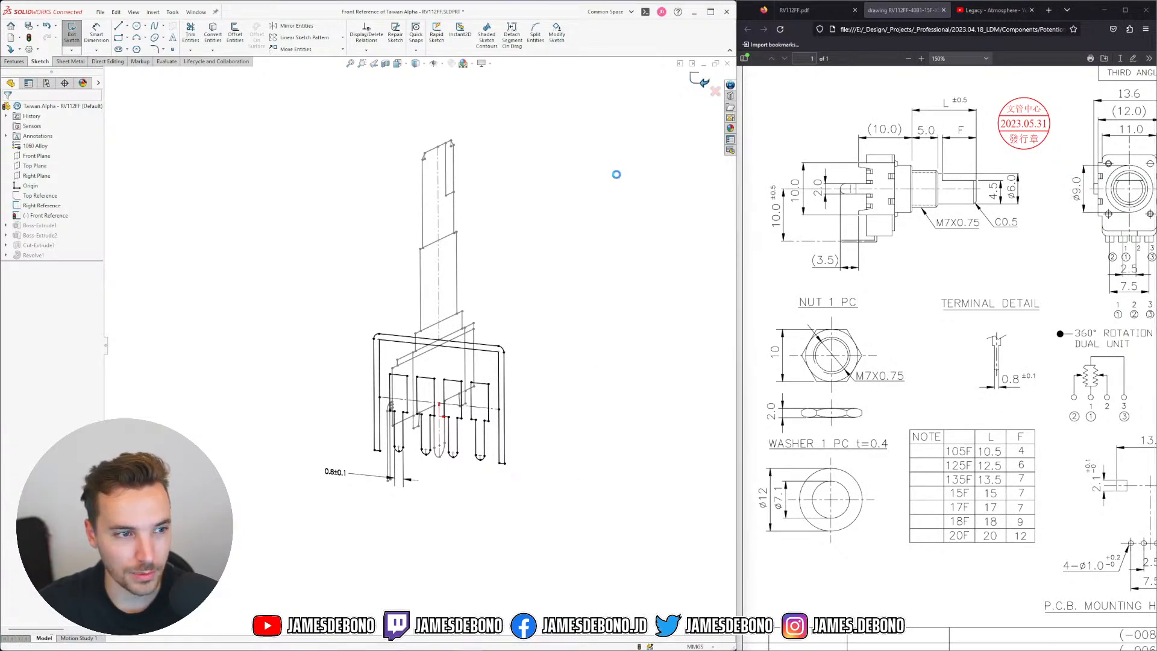
key(ctrl+s)
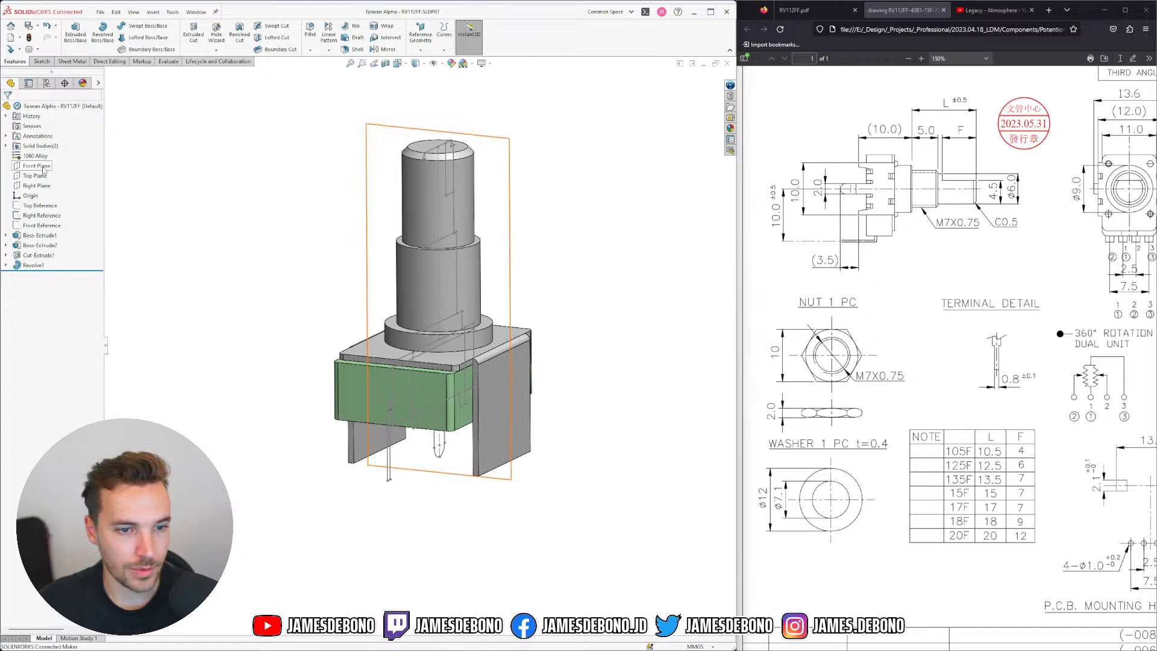
Inspect the model's green body, top plate and folded bracket legs at close range from an angle
middle_drag(322, 328, 286, 298)
middle_drag(447, 435, 415, 377)
scroll(415, 379, down, 5)
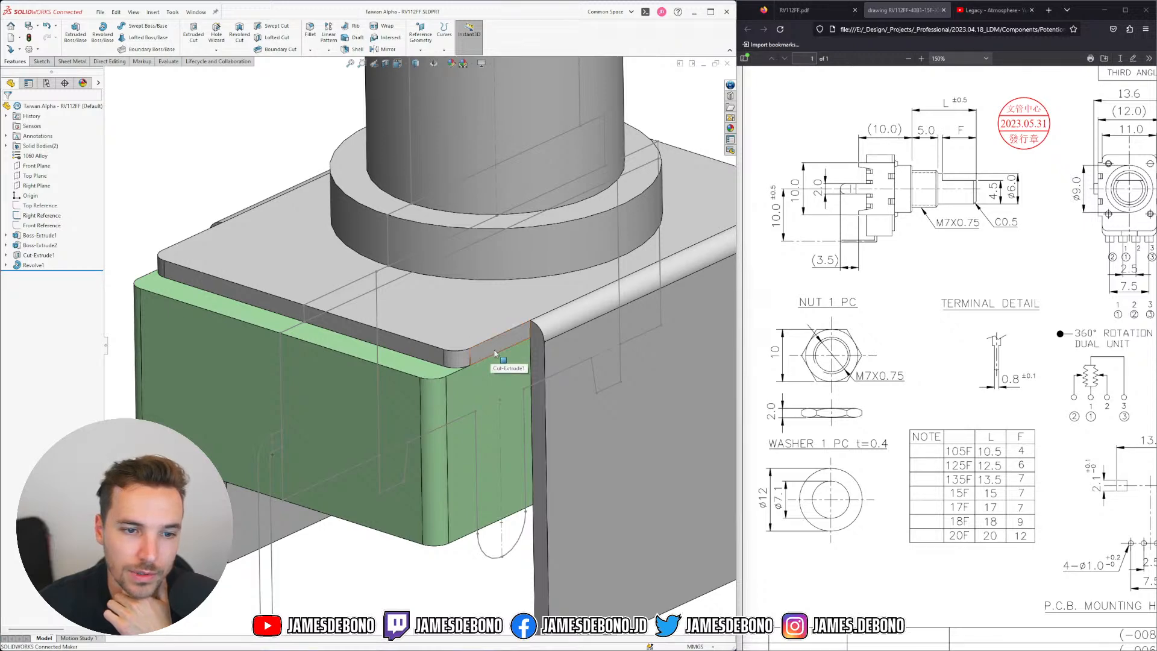
scroll(495, 353, up, 5)
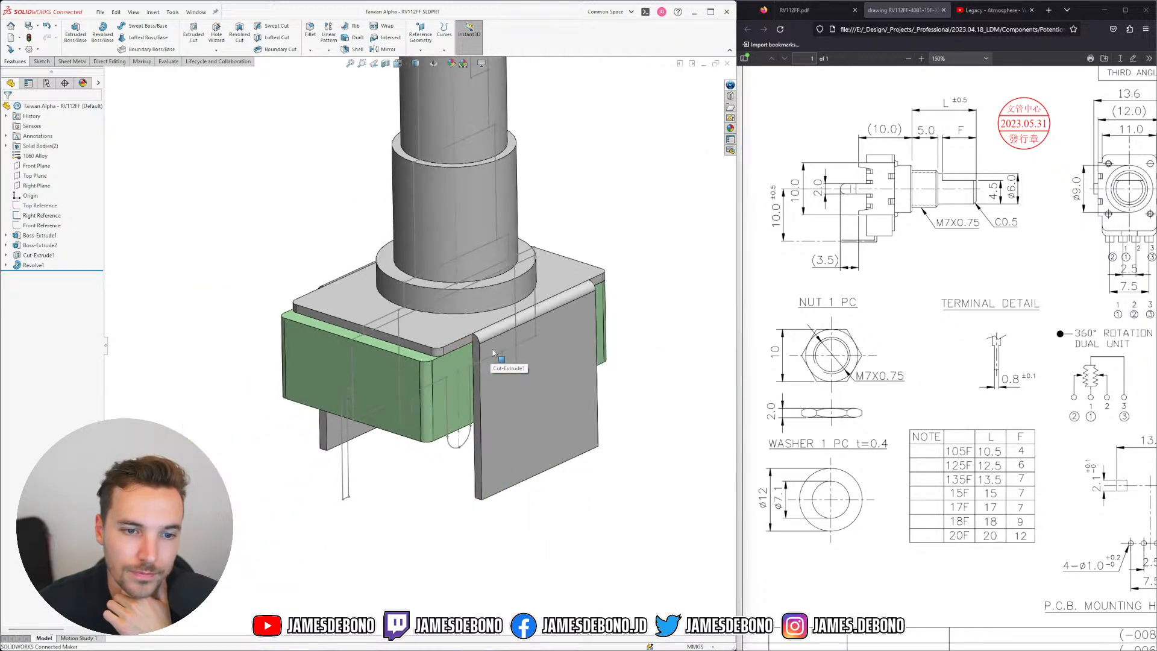
scroll(404, 341, down, 2)
middle_click(405, 341)
mouse_move(405, 341)
middle_down()
mouse_move(295, 341)
mouse_move(403, 337)
middle_up()
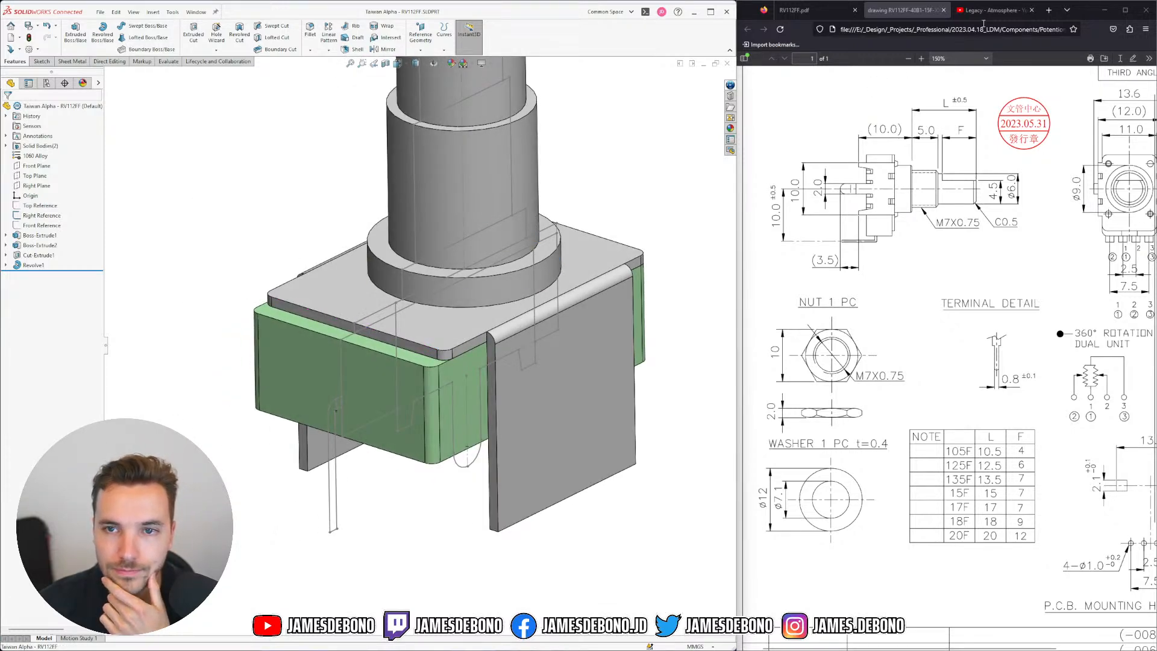
click(1048, 11)
drag(1017, 12, 948, 12)
click(942, 33)
text(RV)
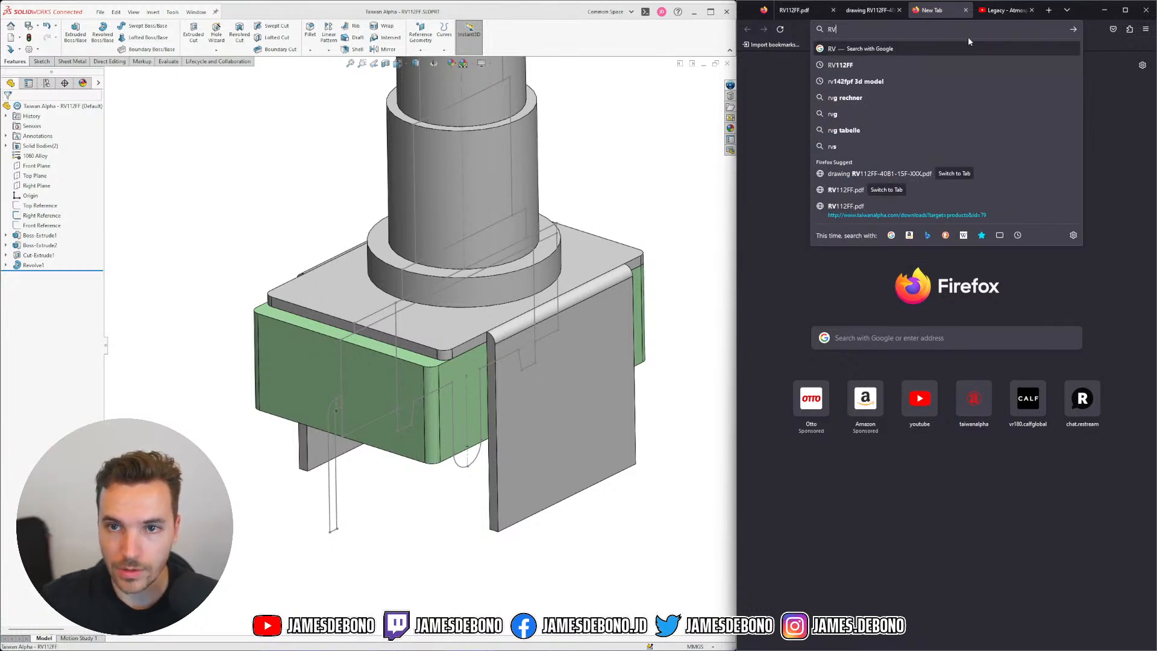
click(965, 10)
Bring up the RV112FF.pdf datasheet and enlarge the RV112FF-40B1 product photo to 270% to compare it with the whole model
click(795, 10)
middle_click(959, 258)
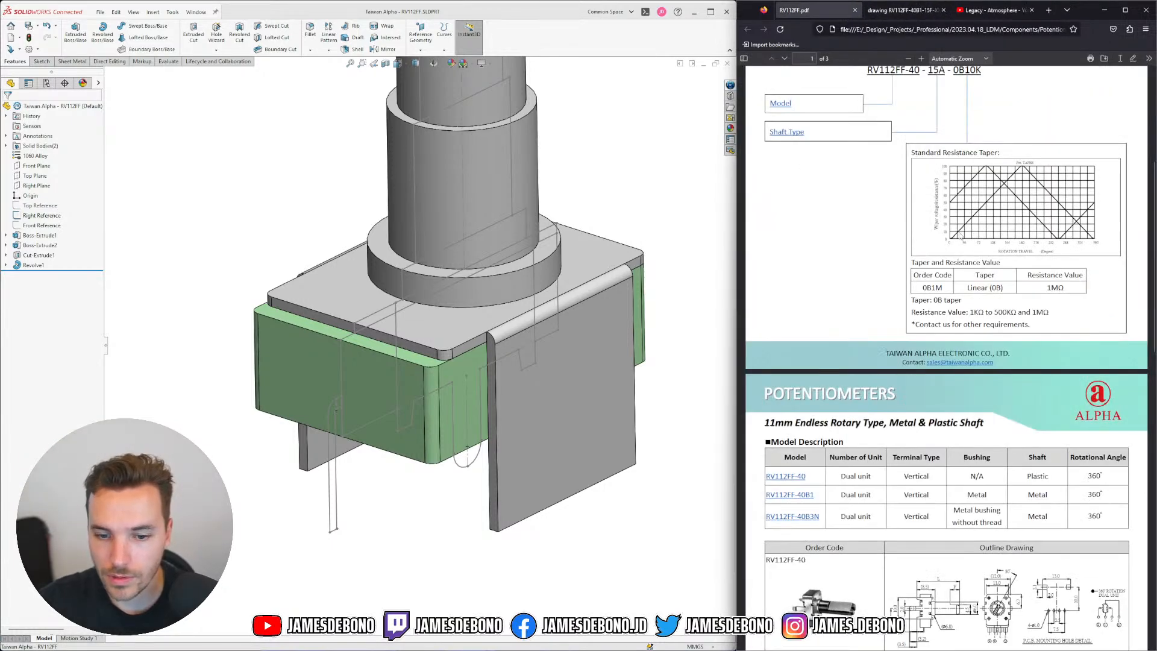
middle_click(962, 306)
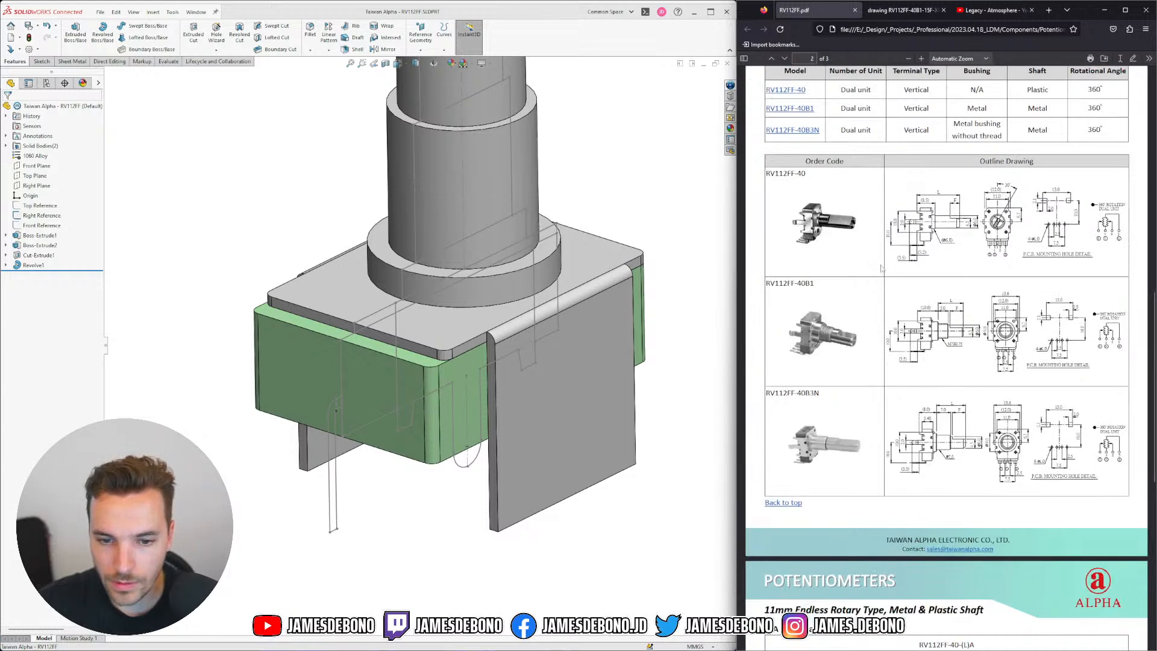
ctrl+scroll(921, 90, up, 9)
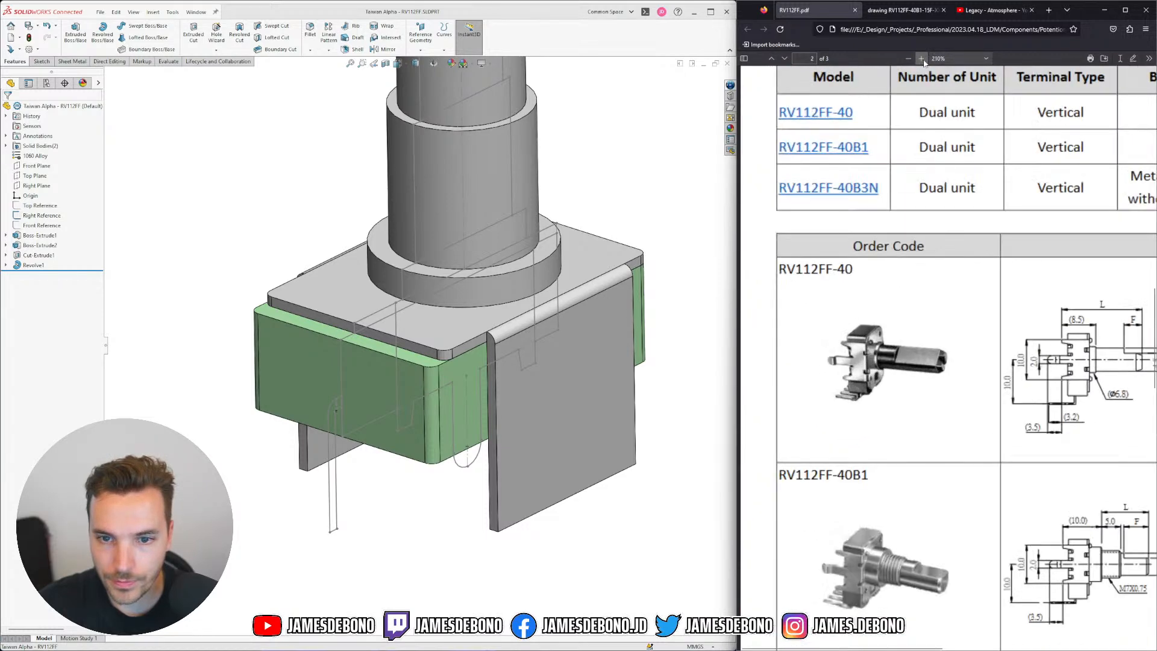
scroll(933, 318, down, 6)
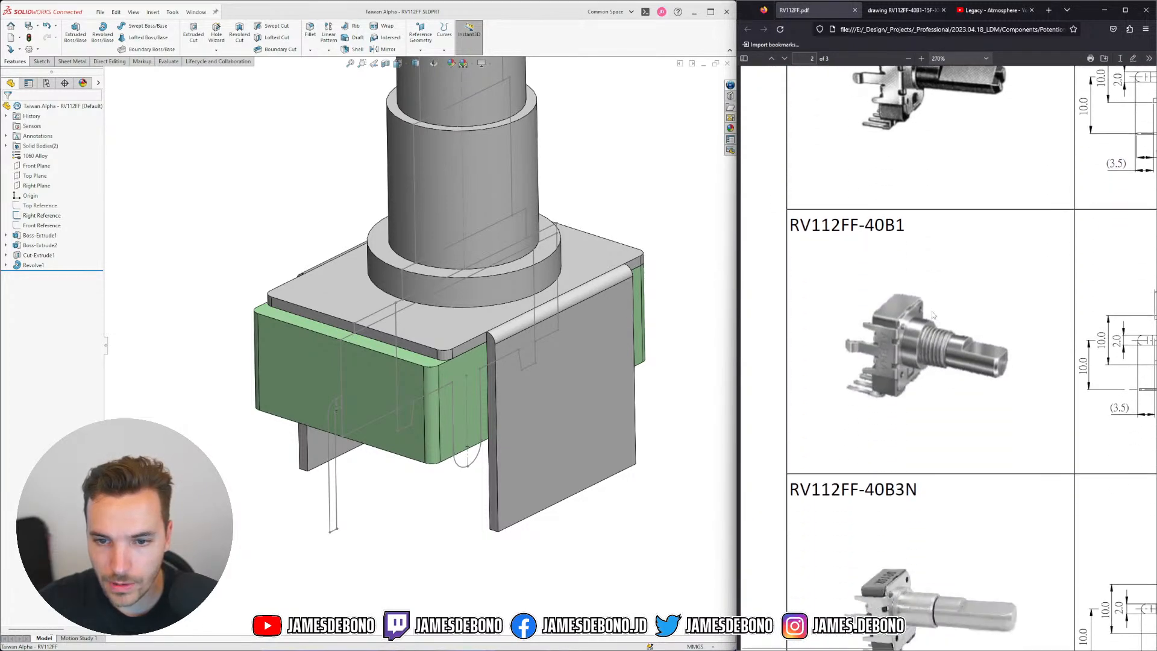
scroll(932, 317, down, 2)
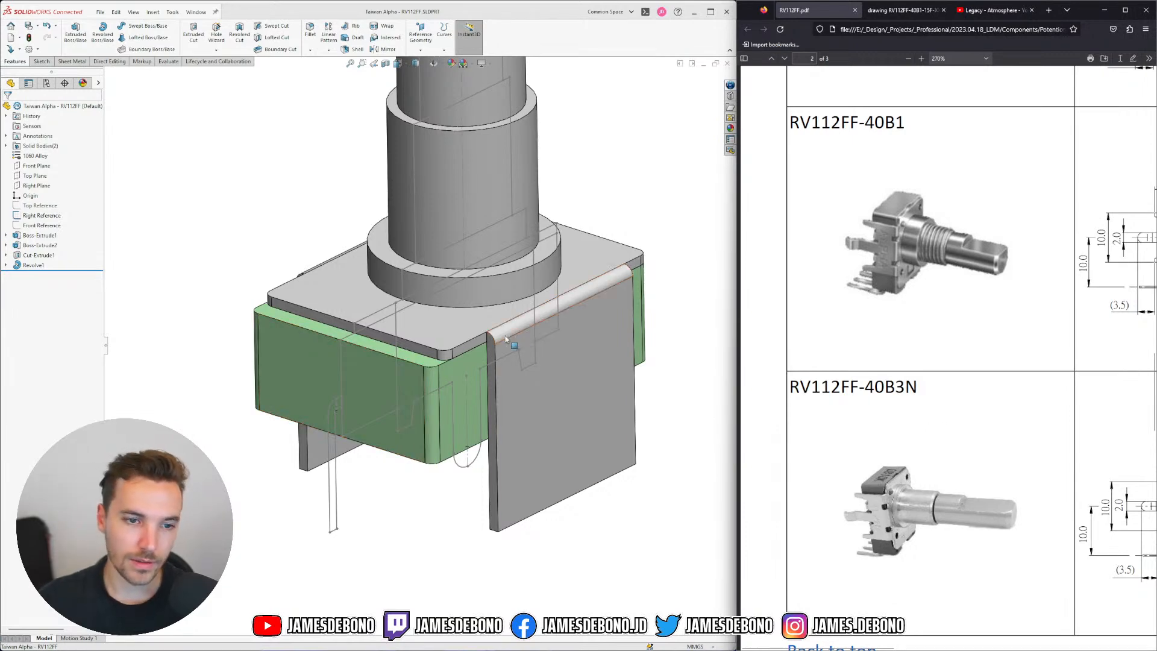
scroll(506, 340, up, 3)
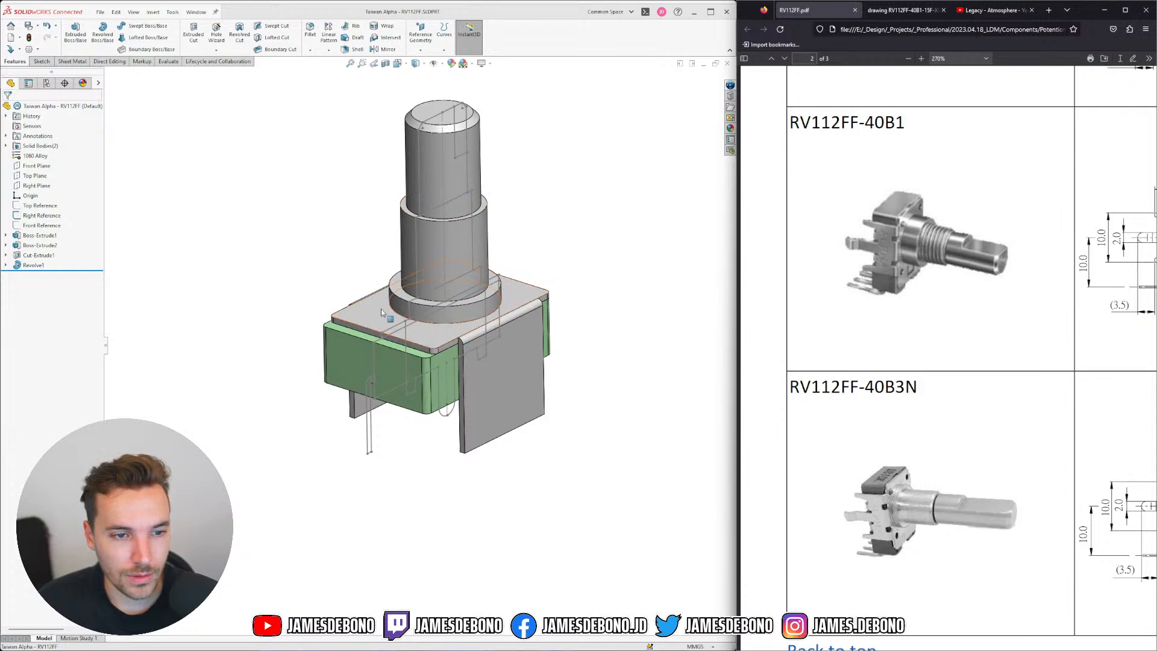
Edit the Top Reference sketch and draw a rectangle about 9.9 by 13 mm inside the body outline, around the four holes
click(46, 206)
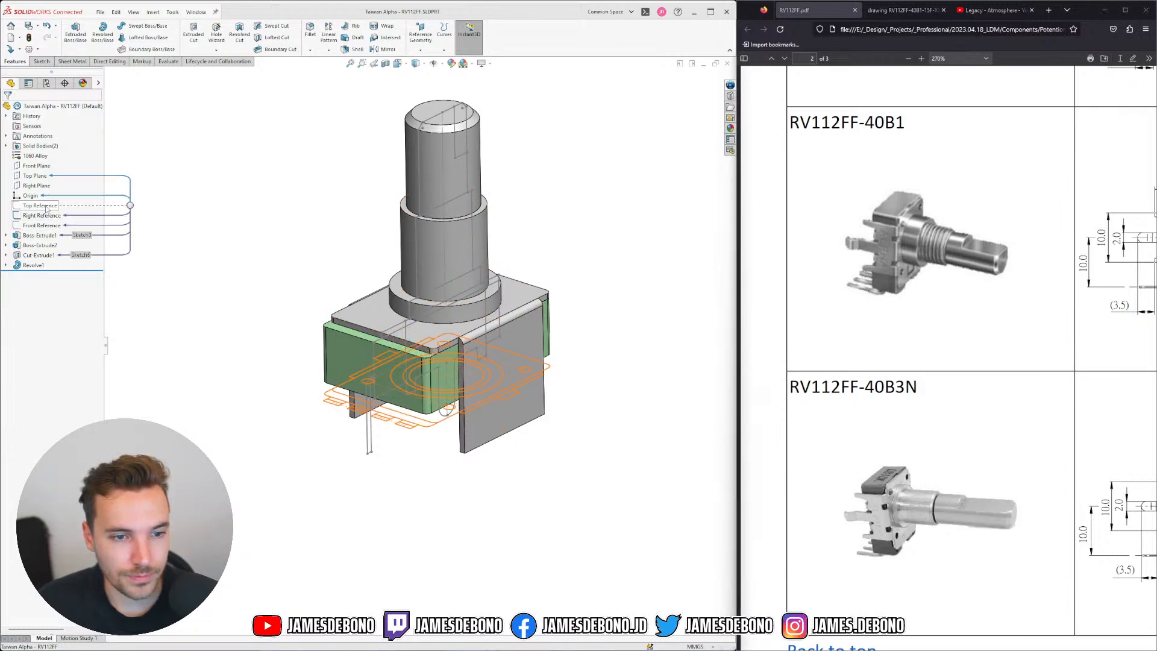
click(53, 184)
scroll(355, 373, down, 10)
scroll(355, 374, down, 3)
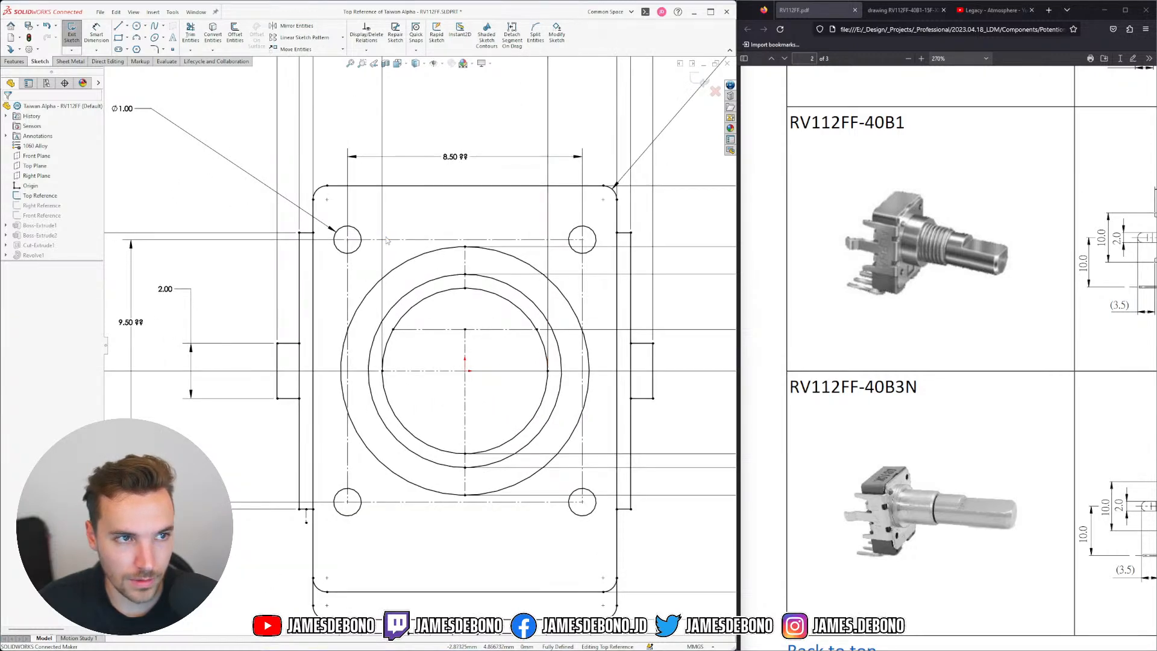
click(118, 37)
click(330, 206)
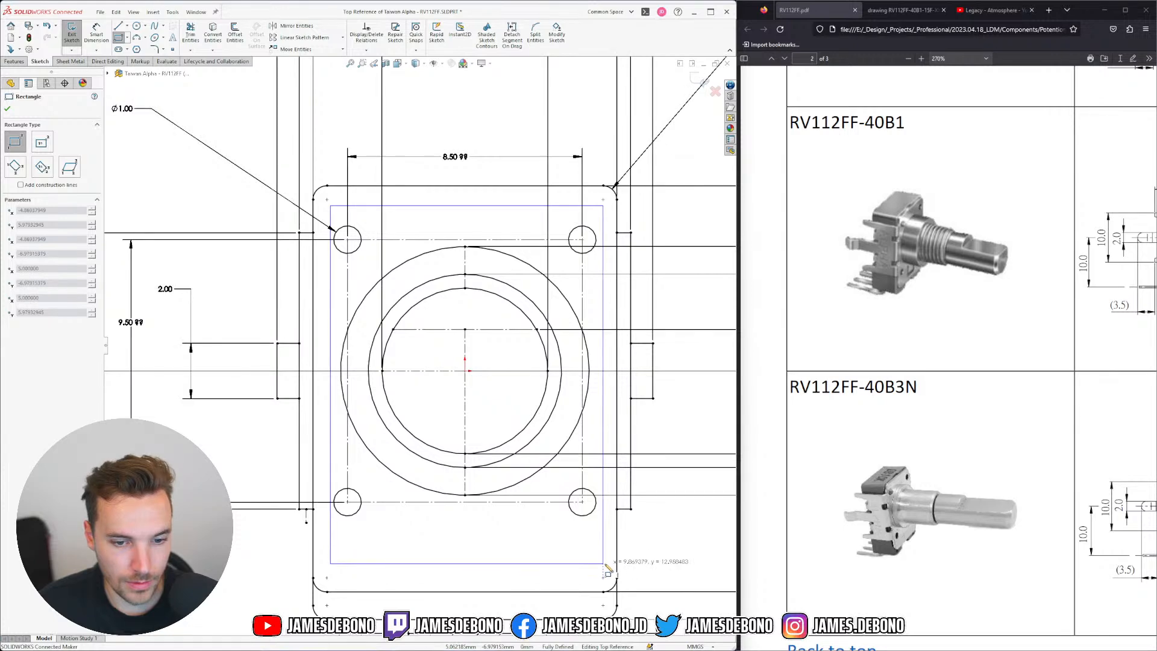
click(603, 563)
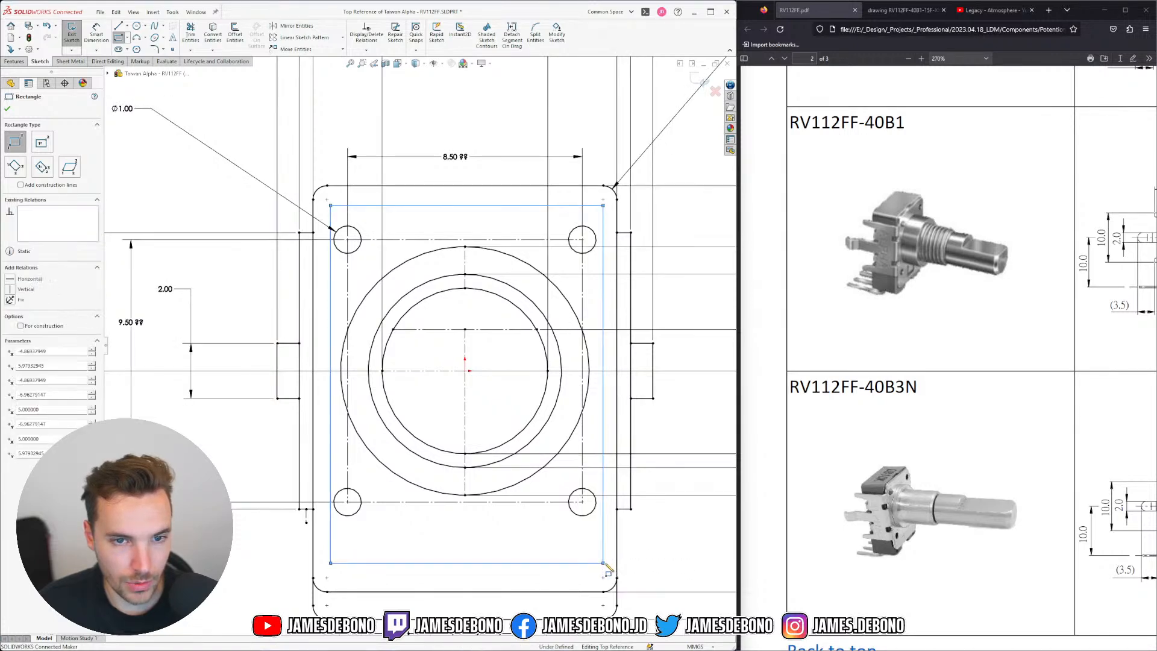
key(Escape)
Detach the lower-right inner corner arc from the outer side line and delete the new rectangle's lower edge
scroll(603, 574, down, 3)
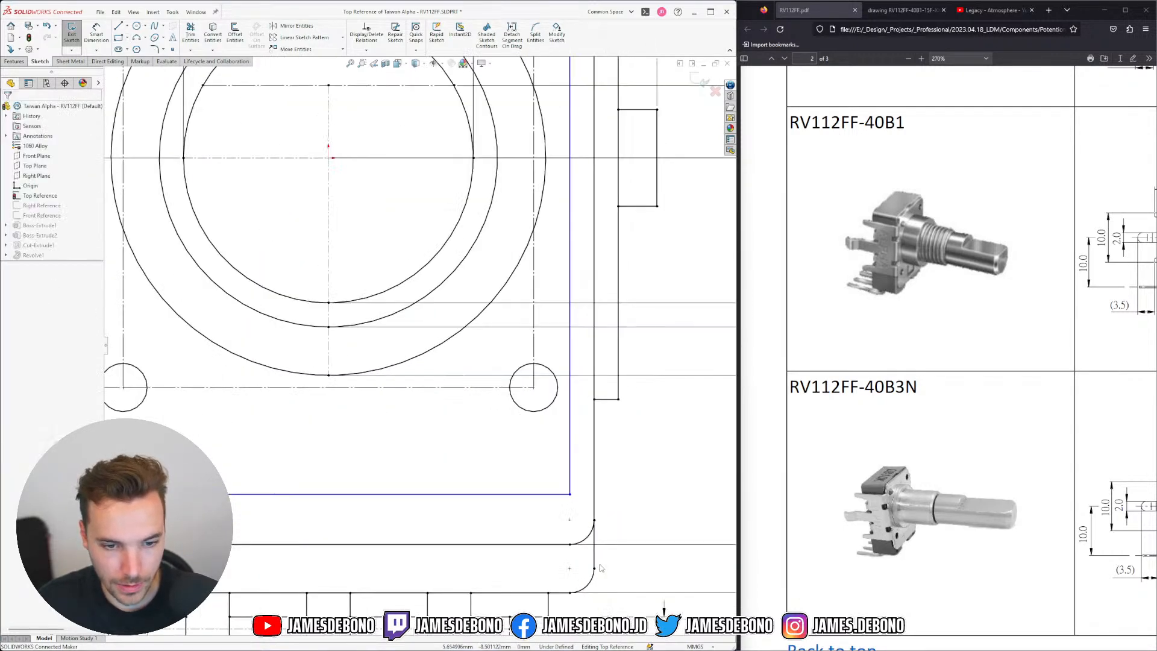
click(594, 525)
click(591, 534)
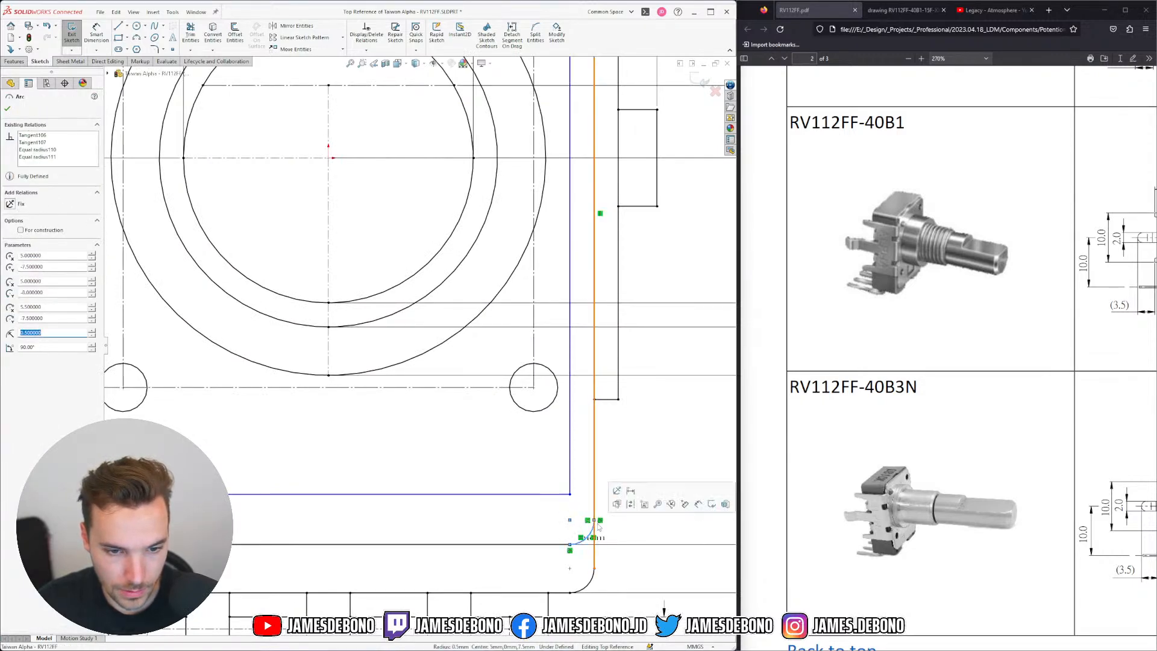
key(Escape)
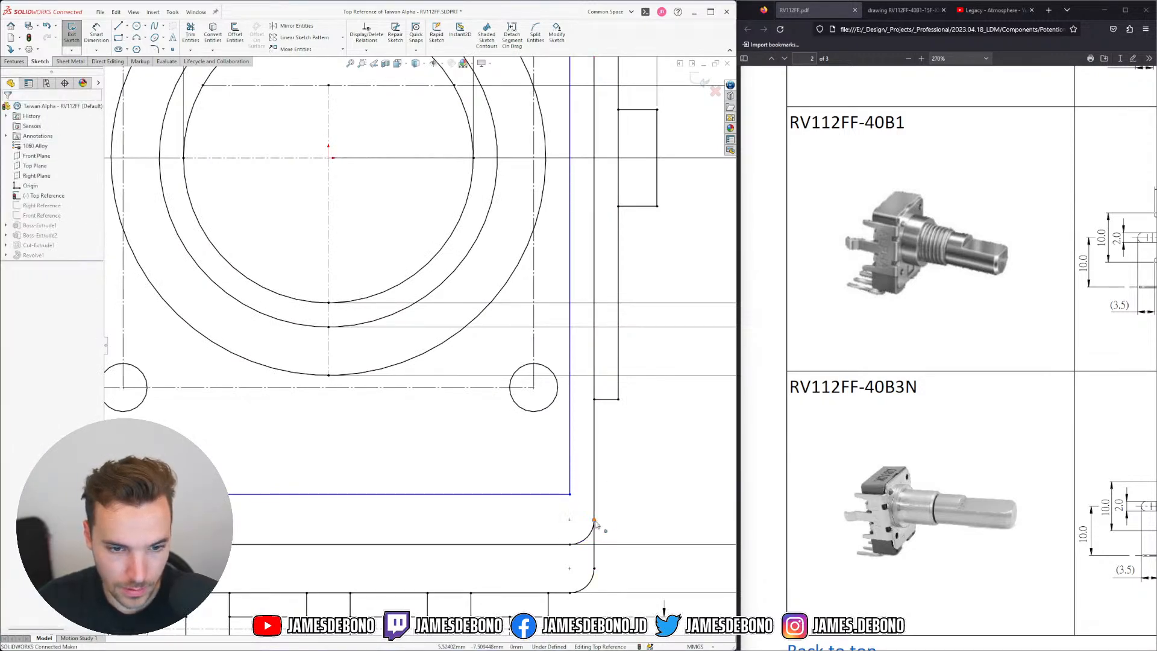
click(595, 522)
click(591, 532)
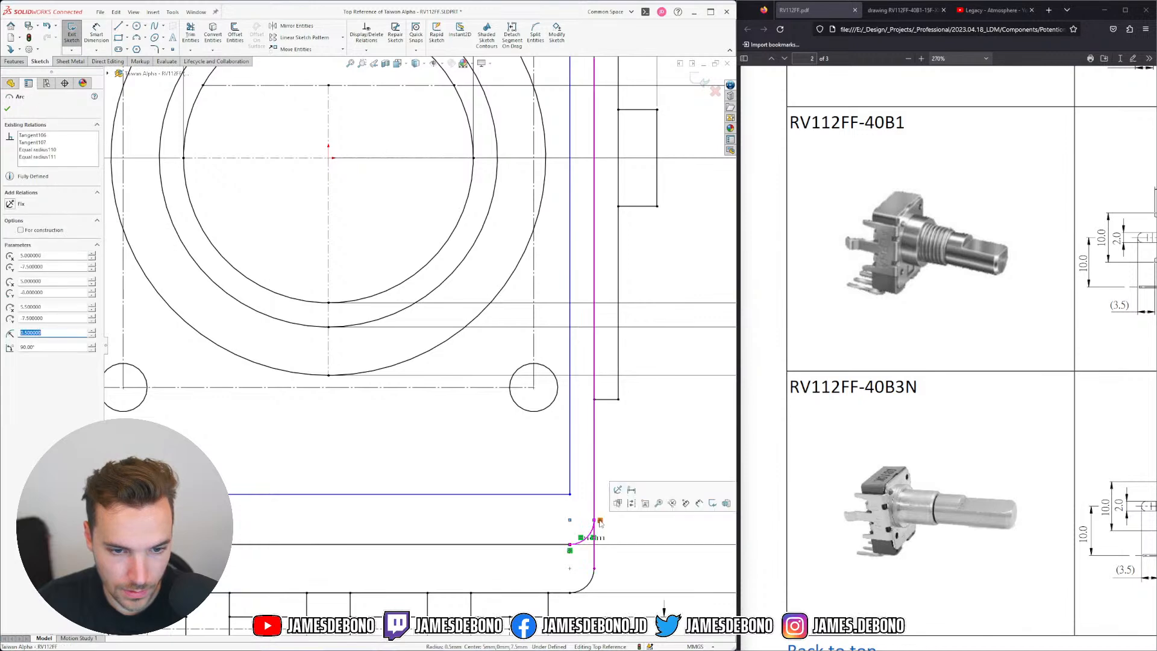
click(598, 520)
key(Delete)
drag(594, 520, 563, 513)
click(305, 494)
key(Delete)
Detach the lower-left inner corner arc from the outer side line and join it to the rectangle's left edge
scroll(304, 501, down, 2)
scroll(303, 502, up, 5)
scroll(203, 347, down, 5)
click(236, 356)
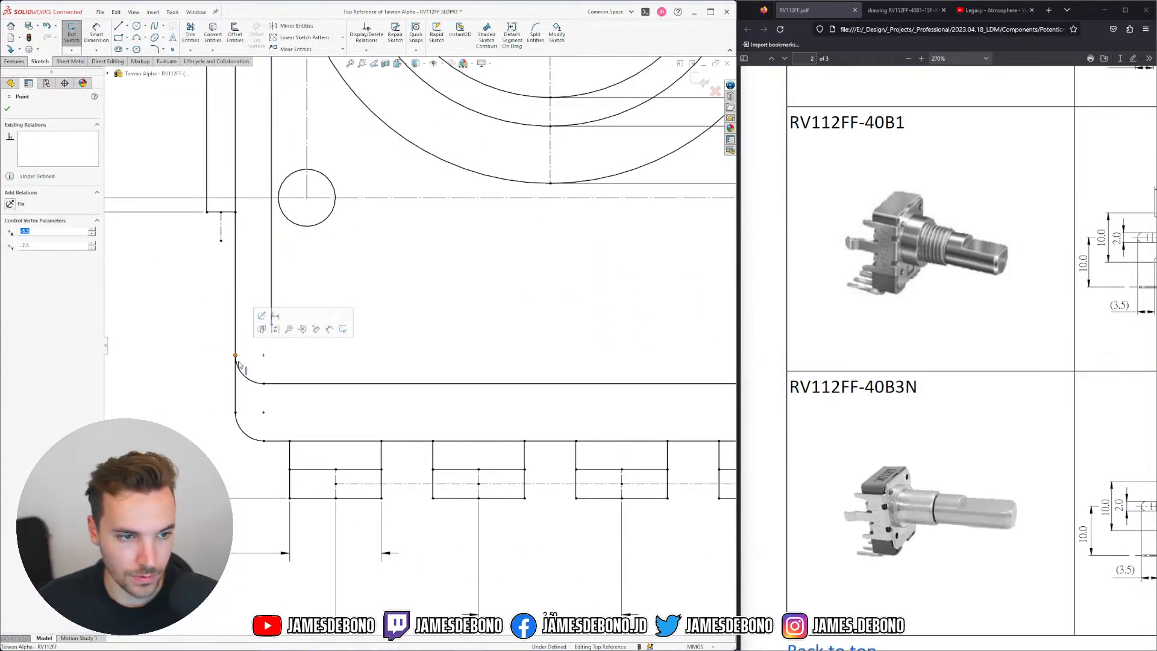
click(236, 362)
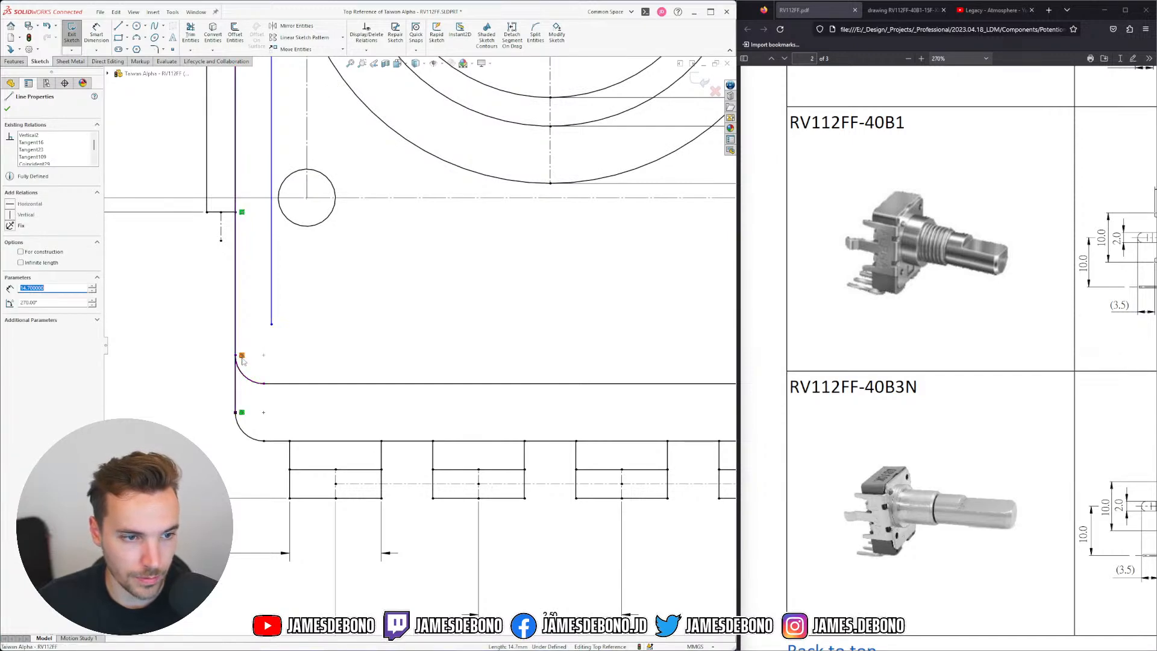
key(Escape)
drag(237, 359, 260, 345)
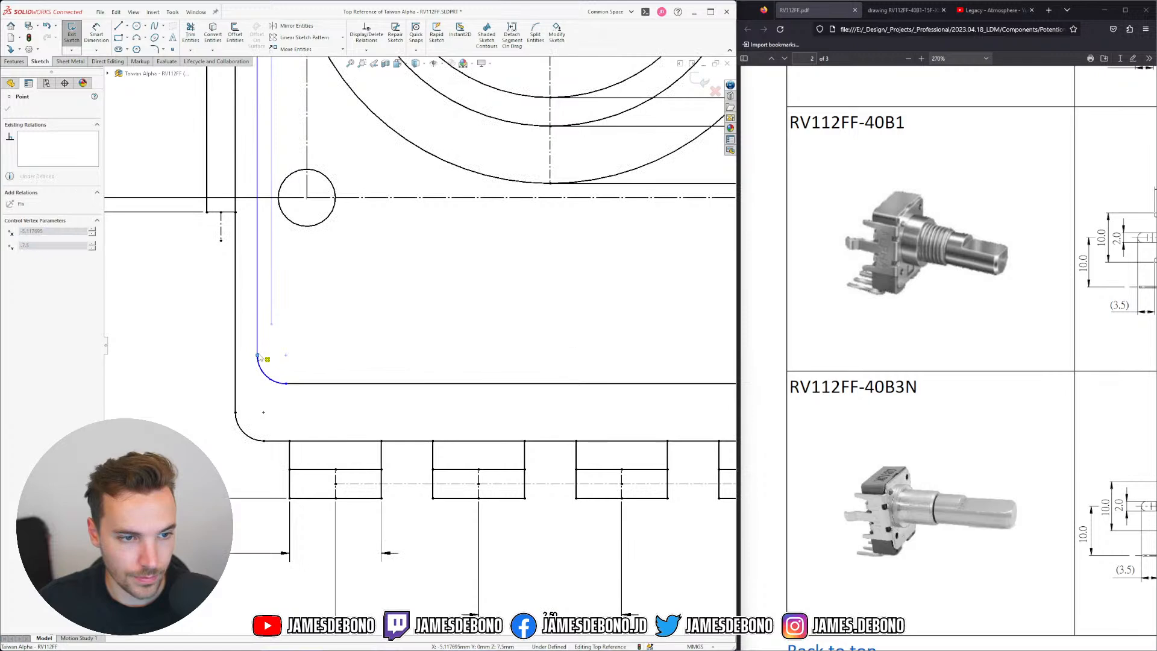
key(Escape)
Merge the rectangle's right edge with the free end of the lower-right arc and make the two tangent
scroll(603, 334, up, 5)
scroll(680, 350, down, 5)
scroll(680, 350, down, 1)
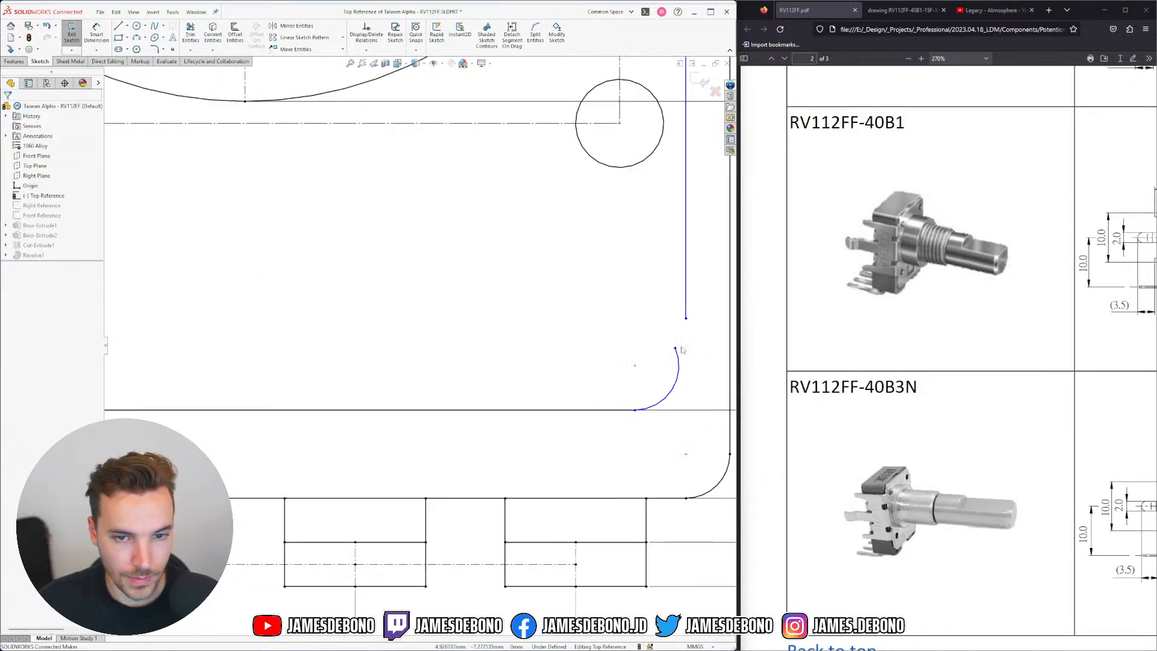
click(686, 318)
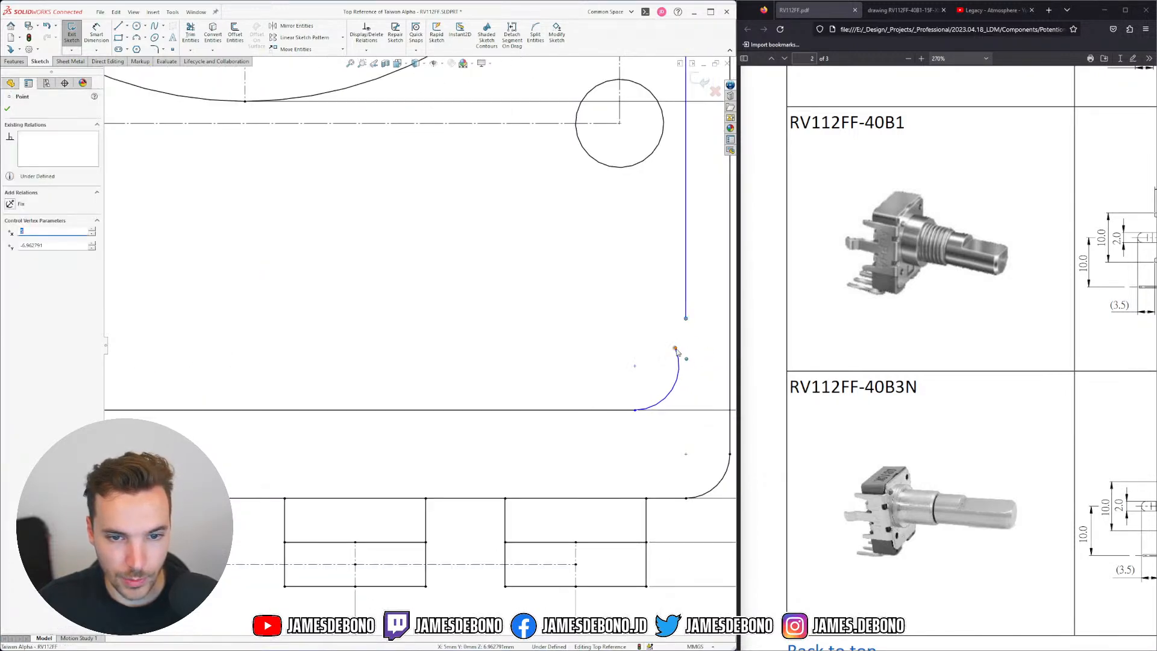
ctrl+click(674, 348)
click(728, 307)
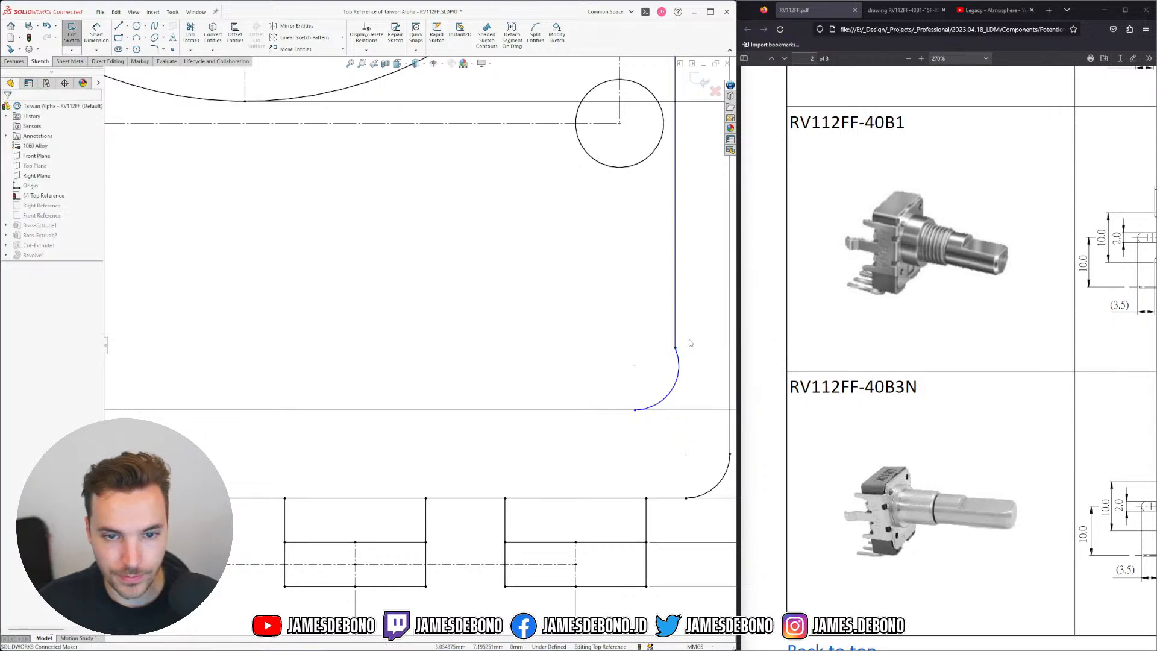
click(678, 358)
ctrl+click(675, 334)
click(729, 305)
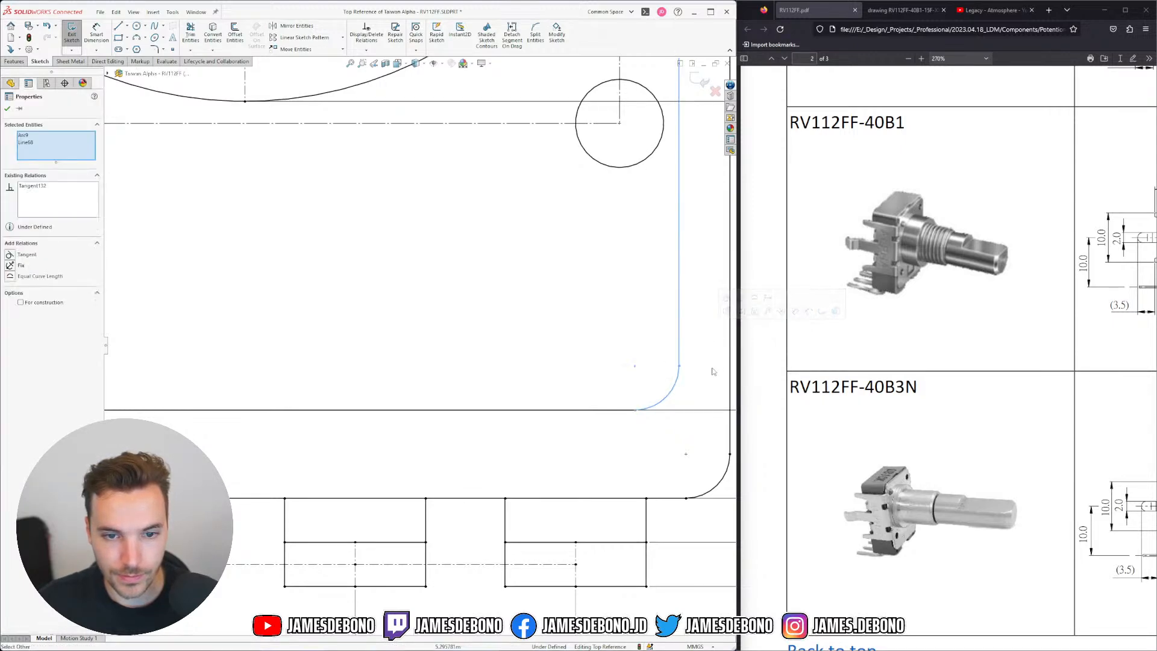
key(Escape)
Draw a three-point arc of about 0.39 mm radius across the rectangle's upper-left corner
scroll(618, 359, up, 3)
scroll(398, 325, up, 3)
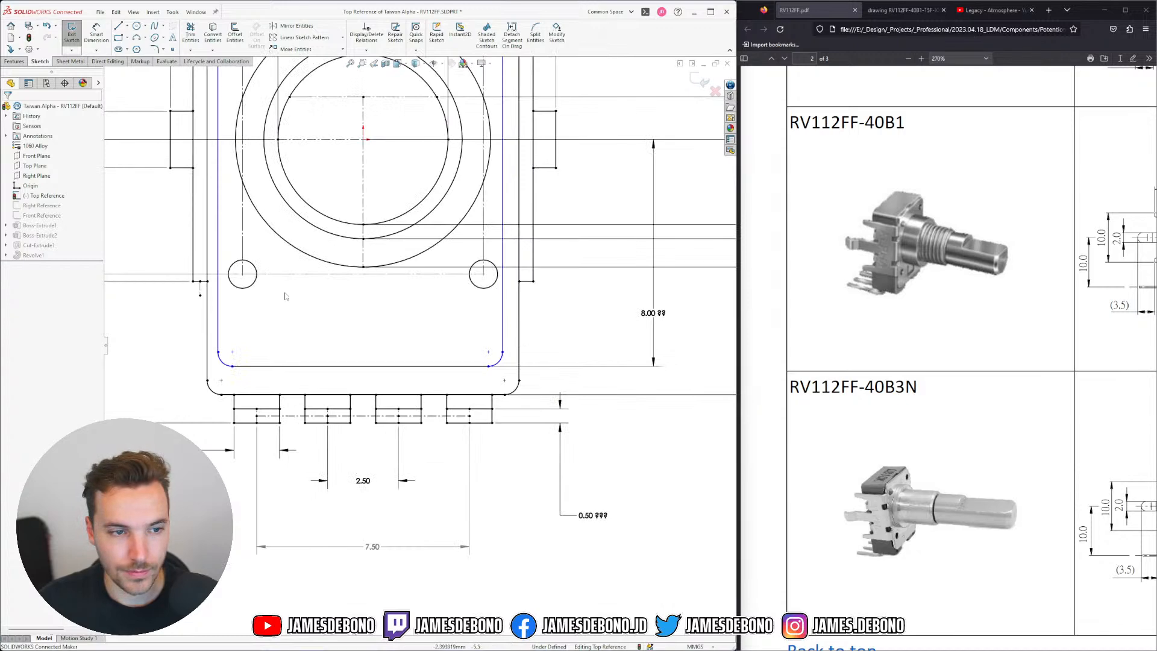
scroll(324, 197, down, 2)
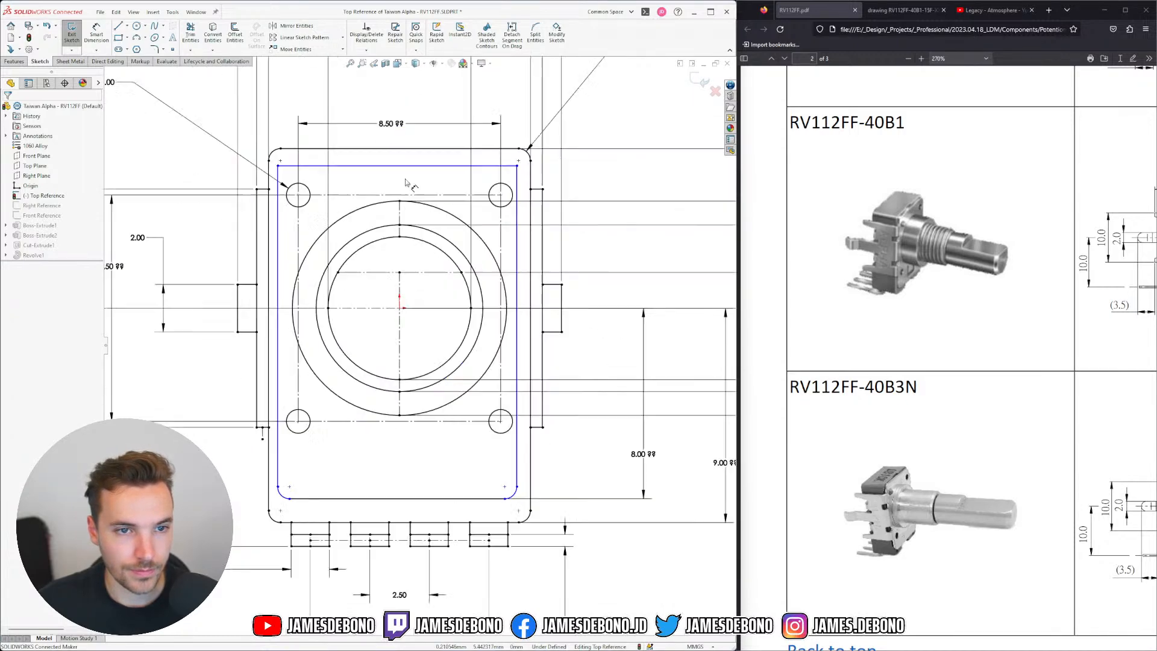
key(a)
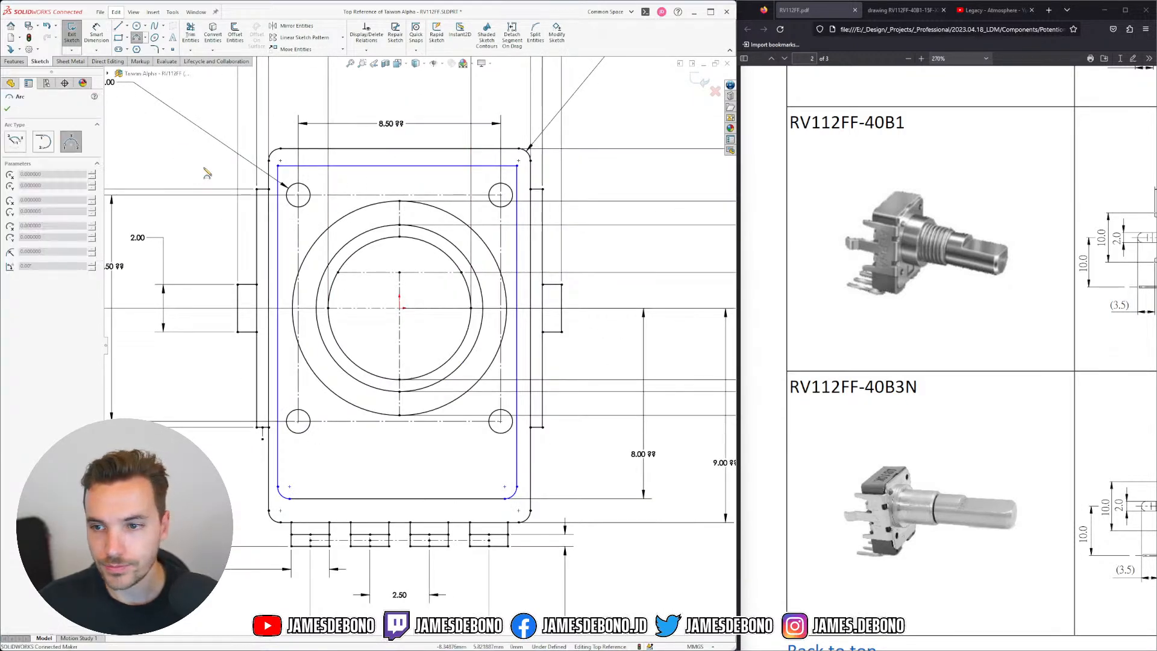
scroll(267, 167, down, 3)
scroll(343, 200, down, 2)
click(361, 196)
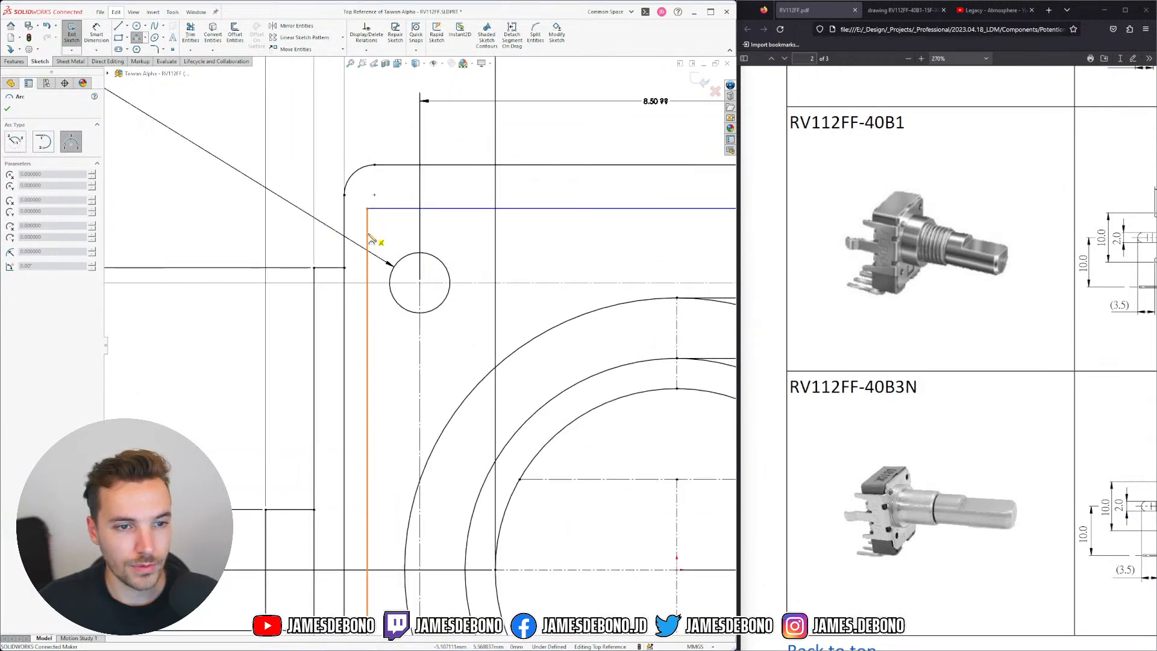
click(390, 209)
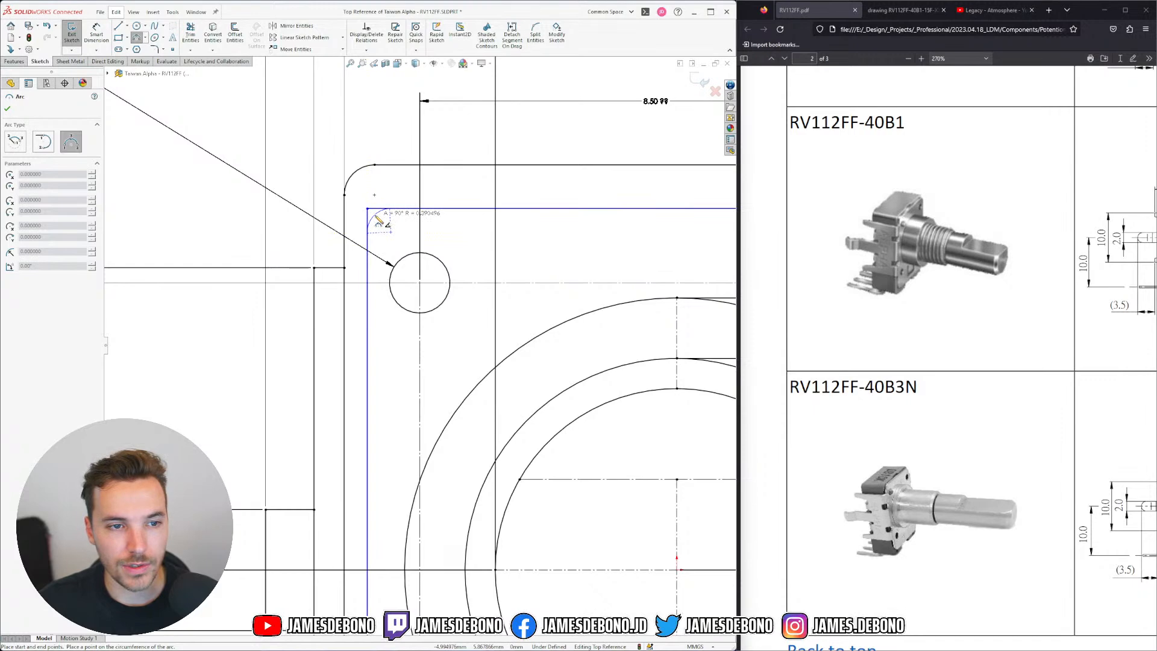
click(374, 215)
Draw a three-point arc of about 0.62 mm radius across the rectangle's upper-right corner
scroll(416, 253, up, 4)
scroll(427, 326, down, 5)
scroll(471, 326, down, 3)
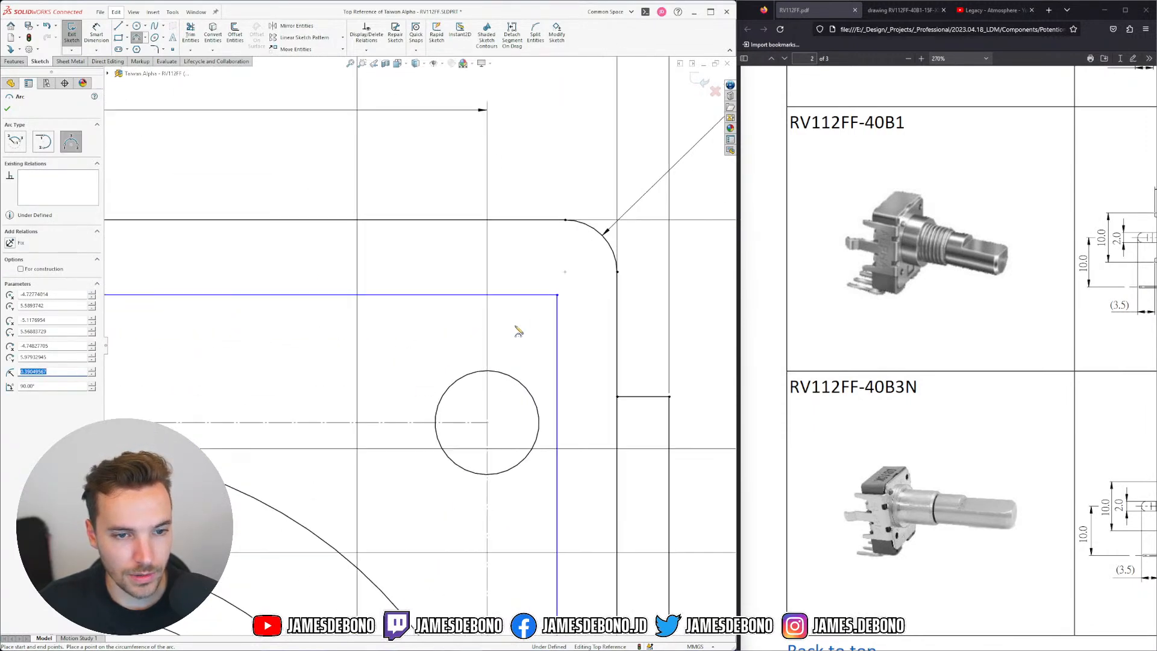
click(509, 295)
click(558, 345)
click(547, 327)
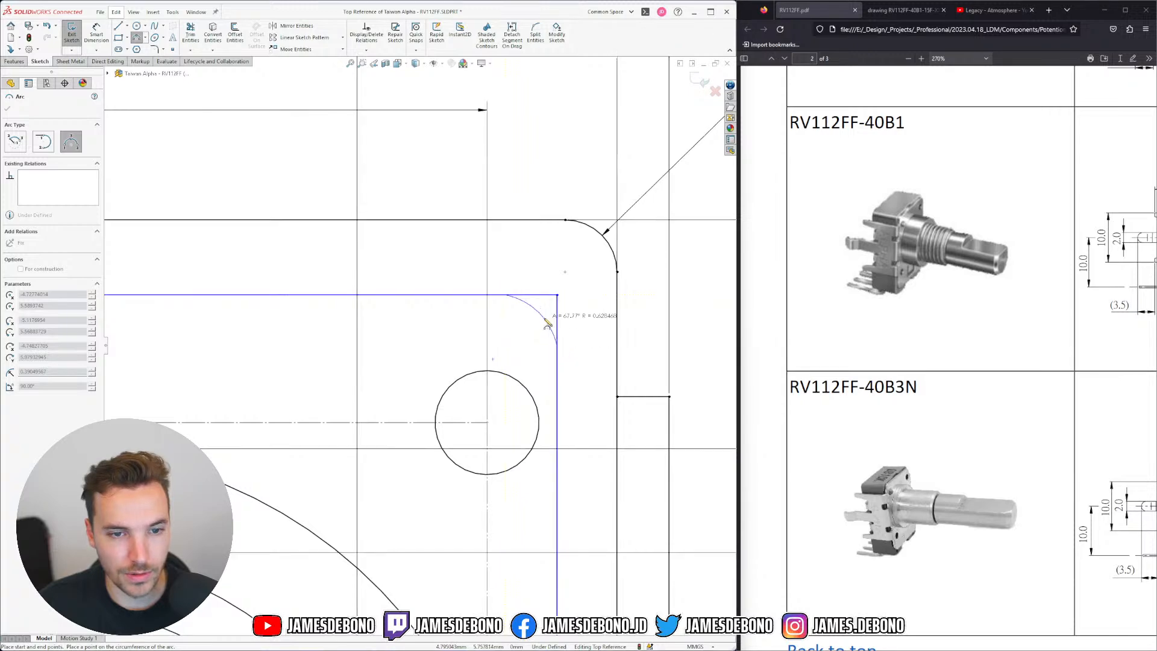
key(Escape)
Make the upper-left corner arc tangent to the rectangle's top and left edges
scroll(579, 325, up, 6)
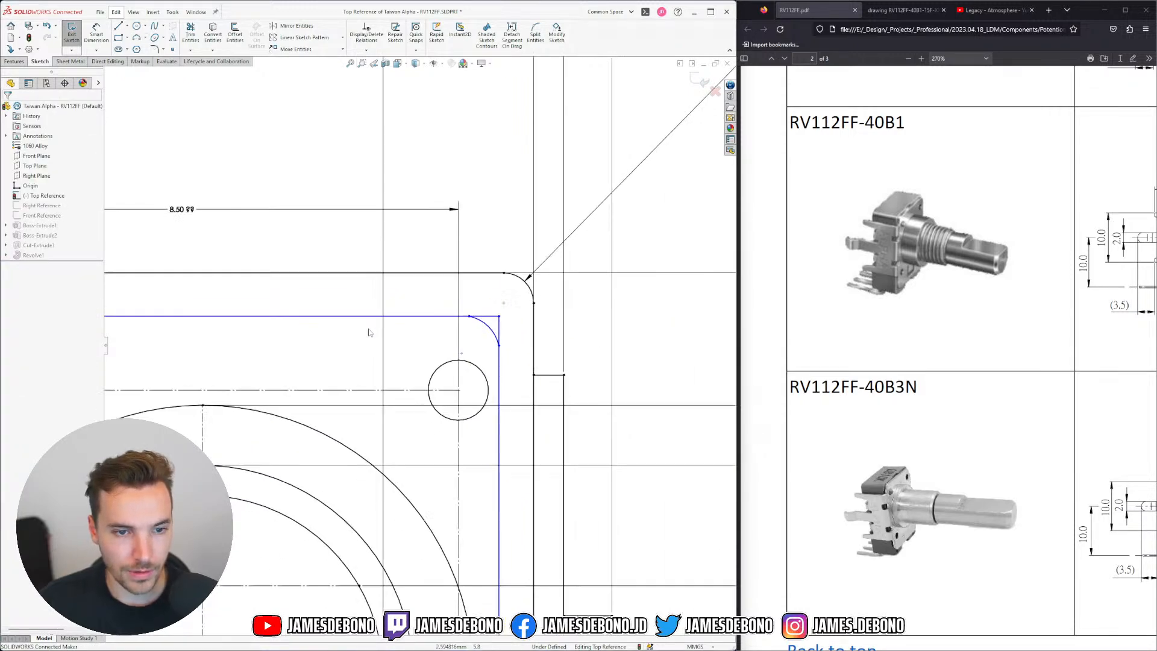
scroll(348, 350, down, 3)
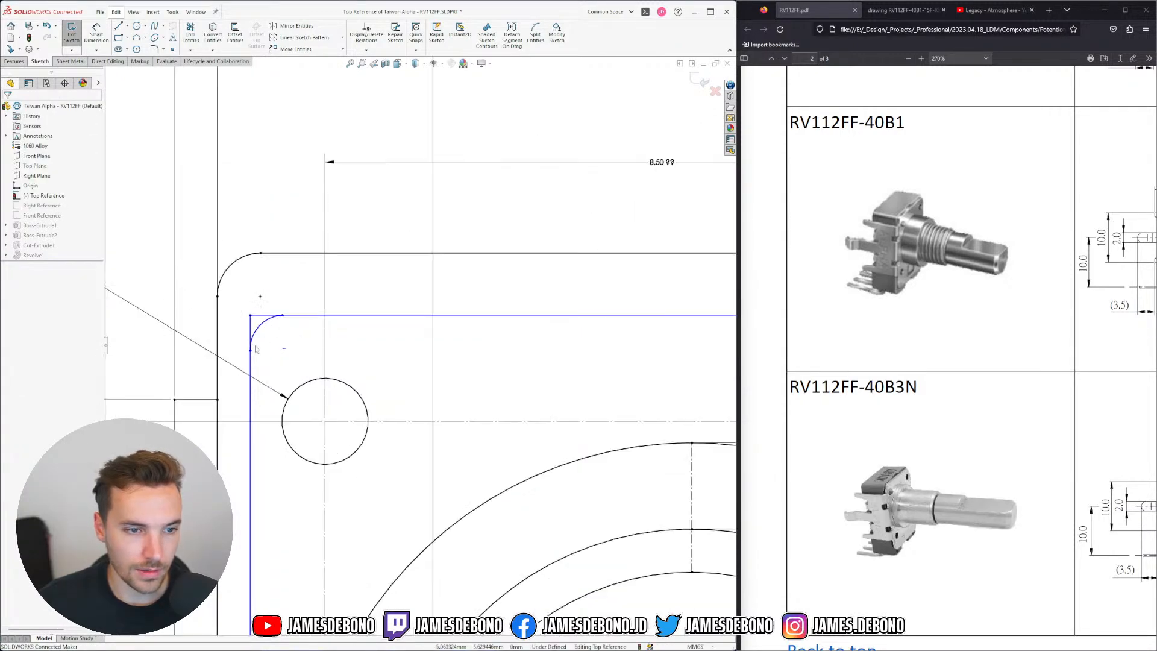
scroll(325, 328, down, 2)
drag(320, 310, 266, 361)
click(348, 270)
click(292, 307)
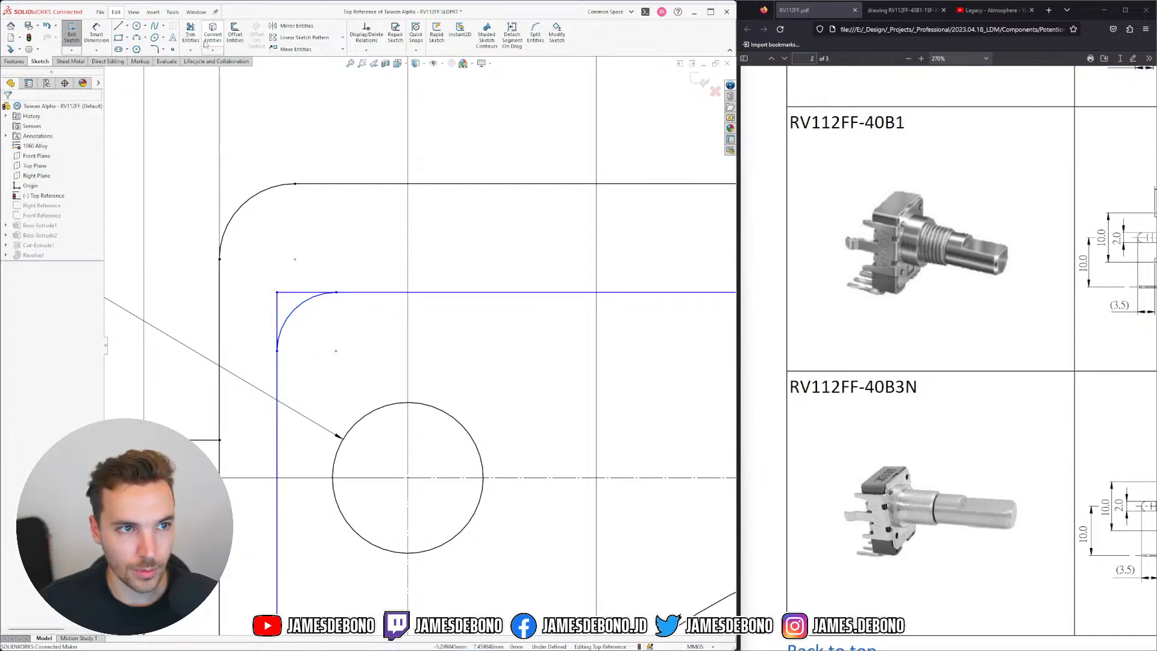
Trim the two line ends extending past the upper-left corner arc
click(187, 34)
click(303, 292)
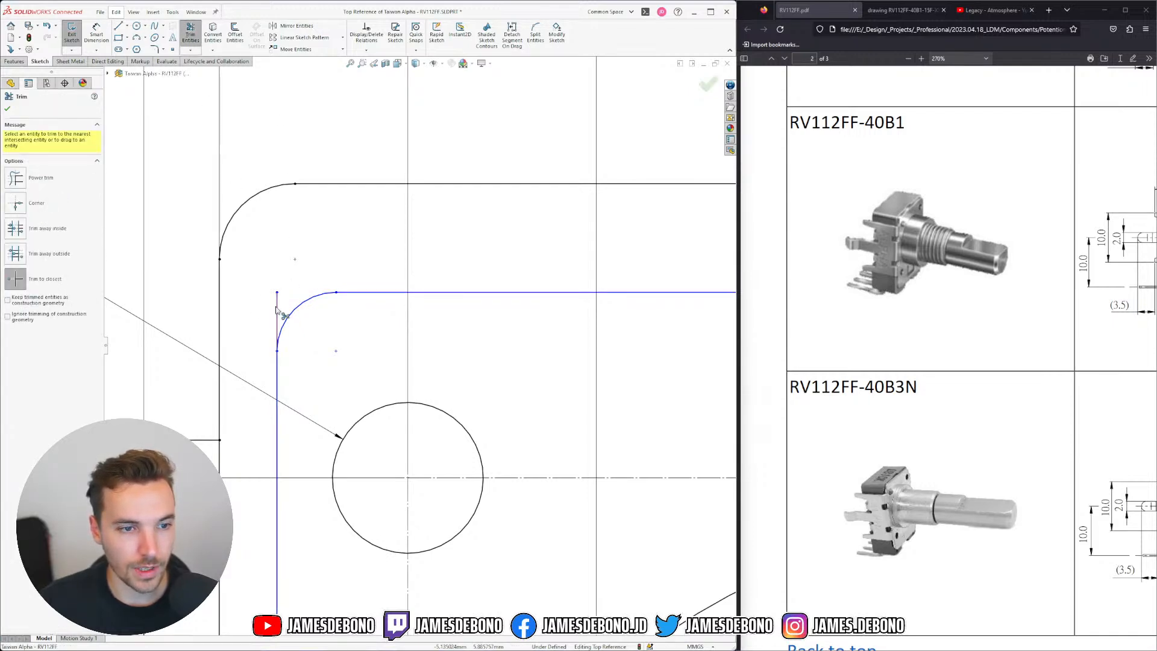
click(278, 309)
key(Escape)
Make the upper-right corner arc tangent to the rectangle's top and right edges and trim the overhanging line ends
scroll(384, 354, down, 5)
scroll(590, 376, up, 10)
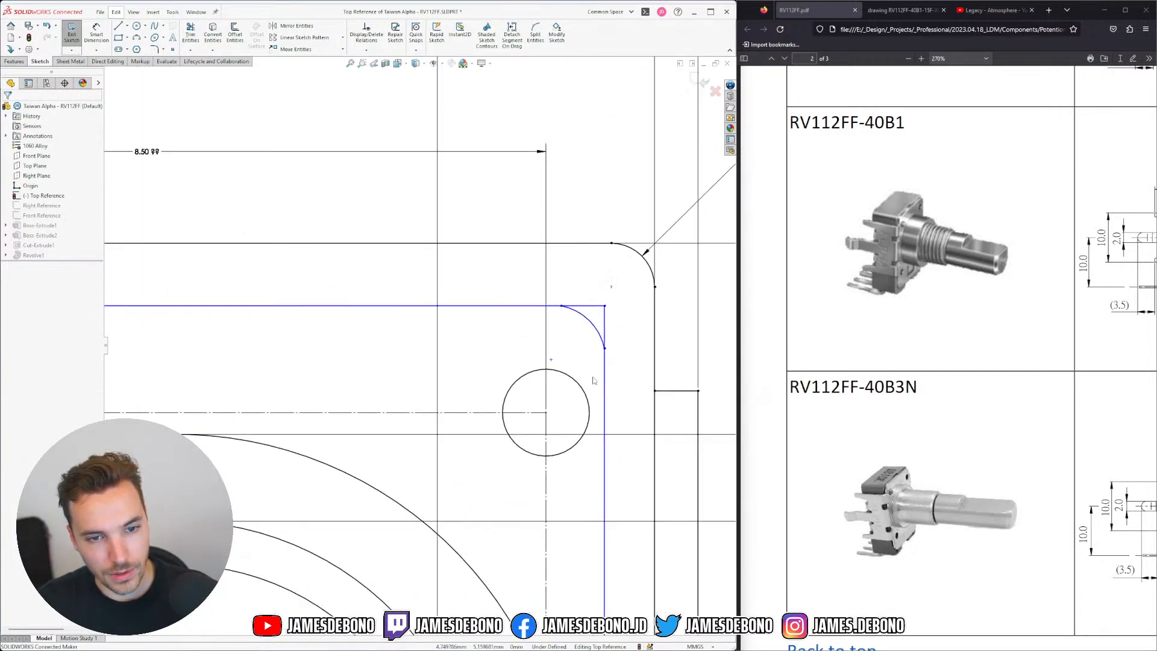
click(475, 268)
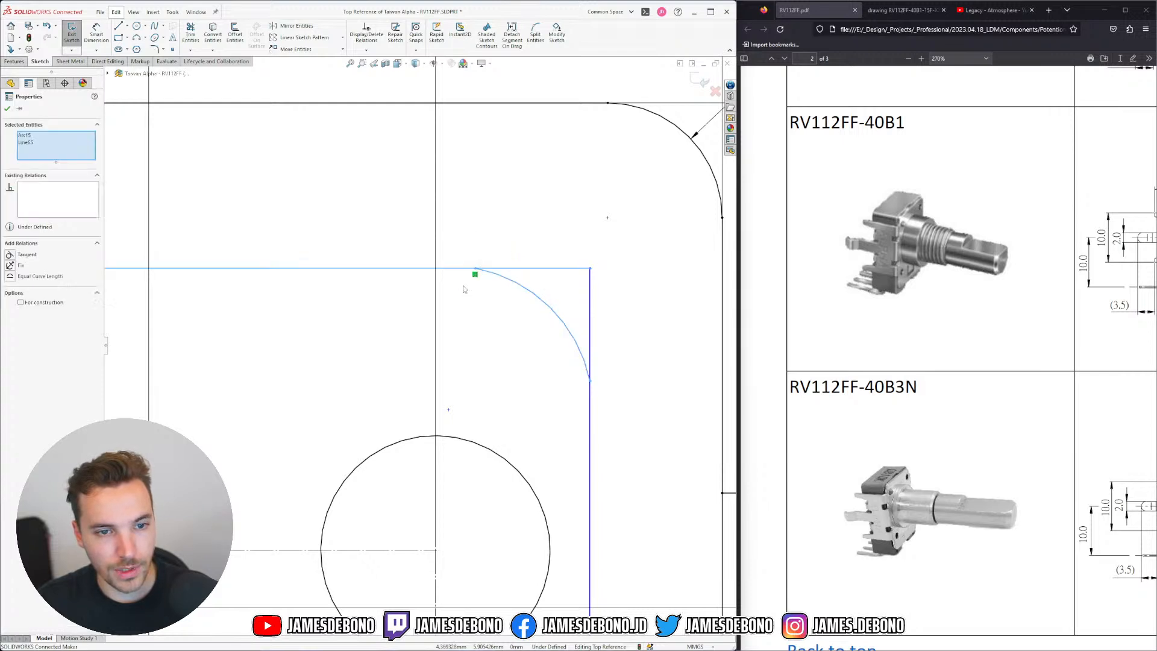
drag(476, 268, 448, 268)
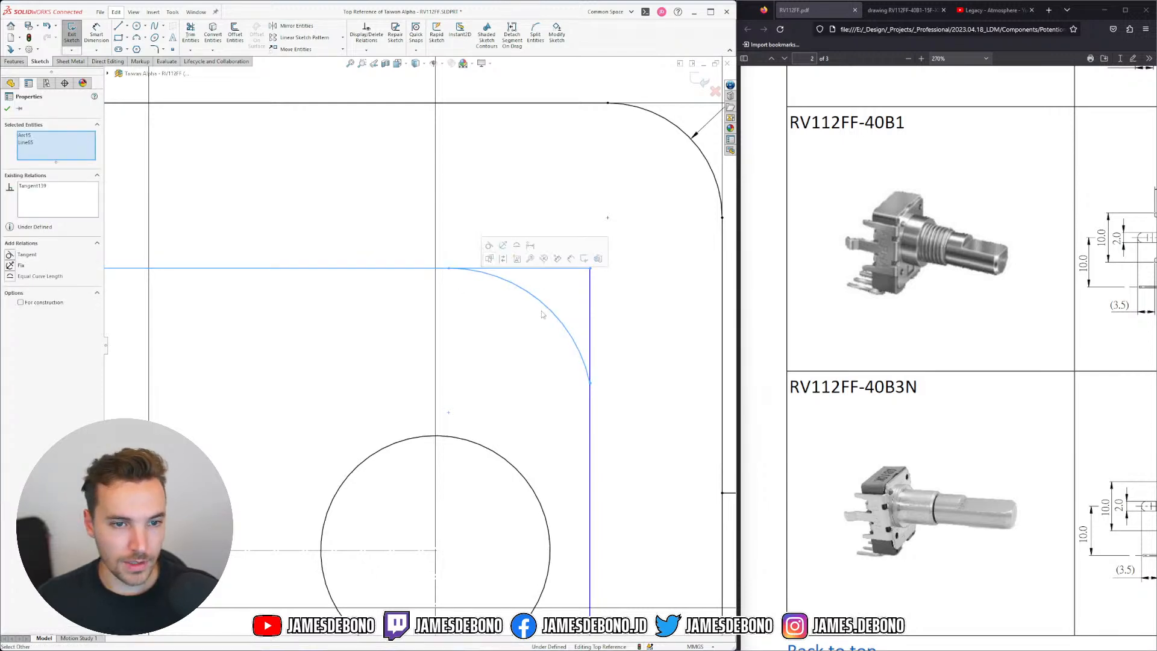
ctrl+click(587, 399)
click(608, 359)
click(623, 442)
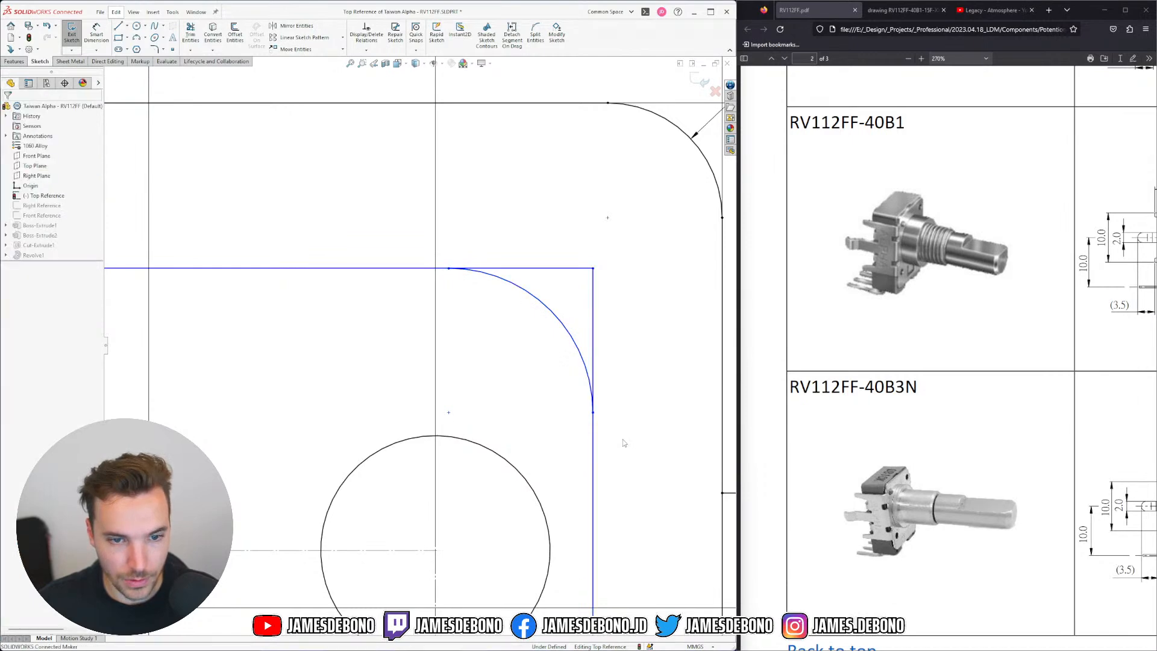
click(191, 33)
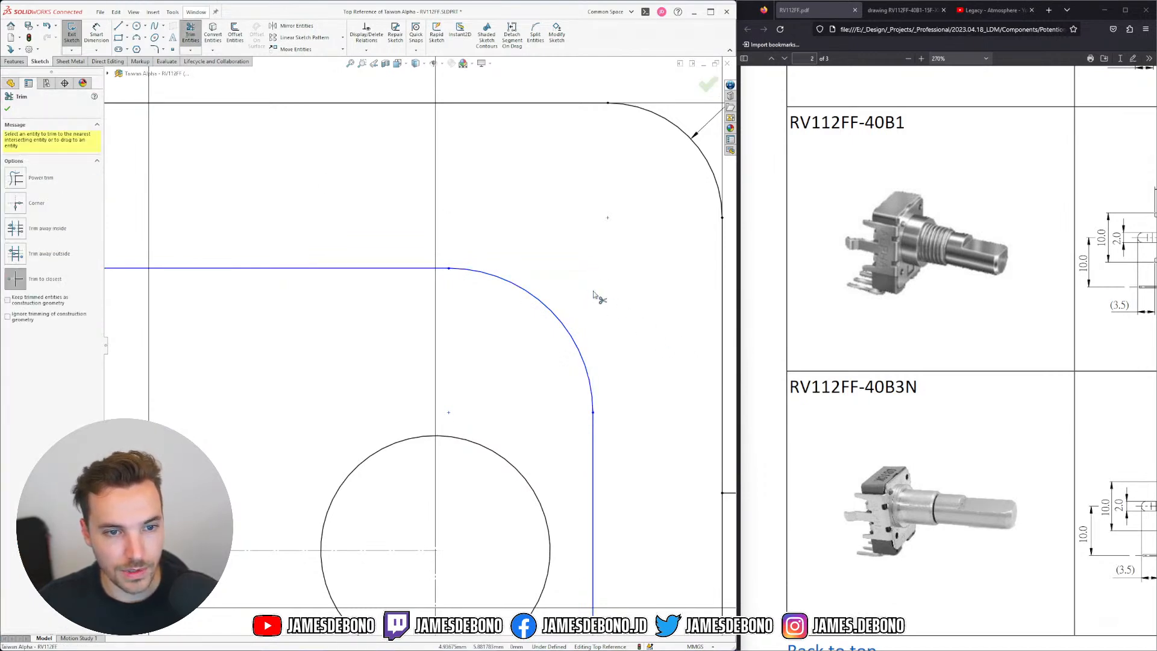
key(Escape)
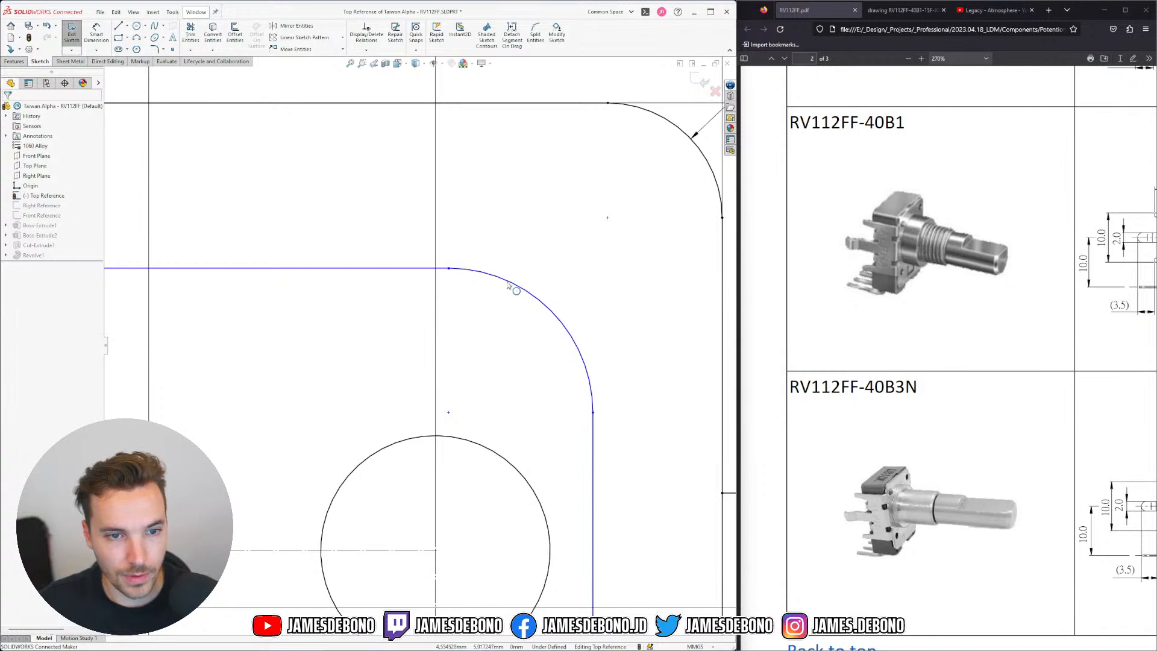
Make the rectangle's upper-right corner arc concentric with the body outline's corner arc
click(505, 289)
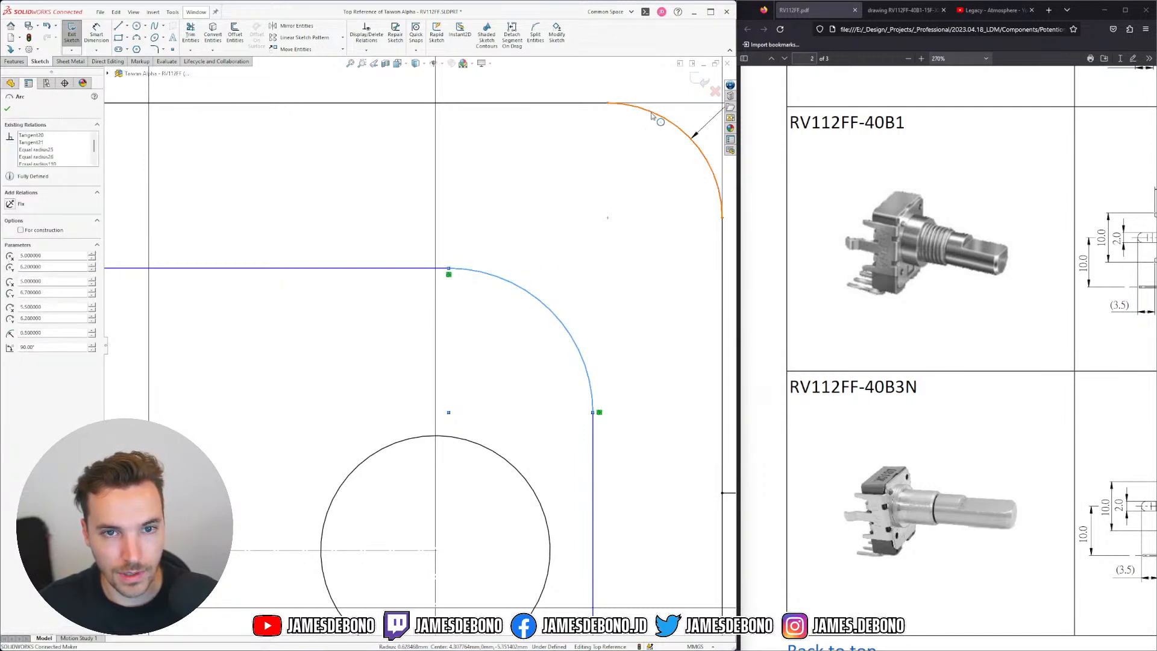
ctrl+click(687, 134)
click(703, 78)
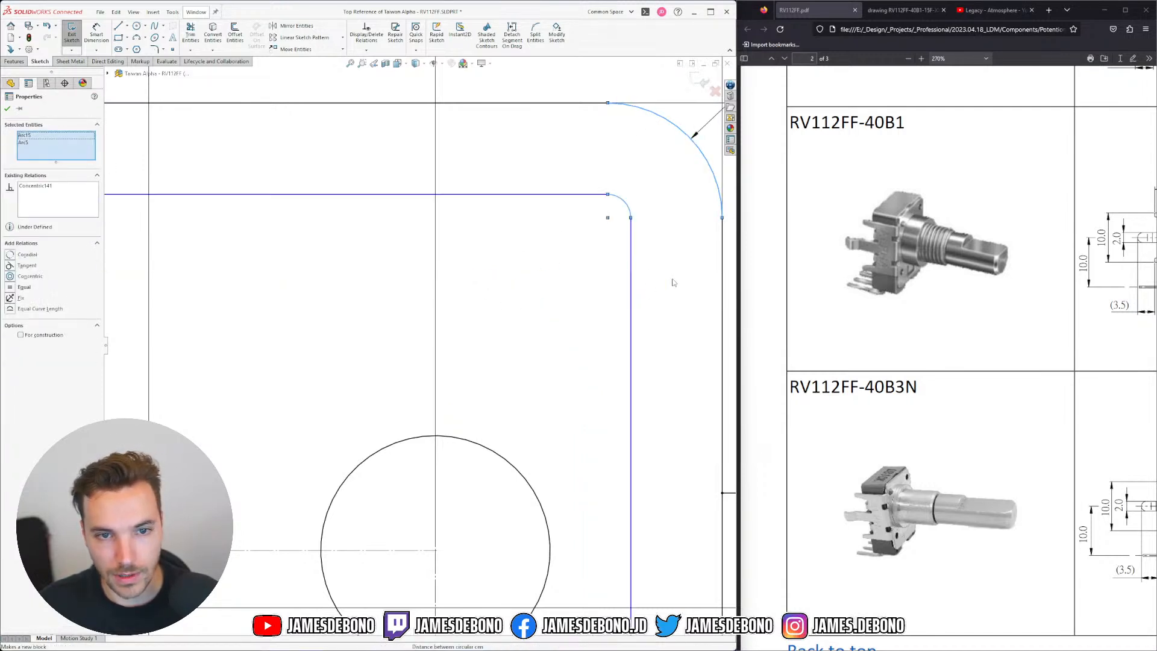
key(Escape)
Make the inner rectangle's upper-left corner arc concentric with the body outline's upper-left corner arc
scroll(318, 239, up, 12)
scroll(225, 344, down, 7)
scroll(223, 343, down, 4)
click(303, 276)
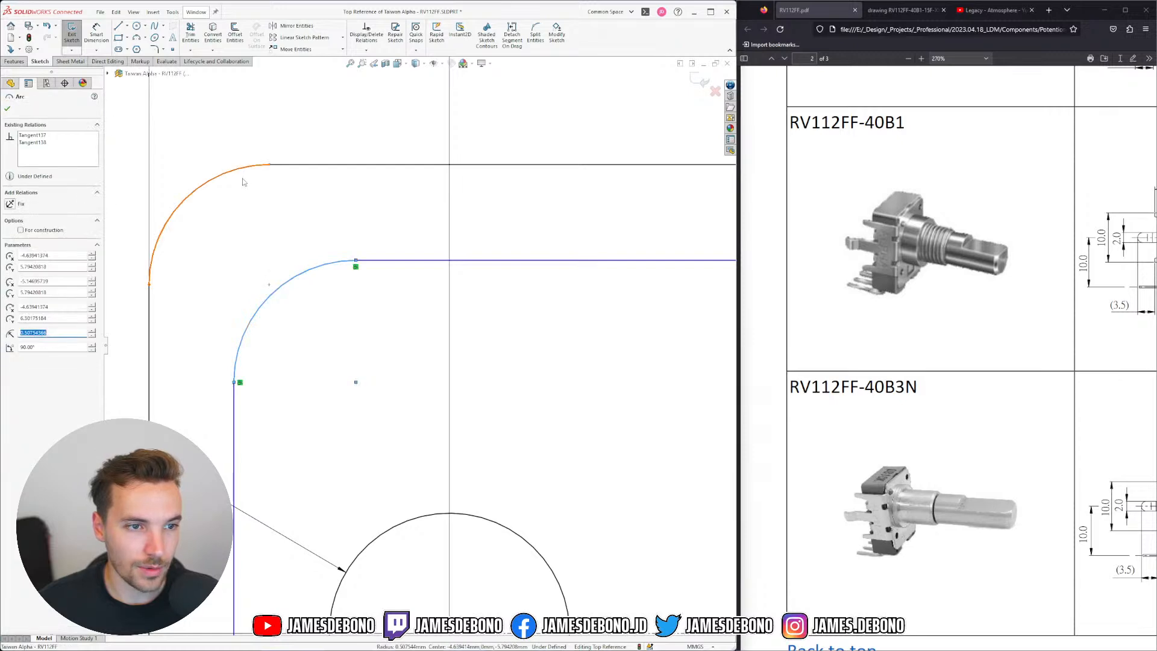
ctrl+click(252, 170)
click(296, 129)
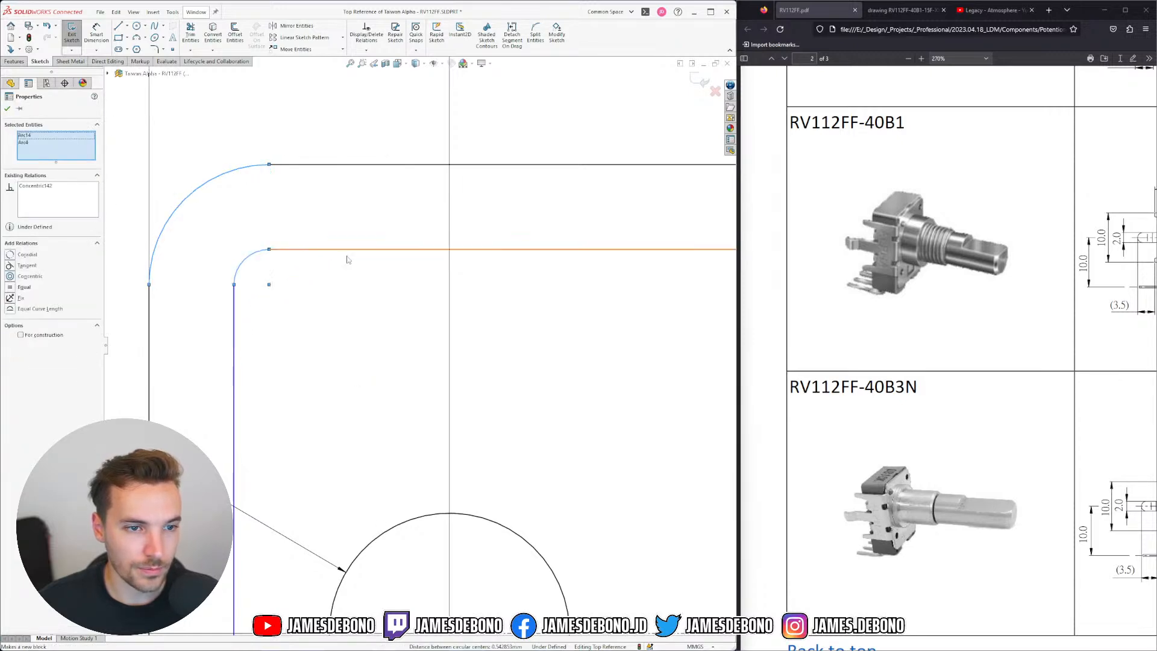
click(354, 301)
scroll(356, 299, up, 4)
scroll(356, 300, up, 5)
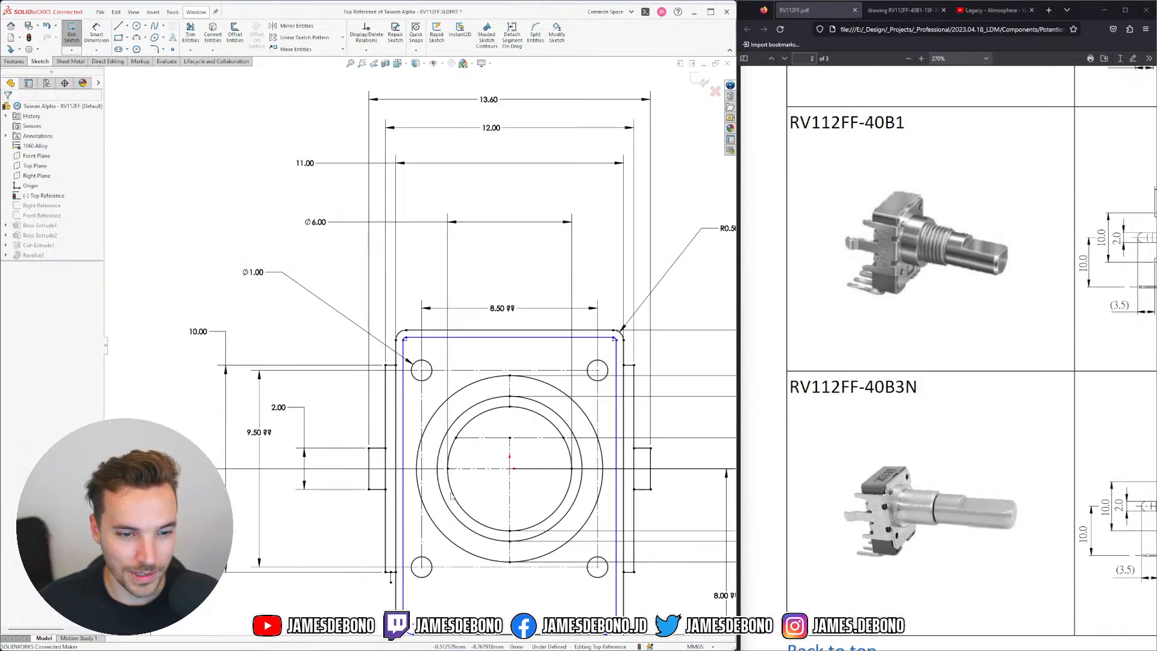
Check the existing relations of the inner rectangle's lower-right corner arc and save the part
scroll(427, 485, down, 4)
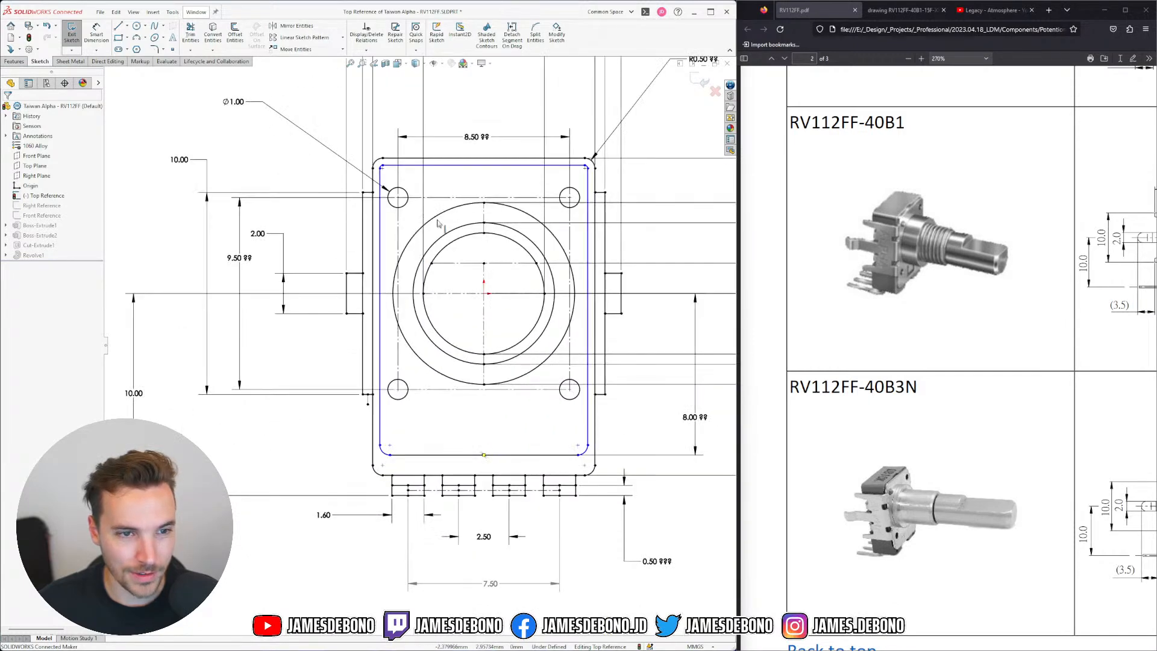
scroll(530, 182, down, 1)
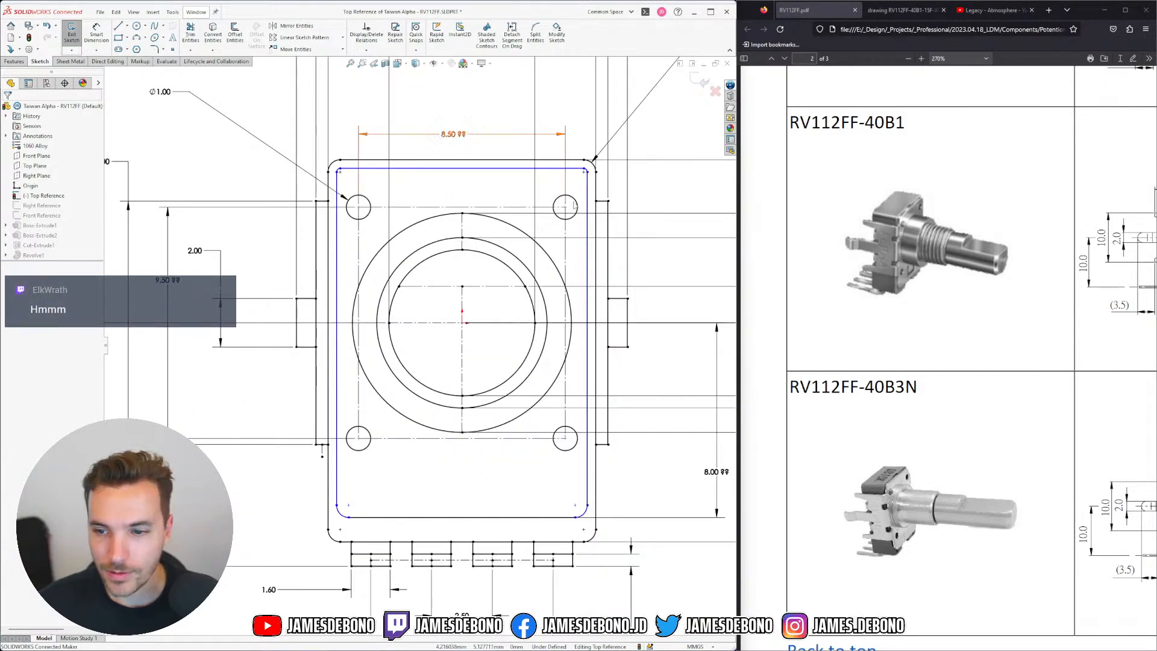
scroll(441, 527, down, 2)
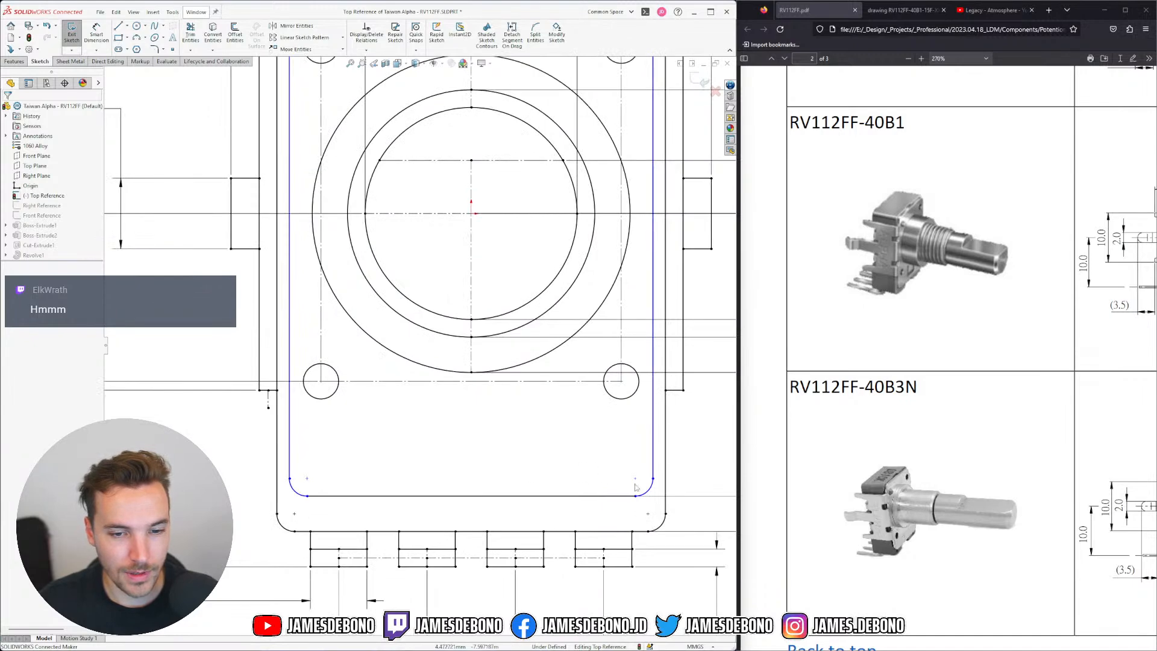
click(650, 489)
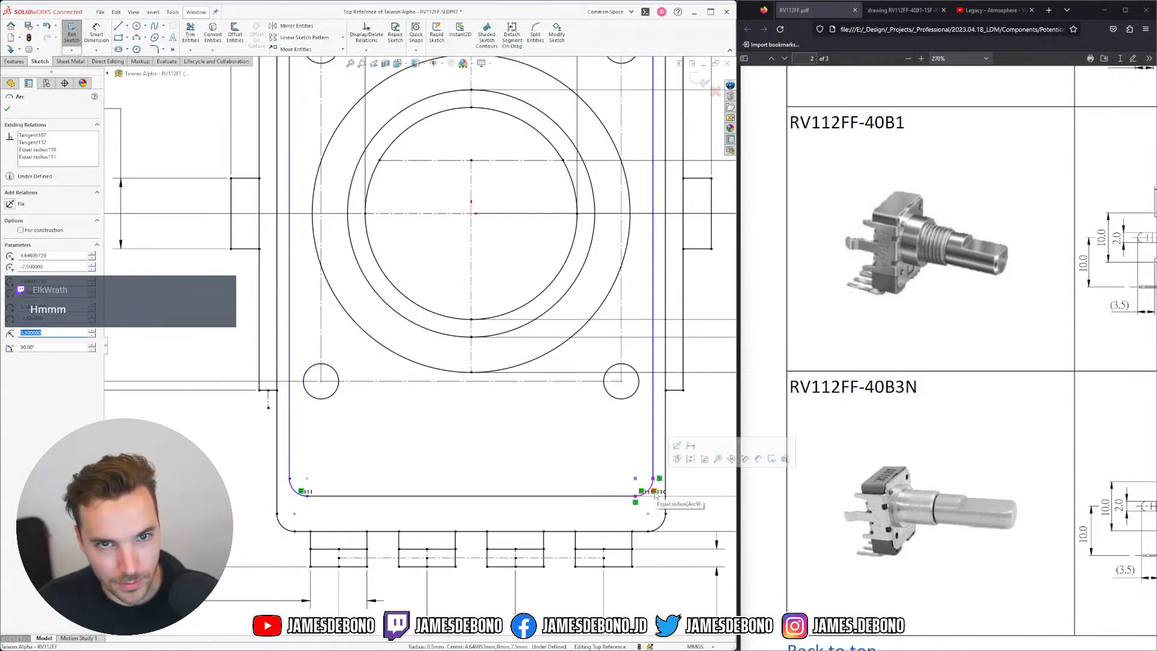
key(Escape)
scroll(579, 301, up, 3)
key(ctrl+s)
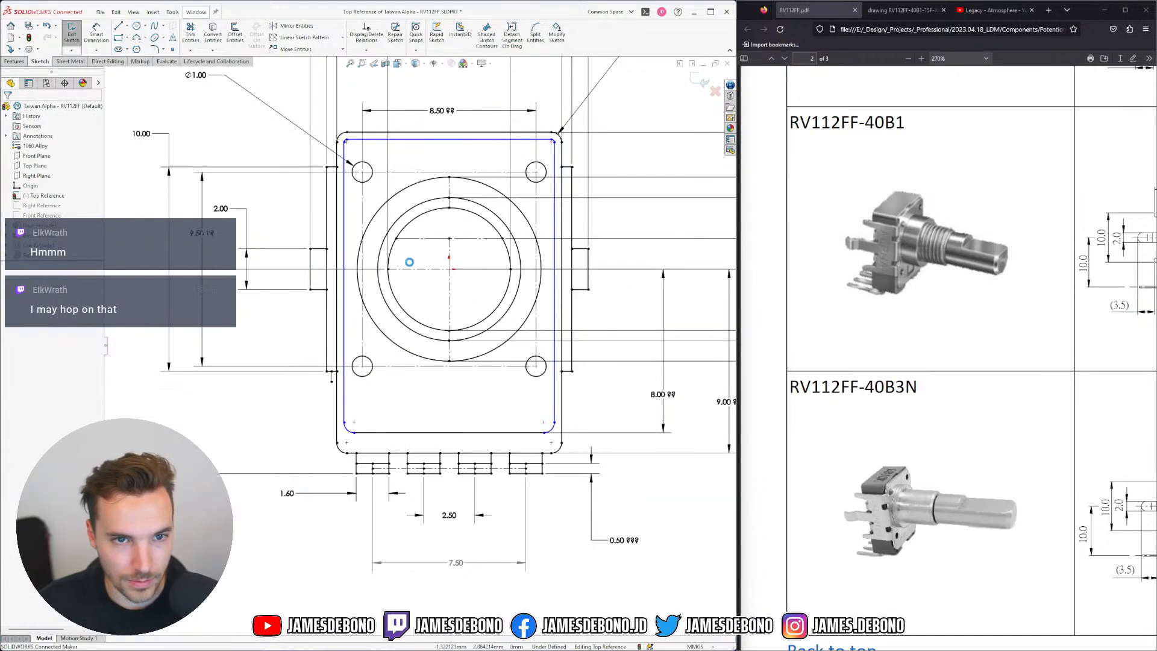
Make the inner rectangle's upper-right and lower-right corner arcs equal in radius
scroll(409, 259, down, 3)
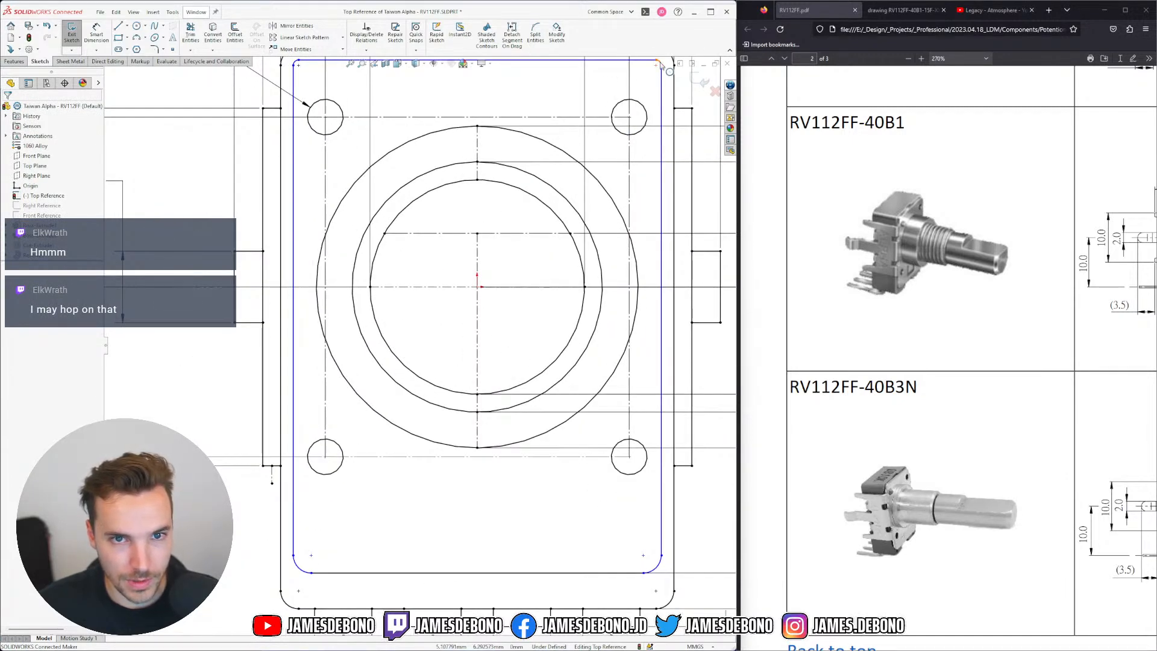
click(661, 65)
ctrl+click(661, 564)
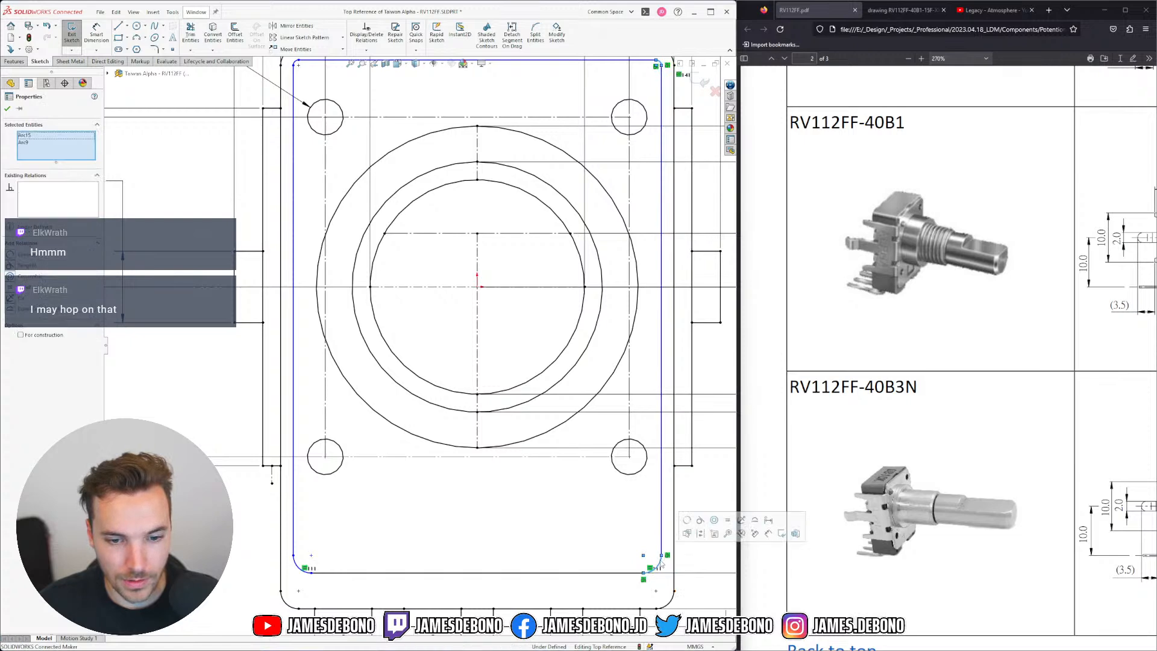
click(730, 532)
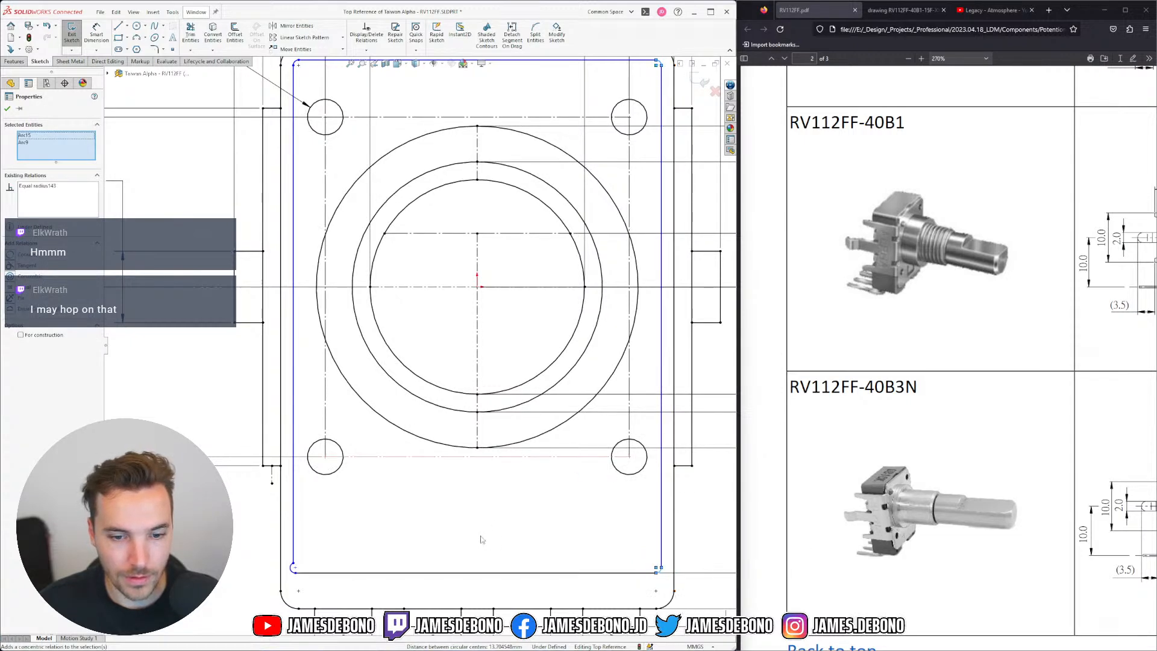
click(435, 526)
Make the inner rectangle's lower-left corner arc tangent to its left edge
click(290, 568)
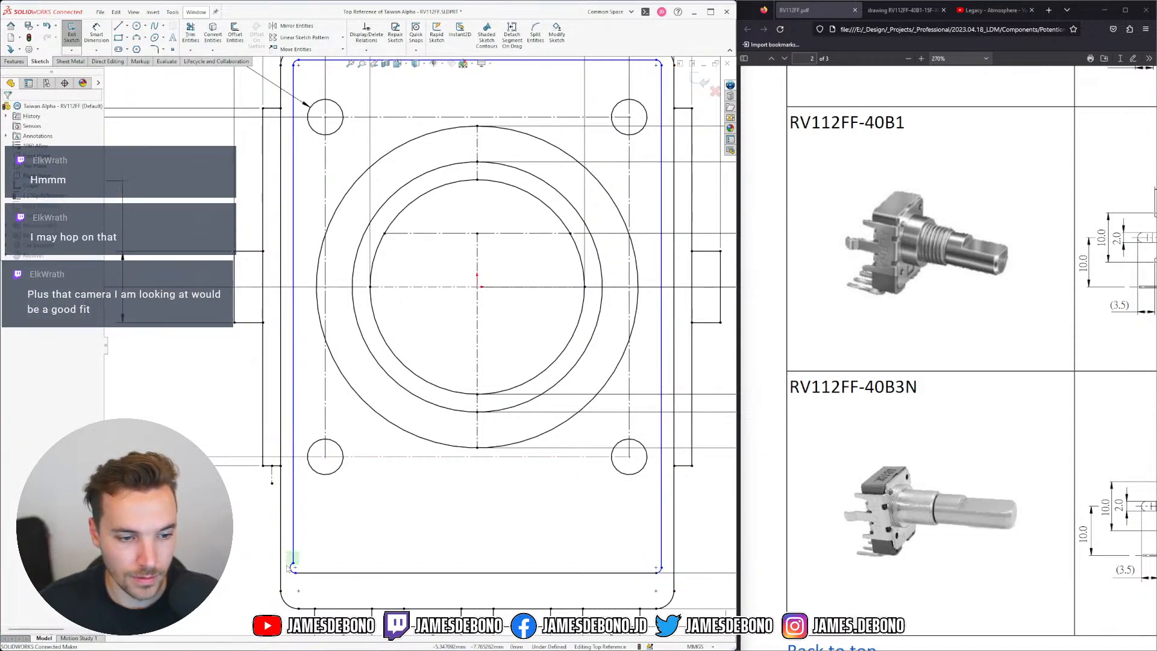
ctrl+click(293, 545)
click(330, 508)
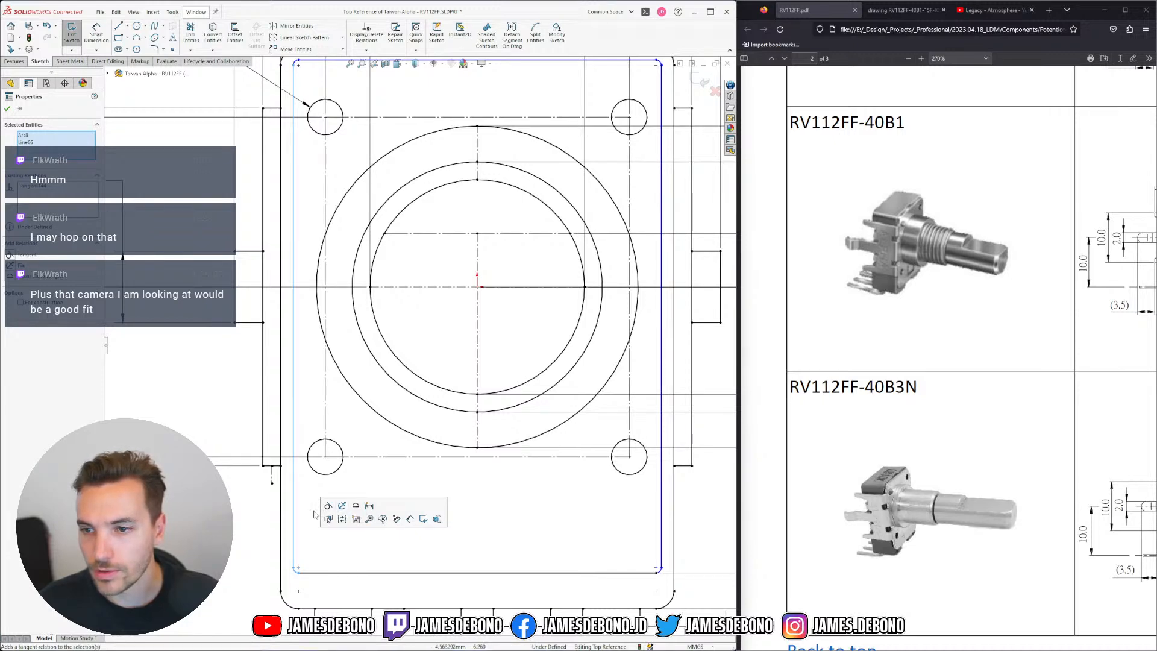
key(Escape)
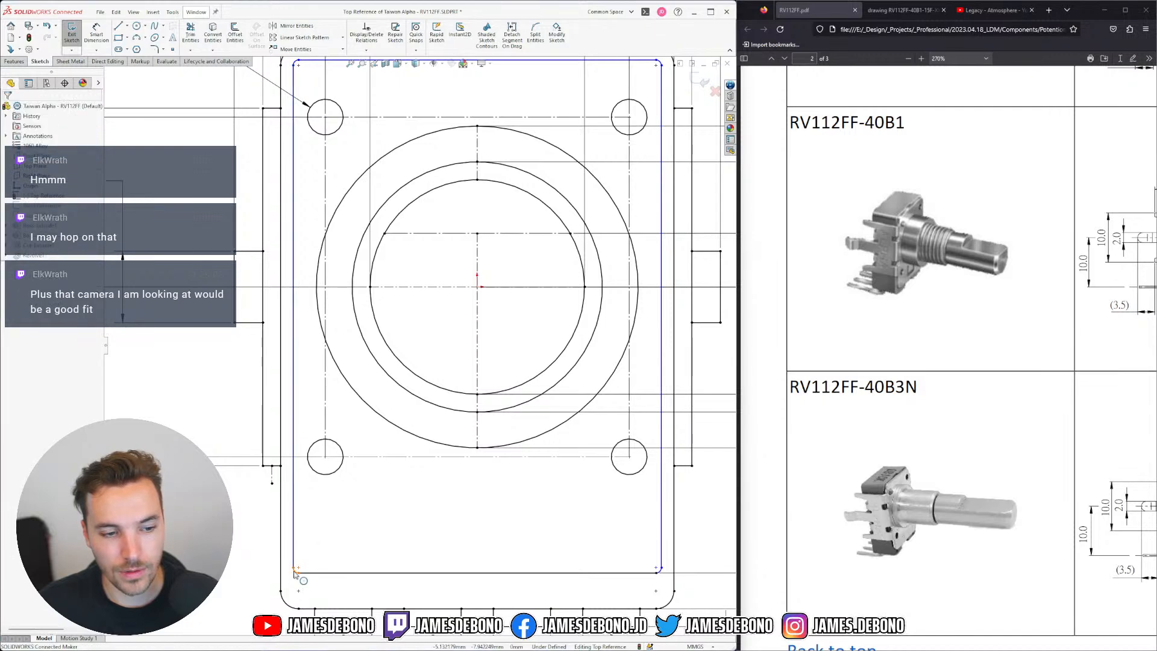
Make the inner rectangle's lower-left and upper-left corner arcs equal in radius
click(295, 572)
scroll(311, 386, up, 3)
scroll(359, 227, down, 8)
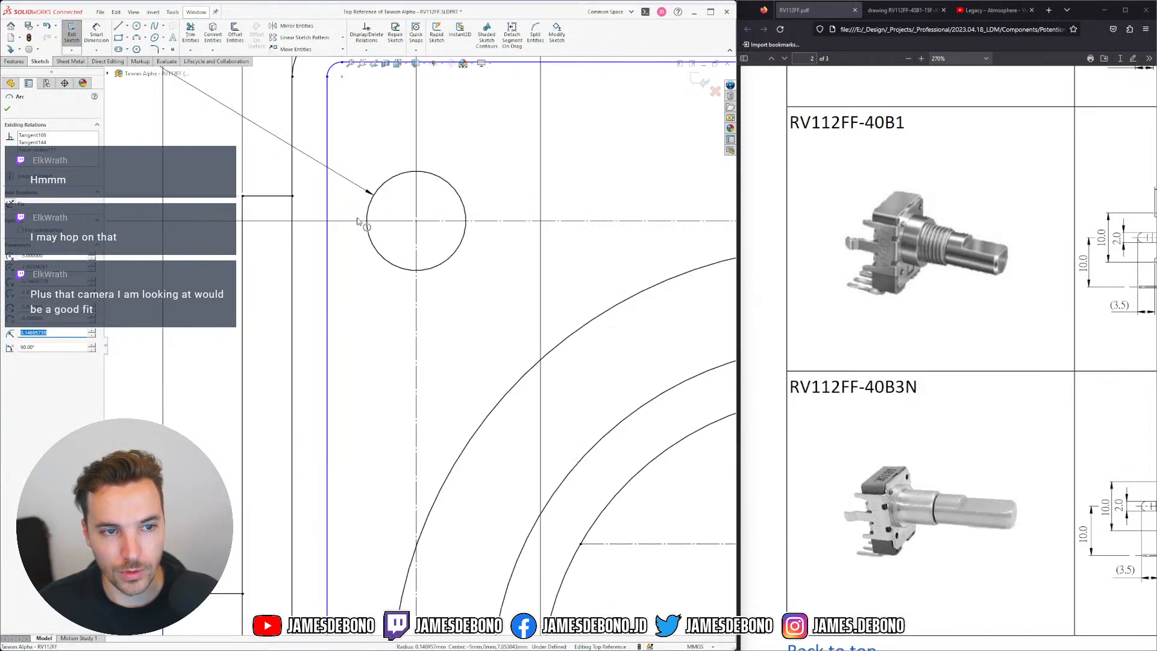
ctrl+click(333, 71)
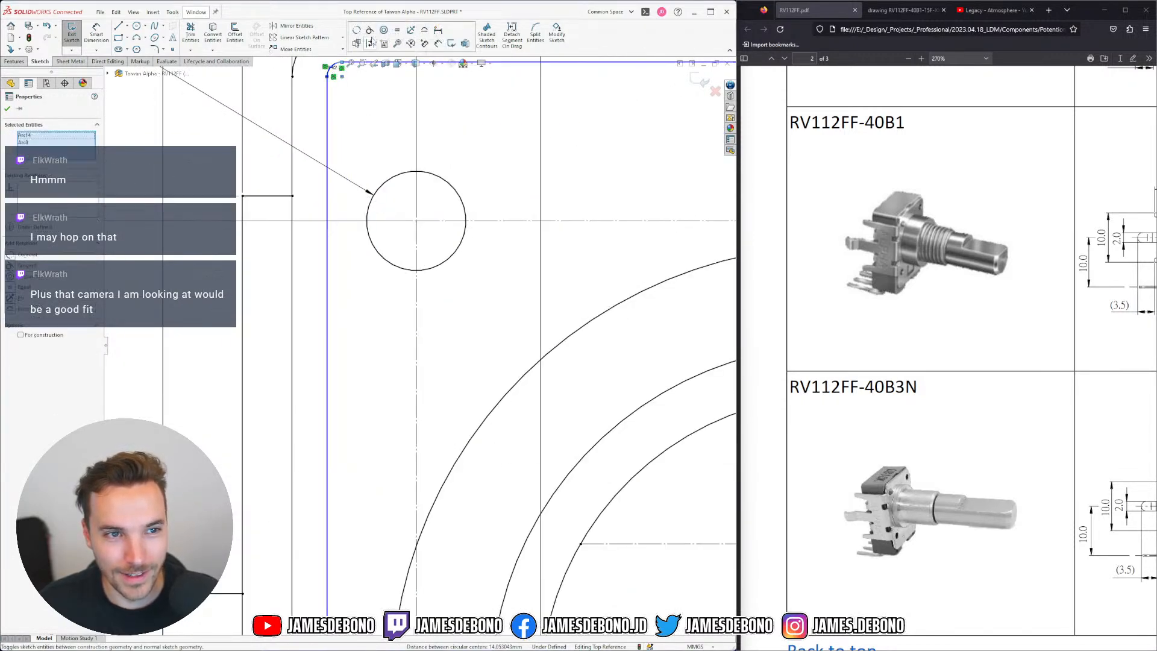
click(398, 31)
key(Escape)
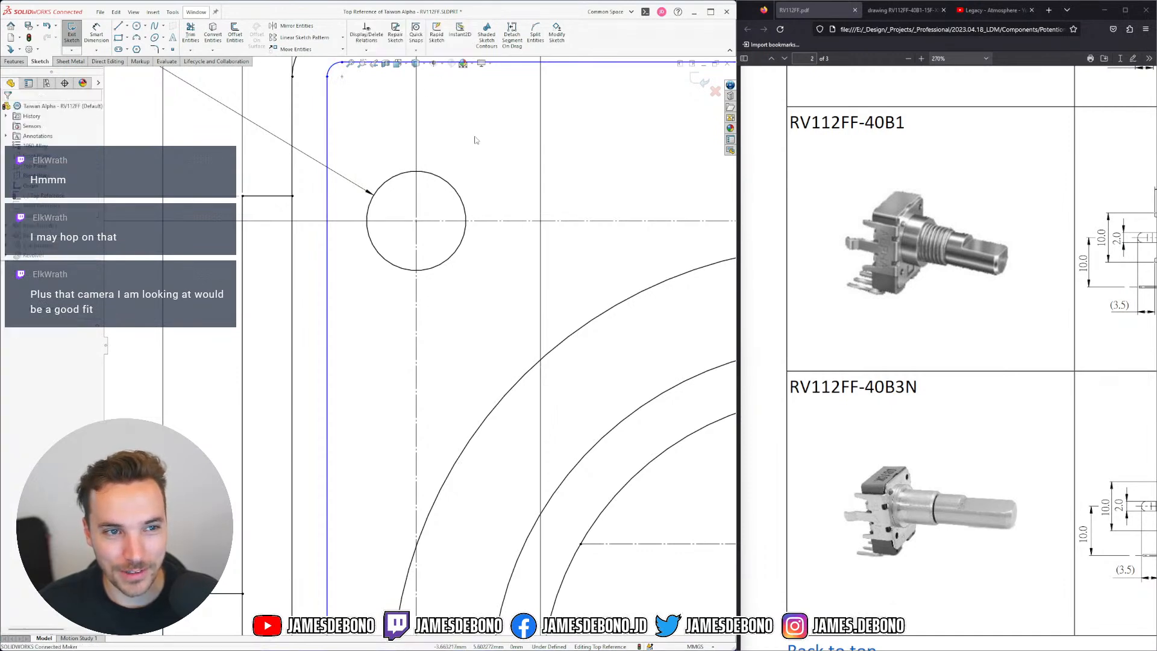
Move the inner rectangle outward until its edges lie about 0.13 mm inside the body outline
scroll(464, 303, up, 5)
scroll(430, 335, down, 8)
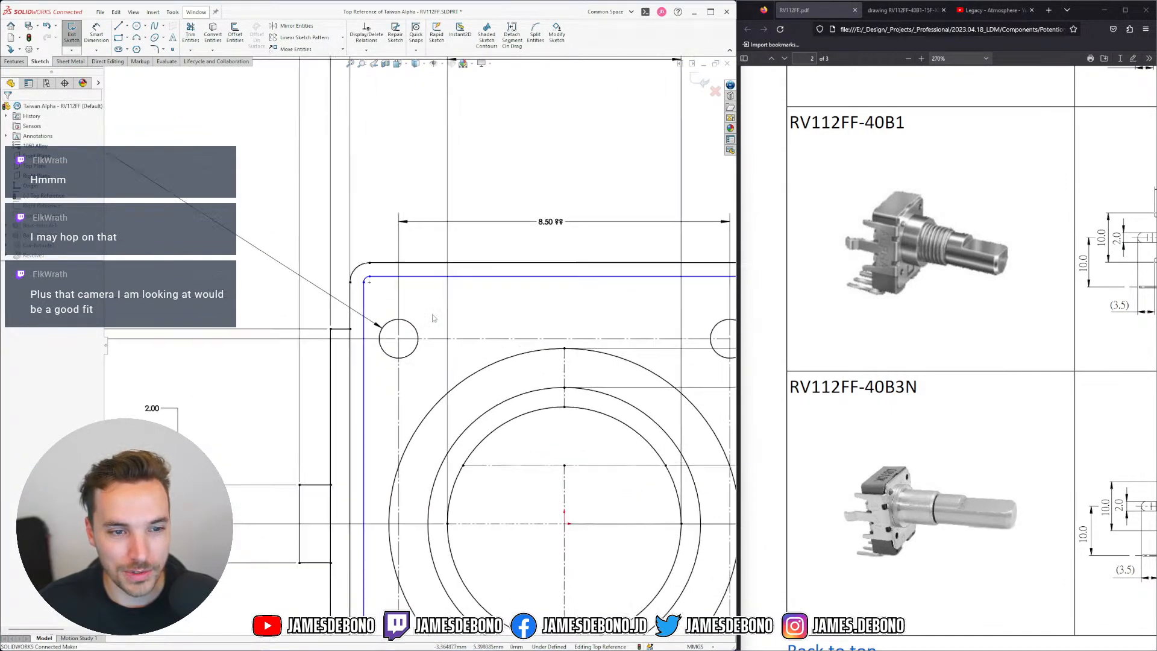
drag(265, 224, 265, 200)
scroll(439, 405, up, 6)
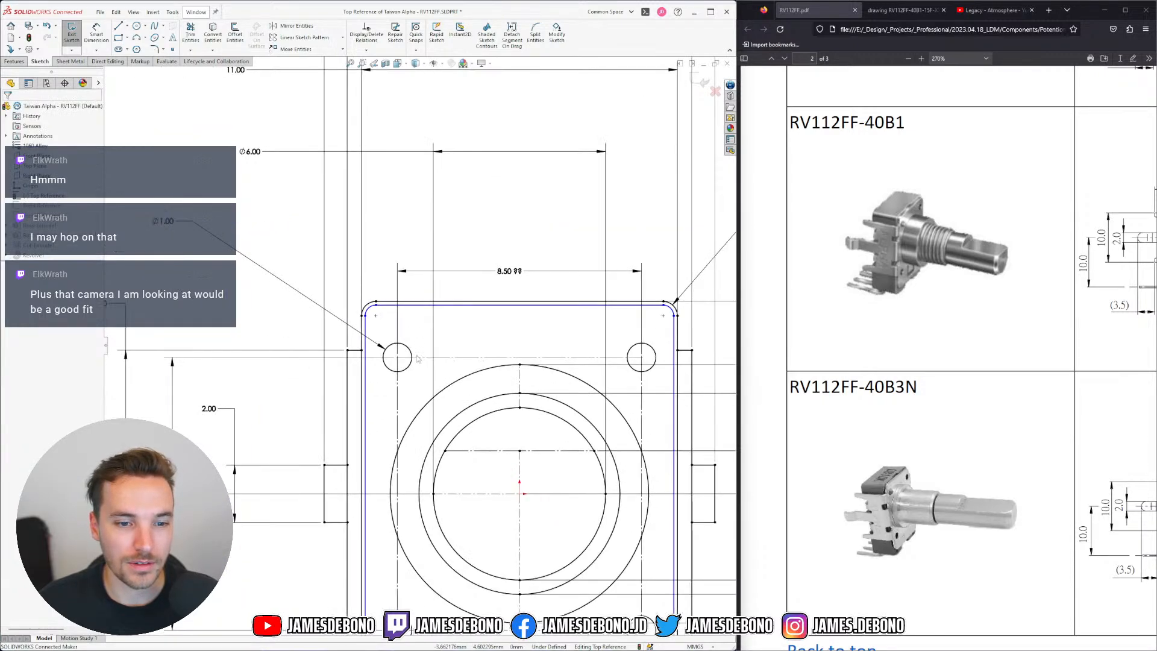
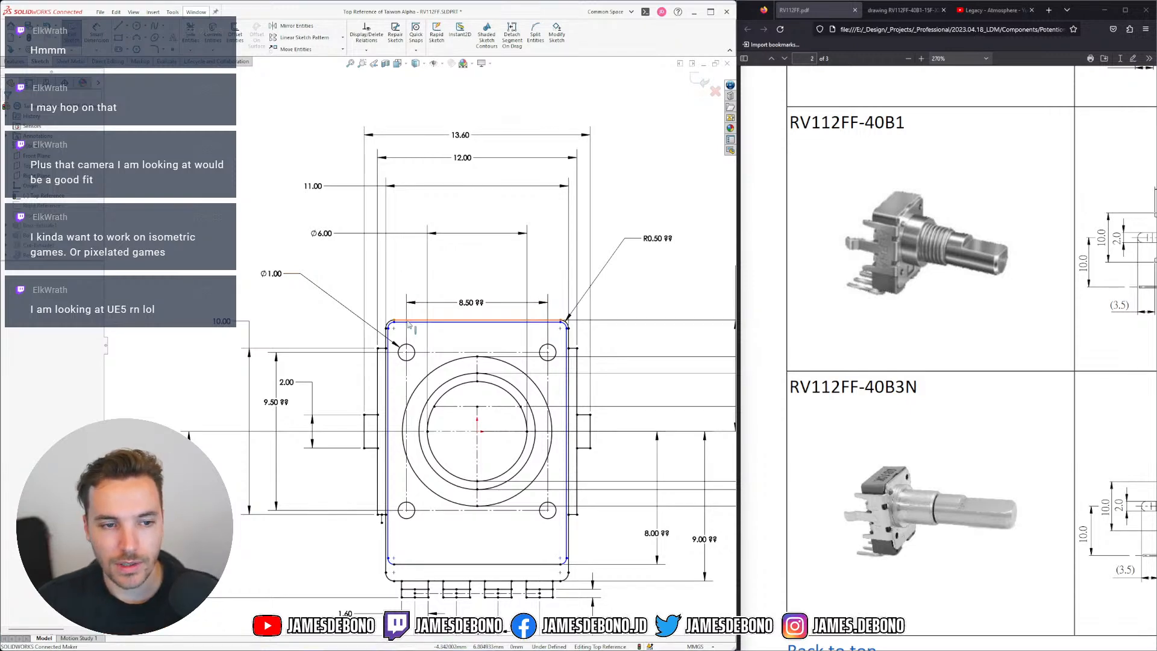
Draw a vertical centerline at the upper-right corner between the upper endpoints of the inner and outer corner arcs
scroll(477, 326, down, 4)
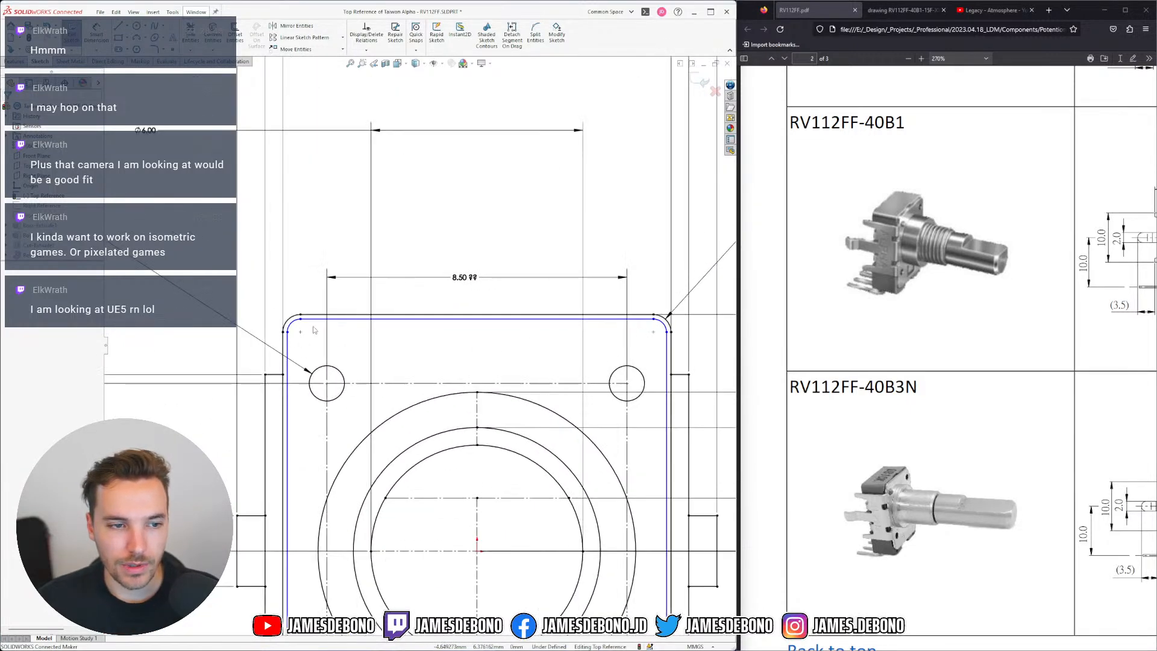
scroll(663, 331, down, 5)
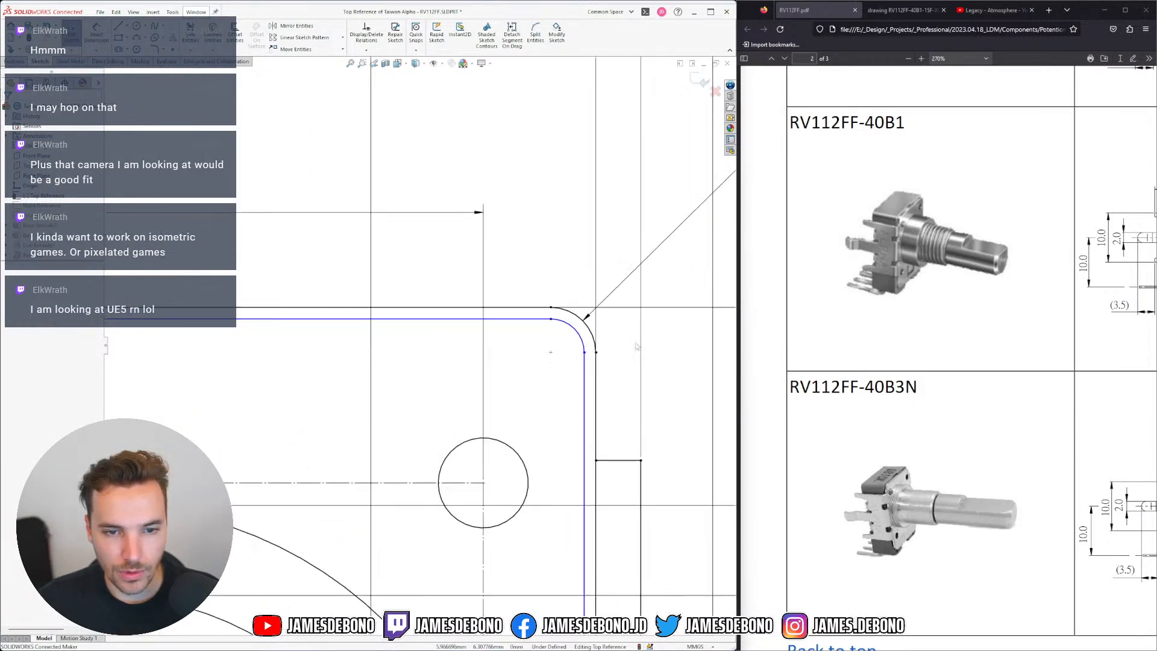
click(582, 345)
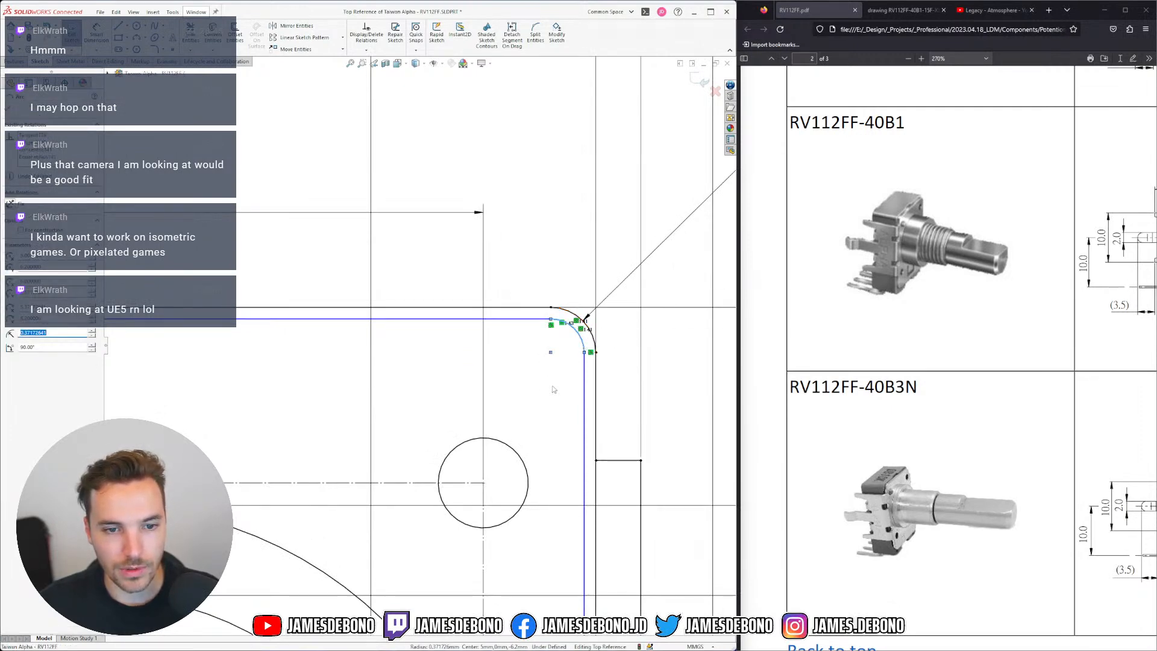
key(Escape)
click(125, 26)
click(140, 49)
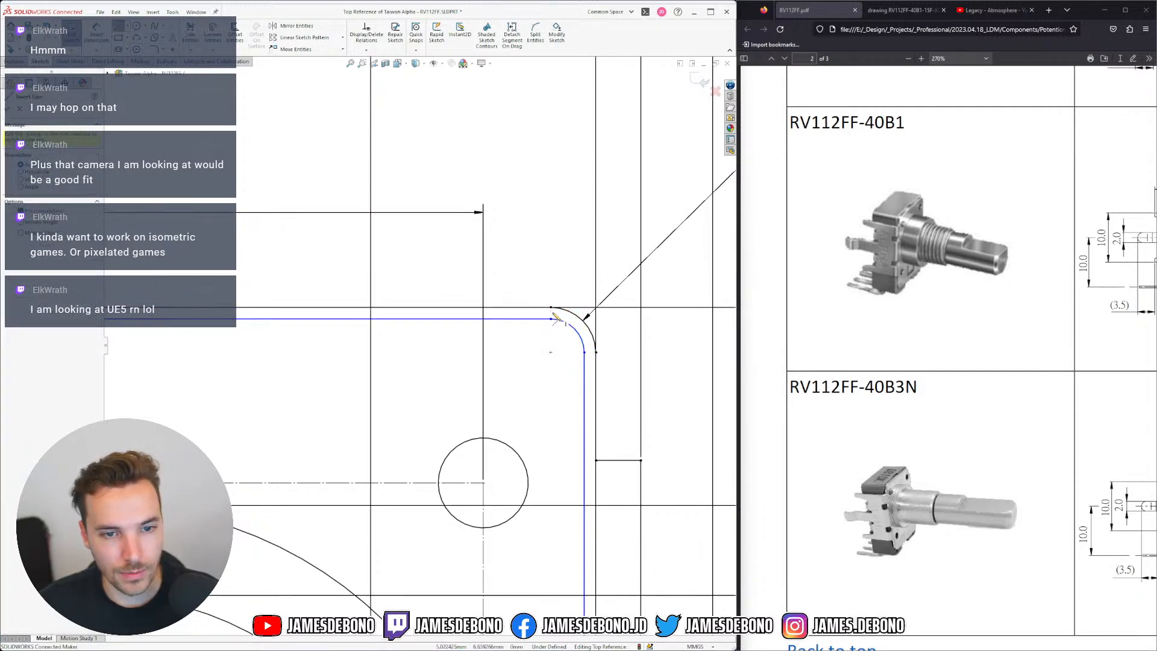
click(551, 318)
click(550, 318)
key(Escape)
scroll(624, 324, down, 3)
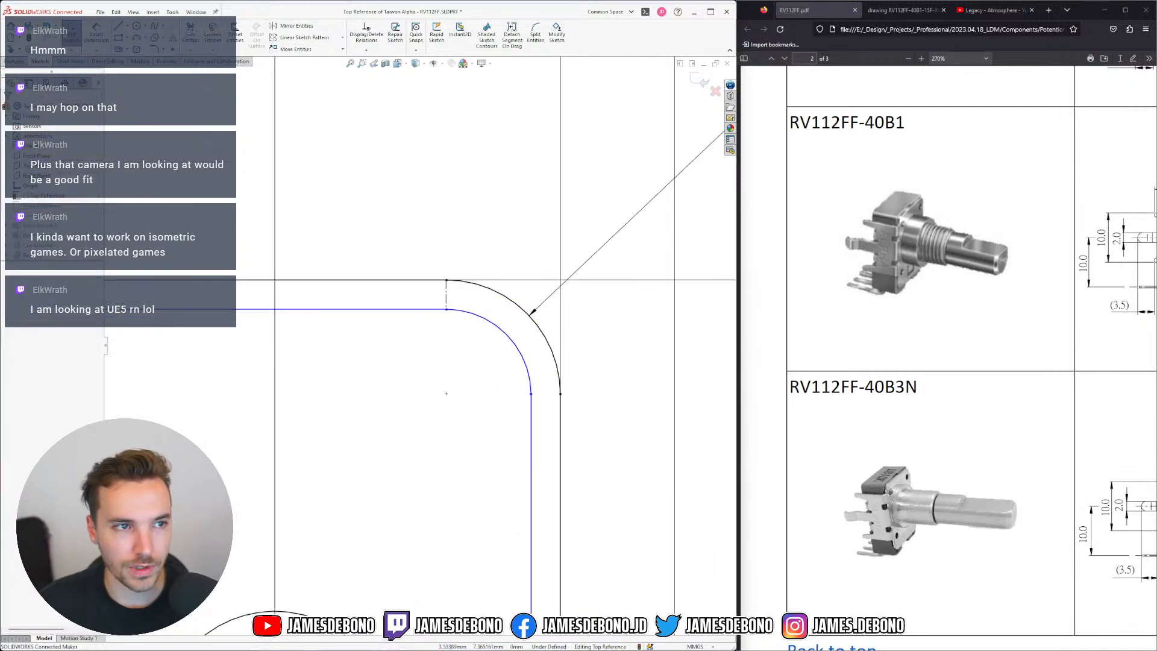
Dimension the short vertical centerline between the inner rectangle and the body outline as 0.1 mm
click(97, 33)
click(445, 294)
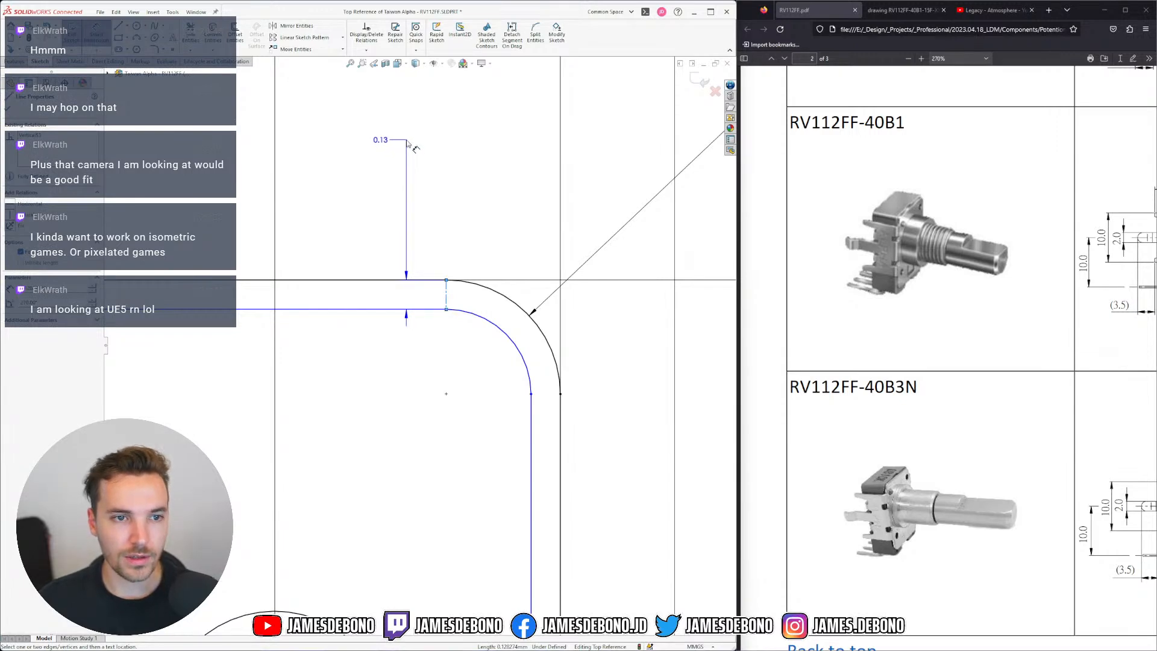
click(407, 144)
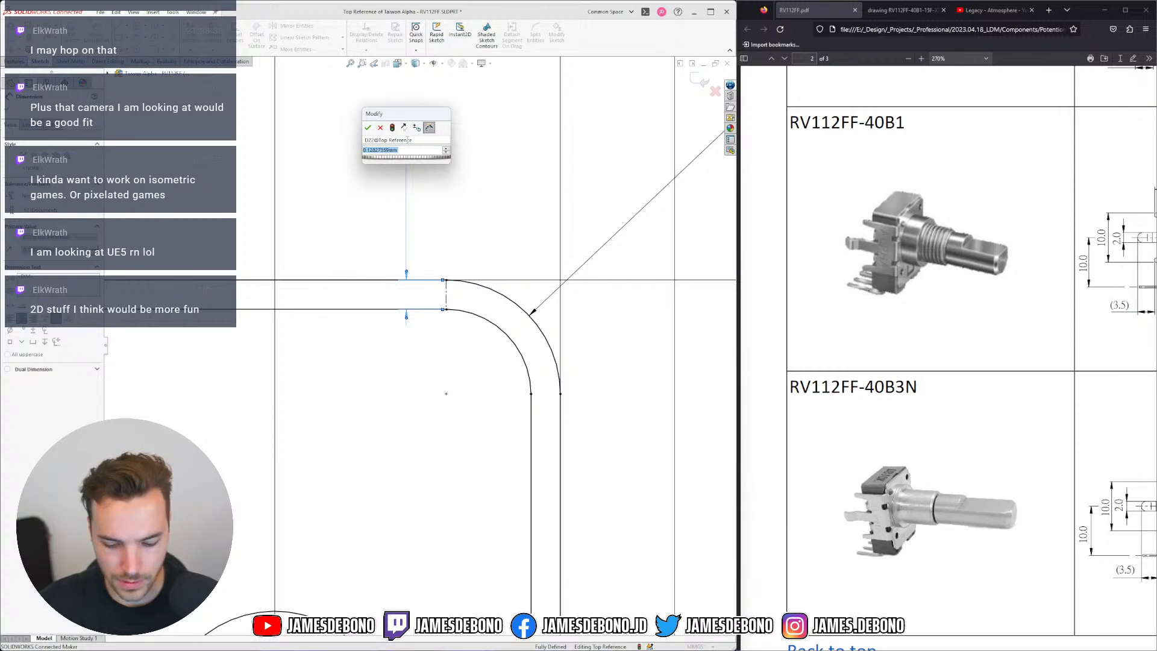
text(0.1)
key(Return)
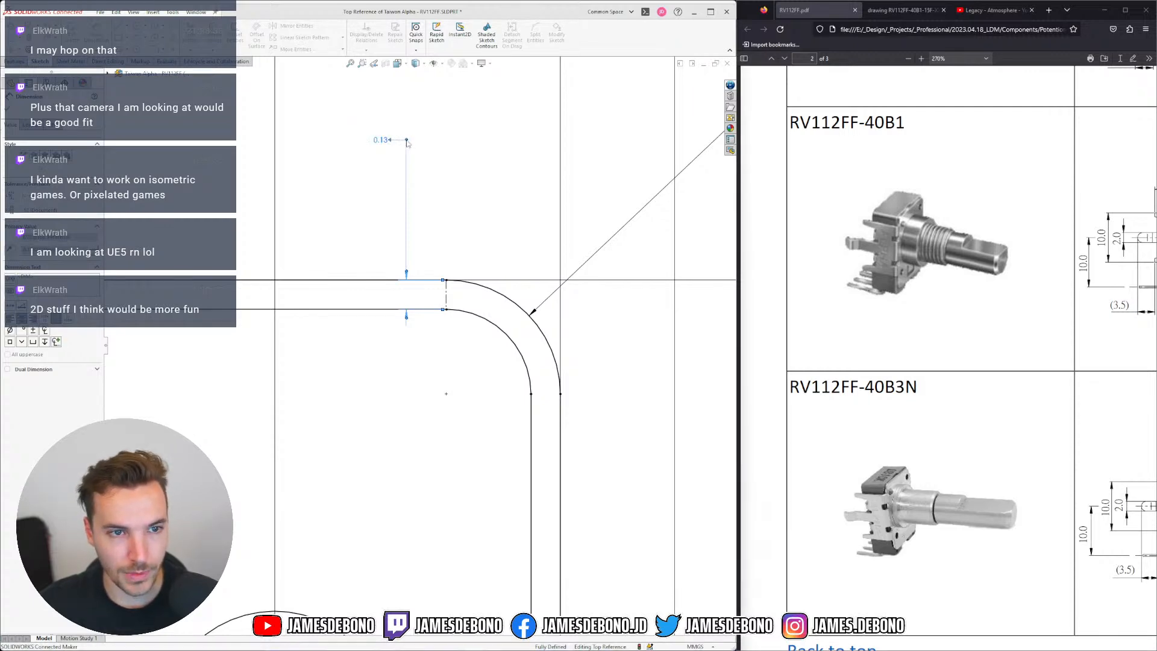
click(407, 273)
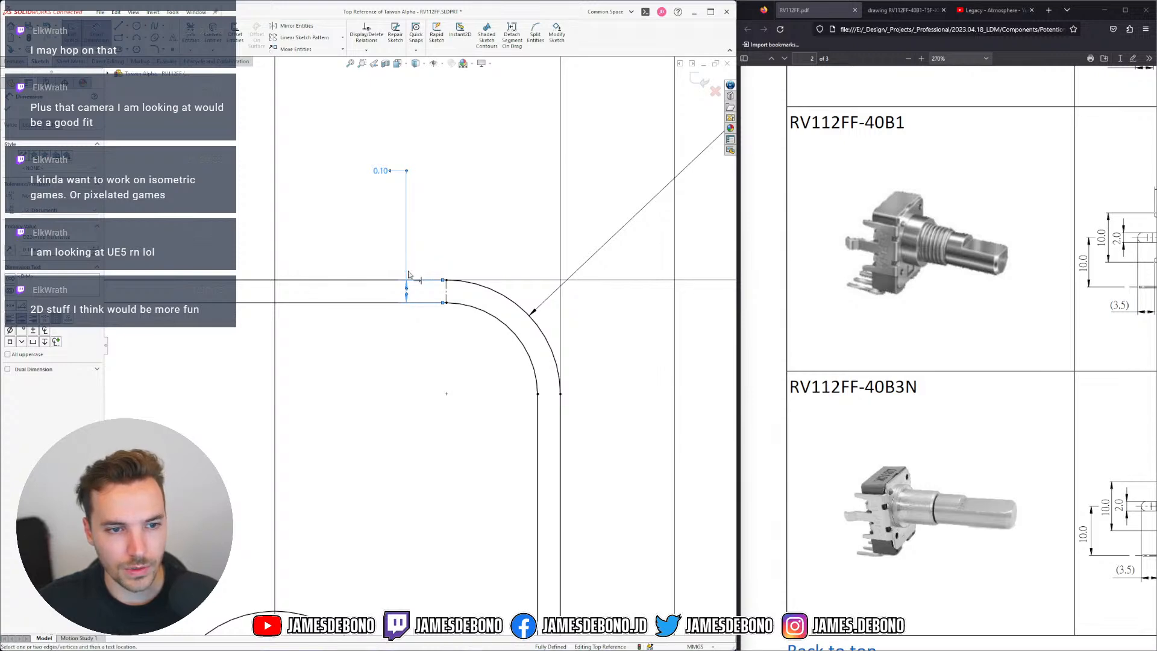
key(Escape)
Search the web for godot in a new Firefox tab and look through the Godot Engine homepage
click(1047, 11)
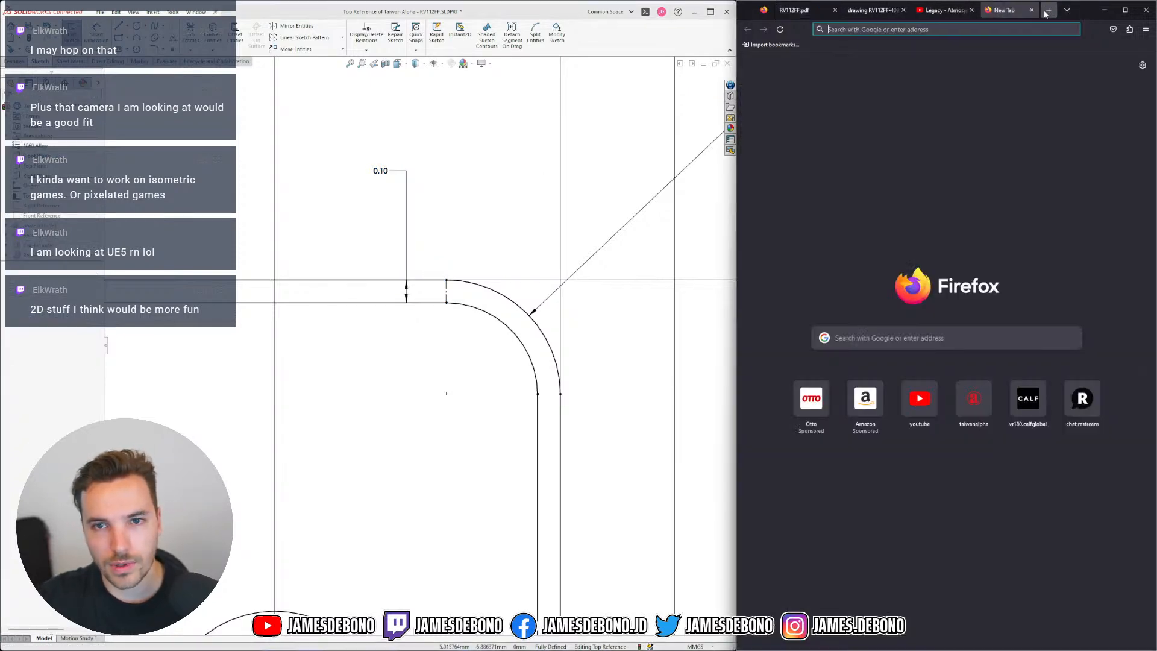
text(godot)
key(Return)
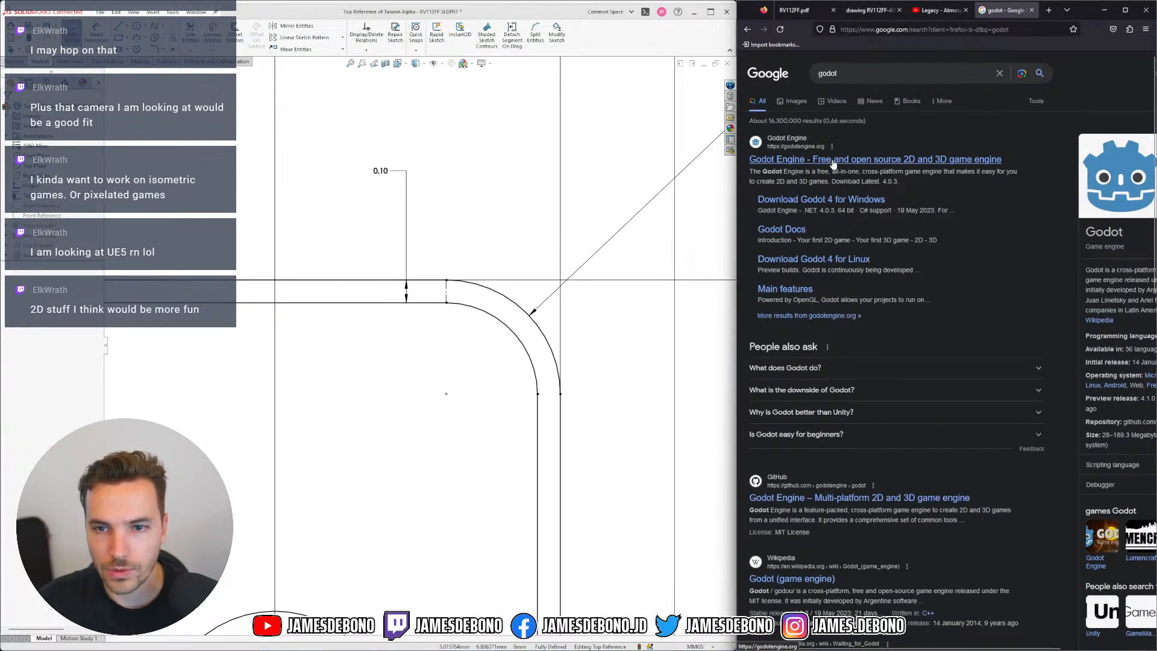
click(833, 160)
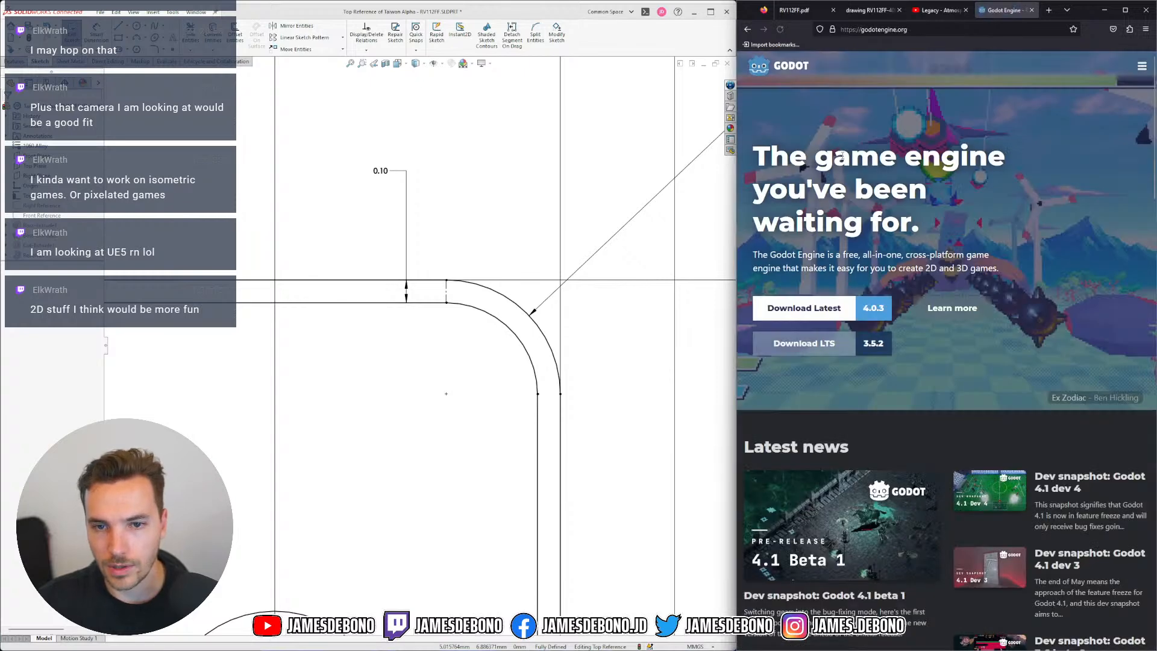
scroll(975, 200, down, 5)
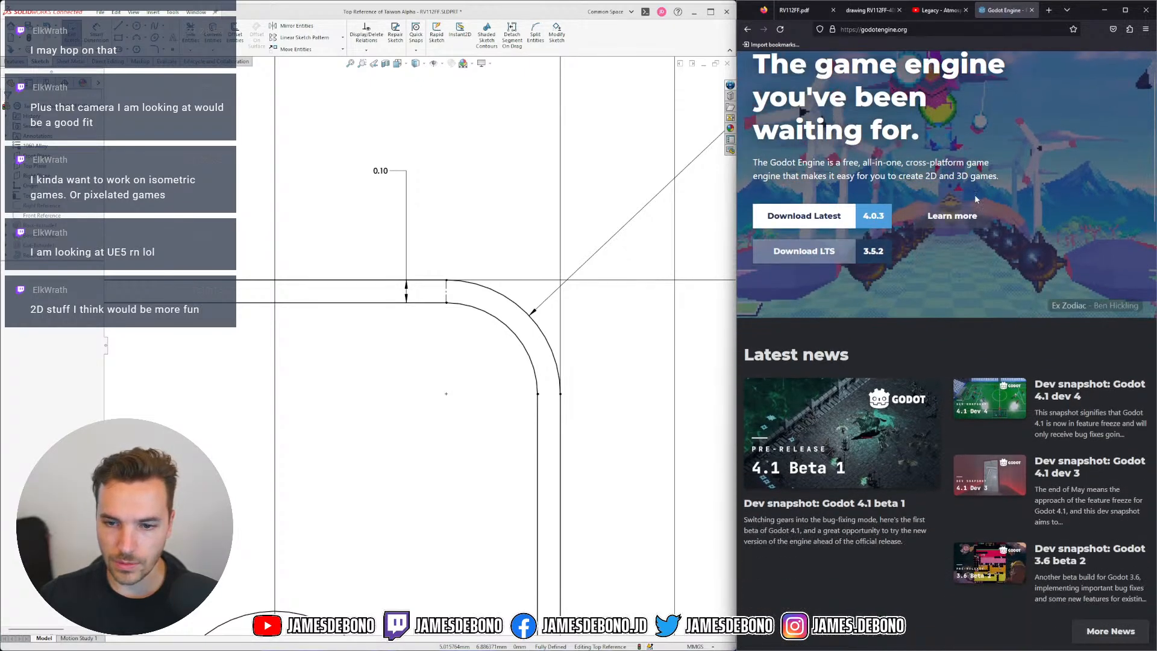
scroll(976, 199, down, 8)
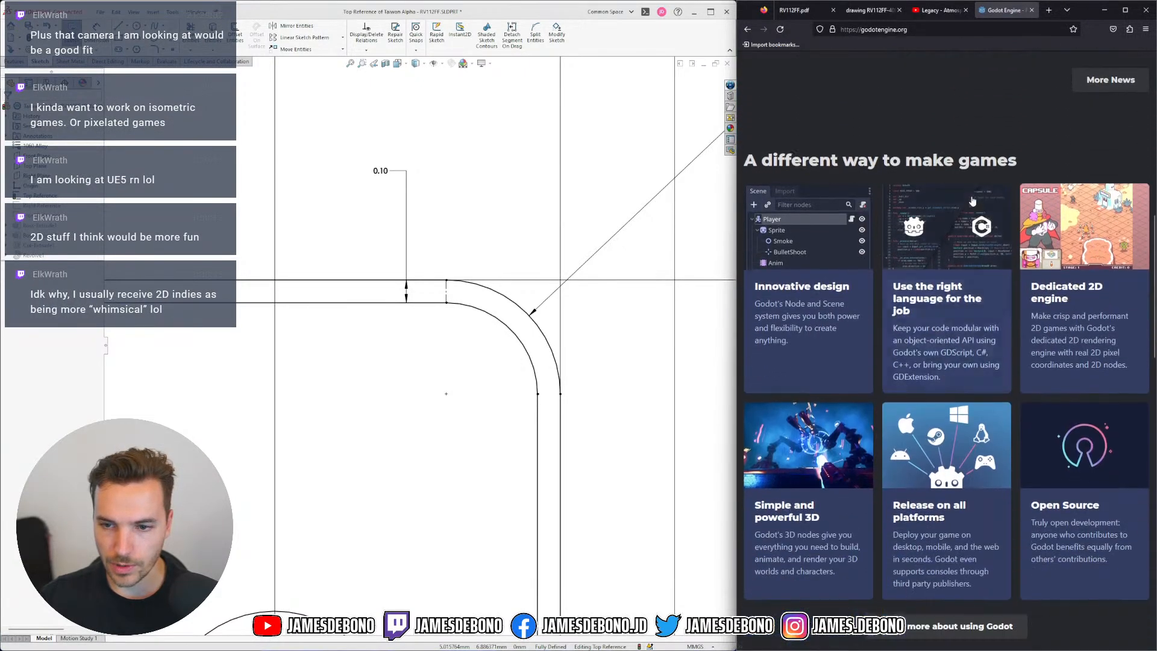
scroll(971, 202, down, 12)
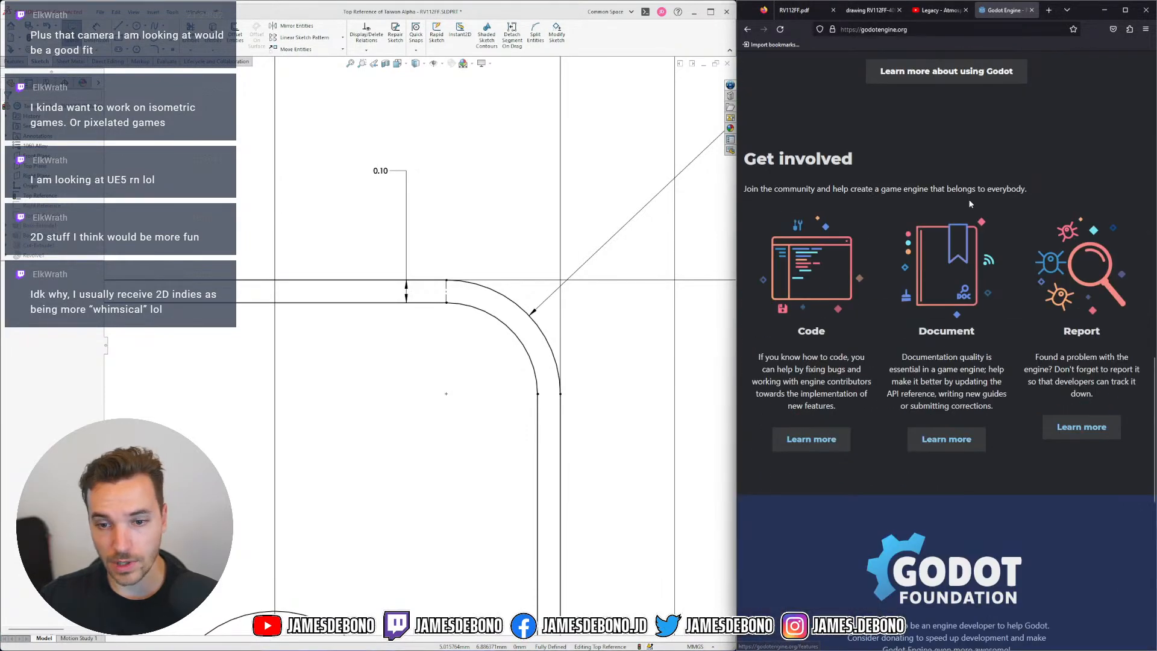
Search the web for ue5 in a new browser tab and look through the Unreal Engine 5 page
scroll(968, 204, up, 15)
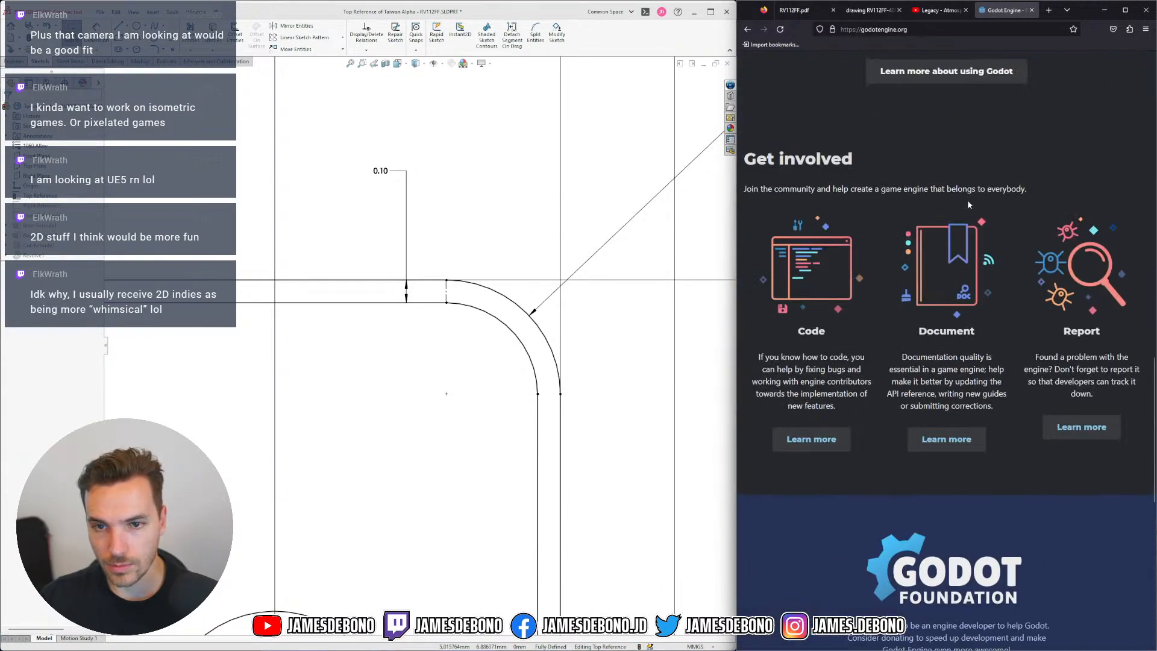
scroll(968, 205, up, 5)
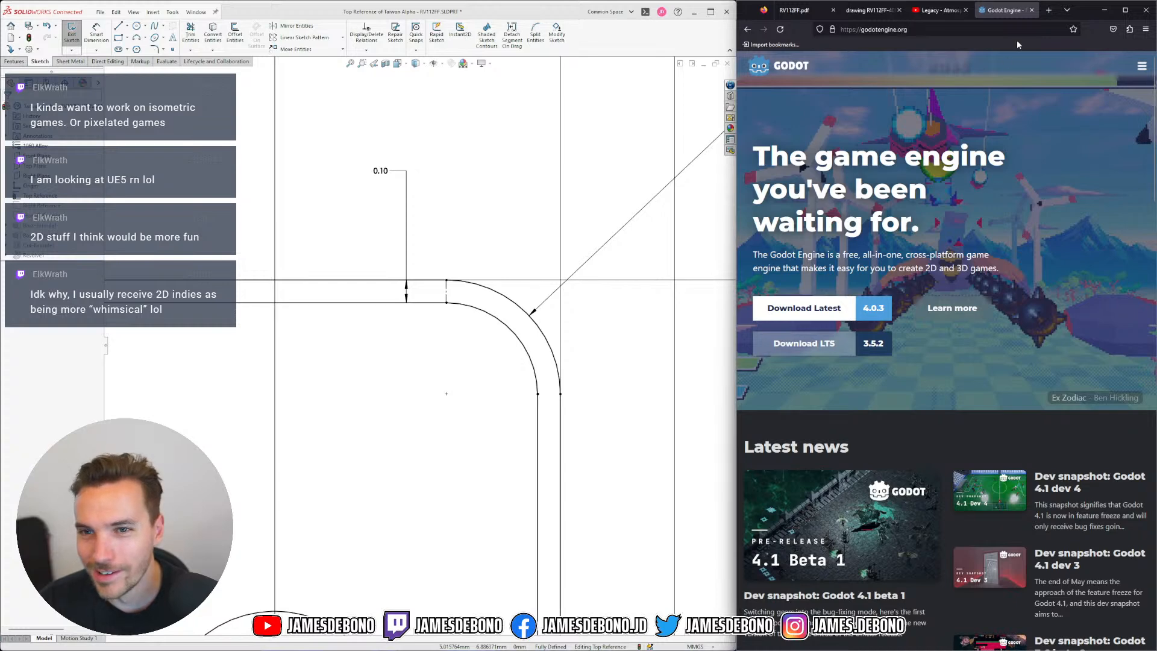
click(1048, 11)
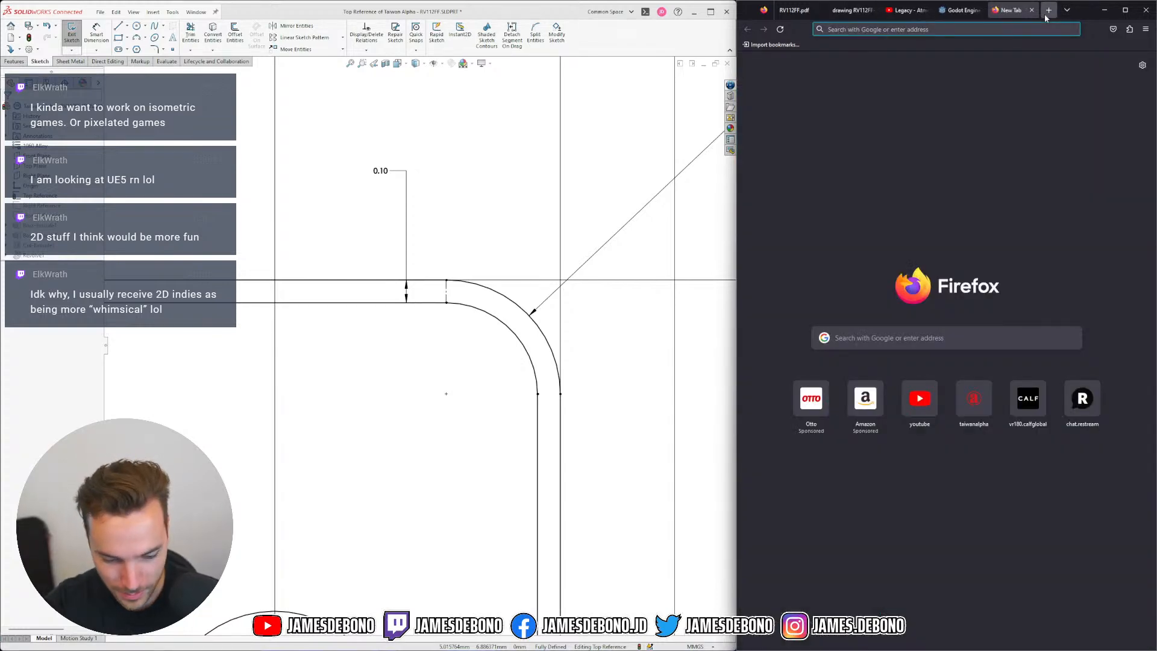
text(ue5)
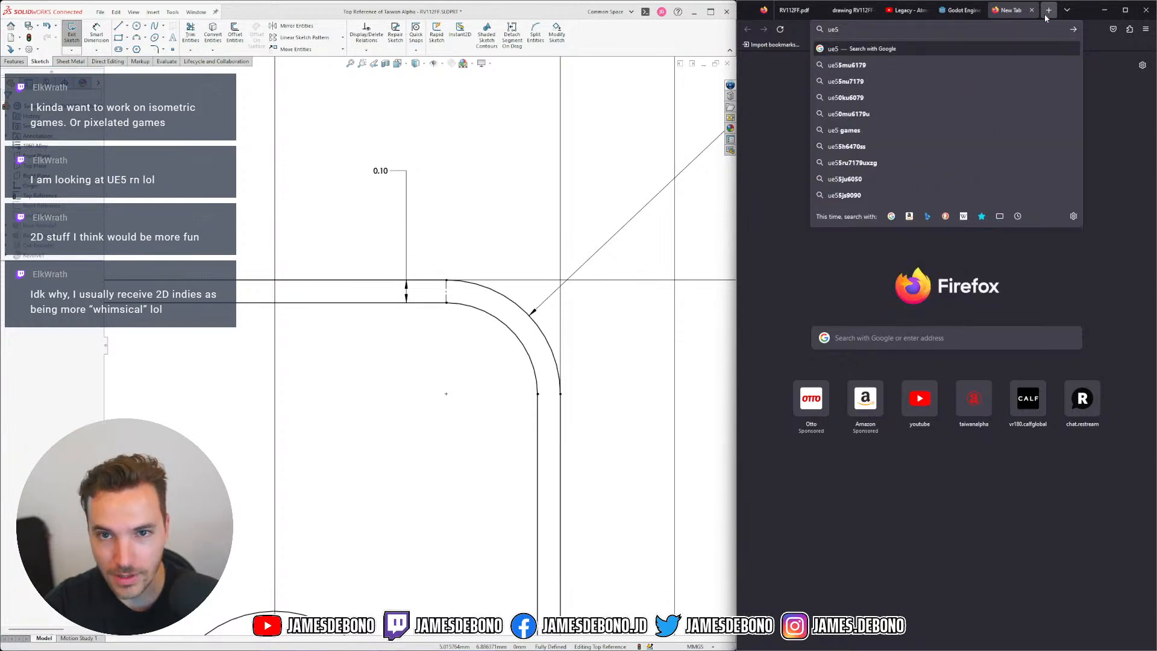
key(Return)
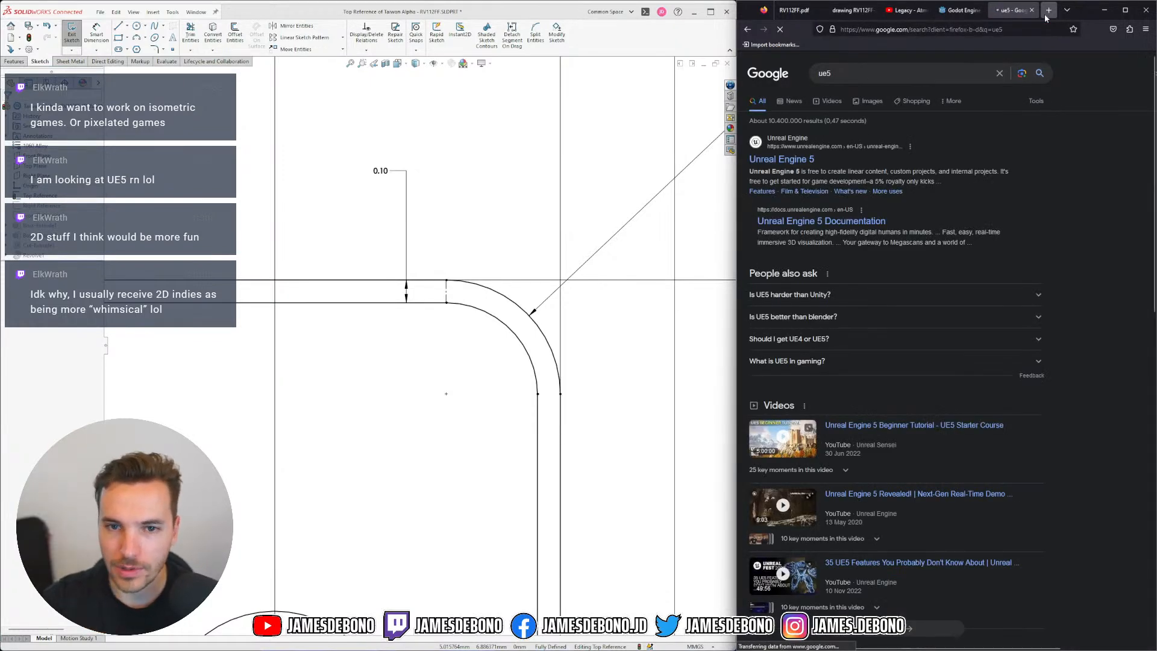
click(798, 161)
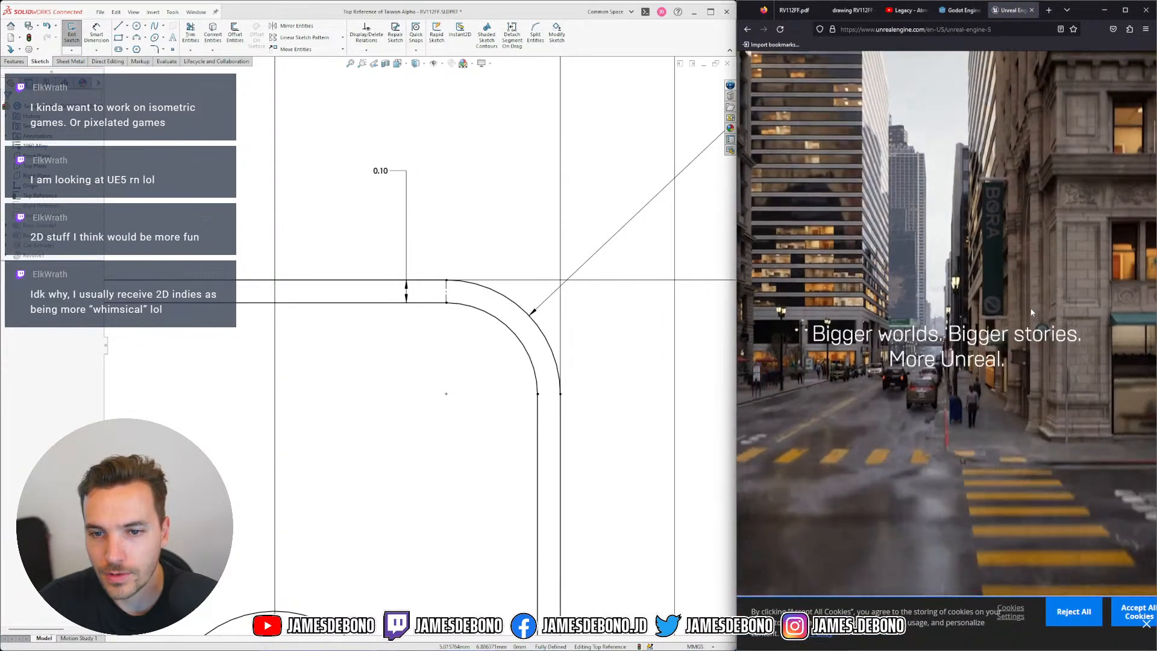
scroll(1031, 312, down, 10)
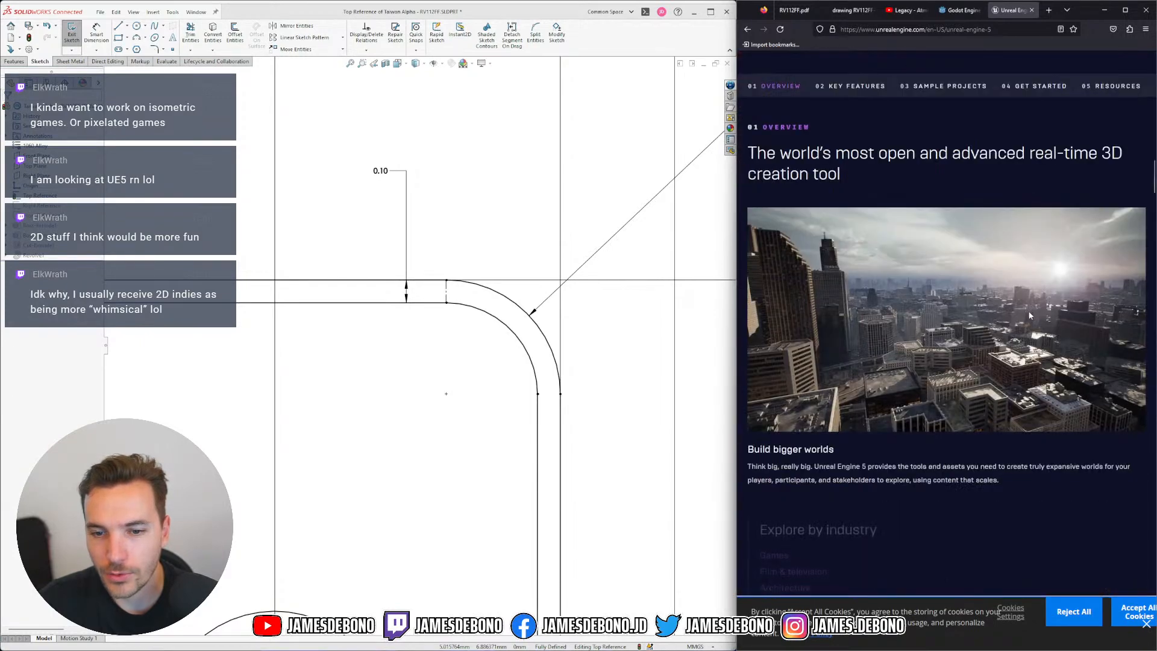
scroll(1029, 315, down, 10)
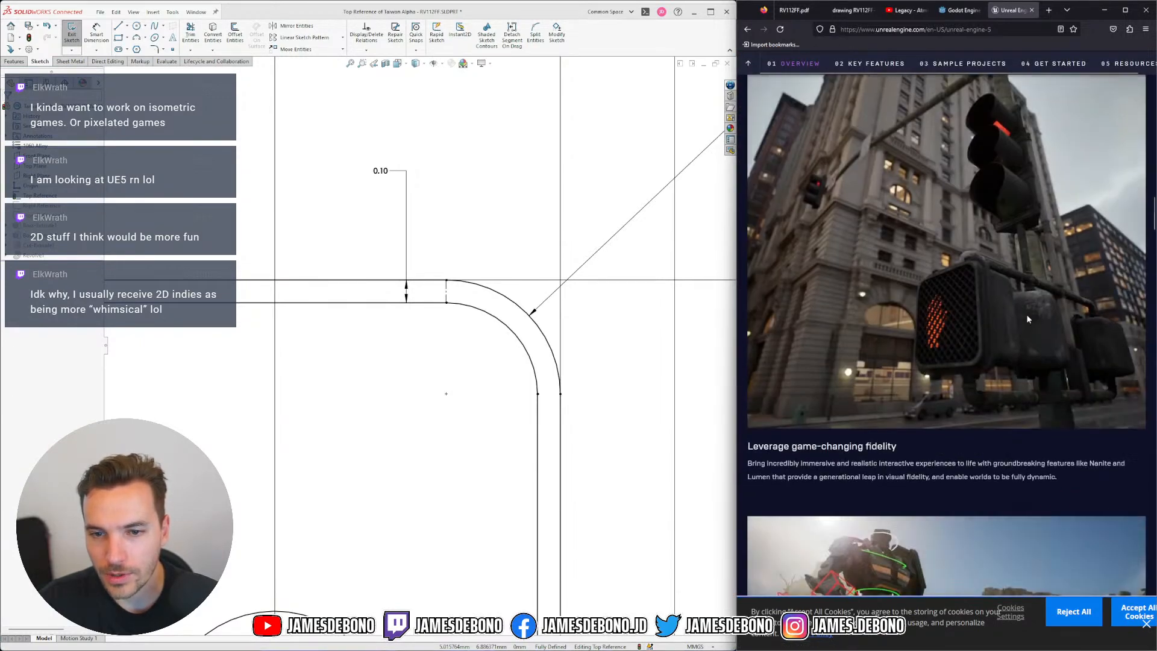
scroll(1028, 319, down, 6)
scroll(1028, 320, down, 4)
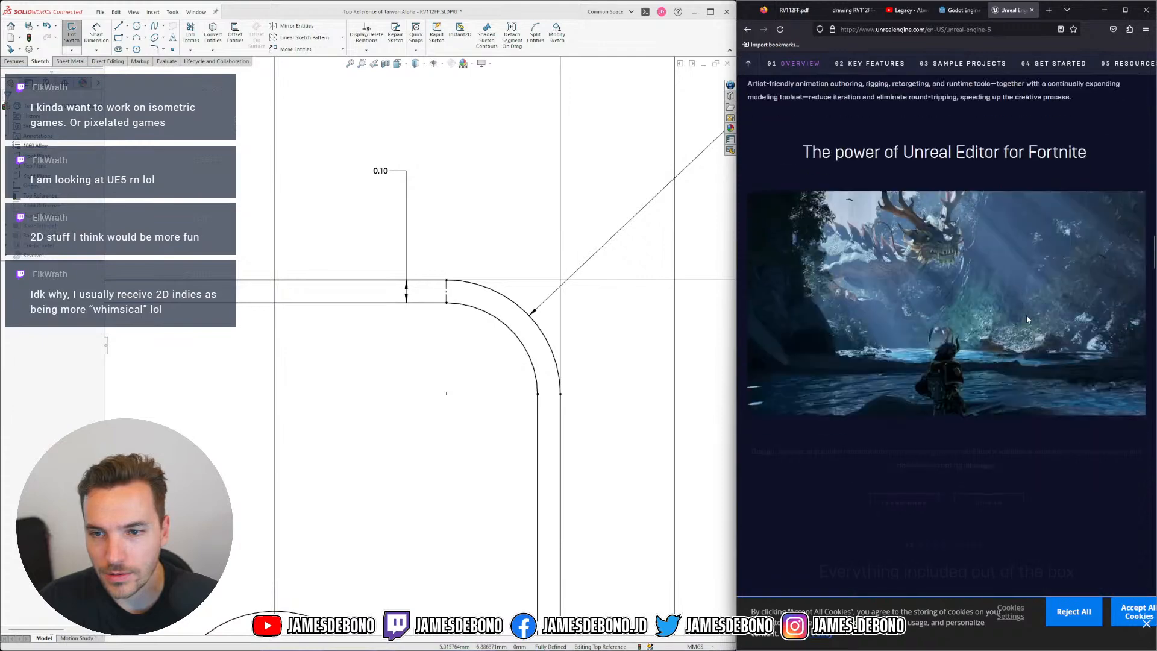
scroll(1026, 320, down, 10)
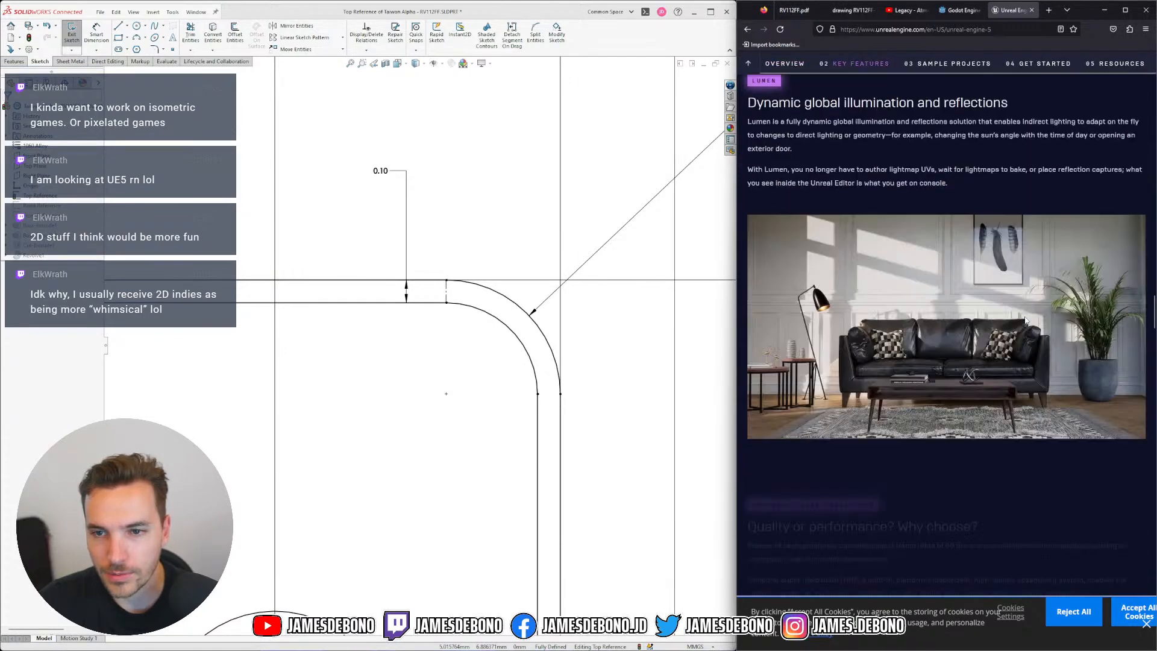
scroll(1024, 318, down, 1)
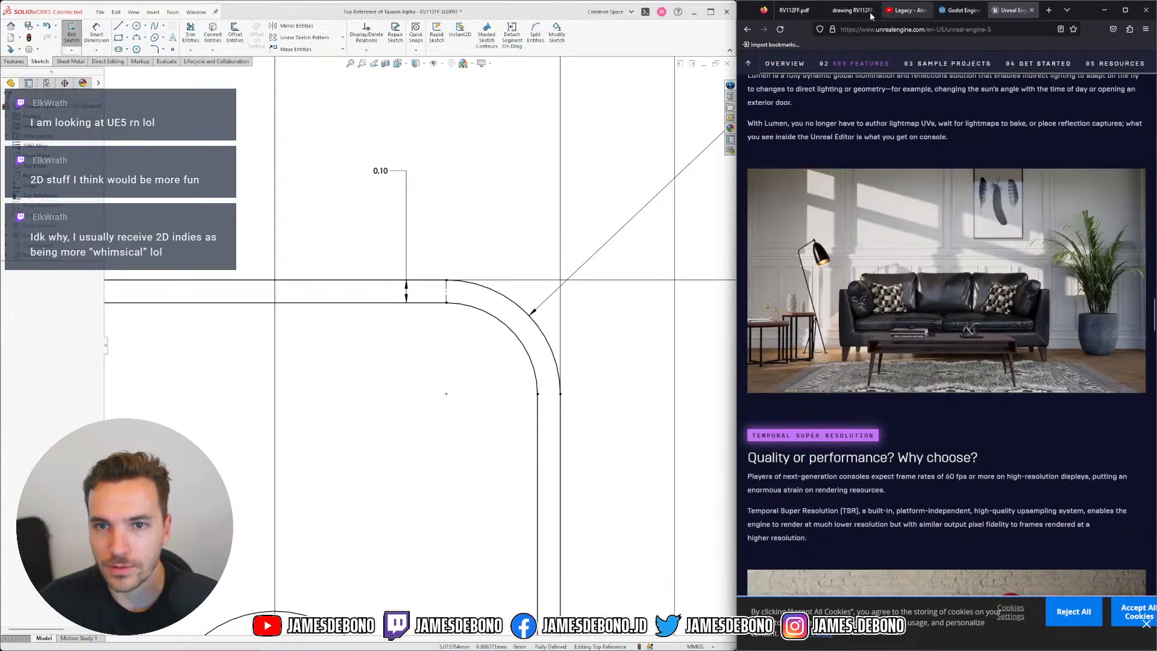
Return the browser to the RV112FF drawing and try to reattach the left side flange's upper inner endpoint from the body outline to the inner rectangle
click(850, 11)
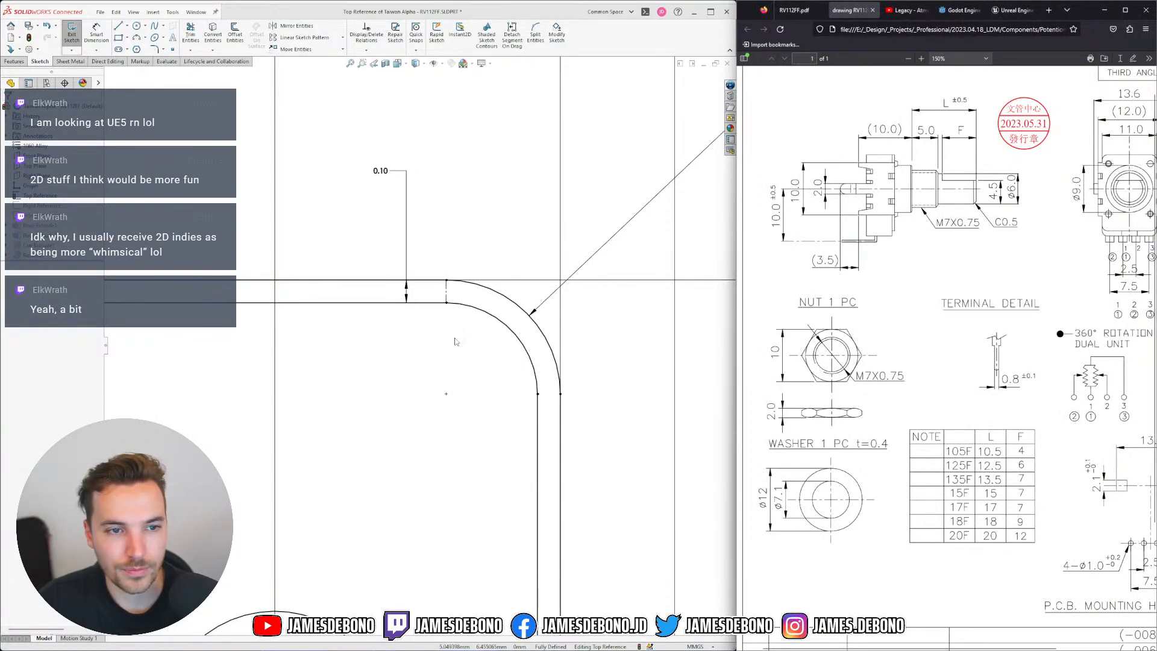
mouse_move(462, 338)
middle_down()
mouse_move(495, 334)
mouse_move(454, 349)
middle_up()
key(ctrl+8)
scroll(408, 384, up, 5)
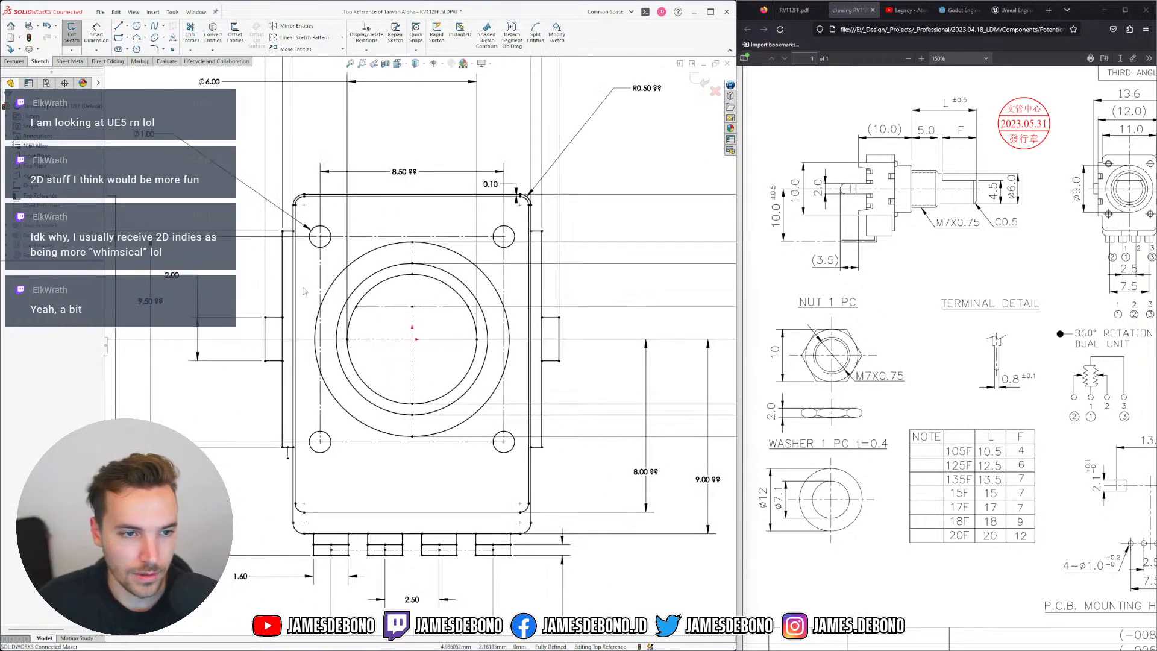
scroll(326, 210, up, 8)
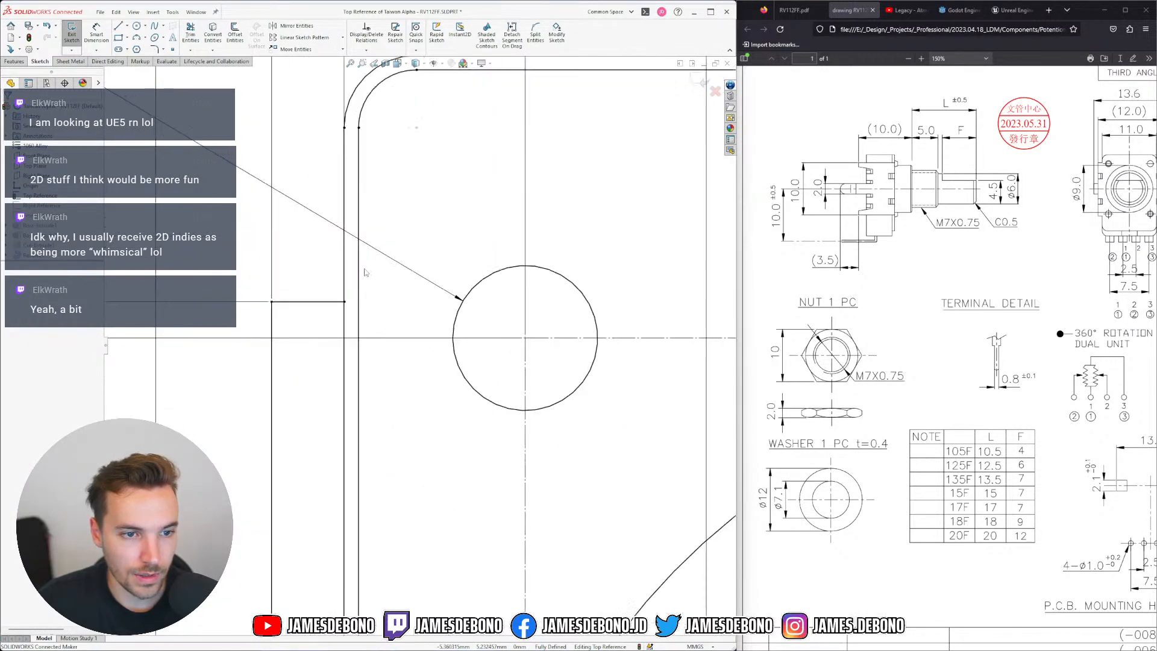
click(344, 301)
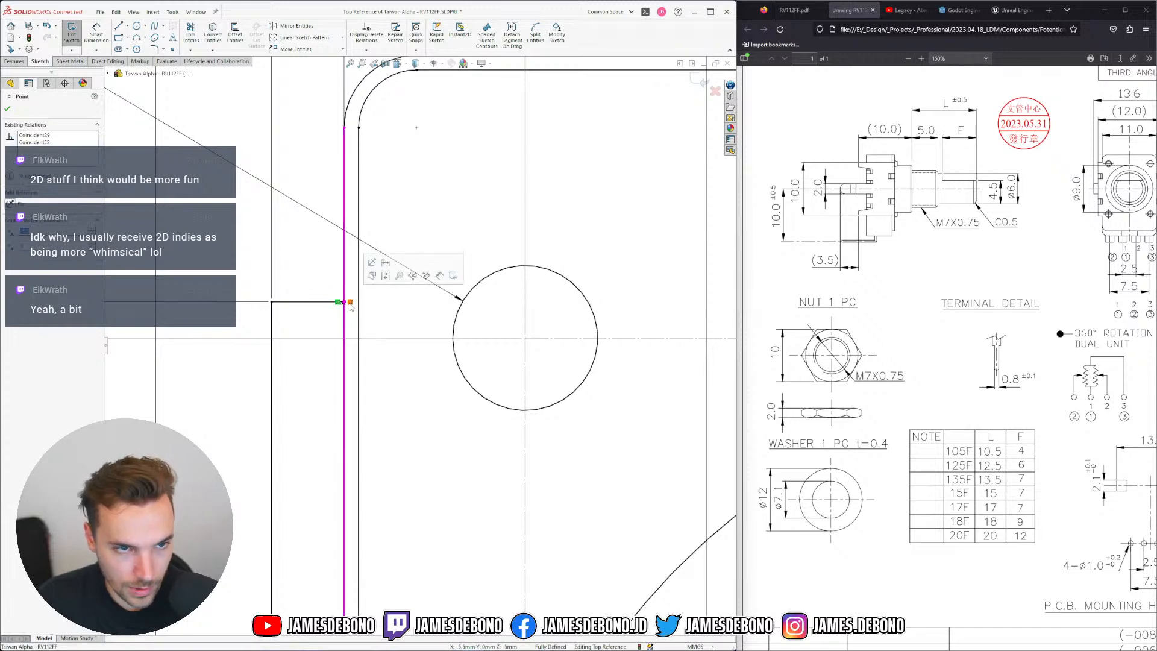
click(350, 303)
key(Delete)
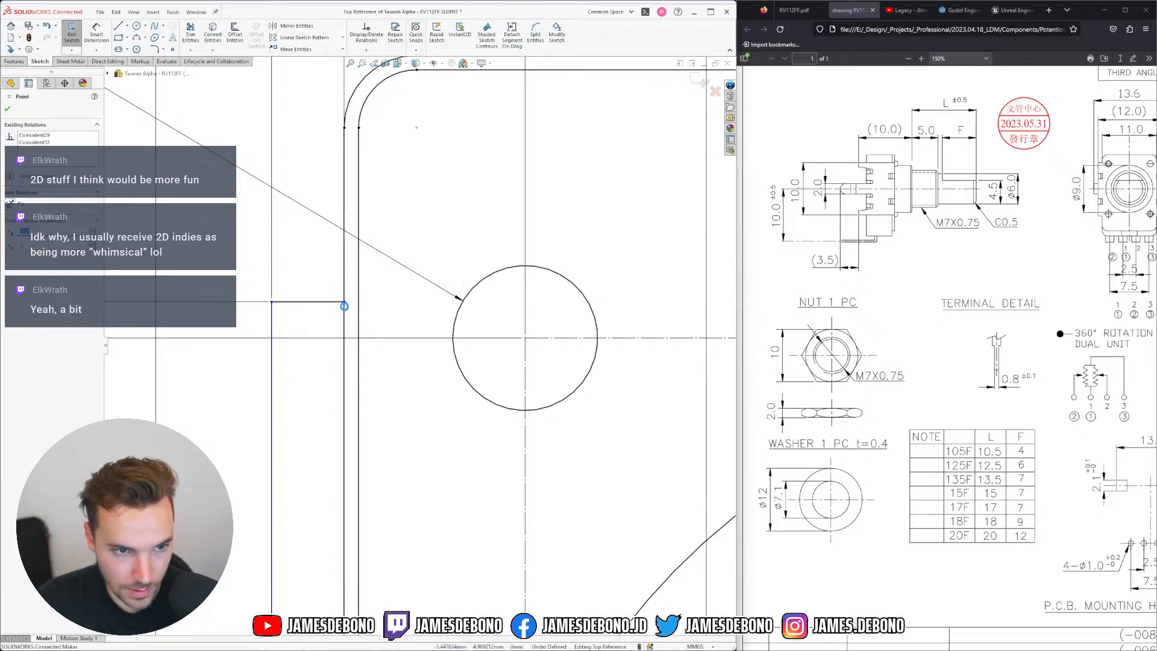
drag(344, 302, 359, 301)
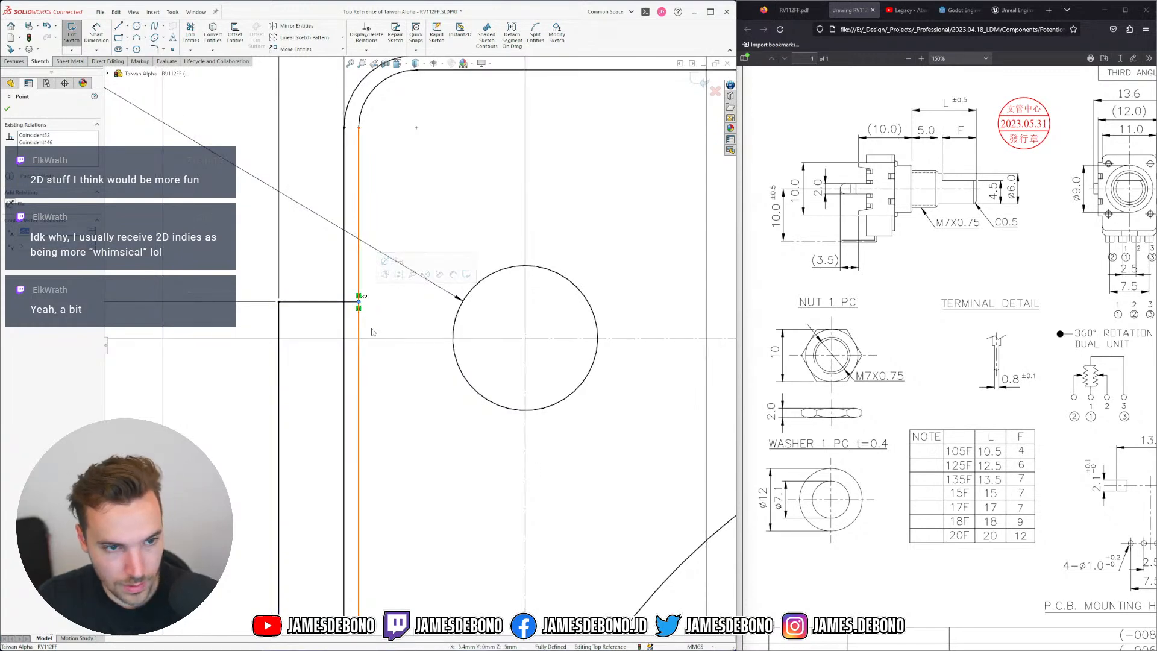
scroll(389, 334, up, 5)
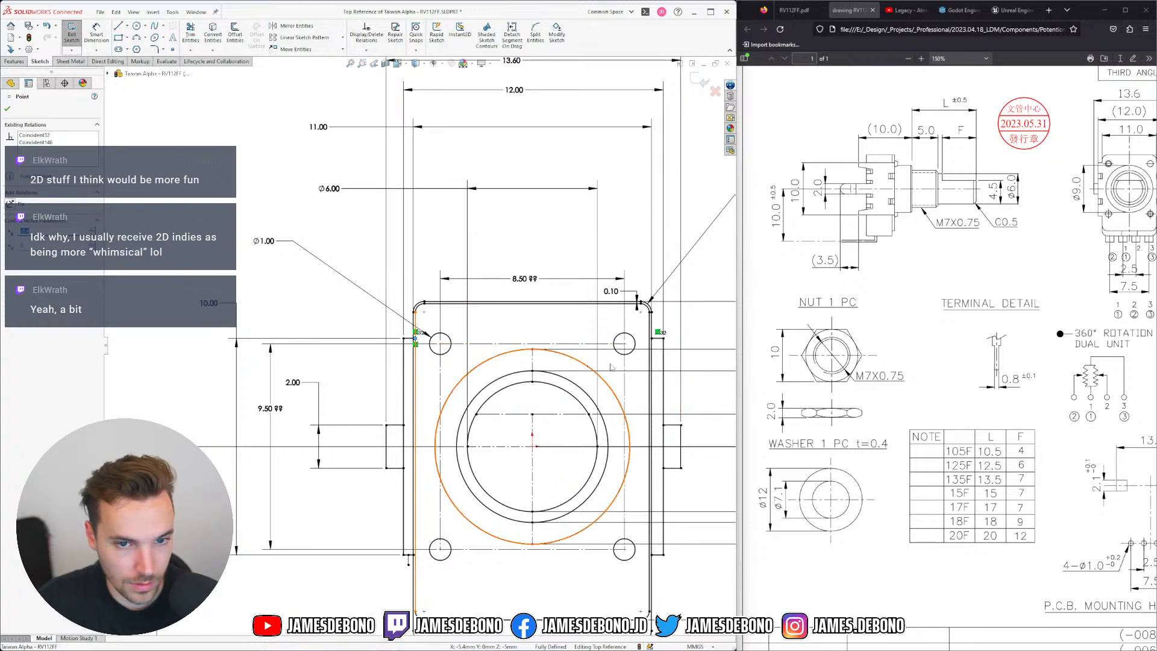
scroll(605, 362, down, 3)
click(668, 323)
key(Delete)
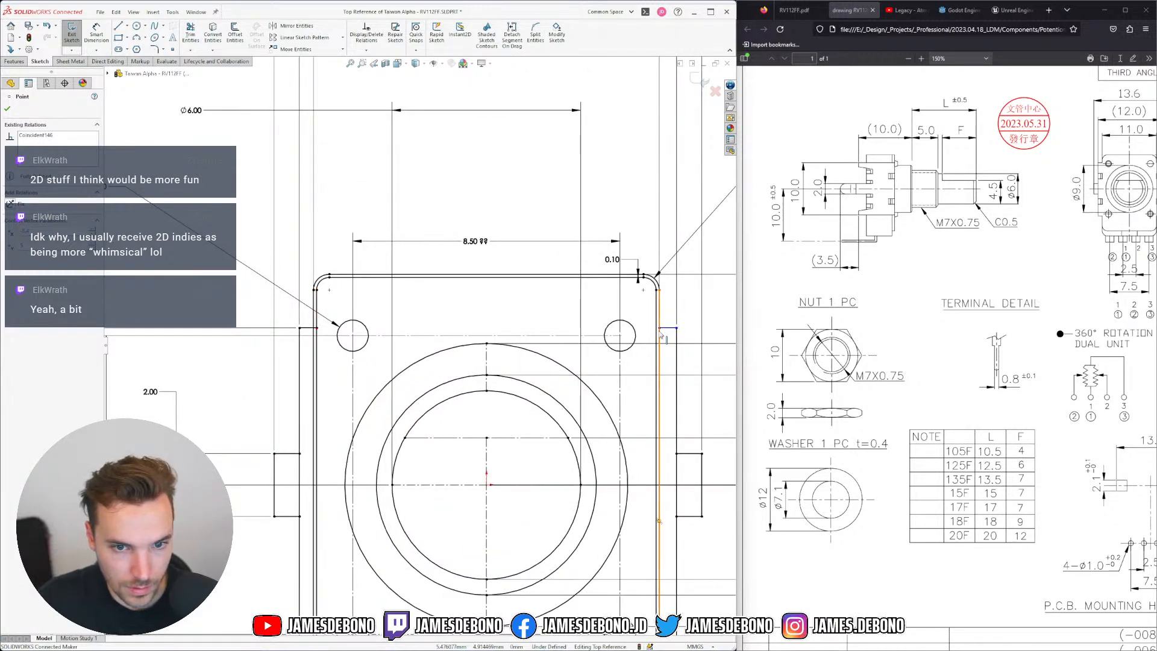
mouse_move(659, 327)
mouse_down()
mouse_move(639, 327)
mouse_move(677, 336)
mouse_up()
key(ctrl+z)
key(ctrl+z)
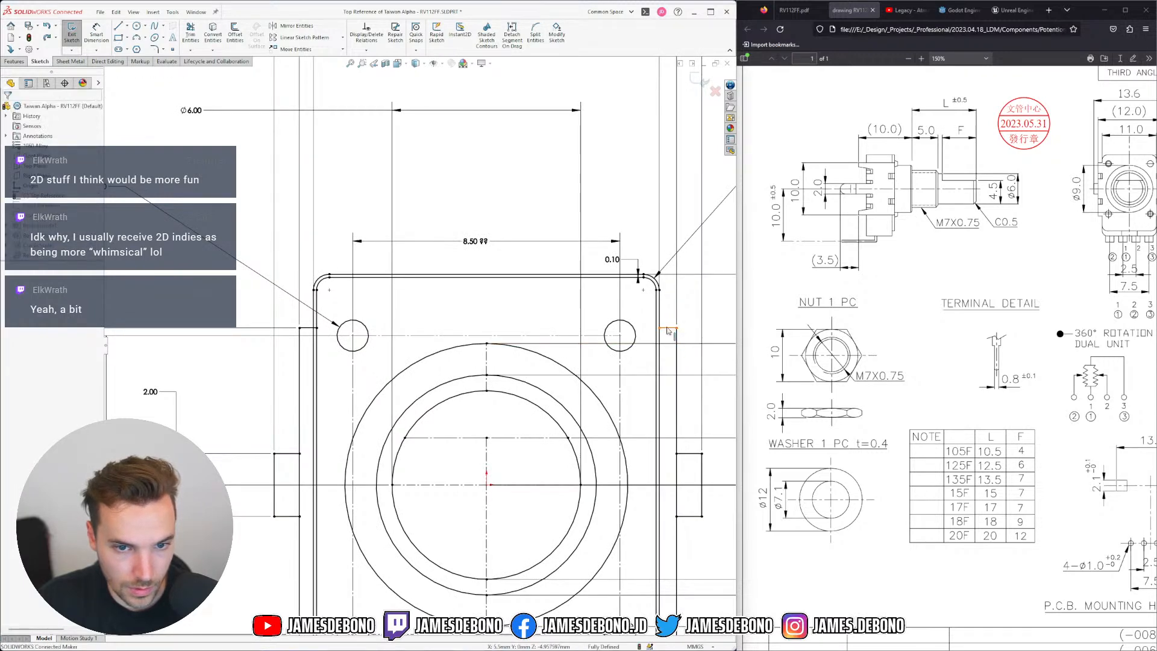
Try to delete the right side flange's upper coincident relation to the body outline and move that endpoint onto the inner rectangle's right edge
click(665, 328)
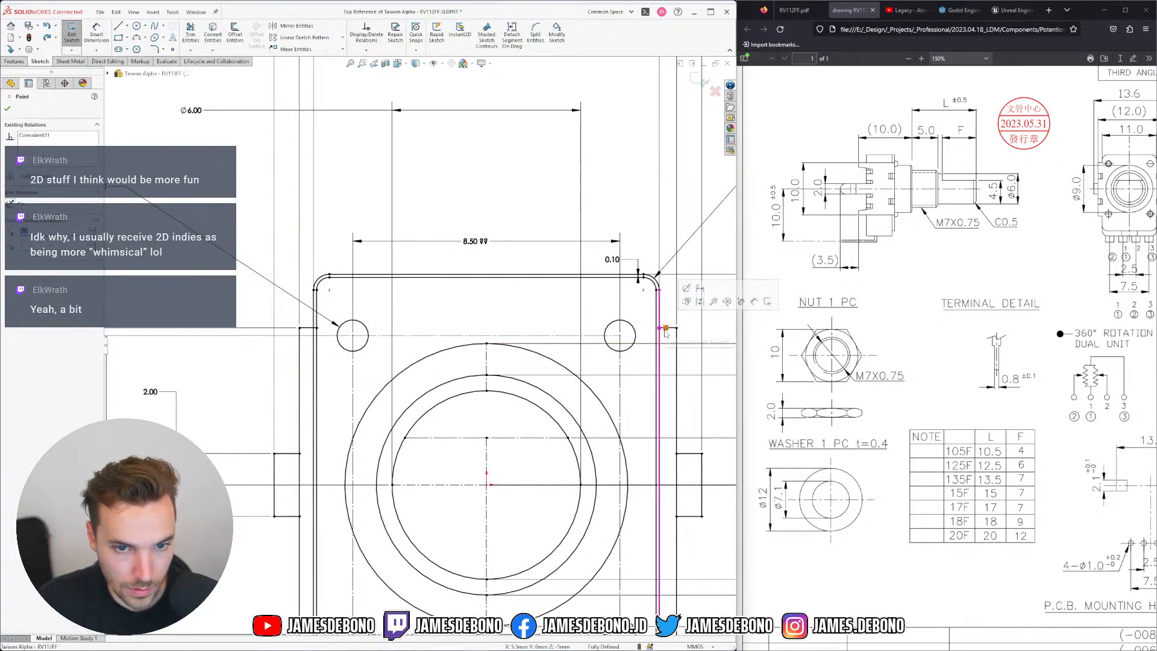
click(668, 328)
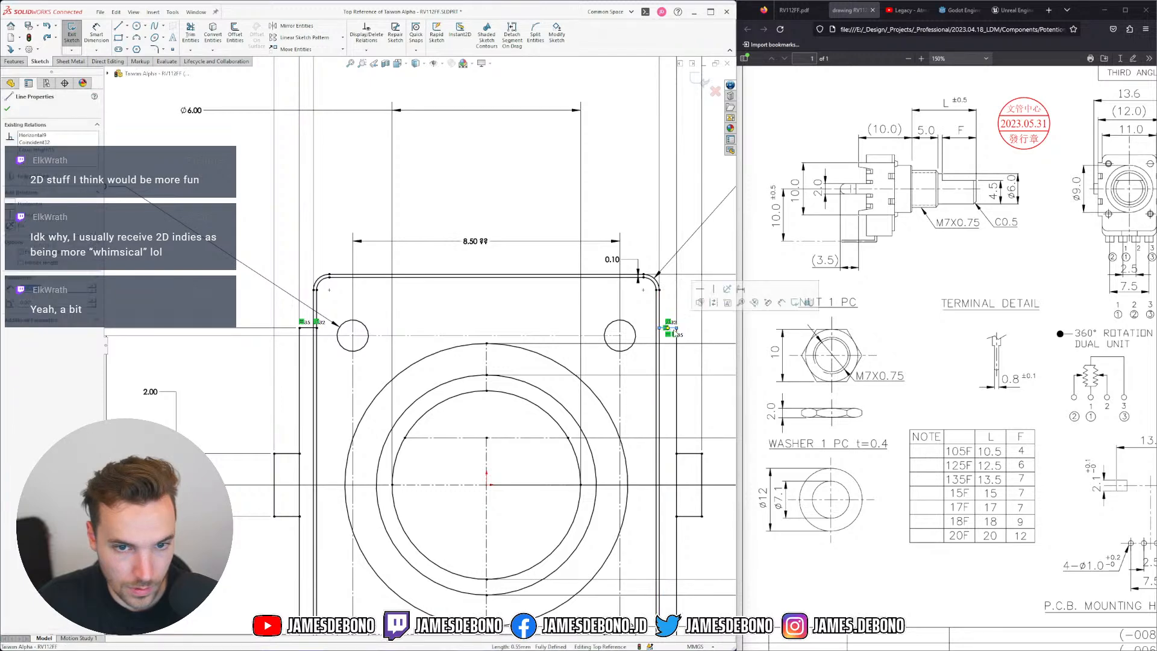
key(Escape)
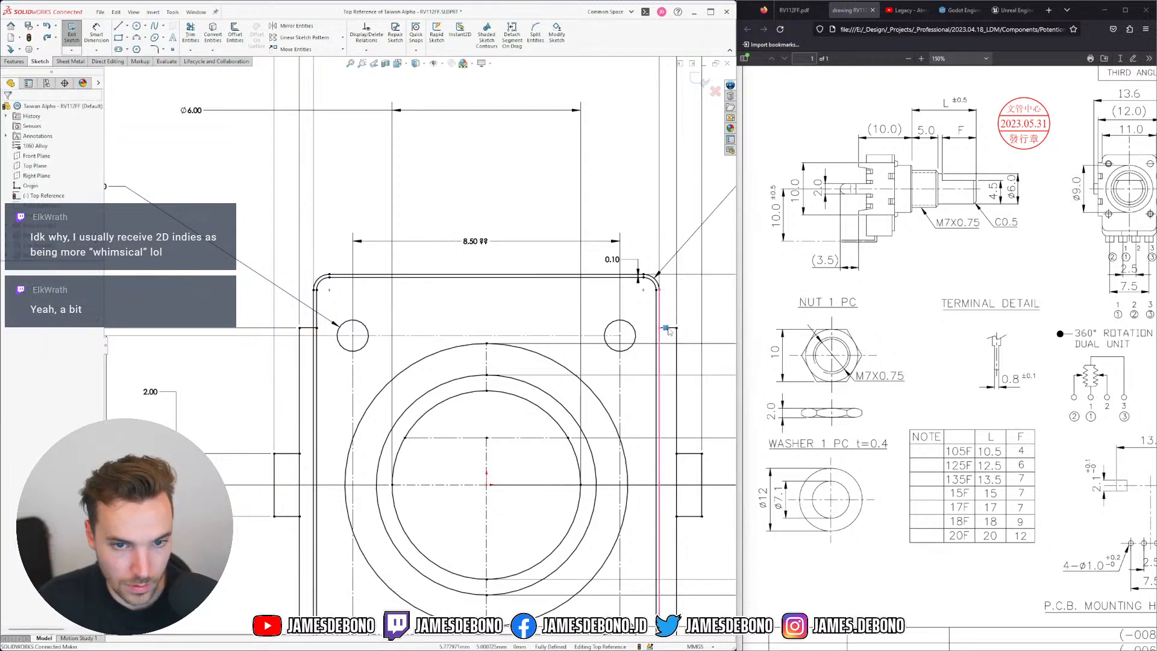
key(Delete)
mouse_move(659, 328)
mouse_down()
mouse_move(639, 330)
mouse_move(656, 328)
mouse_up()
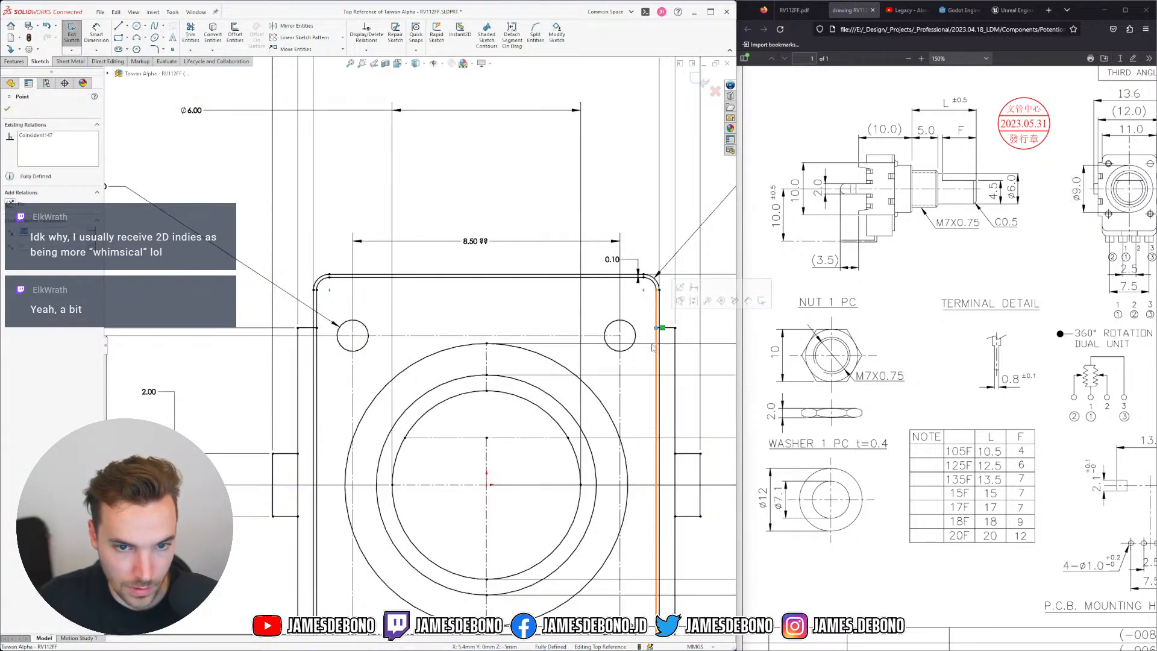
Try to detach the left side flange's lower inner endpoint from the body outline and attach it to the inner rectangle's left edge
scroll(608, 410, down, 3)
scroll(370, 526, up, 2)
scroll(370, 526, up, 5)
click(347, 341)
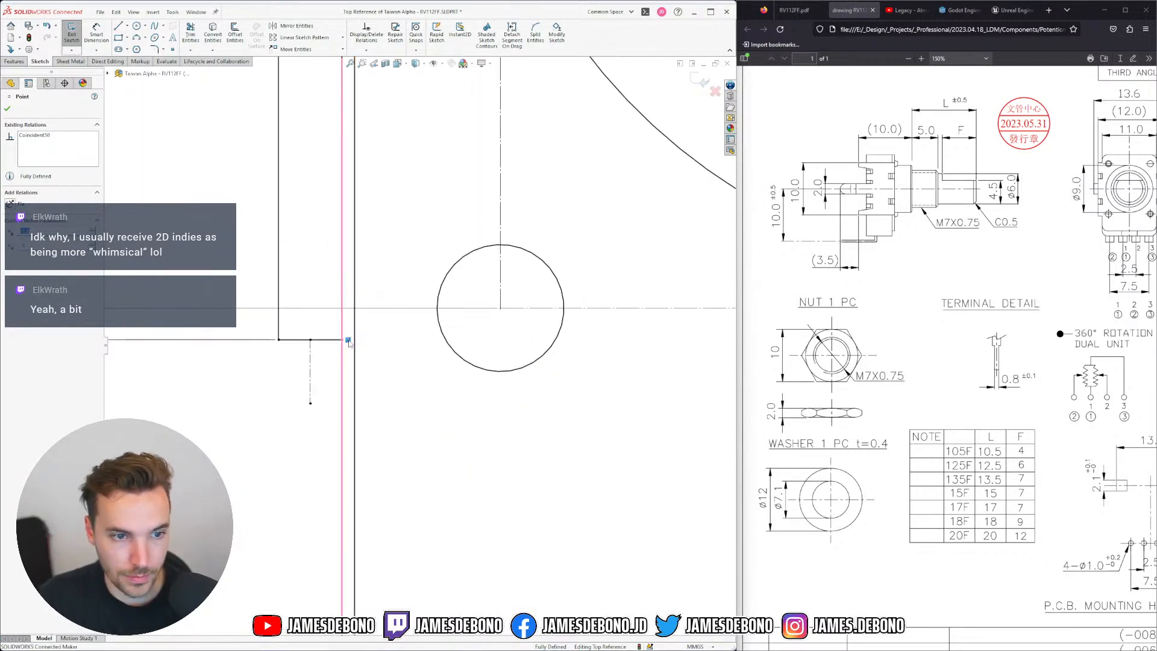
drag(348, 340, 355, 341)
scroll(524, 383, down, 7)
scroll(566, 362, down, 2)
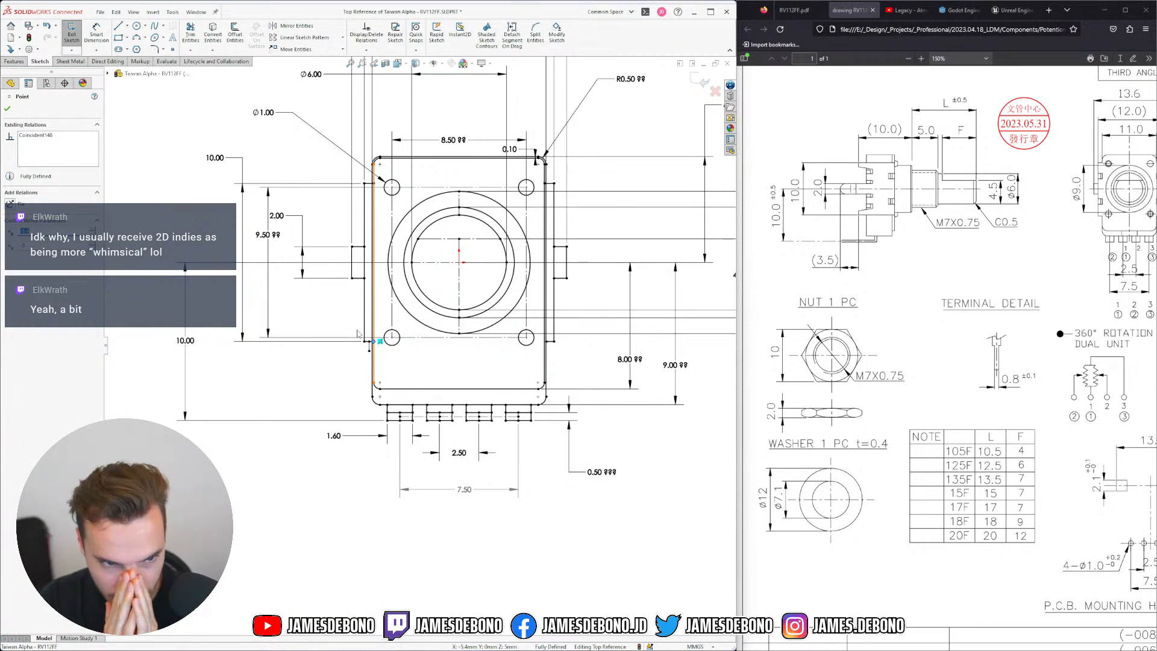
scroll(325, 319, down, 10)
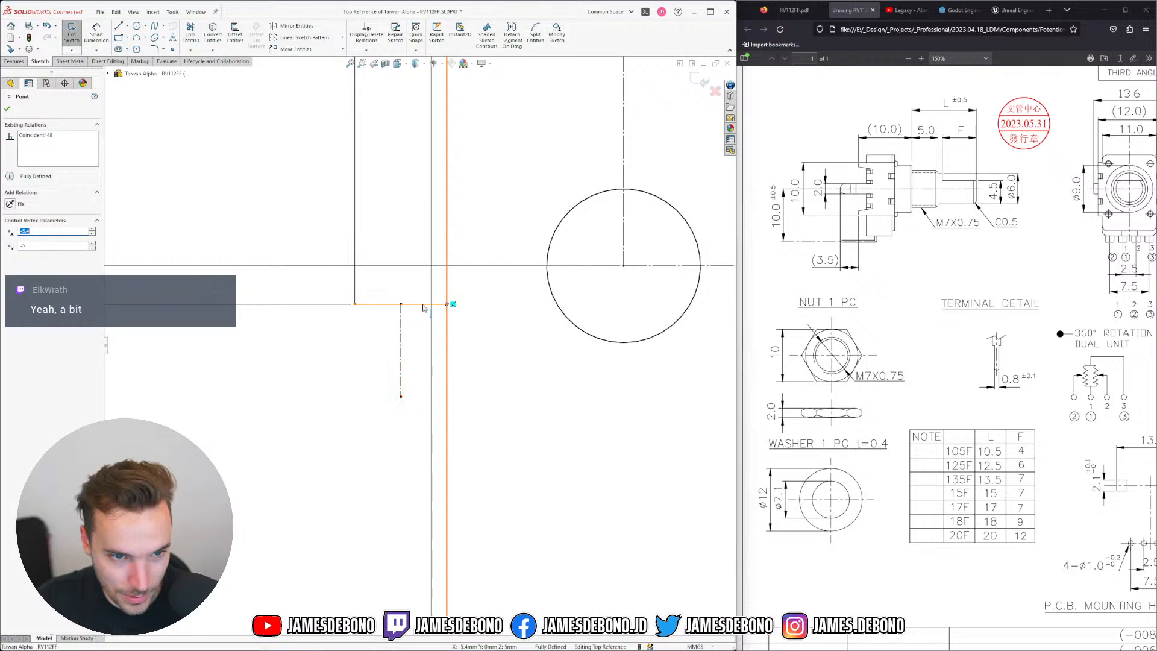
Undo the flange endpoint reattachments back to the body outline, keeping the 0.1 mm offset dimension
click(558, 361)
key(ctrl+z)
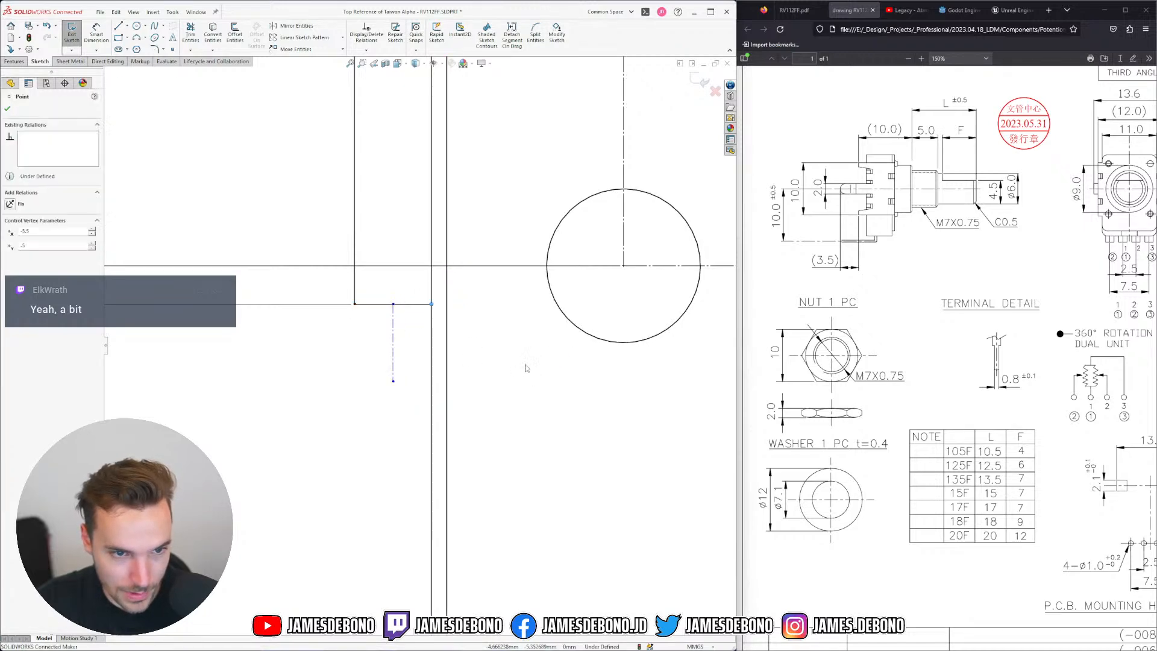
scroll(513, 371, up, 10)
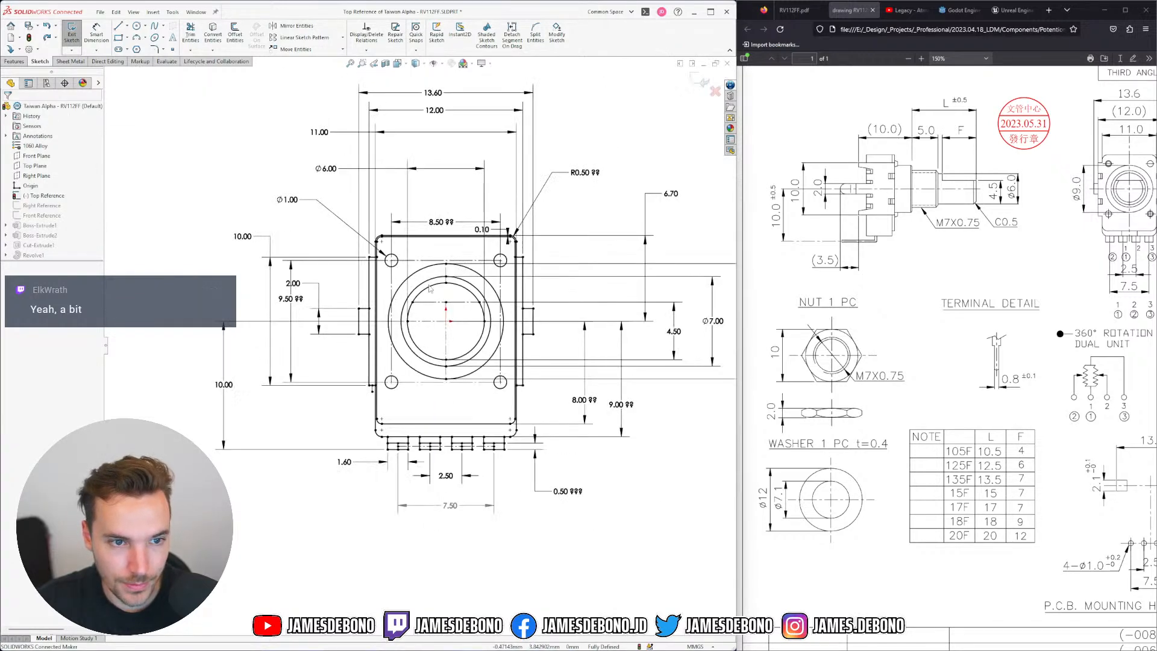
scroll(385, 337, down, 2)
scroll(386, 338, down, 2)
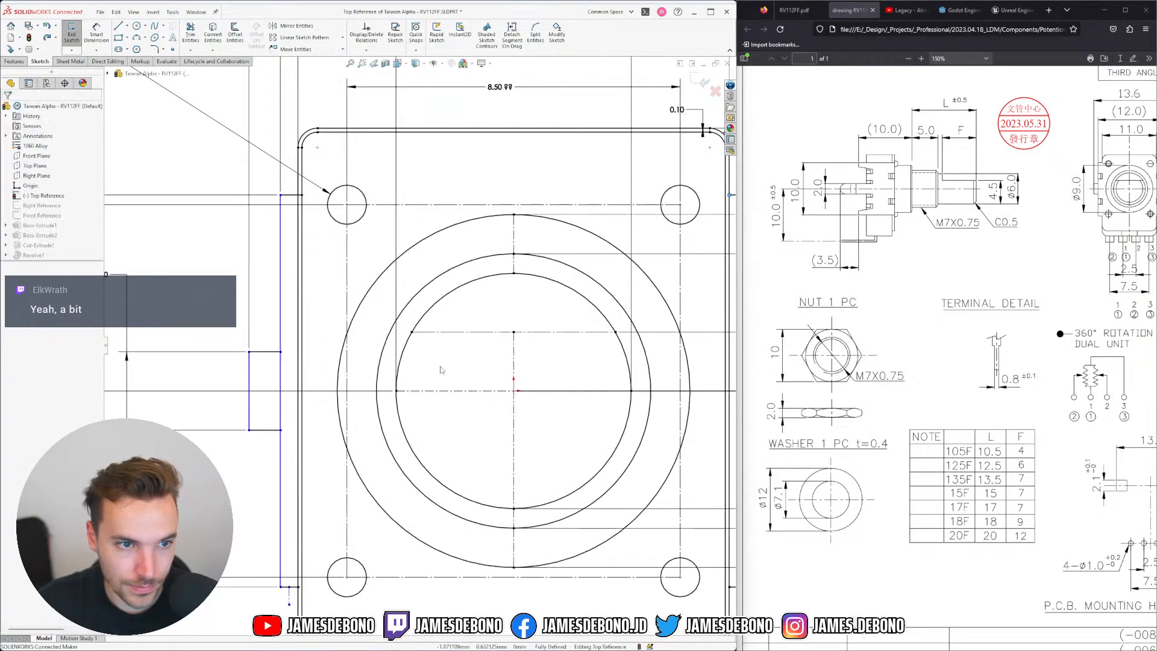
key(ctrl+z)
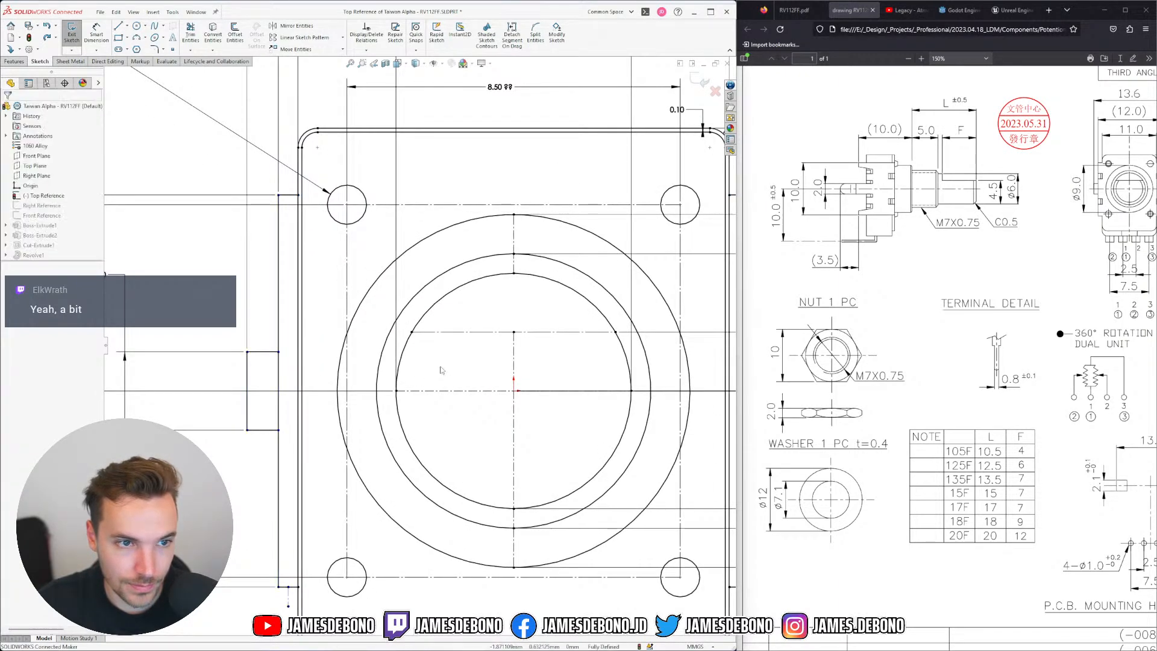
scroll(495, 352, up, 2)
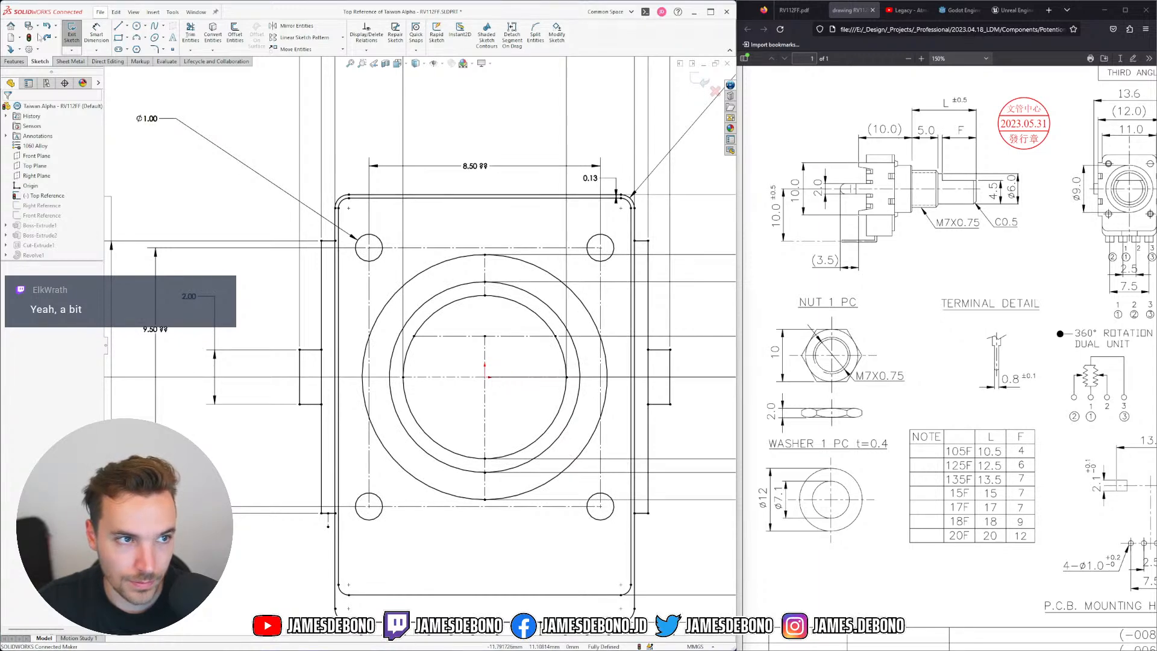
scroll(308, 186, up, 6)
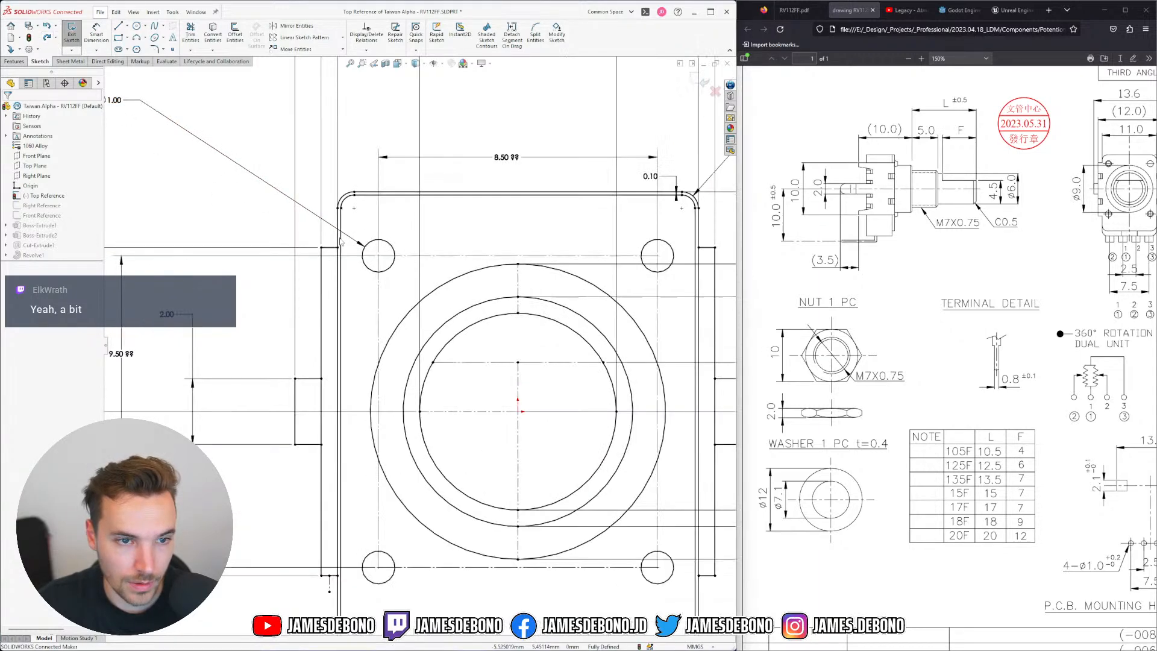
Draw short construction lines linking the left side flange's upper and lower inner endpoints to the inner rectangle's left edge
click(128, 27)
click(138, 38)
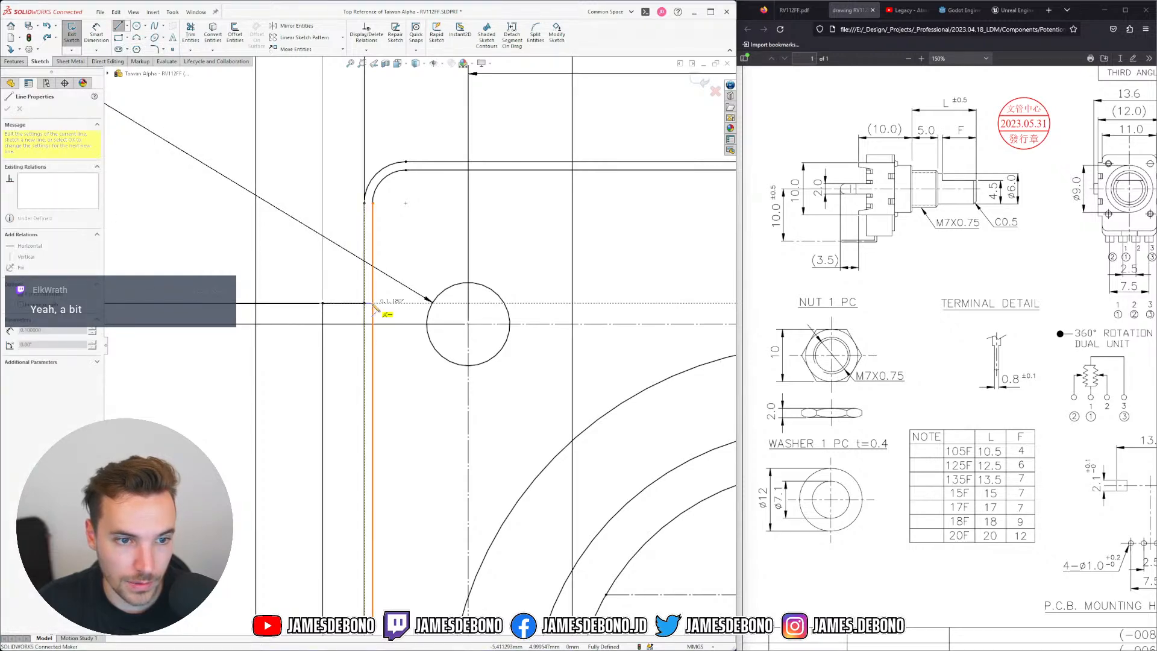
scroll(418, 346, down, 5)
scroll(434, 531, up, 4)
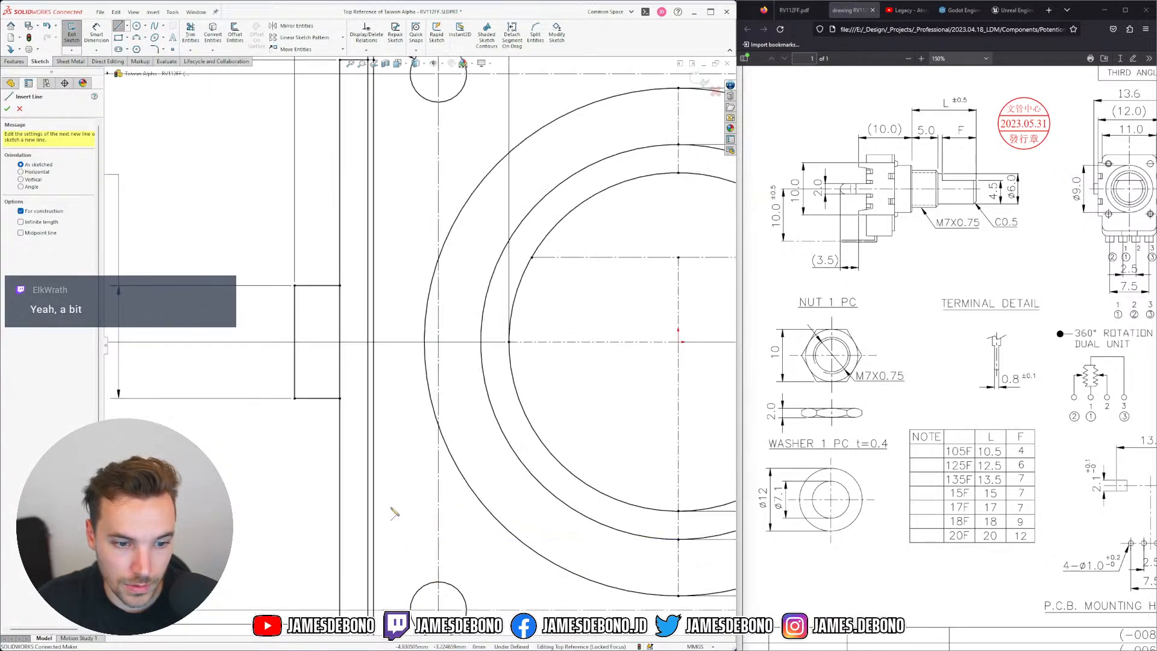
scroll(381, 548, down, 1)
scroll(382, 550, up, 8)
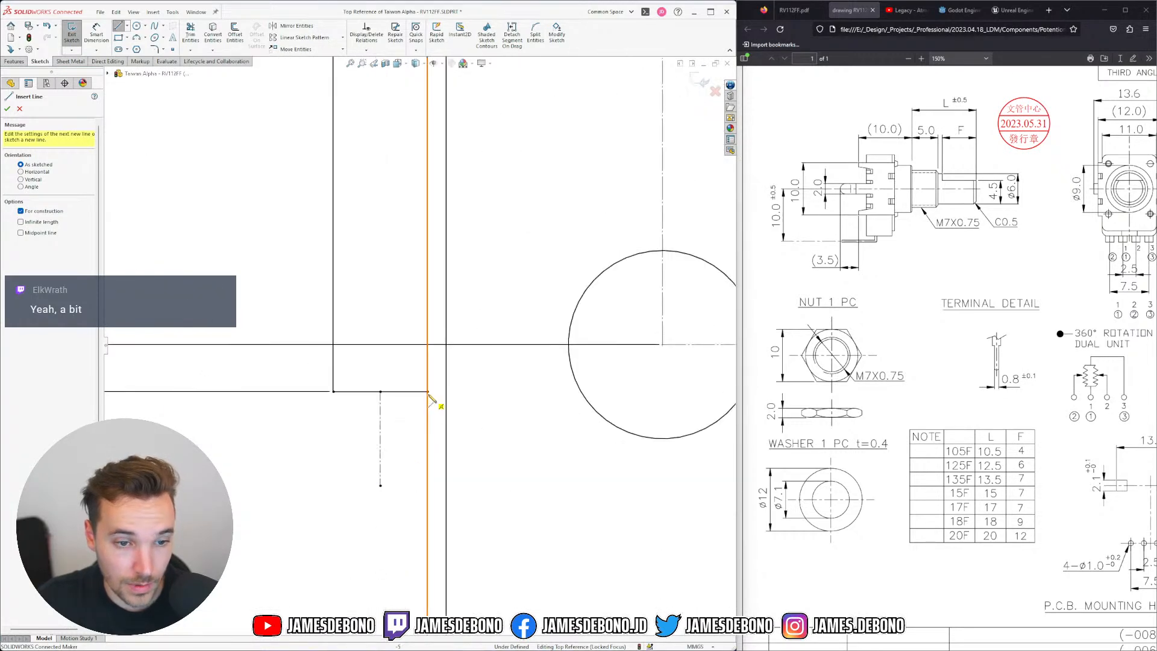
click(447, 392)
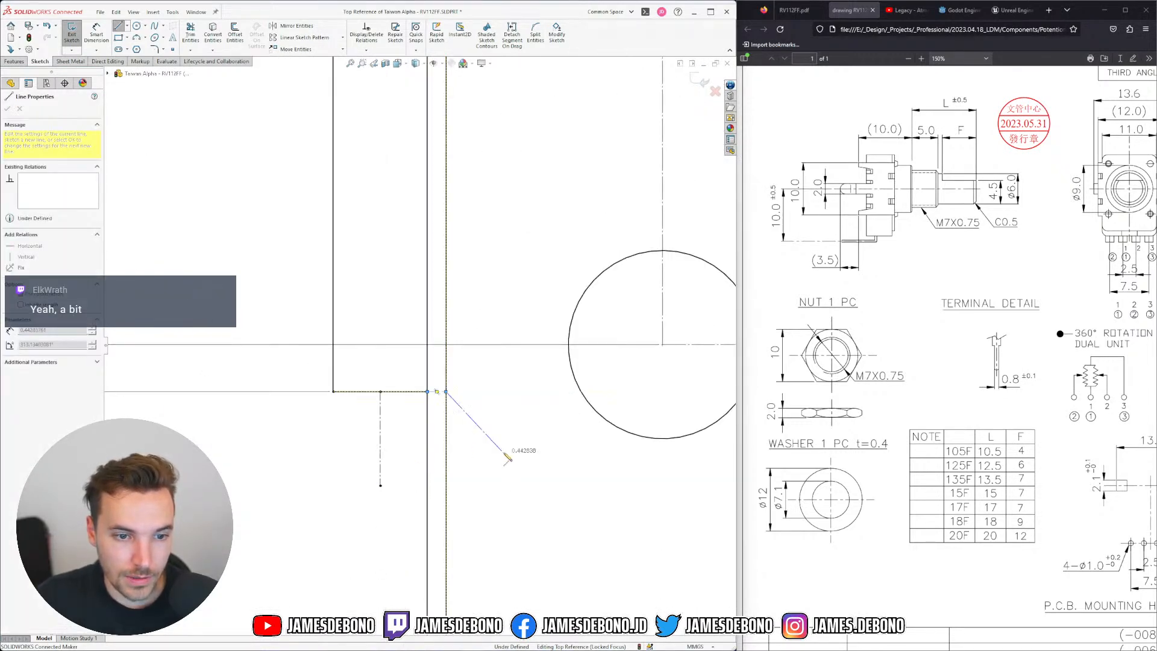
key(Escape)
Draw a short construction line from the right side flange's lower inner endpoint to the inner rectangle's right edge
scroll(554, 380, down, 6)
scroll(572, 358, up, 8)
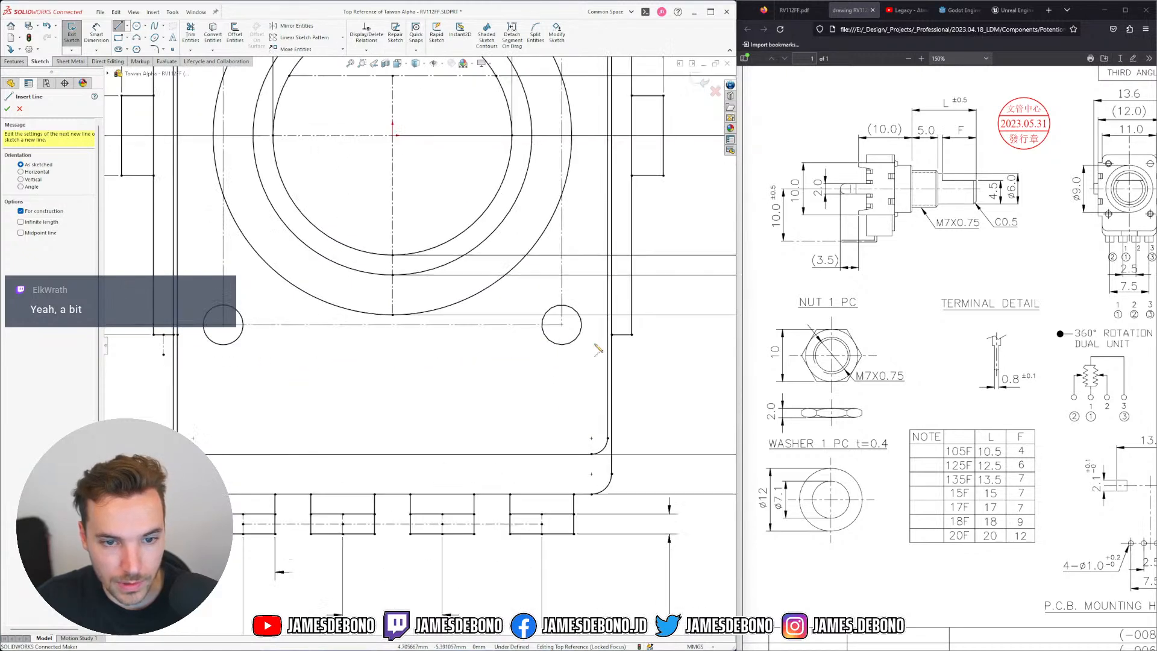
click(546, 298)
click(523, 298)
key(Escape)
Link the right side flange's upper inner endpoint to the inner rectangle's right edge with a short construction line
scroll(478, 362, down, 2)
scroll(480, 268, down, 5)
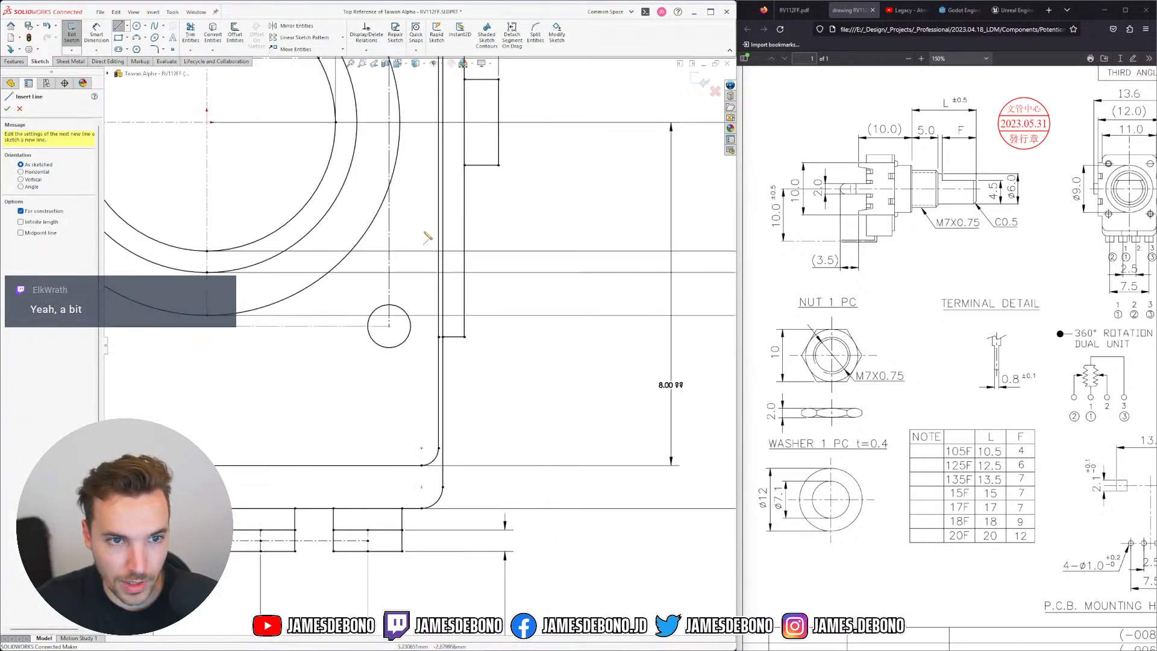
scroll(405, 191, down, 2)
scroll(407, 189, up, 6)
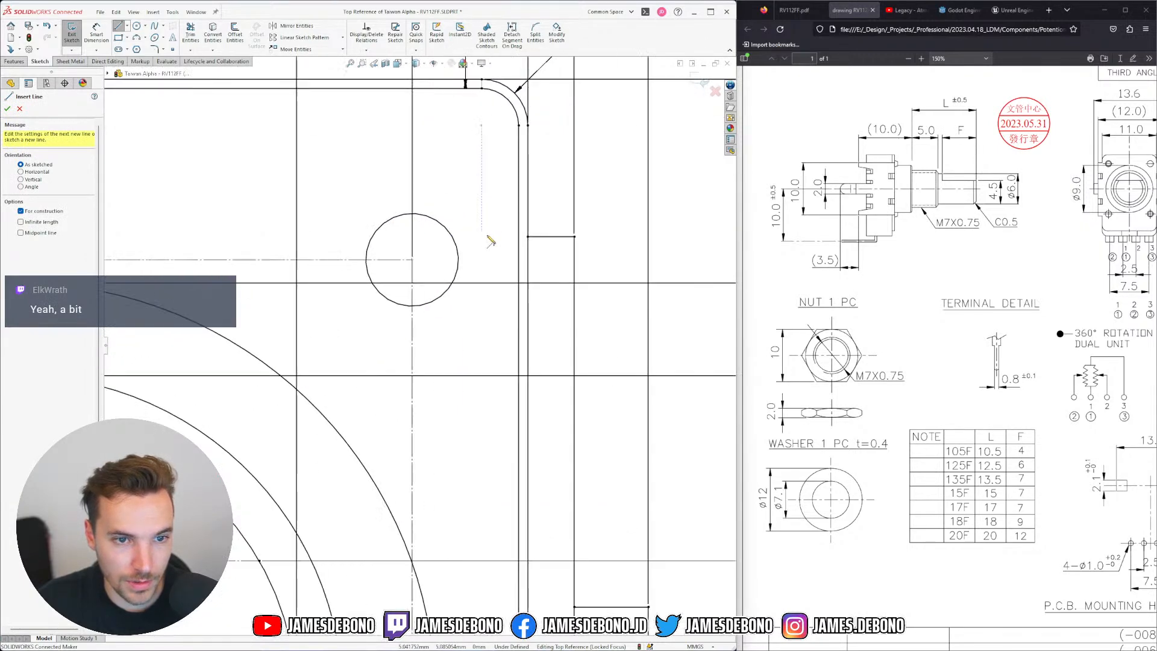
click(524, 244)
key(Escape)
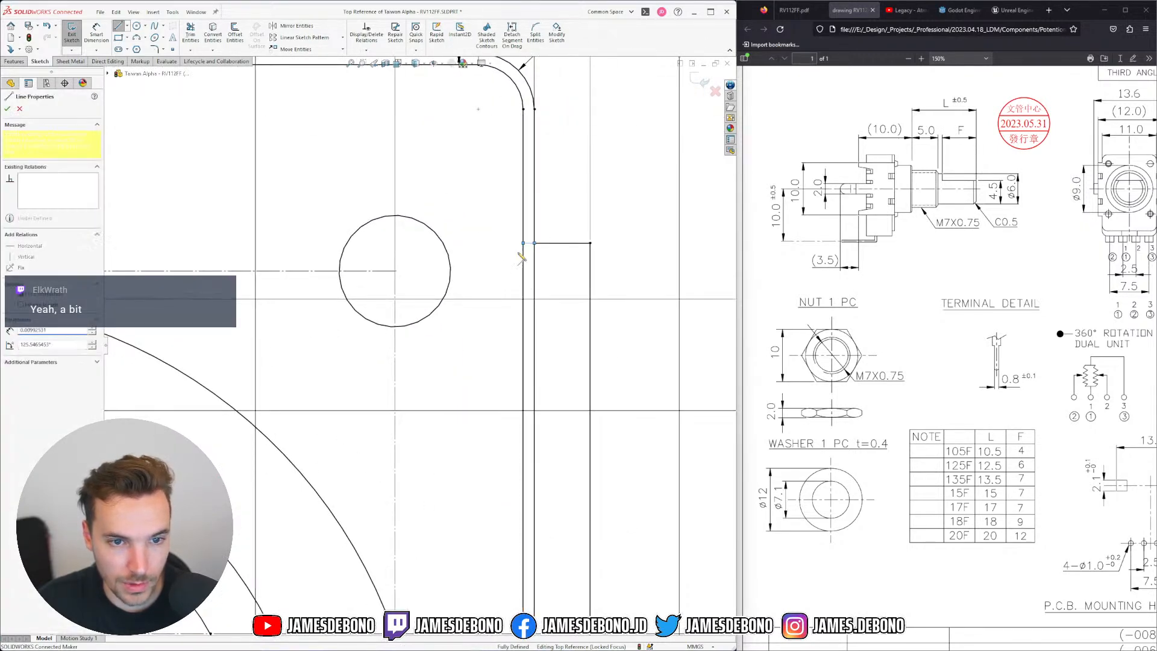
key(Escape)
Exit the Top Reference sketch, continue the rebuild ignoring the error, and dismiss the What's Wrong report
scroll(496, 271, down, 7)
scroll(291, 460, up, 2)
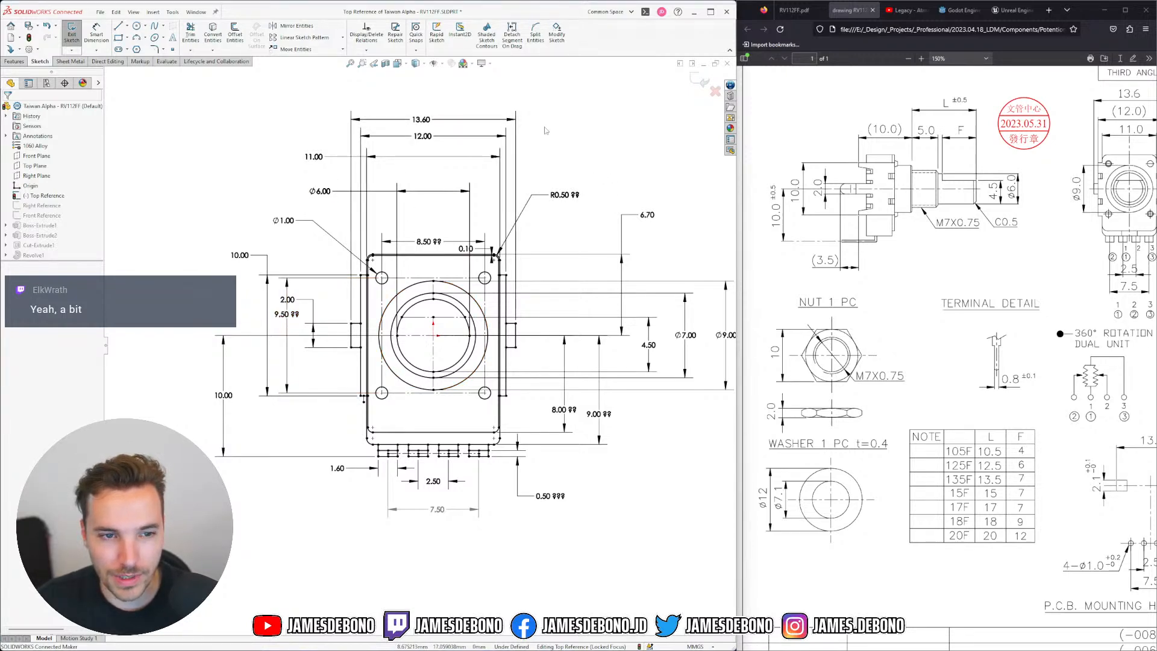
click(698, 81)
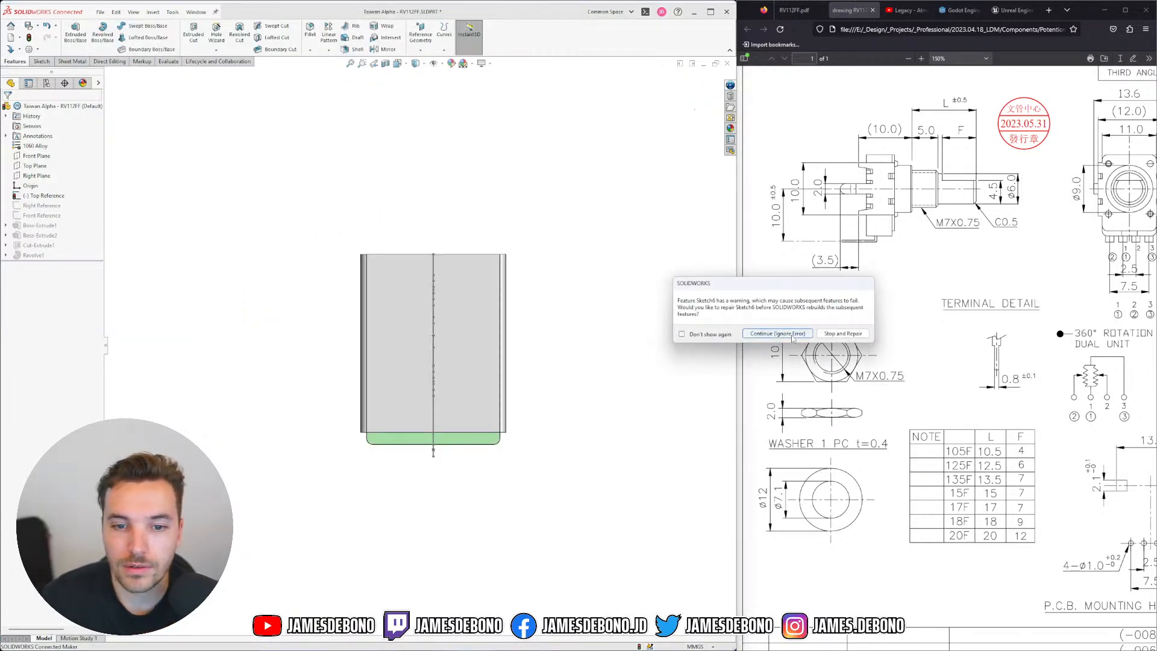
click(791, 335)
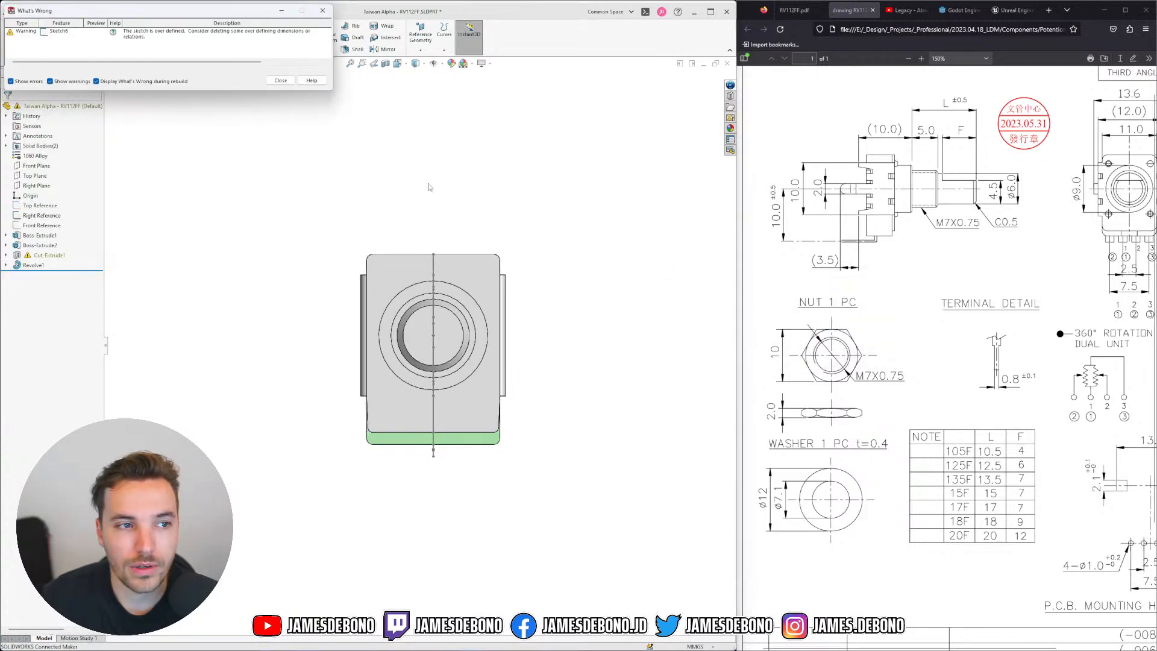
click(280, 80)
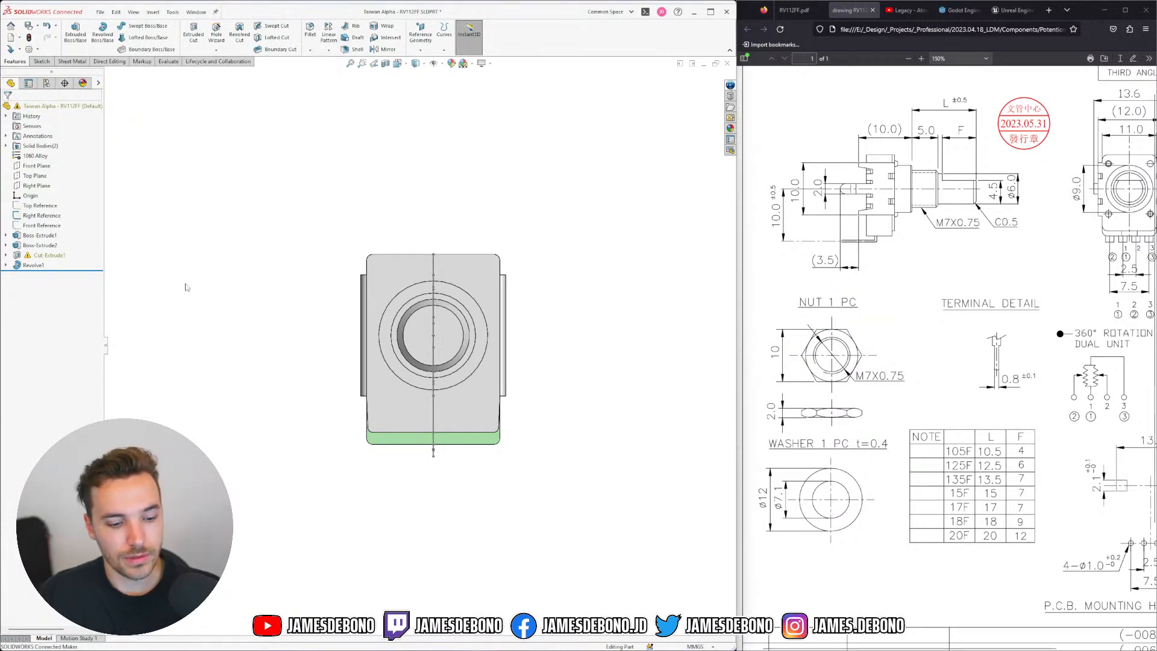
Expand Cut-Extrude1 and open its Sketch6 for editing
click(6, 255)
click(47, 255)
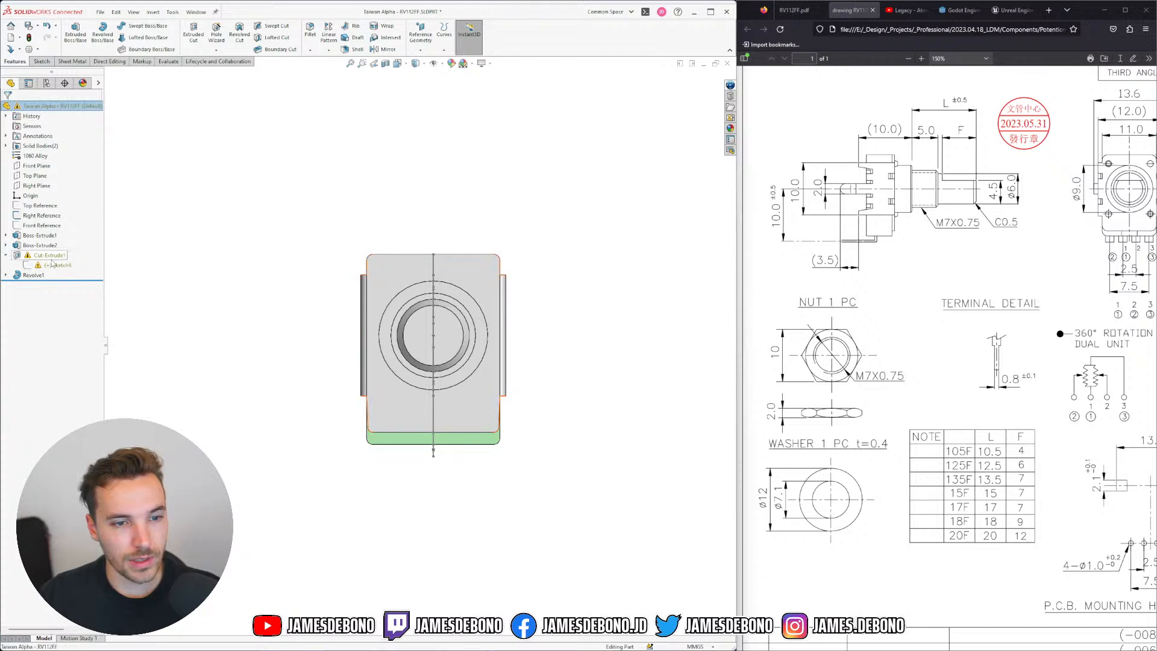
click(60, 237)
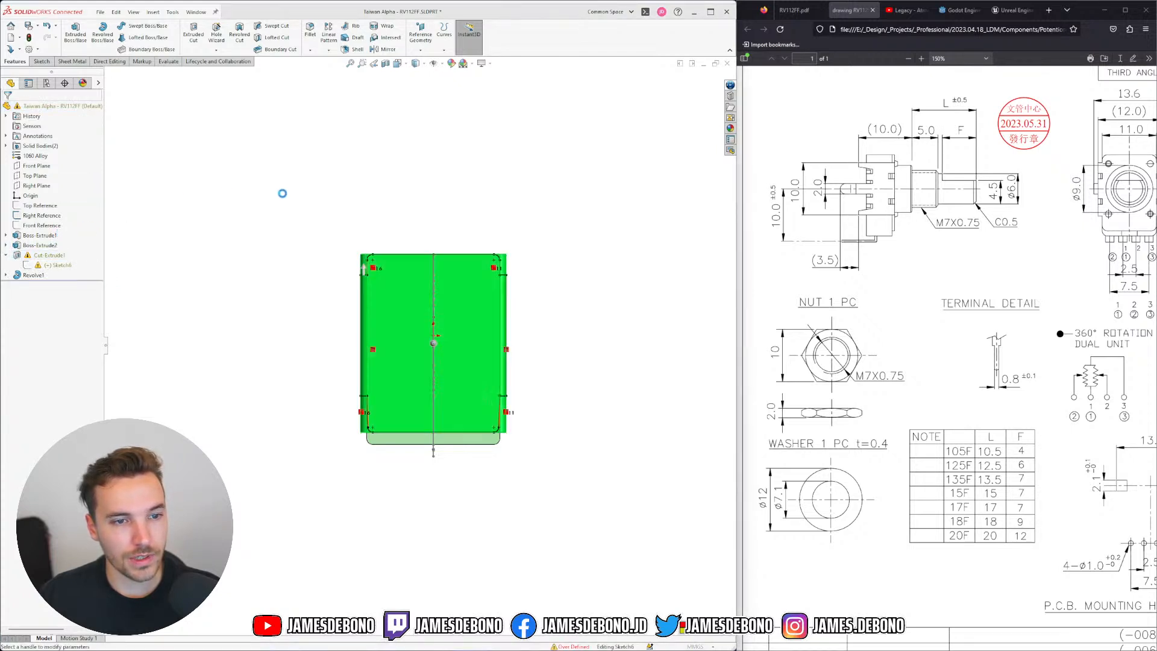
click(20, 110)
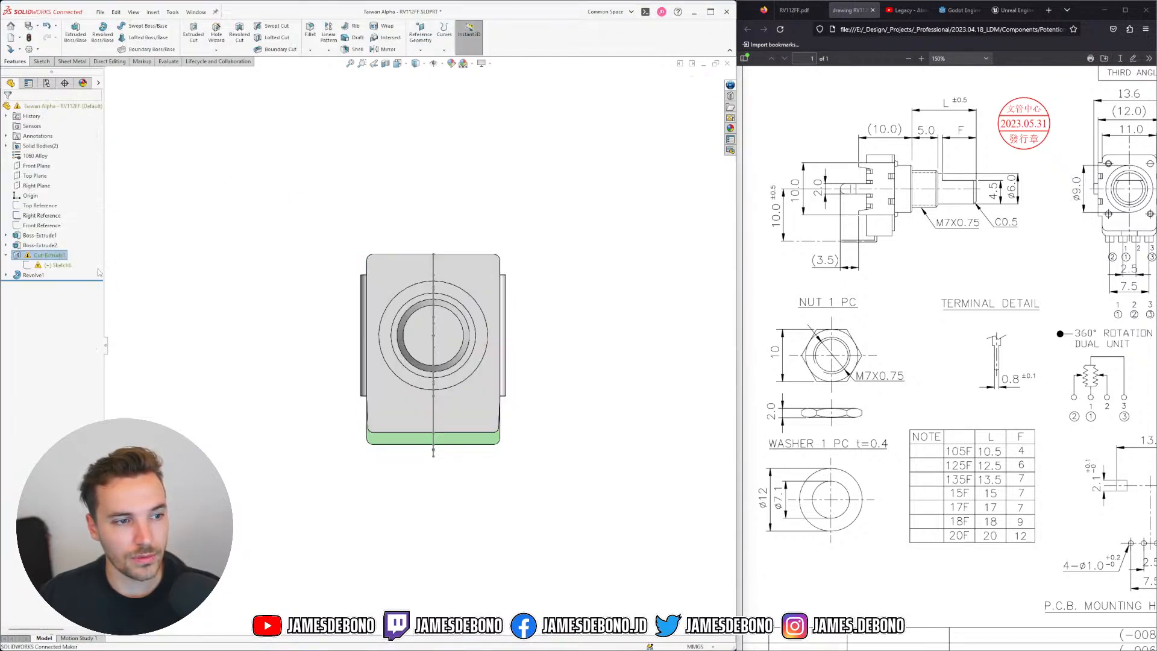
click(58, 265)
click(78, 242)
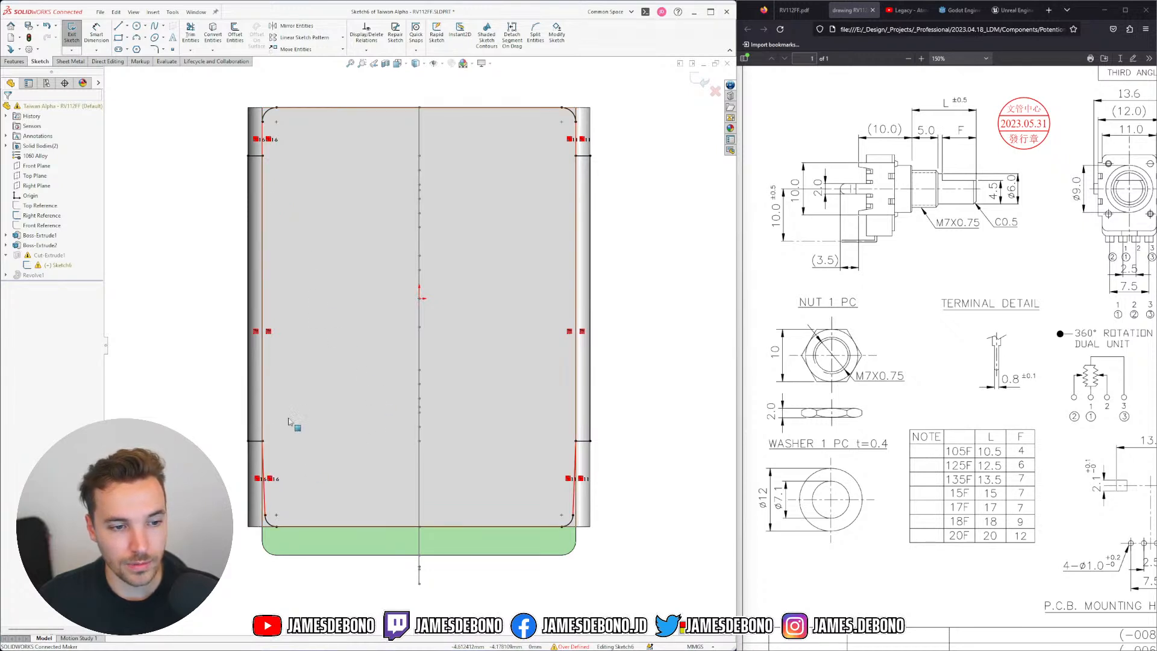
Delete the conflicting relations on the left and right vertical edges in Sketch6
click(269, 332)
key(Delete)
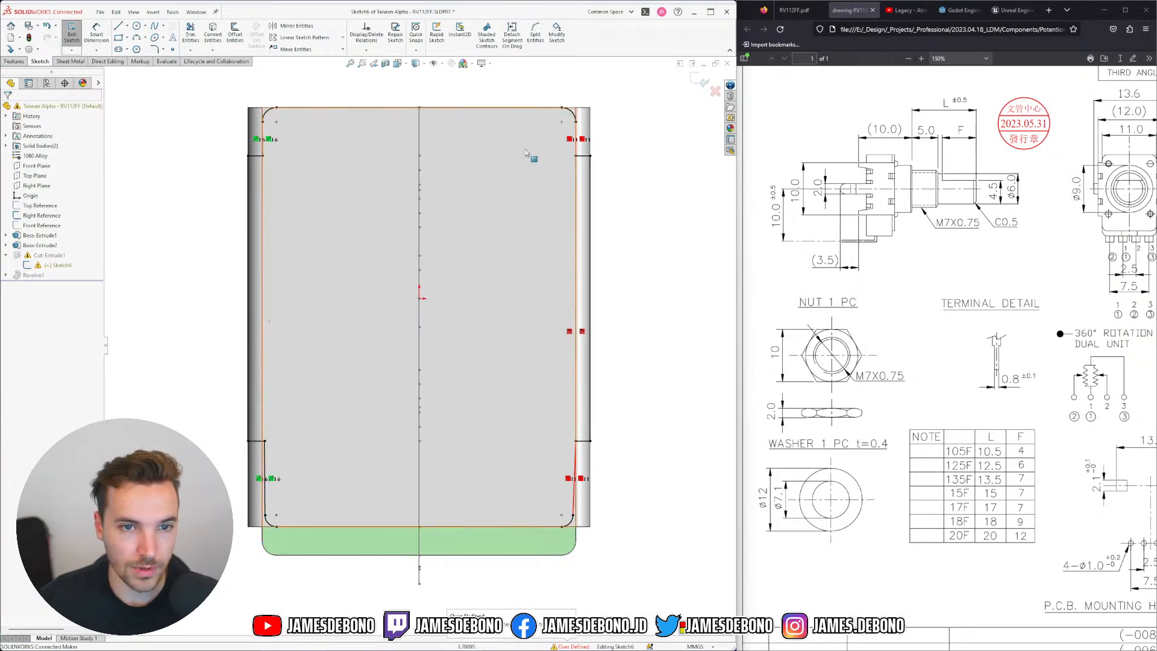
click(569, 331)
key(Delete)
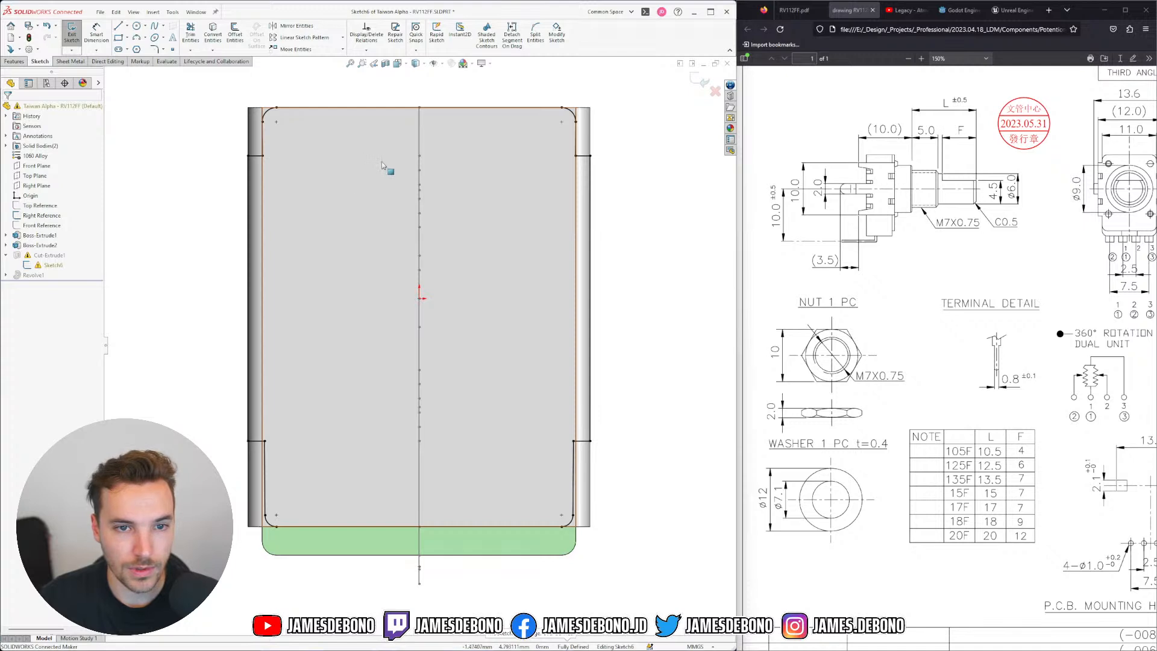
Check the left profile line's relation and show the Top Reference sketch while editing Sketch6
click(267, 153)
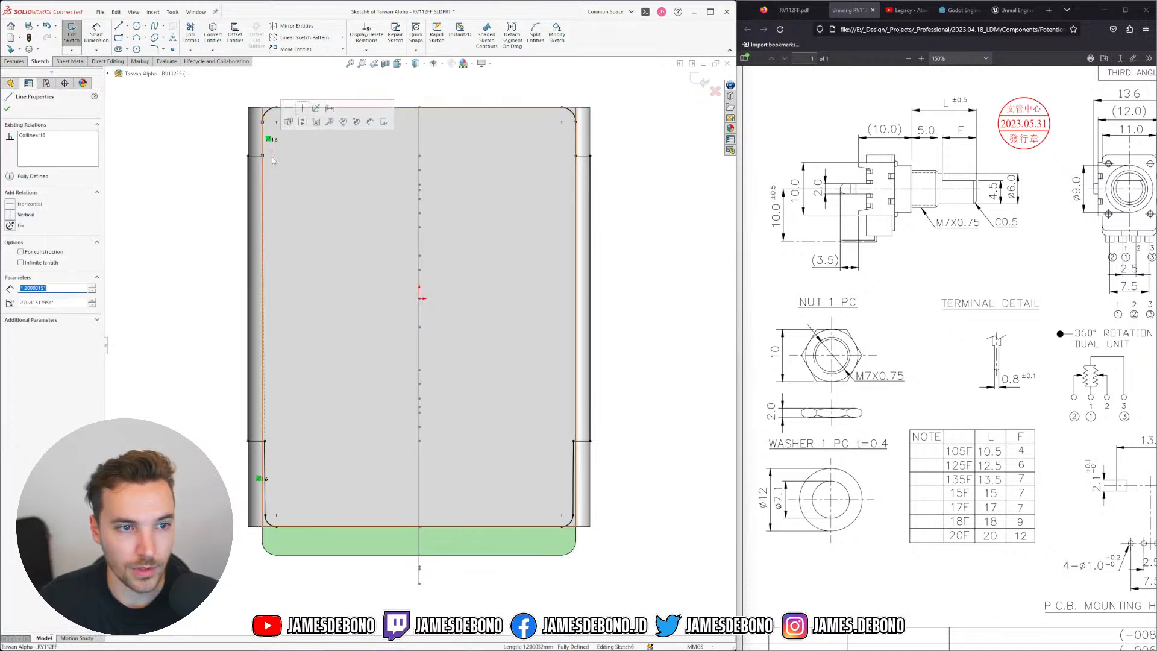
click(286, 190)
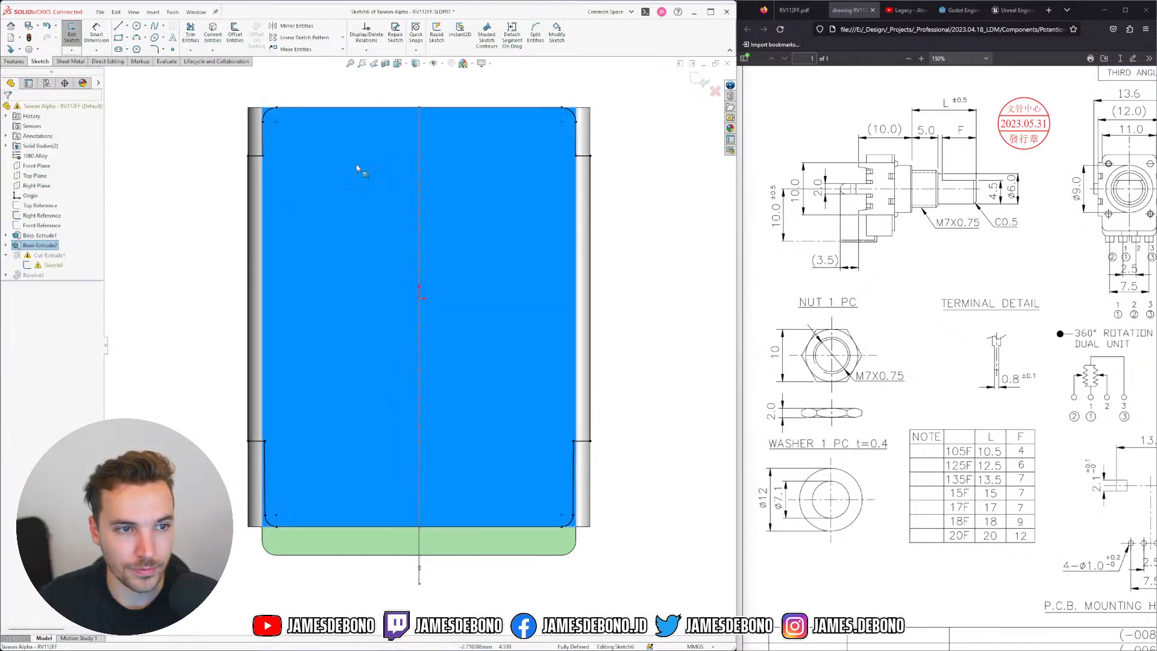
click(691, 252)
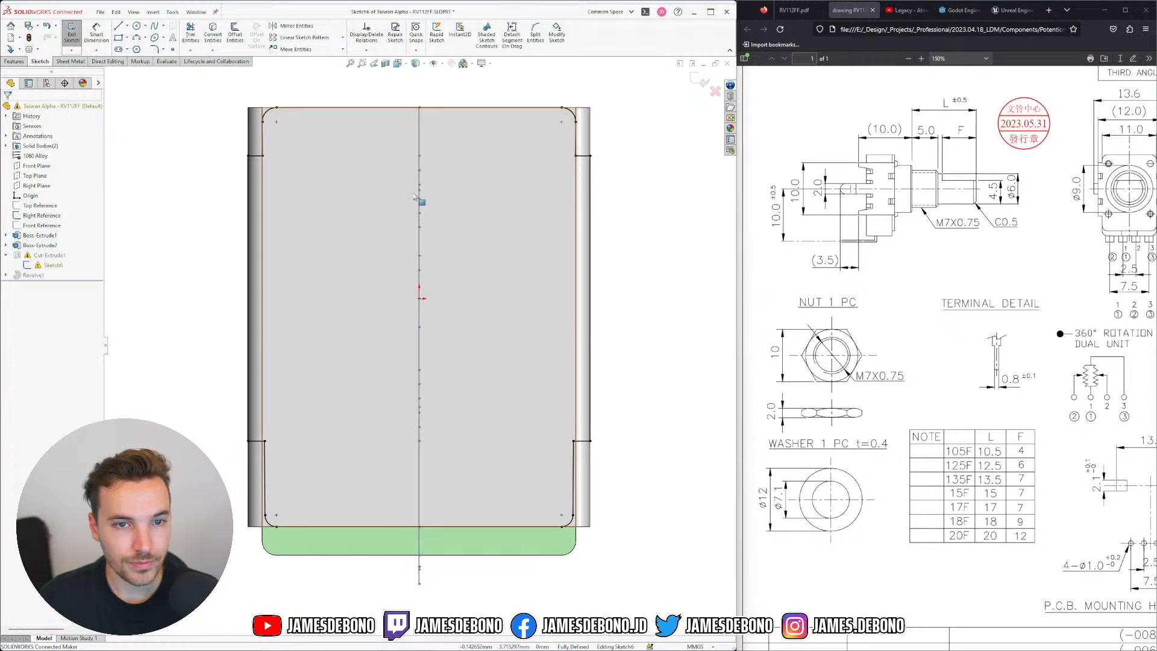
click(49, 206)
click(58, 196)
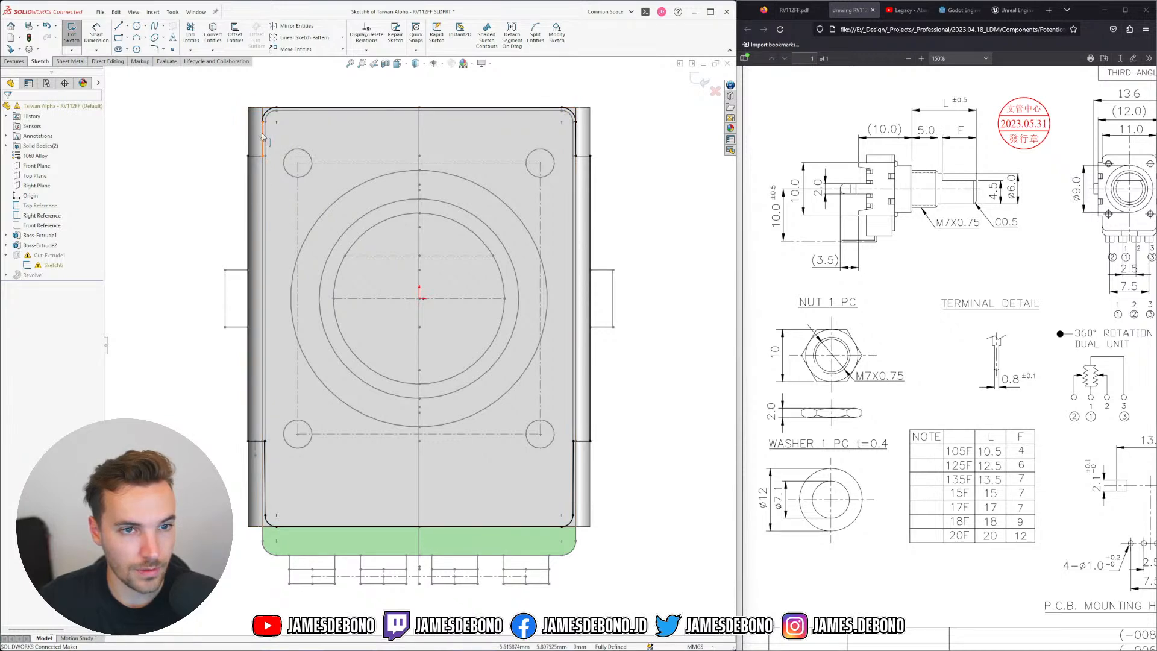
Delete the old outline segments and corner arcs above and below the side flanges in Sketch6, keeping the horizontal flange lines
drag(612, 81, 215, 132)
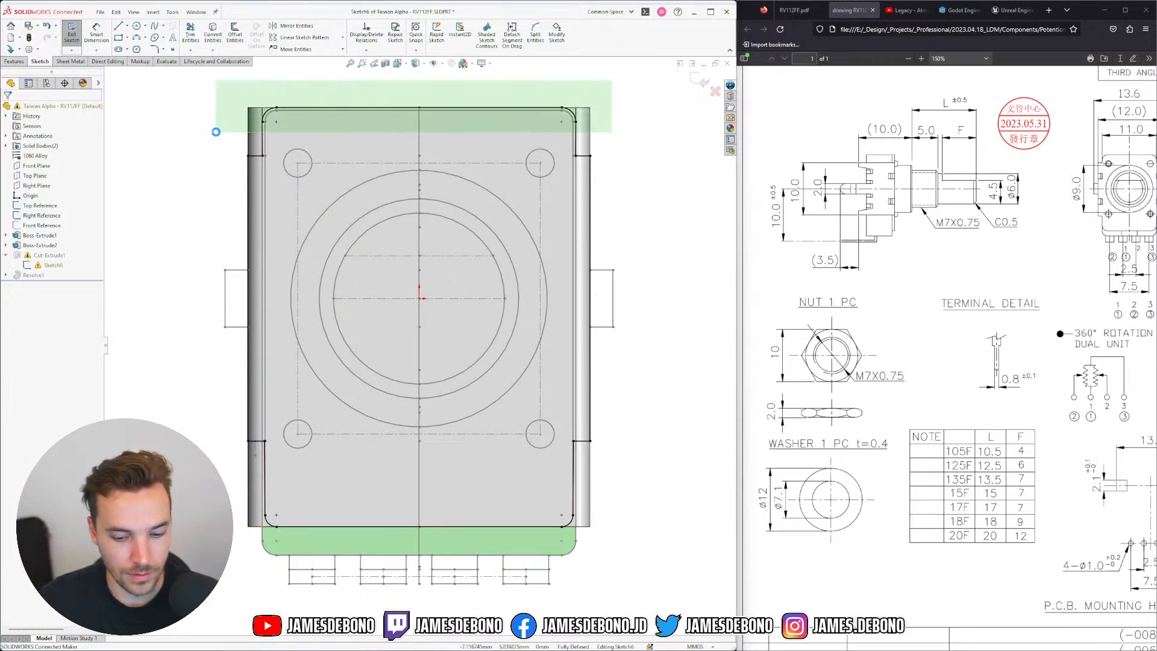
key(Delete)
mouse_move(638, 571)
mouse_down()
mouse_move(225, 494)
mouse_move(216, 467)
mouse_up()
key(Delete)
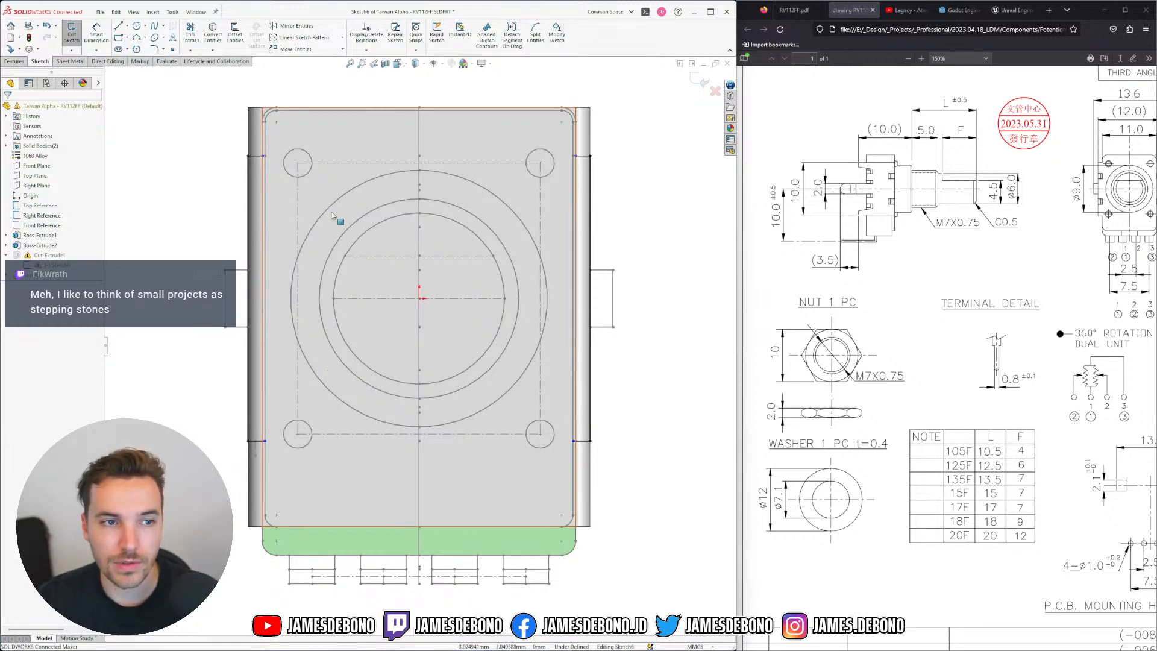
Attach the inner endpoints of the upper left and upper right horizontal flange lines to the reference inner rectangle's side edges
scroll(306, 147, down, 3)
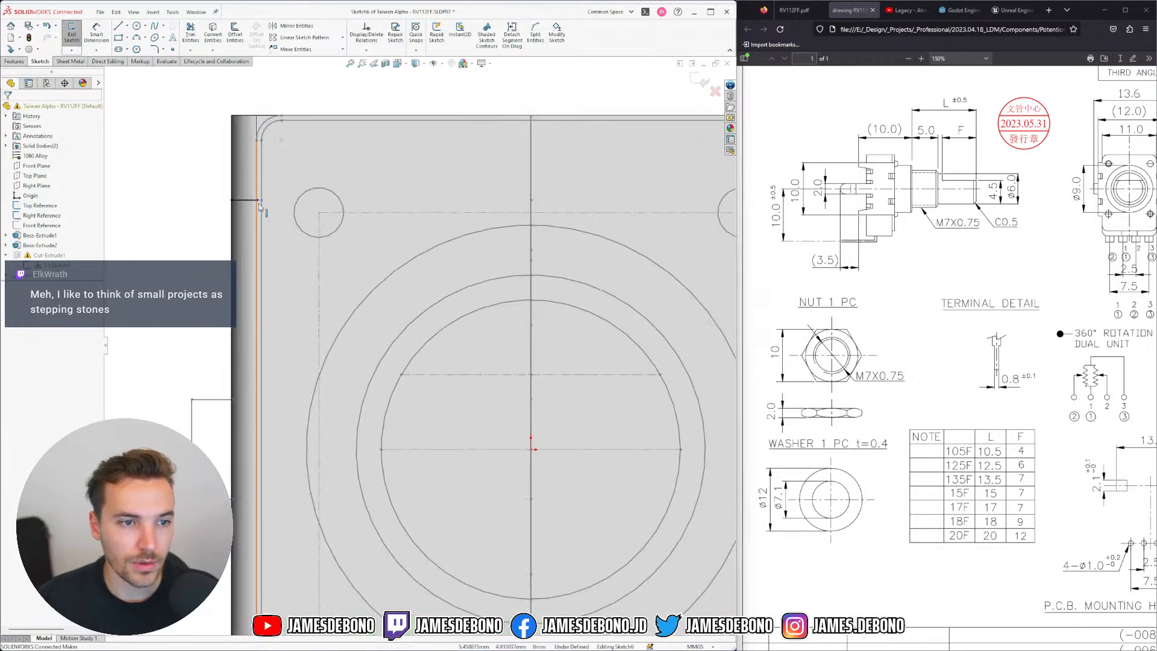
scroll(266, 218, down, 3)
click(281, 215)
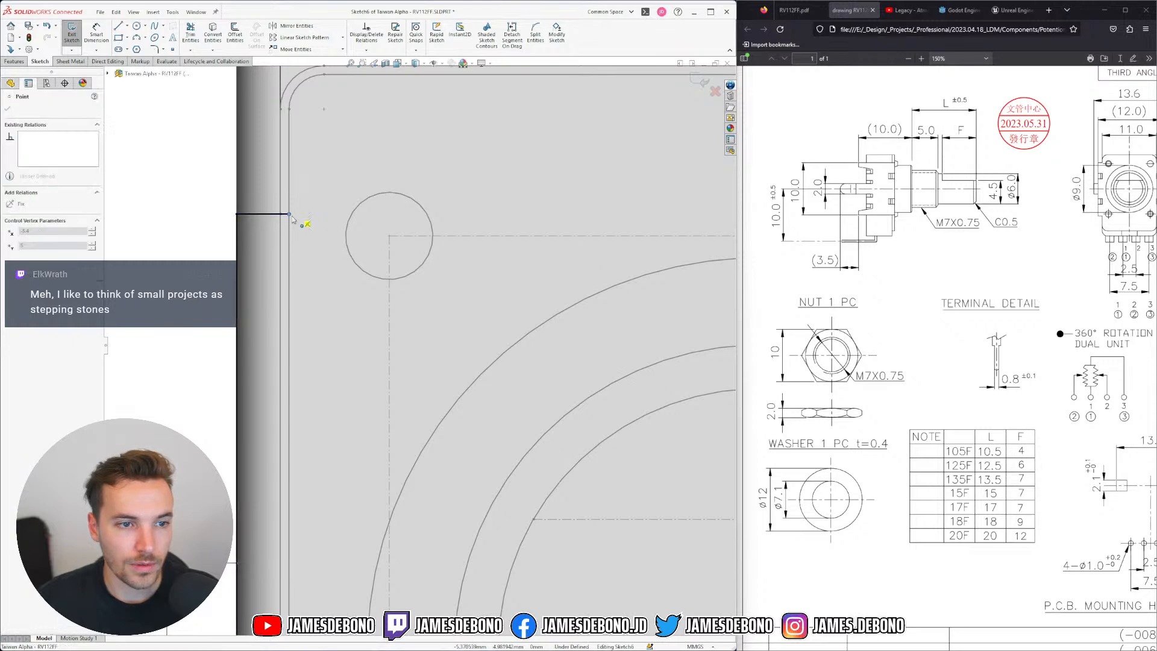
key(f)
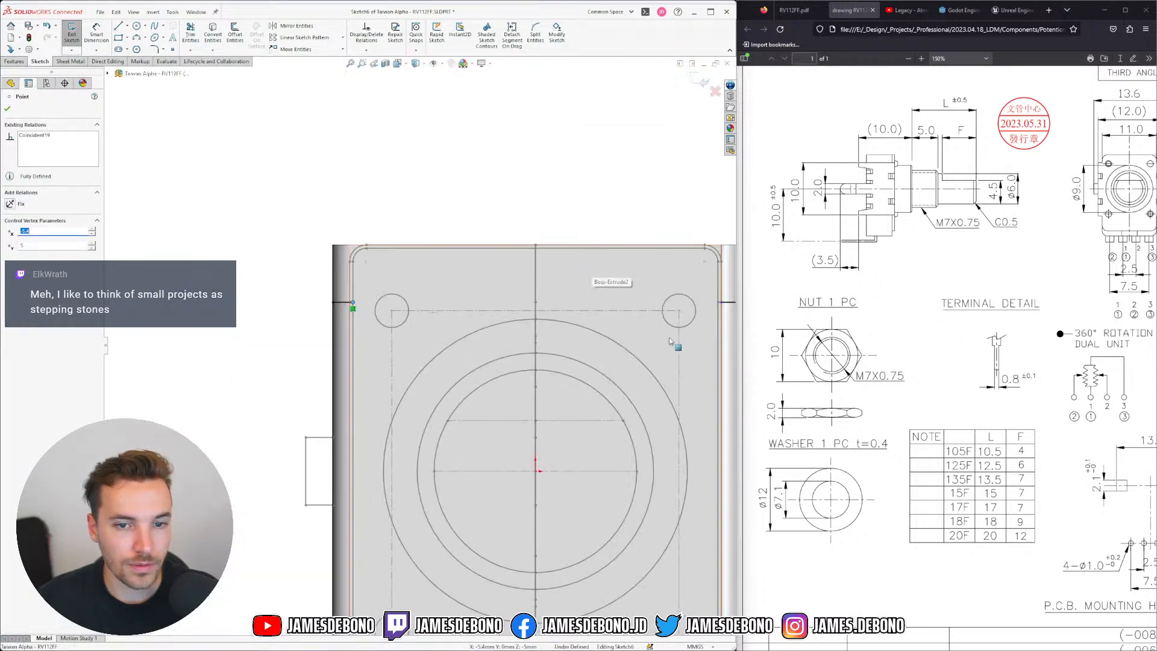
scroll(697, 312, down, 5)
click(544, 331)
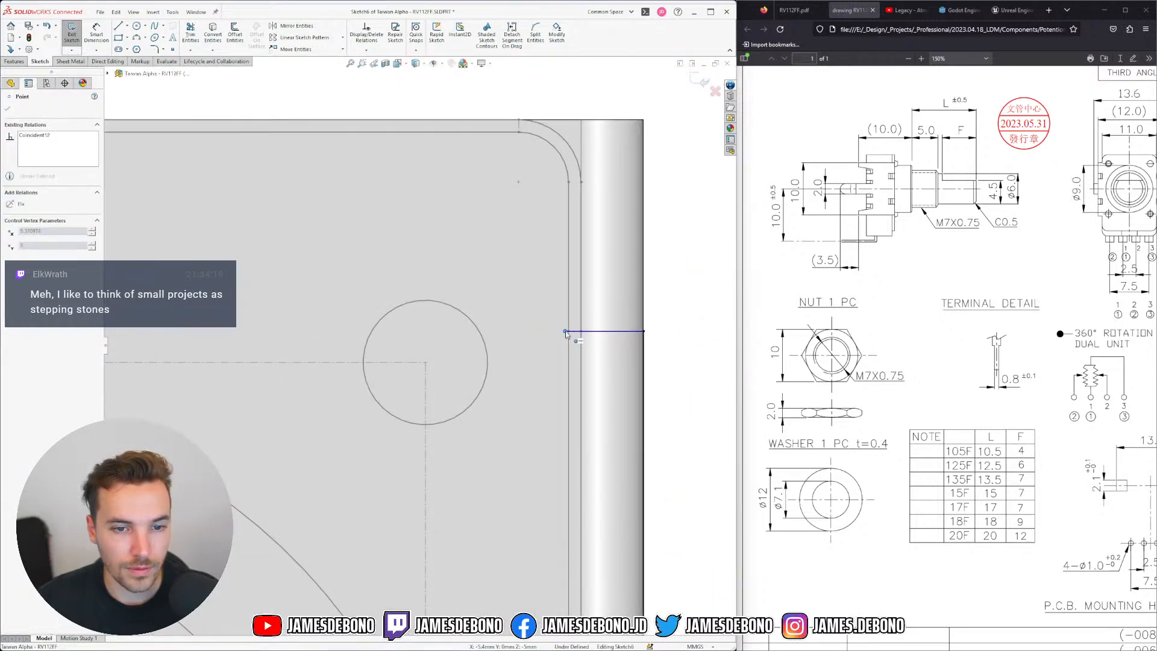
drag(569, 331, 568, 331)
Convert the inner rectangle's side edges, top edge and upper corner arcs from Top Reference into Sketch6
click(568, 268)
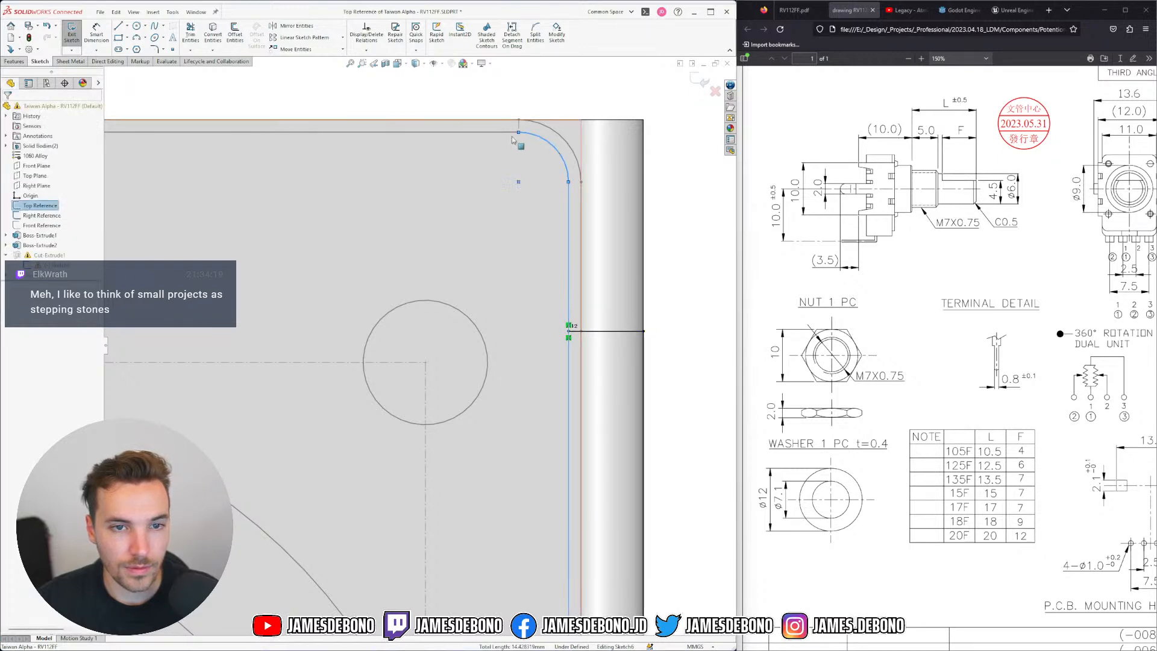
key(f)
scroll(302, 269, down, 5)
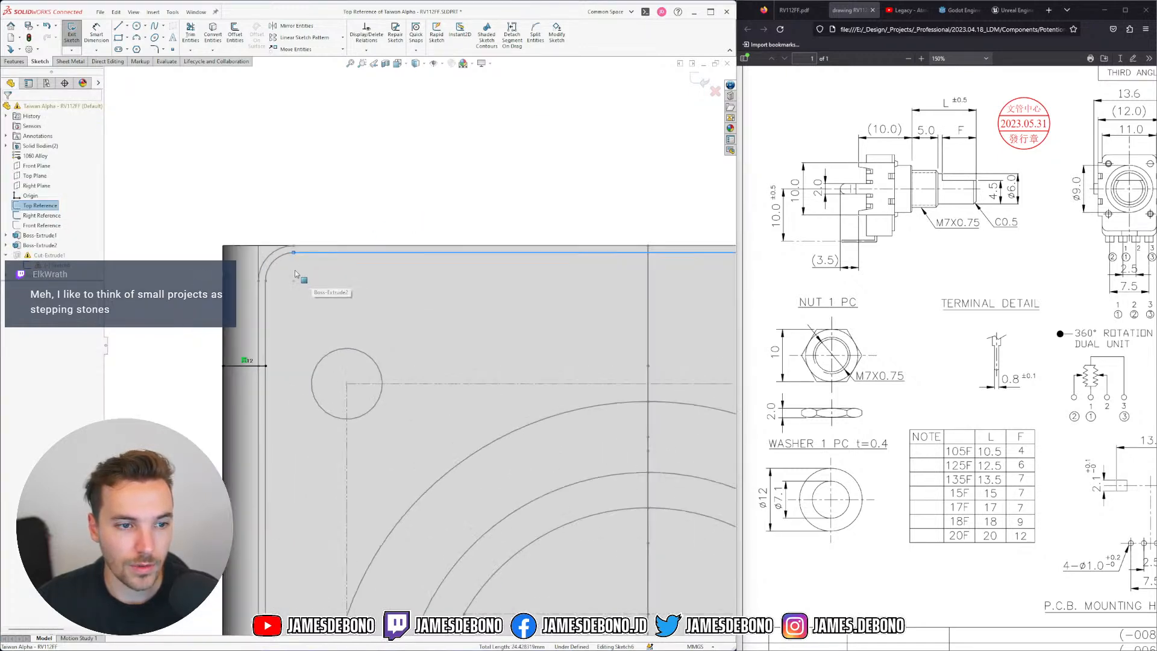
key(f)
click(260, 169)
scroll(453, 452, up, 1)
scroll(439, 478, down, 2)
scroll(430, 490, up, 2)
scroll(430, 489, down, 3)
scroll(255, 487, down, 6)
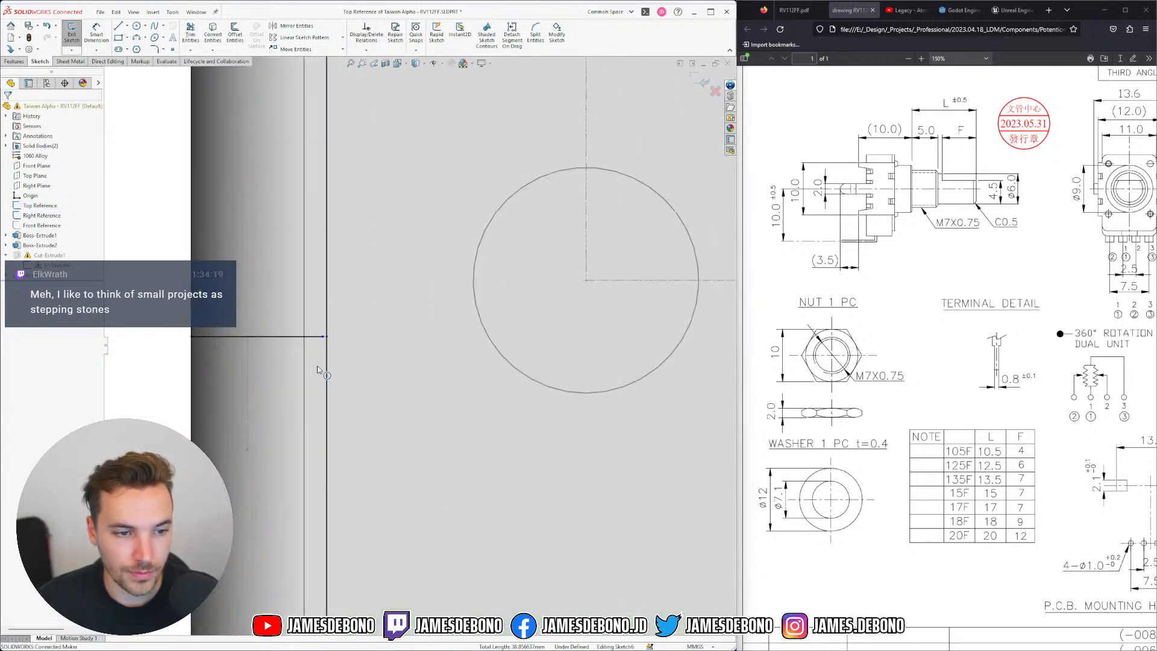
Attach the lower left flange line's inner endpoint to the inner rectangle's left edge in Sketch6
click(333, 339)
drag(333, 342, 327, 341)
scroll(465, 379, up, 8)
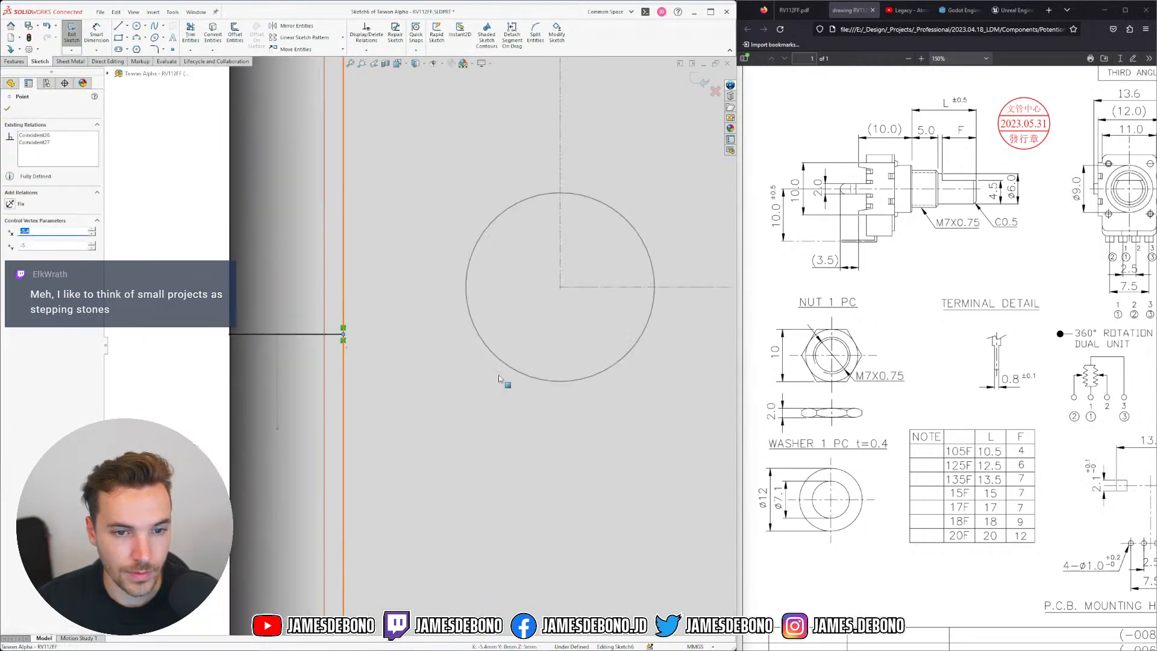
scroll(663, 362, down, 6)
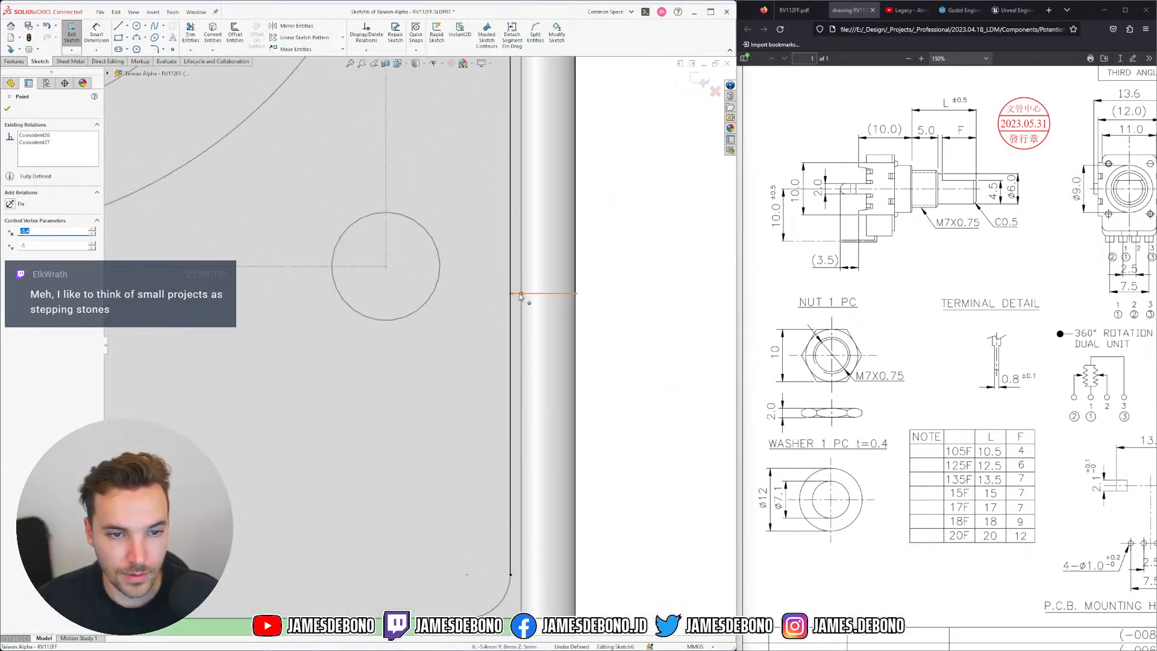
key(Escape)
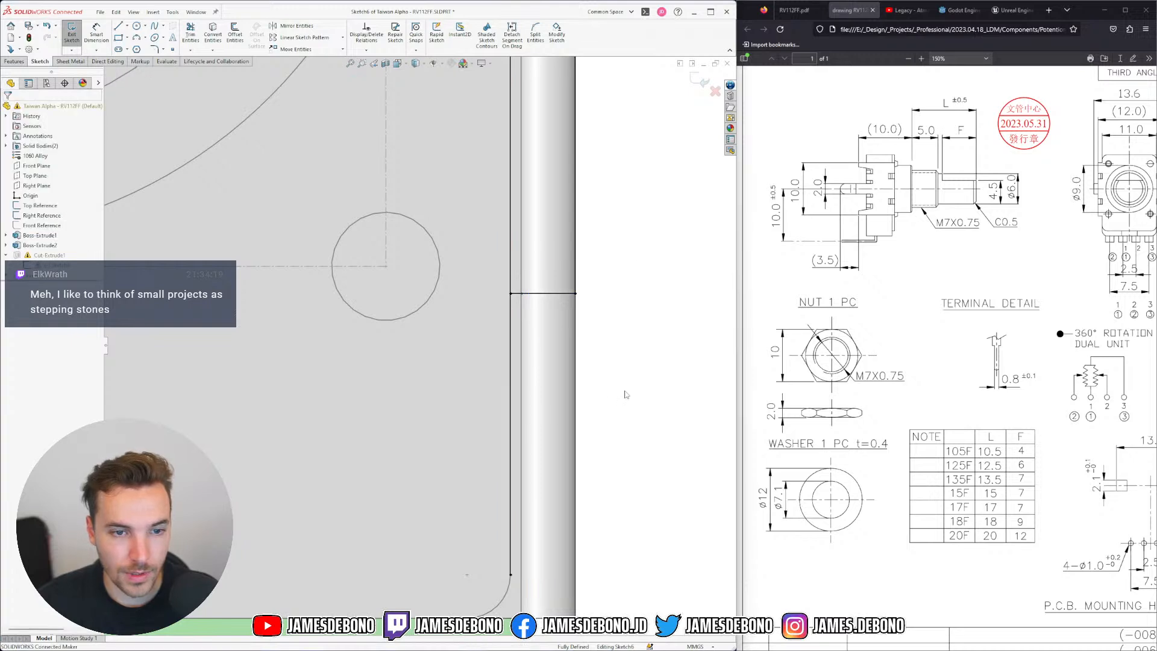
scroll(421, 349, up, 4)
scroll(289, 373, up, 4)
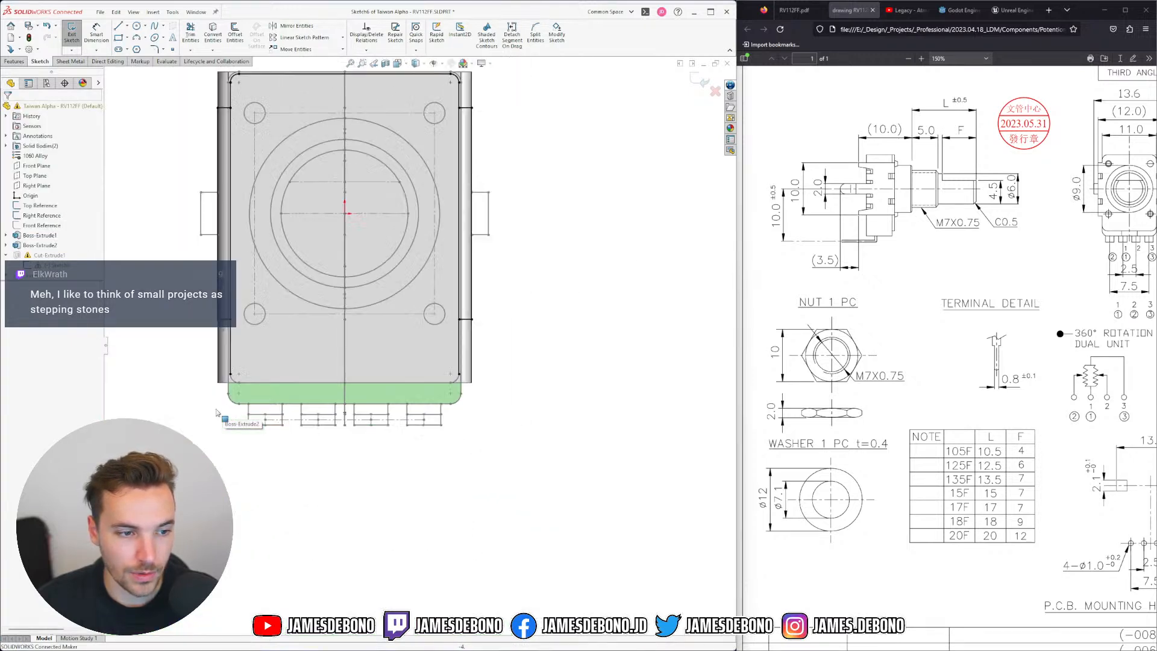
Convert the inner rectangle's bottom edge and lower corner arcs from Top Reference into Sketch6
scroll(289, 374, down, 3)
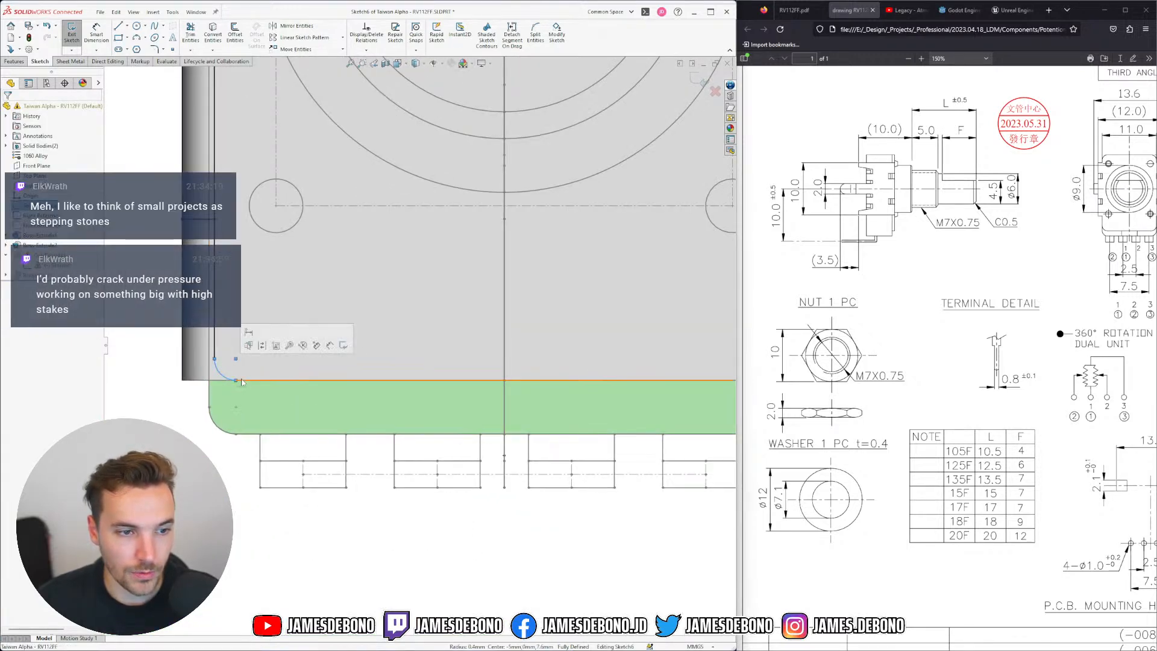
scroll(440, 365, up, 2)
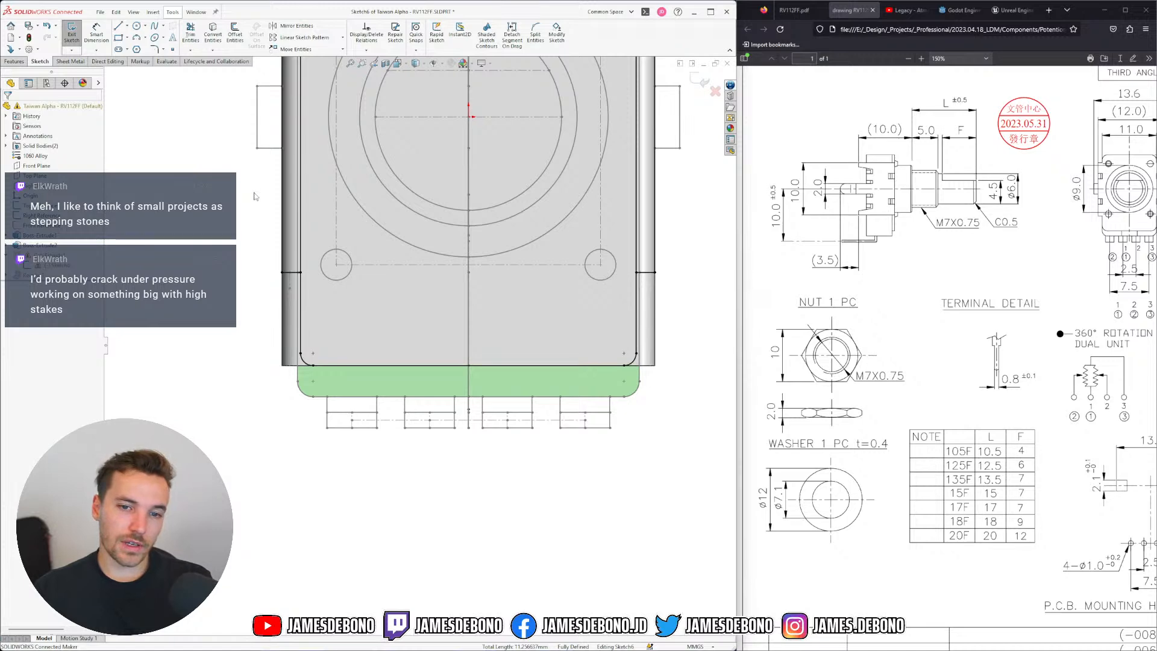
scroll(391, 153, up, 3)
scroll(416, 142, down, 2)
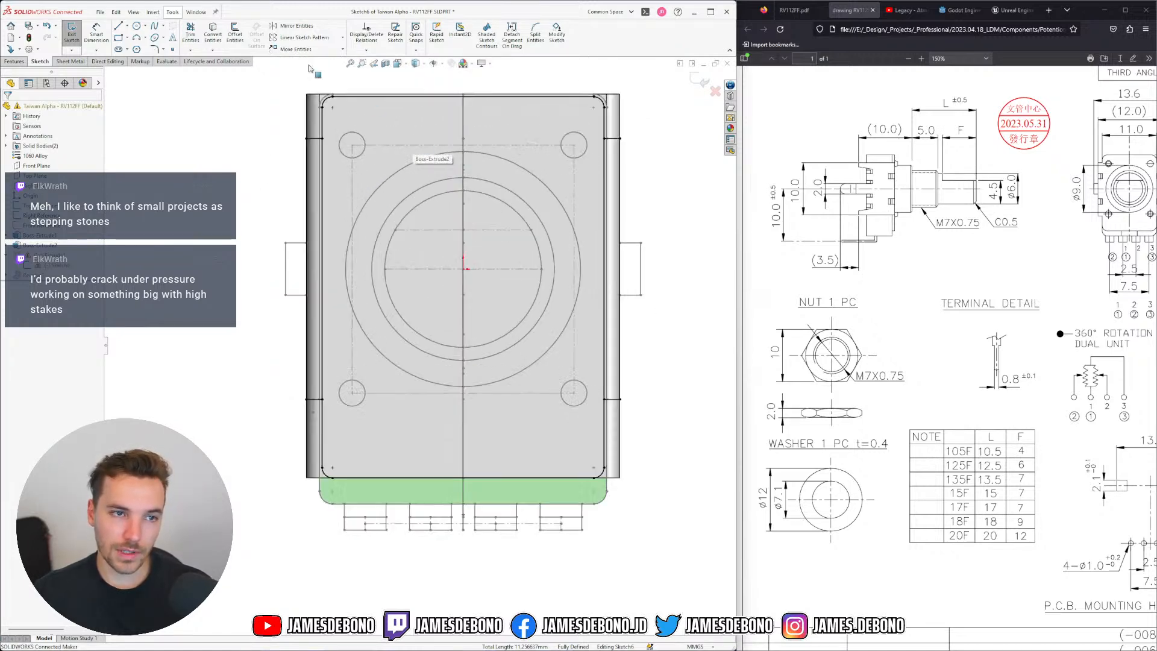
Trim the inner rectangle's left and right edges between the flange lines, then close Sketch6 to rebuild the cut
click(190, 31)
click(323, 166)
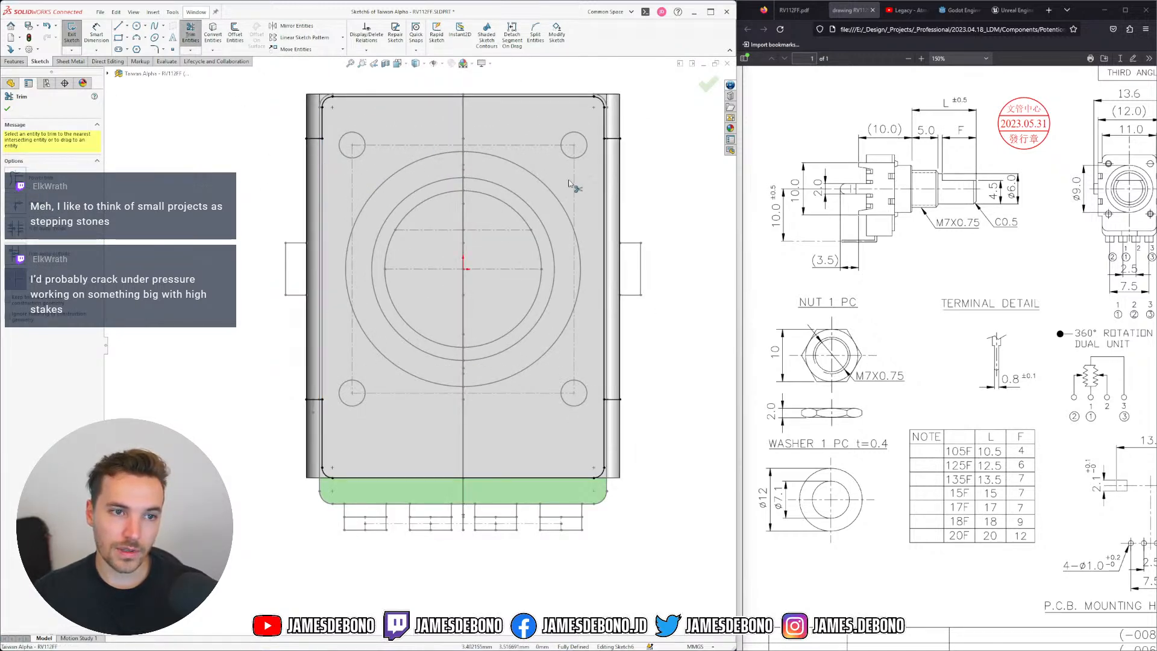
click(603, 174)
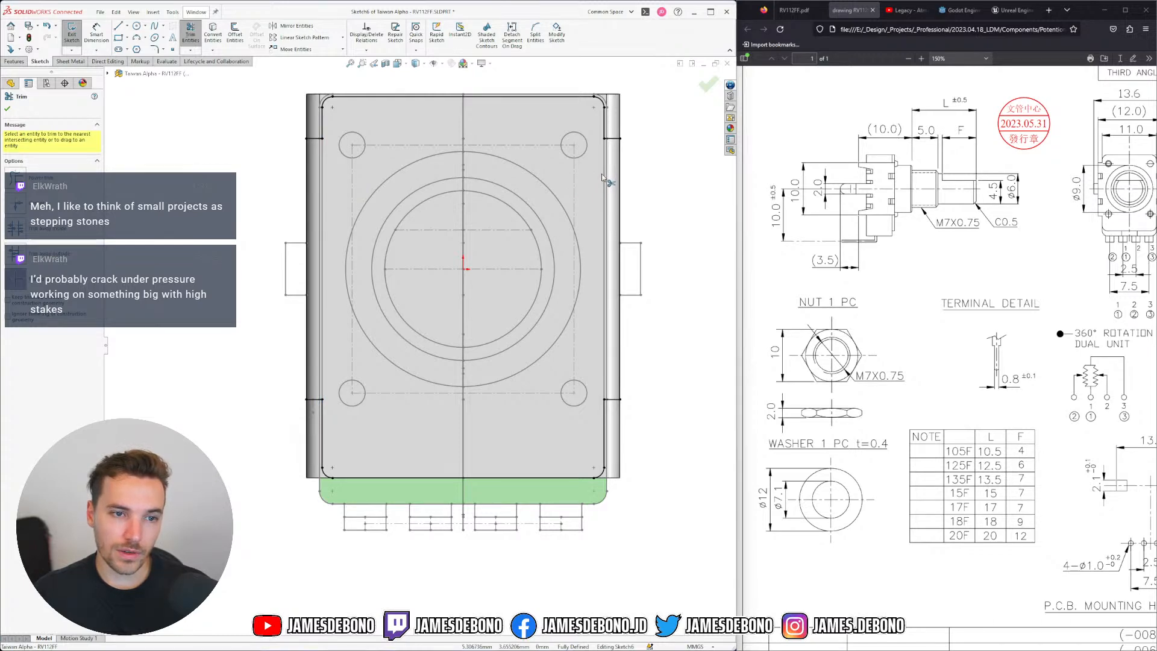
click(709, 85)
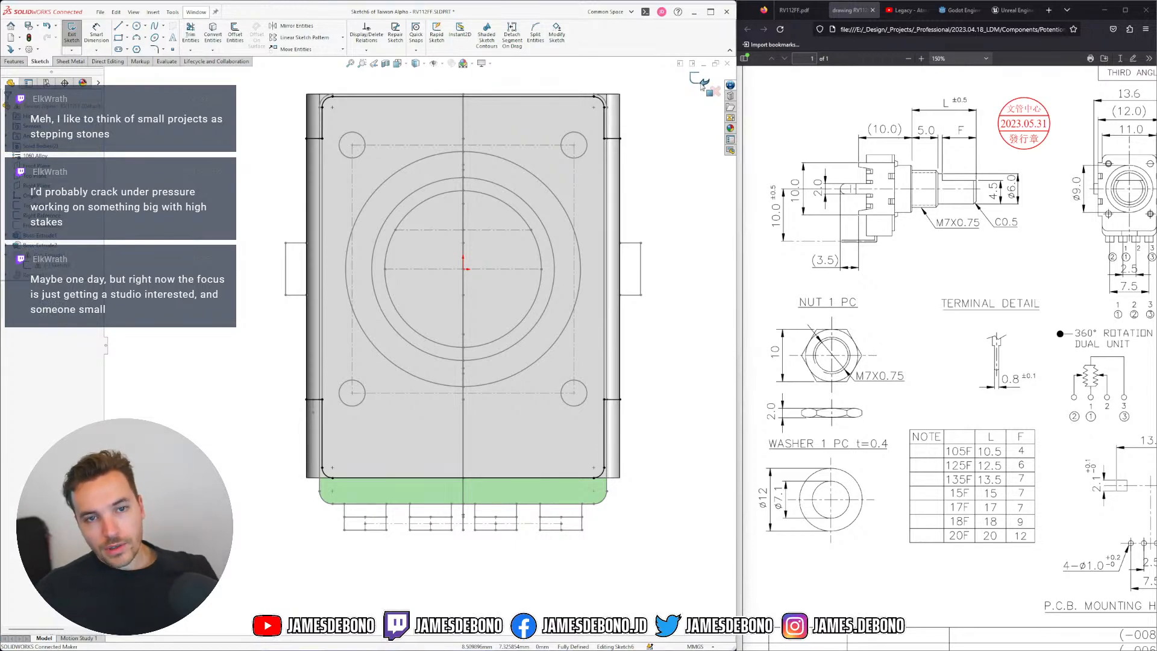
click(701, 85)
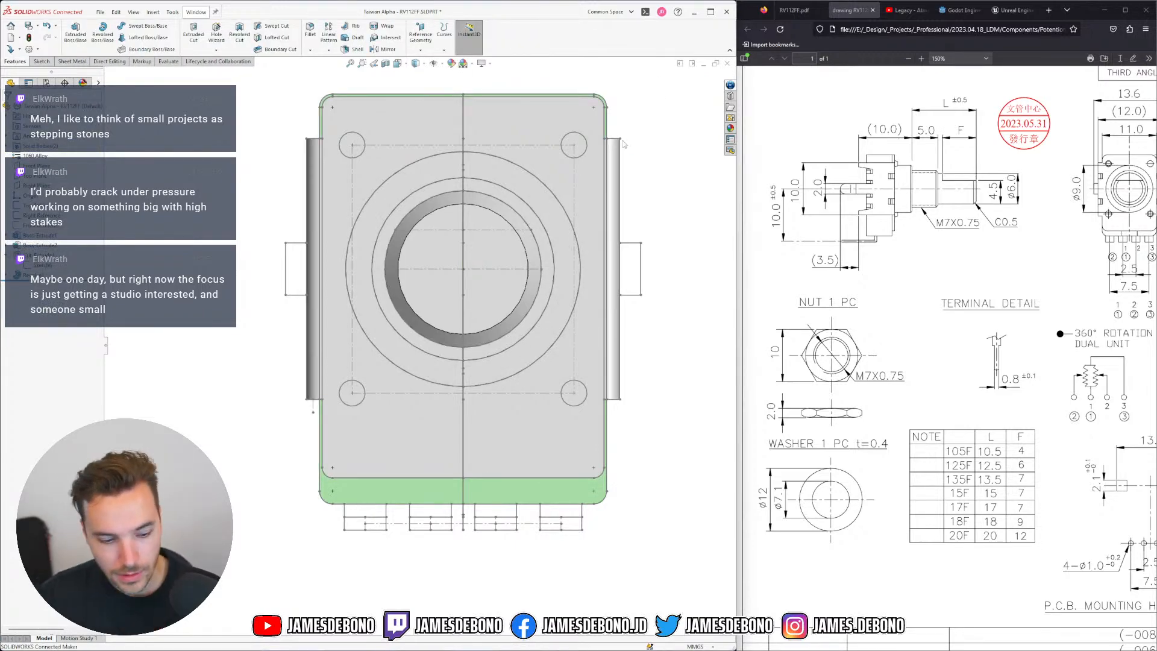
Hide the Top Reference sketch in the model
middle_drag(518, 281, 478, 154)
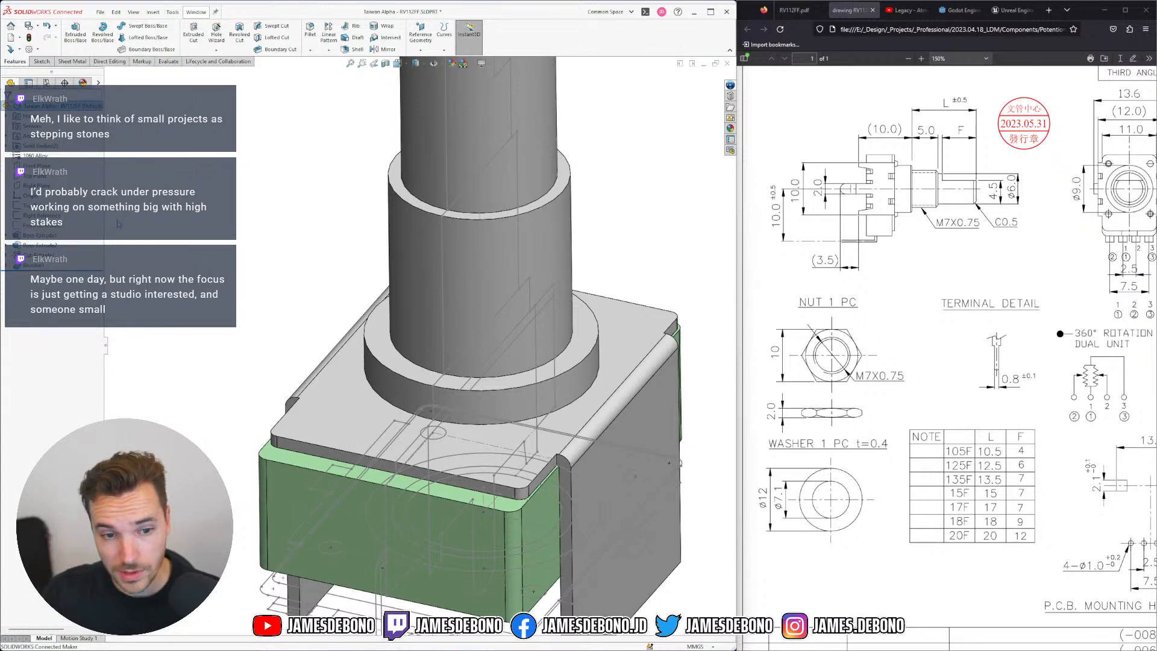
scroll(413, 427, up, 5)
scroll(413, 427, down, 4)
scroll(504, 506, down, 2)
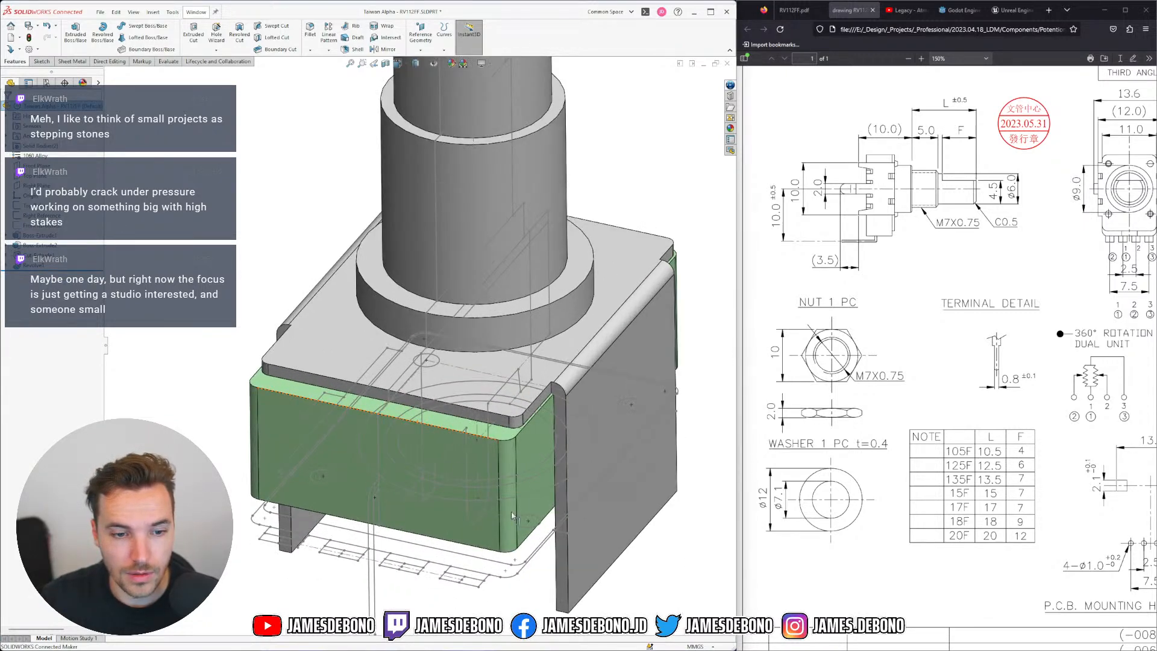
click(533, 558)
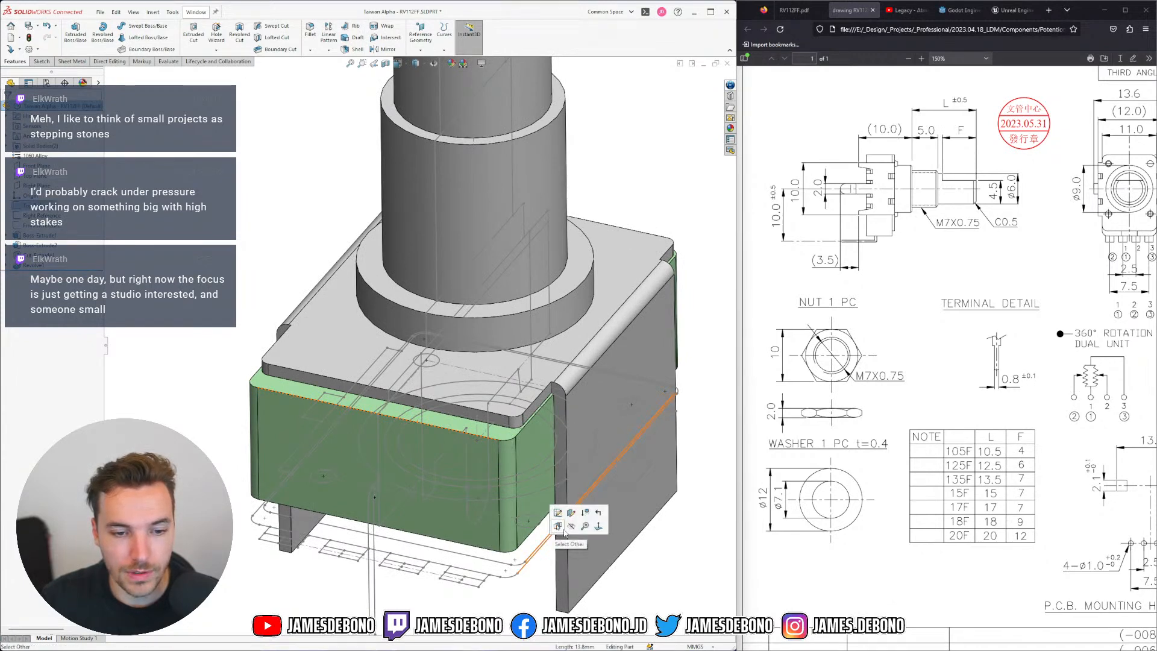
scroll(456, 392, up, 4)
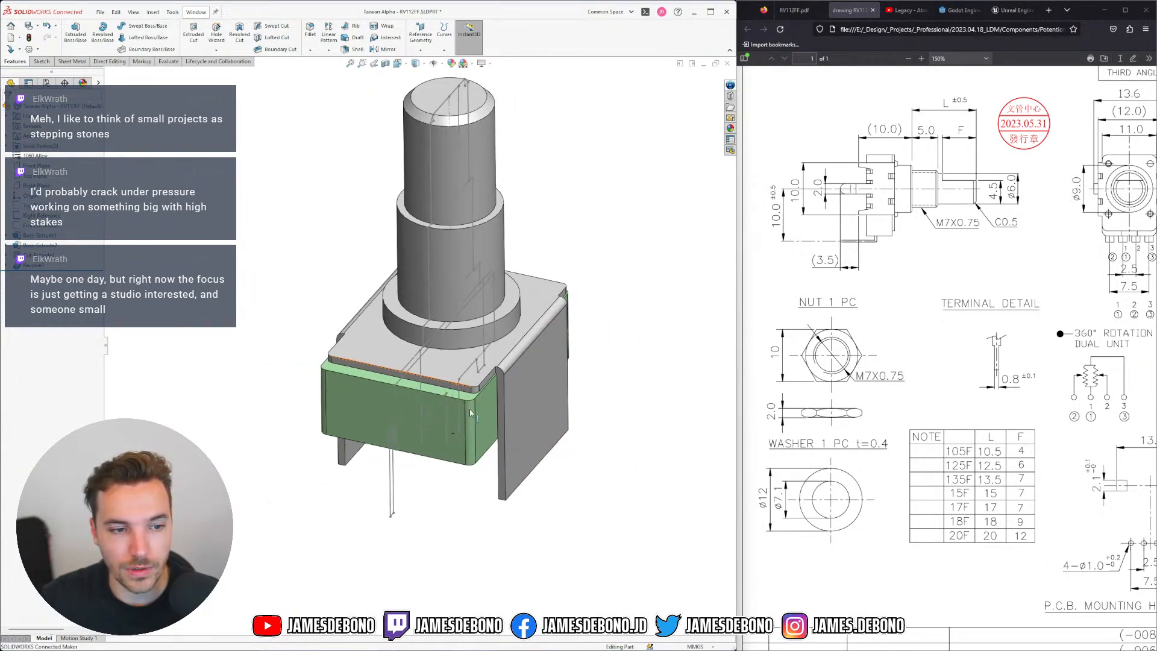
Hide the Right Reference sketch that crosses the housing and shaft
scroll(456, 393, down, 4)
middle_drag(461, 402, 464, 376)
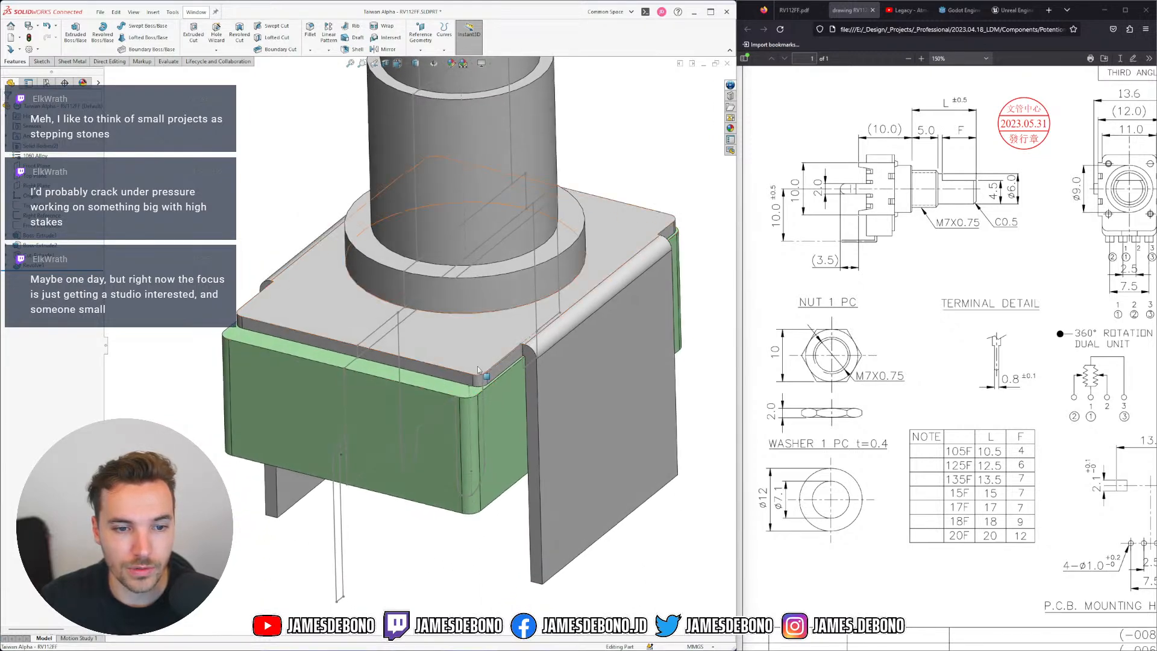
click(420, 319)
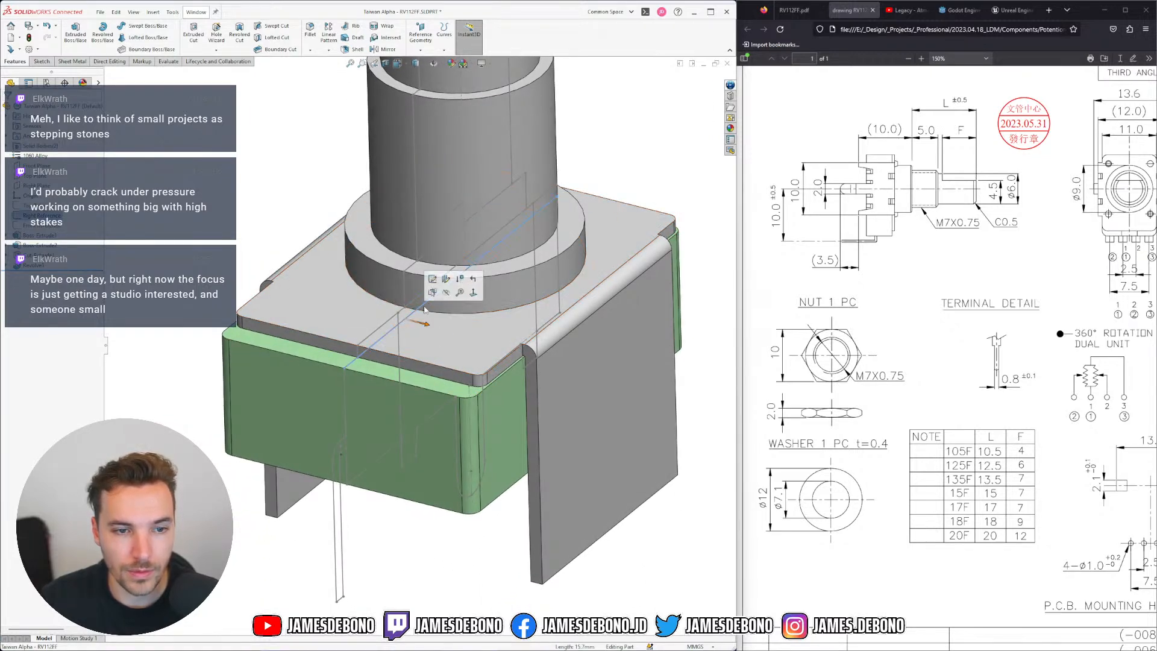
key(Escape)
scroll(475, 333, up, 3)
scroll(430, 347, up, 2)
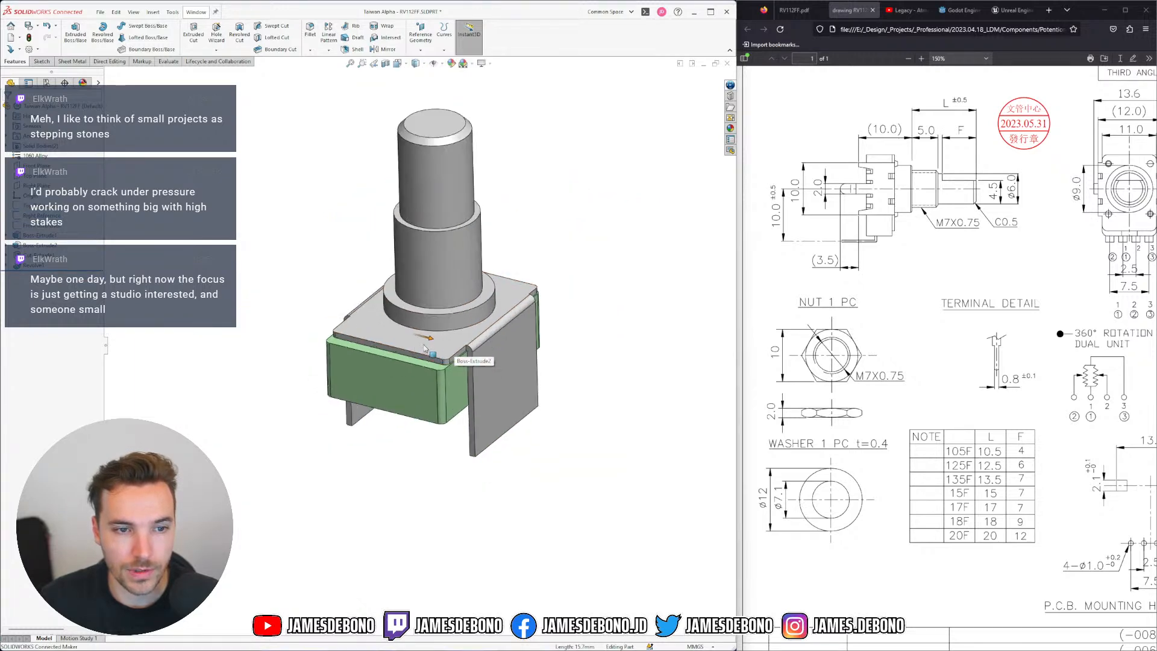
Examine the corner where the side flange bends off the top plate and compare it with the product photos in RV112FF.pdf
scroll(425, 344, down, 5)
mouse_move(464, 370)
middle_down()
mouse_move(484, 330)
mouse_move(423, 294)
mouse_move(454, 362)
middle_up()
scroll(500, 390, up, 3)
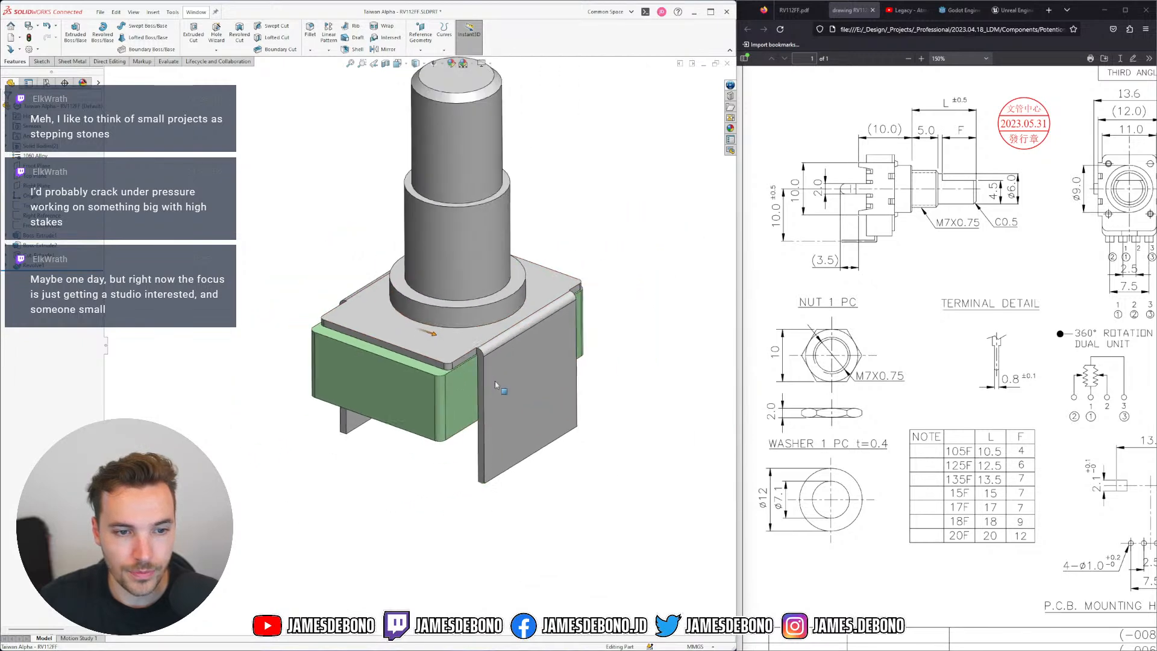
scroll(468, 348, down, 3)
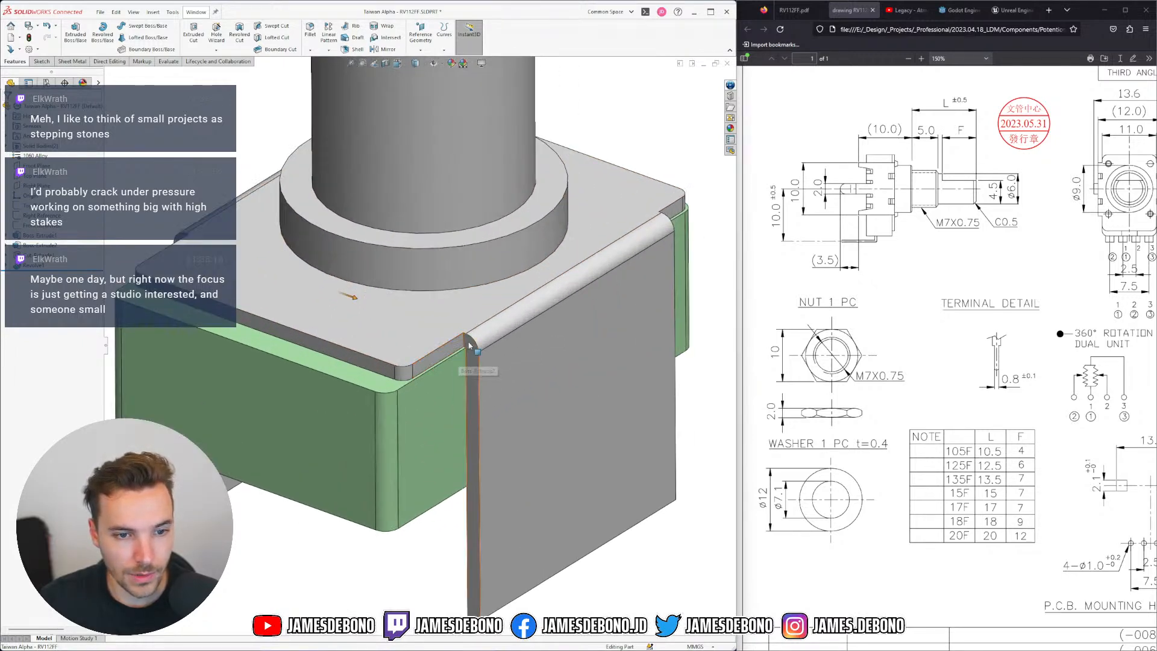
scroll(385, 355, down, 3)
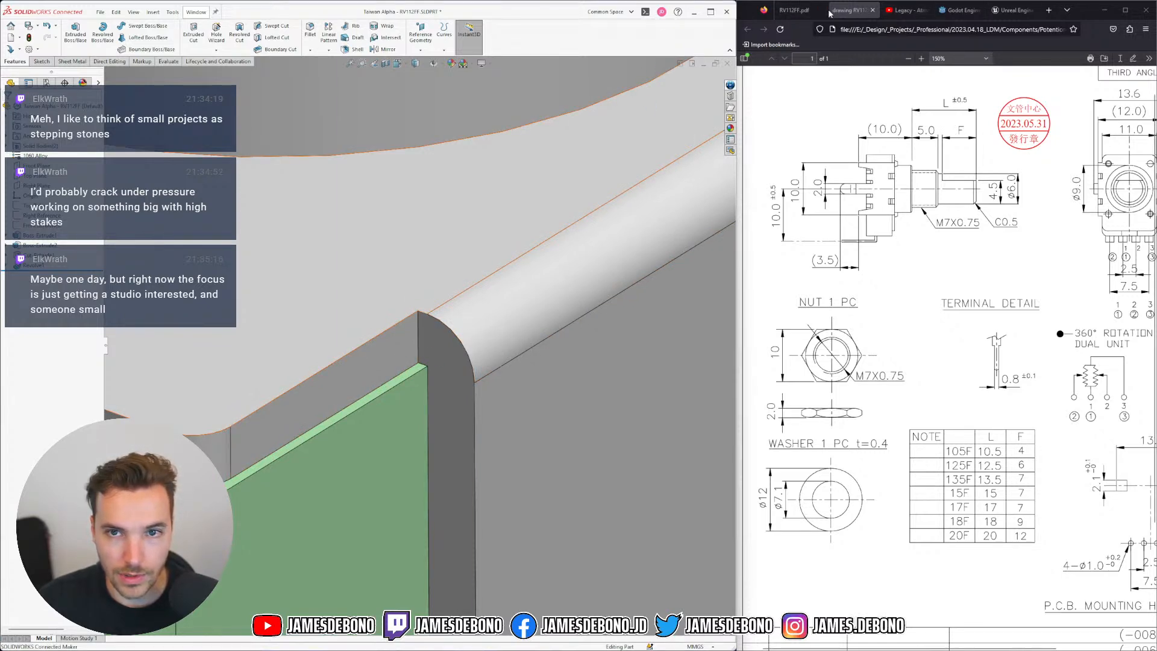
click(794, 10)
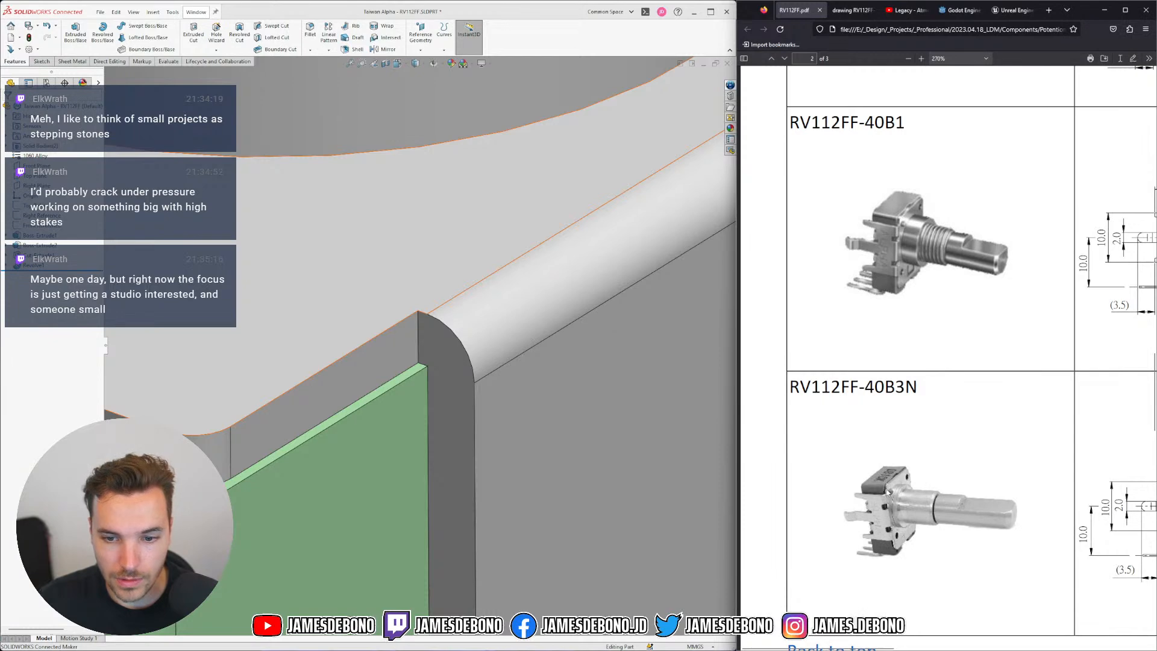
scroll(351, 454, up, 8)
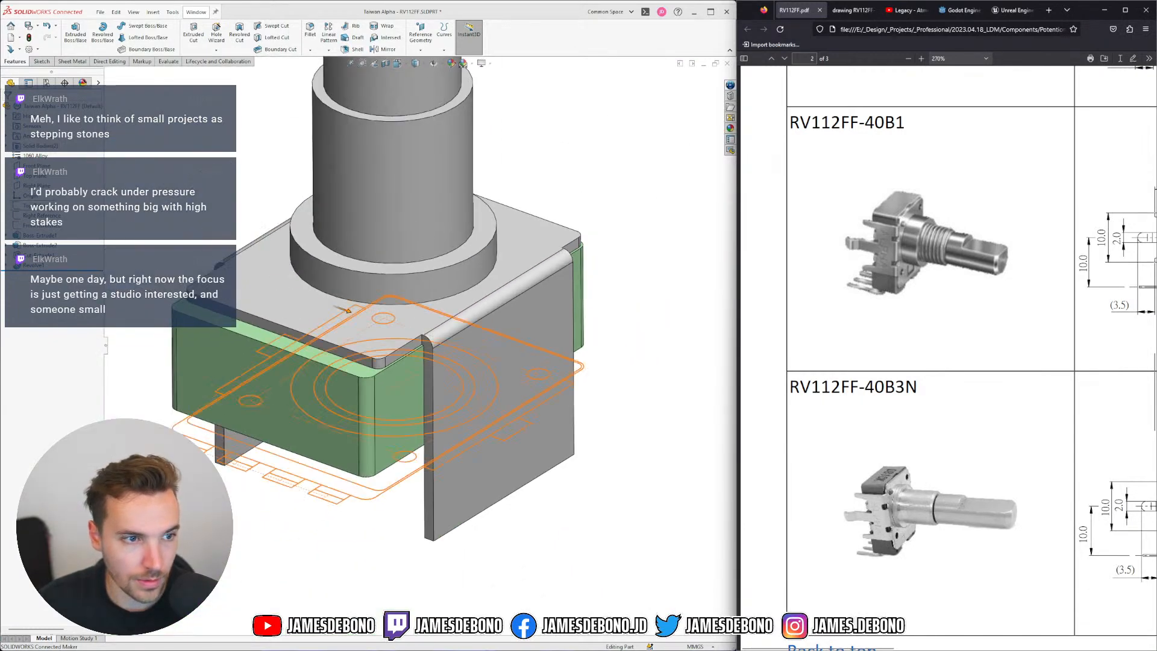
Edit the Top Reference sketch, set the offset between the outer and inner rectangles to 0.20 mm, and close the sketch
click(36, 206)
click(56, 180)
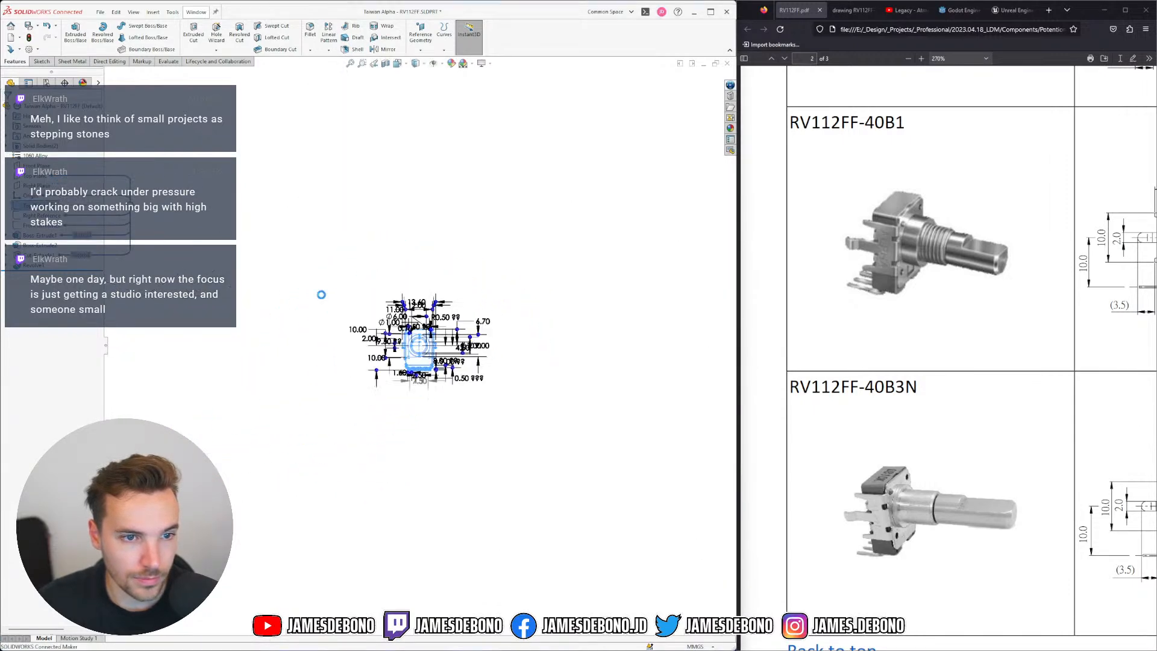
scroll(425, 360, down, 10)
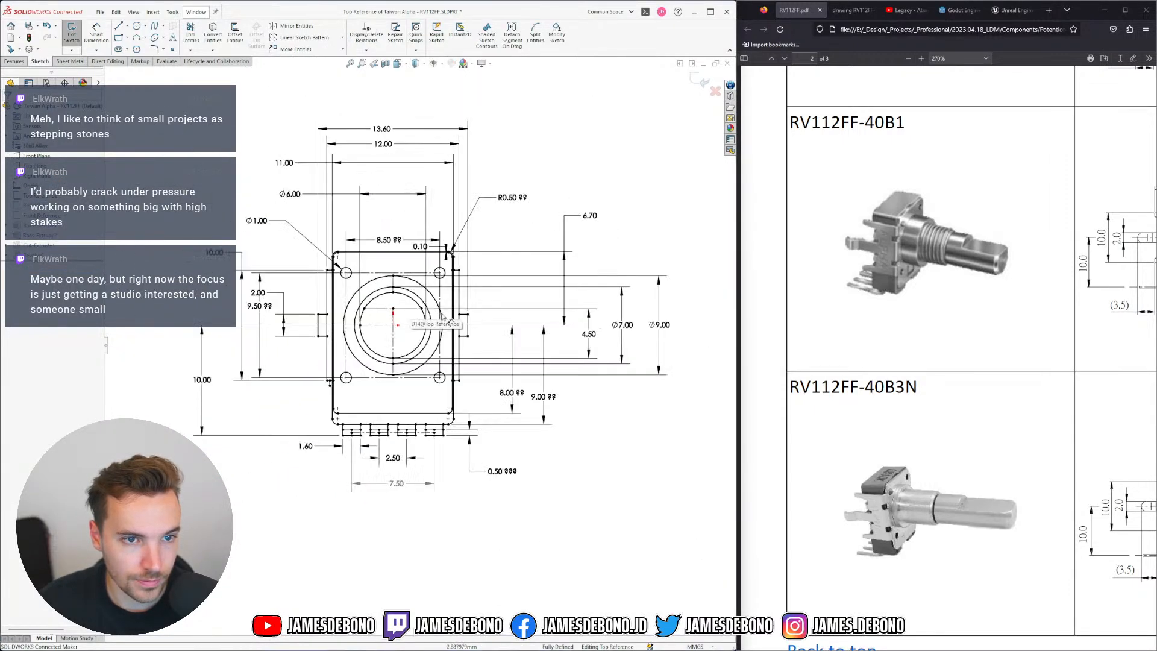
drag(510, 348, 492, 252)
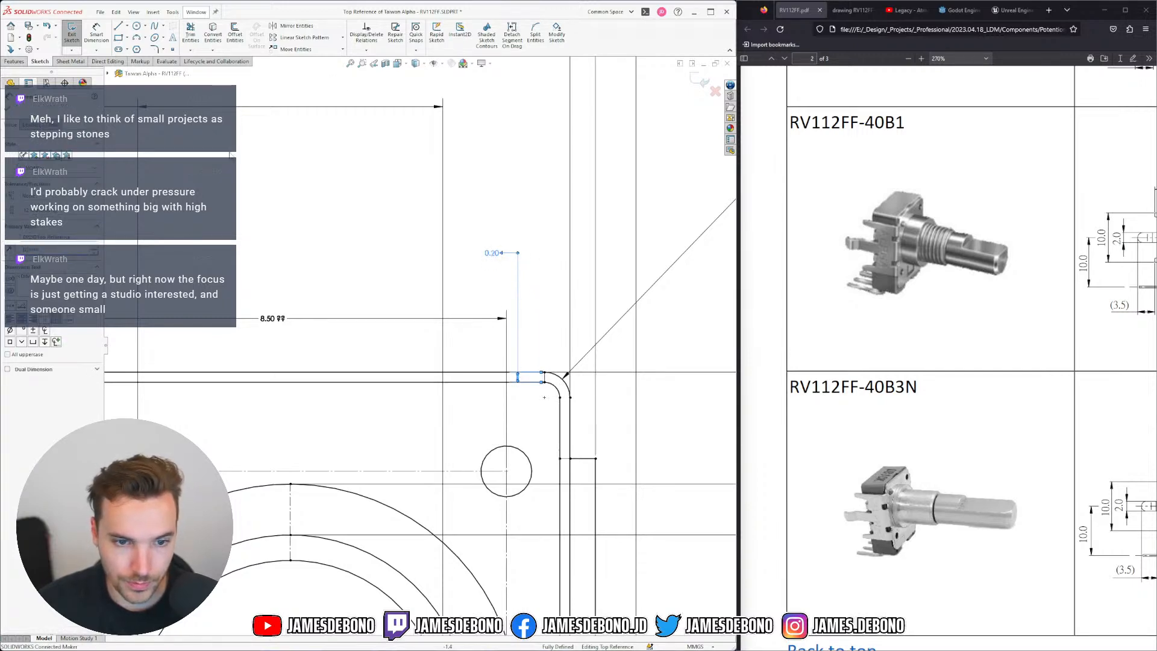
click(700, 81)
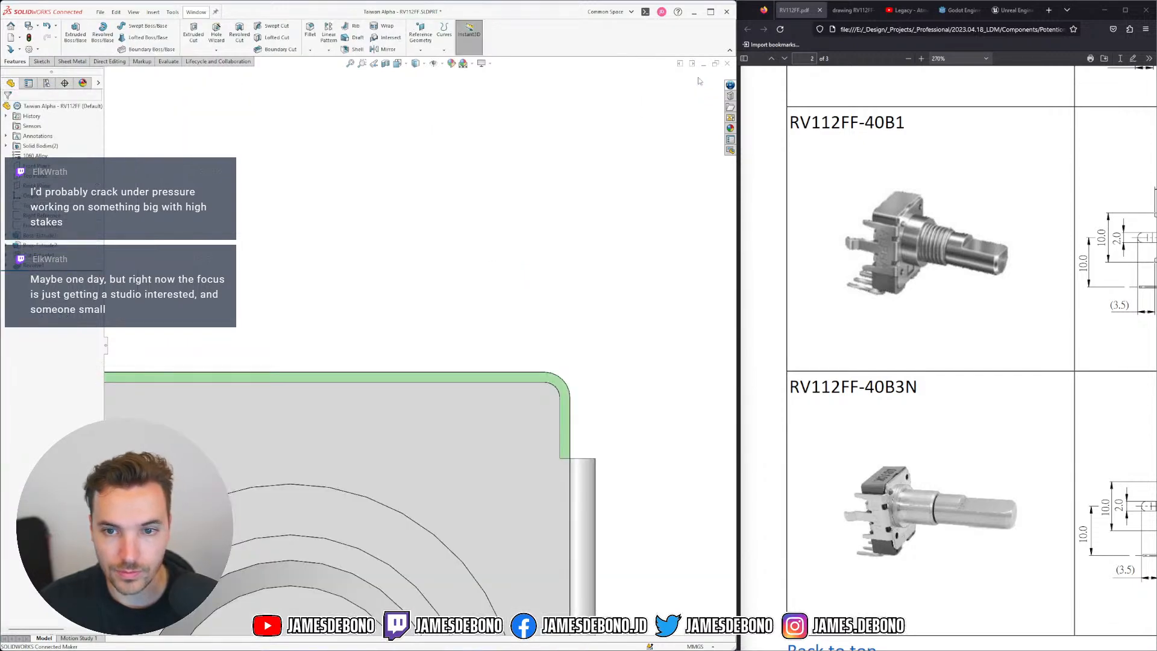
Examine the rebuilt top plate, side flanges and green body from several angles against the product photos
scroll(603, 324, up, 6)
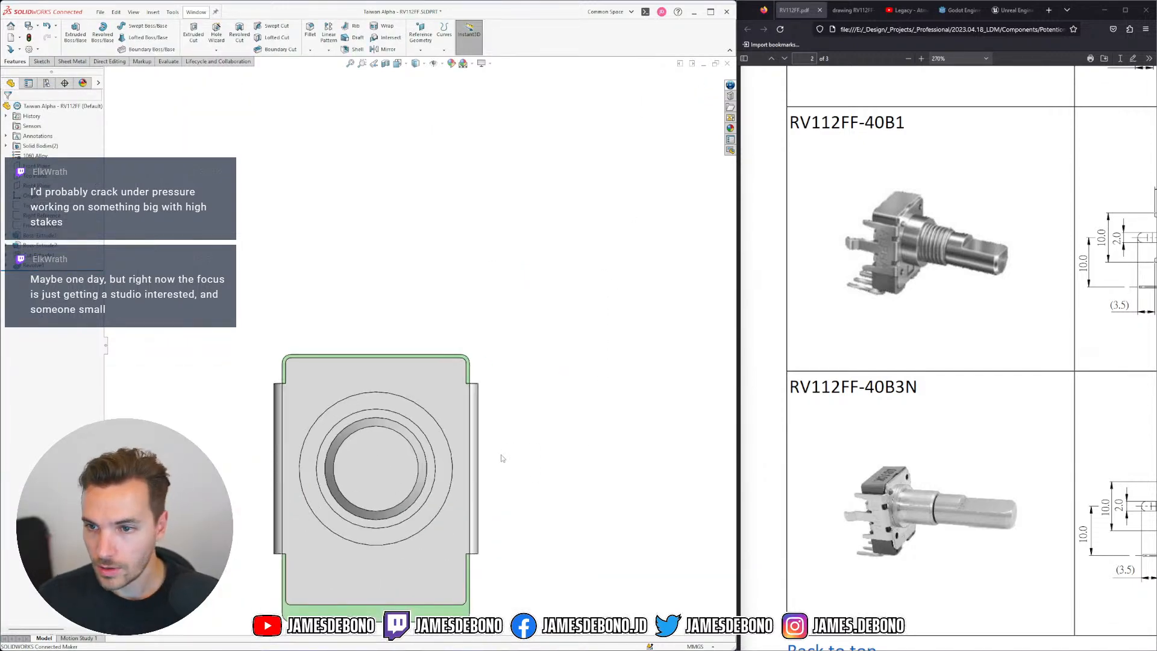
middle_drag(501, 458, 443, 397)
scroll(413, 392, up, 3)
scroll(411, 479, down, 6)
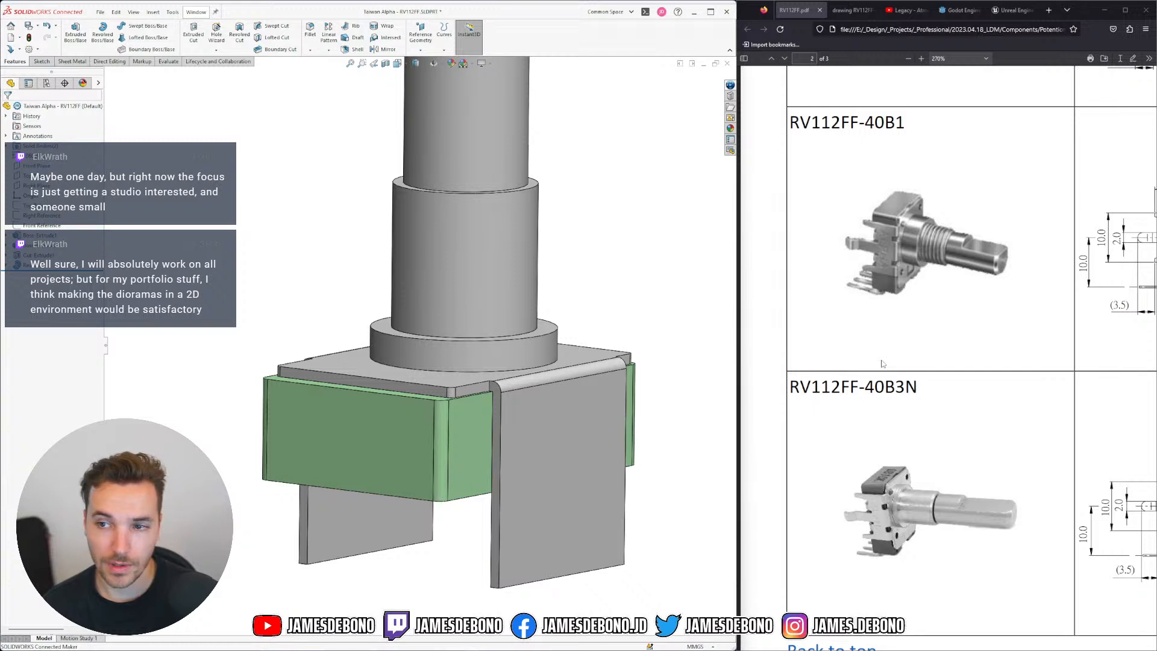
middle_drag(541, 416, 549, 425)
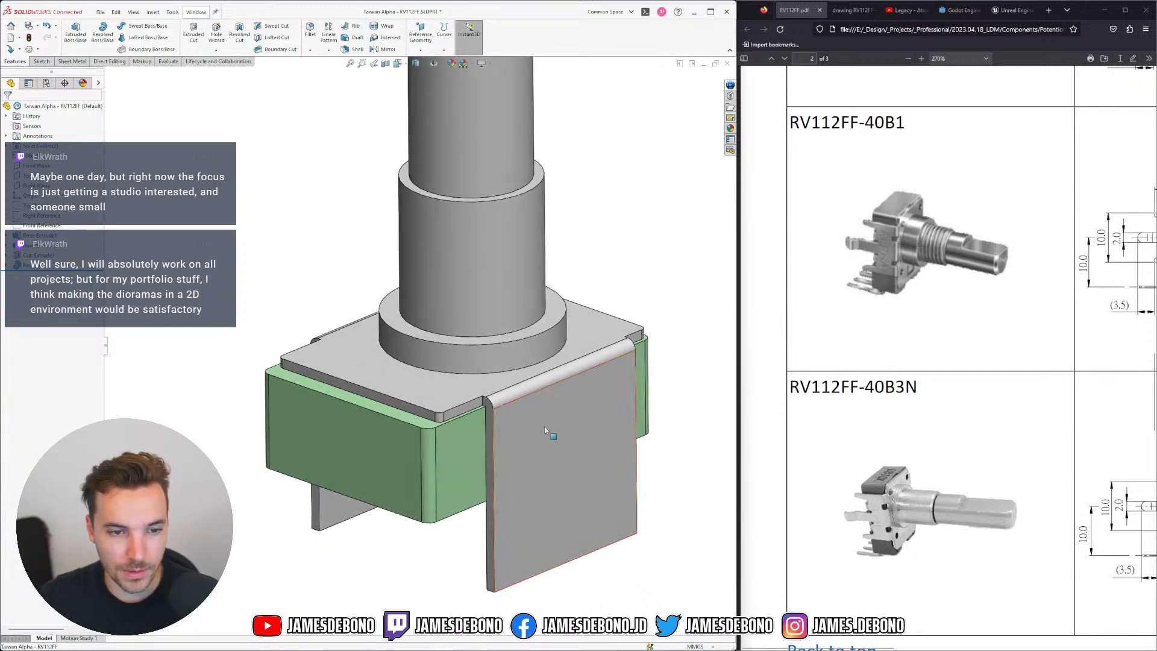
scroll(452, 456, up, 4)
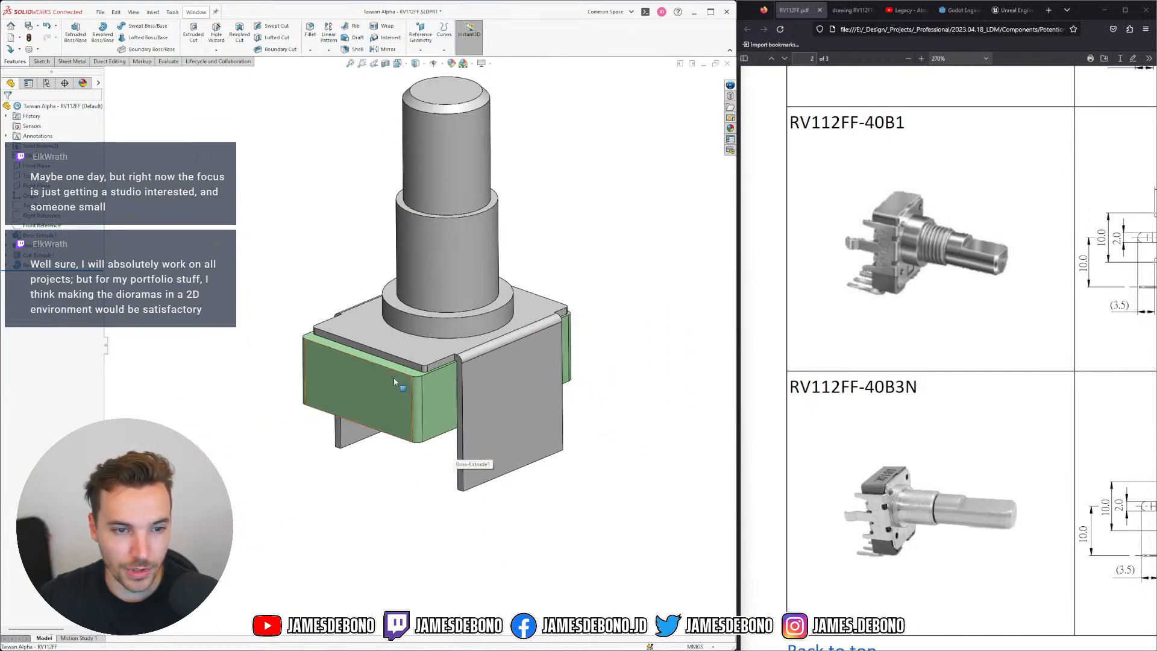
scroll(398, 382, down, 3)
scroll(533, 229, up, 4)
scroll(511, 235, down, 3)
scroll(438, 247, up, 3)
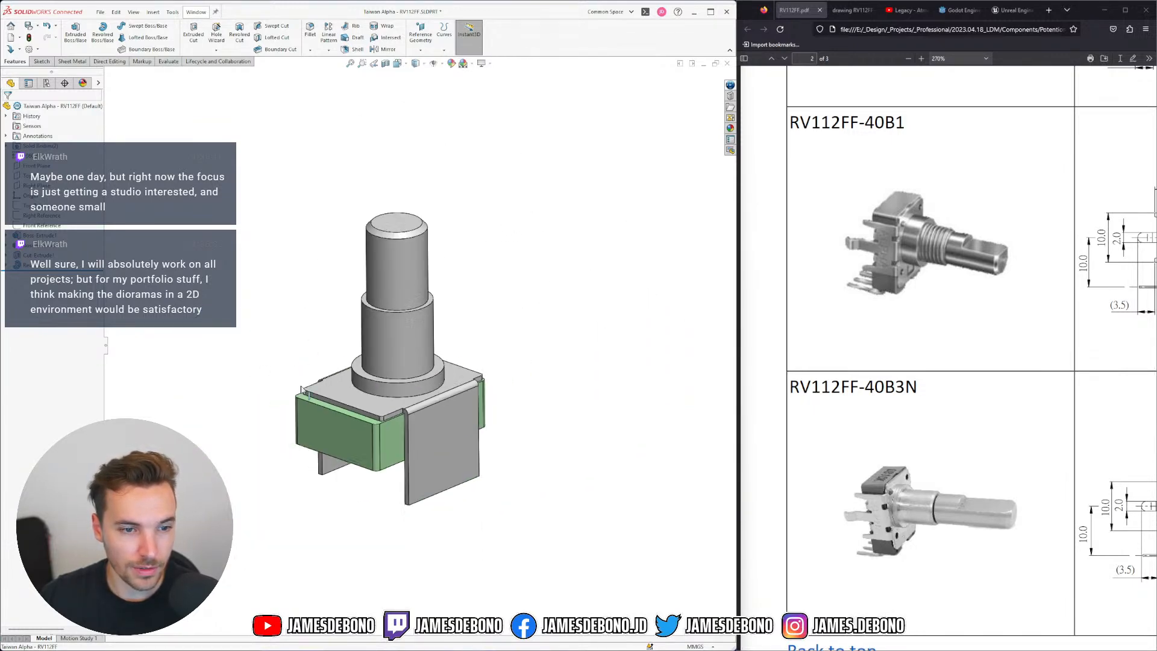
scroll(438, 356, down, 2)
middle_drag(437, 356, 415, 369)
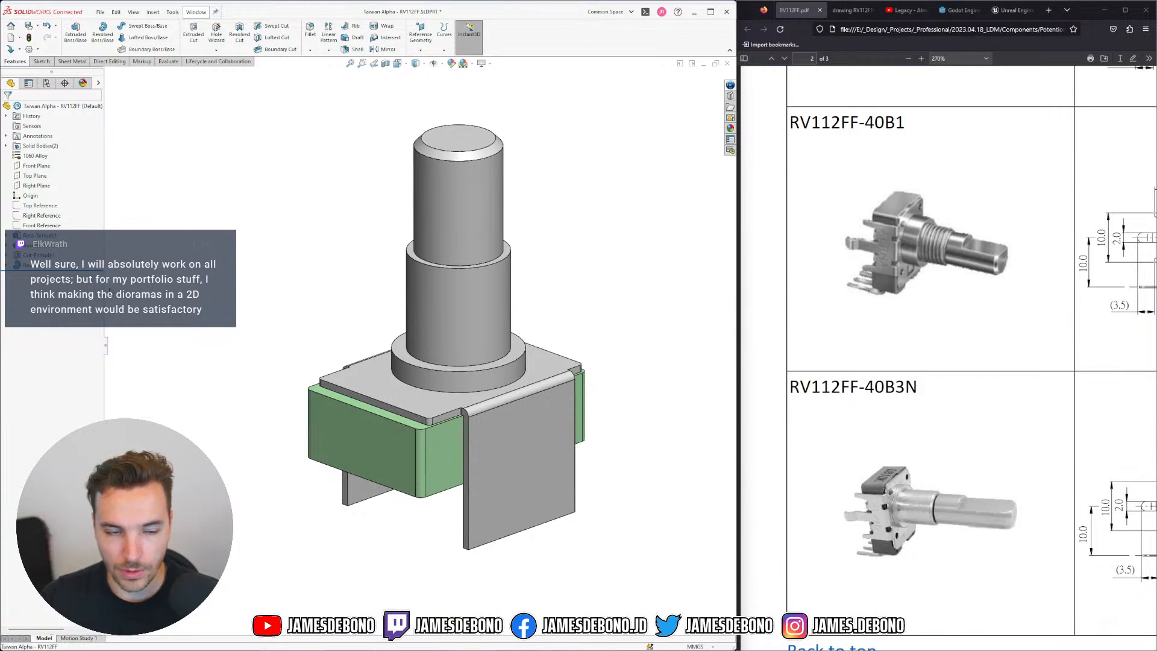
Show the Right Reference sketch over the solid model
click(45, 221)
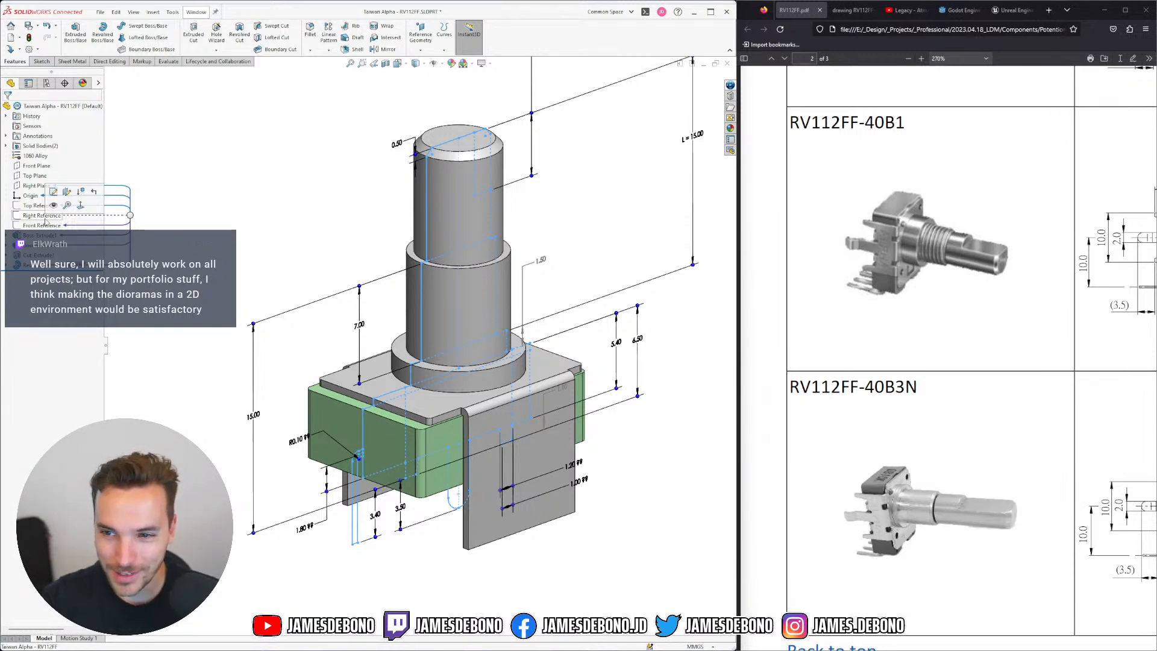
click(40, 206)
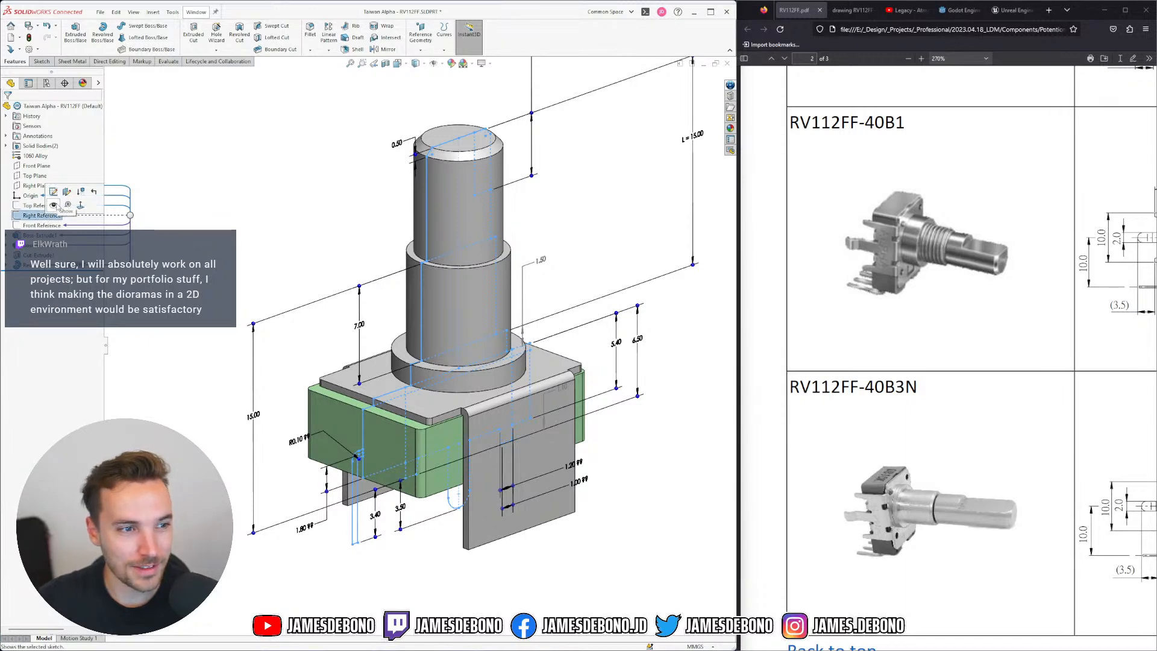
click(48, 215)
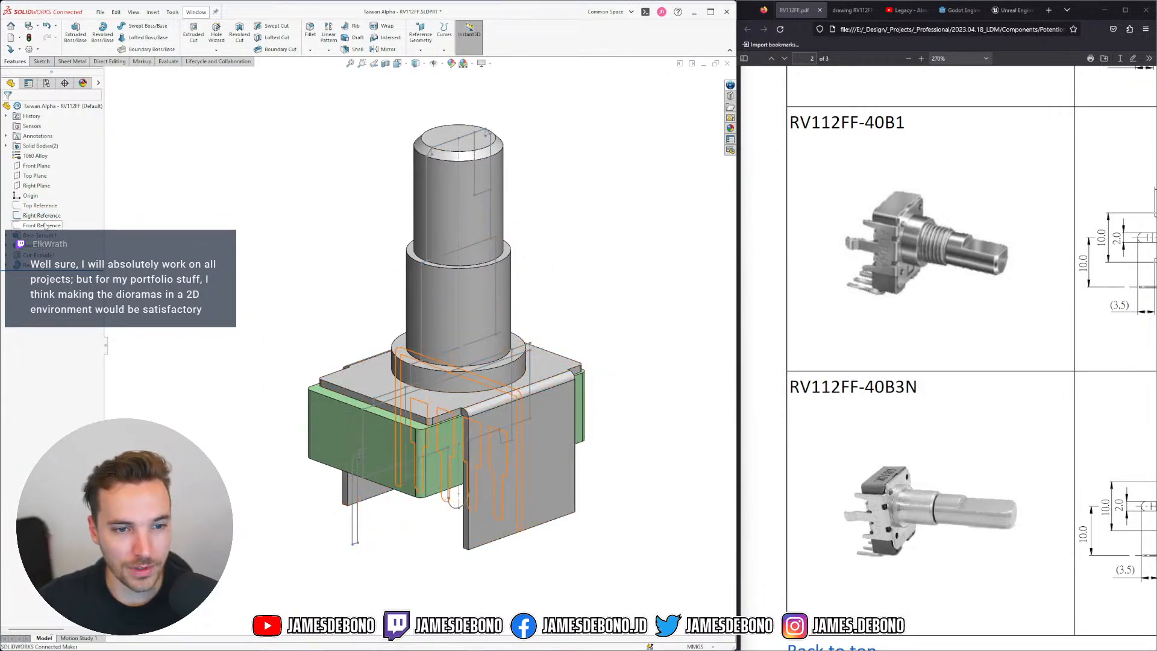
mouse_move(48, 215)
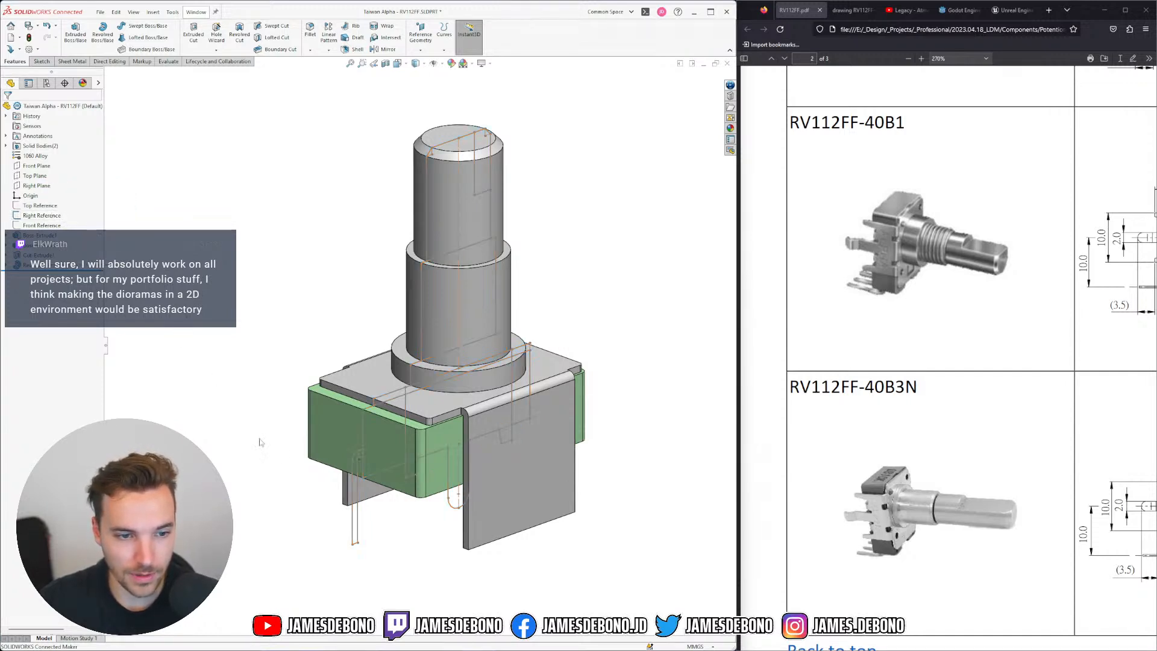
scroll(310, 440, down, 3)
key(ctrl+1)
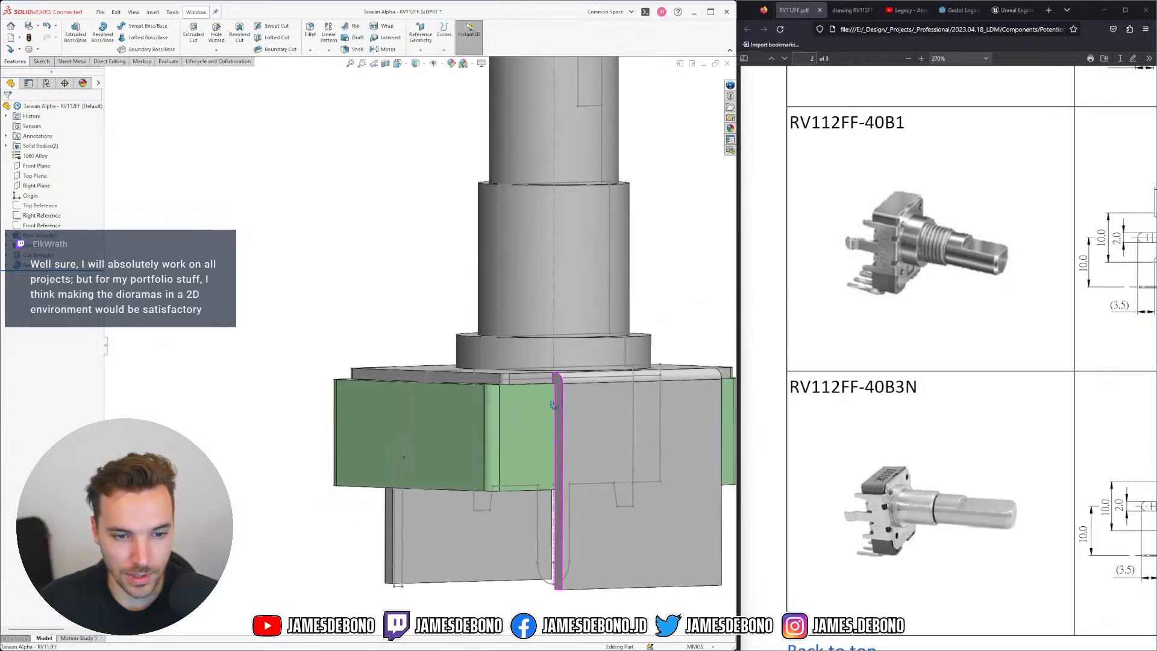
Open the Front Reference sketch for editing
click(41, 225)
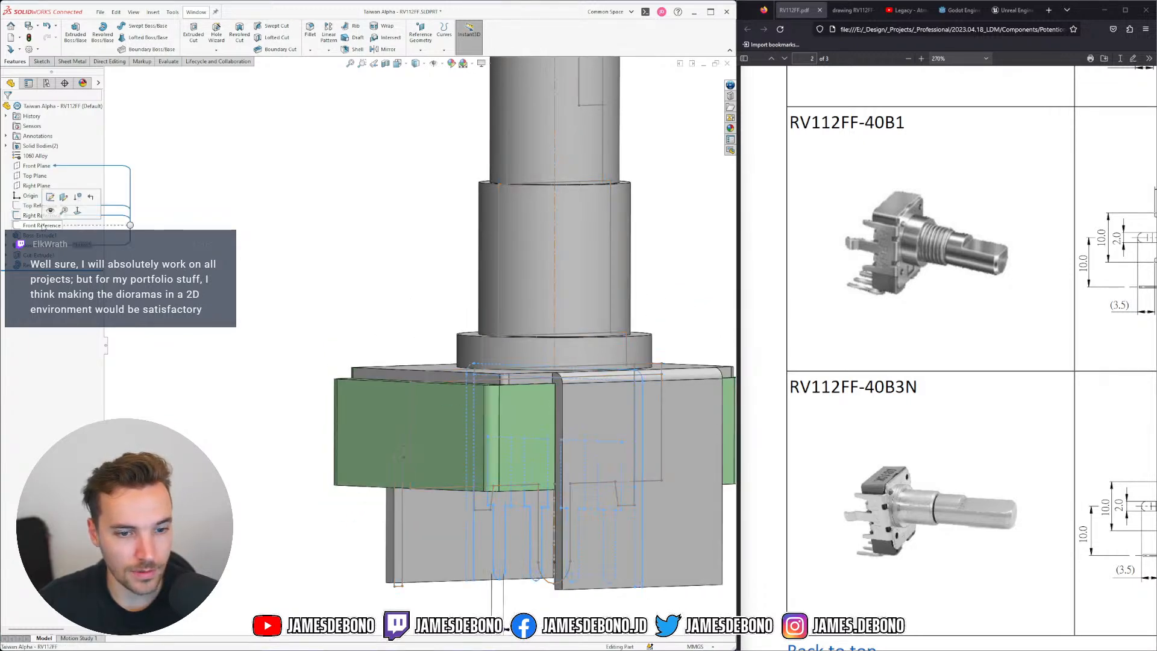
click(52, 199)
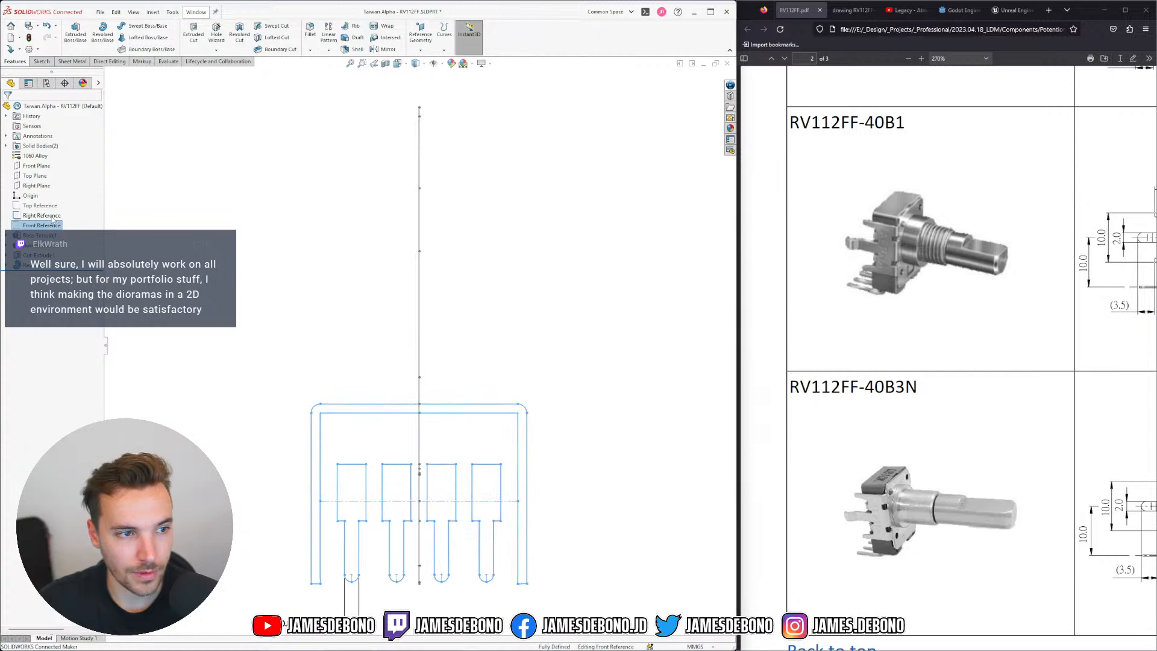
click(37, 206)
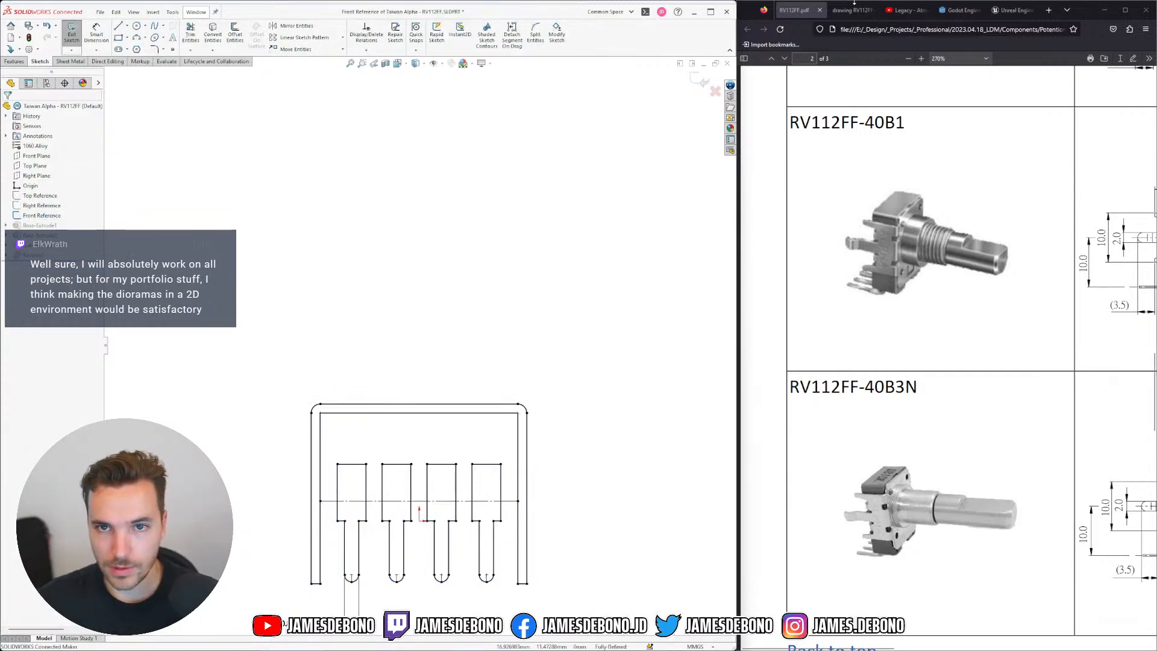
Switch to the browser and examine the side view, front view and terminal dimensions in the RV112FF datasheet and drawing
click(852, 10)
click(794, 10)
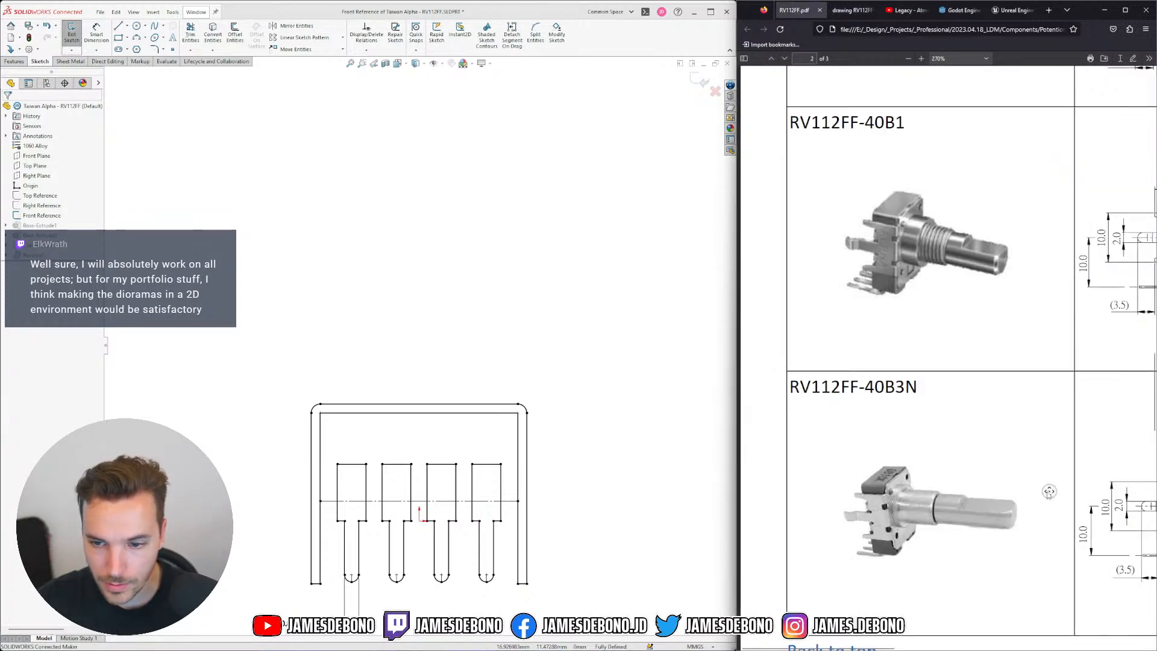
middle_click(1008, 486)
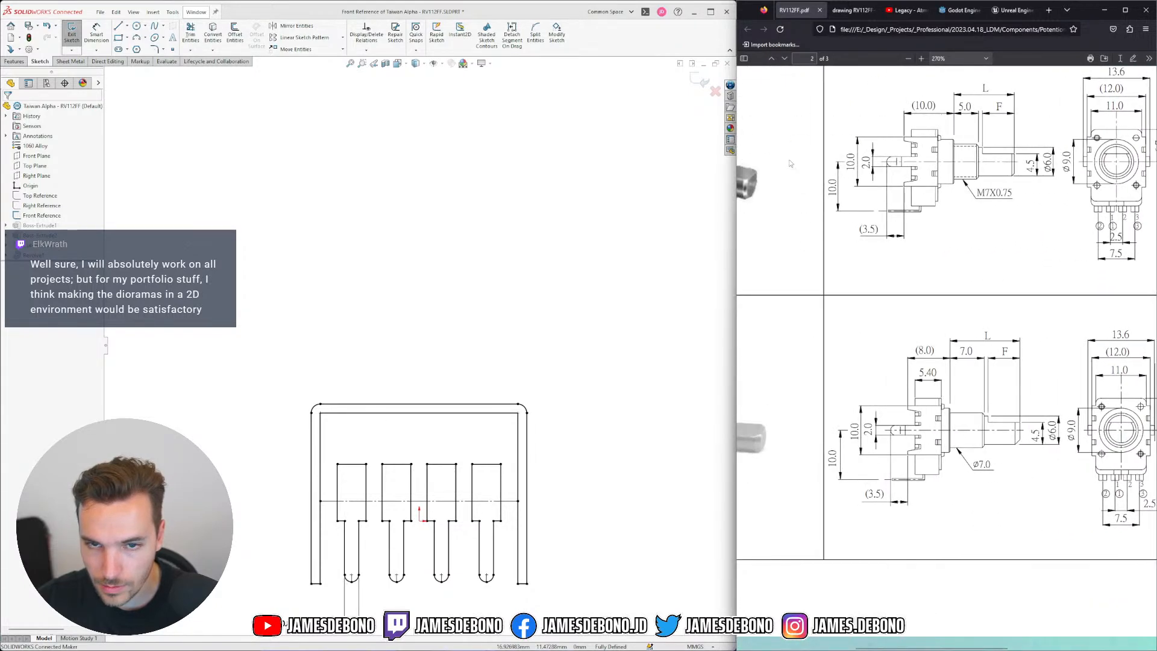
click(852, 10)
scroll(897, 265, right, 3)
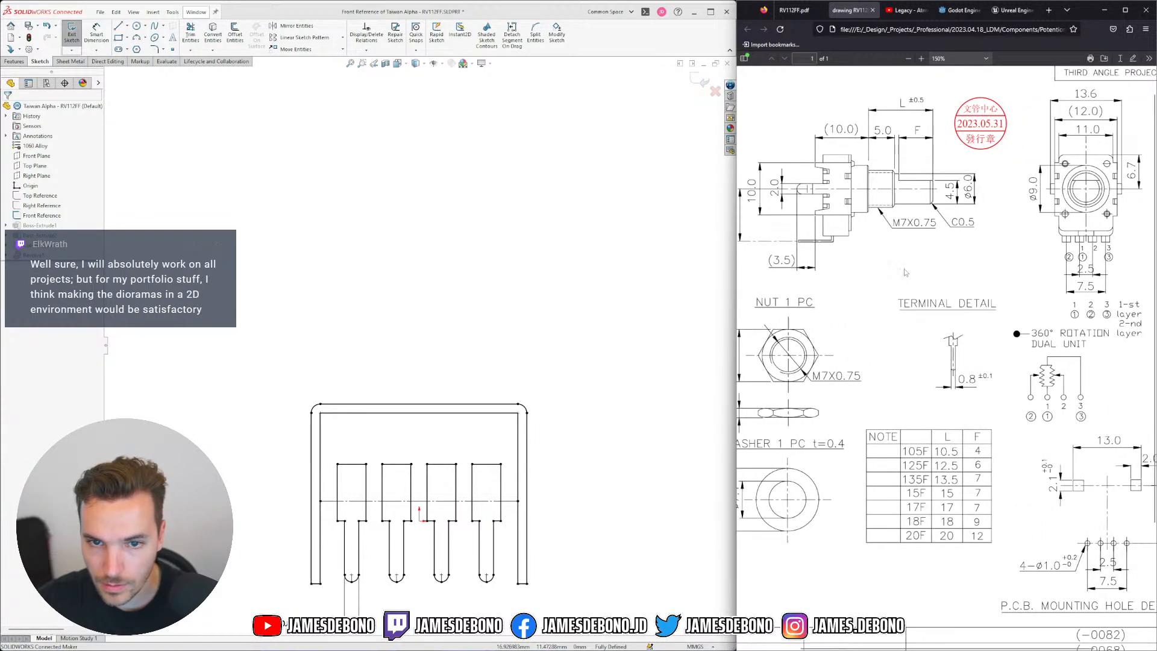
middle_click(903, 269)
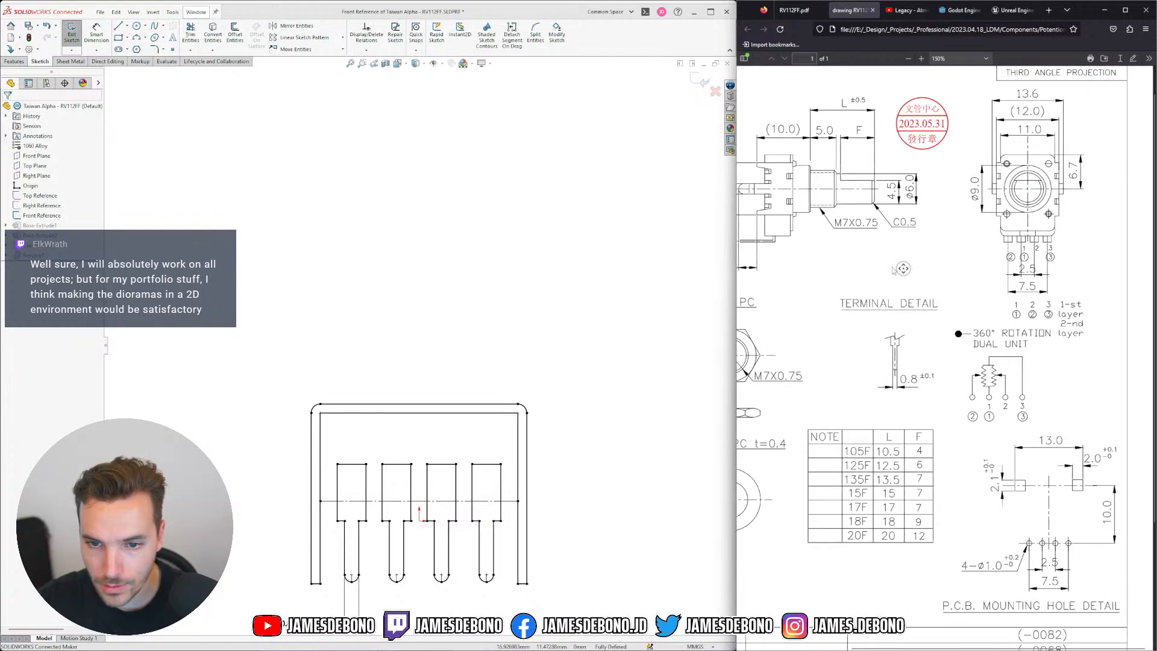
middle_click(870, 268)
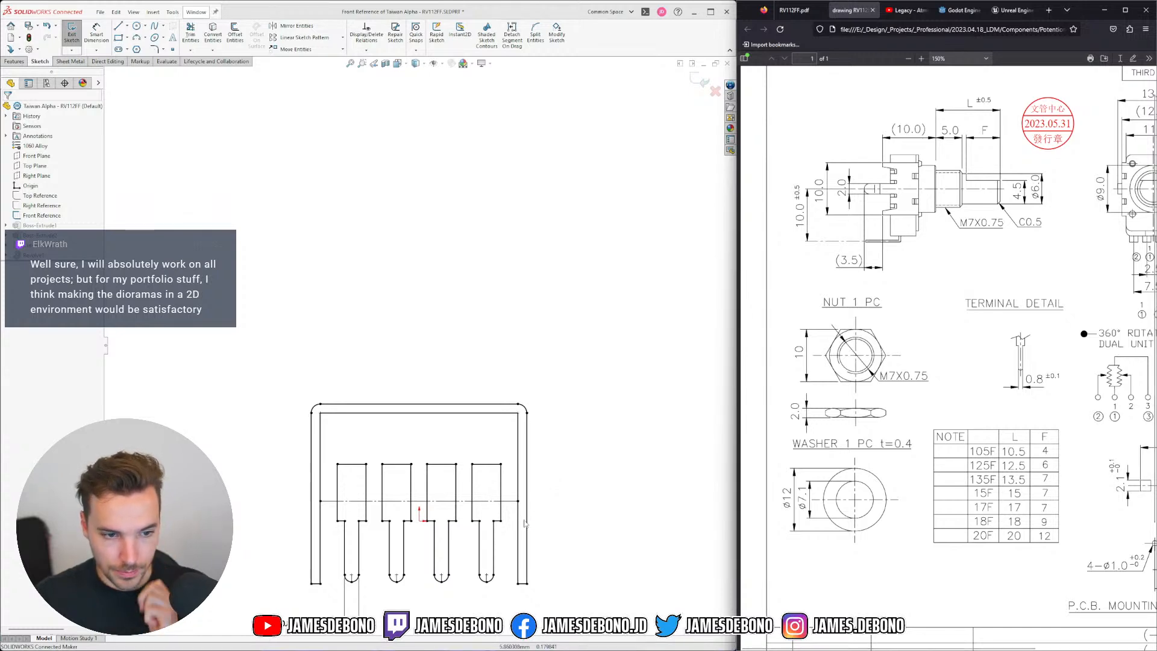
Show the Right Reference sketch while editing the Front Reference sketch, so its side tab profile can be used as a reference
scroll(396, 585, down, 3)
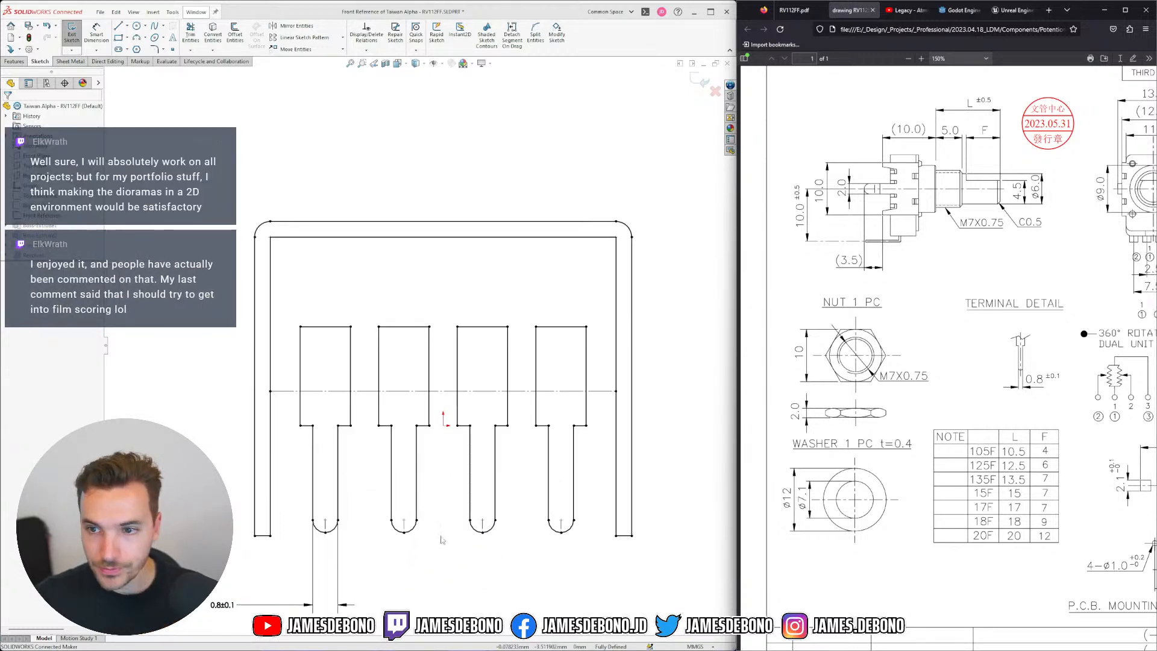
scroll(449, 536, down, 1)
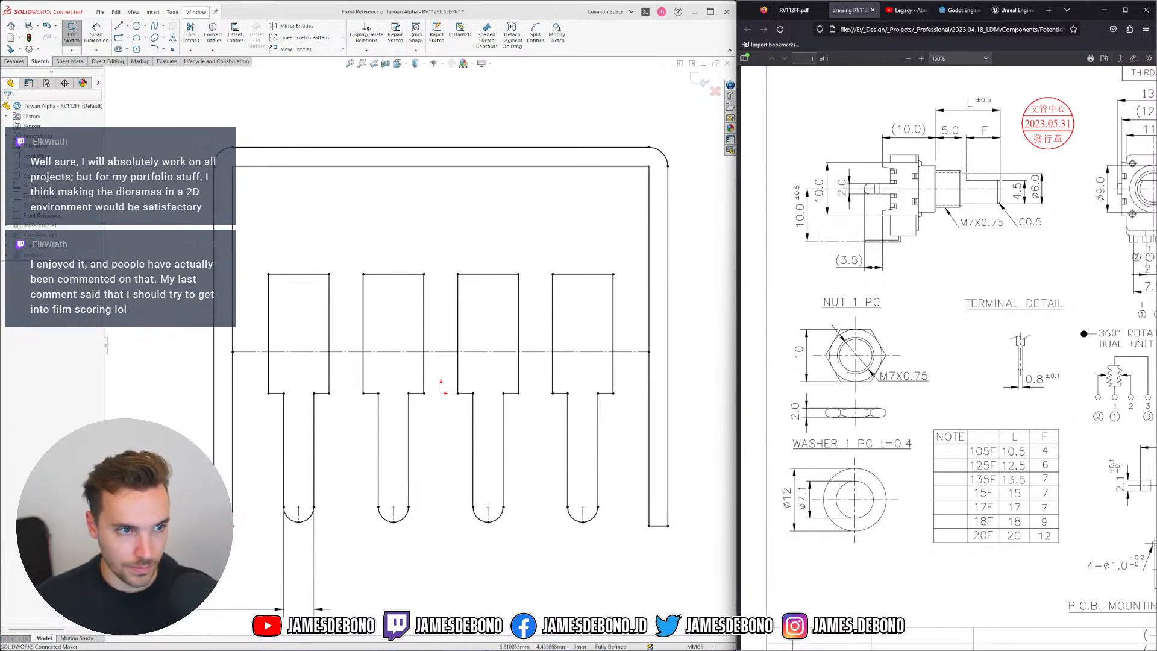
click(43, 205)
click(57, 193)
key(Left)
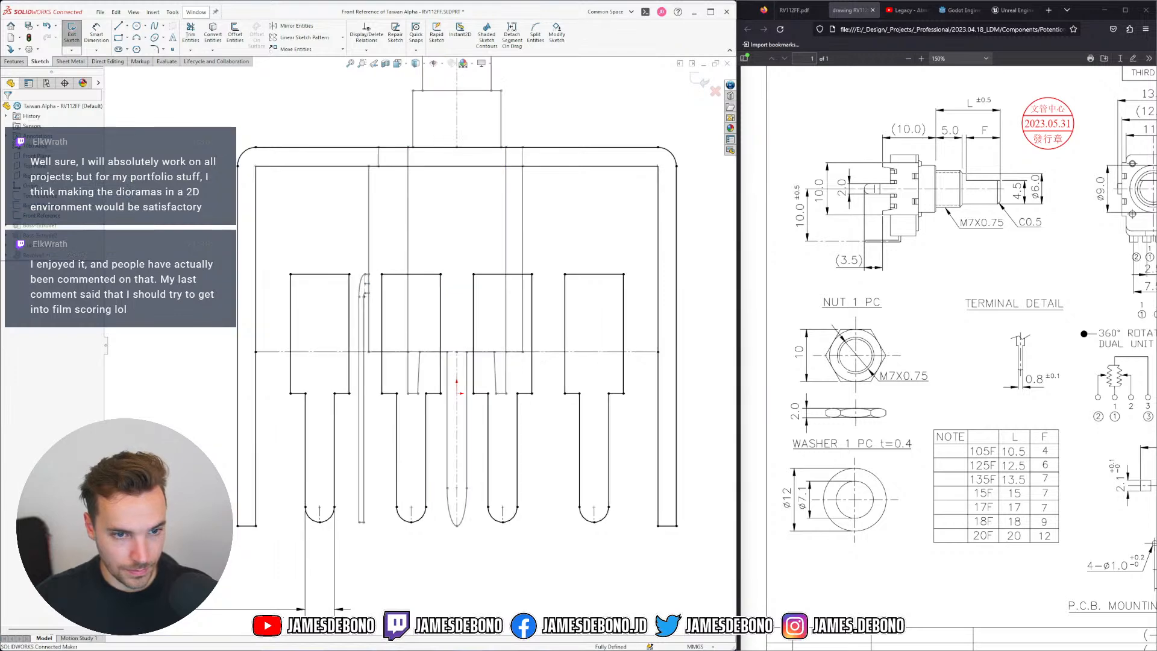
key(Left)
key(Right)
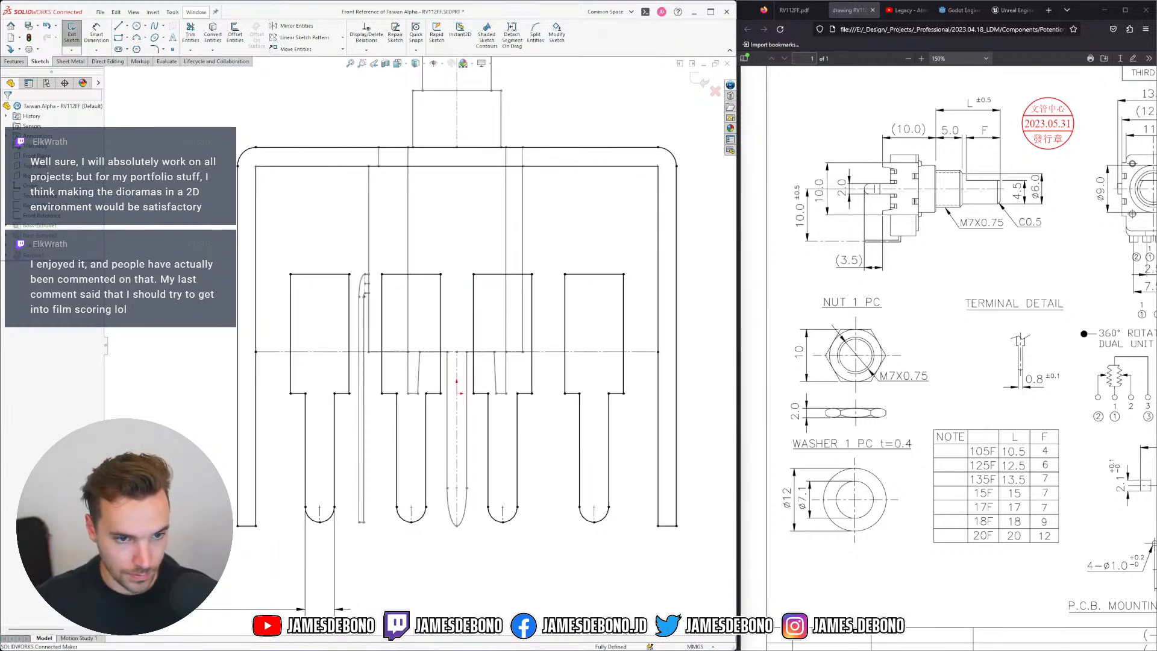
Free the left bracket leg's end line, shorten the leg and make its end coincident with the small tab's lower corner in Right Reference
click(252, 526)
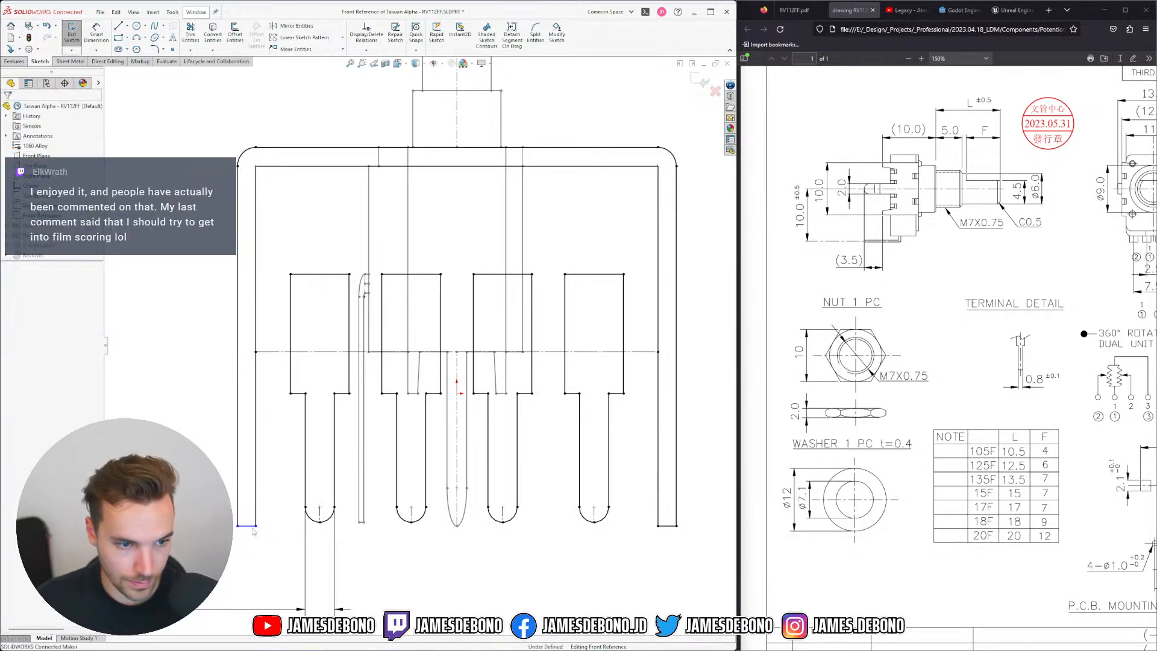
drag(253, 524, 266, 441)
click(412, 403)
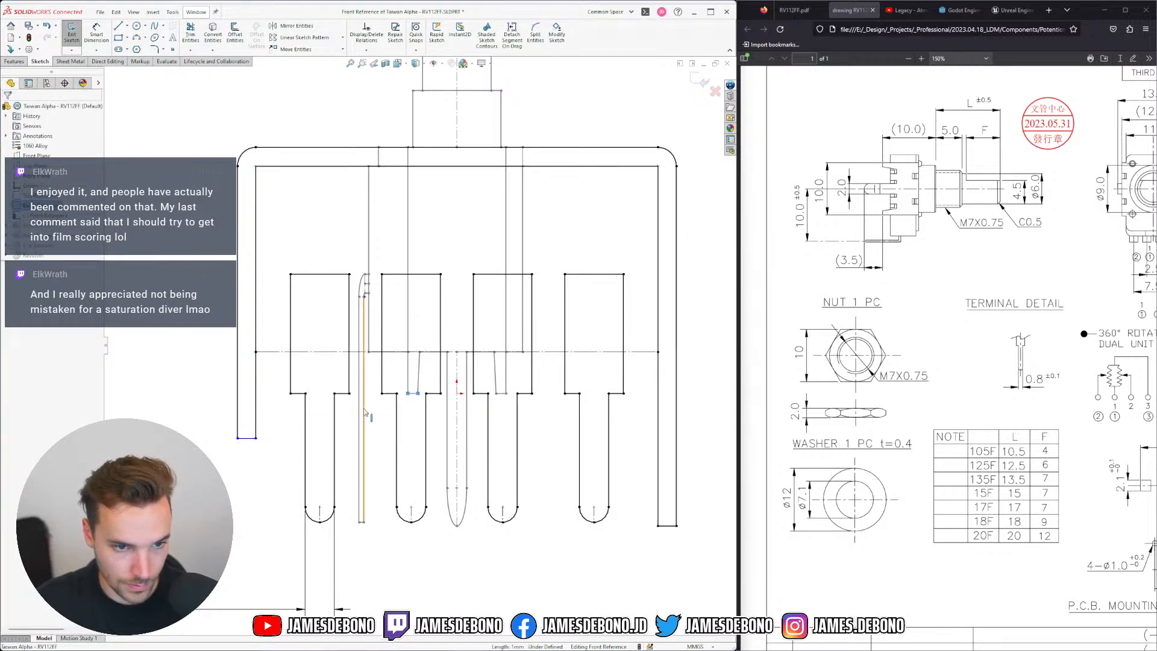
ctrl+click(408, 394)
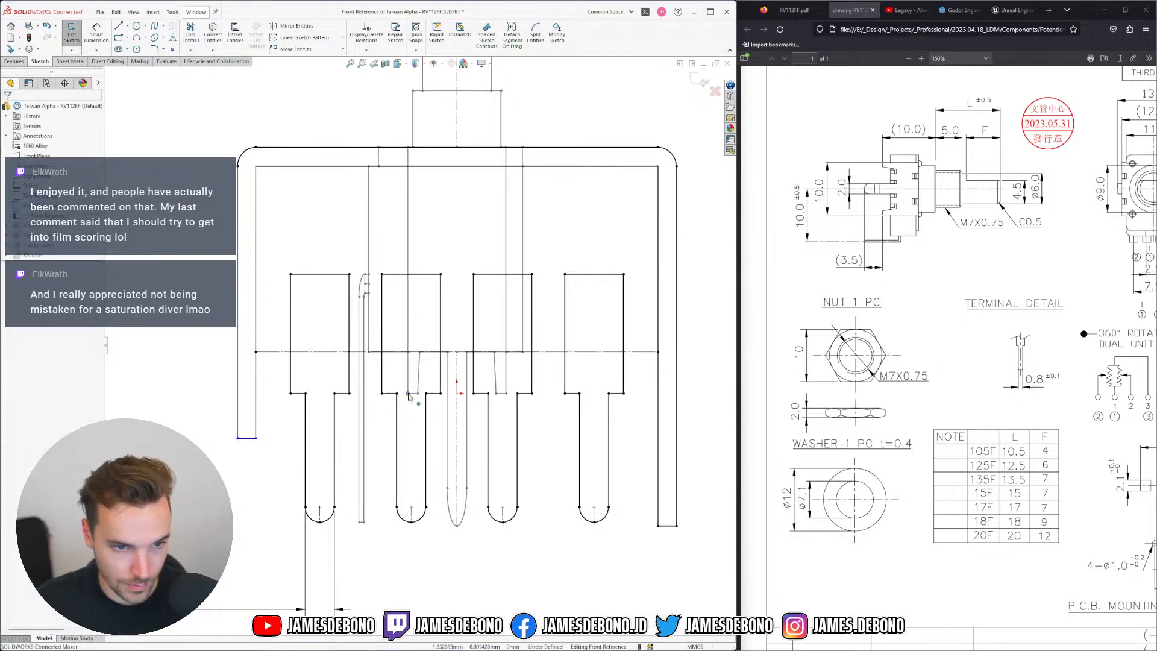
ctrl+click(251, 437)
click(291, 397)
Remove the end constraint of the right bracket leg, shorten the leg and align its end line with the small tab's lower corner
click(664, 528)
click(676, 530)
key(Delete)
drag(658, 527, 659, 406)
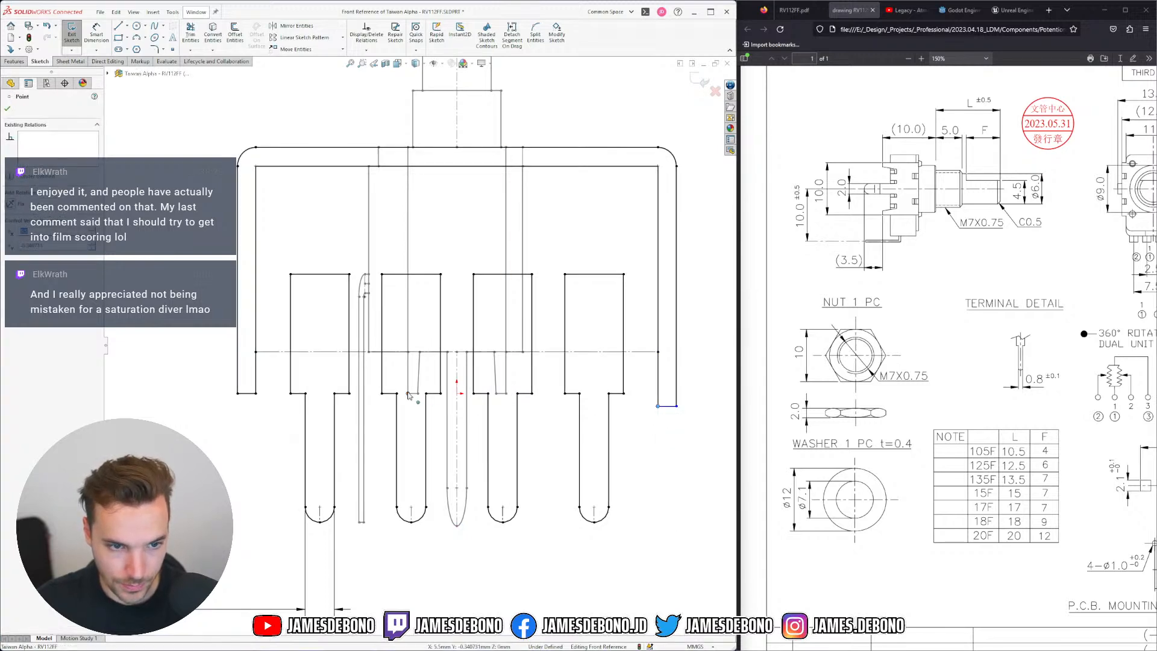
click(665, 406)
click(695, 367)
click(690, 427)
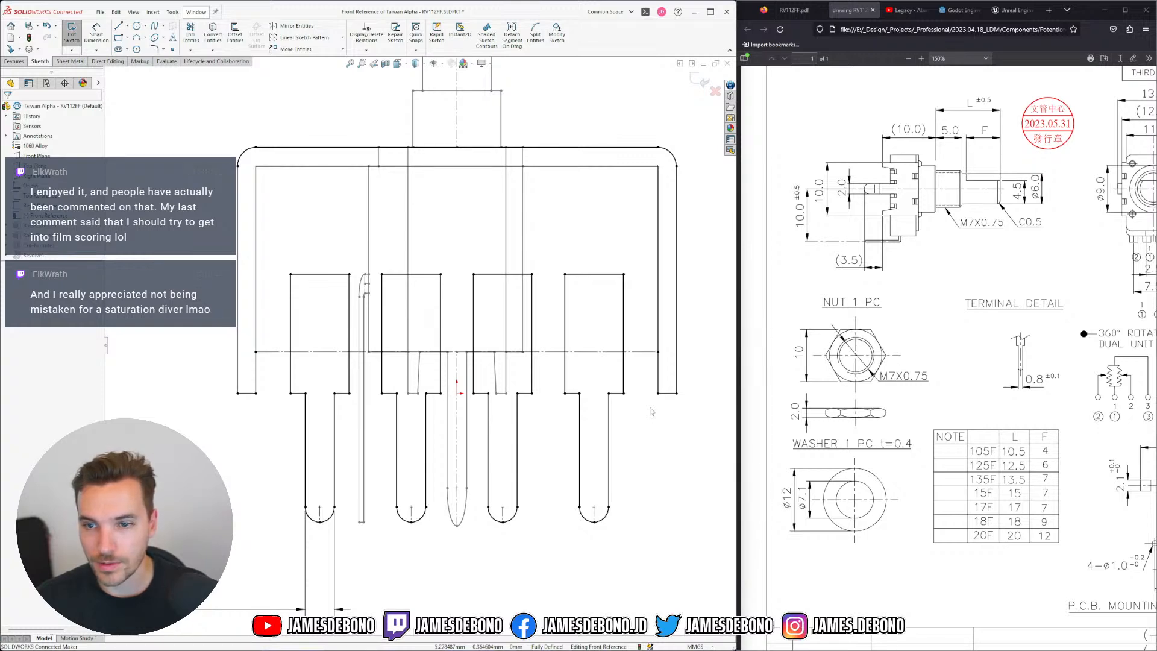
key(Right)
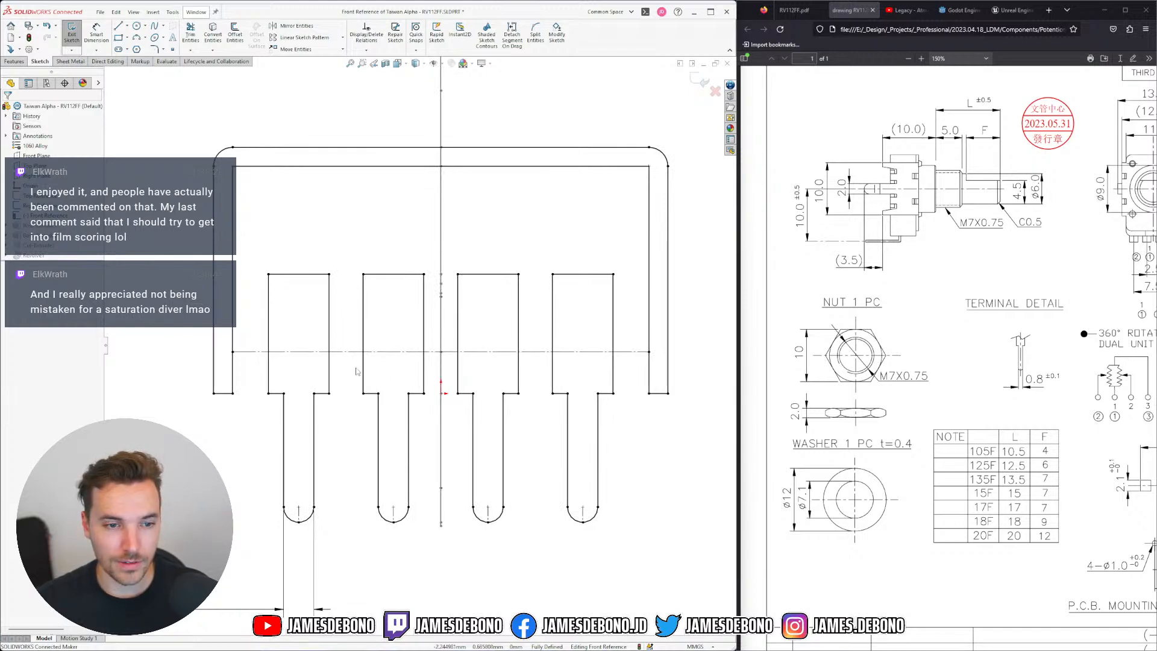
scroll(356, 371, up, 1)
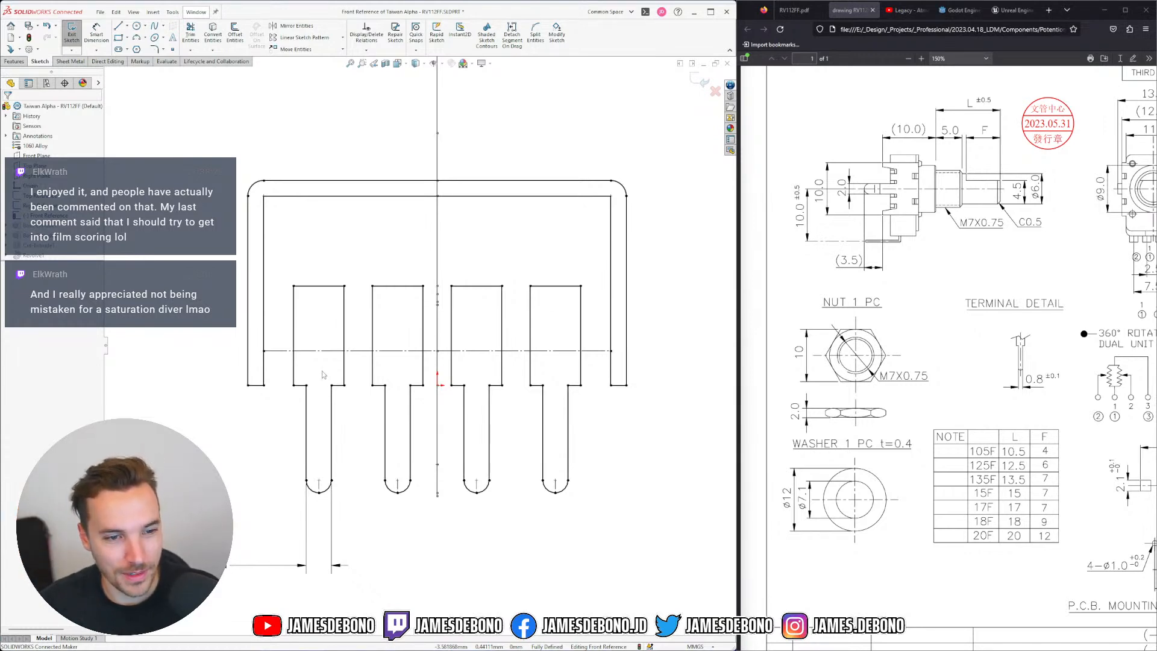
scroll(325, 375, down, 2)
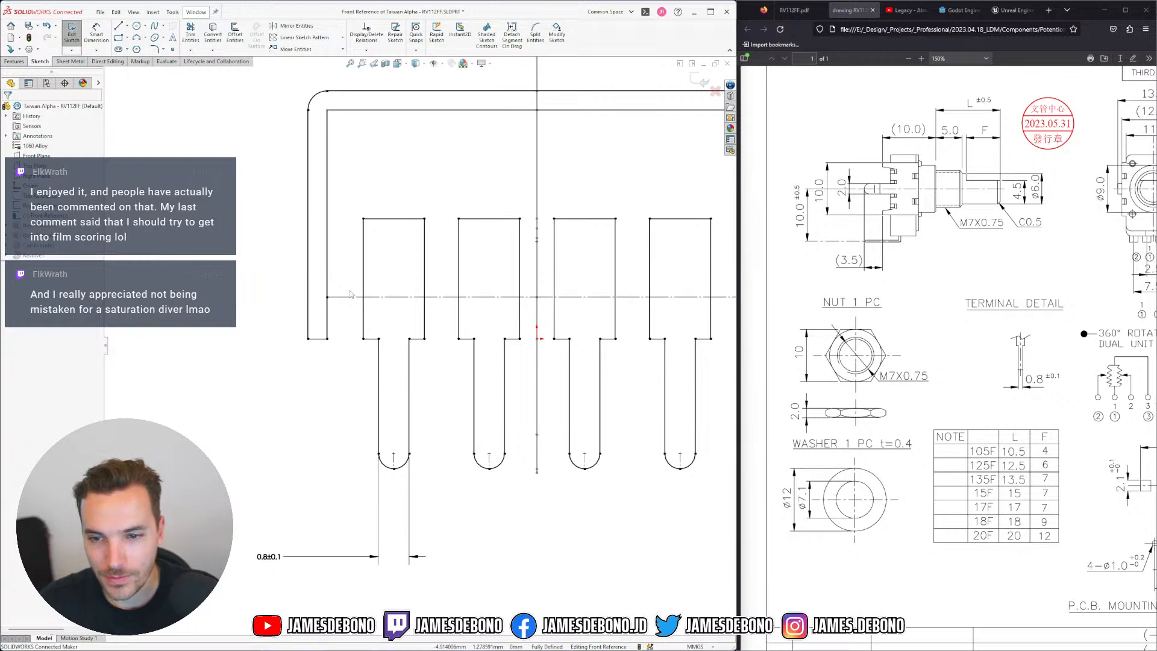
click(118, 26)
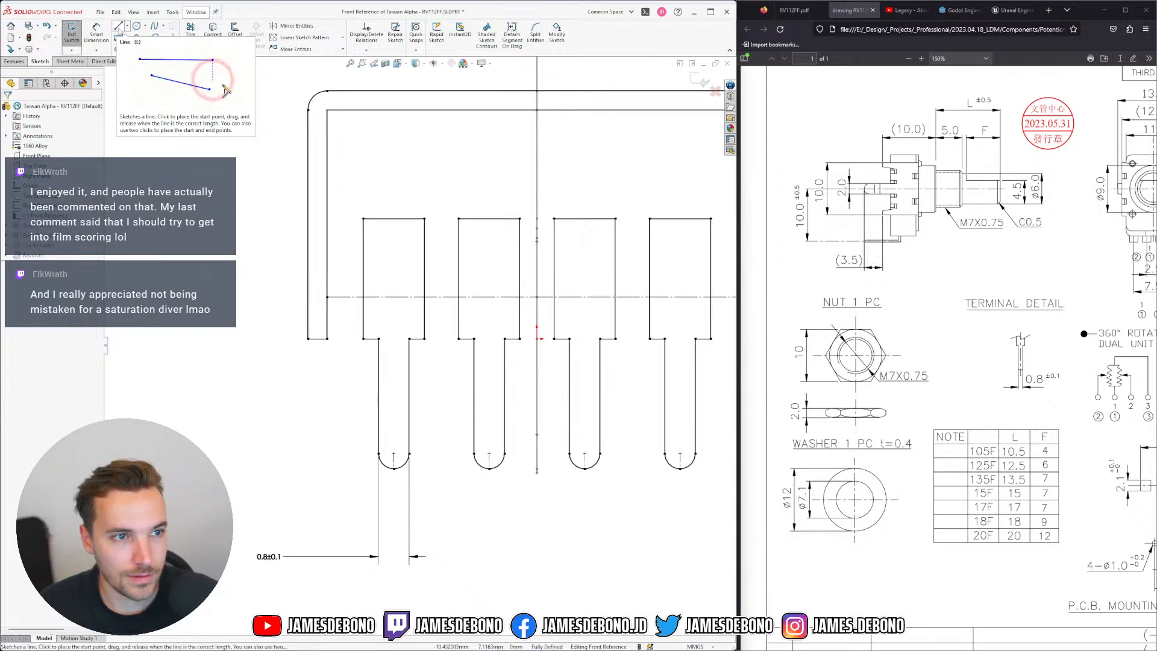
click(137, 38)
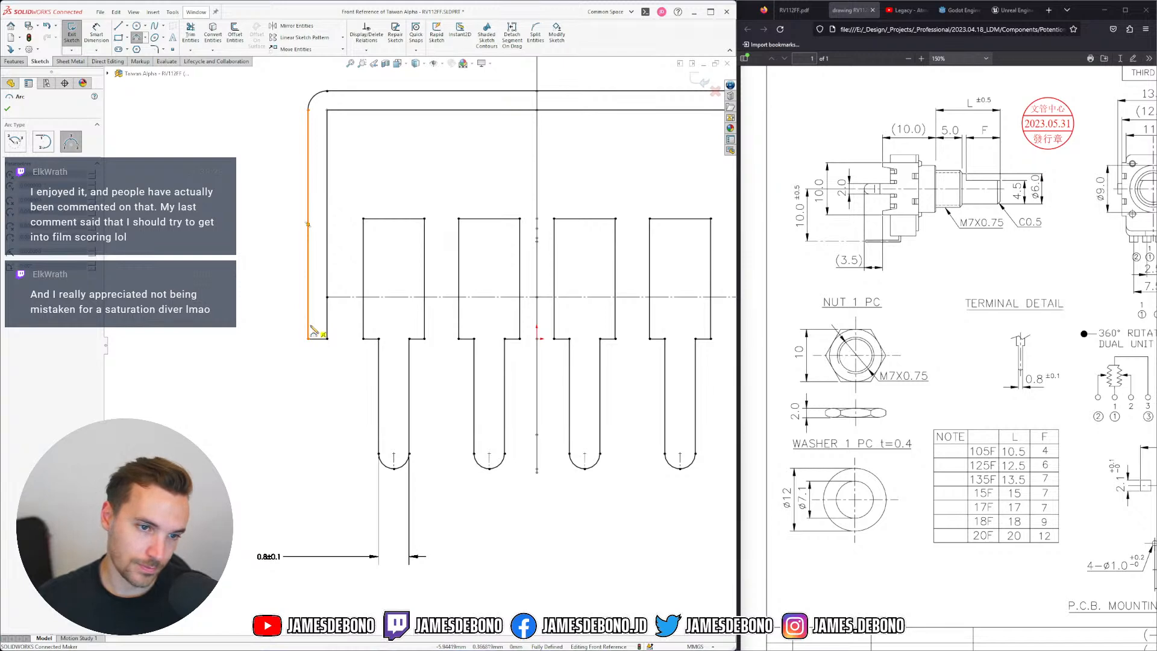
click(308, 338)
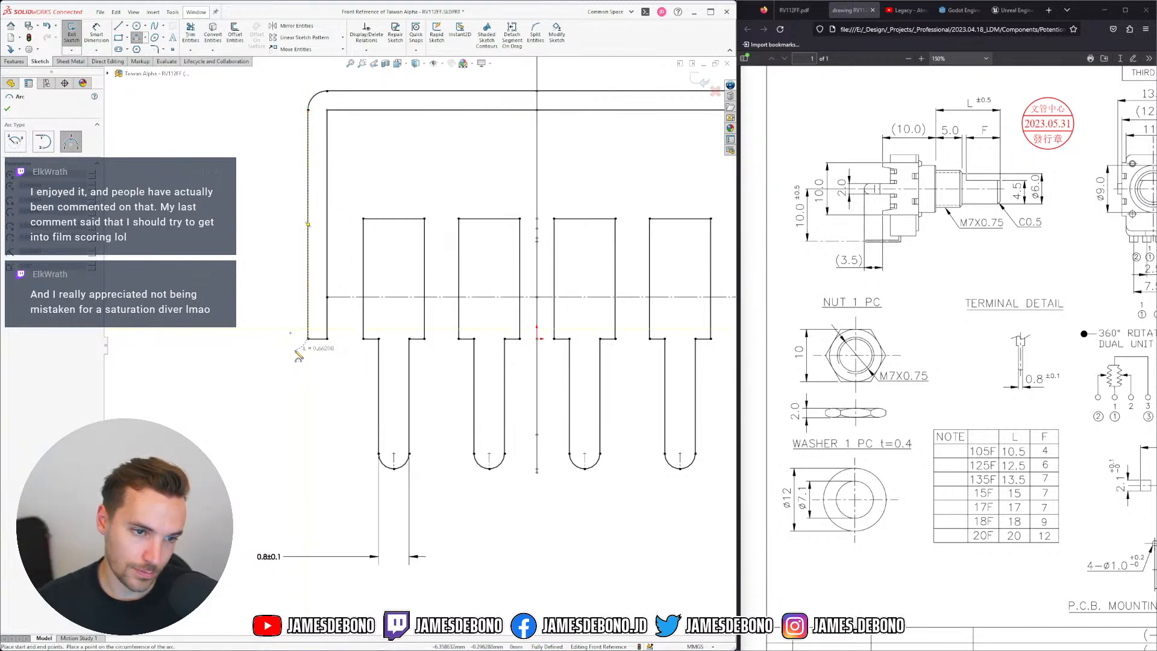
click(299, 354)
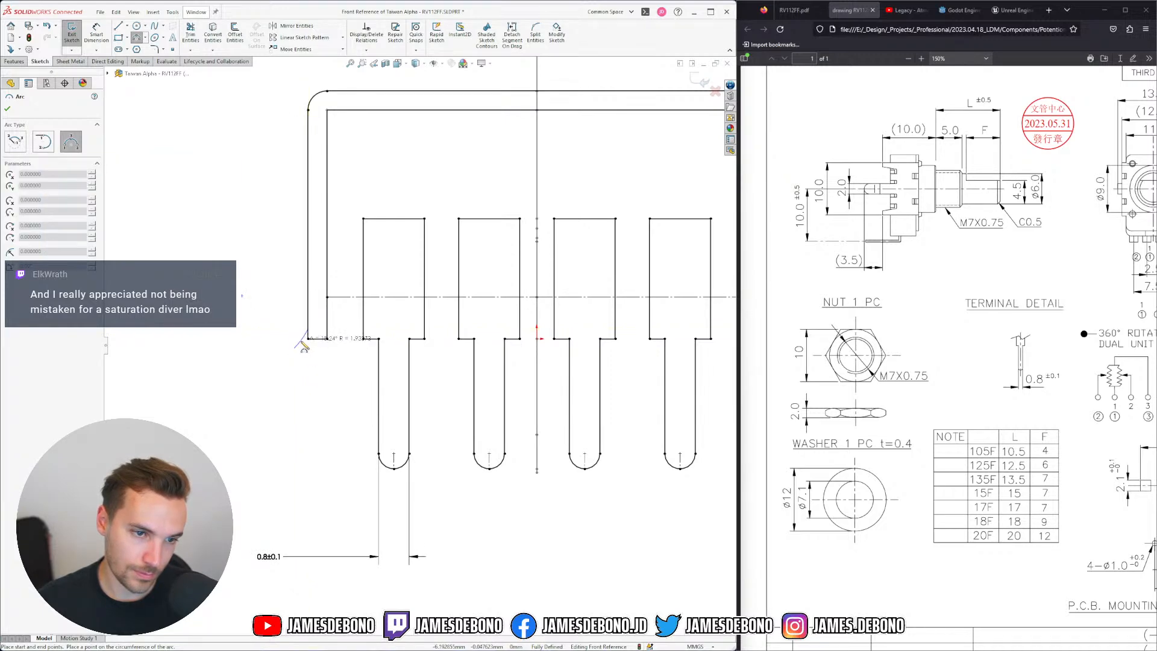
key(Escape)
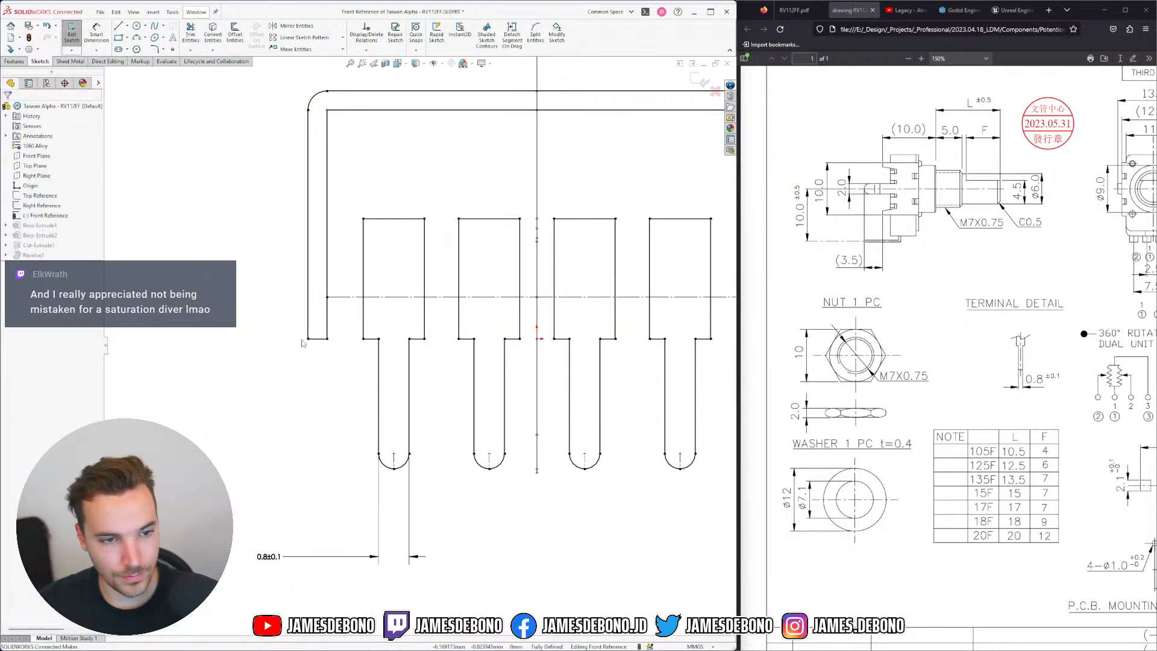
Remove the coincident relation from the left leg's end line and lengthen the leg to about 0.65 mm below the origin
click(118, 26)
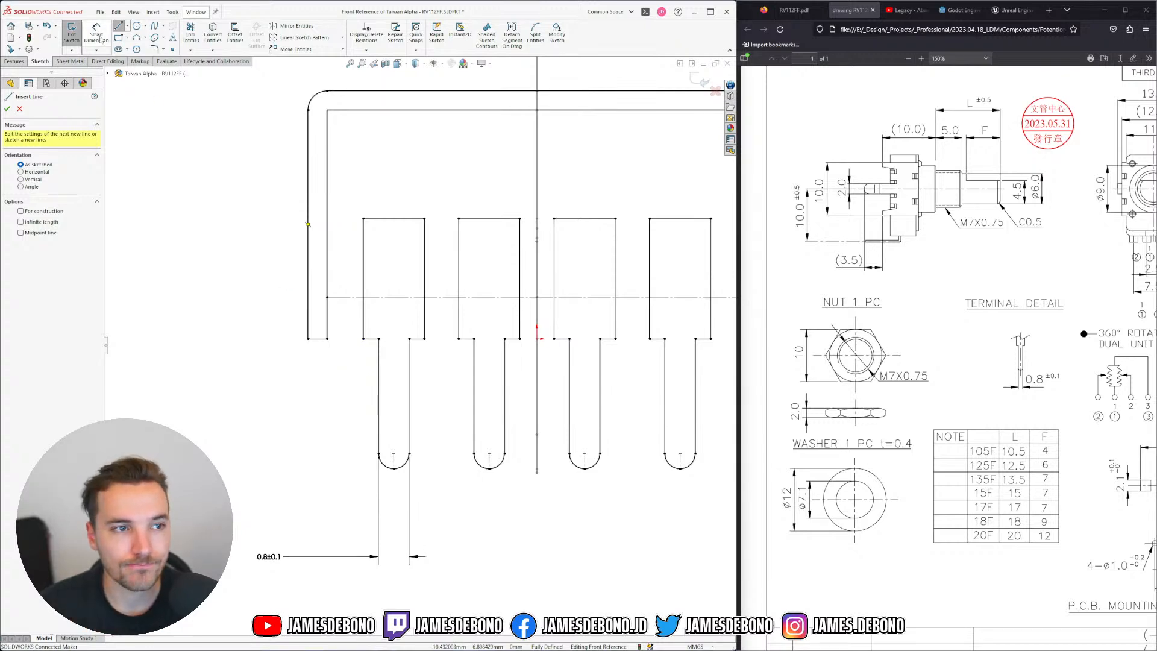
click(309, 338)
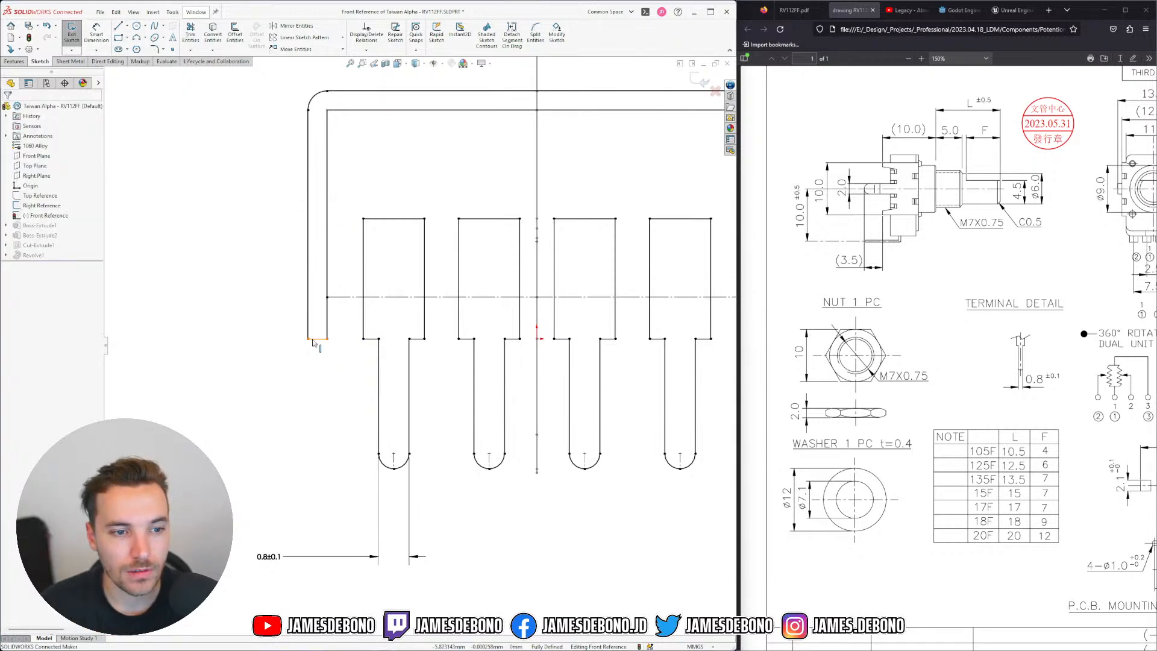
click(326, 338)
click(324, 333)
key(Delete)
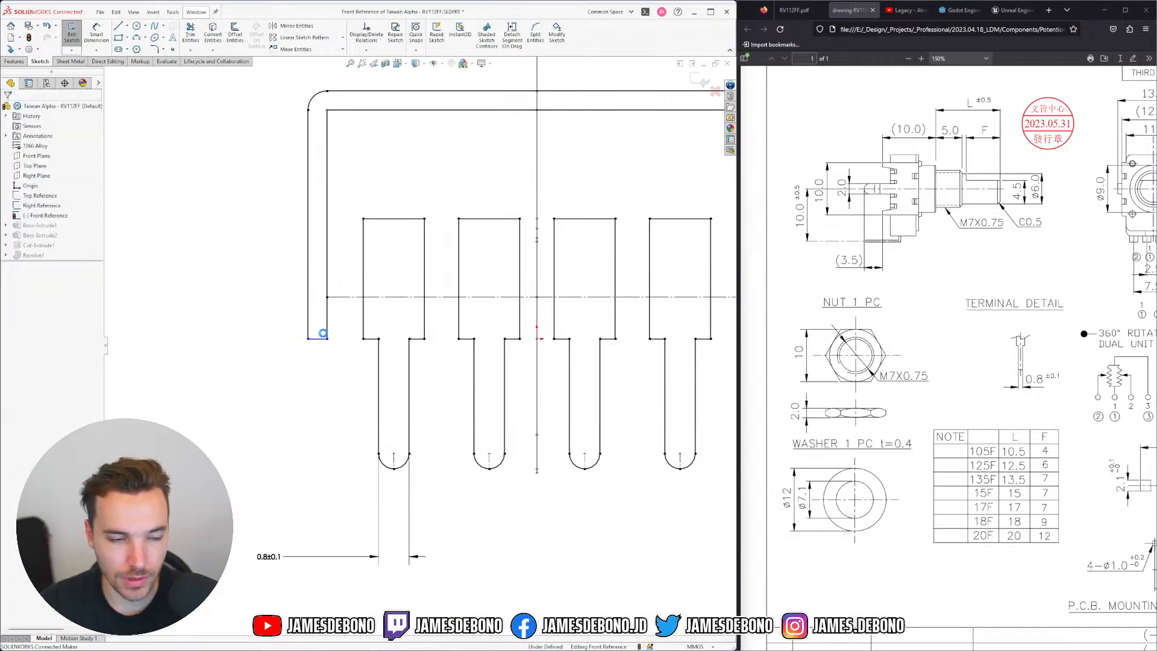
drag(308, 339, 309, 363)
scroll(429, 389, up, 2)
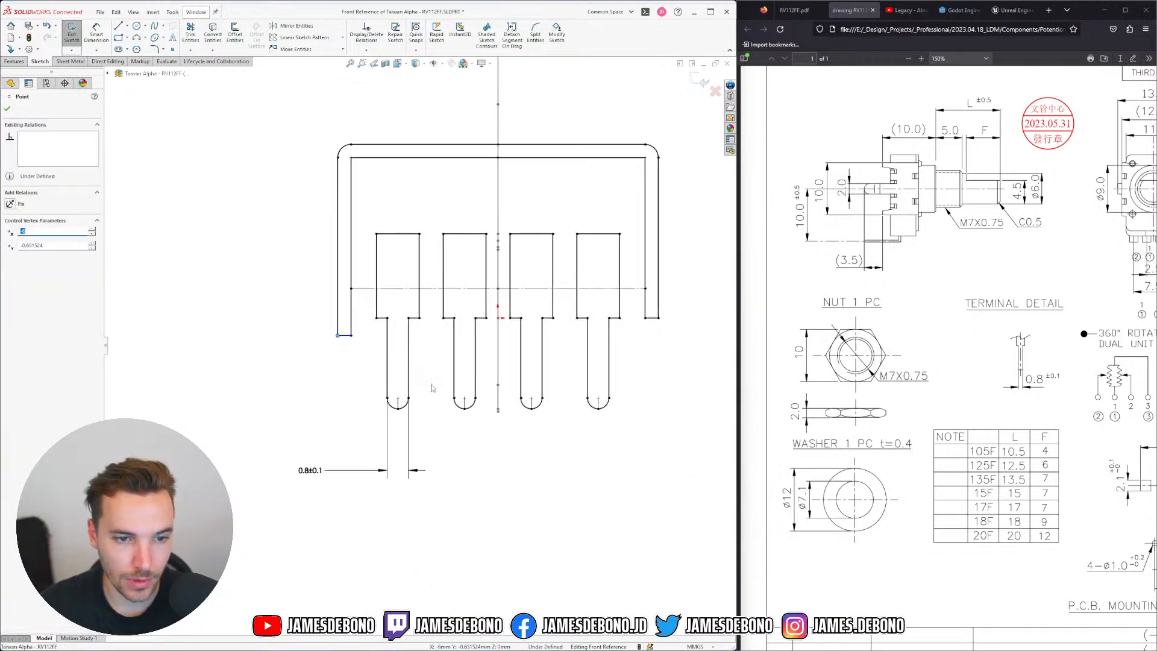
Remove the coincident relation from the right leg's end line and lengthen the leg to about 0.65 mm below the origin
click(651, 317)
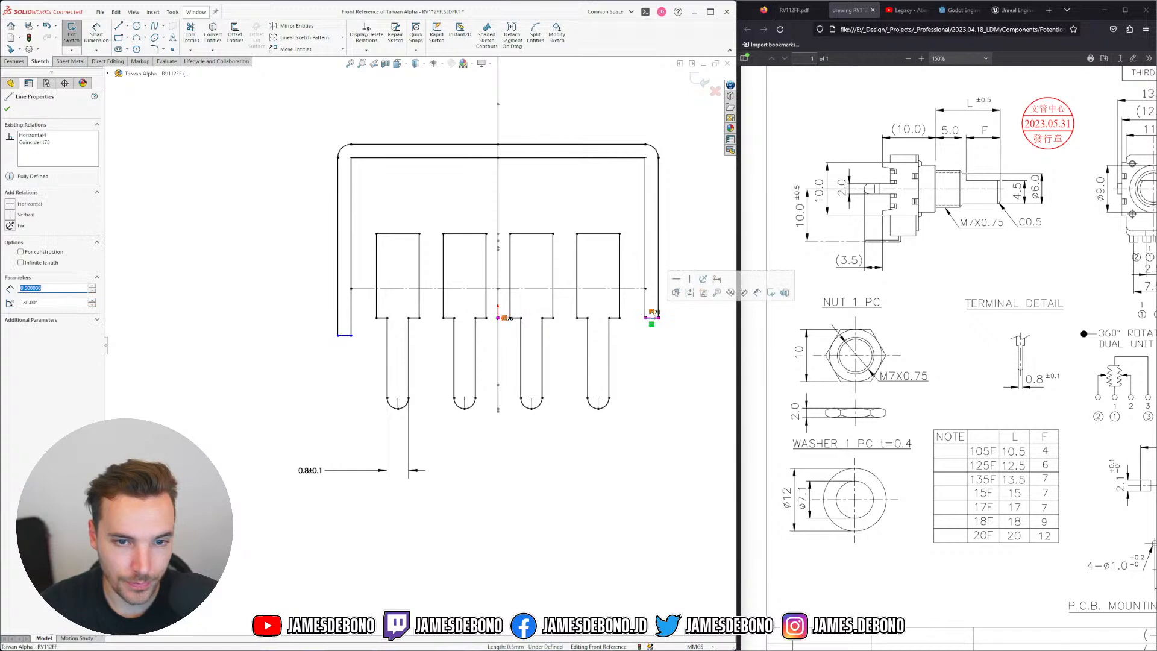
key(Escape)
drag(645, 318, 647, 335)
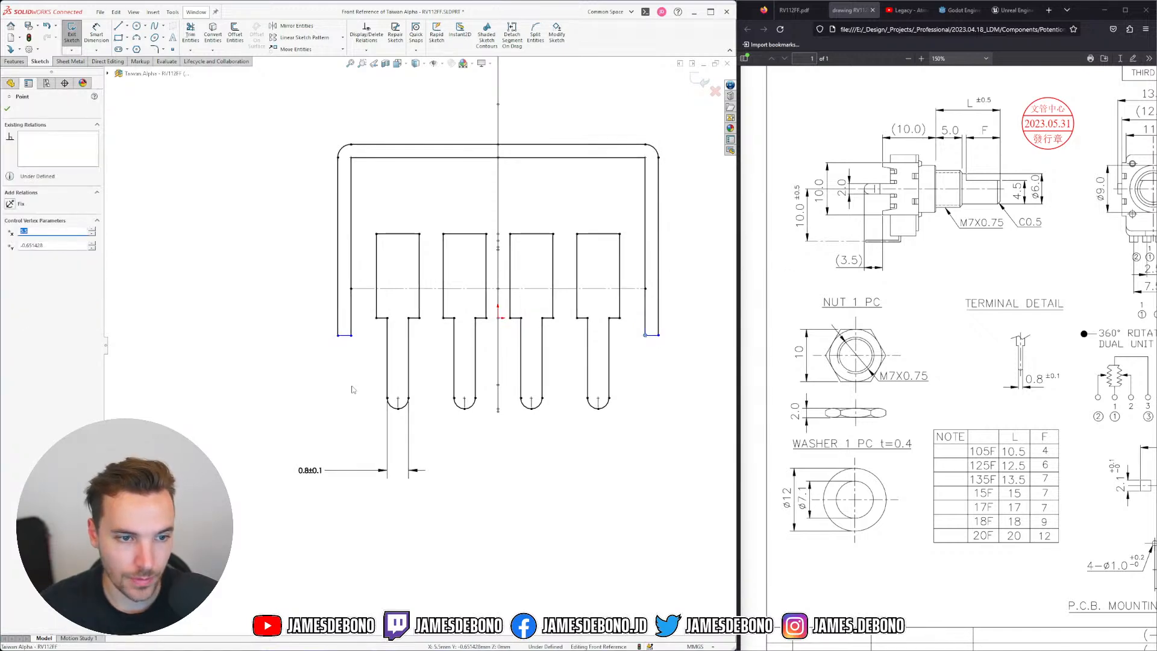
key(Escape)
scroll(334, 371, down, 3)
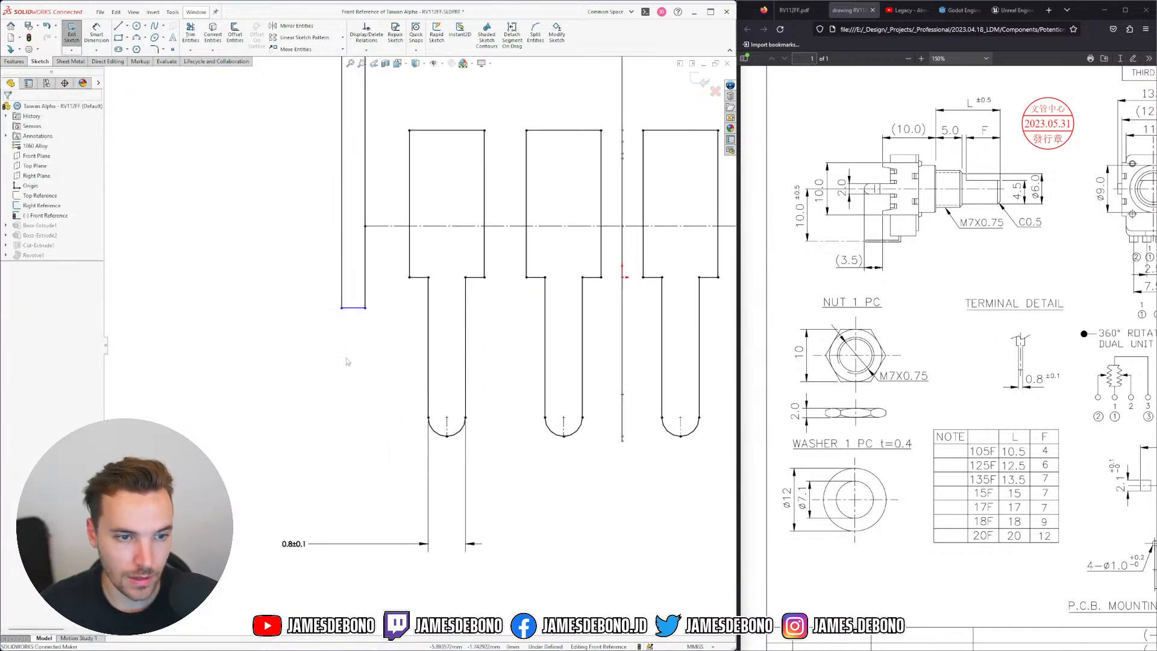
click(360, 310)
key(Delete)
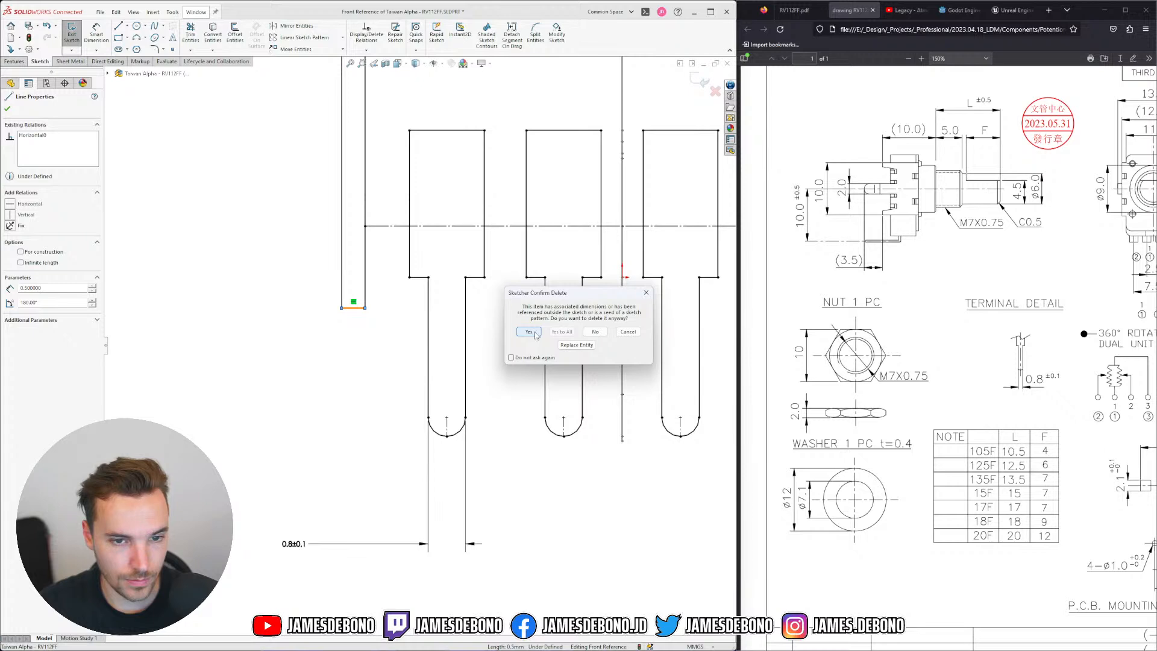
click(363, 339)
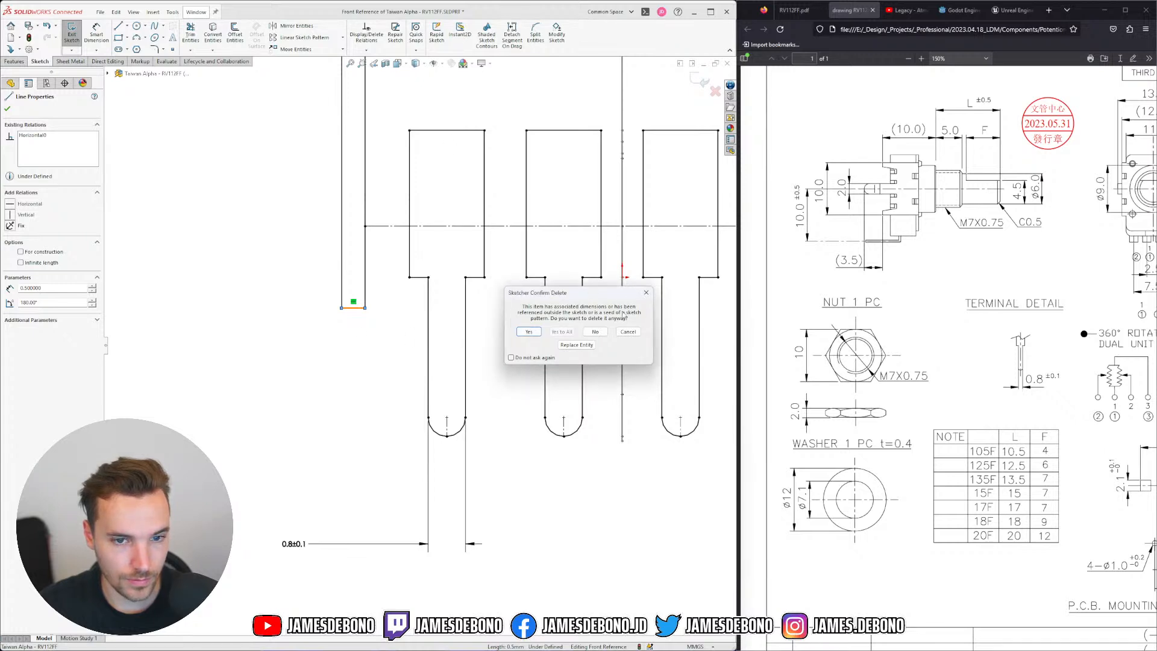
click(596, 331)
Enable Detach Segment On Drag and detach the end lines of both bracket legs, moving each one up from the leg's open end
click(512, 36)
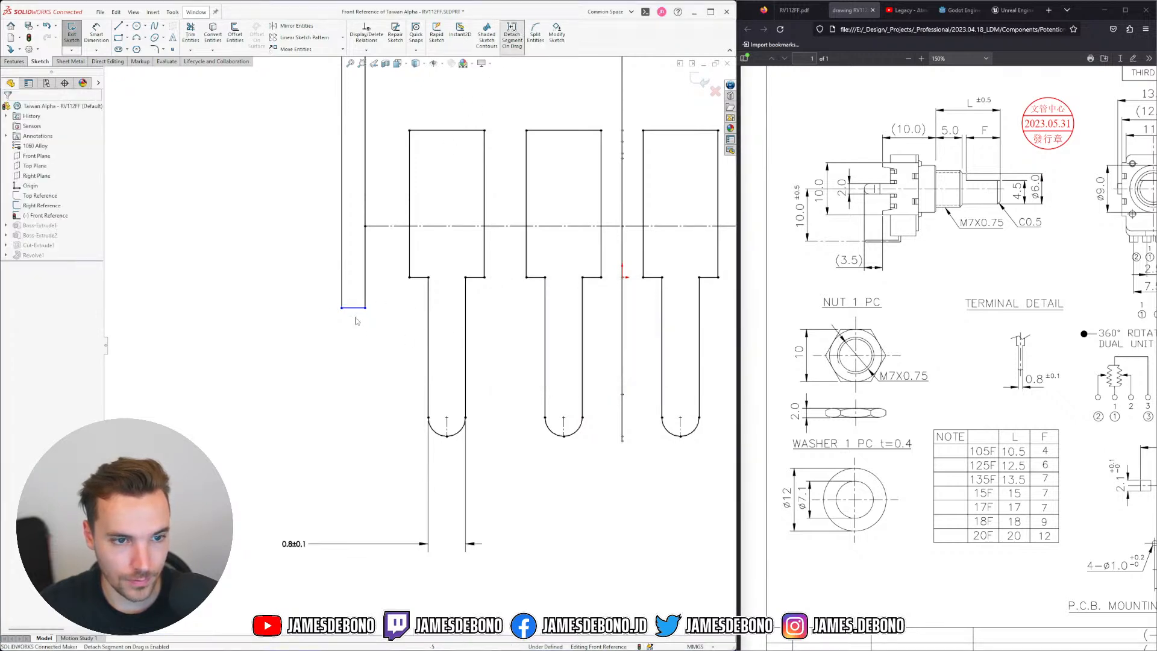
drag(359, 309, 360, 258)
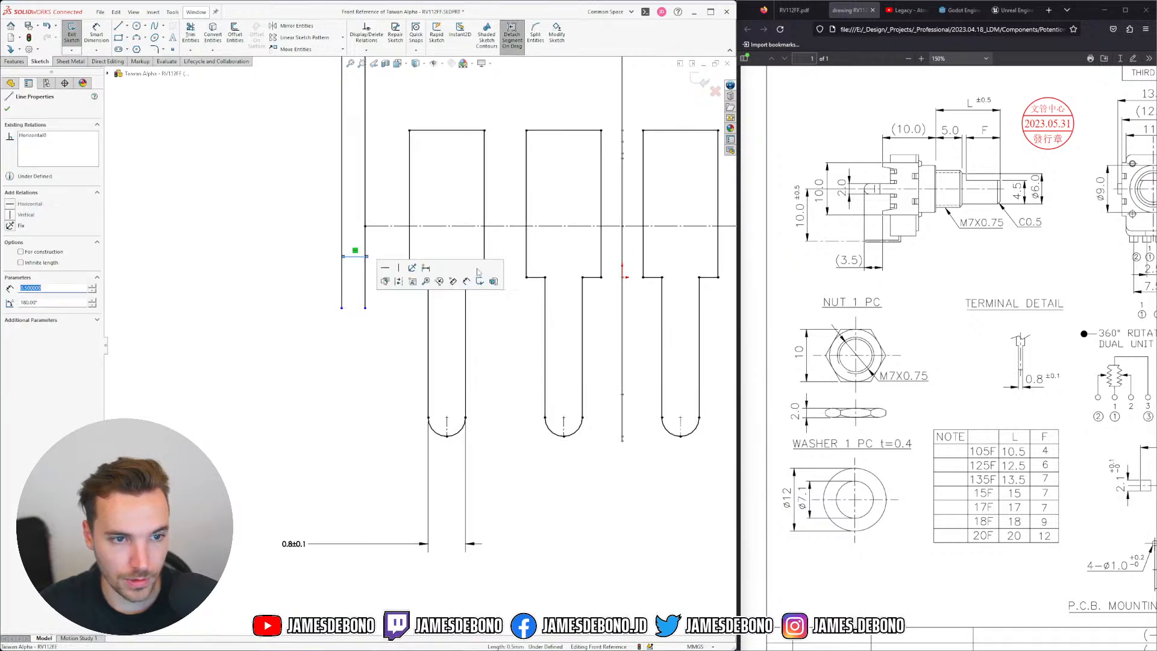
key(f)
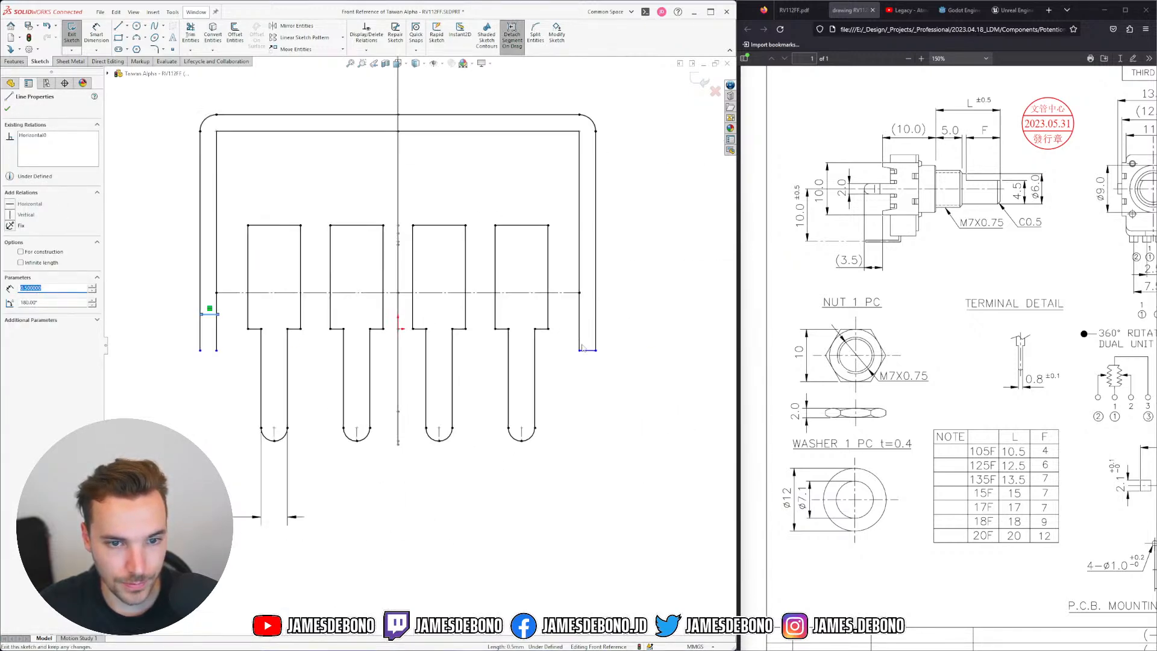
drag(591, 351, 593, 317)
click(596, 361)
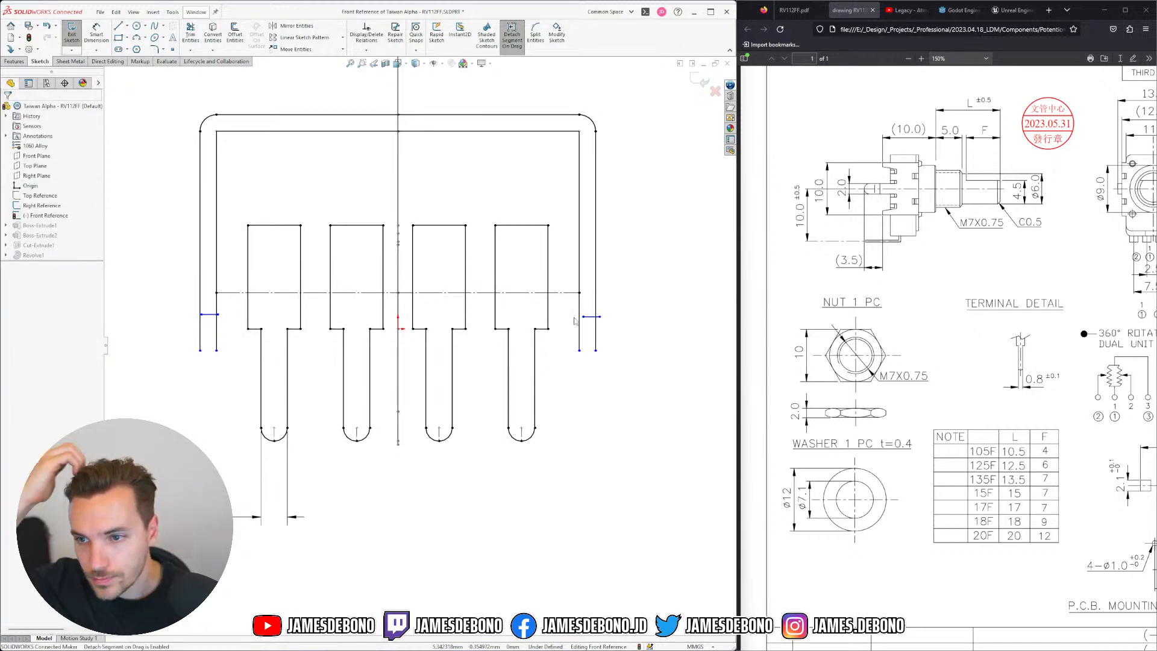
Sketch two 3-point arcs curving down and outward from the left leg's open ends, with radii of about 1 mm and 1.6 mm
scroll(219, 362, up, 2)
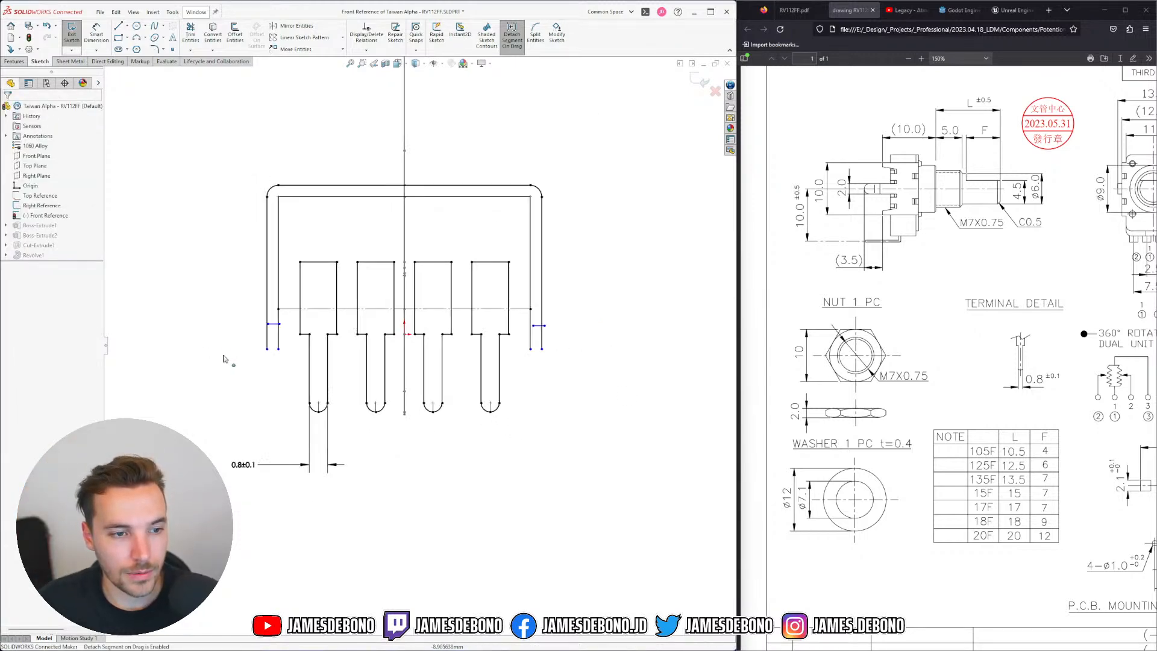
scroll(454, 355, down, 5)
scroll(435, 363, down, 1)
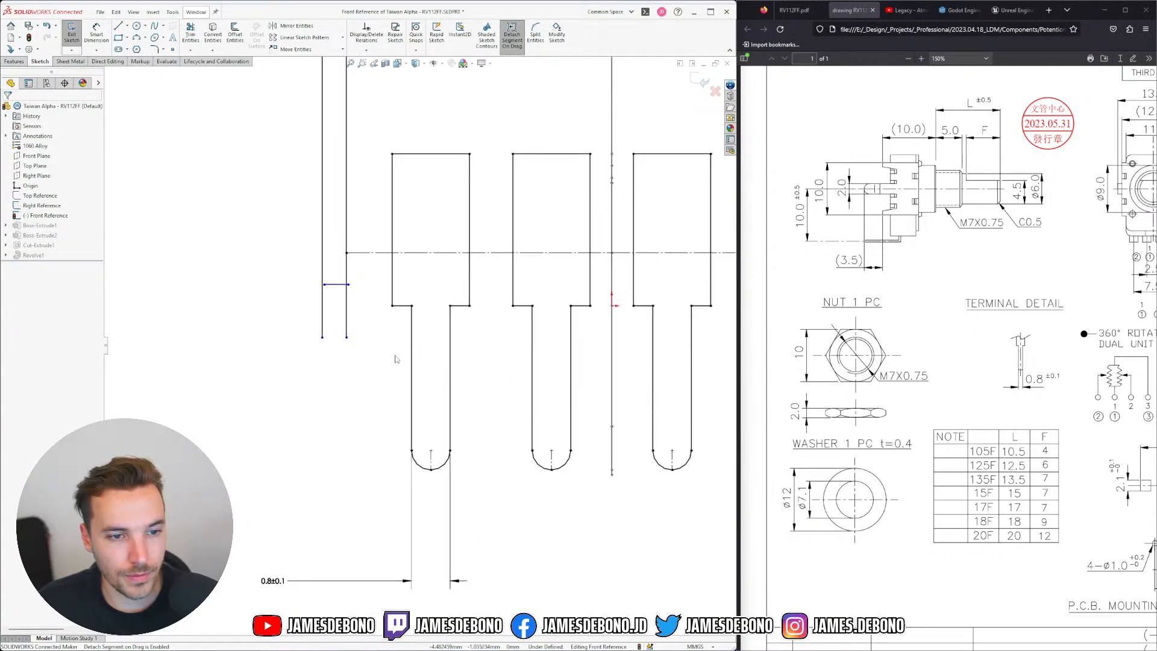
click(136, 37)
click(322, 338)
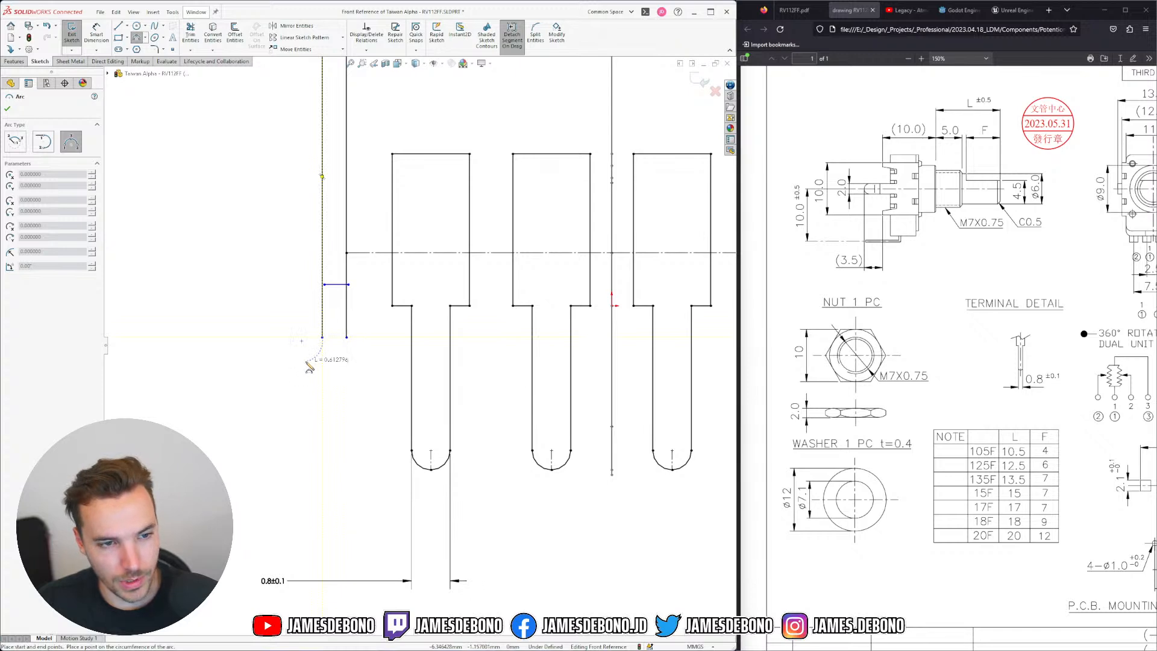
click(306, 360)
click(317, 355)
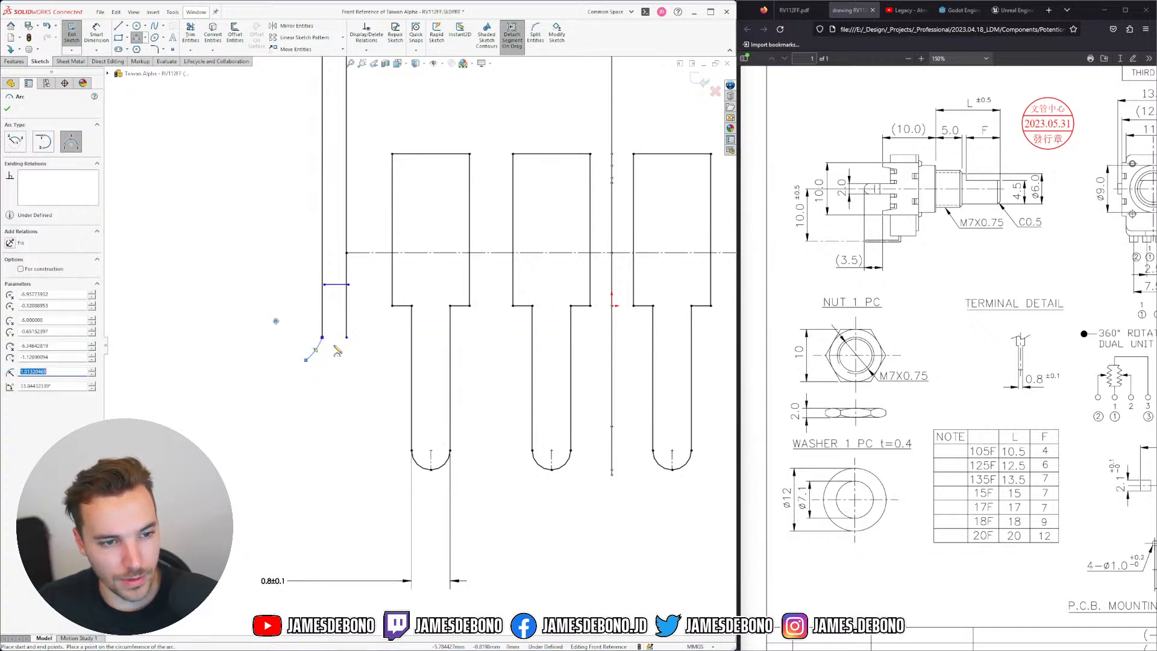
click(323, 376)
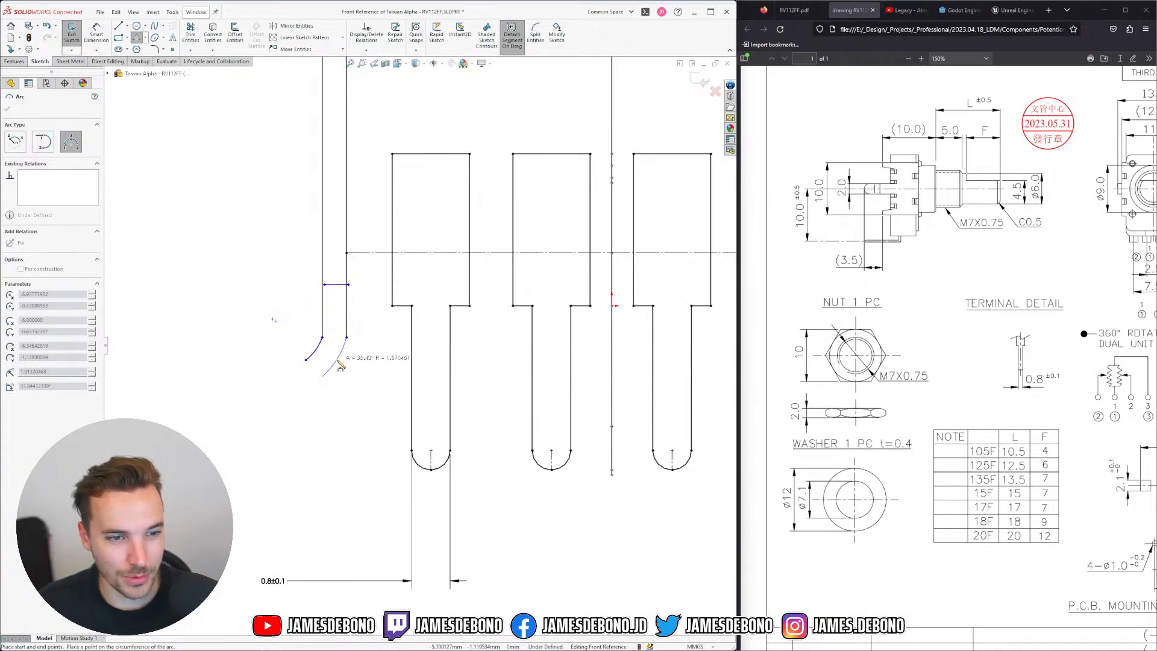
click(340, 366)
key(Escape)
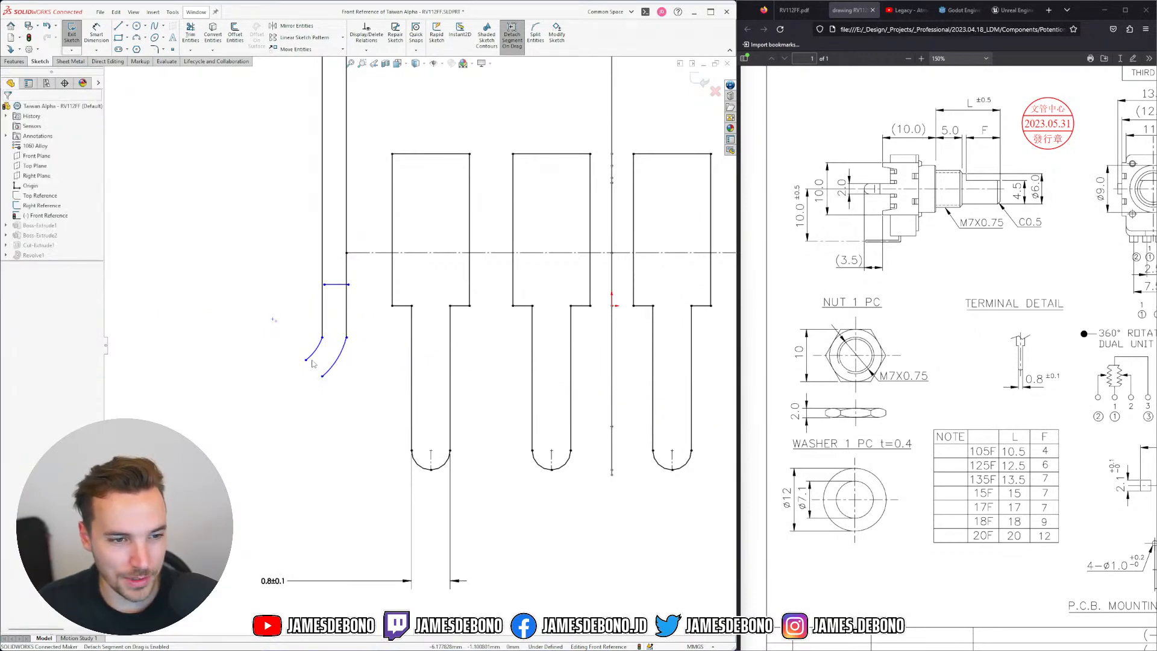
Make both arcs tangent to the left leg's sides and align their upper endpoints horizontally
click(306, 361)
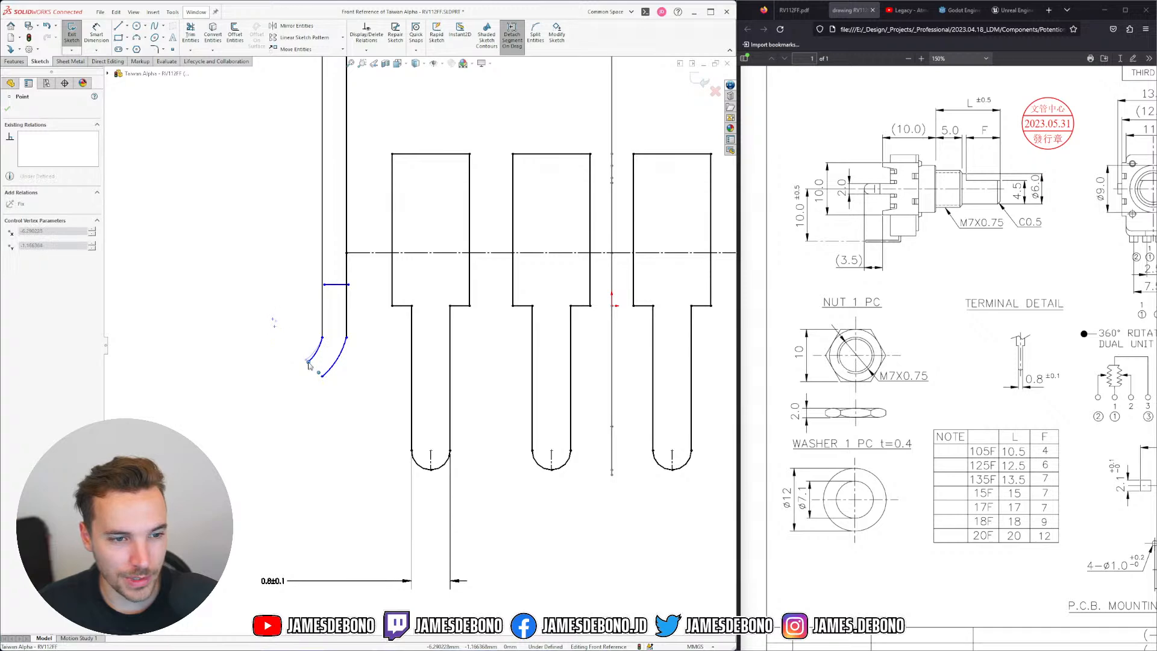
drag(363, 332, 309, 346)
click(336, 330)
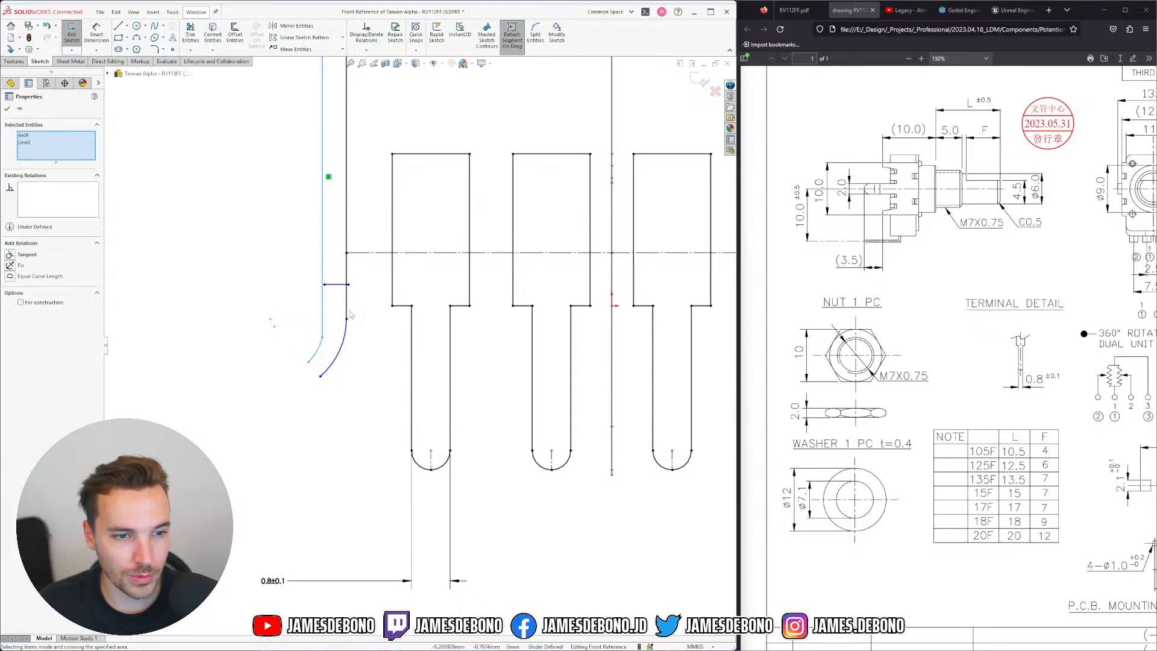
click(371, 359)
click(346, 319)
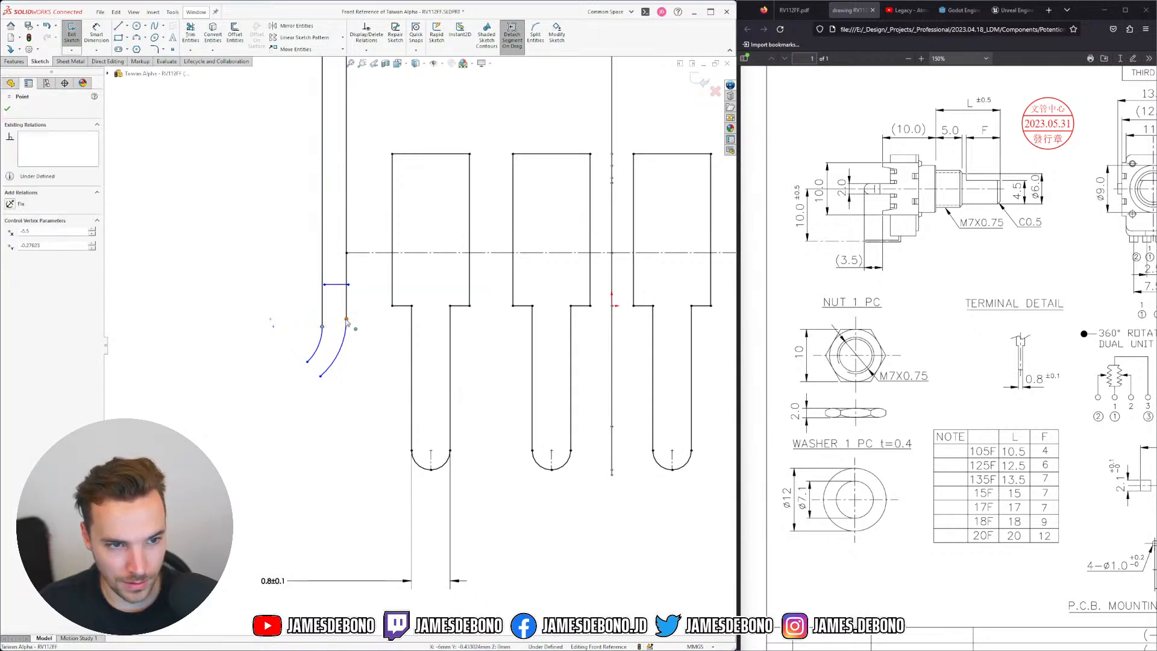
click(373, 363)
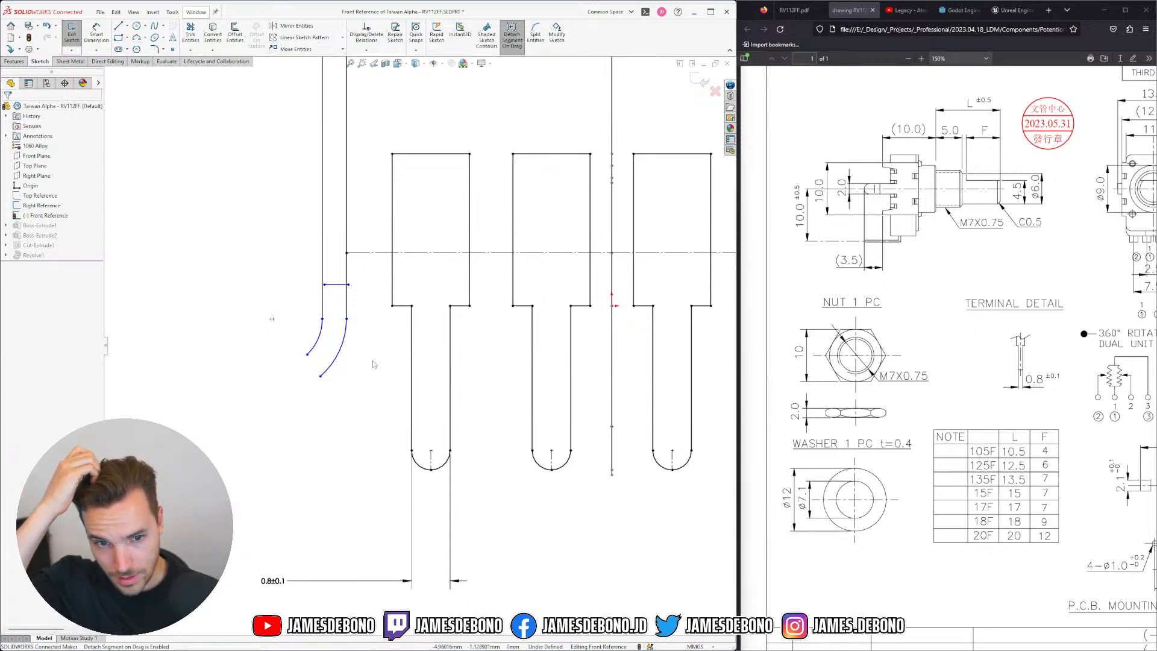
Make the left leg's two arcs concentric and shorten the larger arc at its lower end
click(317, 338)
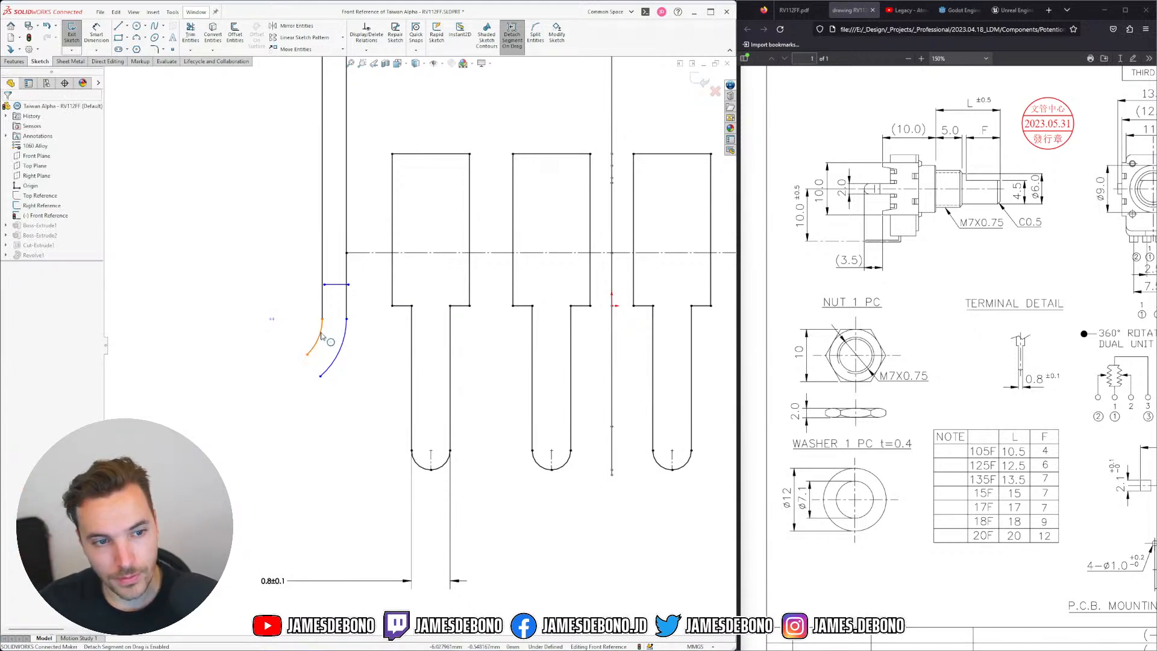
ctrl+click(346, 339)
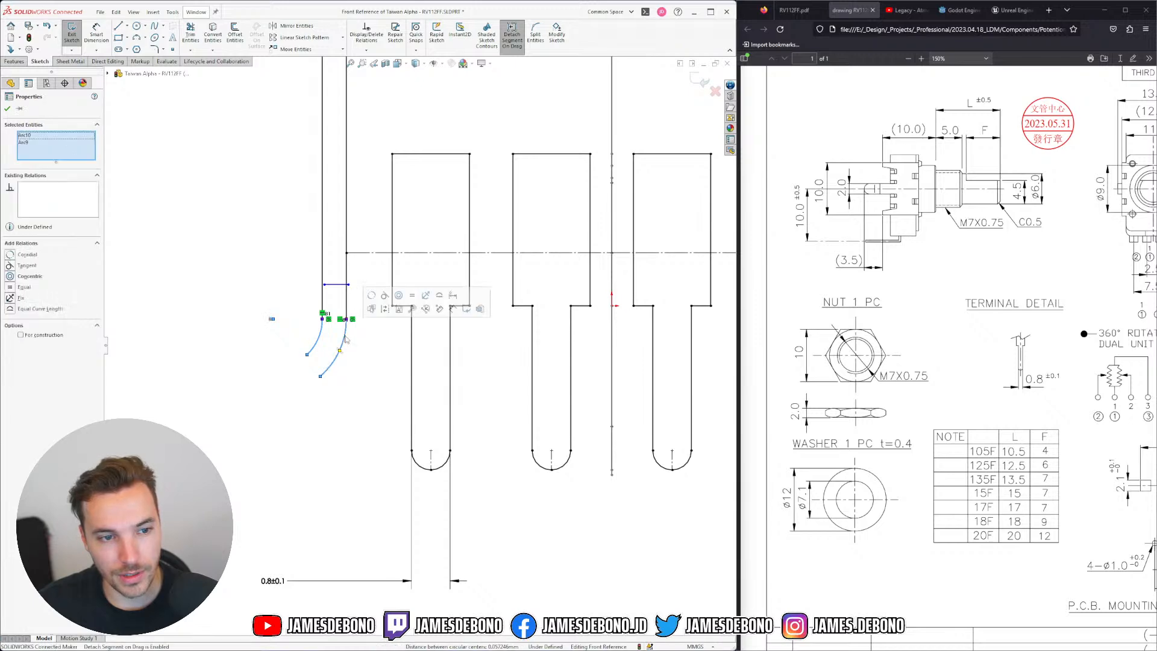
click(401, 298)
click(373, 389)
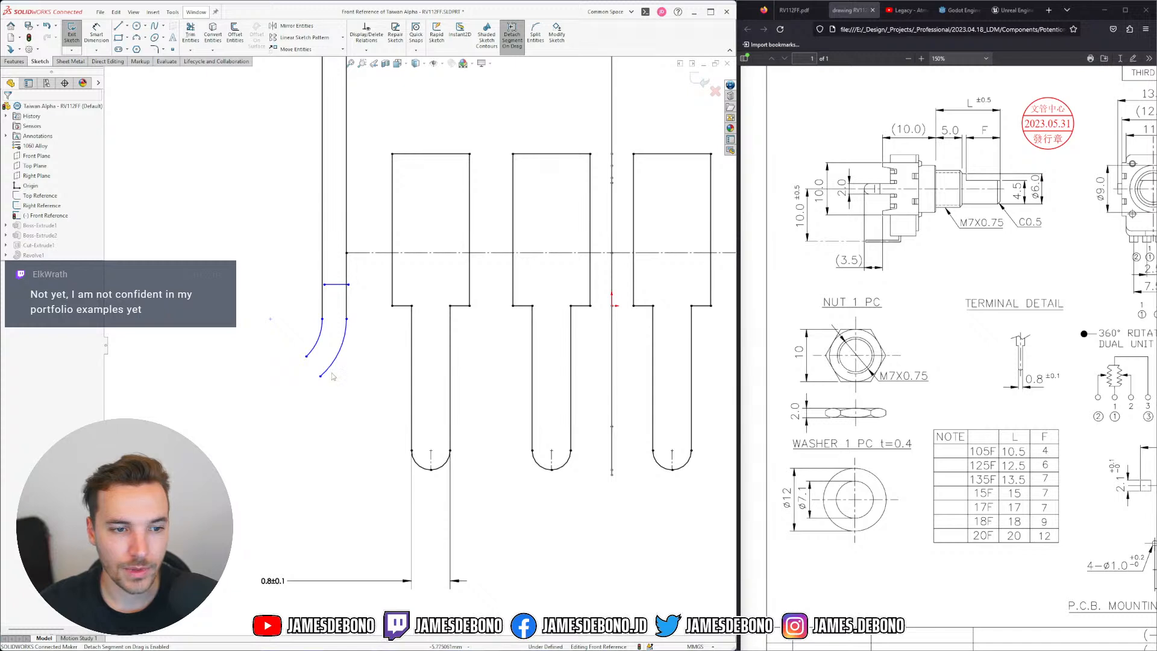
drag(320, 376, 331, 367)
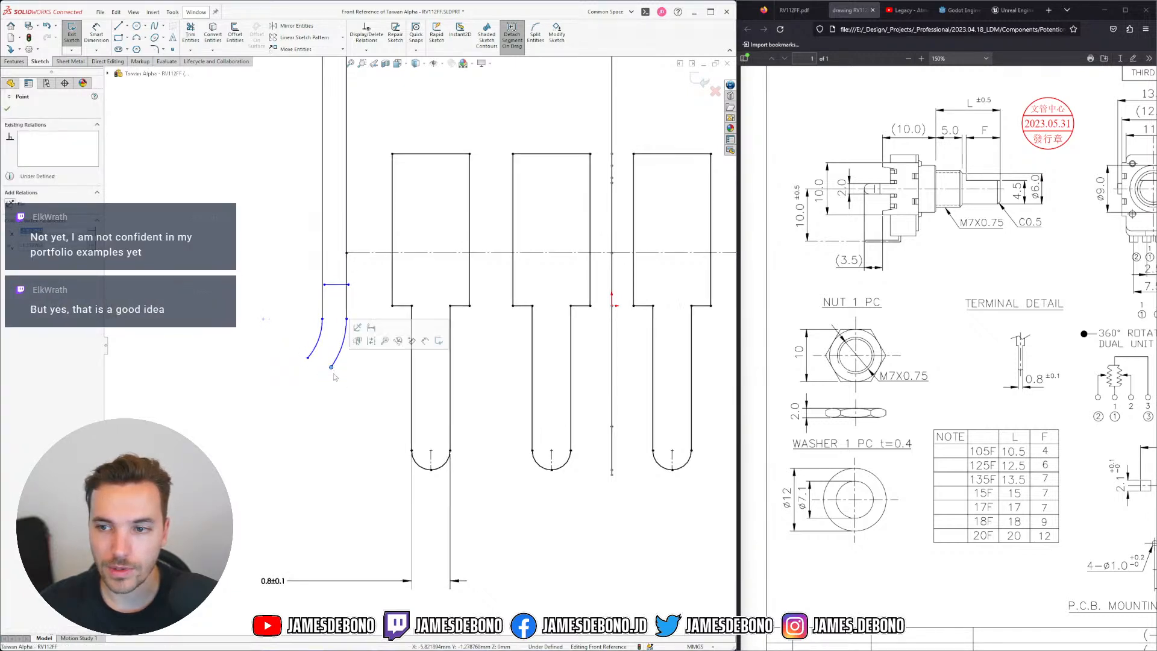
click(350, 400)
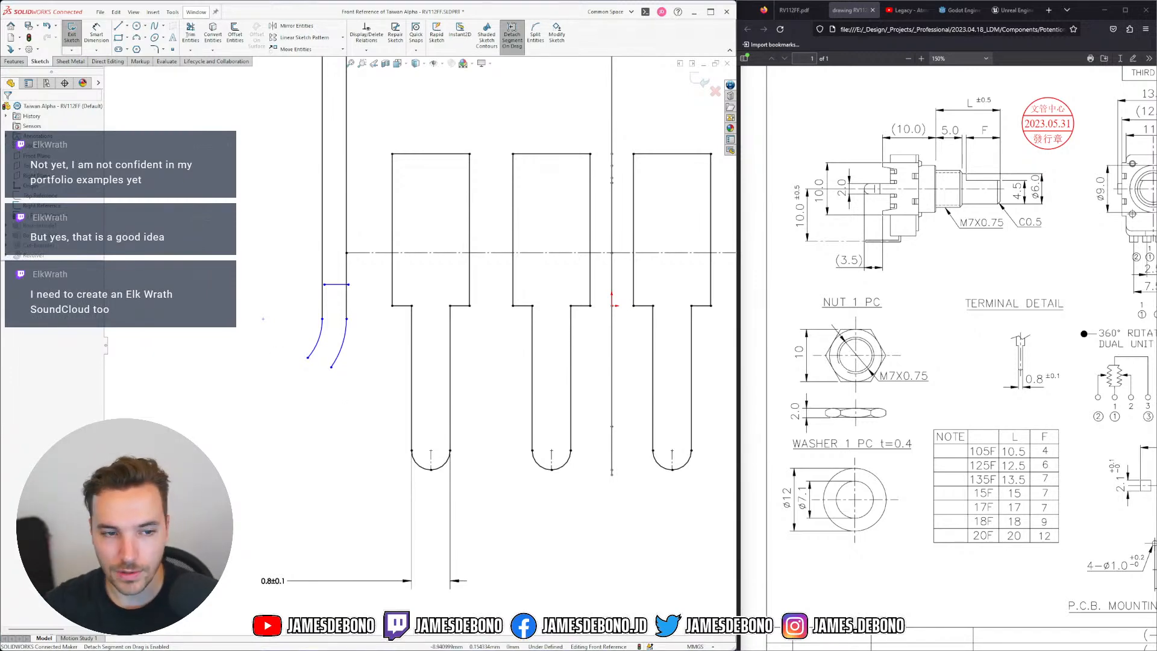
Sketch a line about 1.2 mm long from the lower end of each arc, sloping down and outward
click(119, 28)
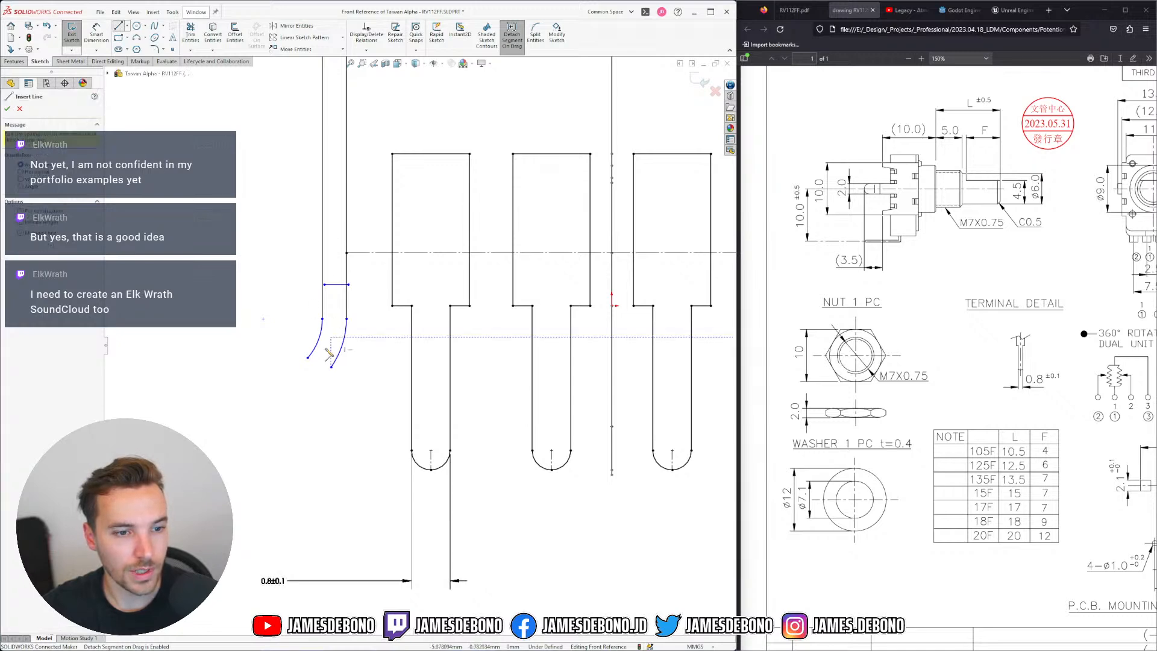
click(308, 357)
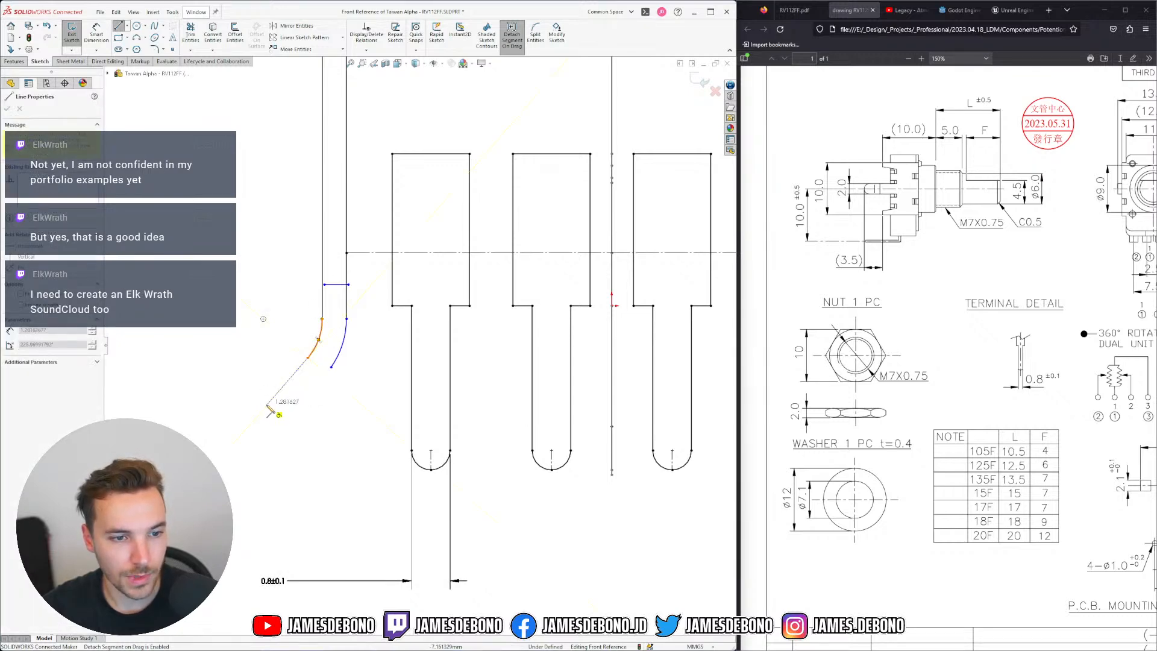
click(271, 398)
key(Escape)
click(330, 367)
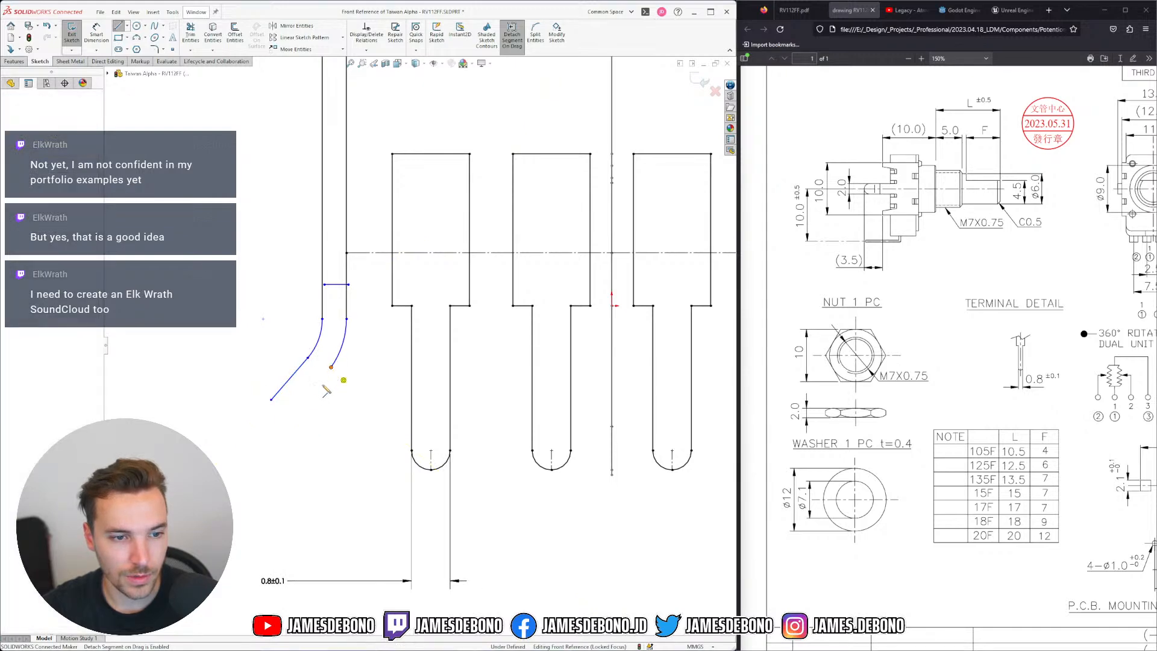
click(292, 412)
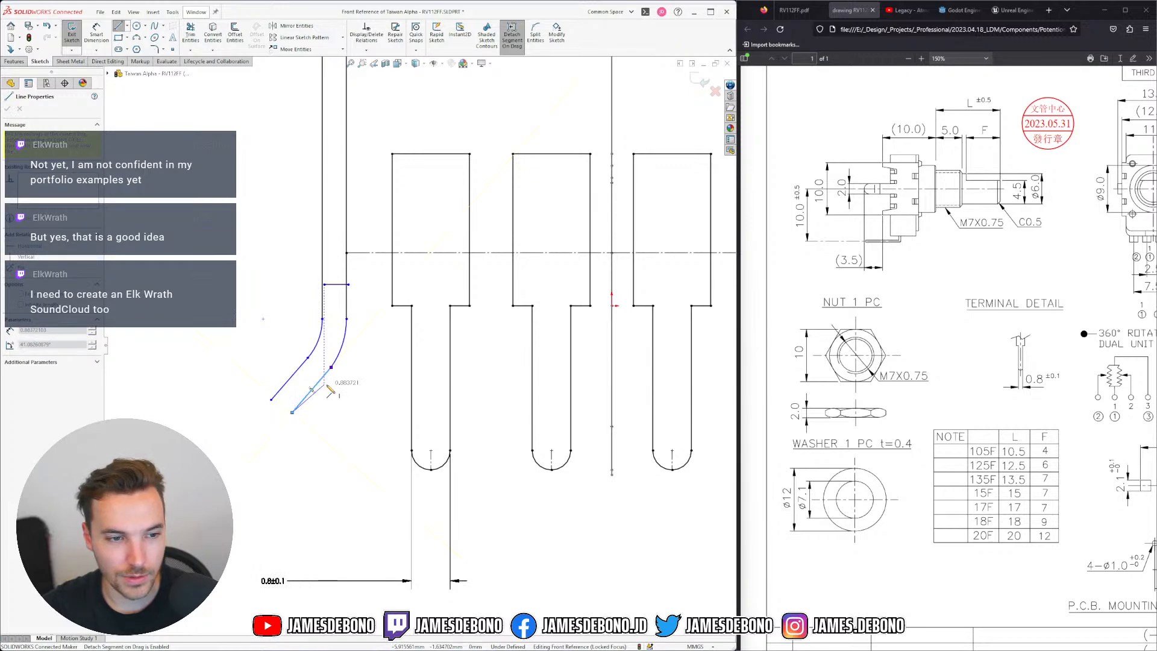
key(Escape)
Make the two sloping lines parallel and lengthen the larger arc slightly at its lower end
drag(320, 407, 268, 375)
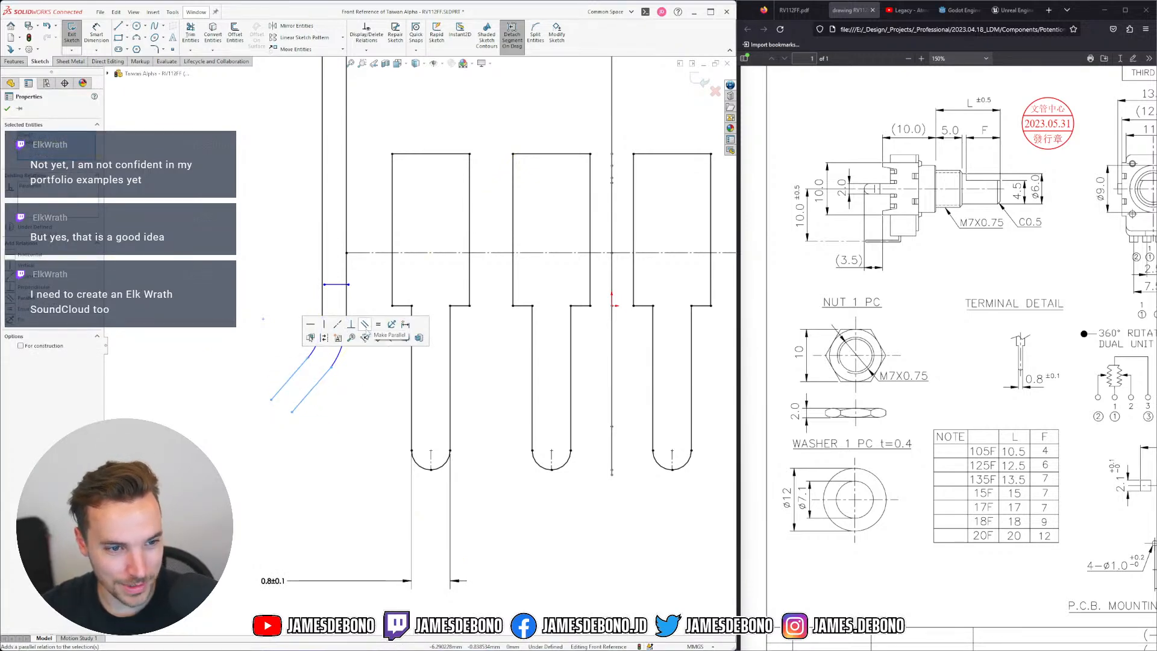
click(336, 390)
drag(331, 368, 328, 378)
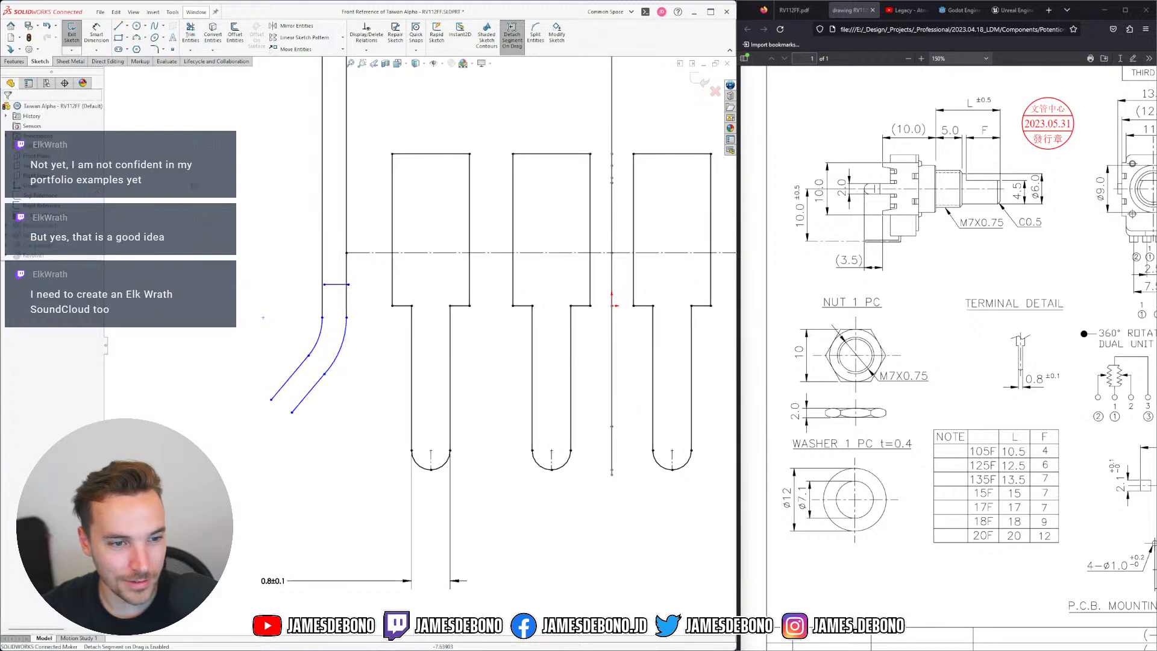
Draw a construction line between the arcs' lower ends, make it perpendicular to the adjoining sloping line, and adjust the bend's start point slightly
click(126, 26)
click(136, 48)
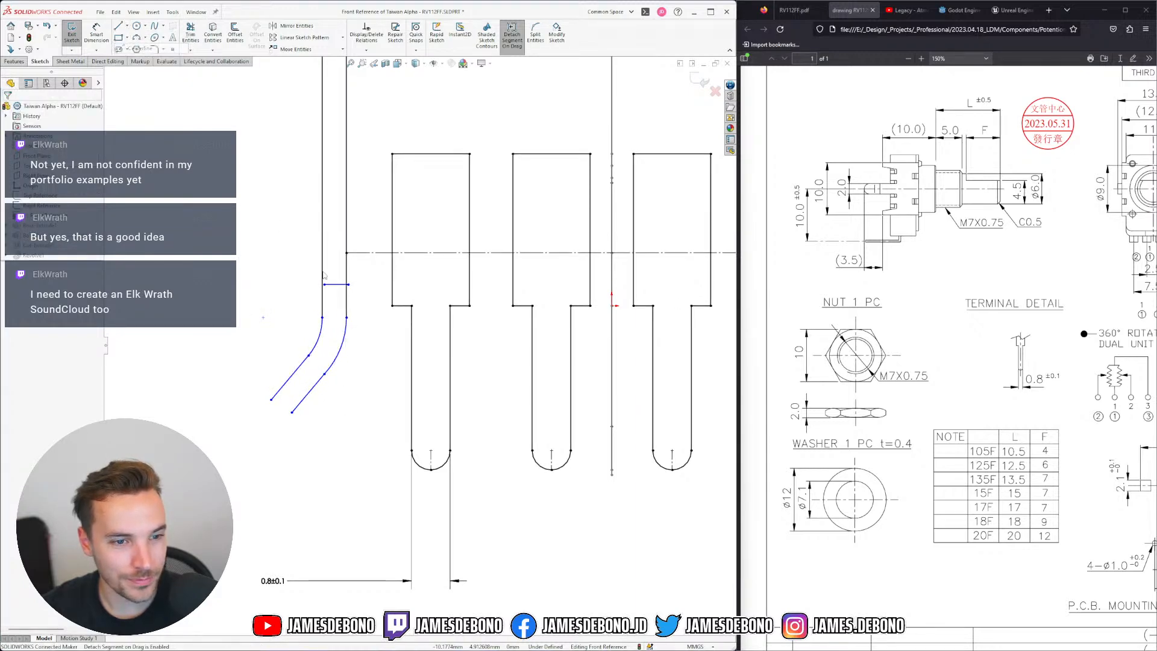
click(324, 373)
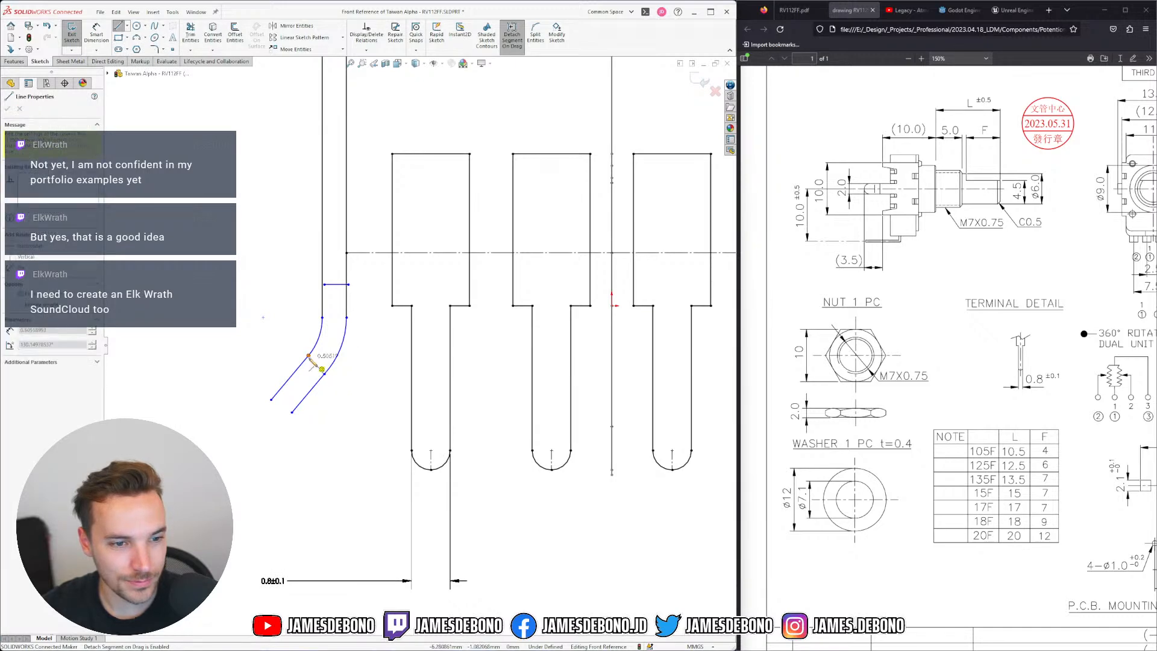
click(309, 355)
key(Escape)
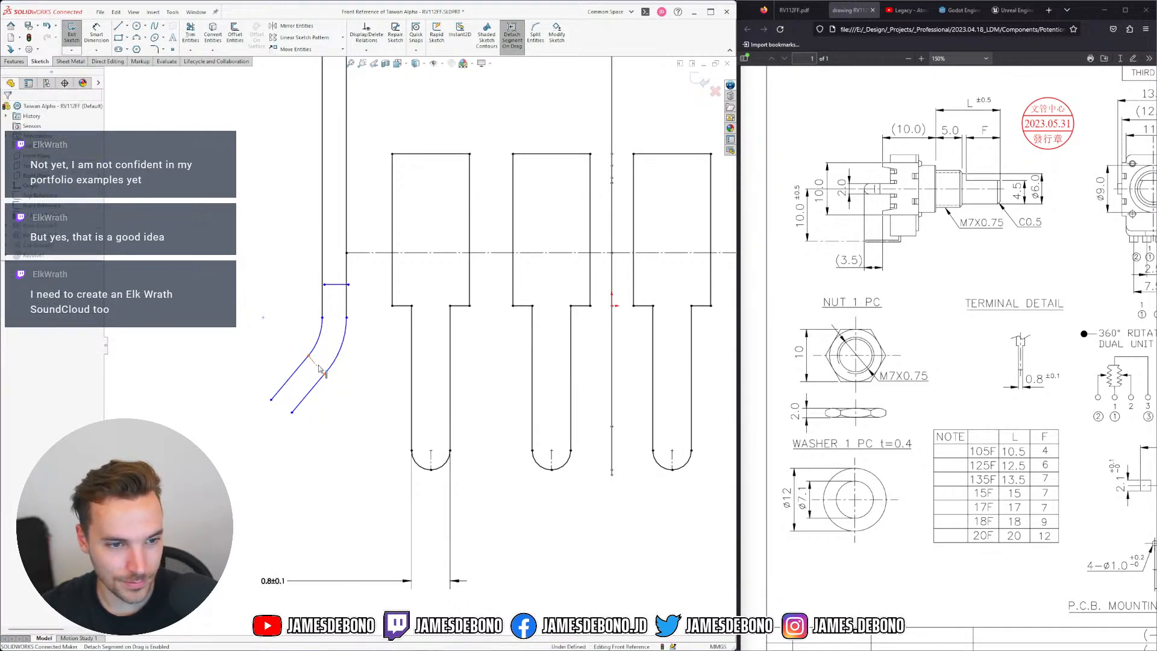
click(319, 384)
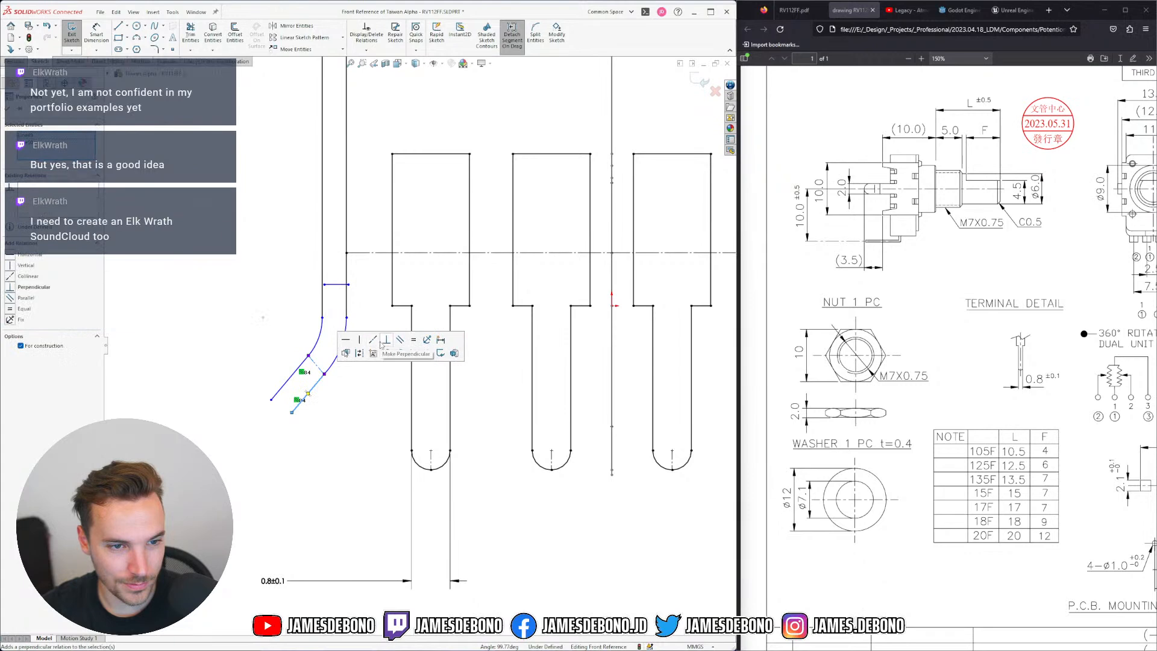
click(366, 409)
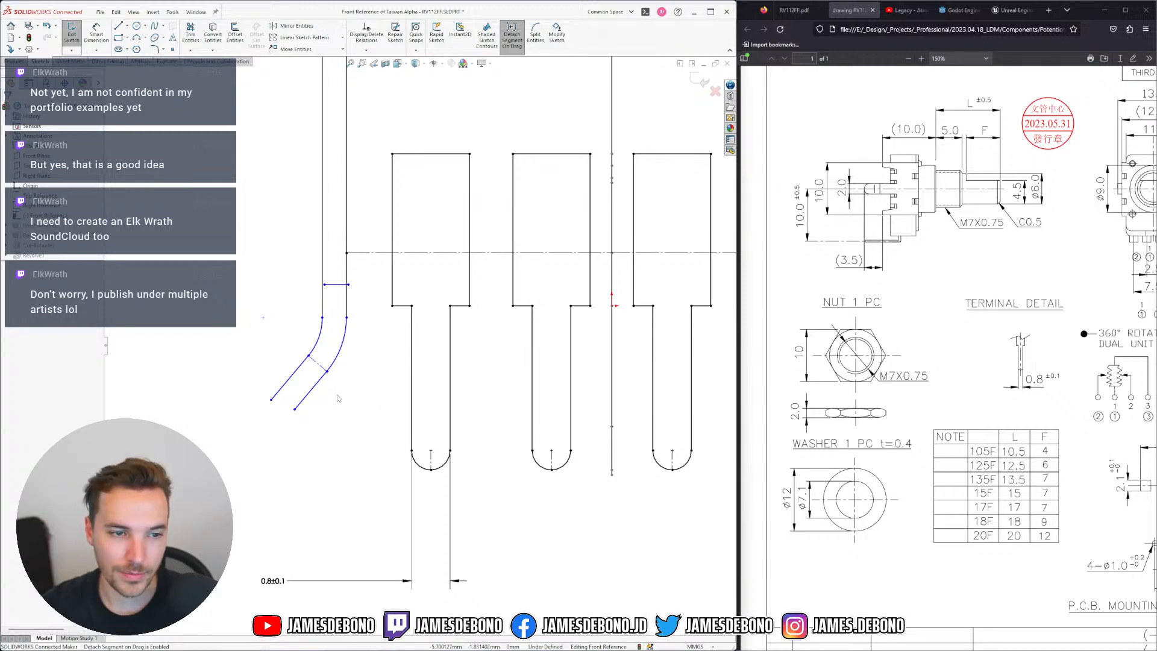
mouse_move(322, 317)
mouse_down()
mouse_move(311, 326)
mouse_move(323, 330)
mouse_move(321, 315)
mouse_up()
key(Escape)
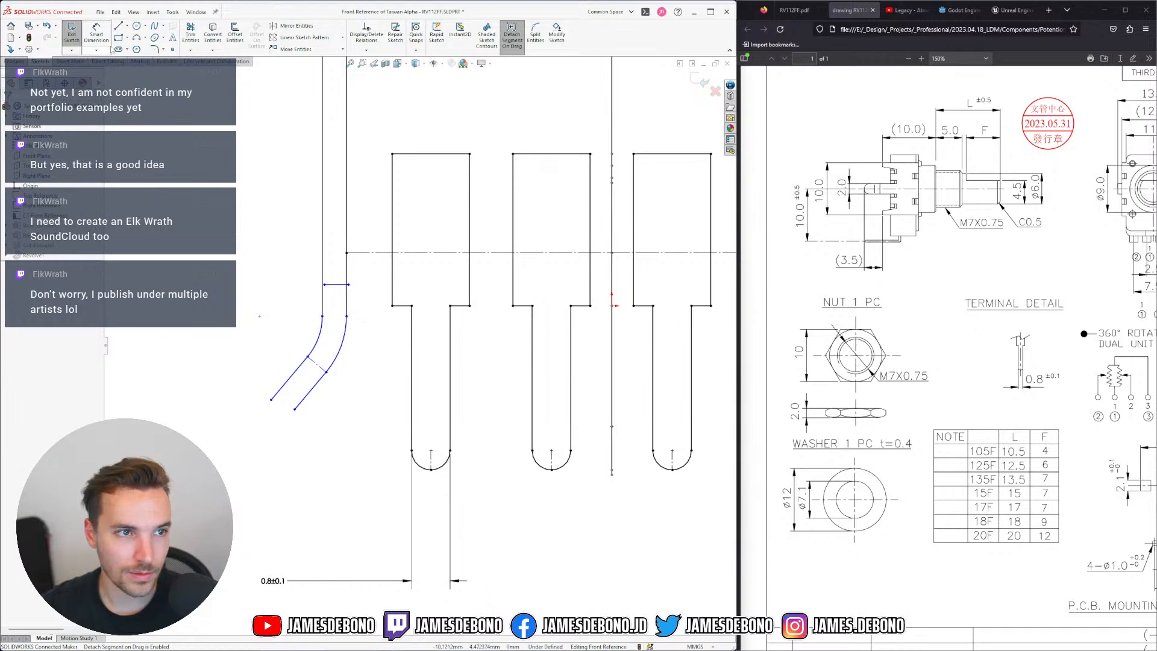
Dimension the left leg's smaller bend arc with a radius of 0.5 mm and place the dimension outside the leg
click(96, 33)
click(320, 330)
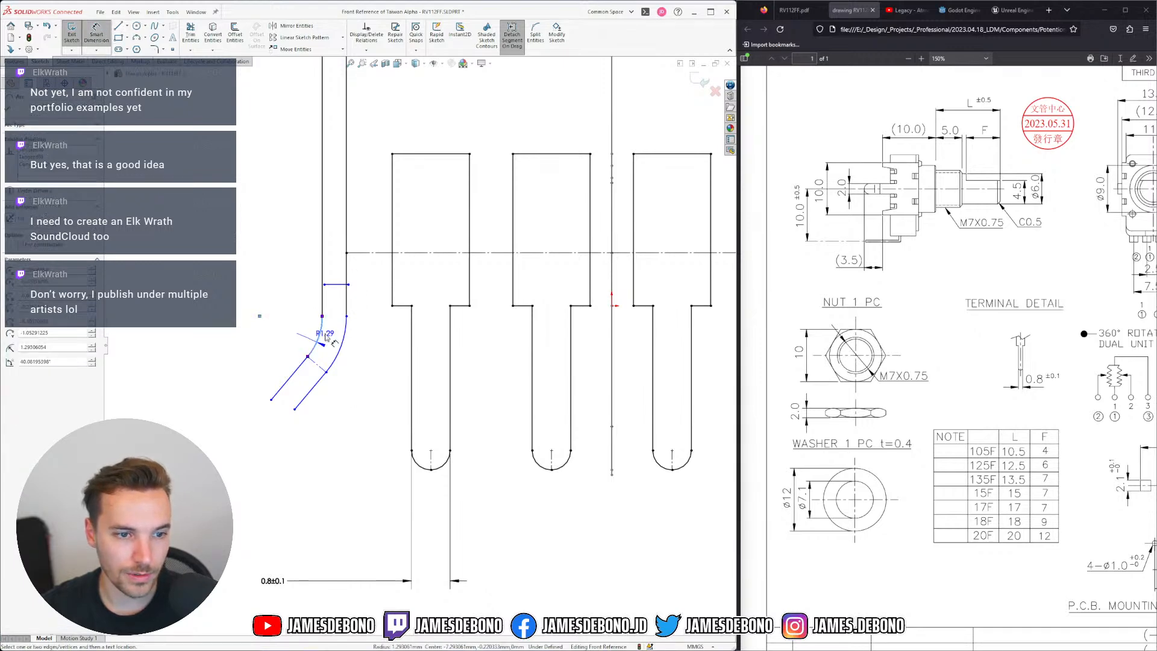
click(374, 350)
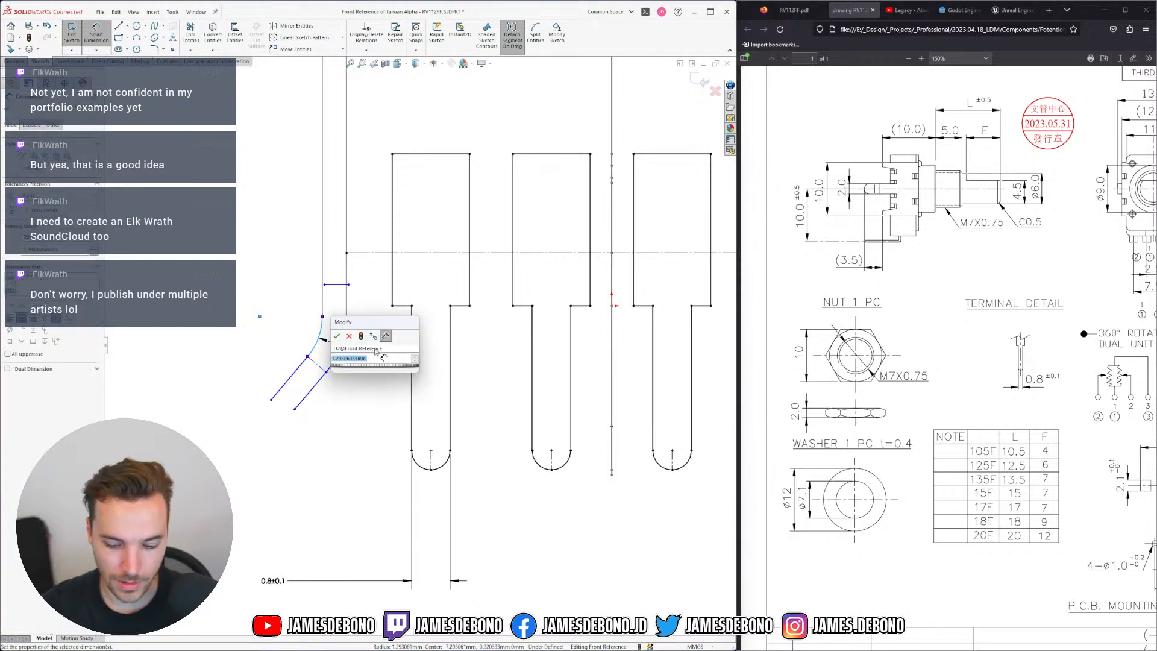
text(0.5)
key(Return)
drag(380, 341, 238, 263)
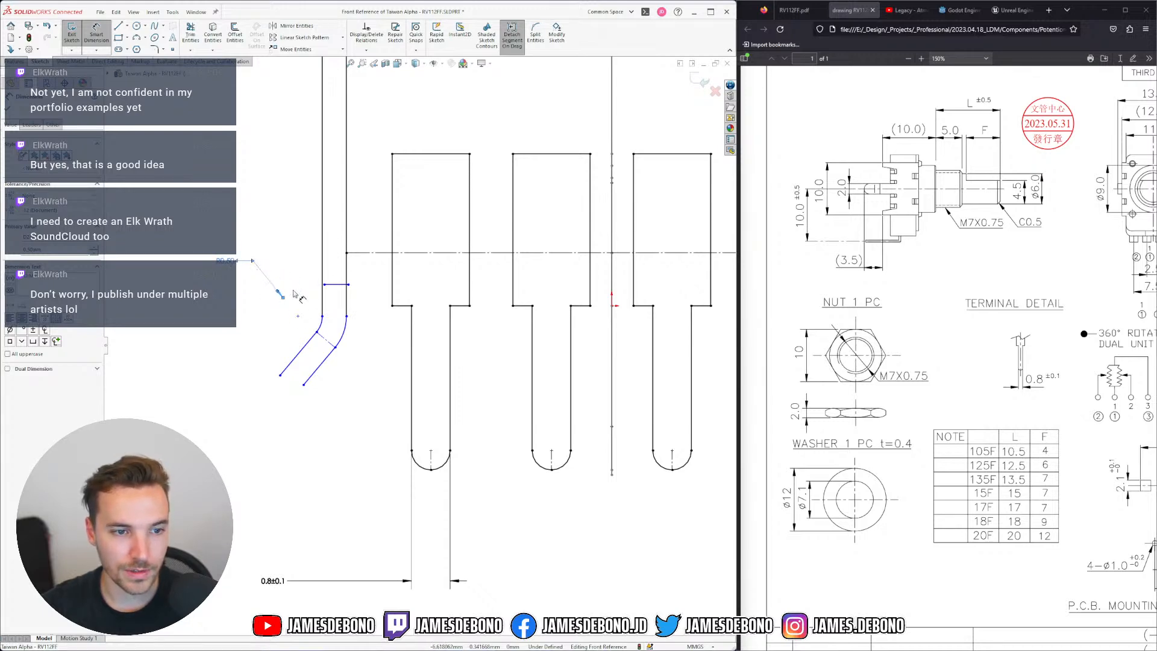
key(Escape)
key(Escape)
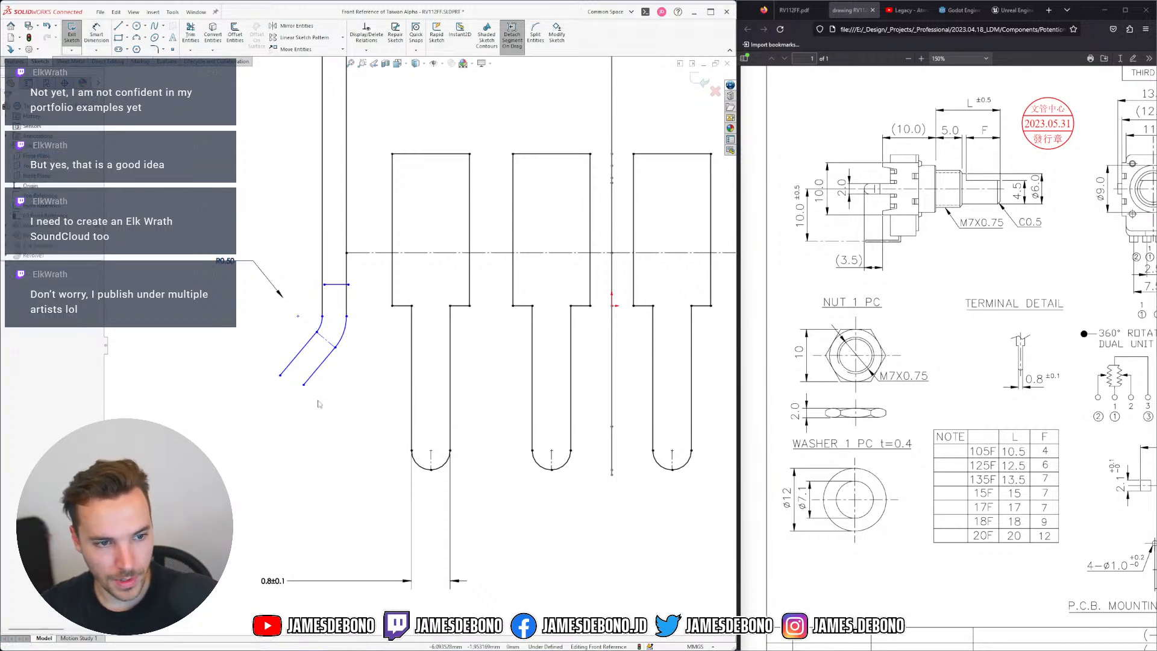
Steepen the left leg's two sloping lines by moving their lower ends, and join those ends with a construction line
drag(280, 375, 298, 398)
click(328, 415)
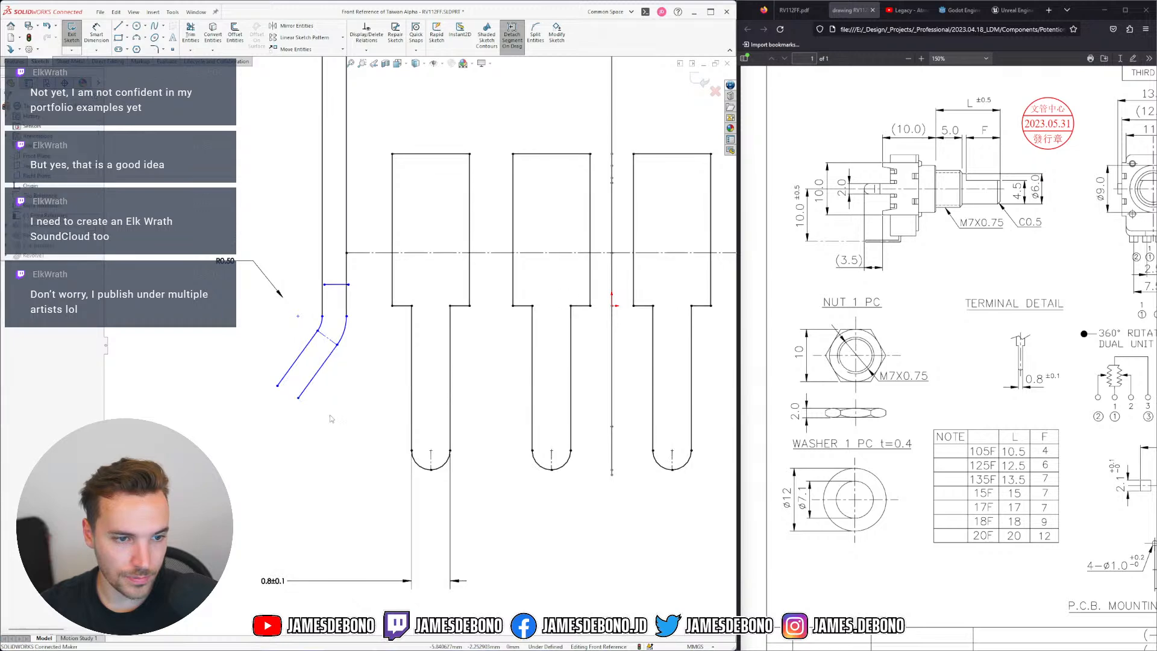
click(119, 27)
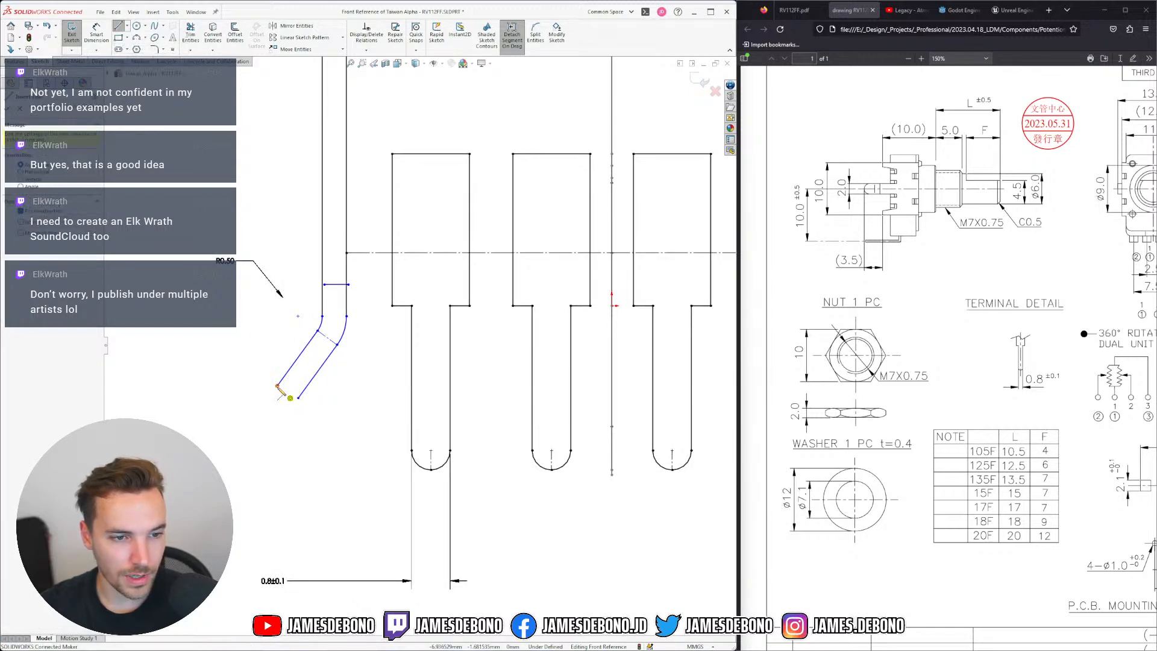
click(277, 386)
click(298, 398)
key(Escape)
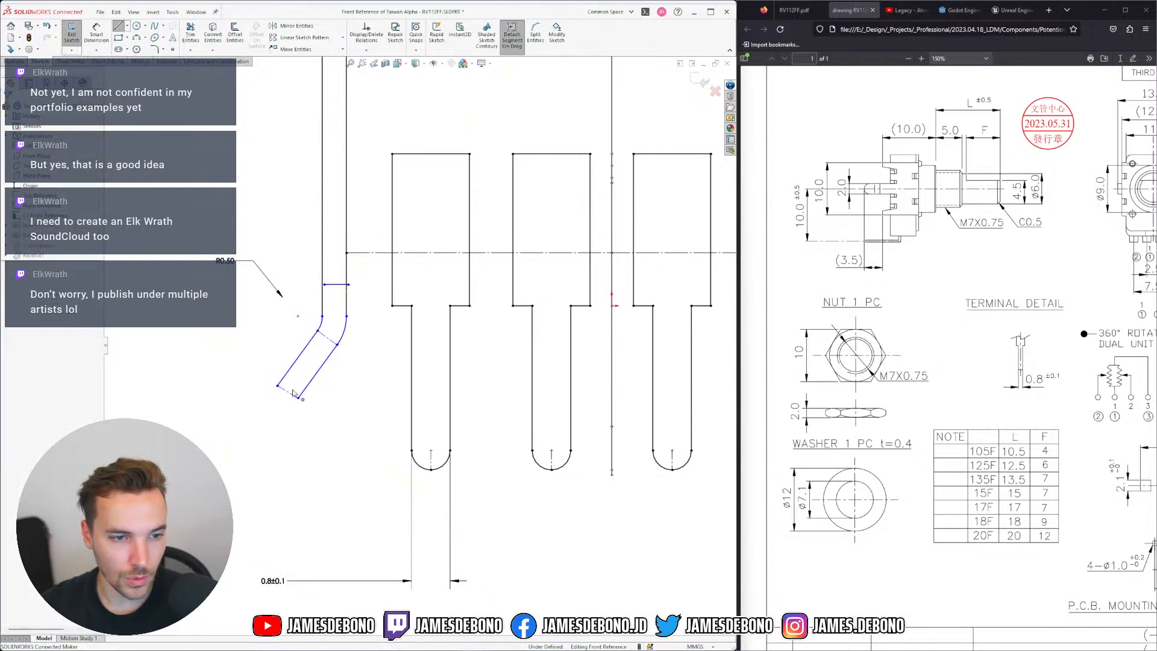
Make the lower construction line perpendicular to the adjoining sloping line and shorten the sloping segment slightly at its end
drag(265, 392, 266, 379)
click(304, 429)
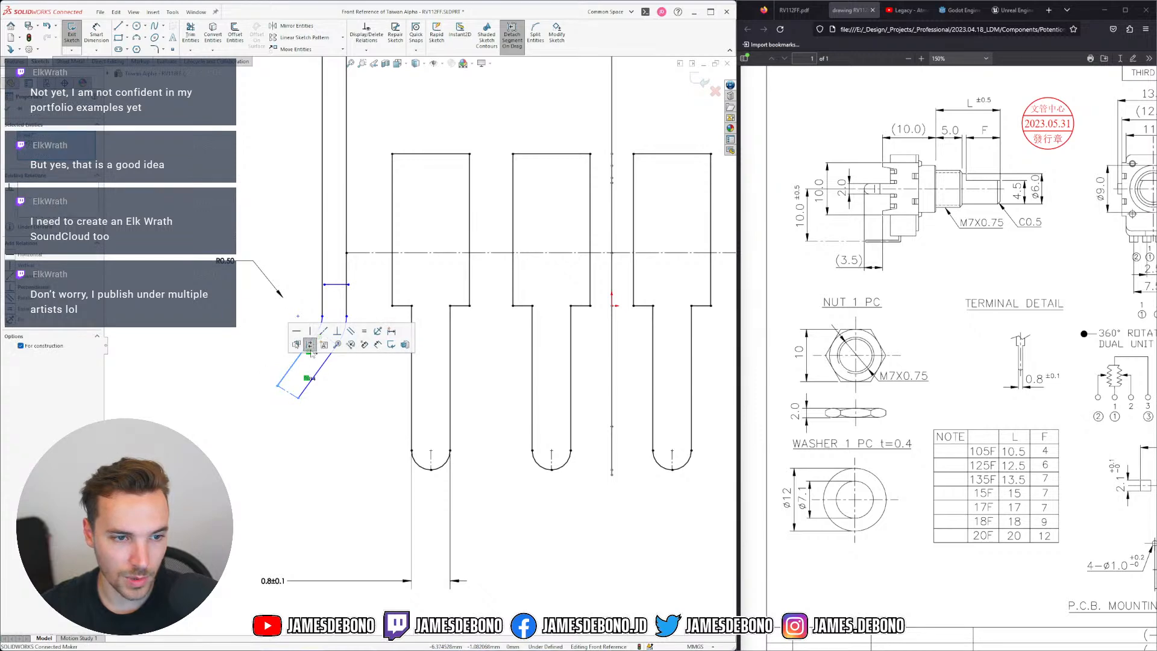
click(340, 420)
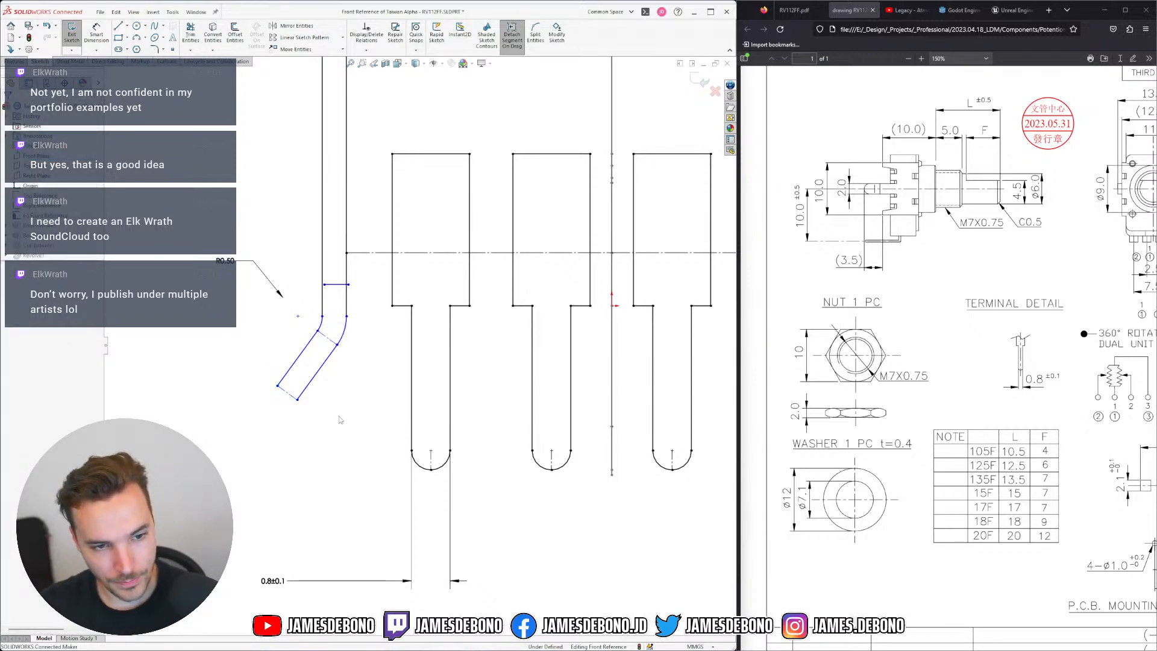
mouse_move(298, 399)
mouse_down()
mouse_move(308, 397)
mouse_move(297, 396)
mouse_up()
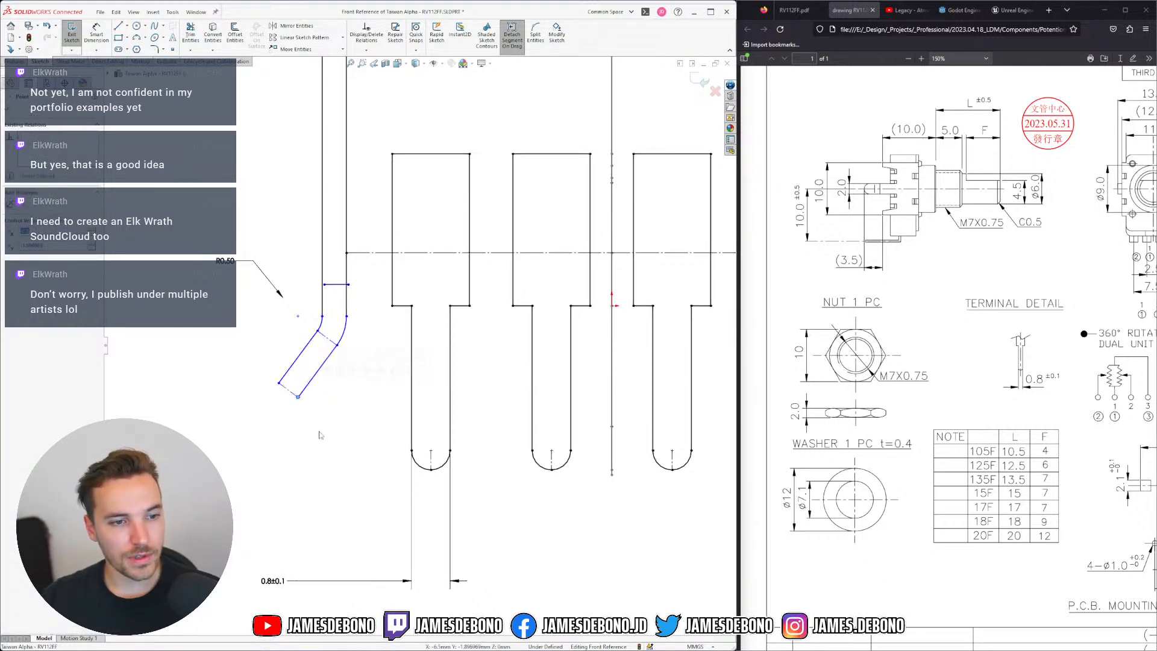
Sketch two outward-bulging arcs from the sloping lines' lower ends, with radii of about 0.8 mm outside and 0.4 mm inside
click(137, 37)
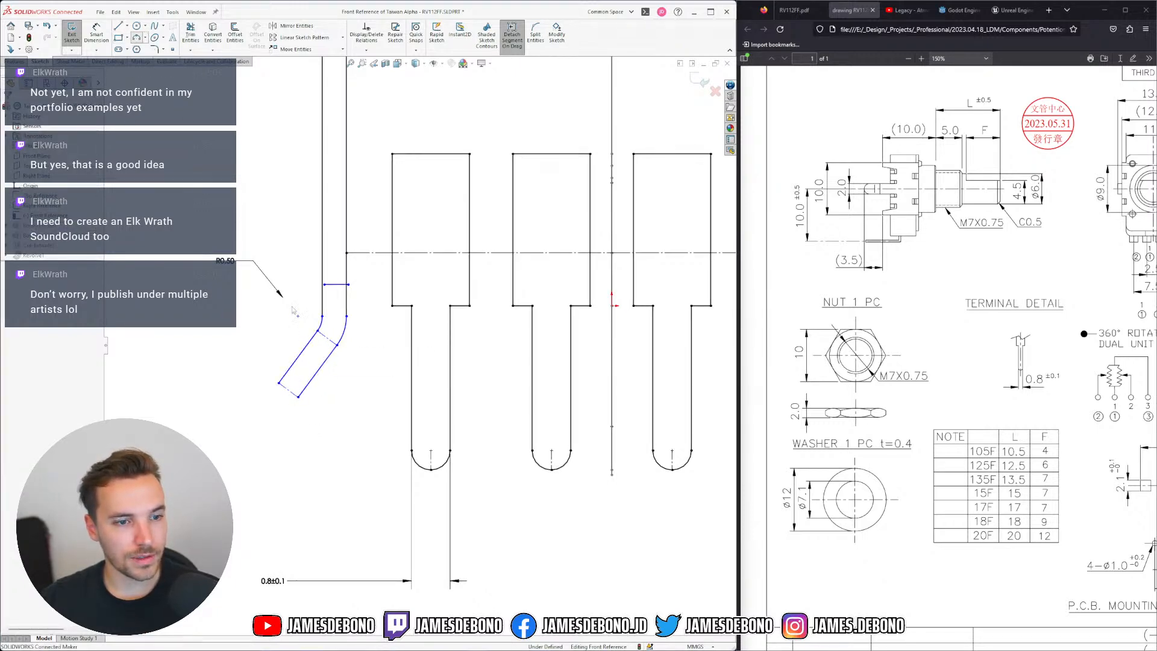
click(279, 383)
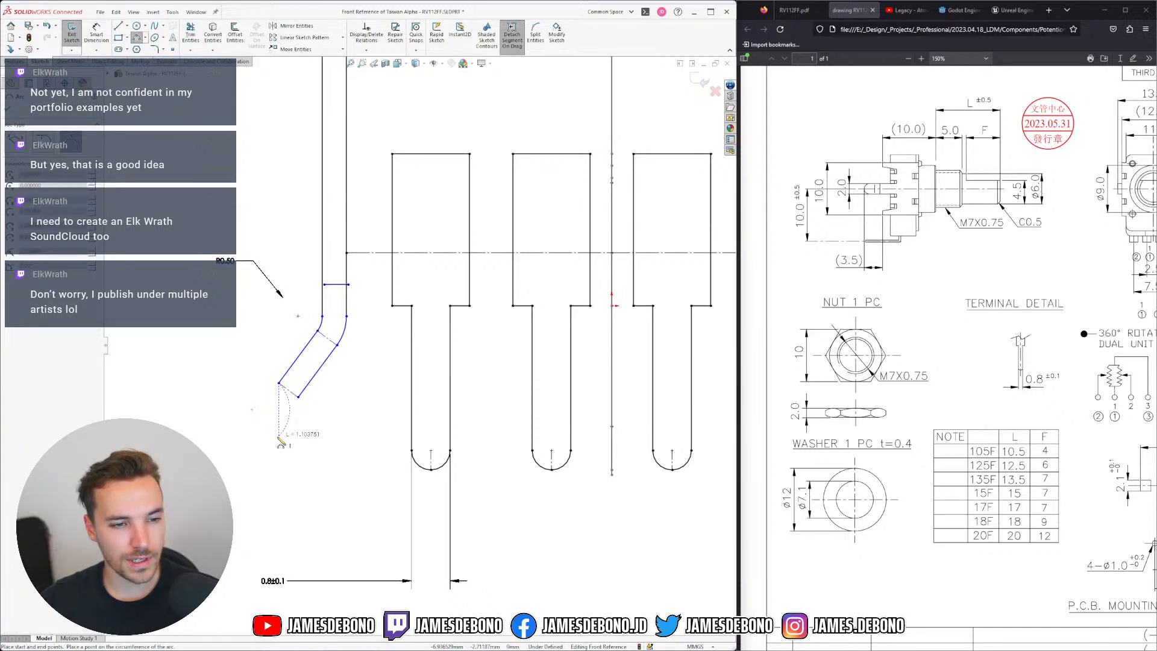
click(279, 437)
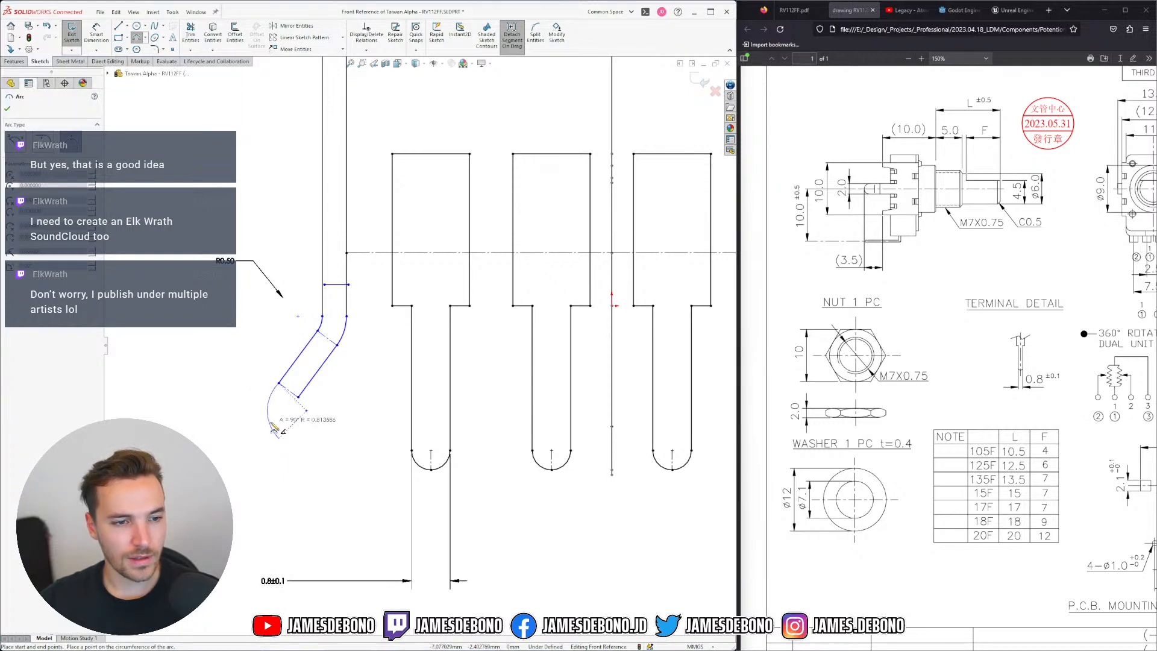
click(273, 426)
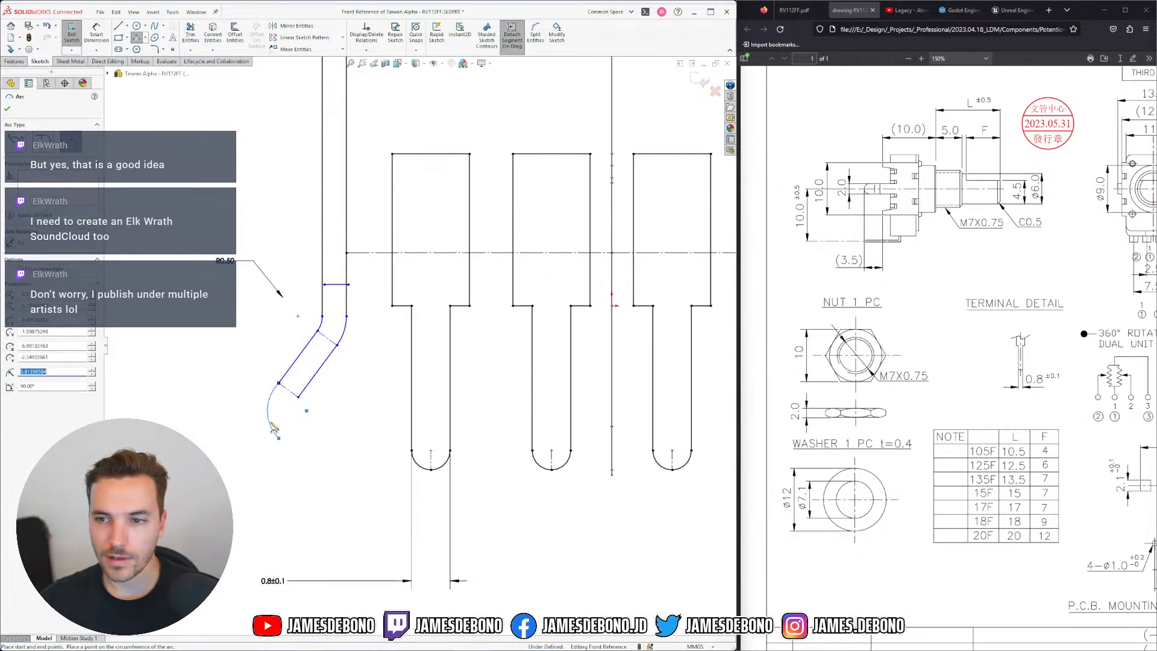
click(299, 397)
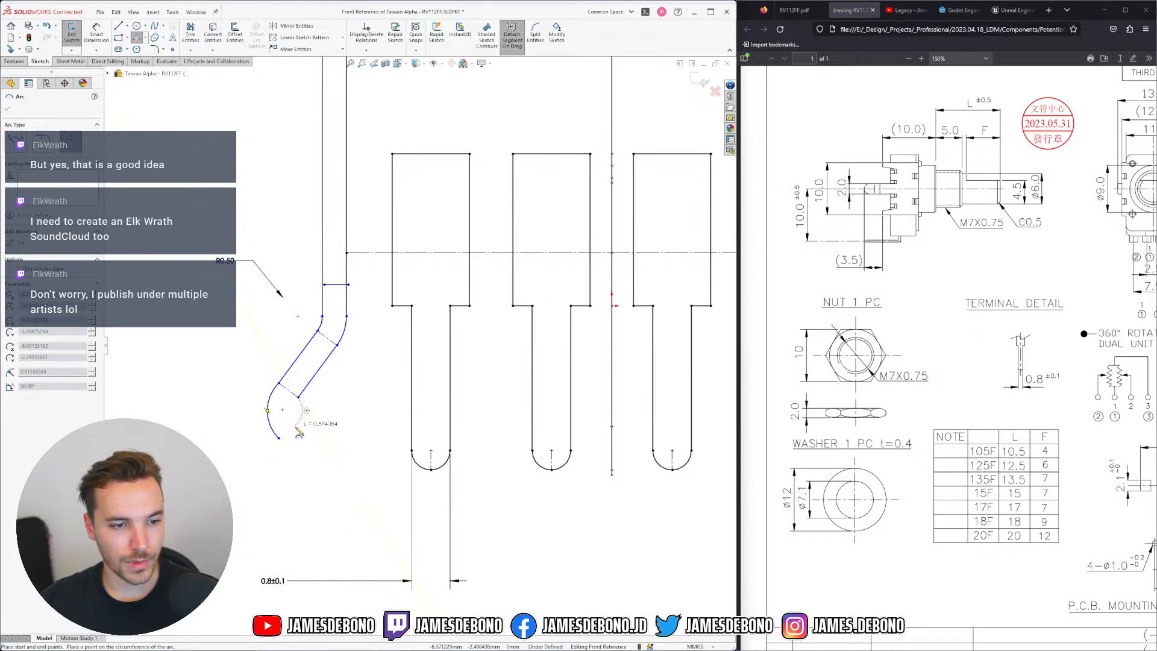
click(300, 429)
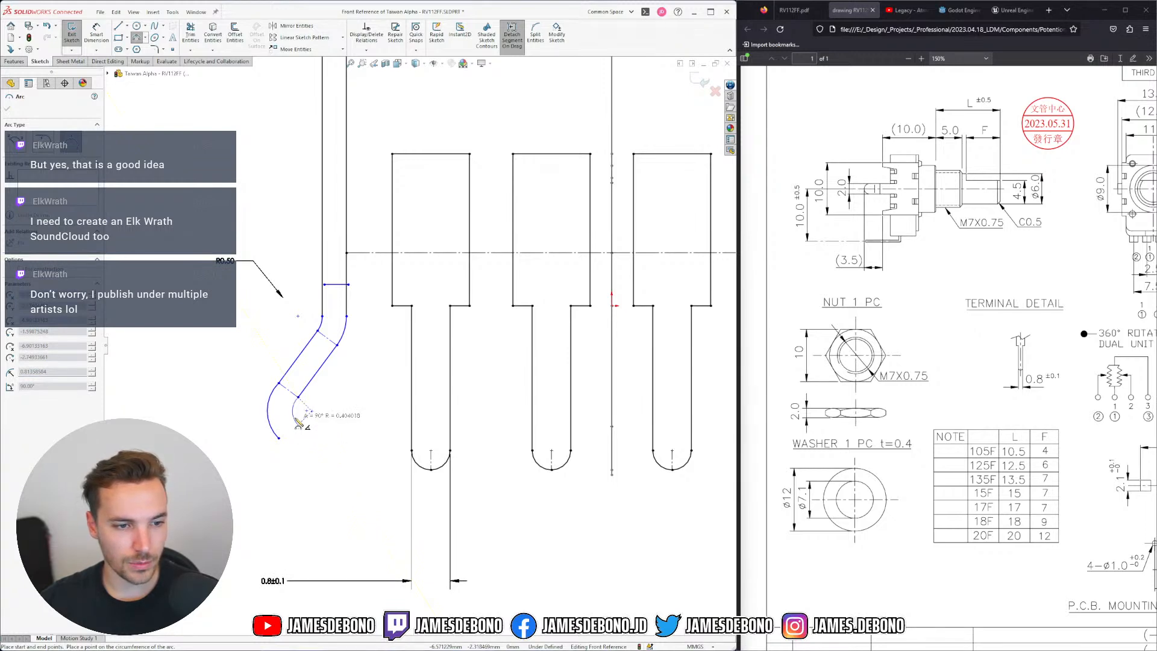
click(298, 424)
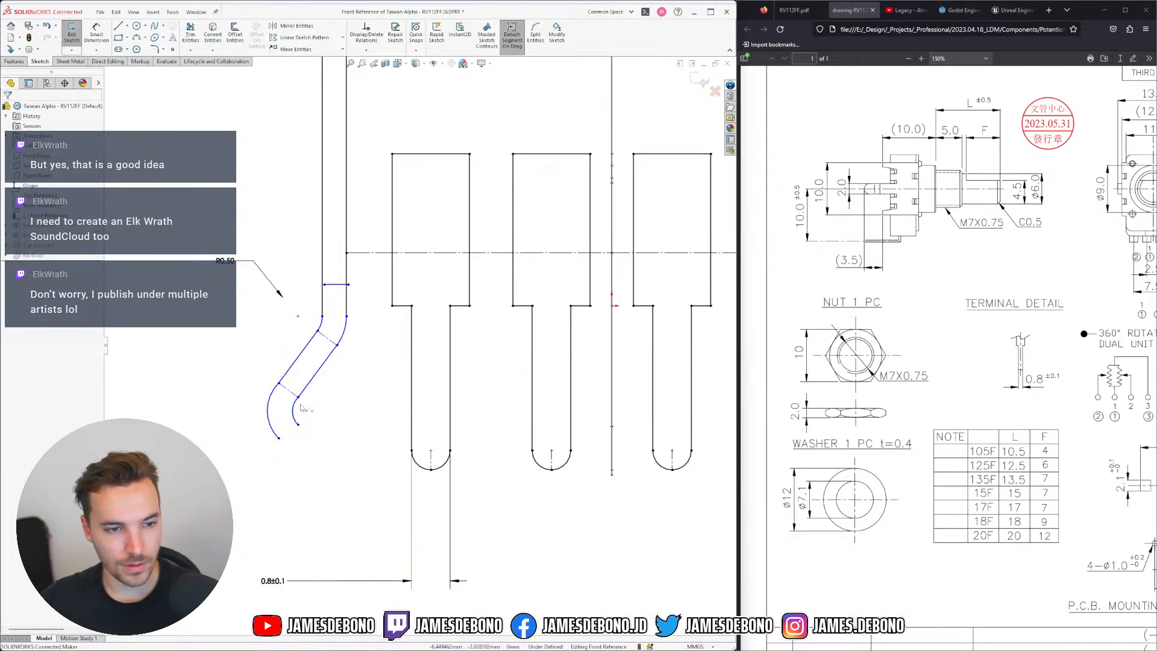
Make each of the two lower arcs tangent to the sloping line it starts from
ctrl+click(303, 391)
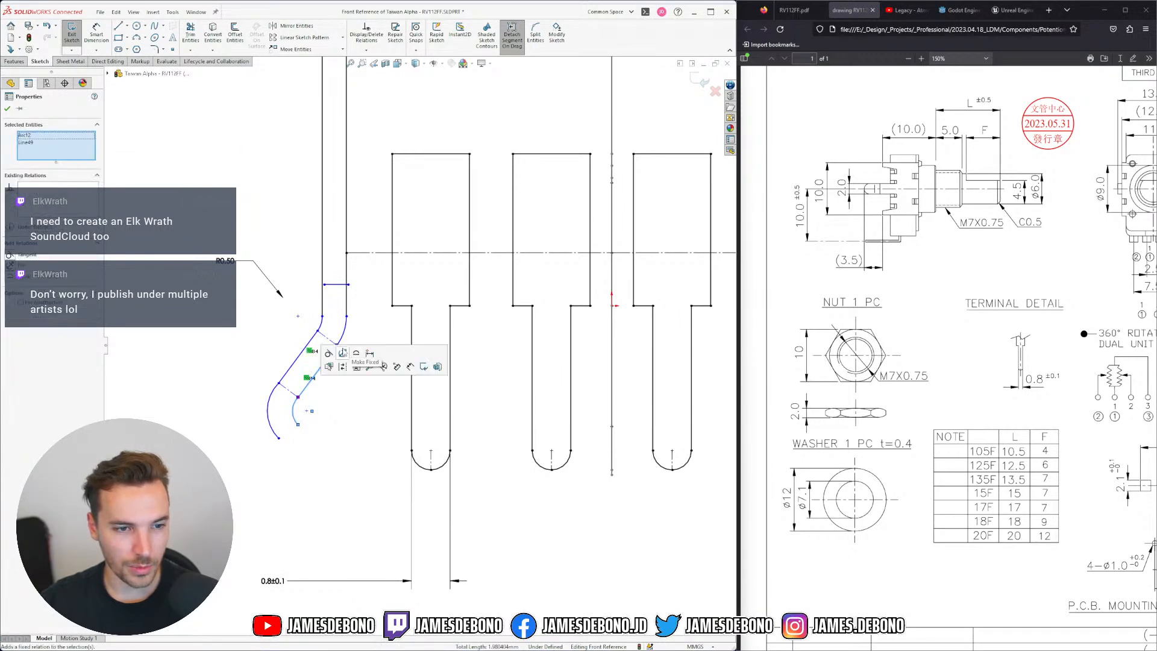
click(329, 355)
click(330, 425)
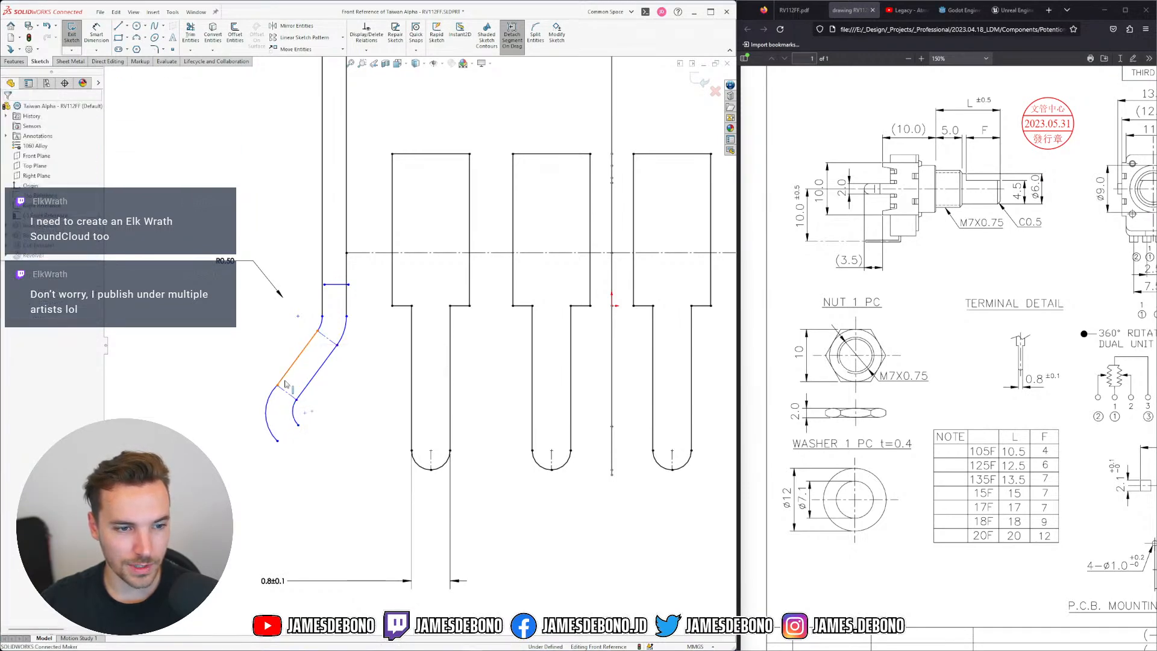
click(283, 377)
ctrl+click(272, 391)
click(329, 356)
click(308, 433)
Make the left leg's two lower bend arcs concentric
click(291, 418)
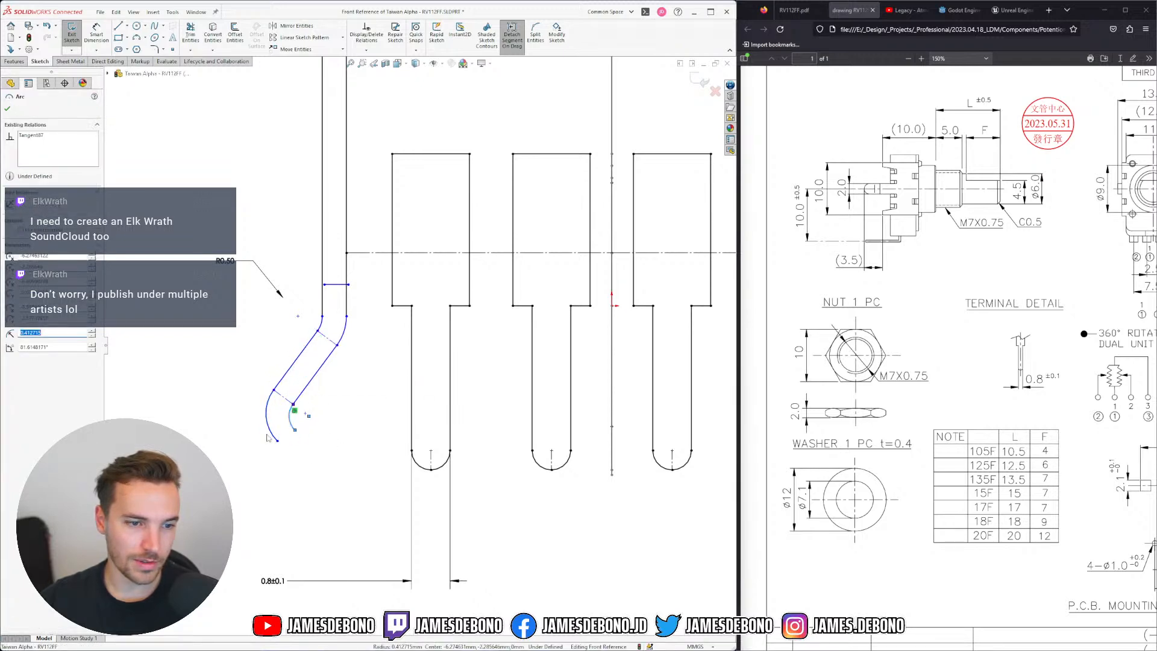
ctrl+click(266, 419)
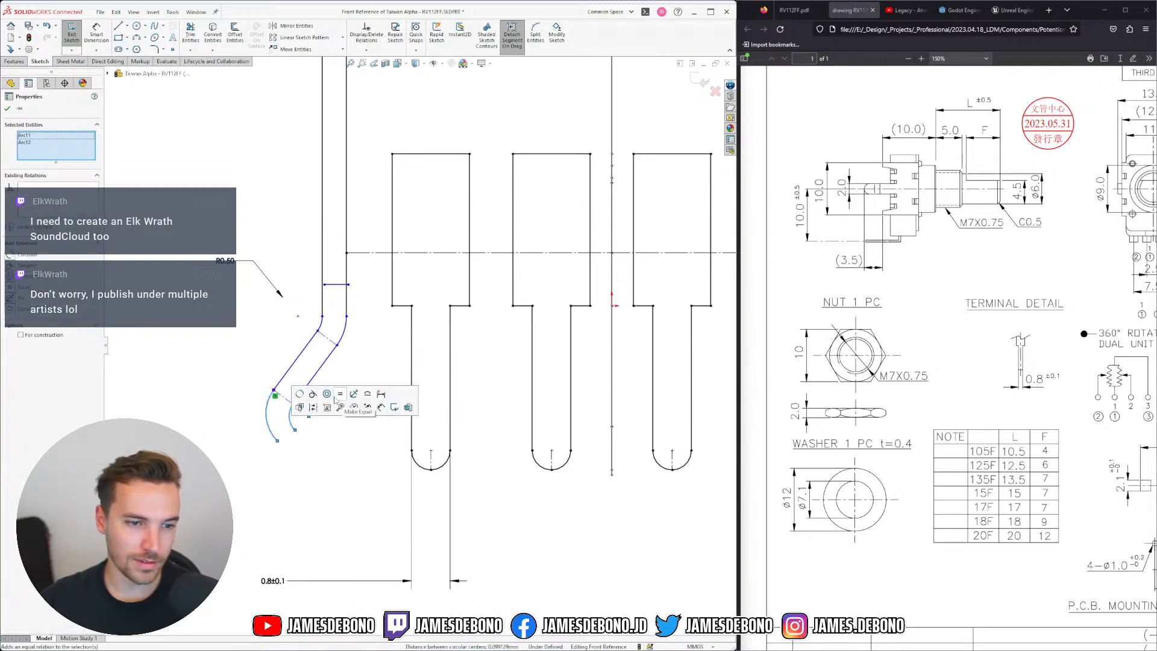
click(341, 407)
key(Escape)
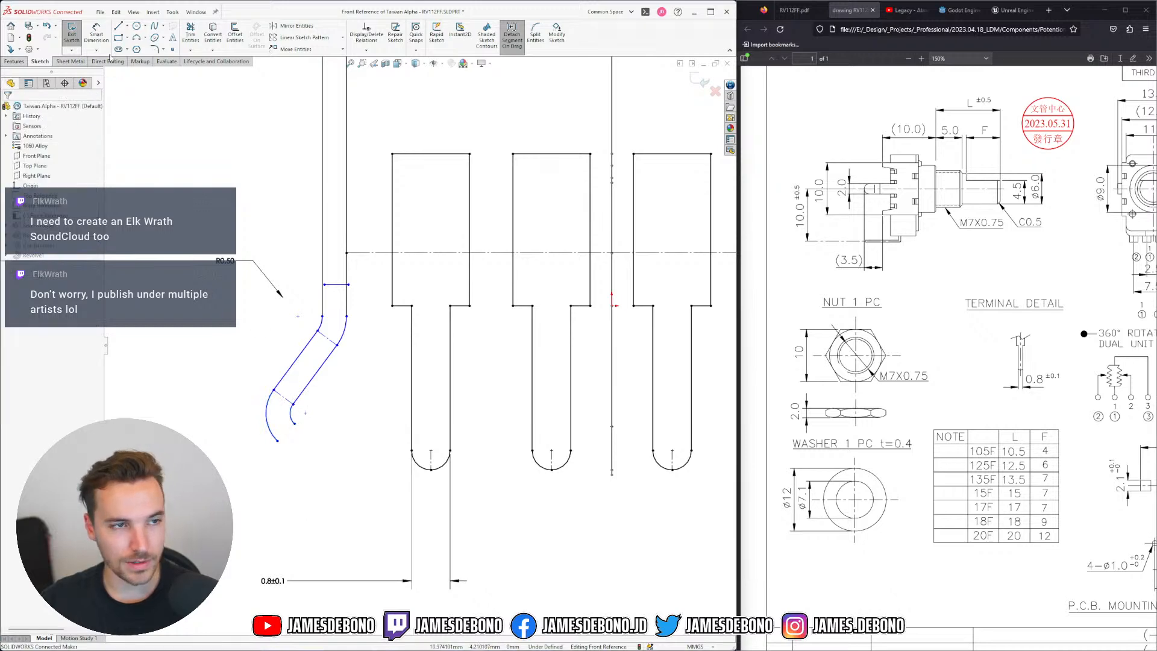
Sketch the leg's tip from the inner arc: a 135° line about 1.3 mm long, a 0.5 mm end line, and a return to the outer arc
key(l)
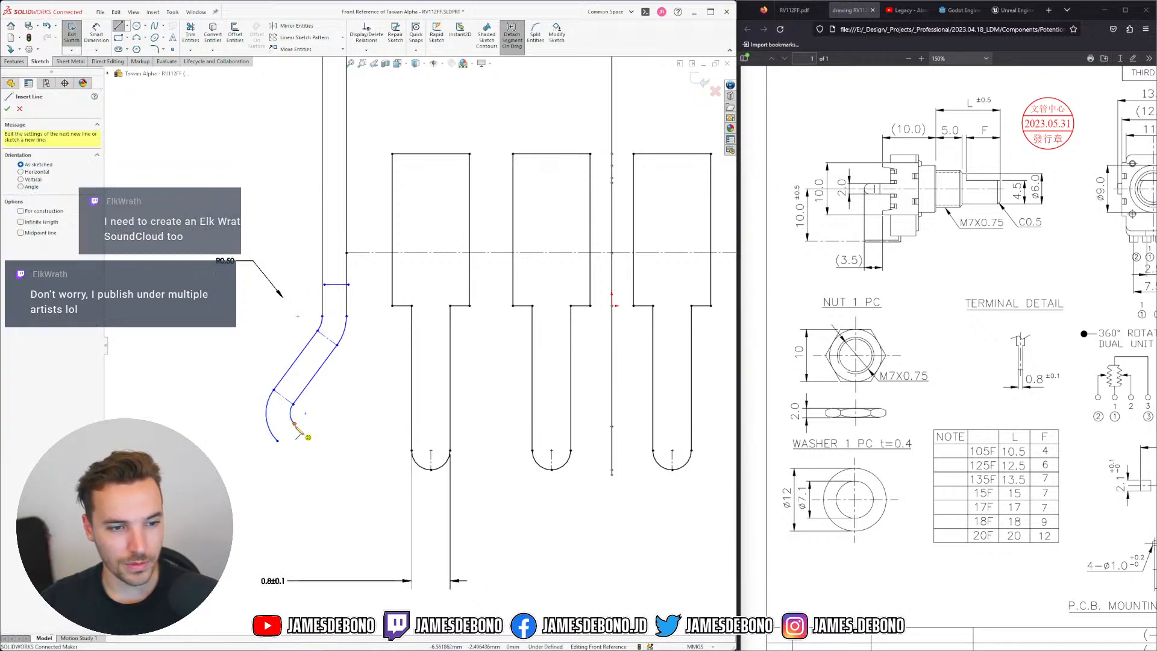
click(294, 422)
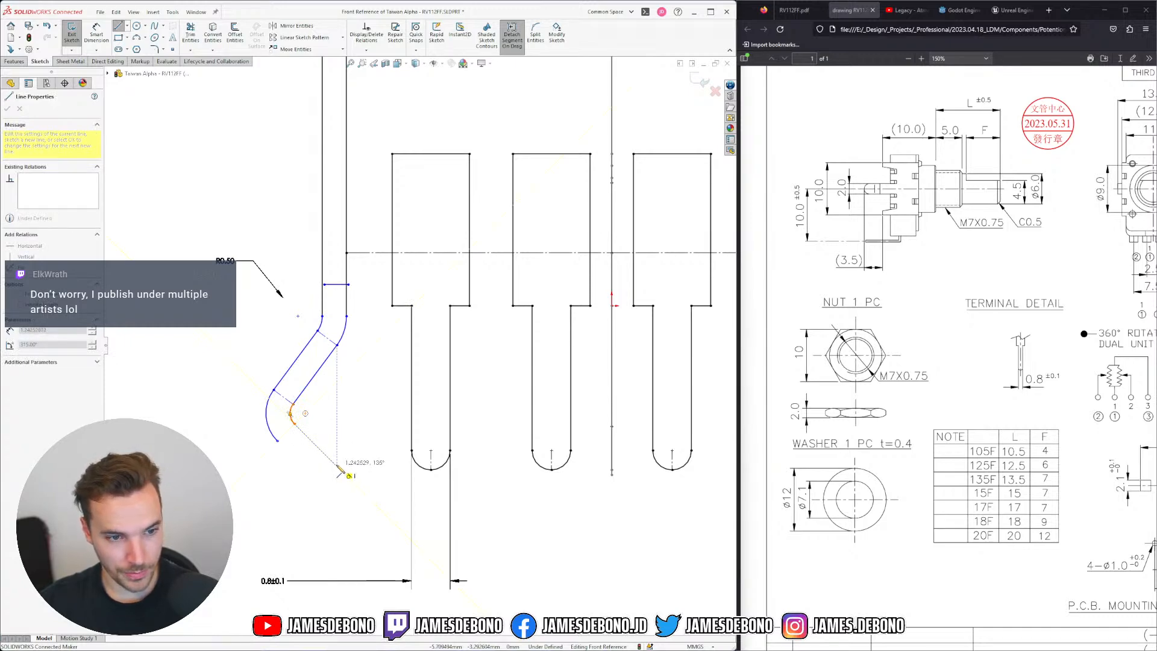
click(341, 469)
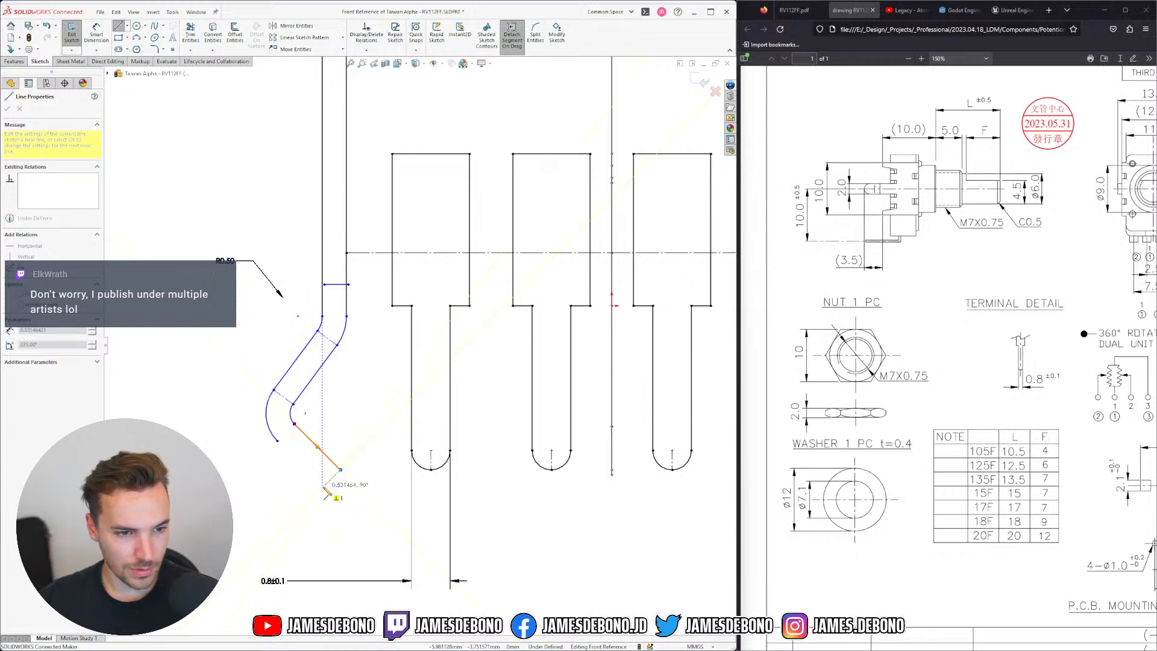
click(325, 484)
click(277, 440)
key(Escape)
Make both lower bend arcs tangent to the straight tip lines that follow them
drag(270, 450, 269, 448)
click(300, 420)
key(Escape)
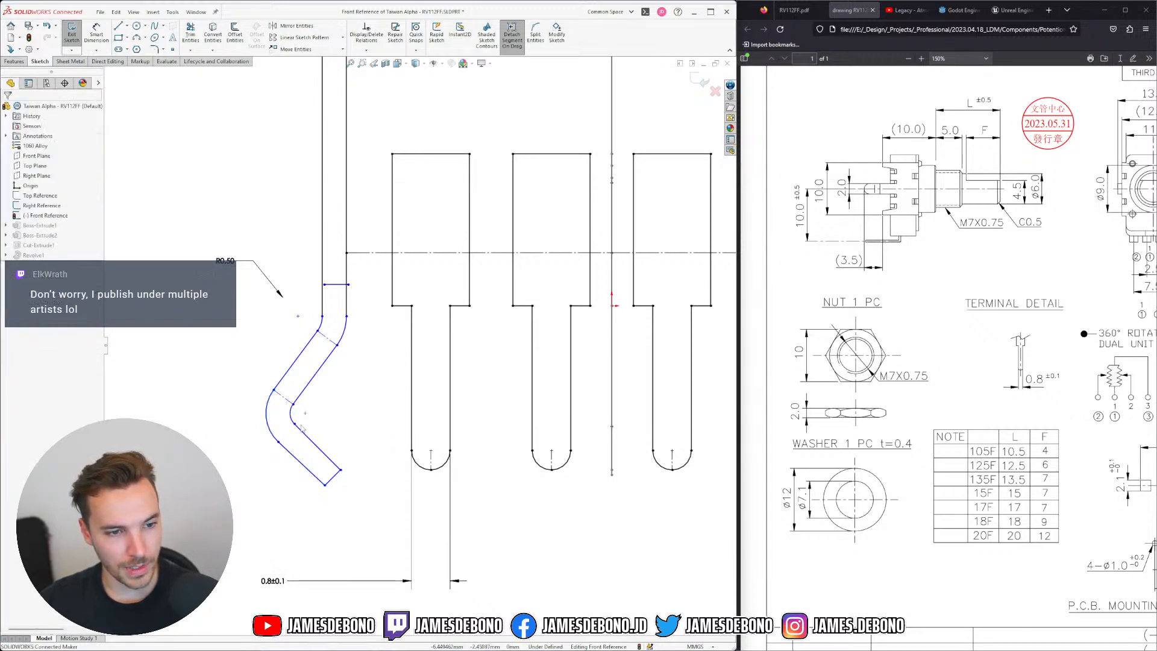
drag(291, 429, 290, 432)
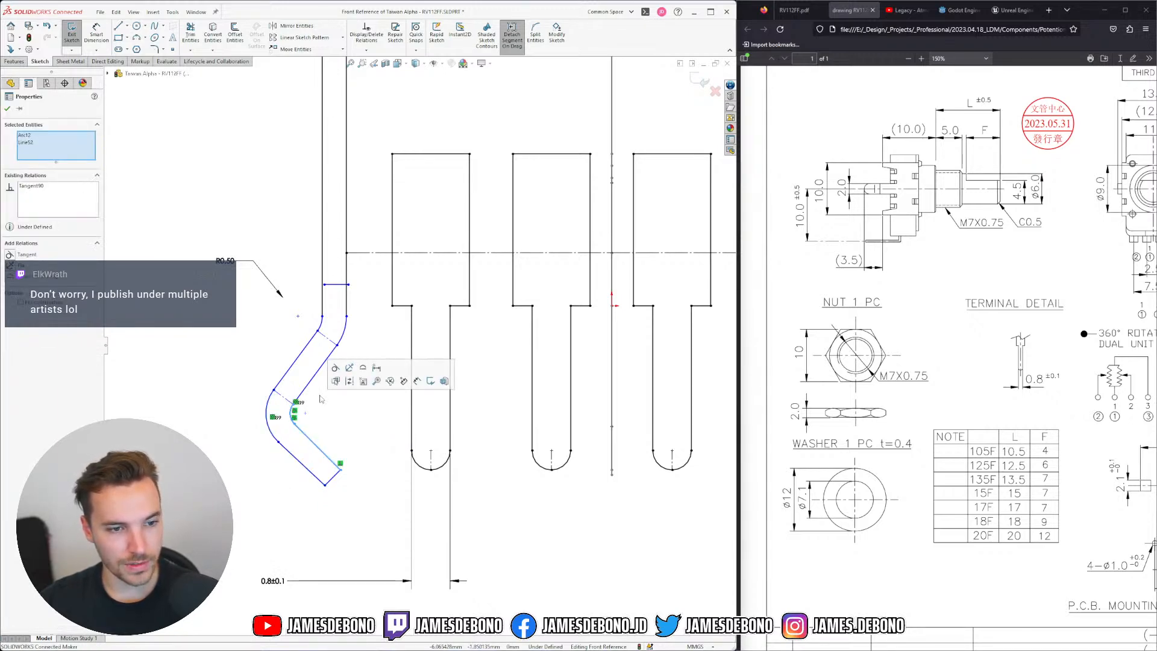
click(334, 368)
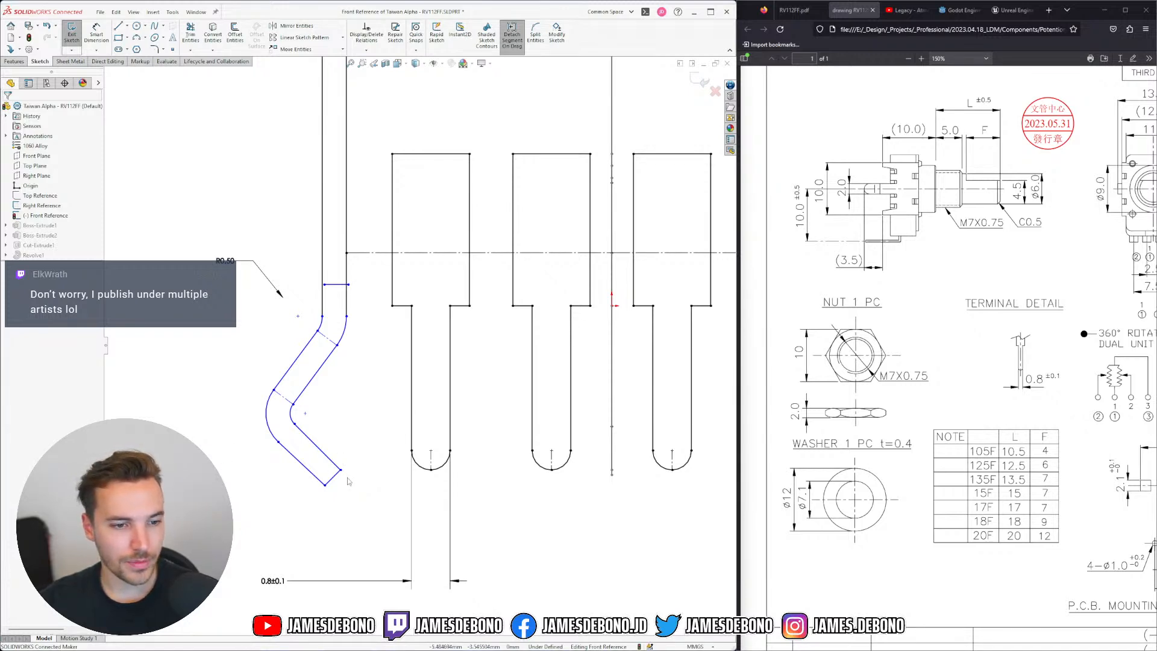
Make the tip's end line perpendicular to the outer tip line and extend the tip slightly downward and inward
drag(319, 480, 318, 479)
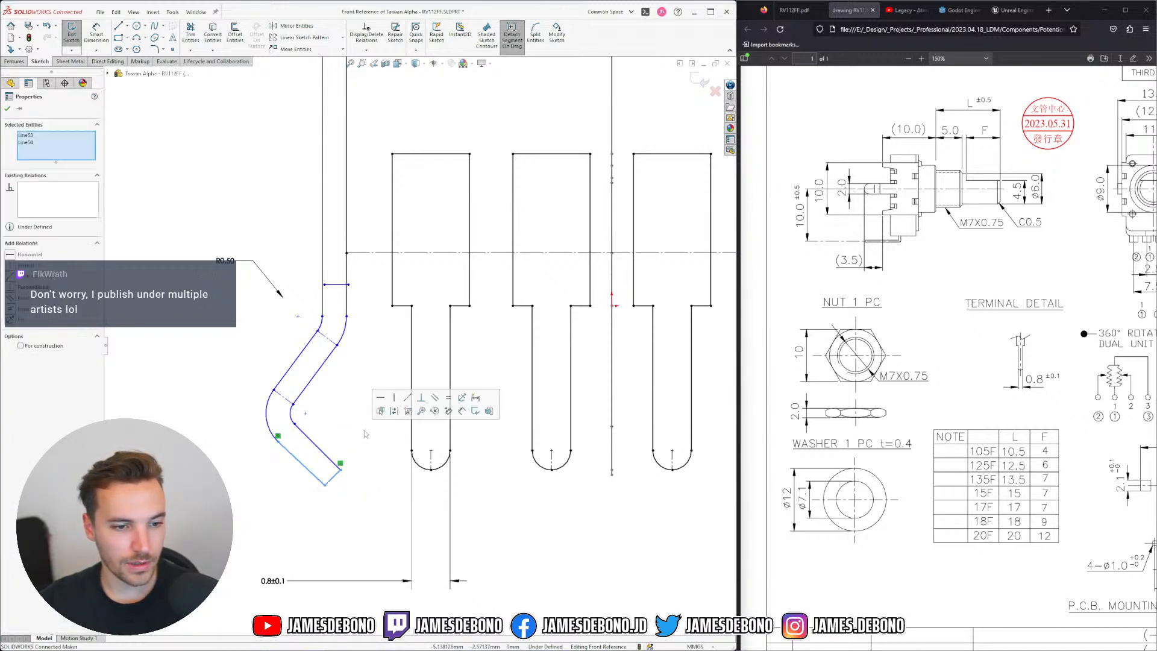
click(416, 399)
click(349, 473)
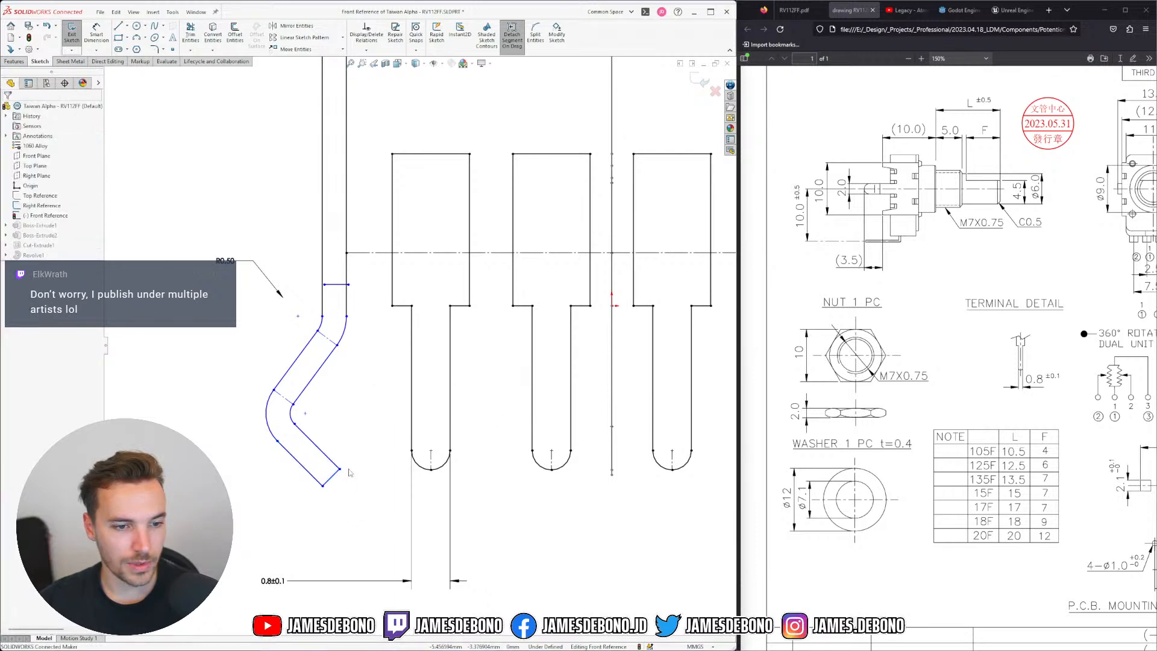
drag(339, 472, 344, 475)
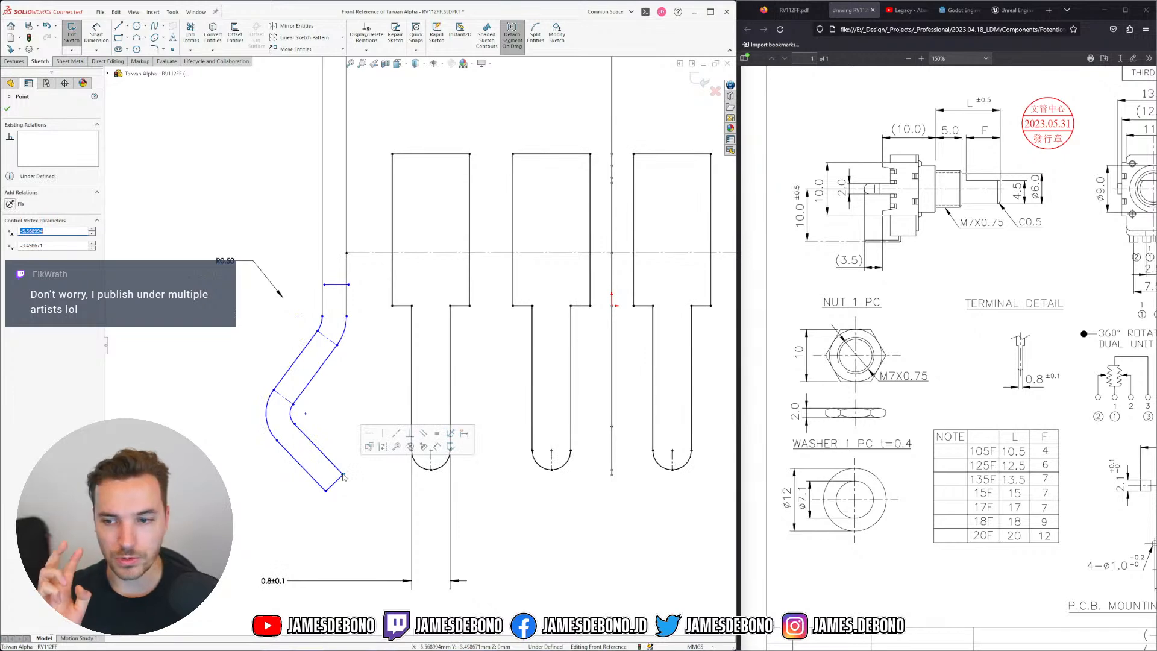
click(220, 463)
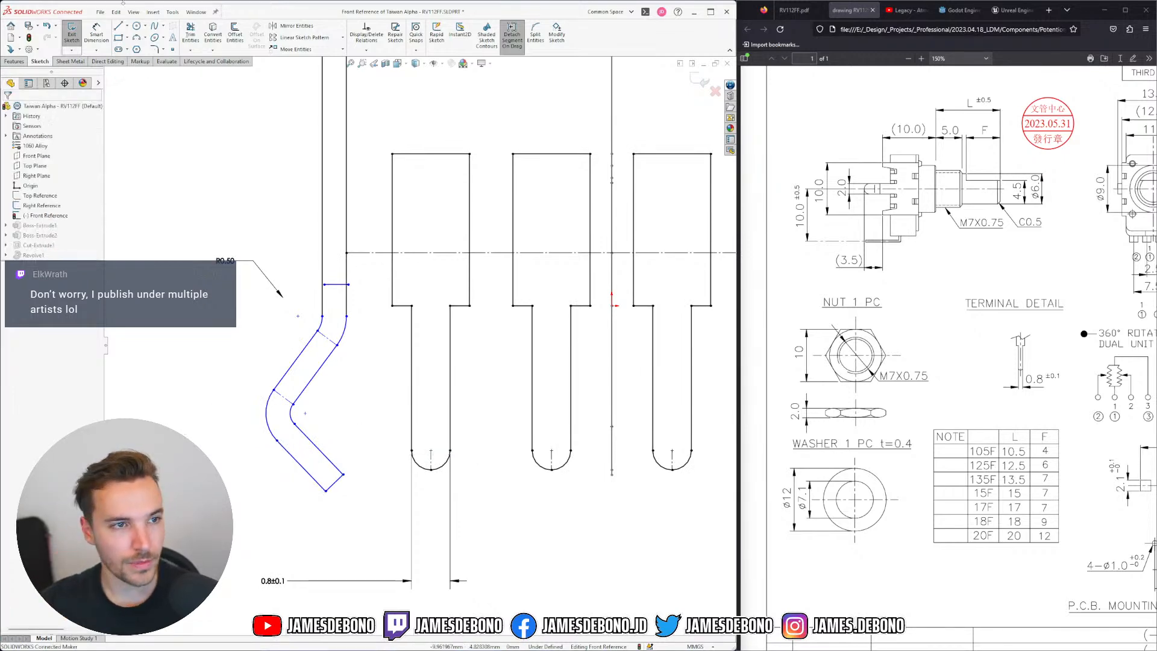
Draw a construction line across the leg where the lower bend arcs meet the straight tip lines
click(127, 27)
click(135, 46)
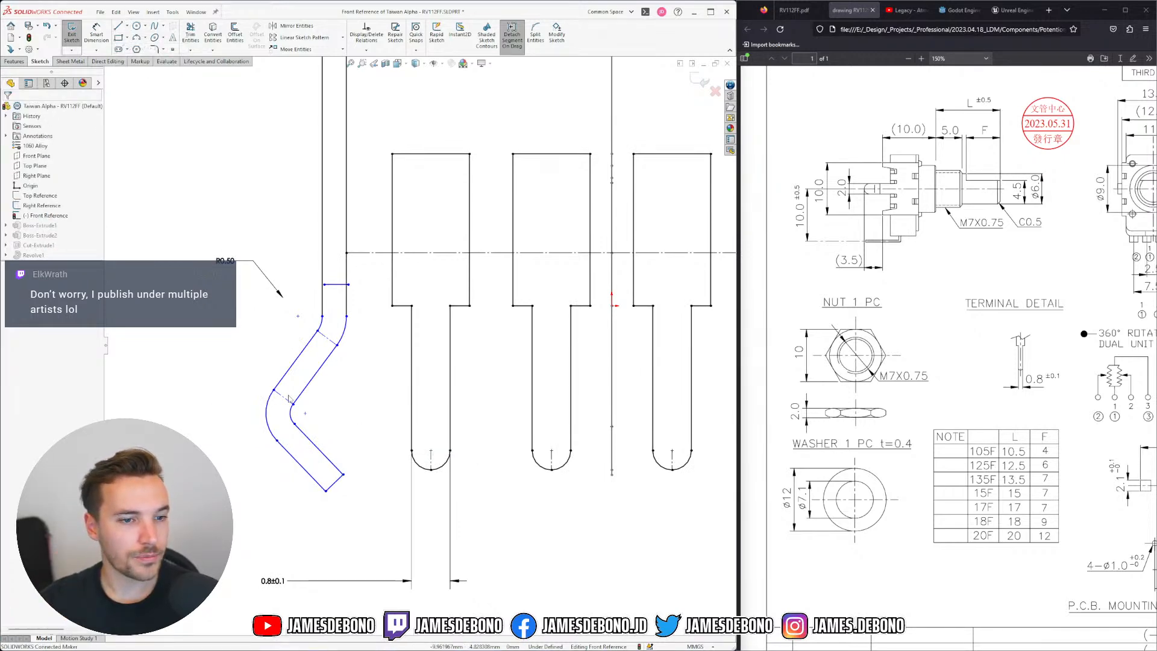
click(296, 424)
click(277, 440)
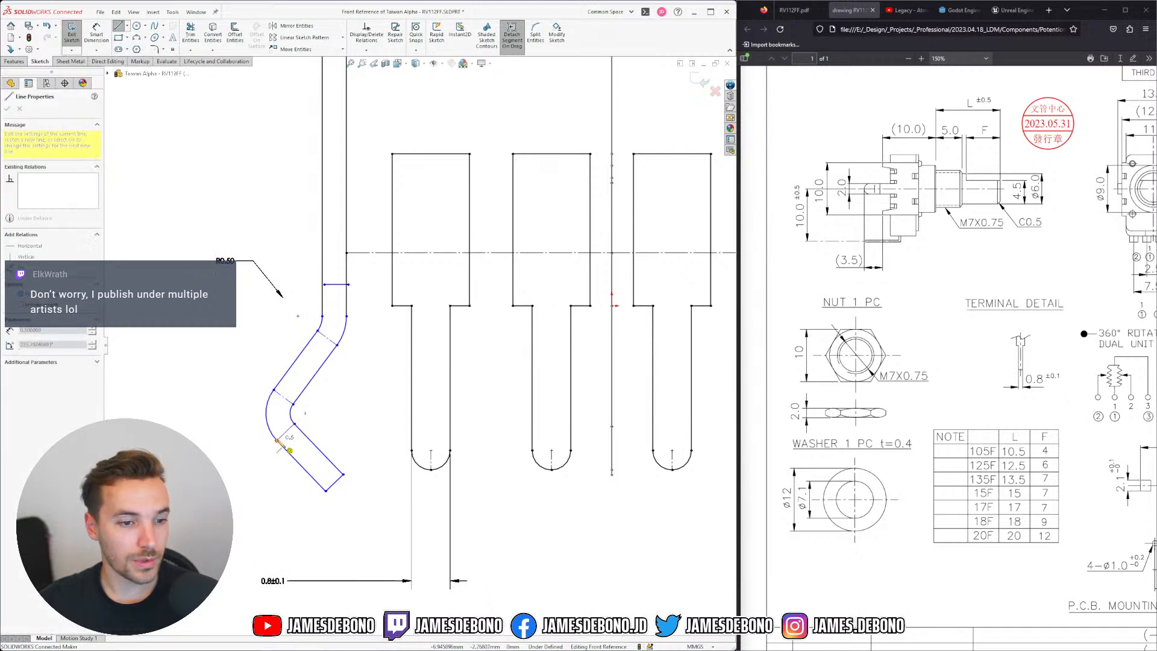
key(Escape)
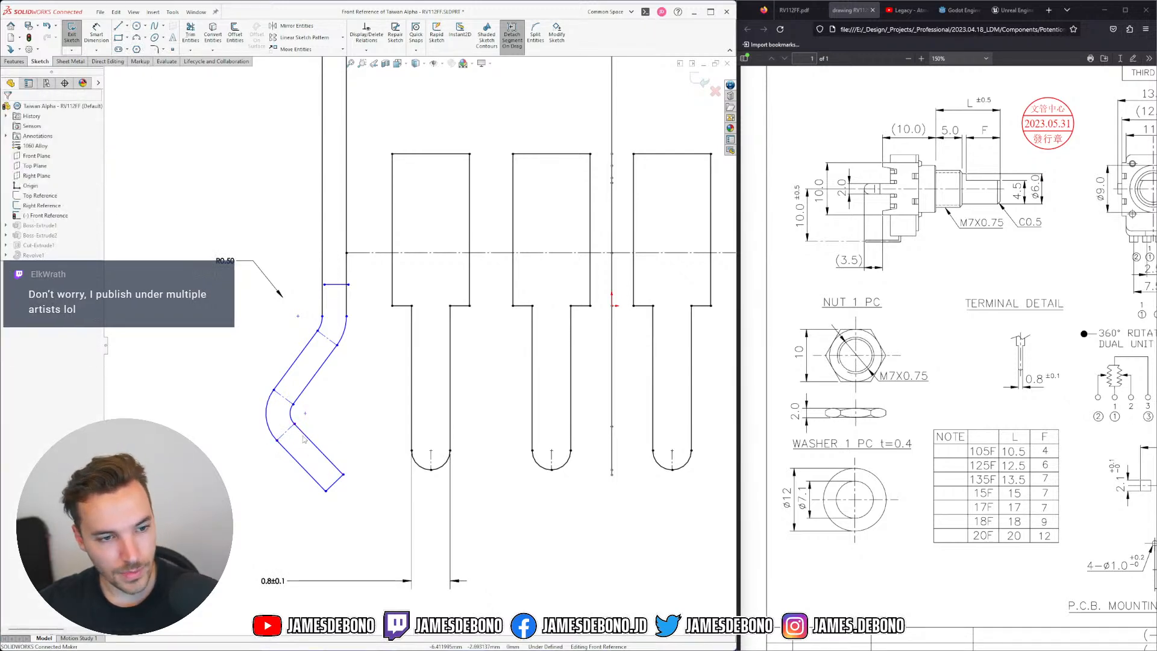
click(293, 428)
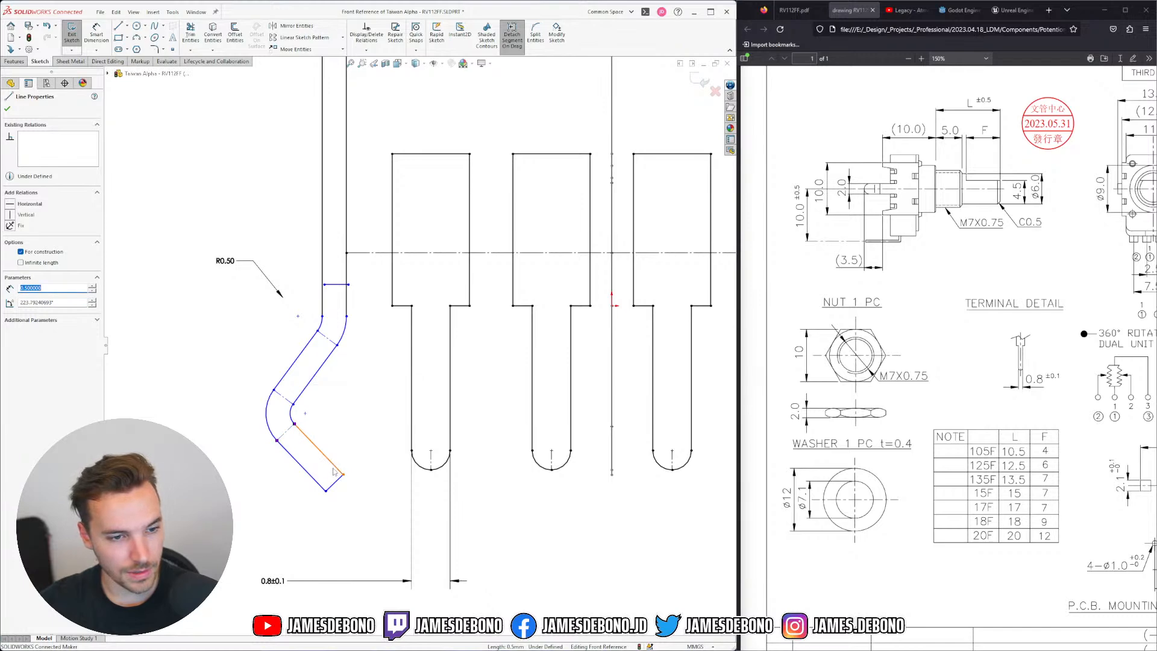
Move the tip's inner corner so it lines up with the leg's straight vertical inner edge
drag(344, 476, 347, 484)
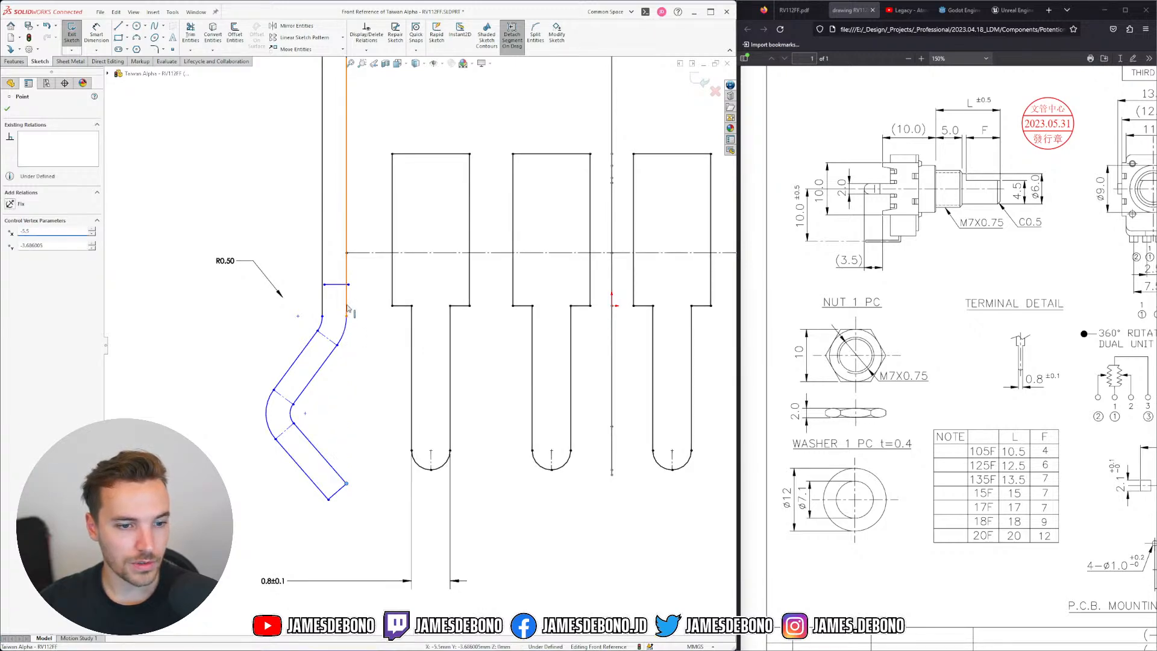
click(348, 309)
click(375, 493)
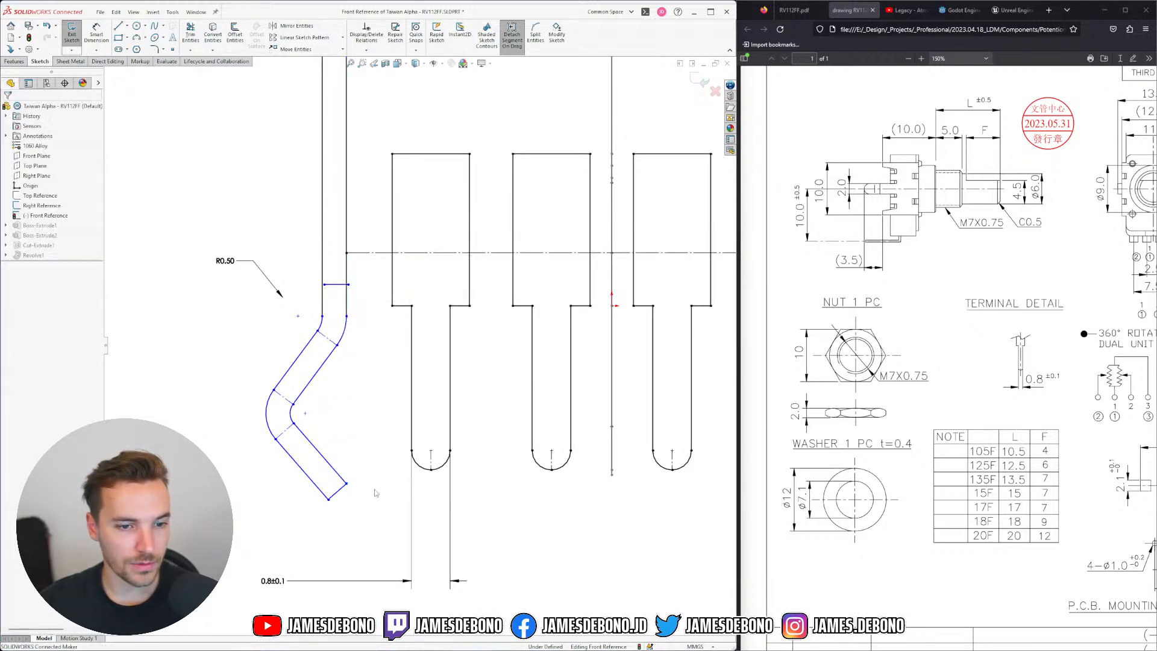
scroll(426, 409, up, 3)
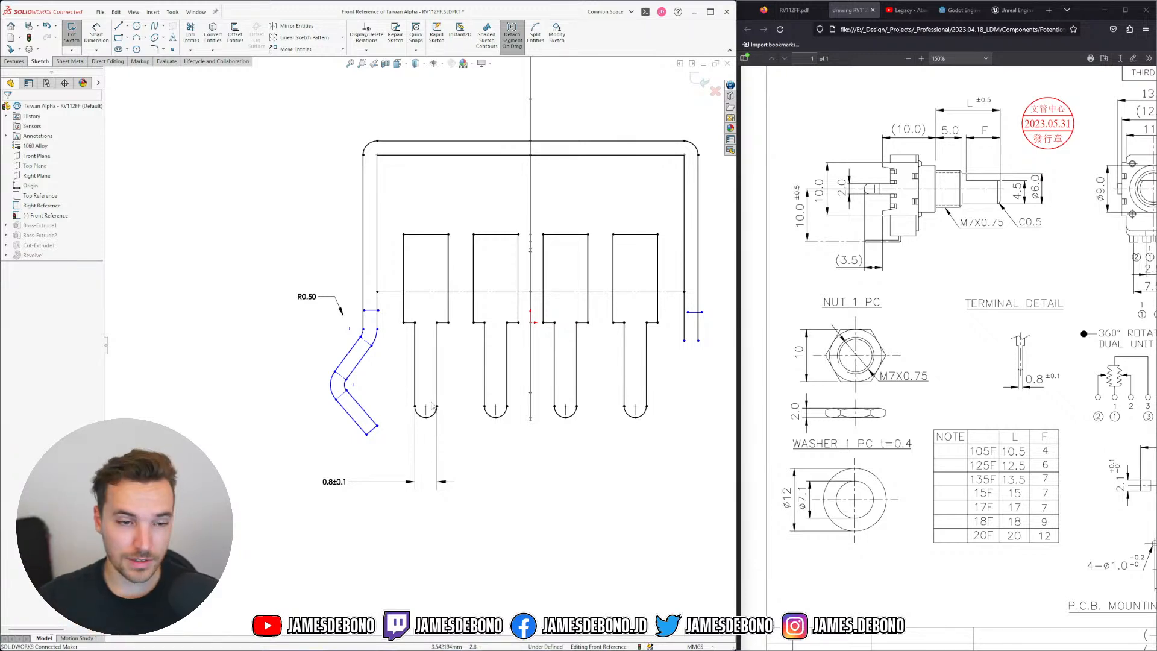
Make the bent leg tip's lowest corner horizontal with the bottom endpoint of the narrow terminal in the Right Reference sketch
key(Left)
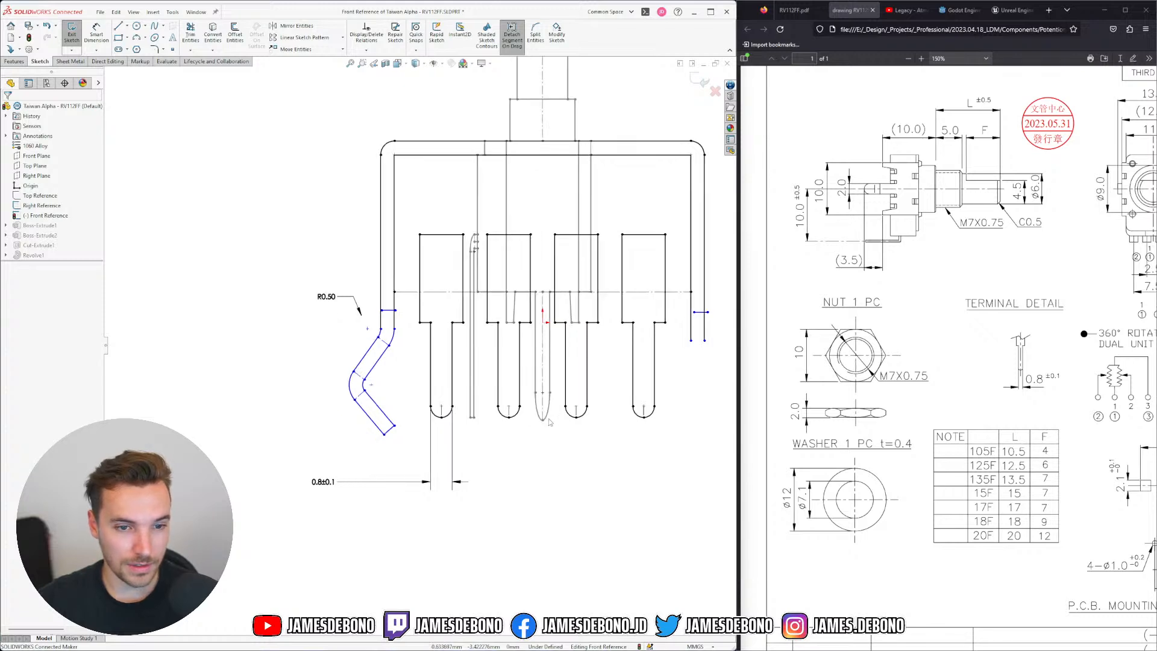
scroll(418, 406, down, 2)
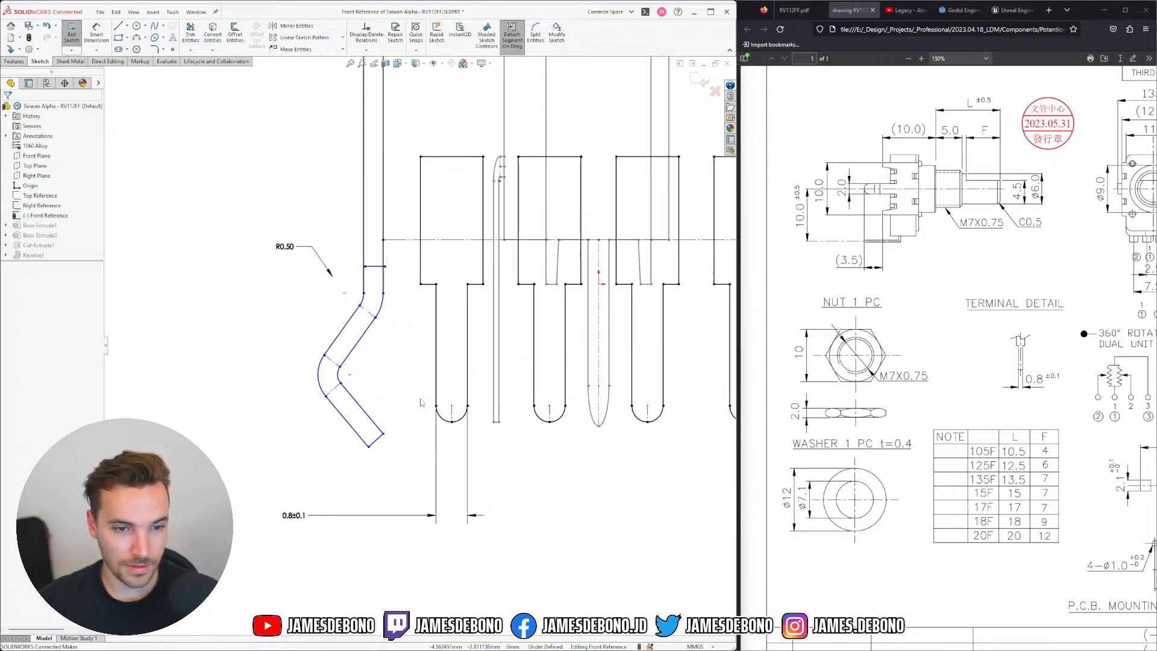
click(495, 423)
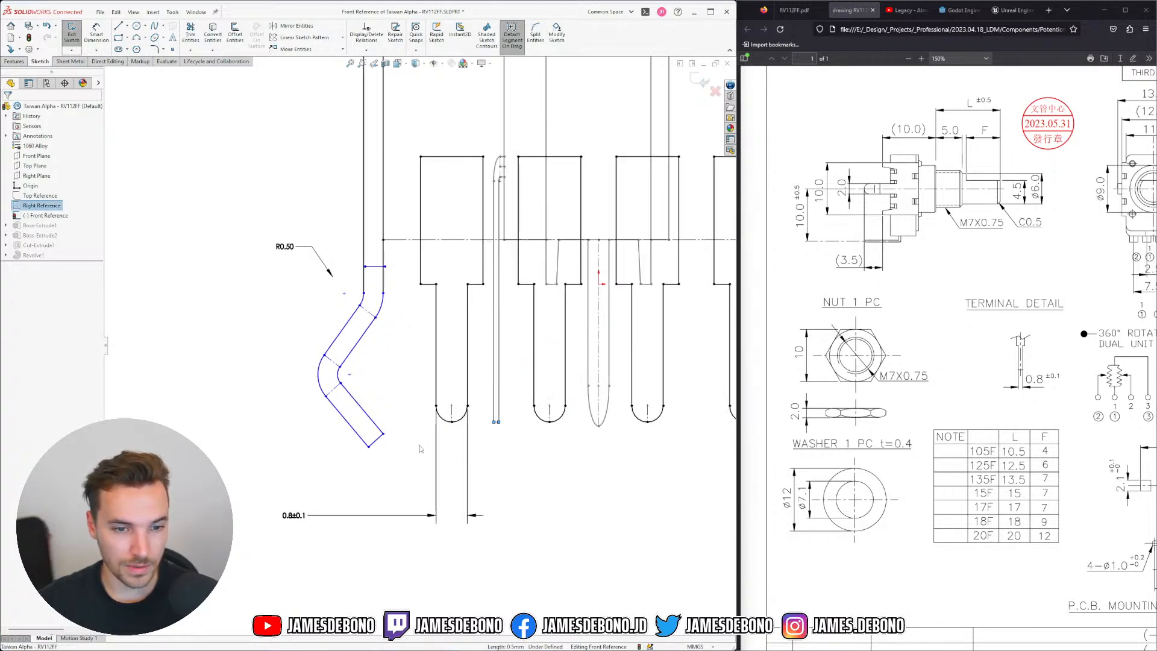
ctrl+click(368, 447)
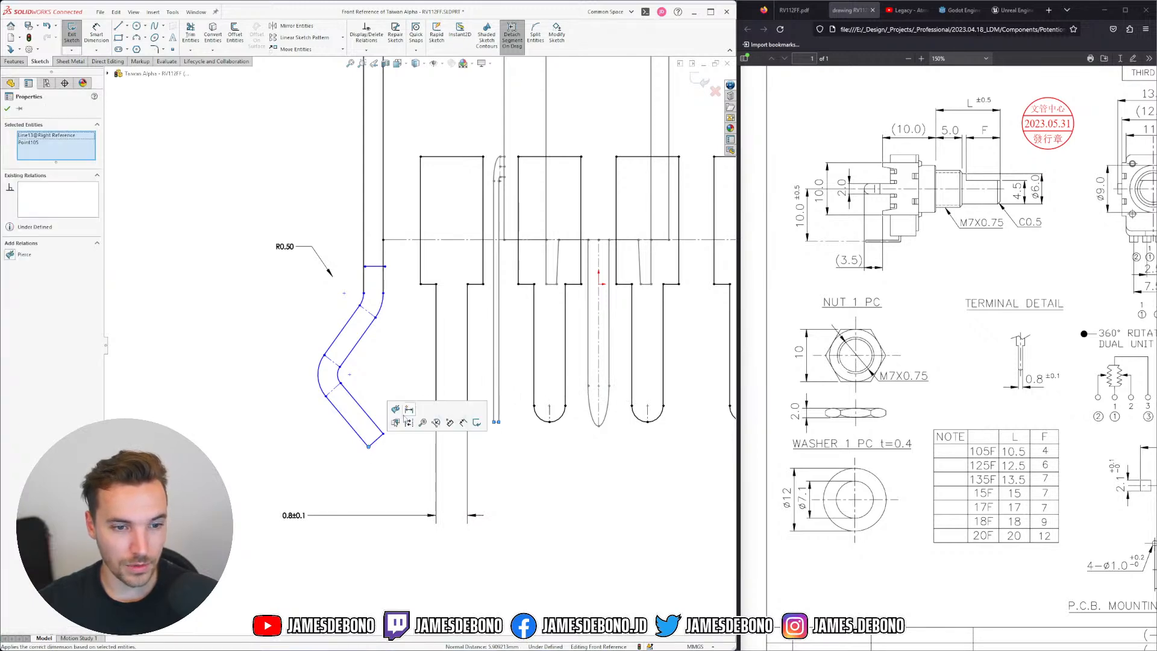
click(405, 483)
scroll(443, 450, down, 2)
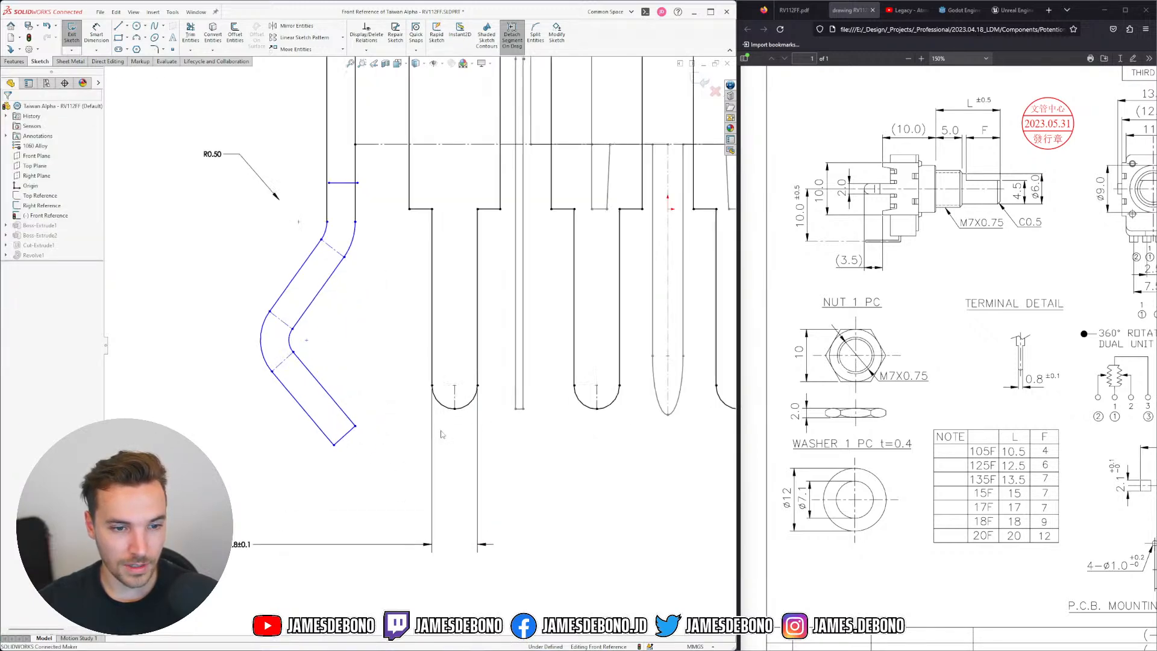
click(515, 408)
ctrl+click(333, 445)
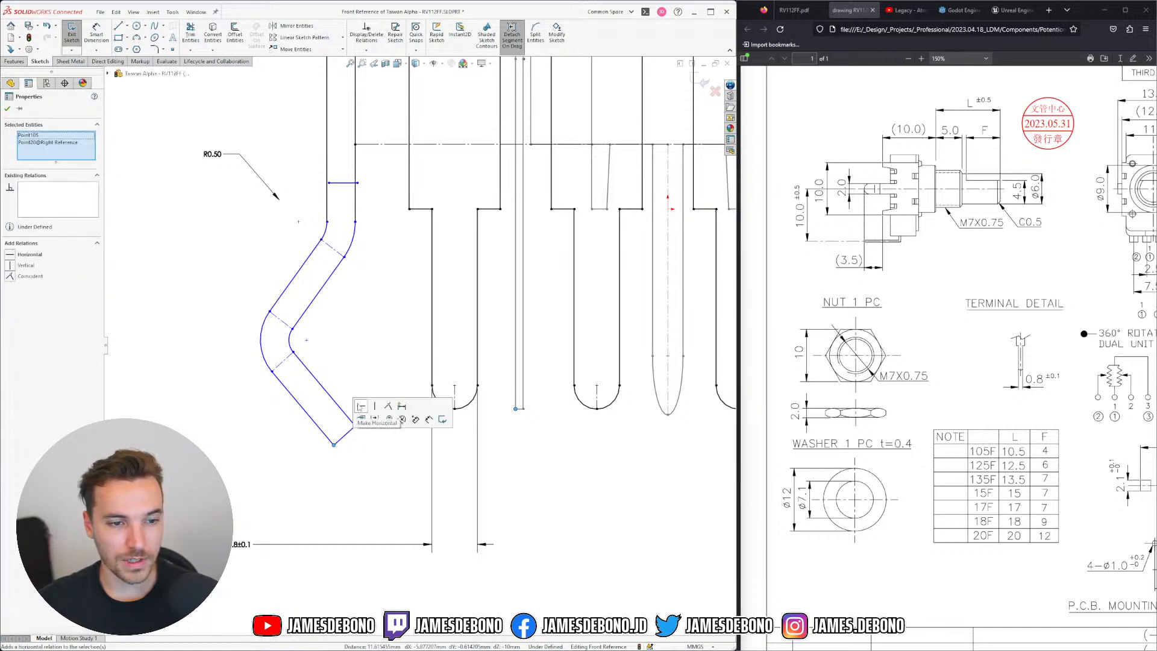
click(360, 407)
click(376, 486)
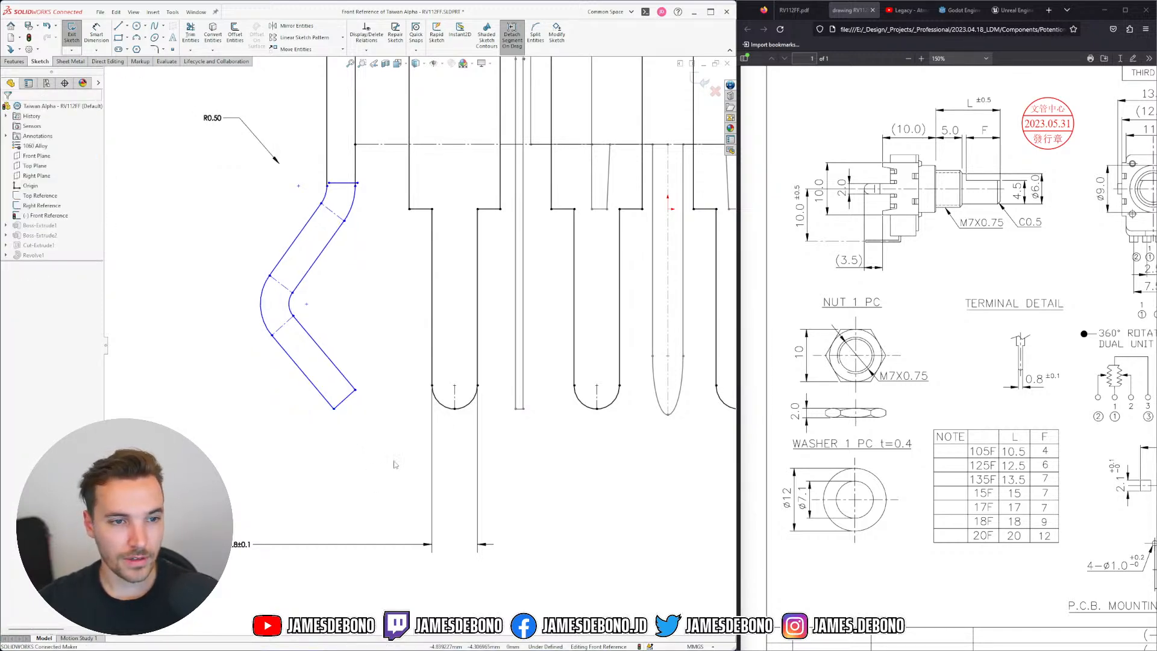
Raise the short line across the leg so it sits slightly above the start of the upper bend arcs
right_drag(405, 435, 379, 458)
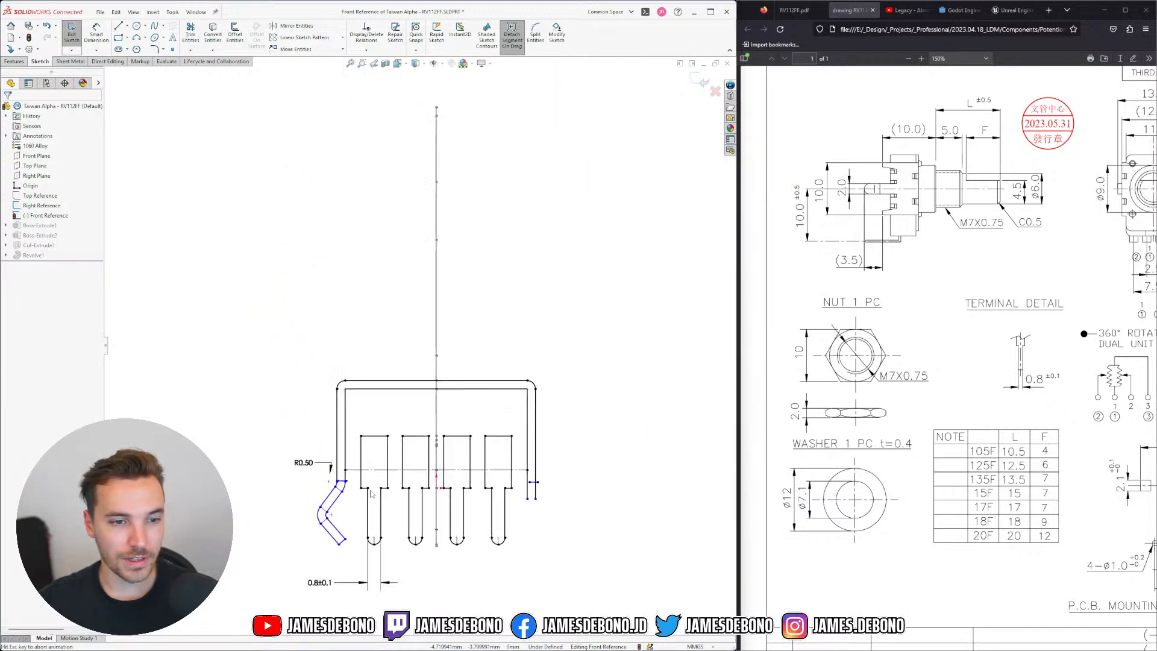
scroll(388, 495, down, 5)
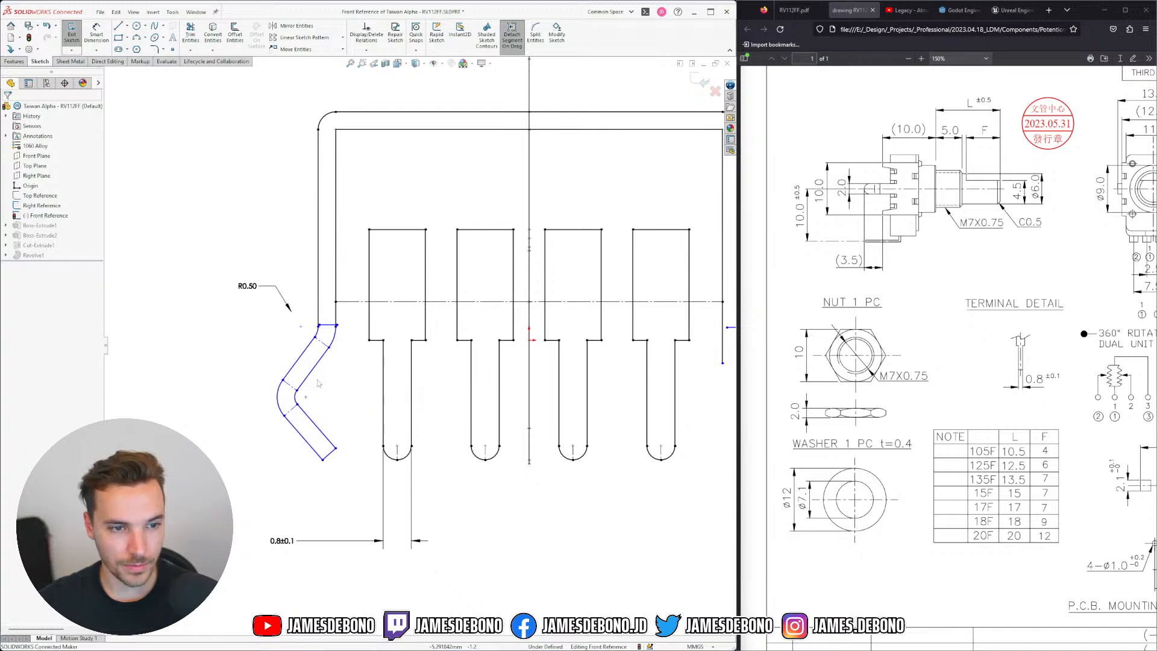
scroll(283, 383, down, 3)
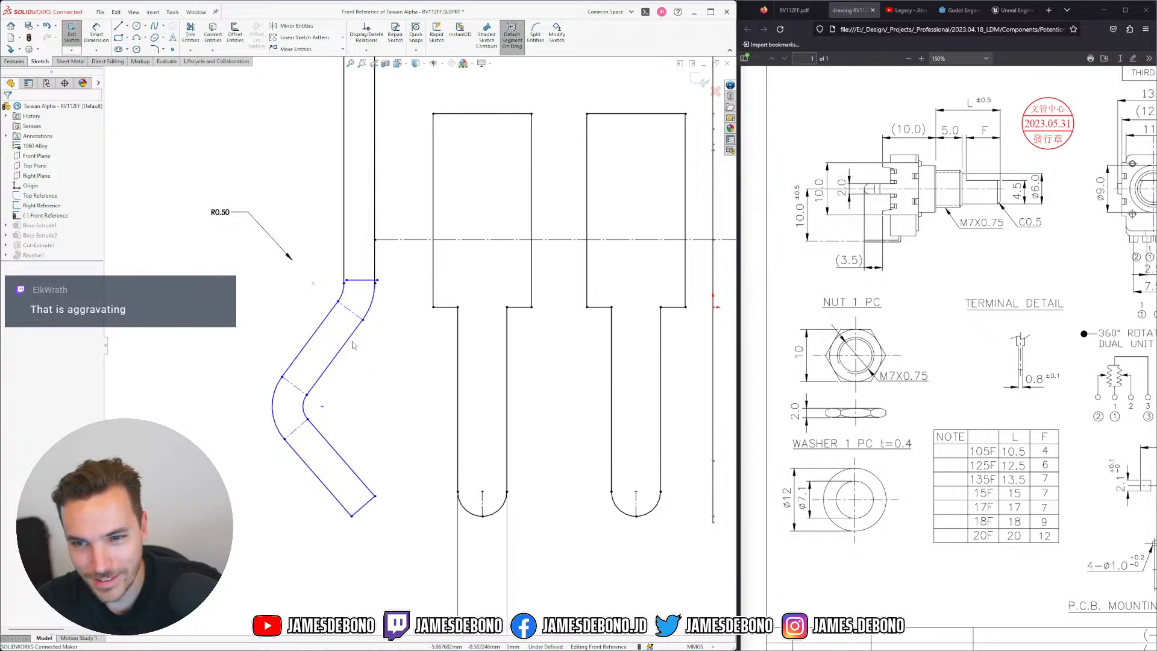
mouse_move(375, 279)
mouse_down()
mouse_move(375, 259)
mouse_move(345, 263)
mouse_up()
key(Escape)
scroll(464, 359, up, 4)
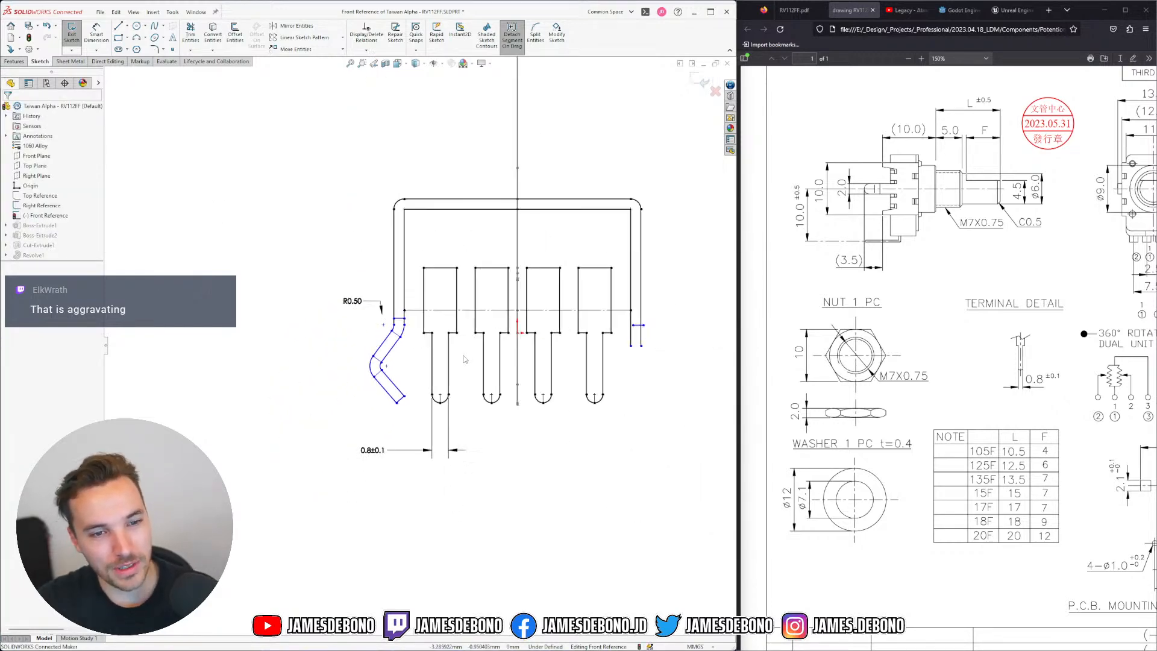
Copy the bent leg end's arcs and lines and paste a copy beside the opposite bracket leg
scroll(462, 358, down, 4)
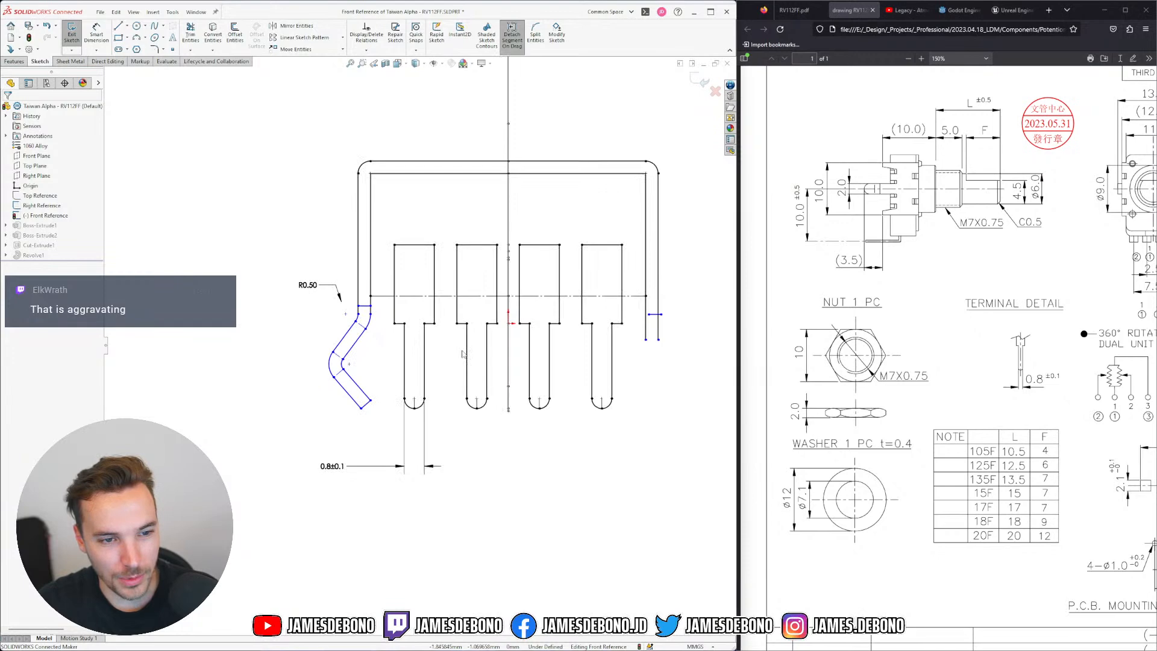
scroll(432, 356, down, 2)
drag(289, 315, 370, 428)
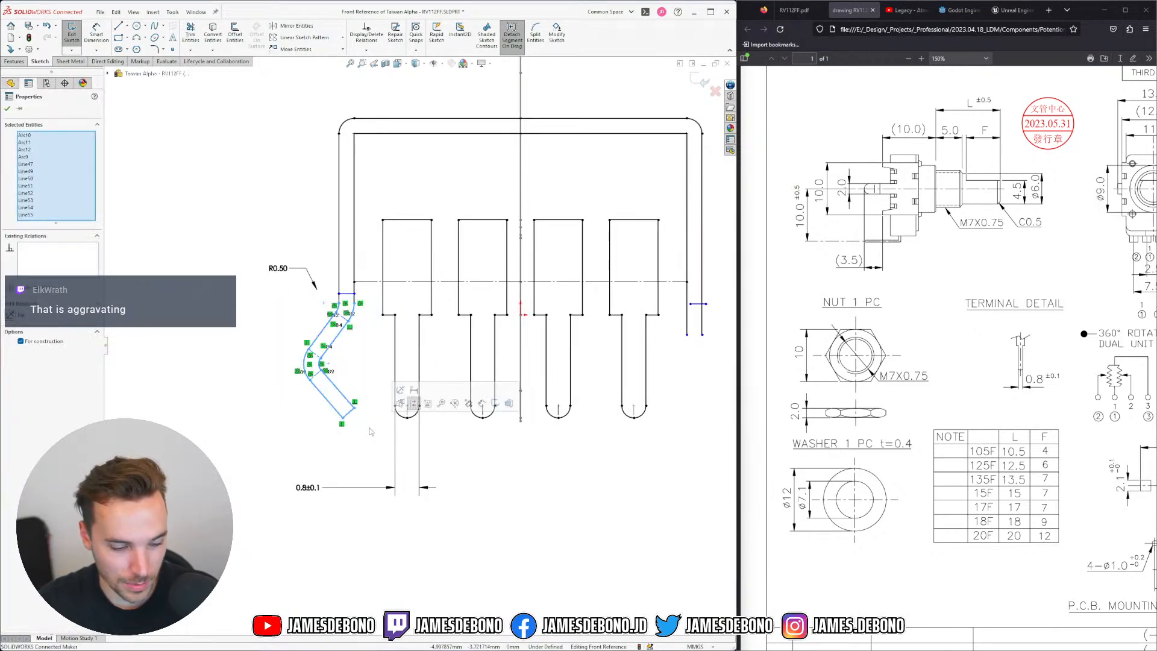
scroll(420, 344, up, 2)
click(621, 363)
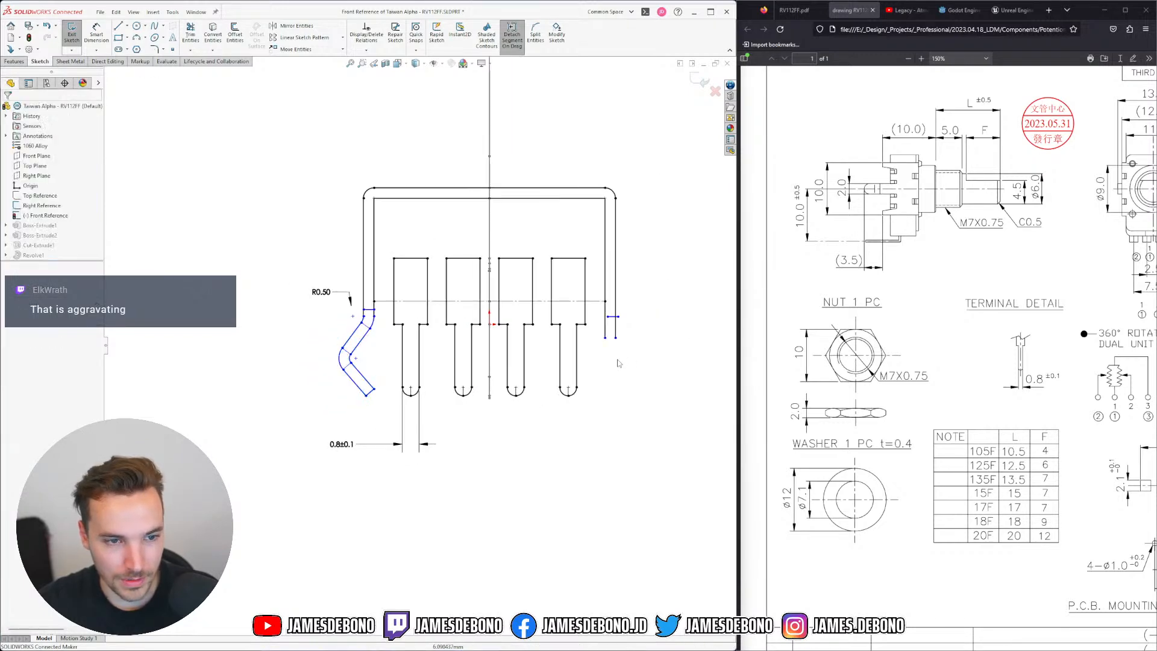
key(ctrl+v)
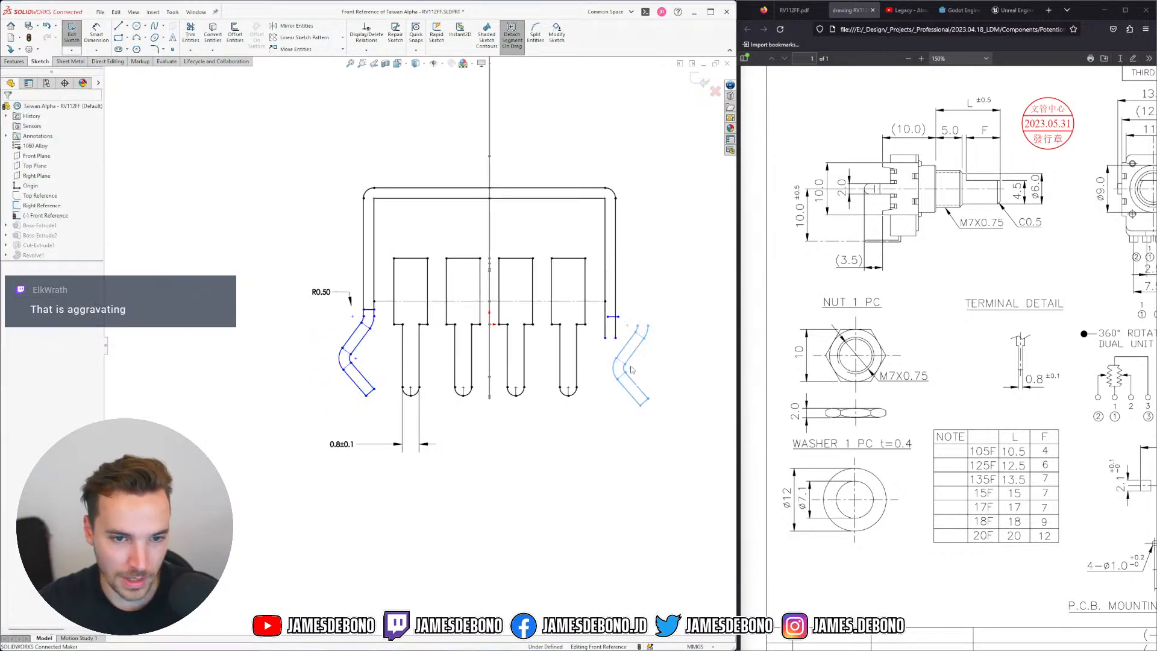
click(633, 371)
Reposition the pasted bend's points beneath the opposite leg so that its kink points outward
scroll(630, 370, down, 3)
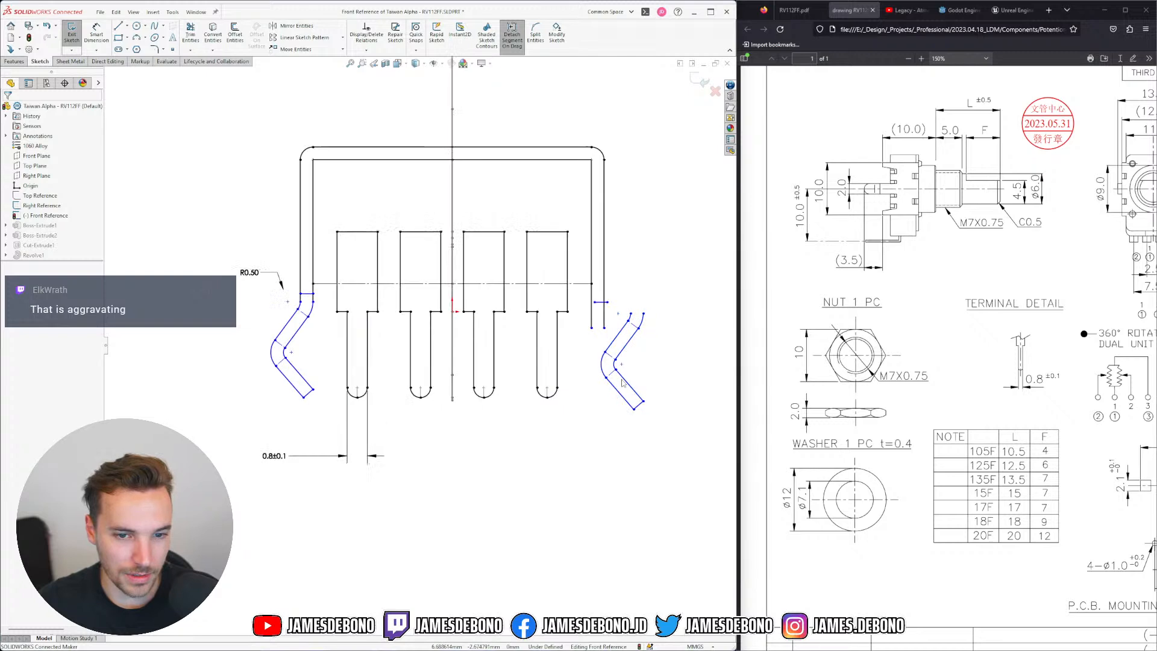
drag(631, 409, 600, 421)
drag(616, 313, 588, 289)
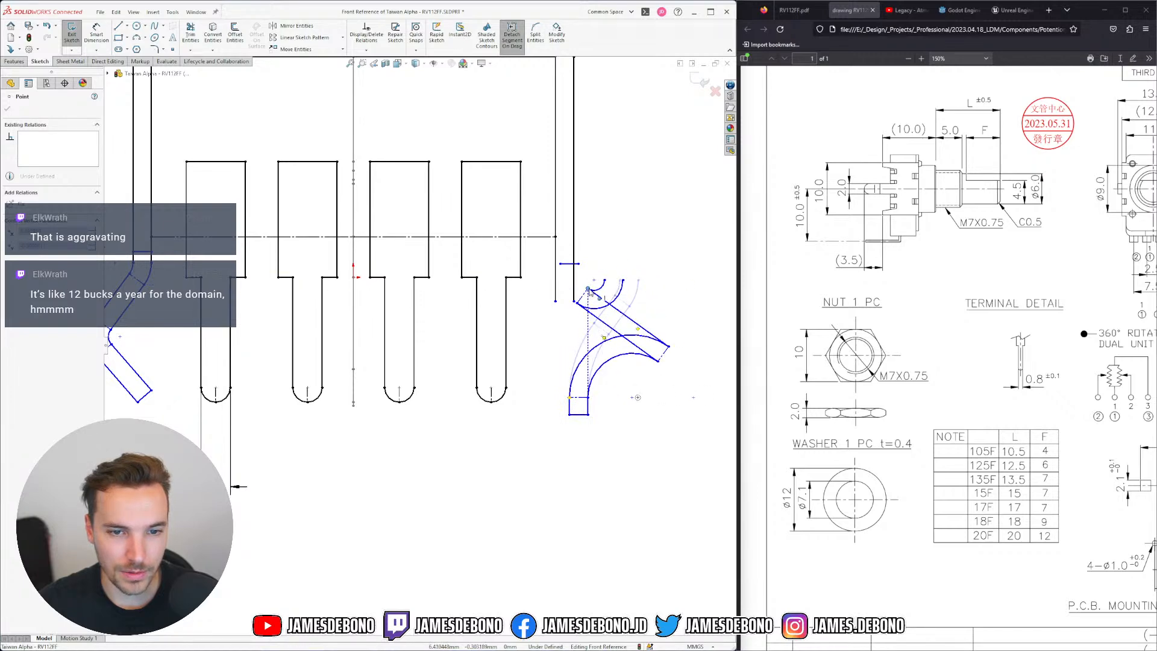
click(604, 363)
drag(588, 398, 623, 382)
click(645, 420)
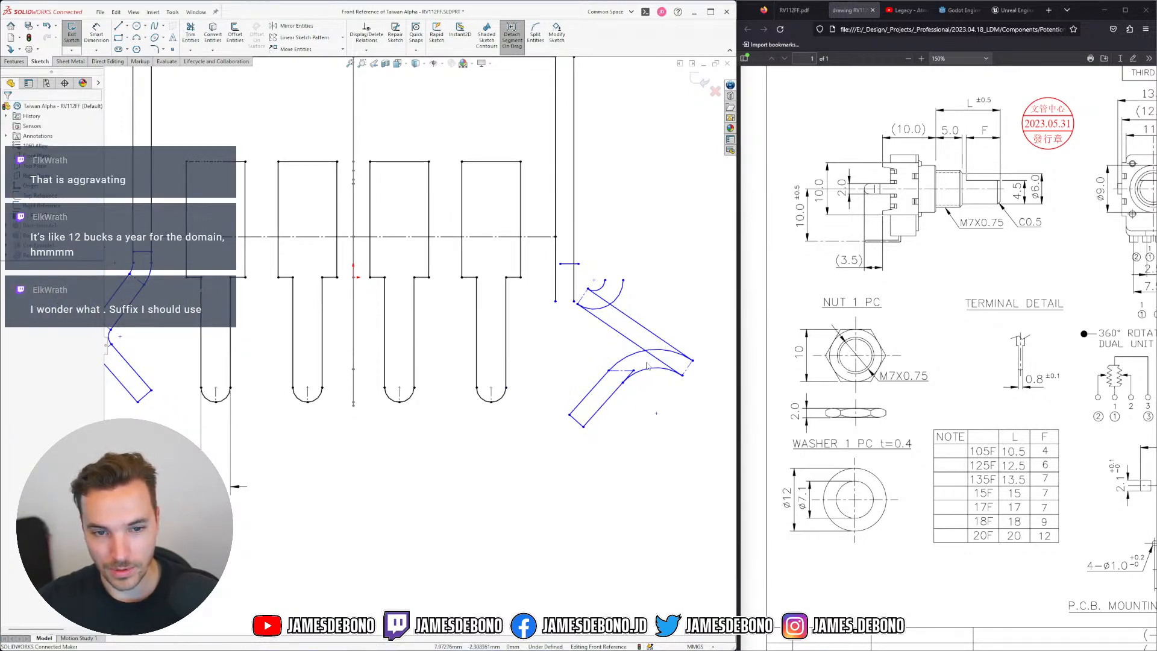
Delete the upper and lower bend arcs from the pasted leg end, keeping its straight segments
click(629, 357)
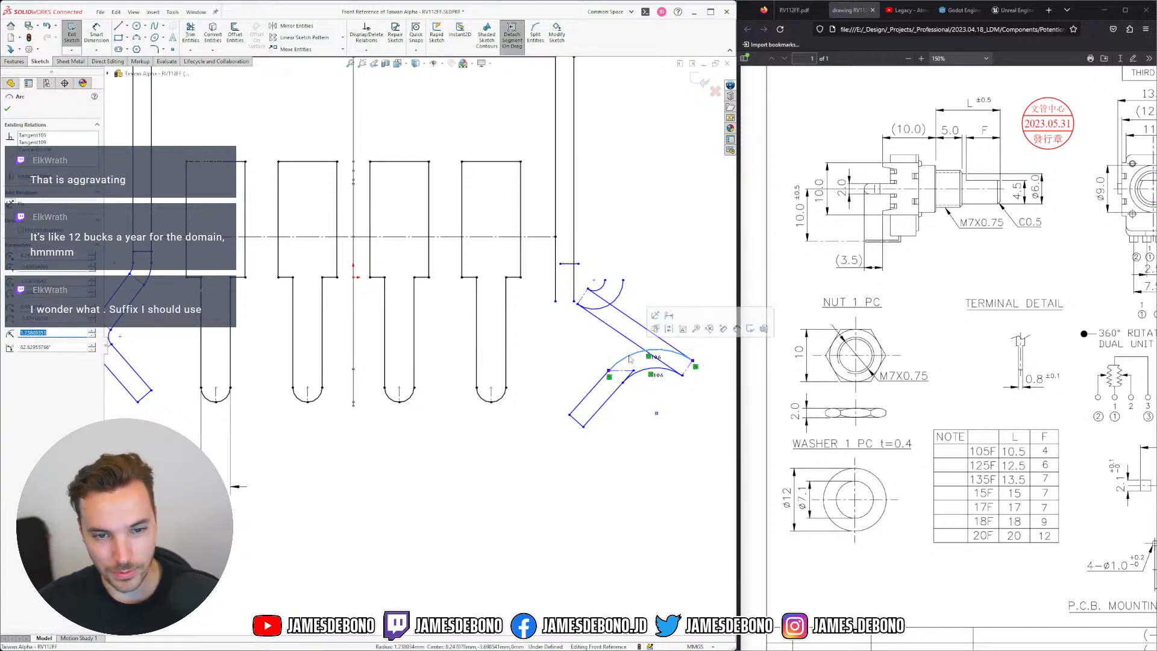
key(Delete)
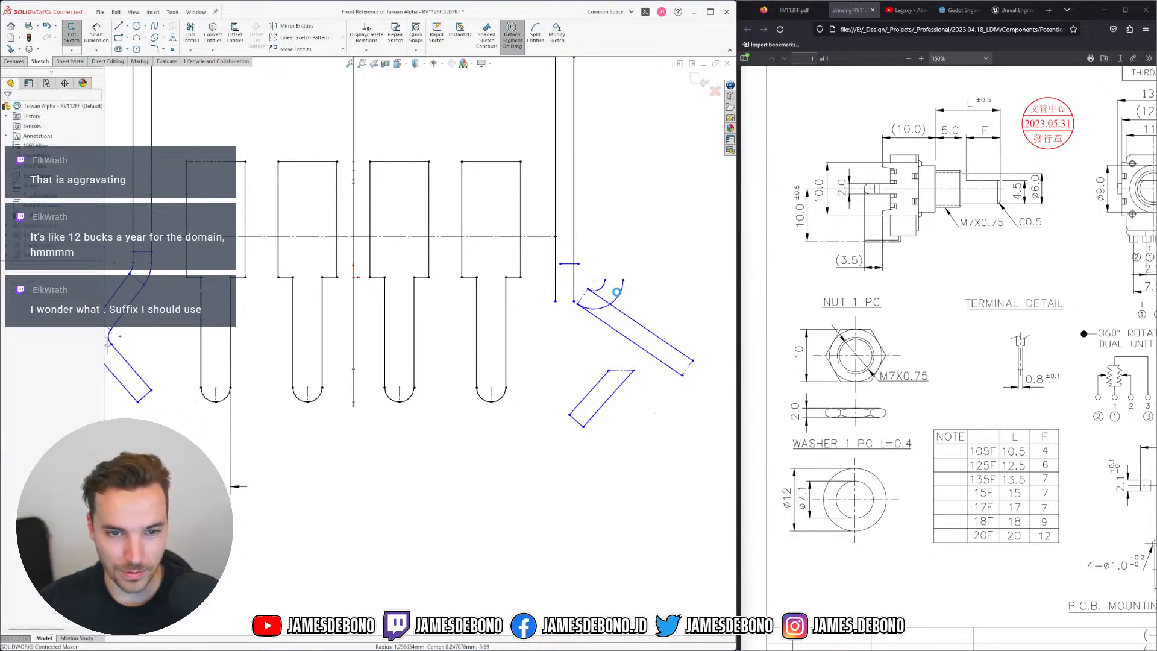
click(616, 291)
key(Delete)
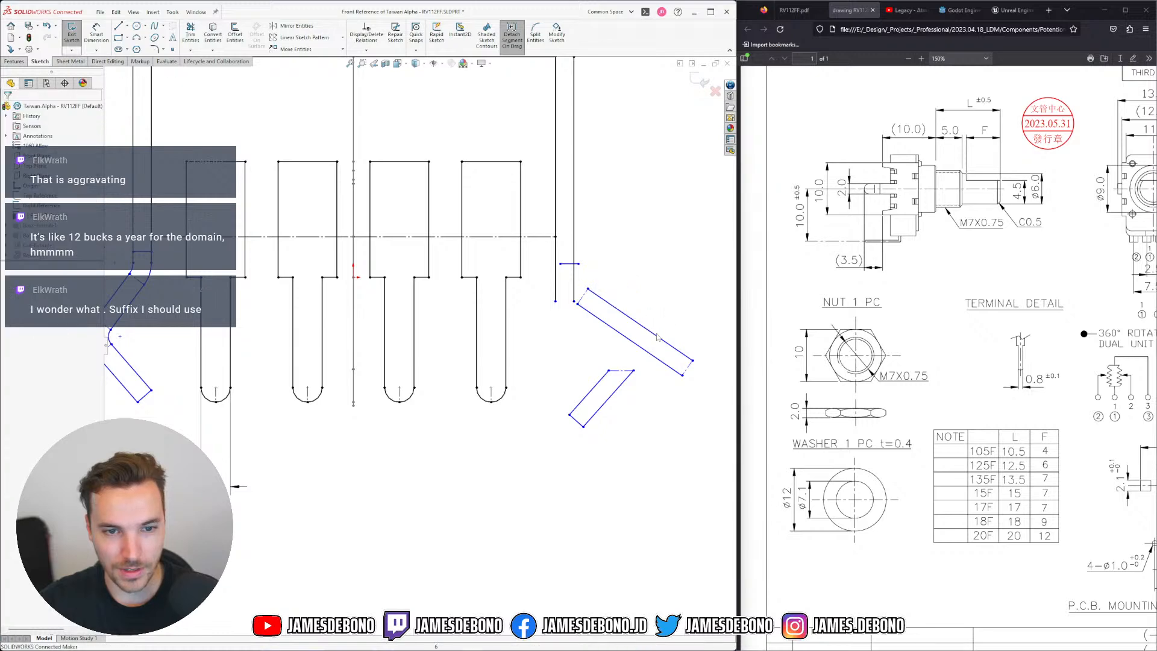
Make the pasted tip's construction line perpendicular to its straight side, and shorten the pasted middle segment
click(625, 372)
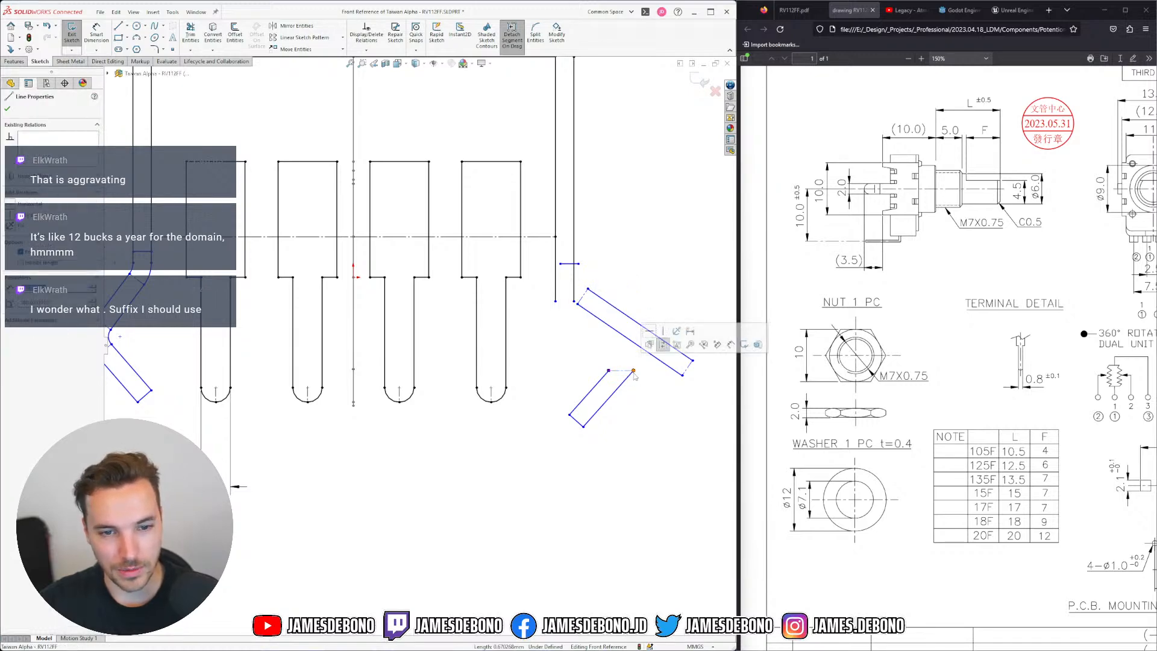
ctrl+click(604, 375)
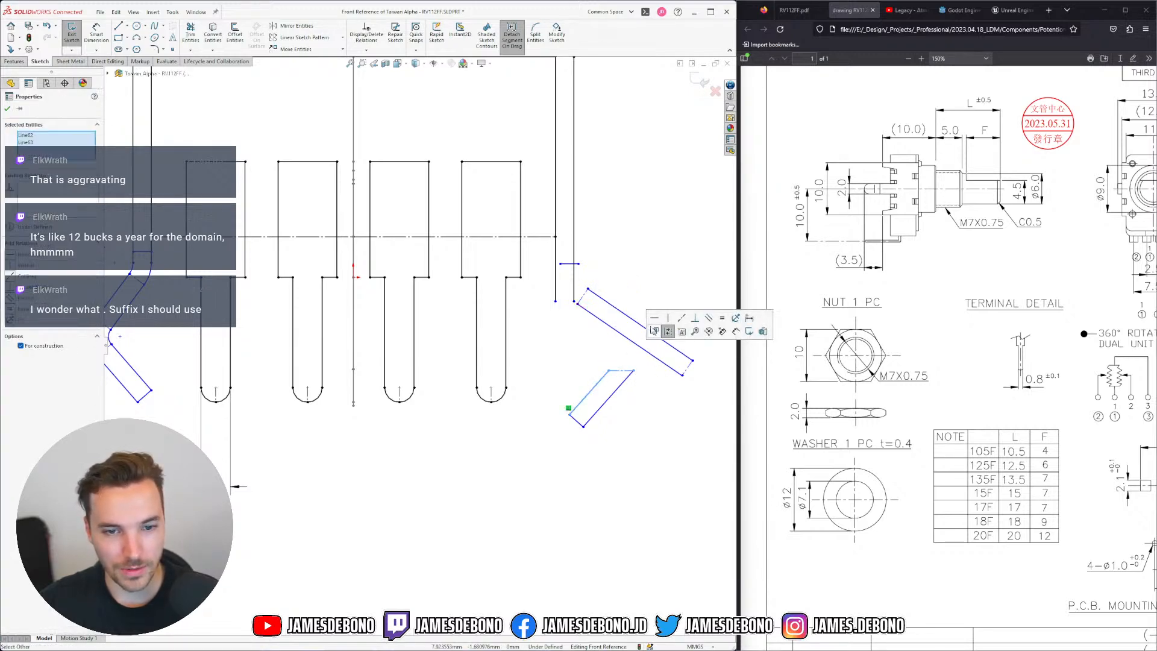
click(694, 318)
click(660, 400)
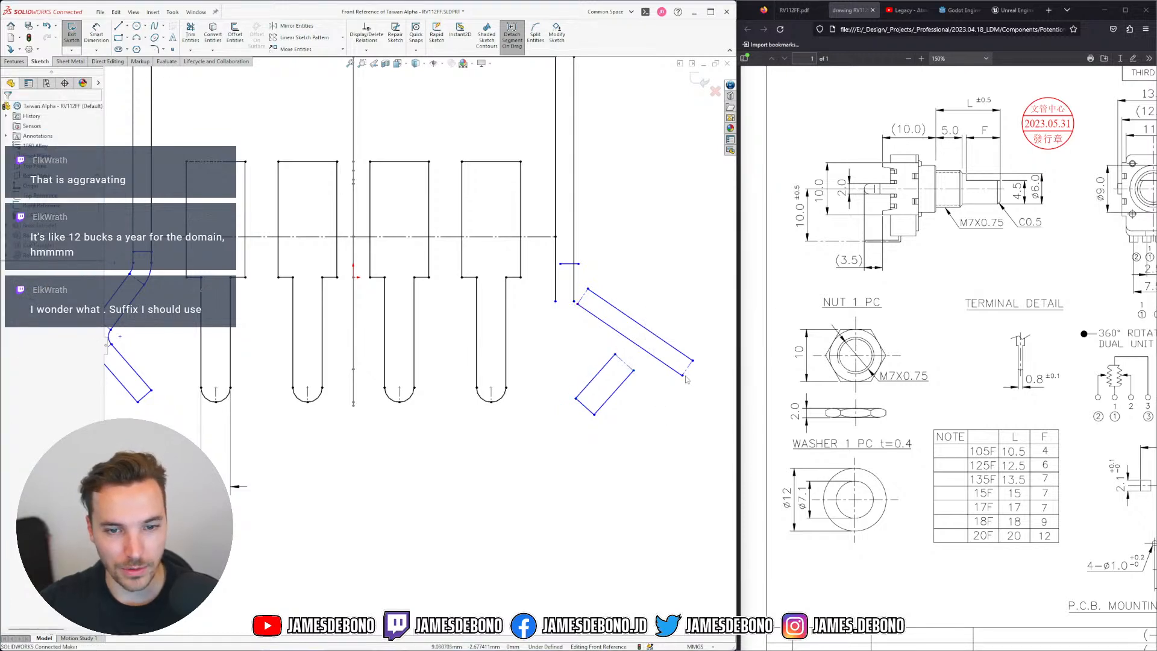
drag(684, 376, 617, 338)
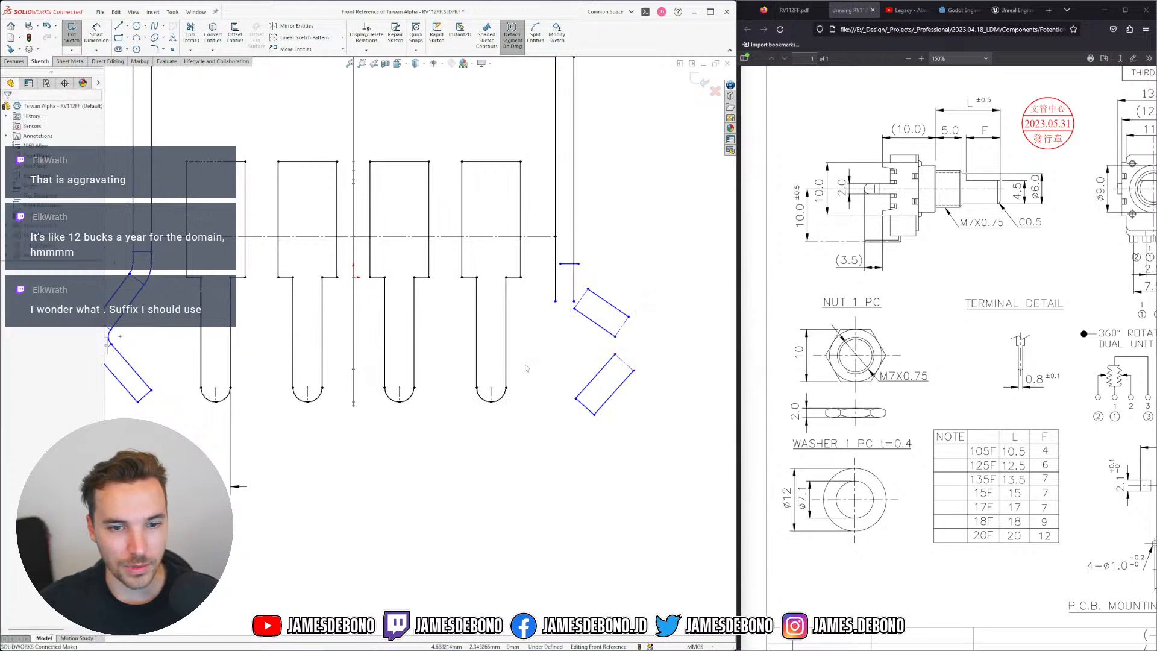
On the original bent leg, make the construction line below the lower bend perpendicular to the inner tip line
scroll(341, 290, up, 4)
scroll(253, 348, down, 5)
scroll(253, 348, down, 3)
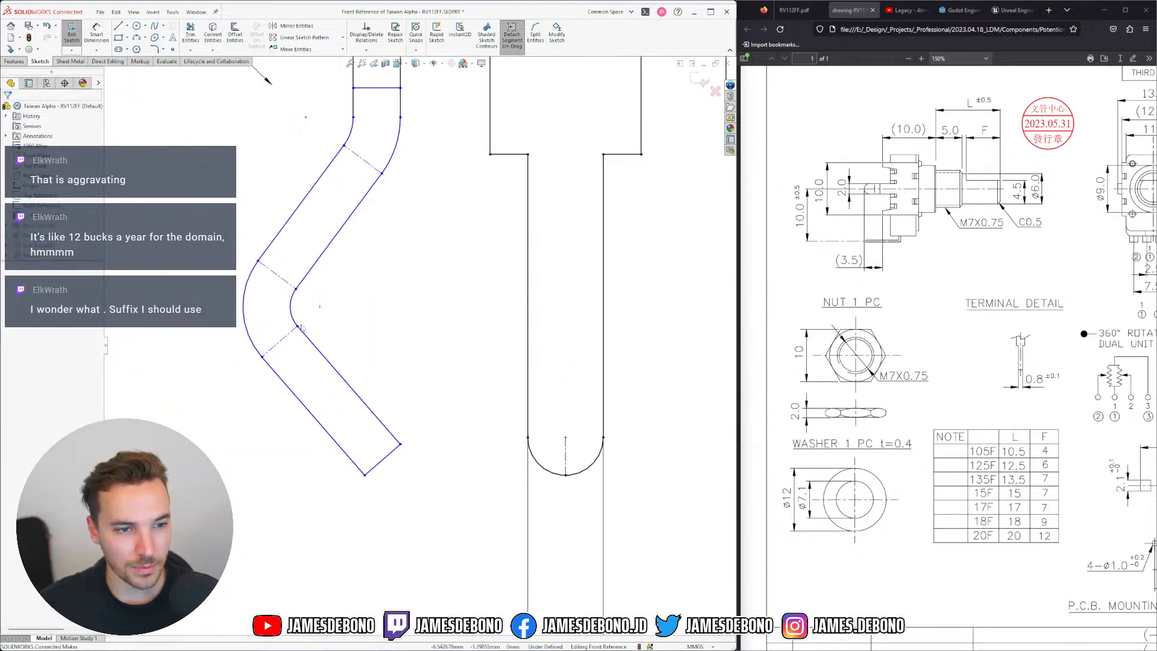
click(313, 338)
click(314, 344)
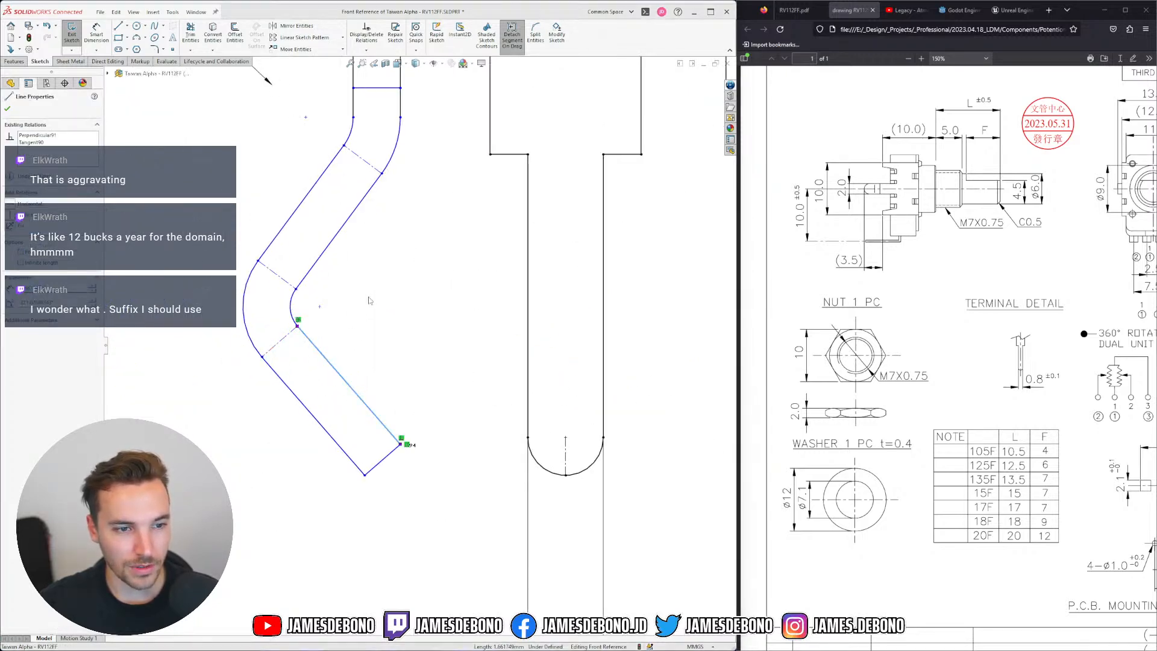
key(Escape)
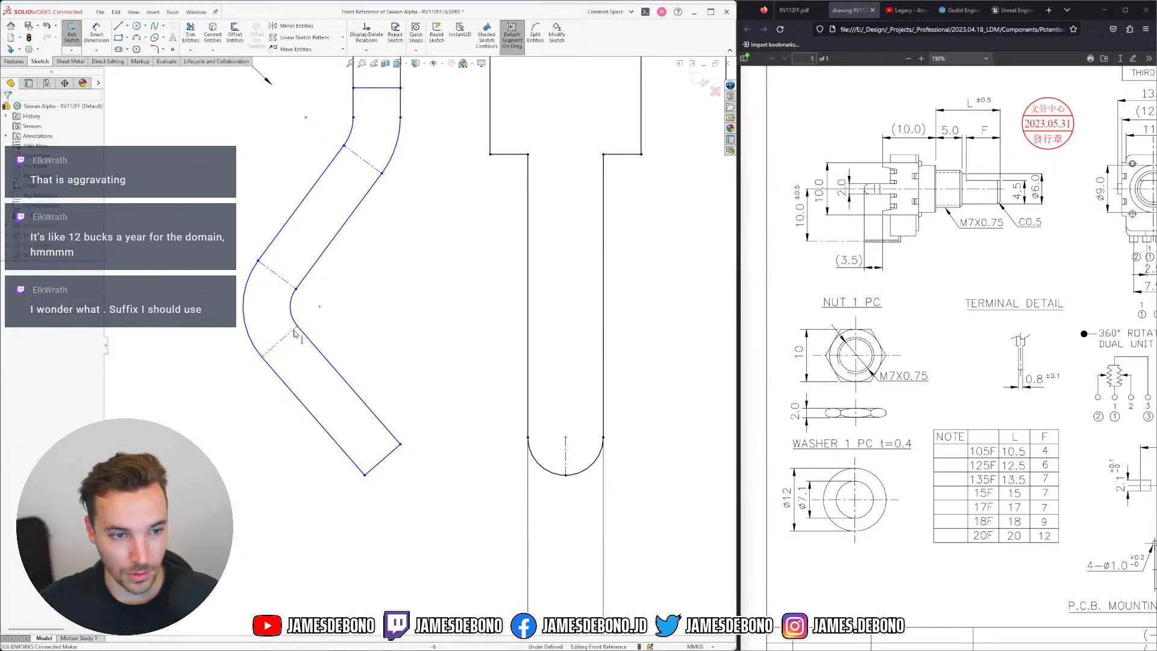
ctrl+click(313, 342)
click(374, 304)
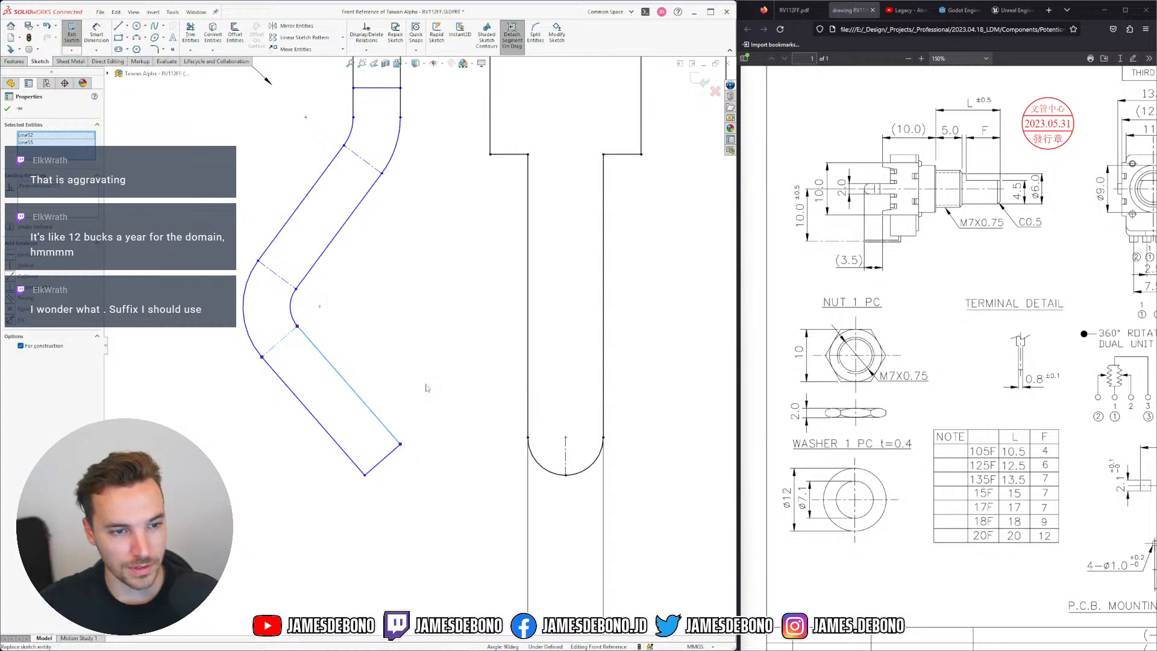
Move the pasted middle segment up under the opposite leg, shorten it, and bring the tip segment's inner corner just below its end
scroll(501, 354, up, 9)
scroll(646, 321, down, 3)
scroll(609, 337, down, 2)
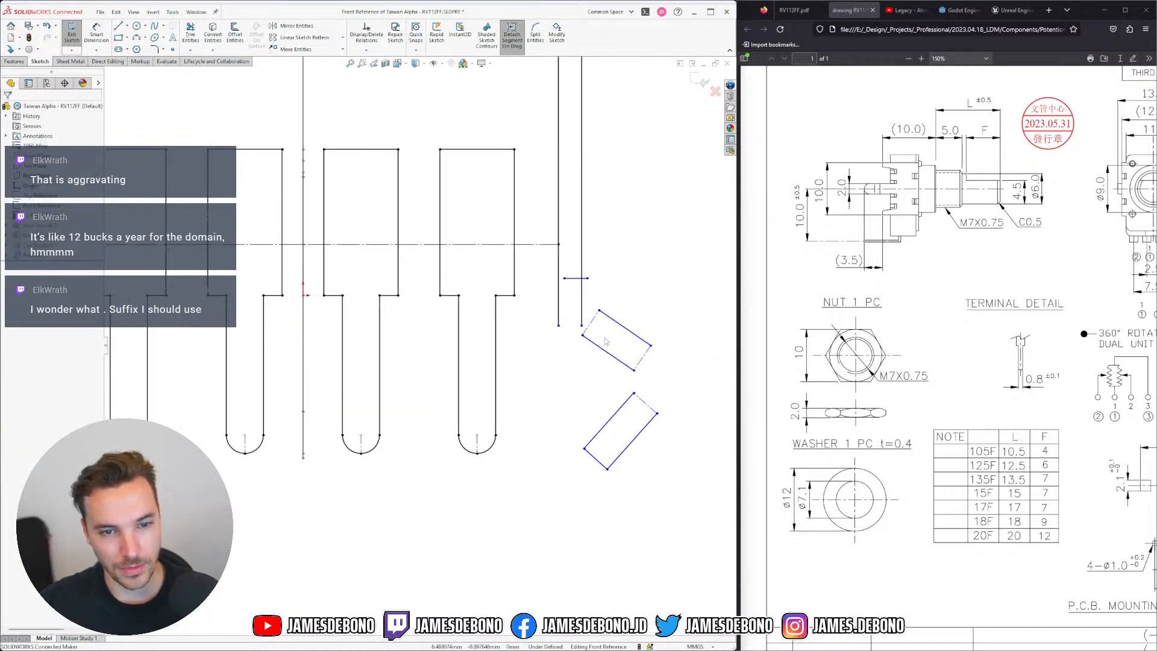
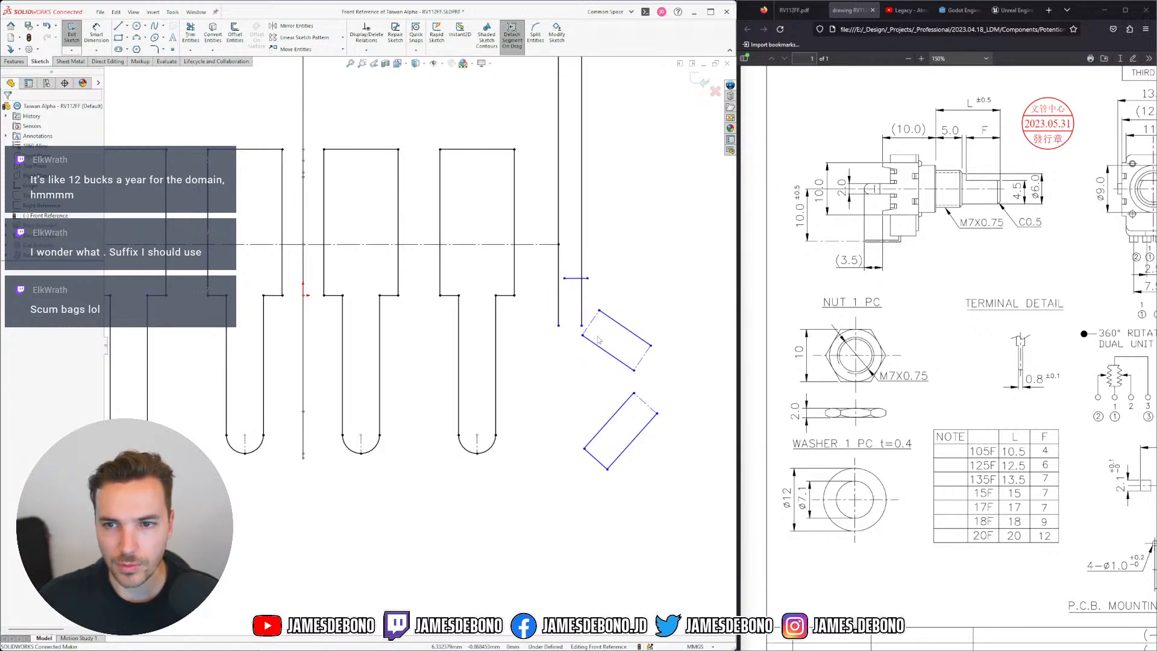
drag(582, 335, 572, 324)
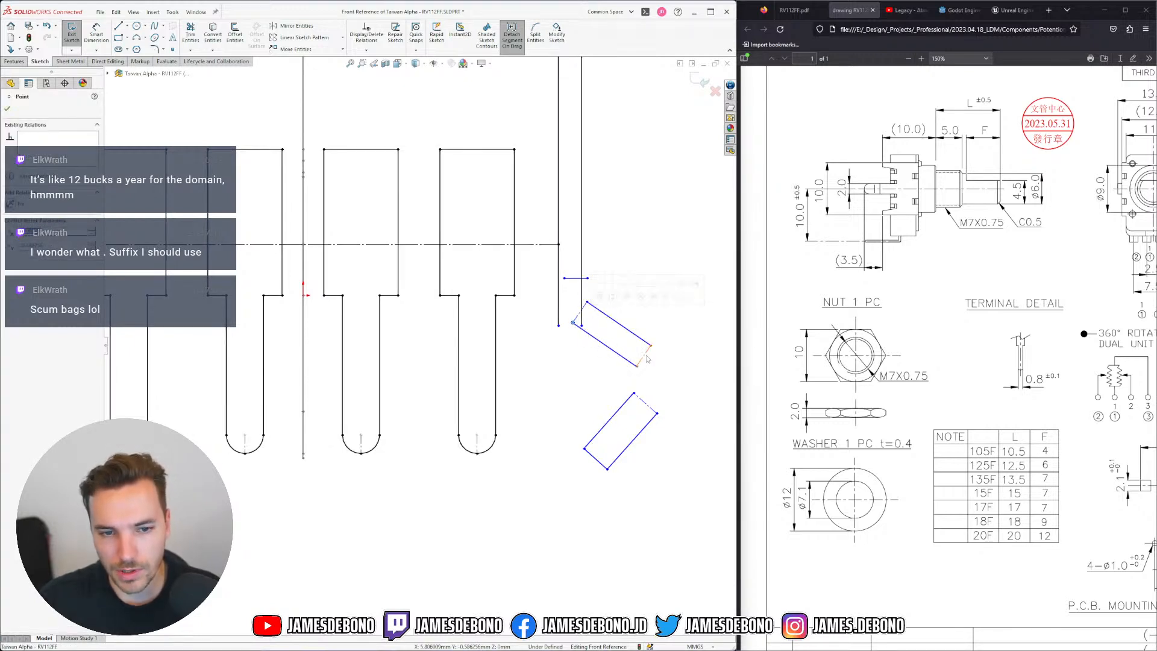
mouse_move(636, 365)
mouse_down()
mouse_move(624, 386)
mouse_move(621, 353)
mouse_move(639, 338)
mouse_move(621, 357)
mouse_up()
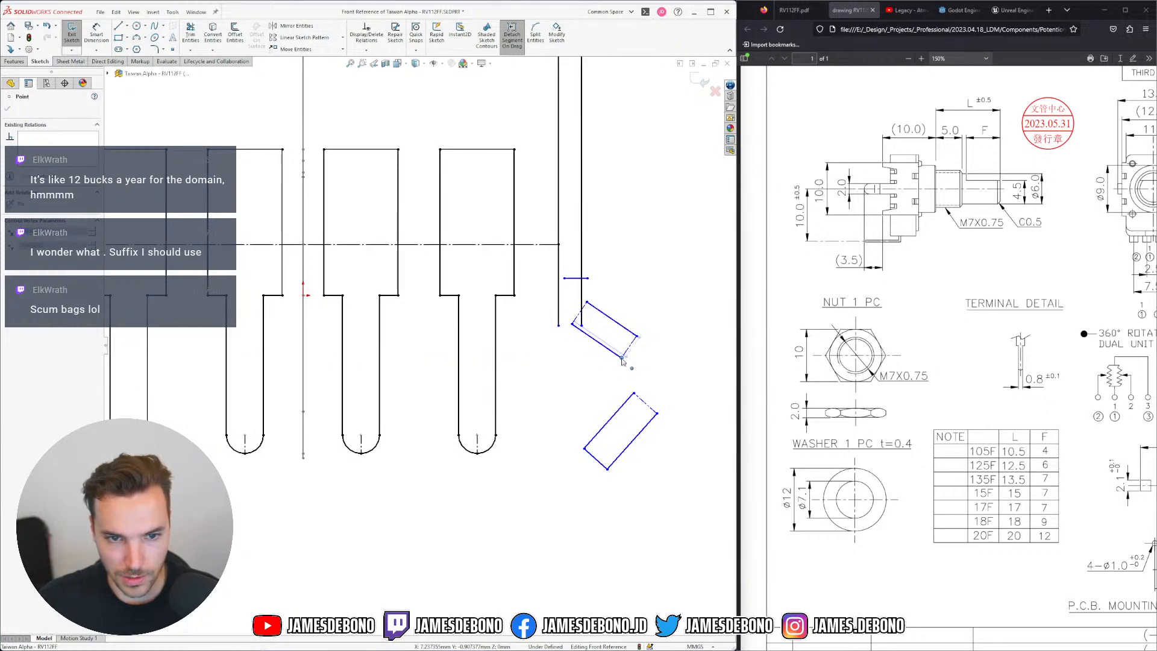
click(636, 369)
drag(657, 414, 622, 381)
click(699, 455)
Draw inner and outer three-point arcs joining the pasted middle segment to the tip segment
click(136, 37)
click(621, 380)
click(622, 357)
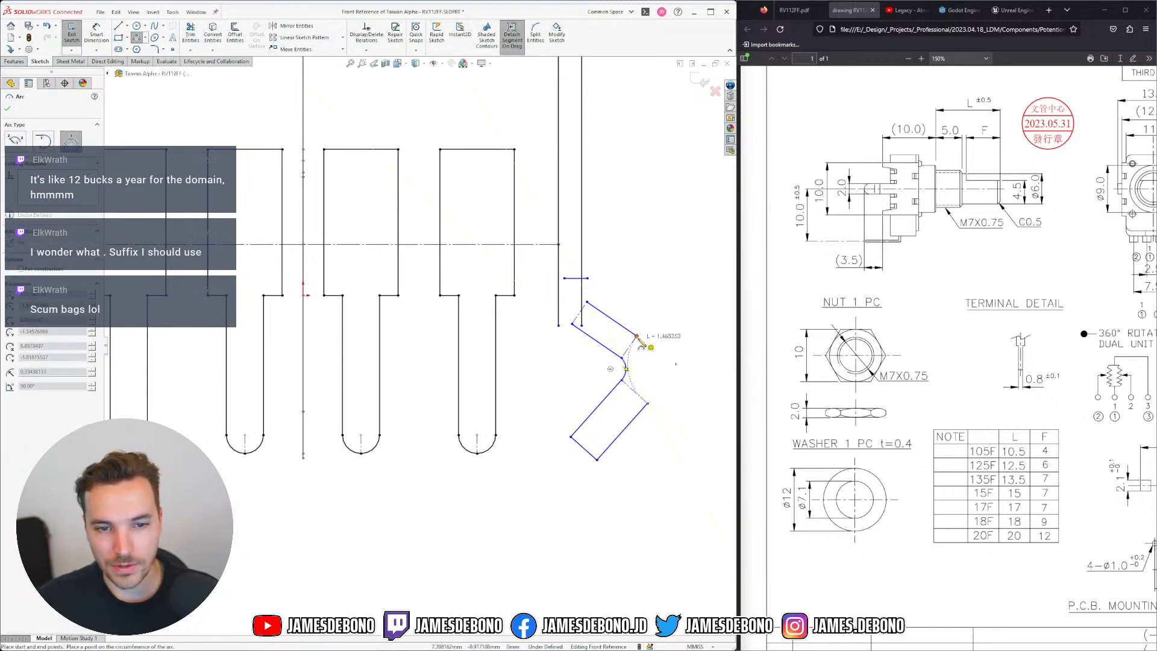
click(656, 368)
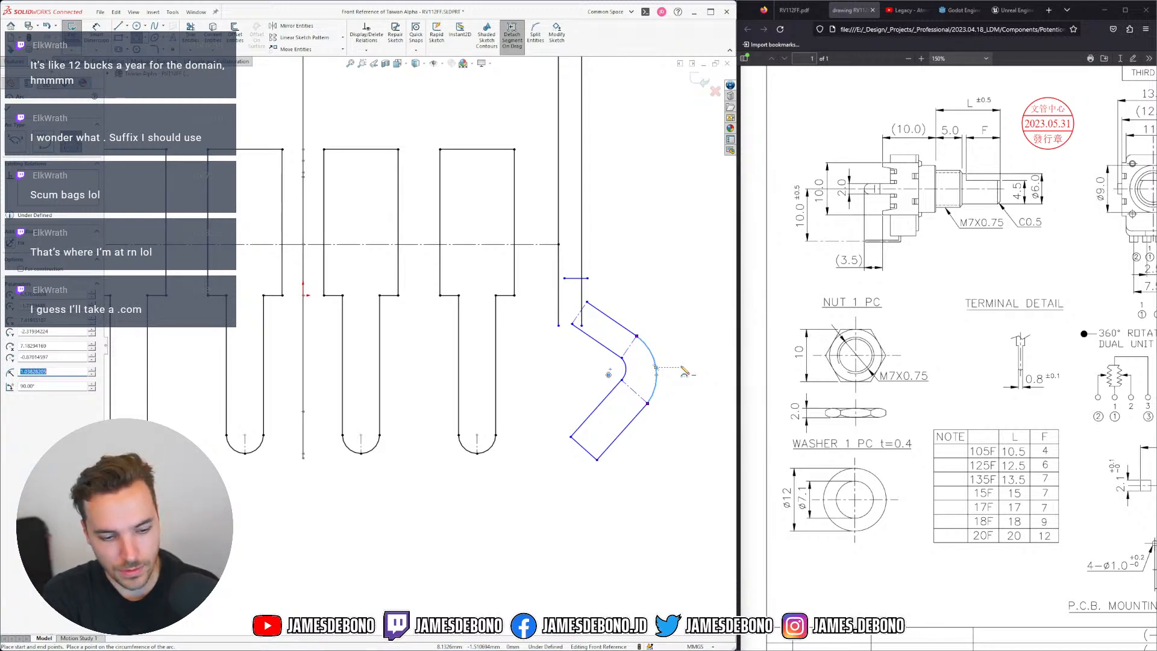
Make the outer and inner arcs of the pasted lower bend tangent to the middle segment's sides
key(Escape)
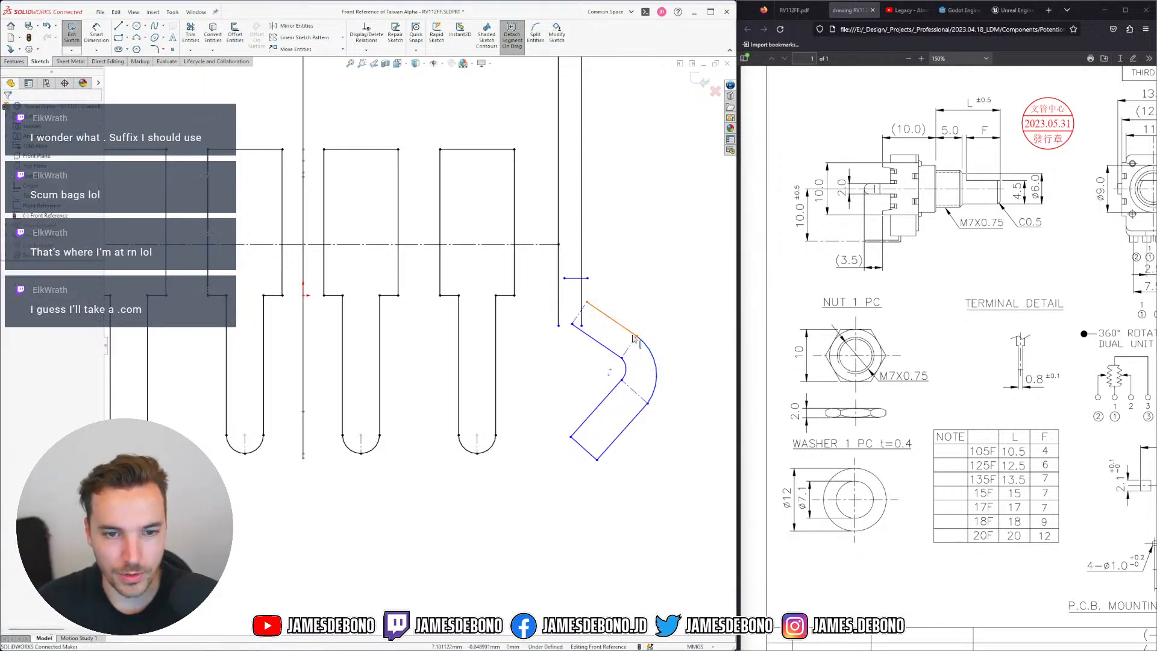
click(636, 337)
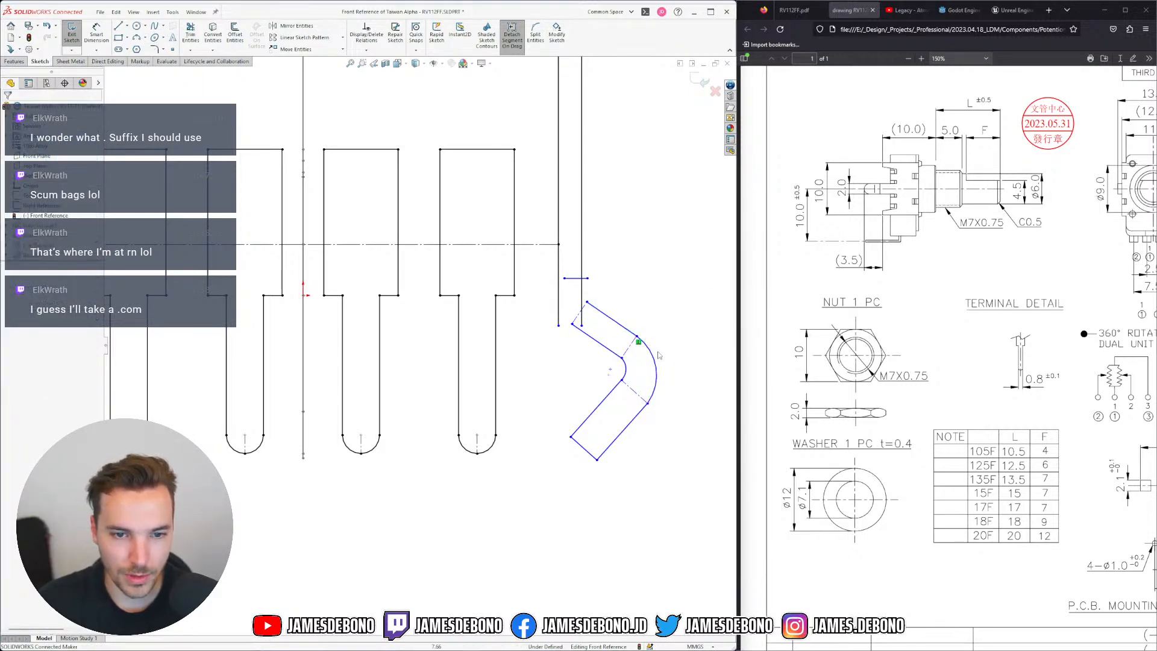
click(651, 354)
ctrl+click(627, 331)
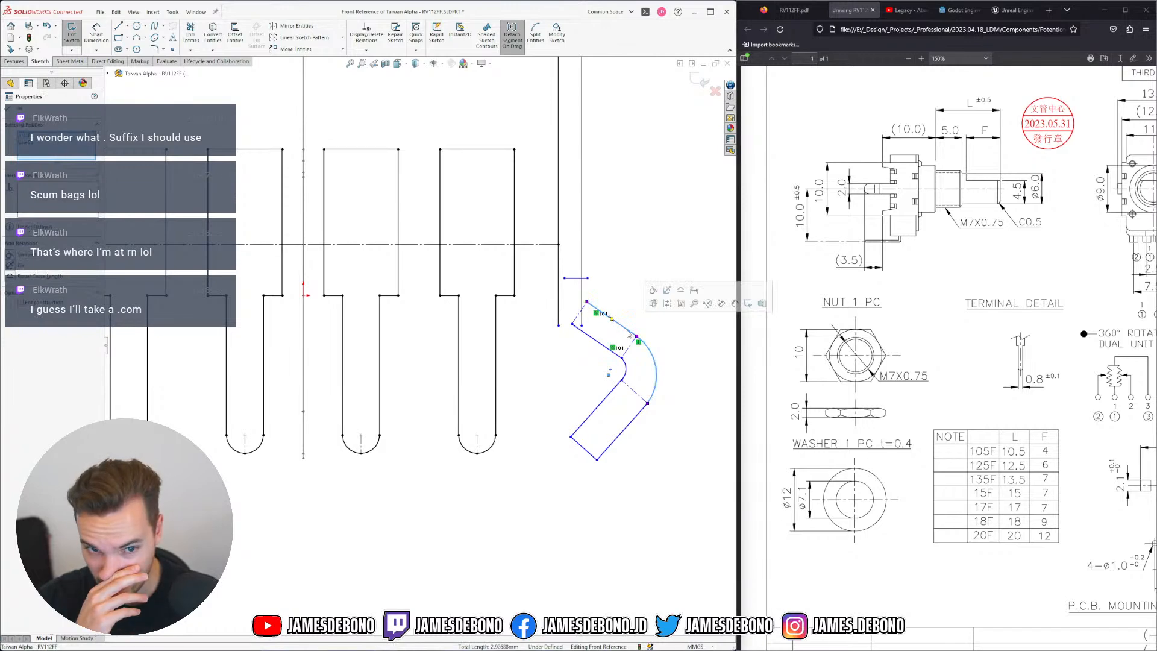
key(Escape)
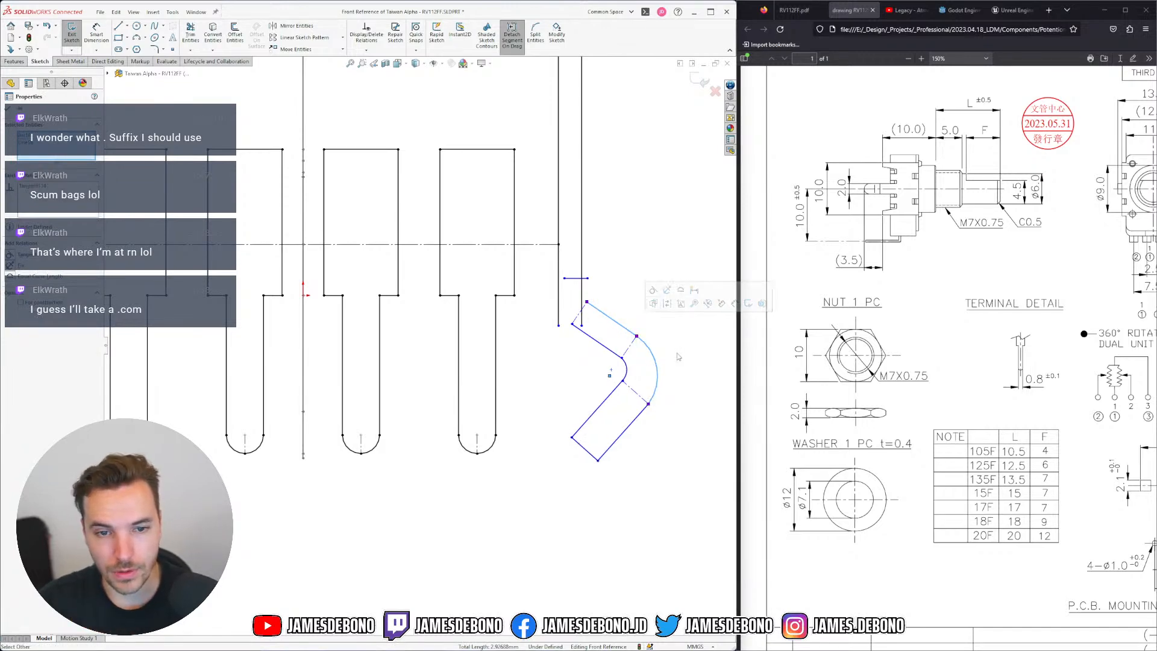
click(624, 368)
ctrl+click(602, 344)
click(642, 316)
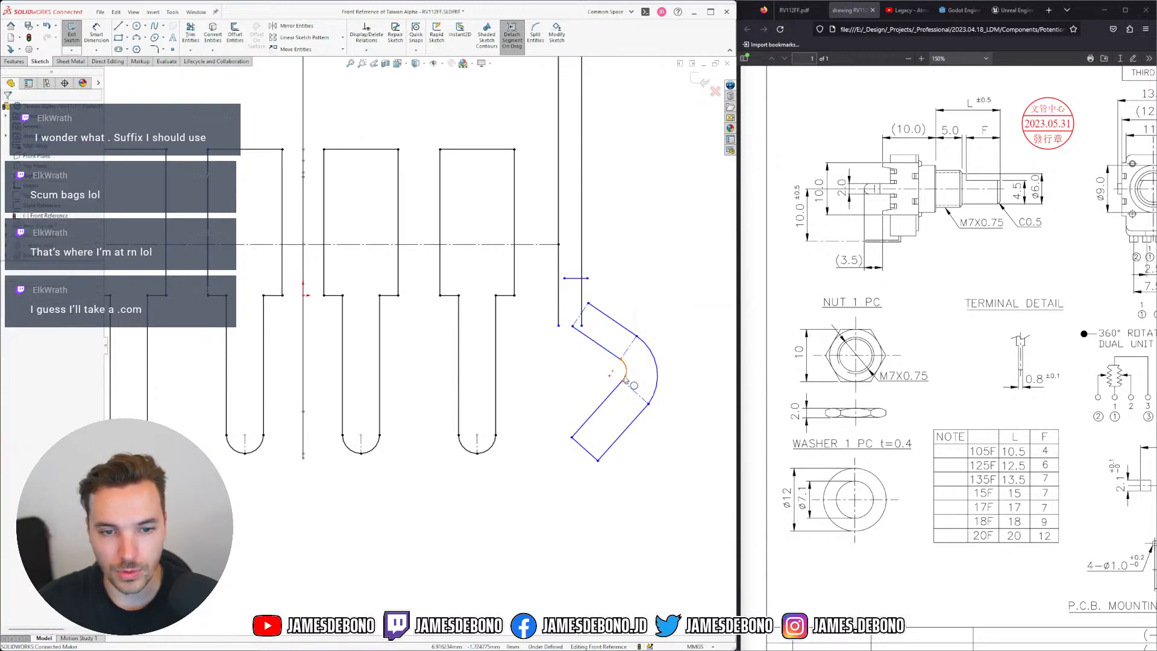
Make the inner and outer arcs of the pasted lower bend tangent to the tip segment's sides
click(624, 370)
ctrl+click(617, 389)
click(653, 359)
click(654, 400)
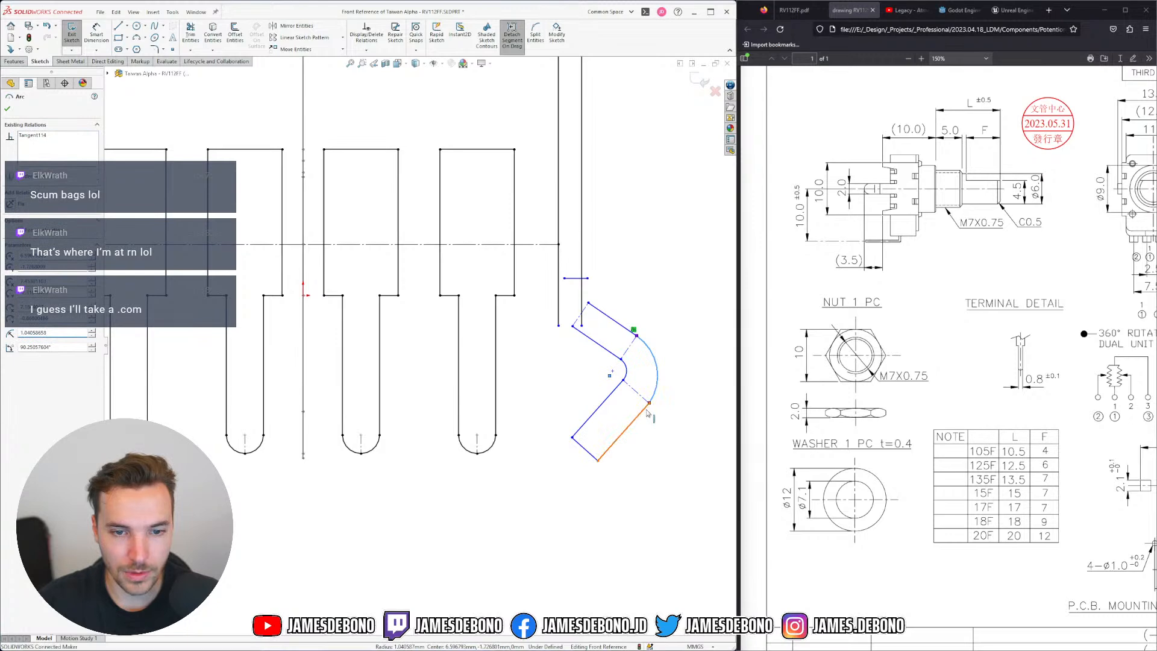
ctrl+click(622, 431)
click(671, 370)
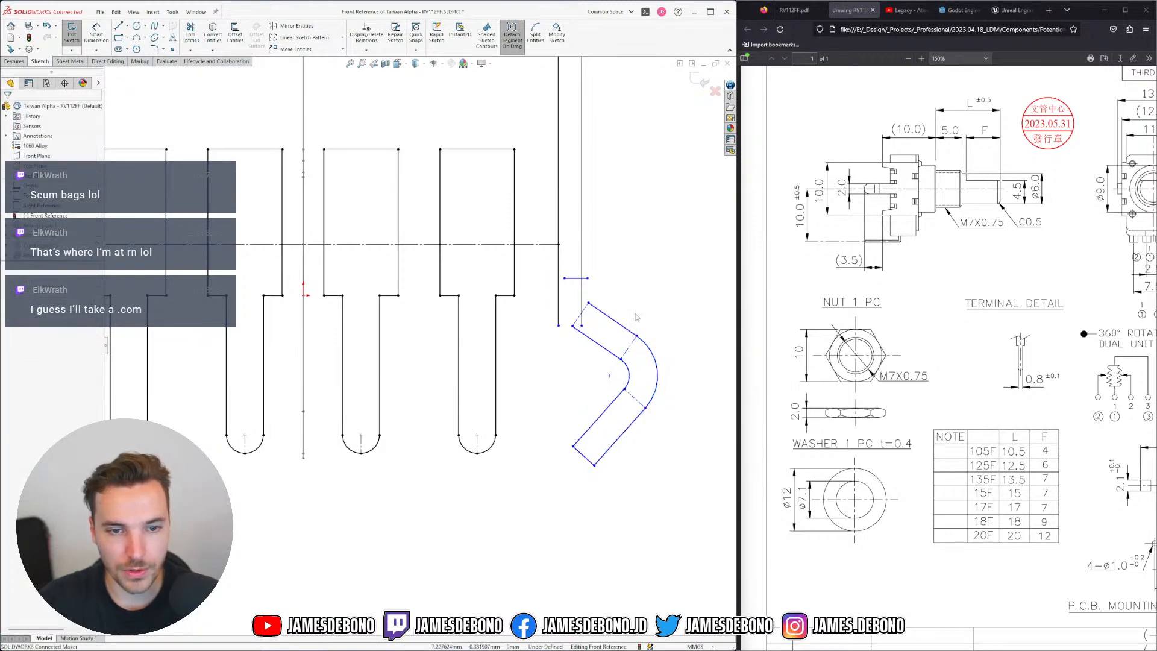
Turn the pasted middle segment to a steeper angle and shorten the opposite leg's two straight sides above it
mouse_move(588, 303)
mouse_down()
mouse_move(603, 313)
mouse_move(605, 299)
mouse_up()
drag(621, 394, 608, 402)
mouse_move(576, 316)
mouse_down()
mouse_move(578, 331)
mouse_move(582, 305)
mouse_move(558, 304)
mouse_up()
scroll(434, 337, up, 5)
scroll(303, 339, down, 4)
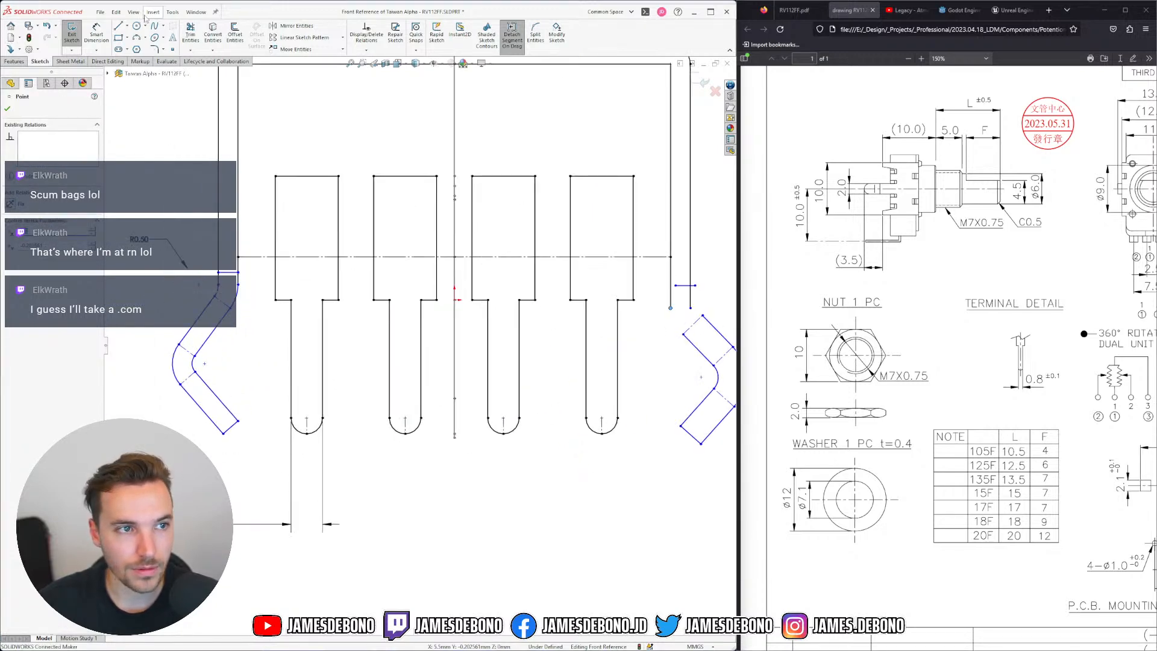
Draw a horizontal construction line across the lower ends of each leg's straight sides, where the upper bend starts
key(z)
scroll(637, 339, down, 2)
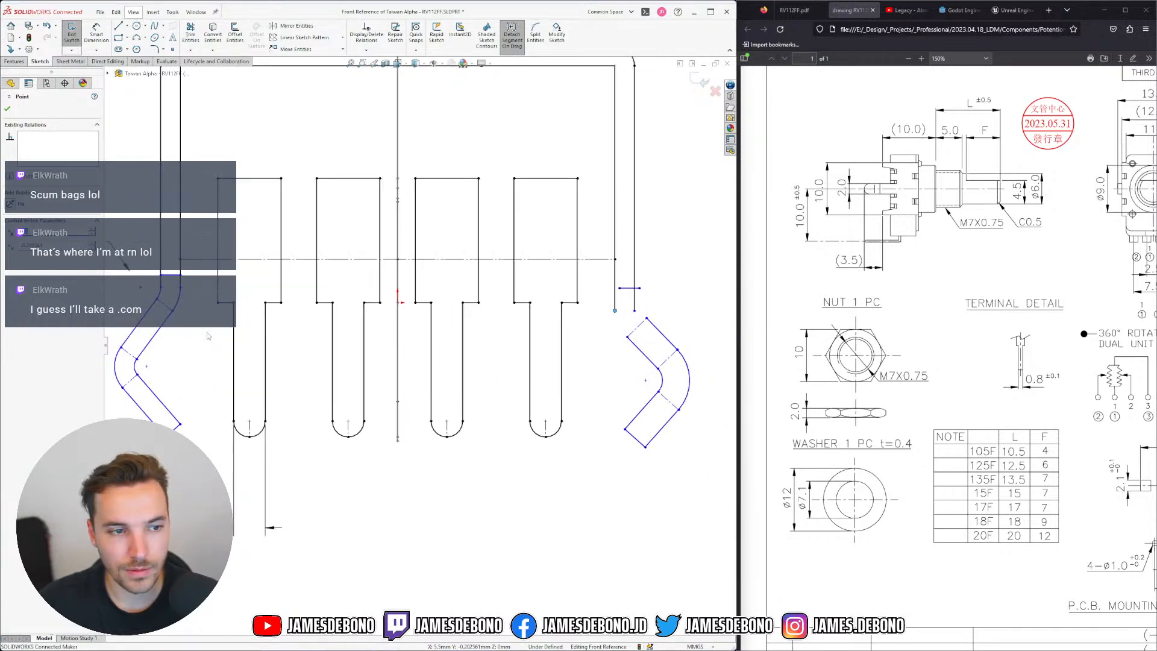
click(132, 37)
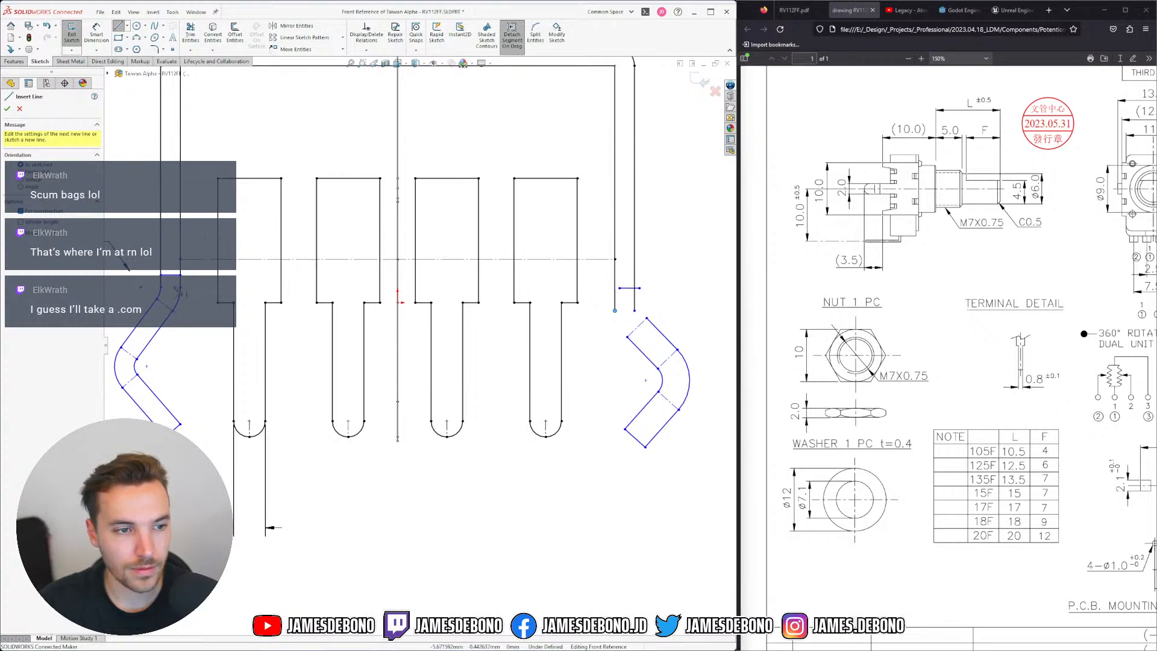
click(170, 274)
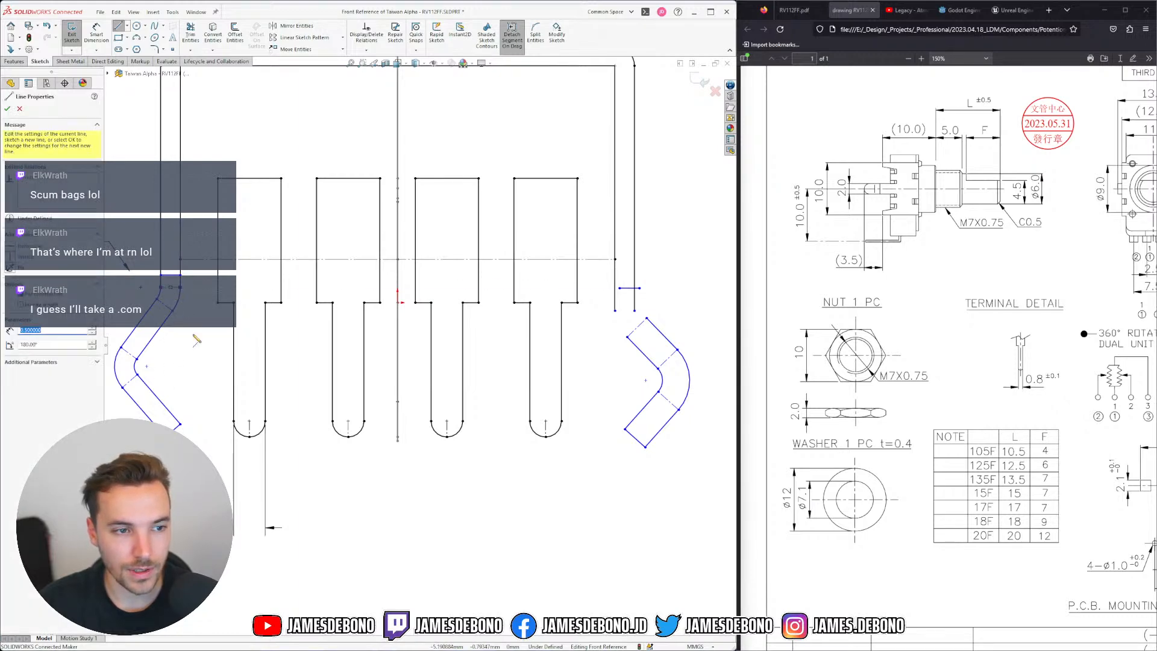
key(Escape)
click(633, 311)
click(614, 310)
key(Escape)
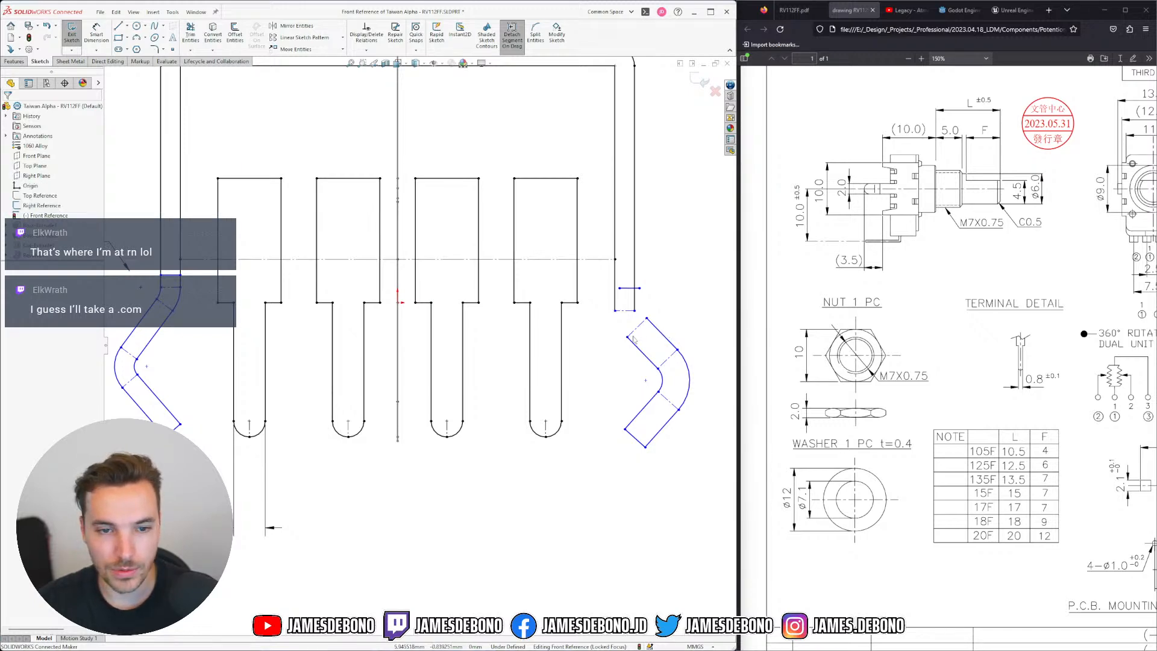
Draw outer and inner three-point arcs joining the opposite leg's ends to the upper corners of the pasted middle segment
scroll(650, 328, down, 4)
mouse_move(615, 306)
mouse_down()
mouse_move(604, 320)
mouse_move(613, 303)
mouse_move(593, 265)
mouse_up()
click(653, 308)
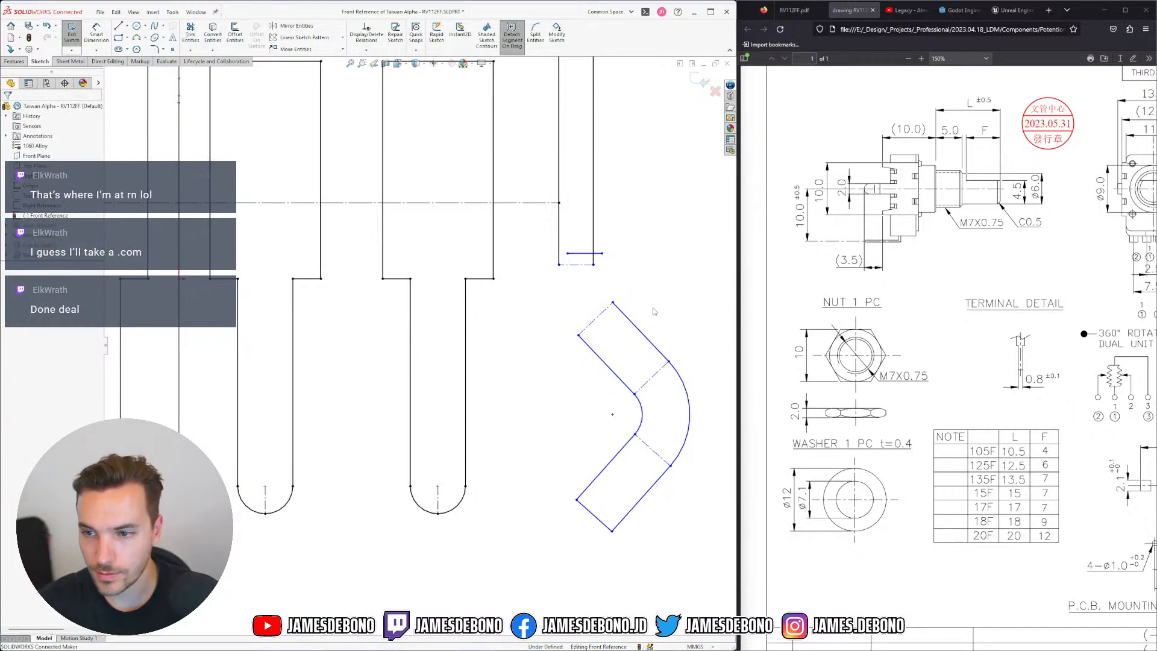
click(137, 37)
click(594, 265)
click(613, 302)
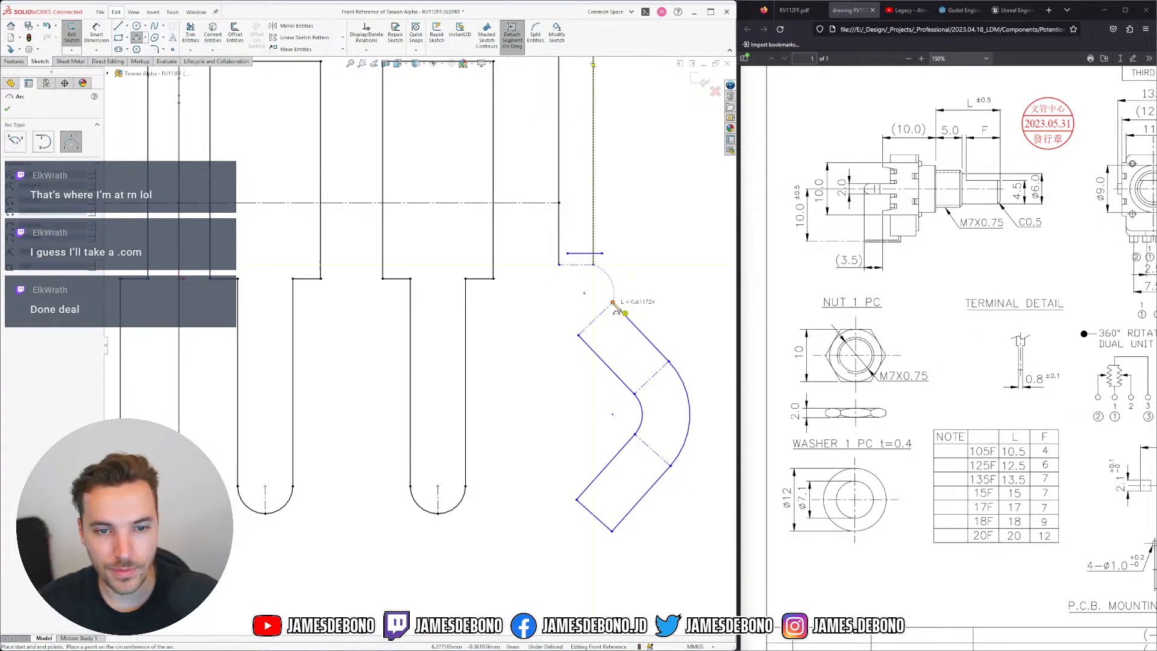
click(606, 294)
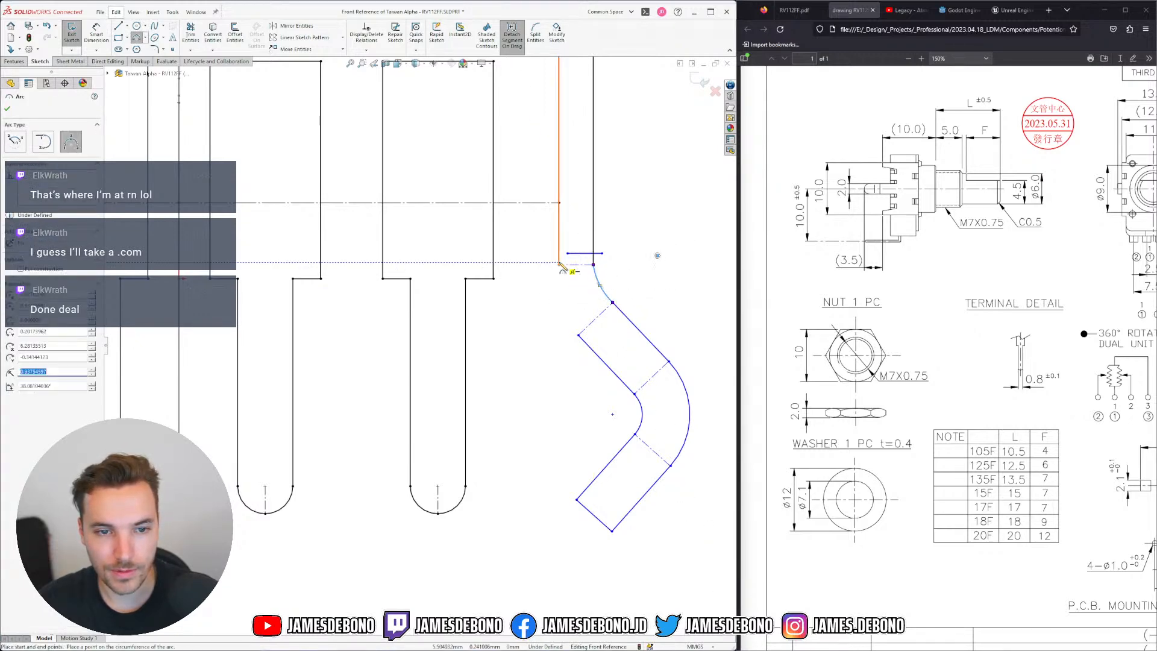
click(559, 264)
click(578, 334)
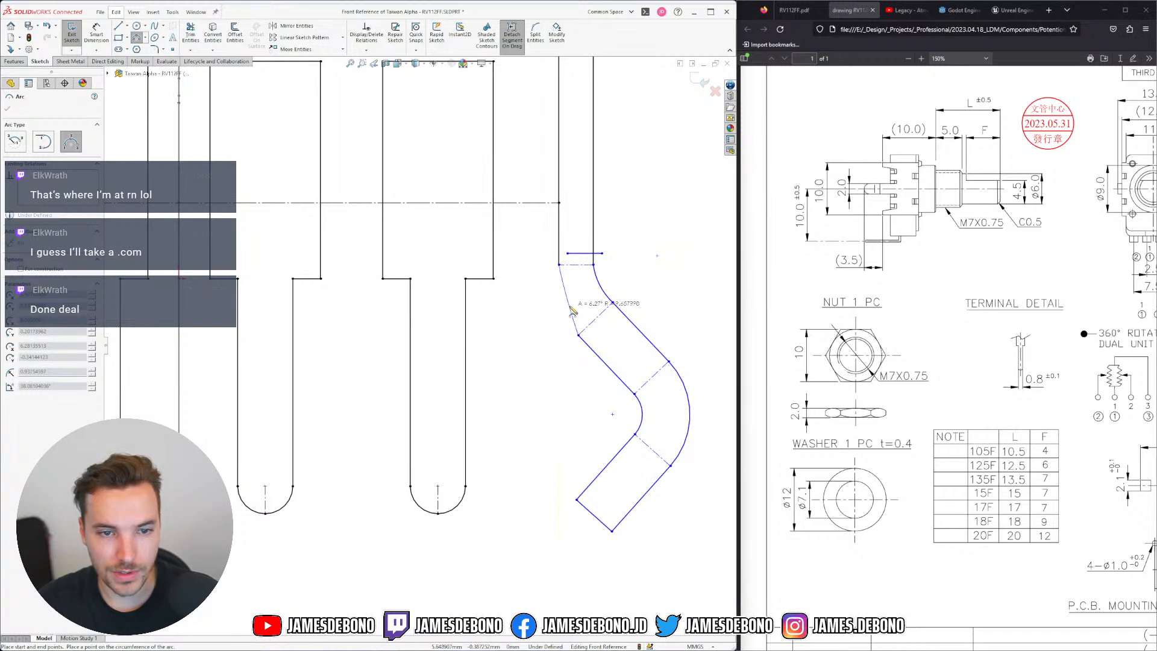
click(567, 311)
key(Escape)
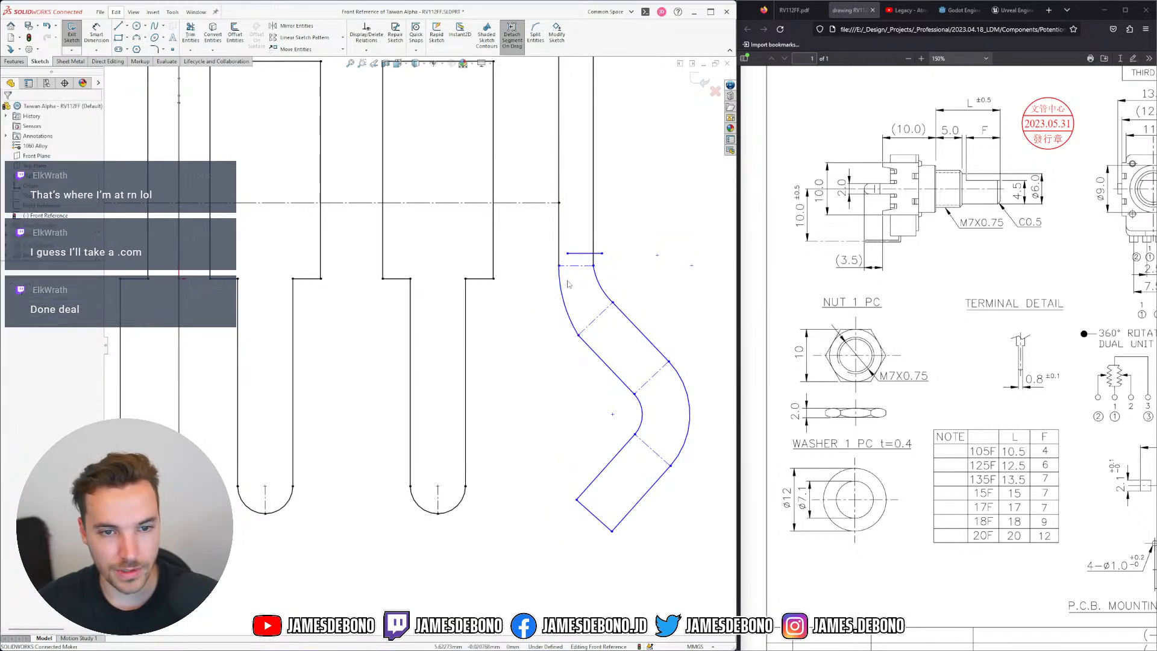
Make both new upper-bend arcs tangent to the leg's straight sides, and lower the leg's ends slightly
click(563, 290)
ctrl+click(560, 244)
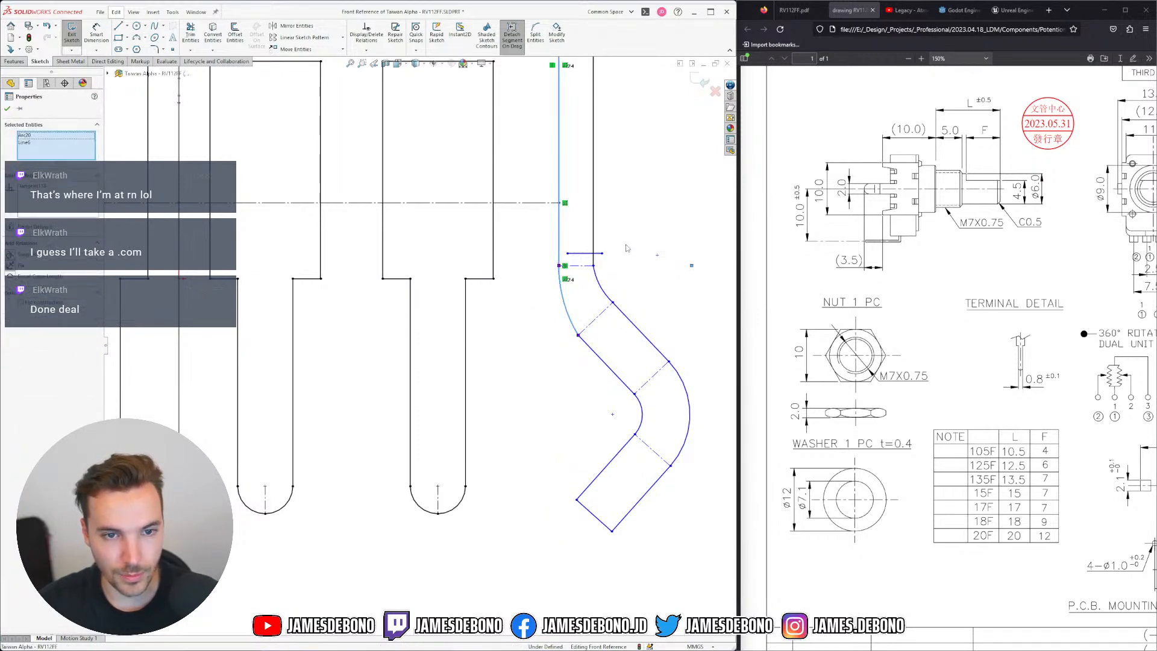
key(Escape)
click(595, 276)
ctrl+click(593, 232)
click(619, 221)
key(Escape)
drag(594, 259, 594, 270)
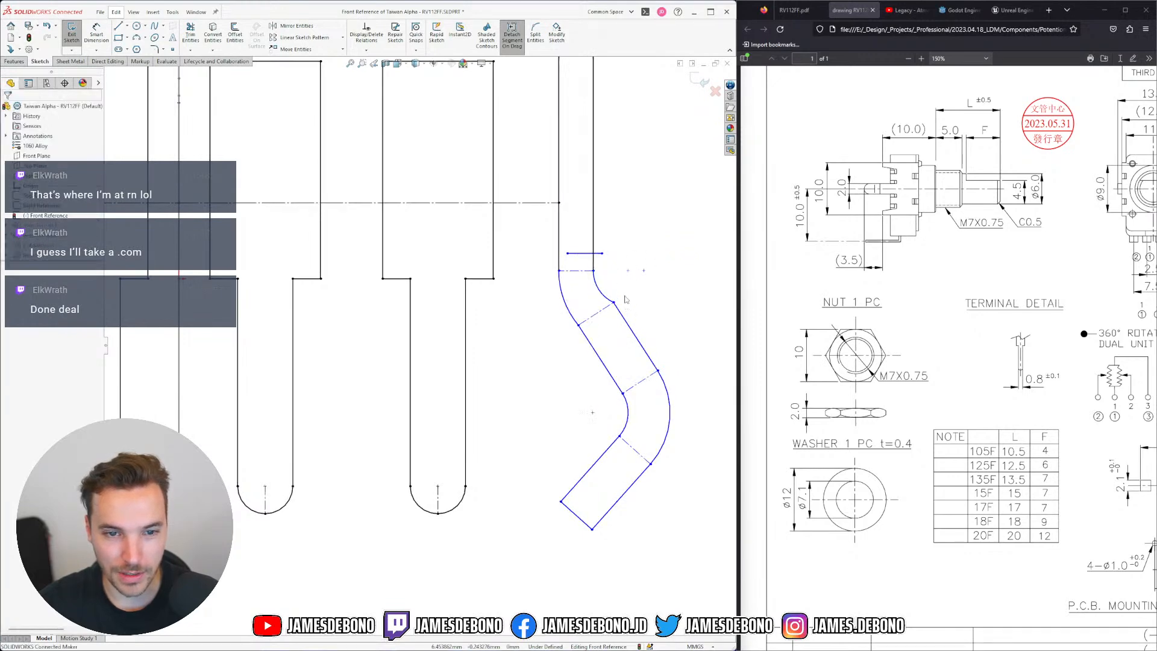
Make both upper-bend arcs tangent to the adjoining sides of the pasted middle segment
click(604, 292)
ctrl+click(633, 335)
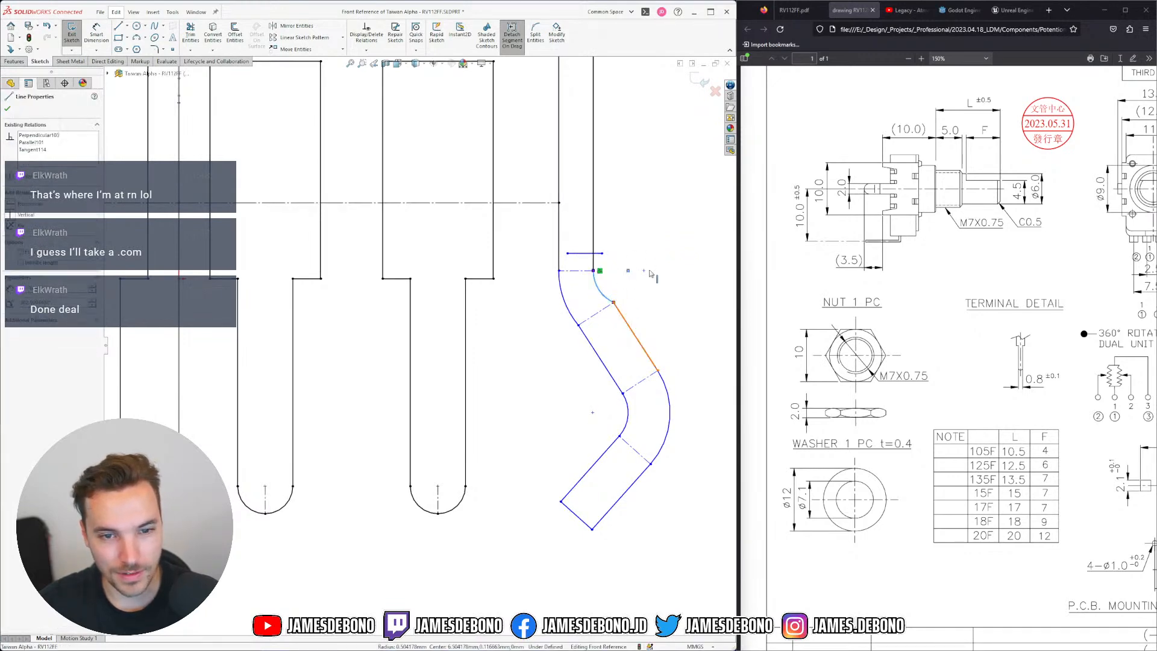
click(643, 270)
key(Escape)
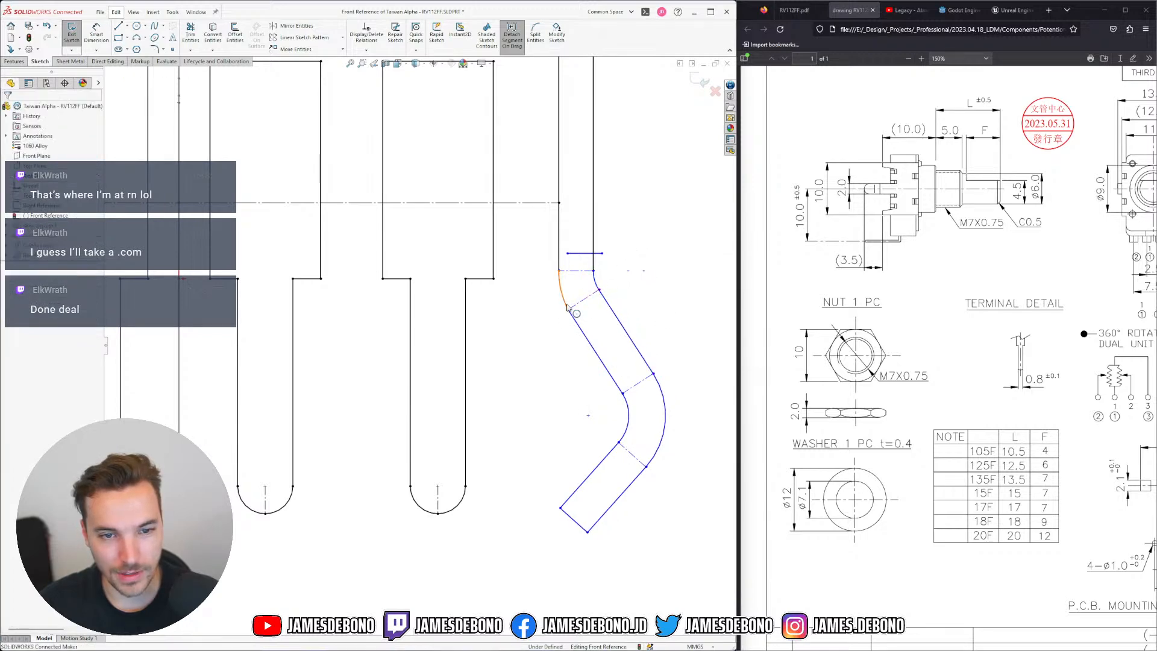
click(567, 305)
ctrl+click(590, 342)
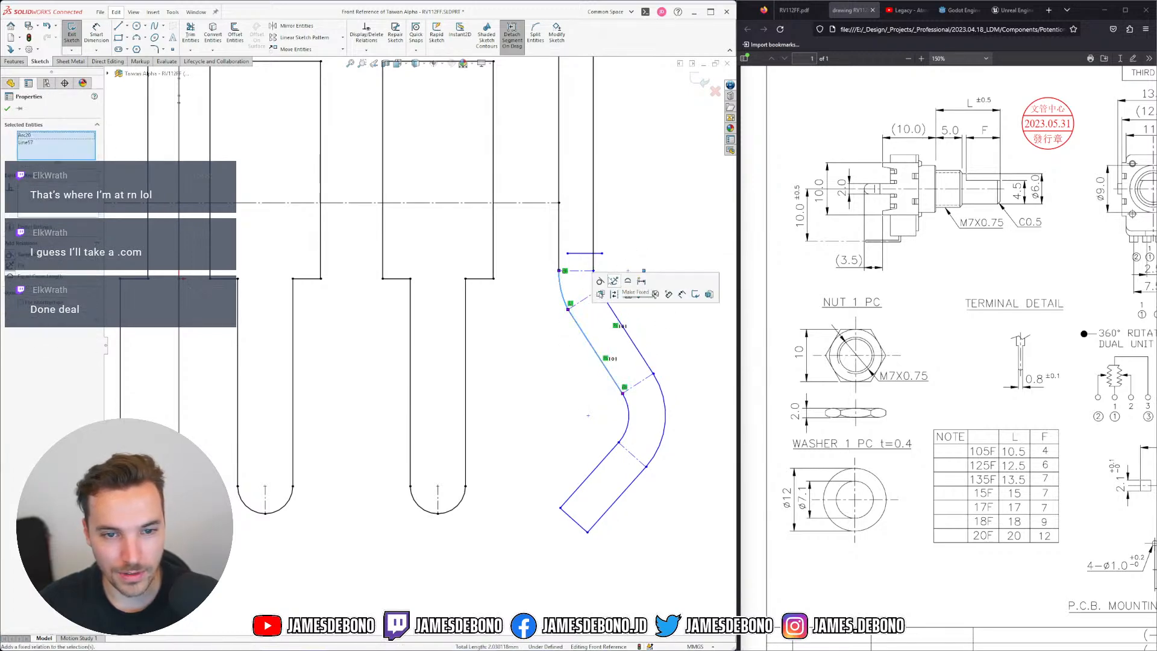
key(Escape)
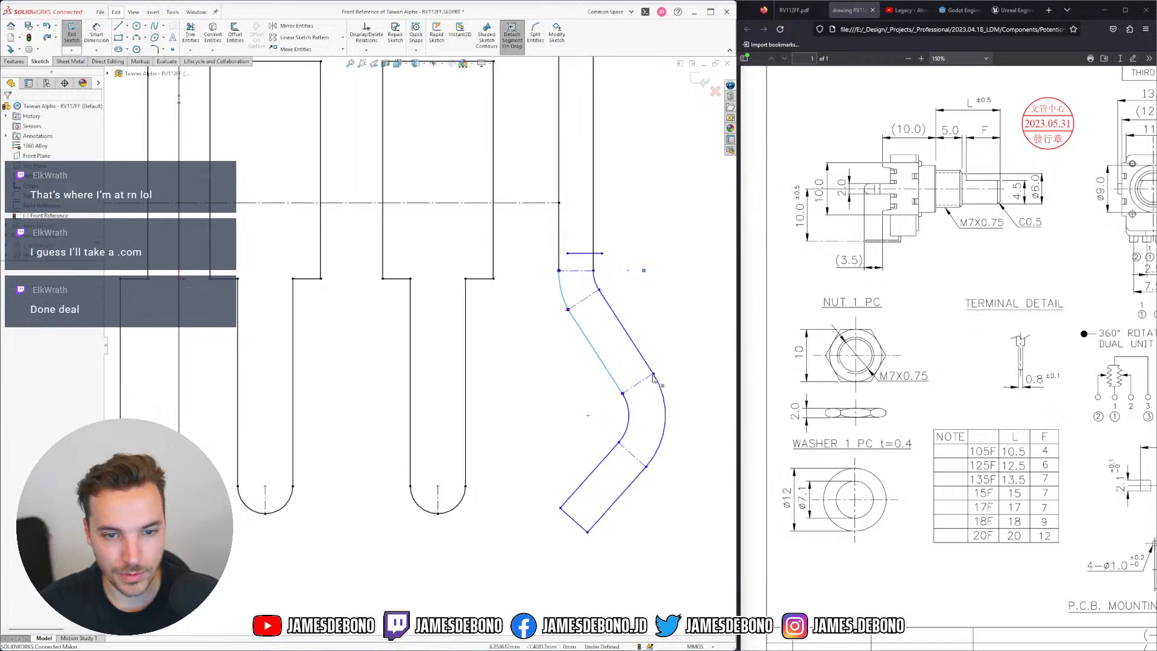
Pull the pasted tip segment's lower outer corner straight down to make the tip steeper
click(627, 402)
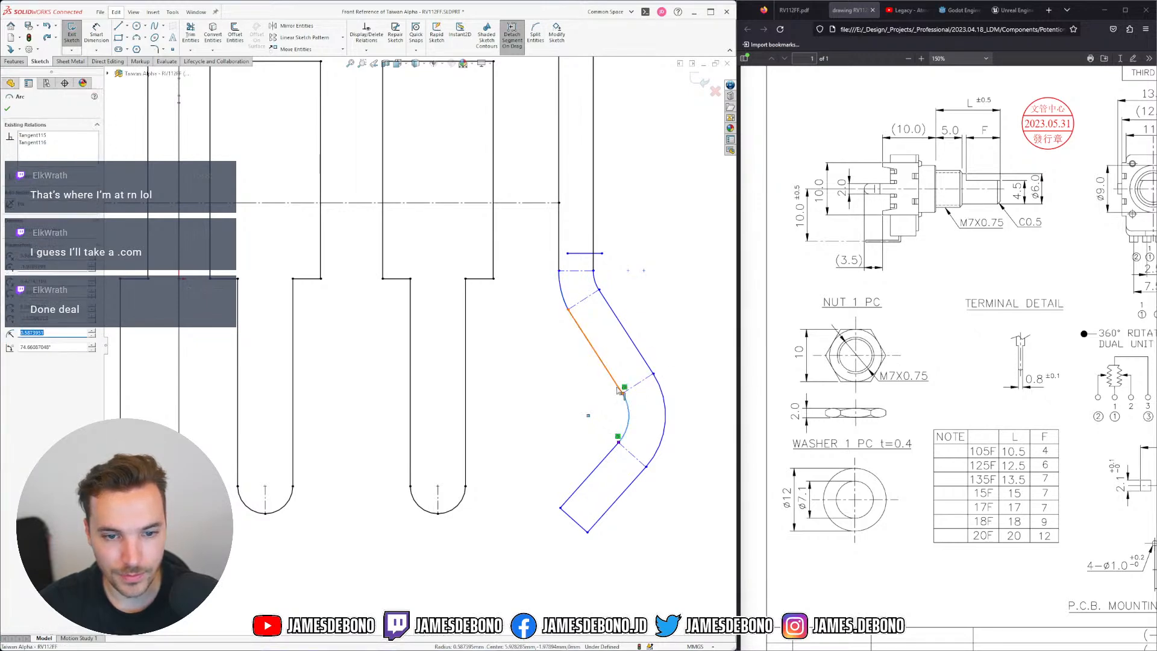
key(Escape)
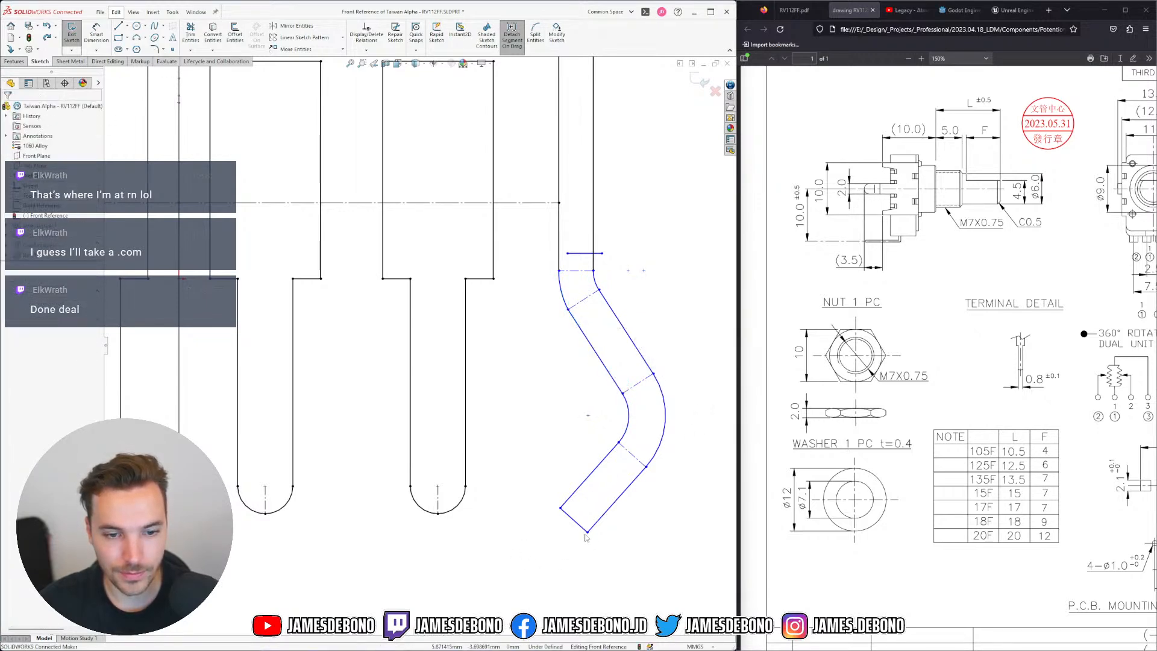
mouse_move(587, 533)
mouse_down()
mouse_move(597, 560)
mouse_move(588, 555)
mouse_up()
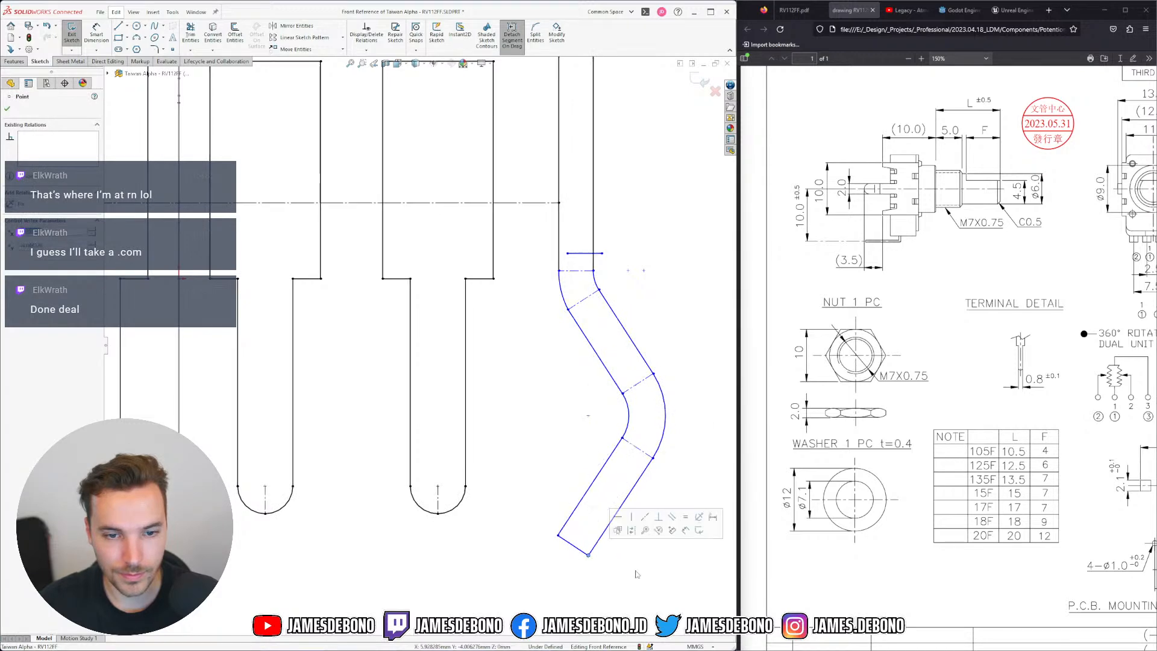
key(Escape)
Attach the ends of the short horizontal line above the upper bend to the sides of each leg
scroll(430, 306, up, 5)
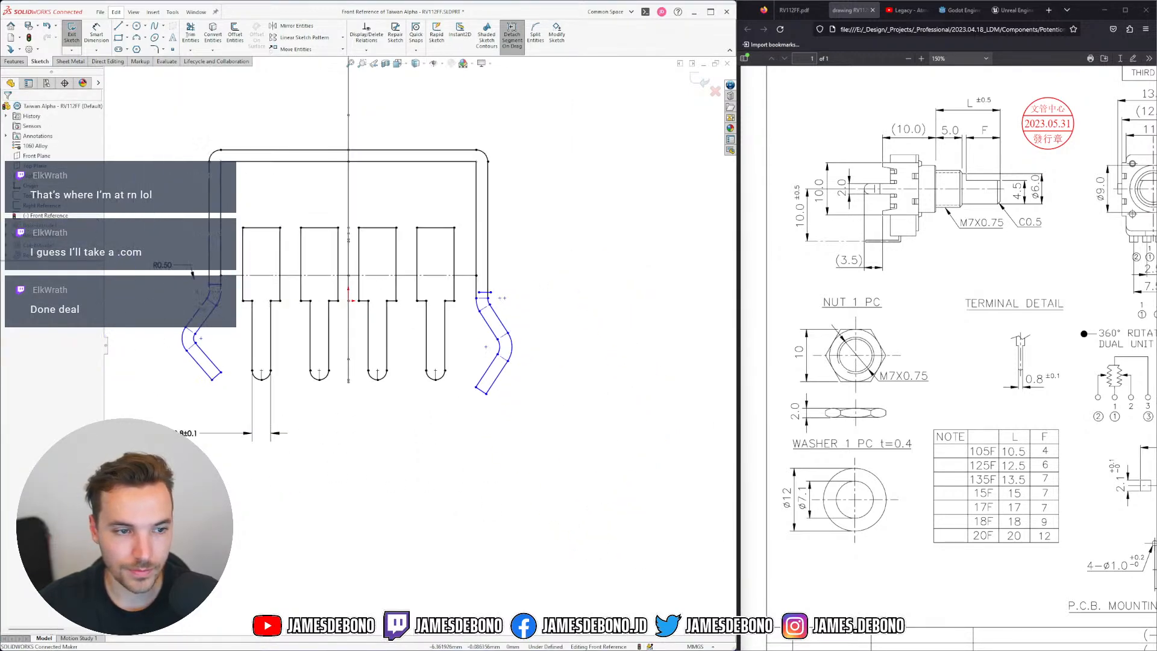
scroll(199, 318, down, 2)
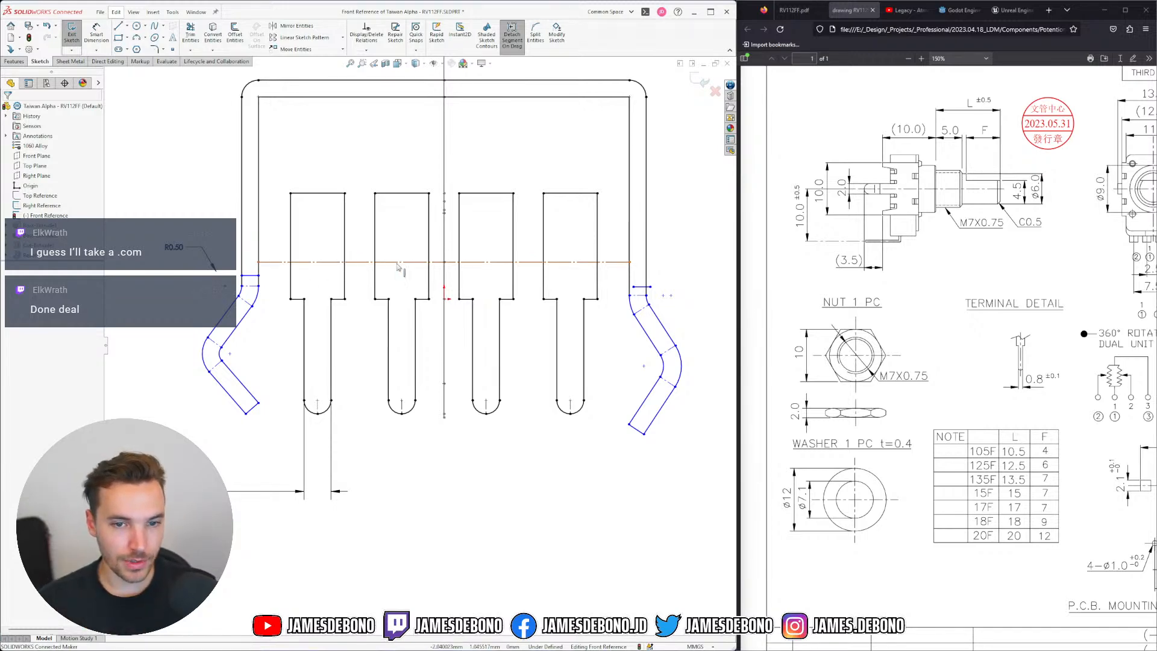
key(z)
scroll(262, 291, down, 3)
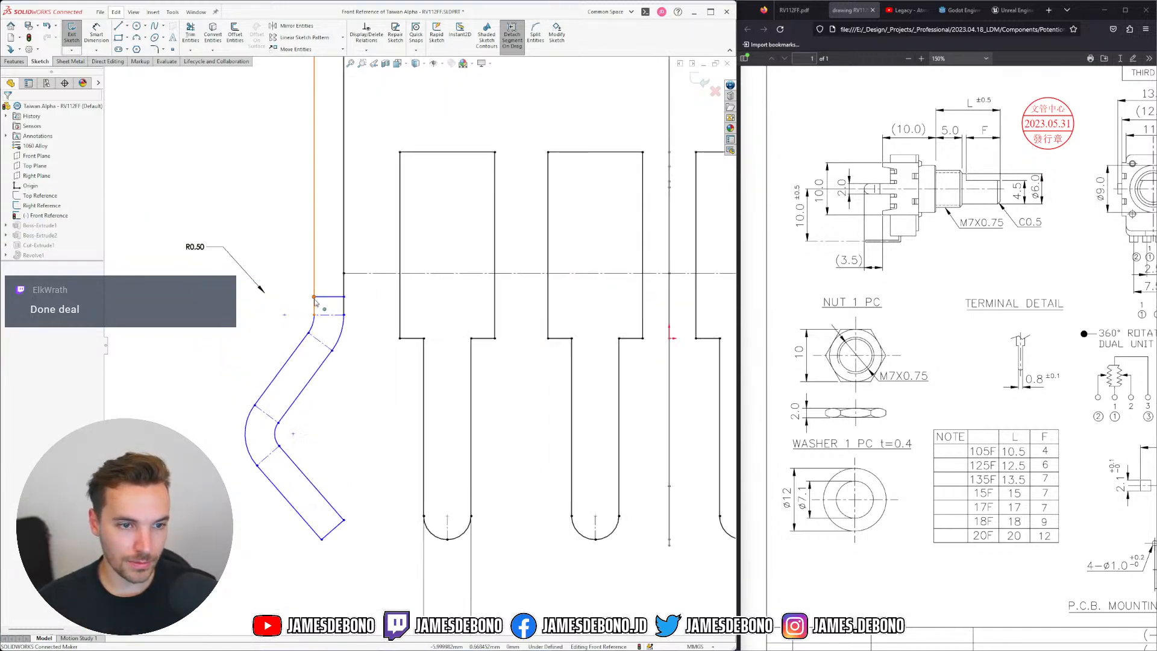
click(271, 287)
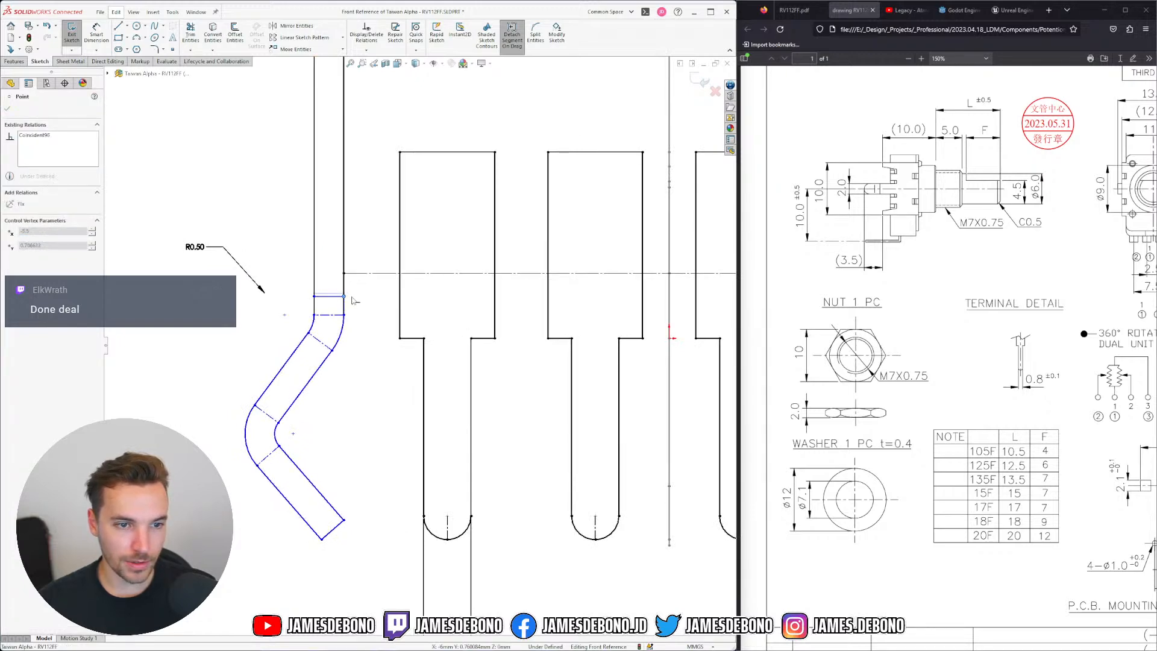
click(436, 326)
scroll(436, 326, up, 3)
scroll(590, 325, down, 6)
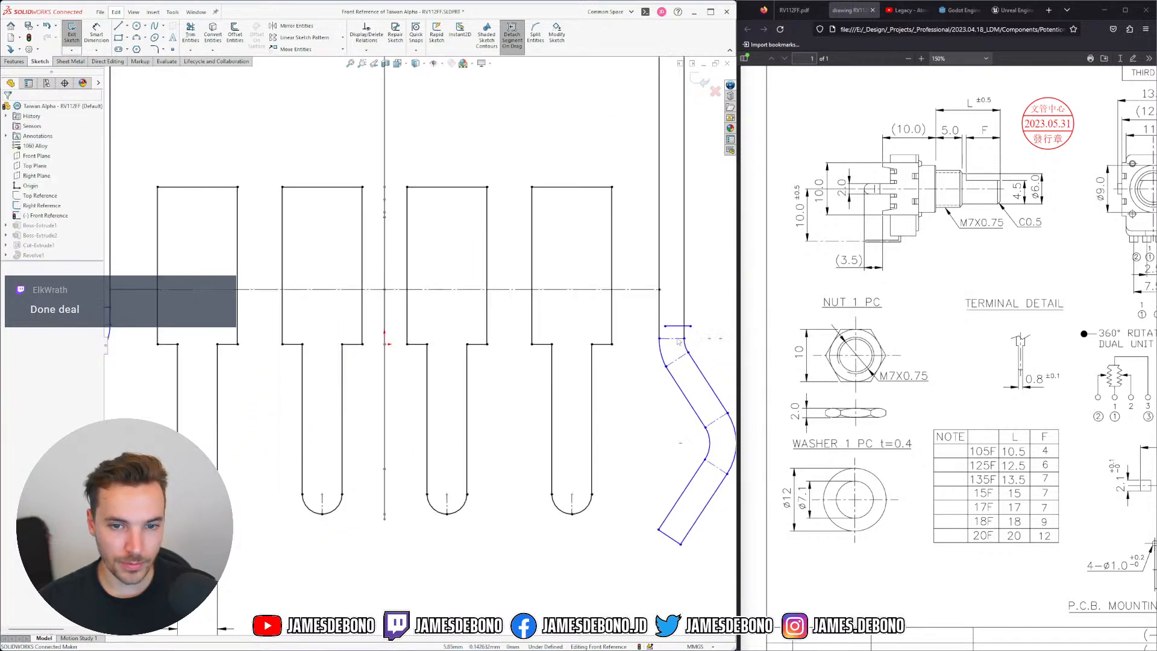
drag(588, 321, 628, 300)
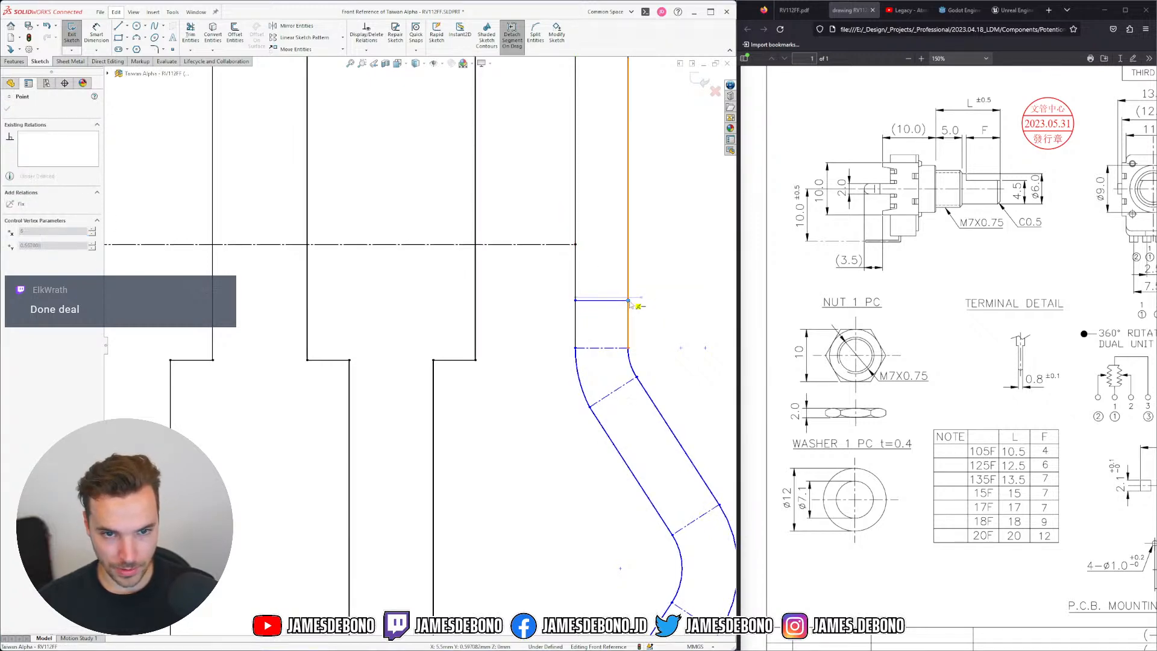
click(661, 333)
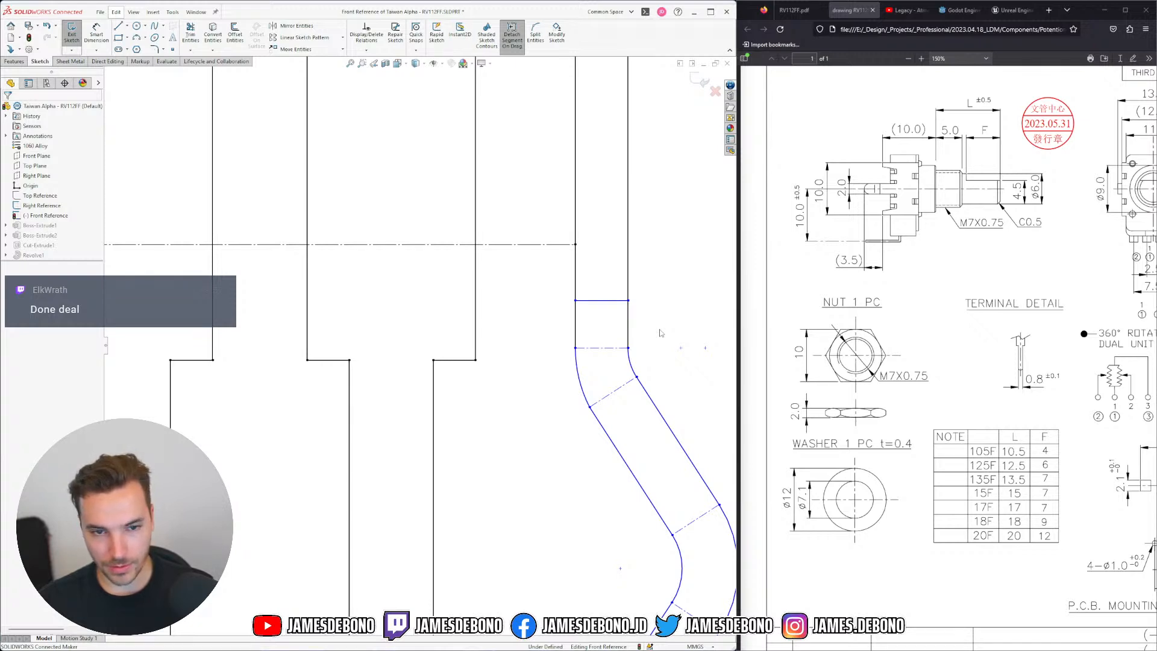
scroll(304, 392, up, 5)
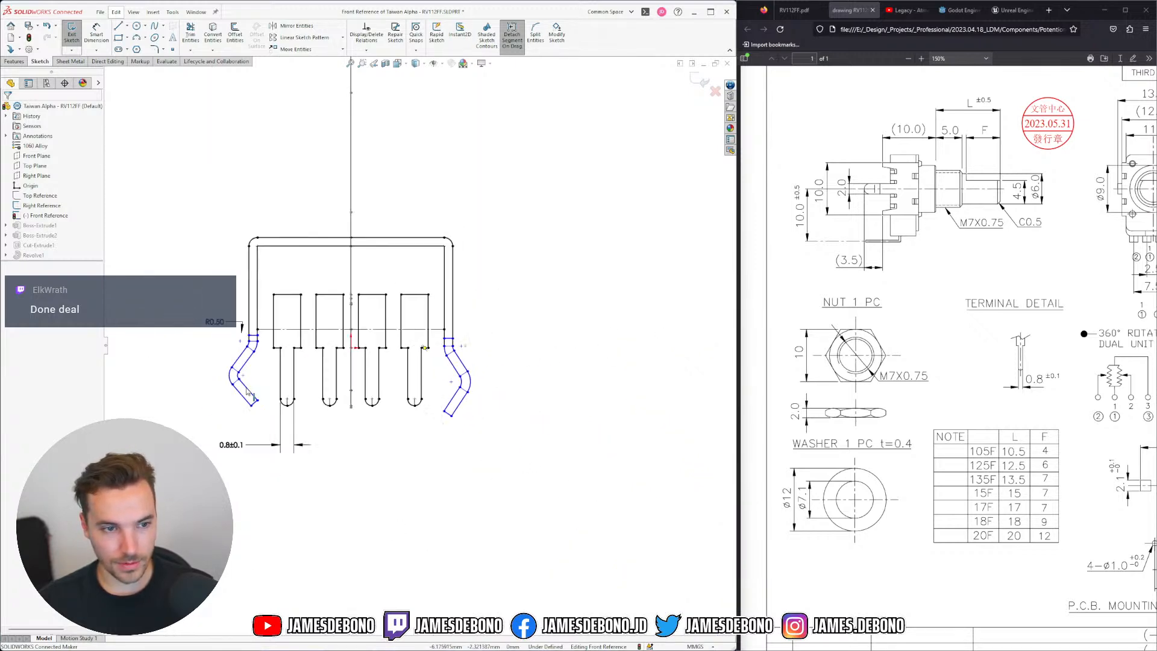
scroll(309, 374, down, 2)
scroll(416, 355, up, 2)
scroll(416, 355, down, 3)
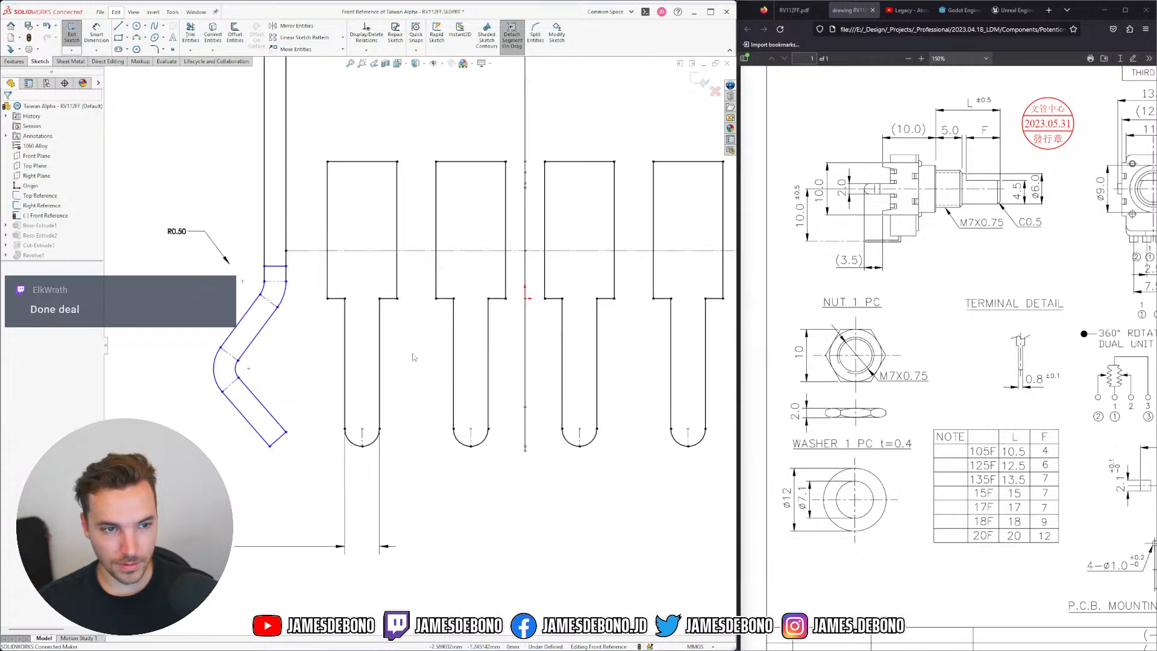
Pull the left leg's upper bend farther down, and shift the inner corner below the right leg's upper bend slightly downward
scroll(432, 347, up, 1)
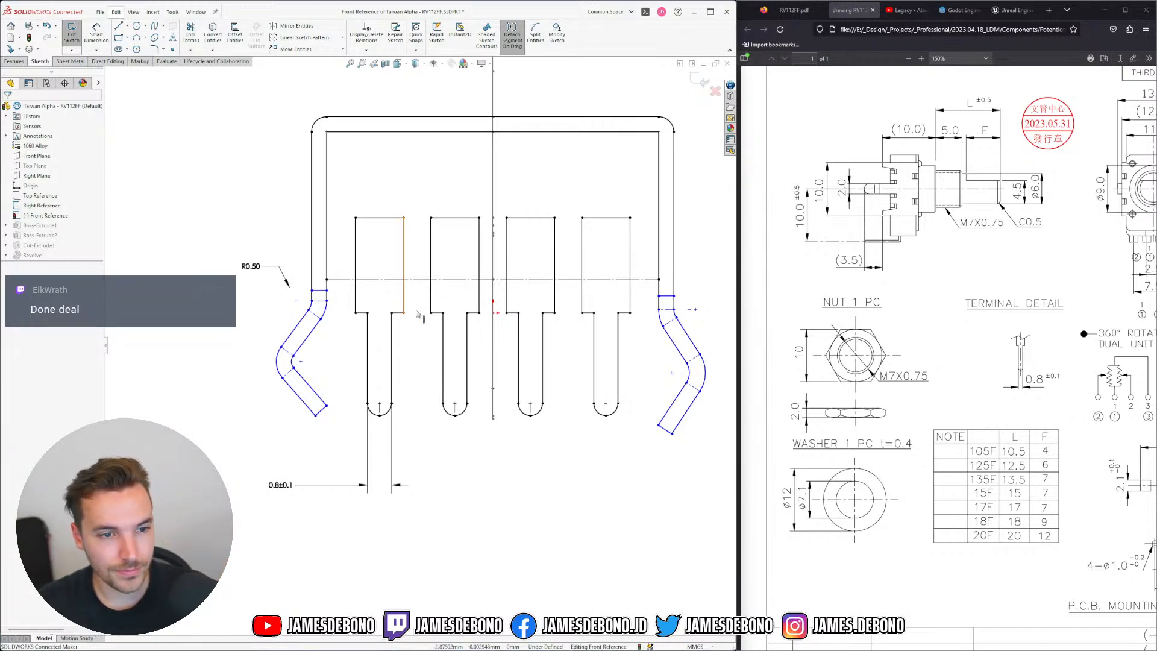
drag(326, 301, 323, 326)
drag(676, 318, 685, 344)
key(ctrl+z)
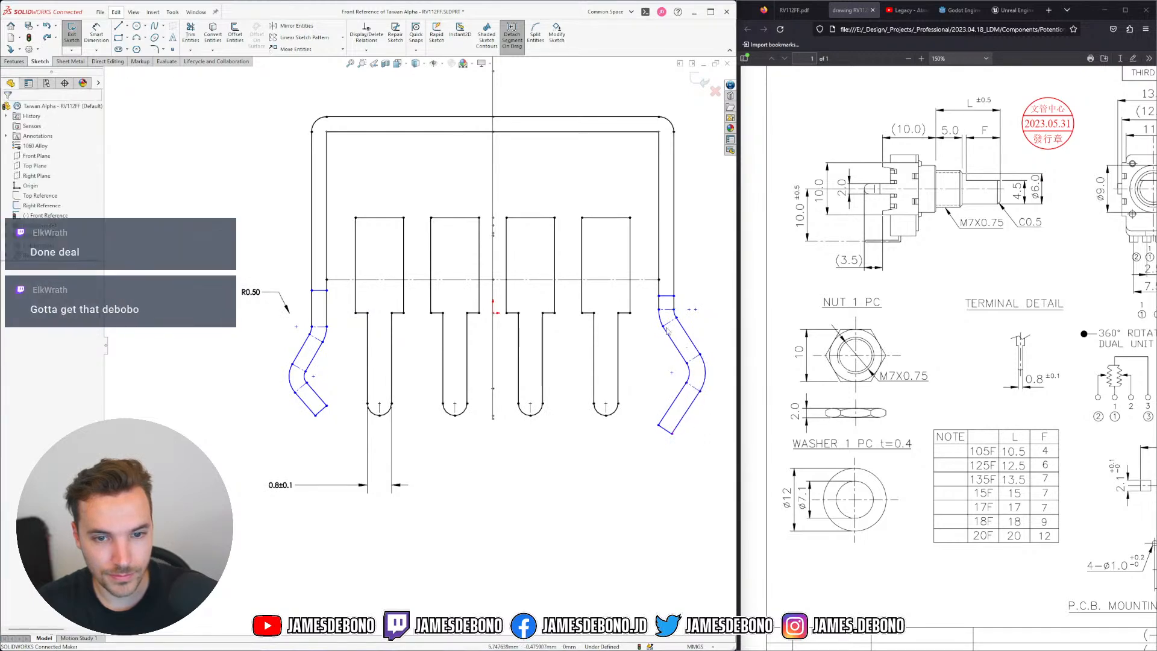
drag(666, 329, 663, 335)
click(671, 348)
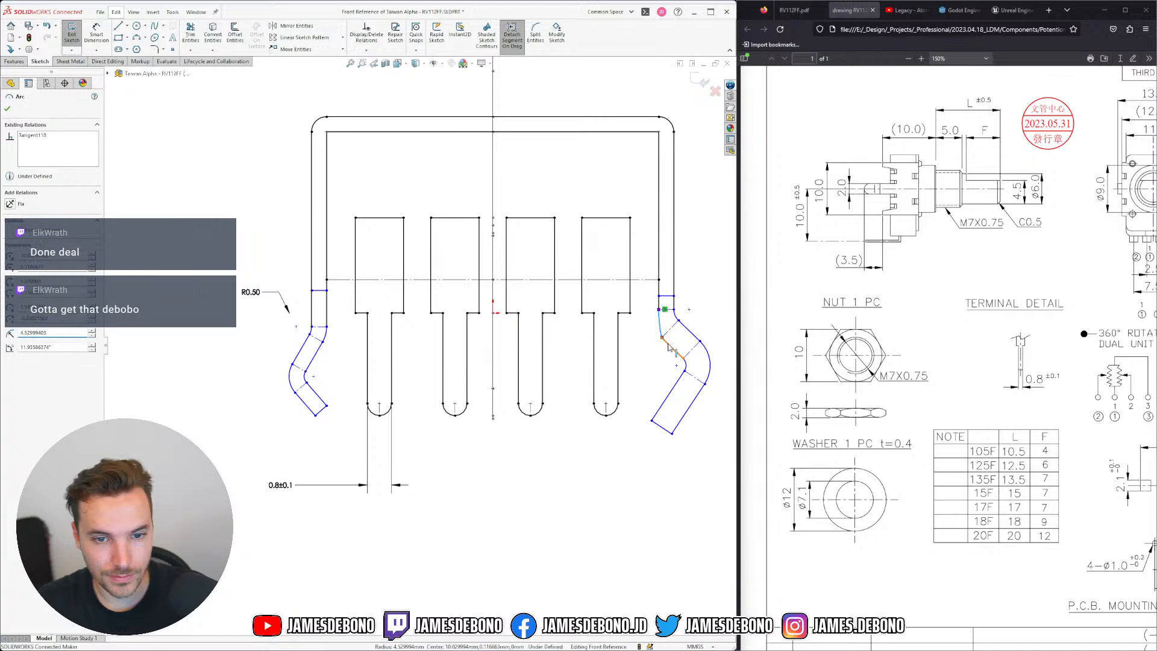
click(709, 424)
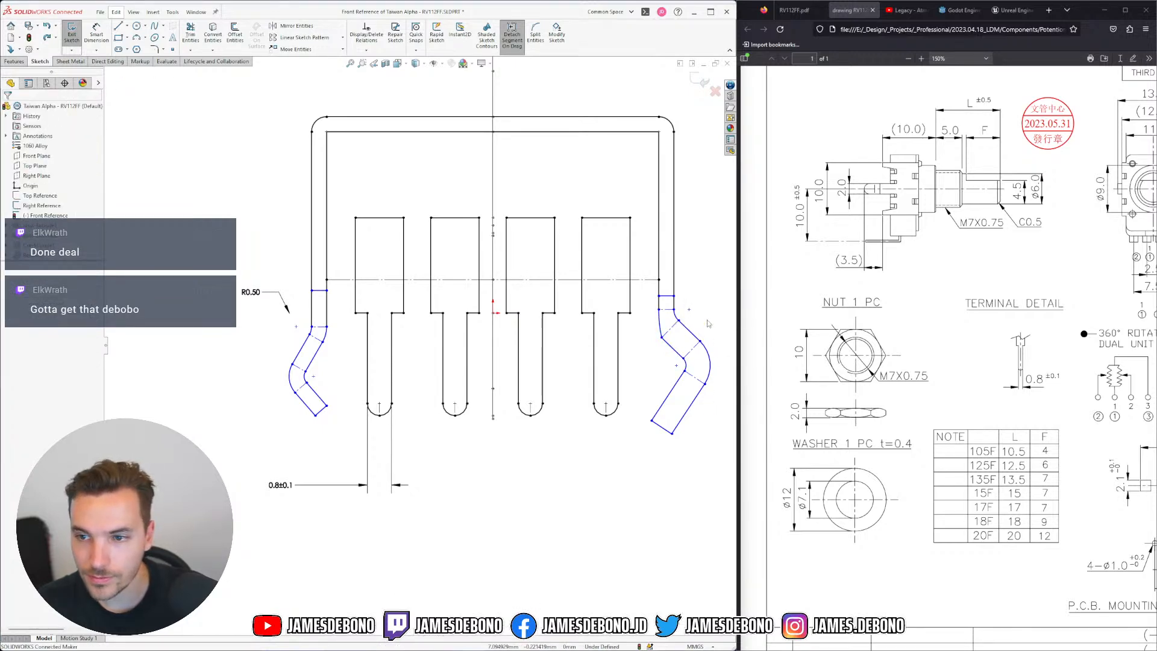
Make the right leg's inner upper-bend arc tangent to the middle segment's inner side, and pull the upper bend lower
scroll(693, 346, down, 4)
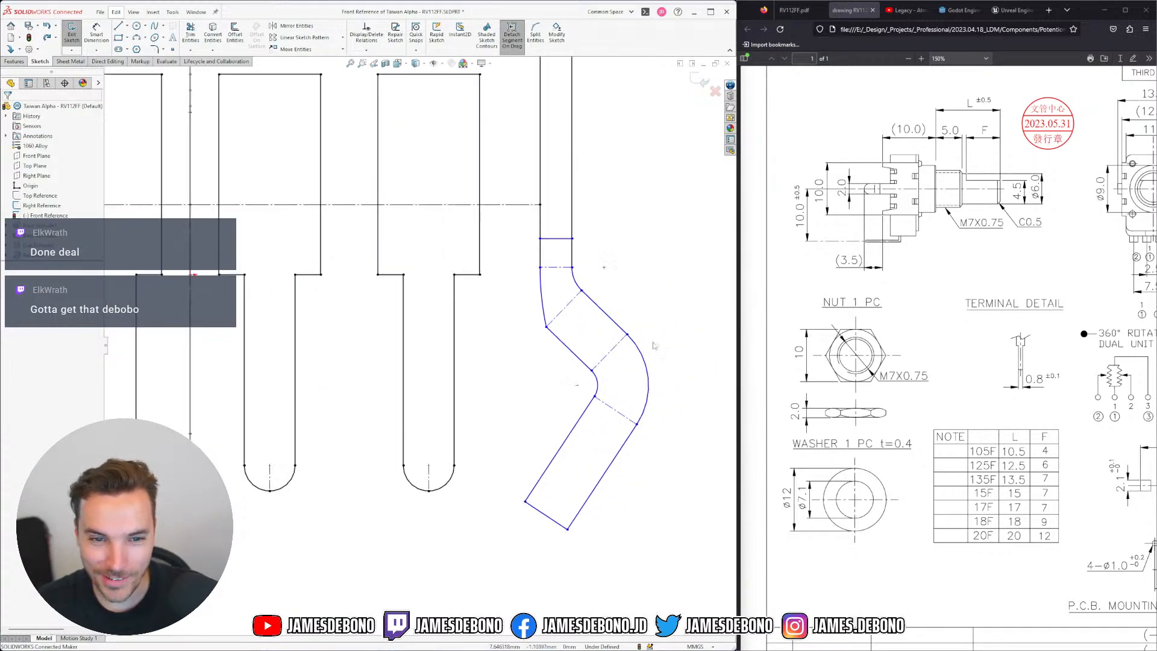
drag(546, 327, 564, 314)
click(561, 309)
ctrl+click(570, 320)
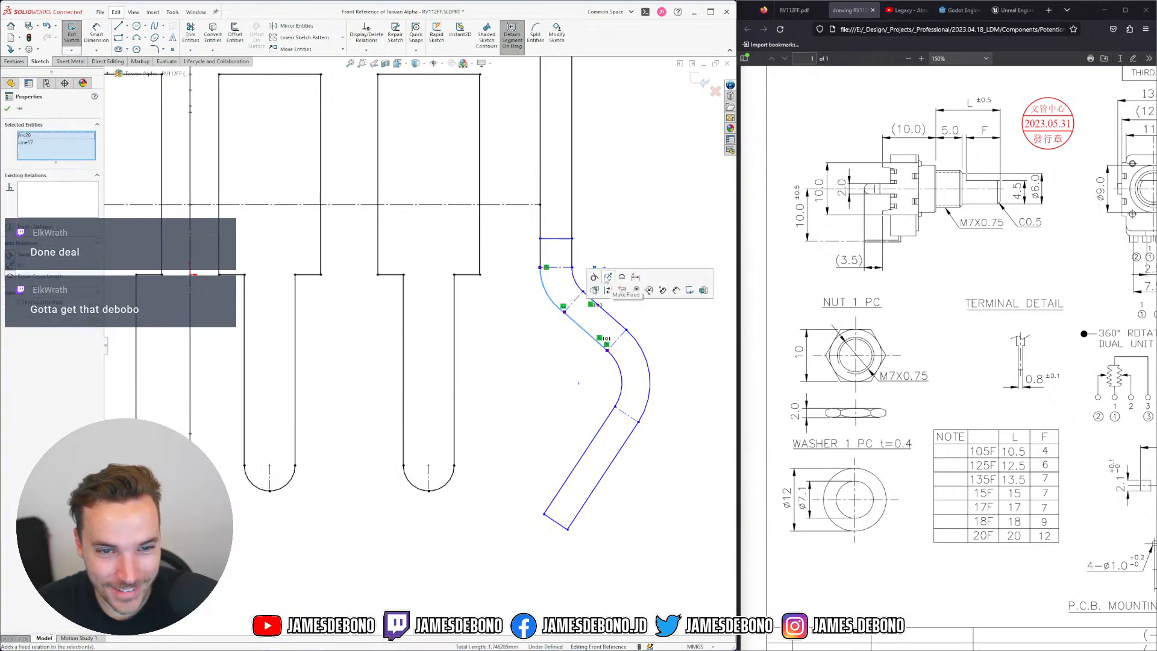
click(575, 362)
drag(561, 315, 589, 409)
click(656, 461)
Give the right leg's tighter upper-bend arc an equal radius relation with the left leg's R0.50 upper-bend arc
scroll(181, 385, up, 6)
scroll(170, 370, down, 3)
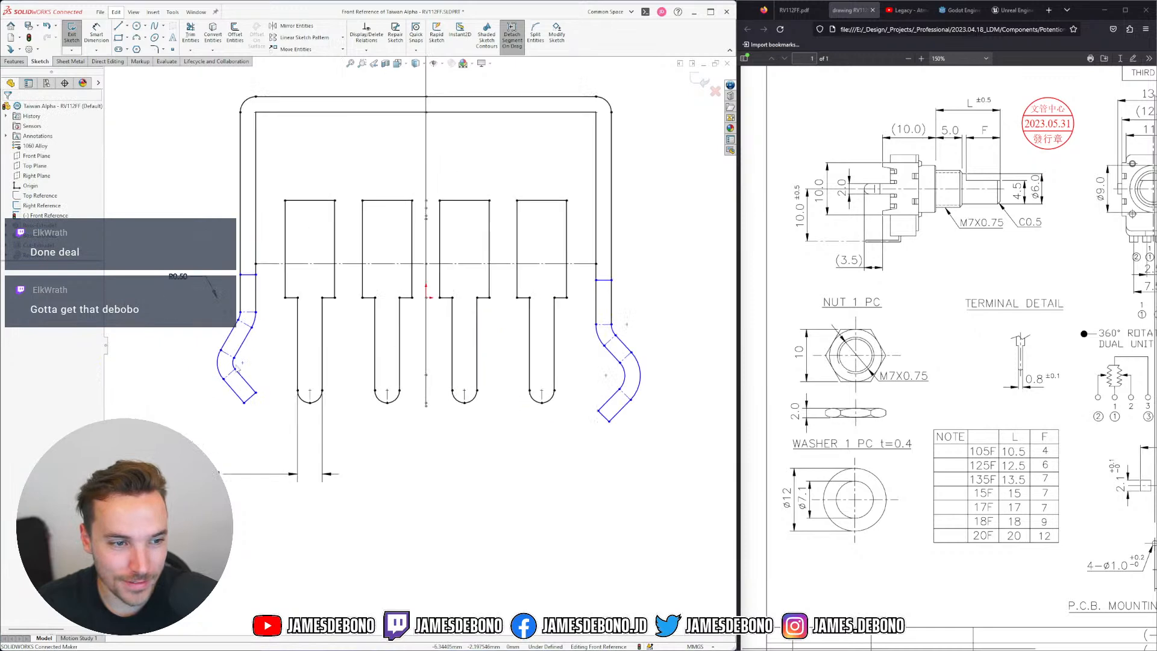
click(251, 306)
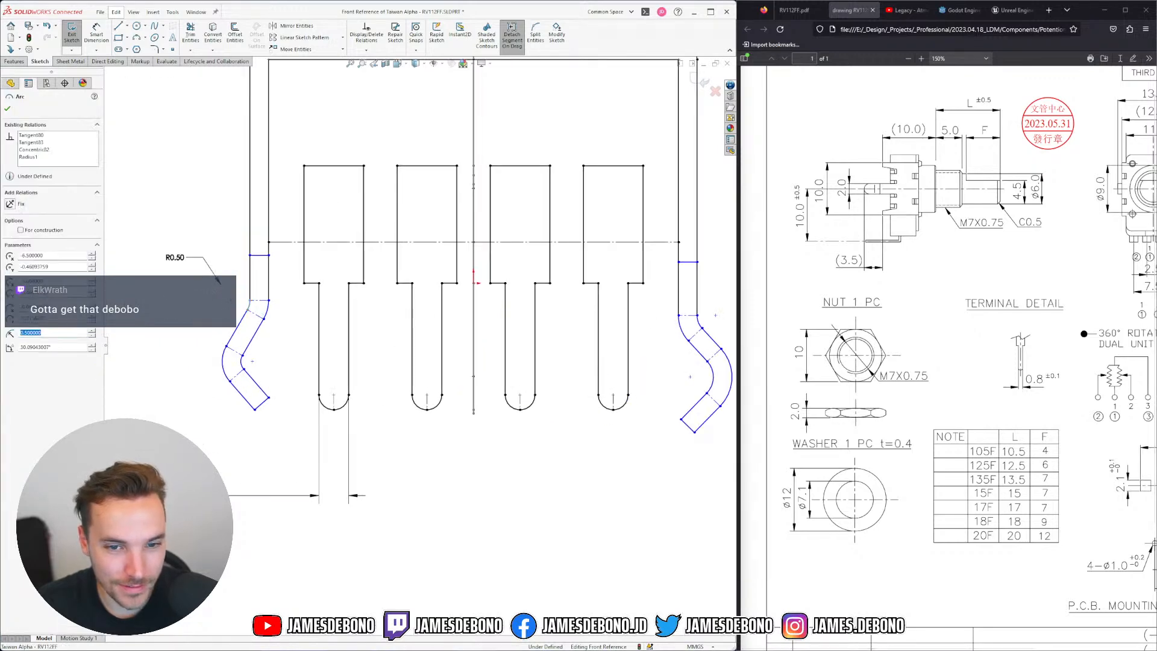
ctrl+click(701, 320)
click(765, 281)
click(289, 343)
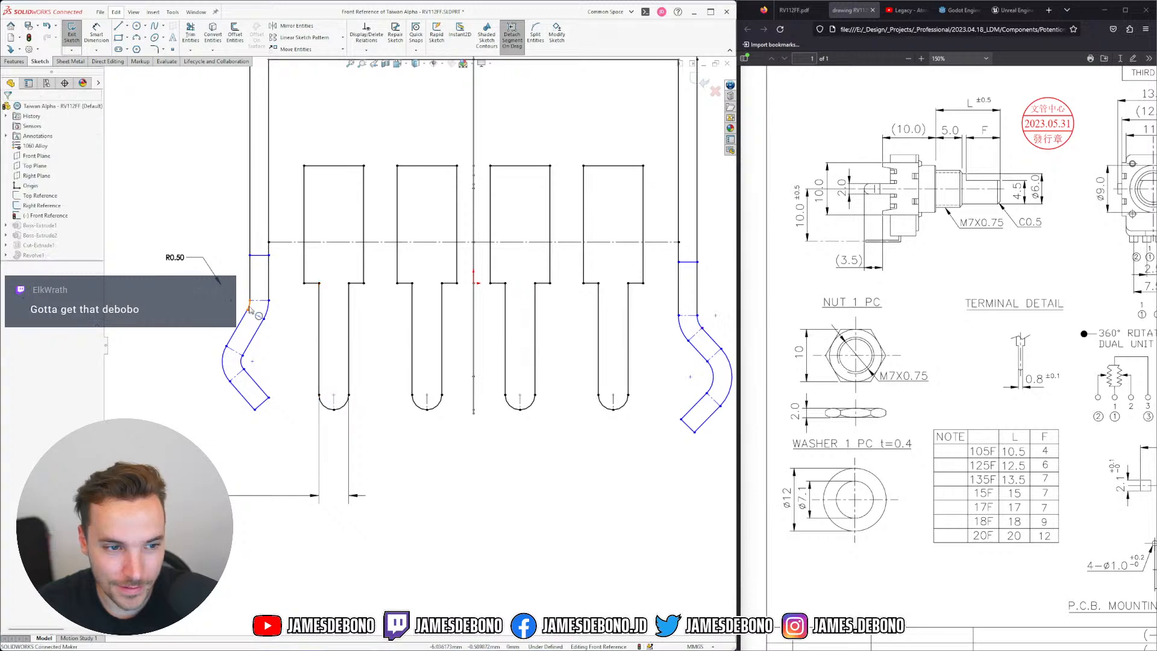
On each leg, make the tighter arc of the upper bend equal in radius to the tighter arc of the lower bend
click(249, 308)
ctrl+click(242, 362)
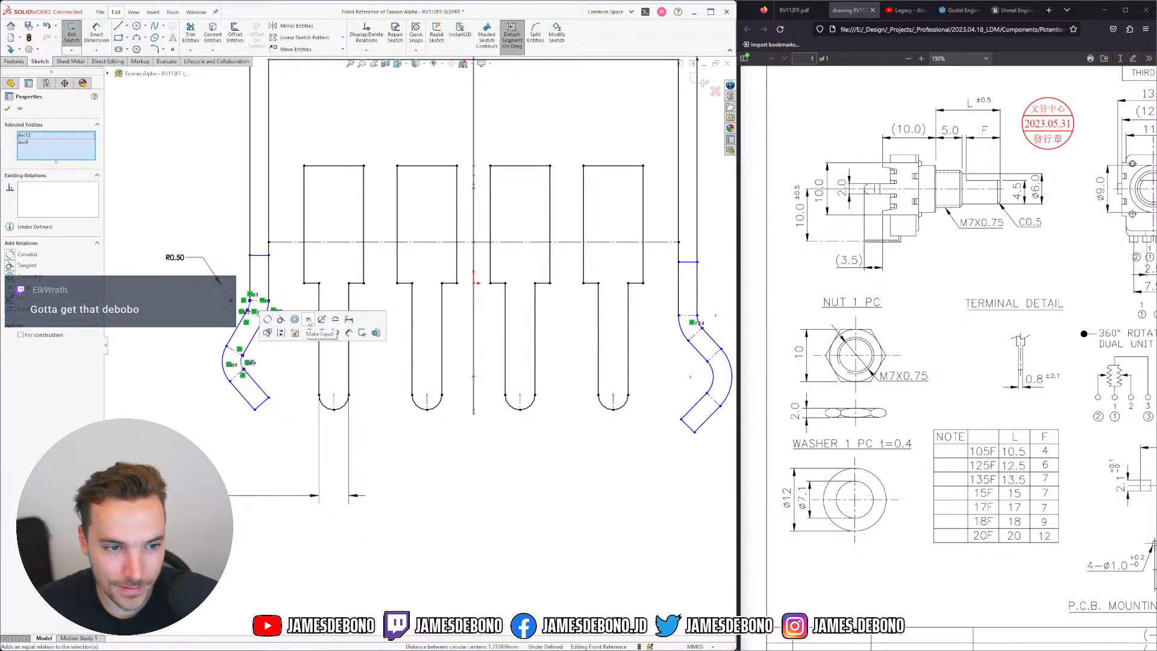
click(308, 321)
click(516, 422)
click(699, 323)
ctrl+click(712, 369)
click(777, 330)
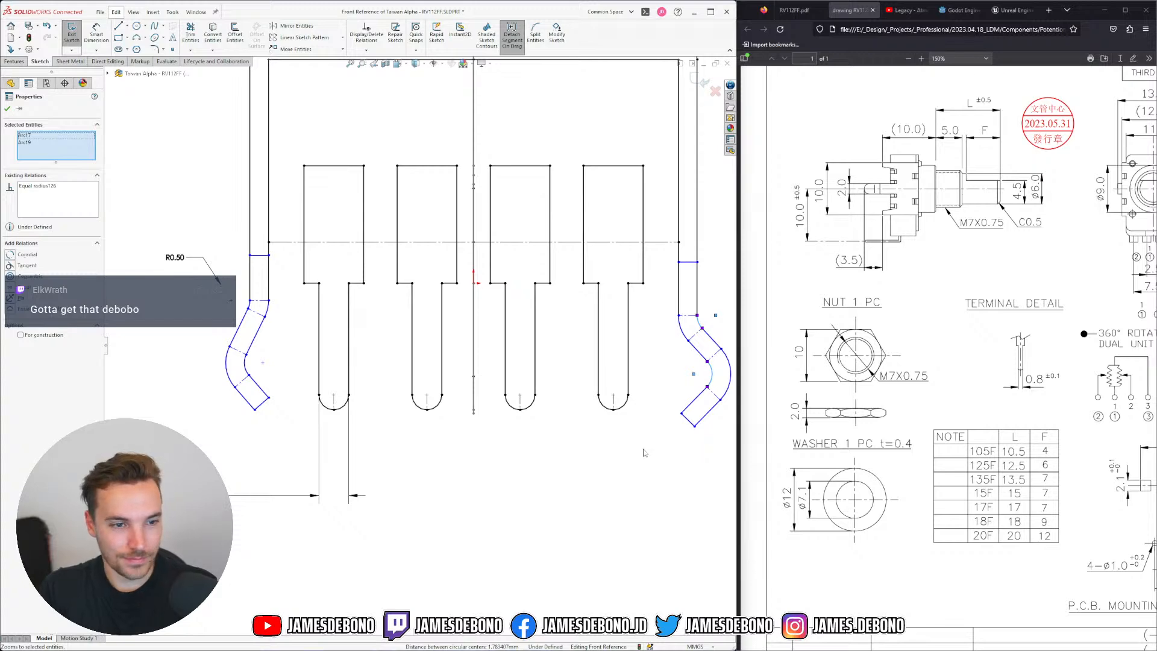
click(497, 412)
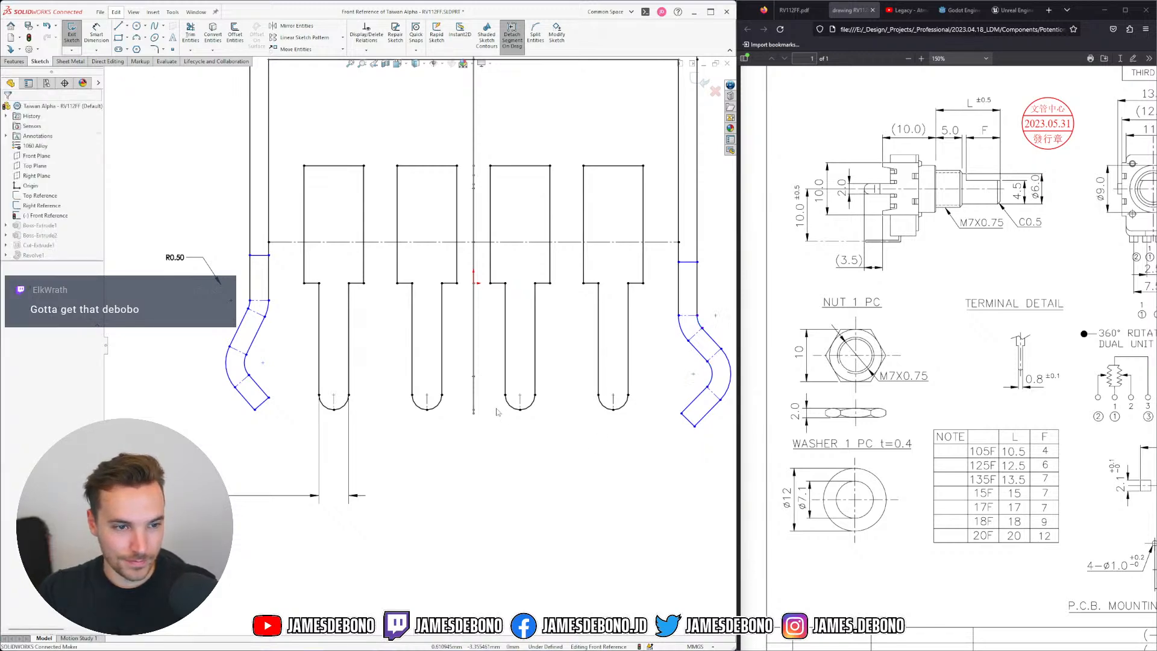
Make the short horizontal line across each leg coincident with the lower corner point of the small tab in the Right Reference sketch
scroll(375, 297, up, 2)
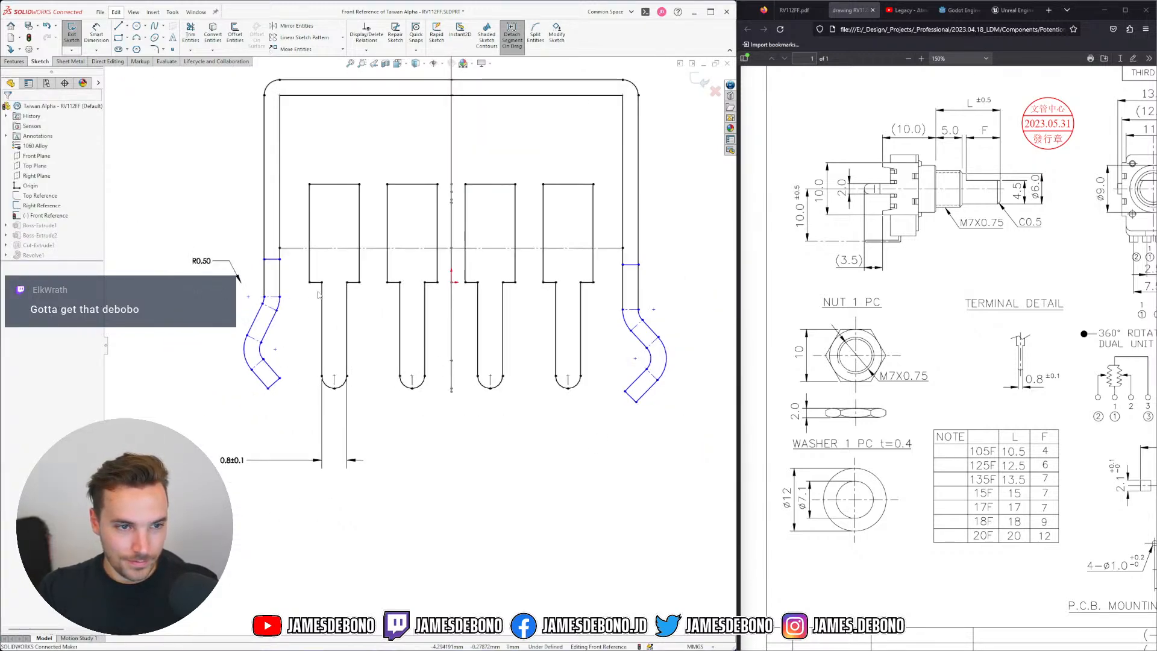
middle_drag(390, 306, 465, 276)
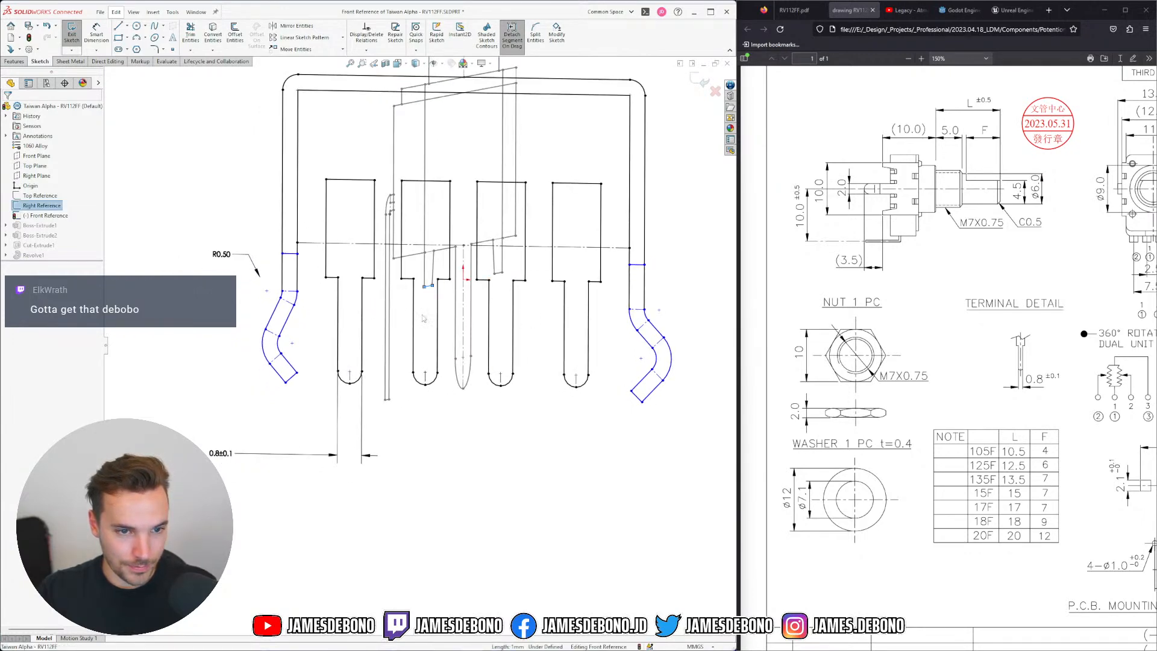
click(424, 286)
ctrl+click(290, 253)
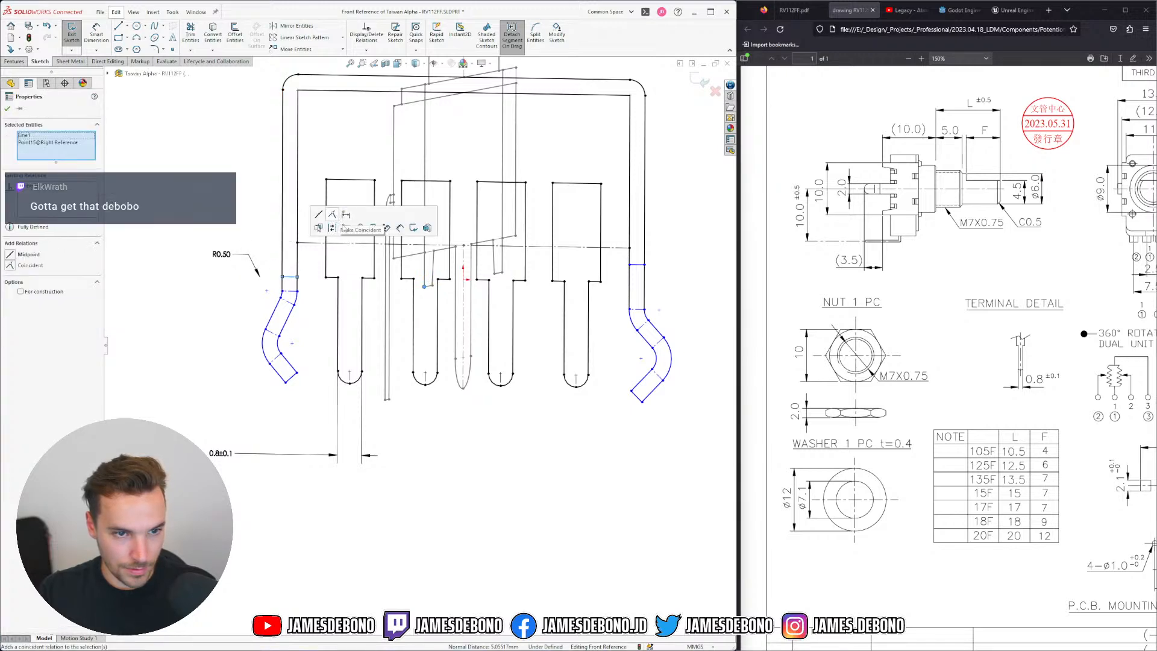
click(332, 214)
click(629, 265)
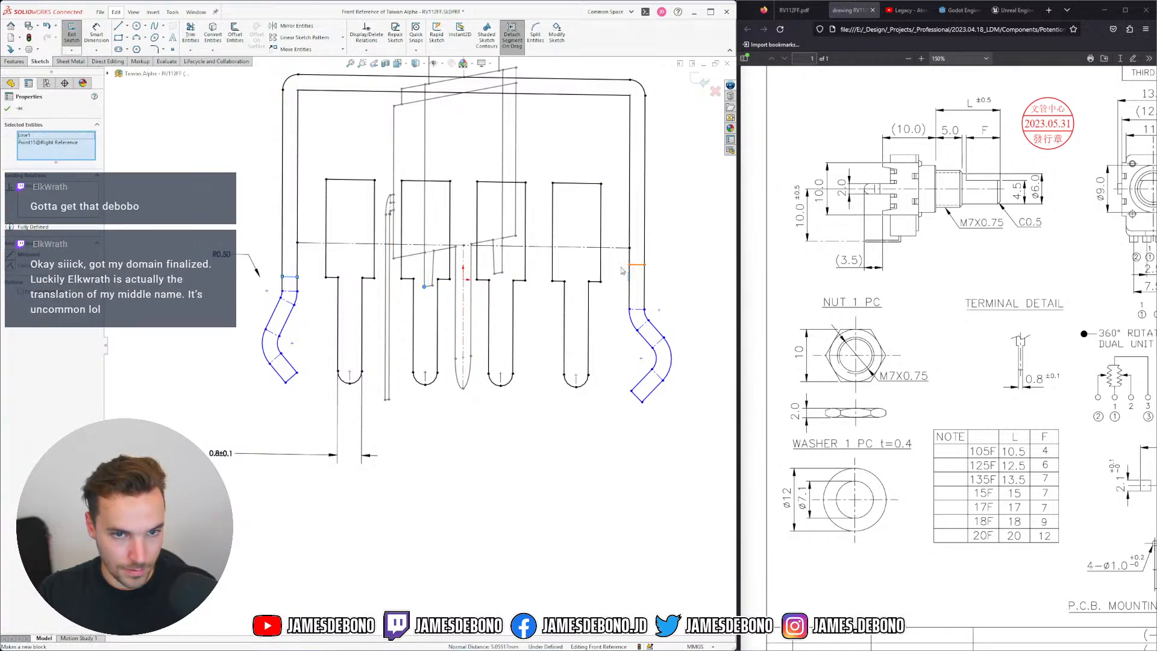
ctrl+click(426, 287)
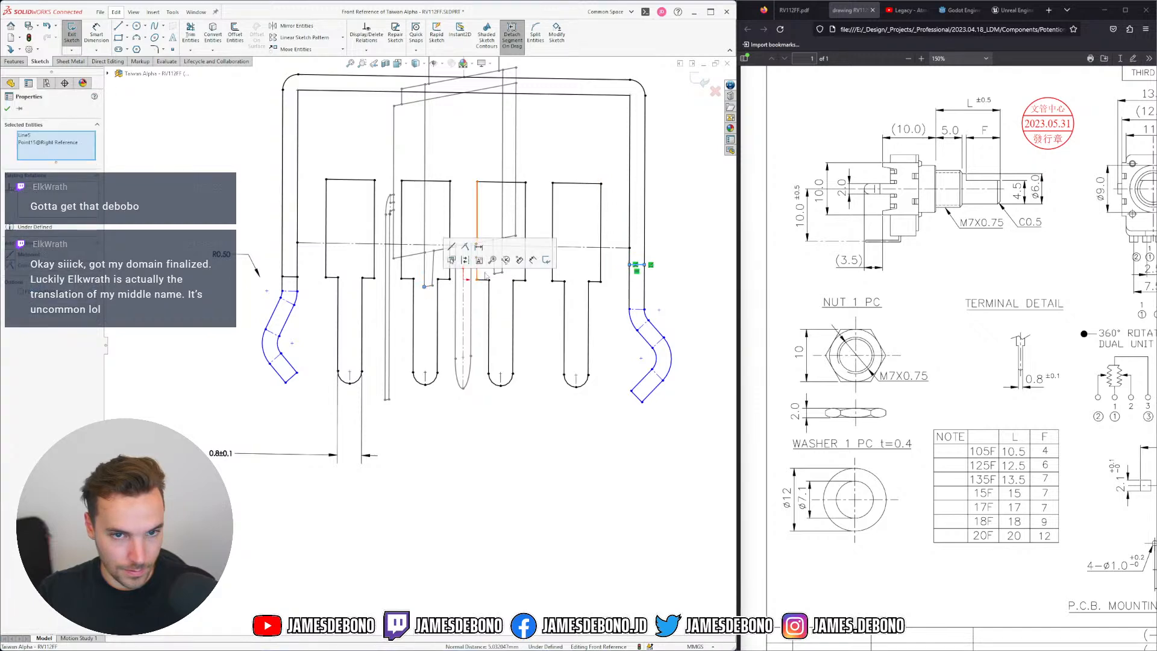
click(458, 249)
key(Escape)
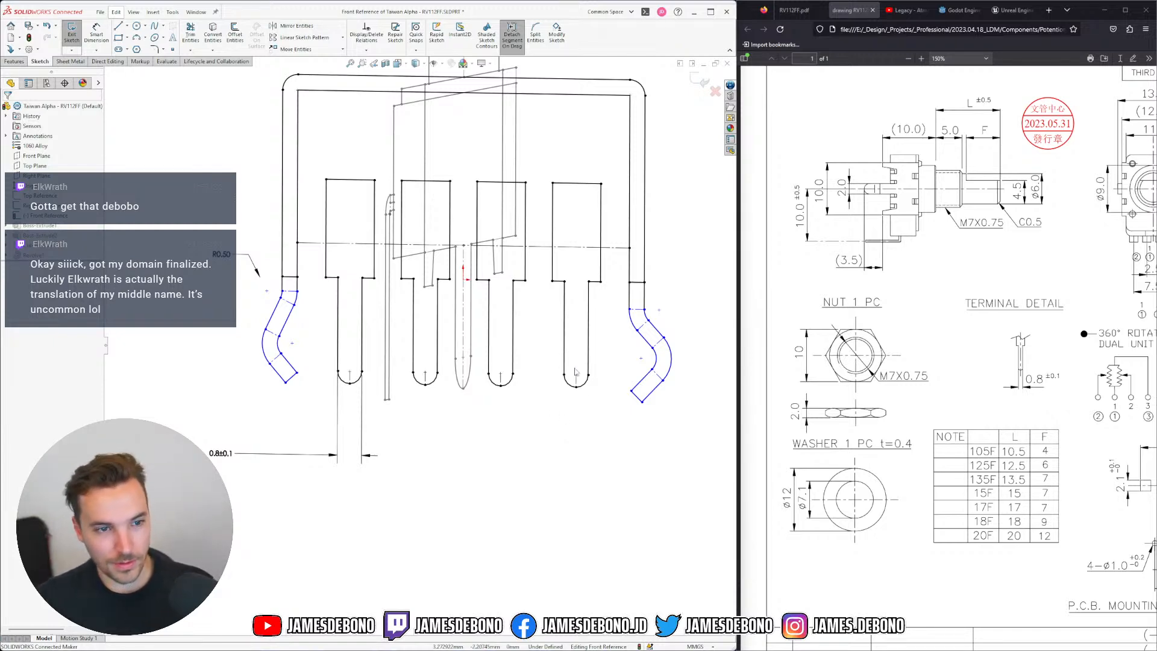
Pull the left leg's upper bend down, shortening the slanted middle segment between its two bends
right_drag(637, 452, 587, 497)
scroll(347, 434, down, 3)
scroll(348, 435, down, 2)
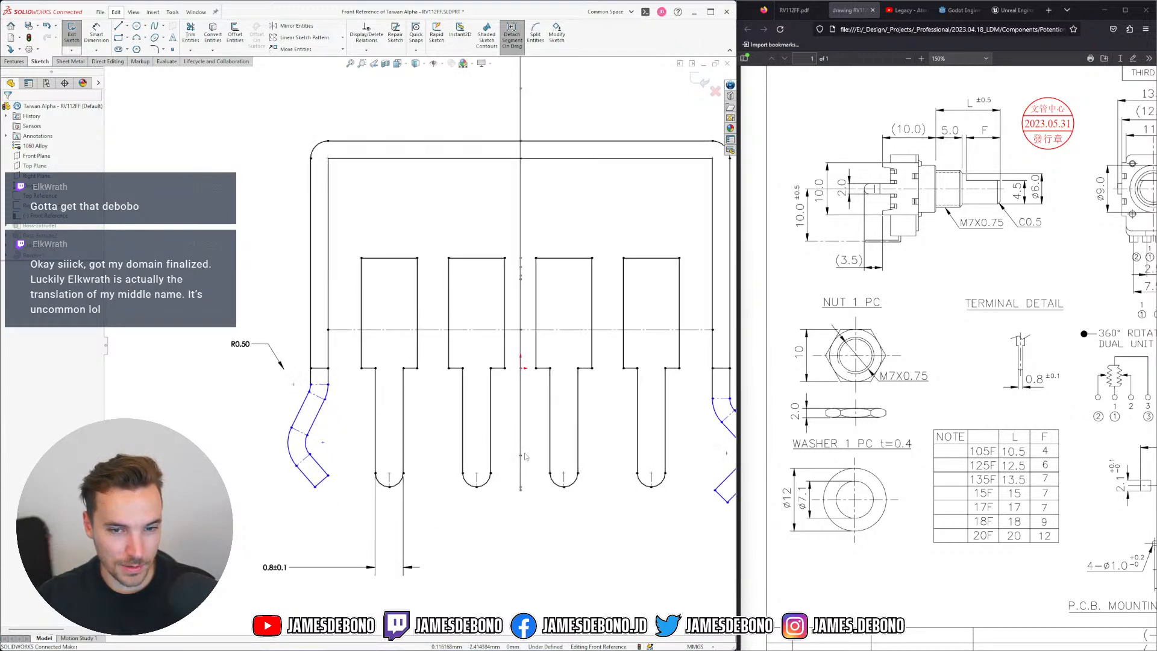
scroll(352, 435, up, 2)
scroll(399, 456, down, 2)
scroll(488, 439, up, 2)
scroll(560, 301, down, 2)
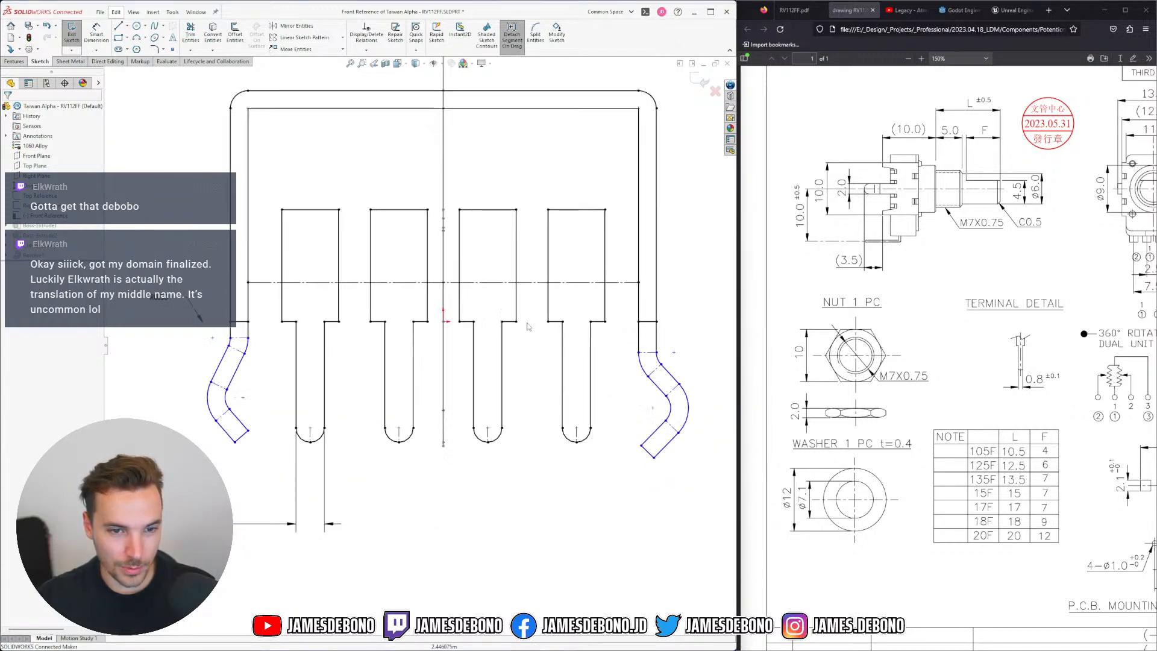
drag(245, 354, 242, 377)
Align the right leg's lowest tip corner horizontally with the bottom end of the long terminal in the Right Reference sketch
middle_drag(301, 455, 347, 468)
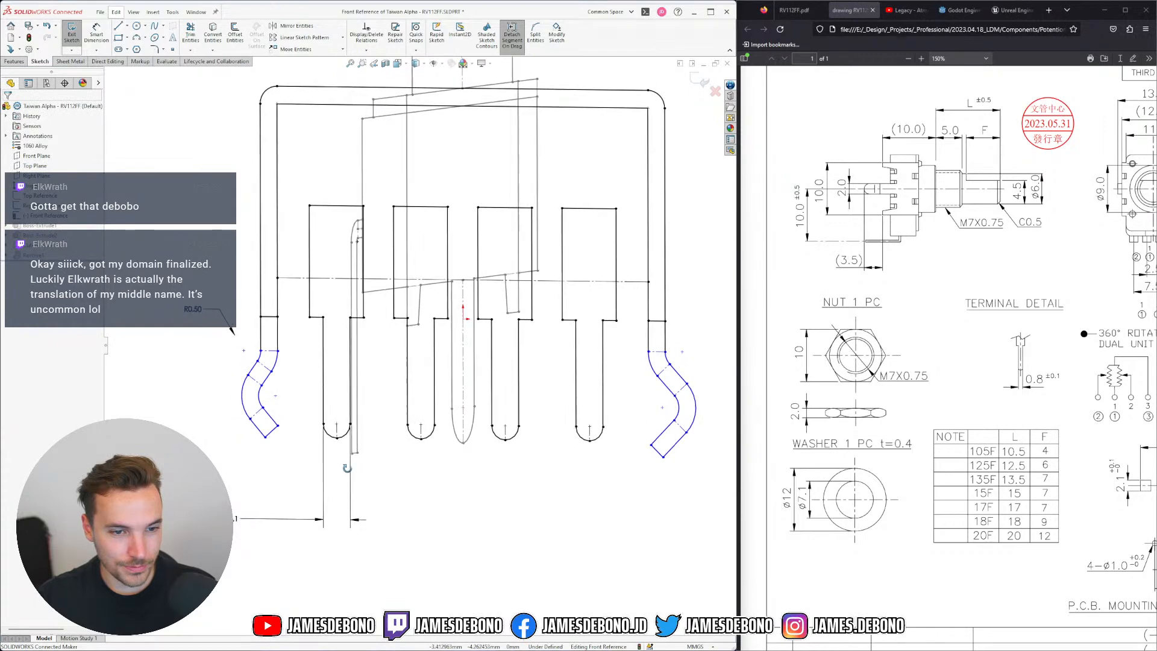
click(264, 436)
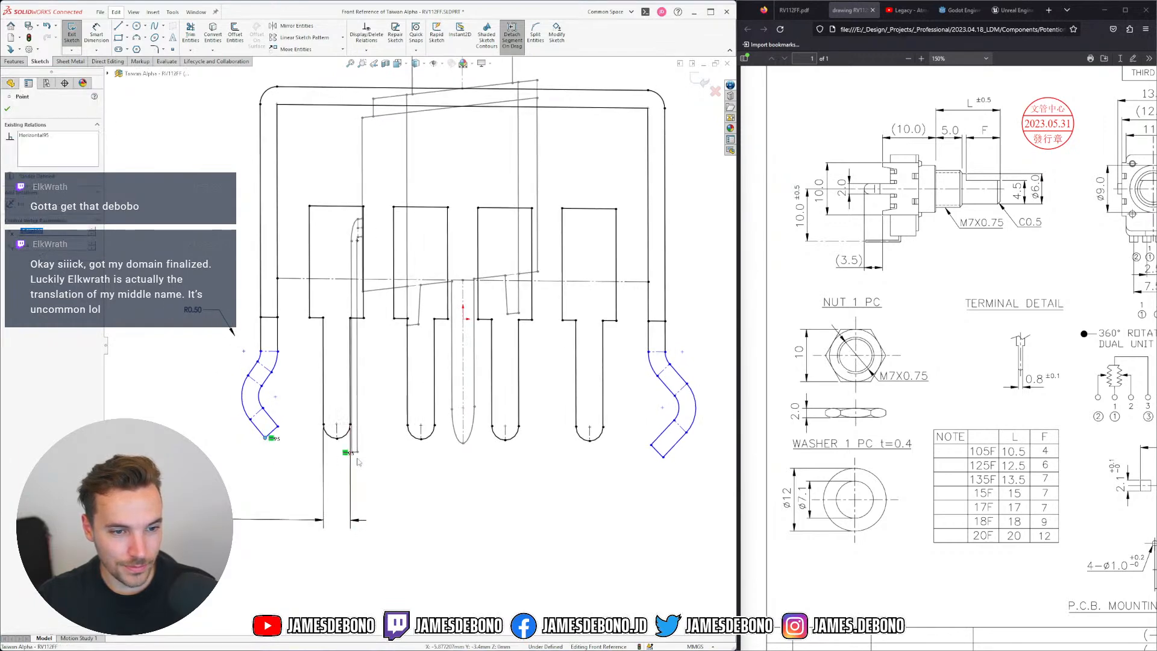
click(566, 473)
click(663, 457)
ctrl+click(352, 452)
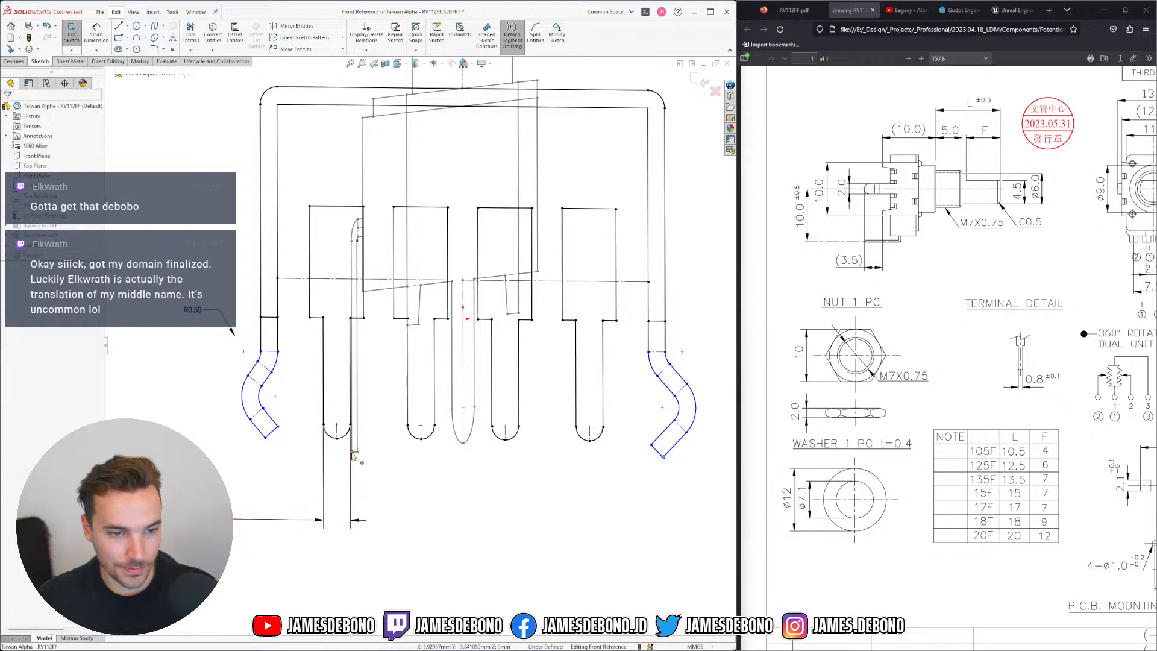
click(519, 509)
key(f)
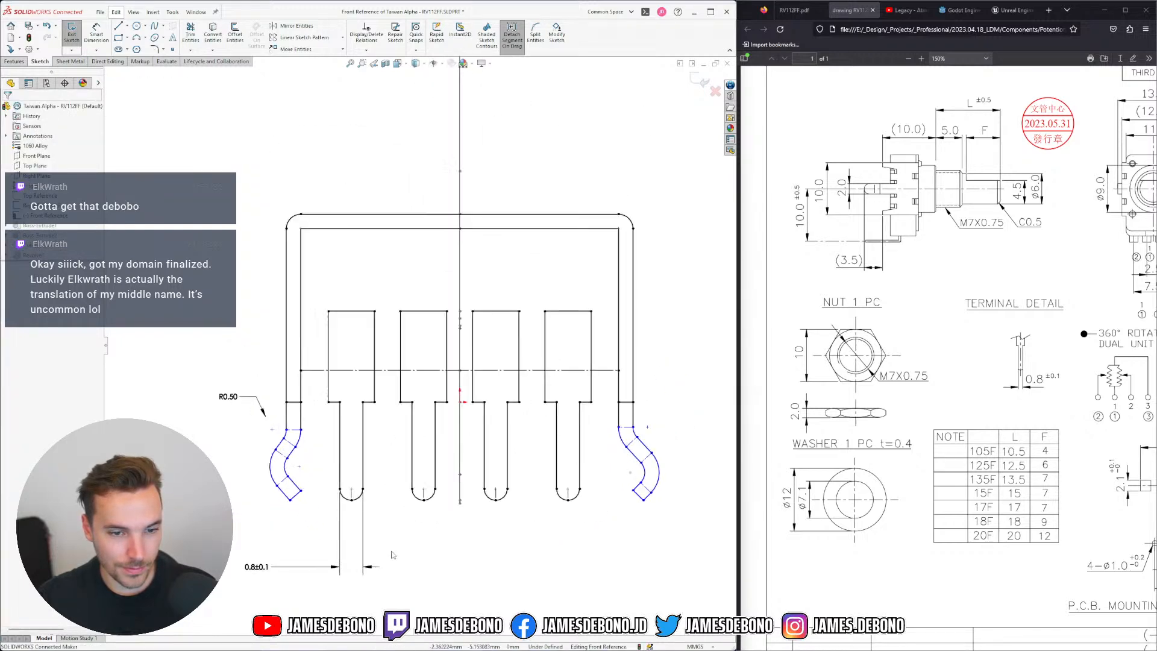
Make the right leg's inner tip corner coincident with the line of the leg's straight inner side
scroll(392, 537, down, 2)
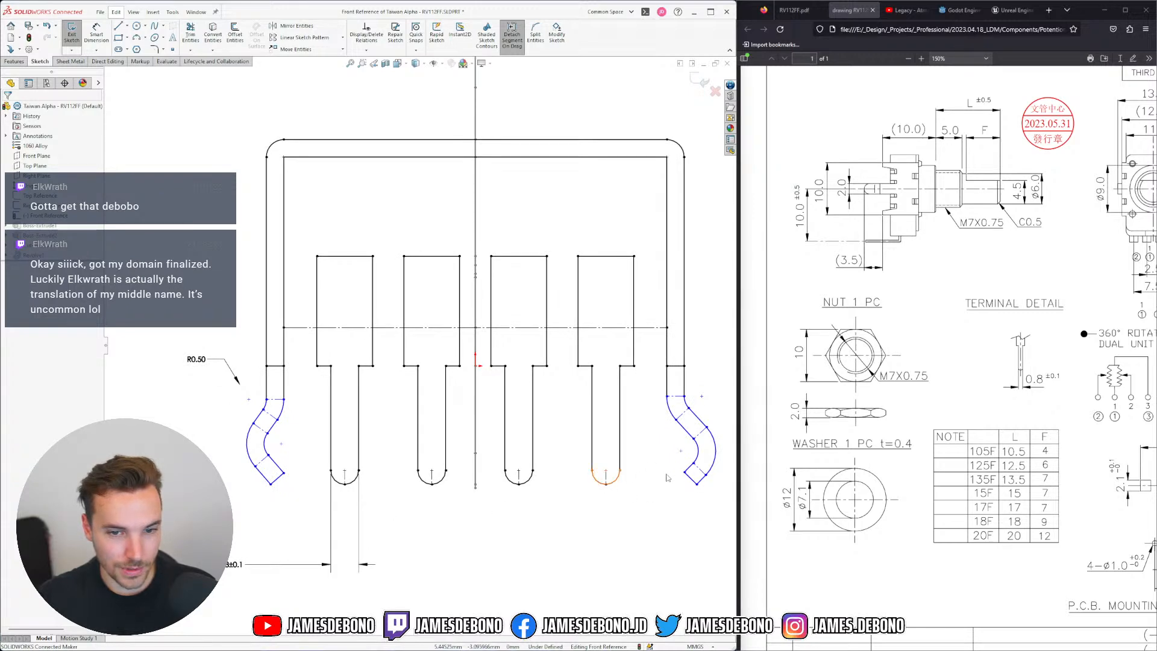
click(685, 473)
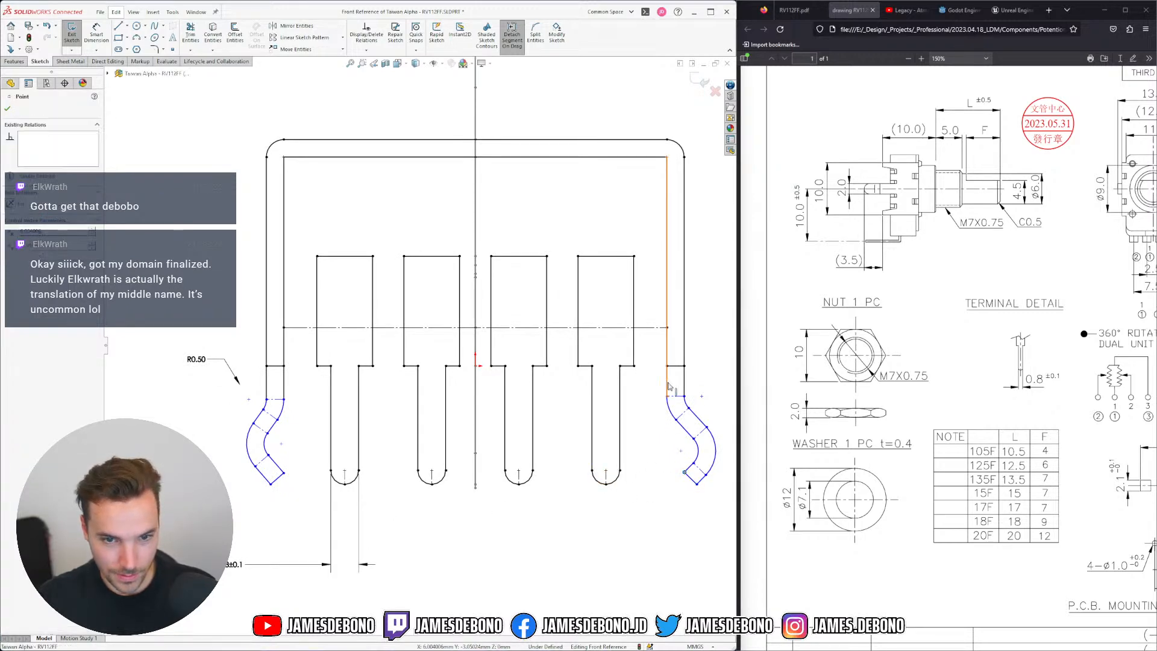
ctrl+click(668, 386)
click(711, 355)
click(648, 508)
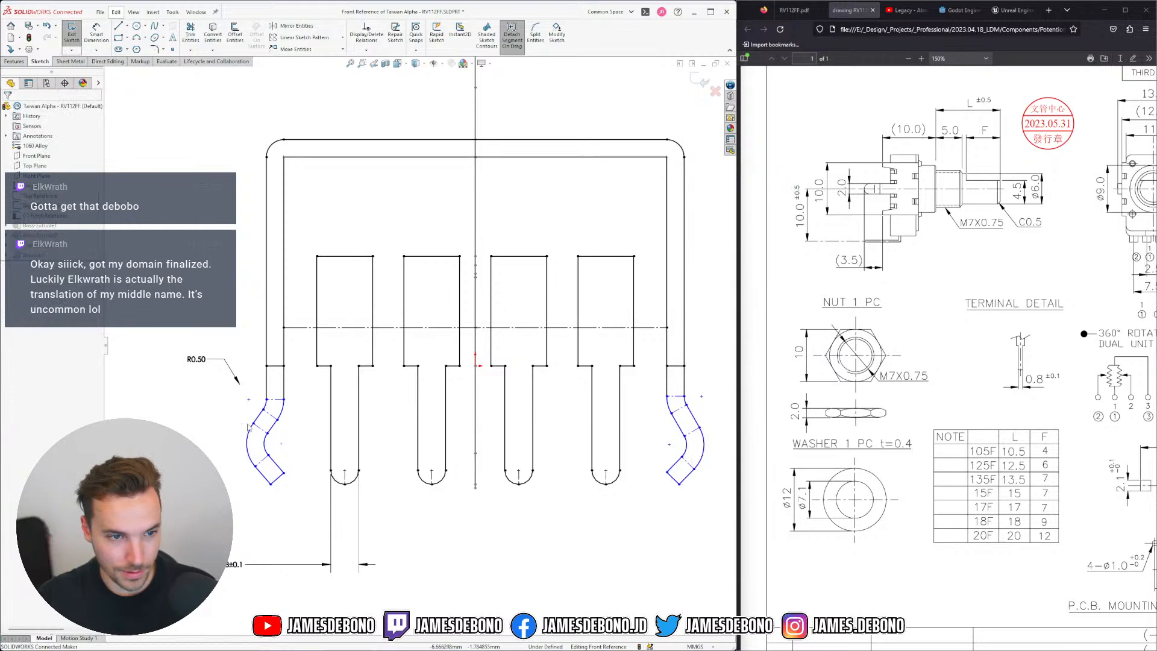
Reshape the left leg by flattening its tip angle and raising the upper bend close to the short horizontal line
click(285, 390)
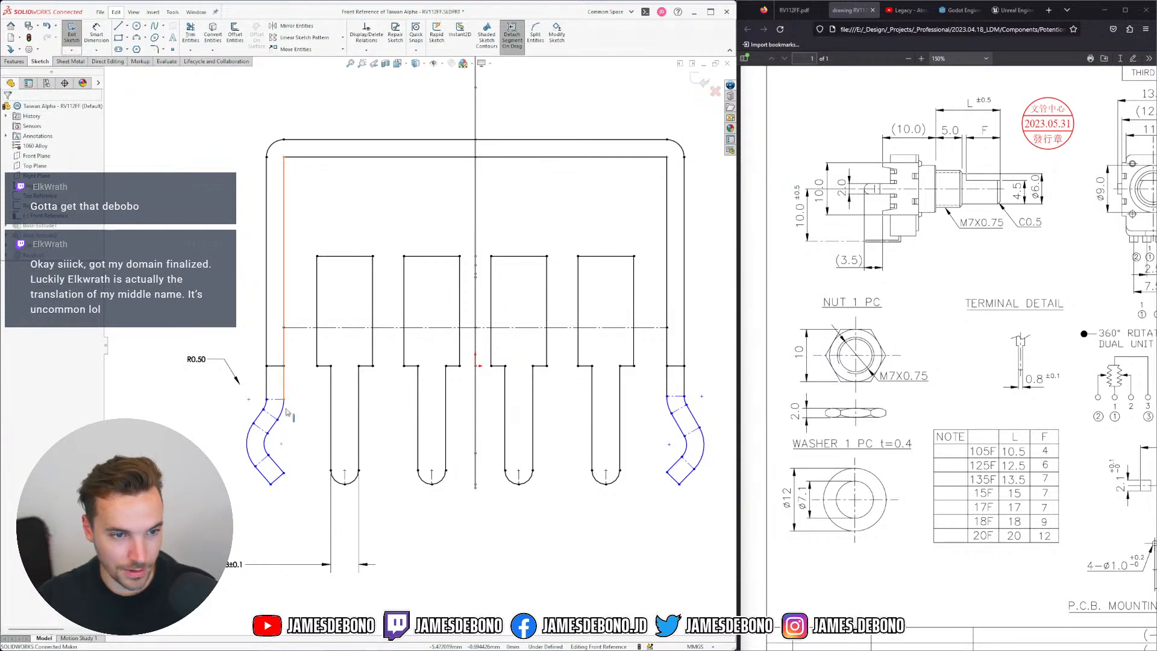
click(283, 473)
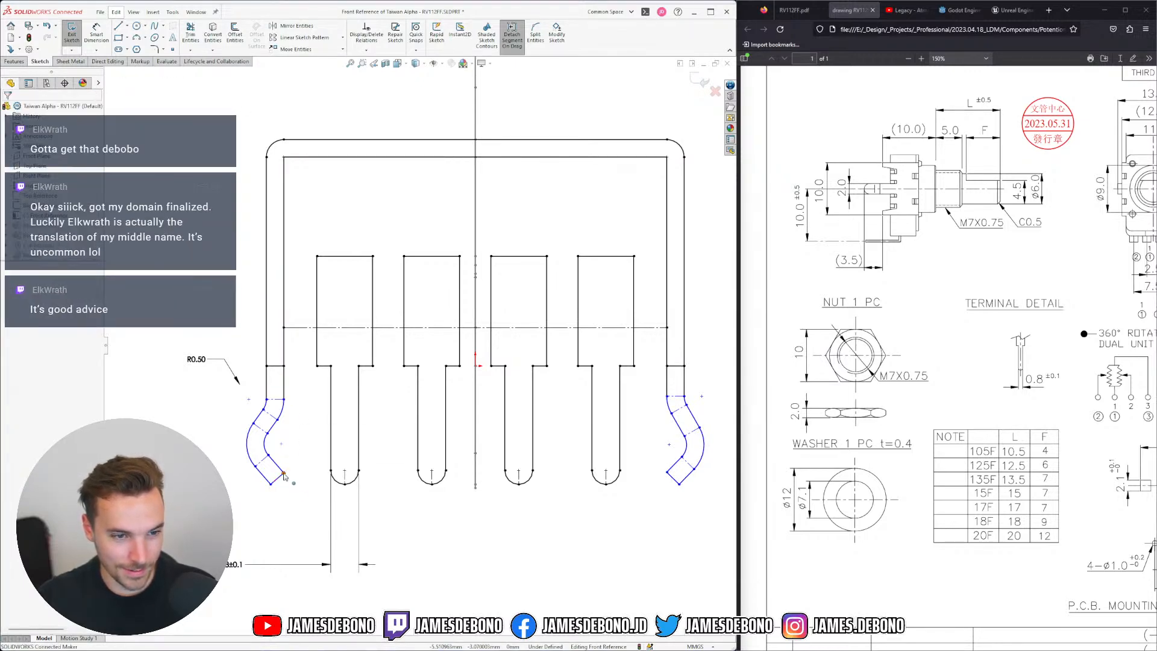
drag(296, 478, 295, 485)
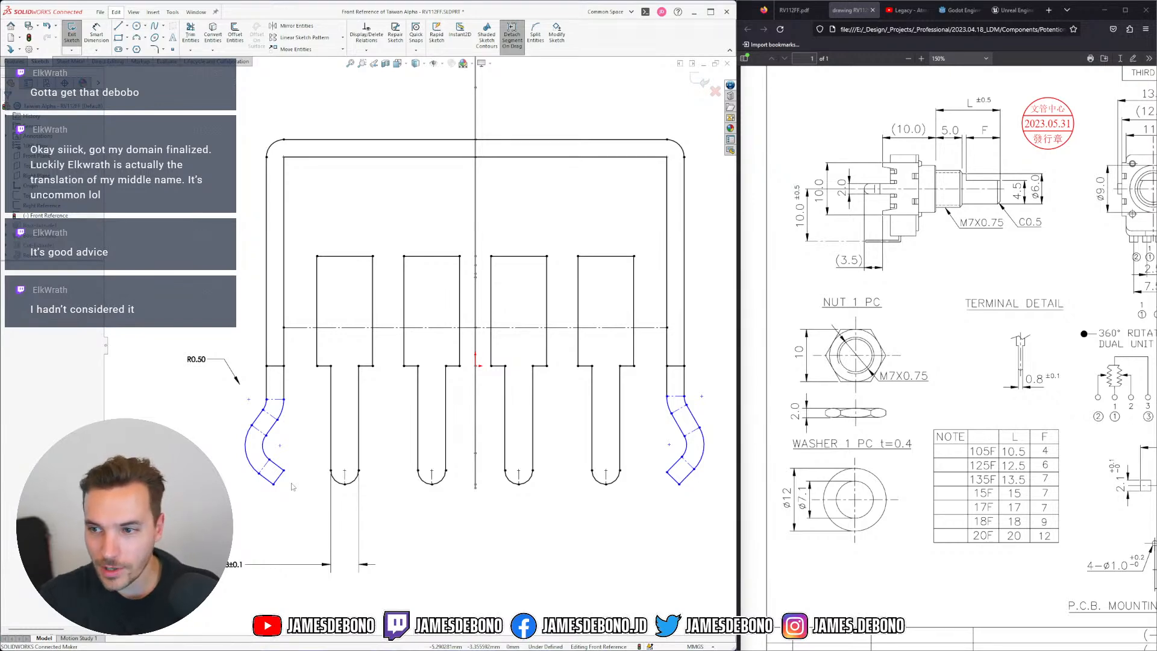
scroll(285, 465, down, 3)
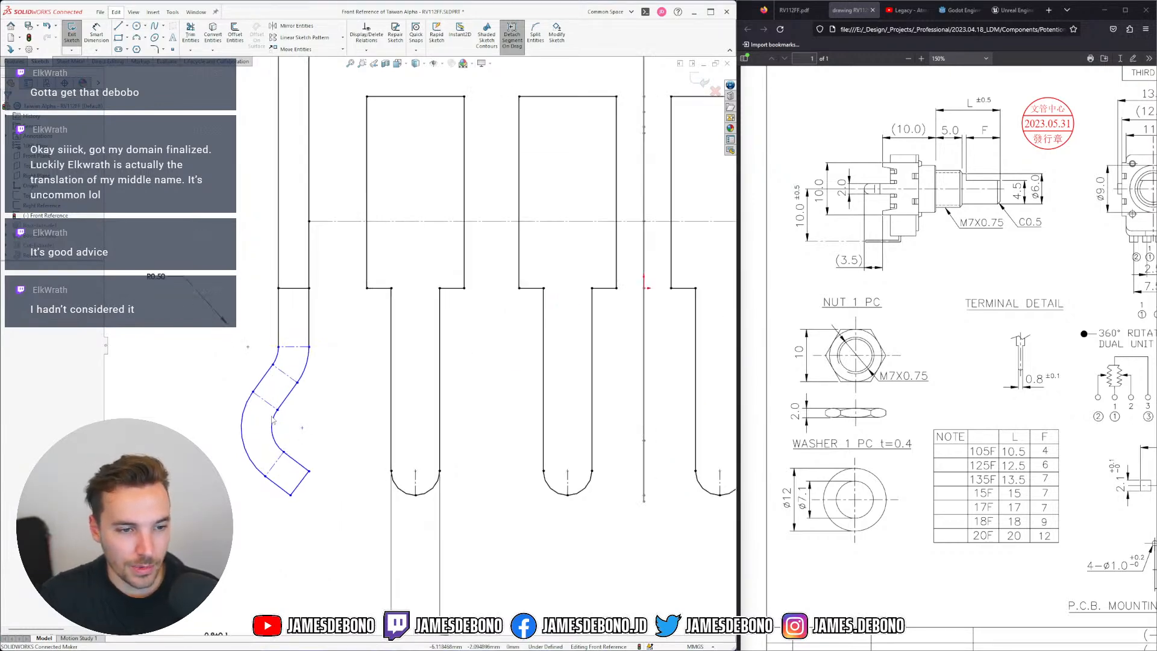
drag(277, 412, 258, 395)
key(Escape)
key(f)
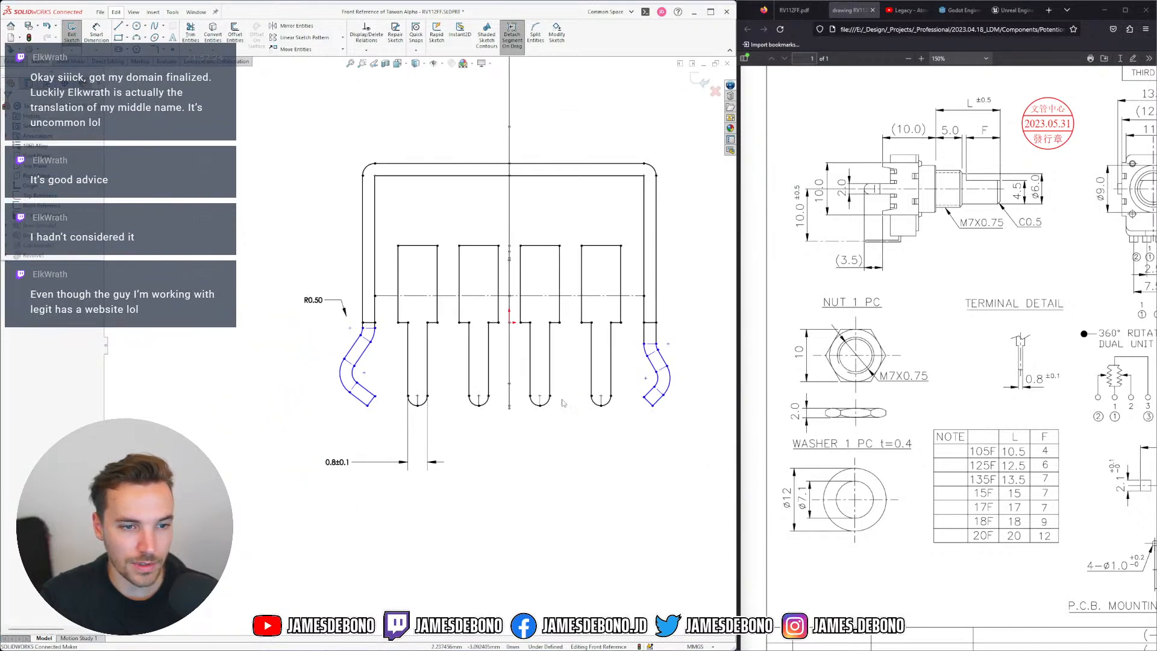
click(310, 301)
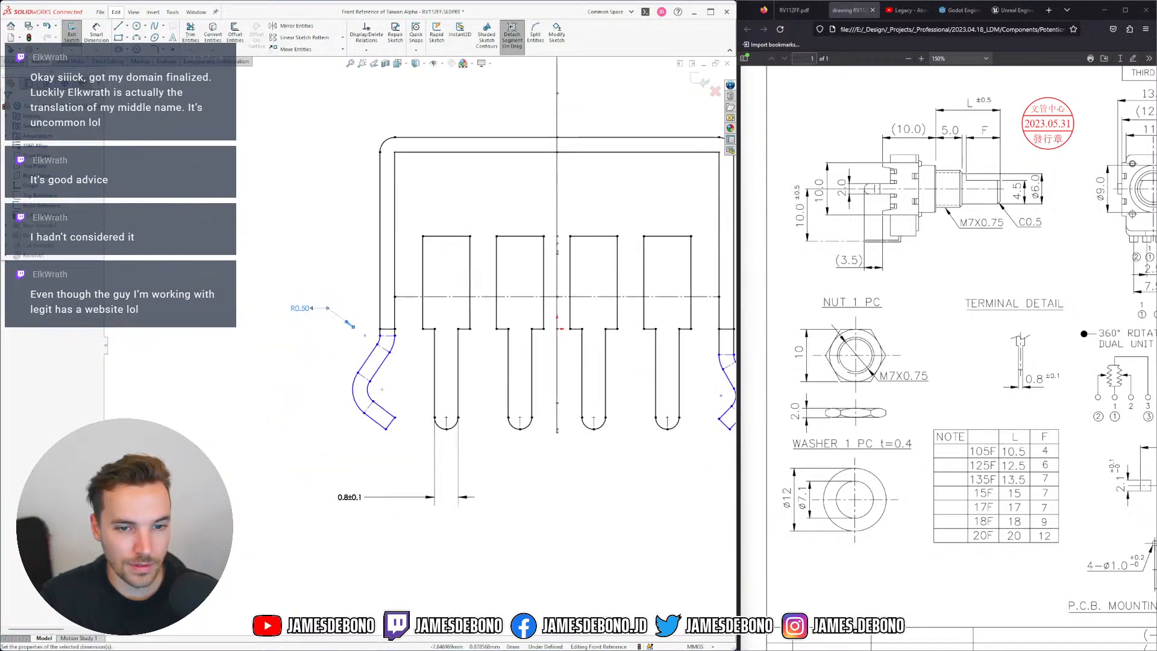
scroll(479, 352, up, 2)
scroll(575, 350, up, 1)
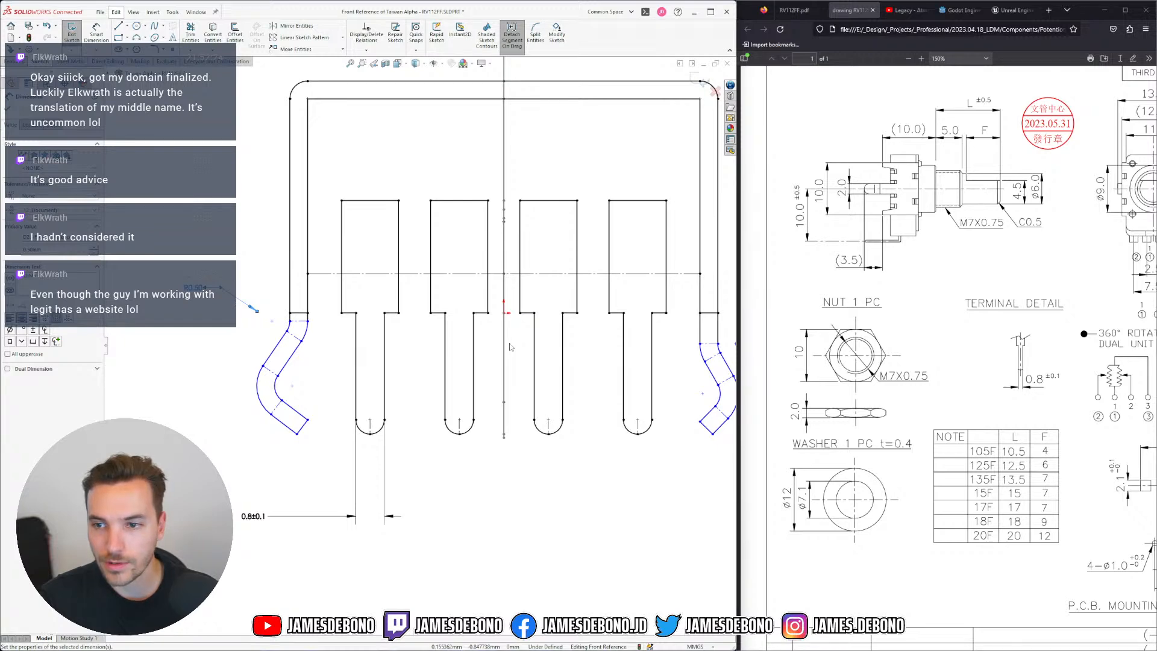
scroll(338, 447, down, 3)
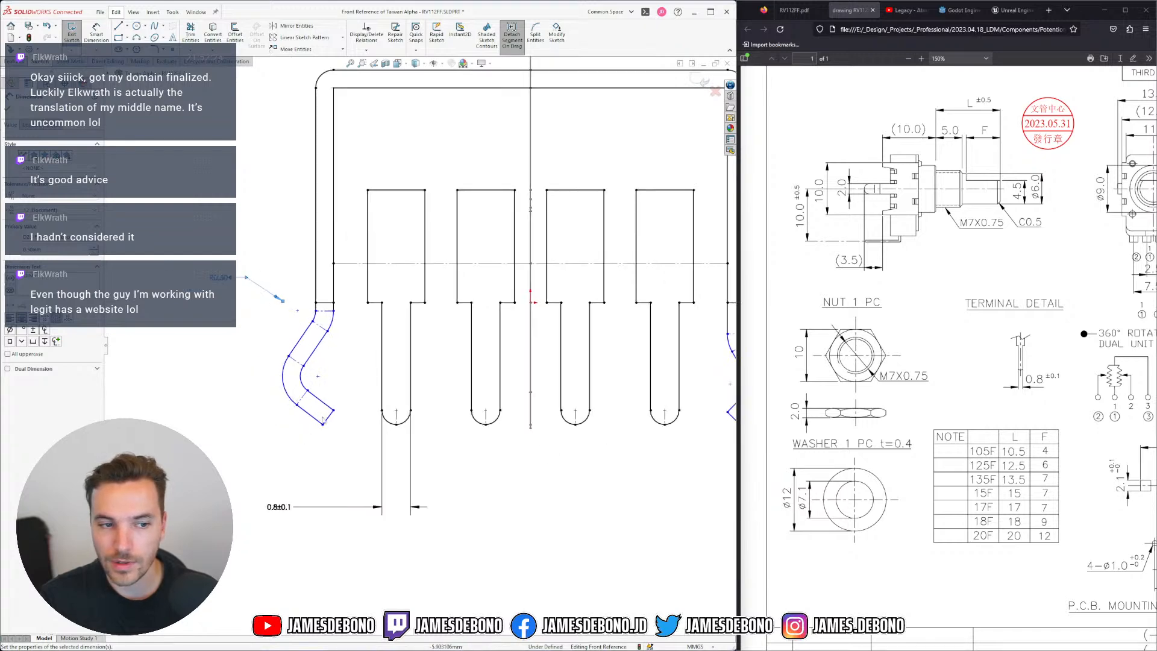
scroll(339, 446, up, 2)
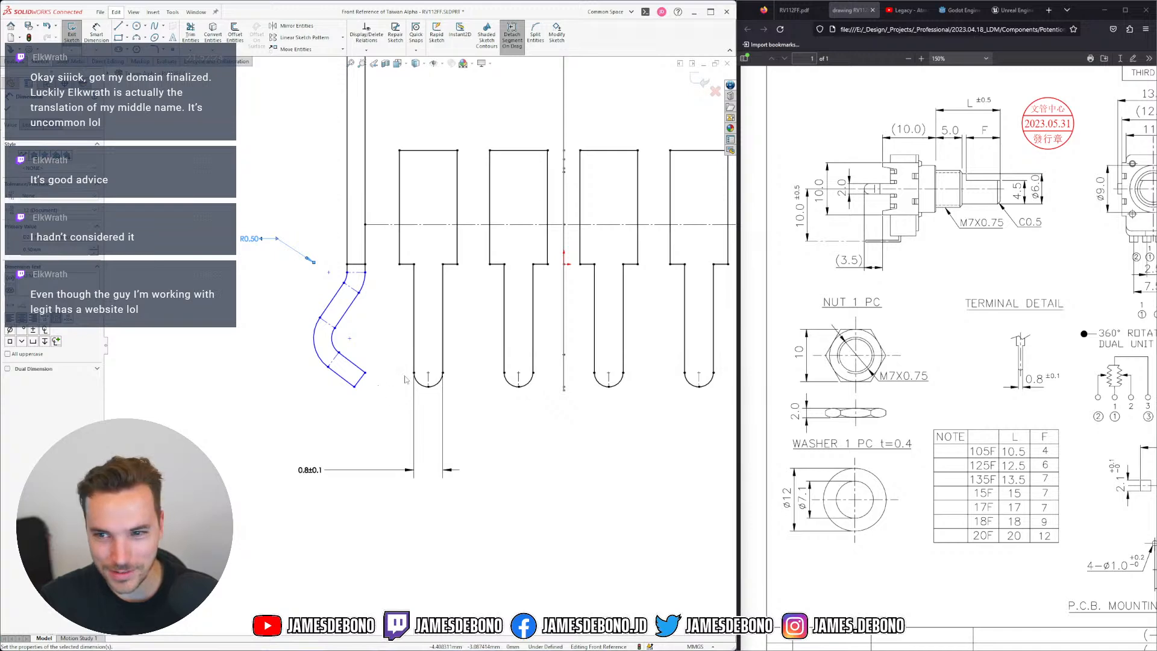
key(Escape)
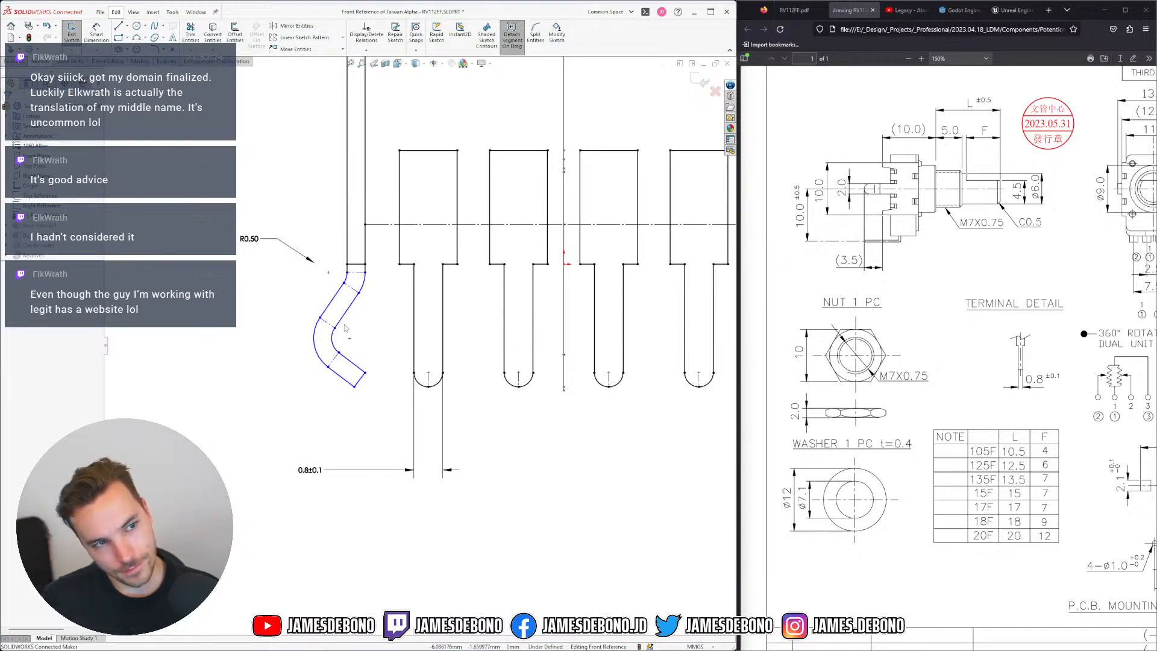
Draw a construction line from the left leg's upper bend to its inner tip corner and align its midpoint horizontally with the lower bend's centre
scroll(340, 351, down, 4)
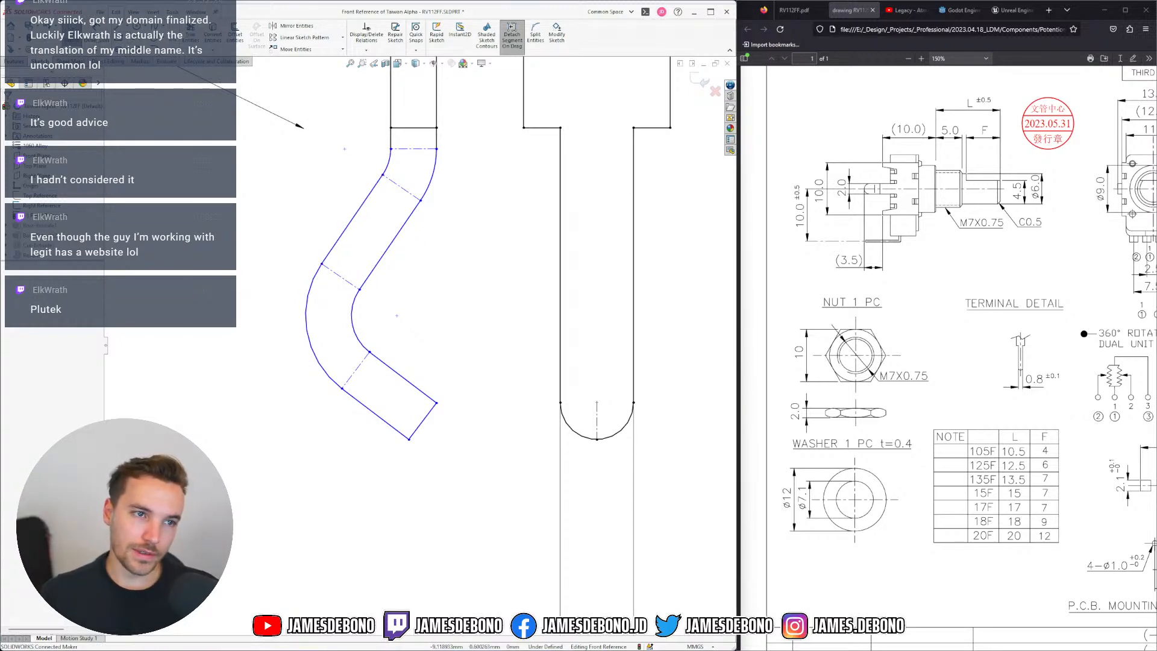
key(l)
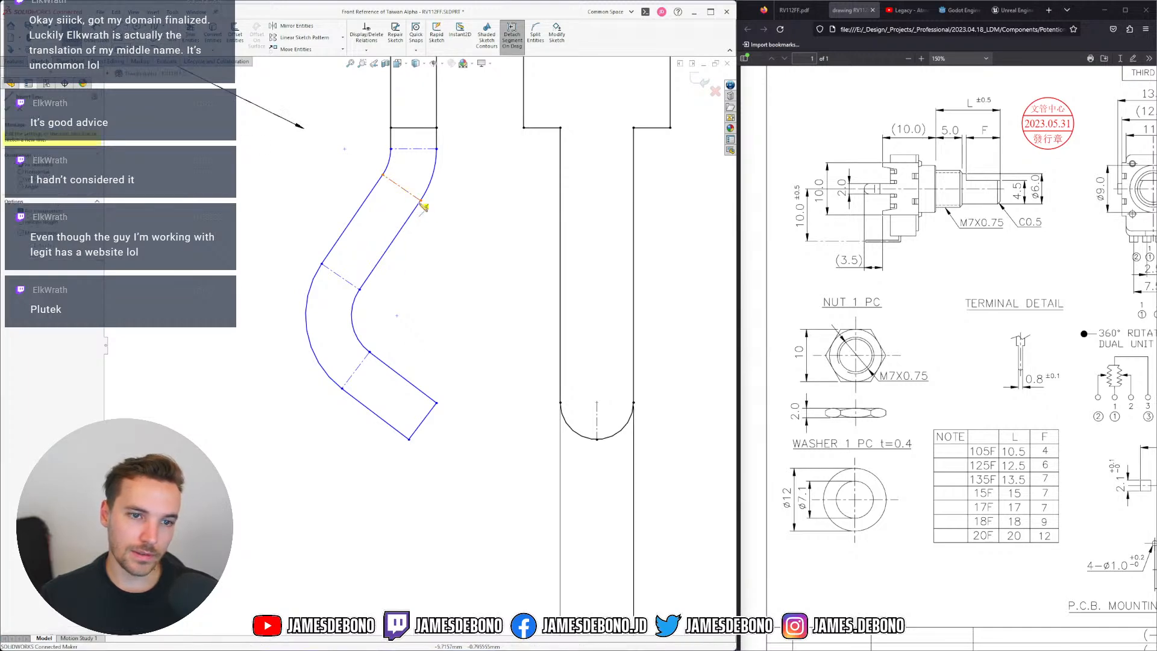
click(421, 201)
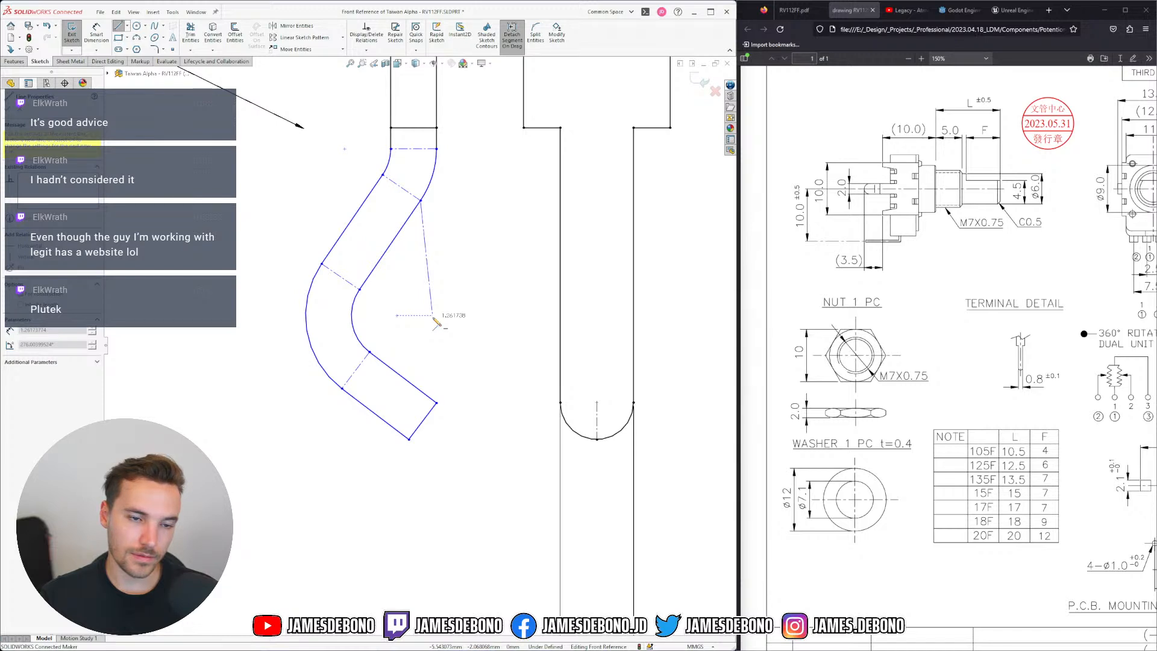
click(435, 403)
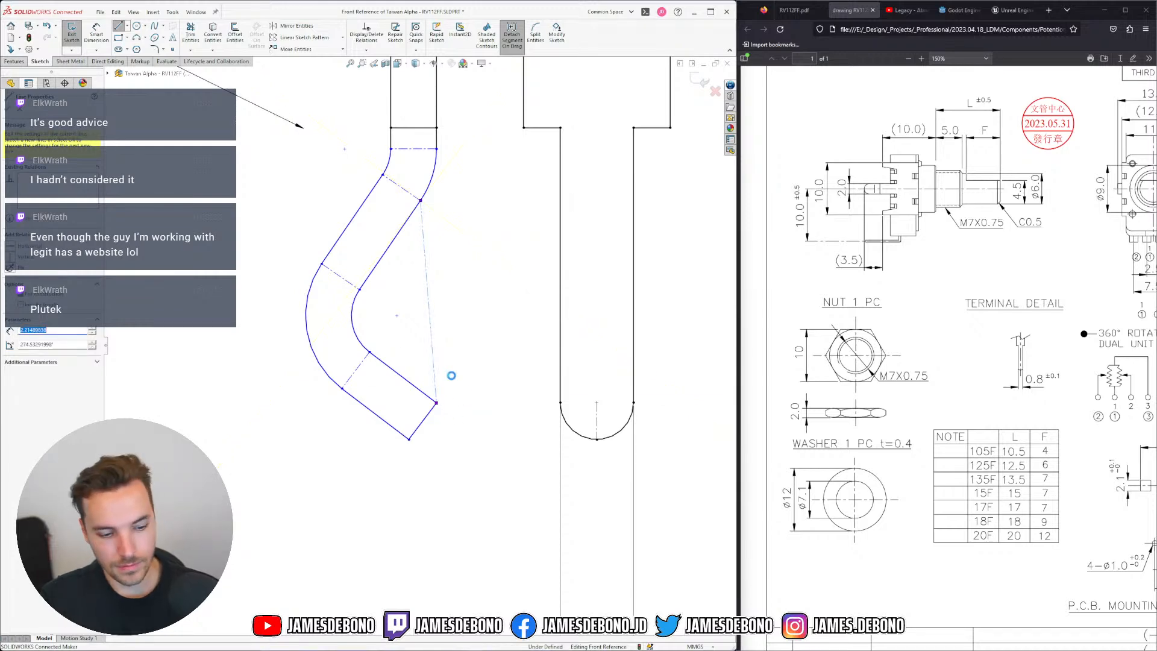
key(Escape)
click(432, 310)
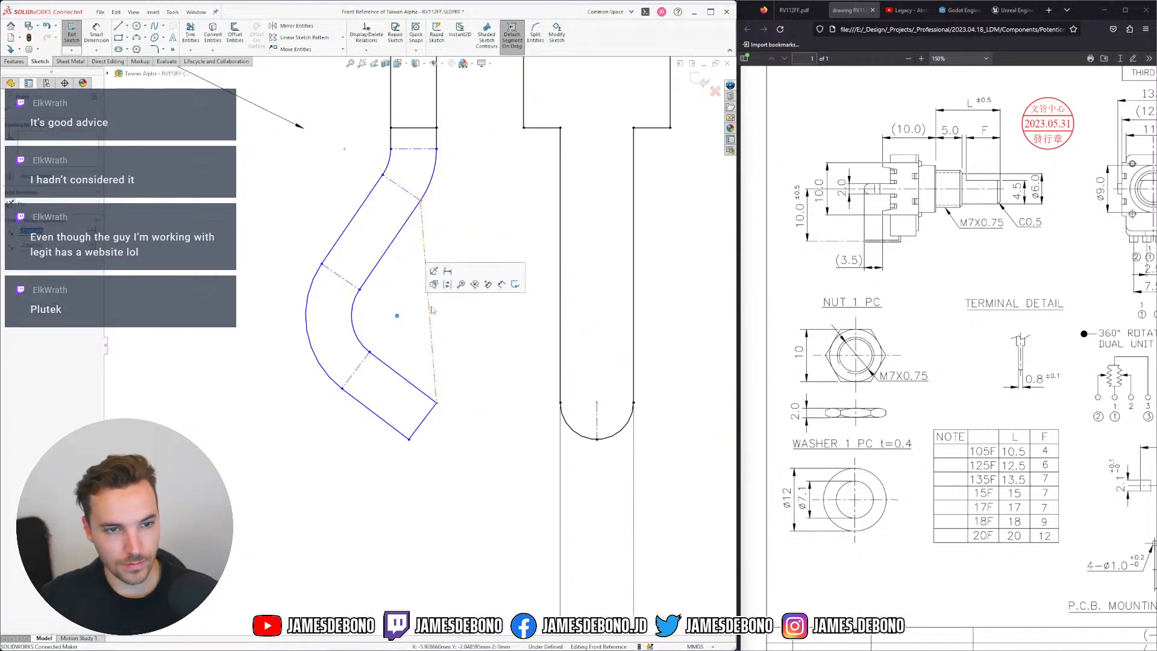
ctrl+click(429, 302)
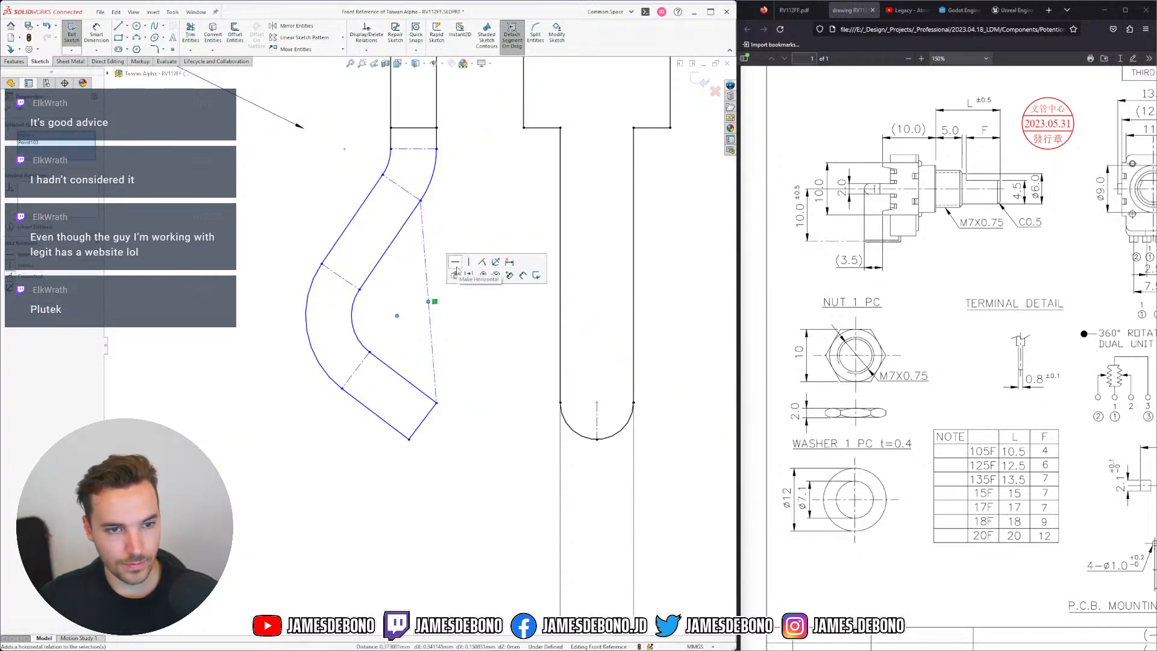
click(456, 264)
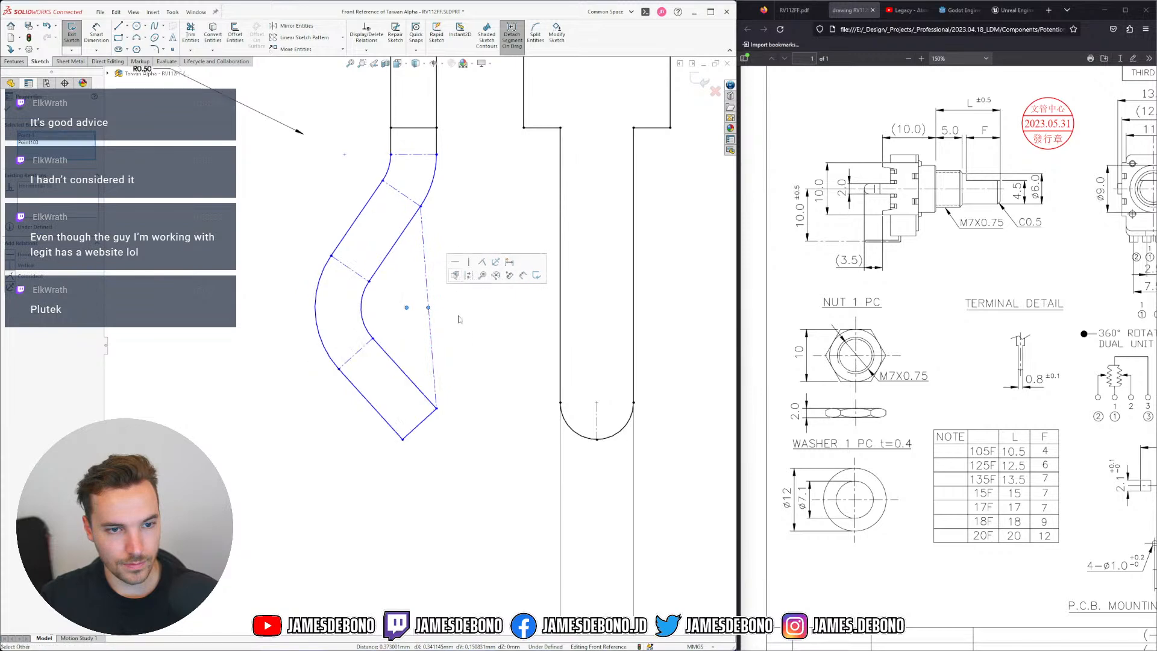
Try to make the slanted construction line beside the left leg vertical
click(433, 356)
click(473, 310)
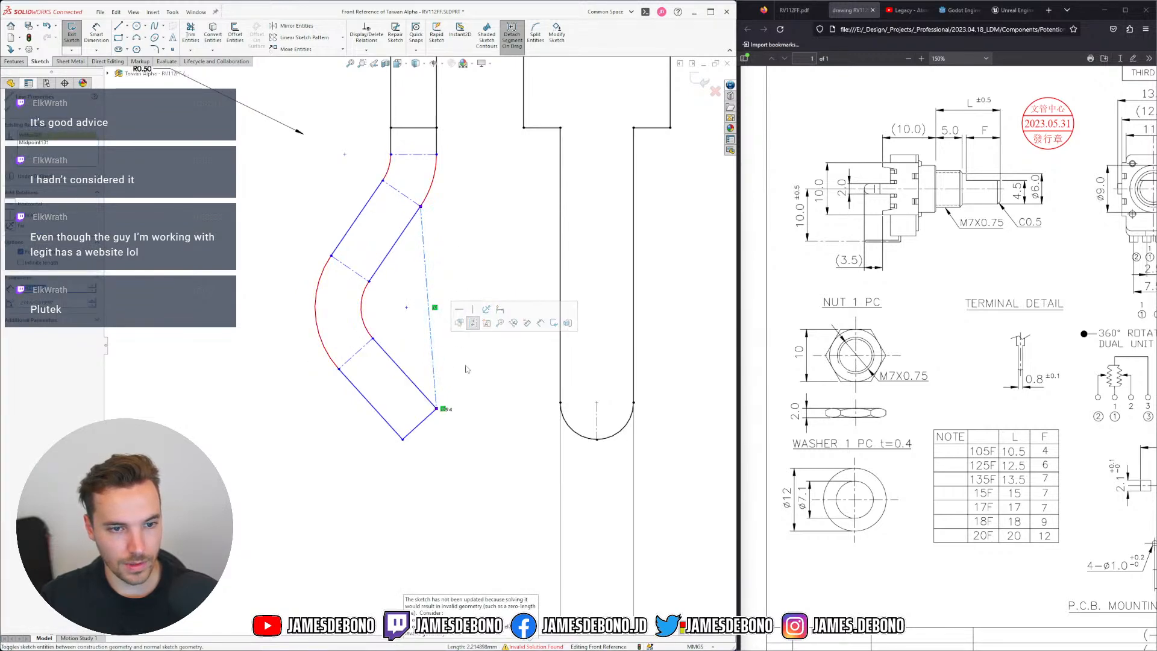
click(444, 238)
click(422, 221)
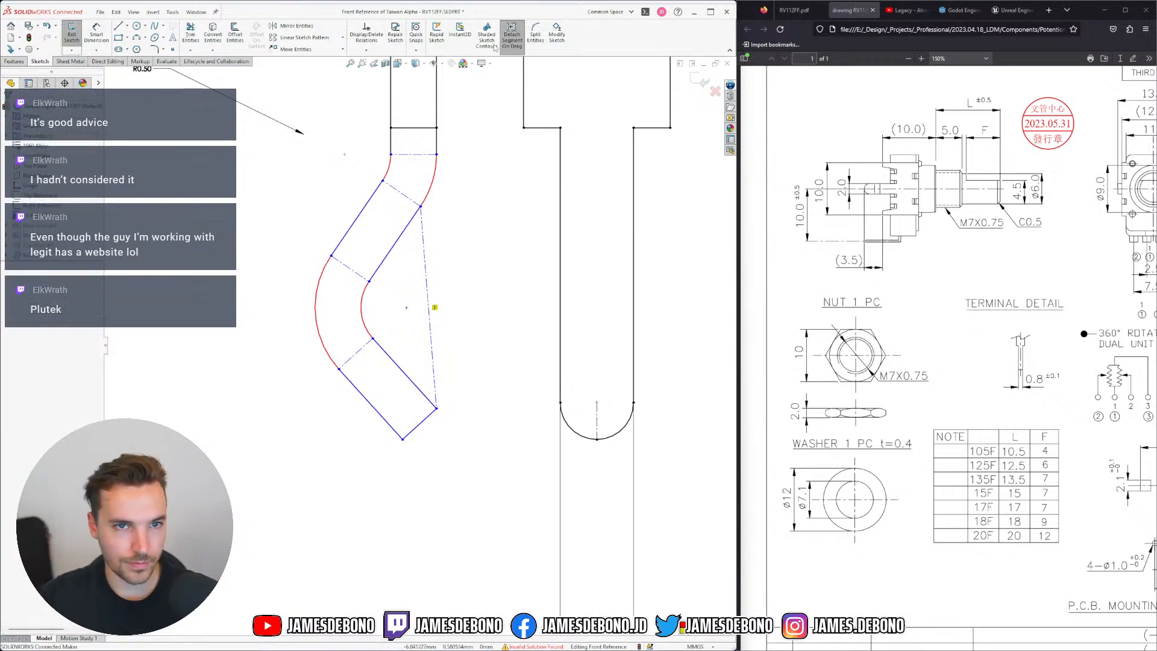
Split off the construction line's upper end and reattach it to the inner start point of the left leg's upper bend
click(535, 33)
click(423, 246)
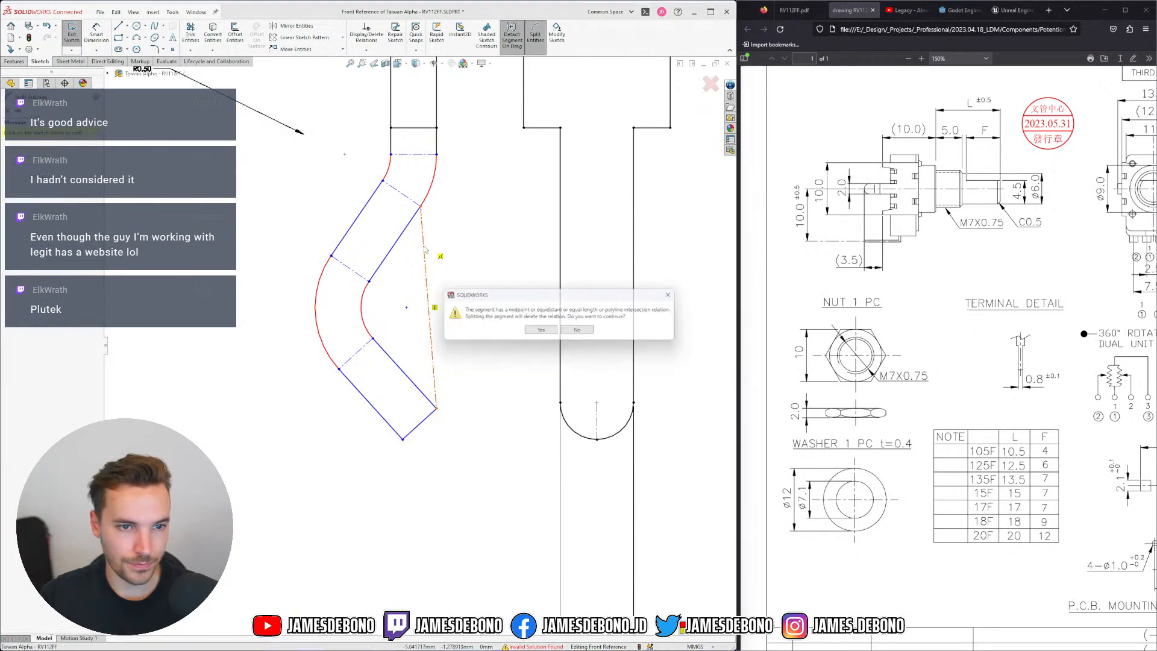
click(540, 338)
key(Escape)
click(422, 222)
key(Delete)
drag(424, 246, 436, 154)
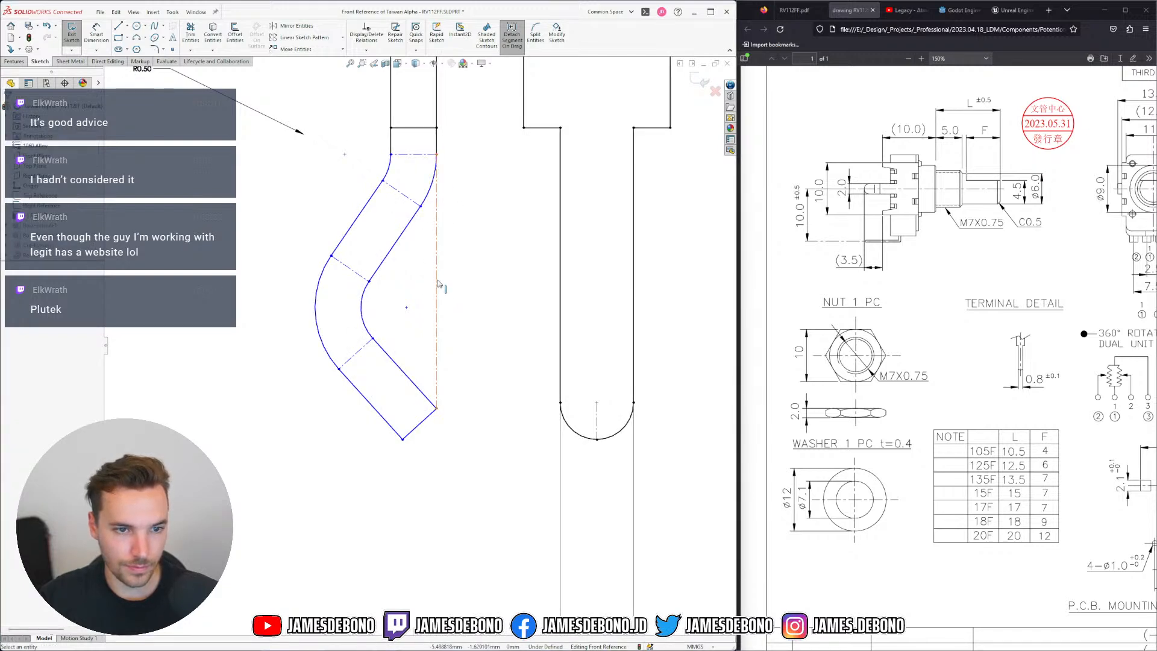
Align the vertical construction line's midpoint horizontally with the centre of the left leg's lower bend
click(437, 281)
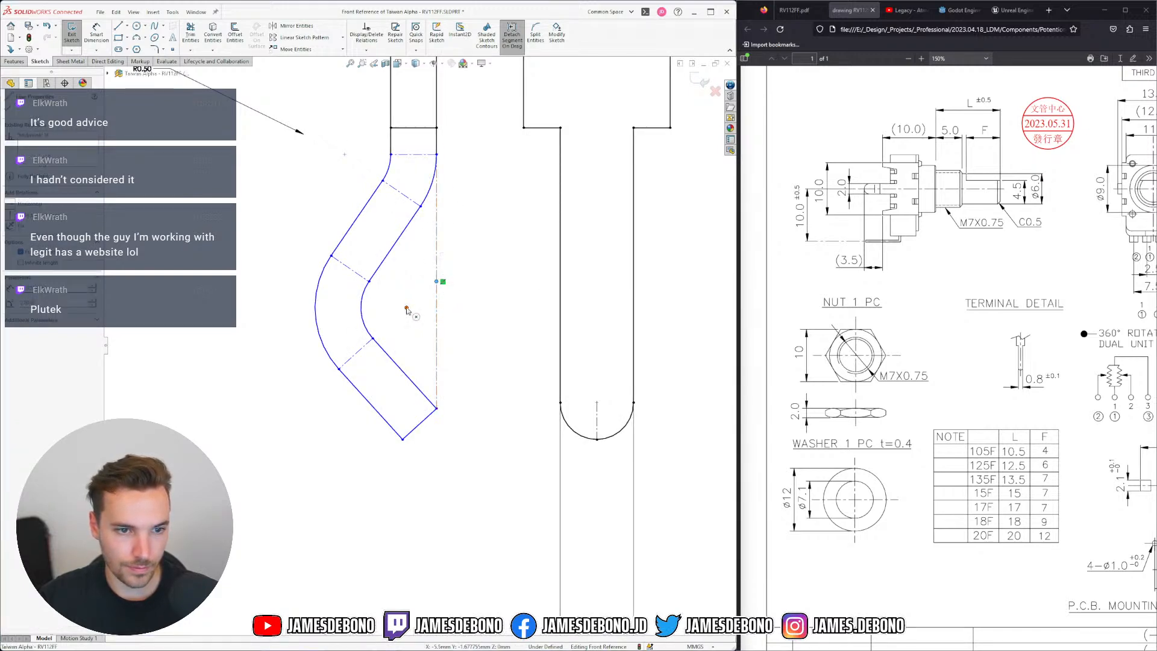
ctrl+click(406, 308)
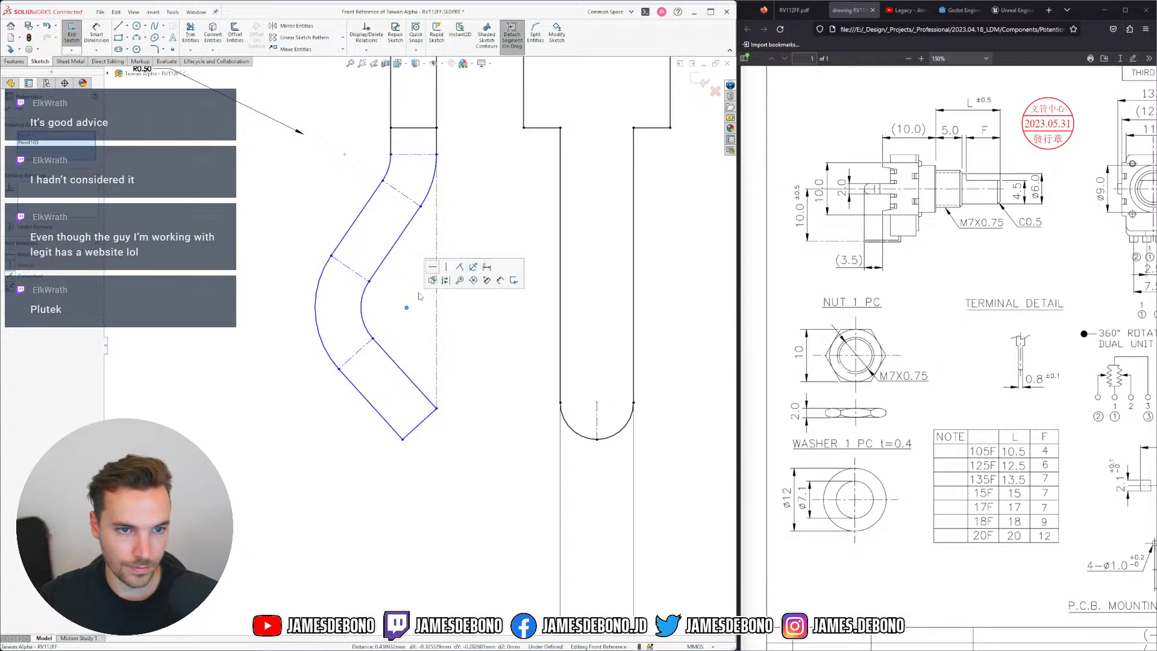
click(459, 267)
scroll(469, 295, up, 5)
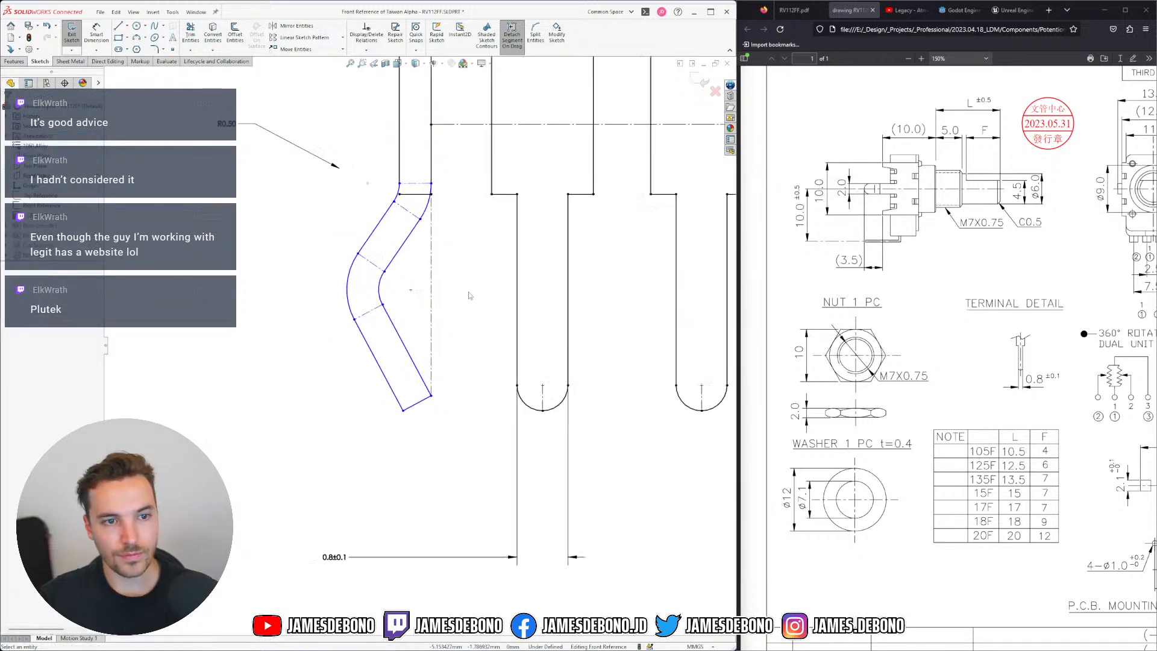
scroll(478, 204, down, 5)
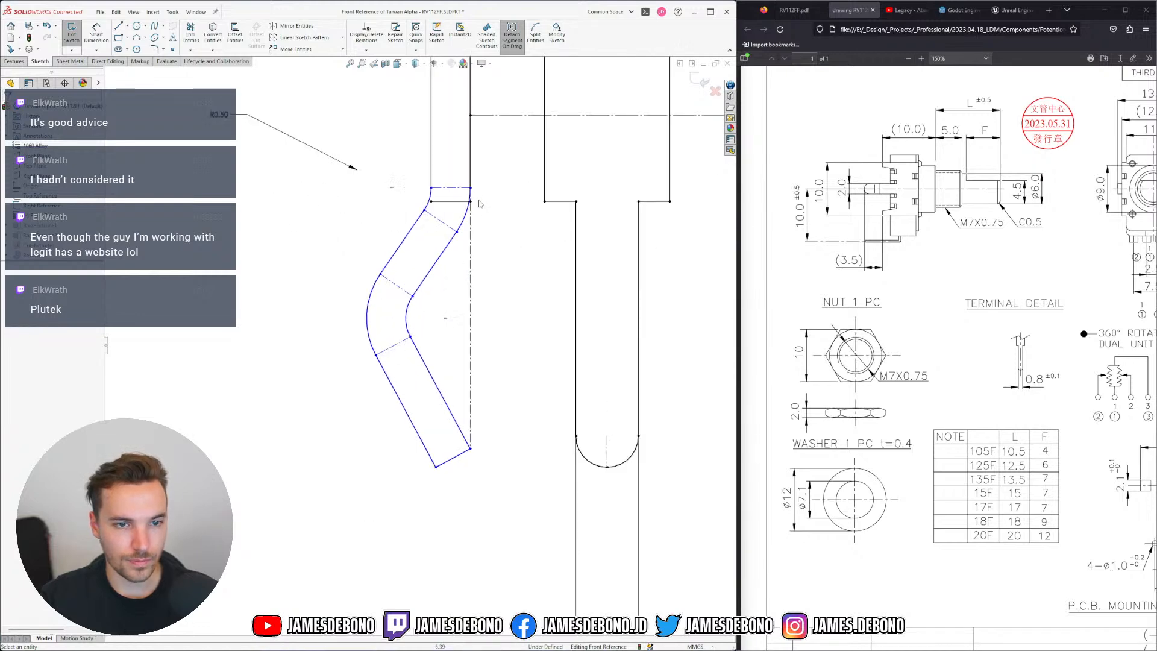
Lower the left leg's bends so the upper one starts below the short horizontal line, and delete the vertical construction line
drag(470, 188, 470, 224)
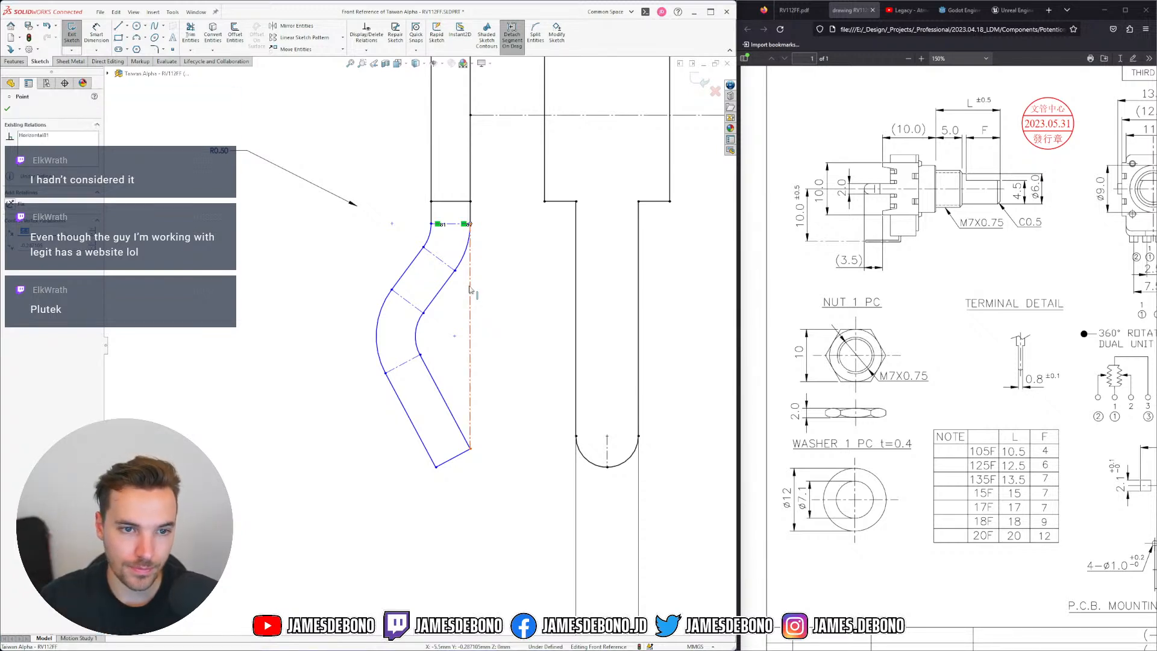
click(471, 290)
key(Escape)
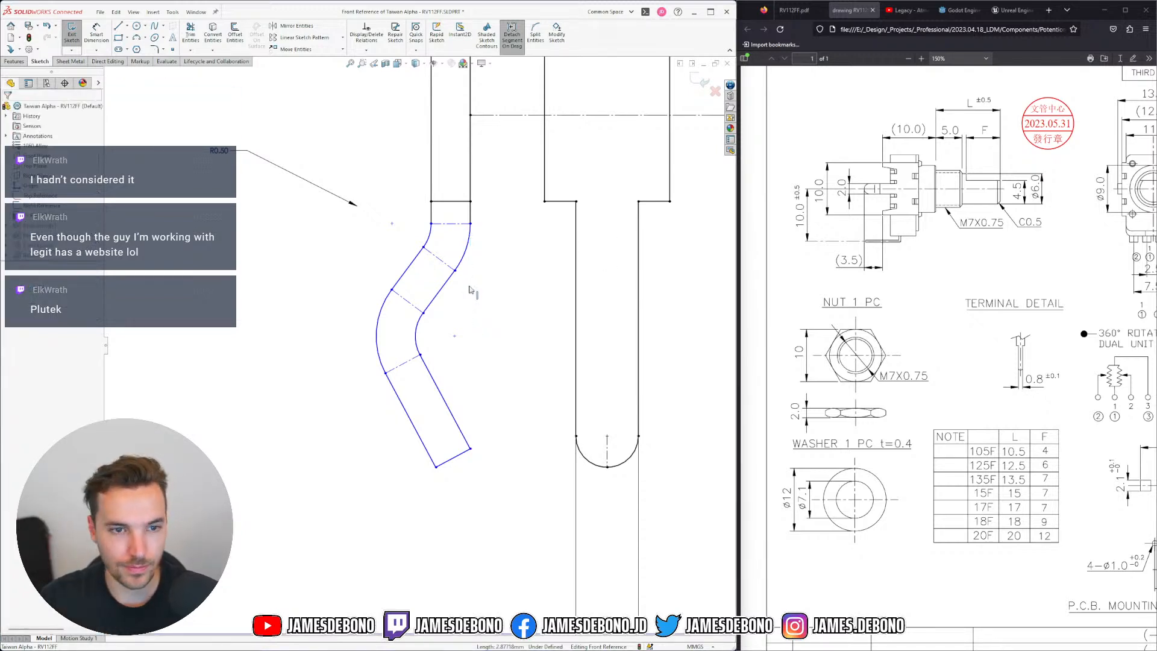
drag(386, 374, 386, 383)
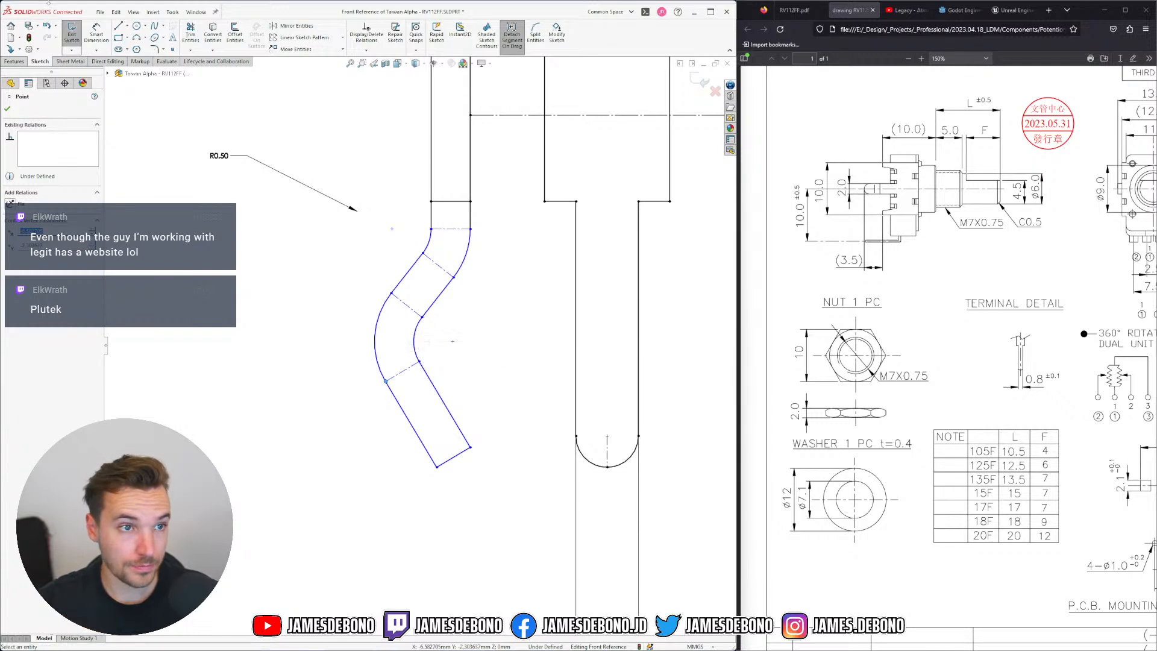
Draw a construction line from the midpoint of the lower bend's outer arc to its centre and make it horizontal
click(118, 26)
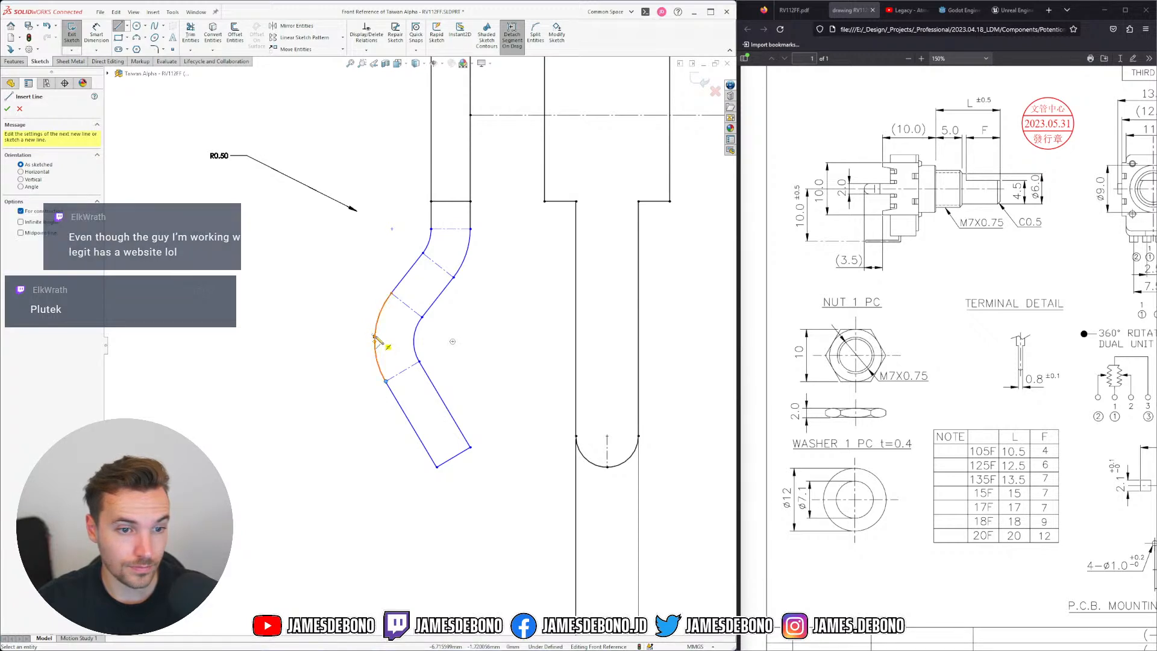
click(374, 337)
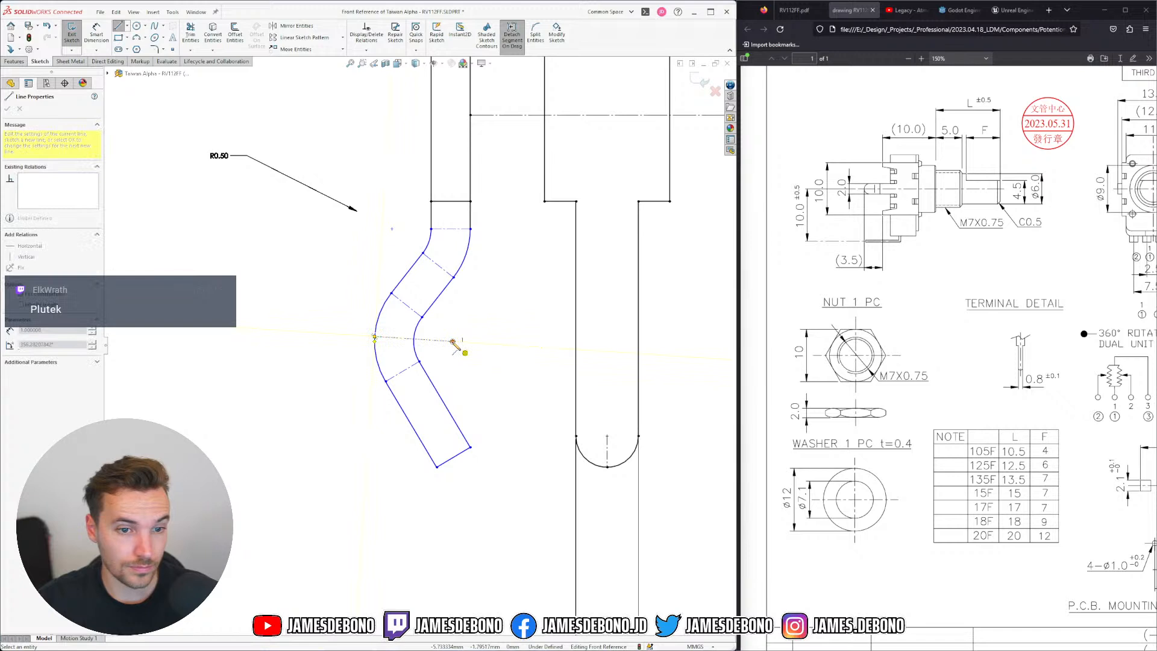
click(453, 341)
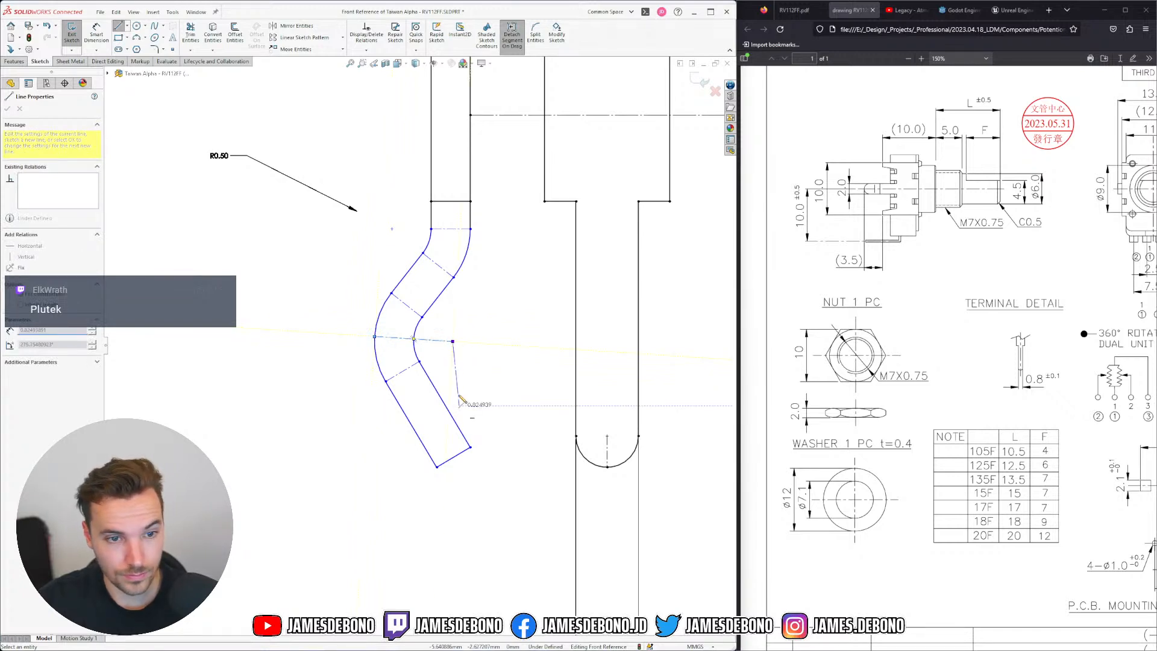
key(Escape)
click(443, 342)
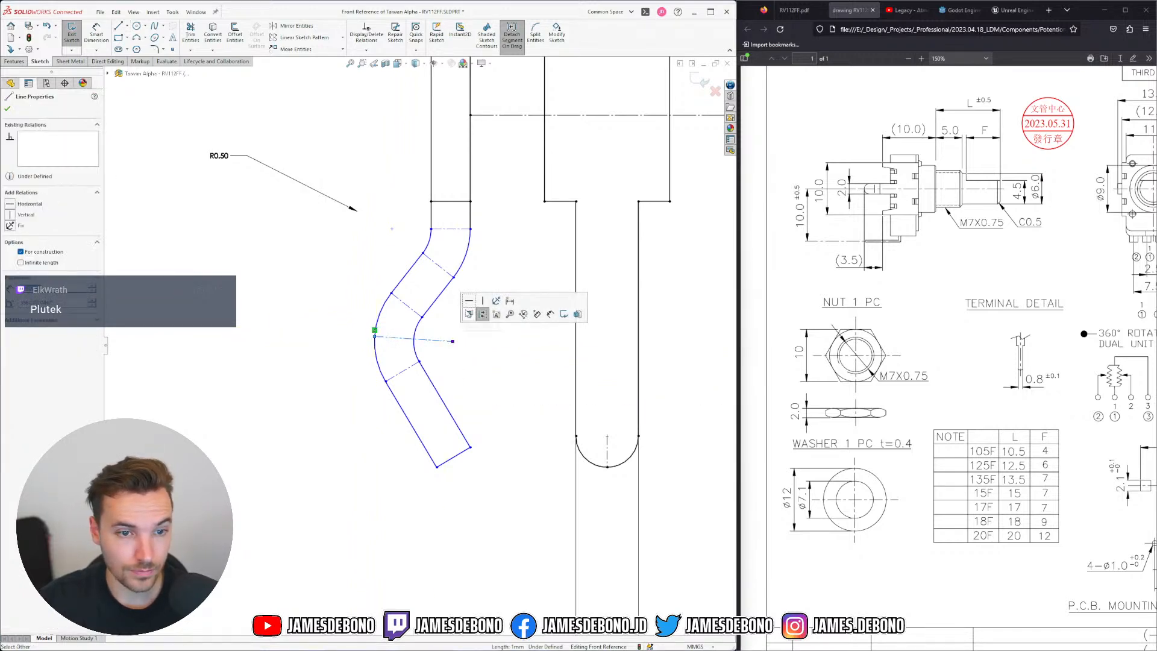
click(481, 313)
click(474, 383)
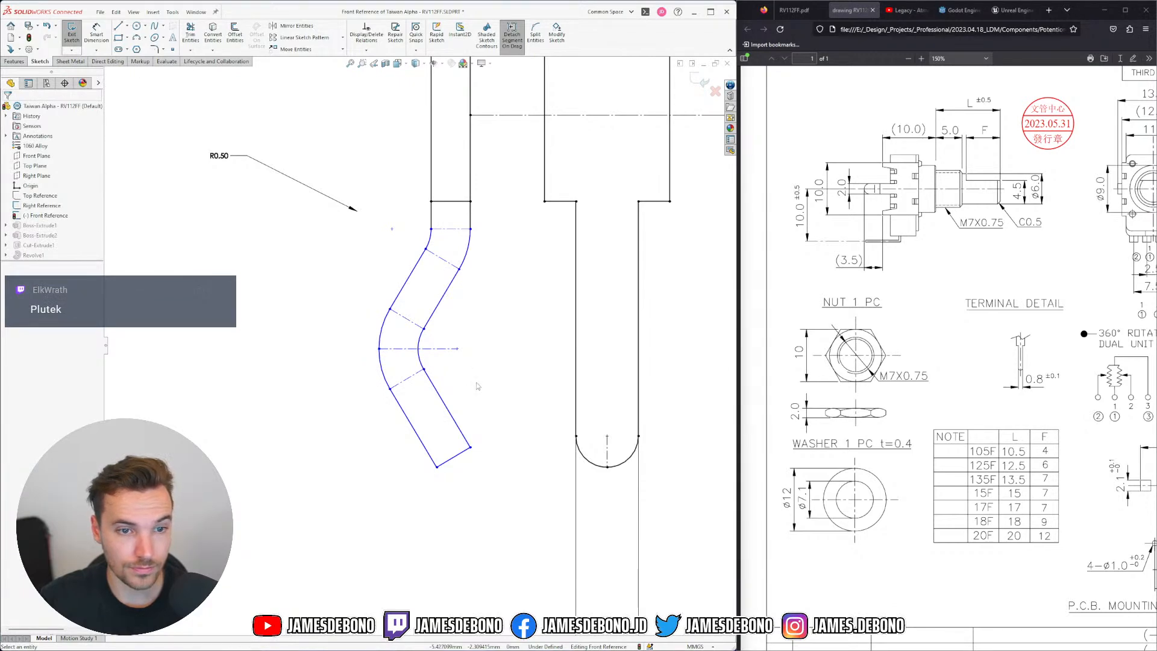
Pull the outermost point of the left leg's lower bend slightly inward, steepening the slanted segments
scroll(430, 369, up, 4)
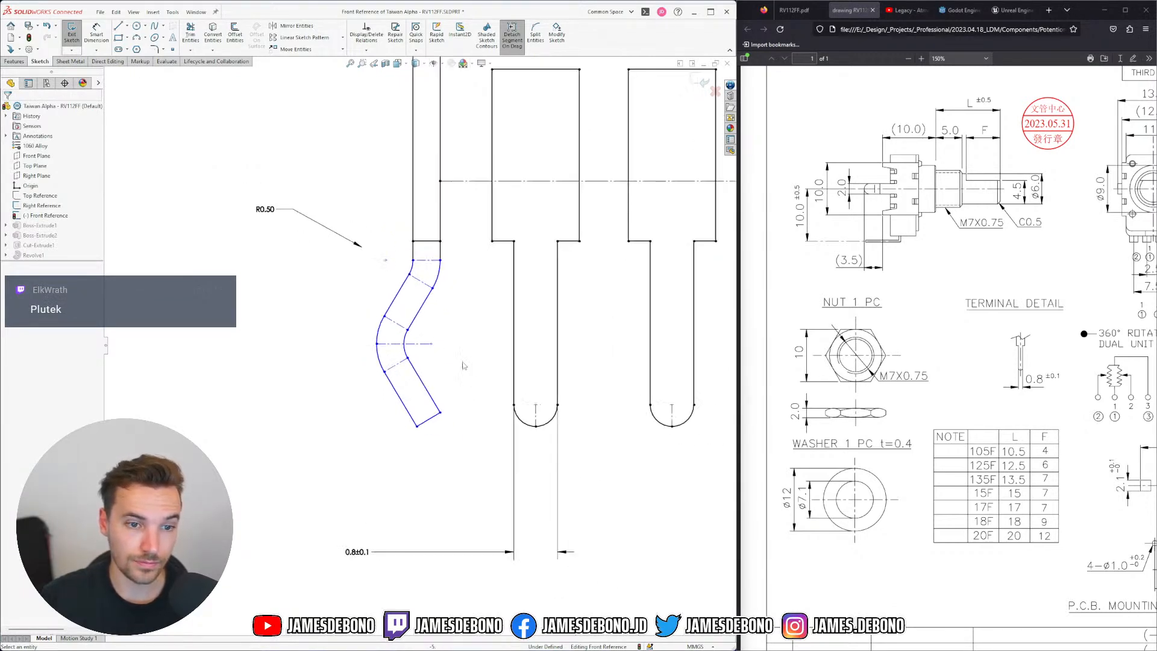
scroll(392, 356, down, 3)
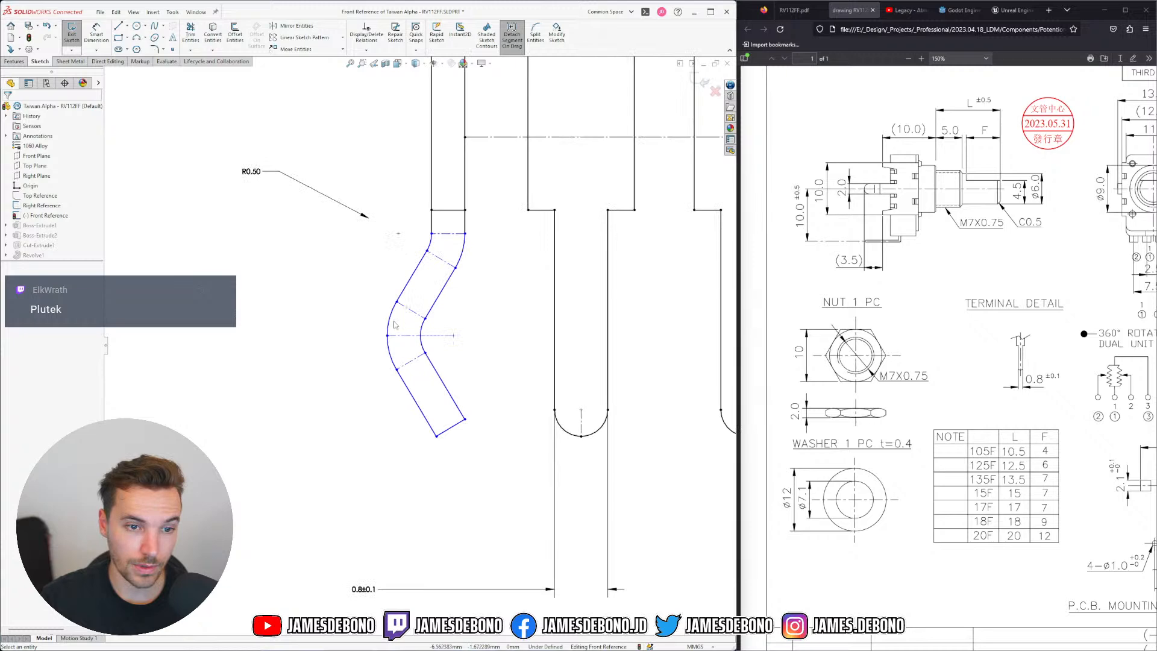
mouse_move(387, 337)
mouse_down()
mouse_move(318, 339)
mouse_move(398, 333)
mouse_move(387, 348)
mouse_move(391, 335)
mouse_up()
click(441, 493)
Dimension the horizontal distance from the lower bend's outermost point to the left leg's straight inner side as 1 mm
click(96, 36)
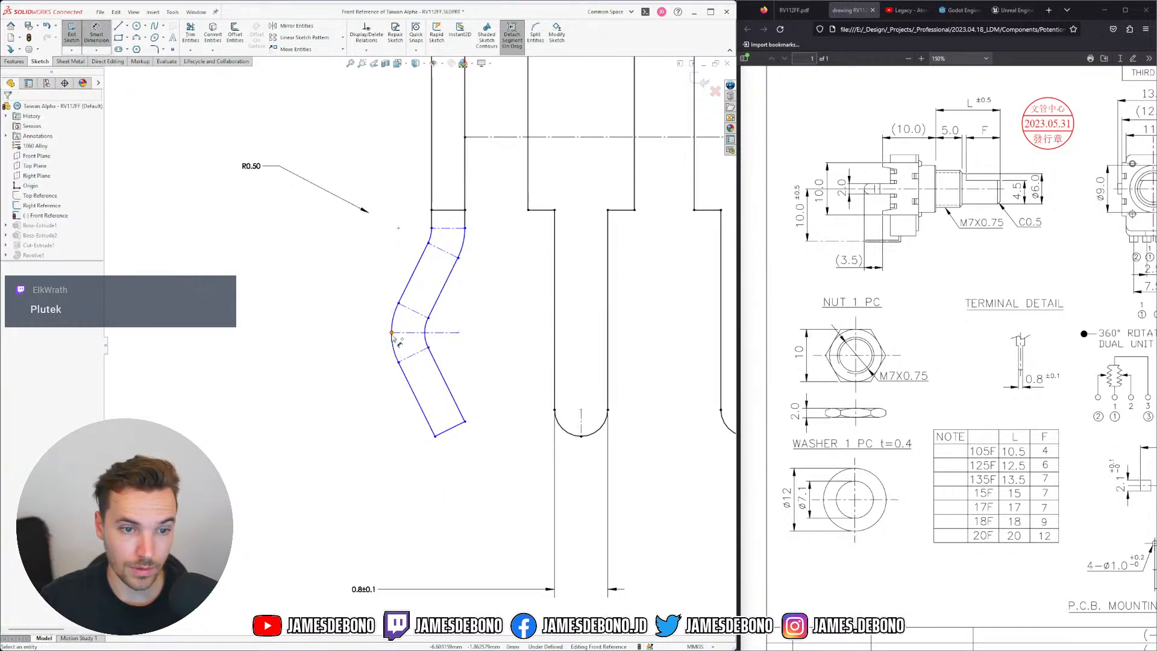
click(392, 333)
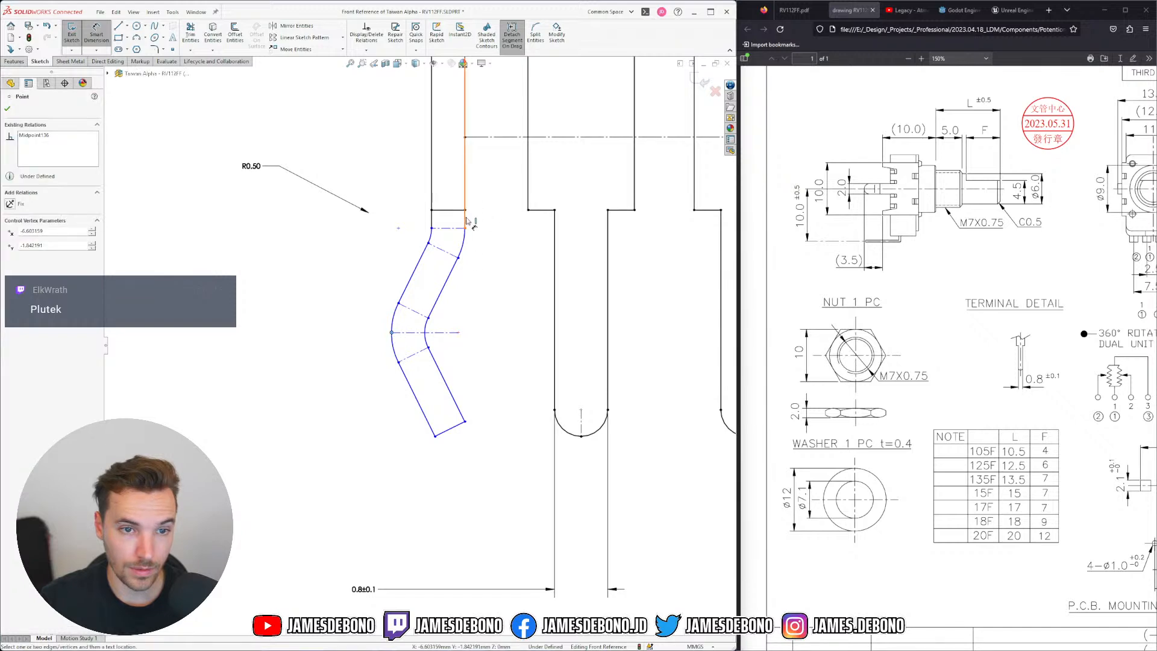
click(467, 222)
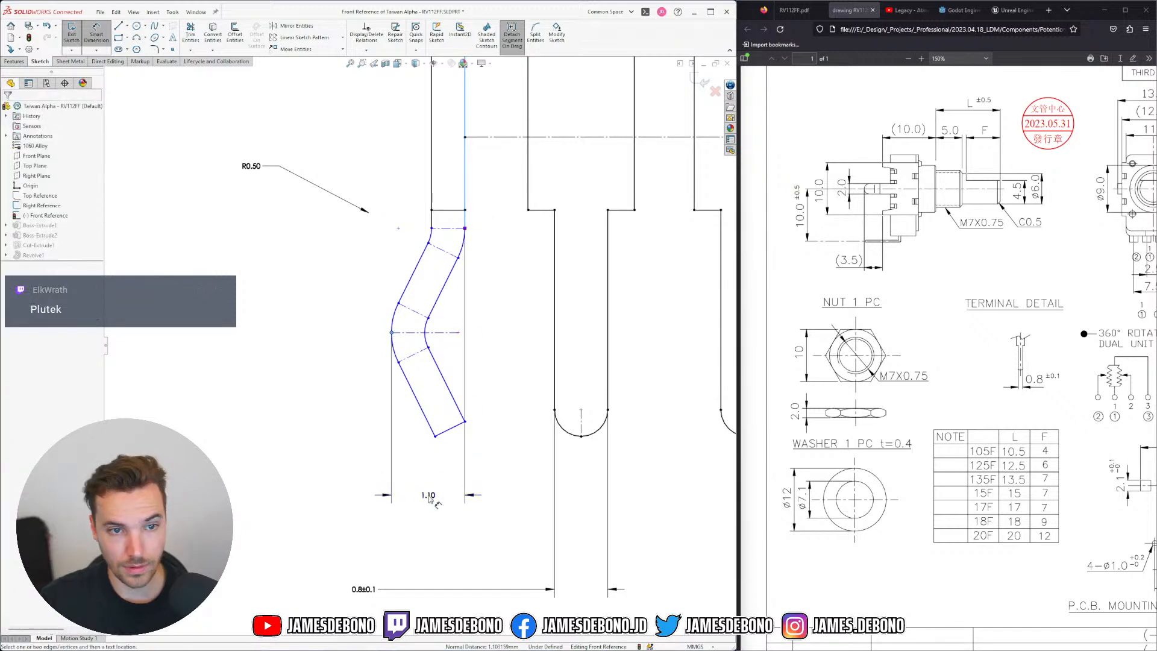
click(429, 497)
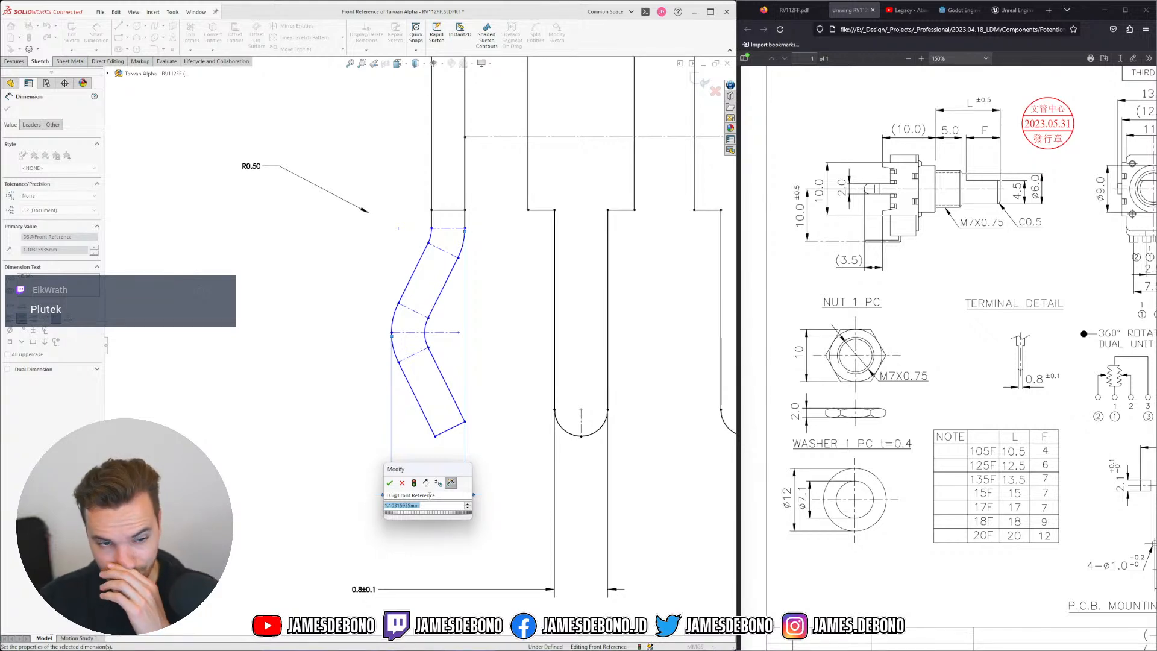
text(1)
key(Return)
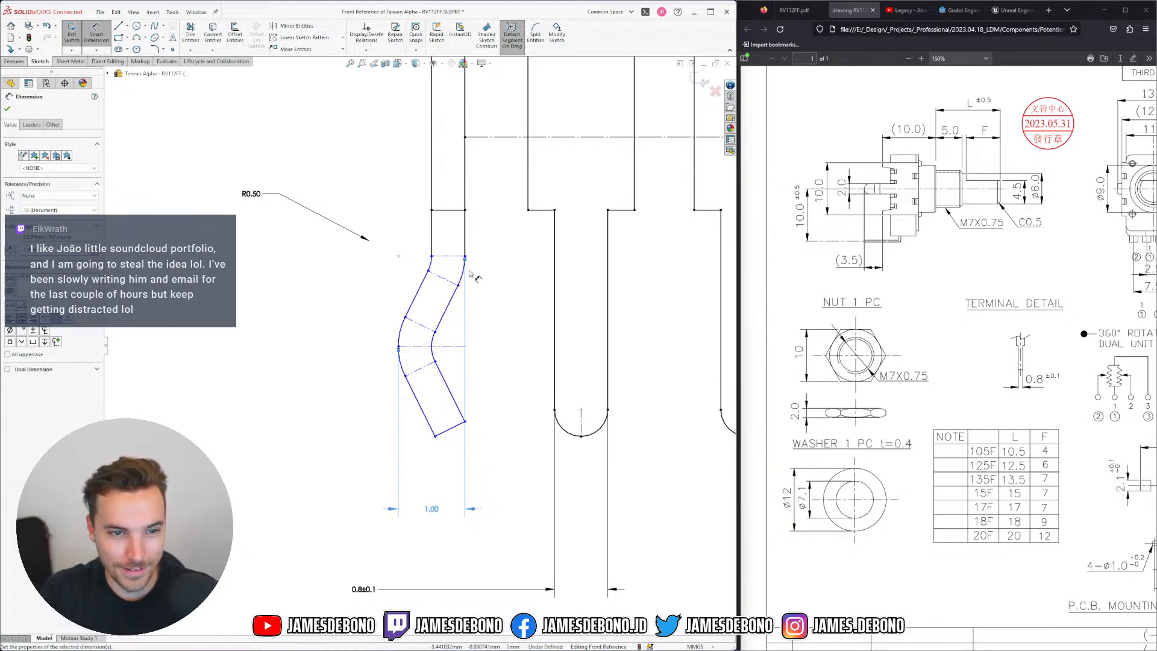
Draw a short construction line from the upper bend's outer arc to the horizontal construction line and make it collinear with the left leg's outer slanted segment
click(435, 436)
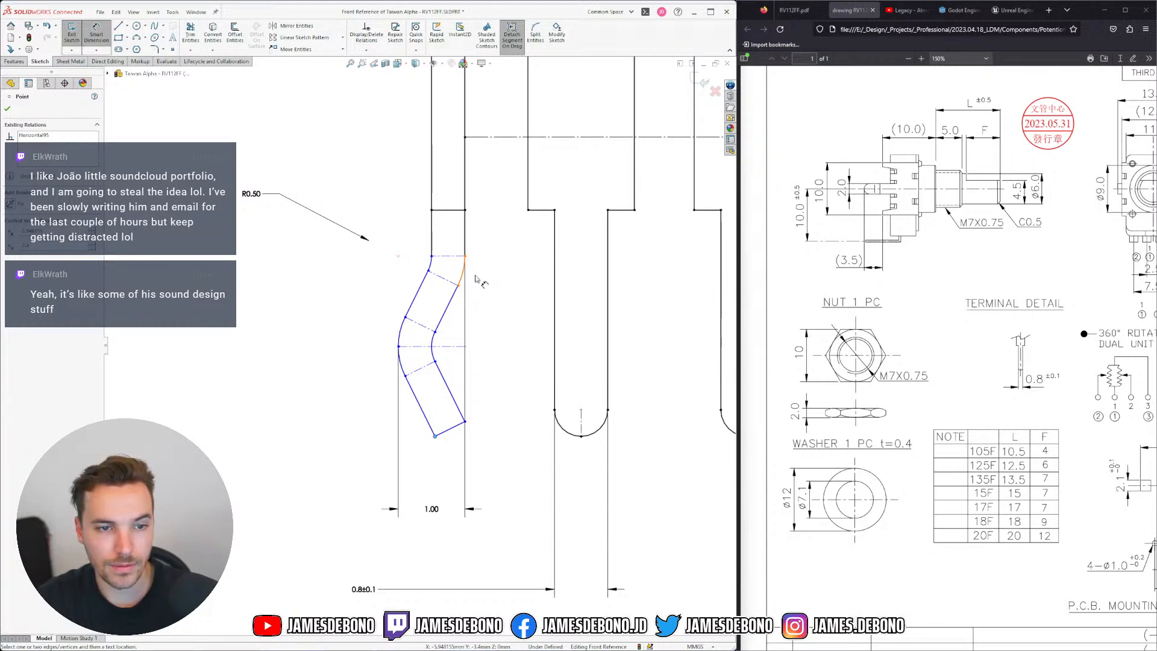
key(Escape)
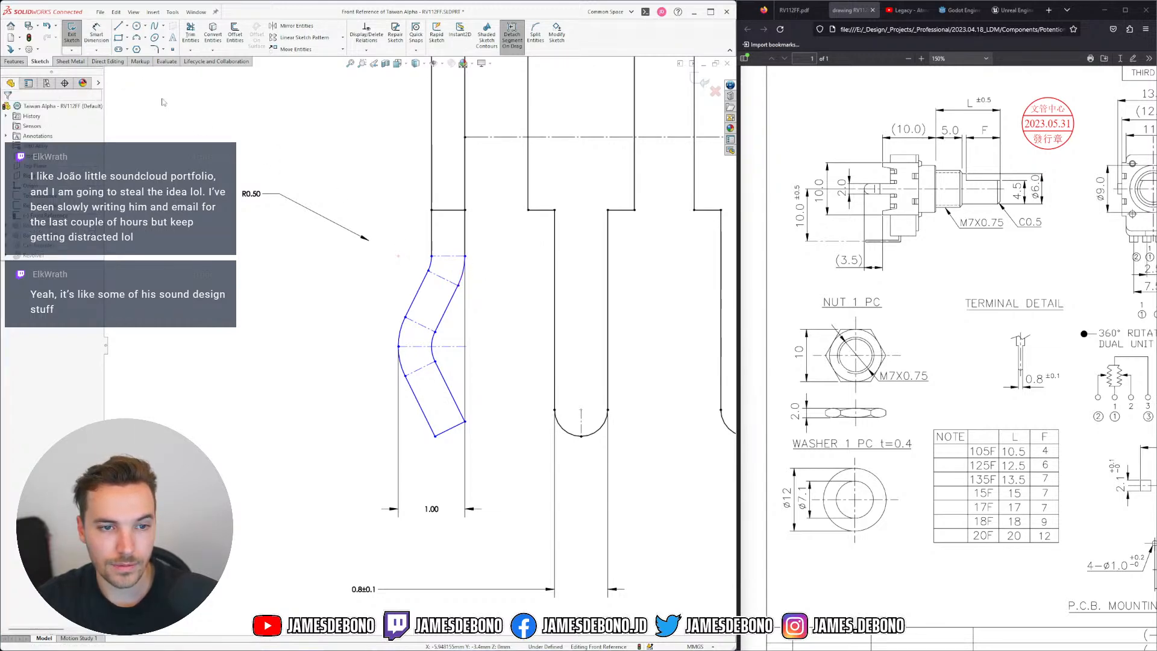
click(119, 26)
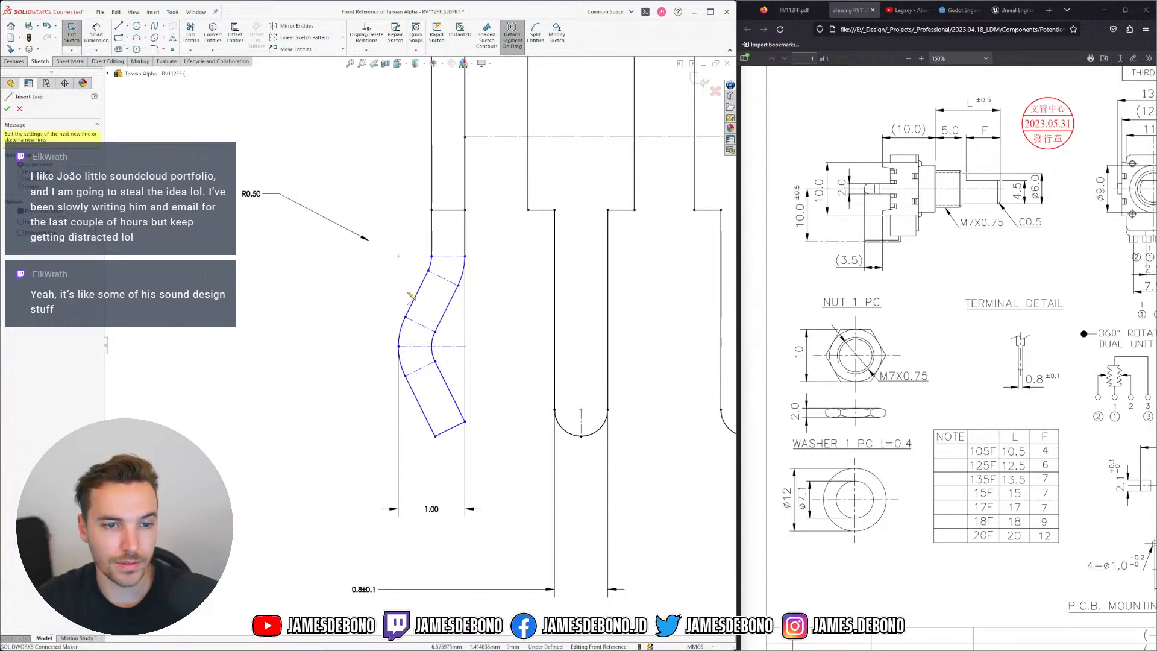
click(429, 270)
scroll(429, 269, up, 3)
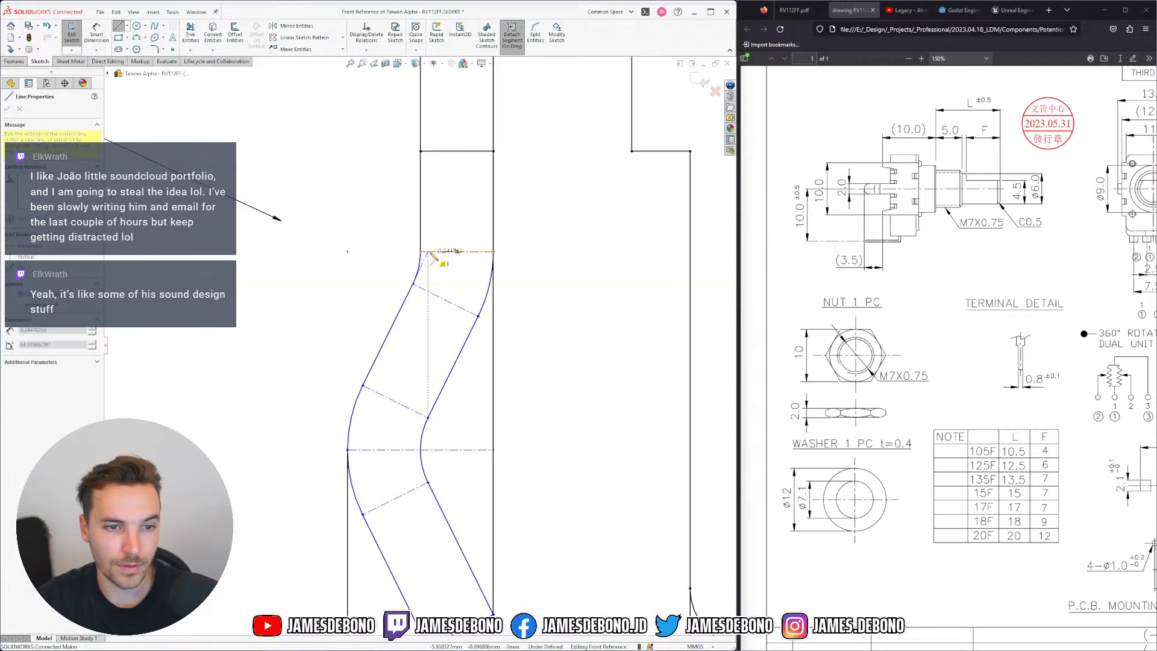
key(Escape)
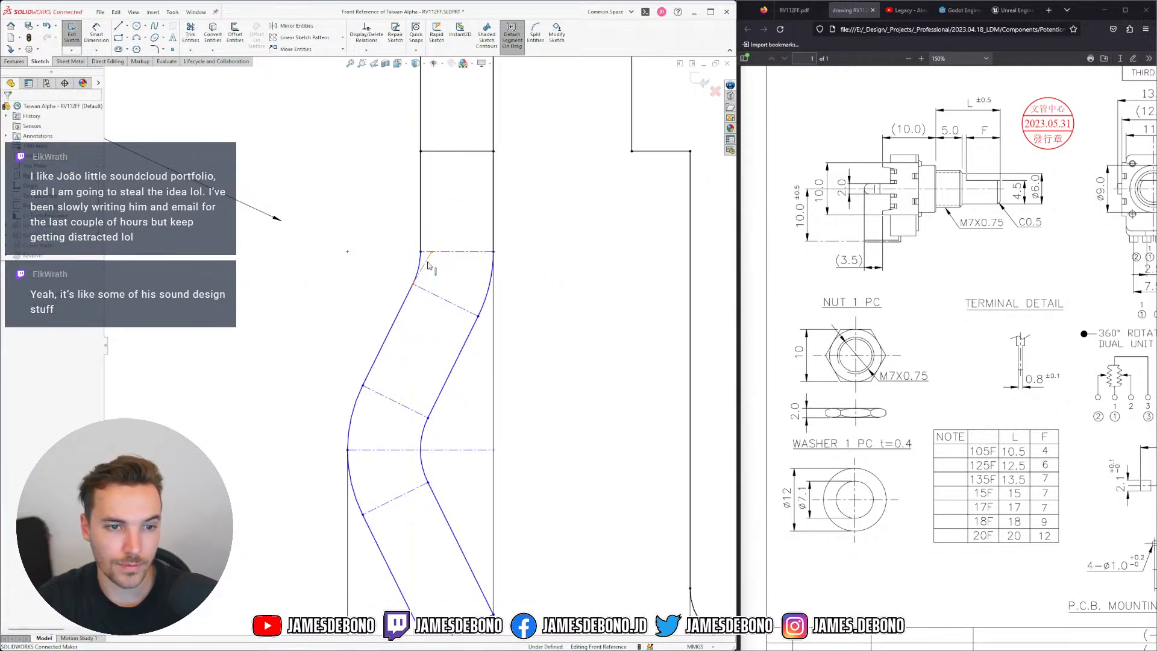
click(426, 263)
ctrl+click(394, 319)
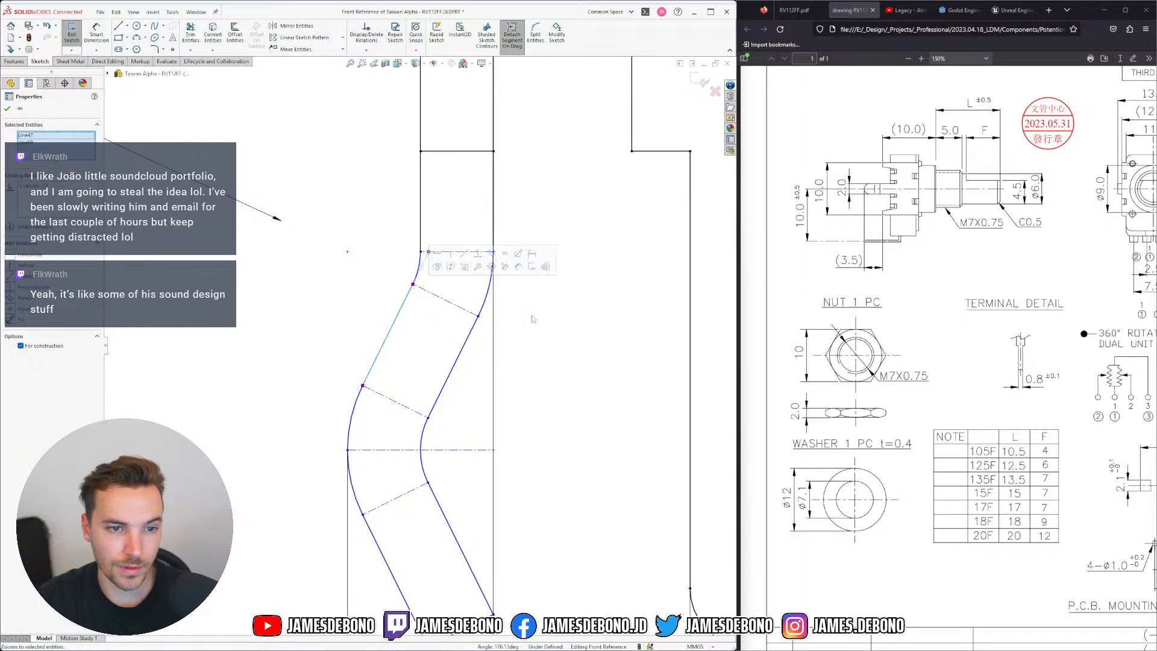
click(464, 255)
scroll(409, 368, up, 3)
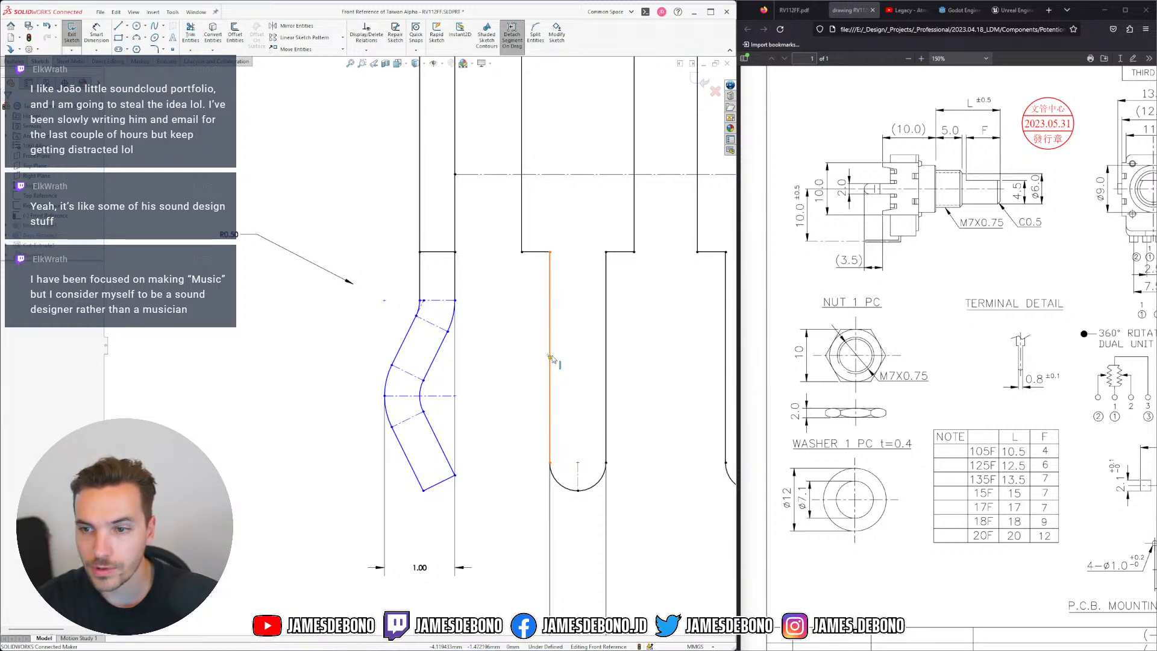
Delete the short slanted construction line inside the left leg's upper bend
scroll(285, 388, up, 3)
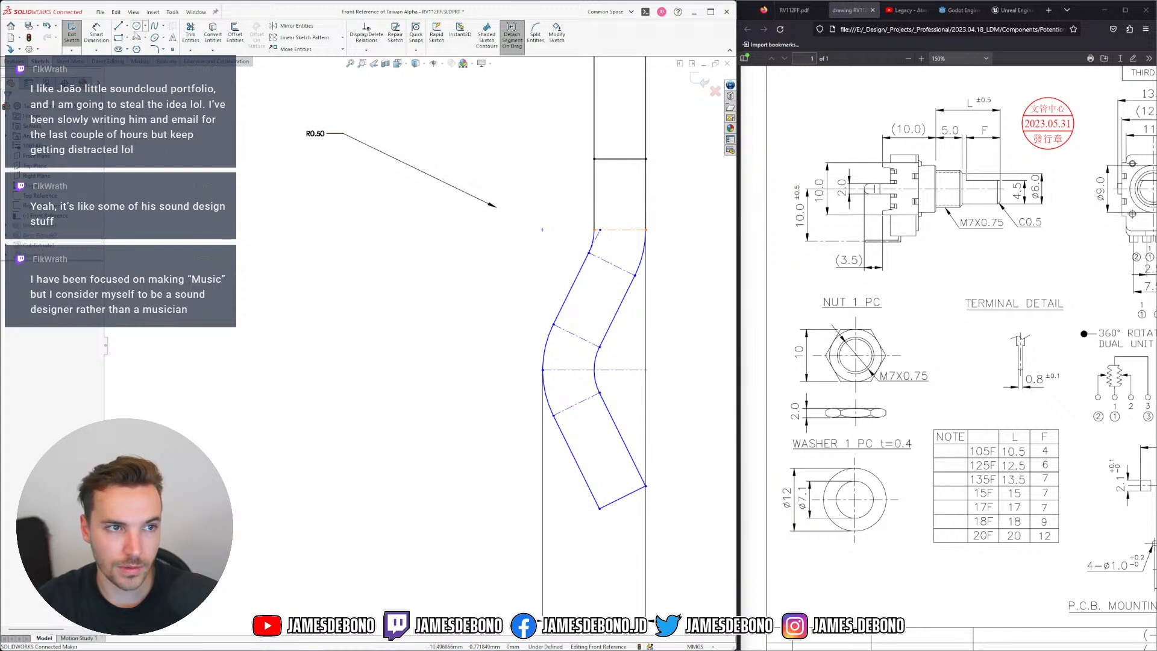
key(l)
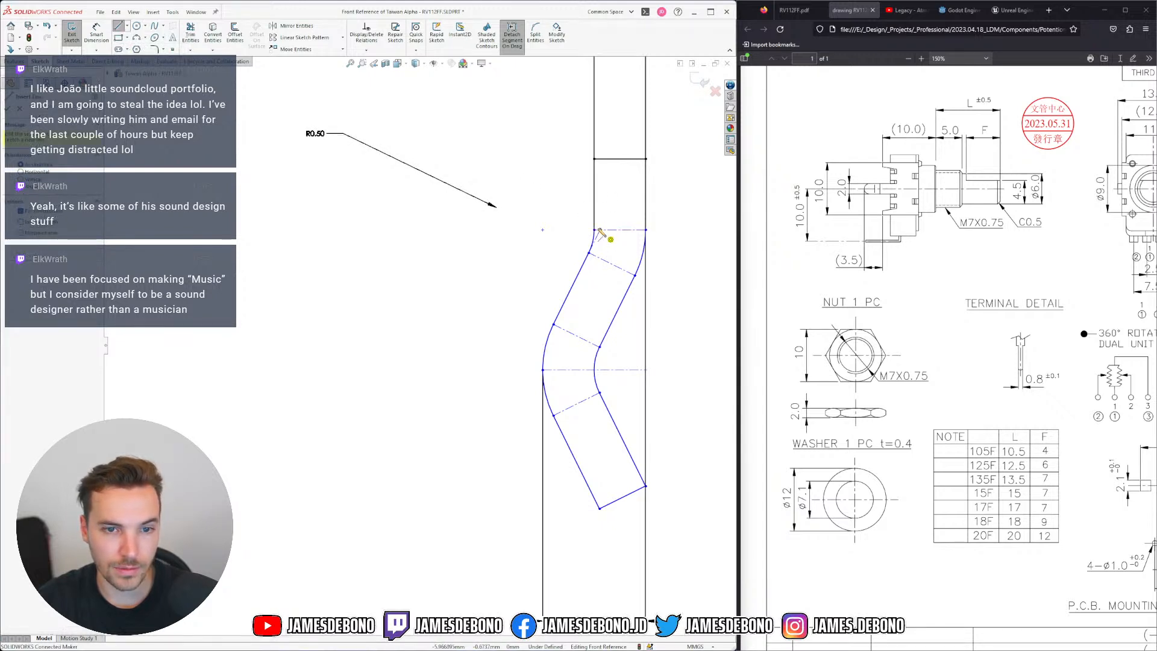
click(598, 229)
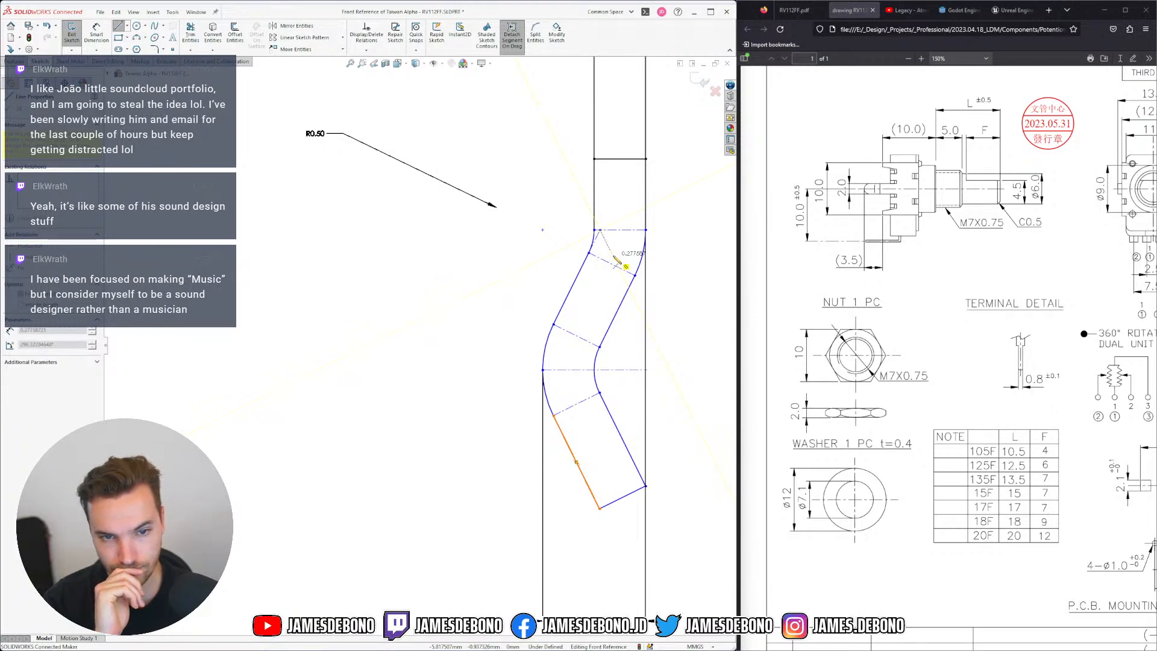
key(Escape)
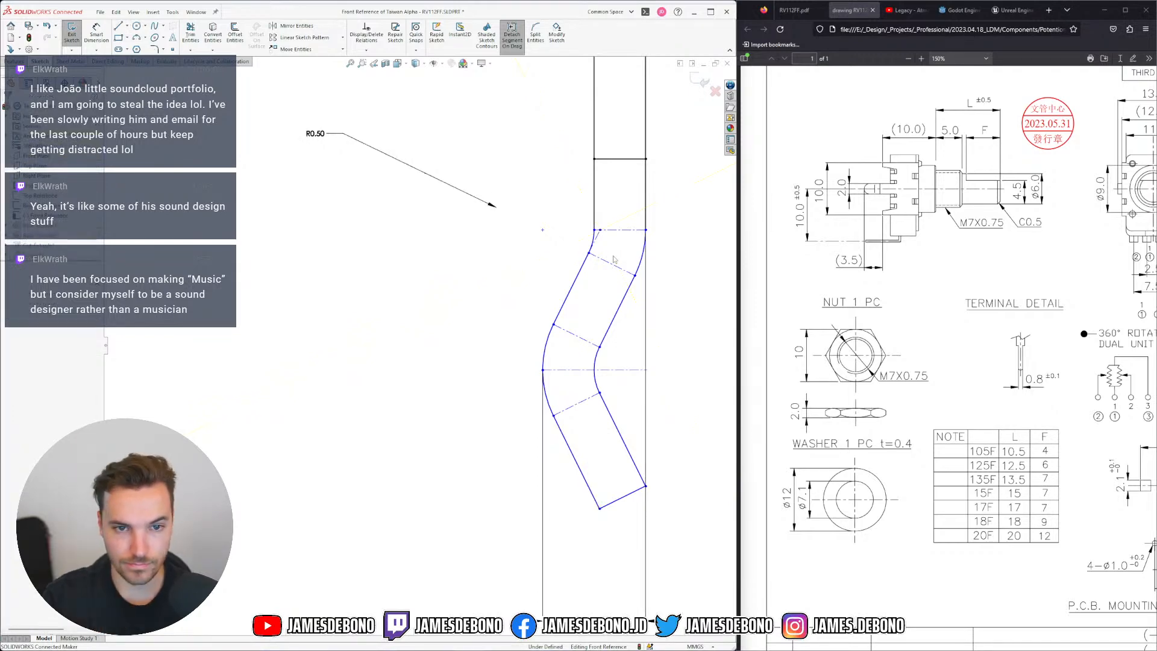
click(598, 239)
key(Delete)
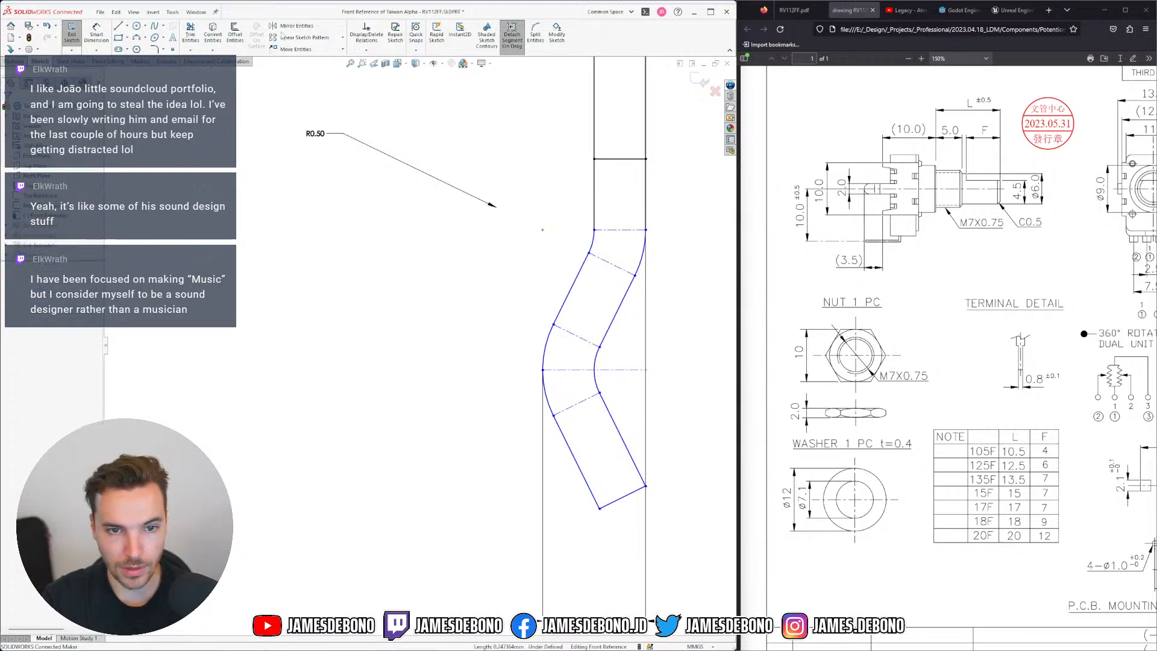
click(96, 37)
click(605, 337)
click(626, 369)
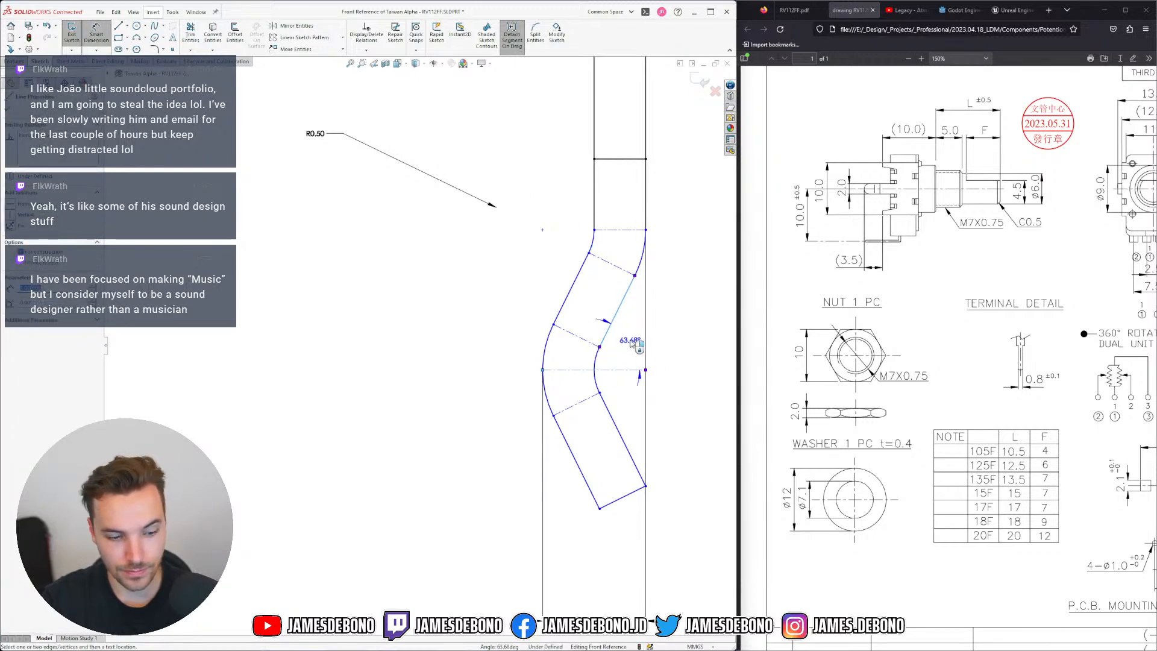
key(Escape)
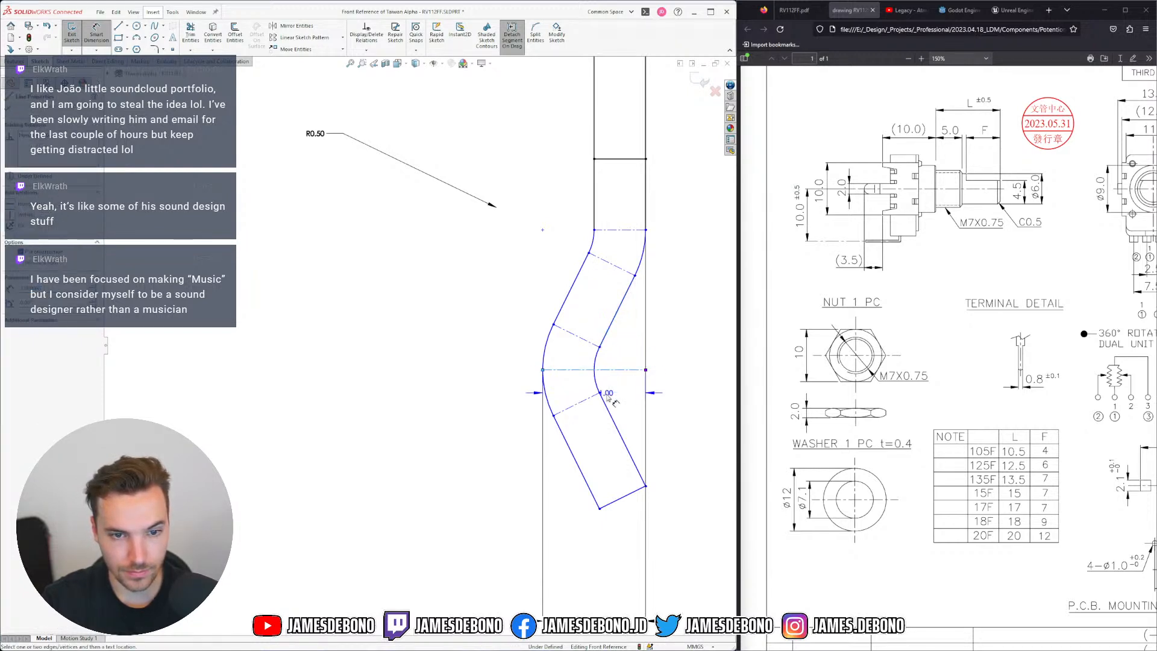
click(613, 419)
key(Escape)
click(613, 319)
key(Escape)
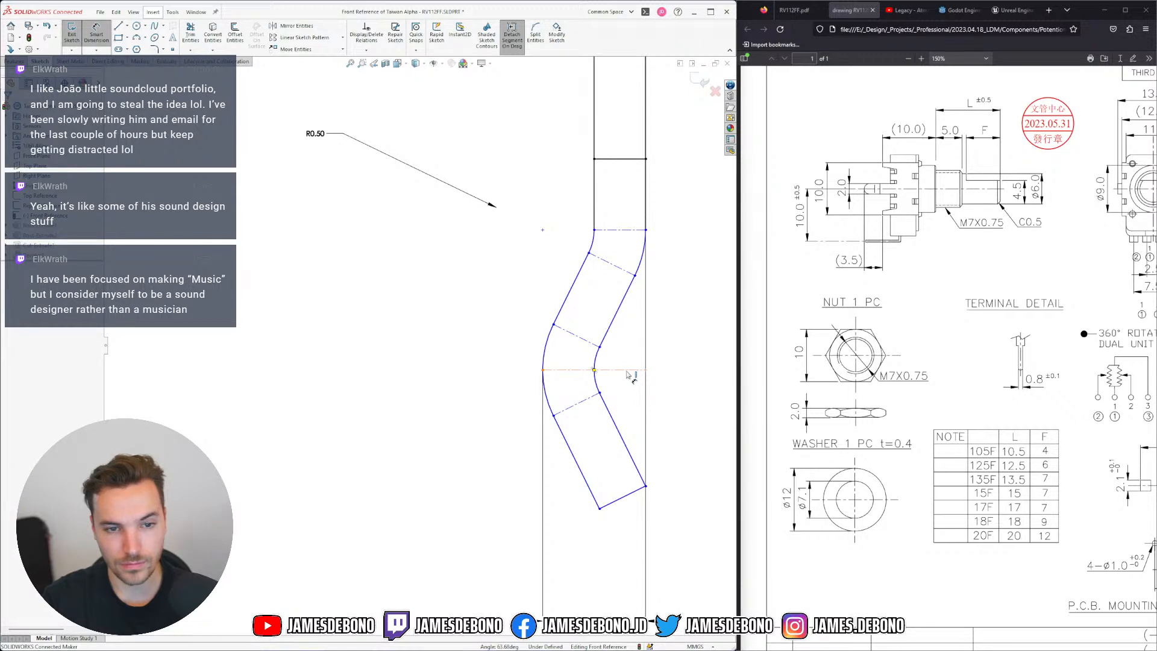
key(Escape)
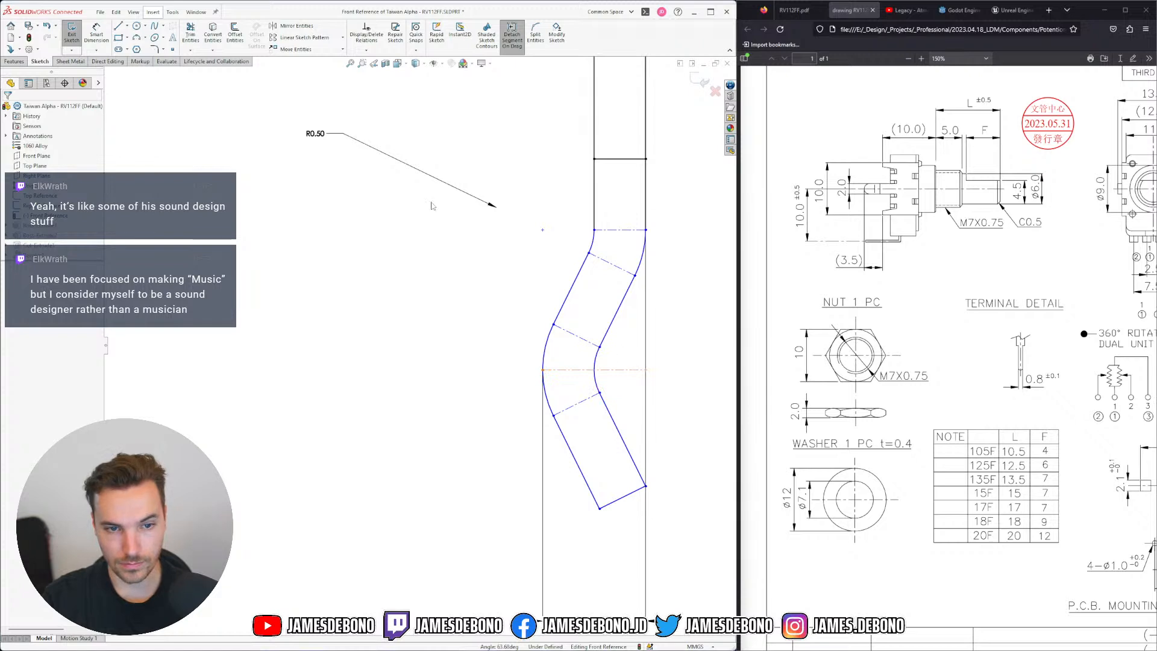
Dimension the angle between the left leg's two inner slanted segments as 120 degrees
click(97, 35)
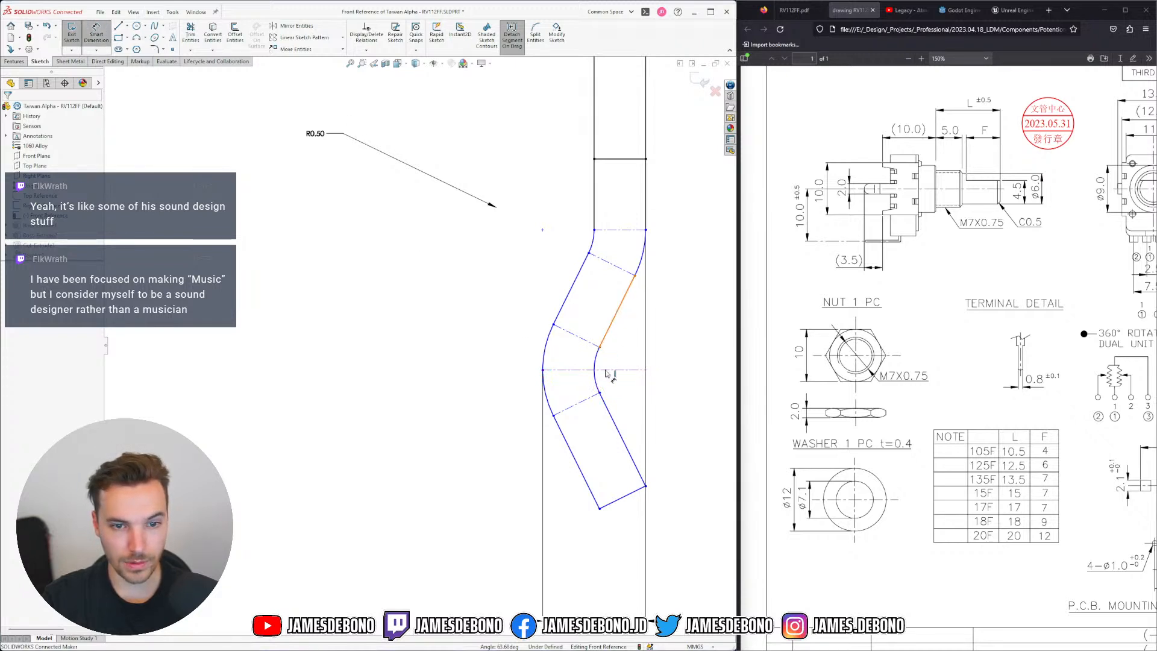
click(604, 339)
click(612, 415)
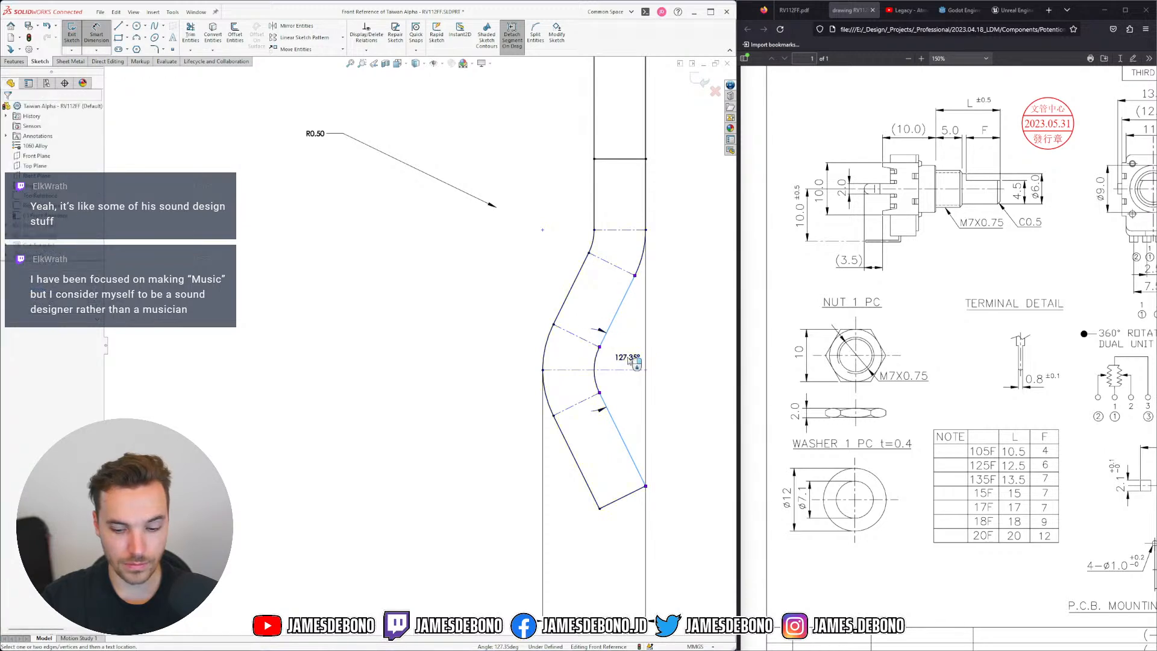
click(630, 360)
text(120)
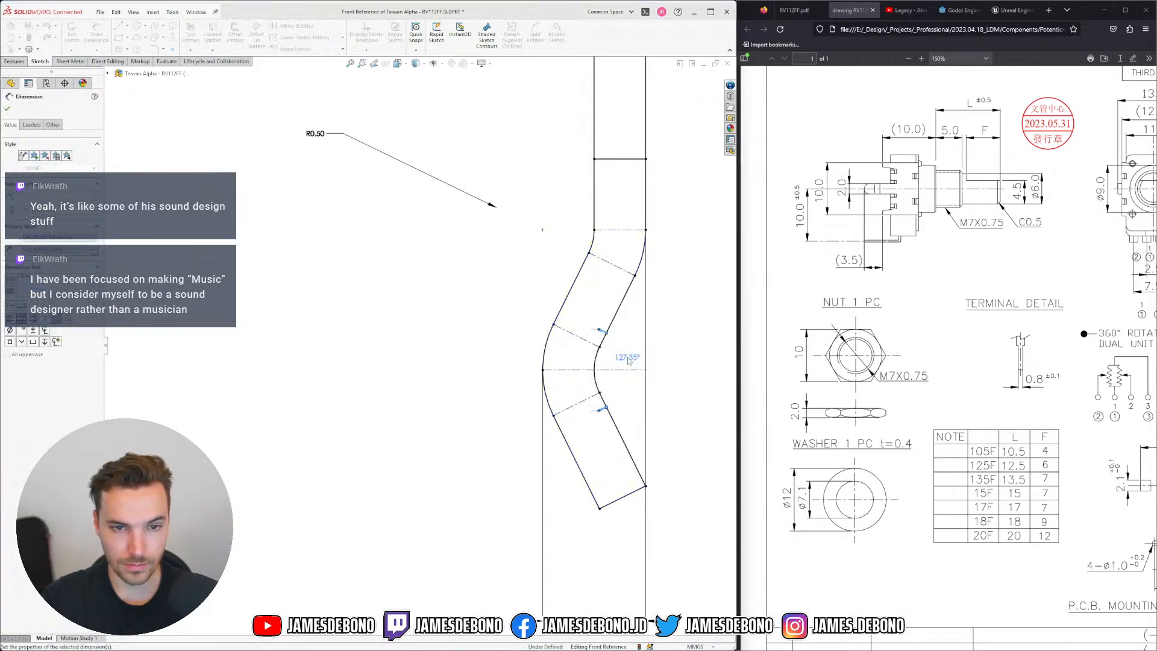
key(Return)
key(Escape)
Reposition the left leg's kink angle dimension and adjust its value to 136 degrees
scroll(417, 346, up, 5)
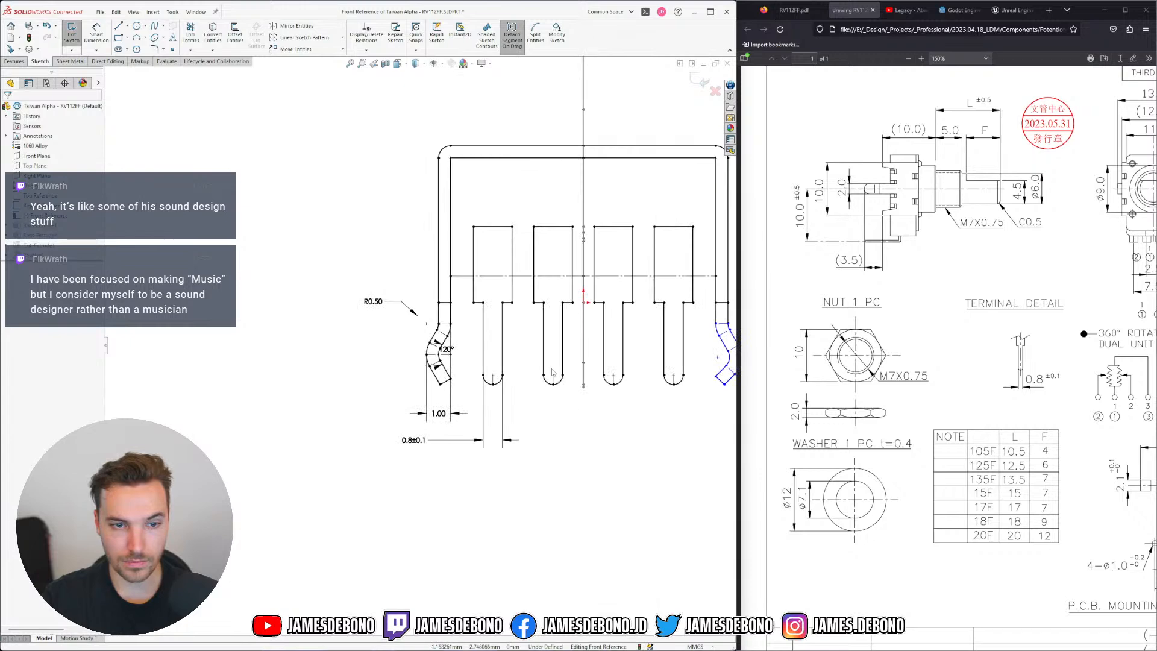
drag(415, 345, 440, 354)
click(94, 248)
click(94, 247)
click(94, 247)
click(94, 248)
click(94, 247)
click(94, 248)
click(94, 248)
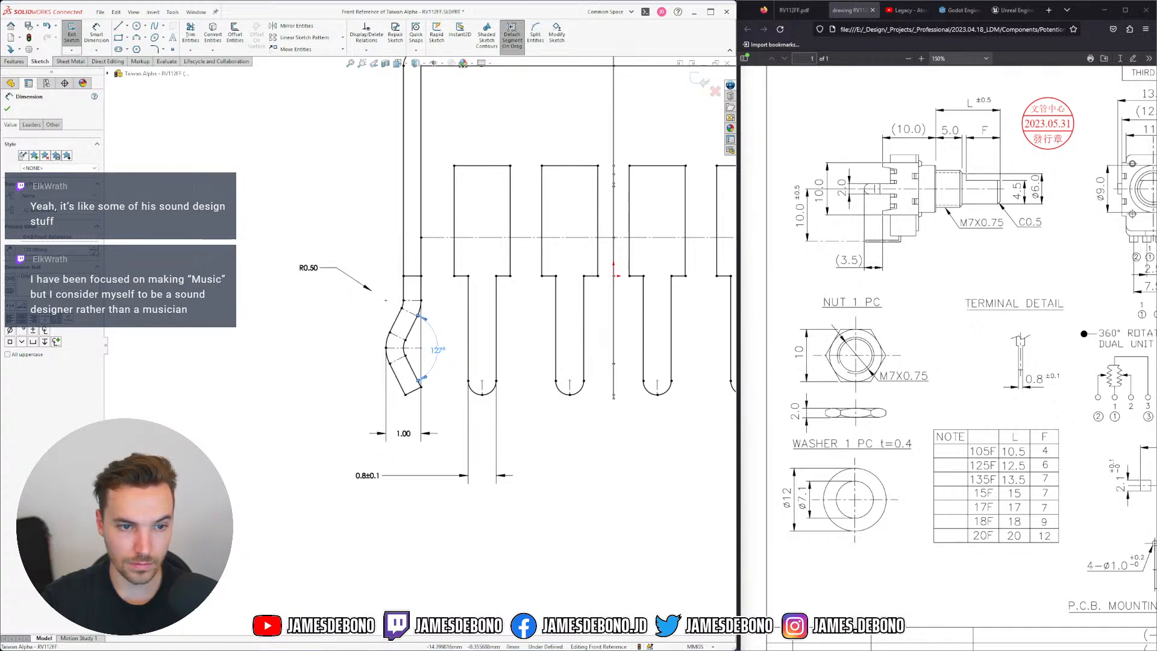
click(94, 248)
click(94, 247)
click(94, 248)
click(94, 247)
click(94, 248)
click(94, 248)
click(94, 248)
click(94, 248)
click(94, 247)
click(94, 247)
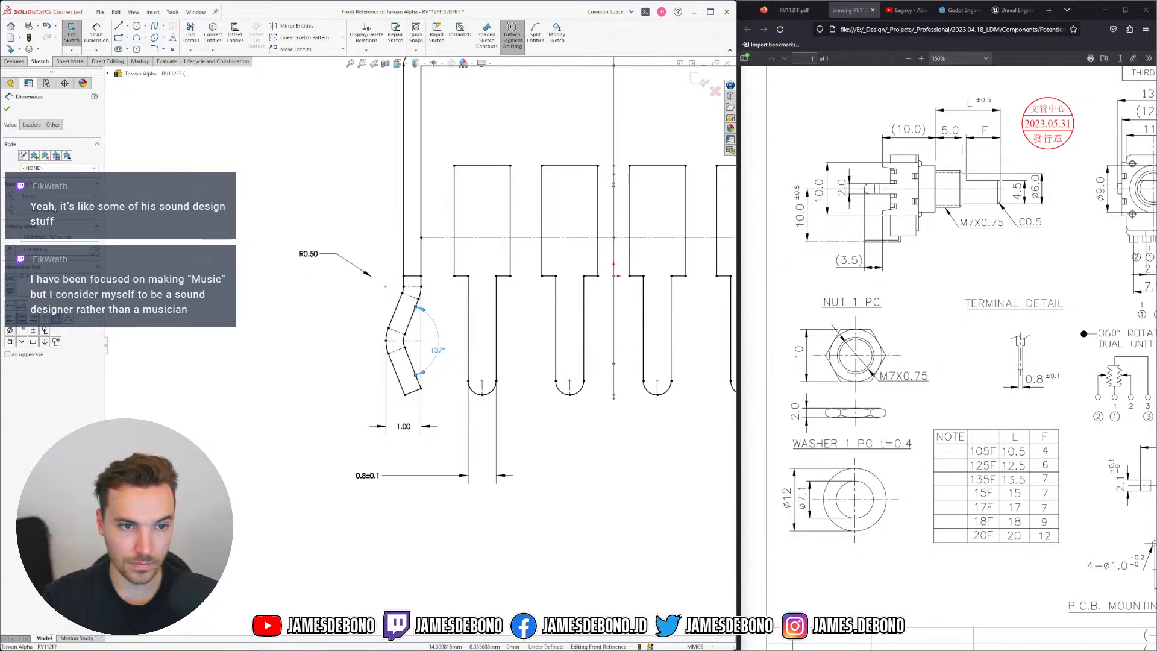
click(94, 247)
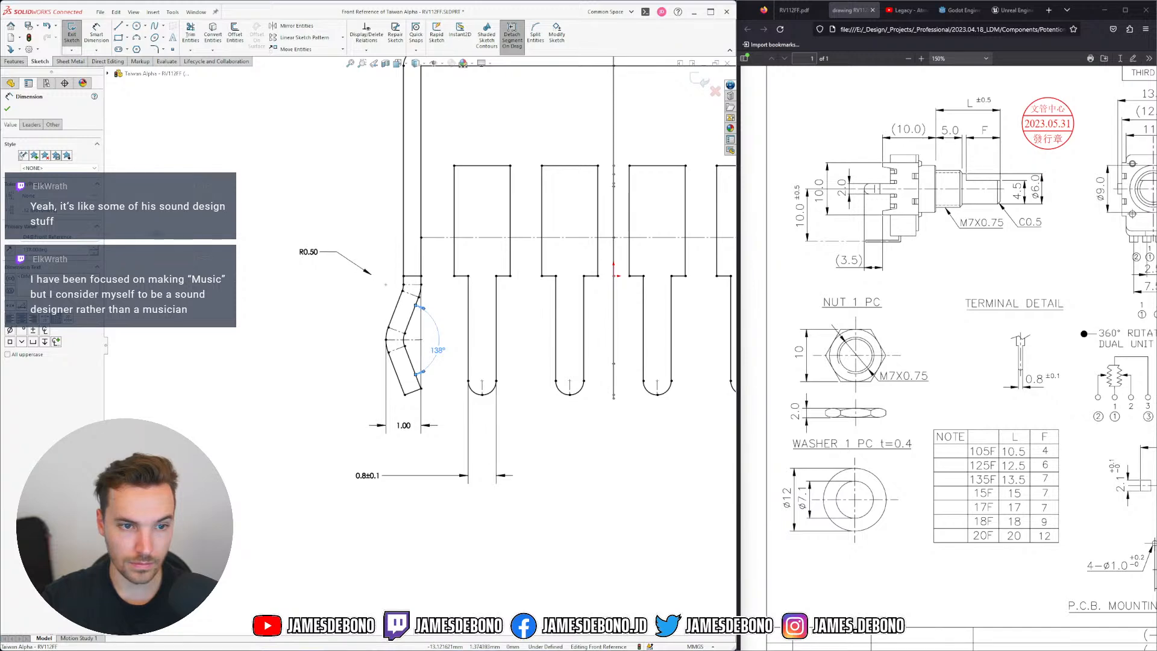
click(94, 252)
click(94, 252)
Add a driven angle dimension between the left leg's straight outer side and its upper outer slanted segment, placed beside the upper bend
click(102, 35)
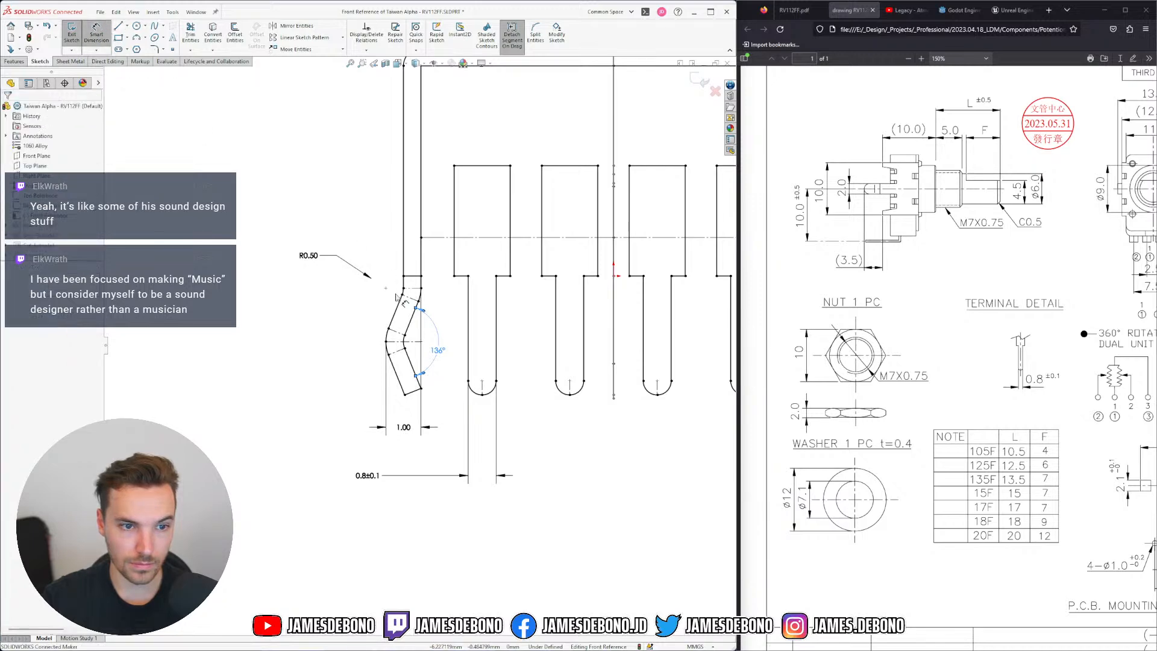
click(396, 309)
click(403, 268)
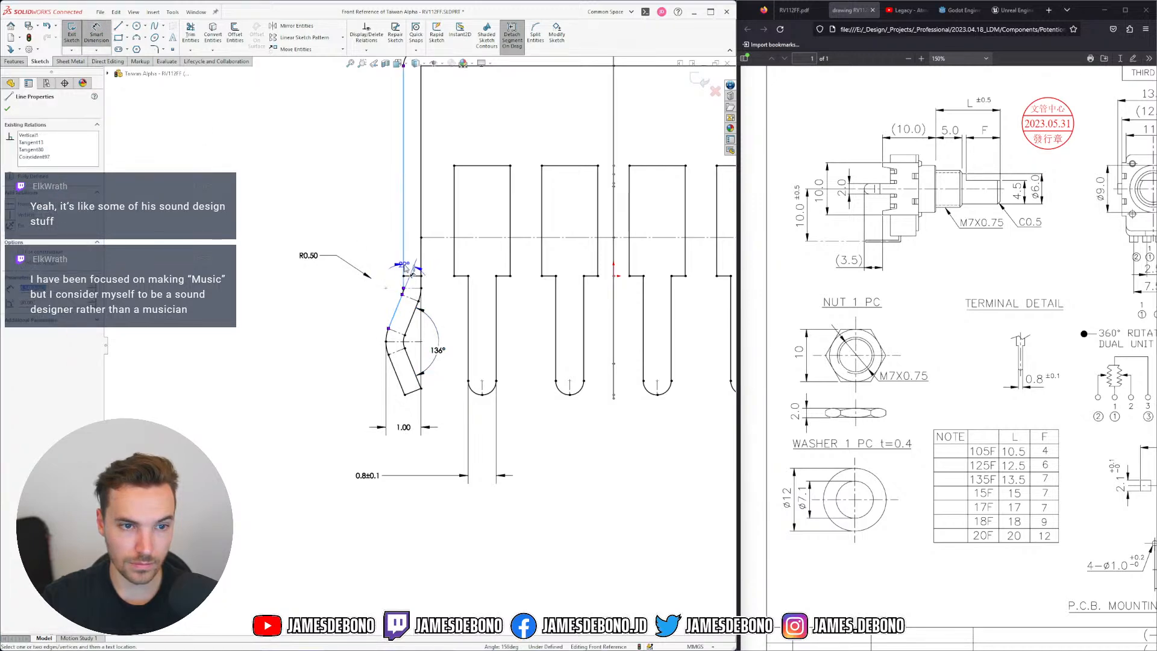
click(338, 280)
click(631, 328)
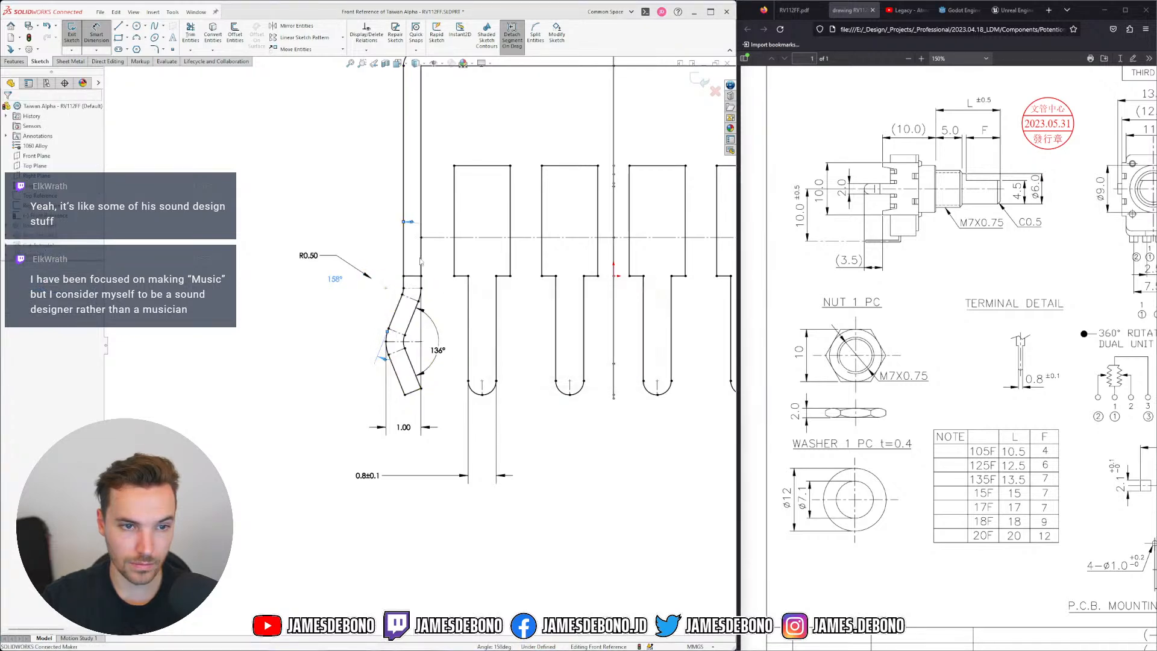
drag(337, 283, 376, 302)
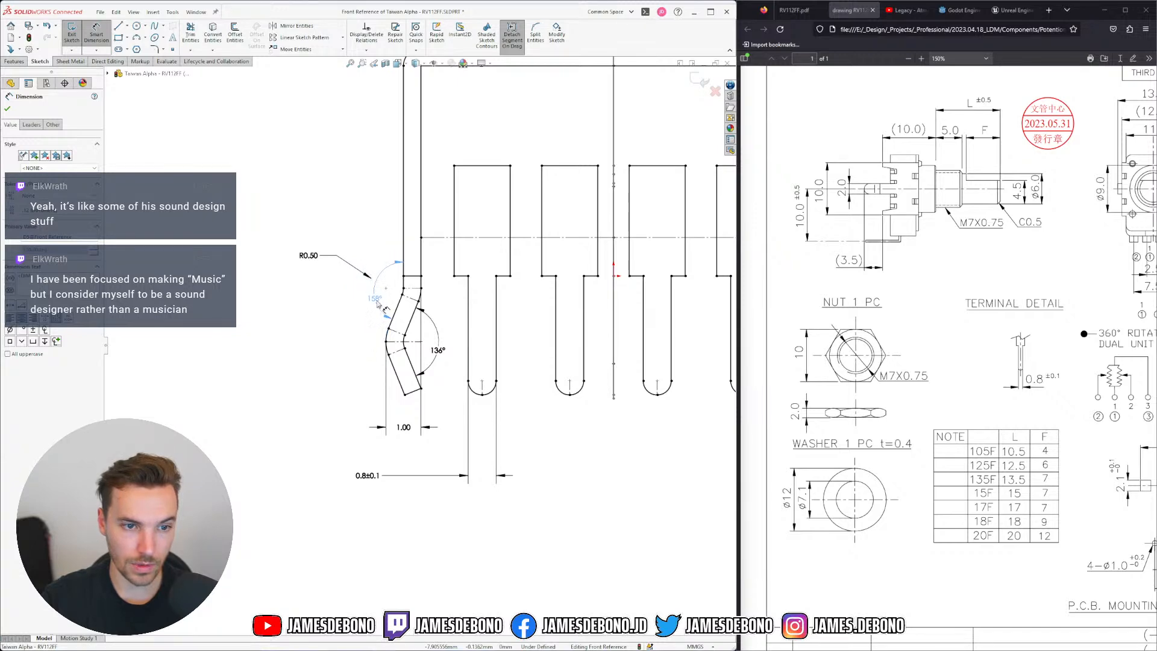
key(Escape)
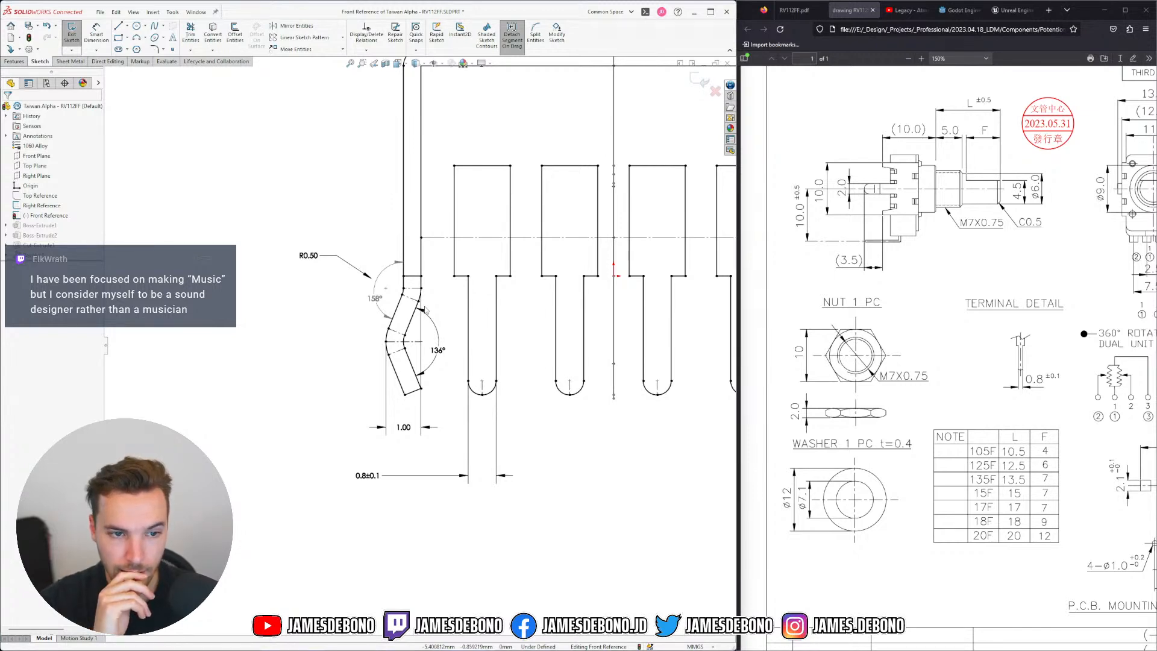
Draw a construction line between the centre and the outer arc's midpoint of the right leg's lower bend and make it horizontal
scroll(425, 310, up, 2)
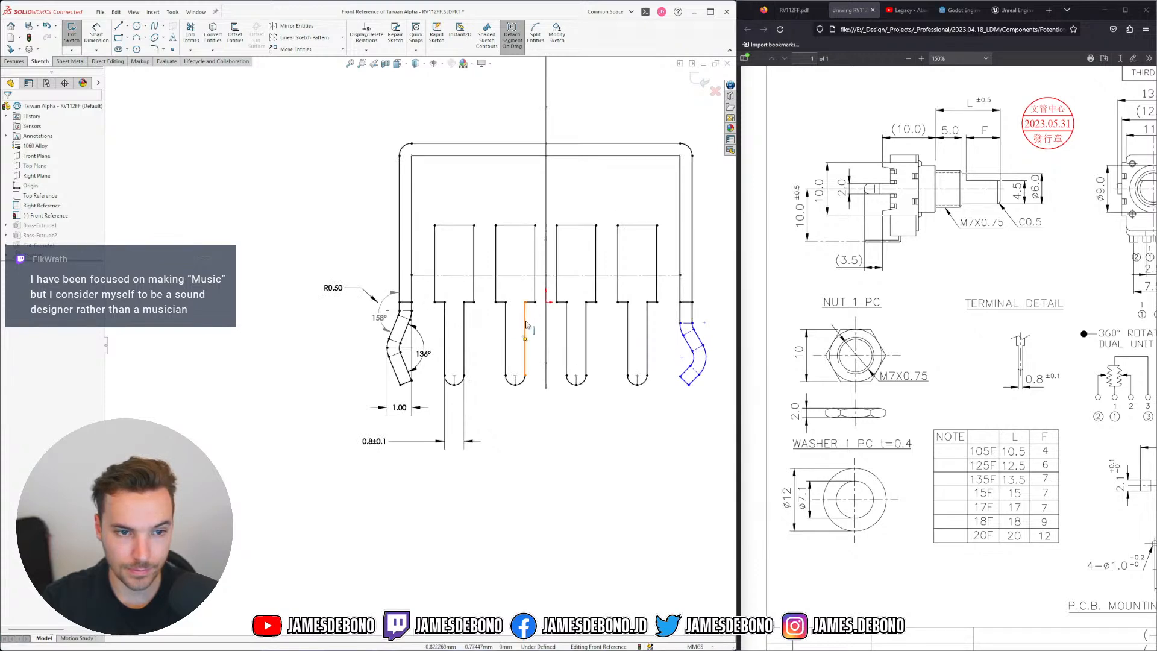
scroll(582, 340, down, 3)
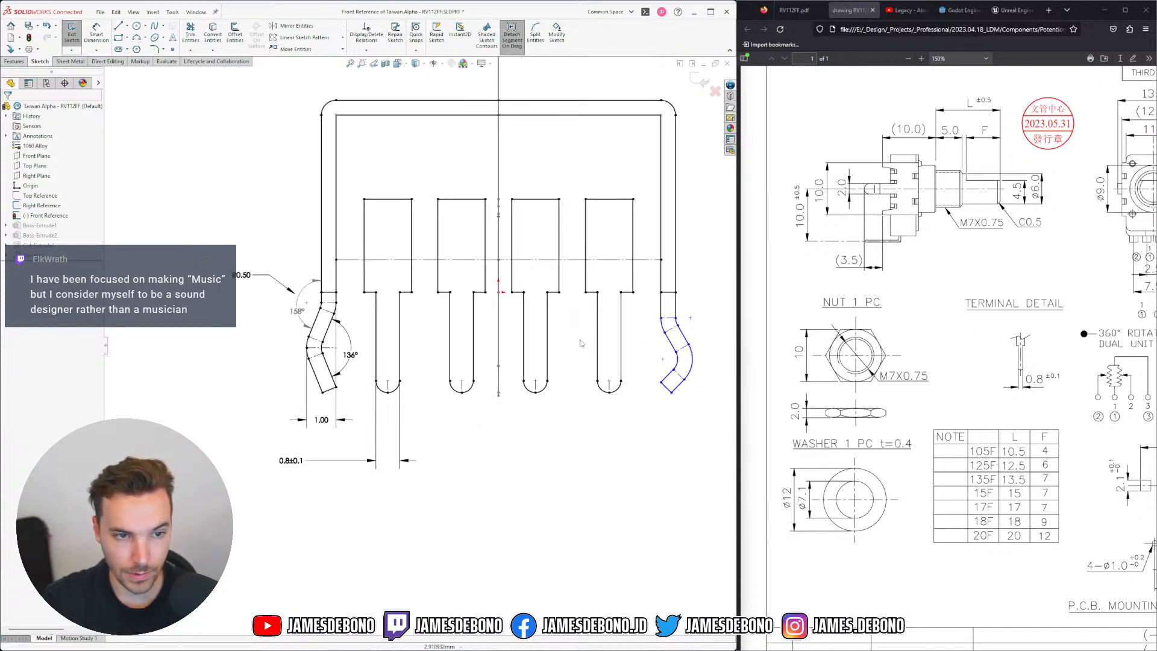
click(126, 25)
click(133, 37)
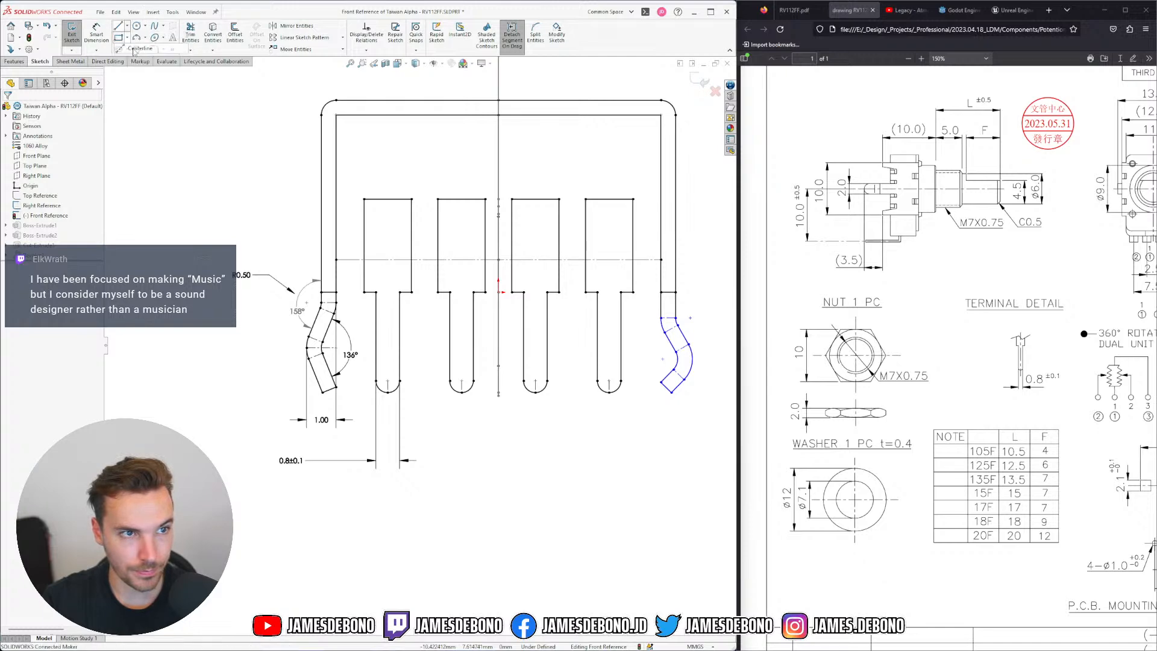
key(Escape)
click(685, 362)
click(712, 325)
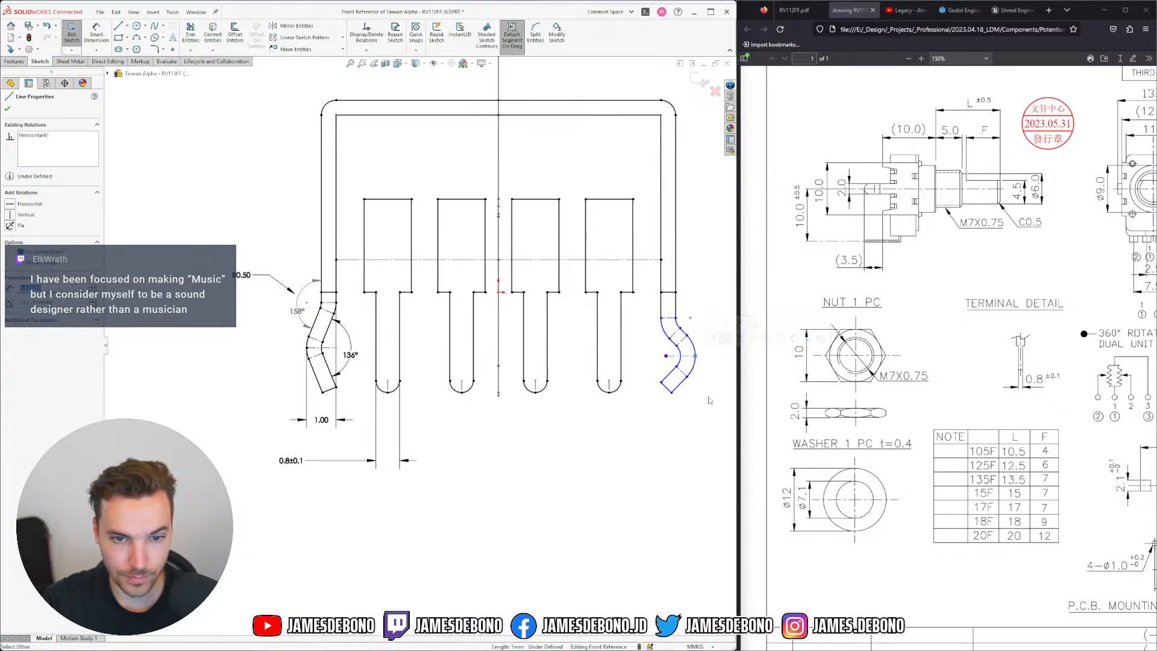
key(Escape)
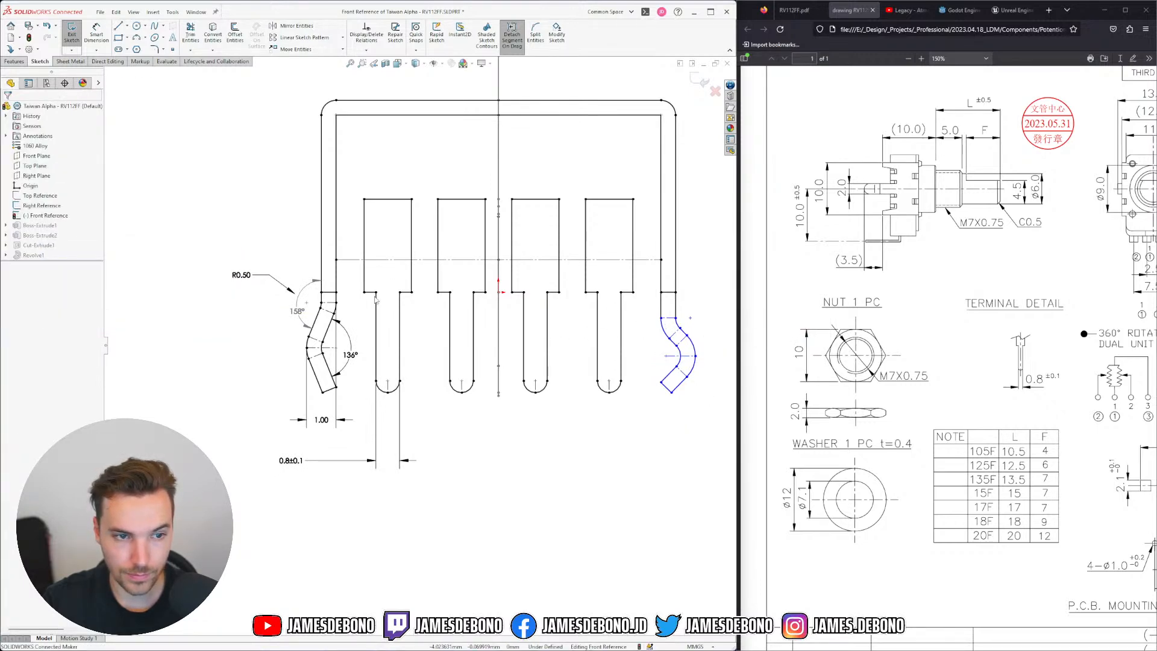
Make the horizontal construction line at the start of the right leg's upper bend collinear with the left leg's matching line
click(332, 306)
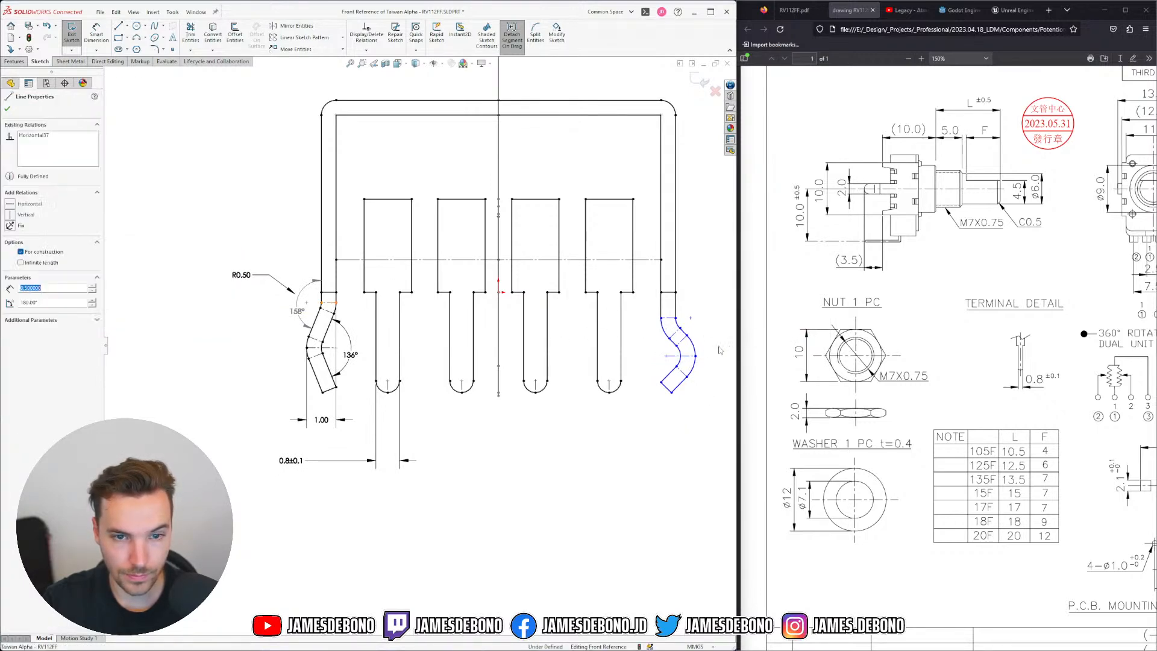
ctrl+click(668, 318)
click(722, 278)
click(715, 408)
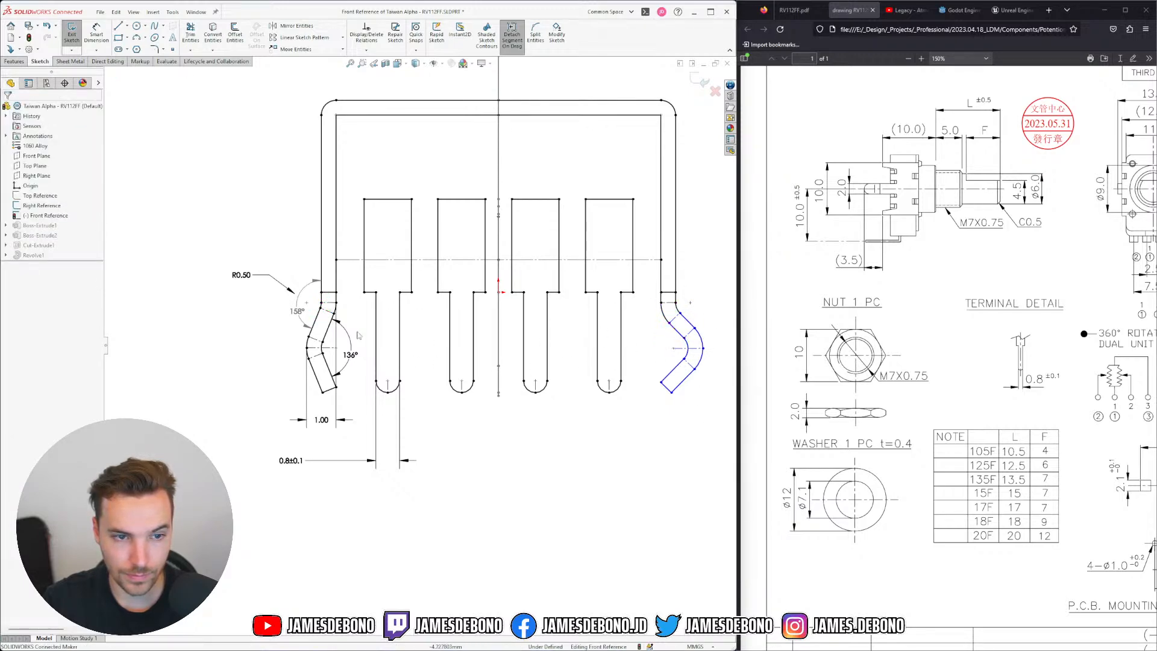
Make the horizontal construction line at the right leg's lower bend collinear with the left leg's matching line and reduce the right leg's kink
click(329, 353)
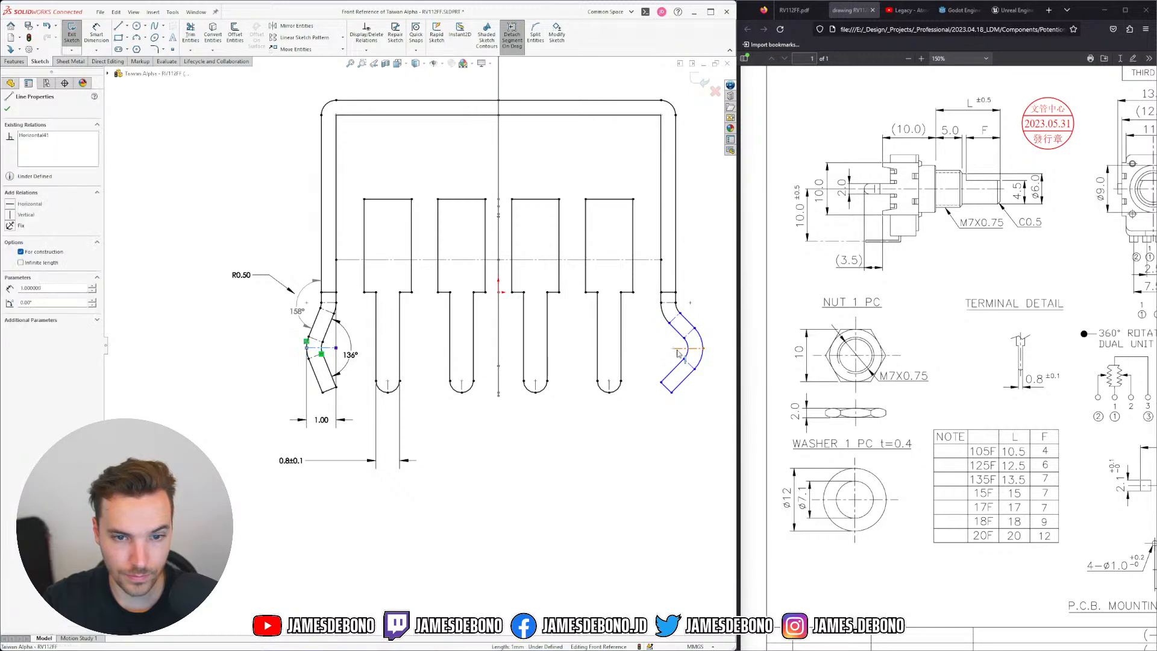
ctrl+click(684, 348)
click(770, 313)
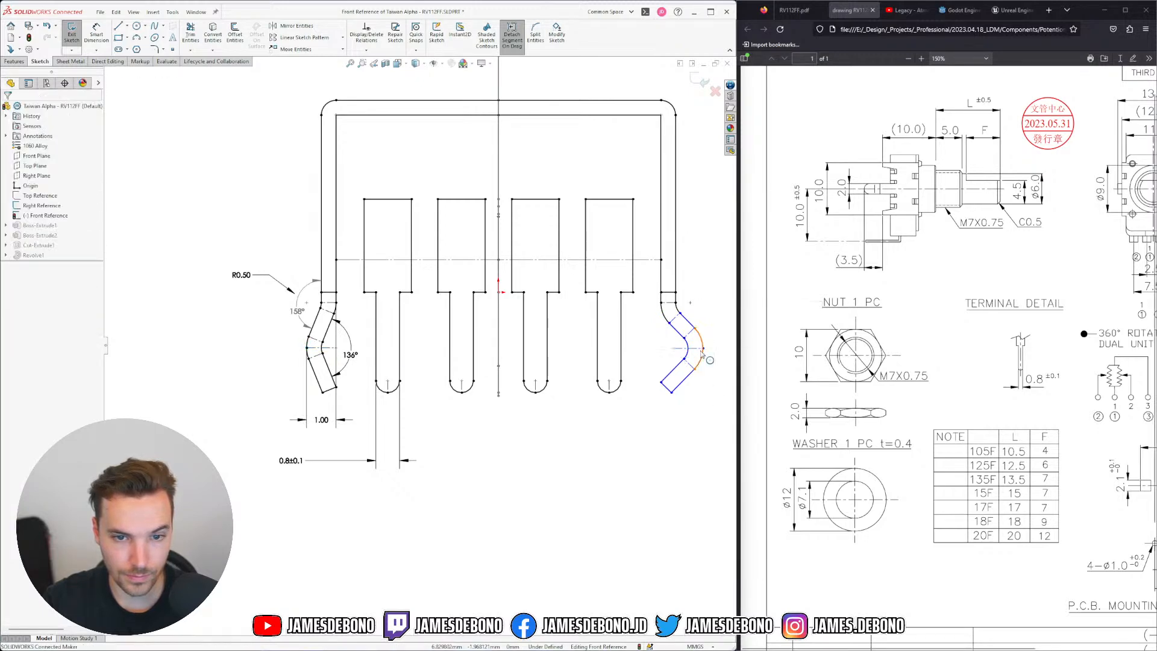
drag(686, 348, 693, 347)
Make the lower outer slanted segments of the right and left legs equal in length
click(679, 374)
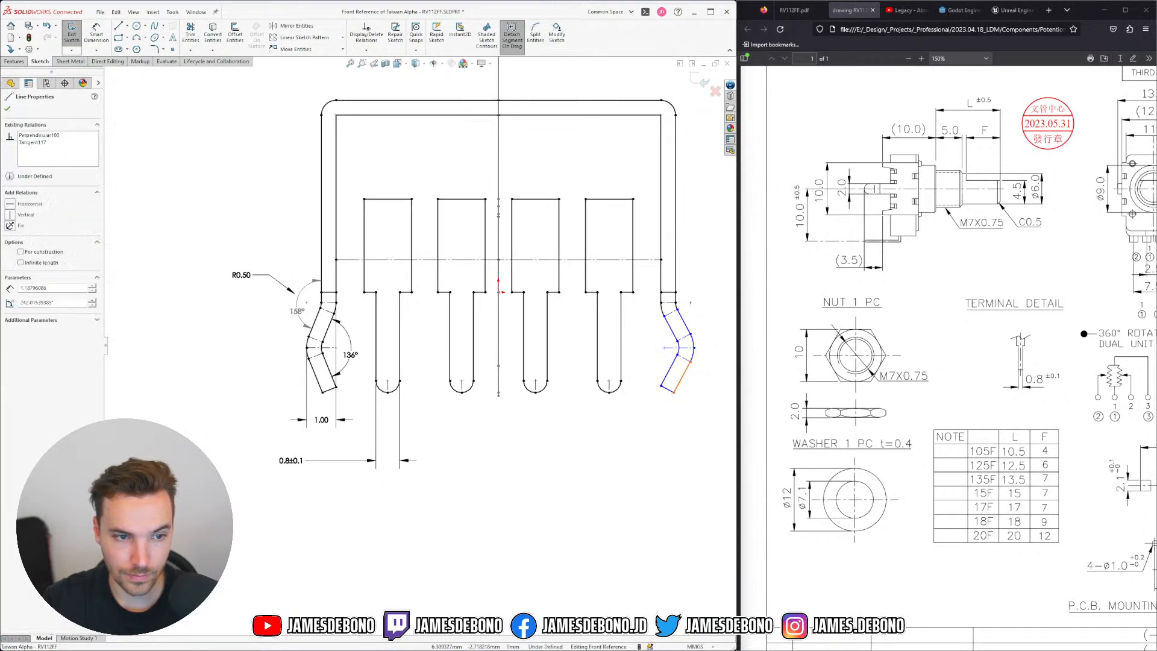
ctrl+click(320, 385)
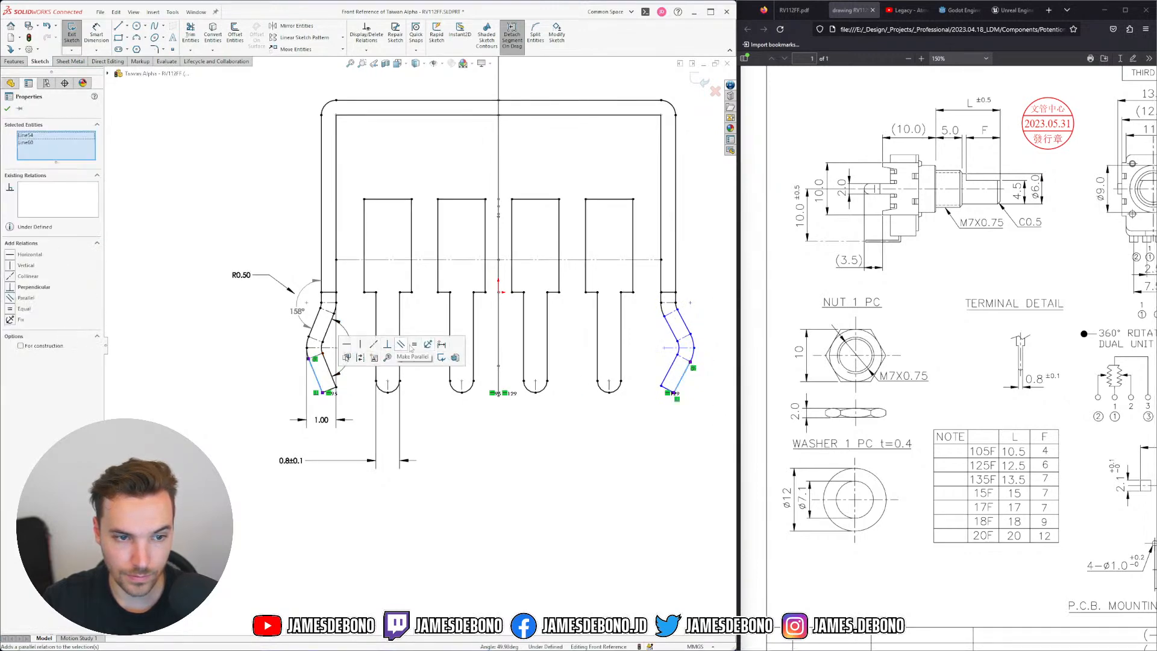
click(421, 357)
click(613, 452)
scroll(518, 362, up, 4)
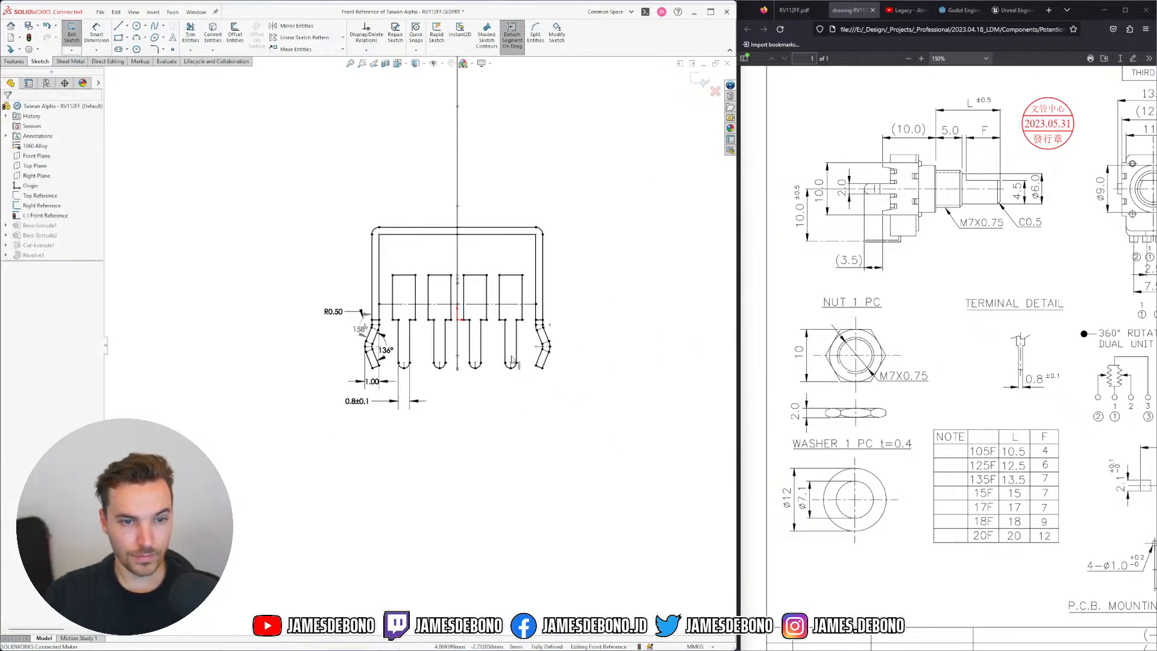
Reposition the left leg's upper bend angle, kink angle and 1.00 mm offset dimensions around the leg
scroll(400, 324, down, 2)
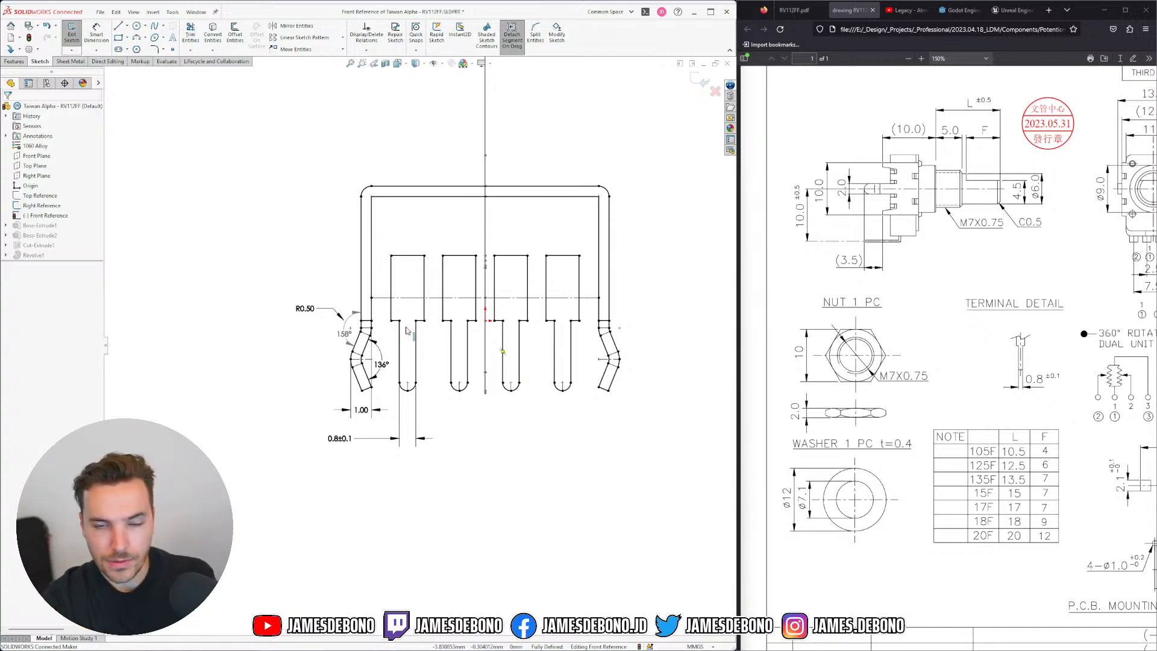
scroll(386, 335, down, 5)
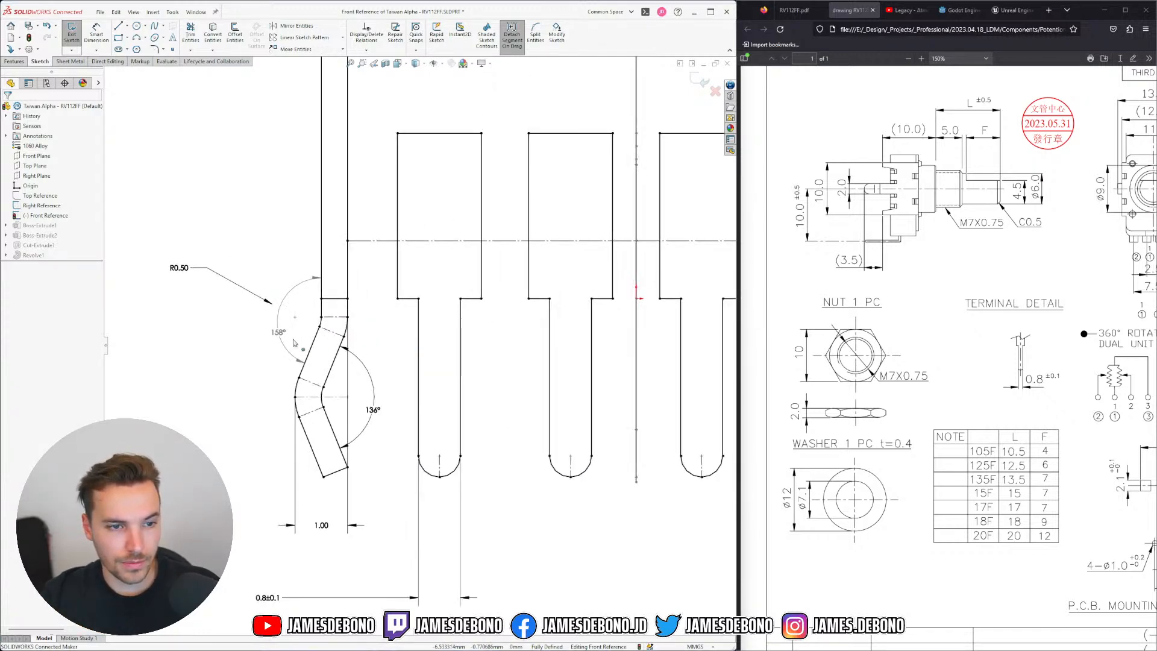
click(282, 334)
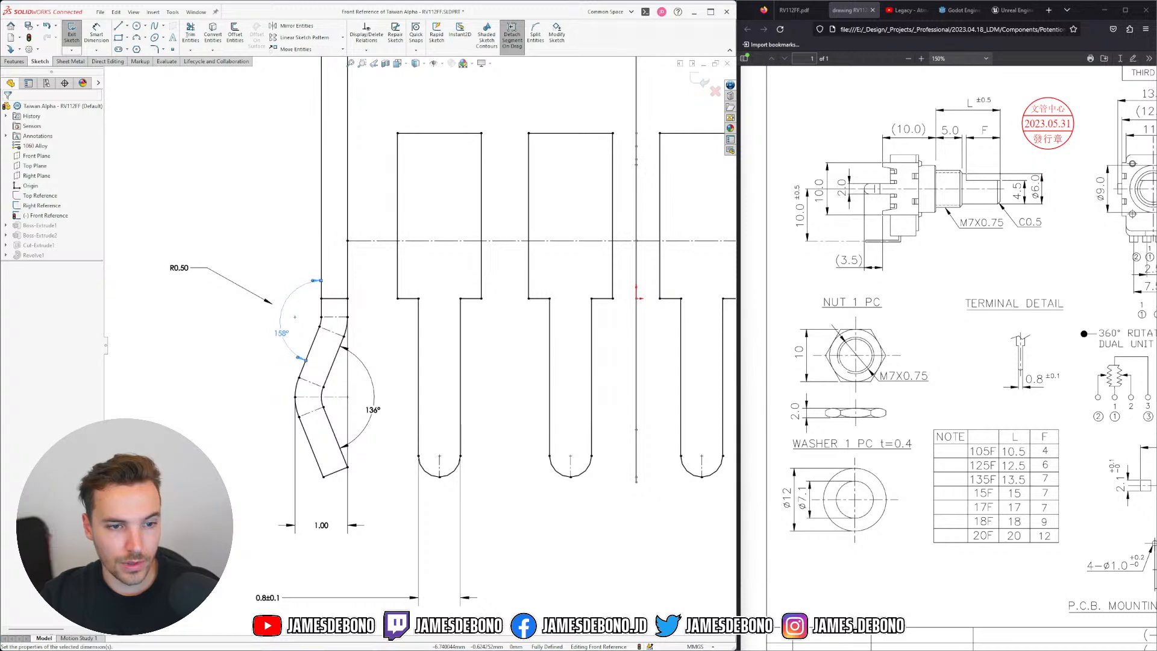
click(286, 335)
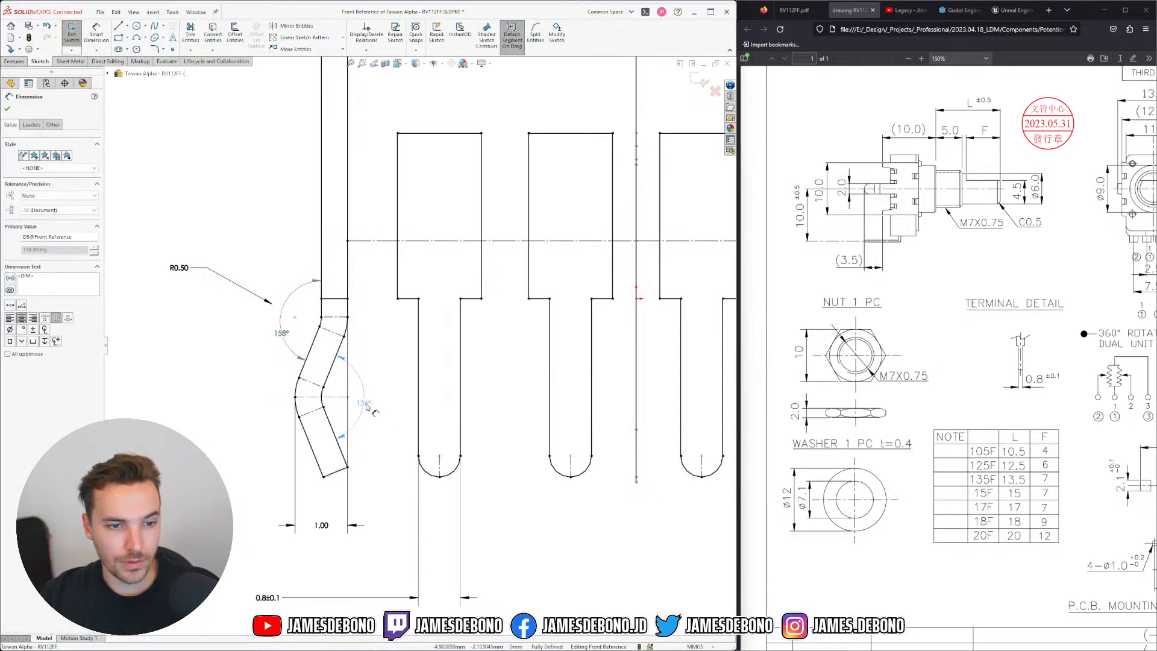
click(365, 403)
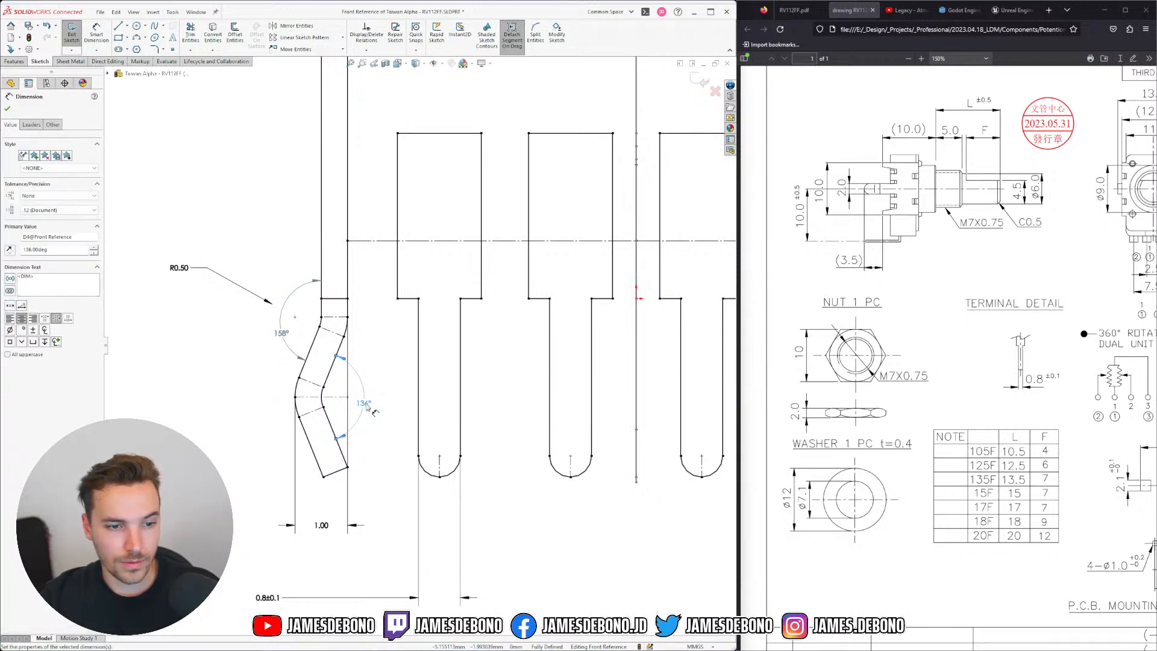
drag(321, 525, 258, 542)
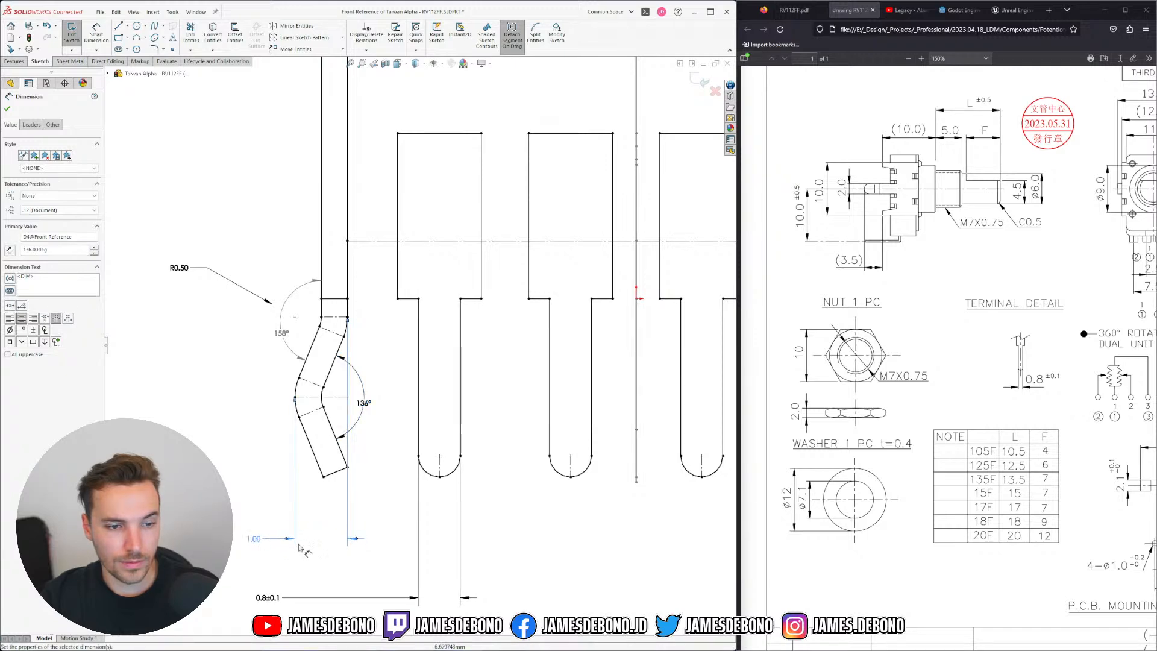
click(394, 550)
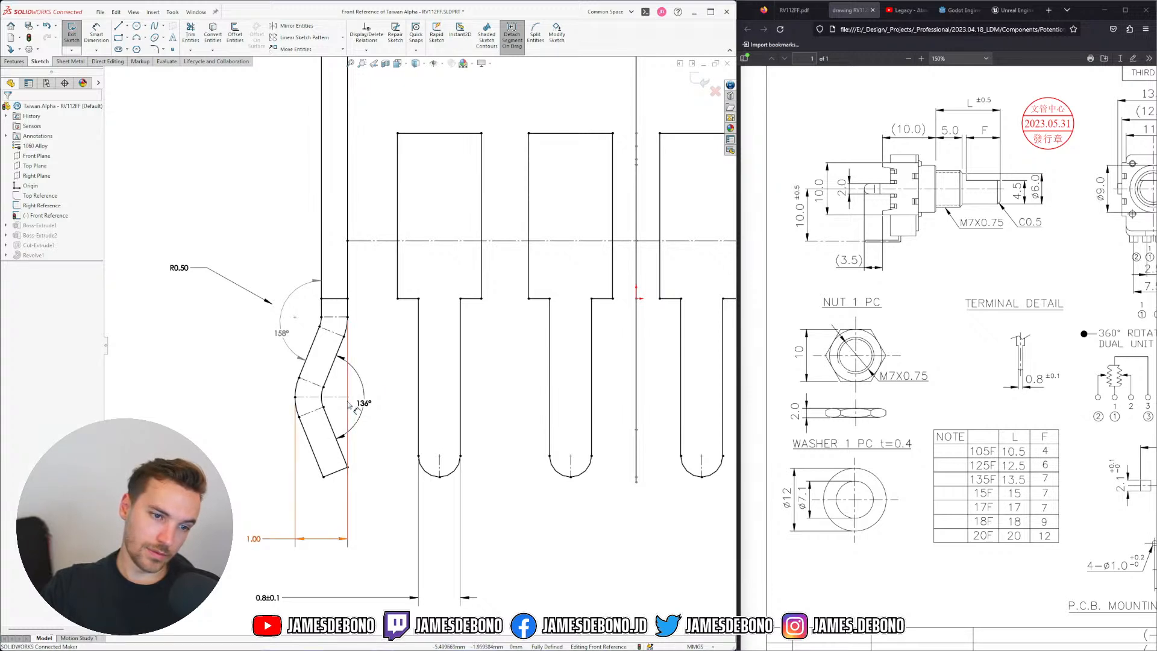
Try smaller kink angles on the left leg, stepping the dimension down to 121 degrees and back up to 132 degrees
click(364, 403)
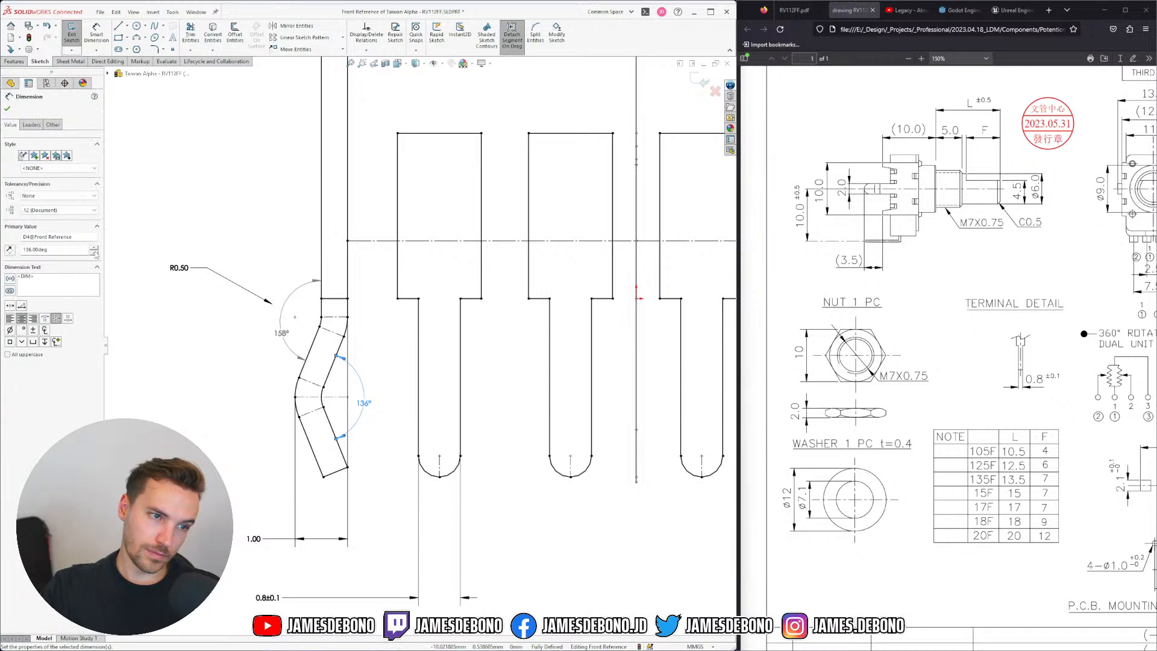
click(95, 250)
scroll(94, 256, down, 10)
scroll(94, 256, down, 6)
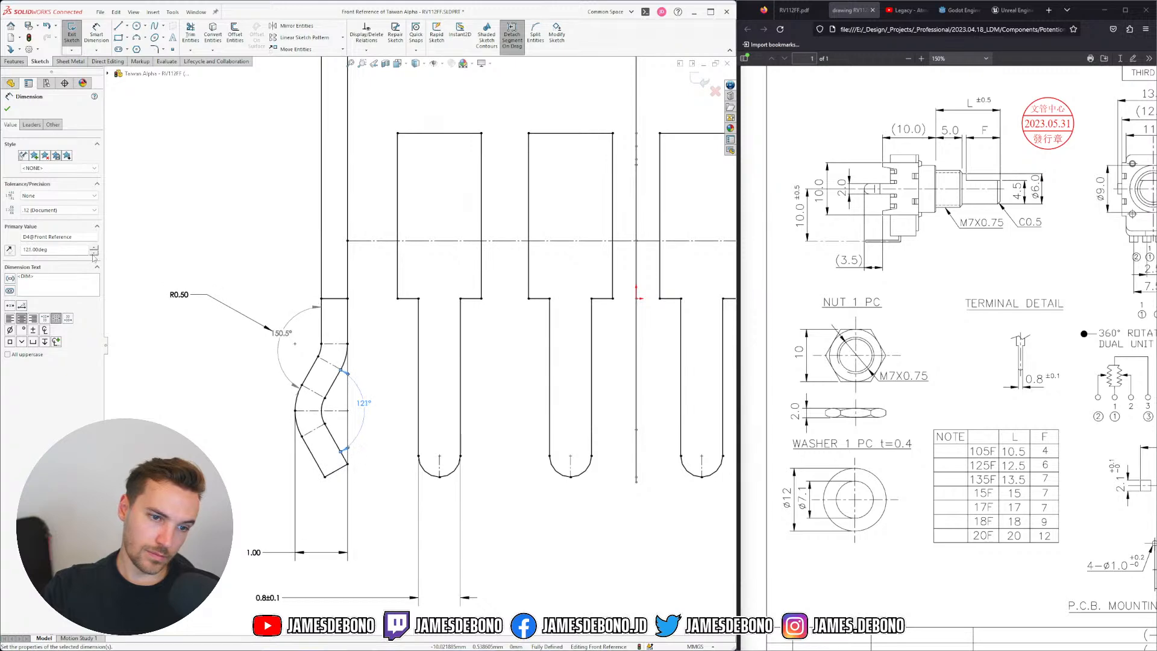
scroll(95, 253, up, 9)
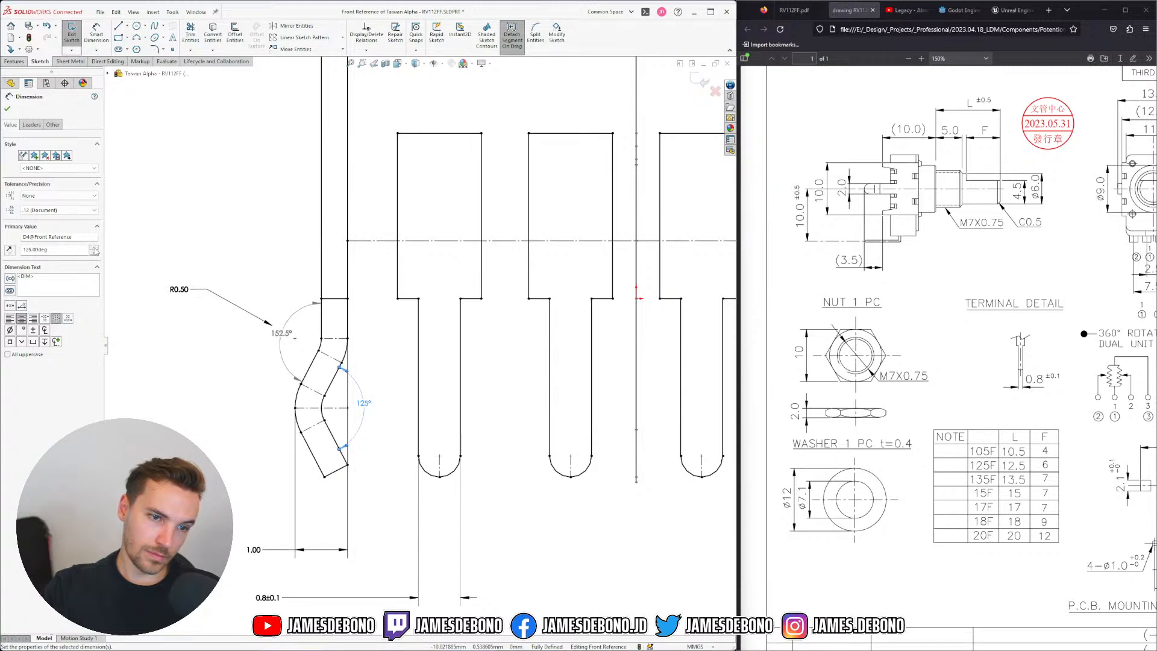
scroll(95, 252, up, 2)
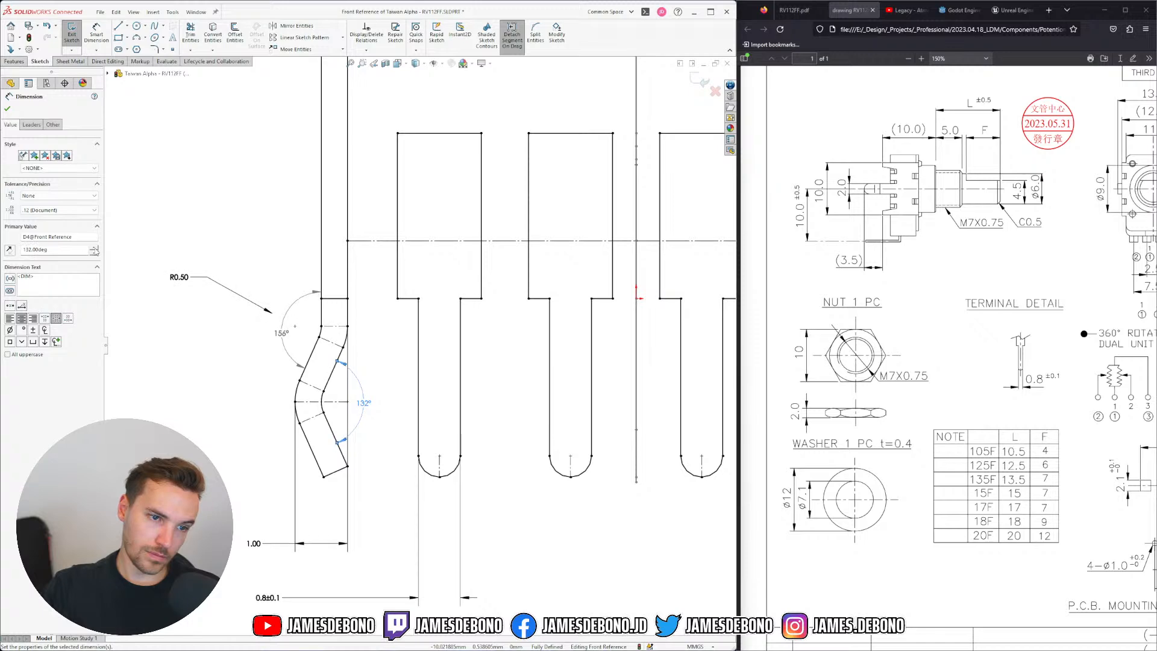
key(Escape)
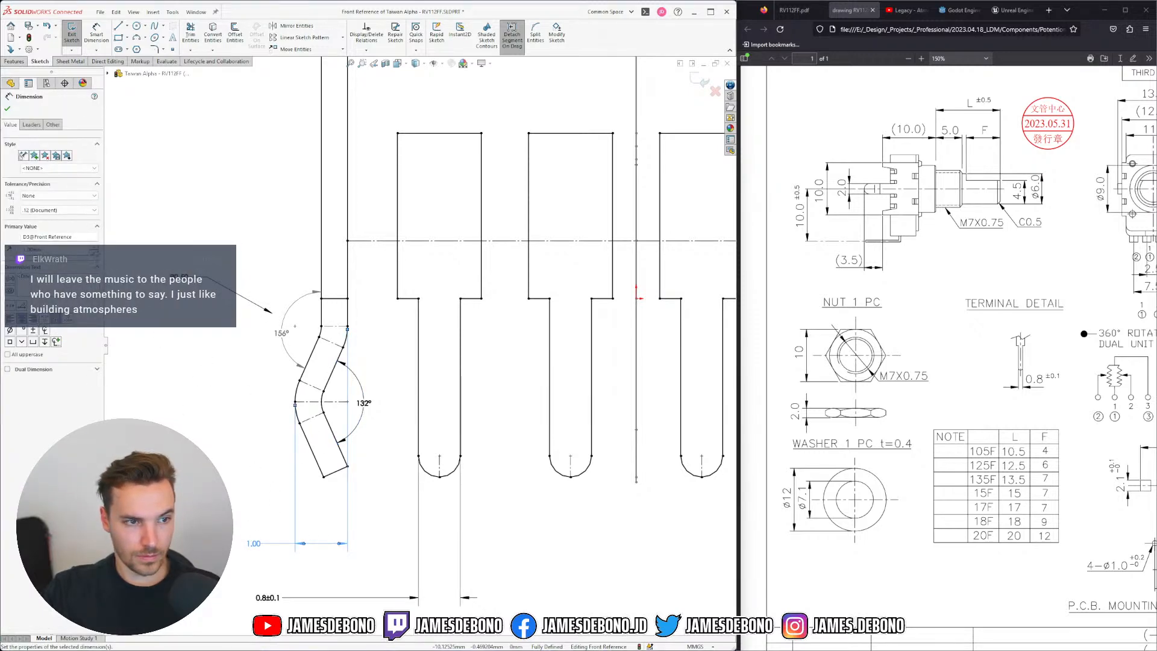
Try a 2 mm value for the left leg's horizontal offset dimension and return it to 1 mm
scroll(95, 250, up, 1)
scroll(95, 251, down, 1)
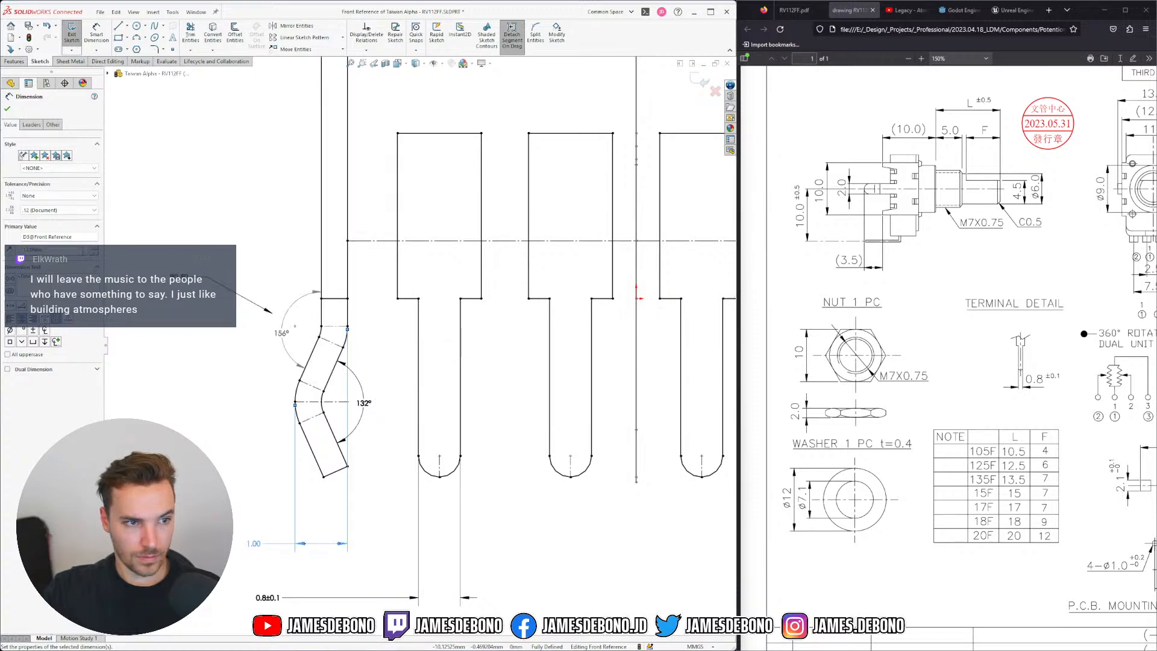
scroll(95, 250, up, 1)
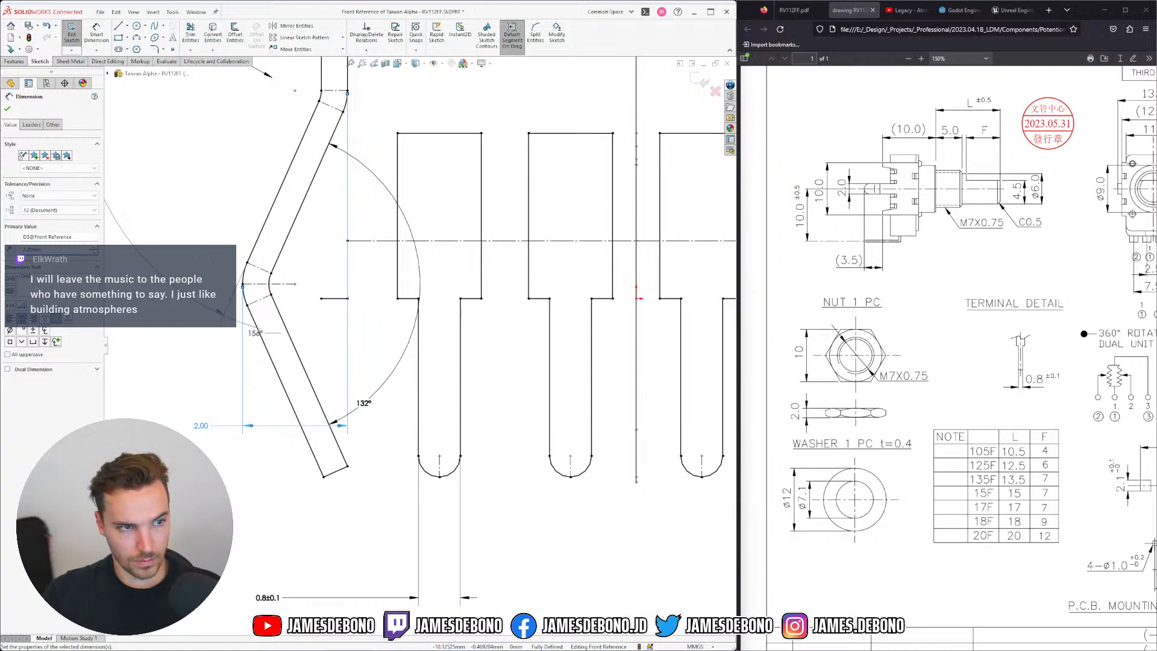
scroll(95, 249, down, 1)
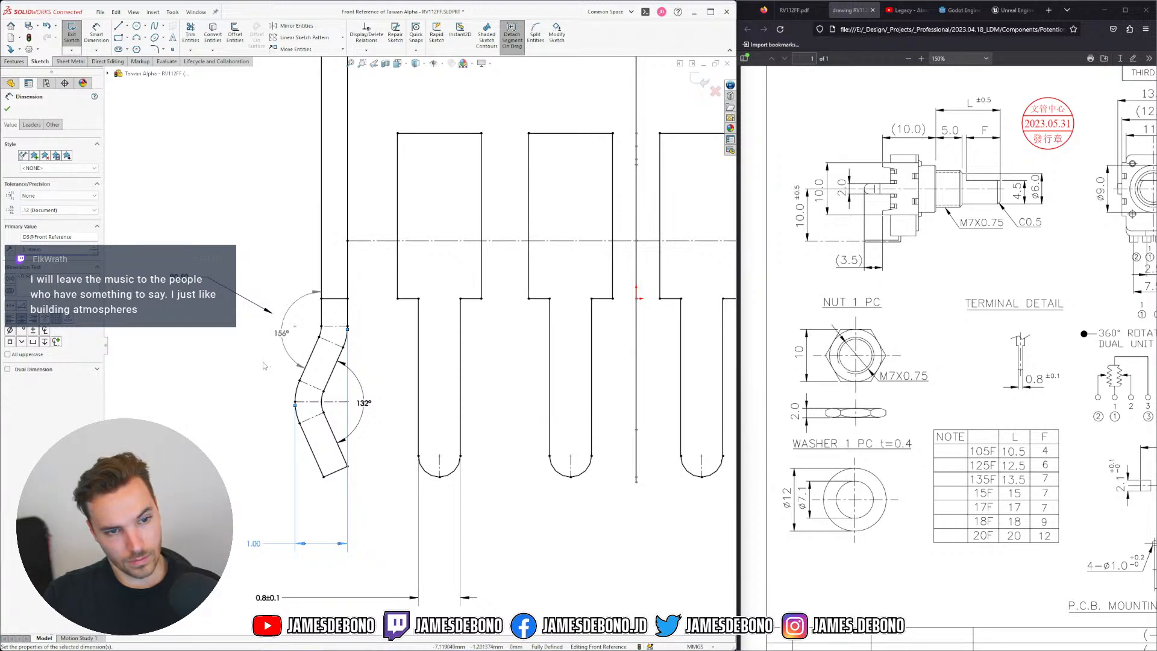
key(Escape)
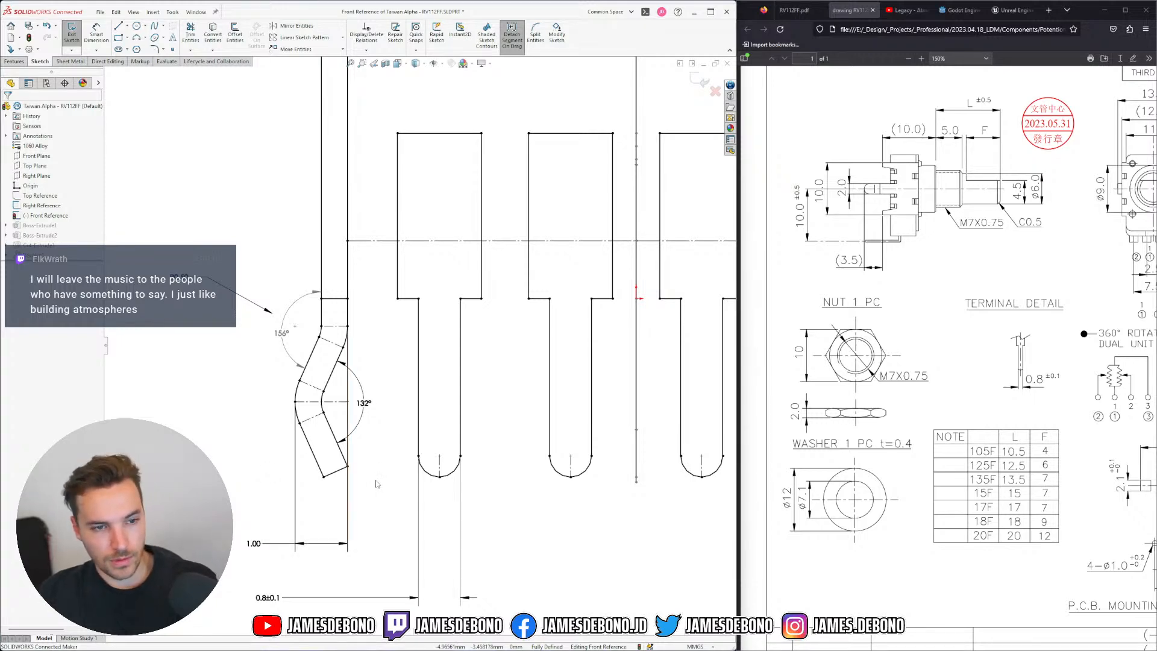
Set the left leg's kink angle back to 136 degrees
scroll(420, 345, up, 5)
scroll(421, 376, down, 3)
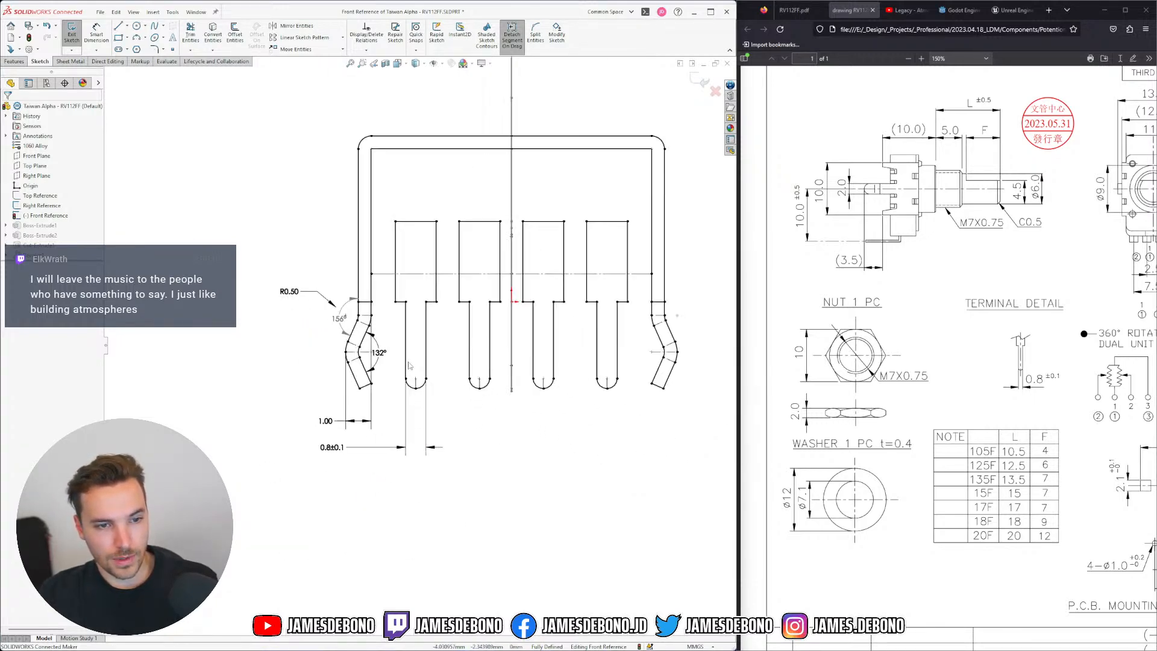
click(377, 350)
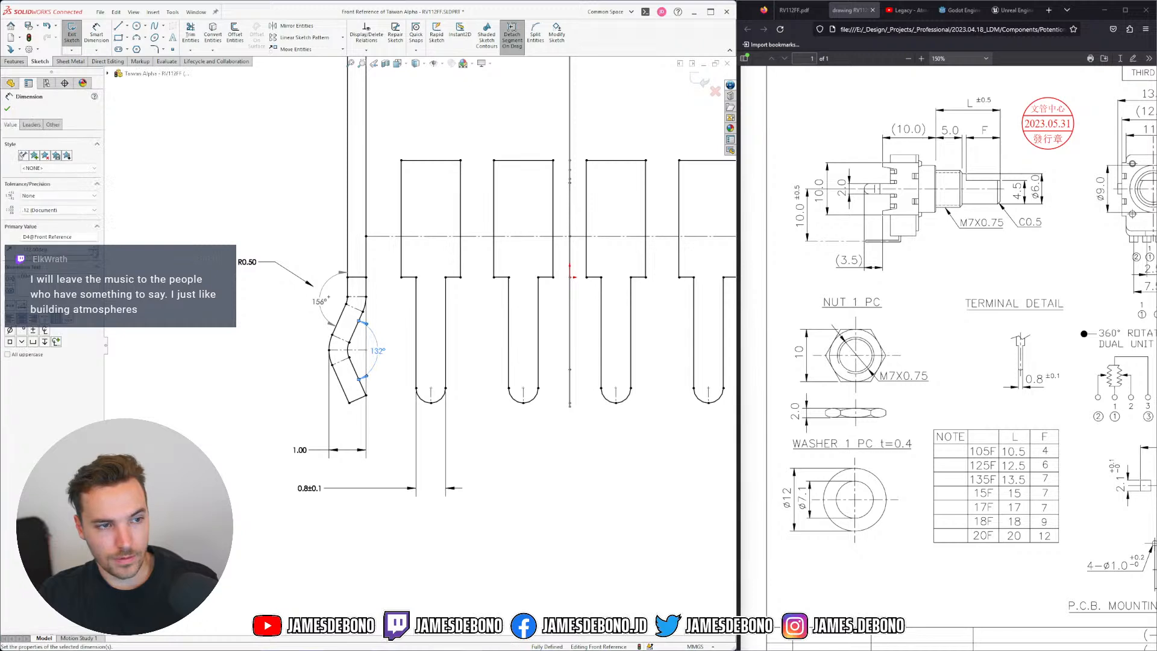
click(96, 247)
click(96, 247)
click(96, 247)
click(97, 247)
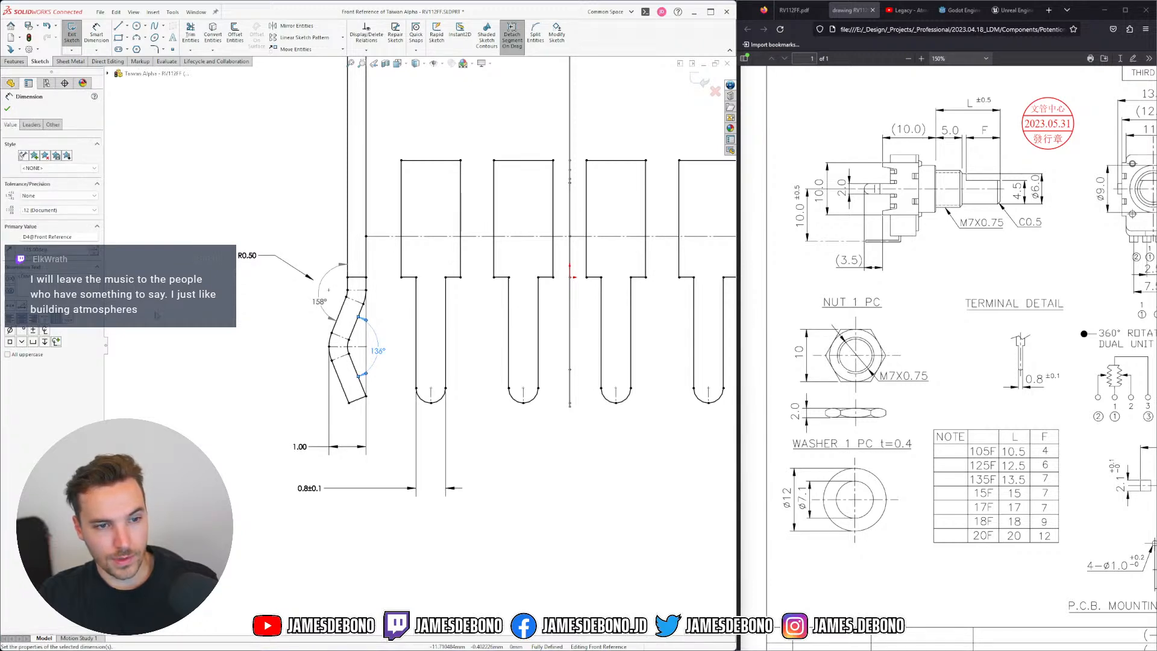
key(Escape)
Finish editing the Front Reference sketch and inspect the rebuilt bracket legs in the 3D model
scroll(509, 286, down, 3)
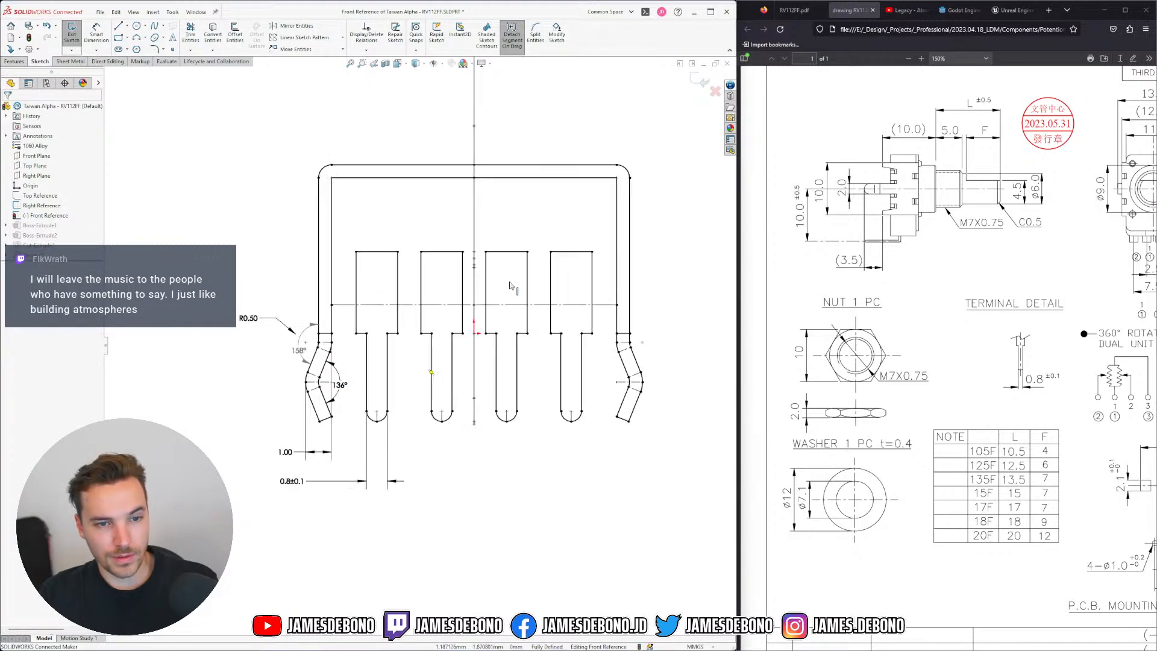
scroll(510, 286, down, 1)
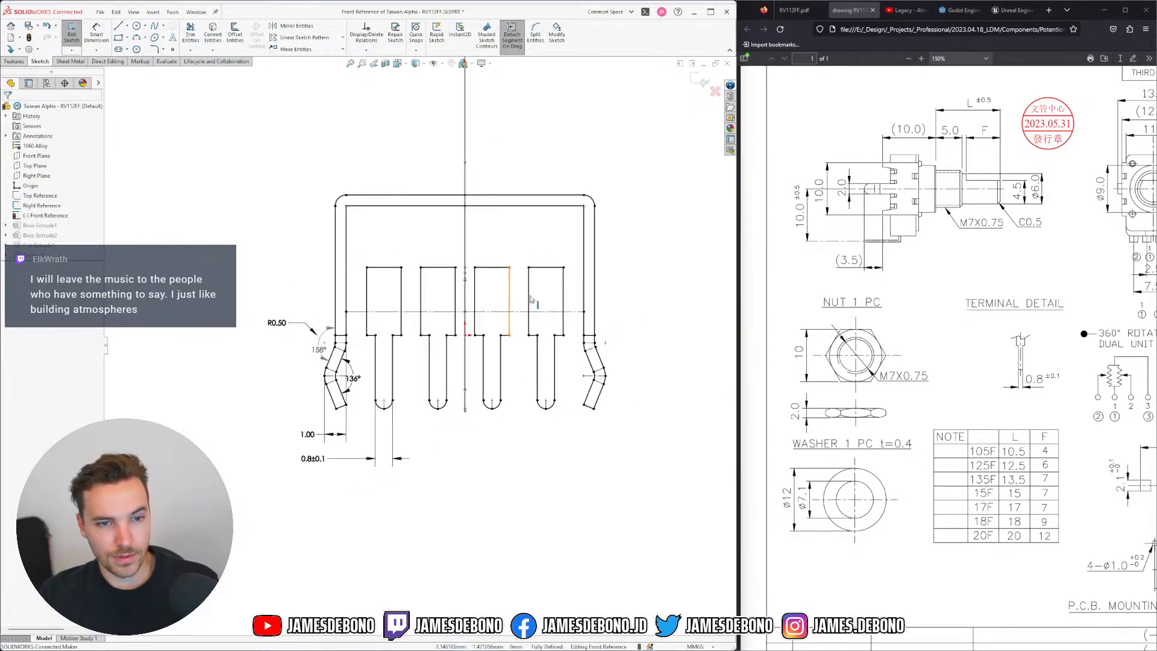
click(699, 84)
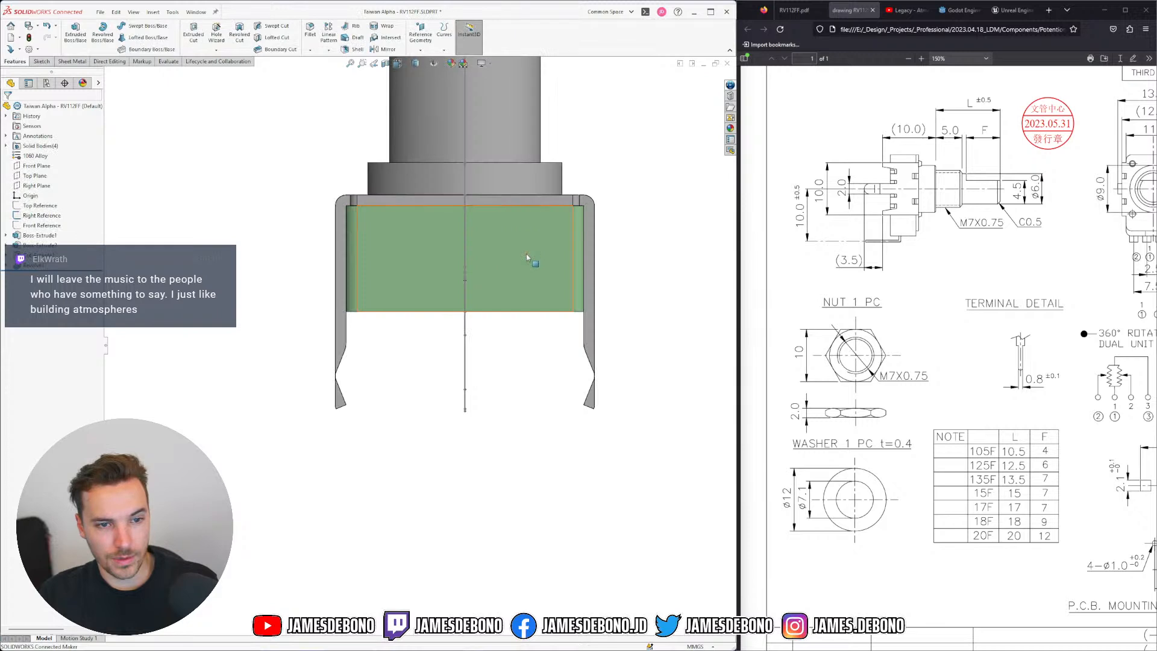
middle_drag(577, 281, 539, 304)
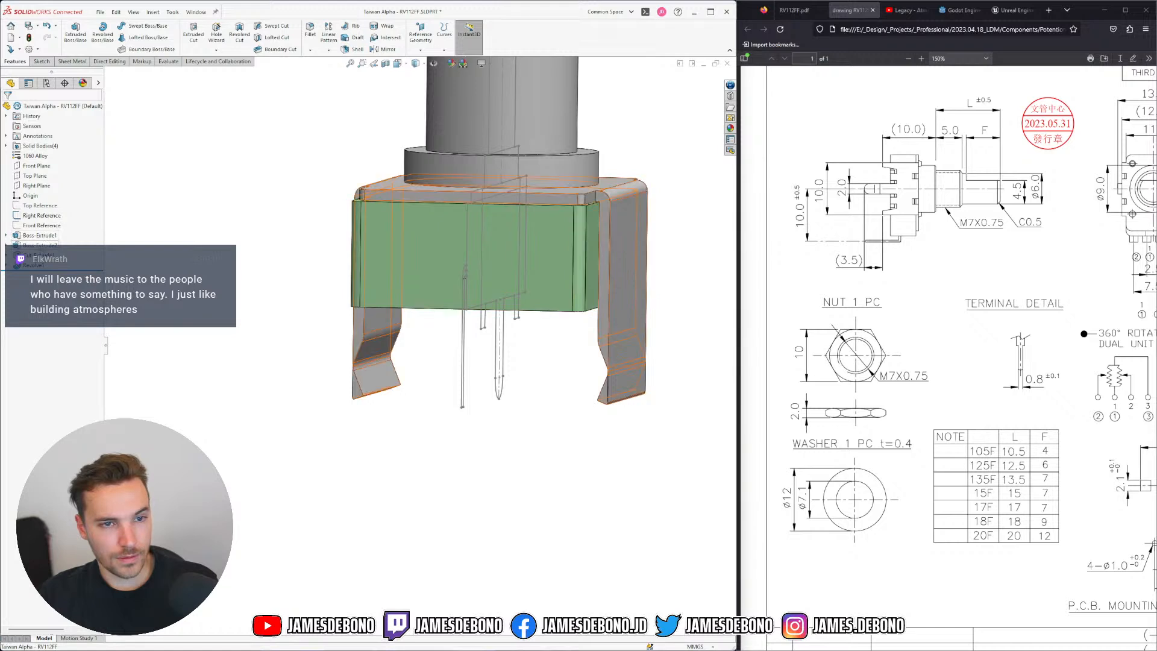
Open the sketch of the bracket's Boss-Extrude2 feature, examine the kinked leg profile, and exit the sketch
click(42, 245)
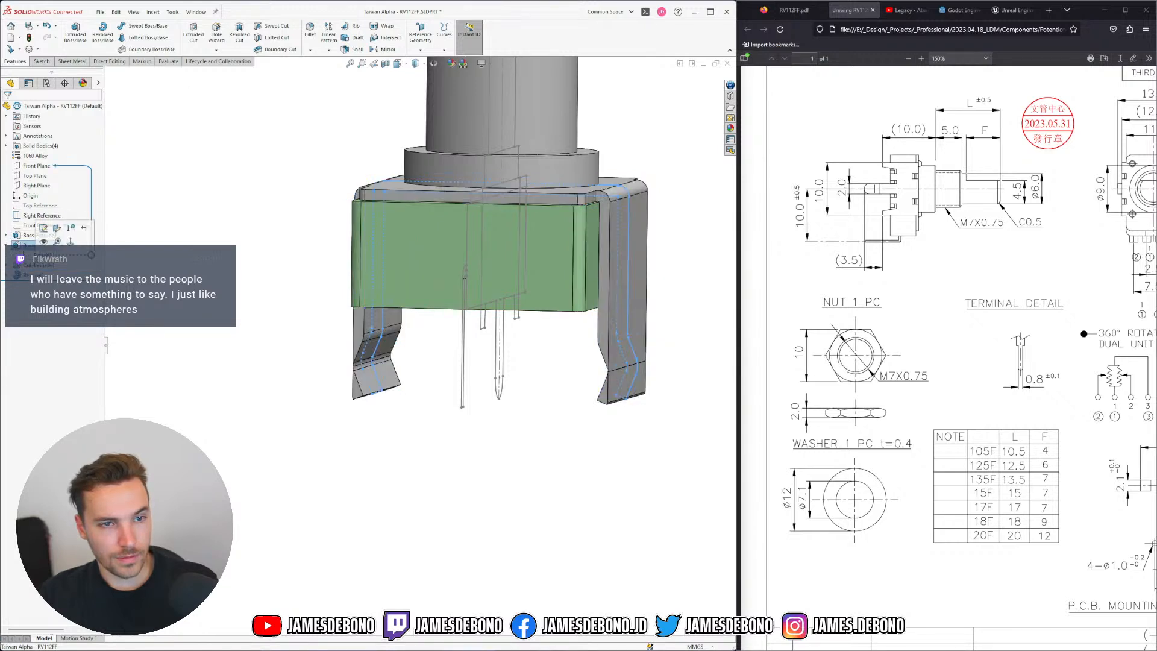
click(43, 228)
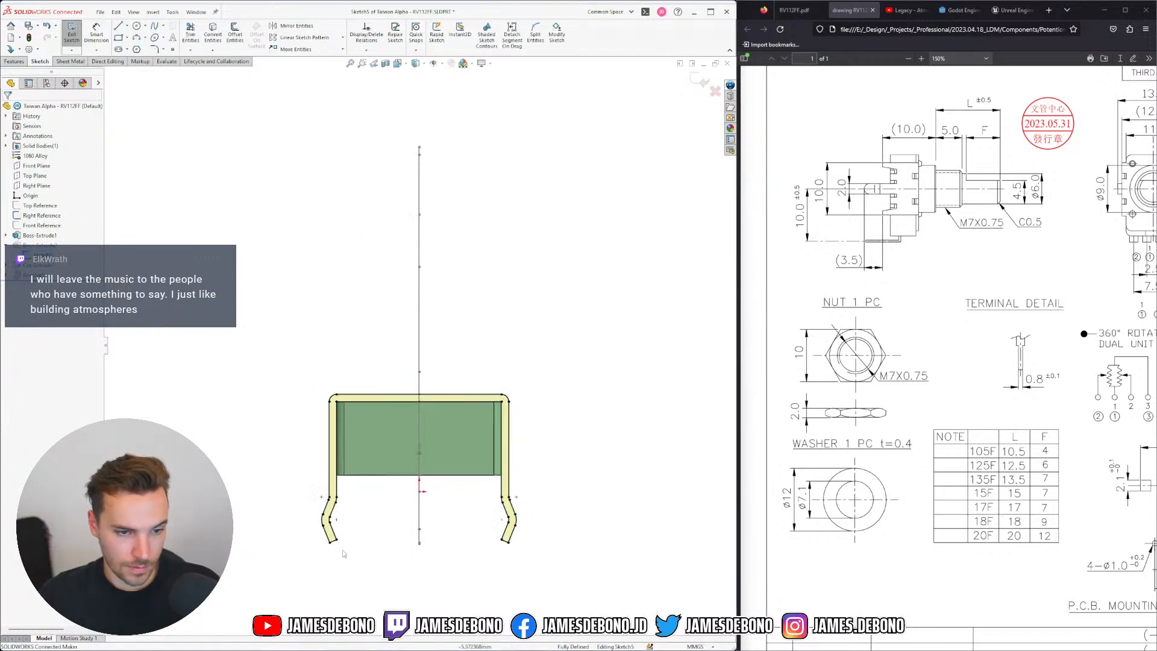
scroll(336, 548, up, 2)
click(703, 82)
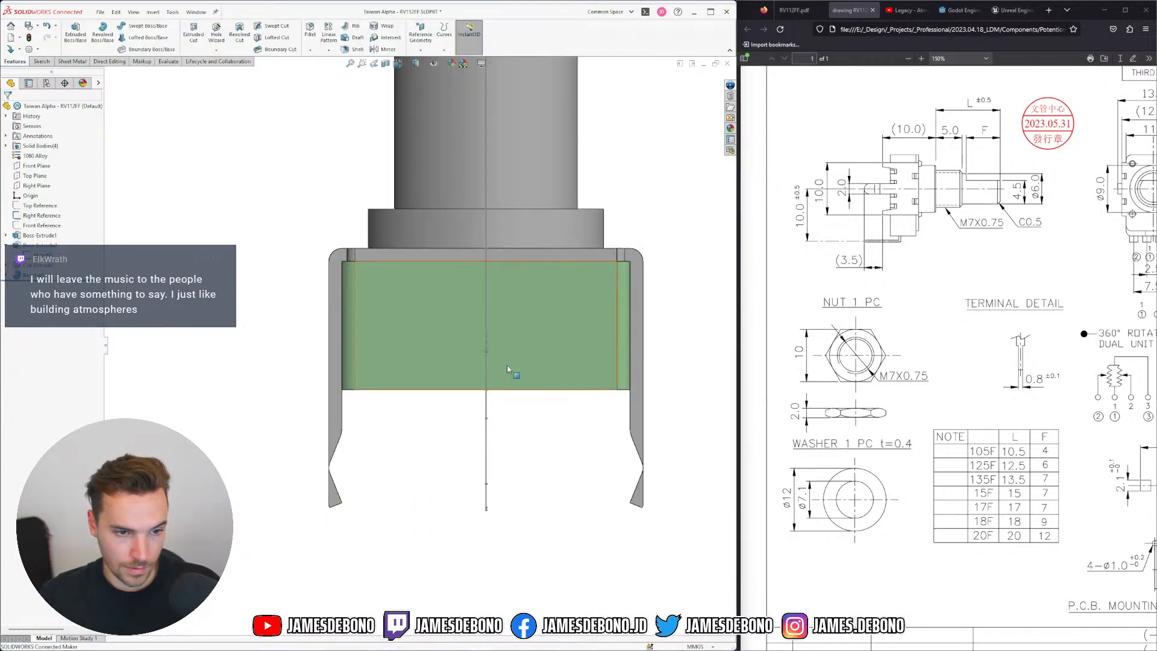
middle_drag(241, 265, 269, 287)
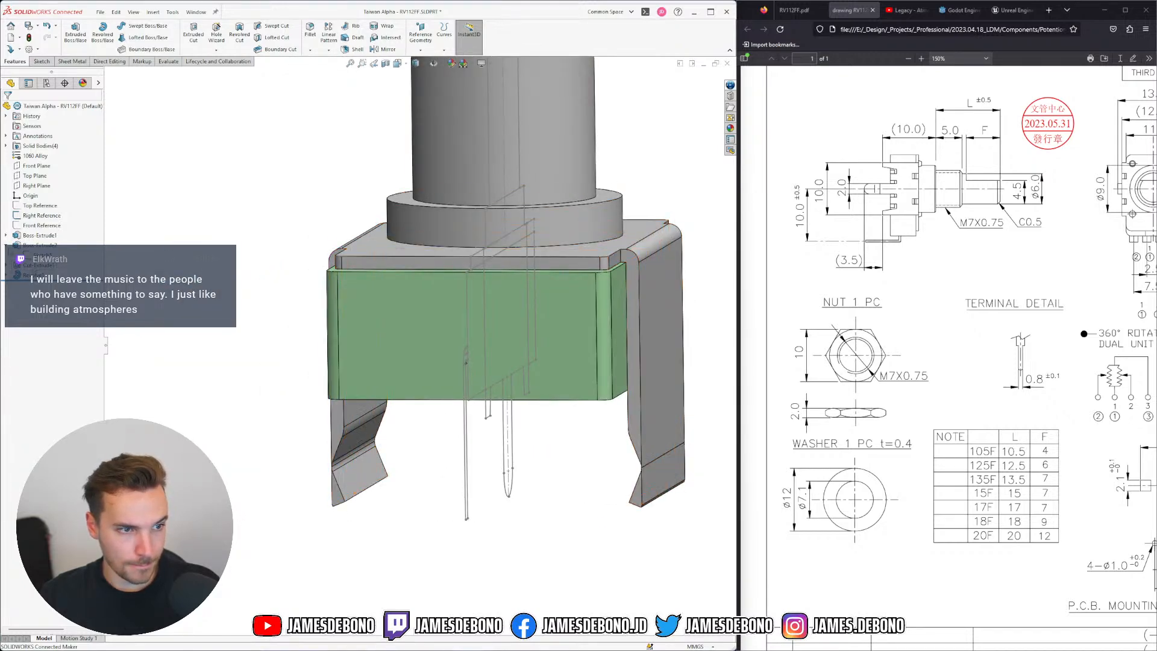
Open the sketch of the Cut-Extrude1 feature for editing and bring the whole corner cut profile into view
click(6, 245)
click(6, 255)
click(43, 265)
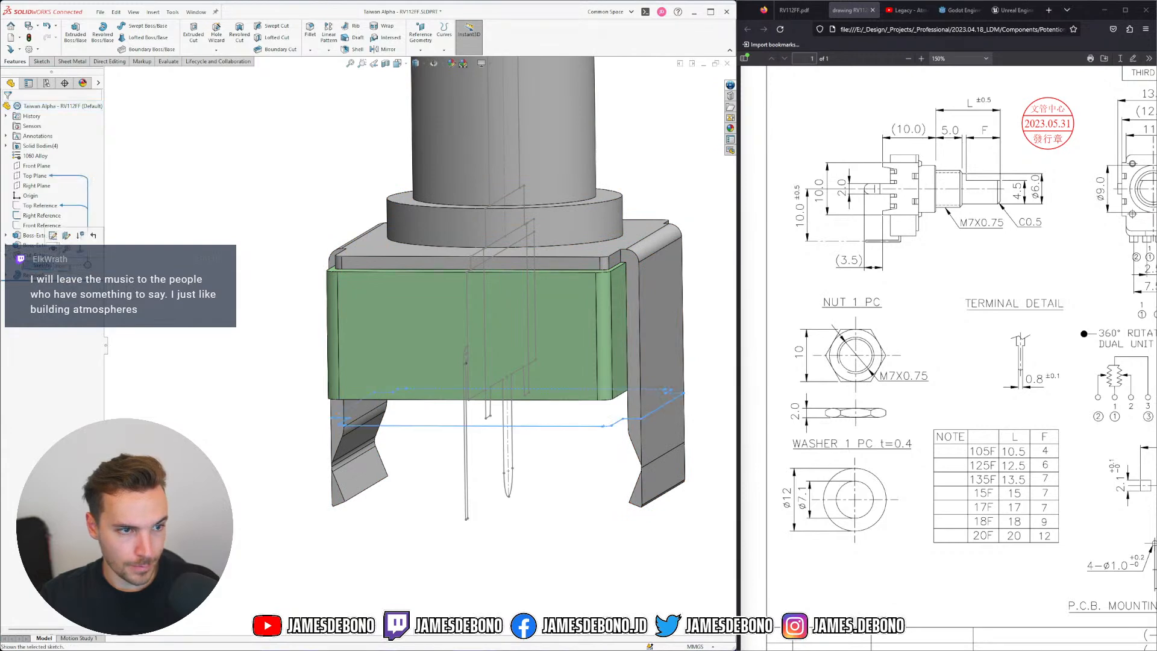
click(57, 236)
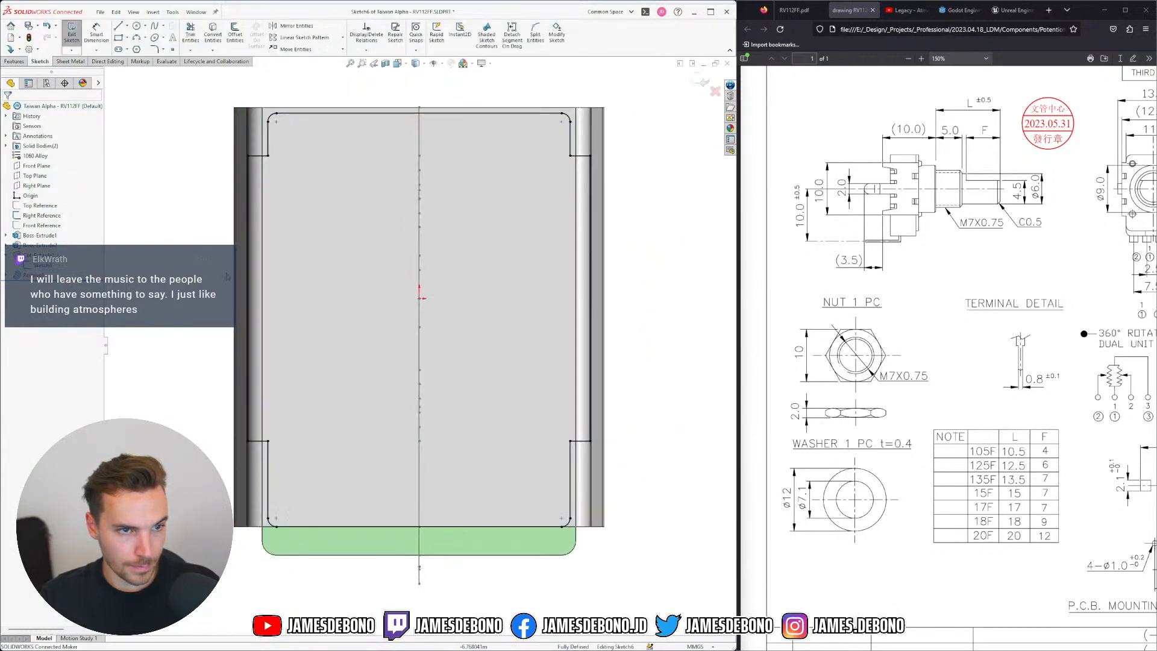
scroll(343, 308, up, 2)
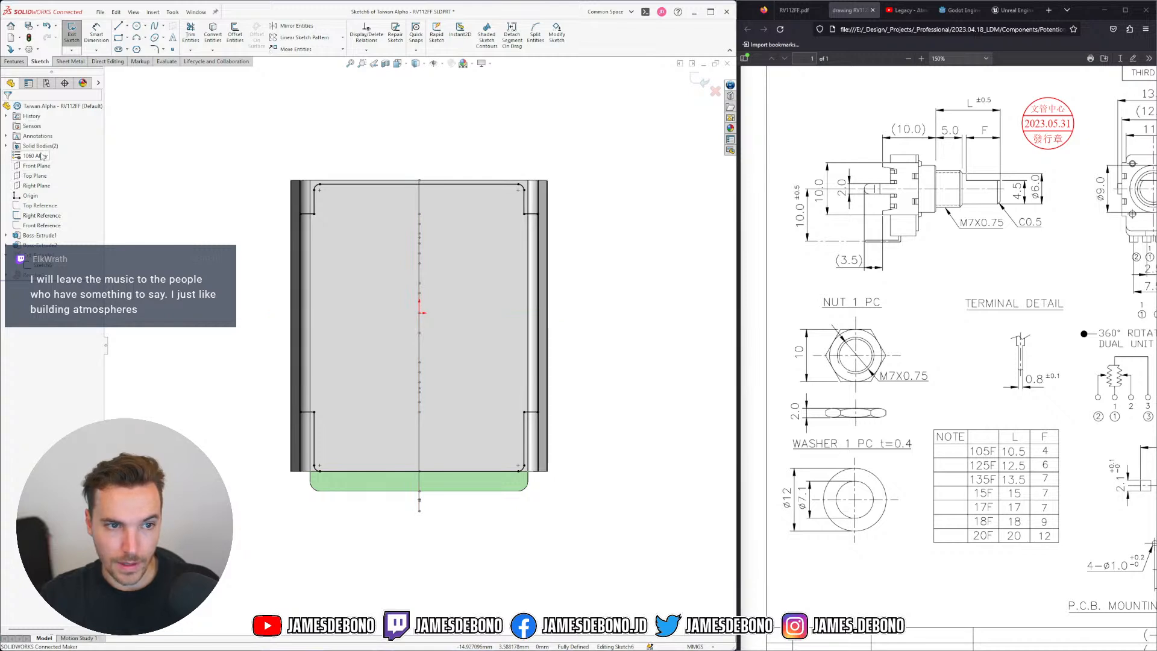
Show the Top Reference sketch, then free the cut profile's left vertical edge and pull it outward beyond the bracket
right_click(40, 205)
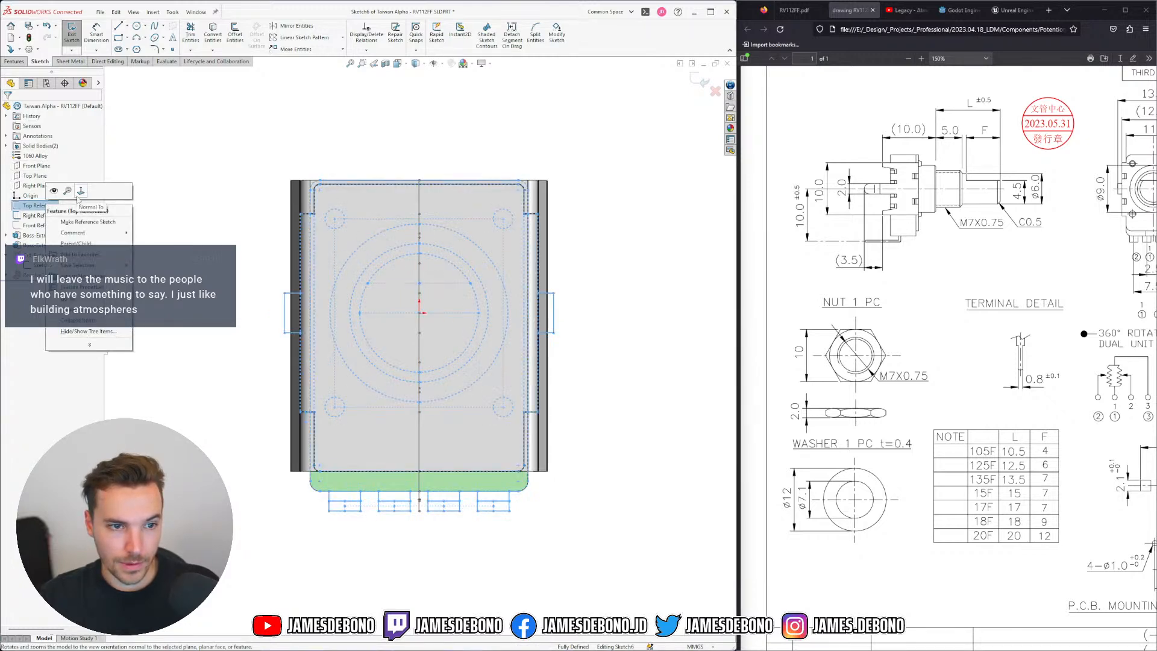
click(288, 321)
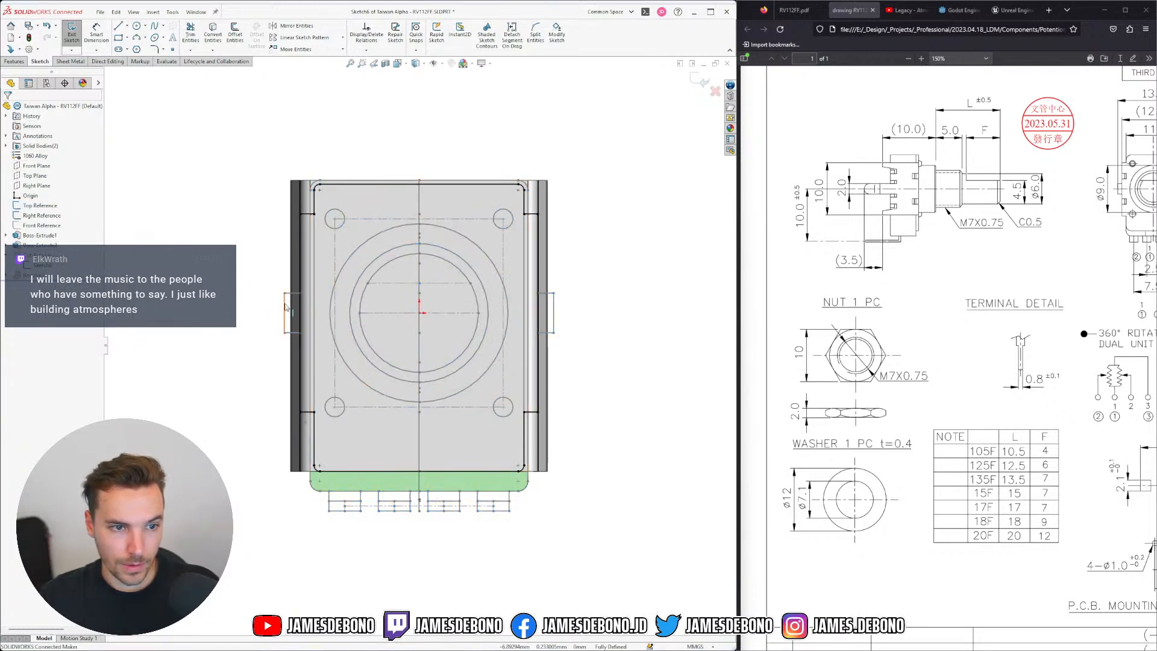
scroll(313, 311, down, 2)
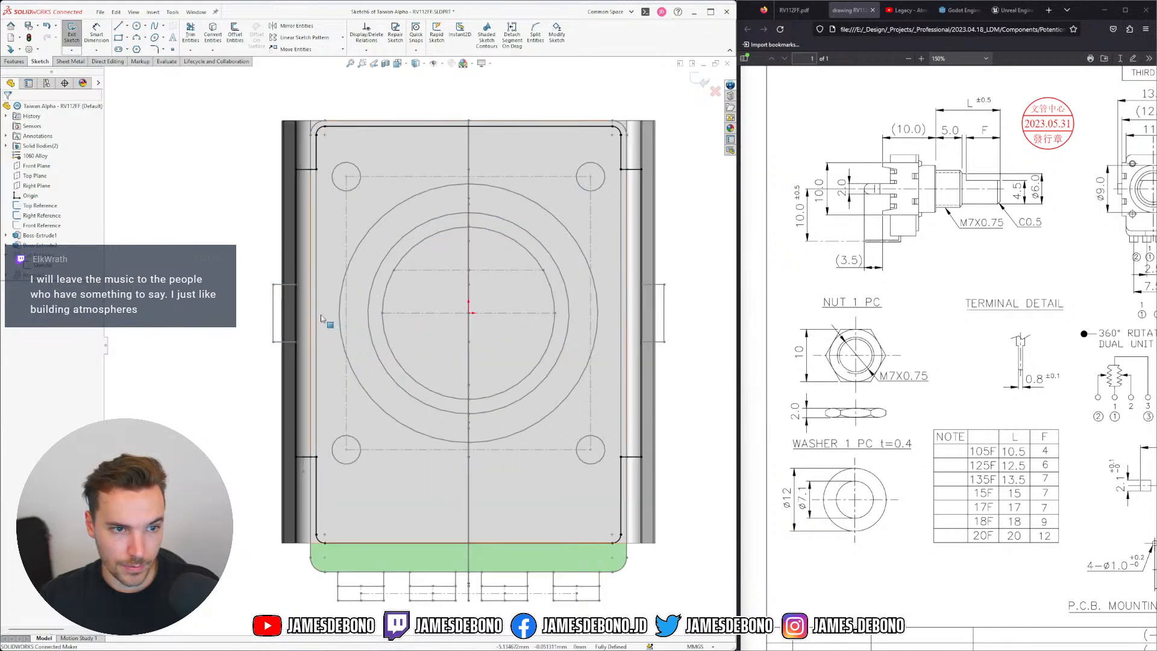
click(296, 305)
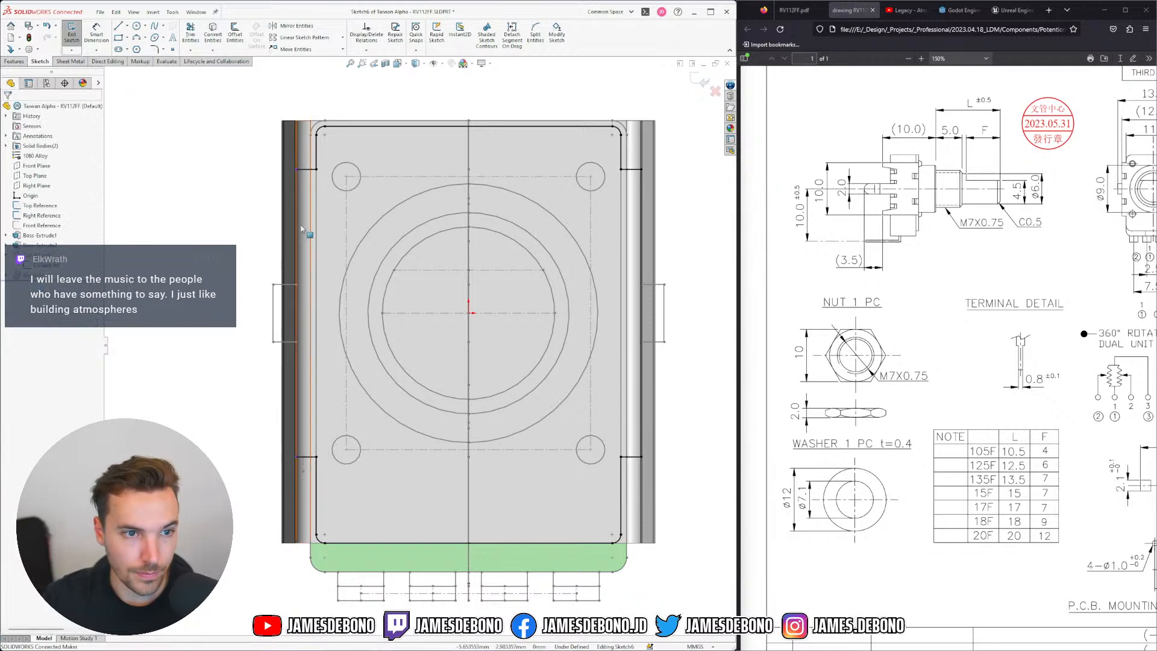
mouse_move(297, 227)
mouse_down()
mouse_move(238, 228)
mouse_move(256, 229)
mouse_up()
Remove the relation holding the cut profile's right vertical edge and pull that edge outward beyond the bracket
click(643, 235)
click(641, 463)
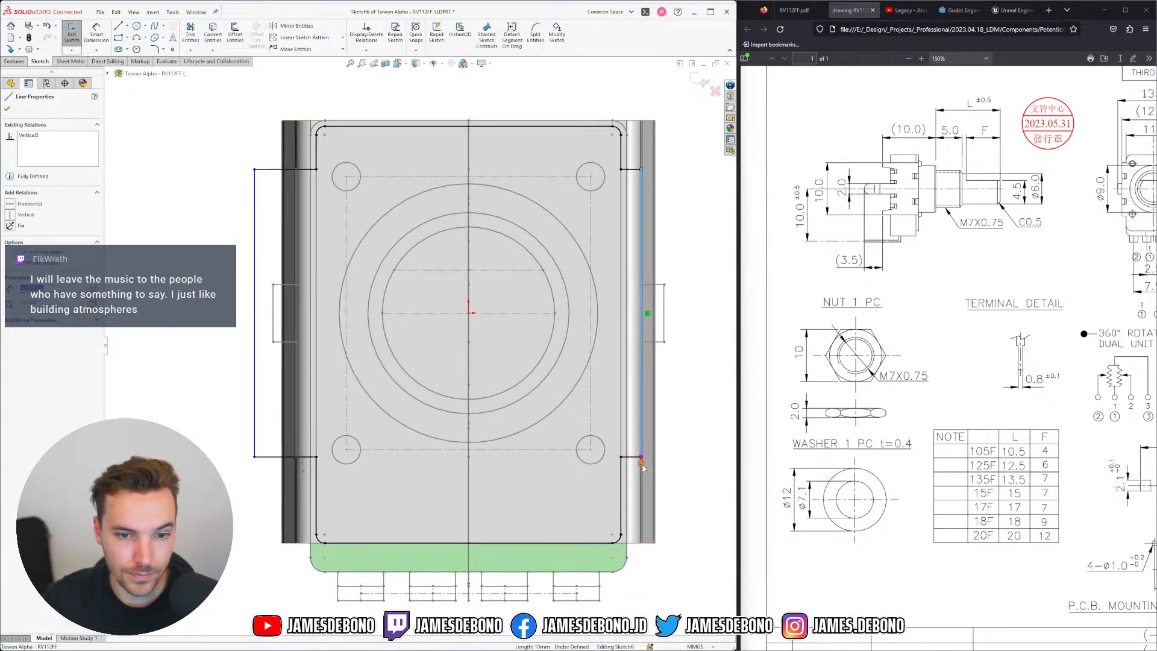
key(Delete)
drag(642, 456, 686, 456)
Make both outer vertical edges of the cut profile coincident with the side-tab corner points in Top Reference and exit the sketch
click(254, 290)
ctrl+click(260, 313)
click(298, 249)
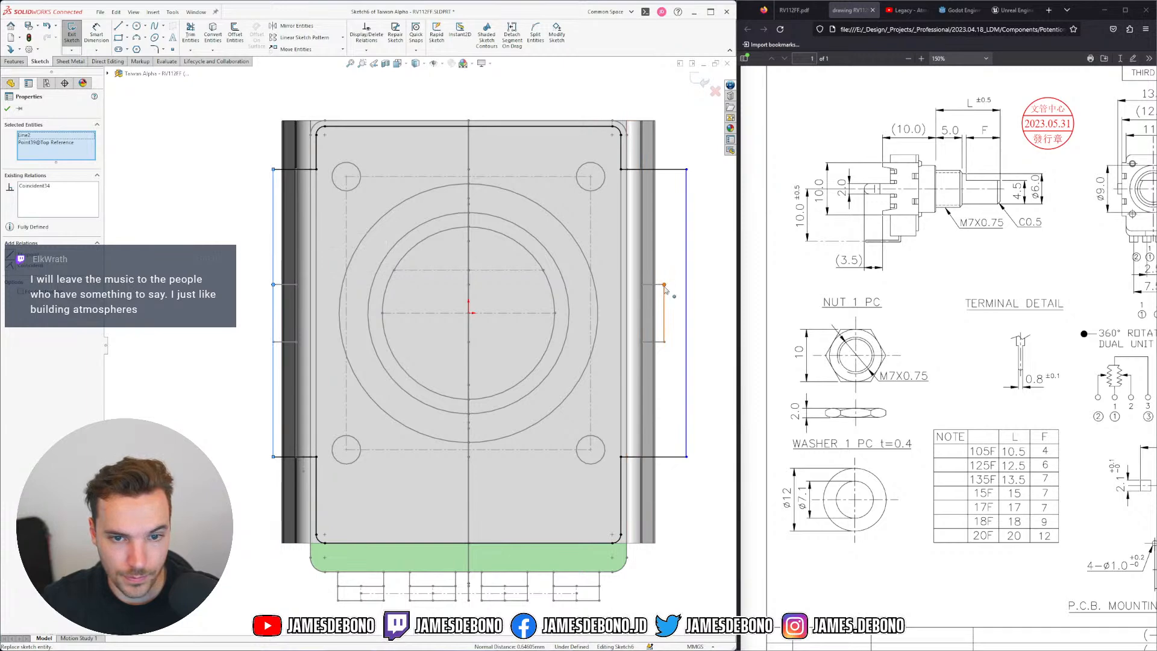
click(686, 298)
click(727, 269)
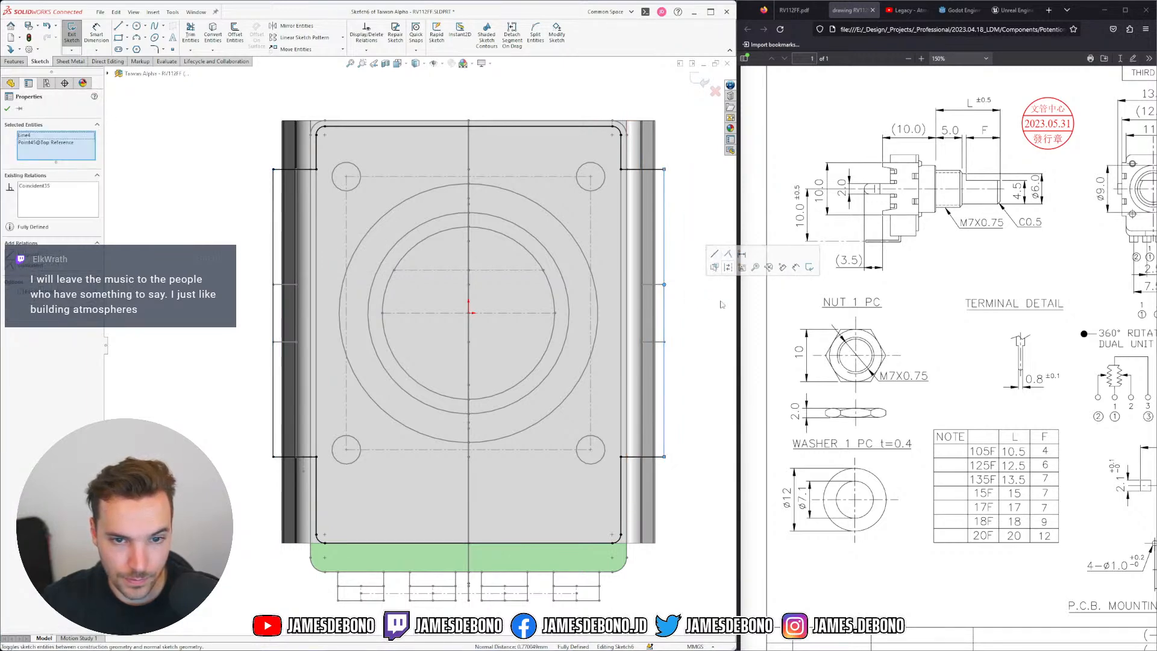
click(720, 287)
click(703, 82)
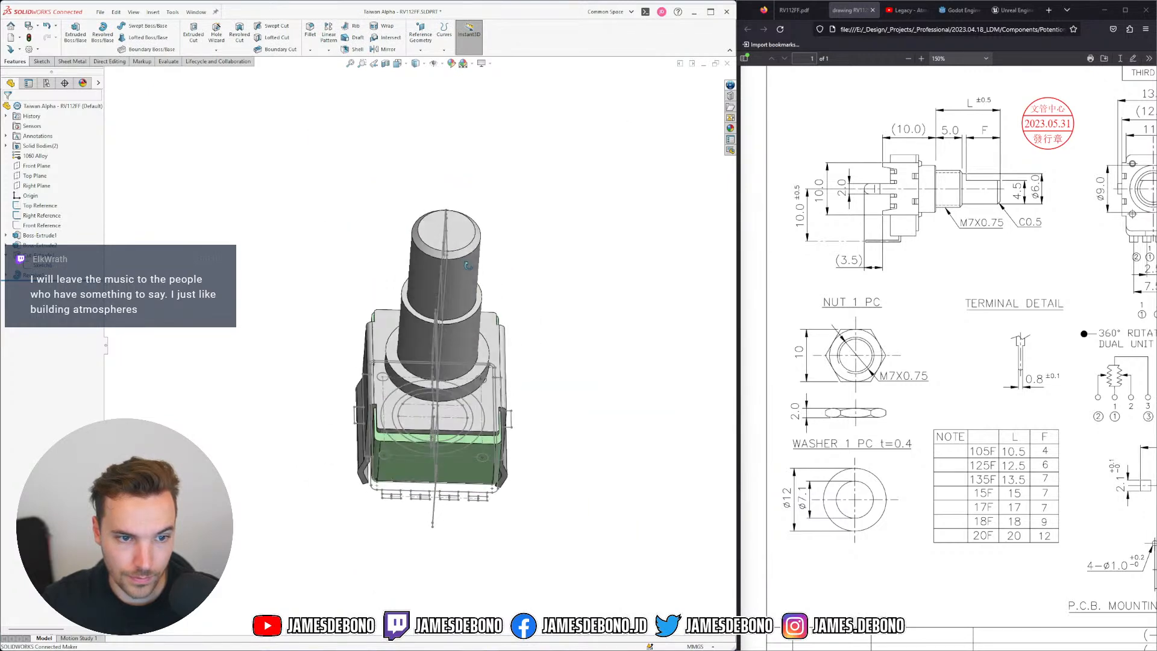
Open the Front Reference sketch for editing and delete the left leg's 1.00 horizontal width dimension
click(33, 225)
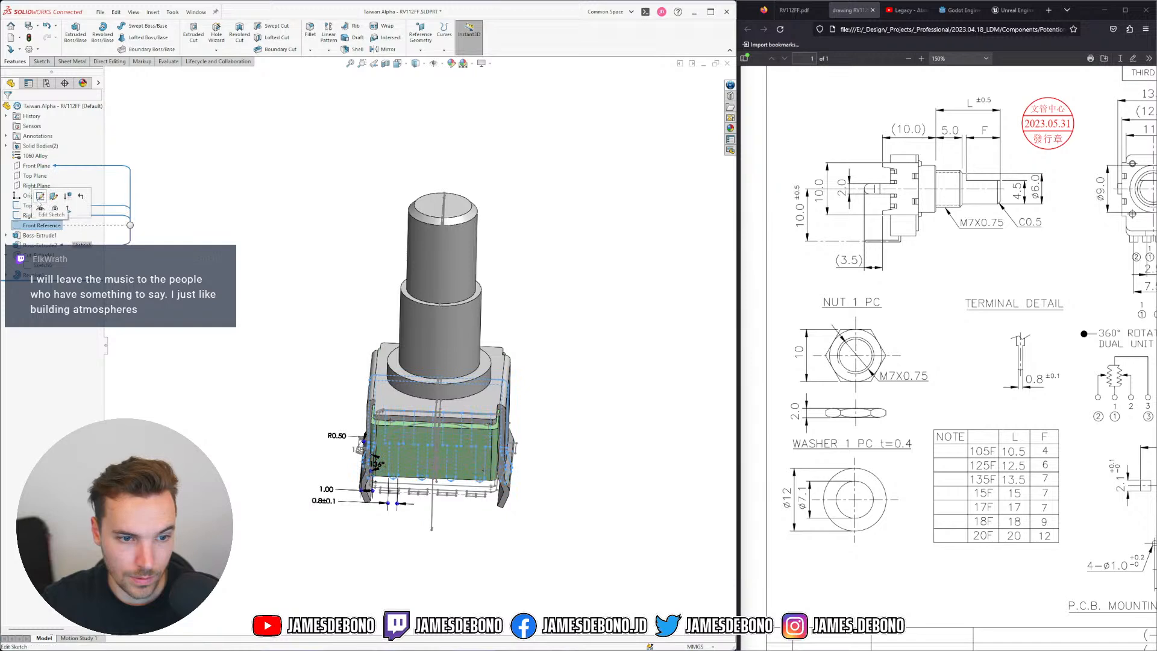
click(39, 197)
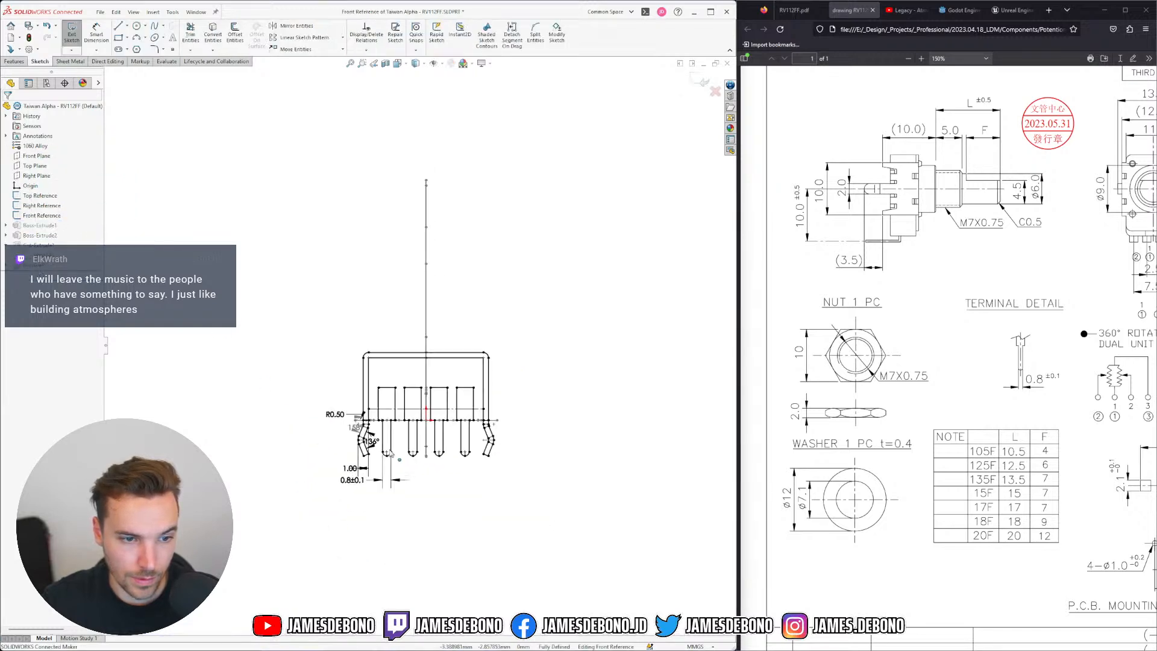
scroll(330, 391, down, 5)
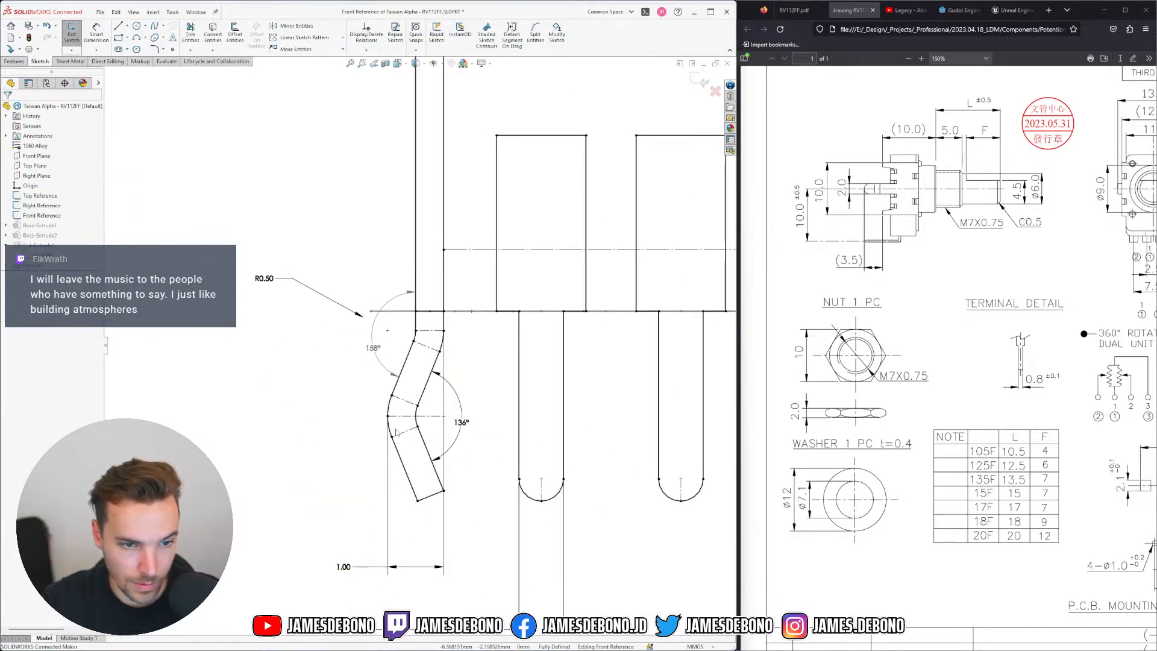
click(377, 568)
key(Delete)
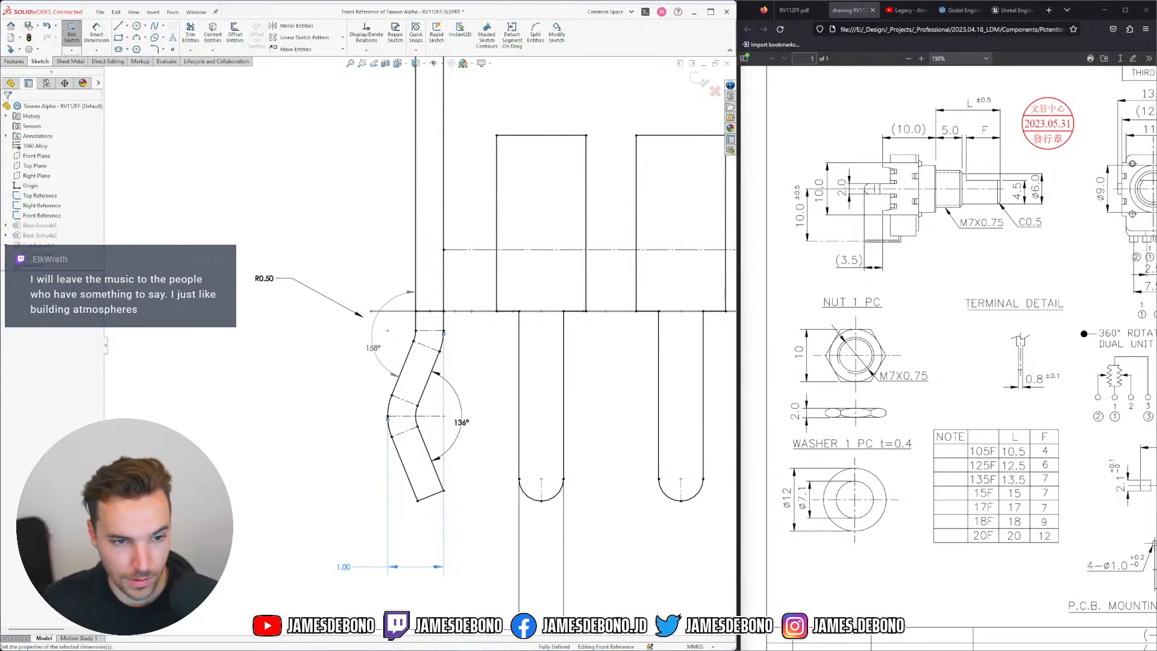
Align the left leg's outermost kink point vertically with the outer side-tab corner in the Top Reference sketch
middle_drag(443, 423, 399, 361)
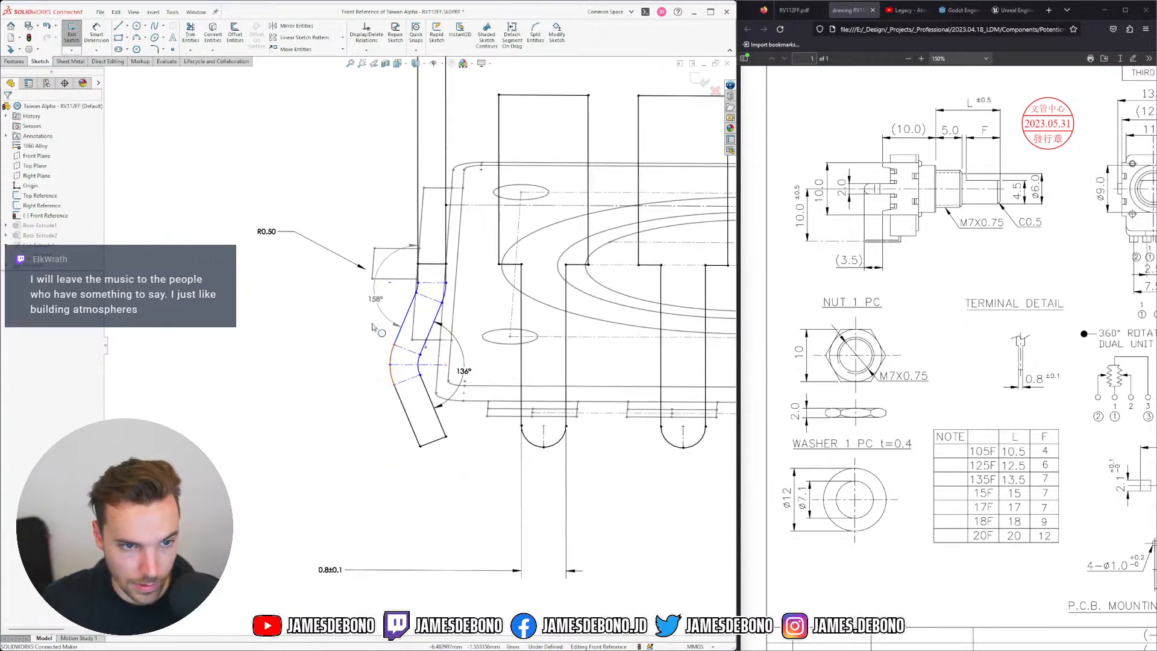
click(407, 371)
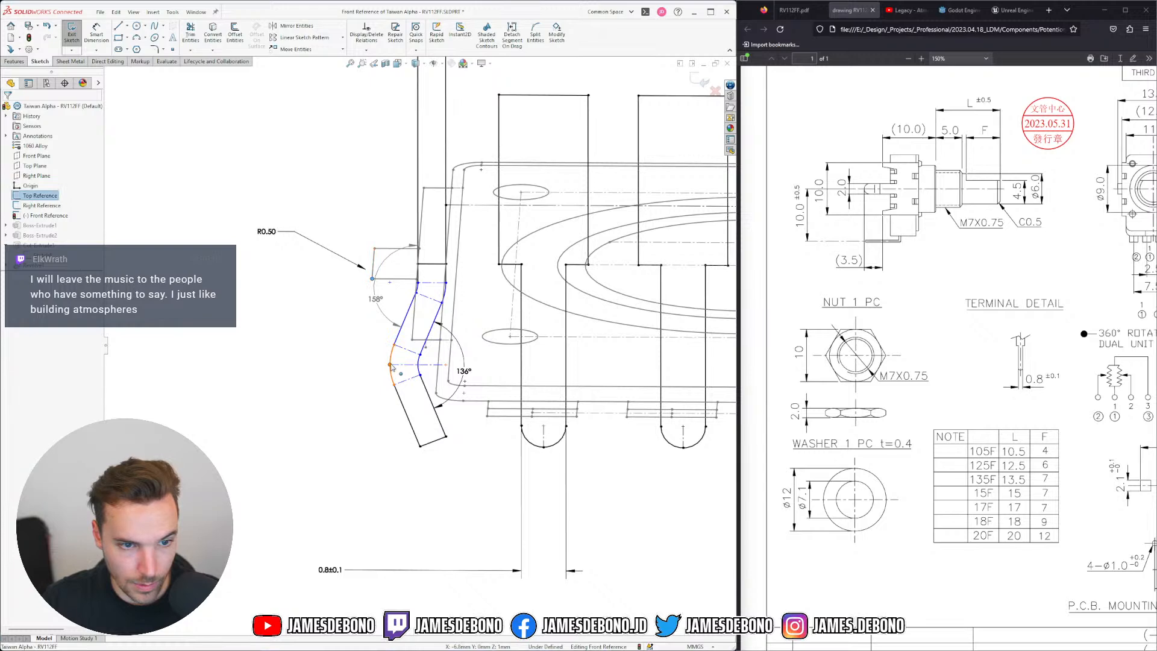
ctrl+click(390, 365)
click(441, 325)
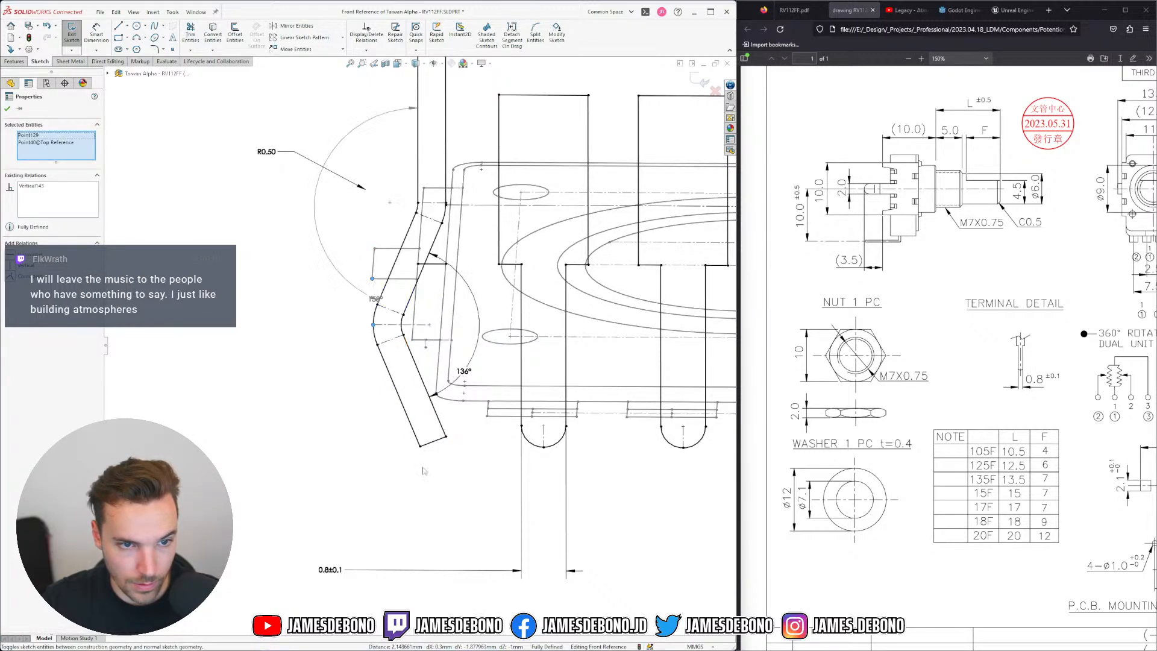
click(473, 470)
View the sketch plane head-on and hide the Right Reference and Top Reference sketches
key(ctrl+8)
scroll(429, 526, up, 2)
scroll(375, 476, down, 6)
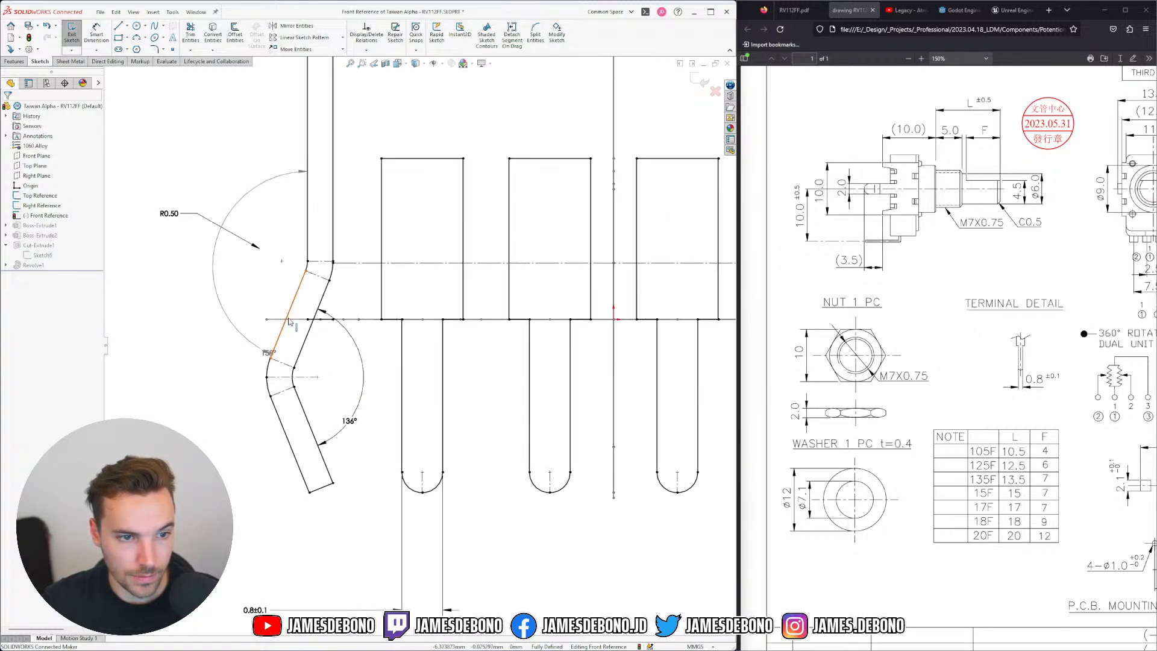
right_click(35, 207)
click(43, 191)
right_click(34, 197)
click(43, 182)
Set the left leg's kink angle to 110 degrees
click(349, 421)
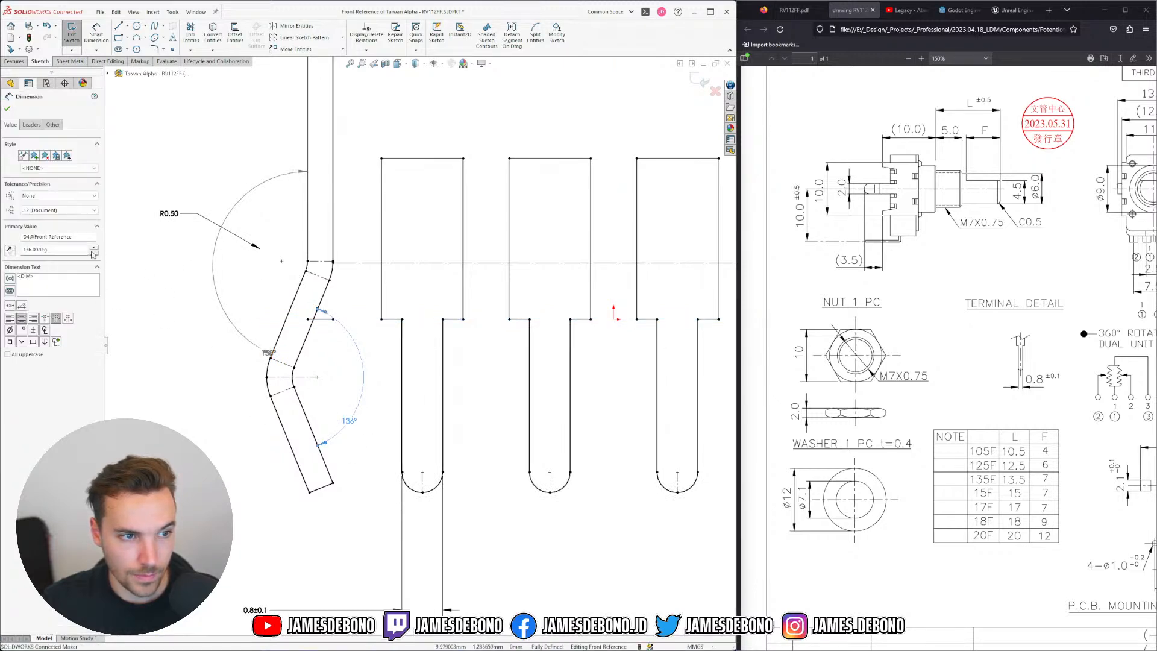
click(94, 253)
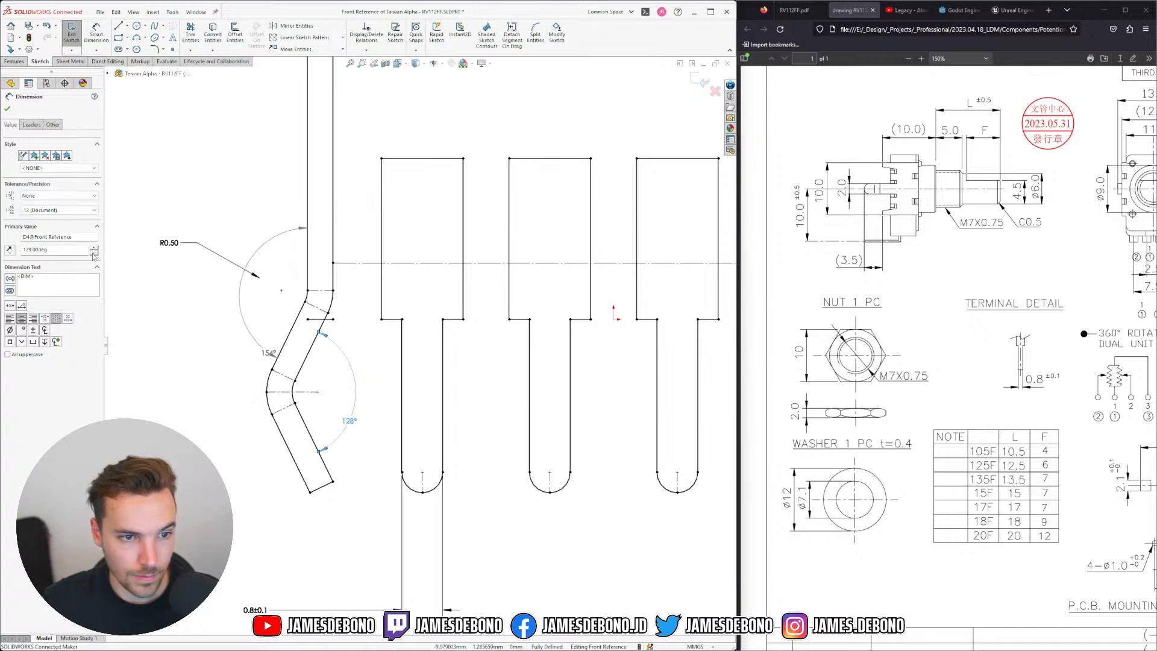
click(94, 254)
click(94, 254)
click(93, 253)
click(94, 254)
click(93, 253)
click(93, 254)
click(94, 254)
click(94, 254)
click(93, 253)
click(192, 395)
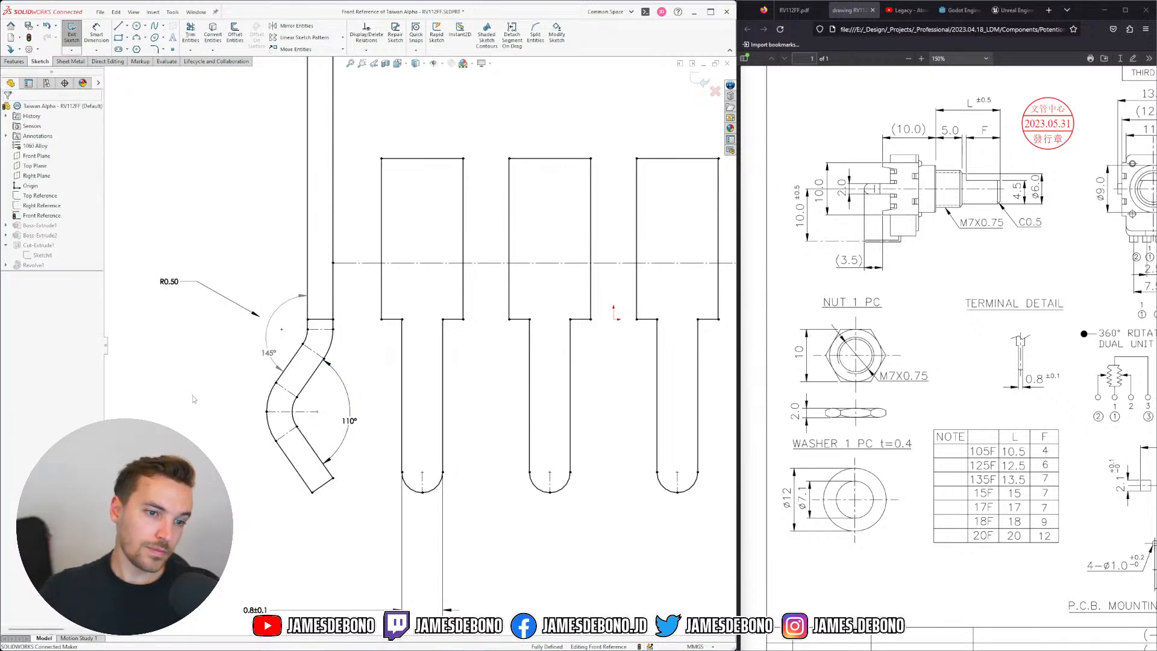
Exit the Front Reference sketch and inspect the rebuilt bracket's kinked legs in the 3D model
scroll(399, 347, up, 4)
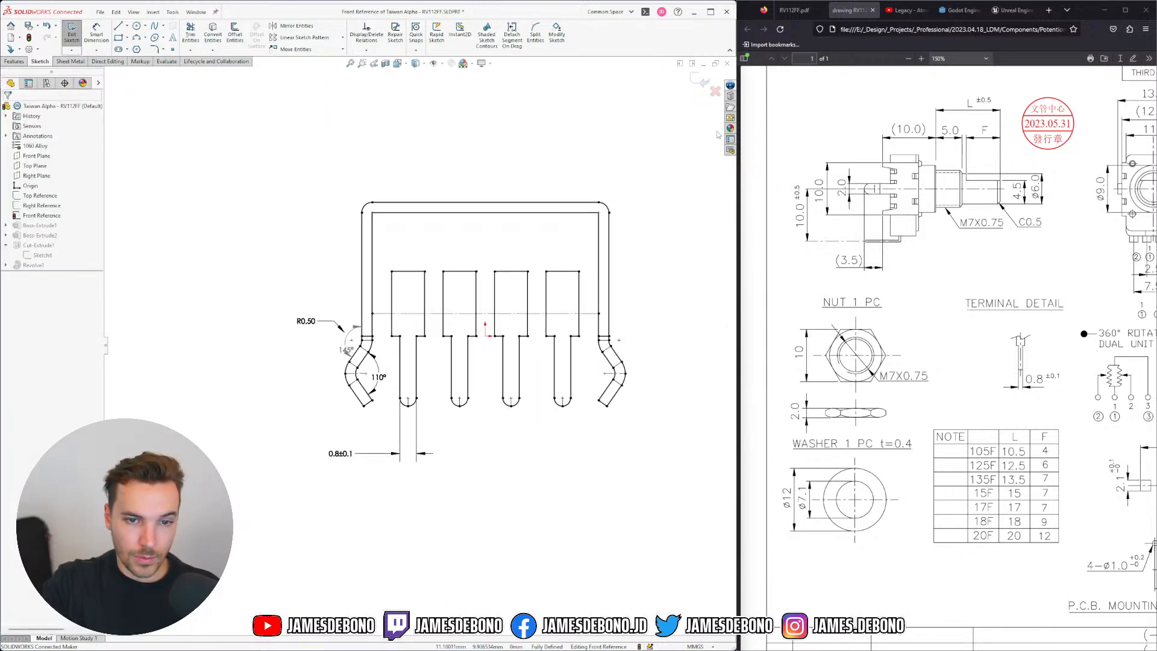
click(697, 85)
middle_drag(431, 258, 394, 301)
scroll(433, 254, up, 6)
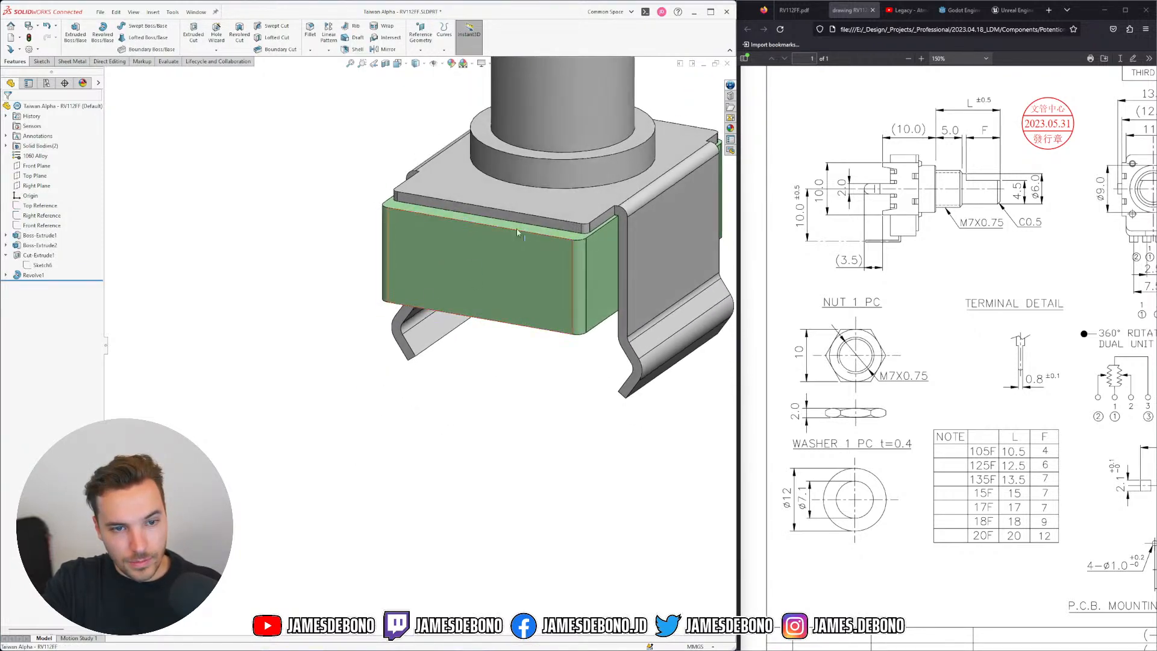
scroll(448, 261, down, 4)
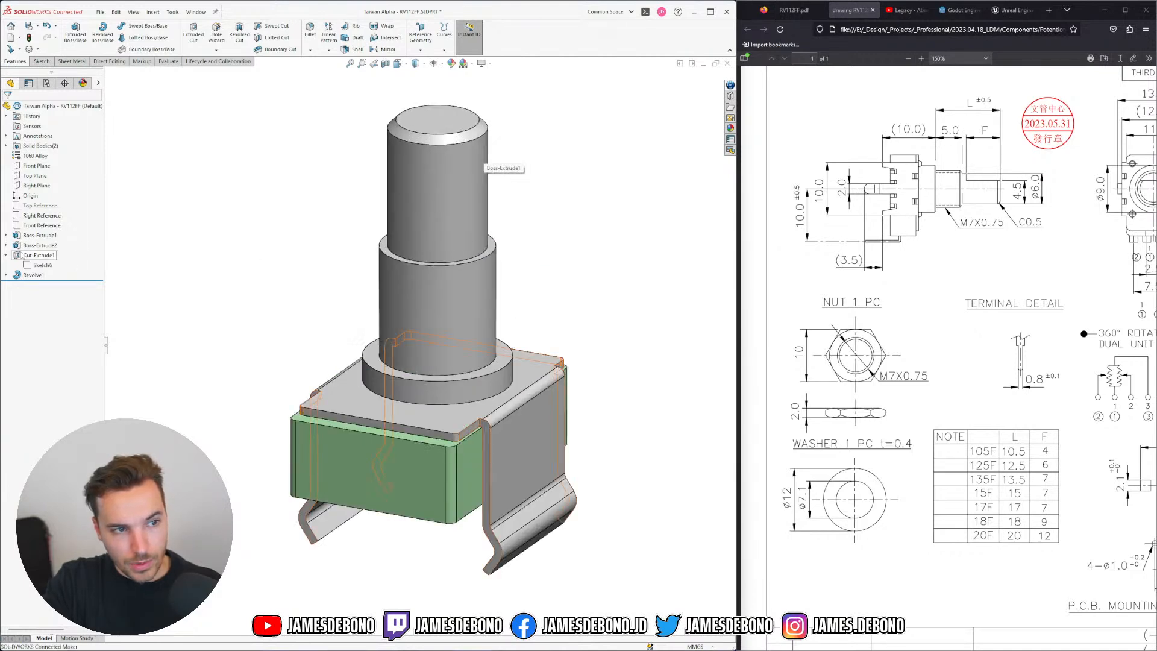
Collapse the Cut-Extrude1 feature and examine the profile sketch under Revolve1 in the model
click(6, 255)
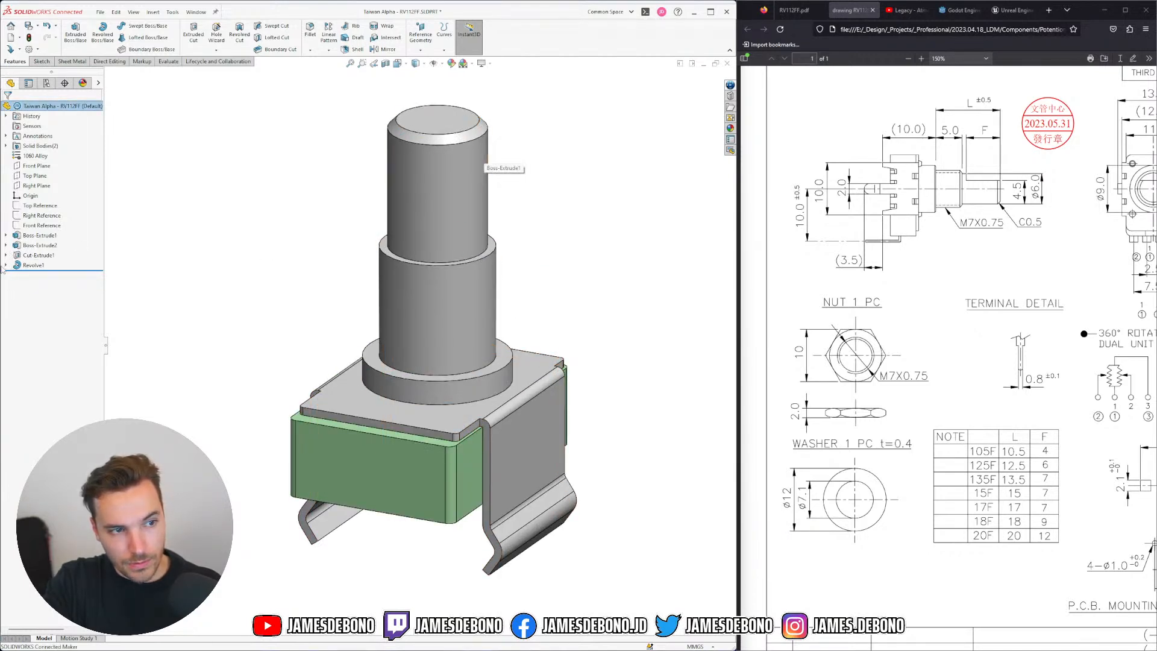
click(6, 265)
click(43, 275)
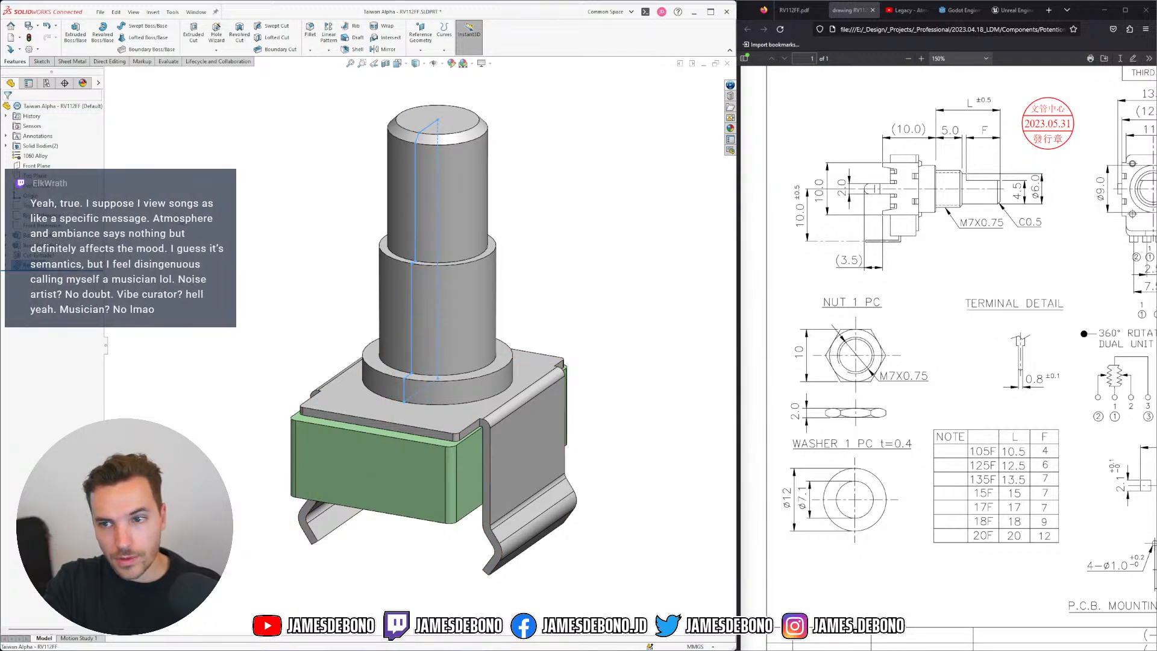
click(302, 241)
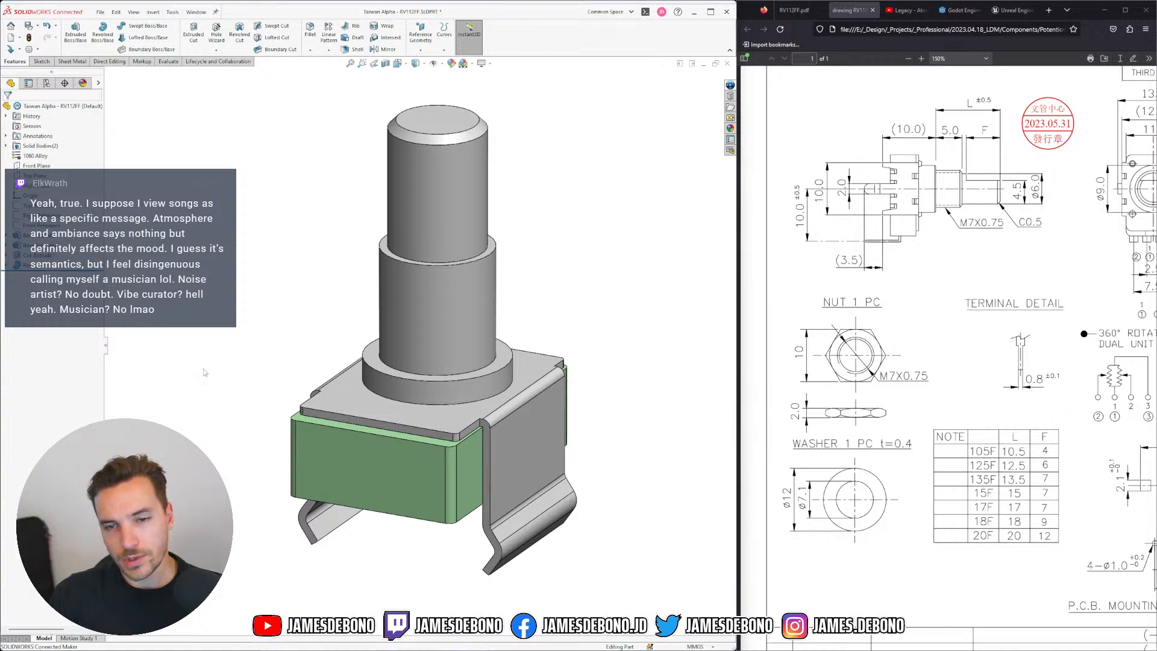
middle_drag(420, 324, 404, 345)
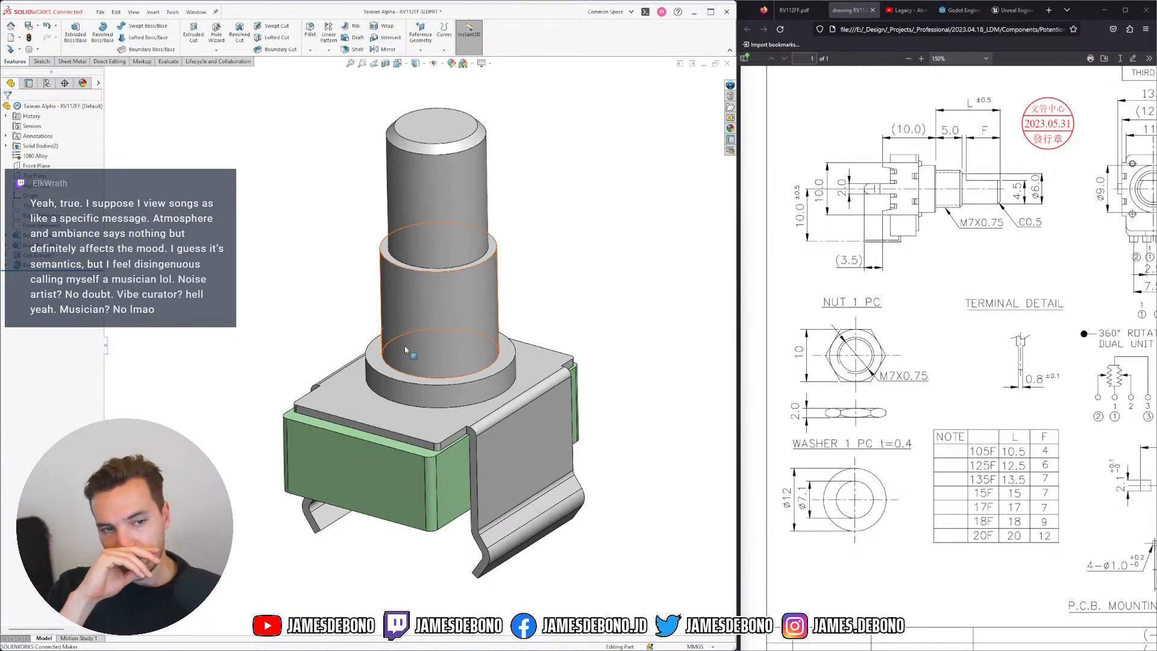
scroll(413, 369, up, 2)
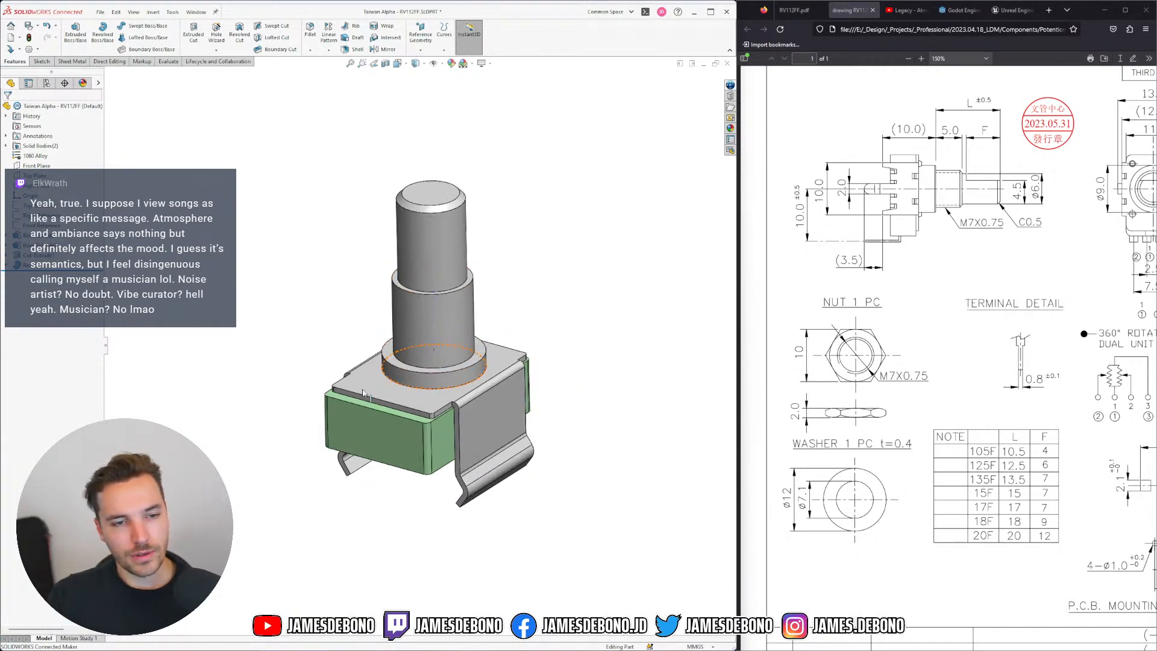
scroll(400, 412, down, 1)
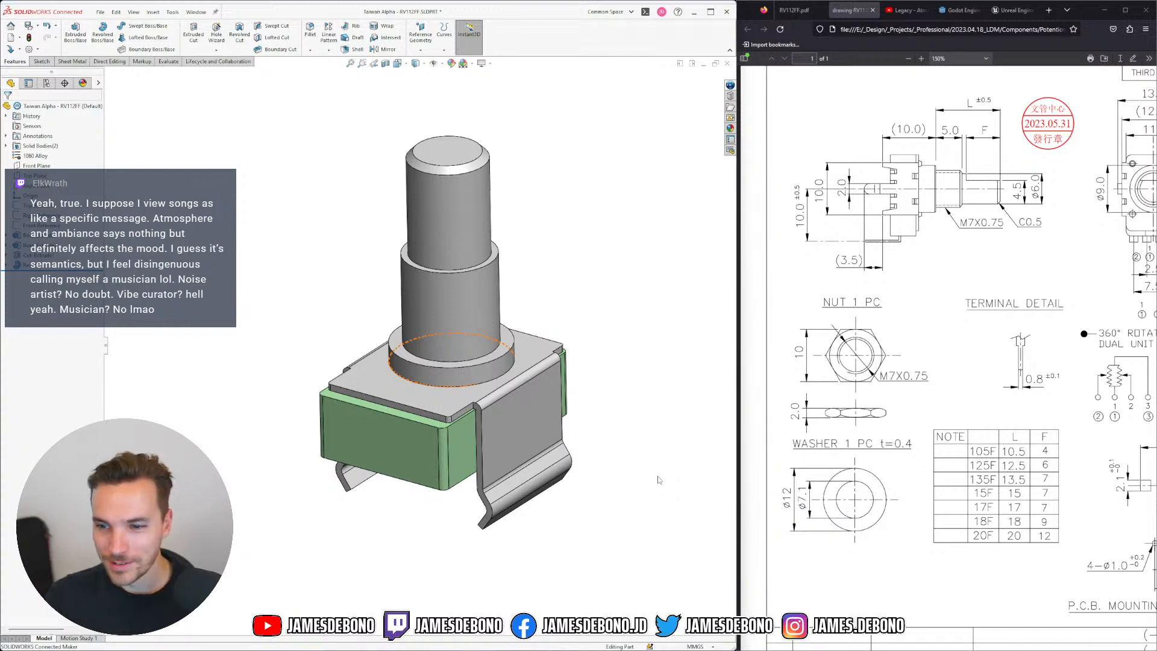
middle_drag(474, 461, 463, 472)
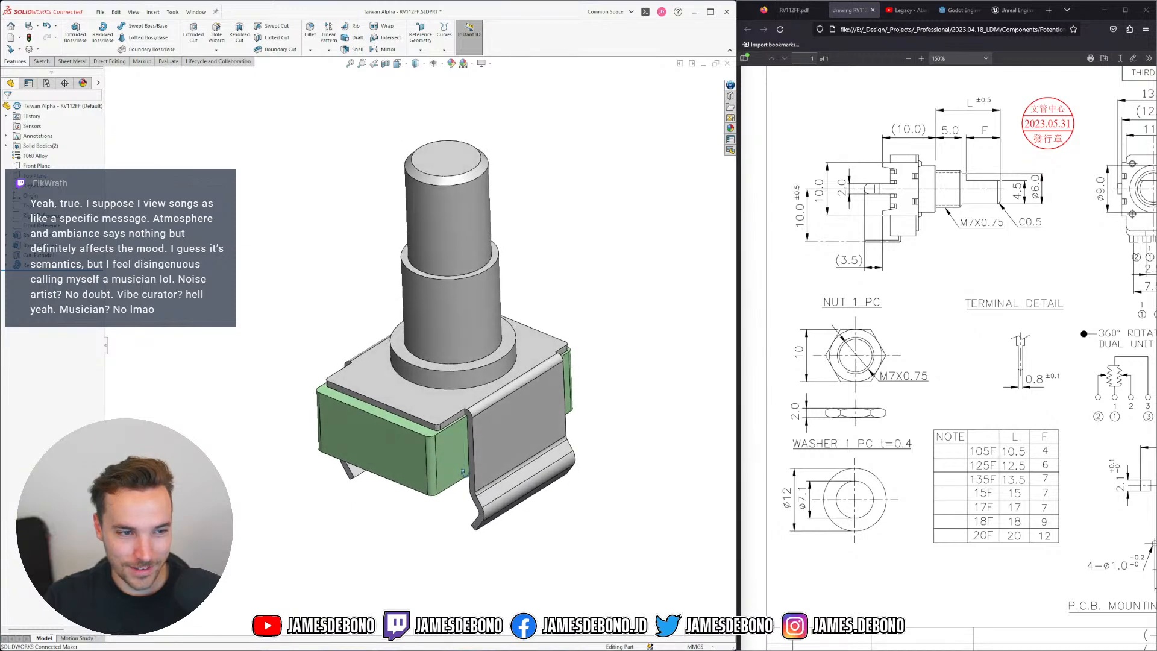
middle_drag(474, 327, 469, 357)
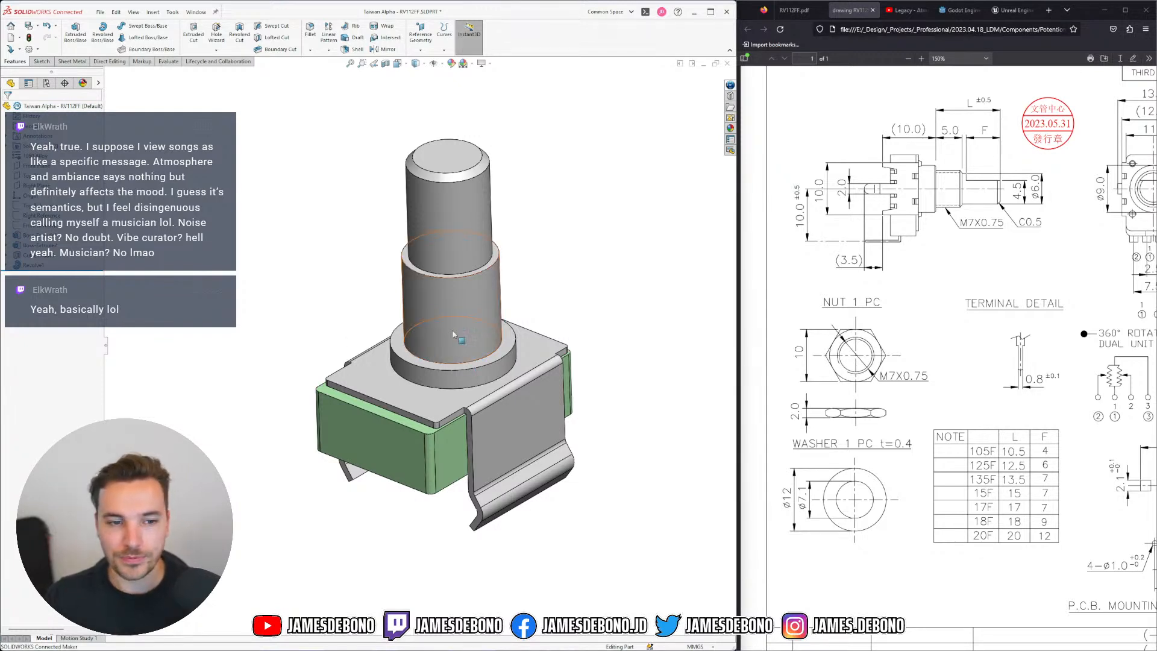
mouse_move(474, 416)
middle_down()
mouse_move(446, 417)
mouse_move(470, 411)
mouse_move(473, 425)
middle_up()
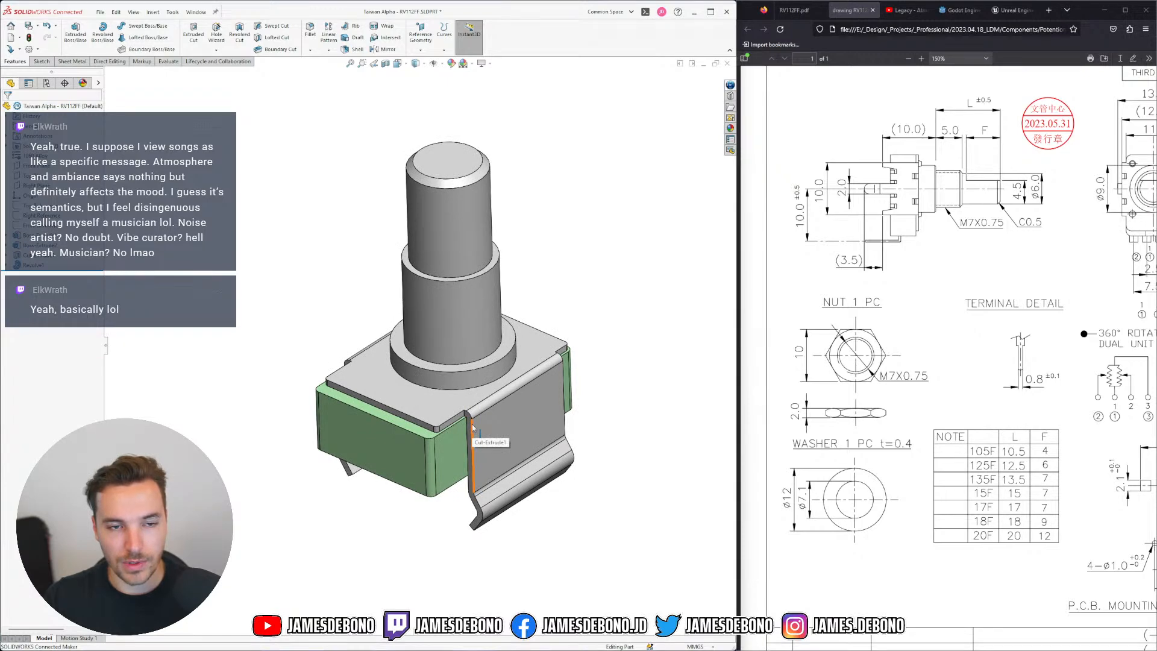
middle_drag(472, 424, 469, 374)
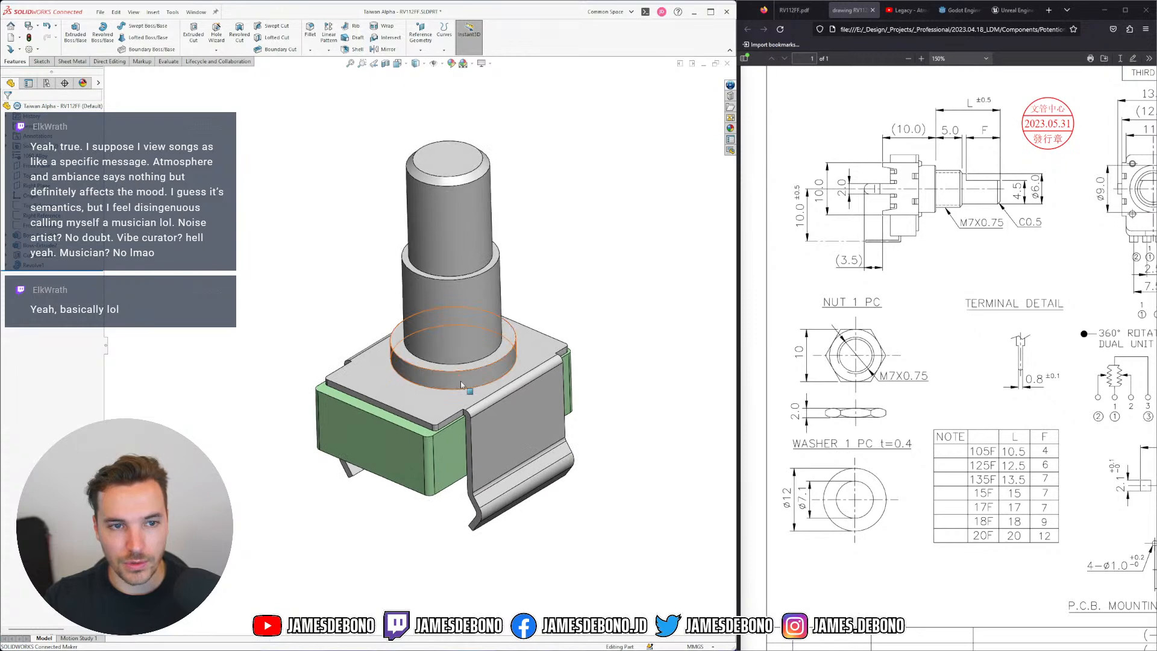
scroll(470, 374, down, 2)
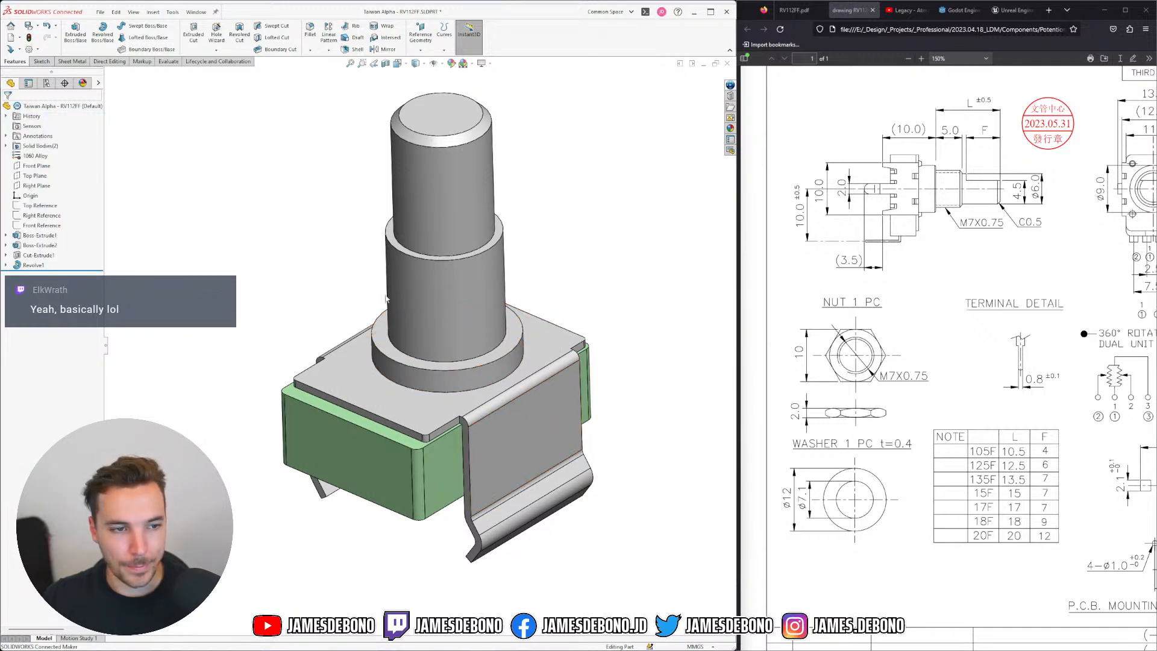
Show the Right Reference sketch over the model
mouse_move(434, 421)
middle_down()
mouse_move(431, 392)
mouse_move(432, 407)
middle_up()
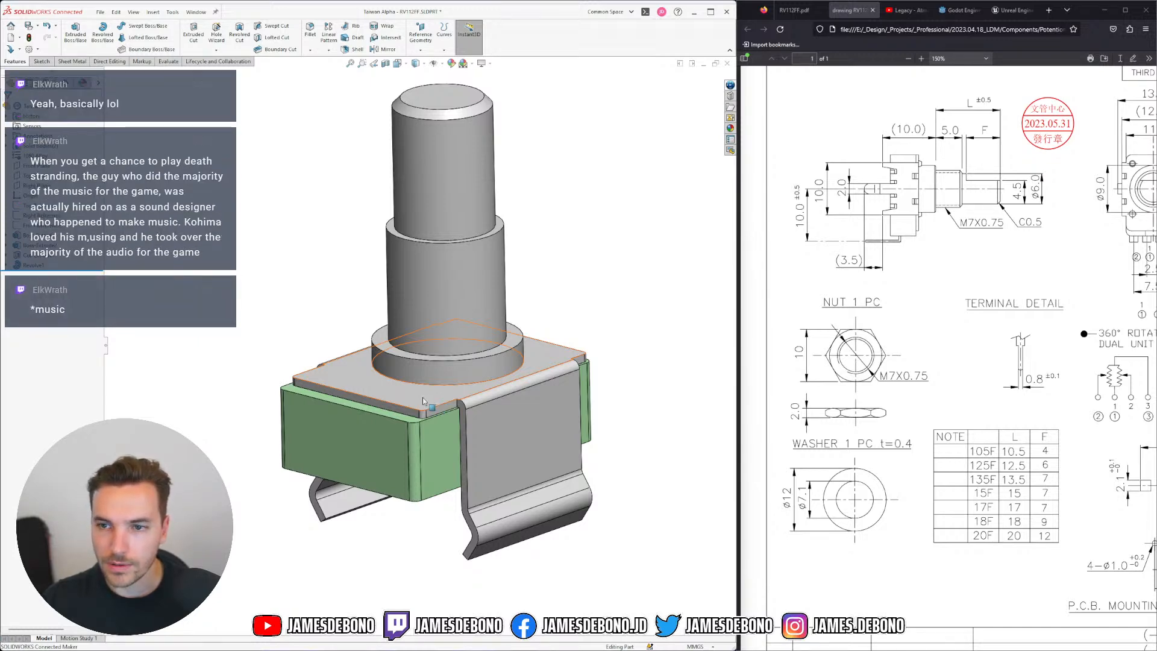
middle_drag(422, 396, 394, 382)
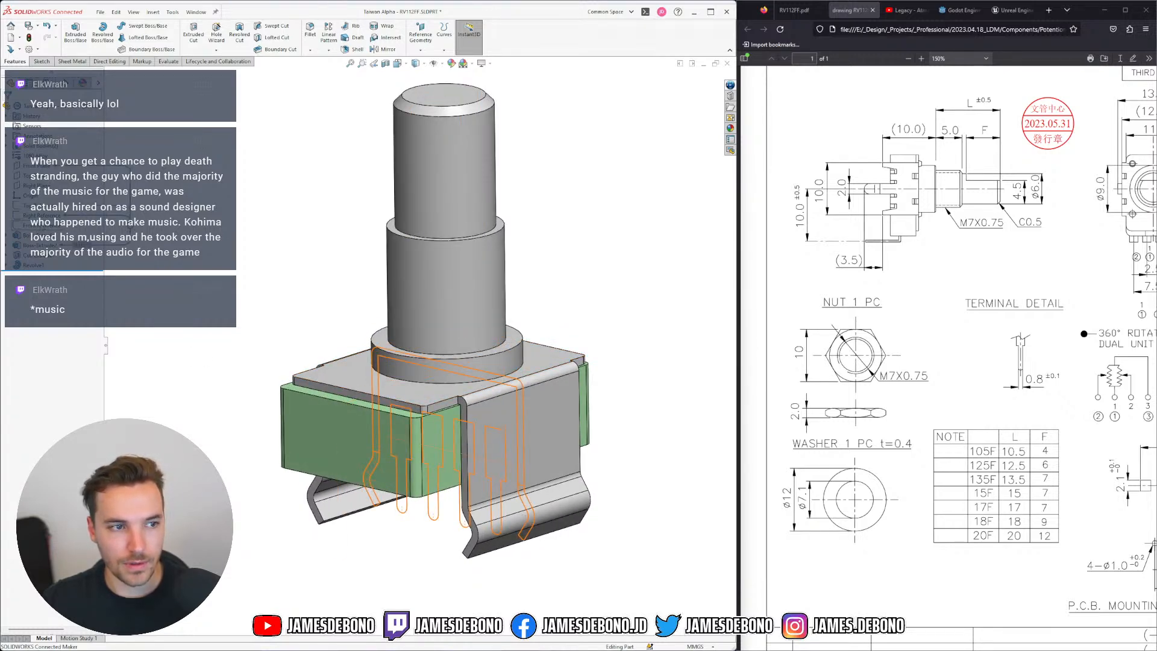
click(42, 215)
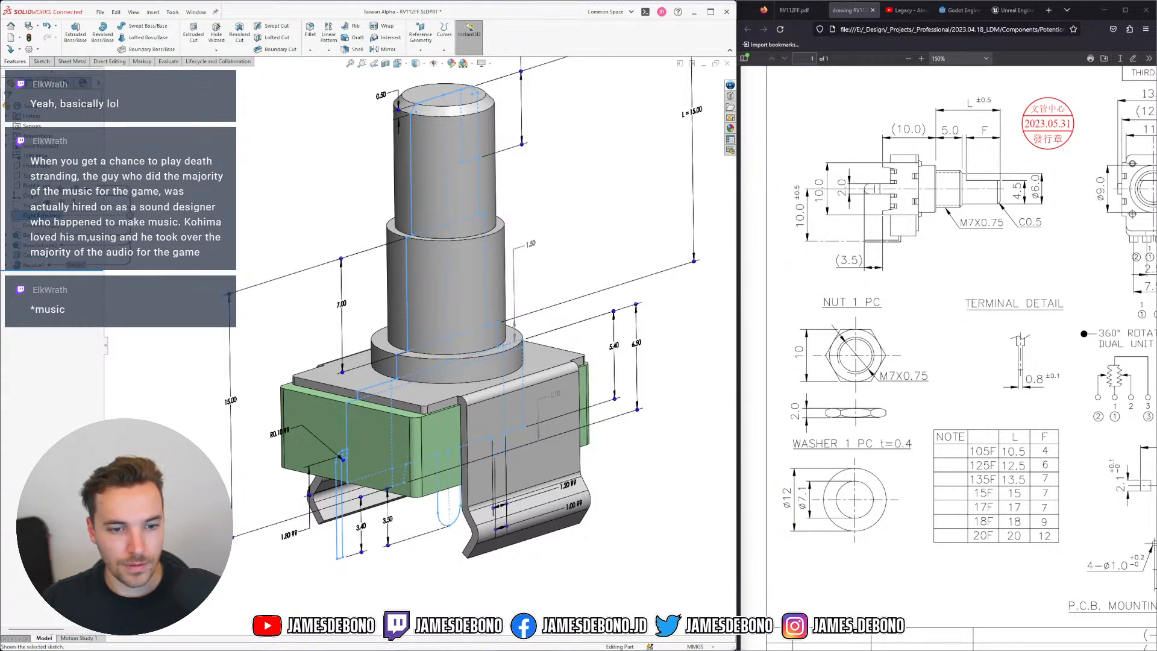
click(64, 203)
Open the Front Reference sketch for editing, with the bent clip legs and the reference pin outline in view
right_drag(275, 289, 313, 312)
scroll(472, 553, up, 2)
scroll(397, 406, down, 2)
scroll(322, 355, down, 2)
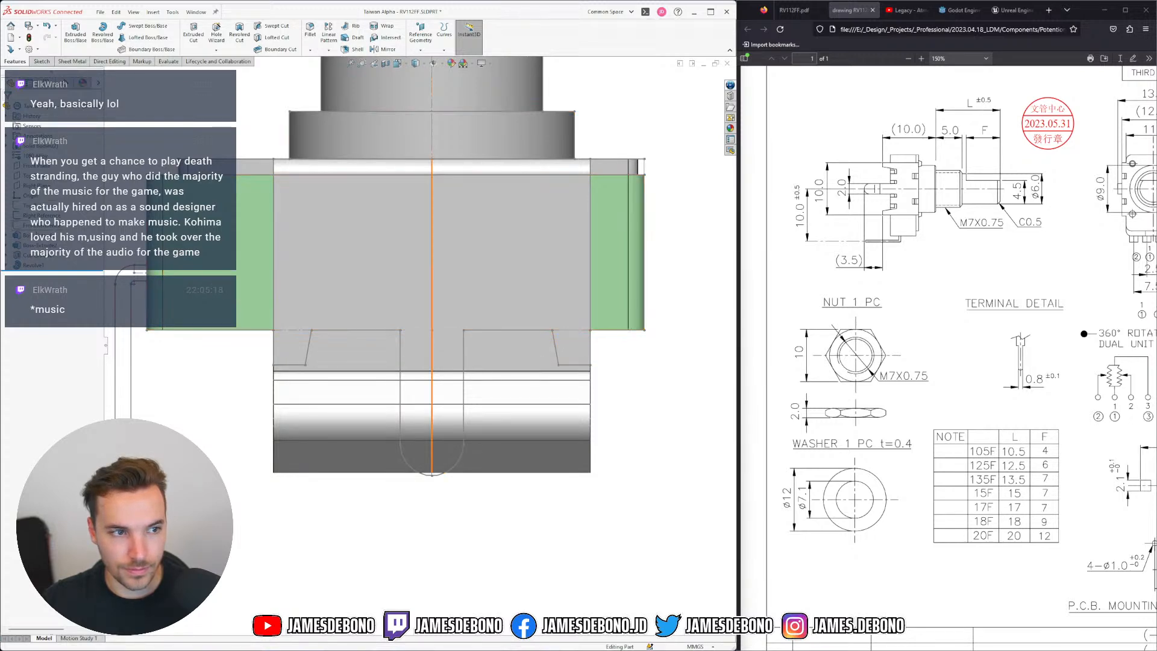
click(38, 225)
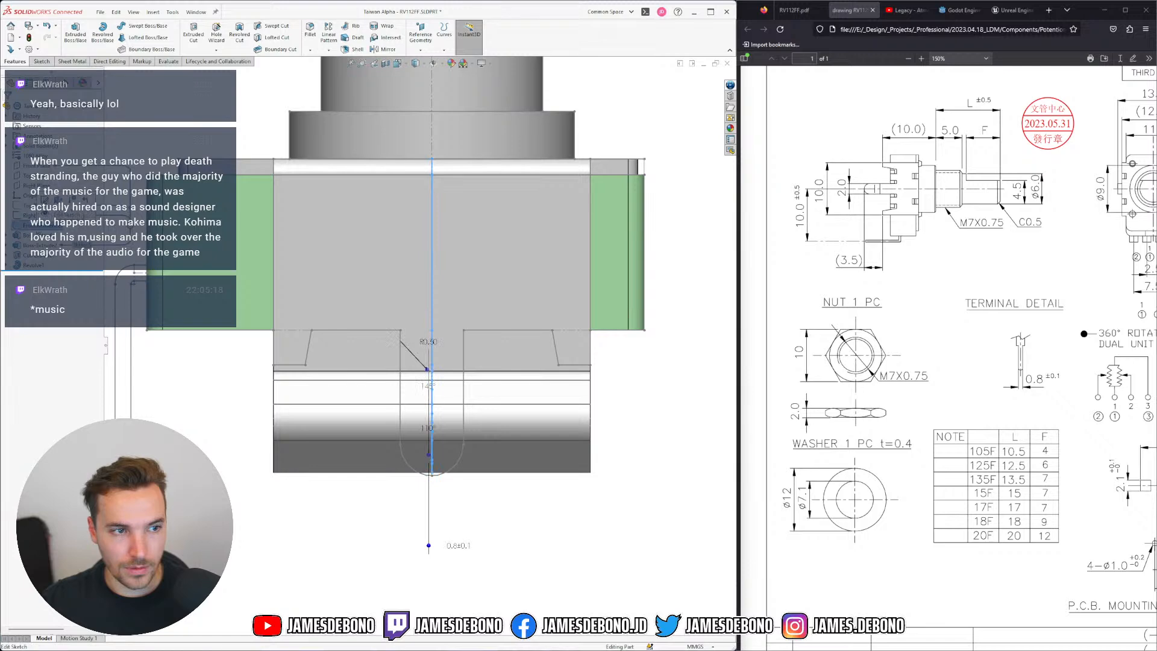
click(46, 200)
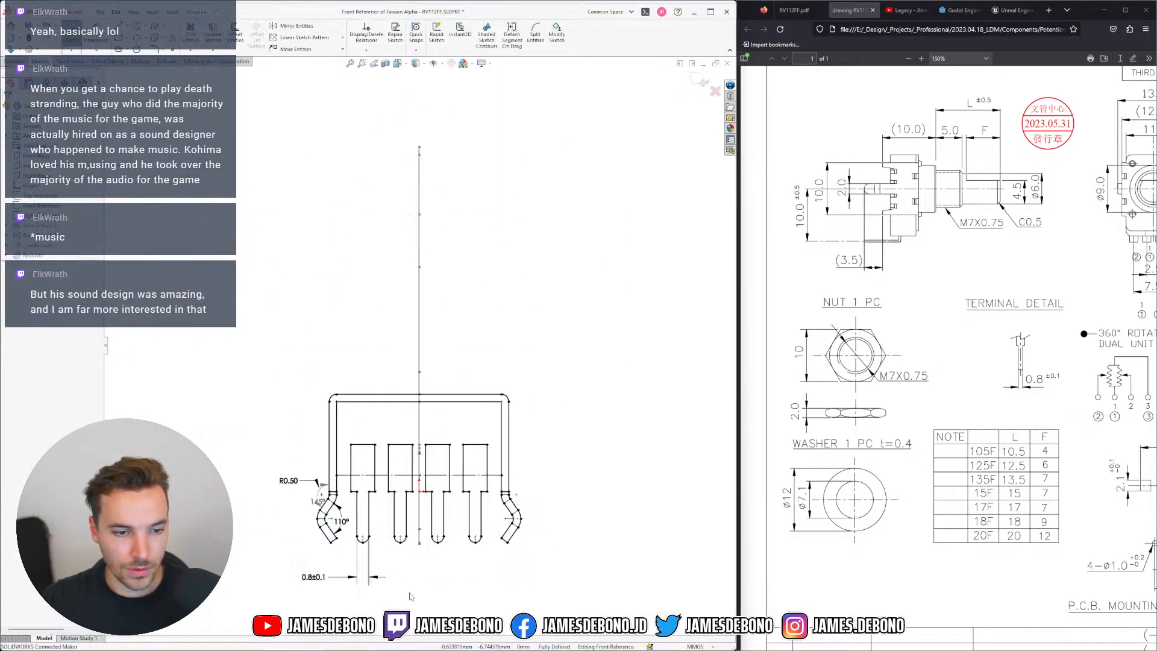
scroll(410, 601, down, 1)
ctrl+middle_drag(410, 601, 417, 533)
key(Left)
key(Left)
key(Left)
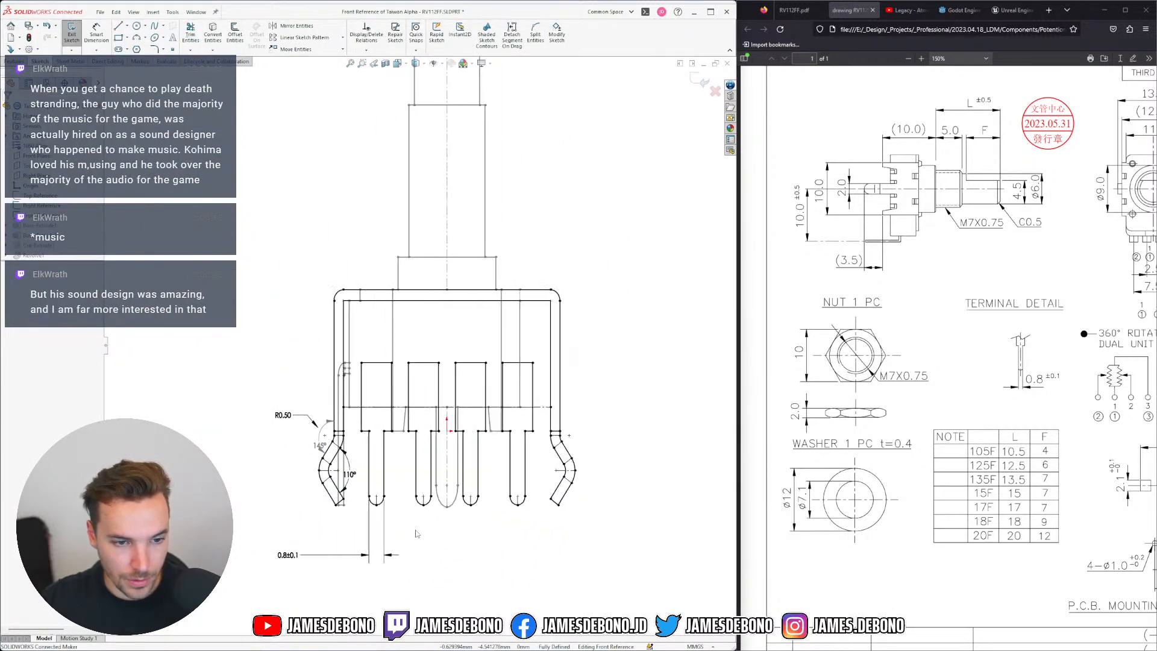
key(Right)
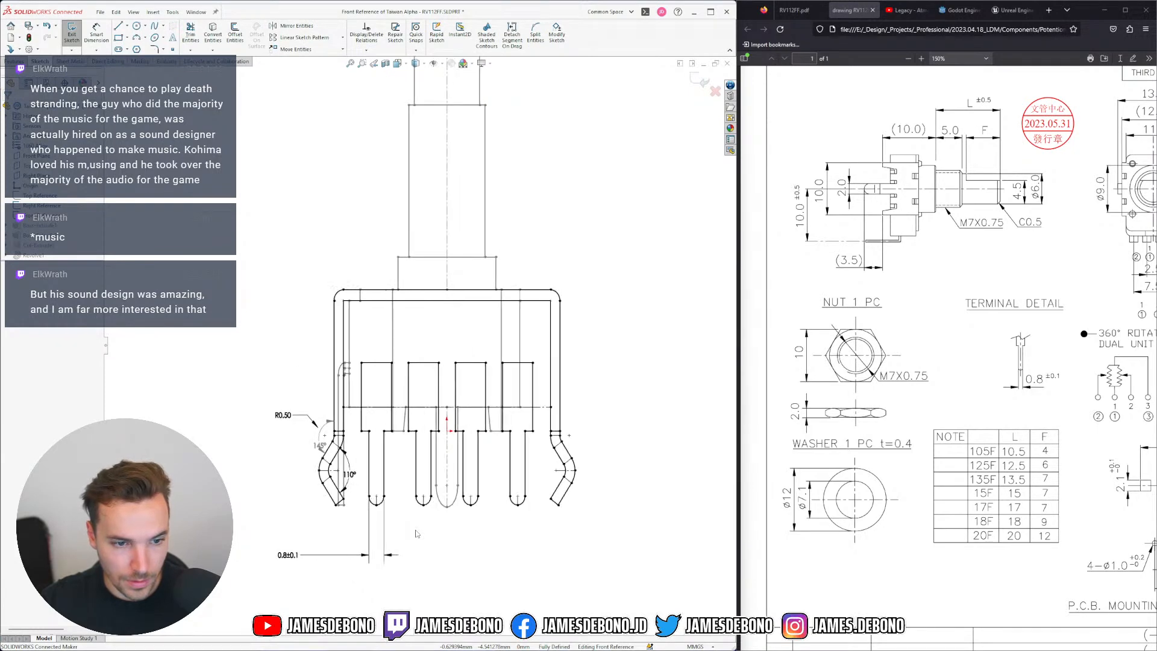
scroll(329, 557, down, 5)
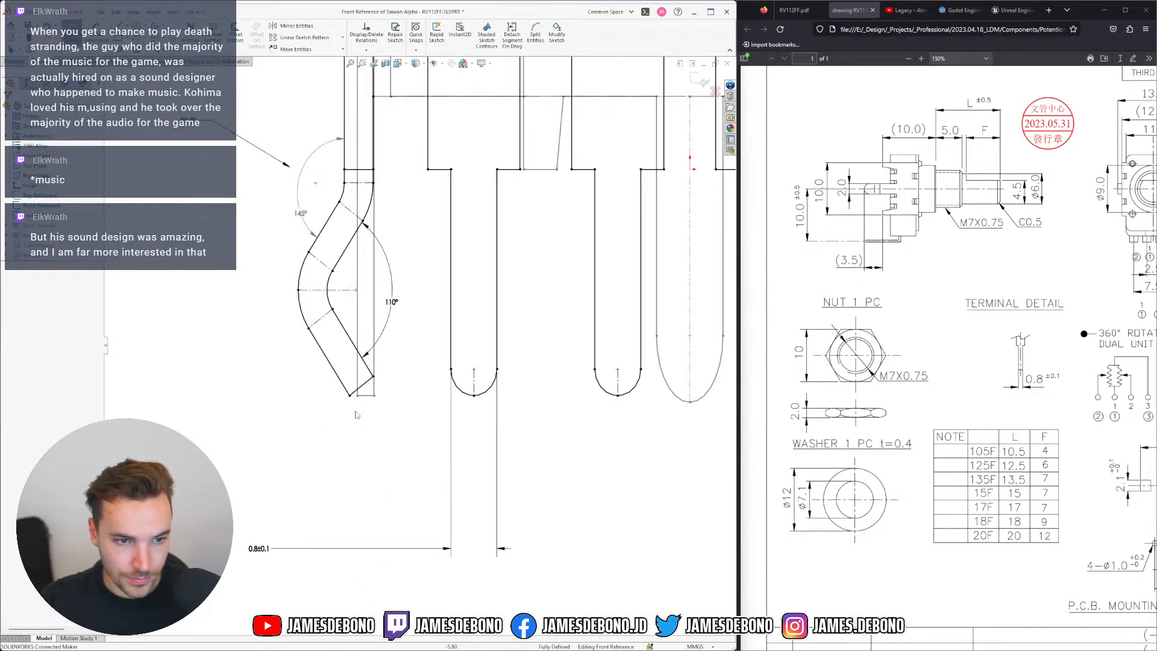
Delete the existing relation on the left clip leg's lower end point and make it horizontal with the central reference pin's lowest point
click(350, 394)
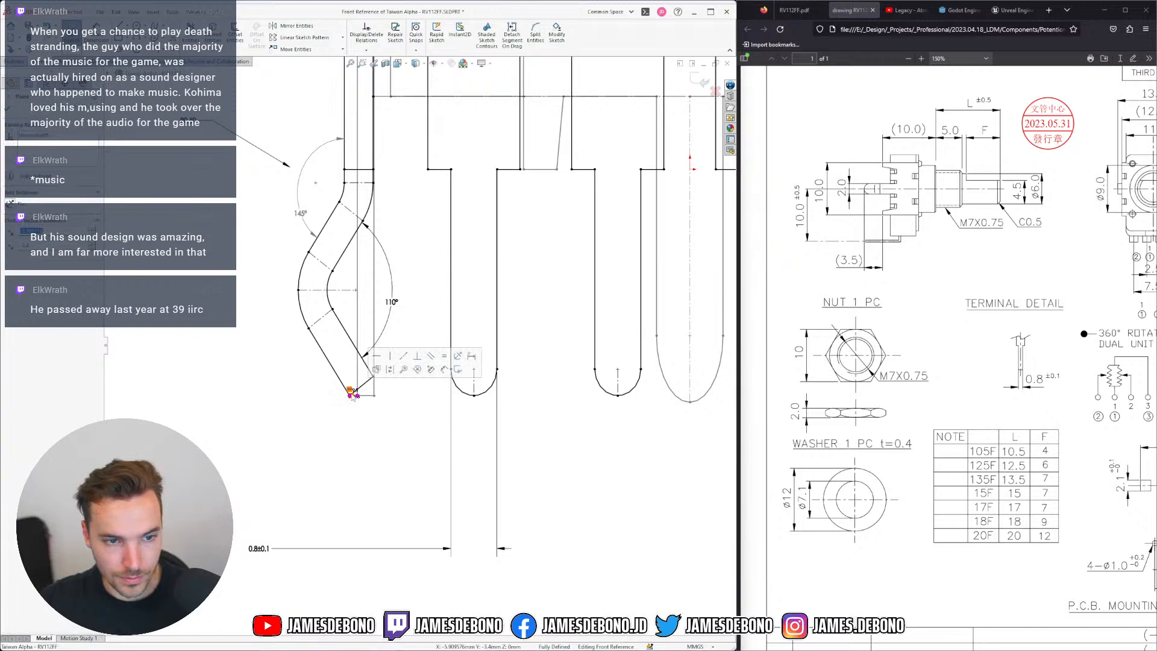
key(Delete)
scroll(480, 426, down, 1)
scroll(620, 398, up, 4)
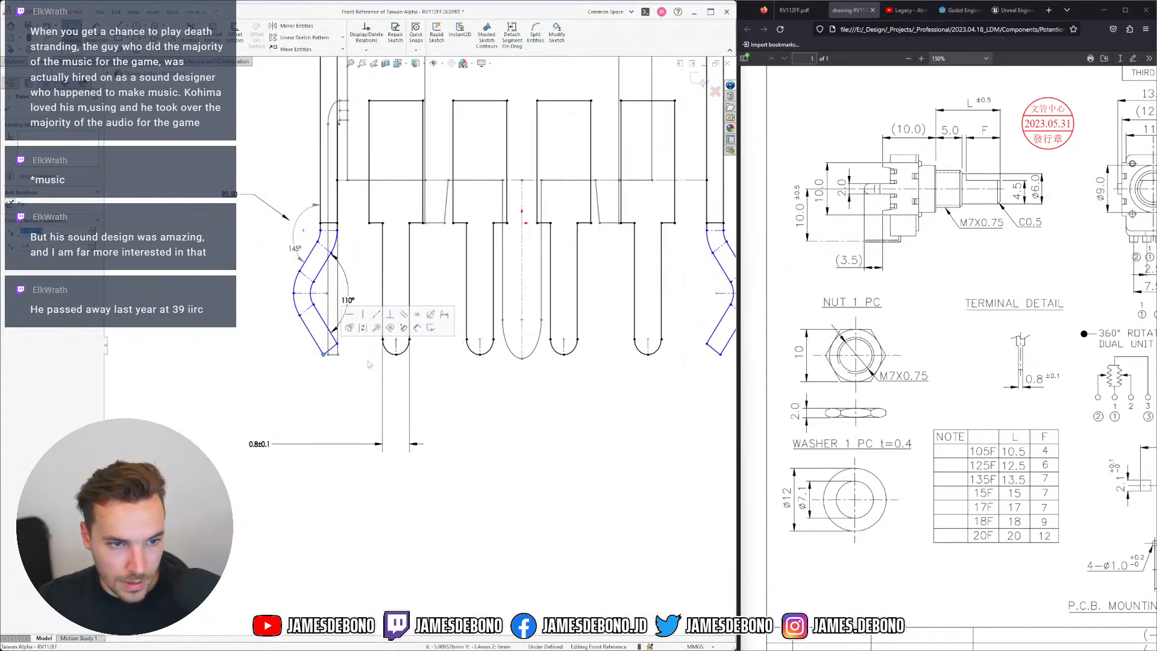
click(522, 358)
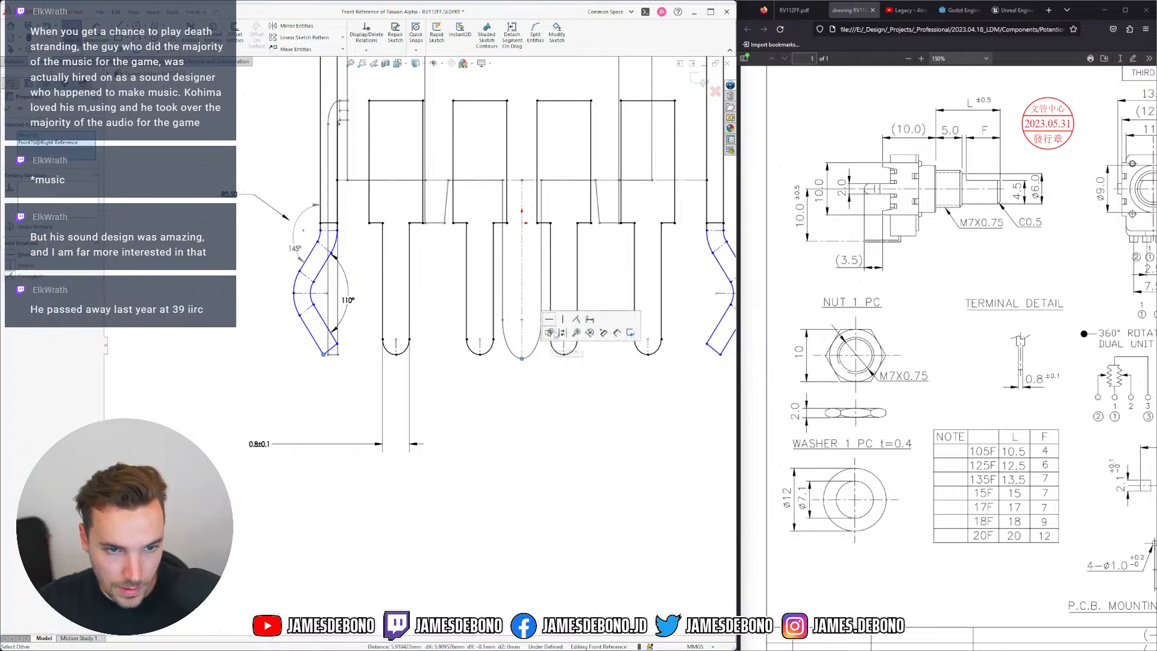
click(550, 320)
scroll(419, 345, up, 3)
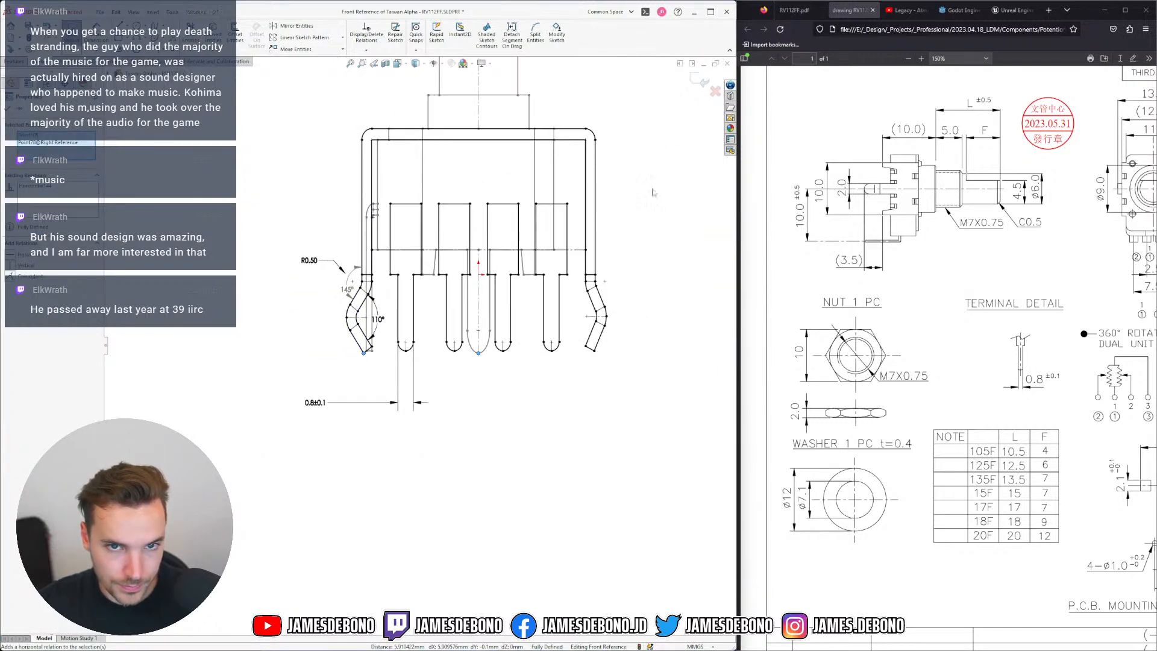
Set the left clip leg's inner bend angle to 115° and exit the Front Reference sketch
scroll(437, 253, down, 5)
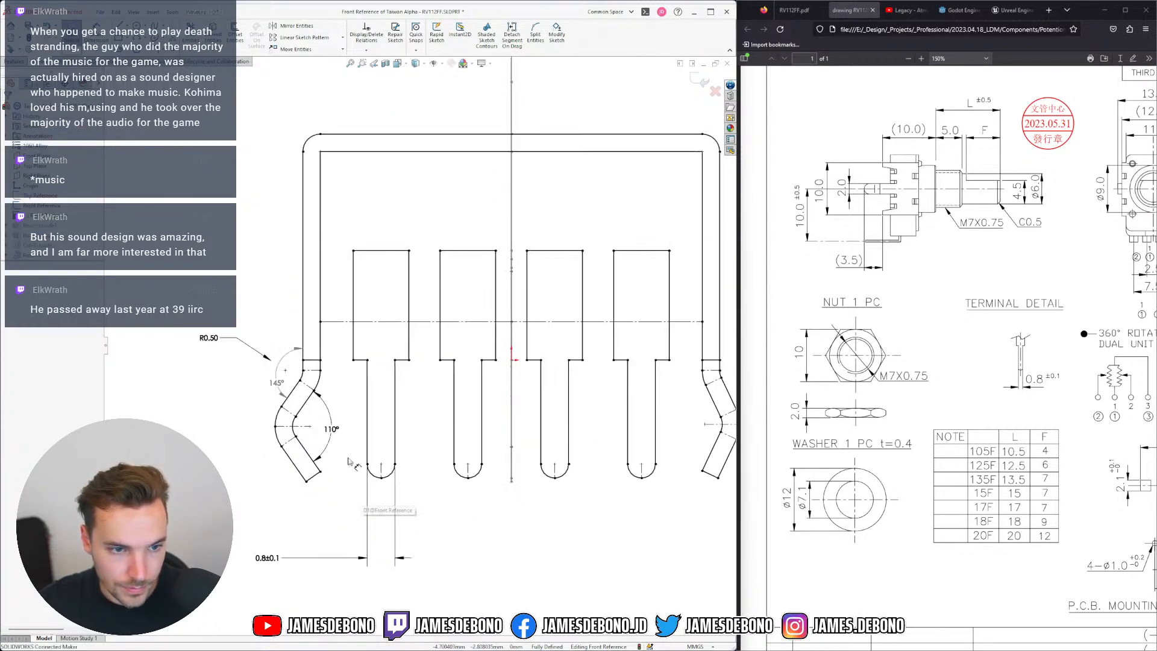
click(333, 429)
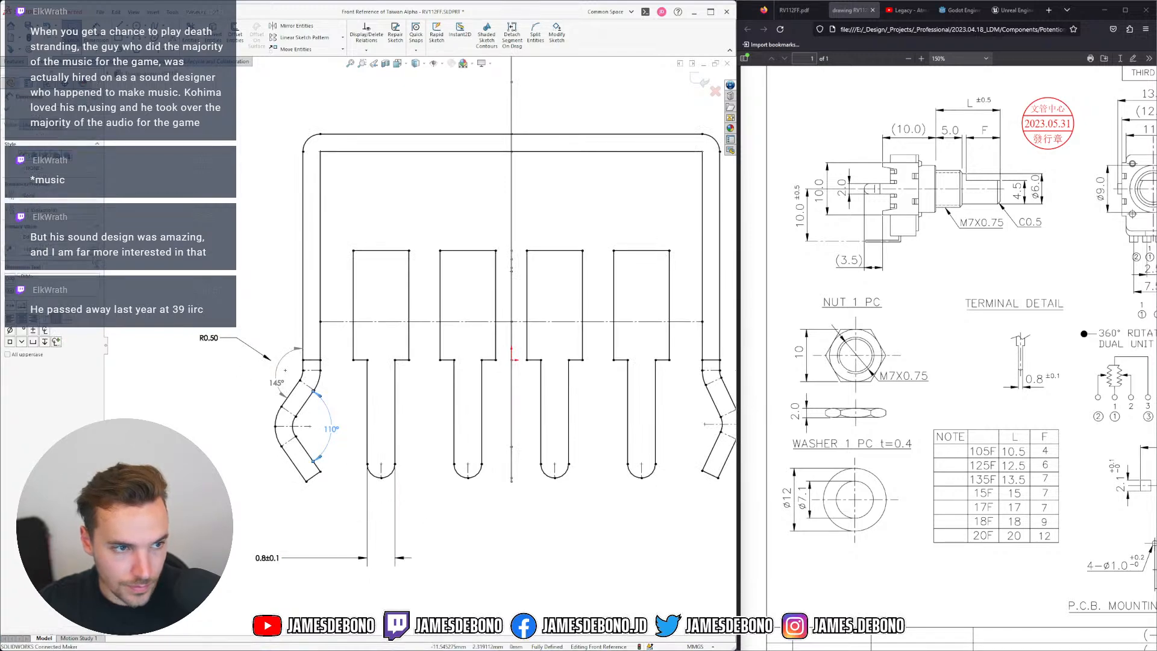
click(95, 252)
click(95, 248)
click(95, 248)
click(95, 248)
click(95, 247)
click(96, 247)
click(95, 248)
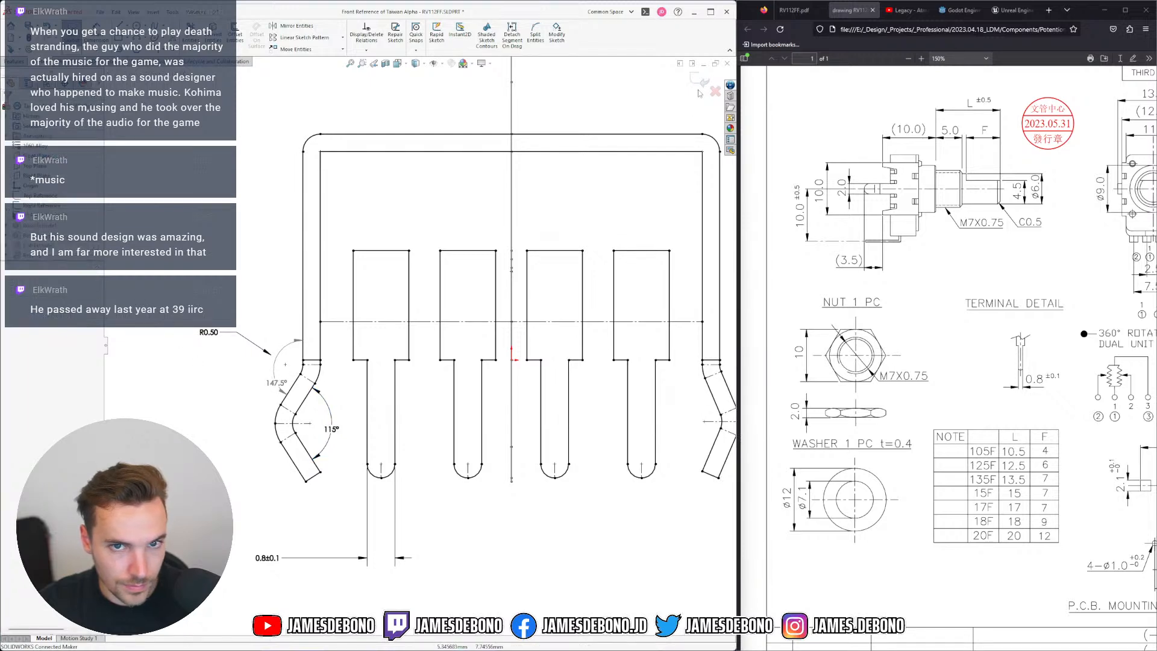
click(699, 79)
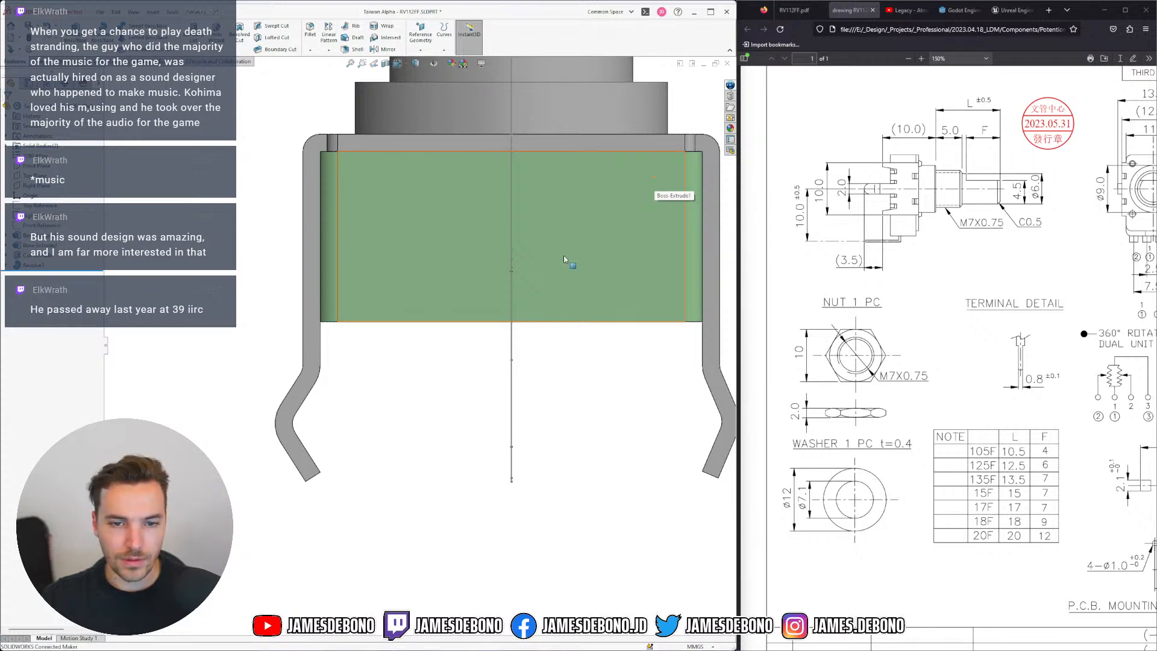
Examine the bent clip legs beneath the body against the reference outlines from several angles
key(Left)
key(Left)
key(Left)
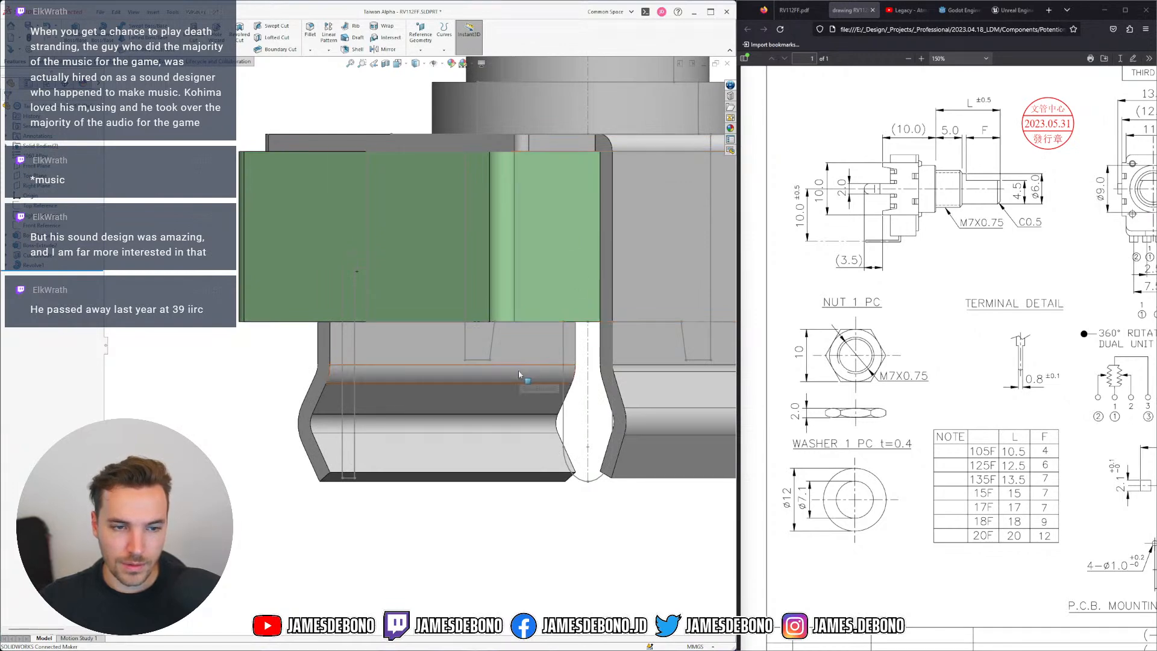
scroll(511, 376, up, 2)
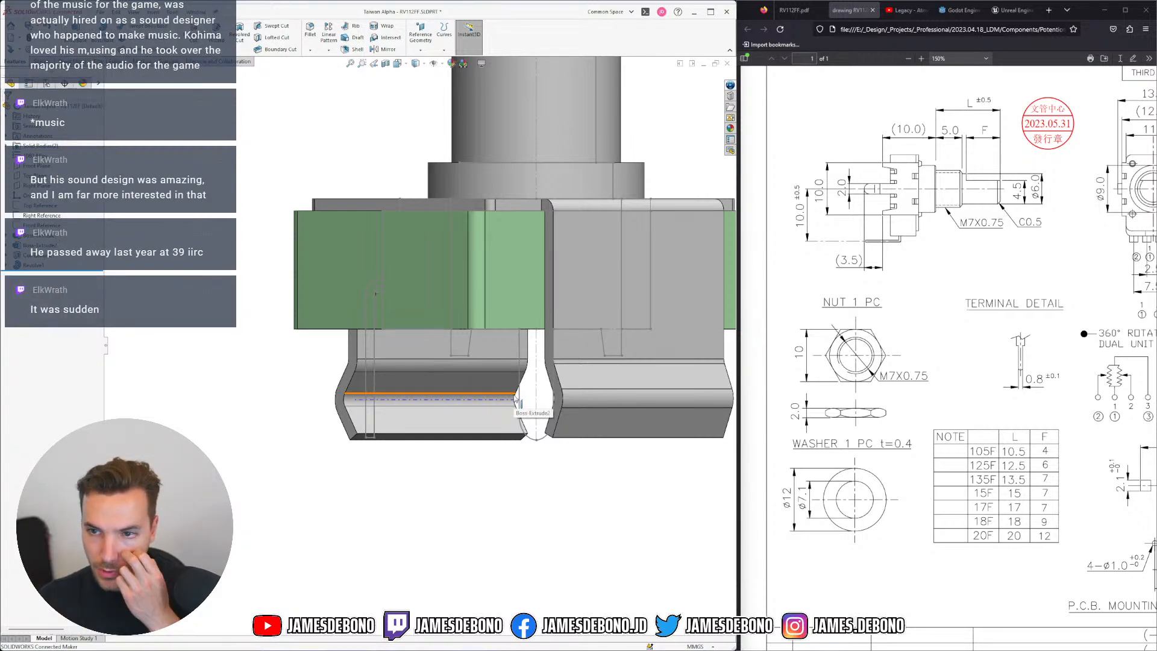
click(515, 399)
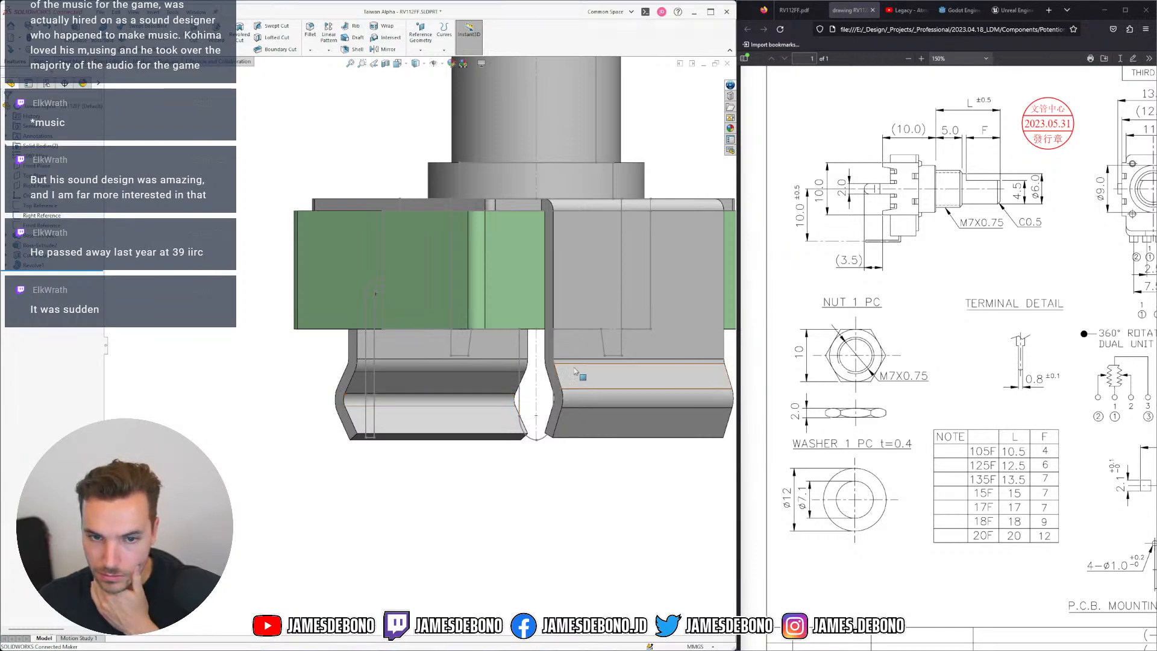
scroll(580, 385, up, 2)
scroll(578, 388, down, 3)
middle_drag(529, 391, 535, 392)
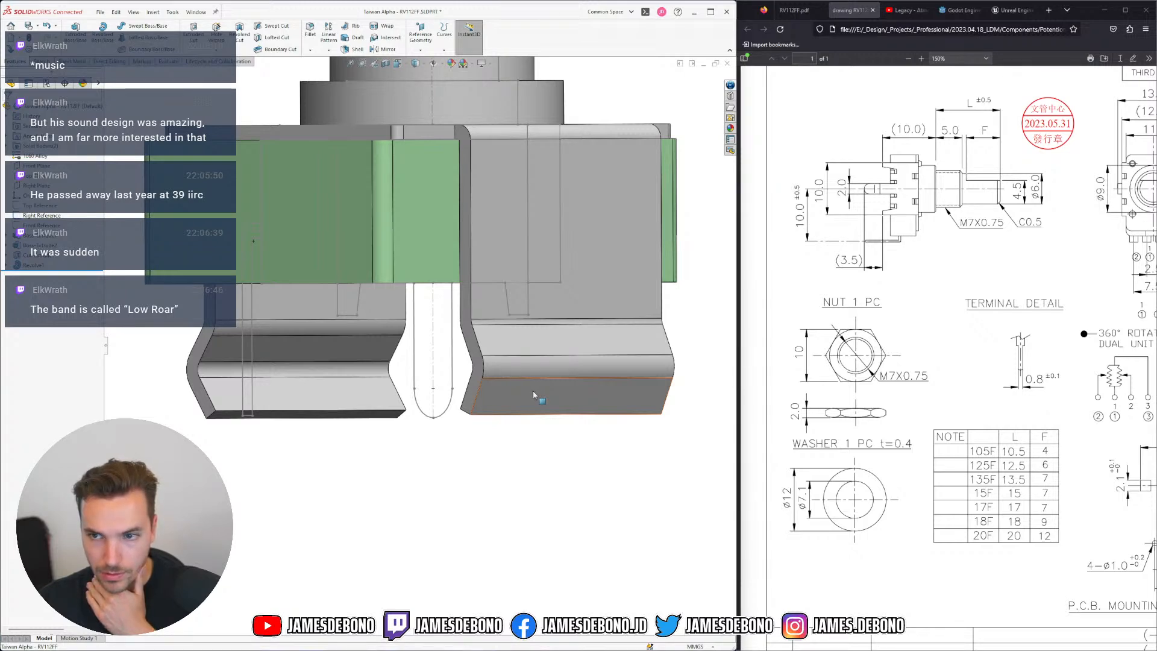
scroll(338, 392, up, 2)
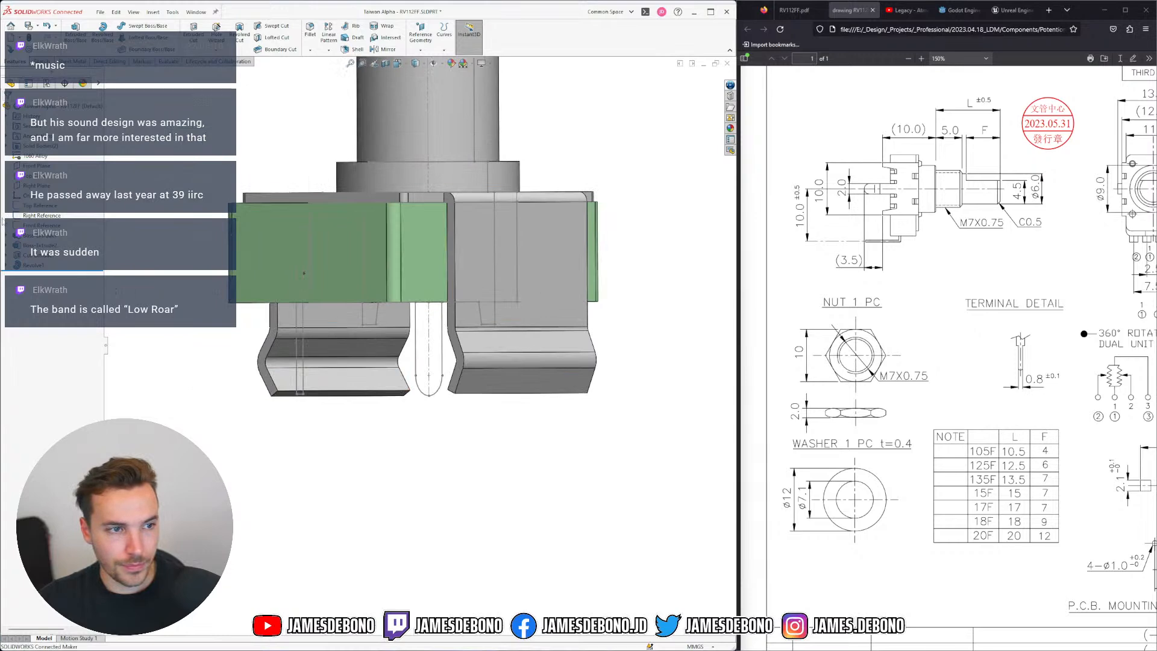
Start a new sketch on the Right Plane, viewed square to the clip's side face
click(37, 186)
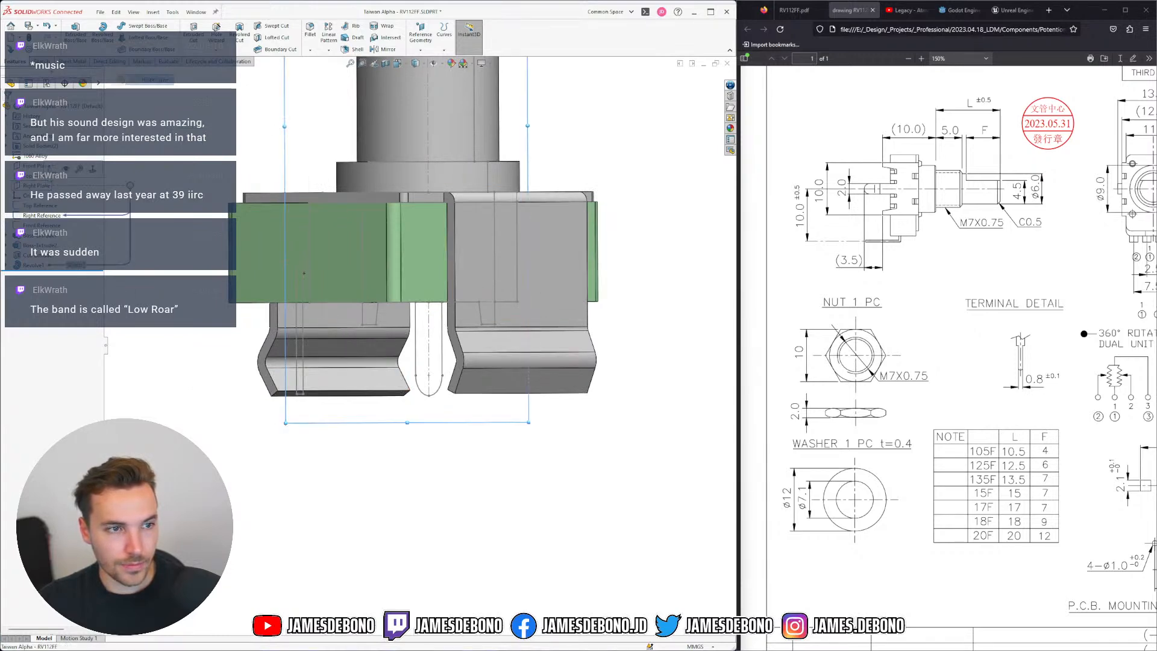
click(50, 164)
scroll(465, 509, down, 4)
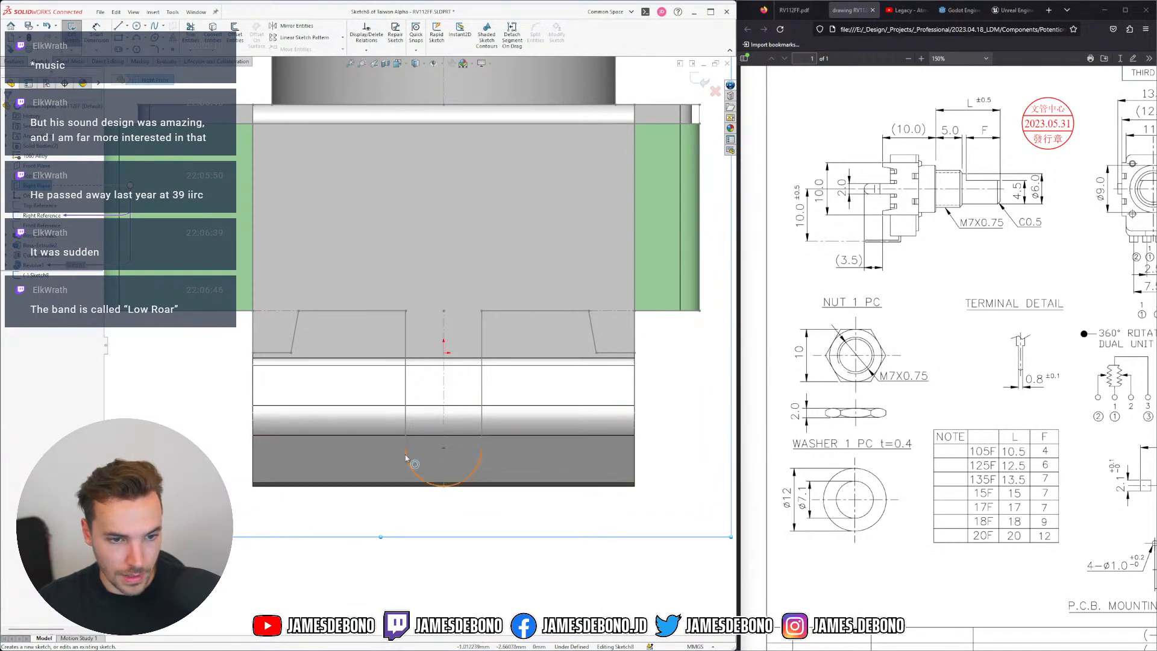
mouse_move(403, 460)
middle_down()
mouse_move(416, 462)
mouse_move(263, 462)
middle_up()
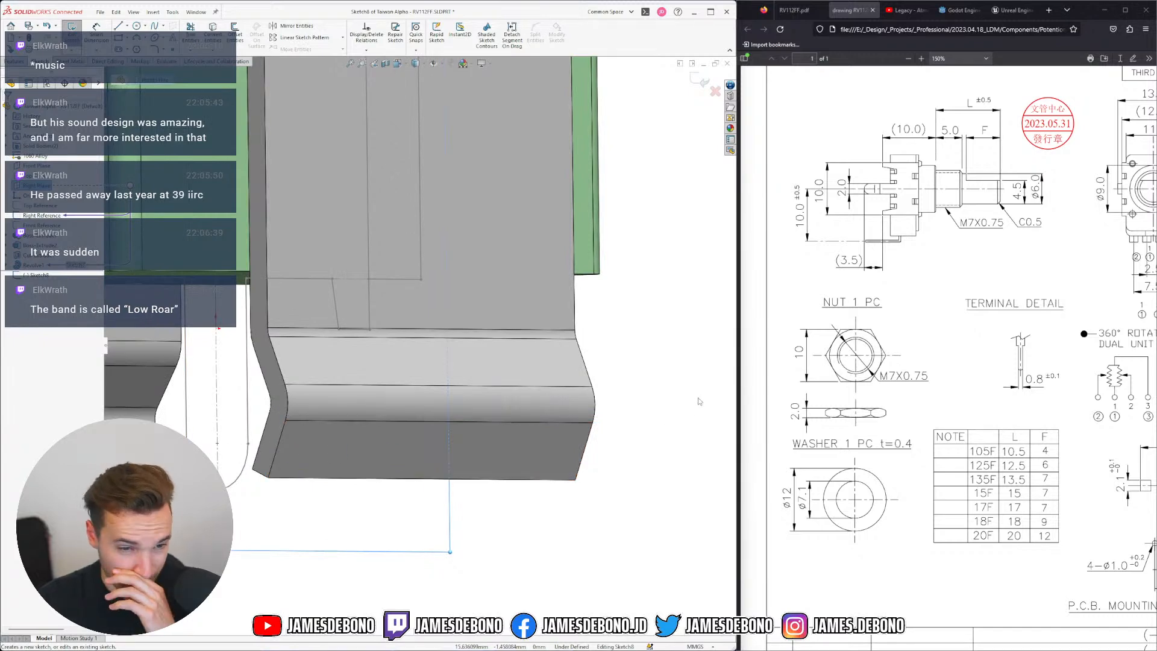
key(ctrl+8)
scroll(434, 569, down, 5)
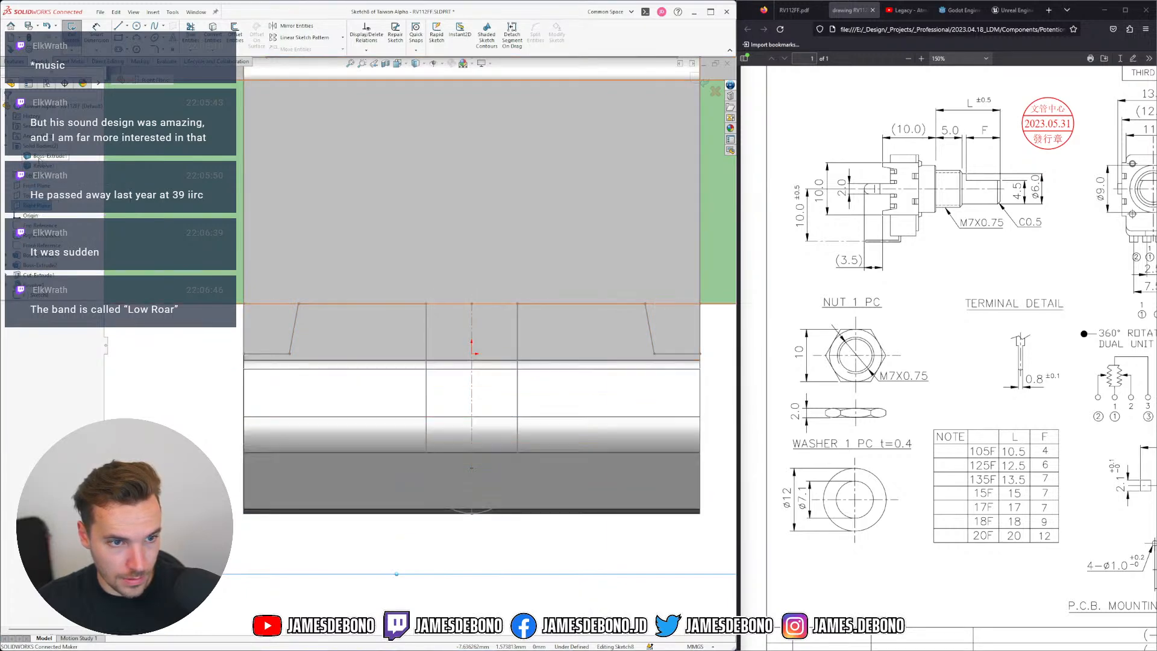
Hide the green potentiometer body so that the clip and reference outlines stand alone
click(47, 156)
click(50, 146)
click(186, 390)
scroll(476, 395, down, 3)
scroll(524, 367, down, 2)
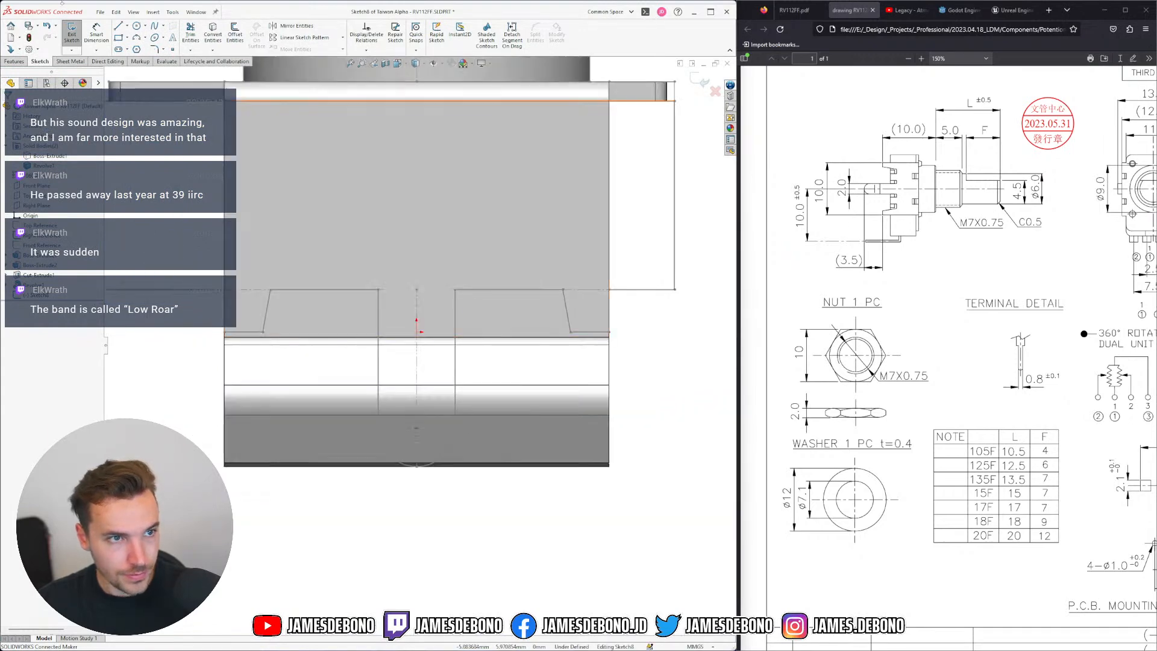
Trace the left half of the clip's reference profile with lines, from its outer edge down the central prong to below the clip
click(120, 28)
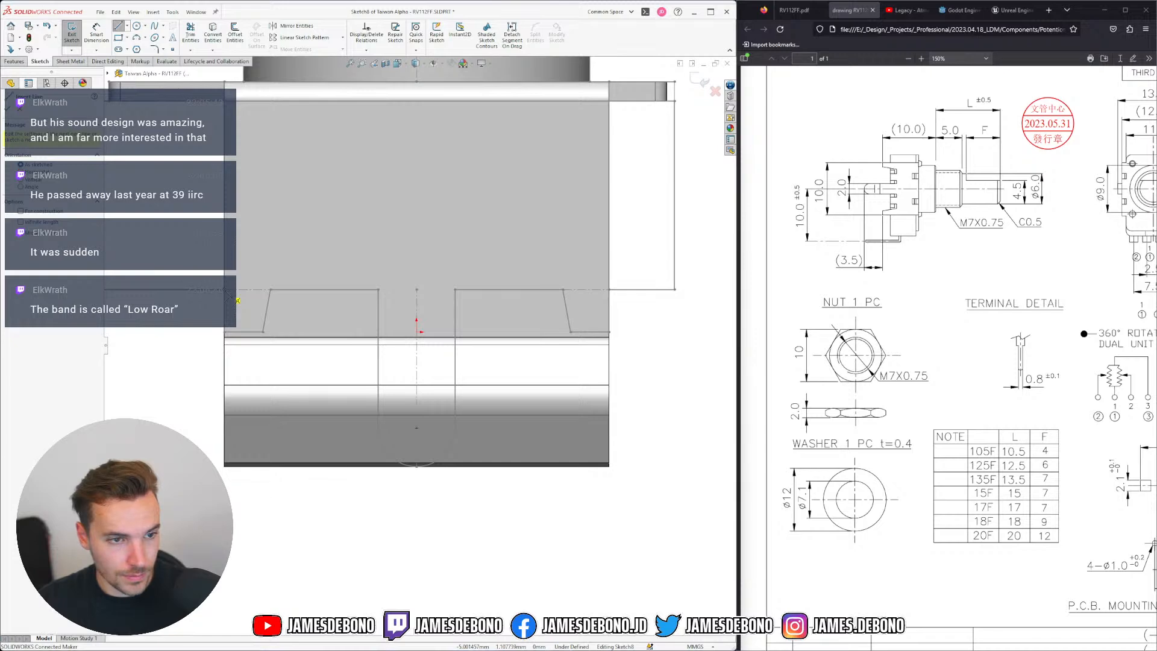
click(225, 332)
click(263, 331)
click(270, 290)
click(378, 290)
click(378, 482)
key(Escape)
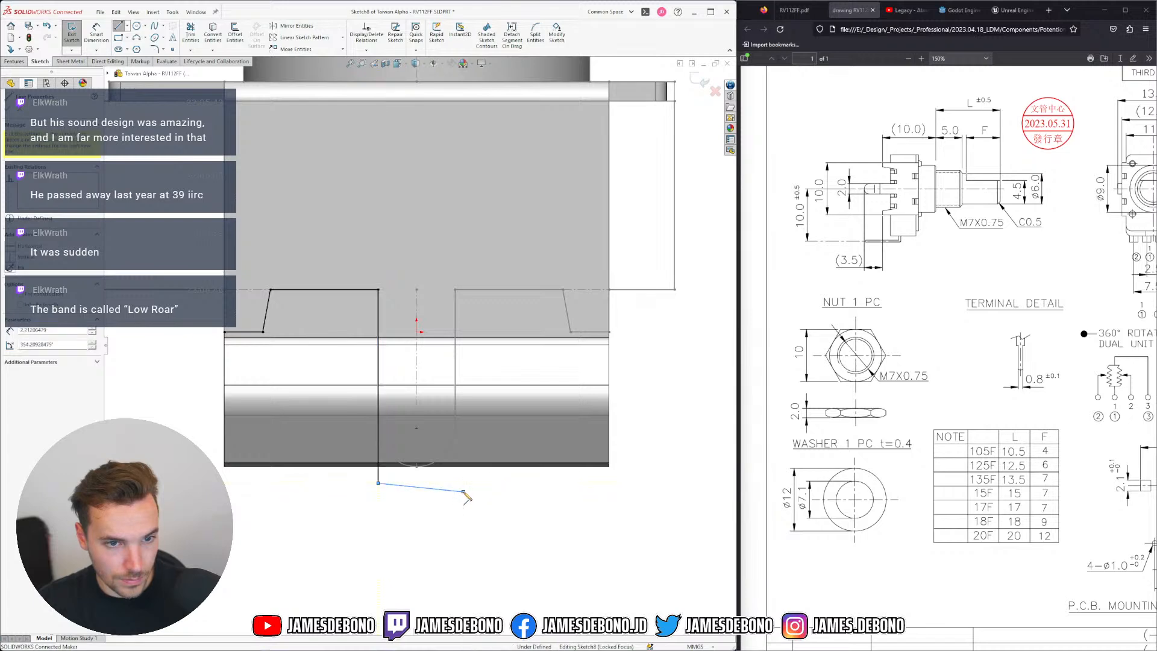
Draw the central prong's right edge down below the clip and close its lower end with a 2 mm horizontal line
click(455, 296)
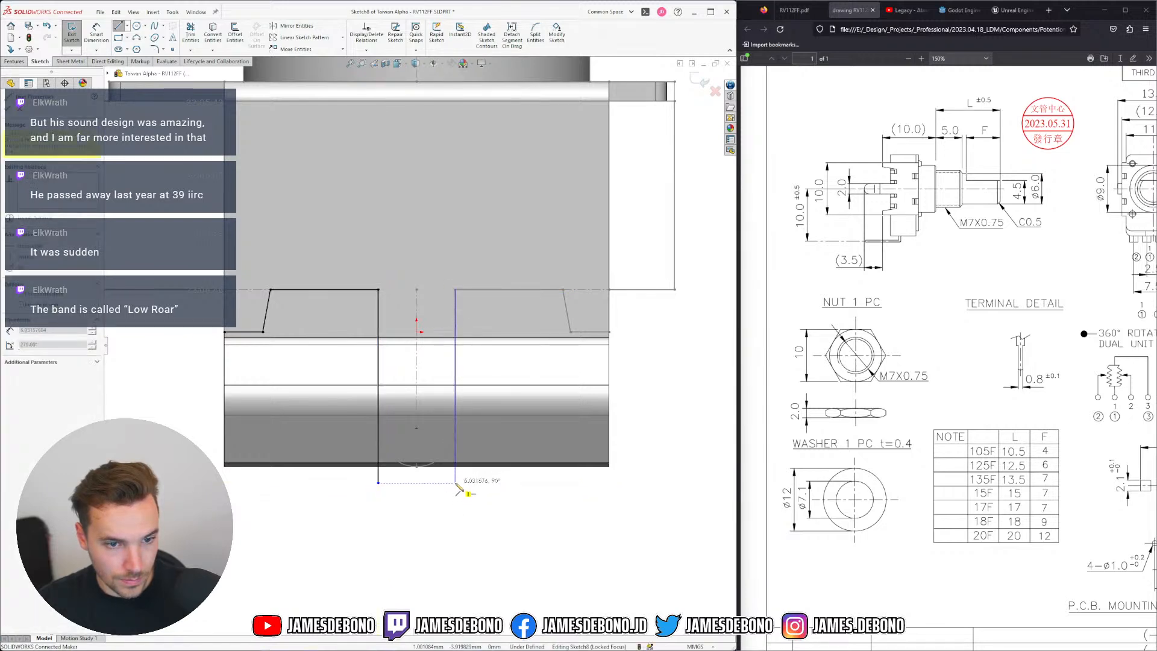
click(455, 482)
click(378, 483)
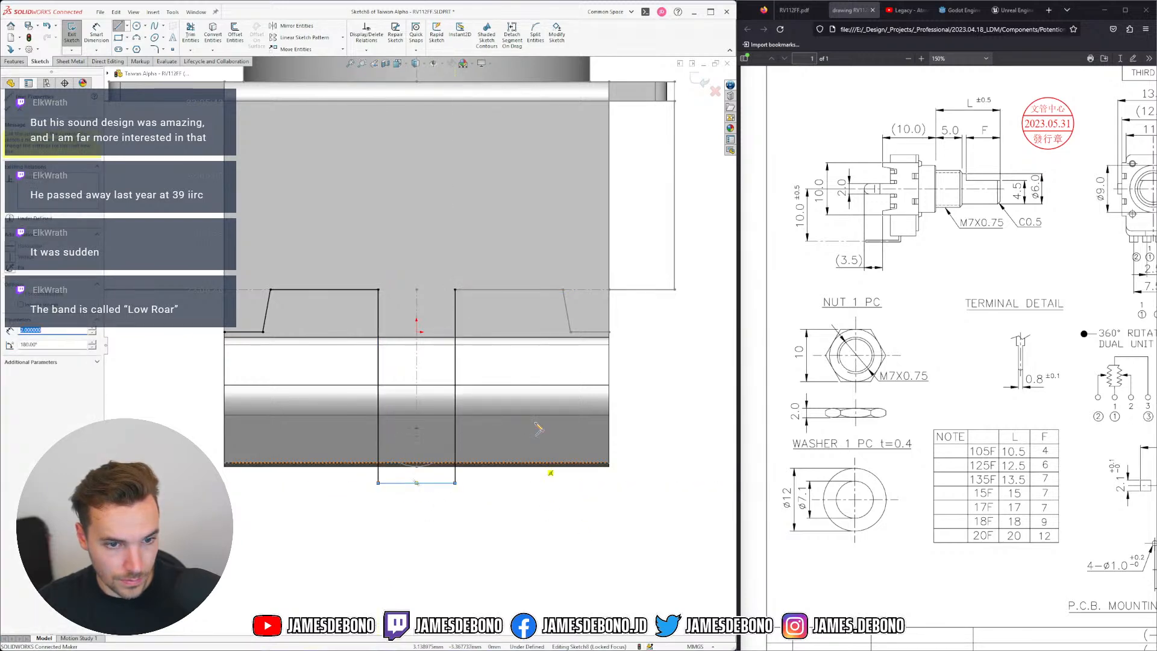
Trace the right half of the clip's reference profile with lines, from the prong's top right corner to the clip's outer edge
click(454, 290)
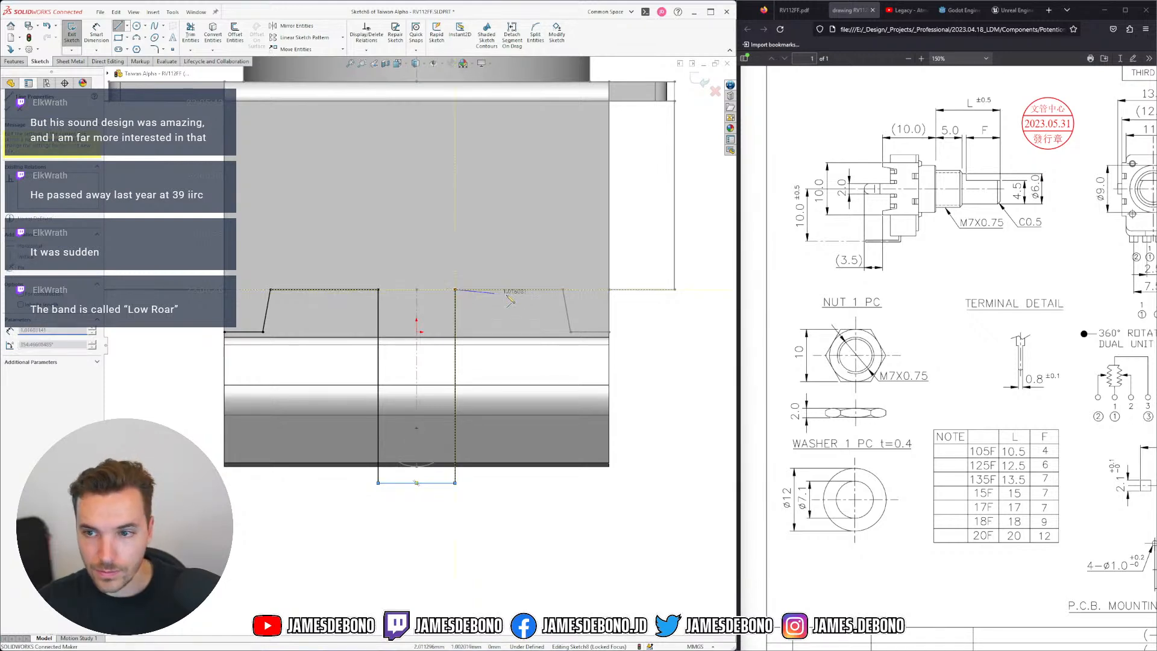
click(562, 289)
click(569, 331)
click(608, 331)
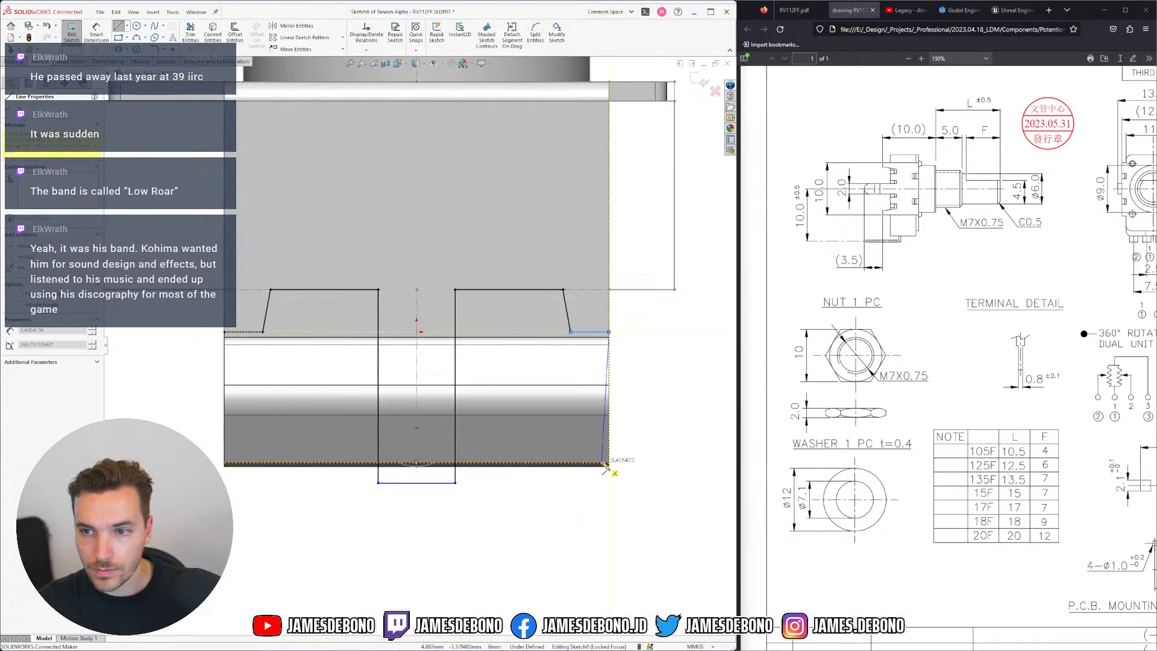
Close the outline with lines down past the clip's lower edge, 10 mm across, and back up to the opposite outer corner
click(609, 499)
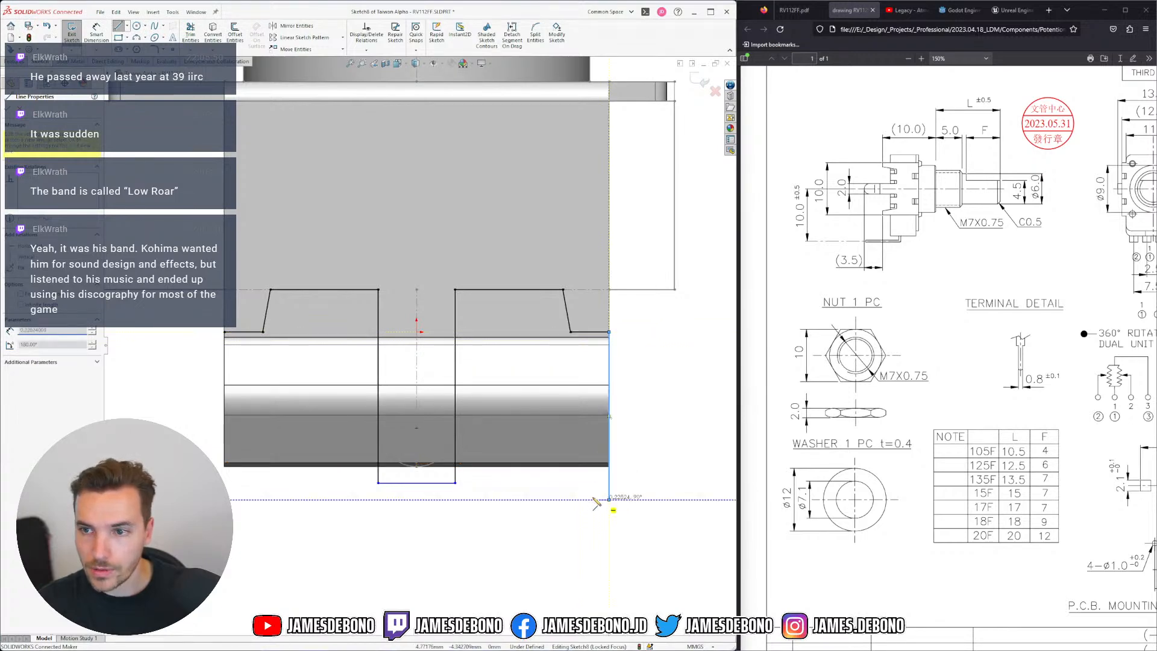
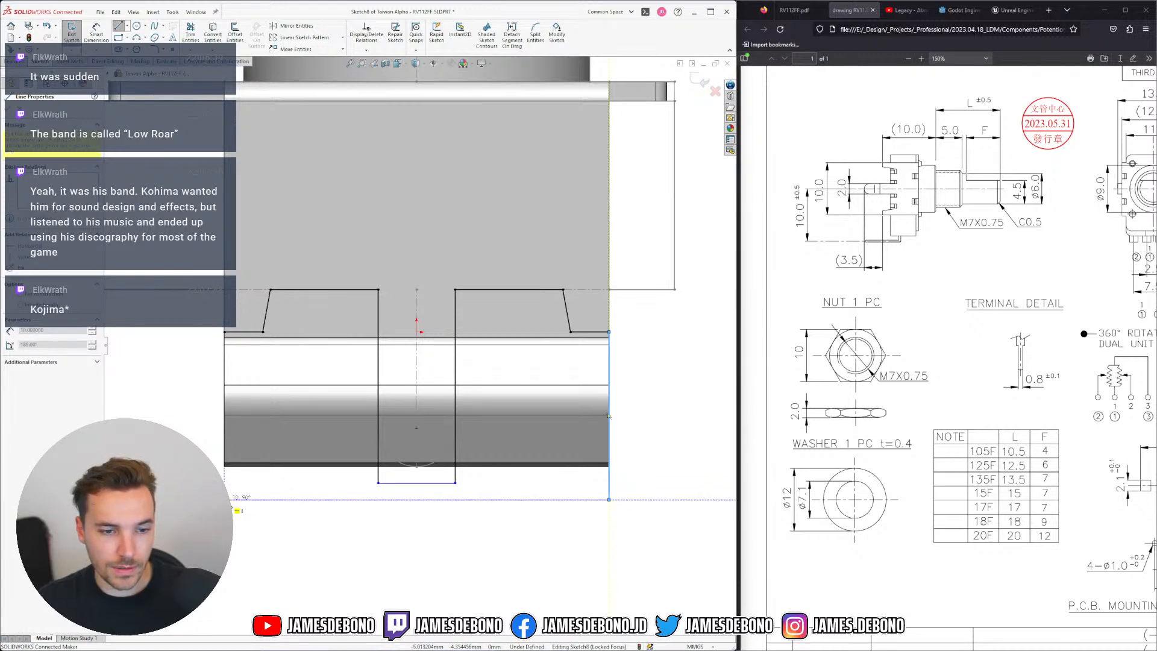
click(224, 498)
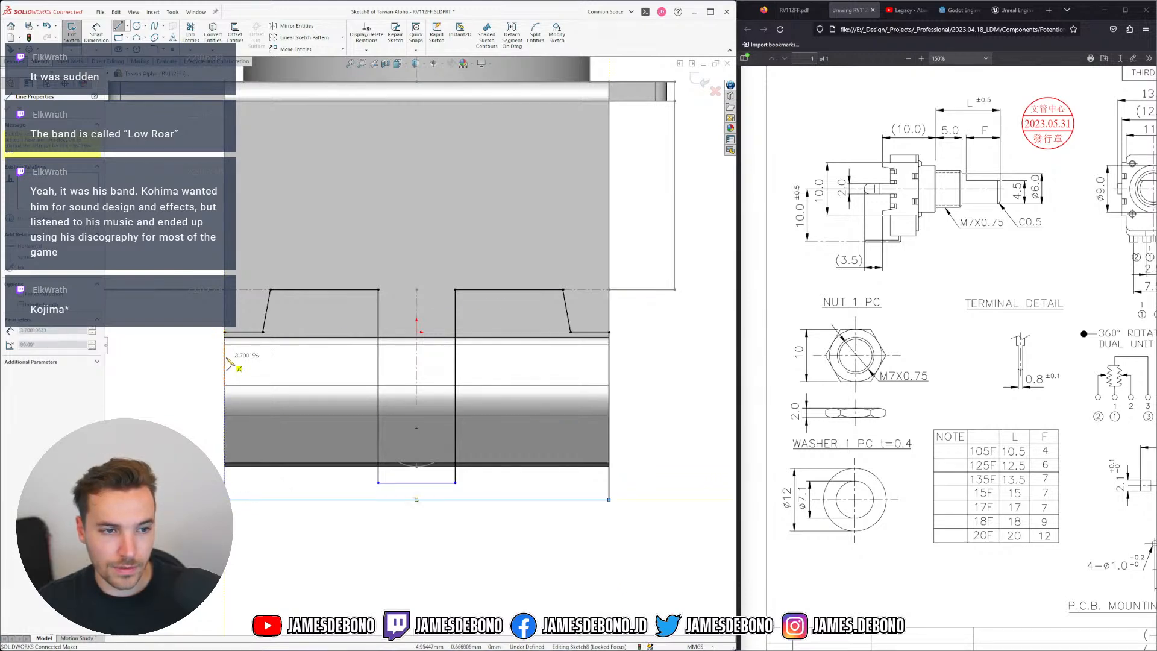
click(224, 332)
key(Escape)
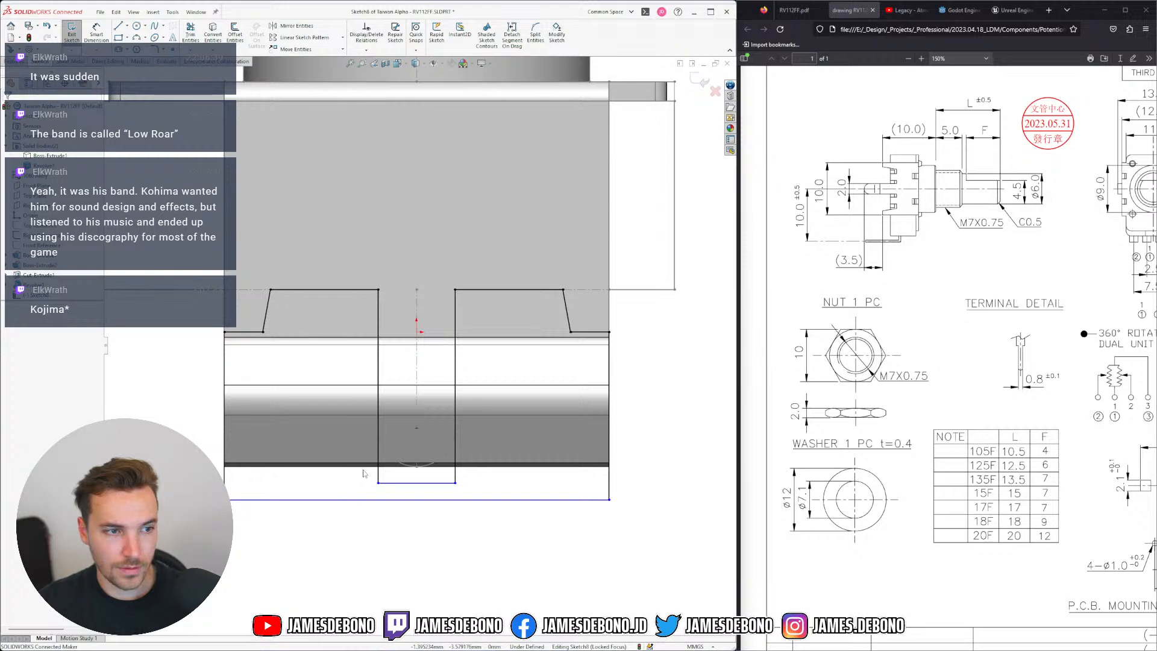
Make the prong's bottom line coincident with the lowest point of the reference arc
click(416, 481)
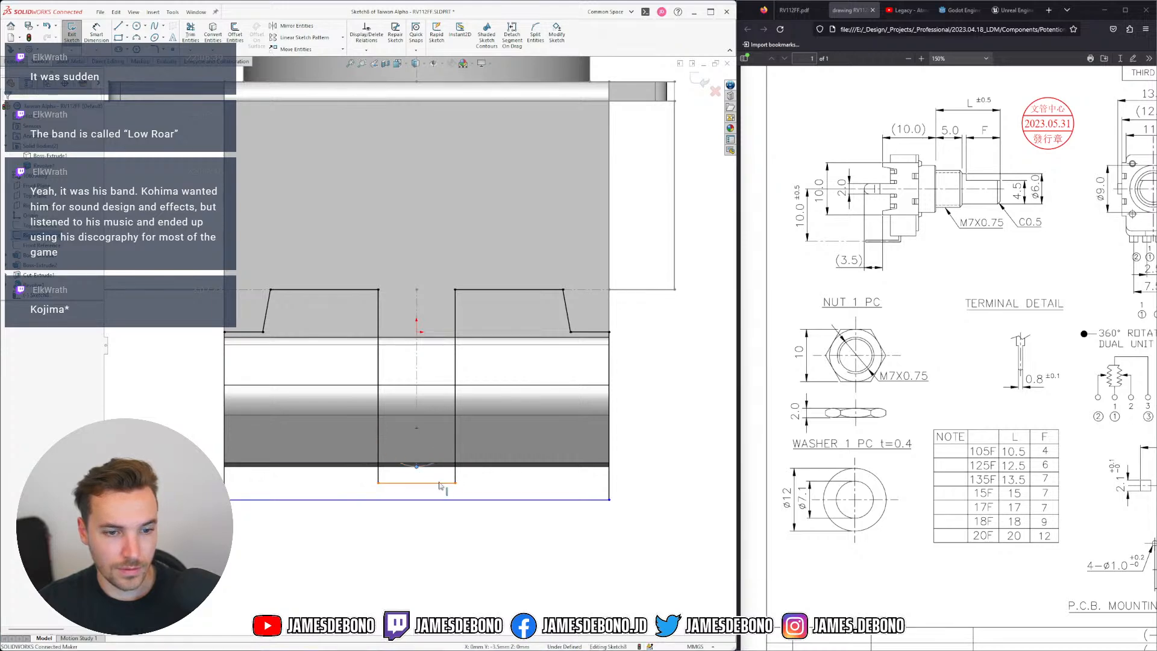
key(Delete)
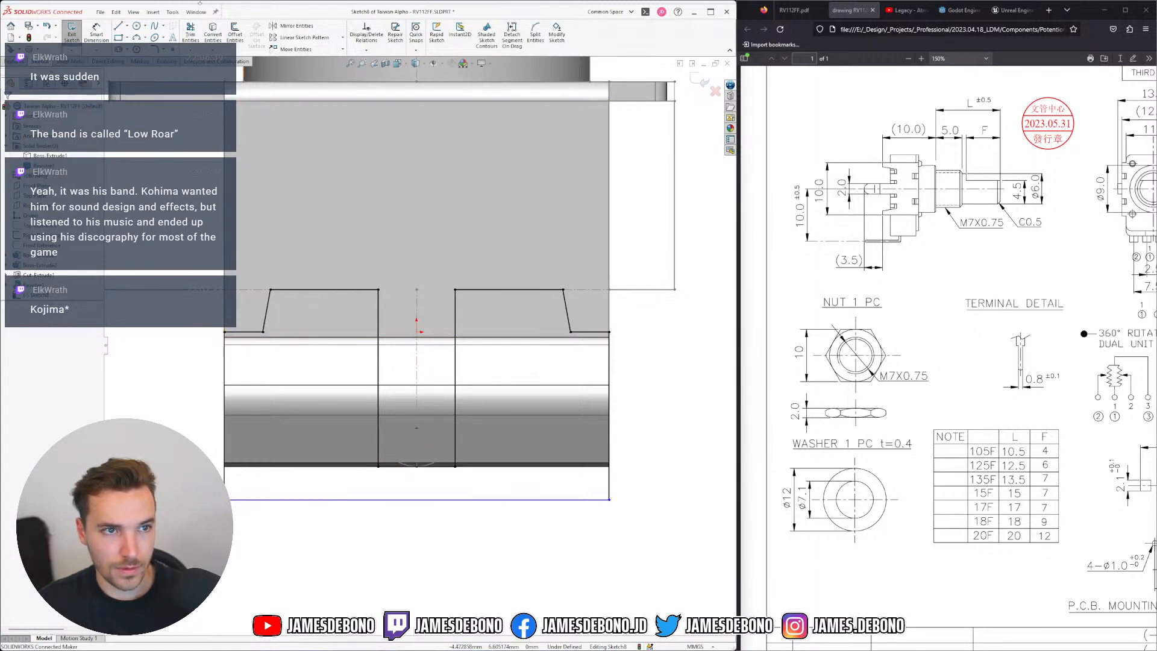
Split the outline's lower horizontal line and join the two pieces to the prong's bottom left and right corners
click(535, 33)
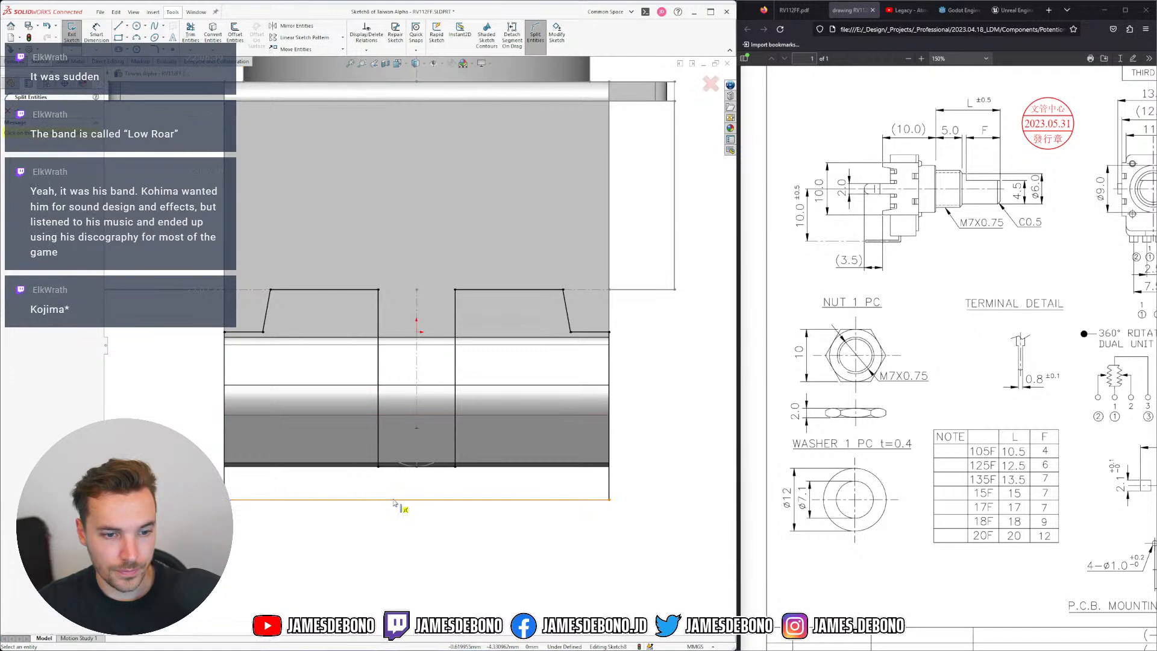
key(Escape)
click(420, 500)
key(Delete)
drag(393, 501, 375, 470)
click(378, 492)
key(Delete)
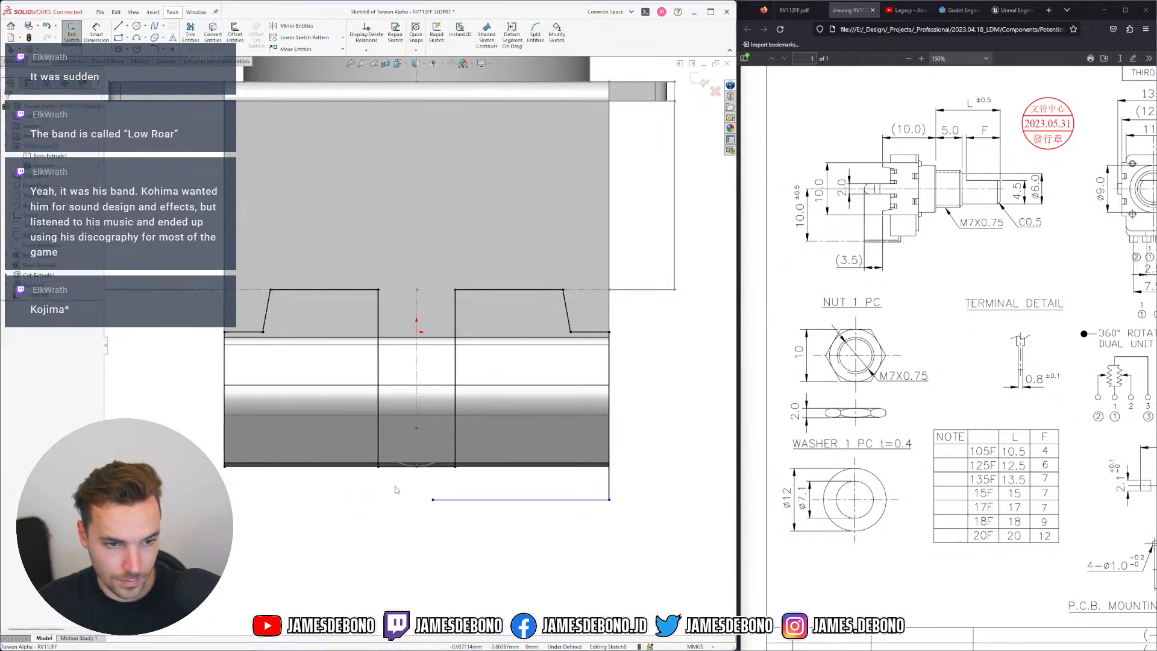
click(460, 499)
key(Delete)
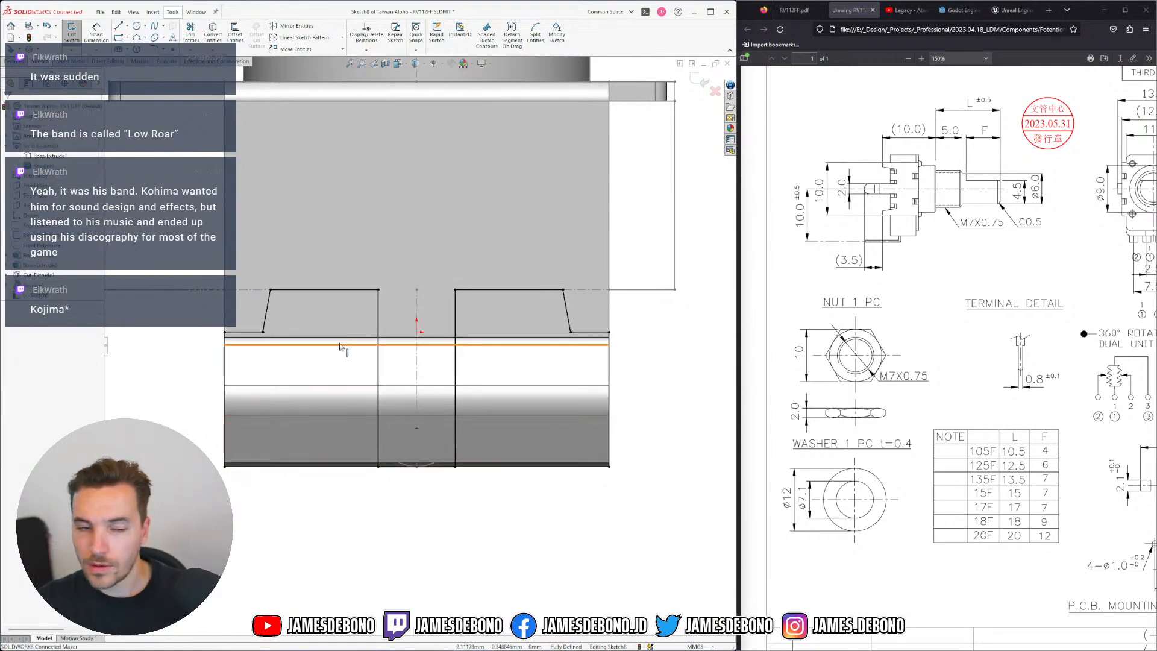
Try to extrude-cut the clip with the finished profile sketch, through all in both directions
scroll(340, 347, up, 2)
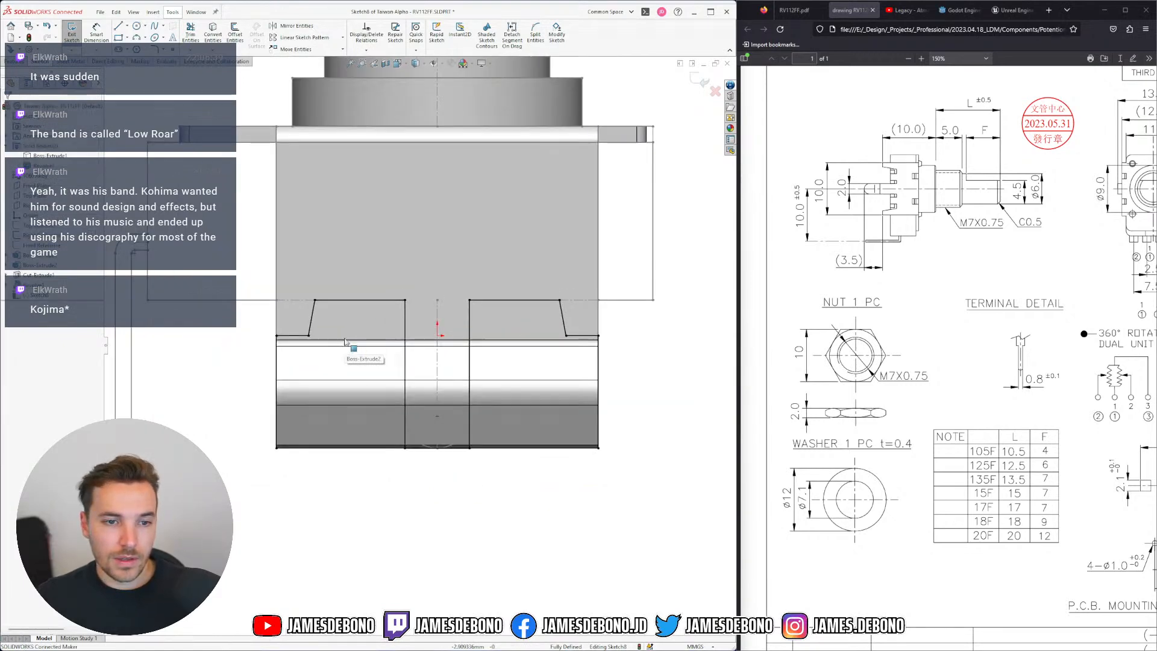
click(699, 81)
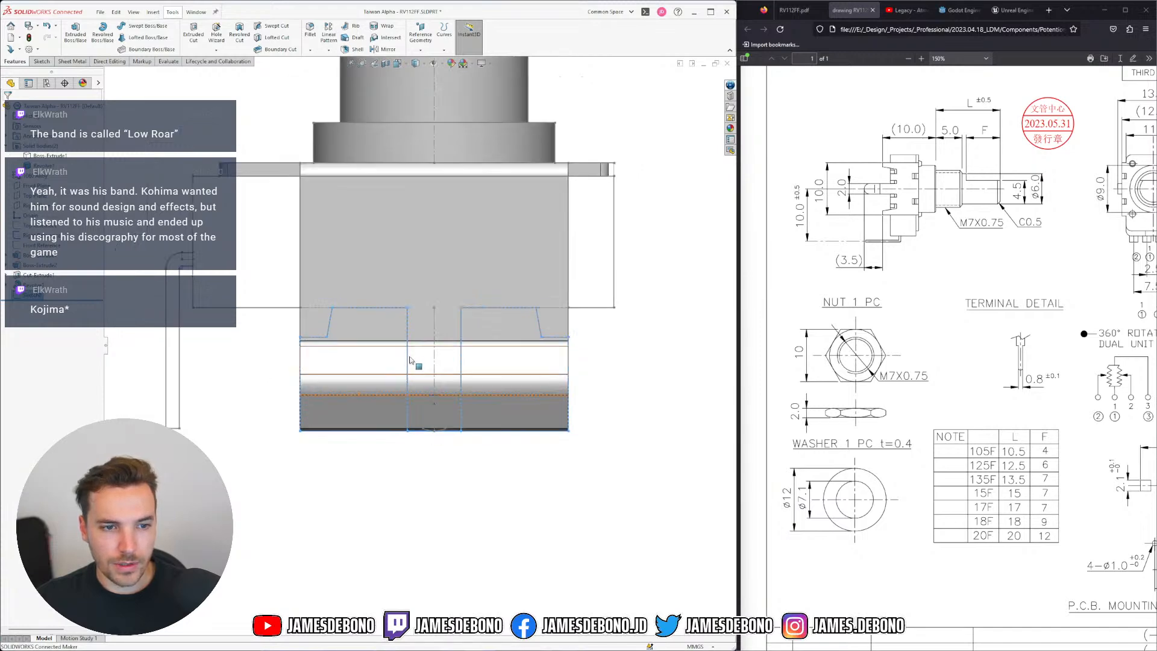
scroll(401, 362, down, 2)
scroll(398, 343, up, 2)
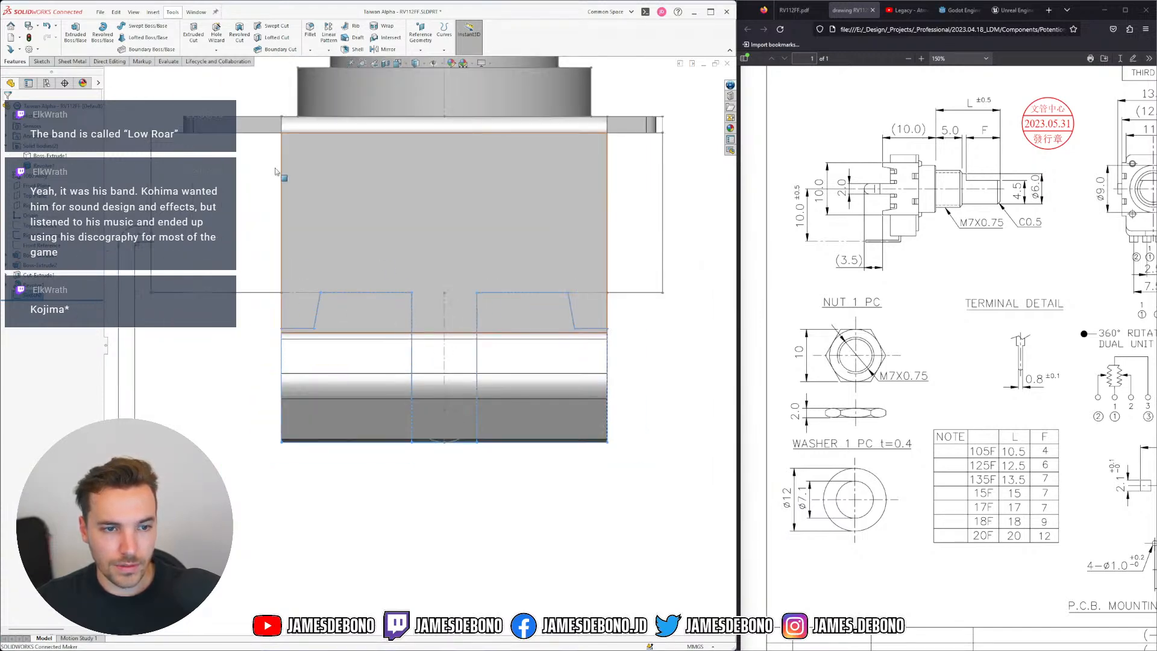
click(202, 42)
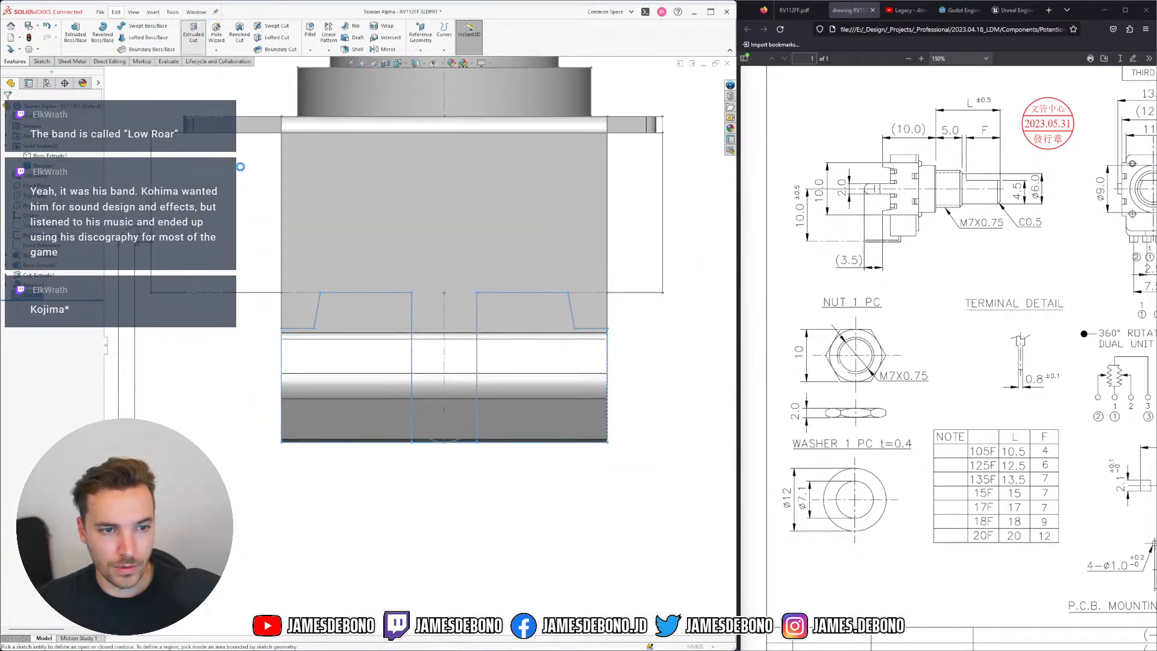
click(57, 162)
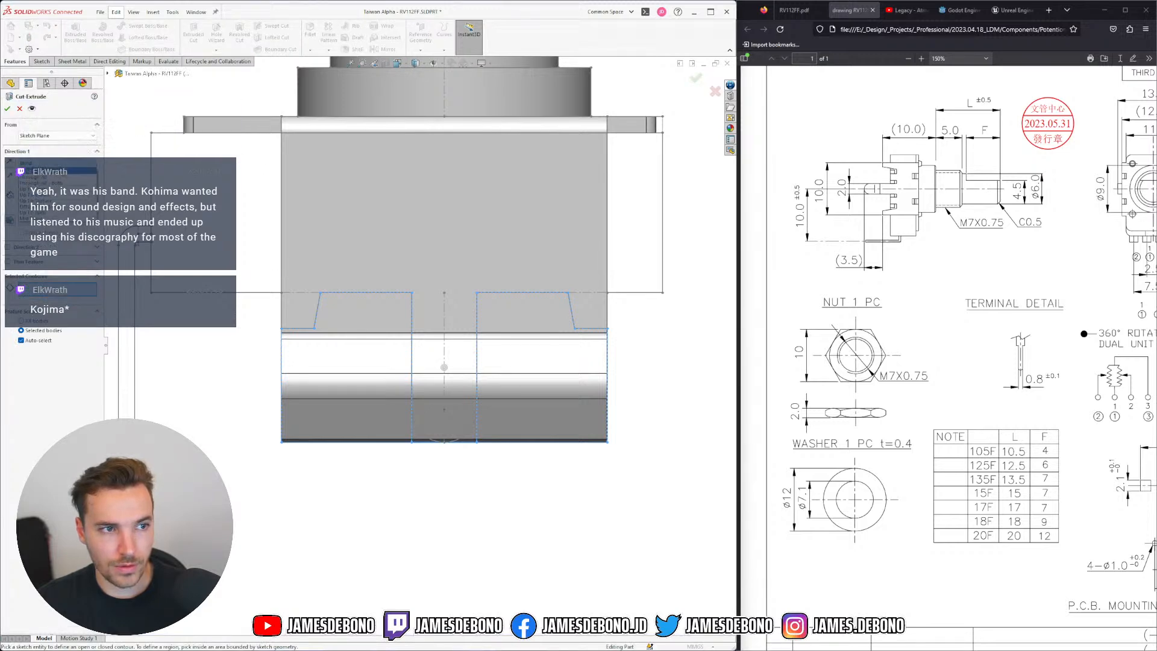
click(63, 179)
middle_drag(310, 249, 386, 265)
click(57, 163)
click(60, 187)
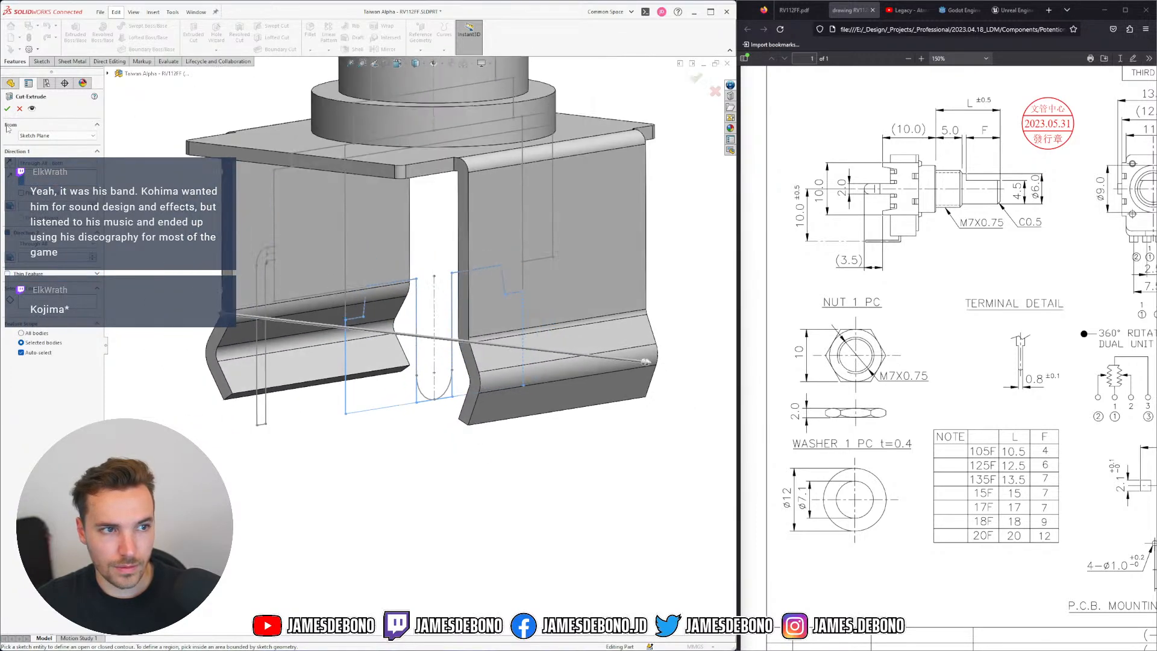
click(6, 109)
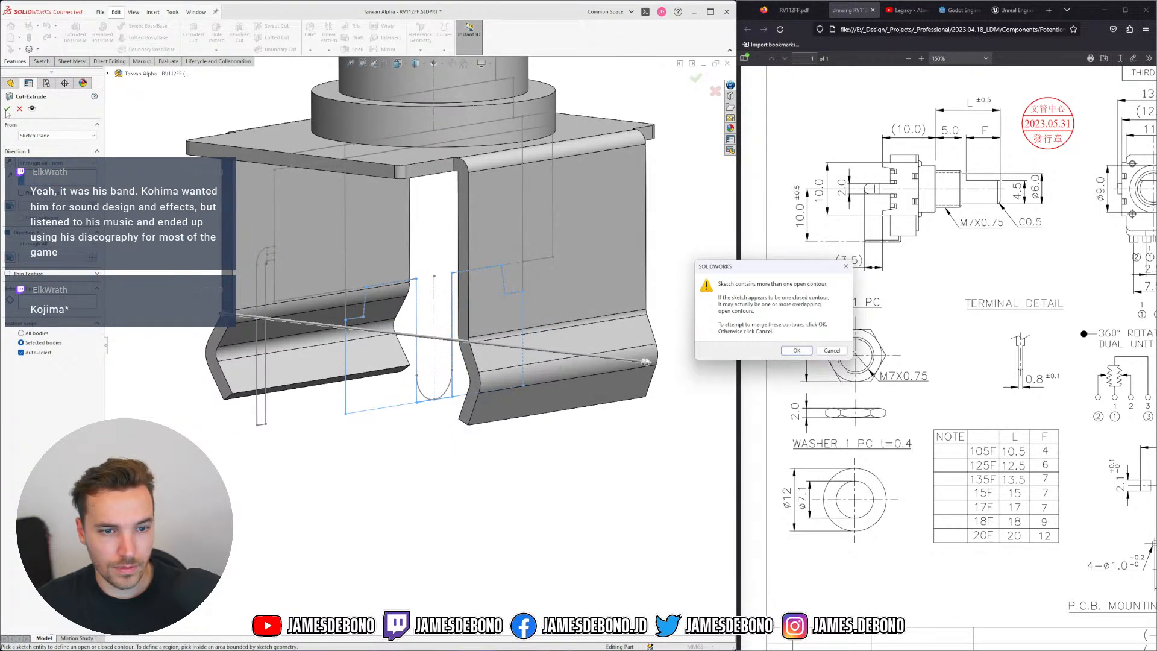
click(796, 350)
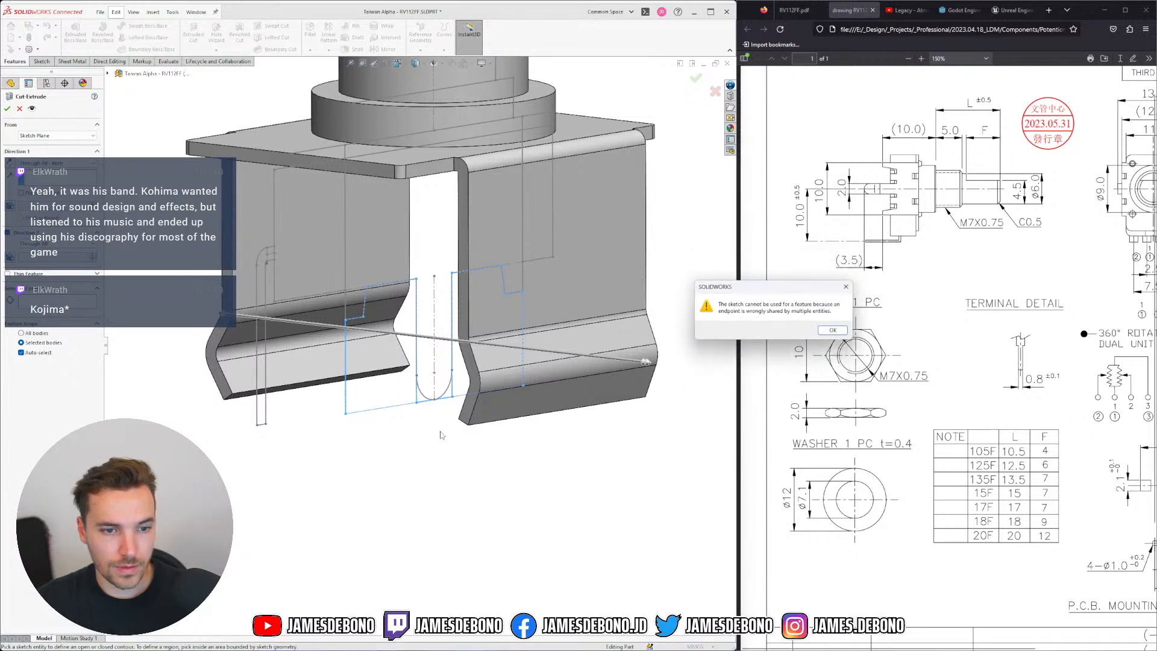
click(829, 332)
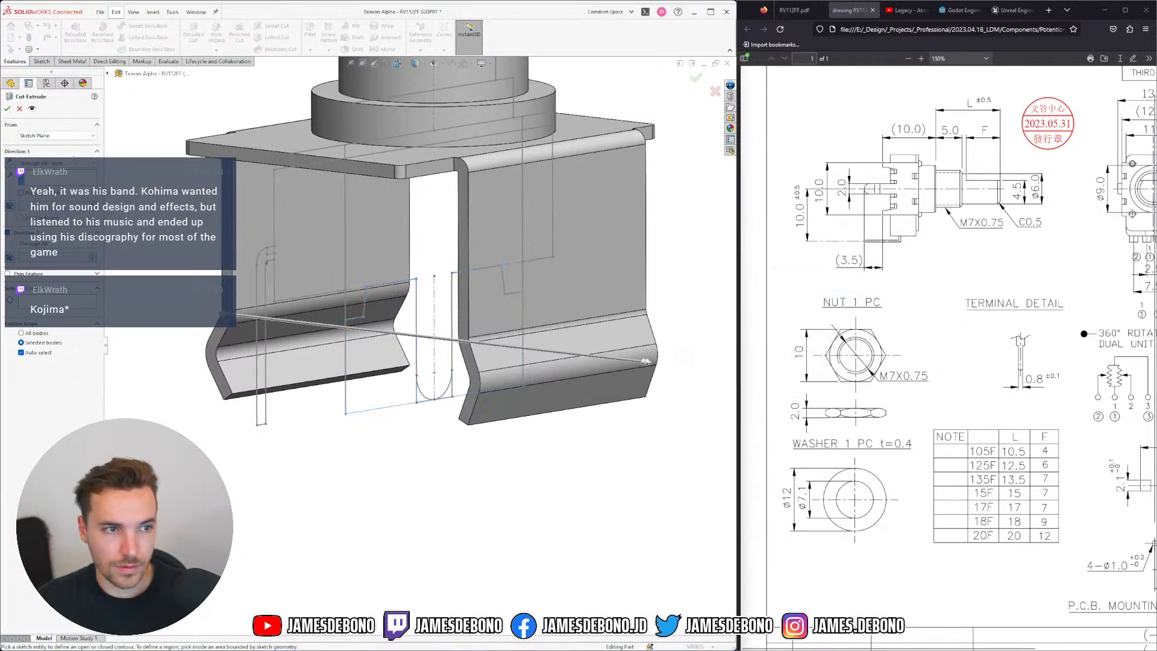
click(20, 109)
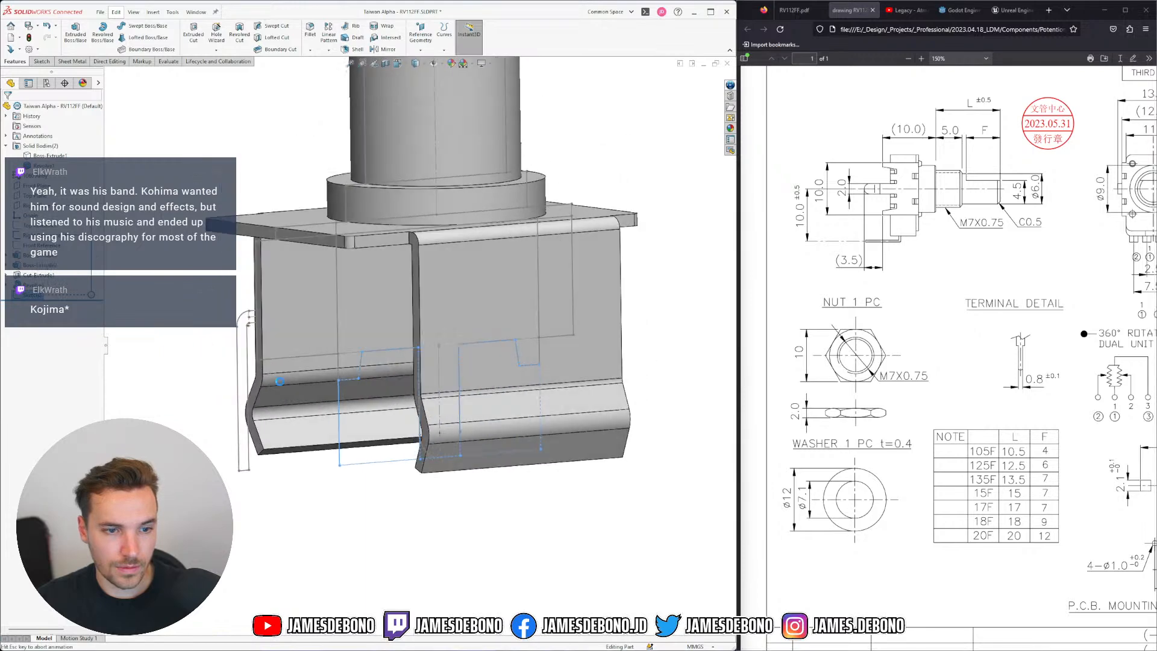
Reopen the profile sketch and trim away the short bottom segment between the prong's two edges
middle_drag(433, 594, 504, 610)
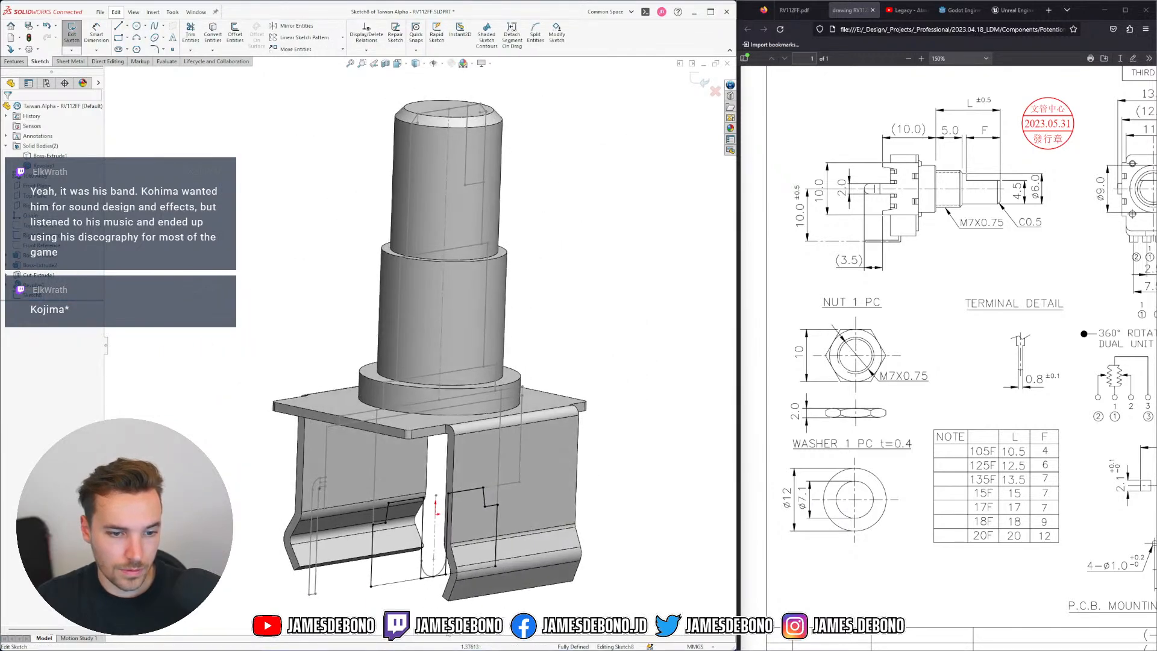
scroll(393, 584, down, 5)
click(191, 33)
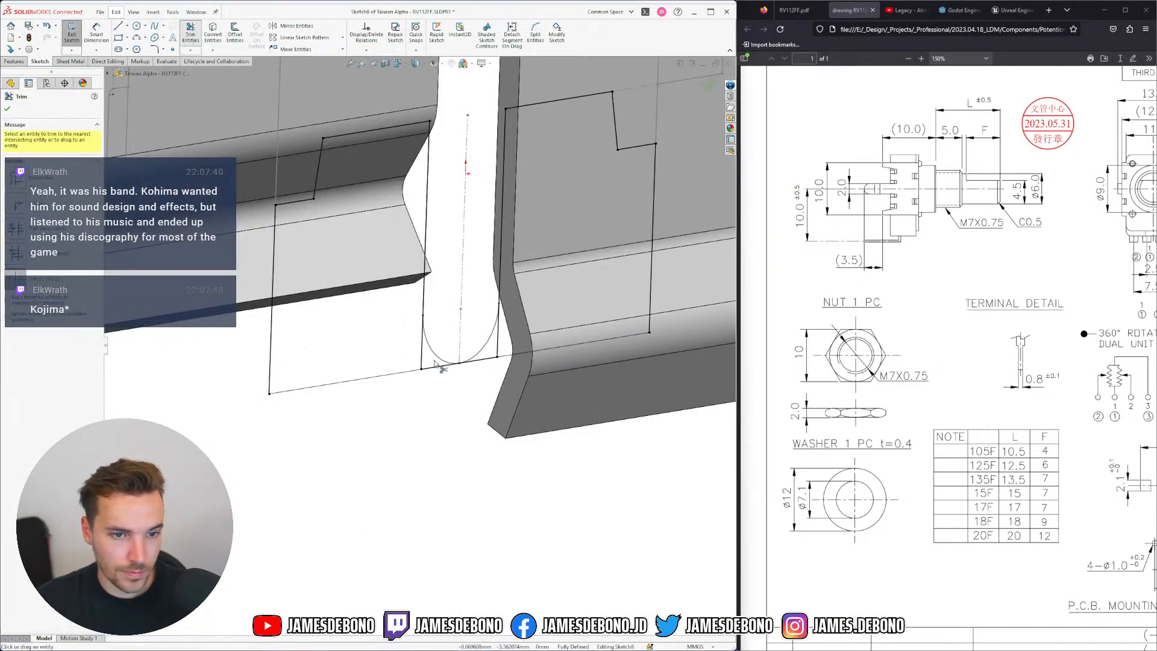
click(437, 365)
key(Escape)
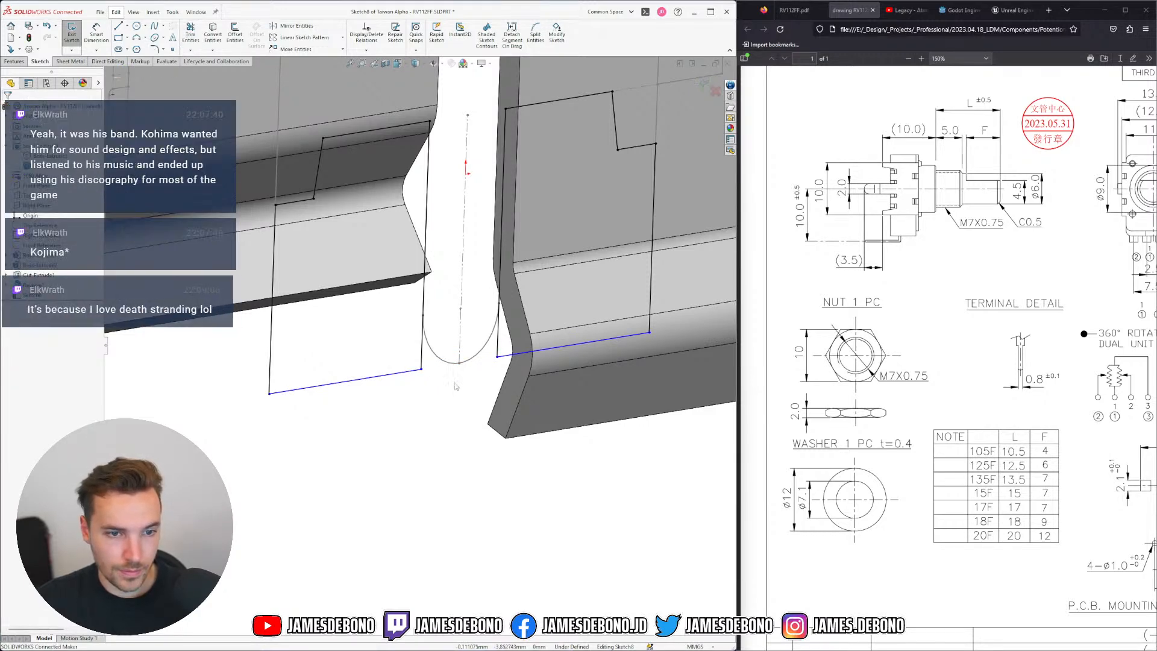
Make the two remaining bottom lines of the profile coincident with the reference arc's lowest point
click(417, 370)
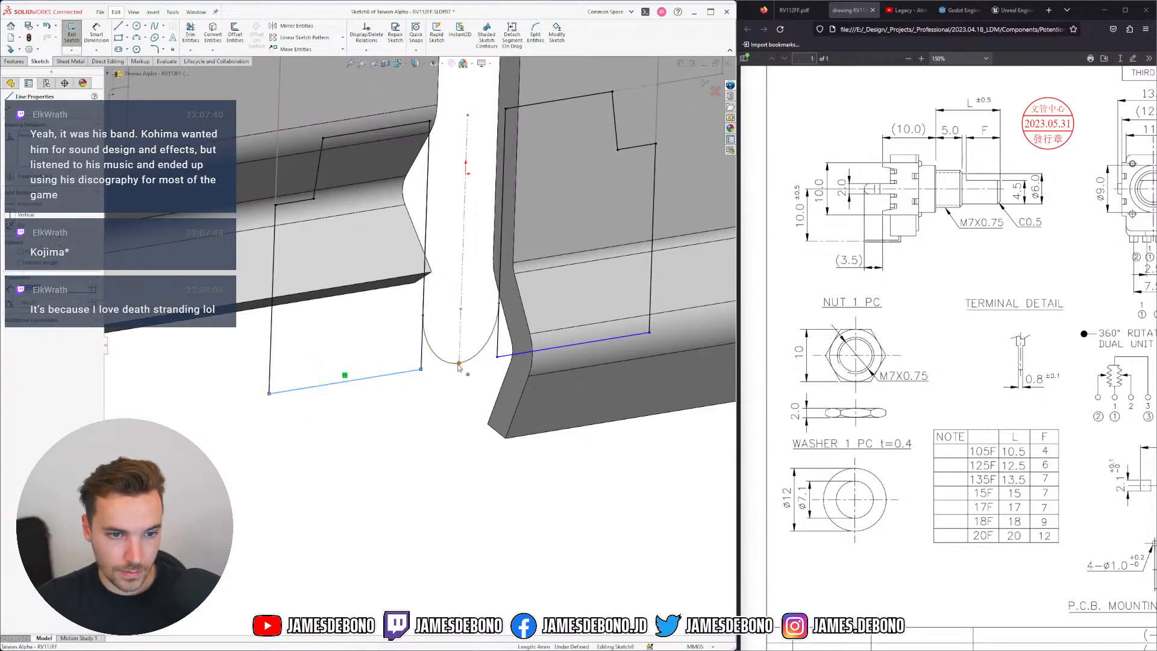
click(506, 355)
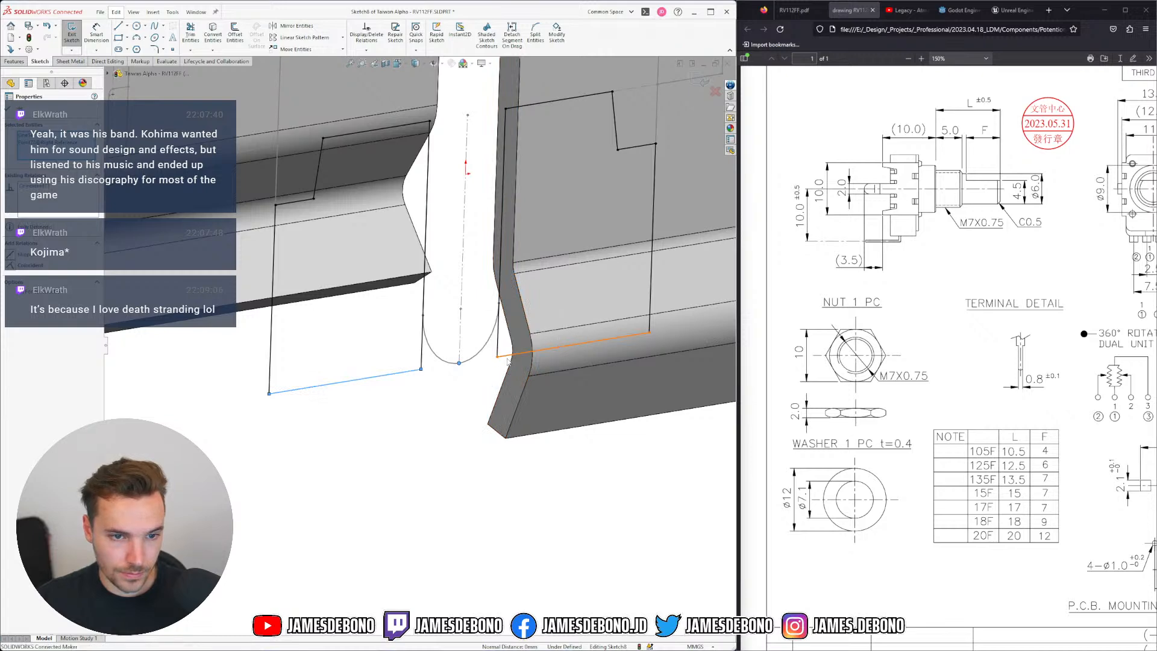
ctrl+click(459, 364)
click(504, 333)
key(Escape)
key(f)
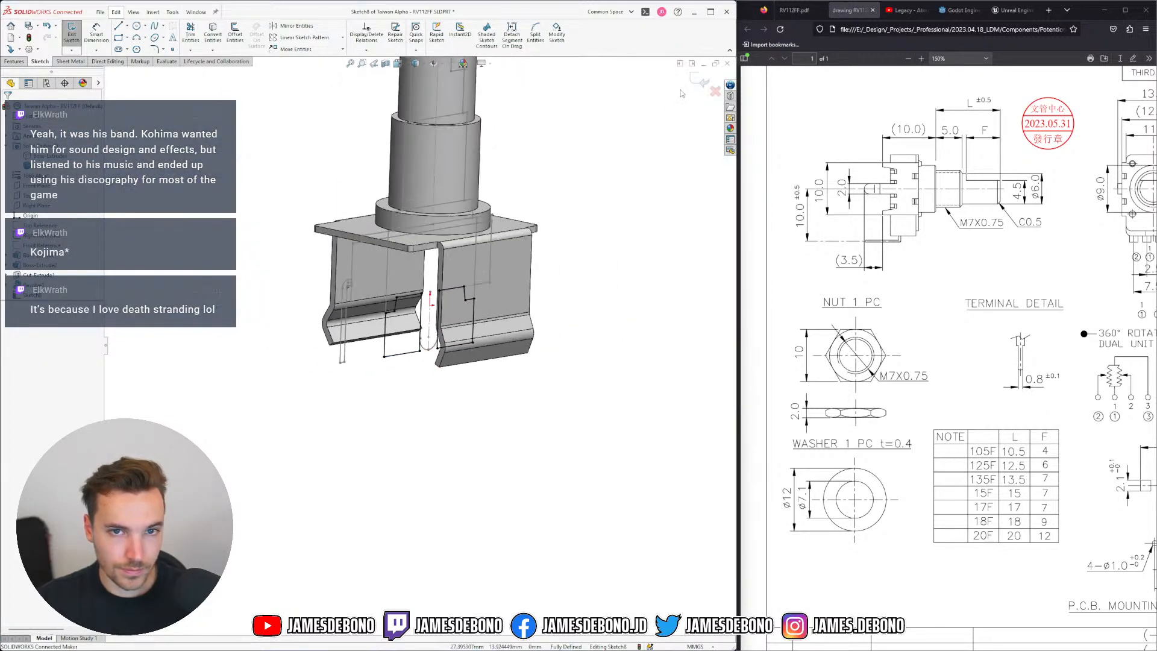
Extrude-cut both clip sides with the corrected profile sketch, through all in both directions
click(697, 84)
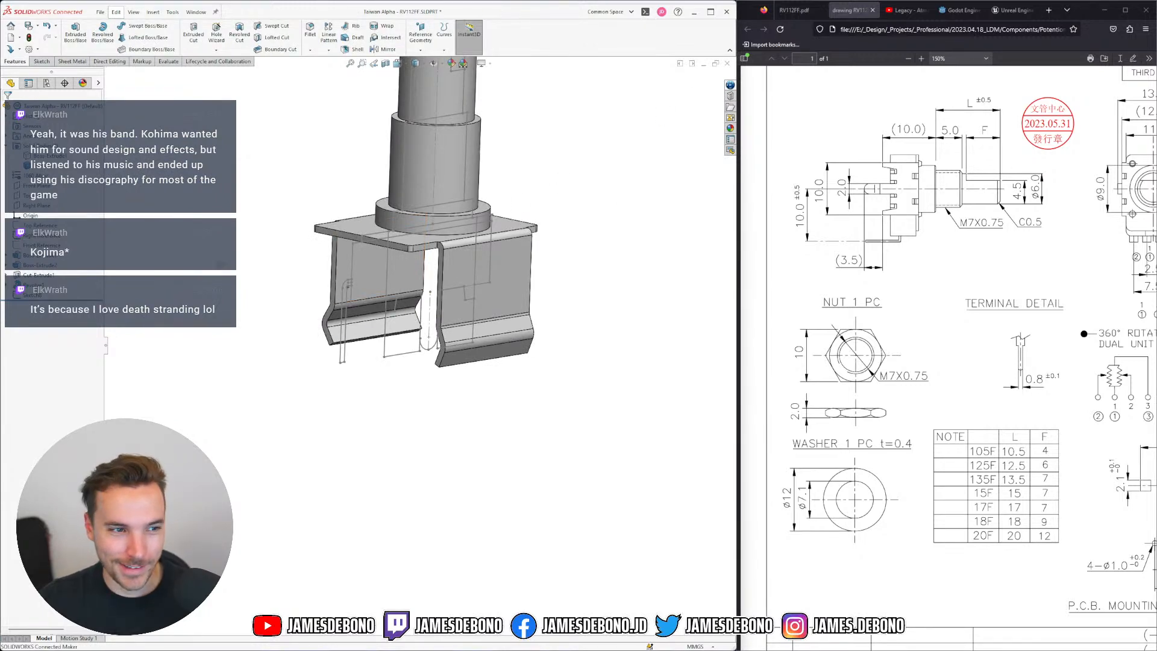
click(33, 295)
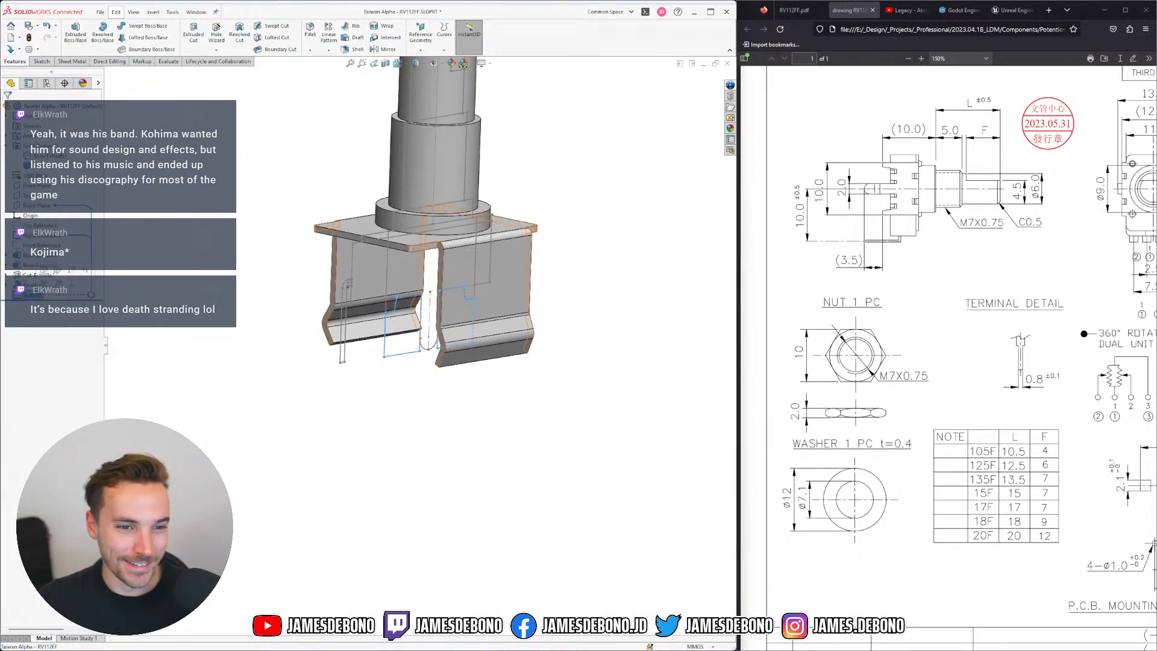
click(193, 33)
click(57, 162)
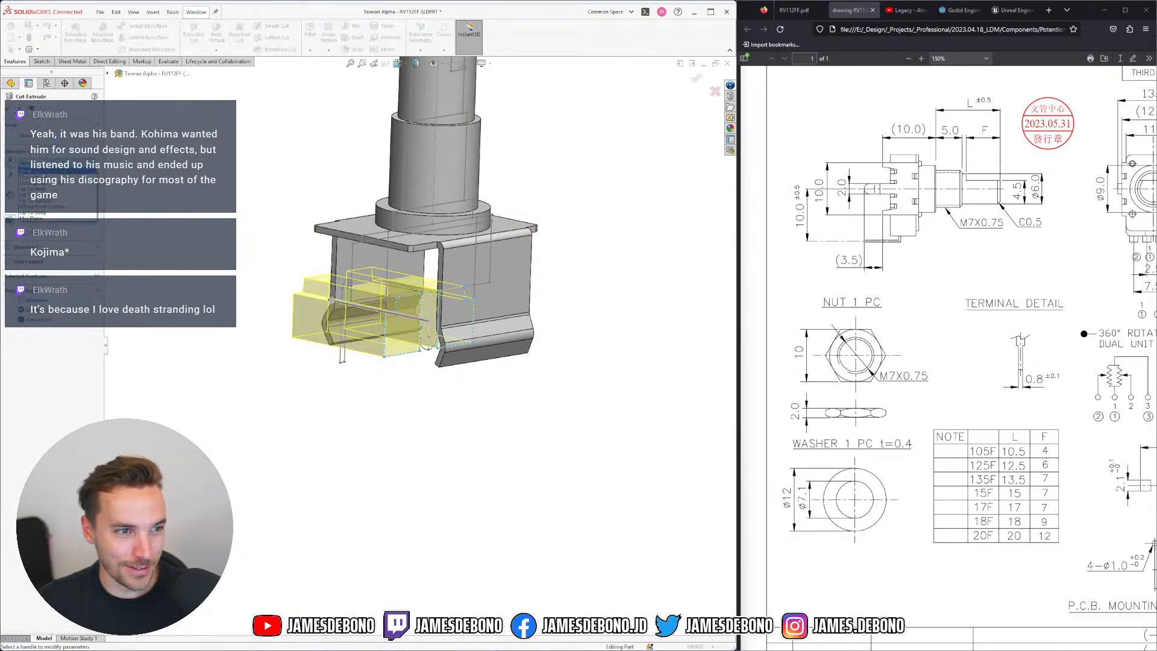
click(57, 183)
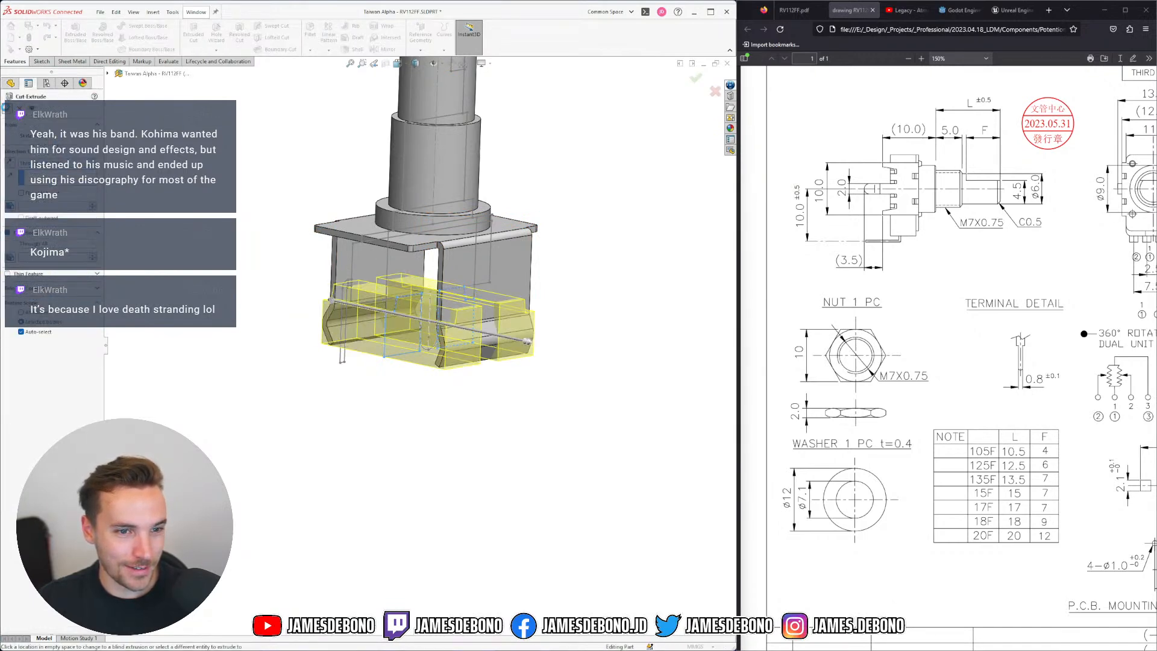
click(8, 109)
middle_drag(437, 305, 361, 307)
scroll(400, 338, down, 4)
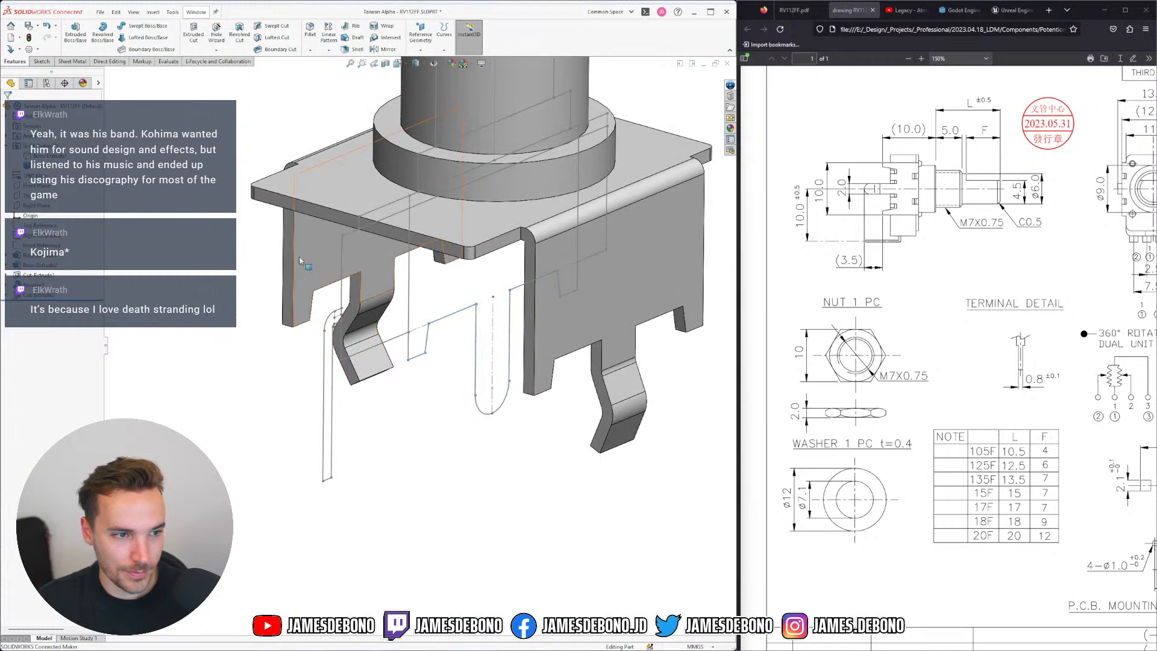
Round the end of the first clip prong with a full round fillet between its two side edges and end face
click(309, 30)
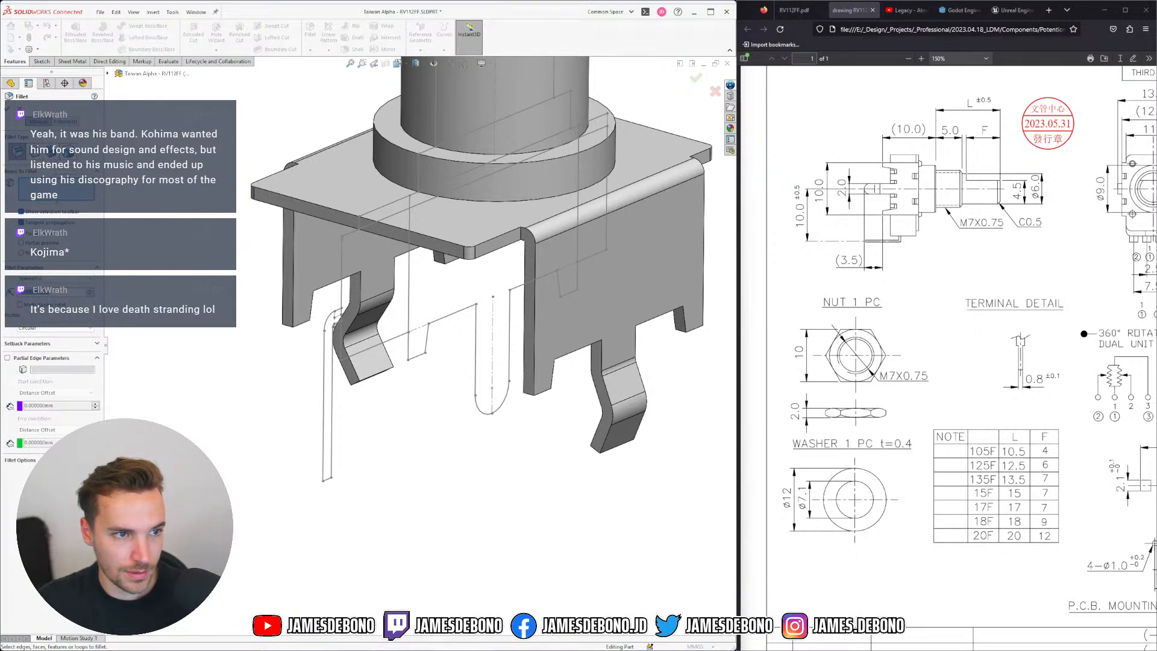
click(69, 153)
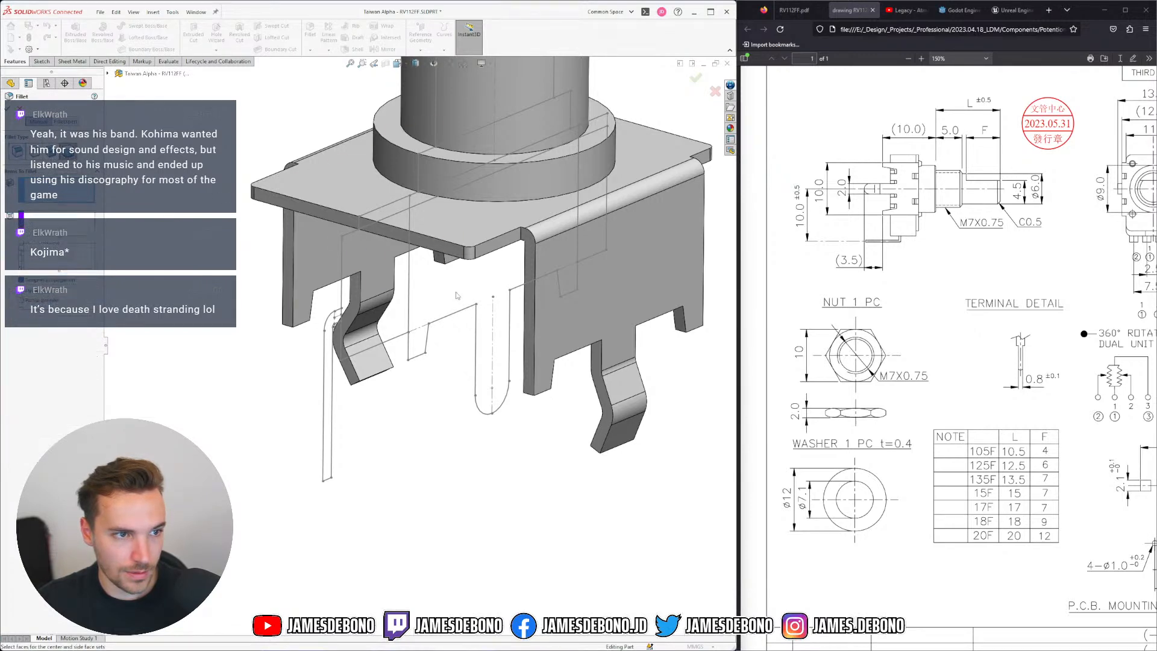
click(604, 393)
middle_drag(603, 392, 608, 325)
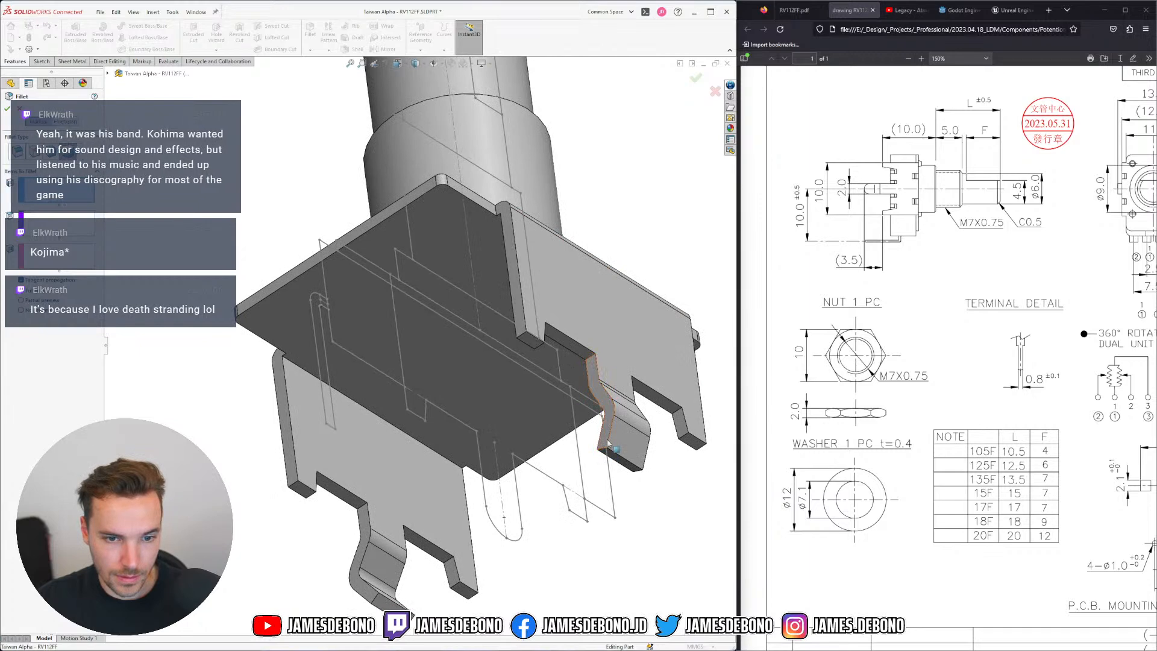
click(626, 464)
middle_drag(639, 463, 620, 456)
click(619, 456)
click(66, 215)
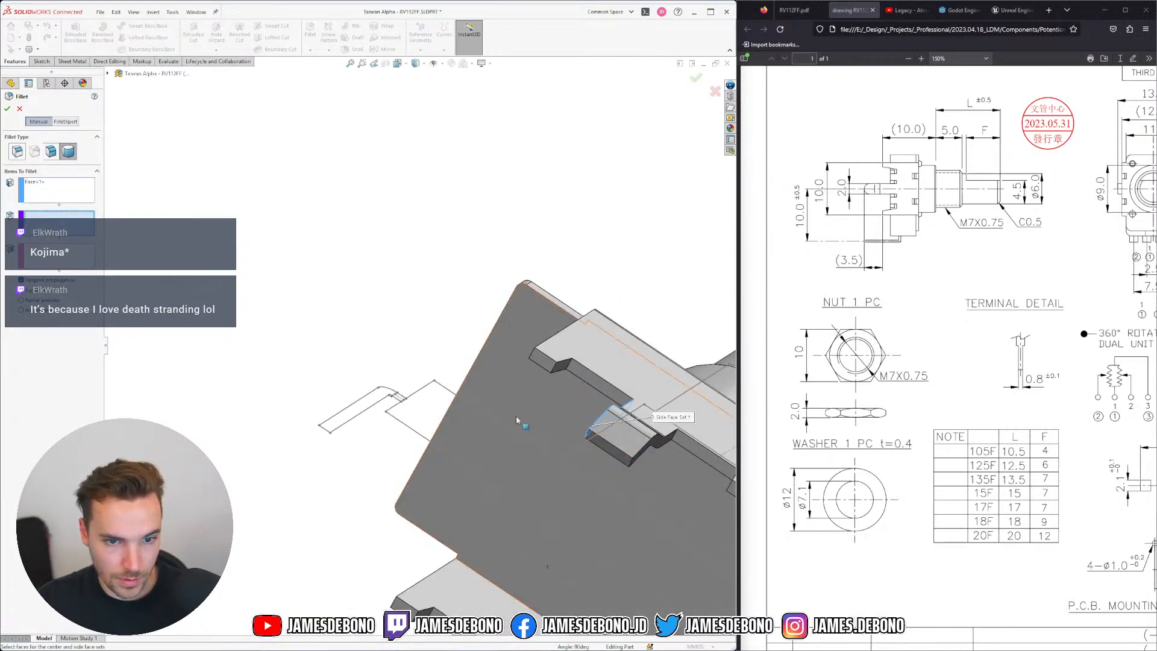
click(612, 449)
middle_drag(547, 567, 277, 304)
click(97, 269)
click(613, 437)
scroll(608, 440, up, 5)
scroll(464, 415, down, 6)
middle_drag(464, 415, 458, 467)
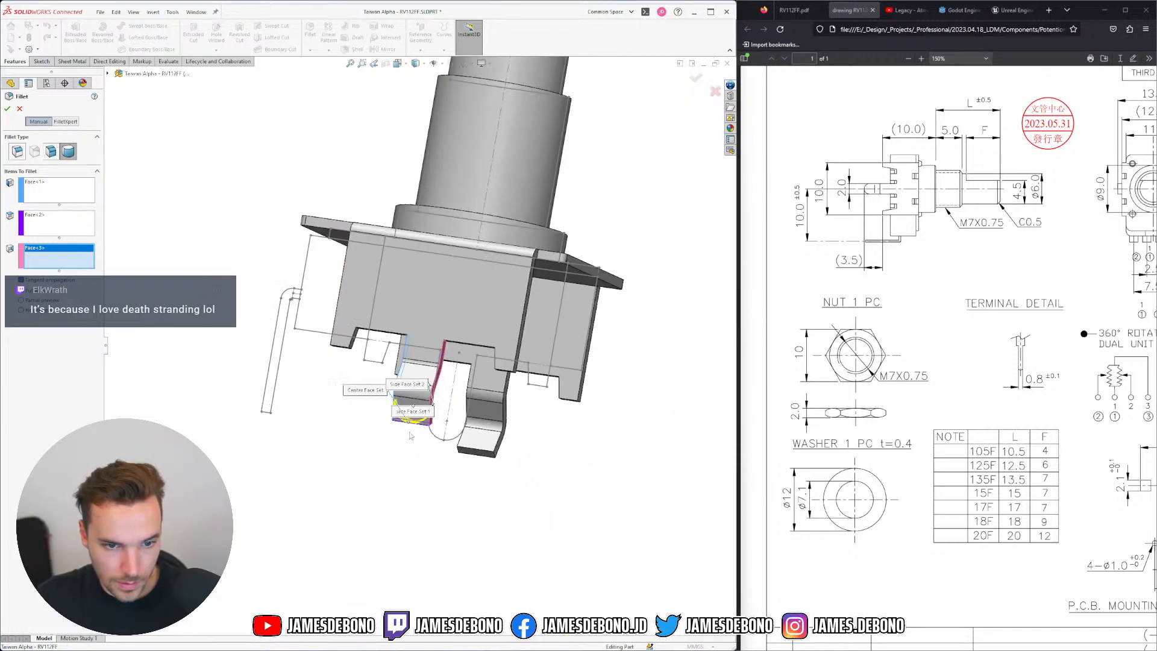
scroll(422, 421, down, 5)
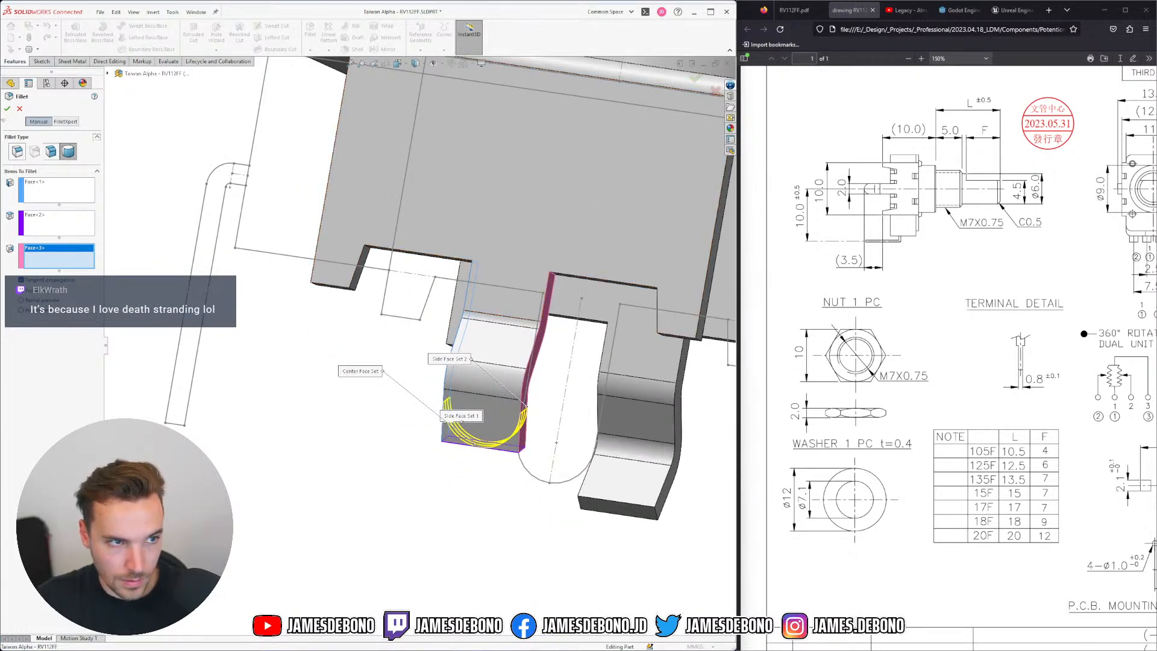
click(7, 109)
Apply a full round fillet to the opposite prong, using its two edge faces as sides and its end face as centre
middle_drag(385, 301, 391, 144)
scroll(464, 396, down, 3)
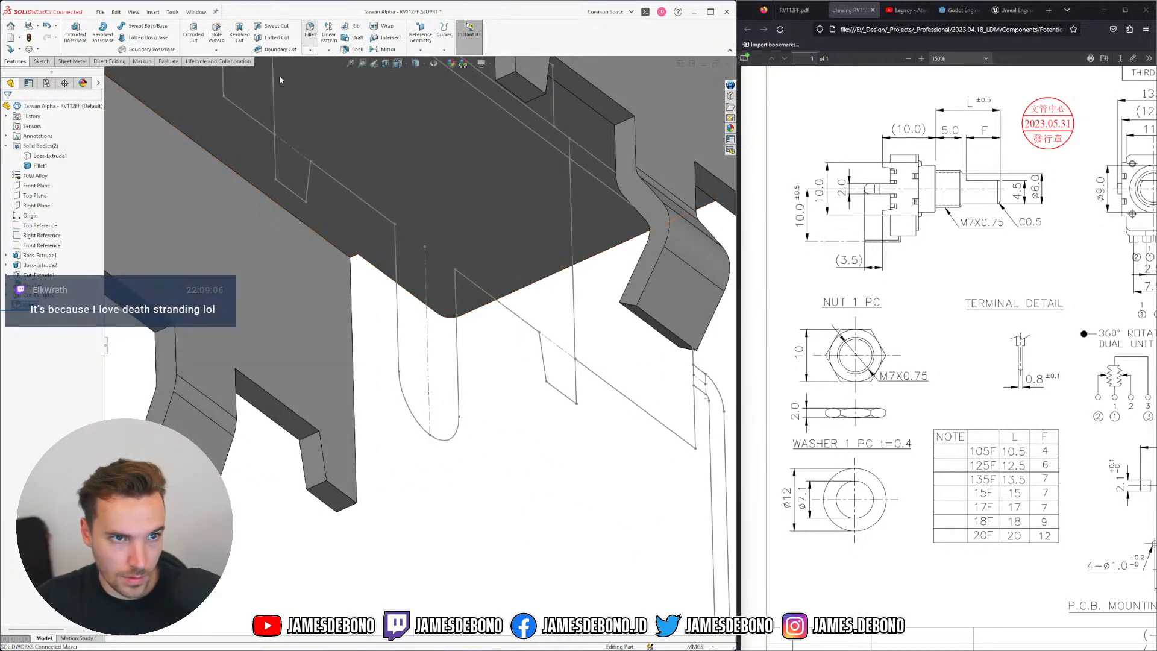
click(634, 285)
click(56, 221)
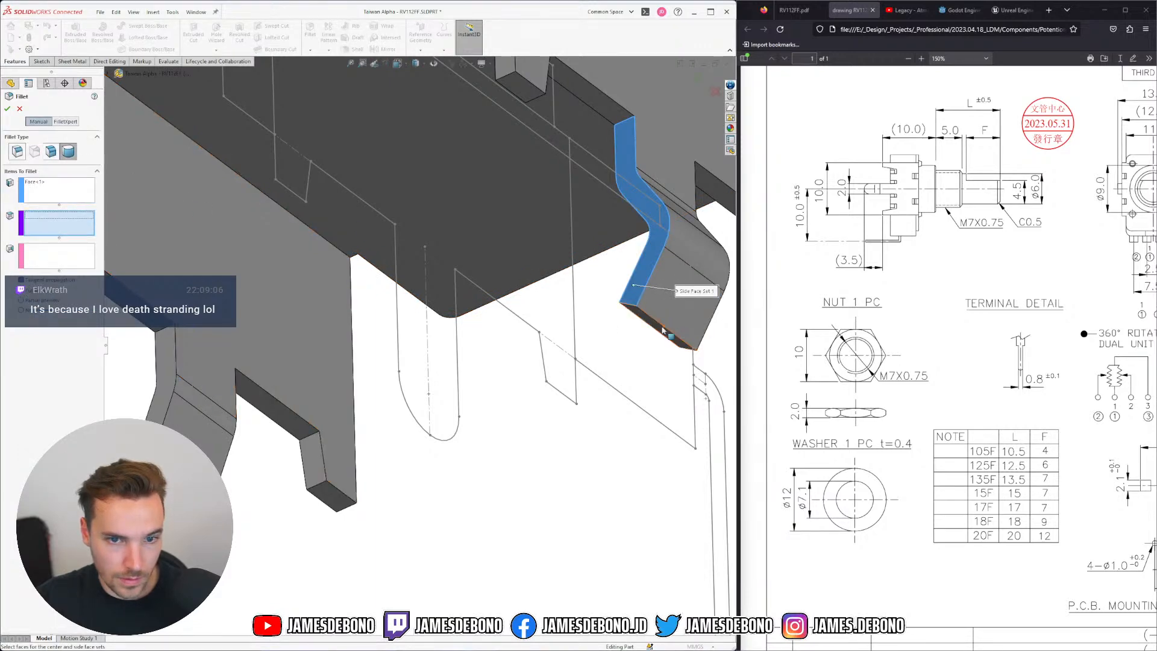
click(662, 330)
middle_drag(663, 330, 418, 253)
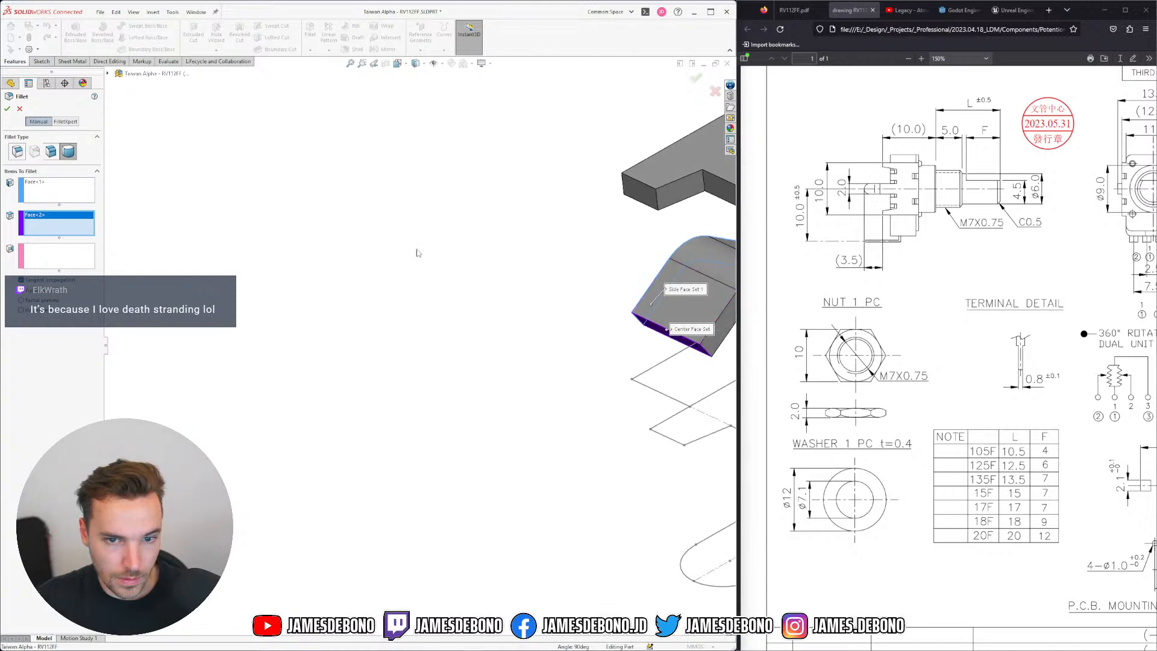
click(50, 260)
click(718, 344)
click(8, 108)
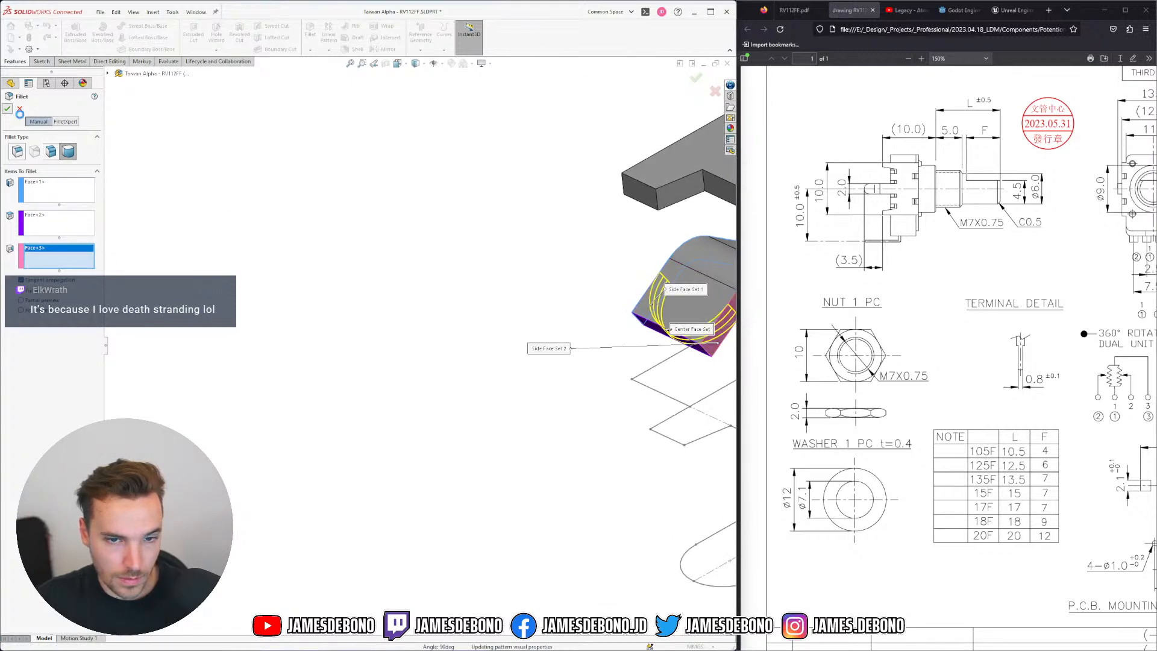
Compare the clip's rounded prongs and overall shape with the product photos in the RV112FF datasheet
middle_drag(498, 266, 555, 369)
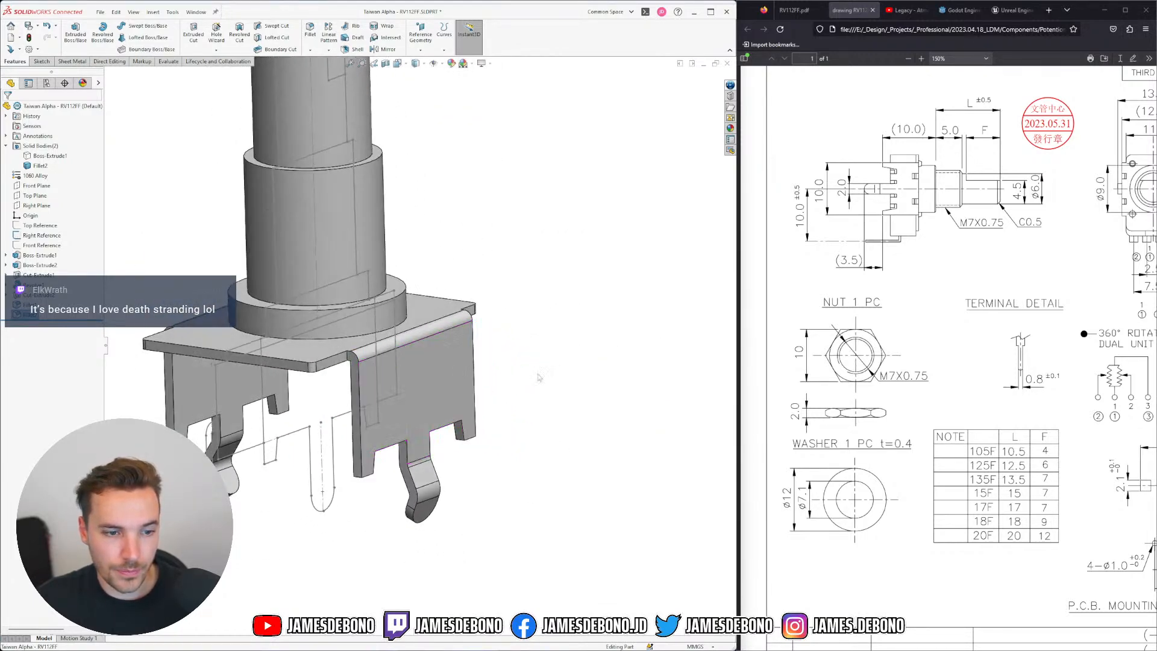
scroll(245, 426, up, 5)
scroll(515, 329, down, 5)
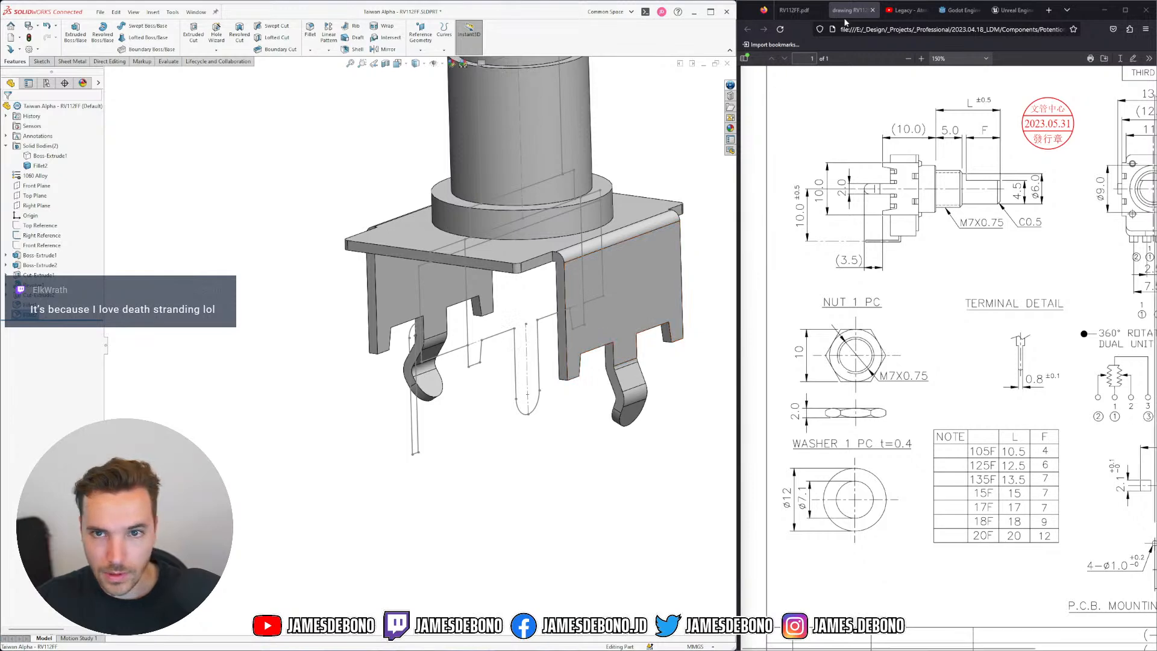
click(818, 16)
scroll(853, 383, right, 3)
scroll(831, 398, left, 8)
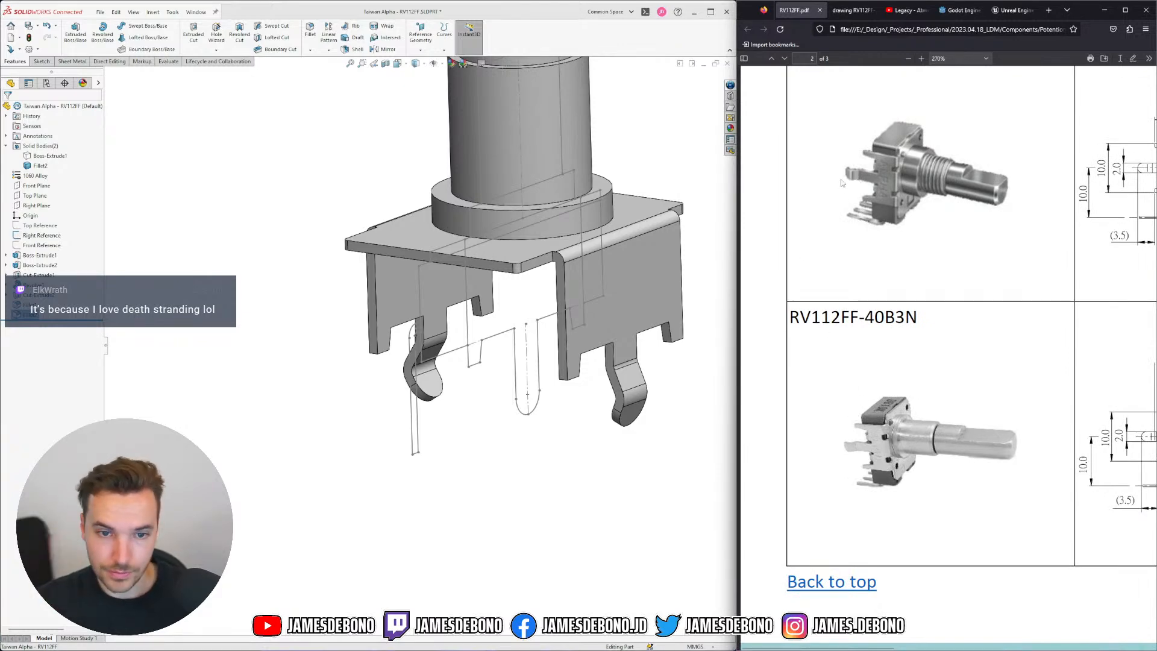
click(642, 329)
scroll(641, 328, up, 2)
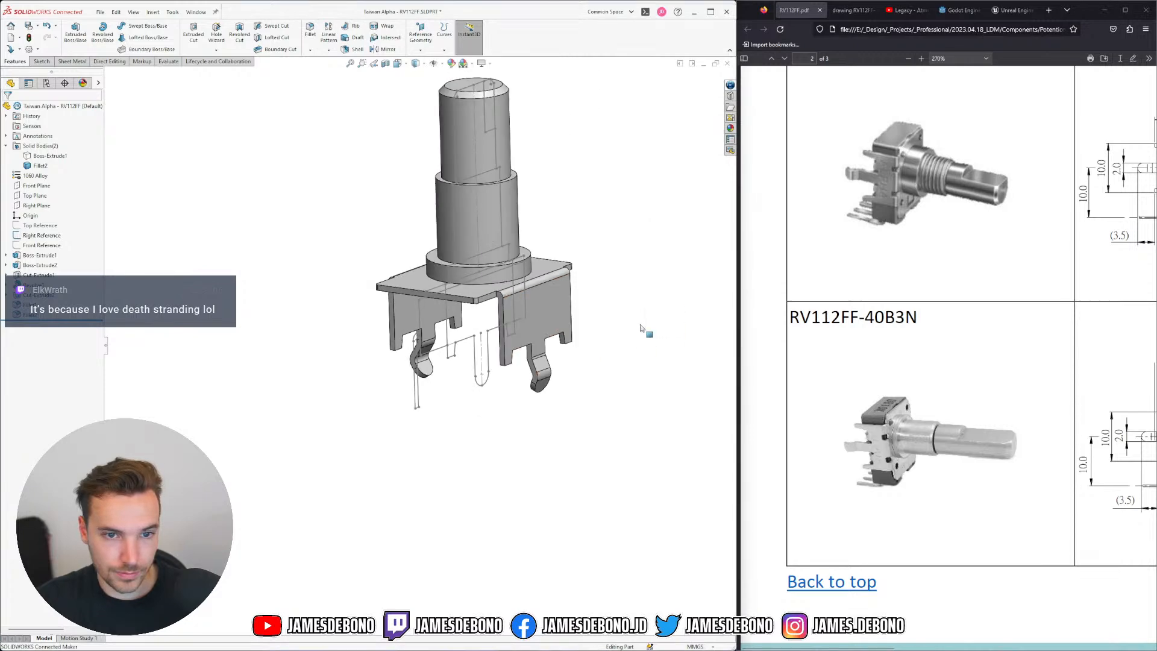
scroll(461, 310, down, 3)
middle_drag(460, 309, 392, 310)
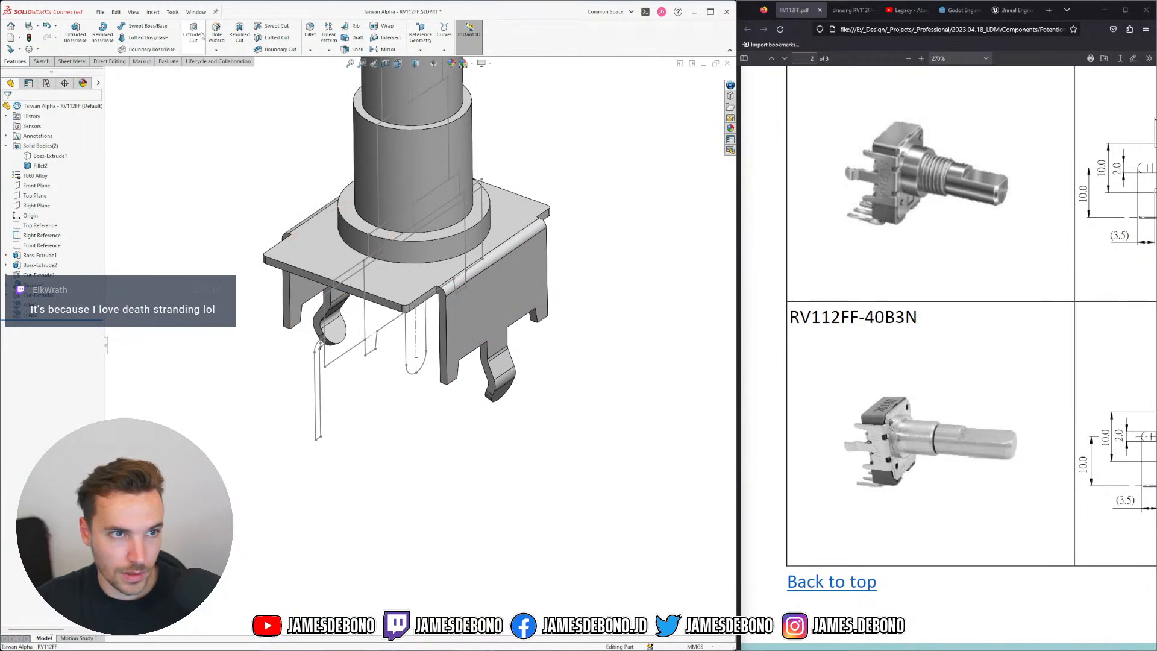
Set up a constant-size fillet with a 0.1 mm radius on one inner corner edge where the top plate meets a side bend
click(310, 31)
scroll(420, 308, down, 8)
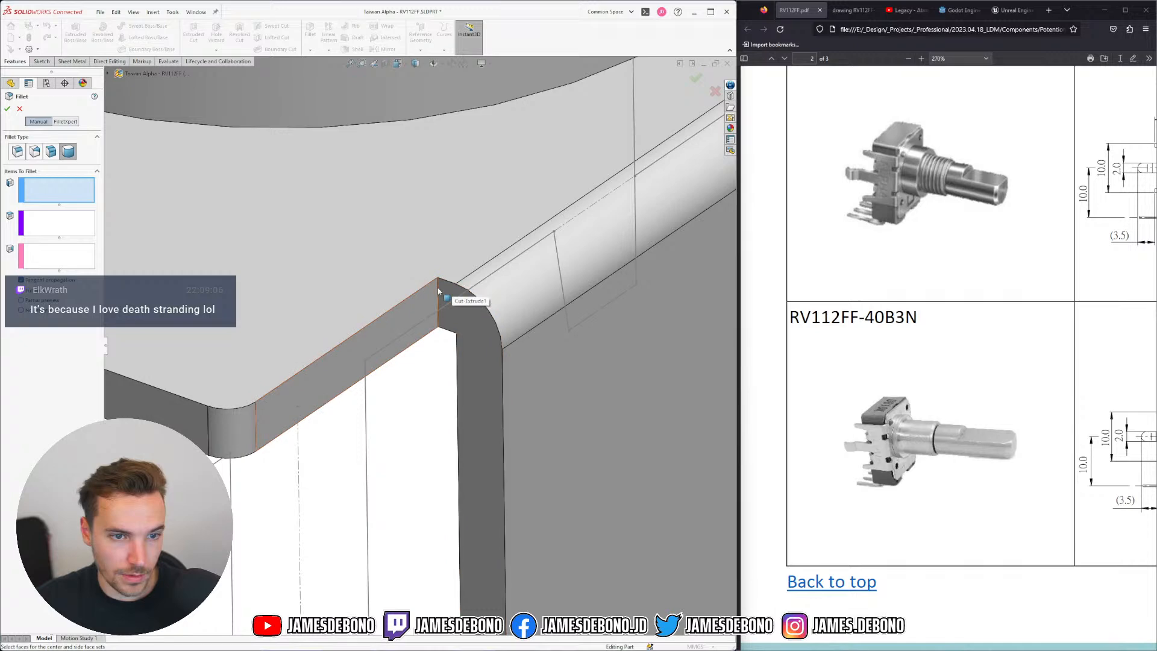
click(17, 152)
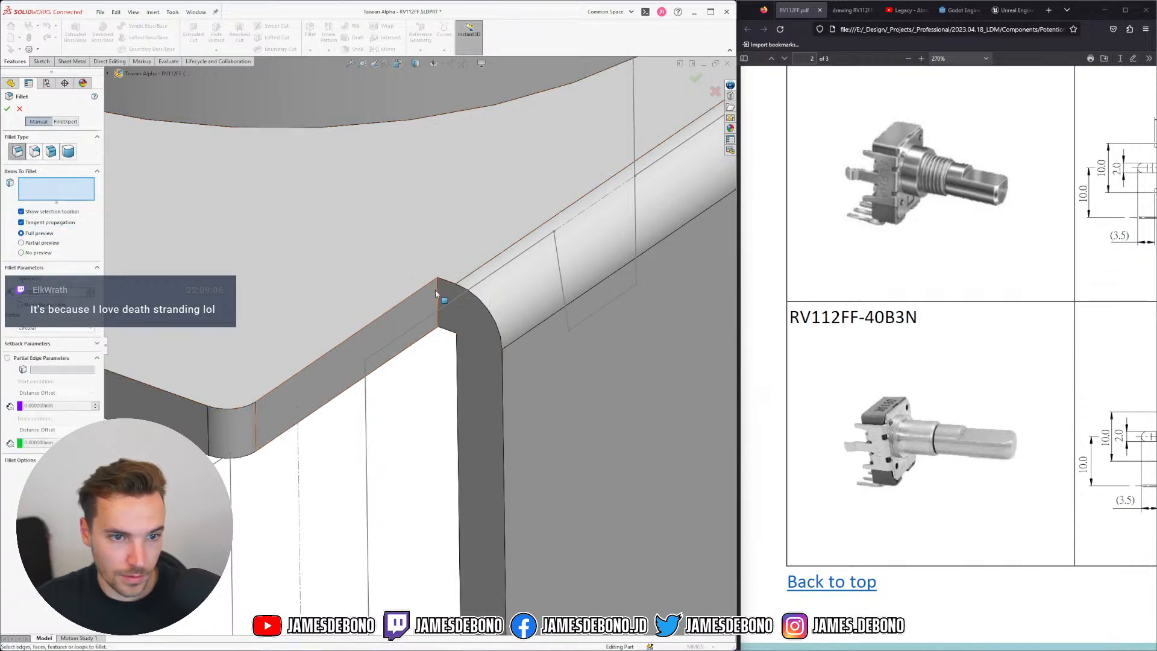
click(453, 280)
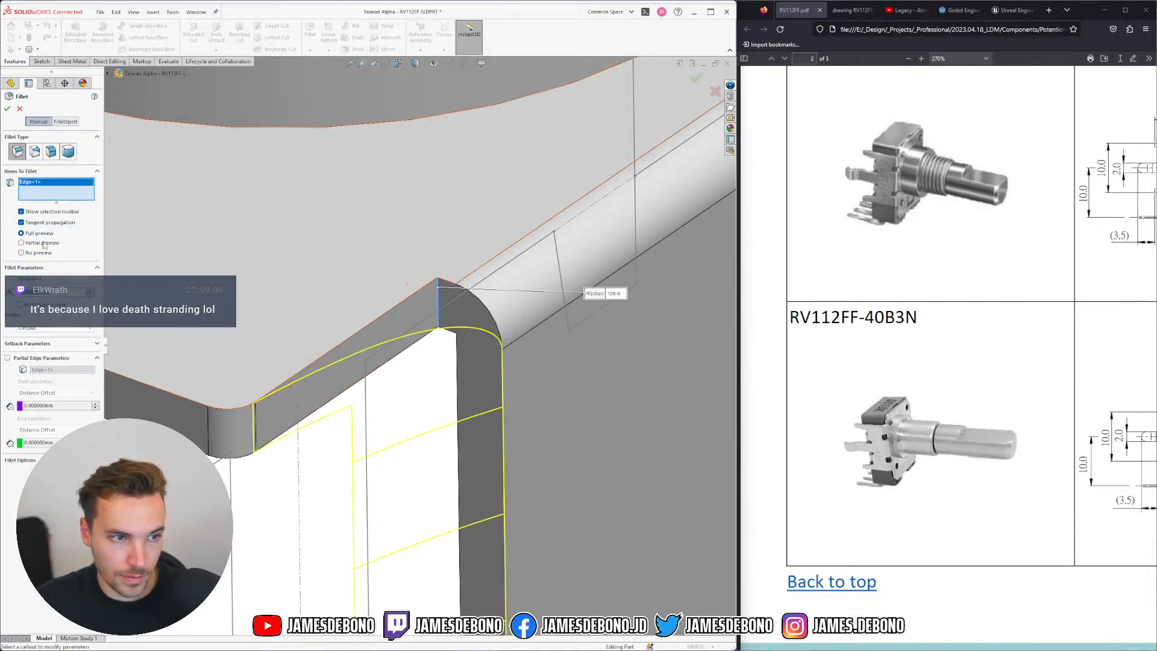
text(0.1)
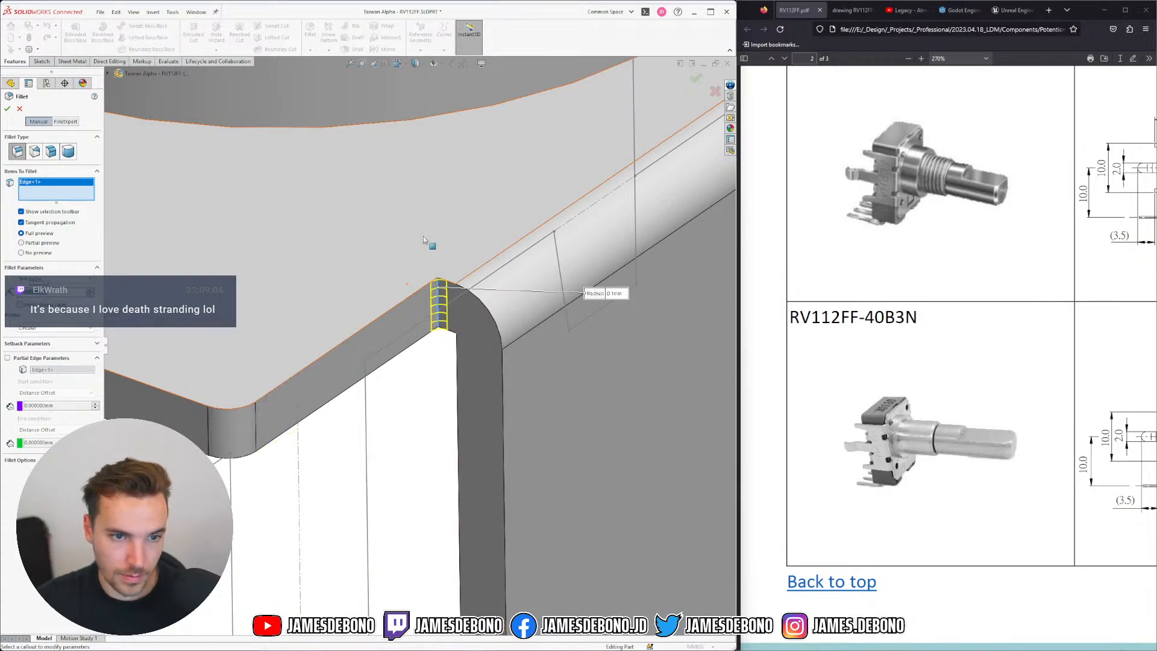
scroll(386, 231, up, 5)
middle_drag(602, 235, 552, 253)
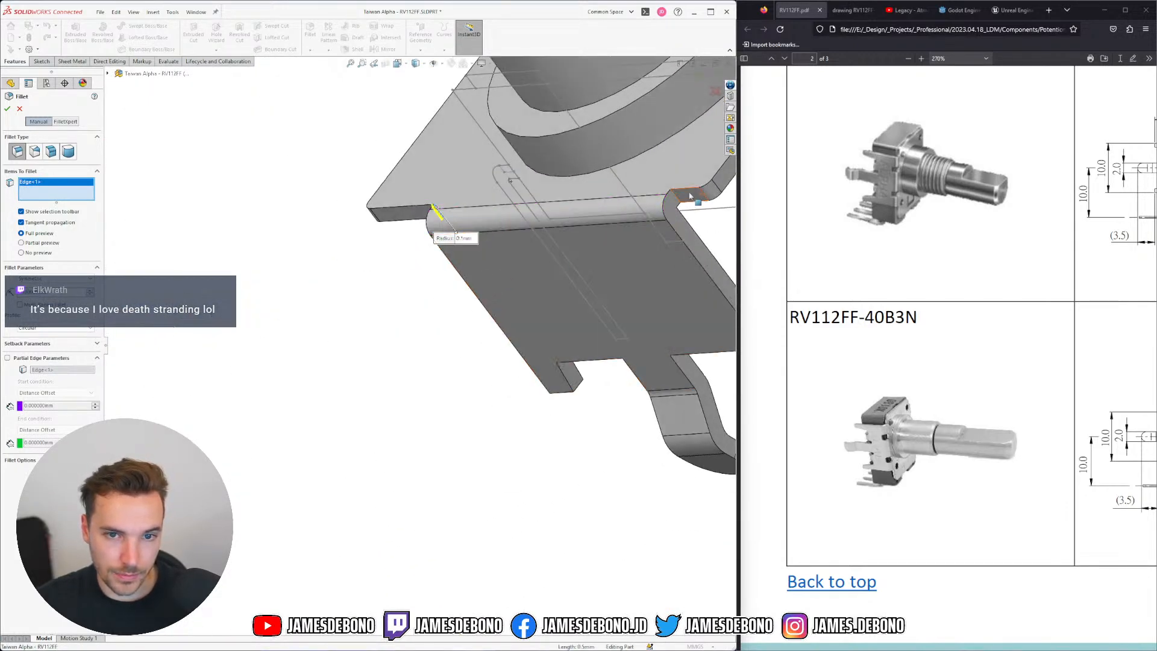
Add the three matching plate-to-bend corner edges to the fillet selection and apply the fillet
click(643, 205)
scroll(643, 205, up, 5)
middle_drag(643, 204, 170, 222)
scroll(530, 416, down, 5)
click(538, 418)
click(538, 417)
click(535, 419)
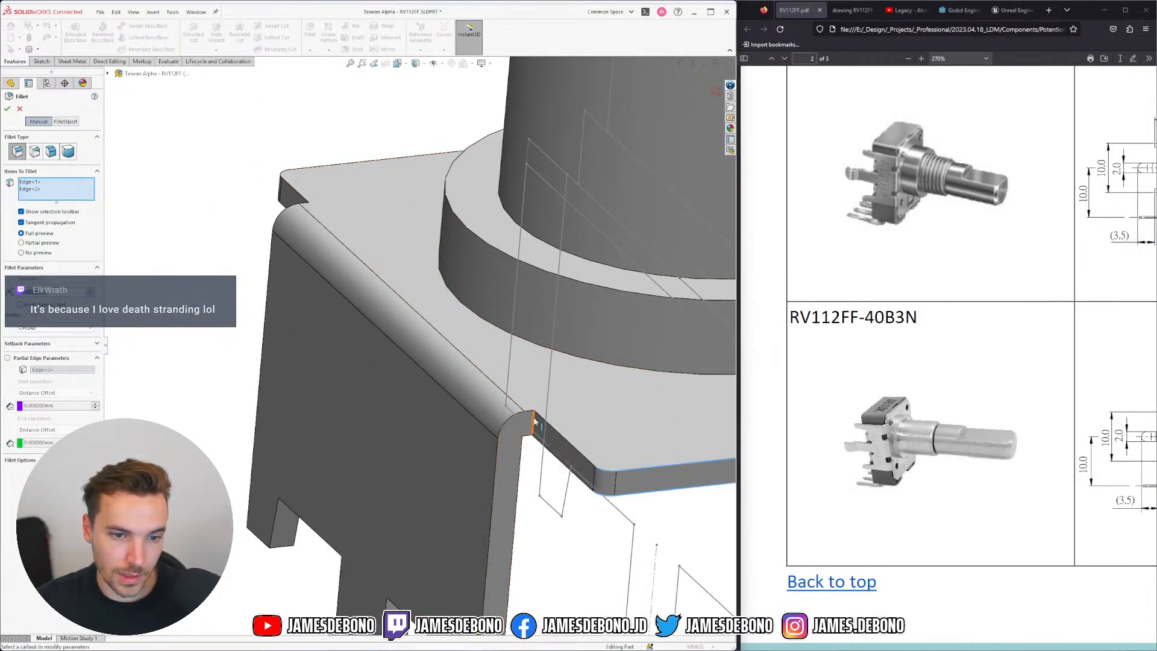
middle_drag(535, 419, 285, 230)
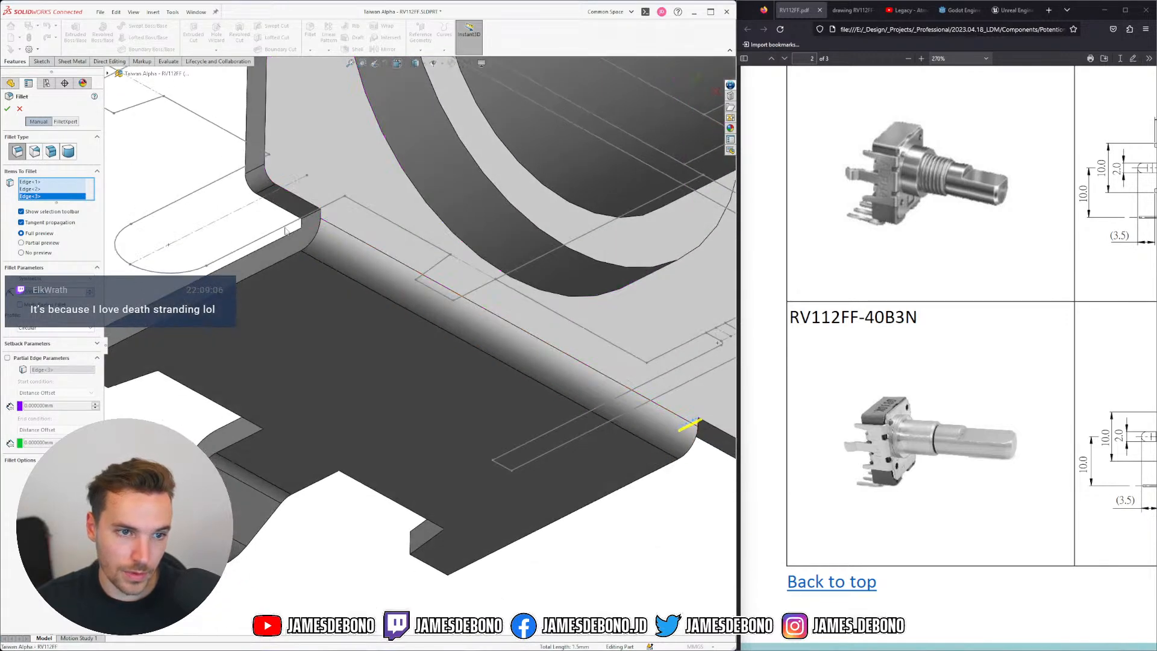
scroll(311, 217, down, 4)
click(320, 225)
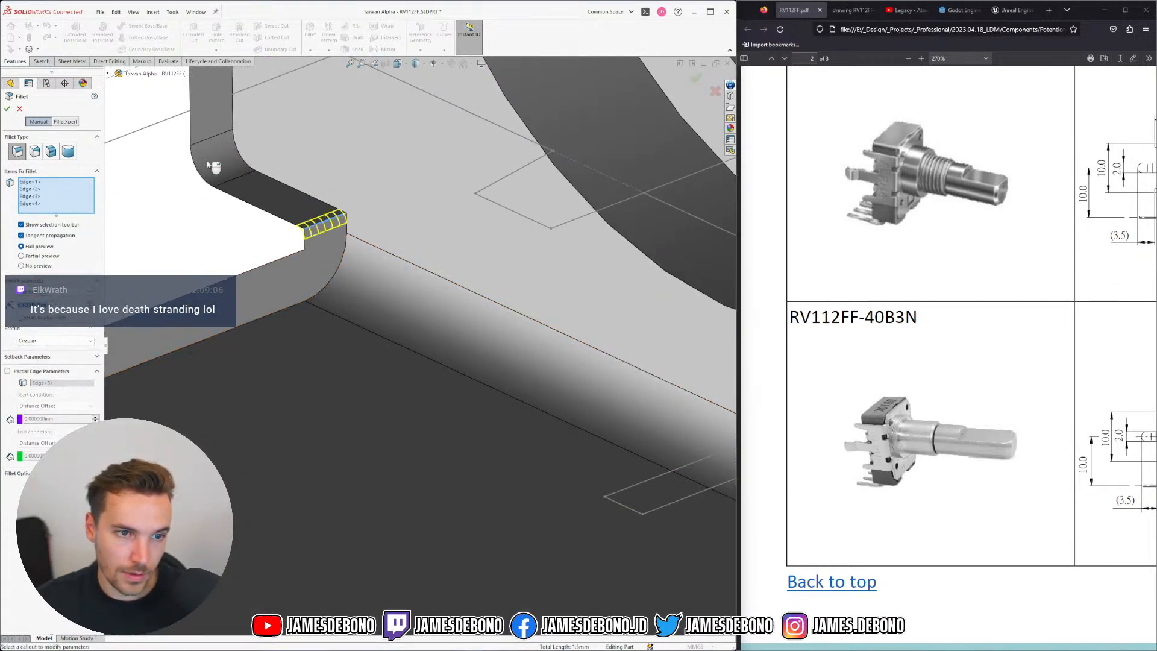
click(8, 109)
key(f)
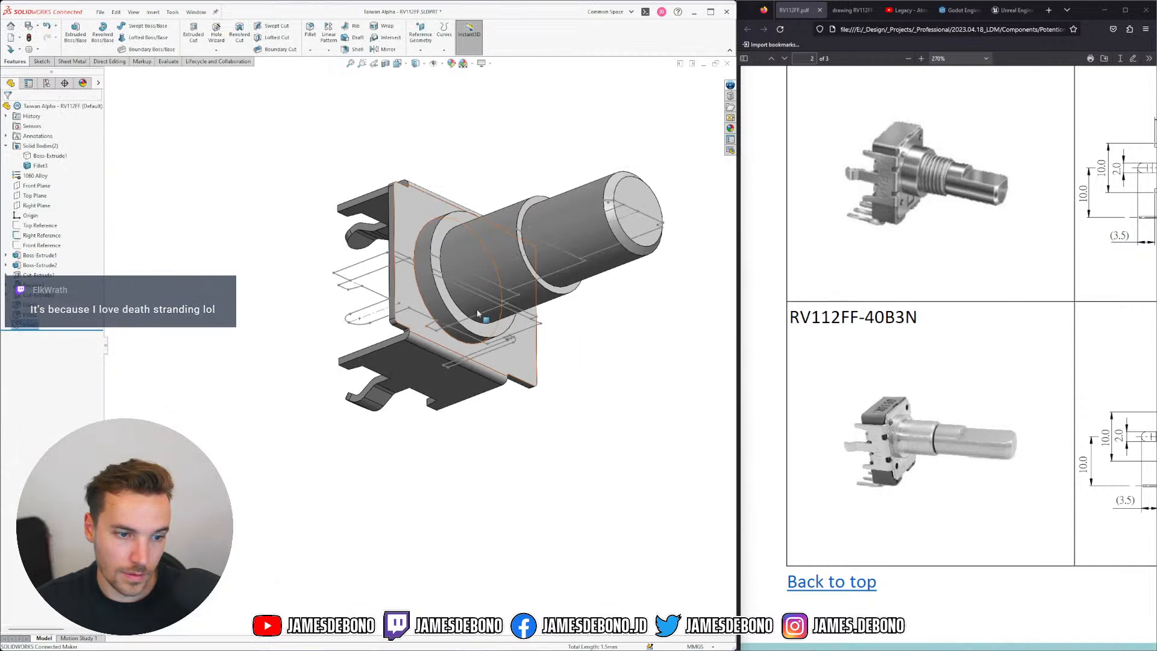
Show the hidden housing body again together with the clip
middle_drag(443, 185, 253, 144)
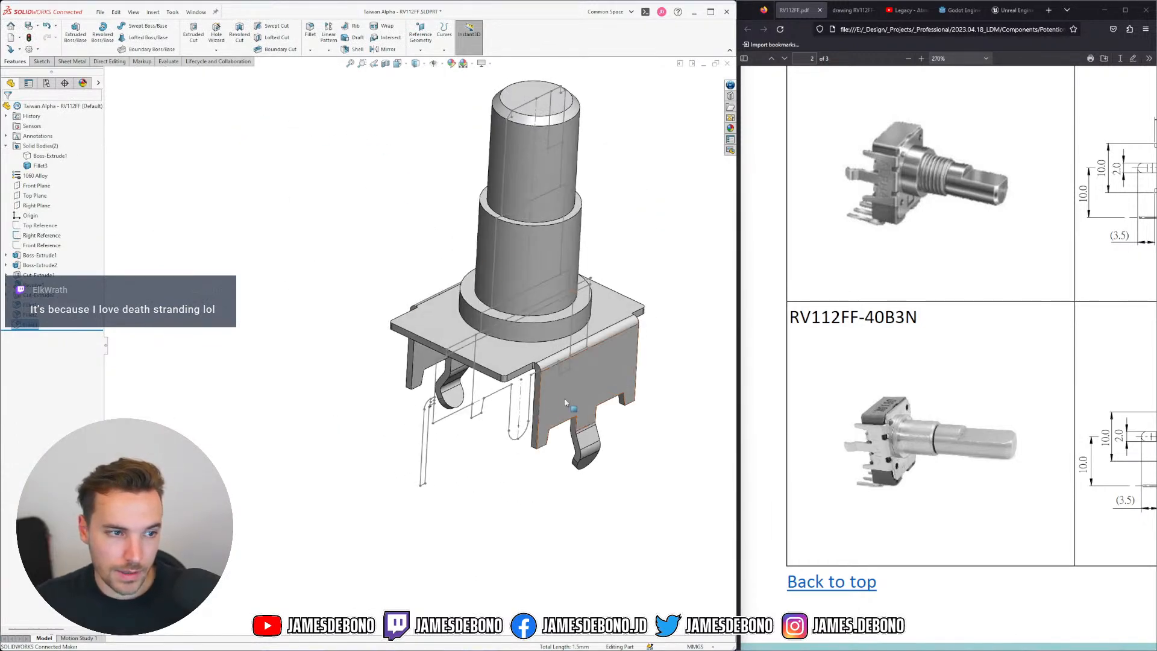
scroll(554, 399, down, 2)
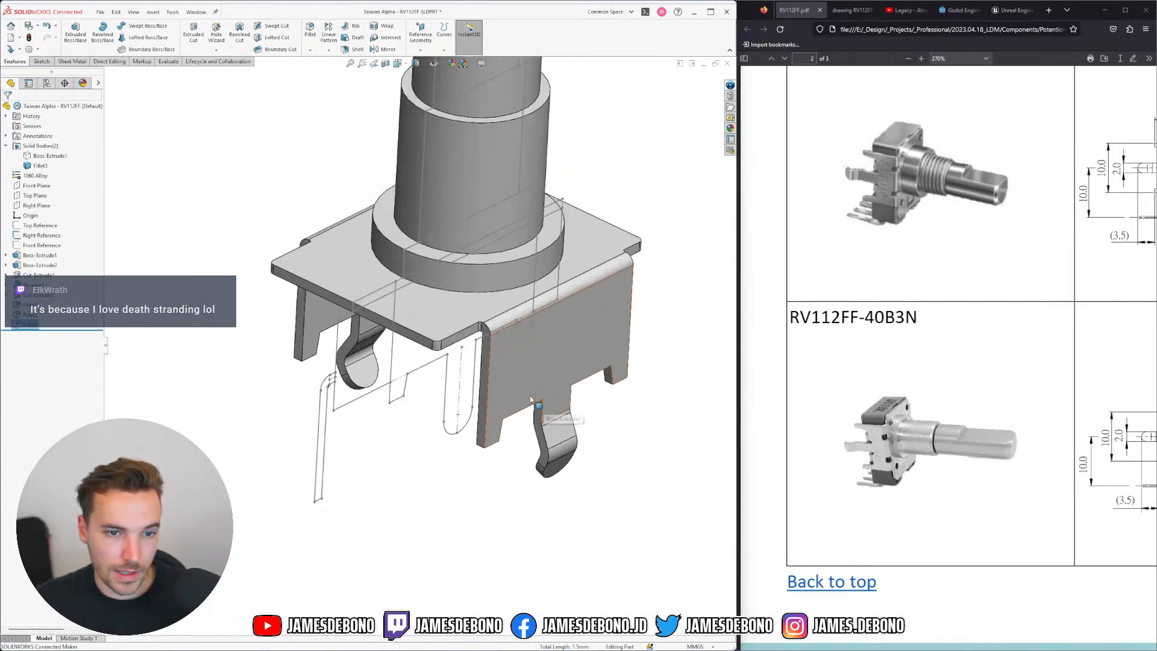
click(52, 157)
click(62, 144)
middle_drag(524, 289, 502, 323)
scroll(502, 323, up, 5)
scroll(423, 324, down, 3)
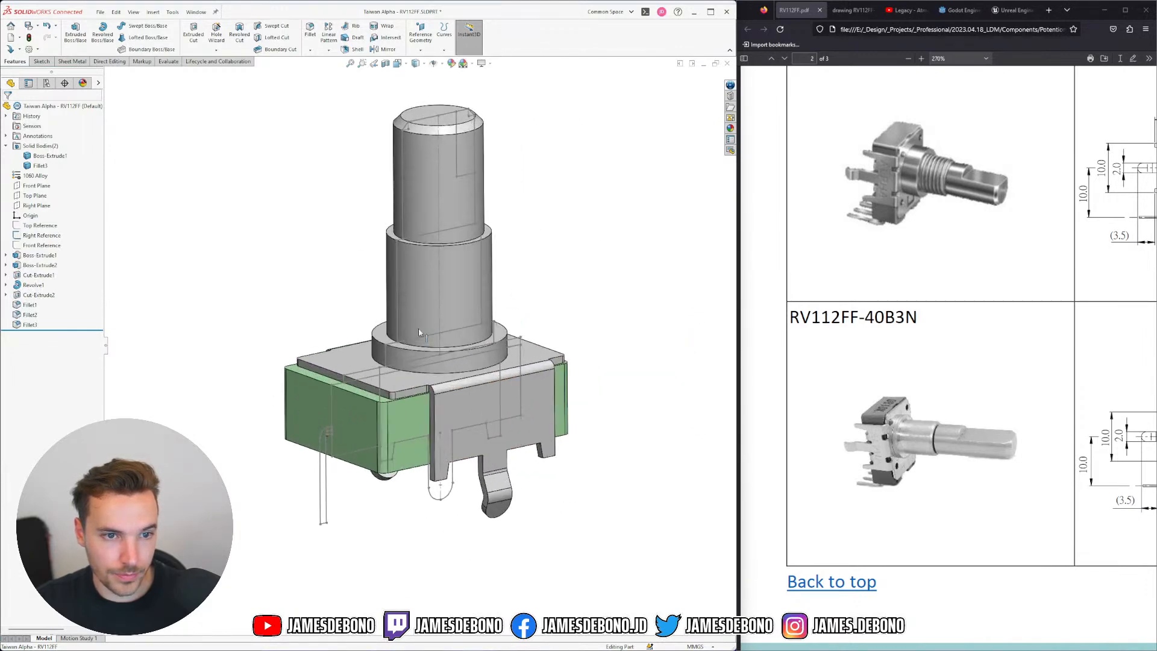
Start a sketch on the Right Plane and convert the bent terminal pin outline from the Right Reference sketch into it
click(36, 206)
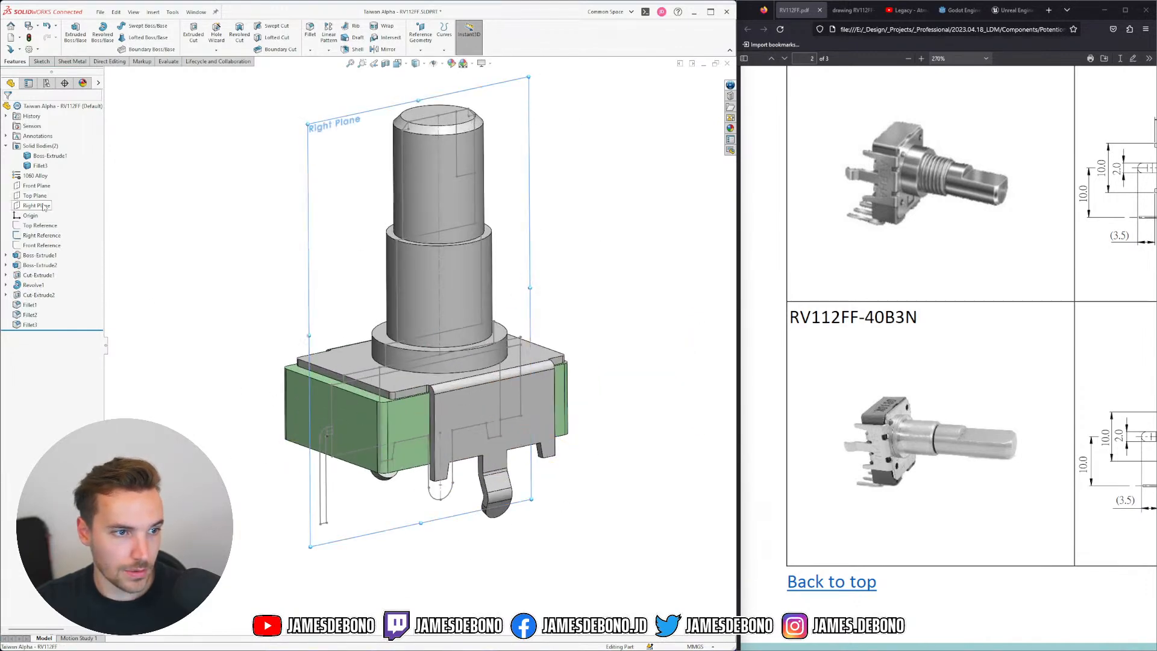
click(90, 191)
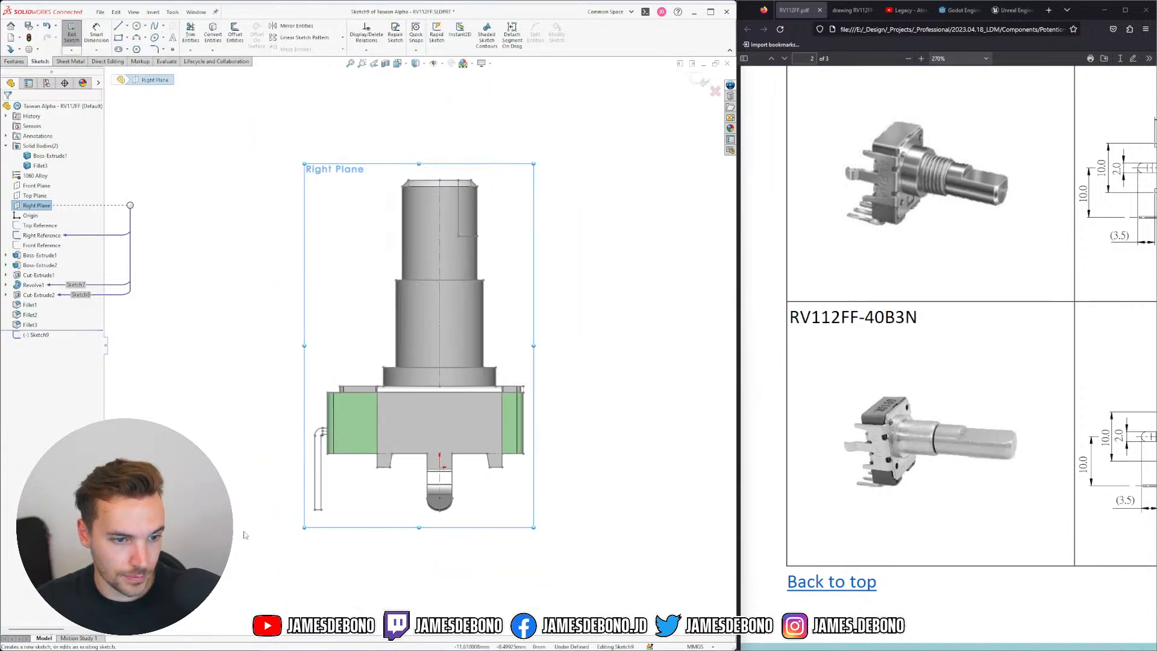
scroll(344, 444, down, 5)
scroll(607, 173, down, 2)
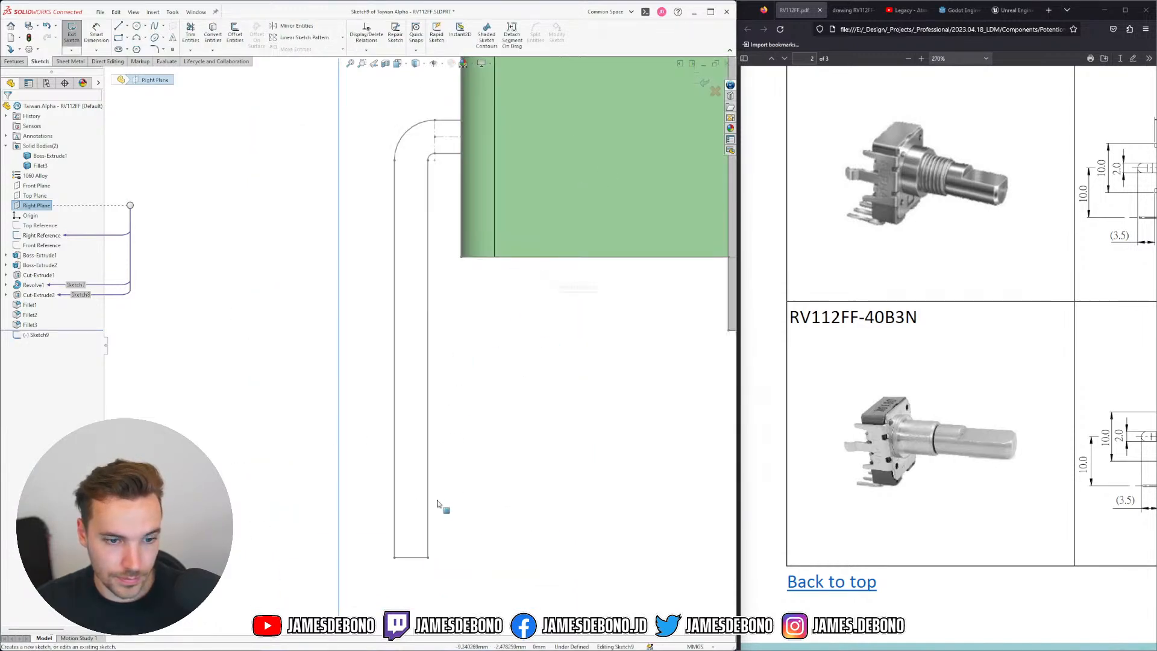
click(428, 545)
ctrl+click(394, 524)
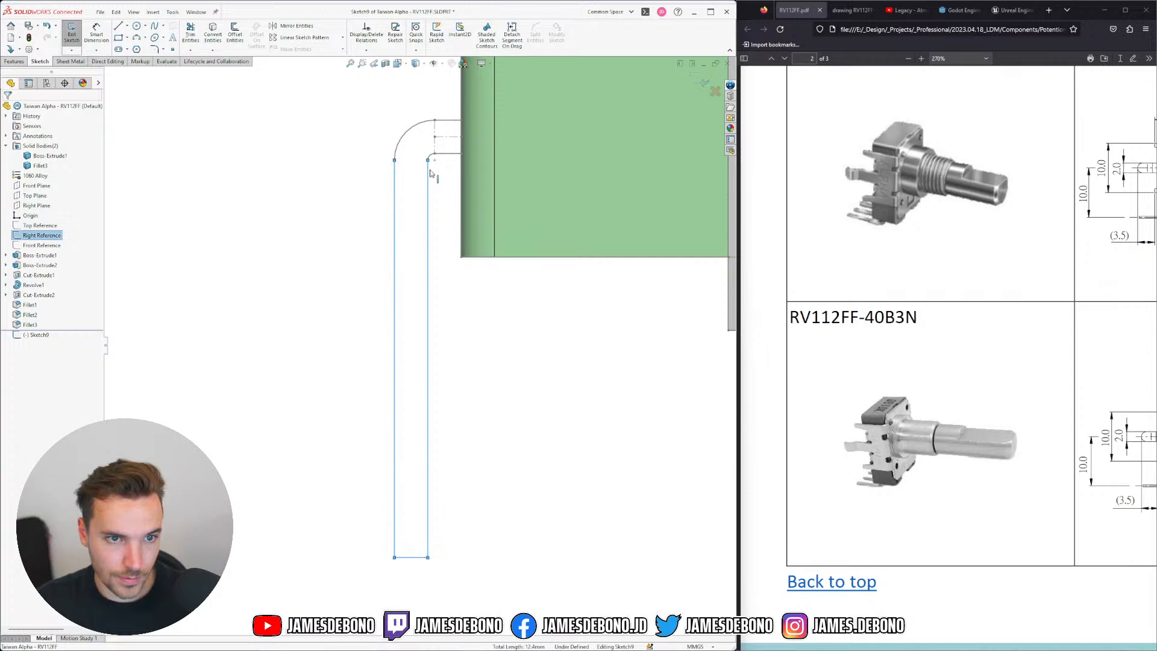
right_click(460, 130)
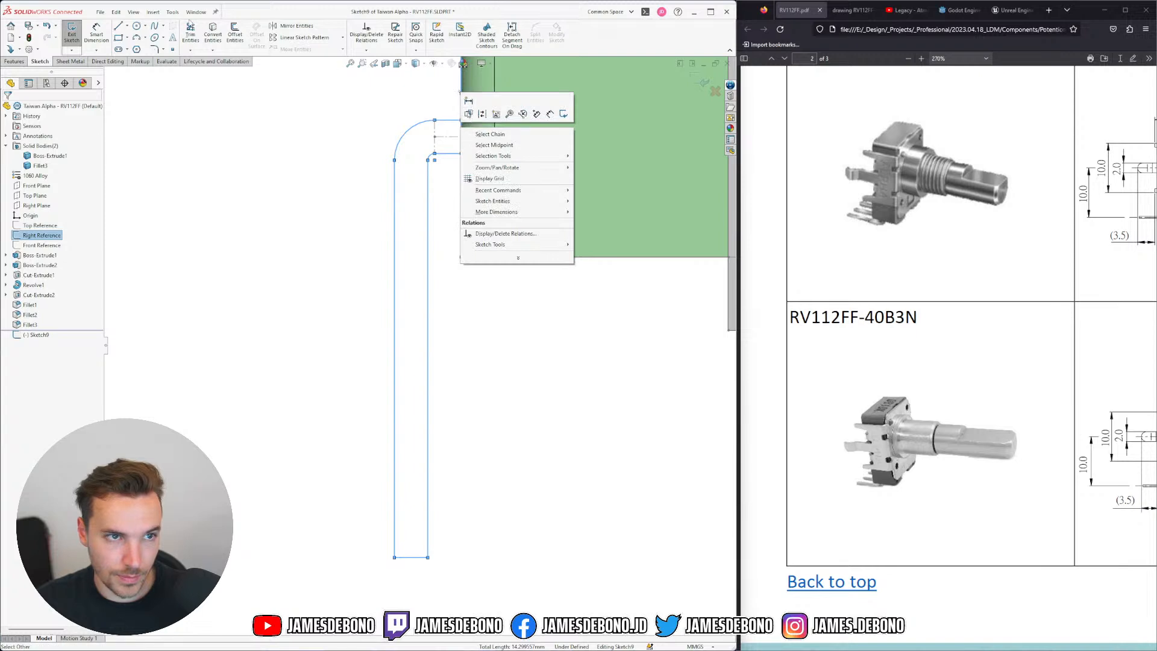
click(209, 34)
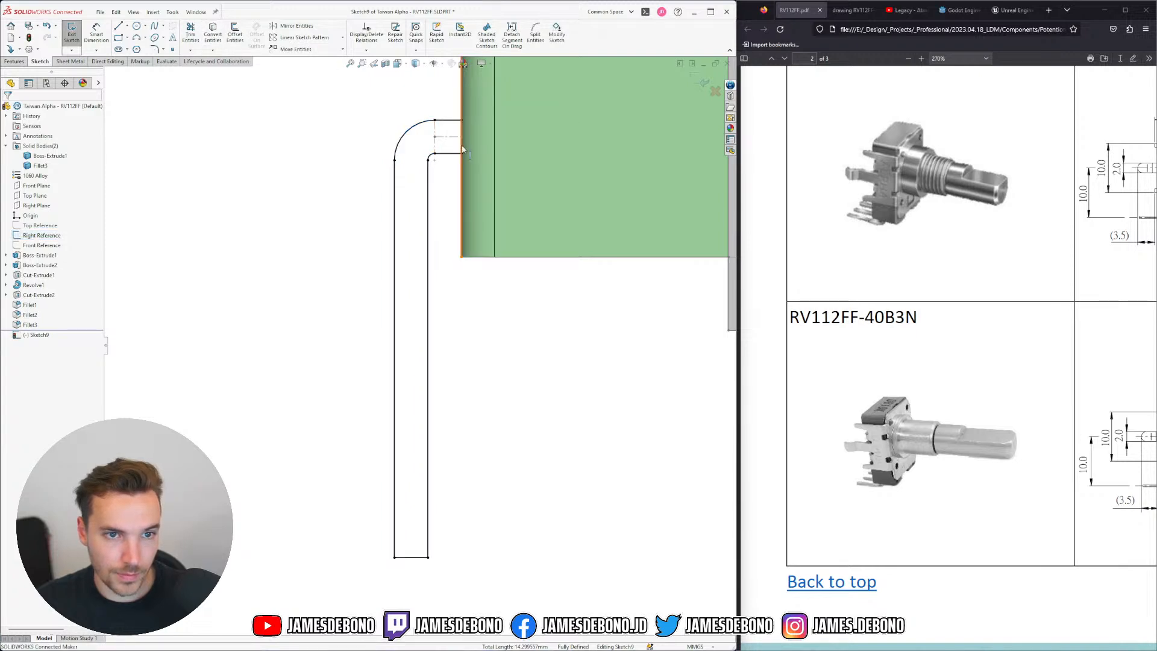
mouse_move(462, 150)
middle_down()
mouse_move(453, 206)
mouse_move(399, 173)
middle_up()
click(391, 117)
key(Escape)
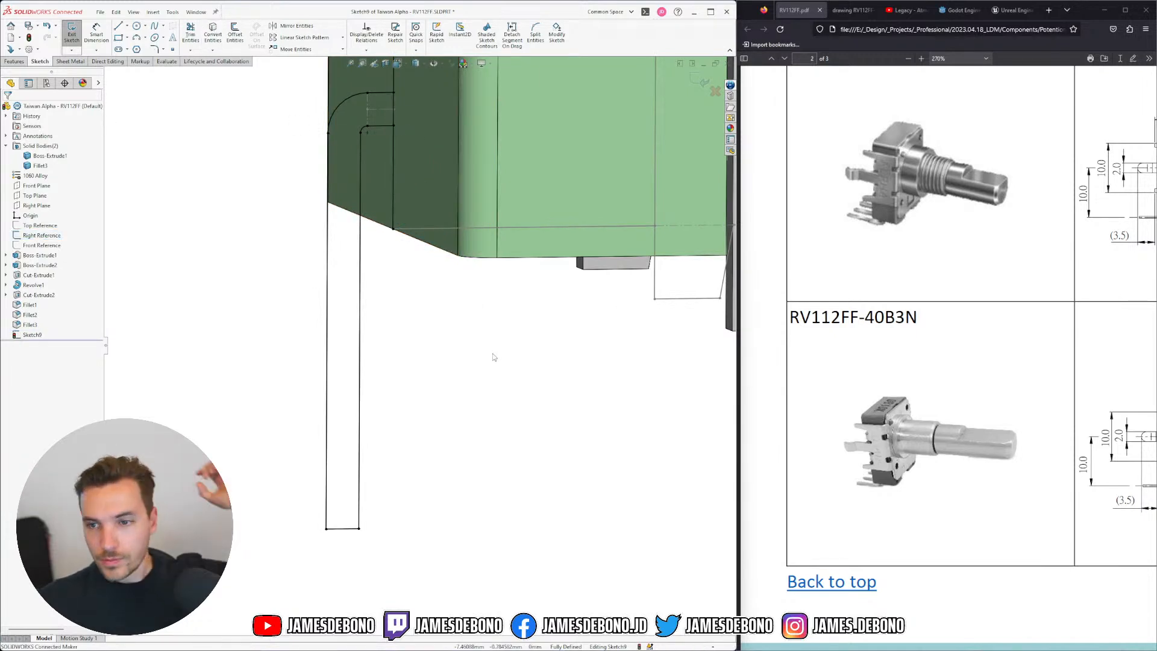
scroll(353, 238, up, 5)
scroll(346, 274, down, 2)
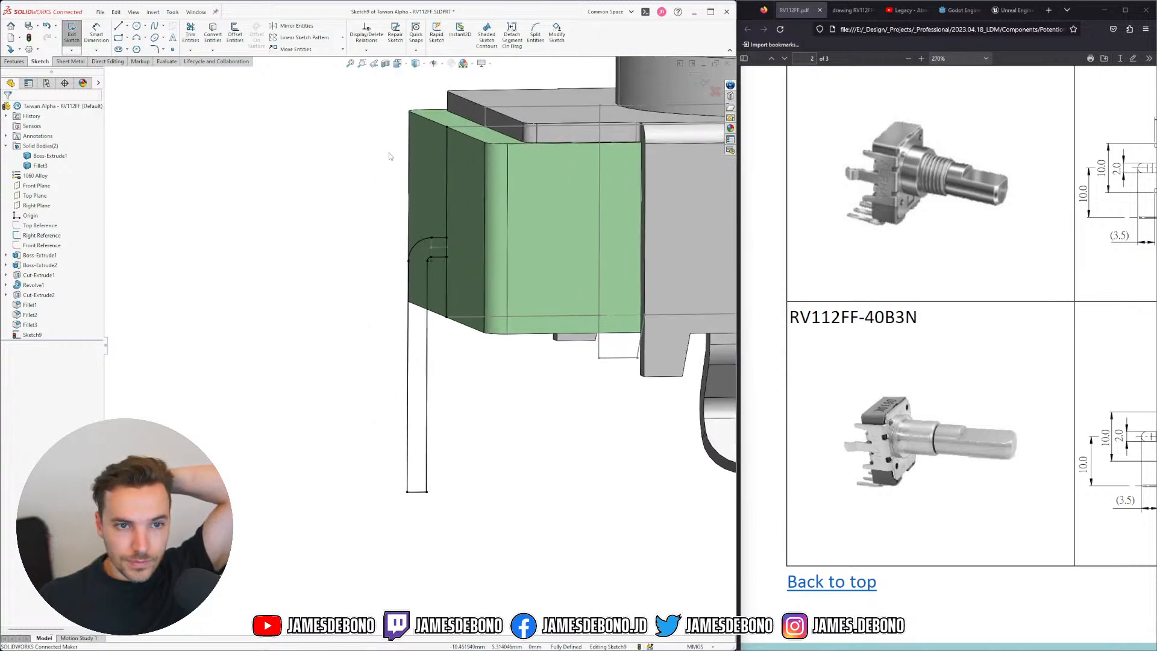
Trim the housing edge line beyond the bent pin's inner end so the profile is closed, and exit the sketch
click(191, 33)
click(448, 191)
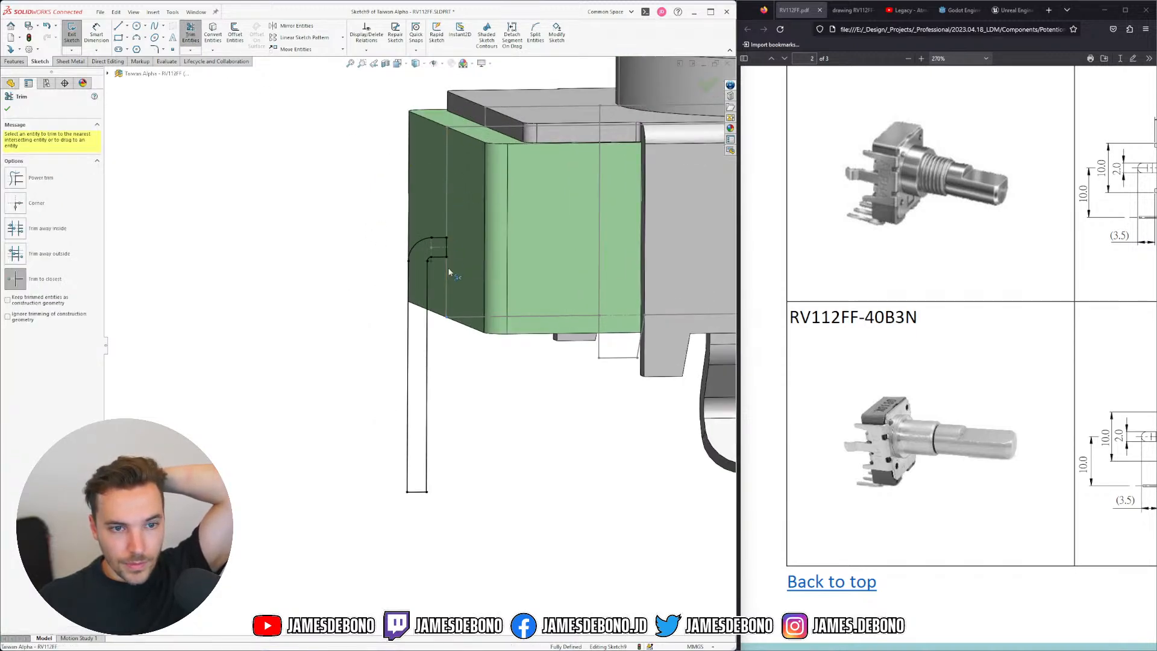
key(Escape)
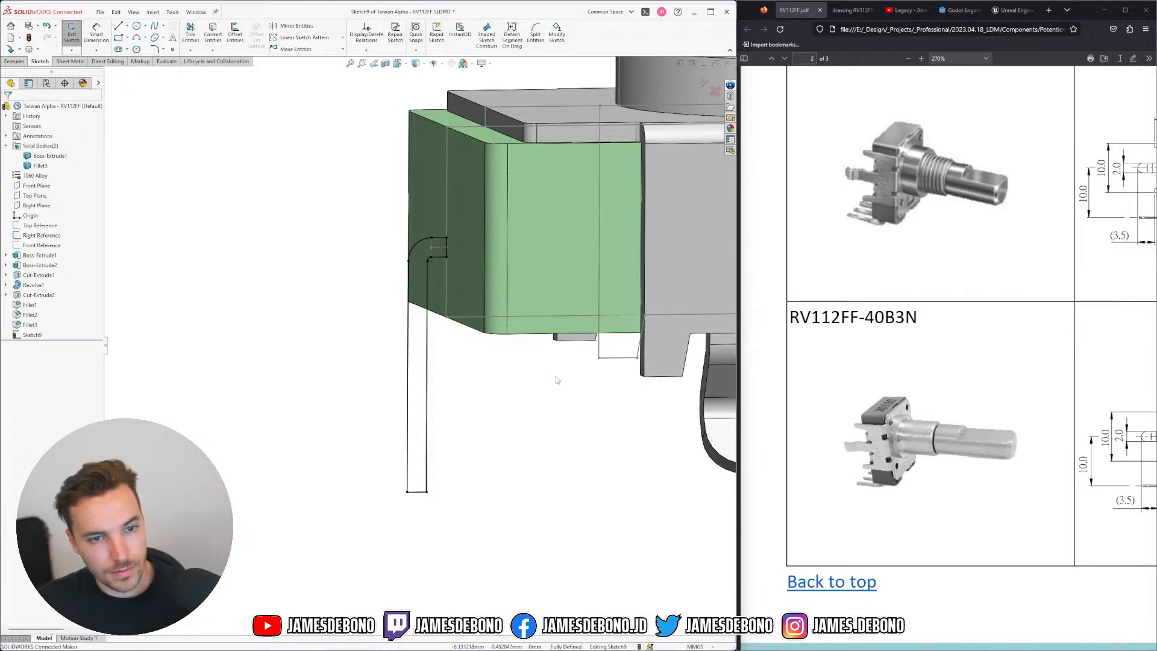
key(ctrl+8)
scroll(244, 542, up, 2)
scroll(249, 538, down, 3)
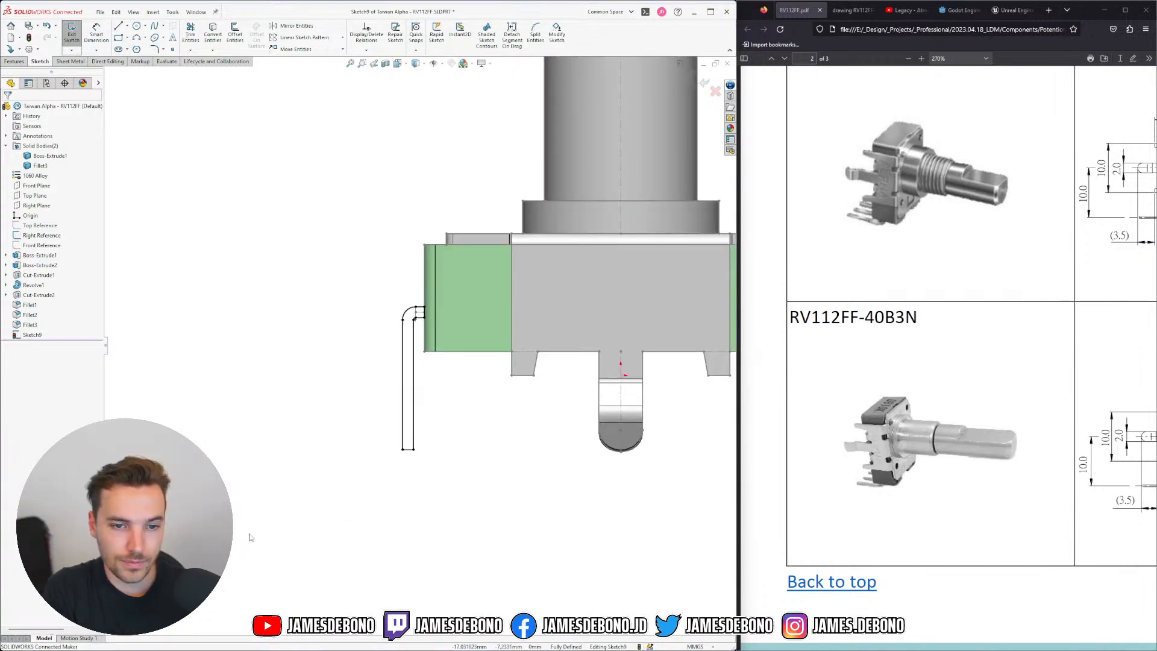
scroll(415, 330, up, 2)
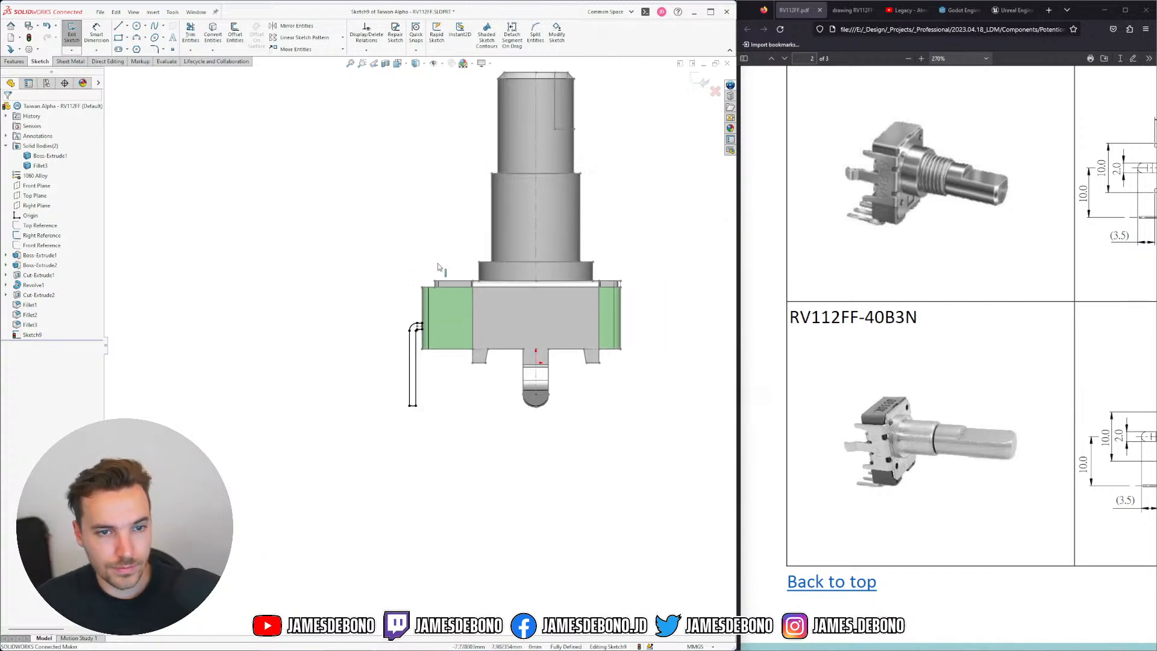
scroll(563, 187, down, 2)
click(699, 83)
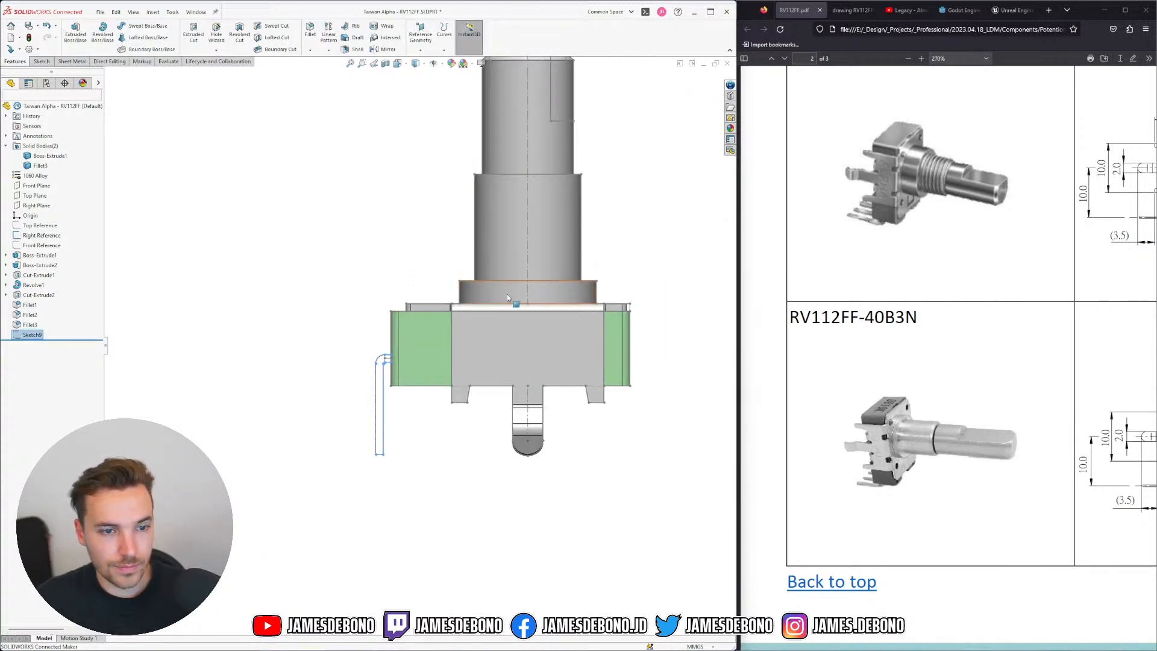
Show the Top Reference sketch with the terminal pin layout beneath the housing
mouse_move(409, 371)
middle_down()
mouse_move(493, 399)
mouse_move(505, 328)
mouse_move(536, 415)
middle_up()
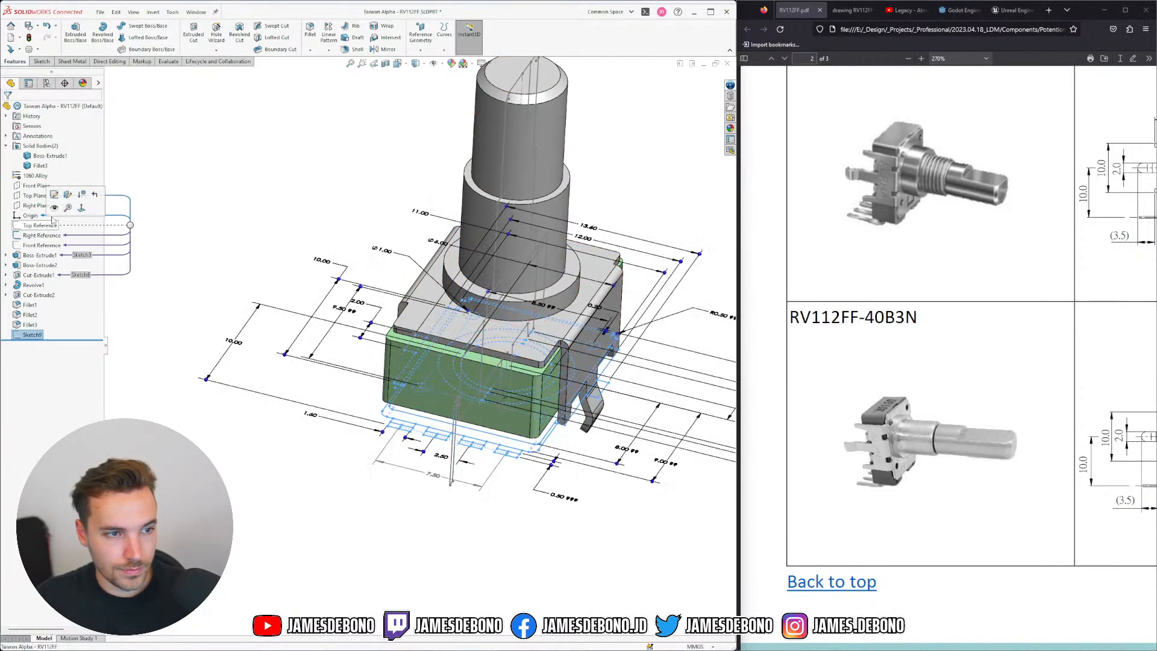
click(48, 225)
click(55, 208)
scroll(451, 561, down, 4)
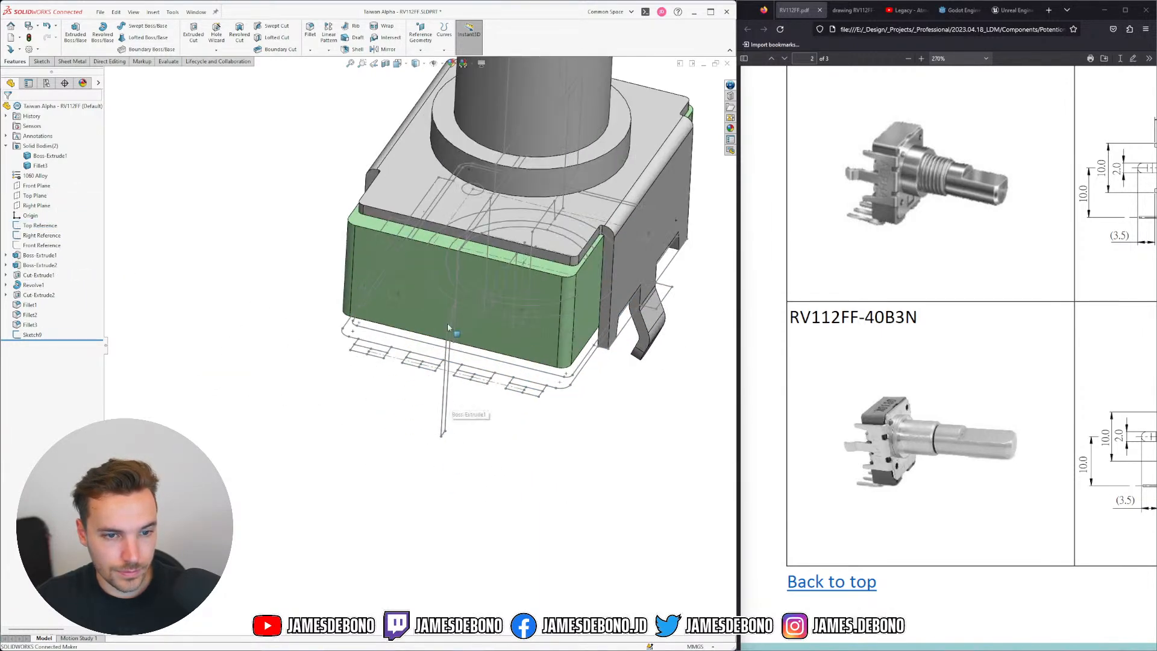
Set up a boss extrusion of the bent pin profile starting from the Top Reference vertex at the near end of the pin row
click(31, 335)
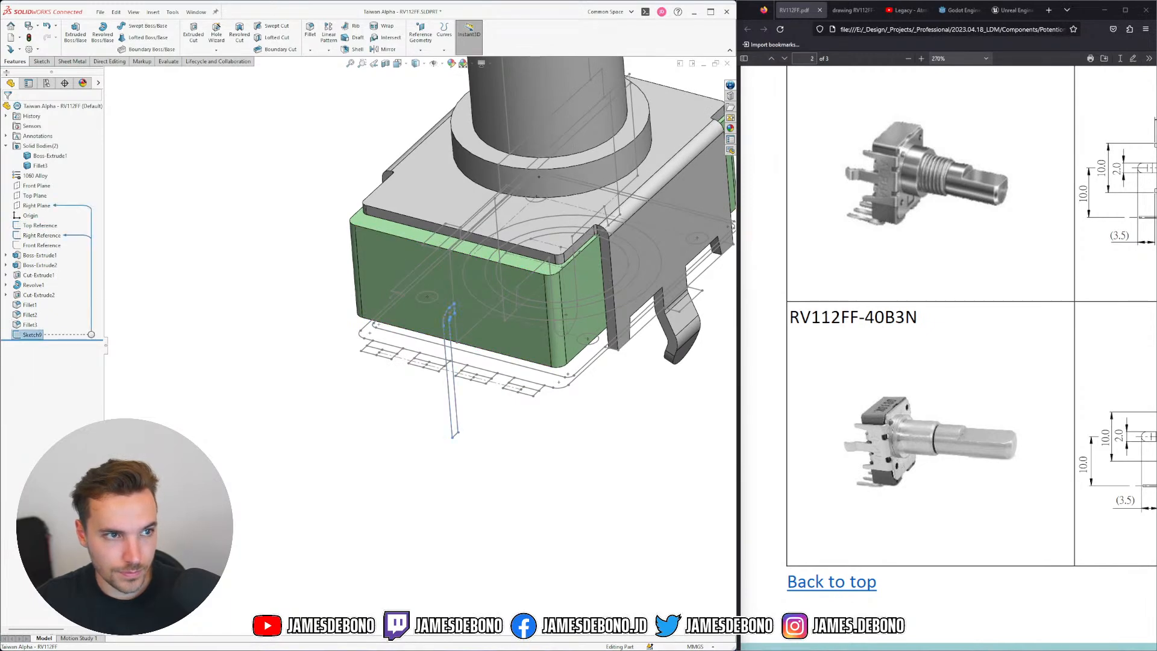
click(75, 31)
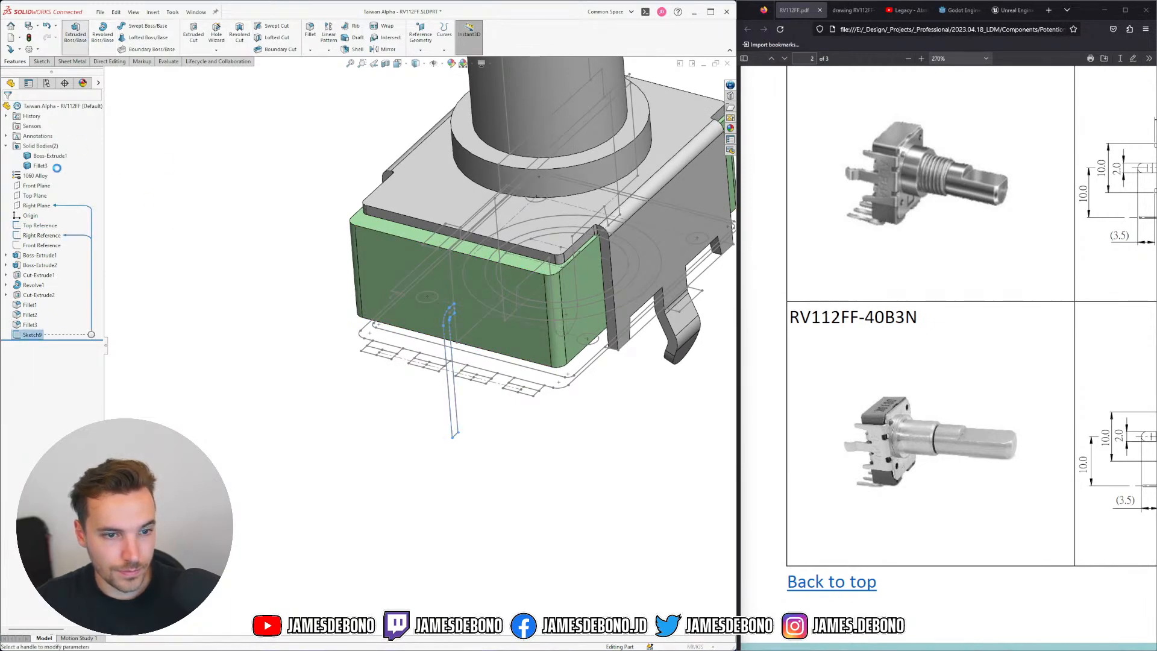
click(49, 138)
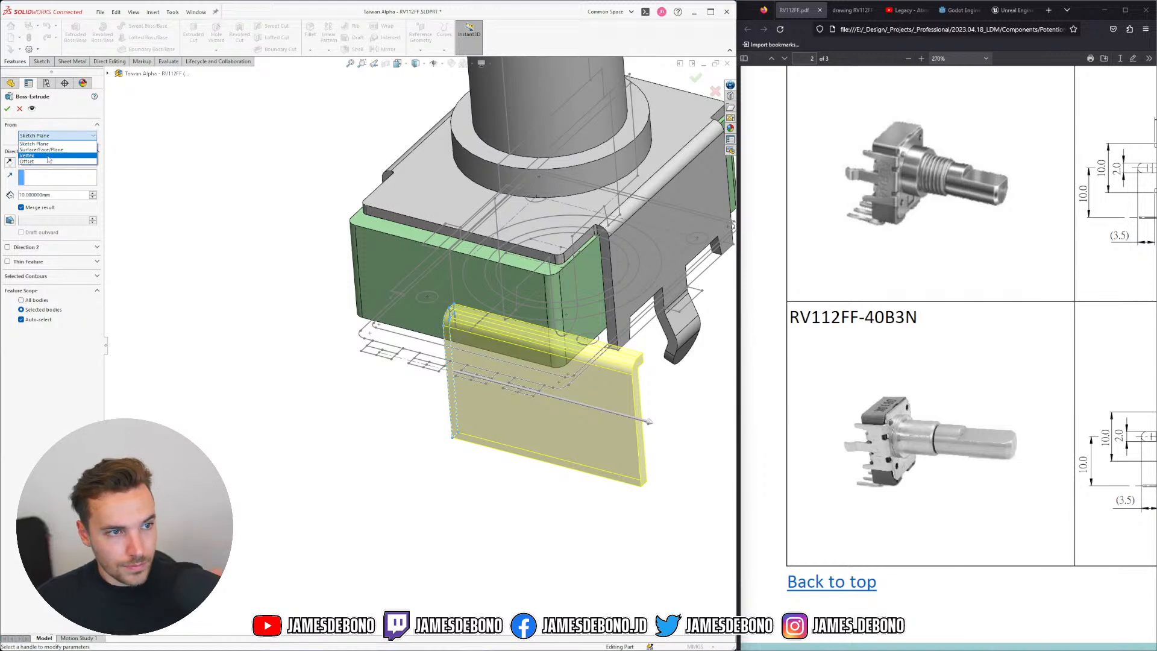
click(47, 156)
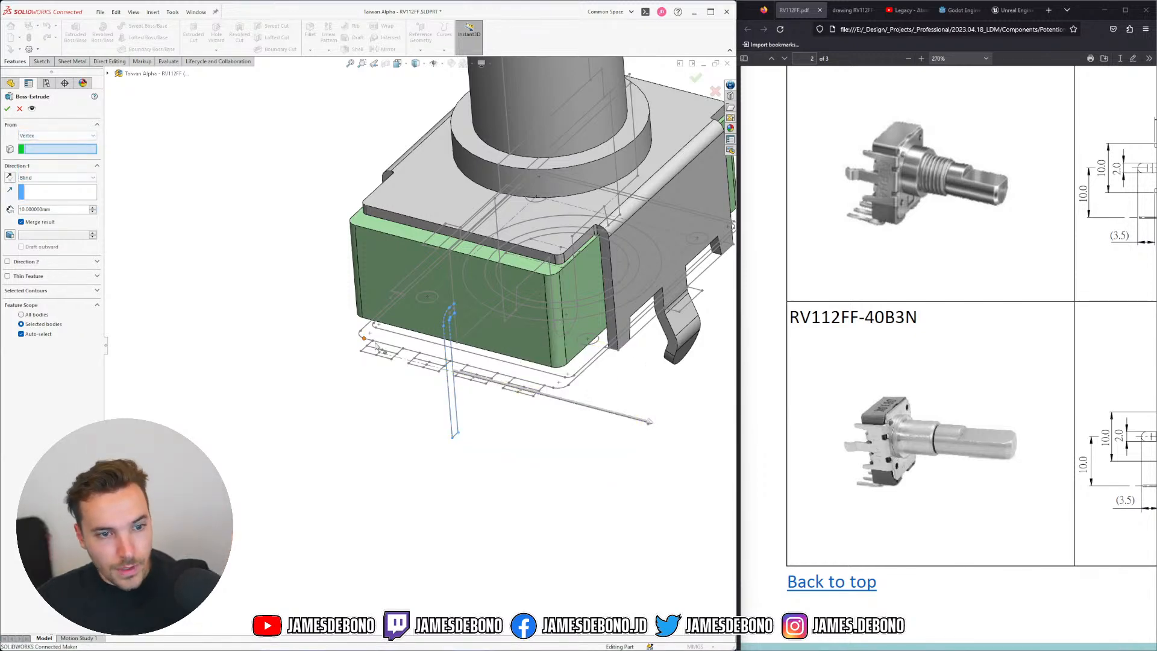
middle_drag(425, 325, 427, 350)
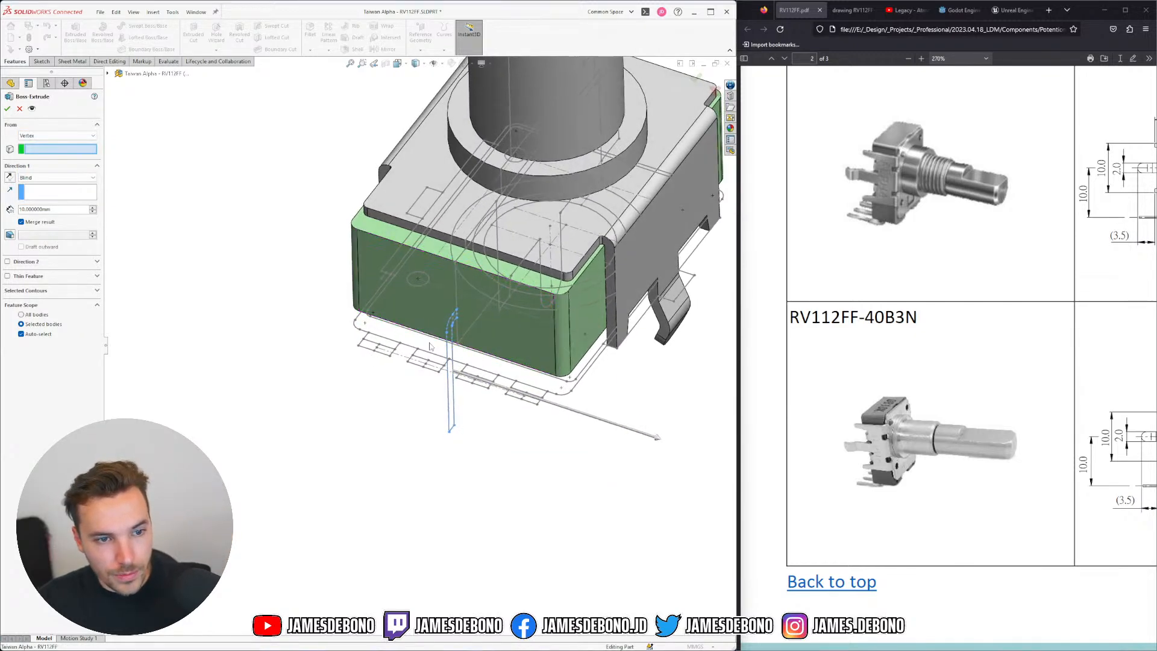
scroll(427, 356, down, 4)
click(300, 311)
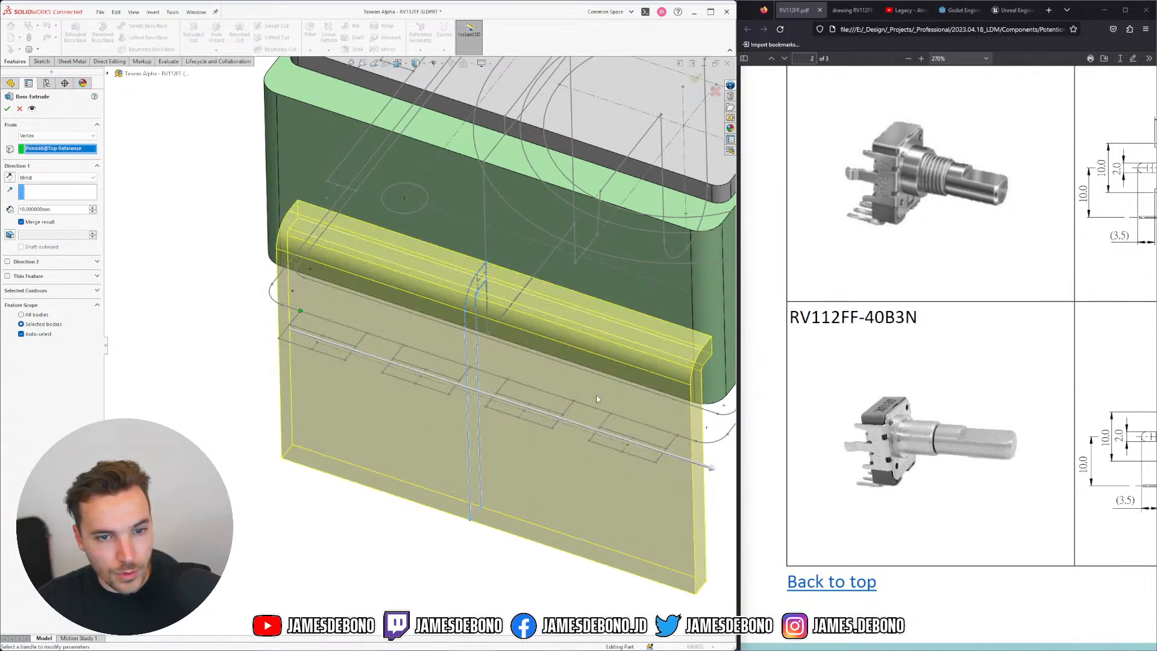
End the extrusion Up To Vertex at the Top Reference corner on the pin row's opposite end and apply it
click(59, 177)
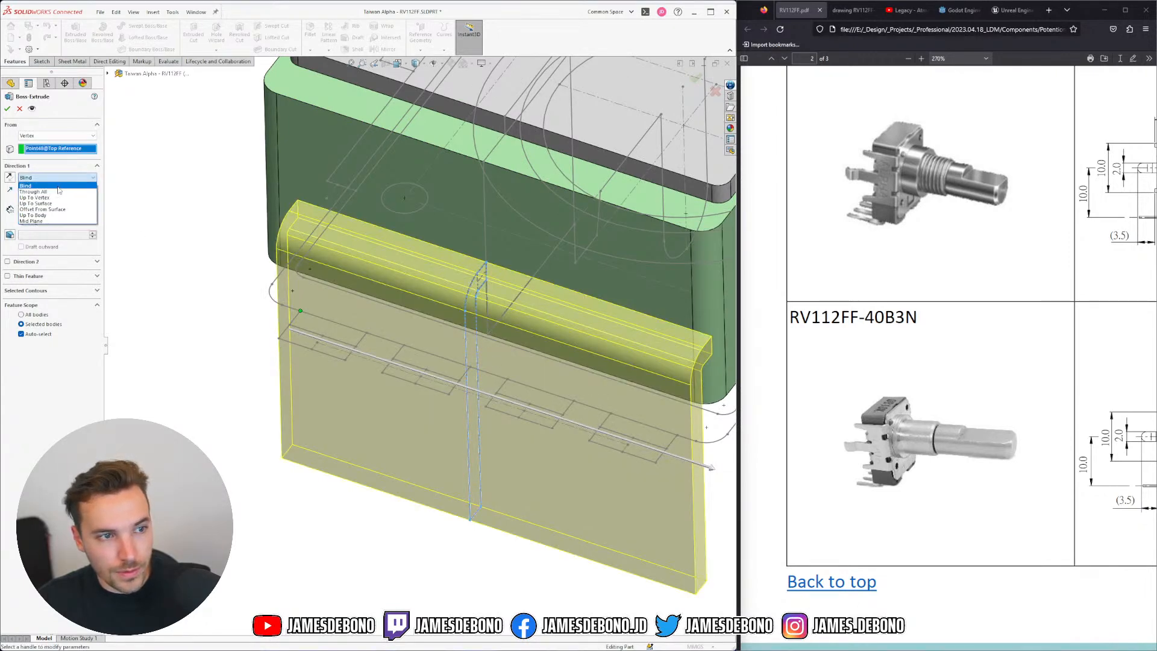
click(68, 177)
click(49, 177)
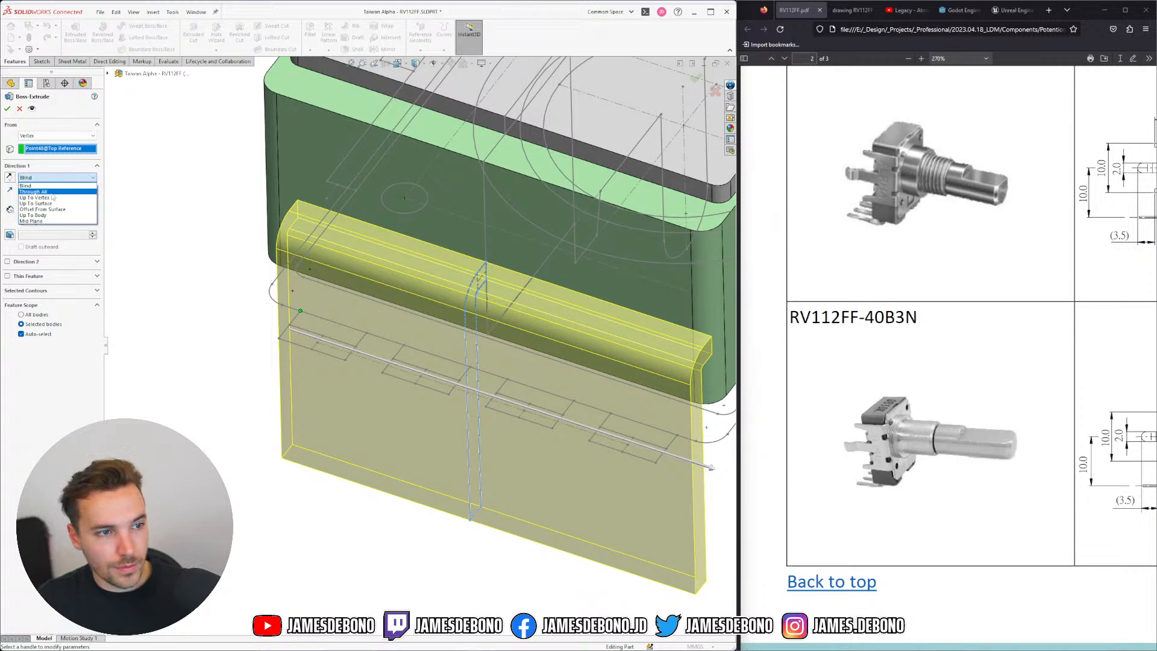
click(53, 198)
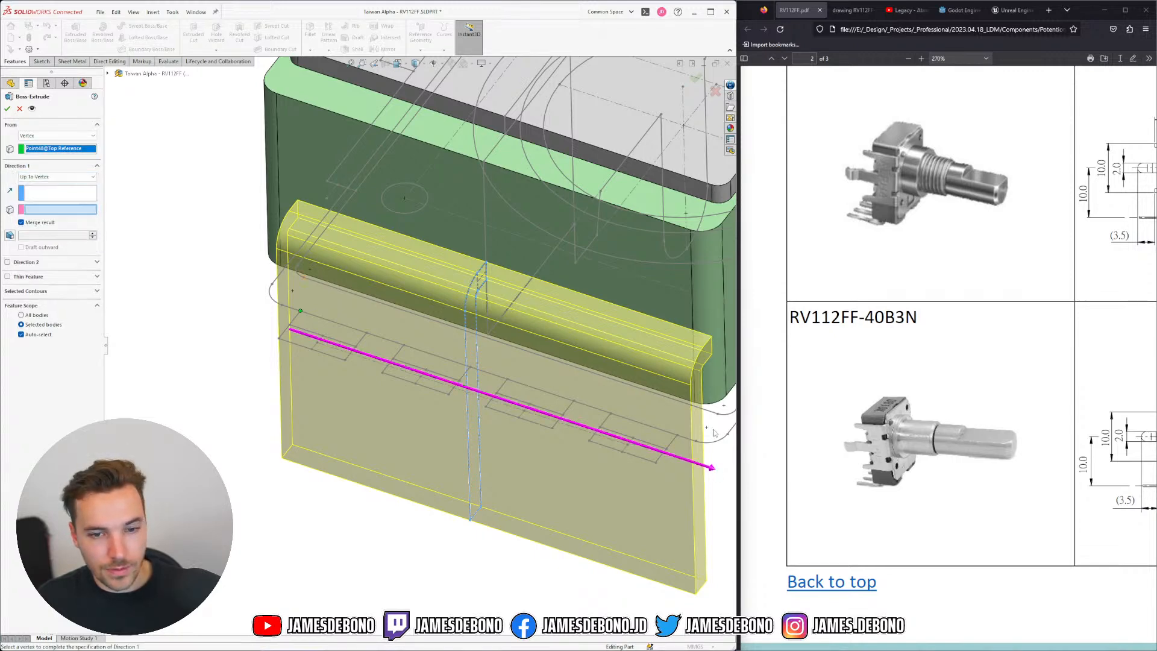
click(678, 436)
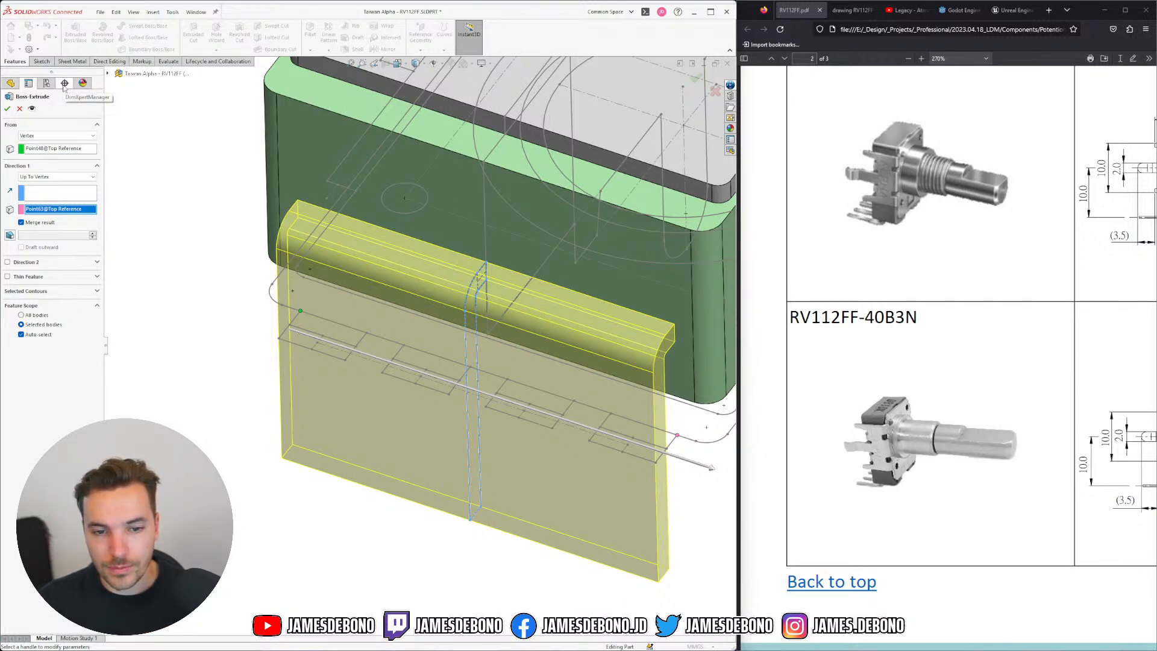
click(8, 107)
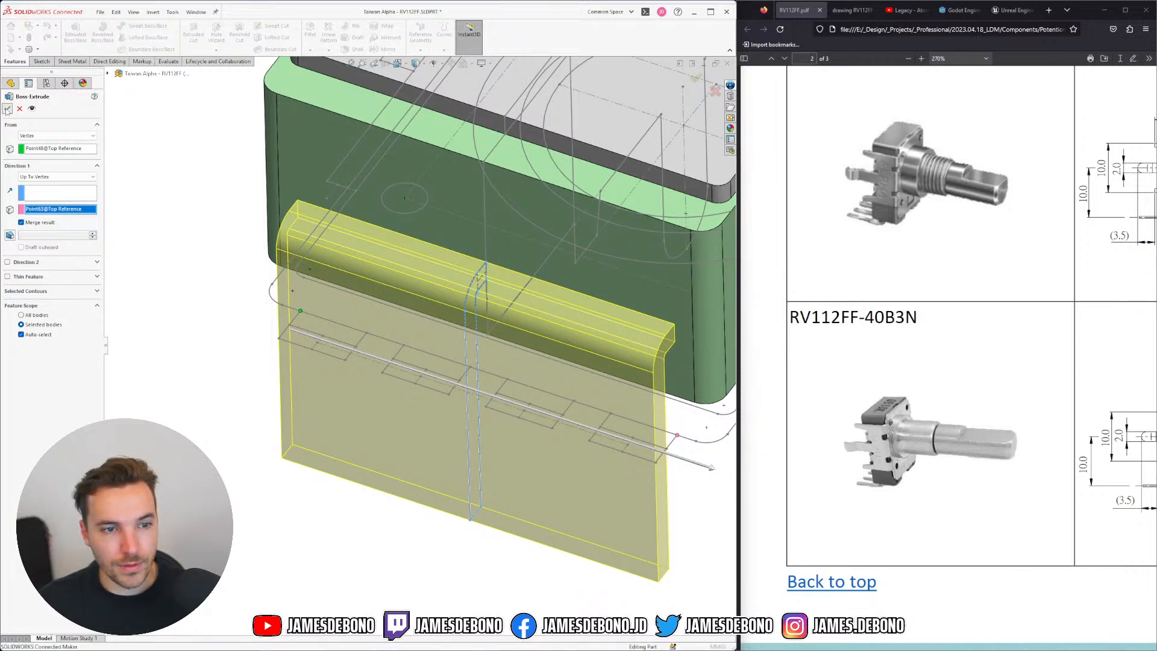
Edit the terminal extrusion to turn off Merge result so it forms a separate body from the housing
click(5, 335)
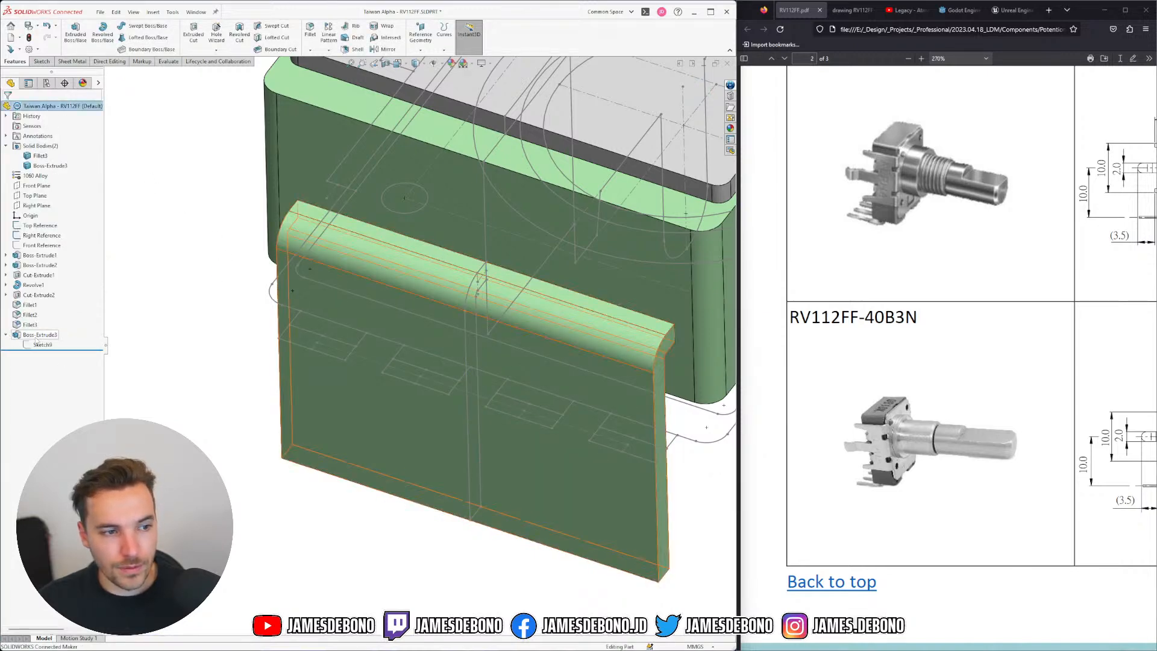
click(38, 345)
click(47, 328)
click(36, 334)
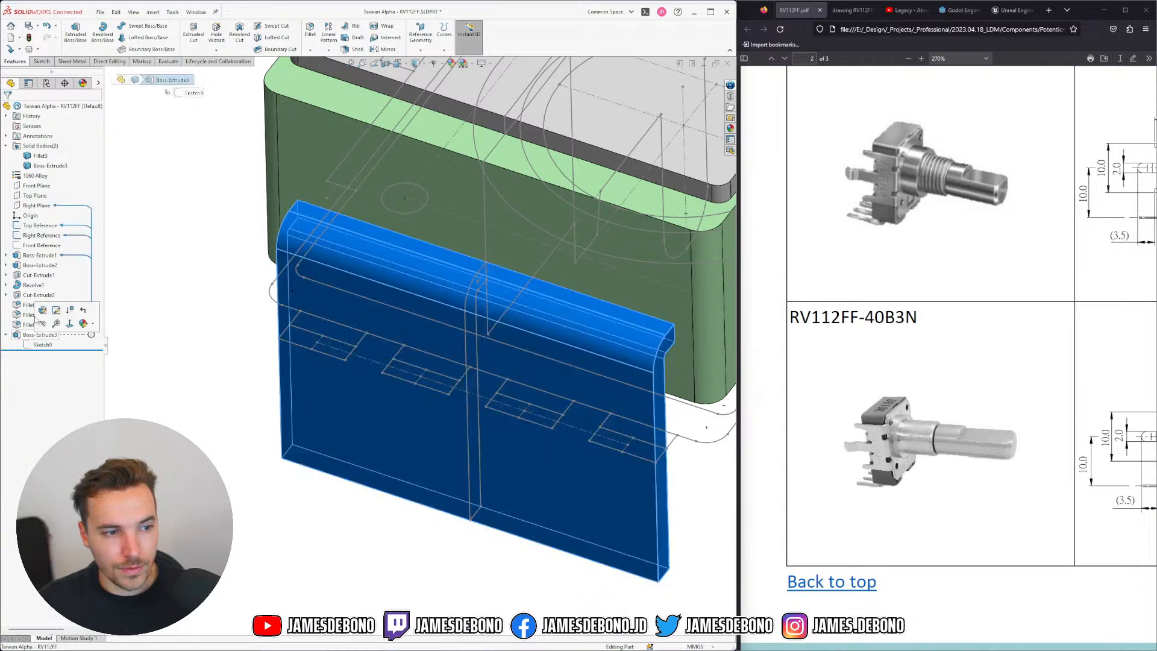
click(47, 310)
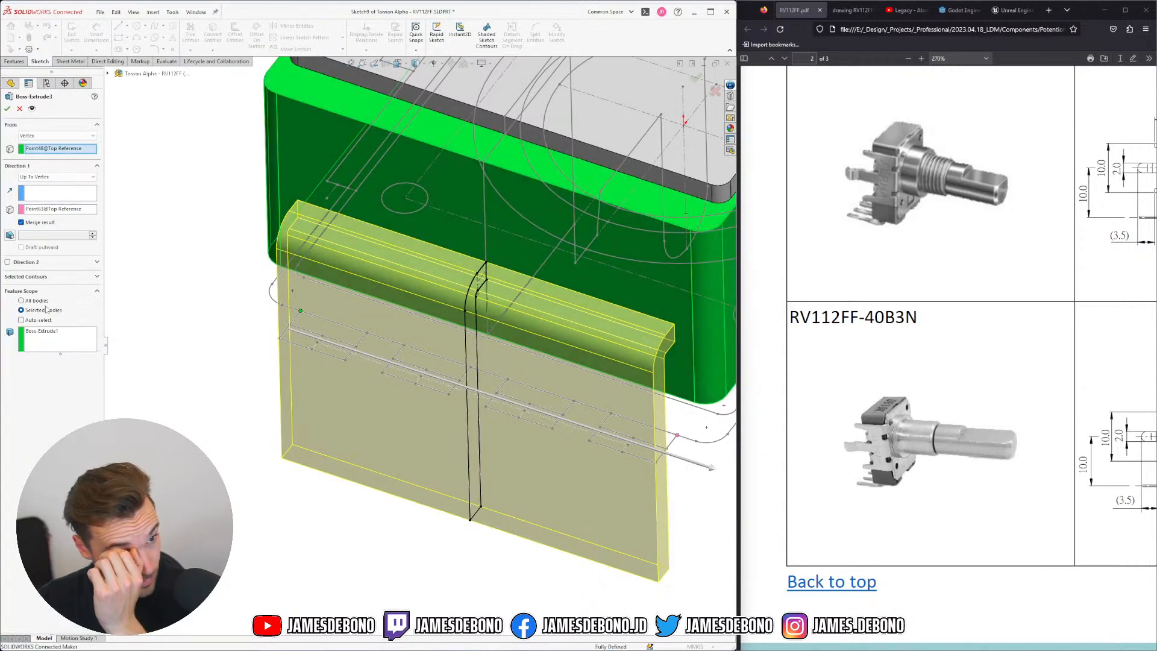
click(21, 223)
click(7, 109)
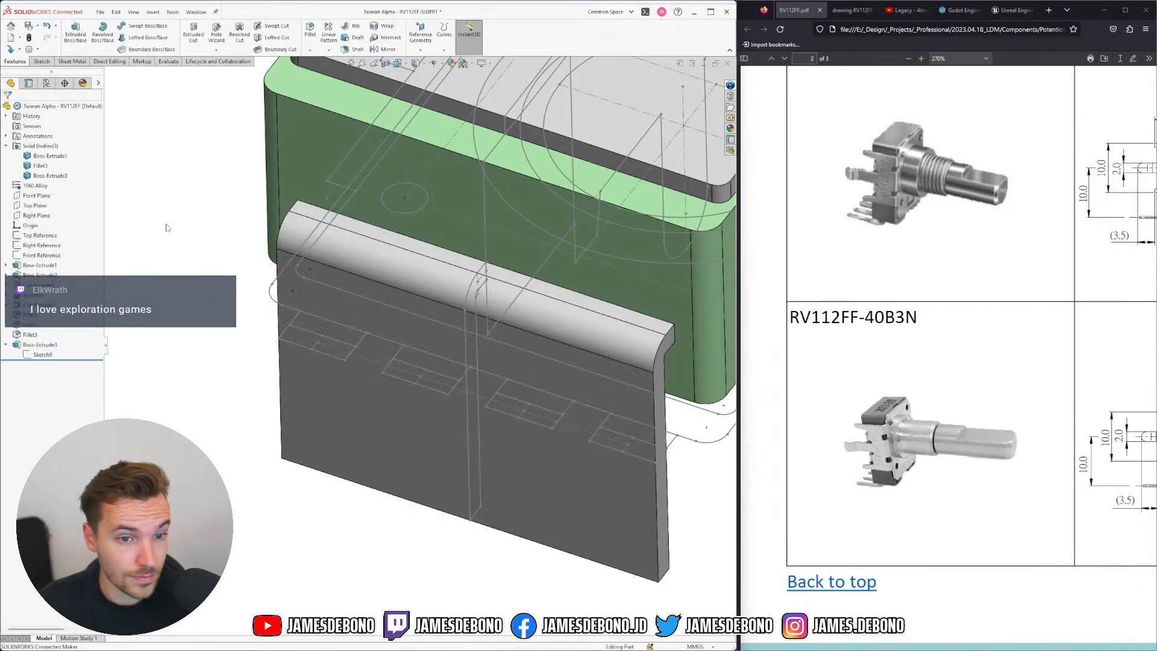
Edit the pin sketch to extend its horizontal leg about 1.17 mm into the housing and close the inner end with a vertical line
middle_drag(270, 260, 320, 283)
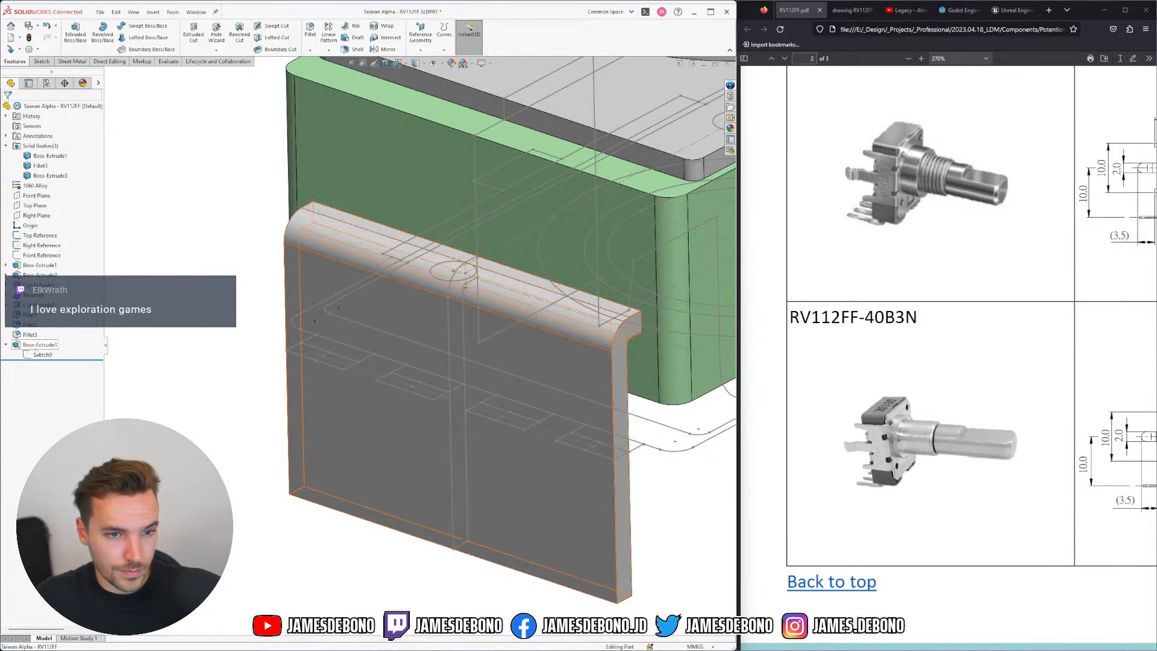
click(37, 354)
click(42, 322)
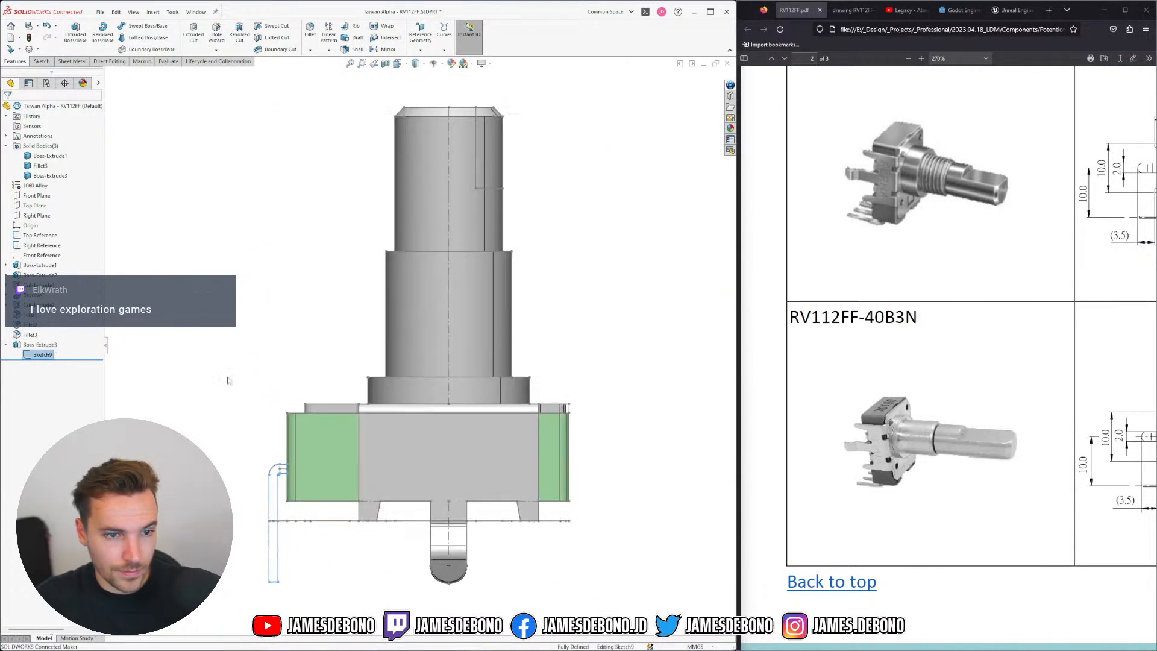
scroll(268, 528, down, 5)
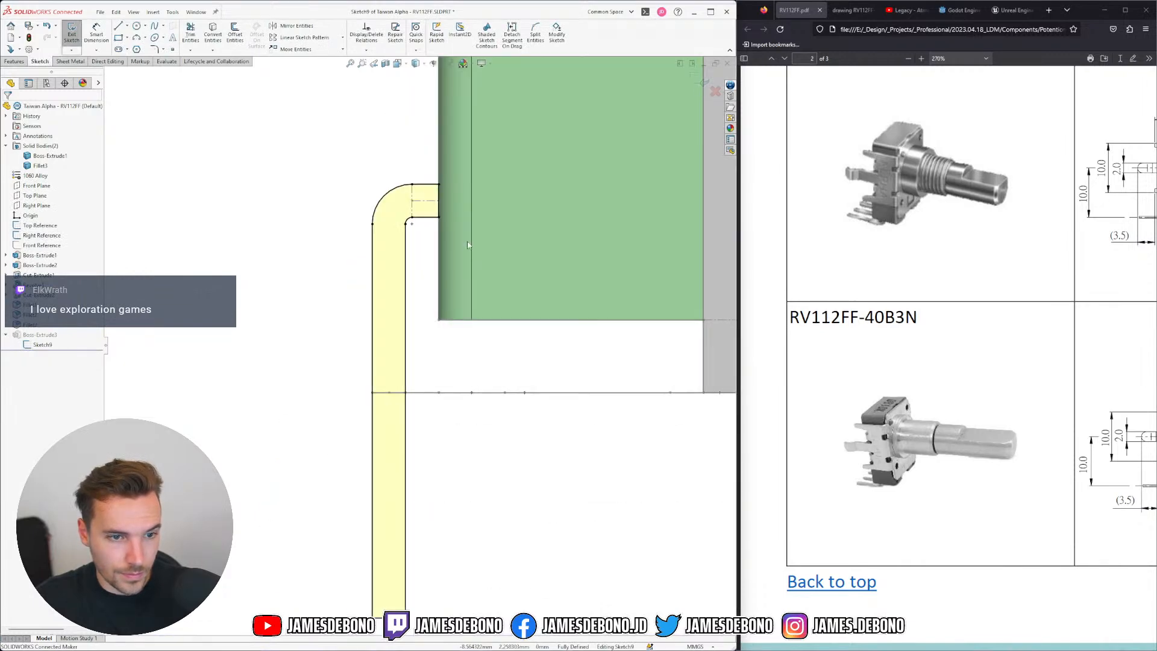
click(439, 187)
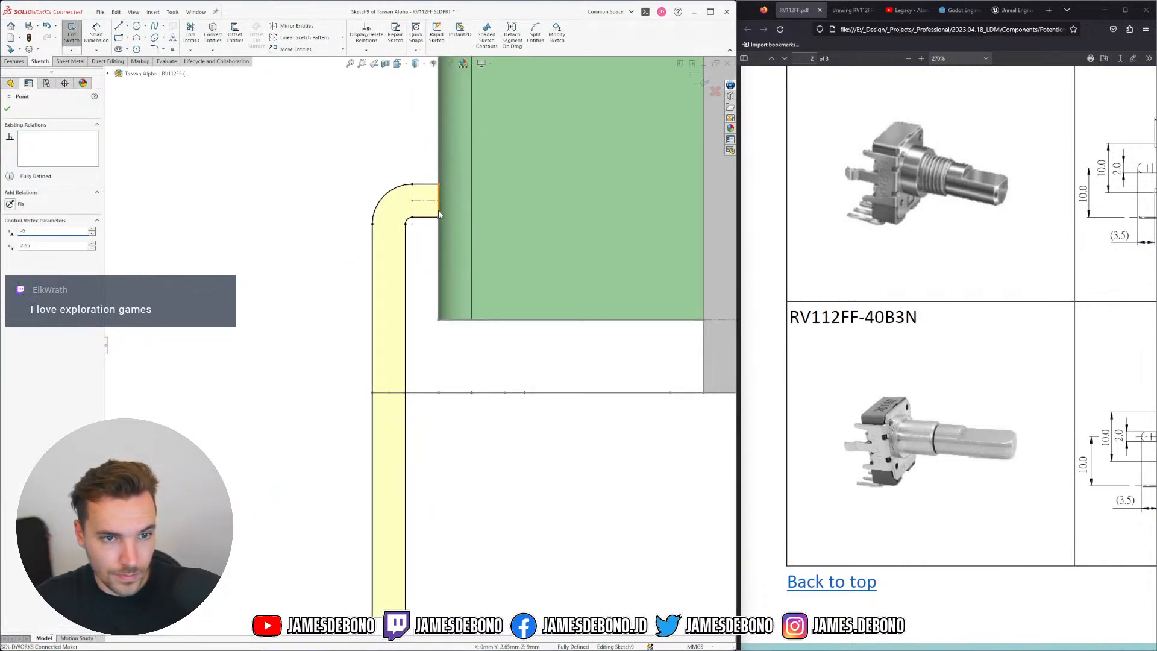
key(Escape)
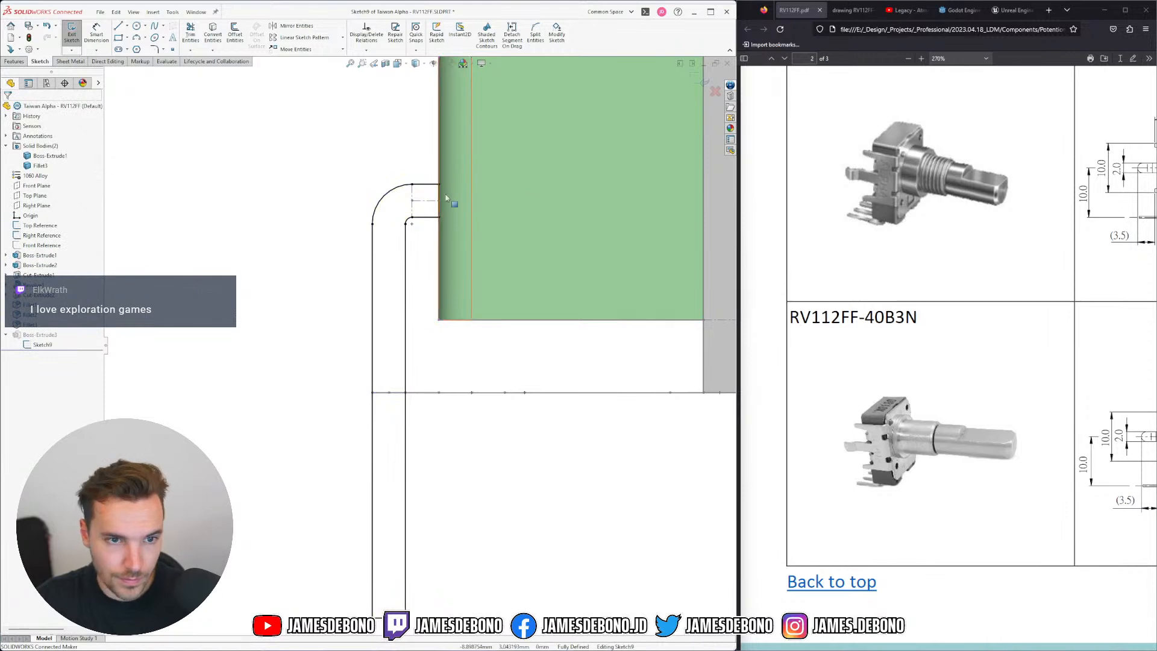
drag(440, 218, 517, 218)
drag(440, 185, 520, 185)
click(519, 192)
click(560, 159)
click(545, 361)
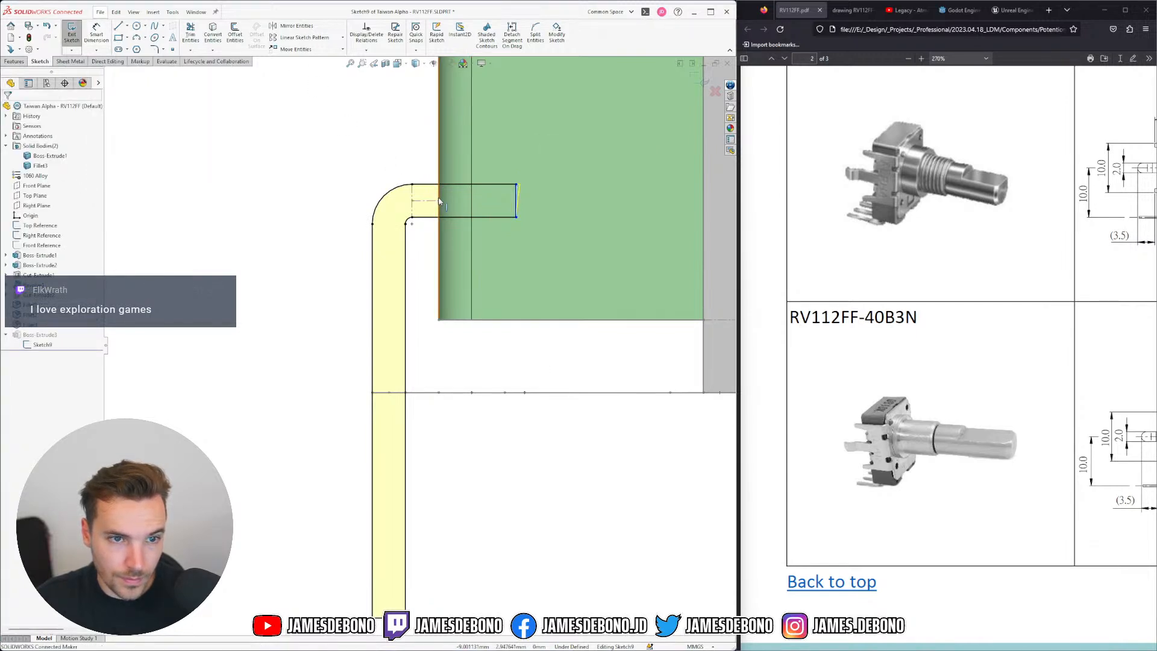
Dimension the pin's inner end line 1 mm from the housing's outer edge
click(96, 34)
click(439, 199)
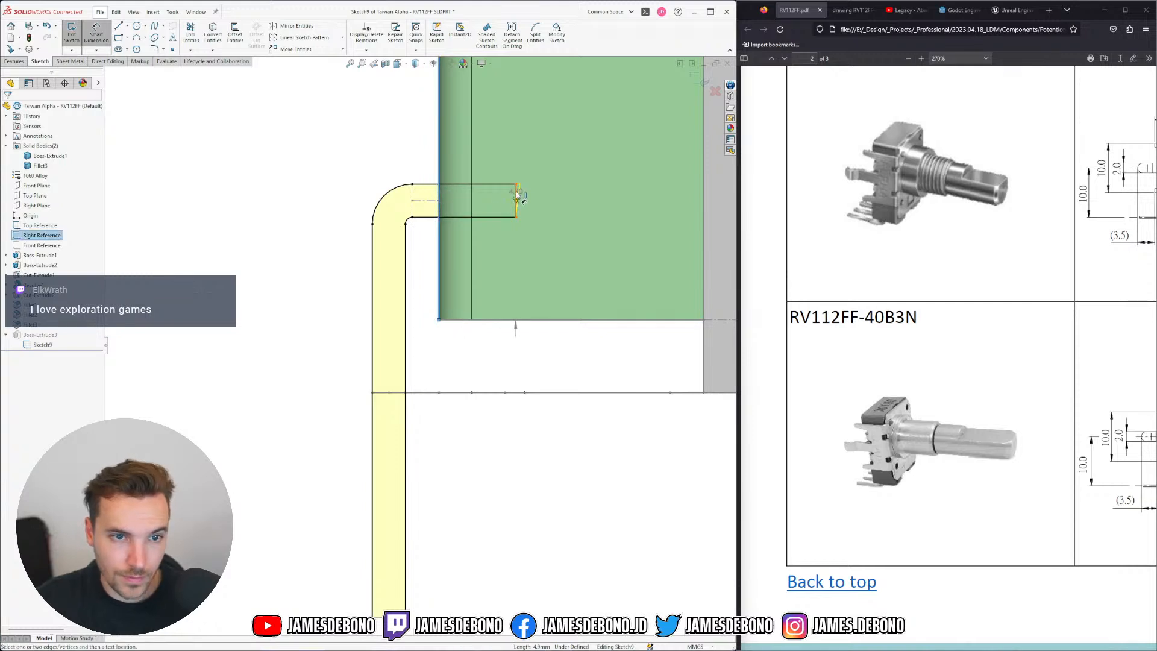
key(Escape)
middle_drag(459, 218, 385, 167)
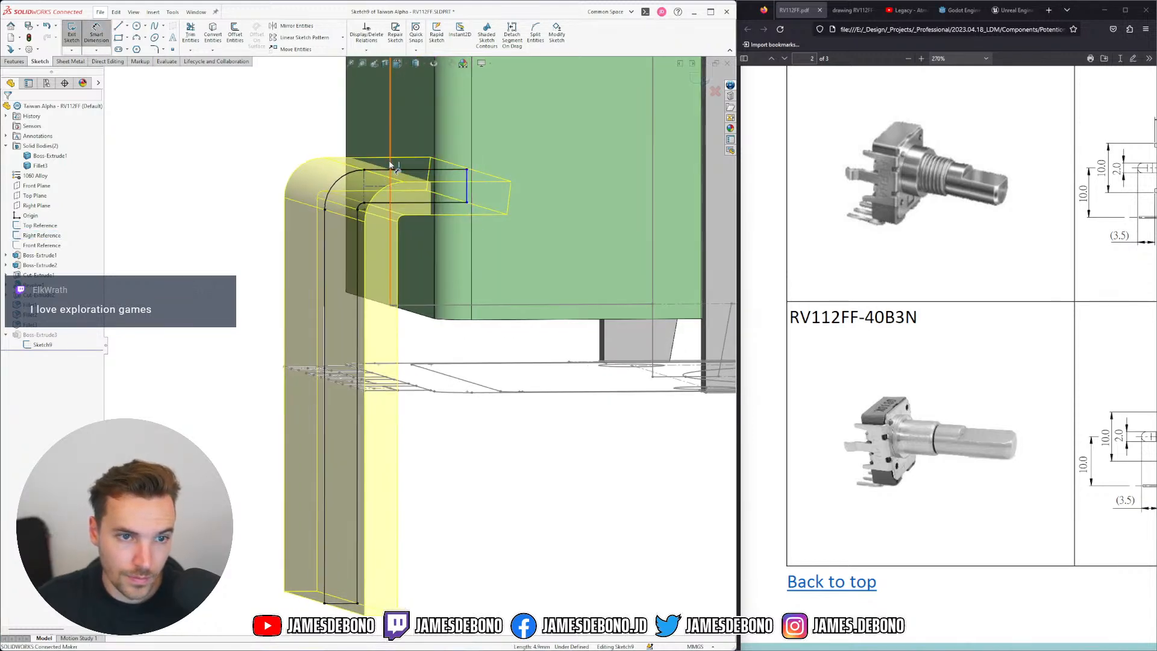
click(390, 158)
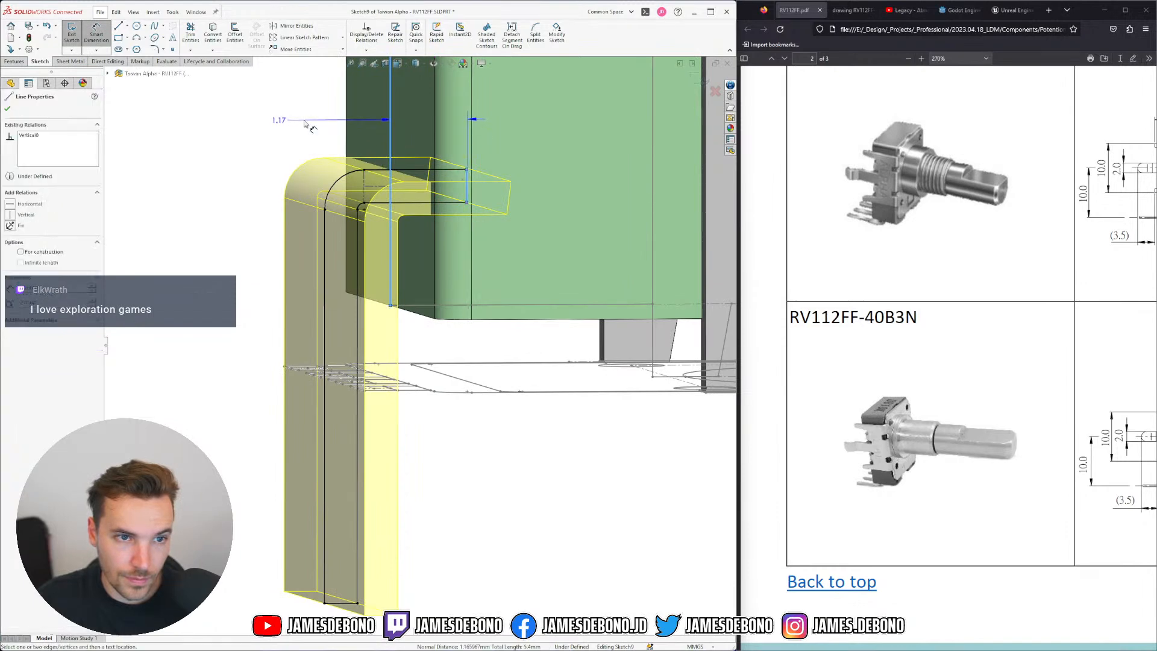
click(302, 120)
key(Return)
key(Escape)
key(ctrl+8)
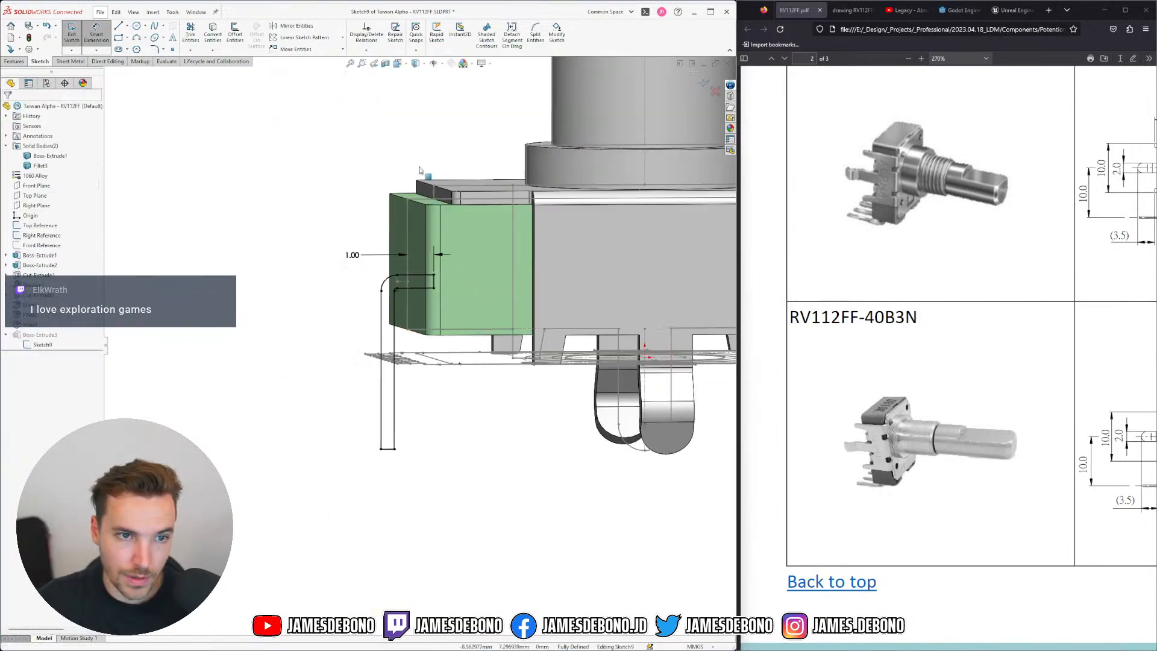
Reposition the 1 mm dimension clear of the pin, then exit the sketch and rebuild the terminal extrusion
key(Escape)
scroll(270, 566, down, 7)
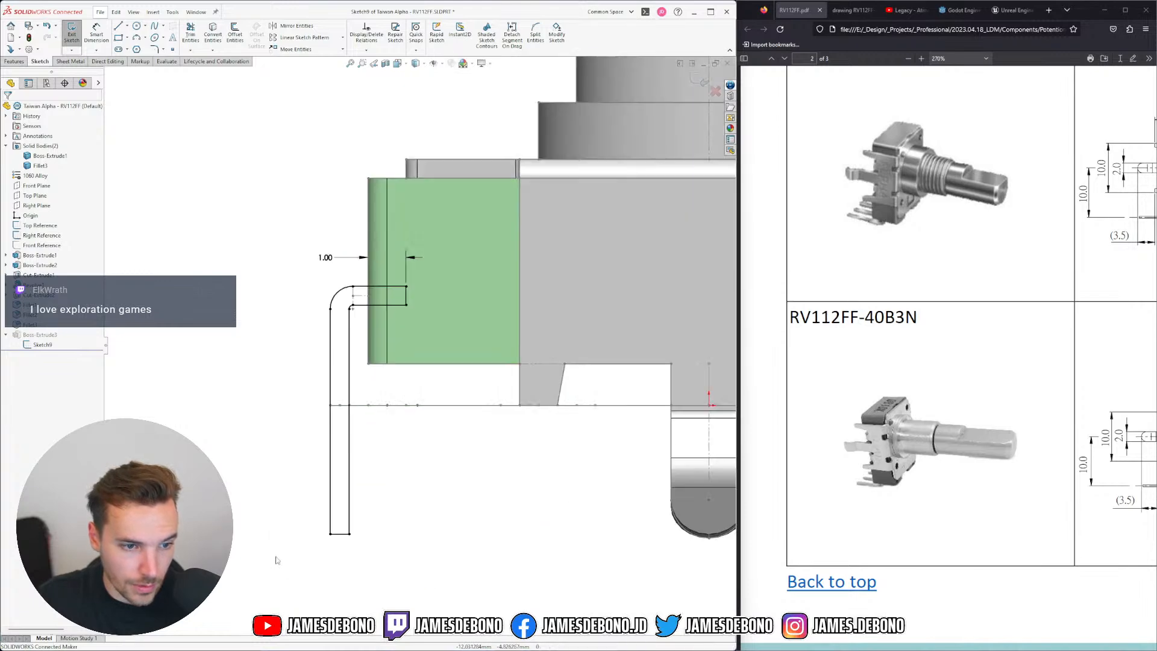
scroll(526, 158, up, 4)
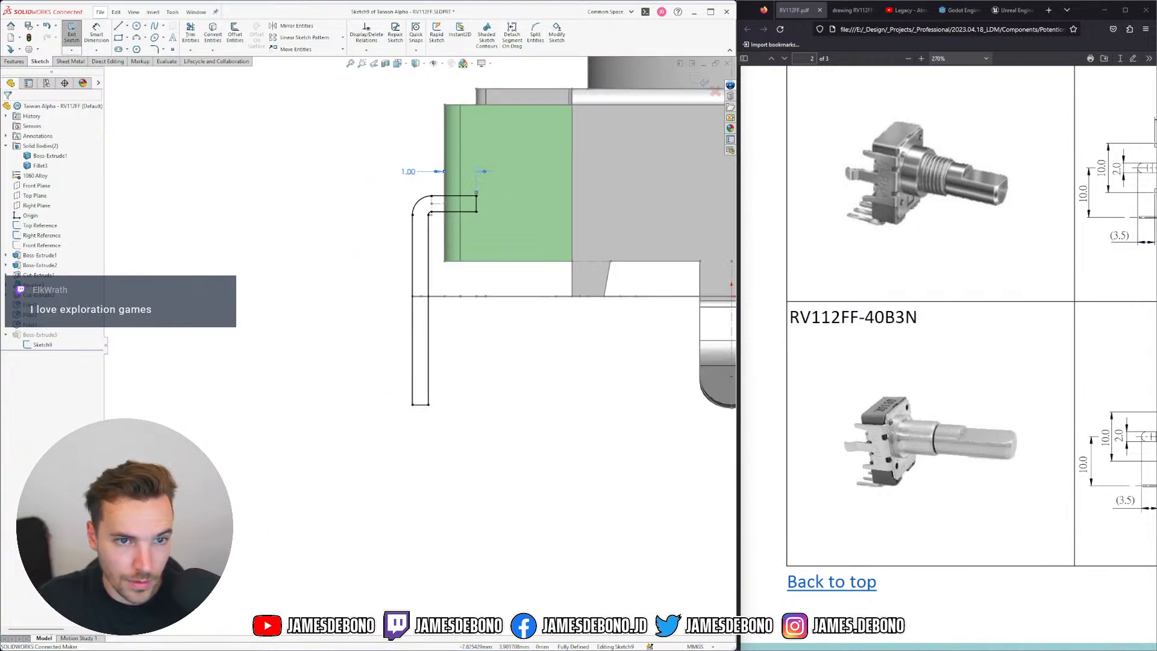
click(480, 175)
drag(410, 174, 390, 158)
key(Escape)
key(ctrl+b)
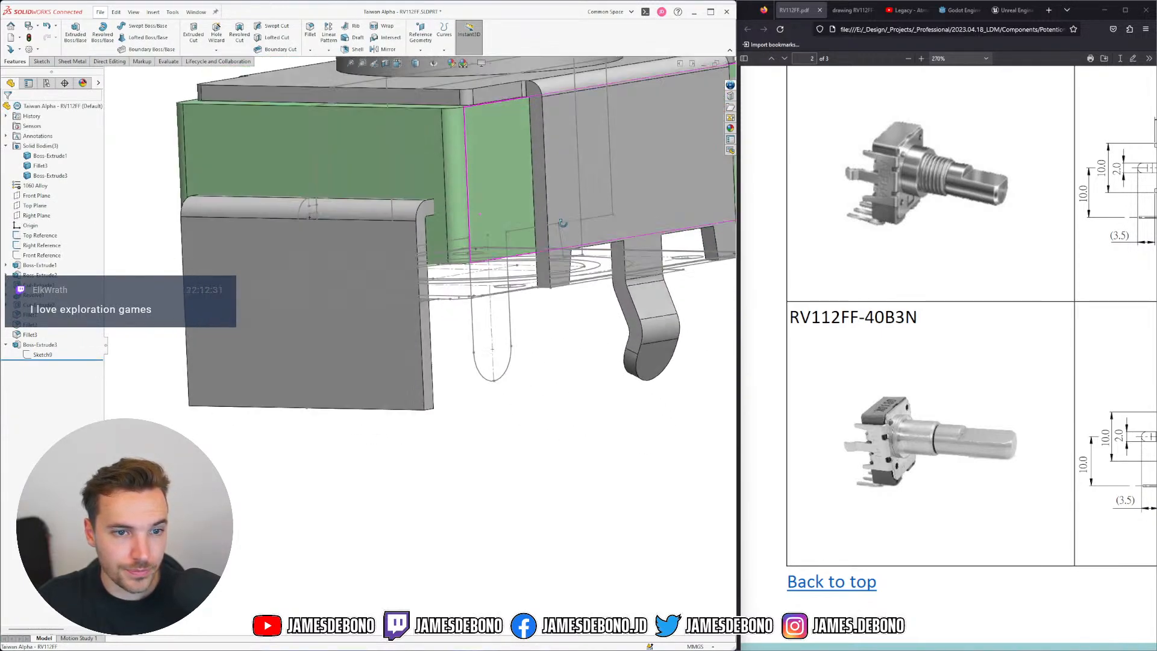
Hide the green housing body so the terminal body behind it is exposed
scroll(297, 282, down, 2)
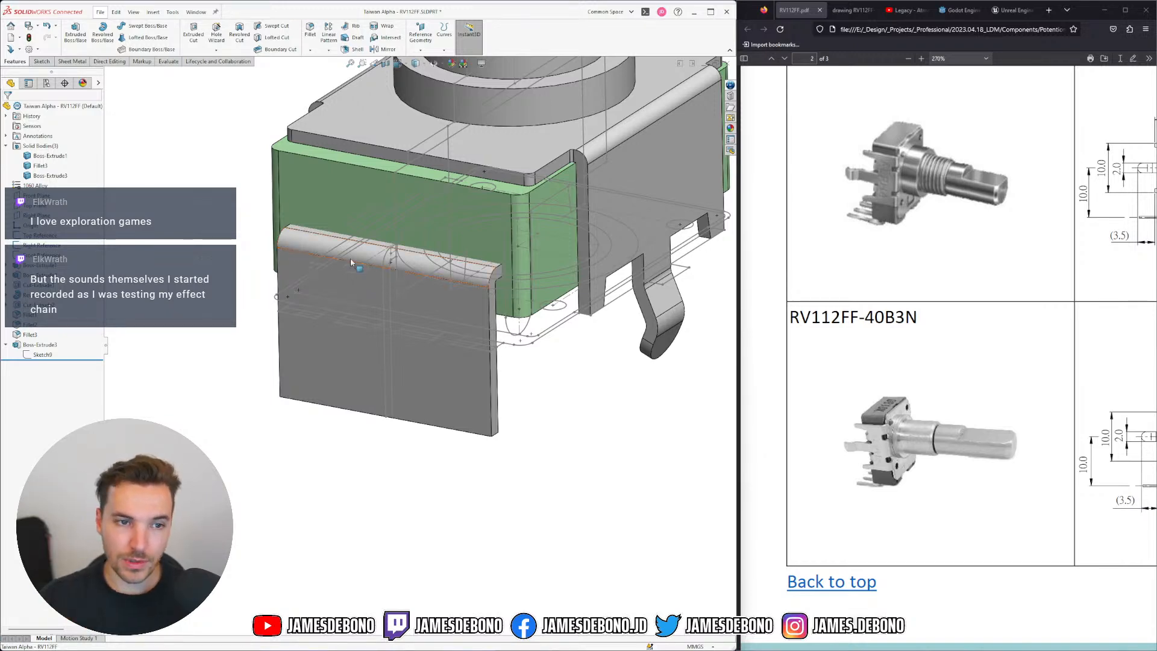
middle_drag(349, 258, 331, 281)
scroll(337, 295, down, 2)
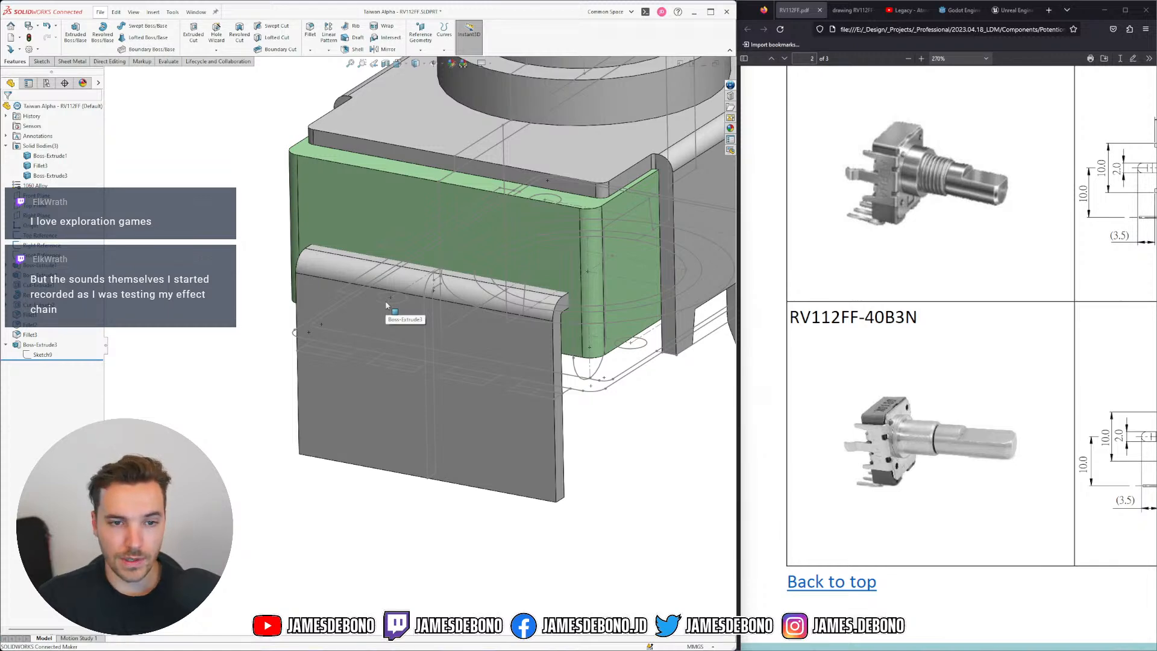
middle_drag(387, 305, 433, 283)
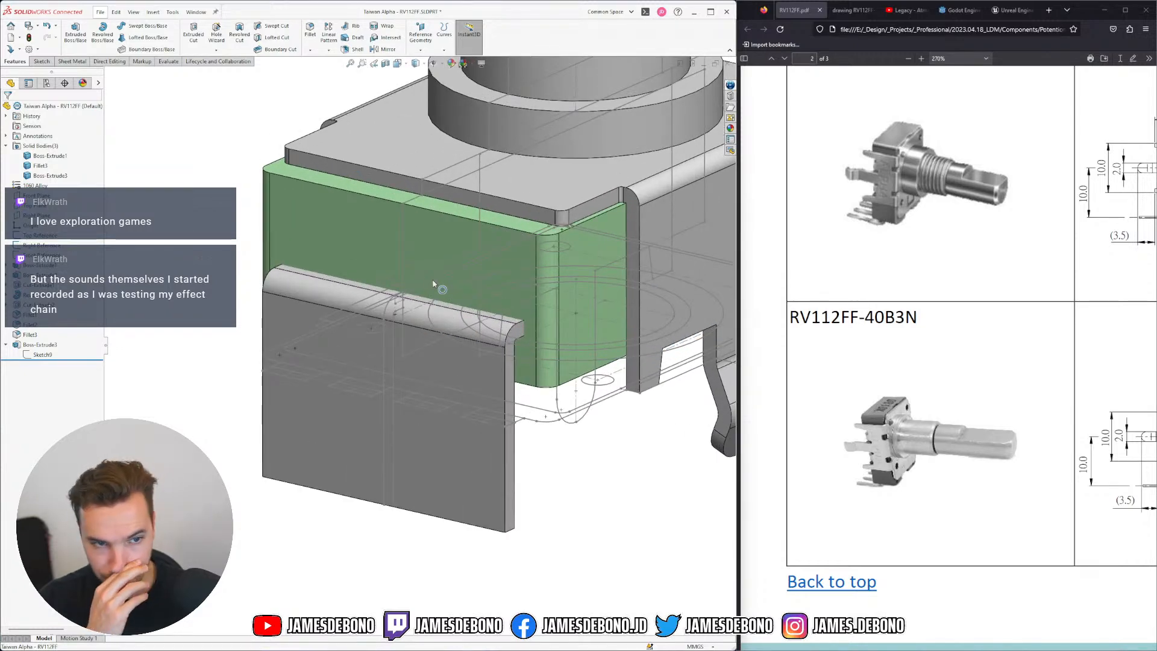
click(357, 248)
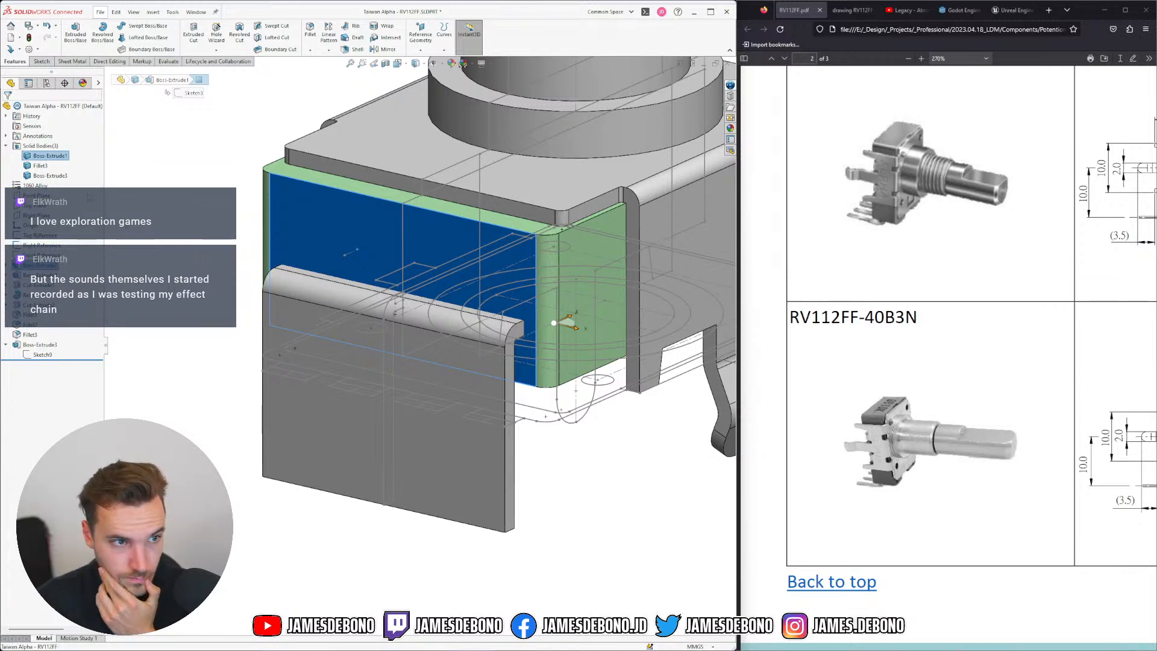
right_click(54, 156)
click(64, 150)
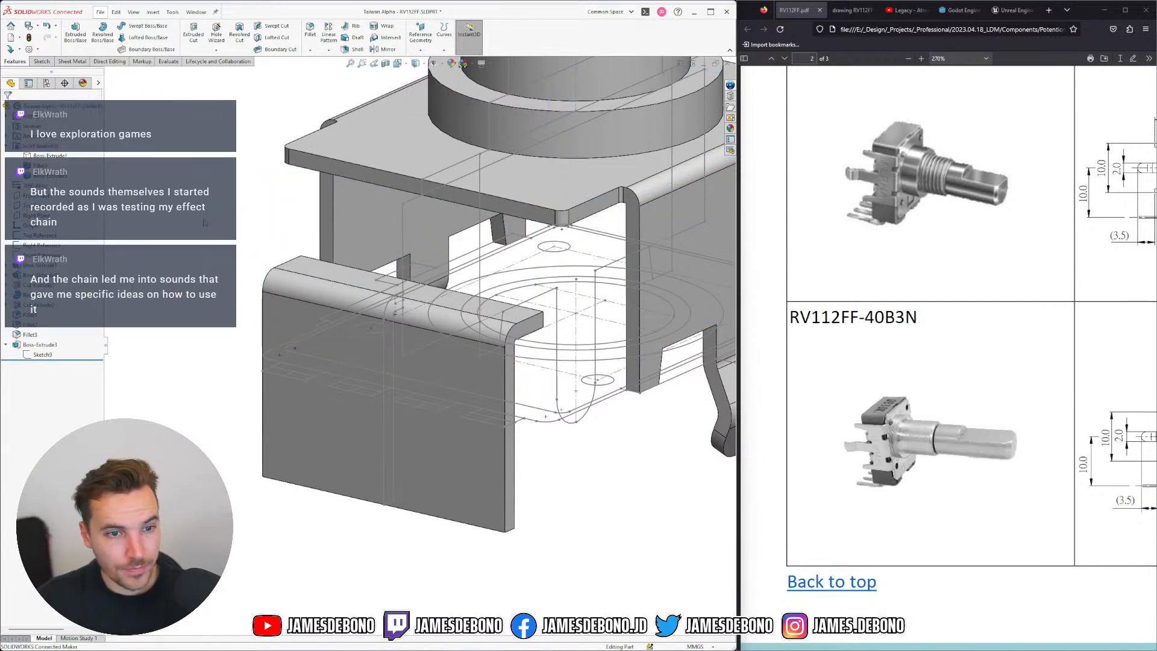
In front view, hide the Top Reference and Right Reference sketches and show the Front Reference sketch
key(ctrl+1)
scroll(363, 526, up, 1)
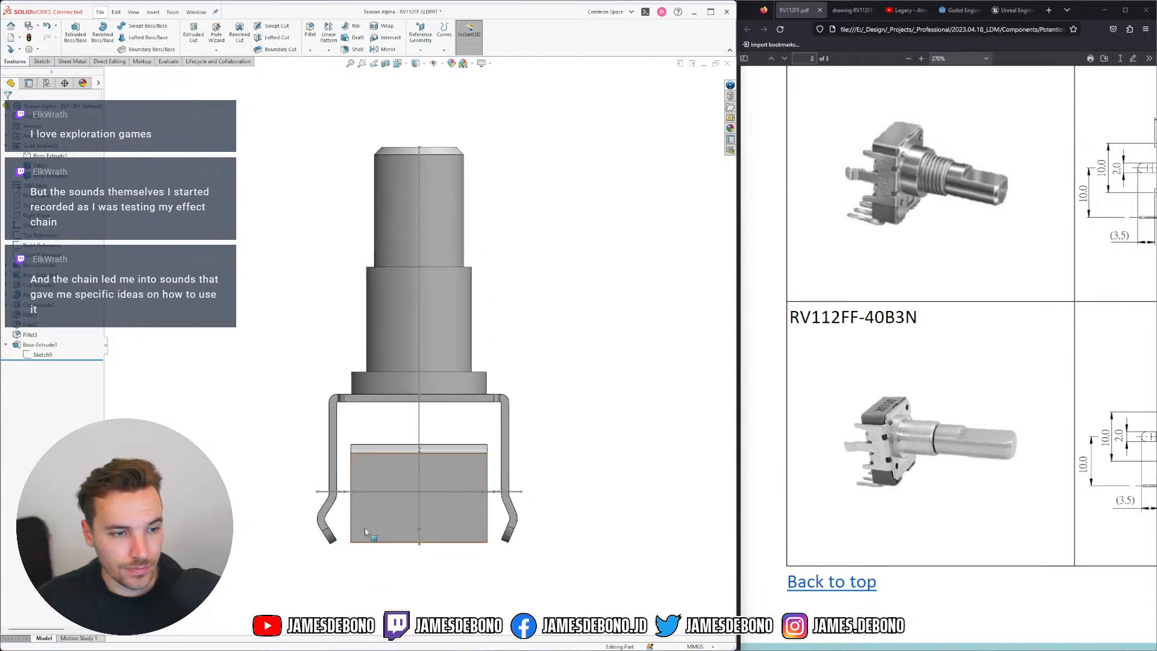
scroll(360, 536, down, 3)
right_click(53, 246)
click(65, 234)
right_click(53, 235)
click(66, 224)
click(53, 255)
click(65, 243)
scroll(475, 482, up, 1)
scroll(476, 487, down, 2)
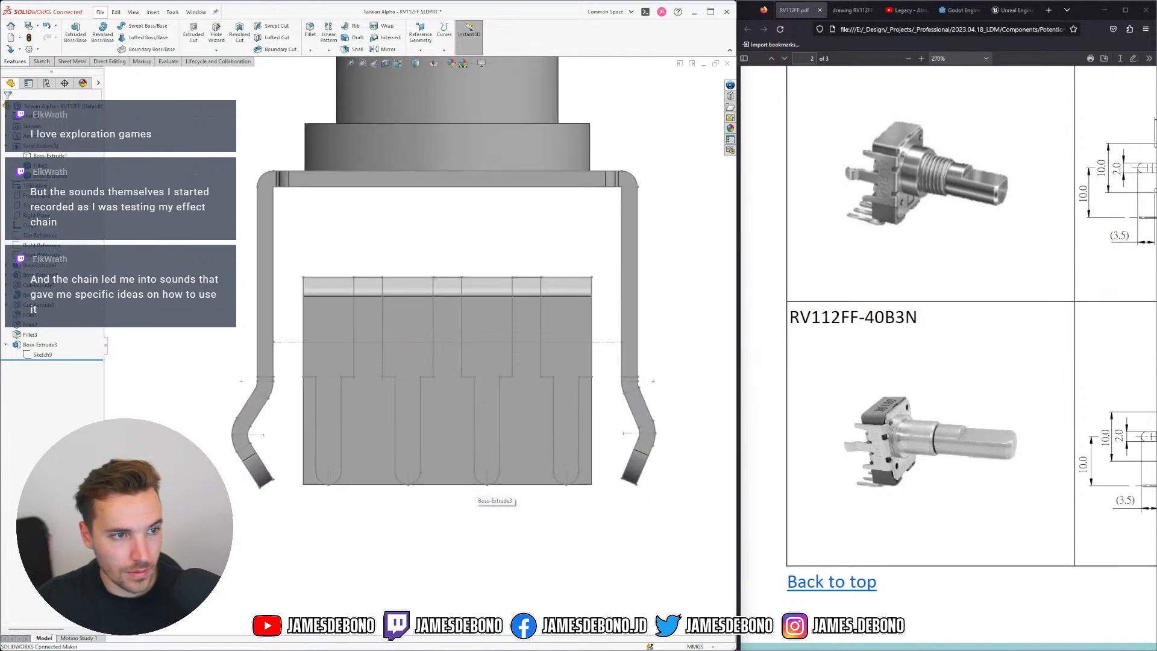
Start a sketch on the Front Plane and convert the Front Reference sketch's entities into it
click(447, 518)
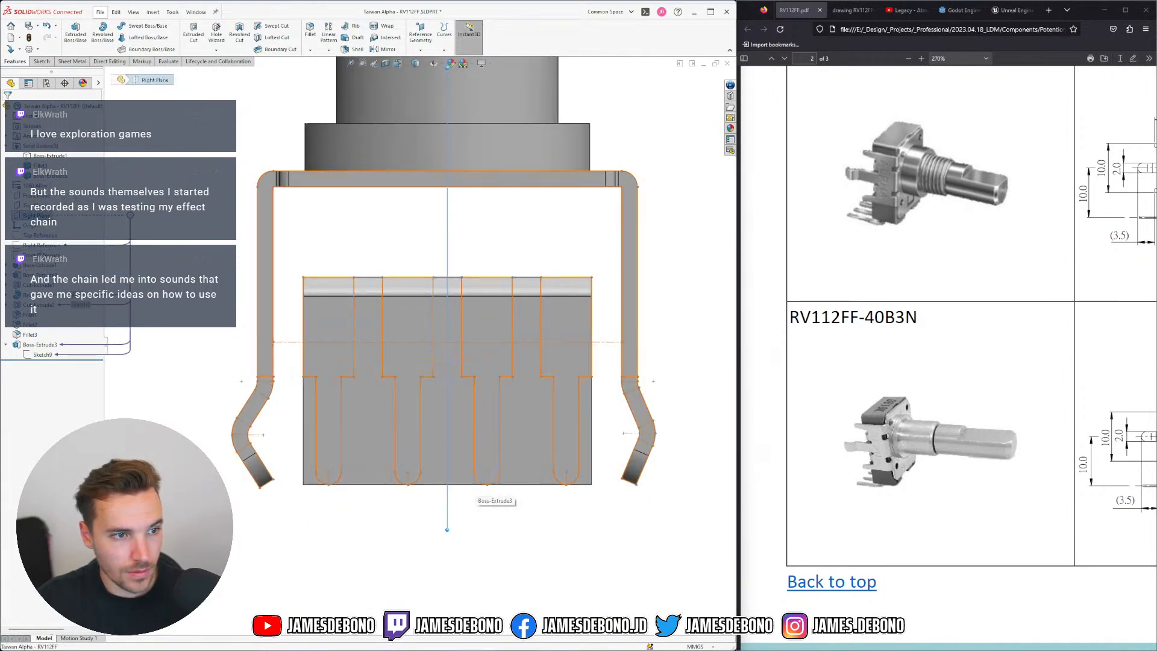
click(49, 255)
click(41, 60)
click(36, 195)
click(72, 31)
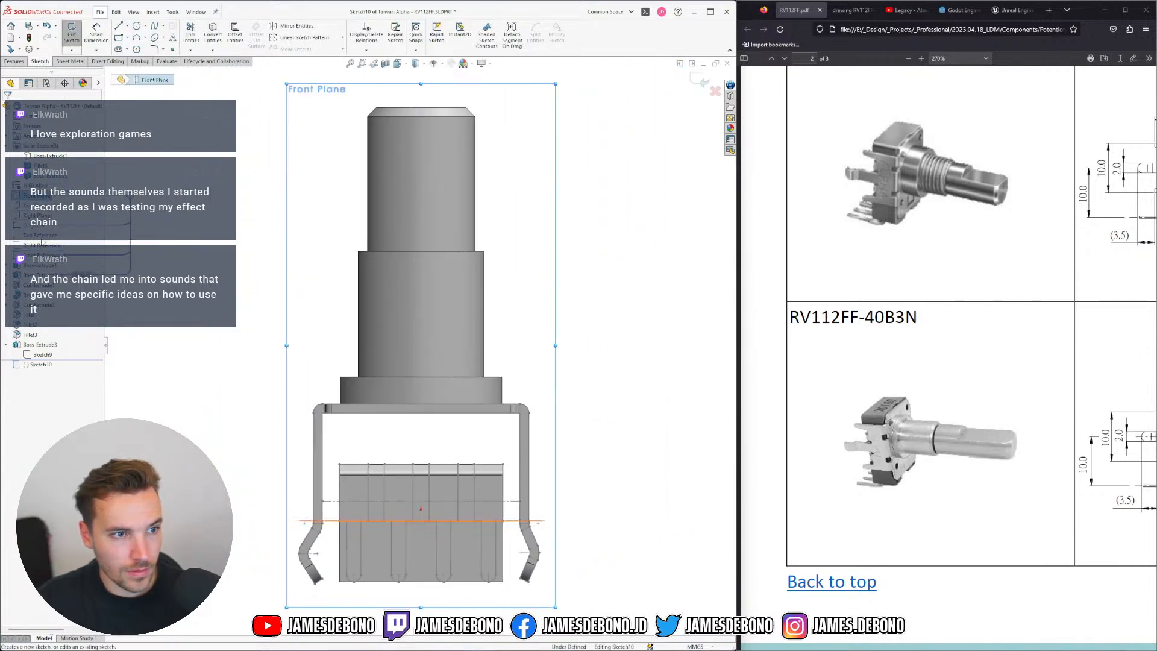
click(47, 255)
click(213, 34)
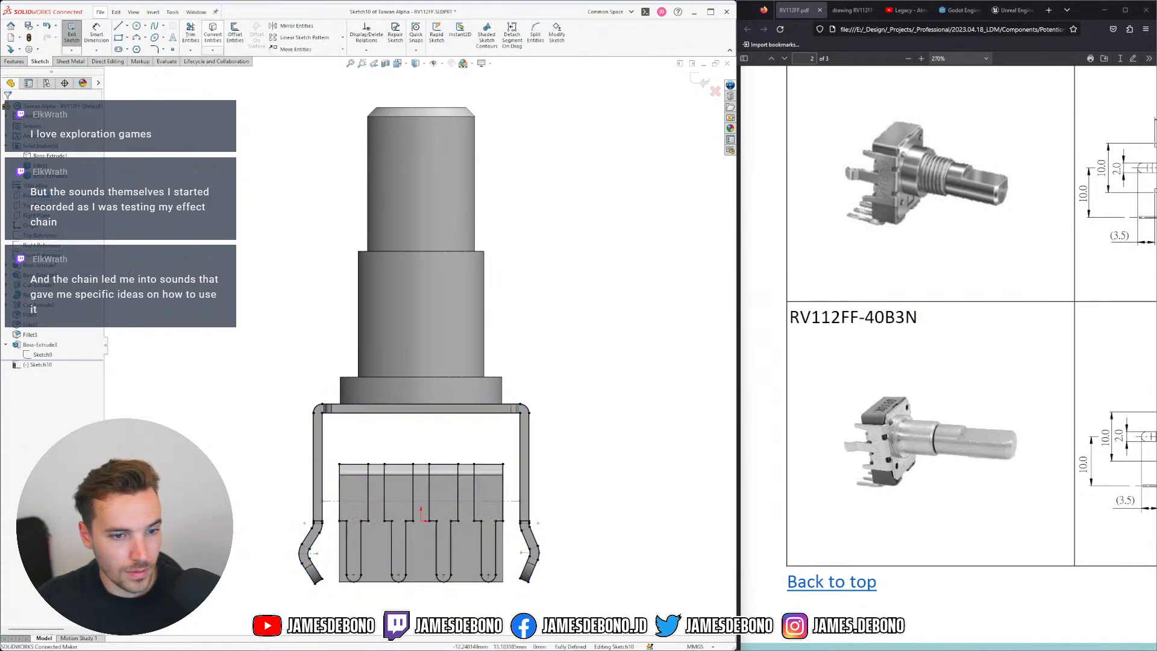
Remove the converted bracket outlines from the sketch, keeping only the four pin profiles
ctrl+middle_drag(328, 590, 379, 548)
drag(387, 552, 313, 314)
click(599, 563)
mouse_move(611, 576)
mouse_down()
mouse_move(558, 393)
mouse_move(560, 338)
mouse_up()
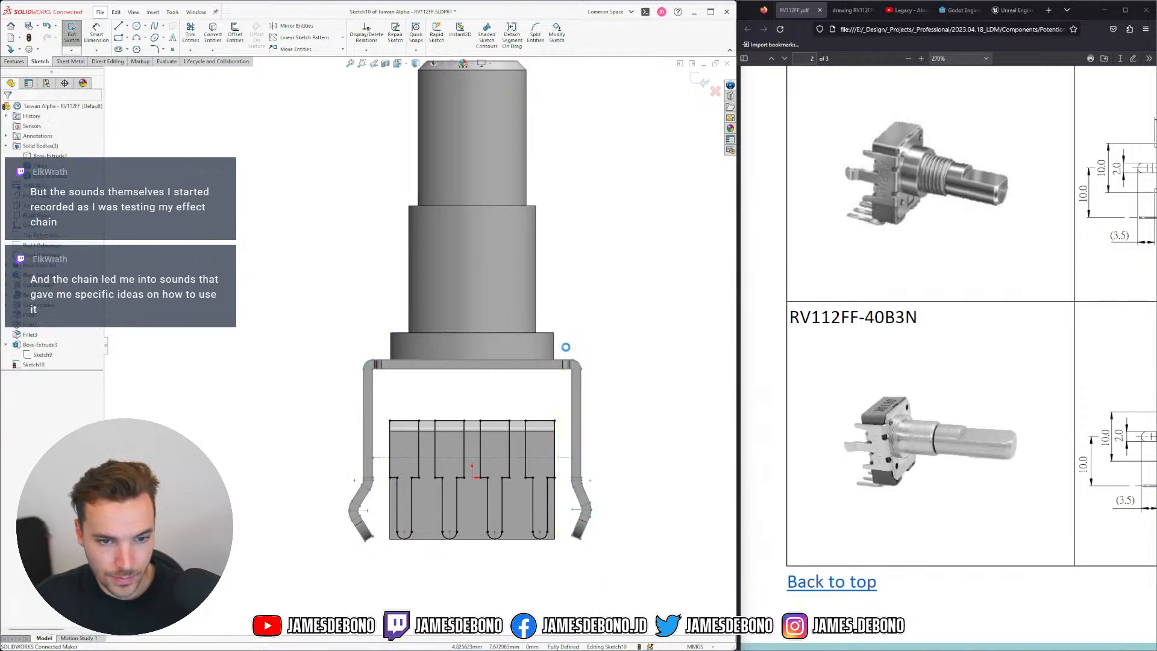
click(554, 501)
Hide all solid bodies so only the sketch outlines remain on display
click(40, 146)
click(66, 131)
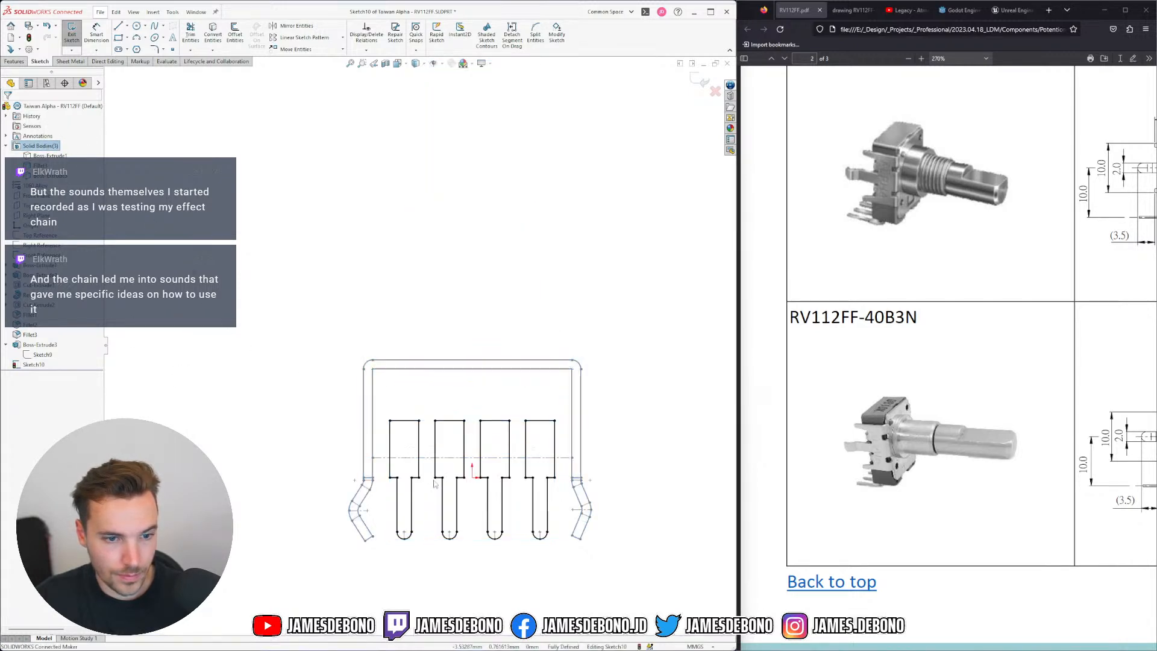
click(467, 508)
scroll(467, 509, up, 1)
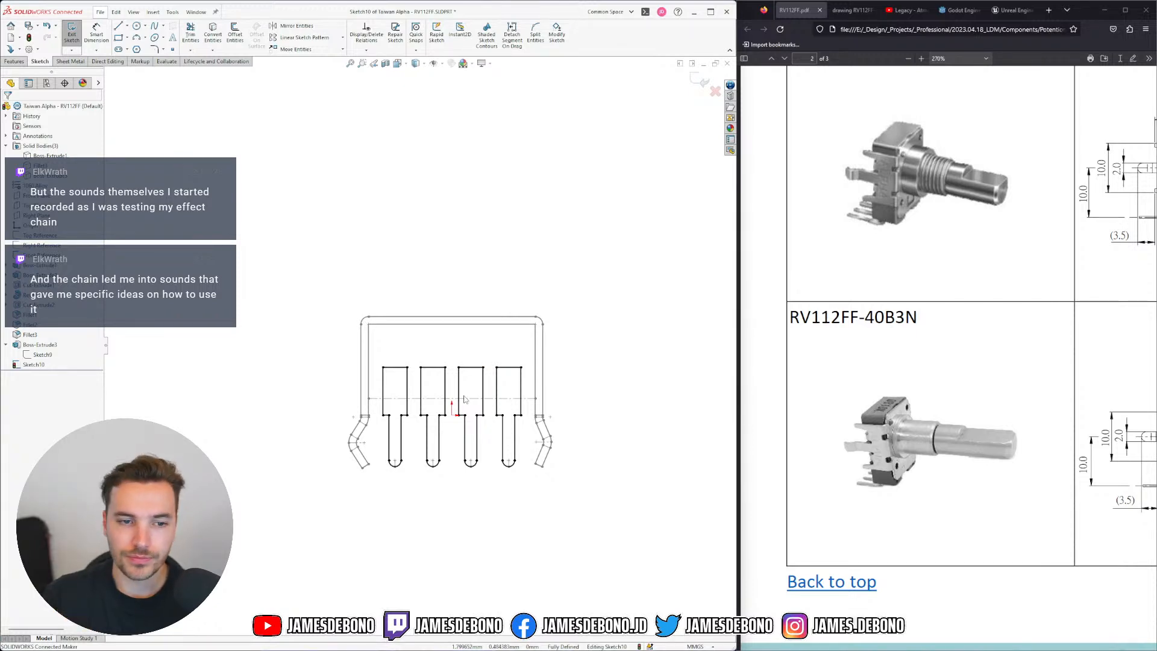
scroll(464, 429, down, 4)
scroll(361, 460, up, 5)
scroll(422, 397, down, 6)
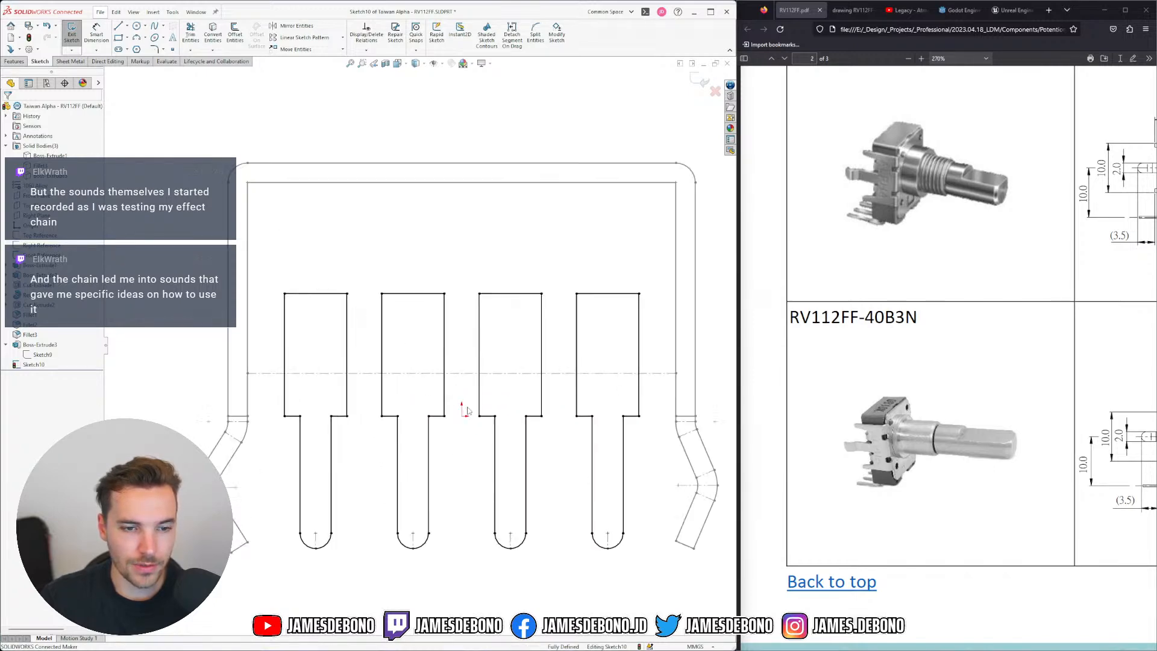
scroll(452, 382, up, 2)
scroll(458, 375, down, 2)
scroll(392, 397, up, 3)
scroll(380, 403, down, 2)
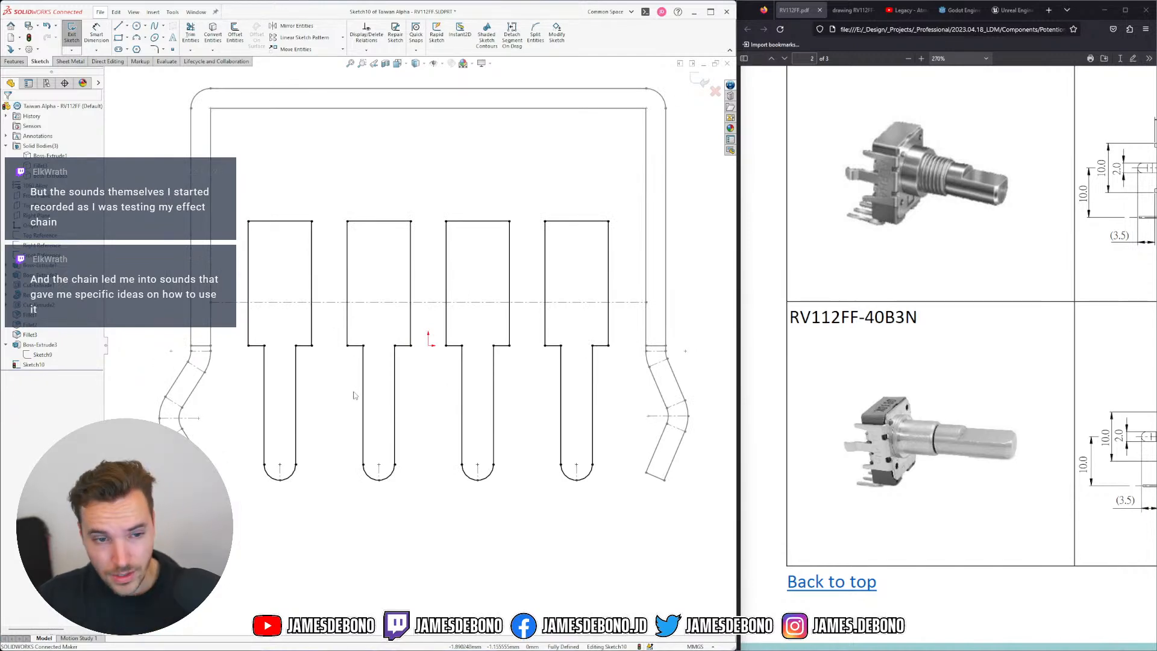
scroll(337, 337, up, 1)
scroll(422, 271, up, 1)
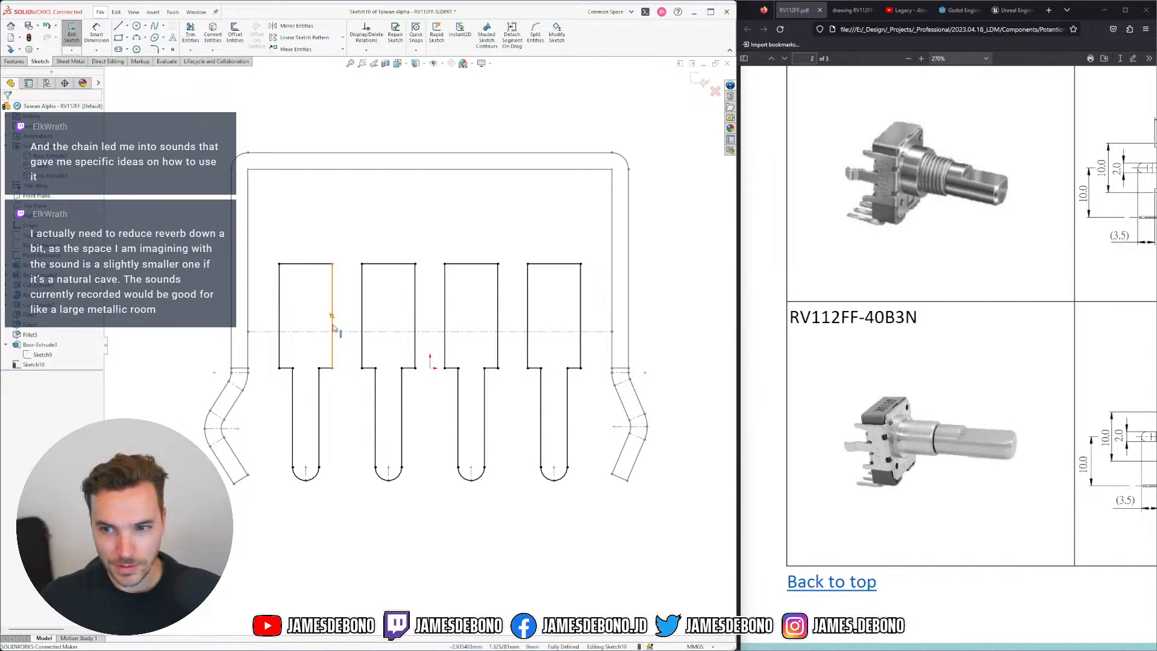
scroll(359, 355, down, 1)
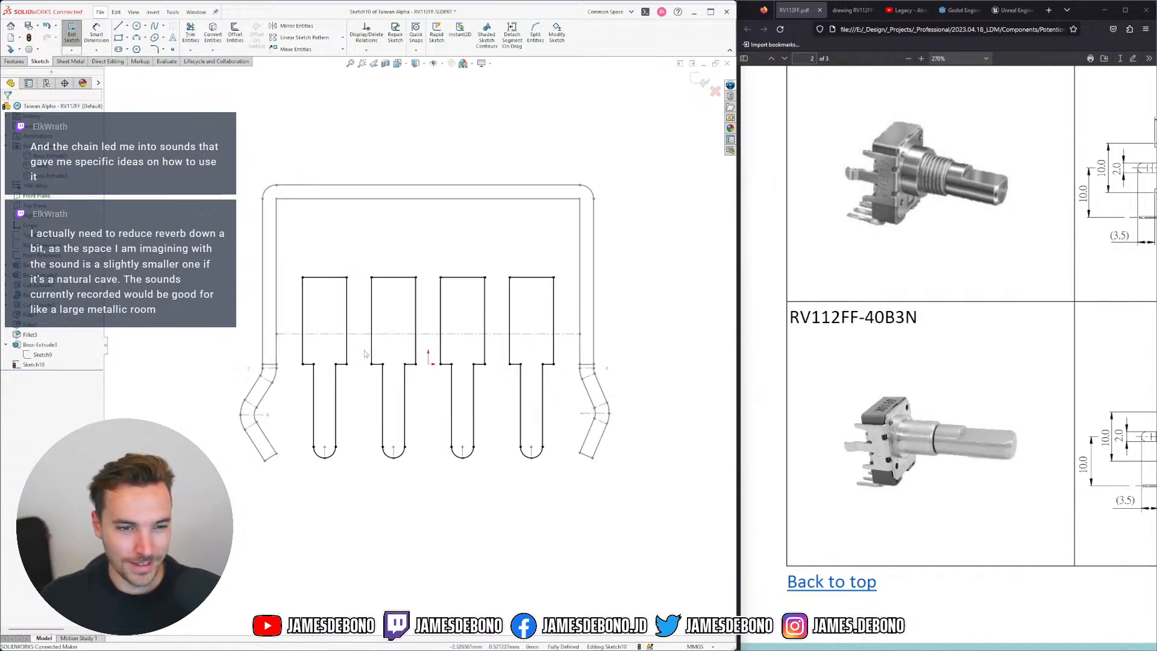
scroll(366, 351, up, 1)
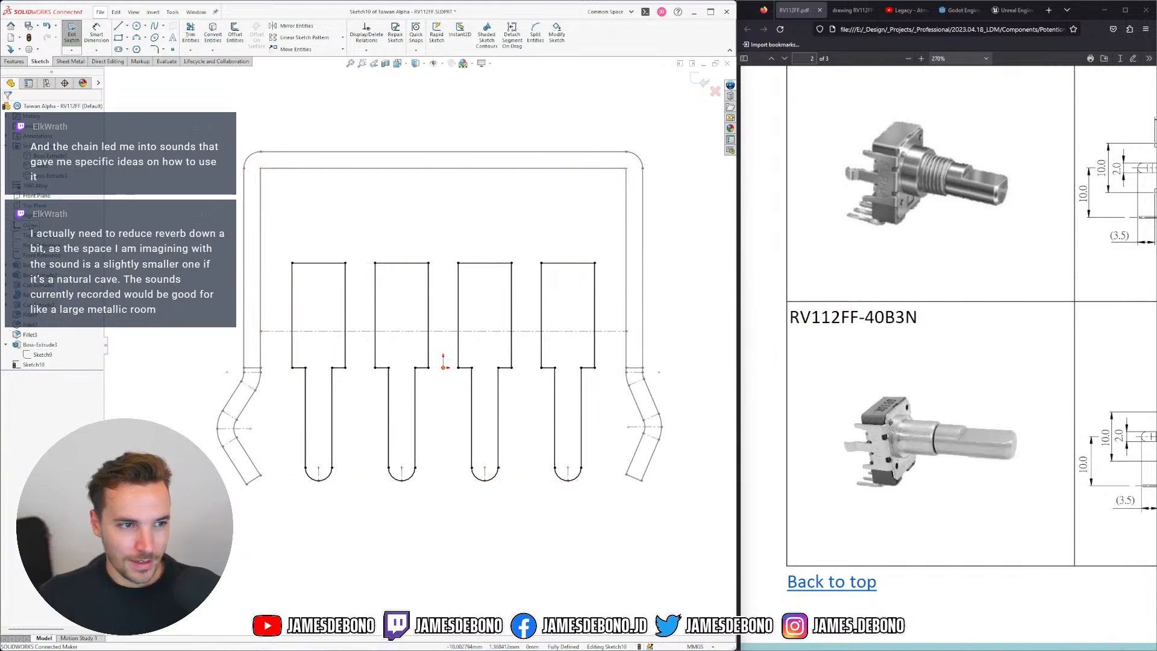
Show the terminal body again and exit the pin profile sketch
click(48, 175)
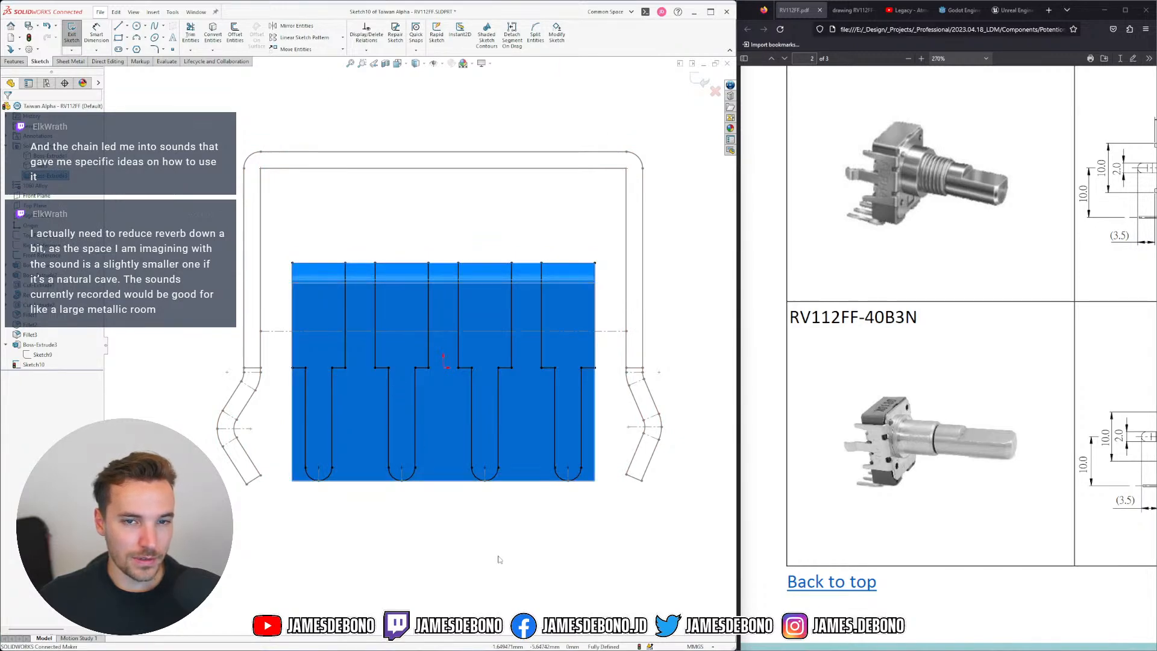
click(702, 80)
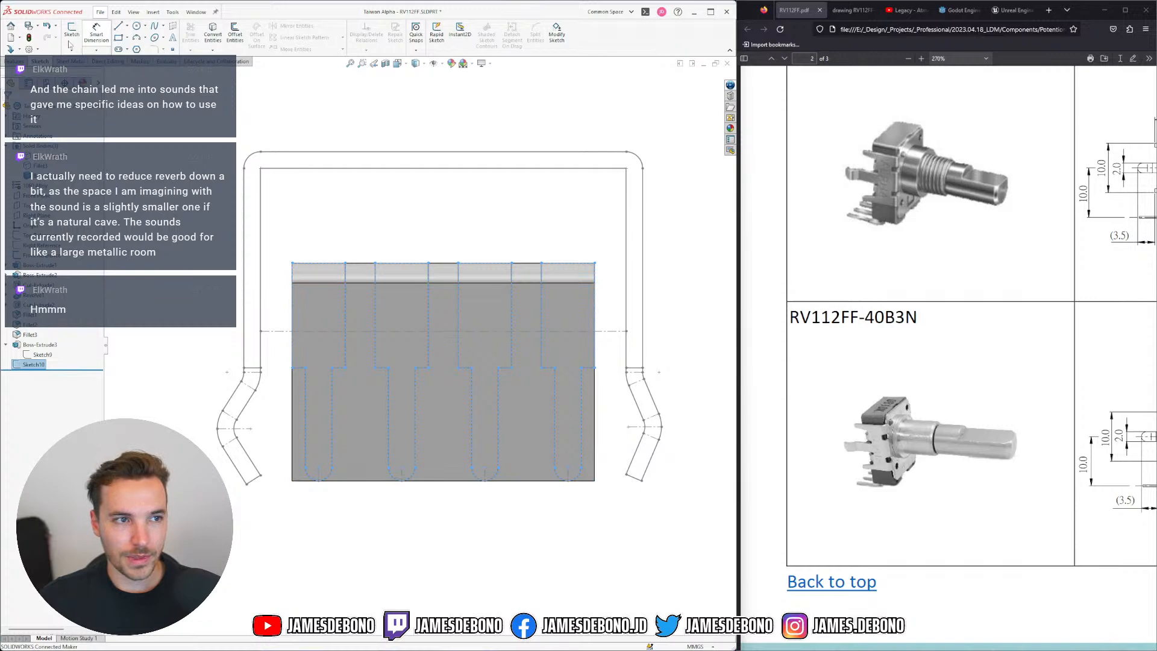
Set up an extruded cut from the pin sketch, directed forward through the terminal body, and back out of the bodies-to-keep selection
click(15, 61)
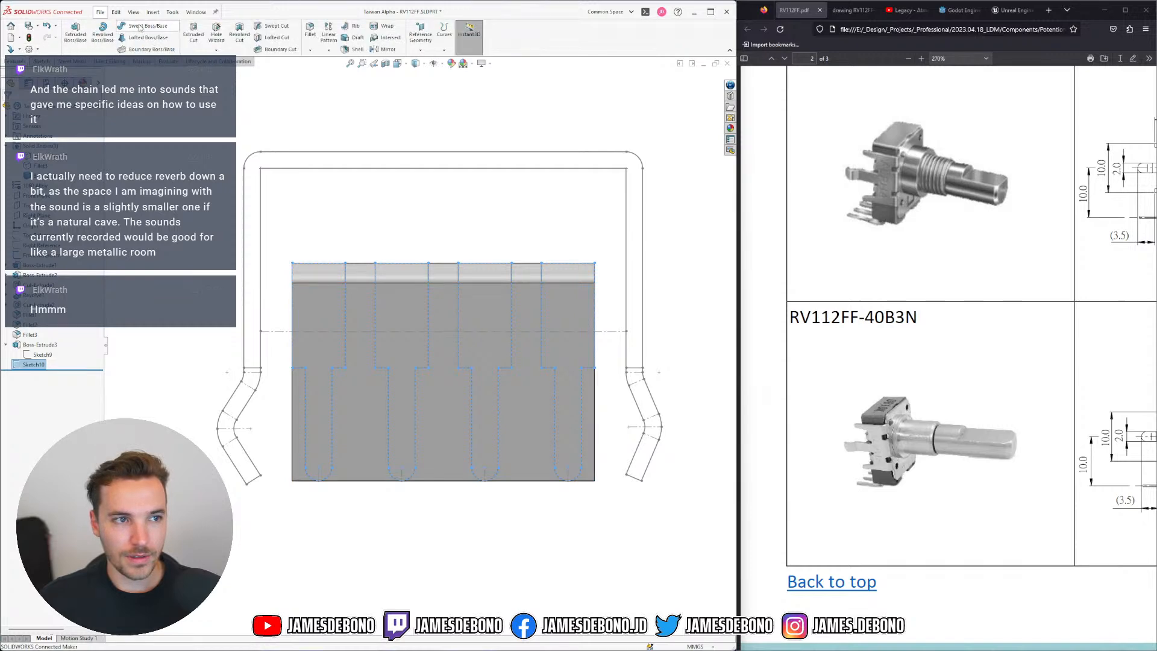
click(194, 36)
middle_drag(441, 289, 413, 321)
scroll(413, 321, up, 2)
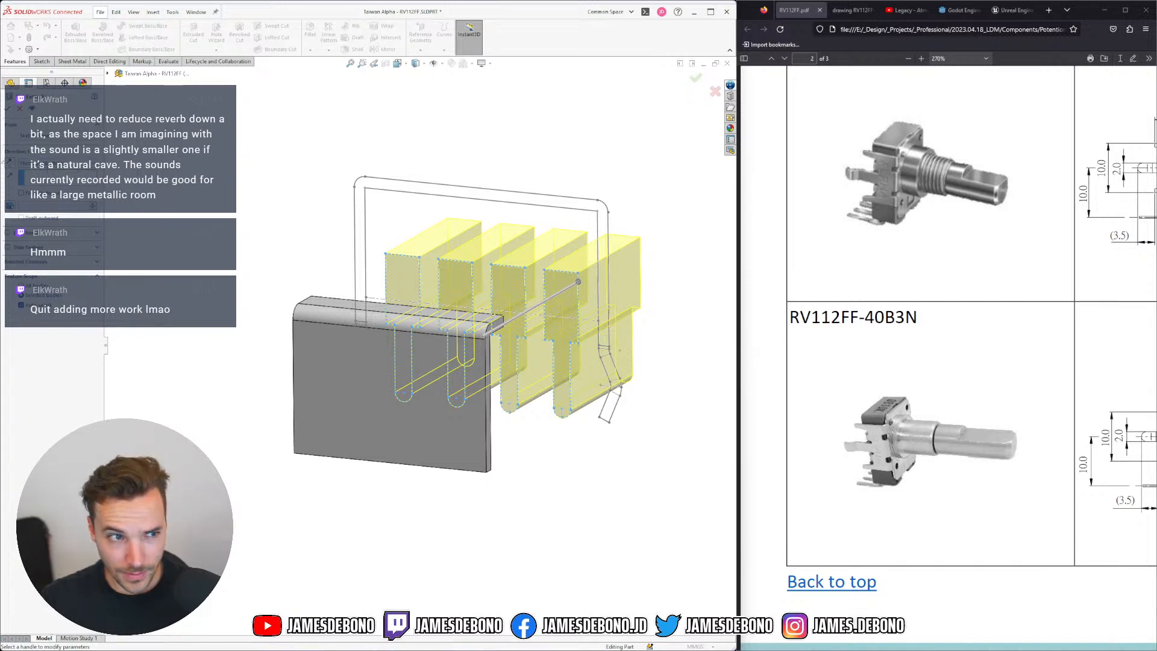
drag(577, 281, 387, 390)
mouse_move(411, 290)
middle_down()
mouse_move(393, 258)
mouse_move(405, 290)
middle_up()
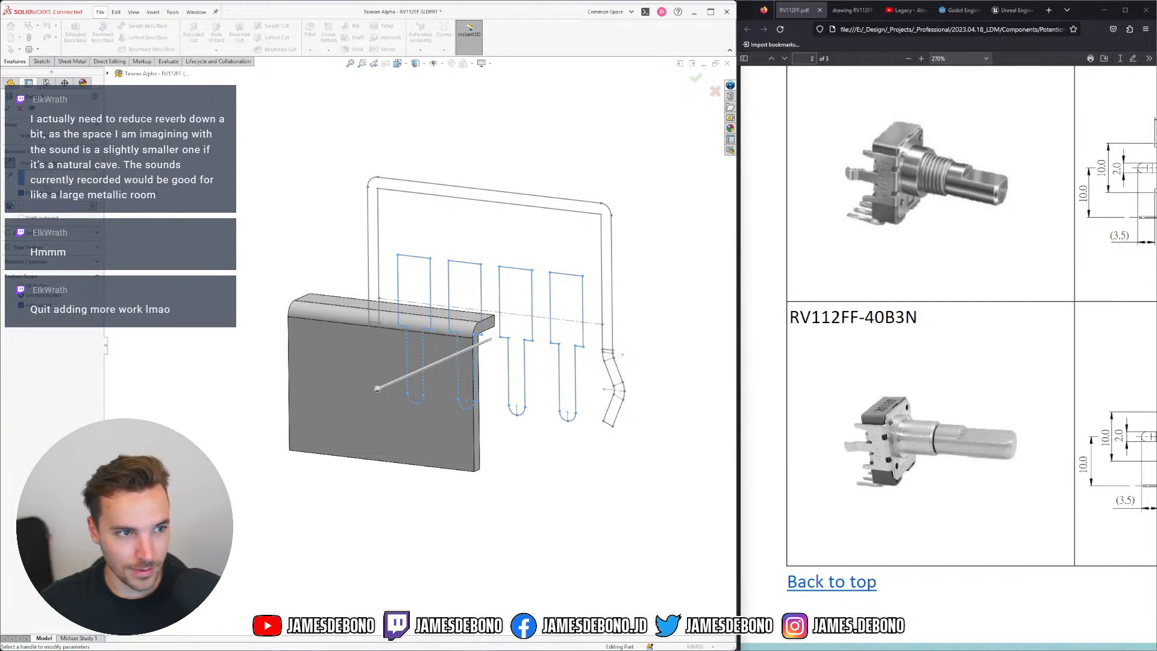
click(43, 195)
click(7, 109)
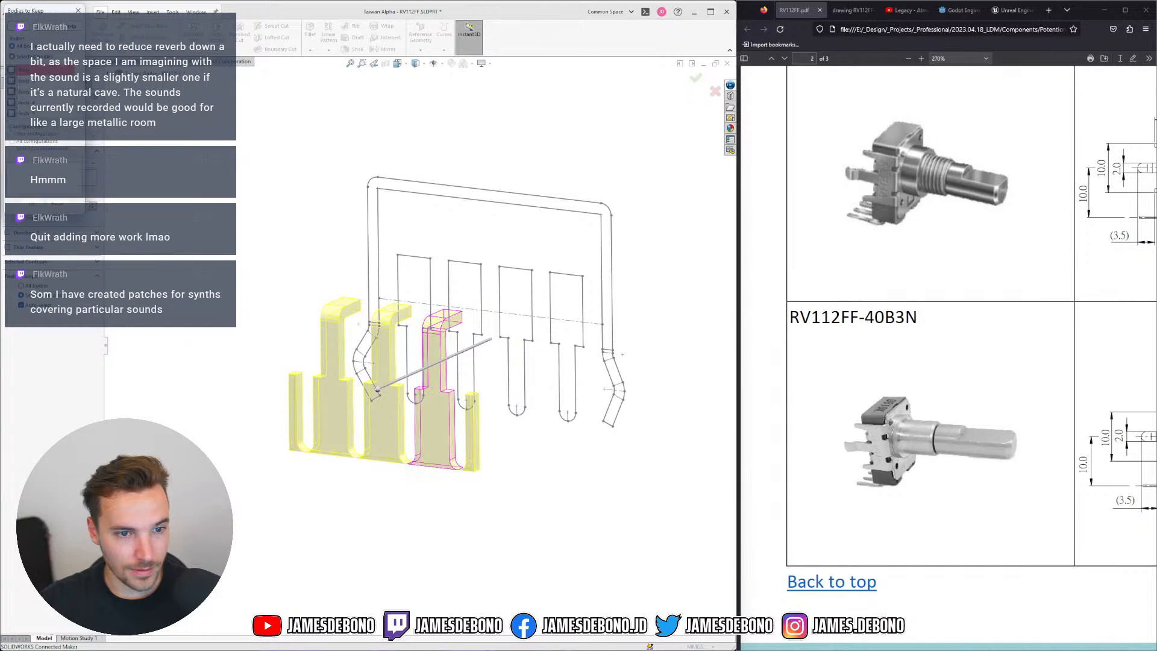
click(44, 26)
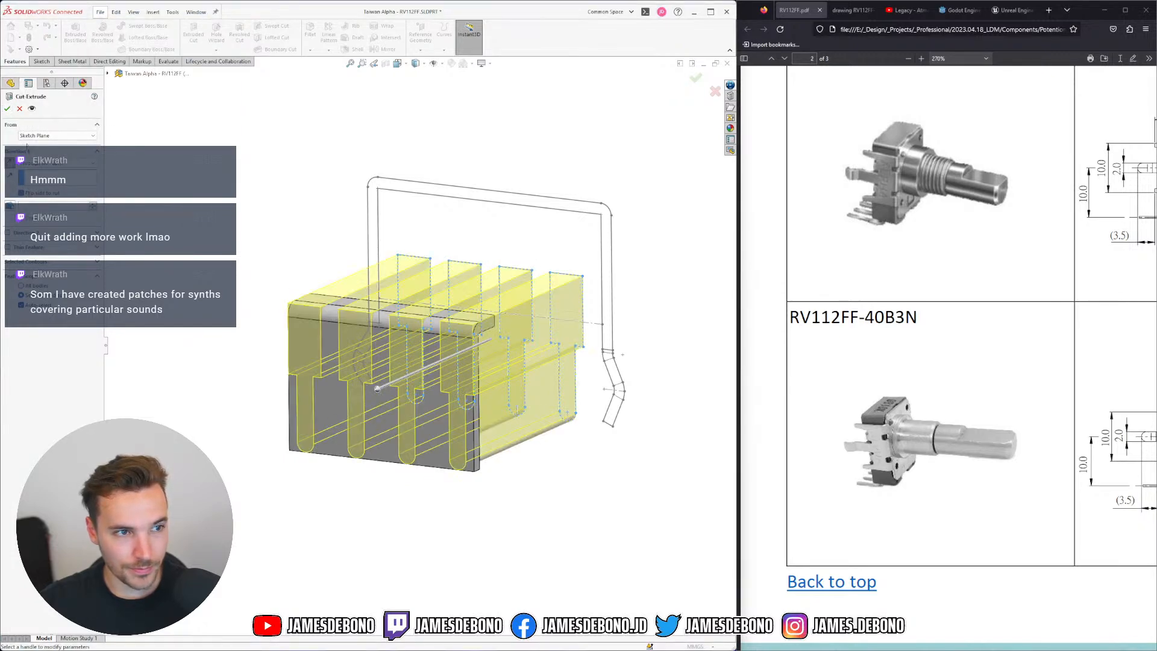
Flip the side to cut so material outside the pin profiles is removed, and complete the cut keeping all bodies
click(54, 171)
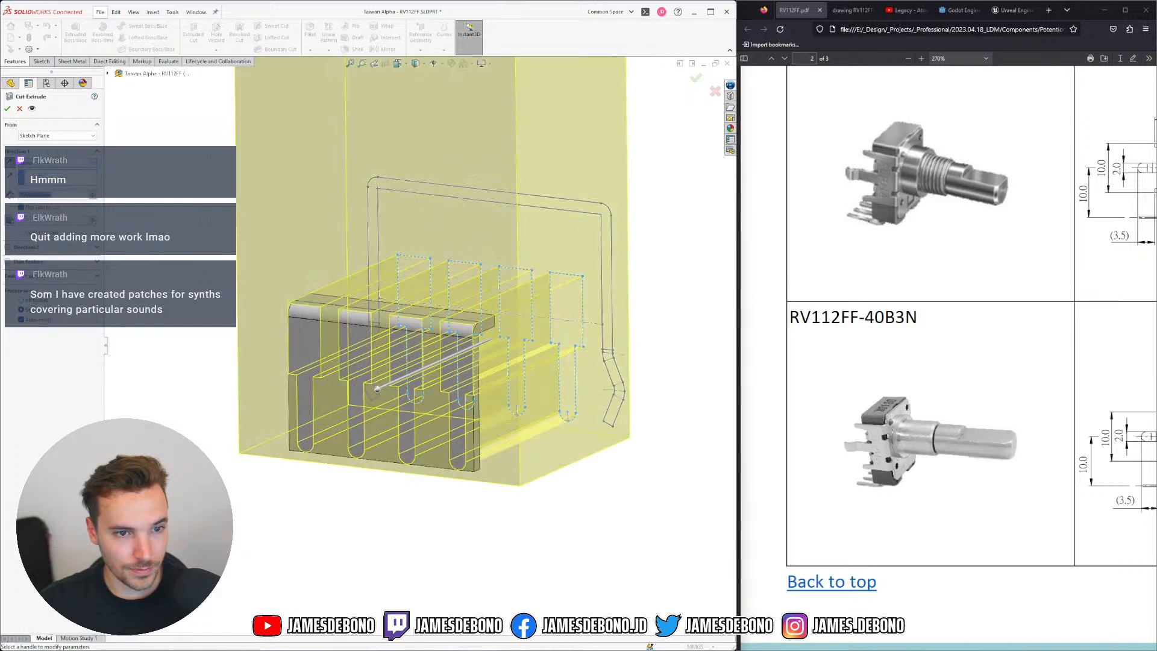
click(7, 108)
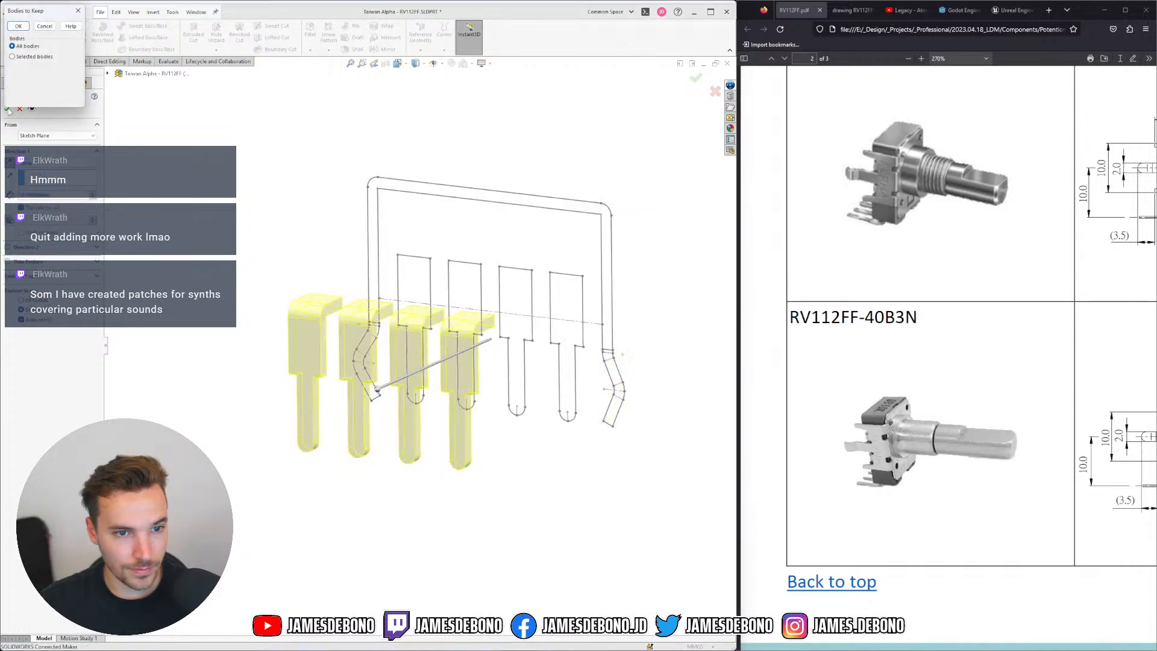
click(28, 27)
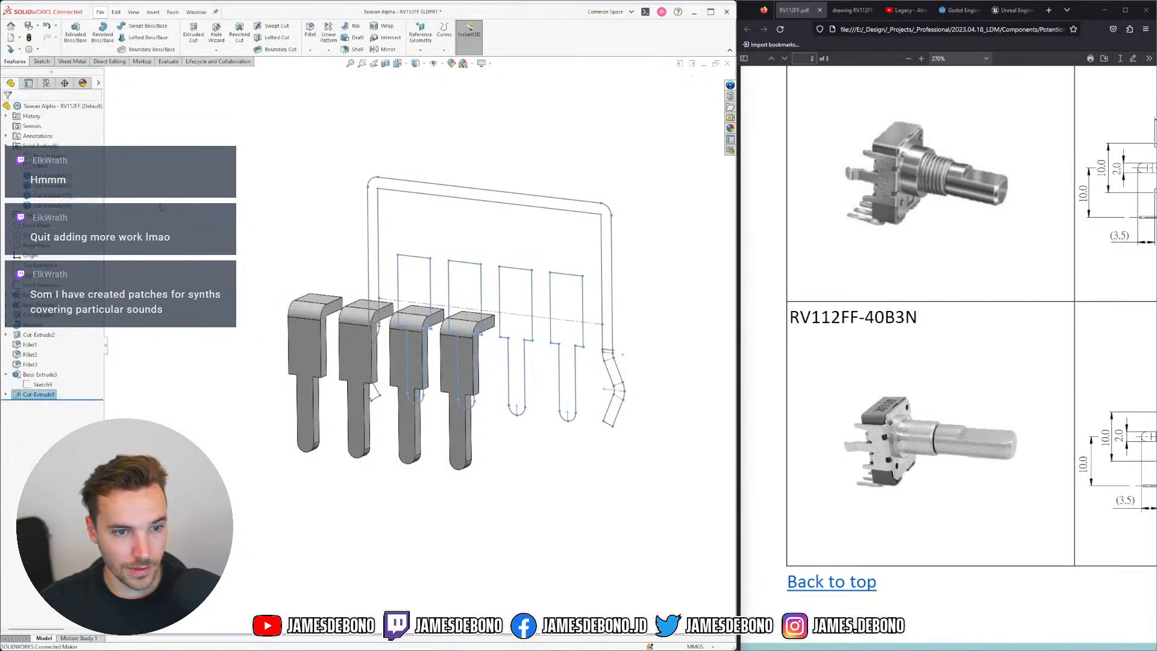
Hide the Front Reference sketch behind the four separated pins
middle_drag(391, 335, 397, 364)
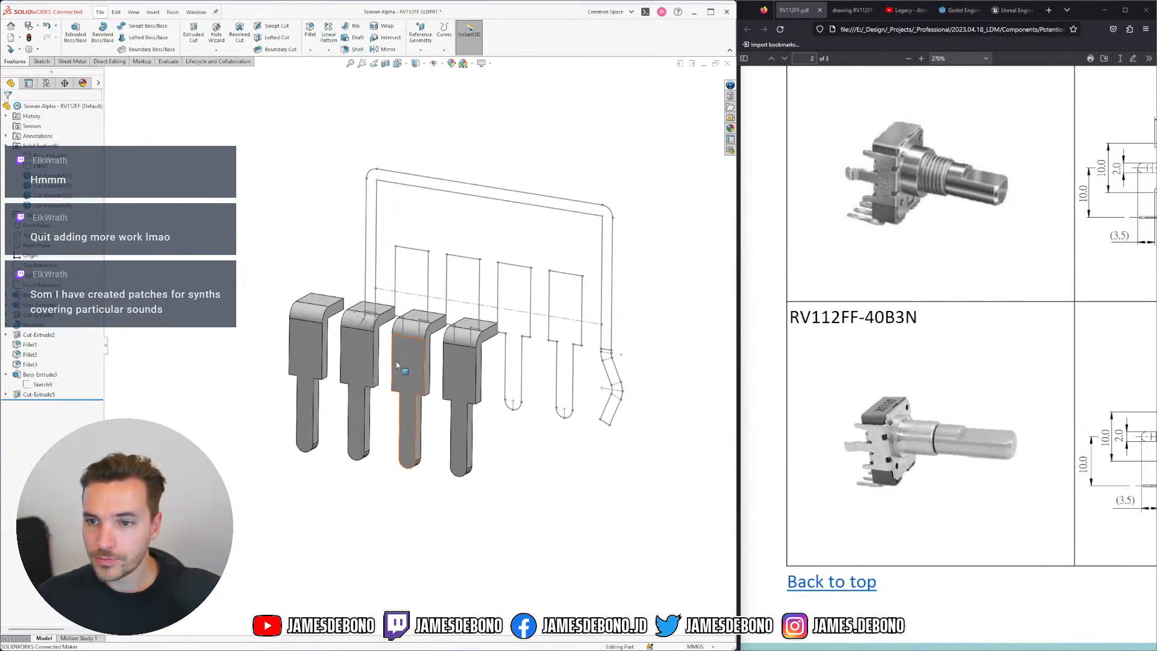
middle_drag(513, 407, 506, 392)
click(530, 280)
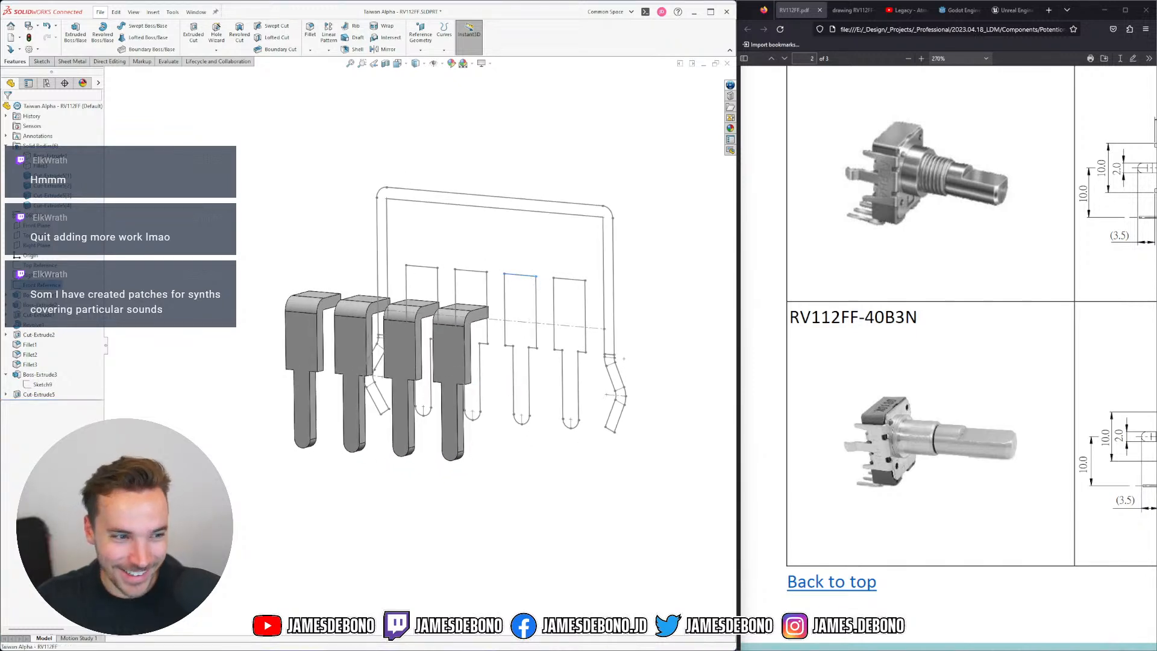
click(571, 249)
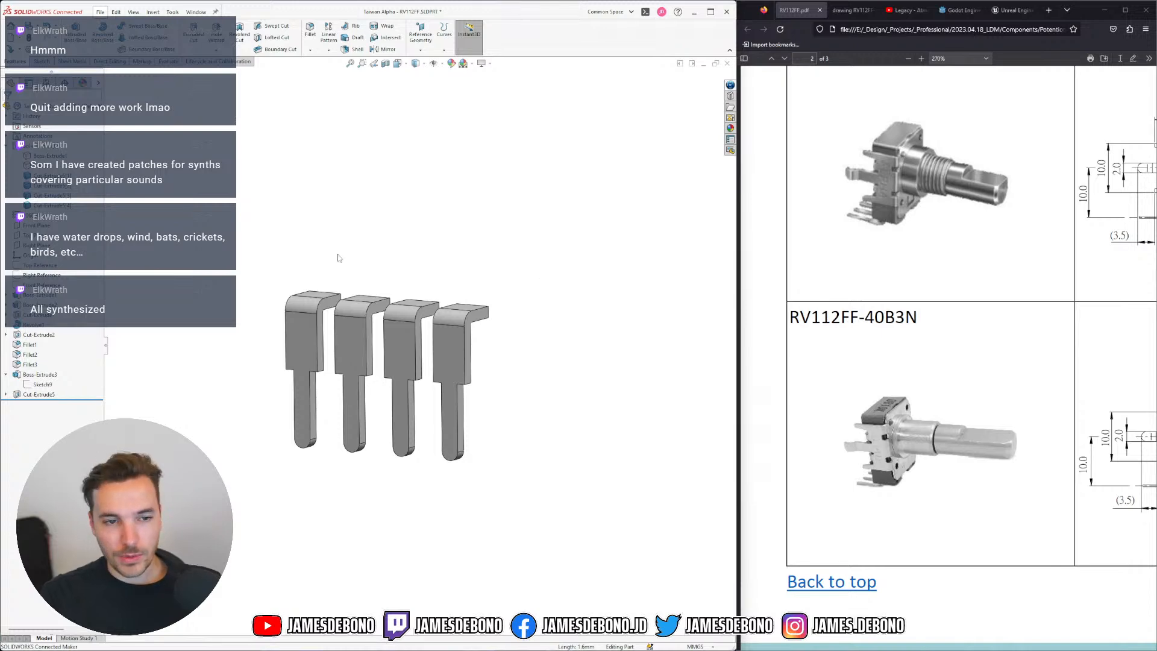
Show the metal bracket and shaft body and the green housing body again
click(43, 165)
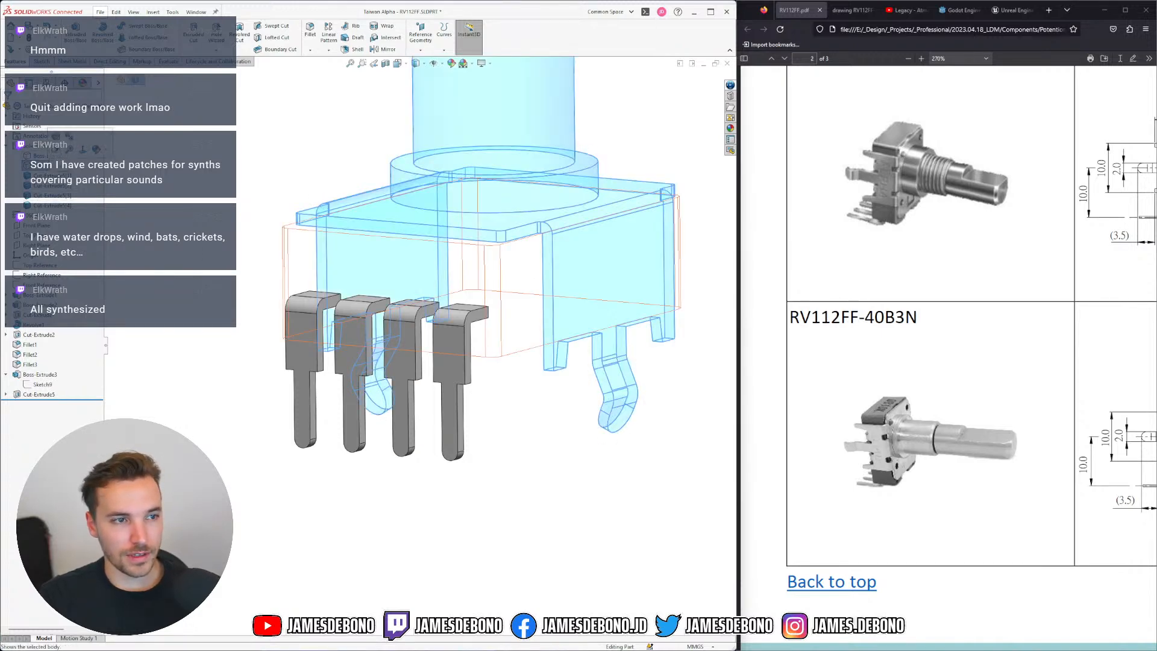
click(56, 150)
click(44, 156)
click(56, 141)
Examine the four pins against the housing and bracket, and collapse the terminal extrusion in the feature tree
mouse_move(328, 283)
middle_down()
mouse_move(338, 255)
mouse_move(314, 299)
middle_up()
scroll(489, 314, down, 3)
scroll(472, 306, up, 4)
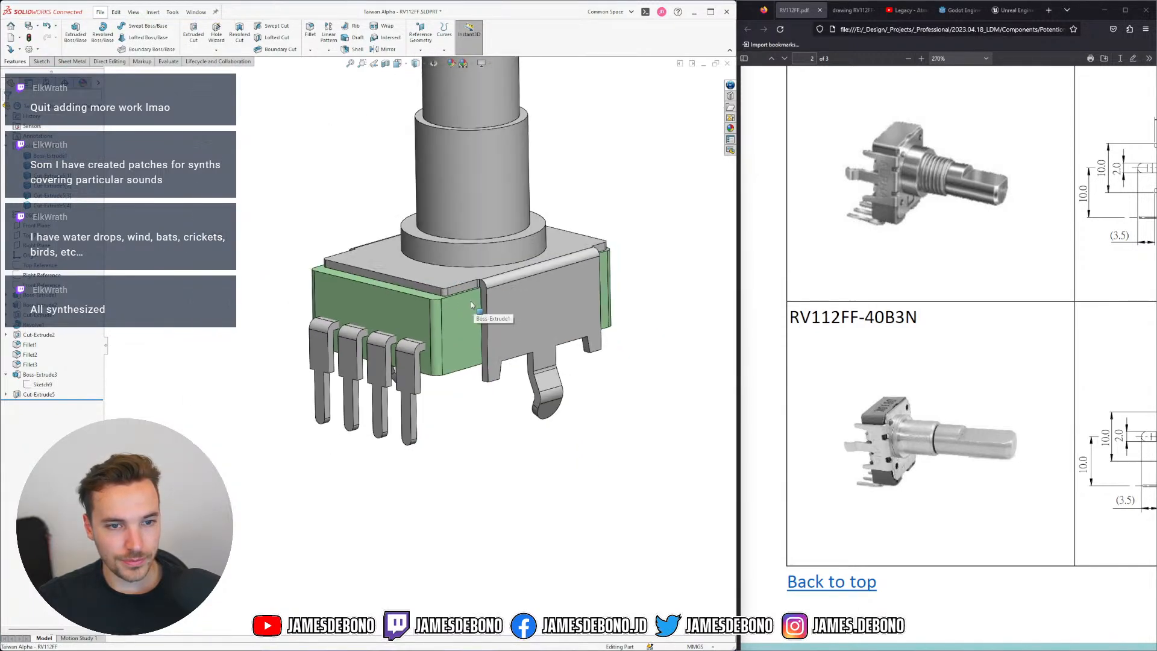
scroll(471, 305, up, 2)
scroll(425, 349, down, 2)
scroll(377, 376, down, 3)
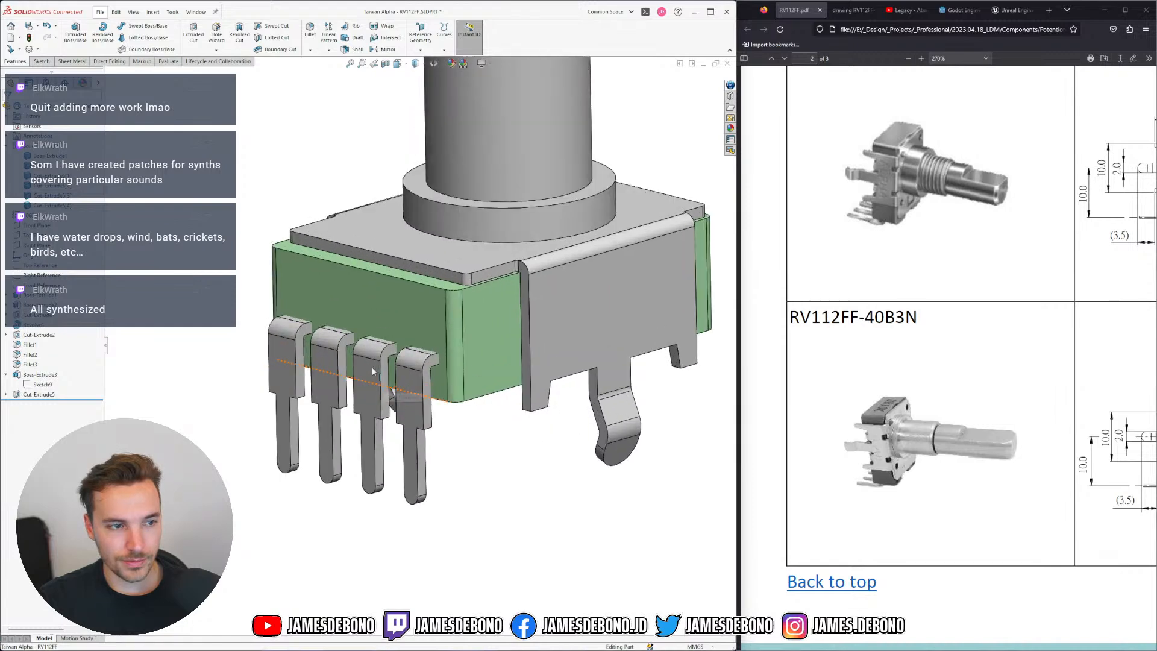
click(6, 374)
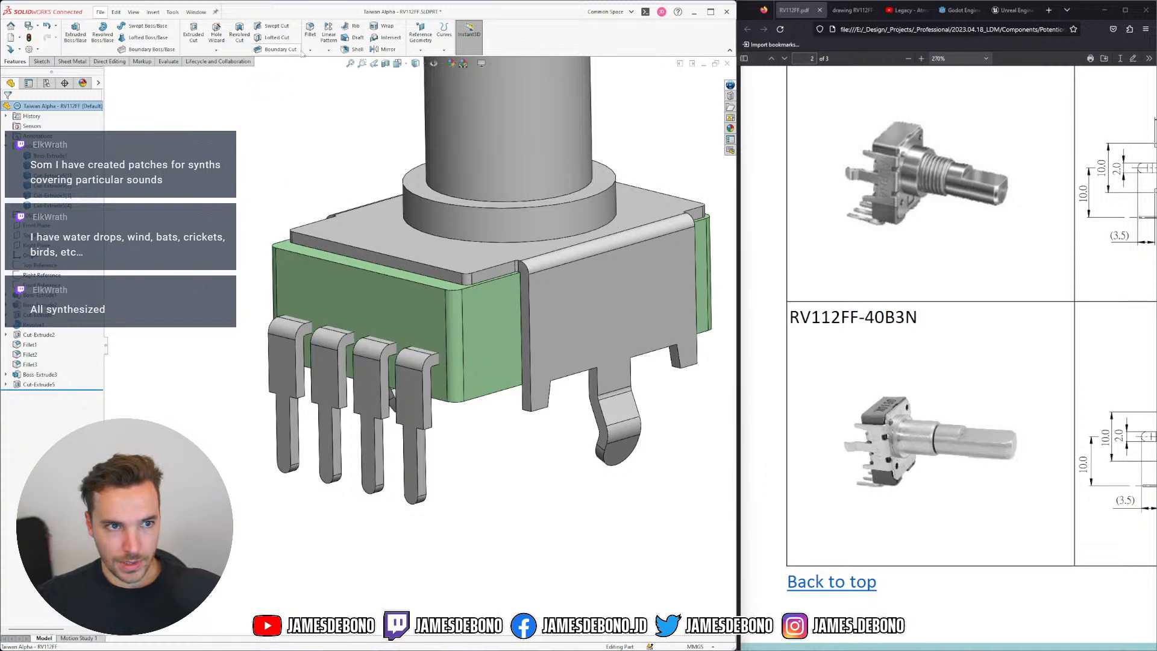
Subtract the four pin bodies from the green housing body with a Combine operation
click(109, 61)
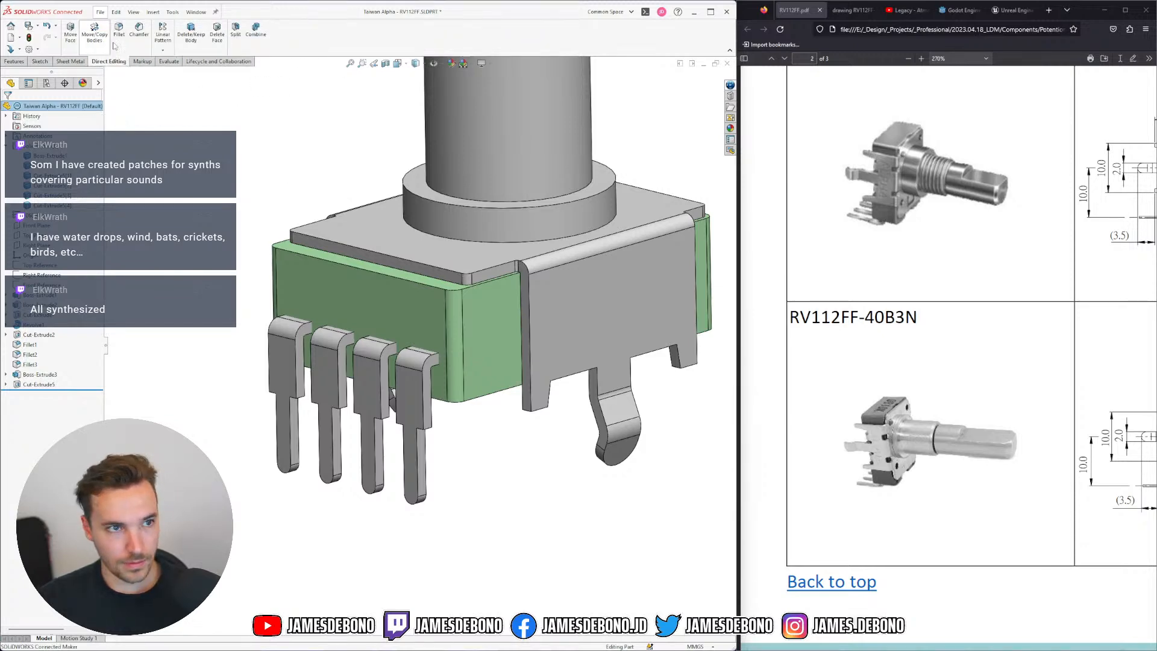
click(255, 29)
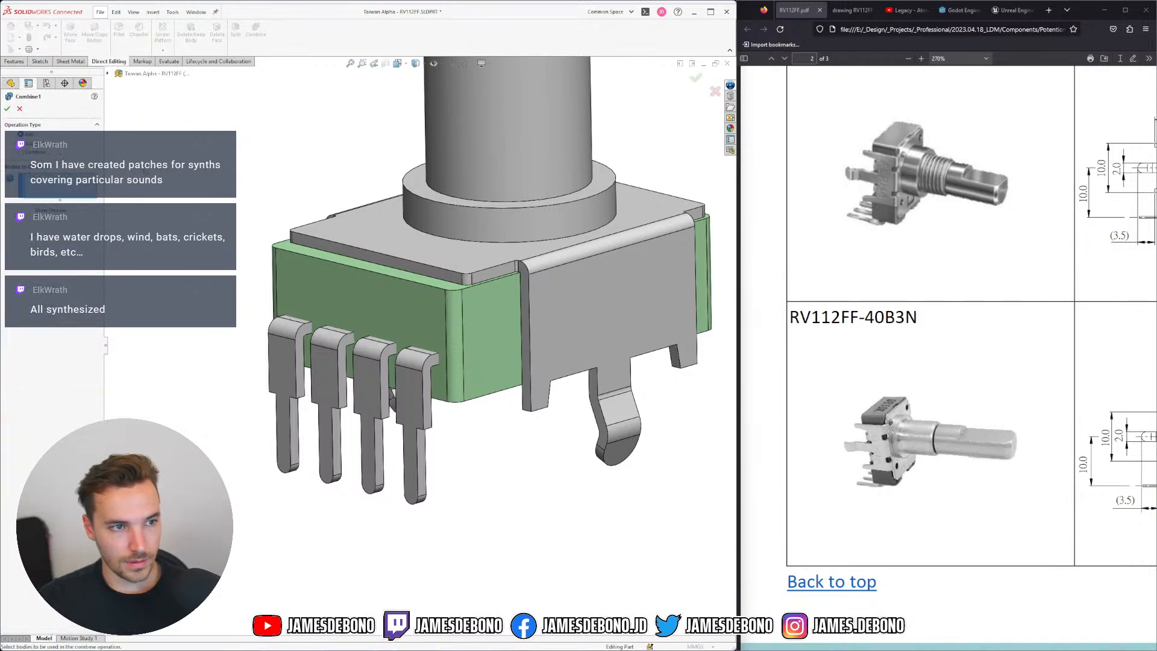
click(29, 143)
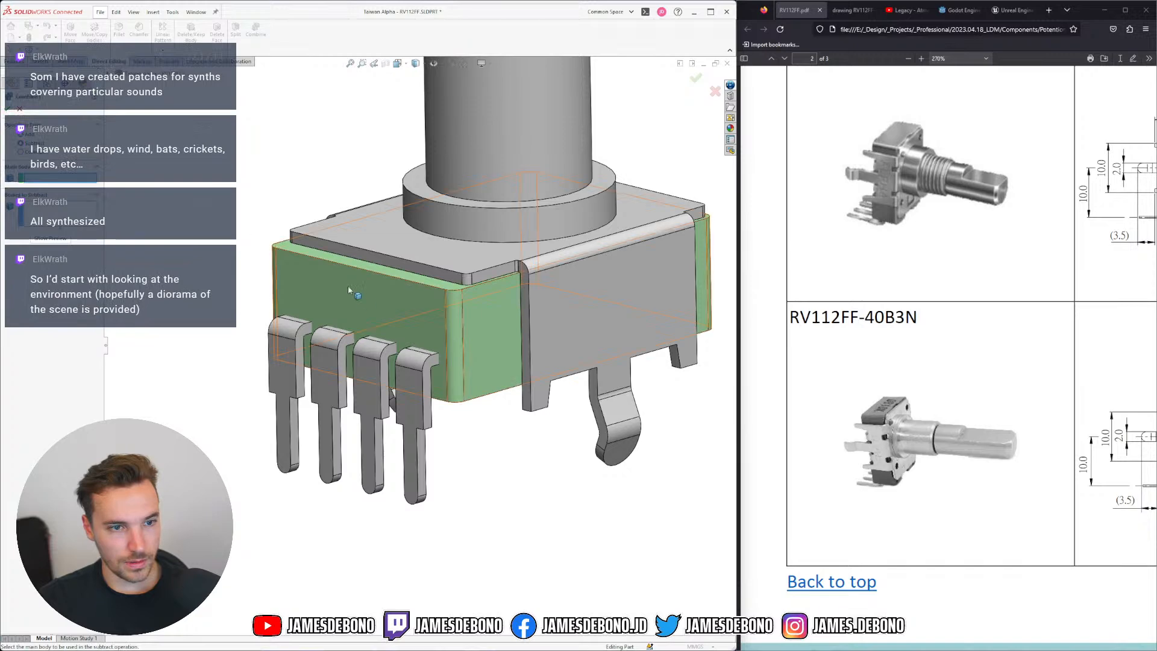
click(384, 309)
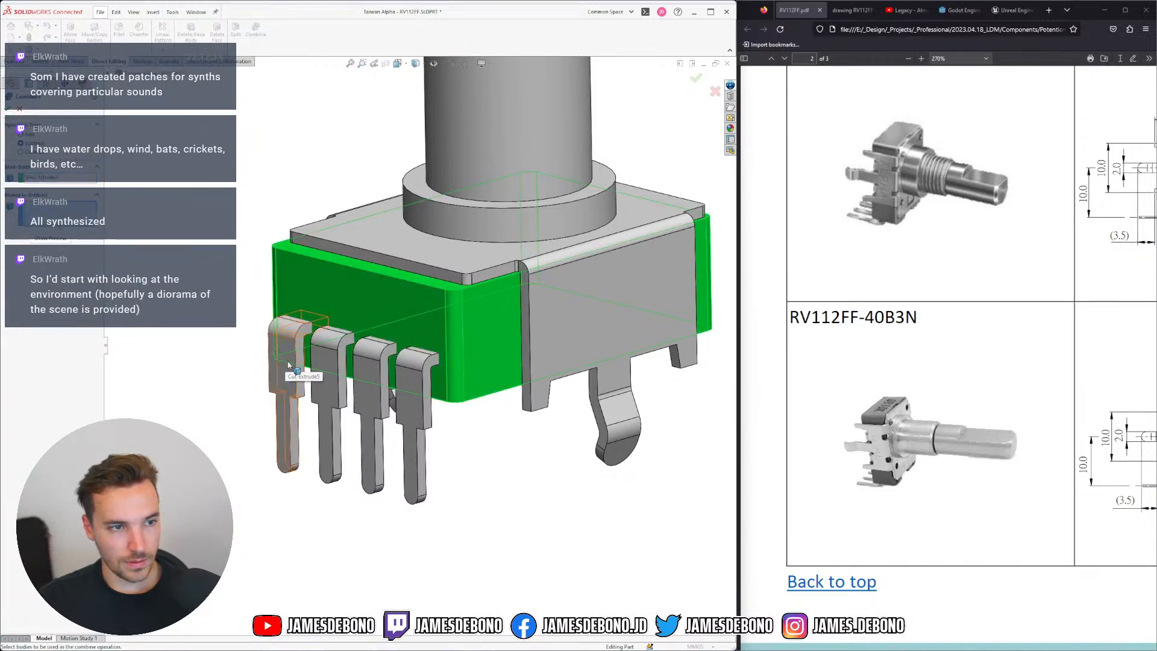
click(298, 378)
click(338, 385)
click(390, 402)
click(406, 412)
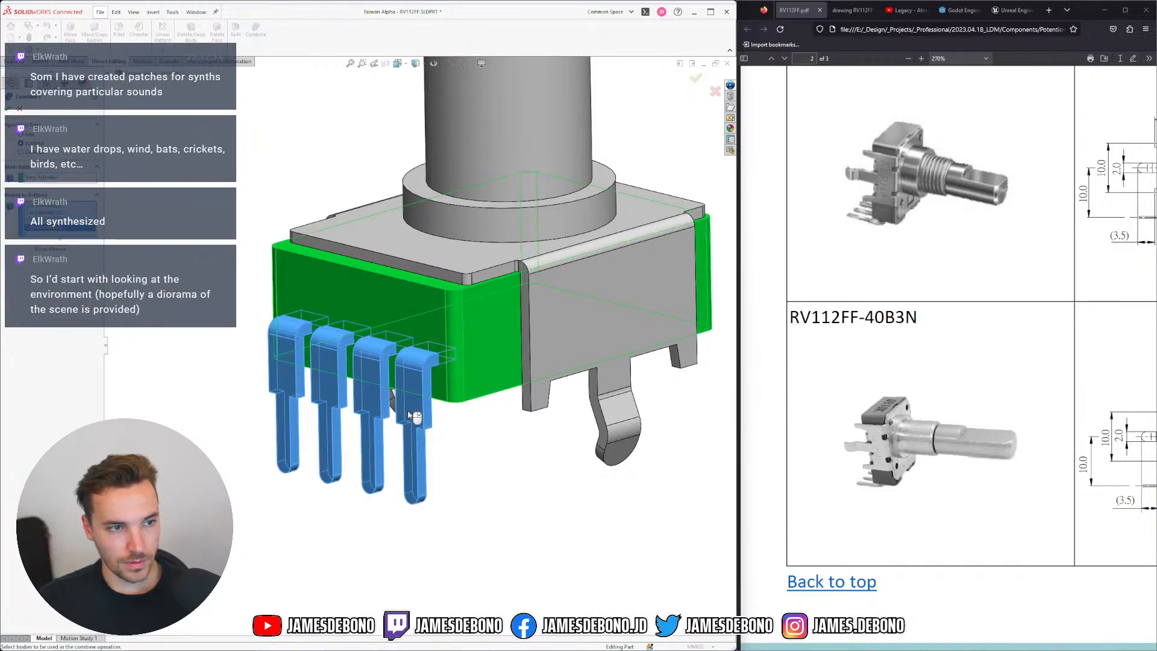
click(7, 109)
middle_drag(359, 365, 268, 356)
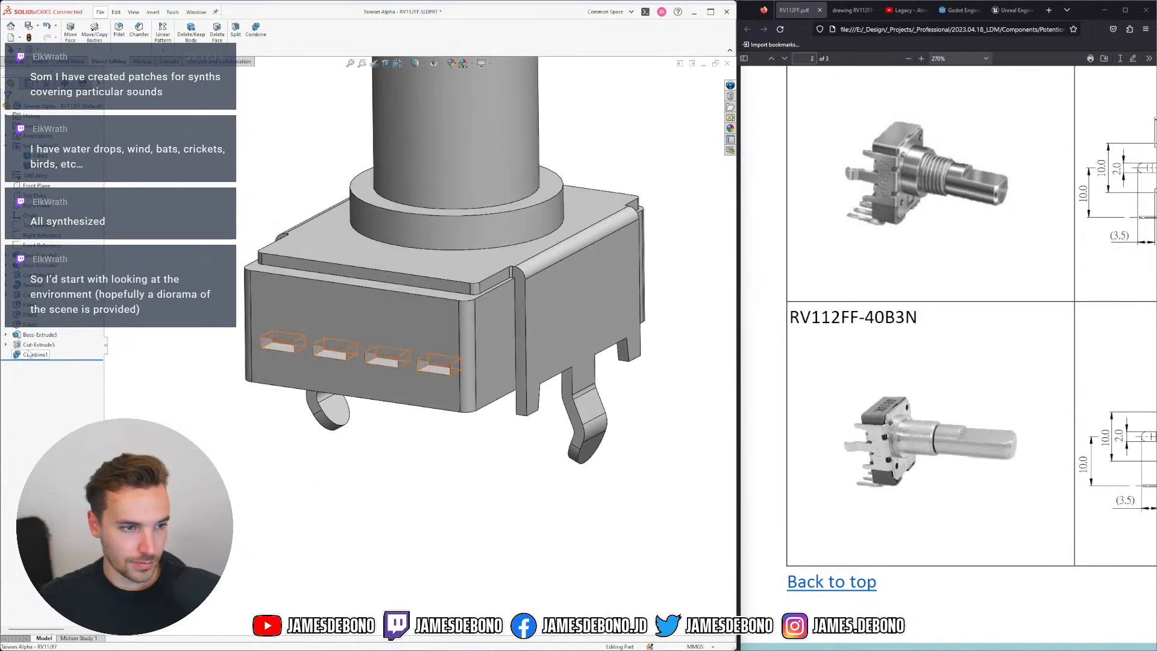
Delete the Combine feature that subtracted the pins from the housing
drag(76, 360, 67, 359)
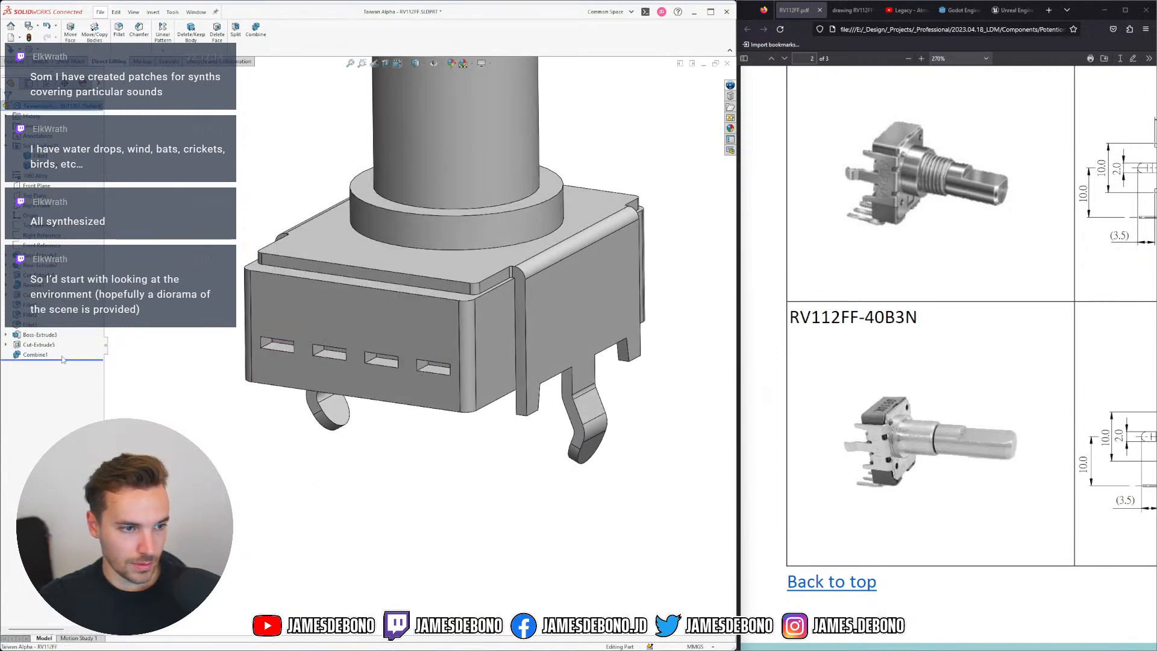
click(44, 355)
key(Delete)
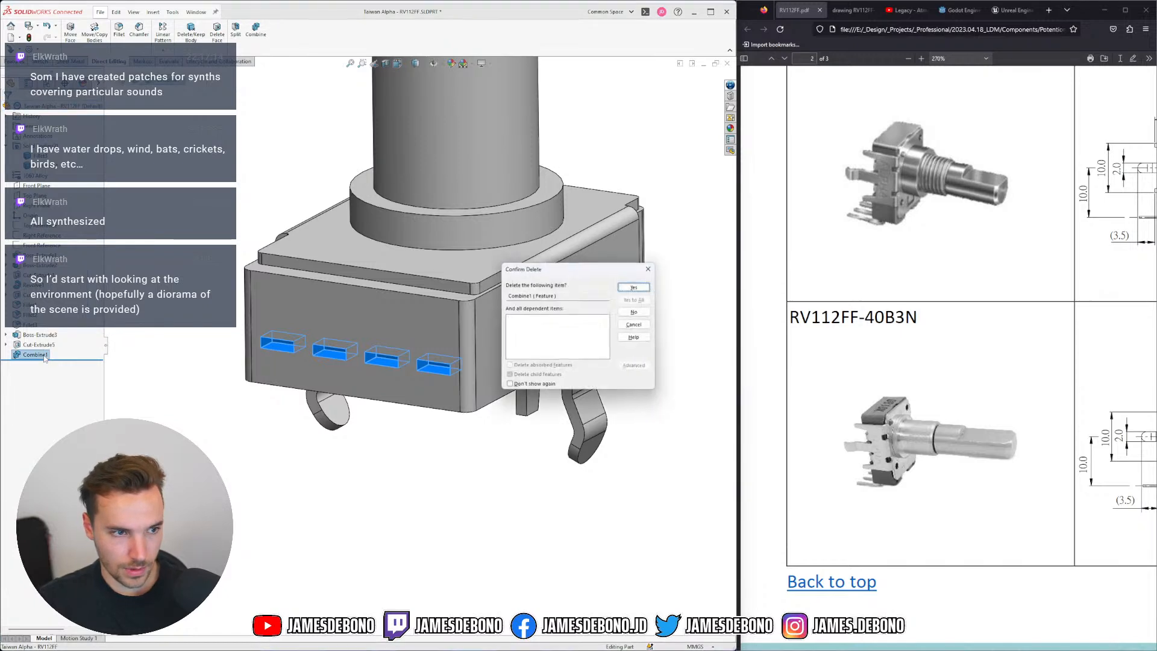
click(634, 288)
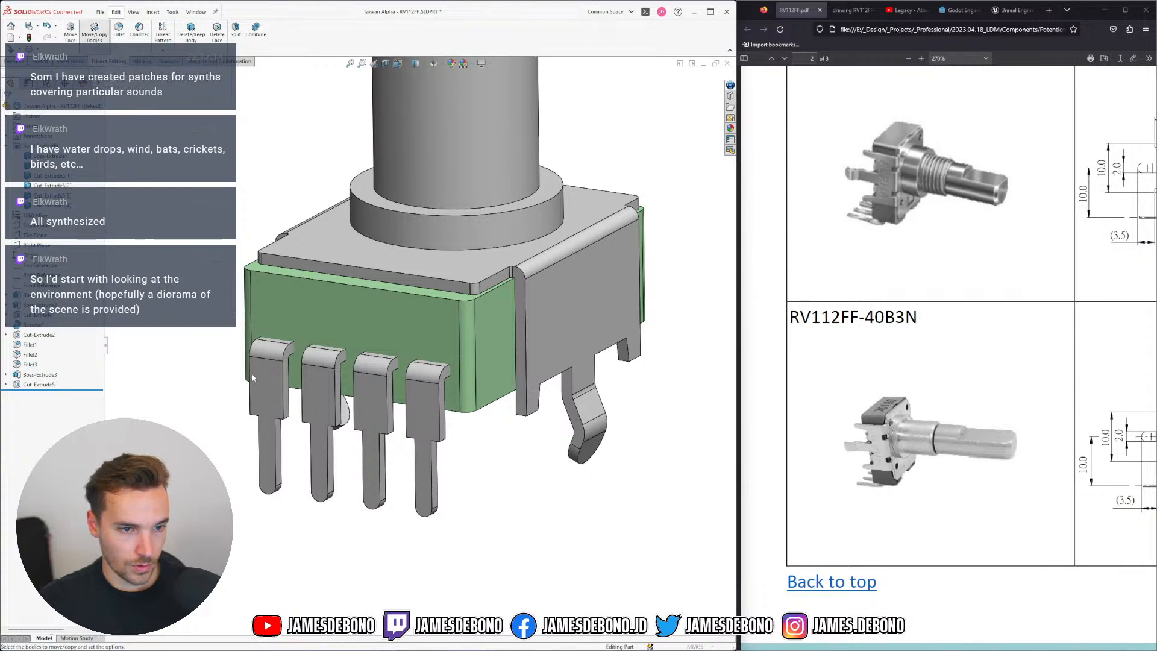
Copy all four pin bodies in place with Move/Copy Bodies, applying no translation or rotation
click(95, 31)
click(270, 395)
click(322, 400)
click(363, 404)
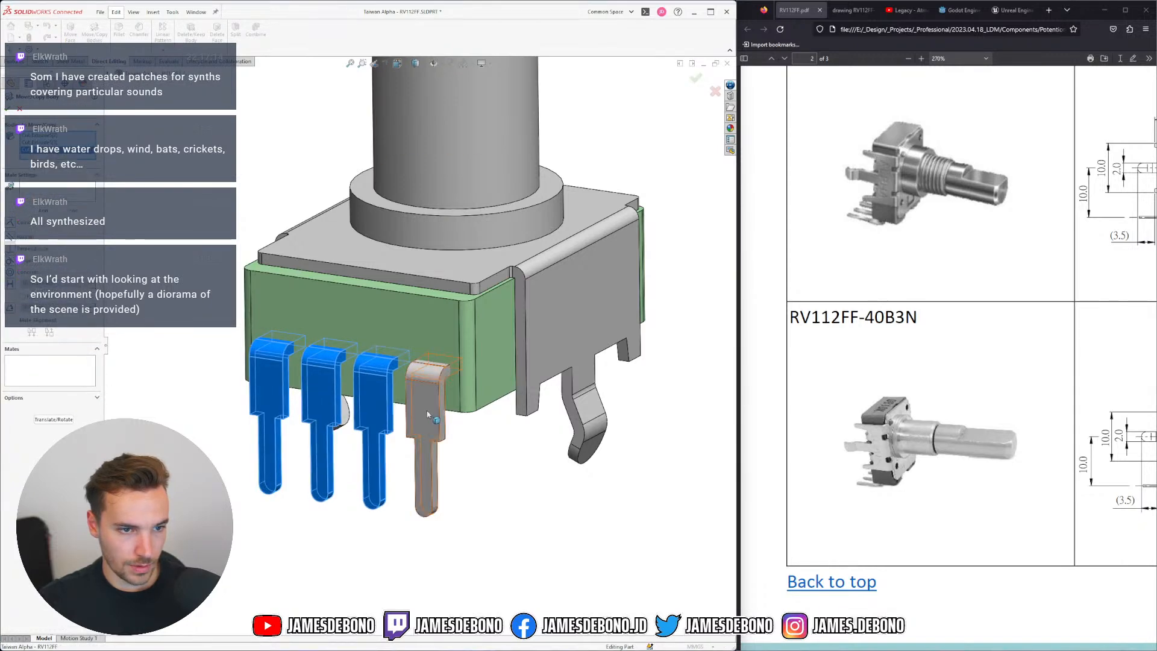
click(426, 405)
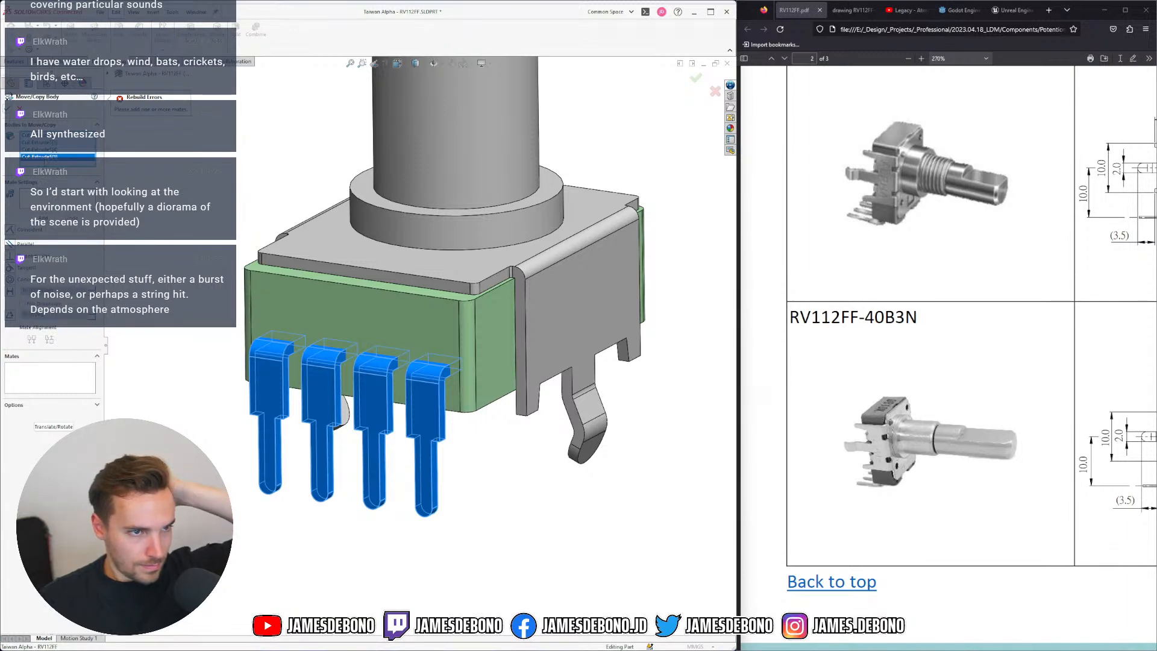
click(53, 426)
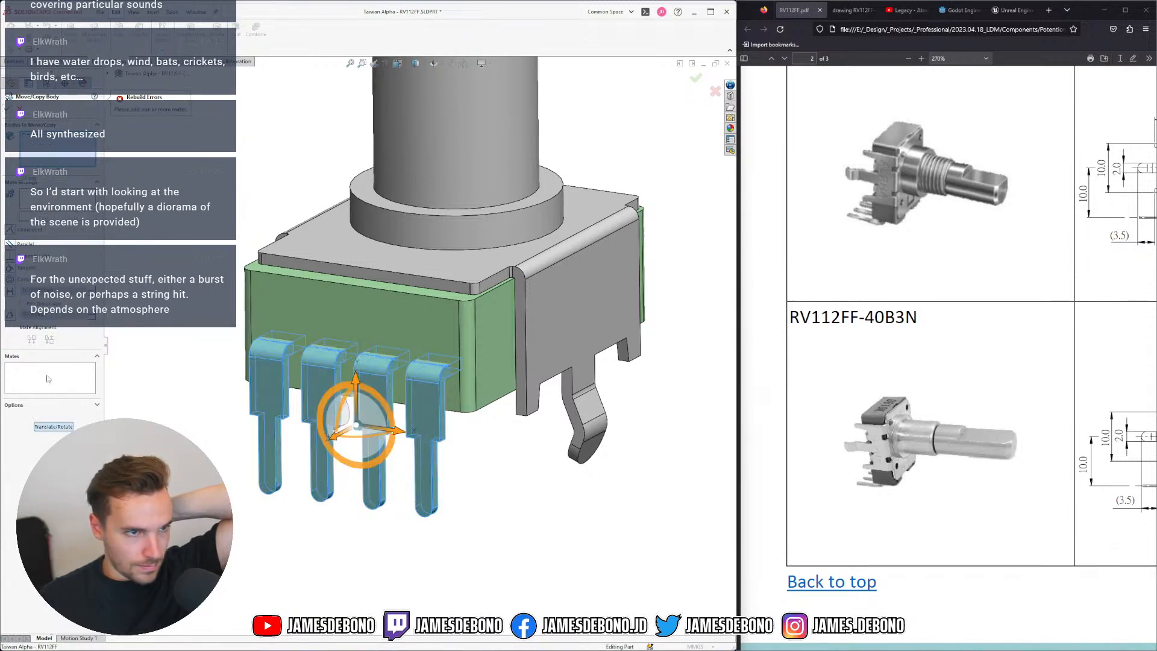
click(5, 107)
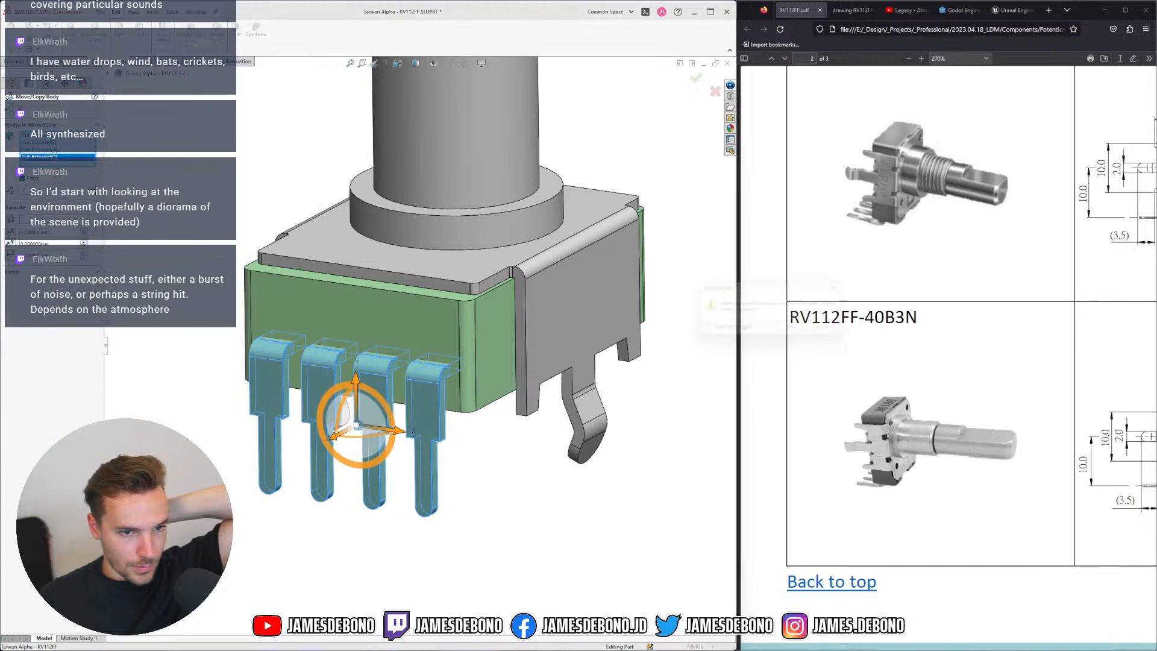
click(795, 331)
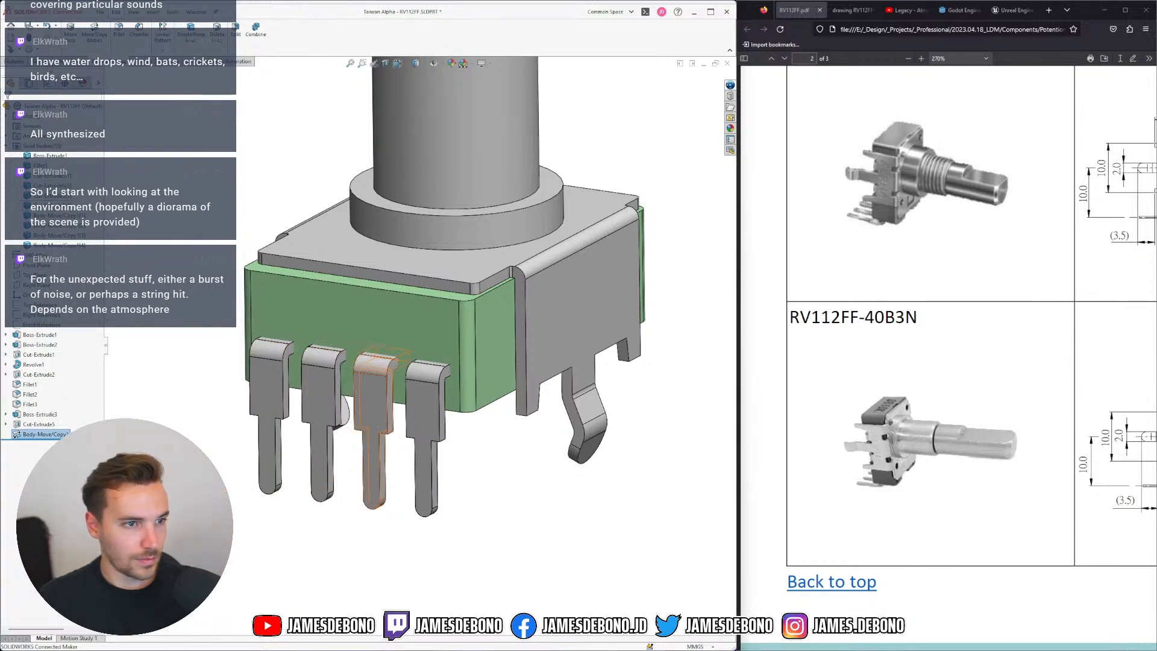
Hide the four original pin bodies, leaving their copies displayed
click(52, 176)
shift+click(52, 206)
click(71, 184)
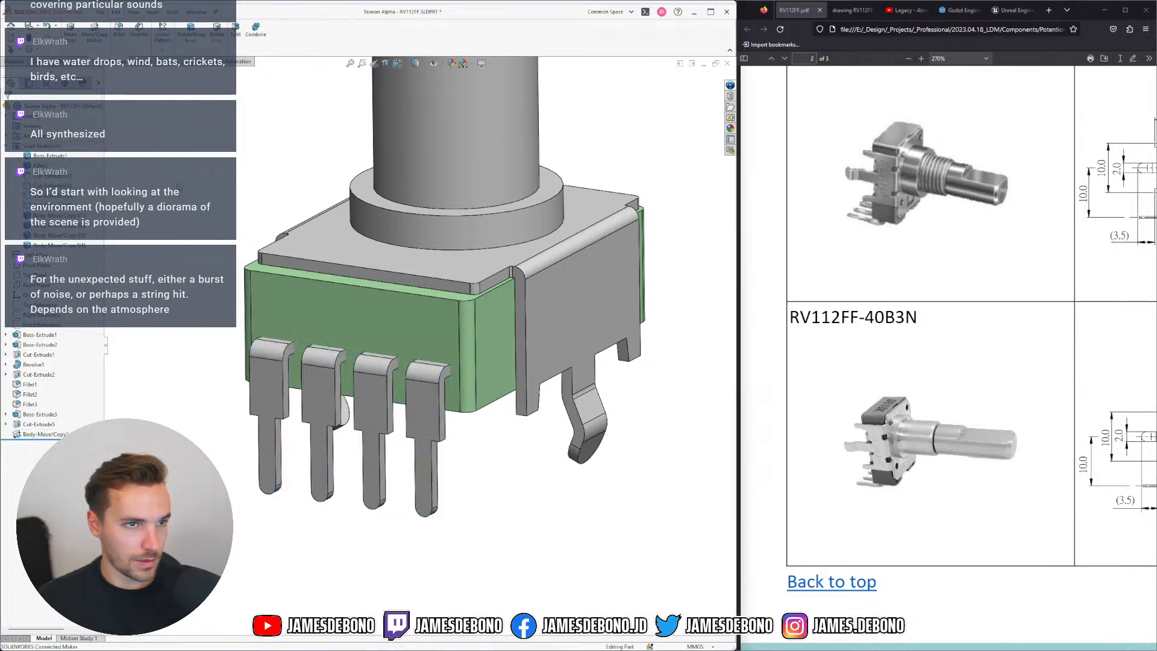
Subtract the four displayed pin copies from the green housing body with Combine
click(251, 37)
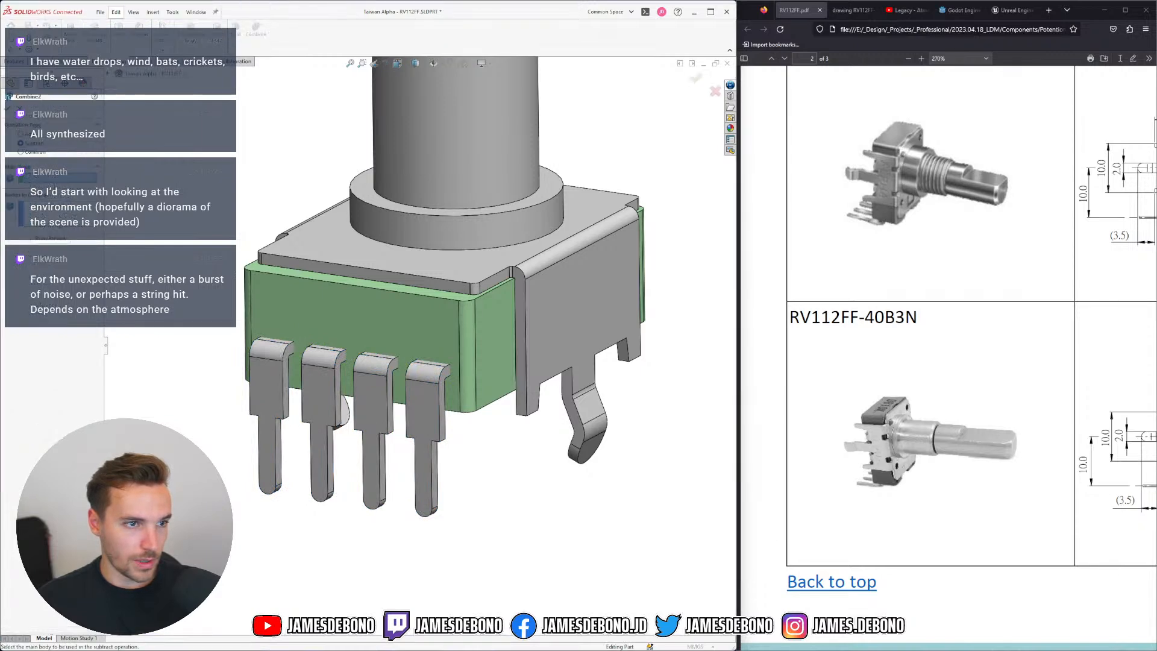
click(283, 319)
click(286, 352)
click(305, 380)
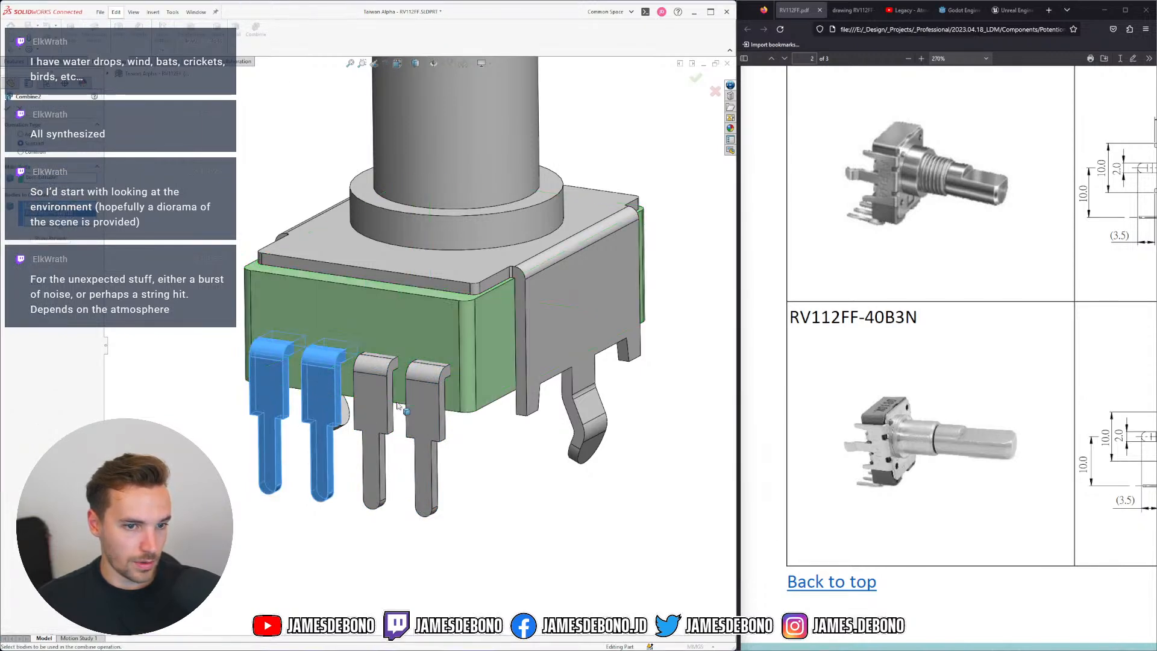
click(373, 401)
click(424, 417)
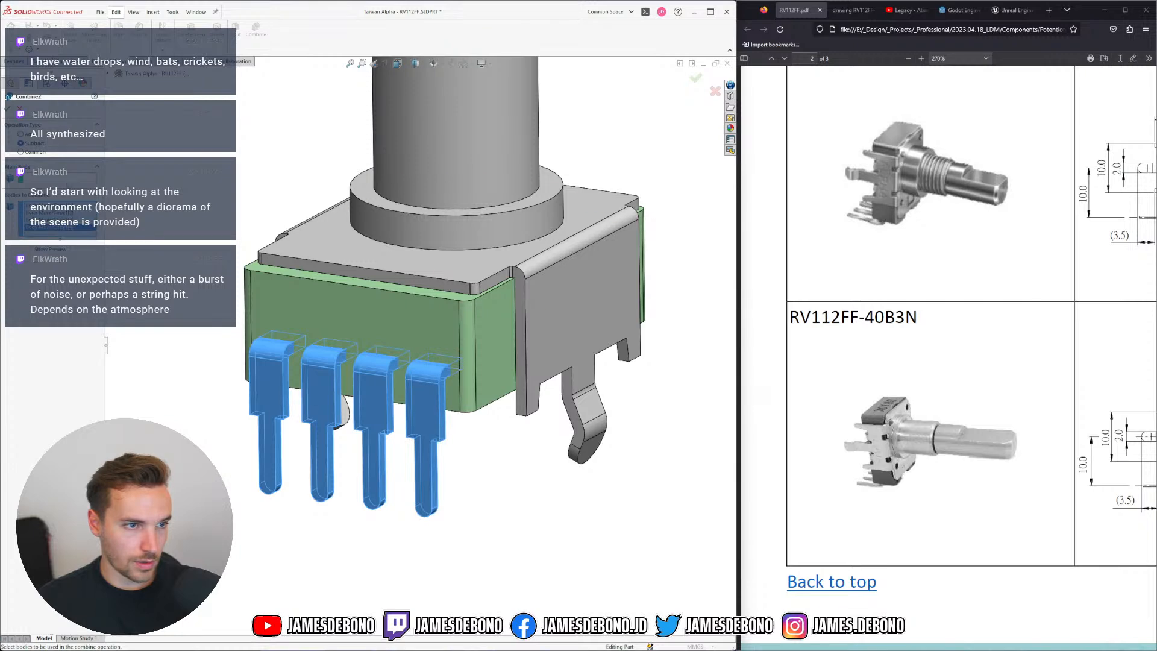
click(62, 179)
click(305, 335)
click(7, 109)
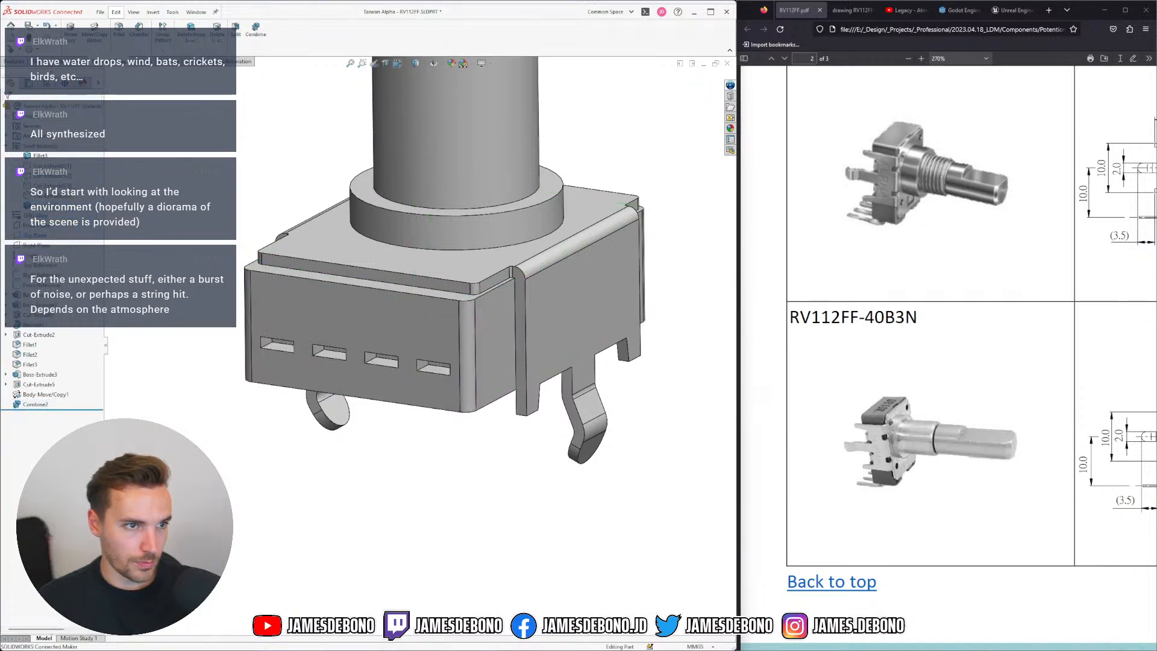
Show the four hidden pin bodies again in front of the slotted housing
click(55, 166)
shift+click(55, 195)
click(68, 175)
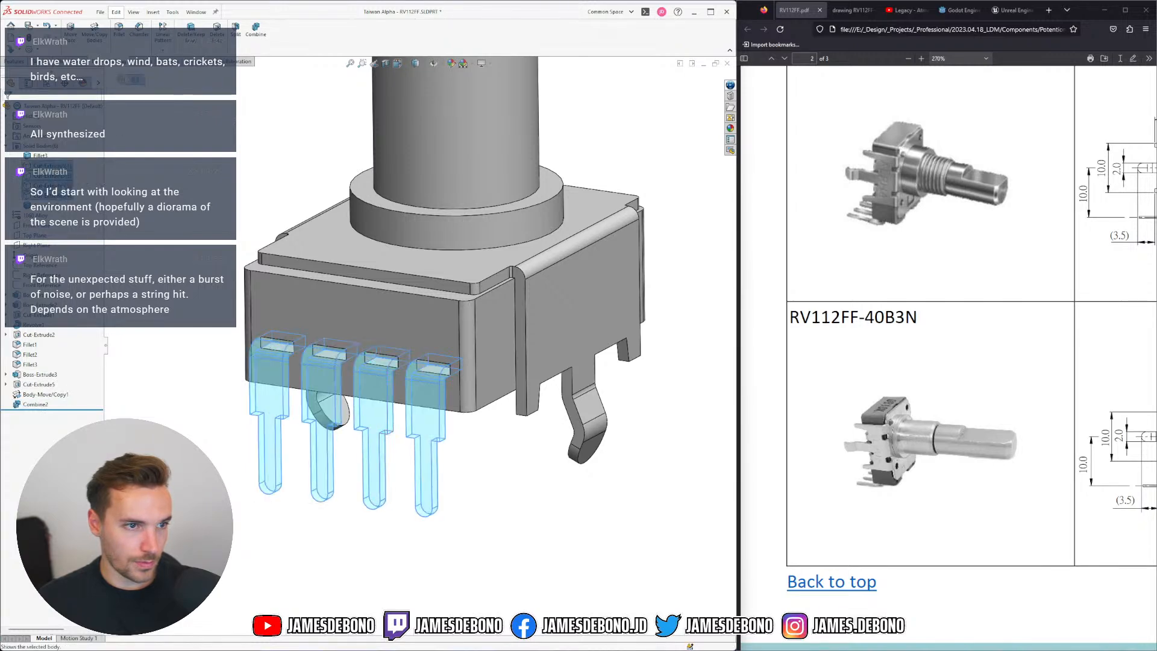
key(Escape)
scroll(341, 404, down, 3)
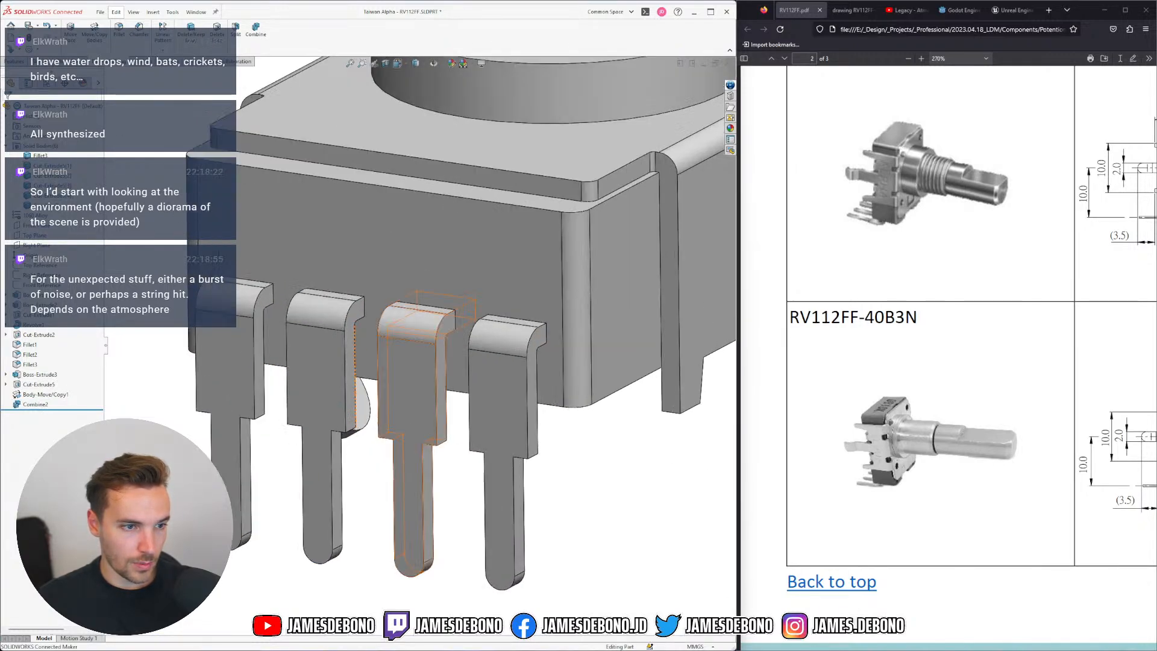
Check the configurations, roll the feature history around the housing subtraction, and review its Combine settings
click(46, 84)
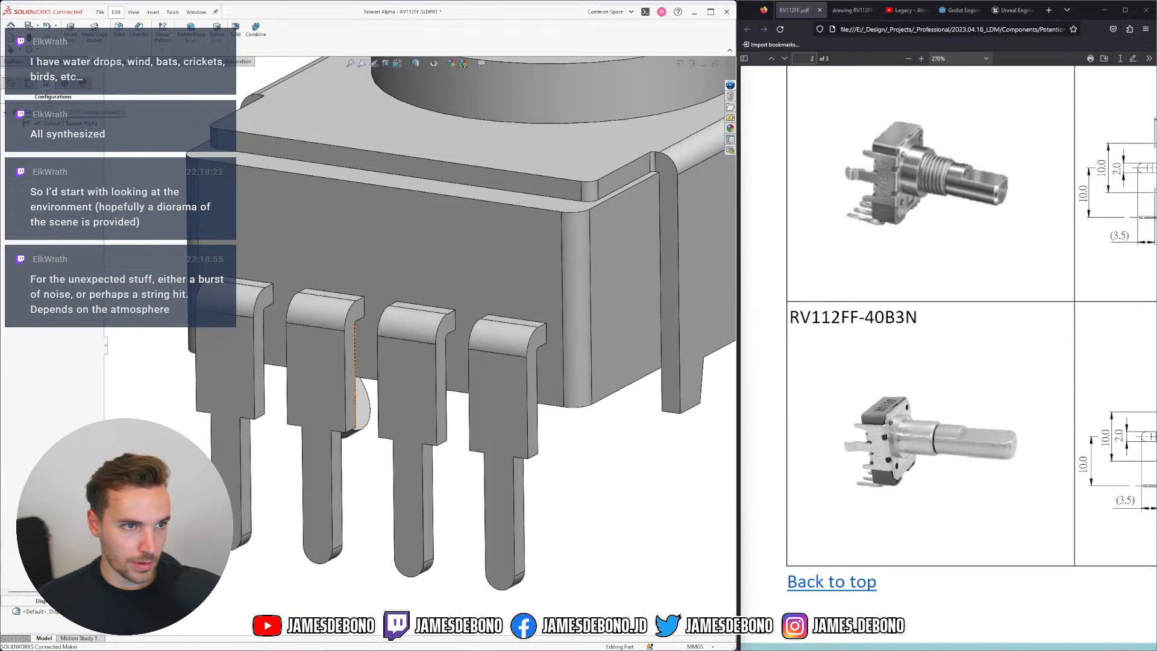
click(11, 84)
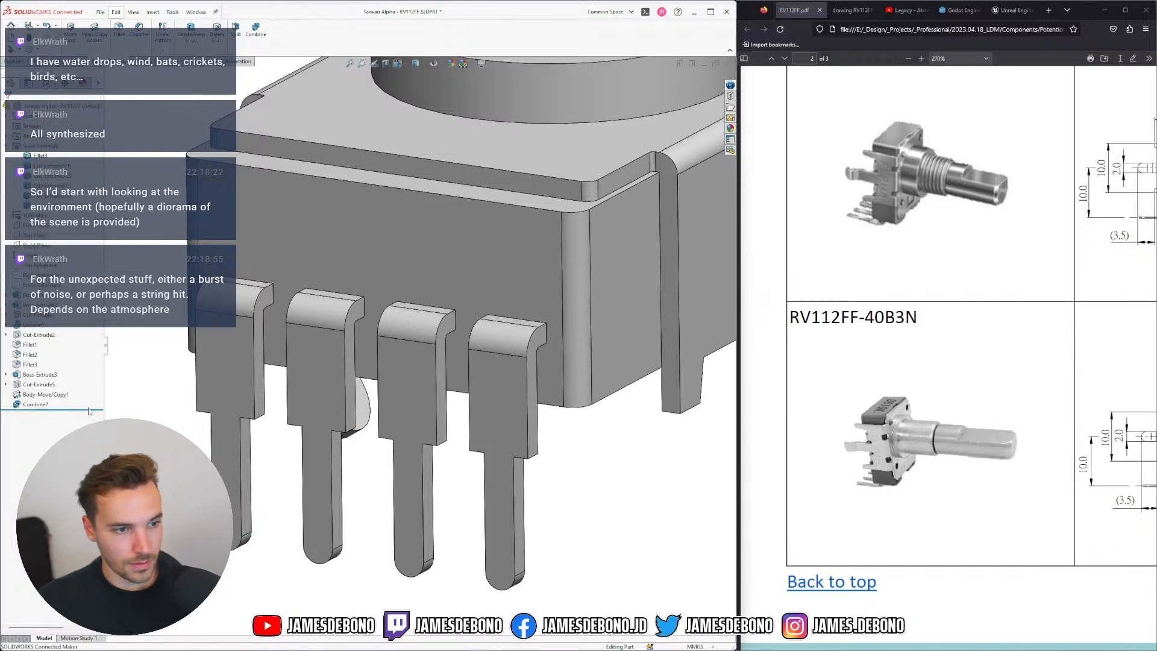
drag(84, 408, 83, 399)
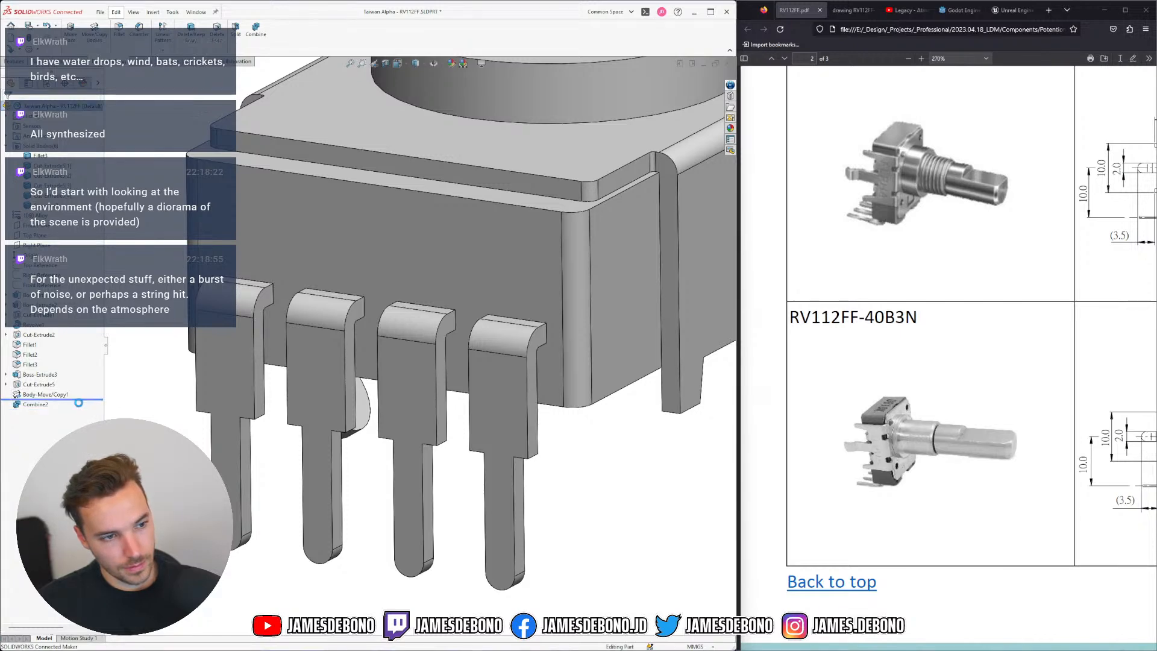
drag(43, 439, 42, 448)
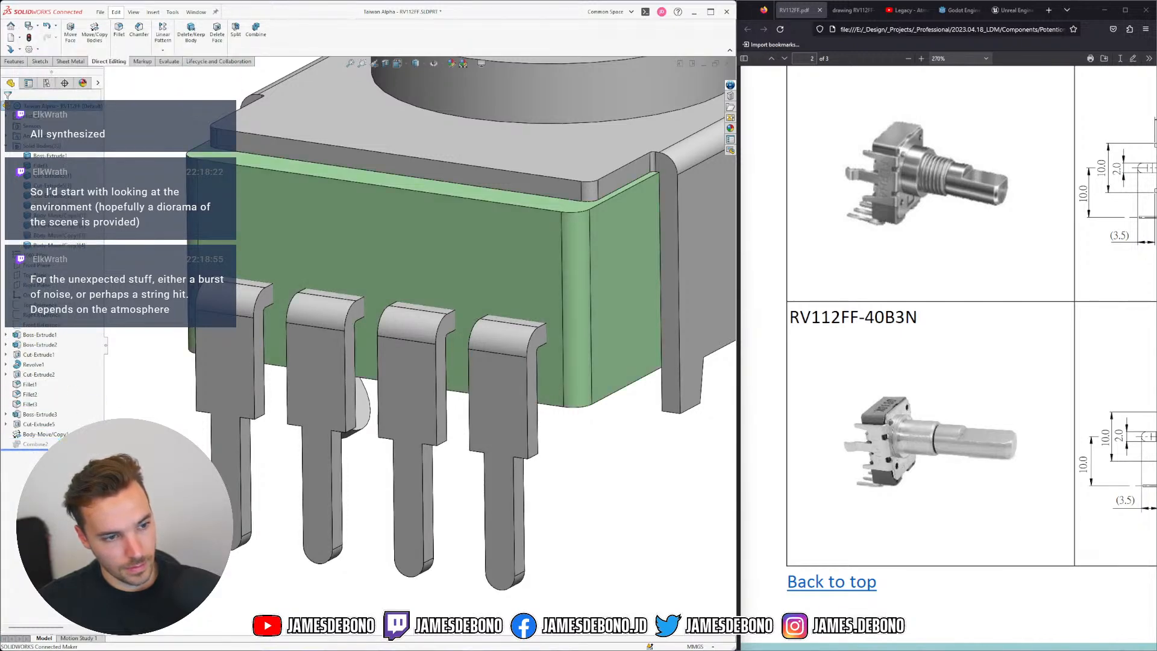
click(38, 378)
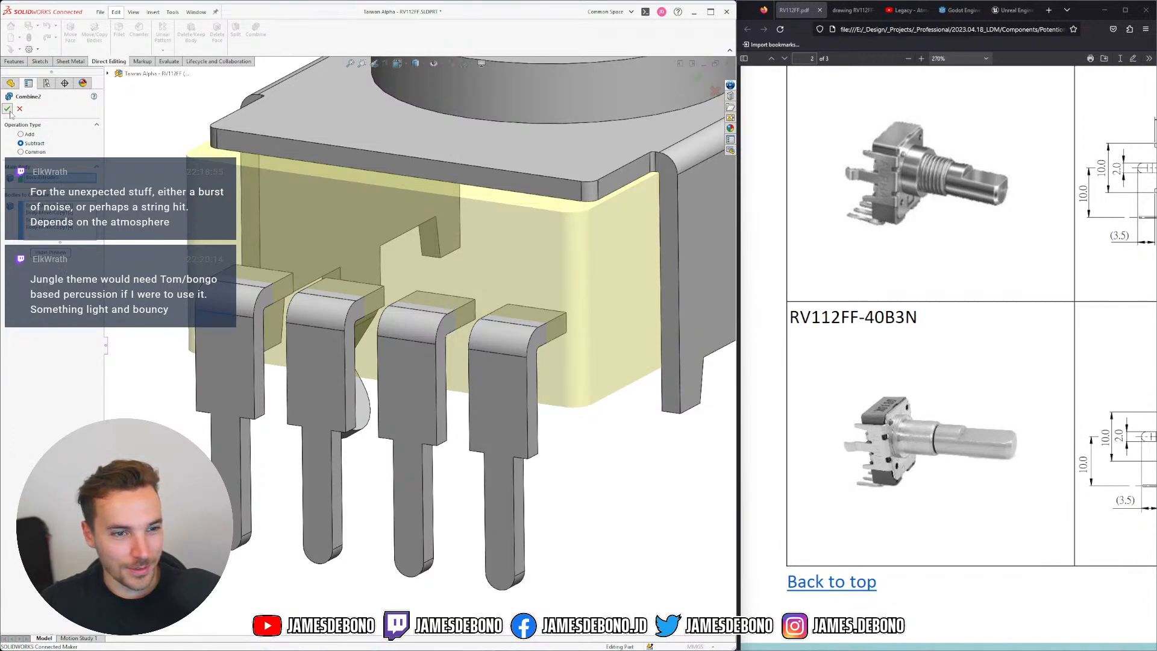
click(7, 109)
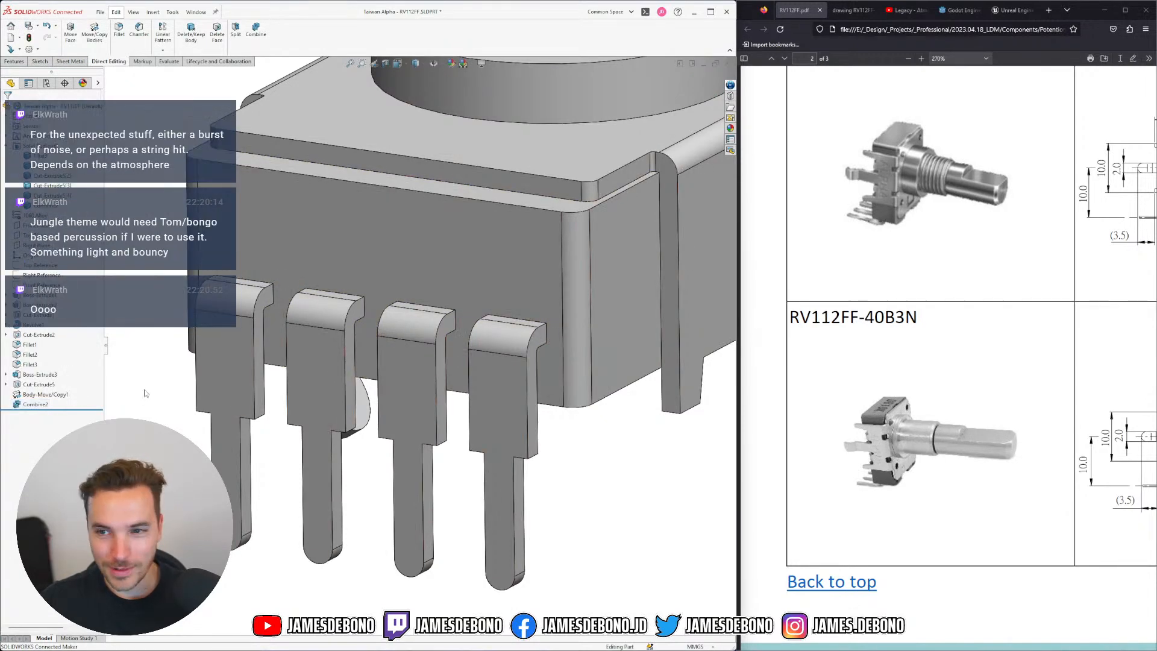
Delete the Combine feature that cut the pin slots into the housing
click(37, 404)
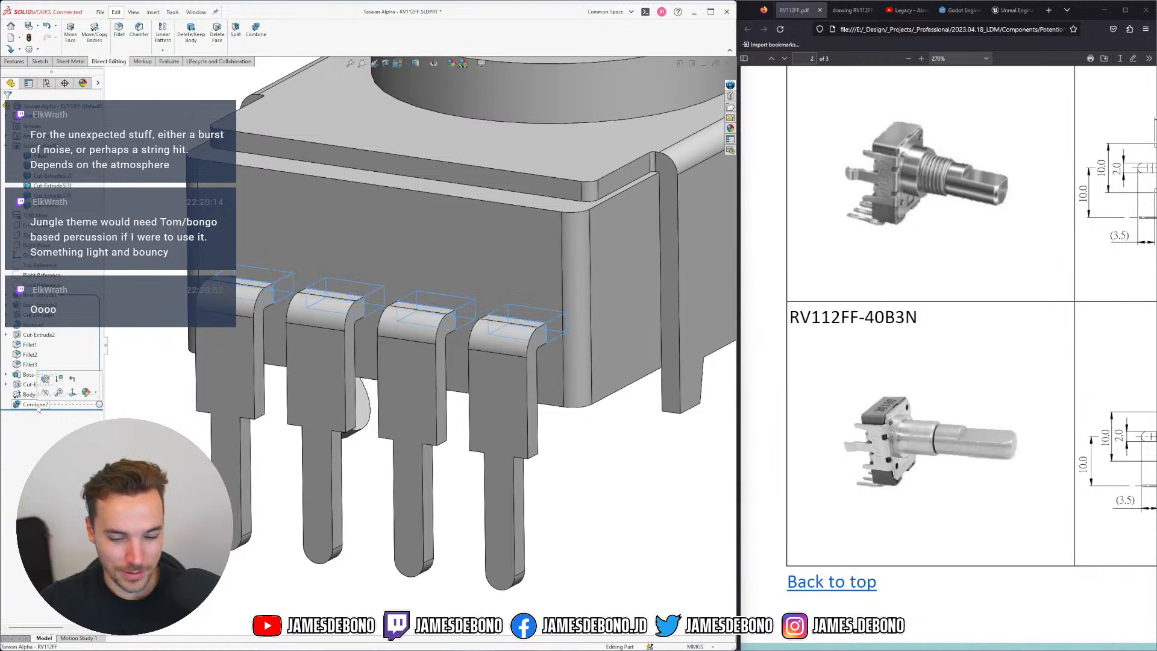
key(Delete)
click(634, 288)
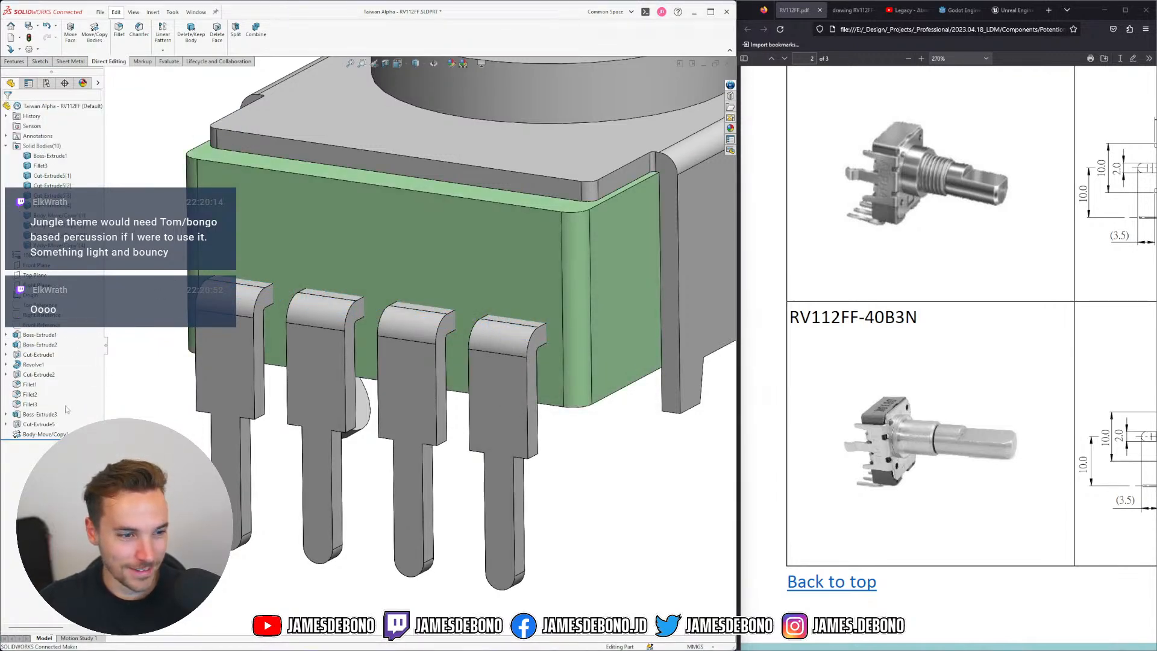
Hide the four original pin bodies so only their copies remain selectable in the model
click(503, 410)
shift+click(59, 208)
click(81, 193)
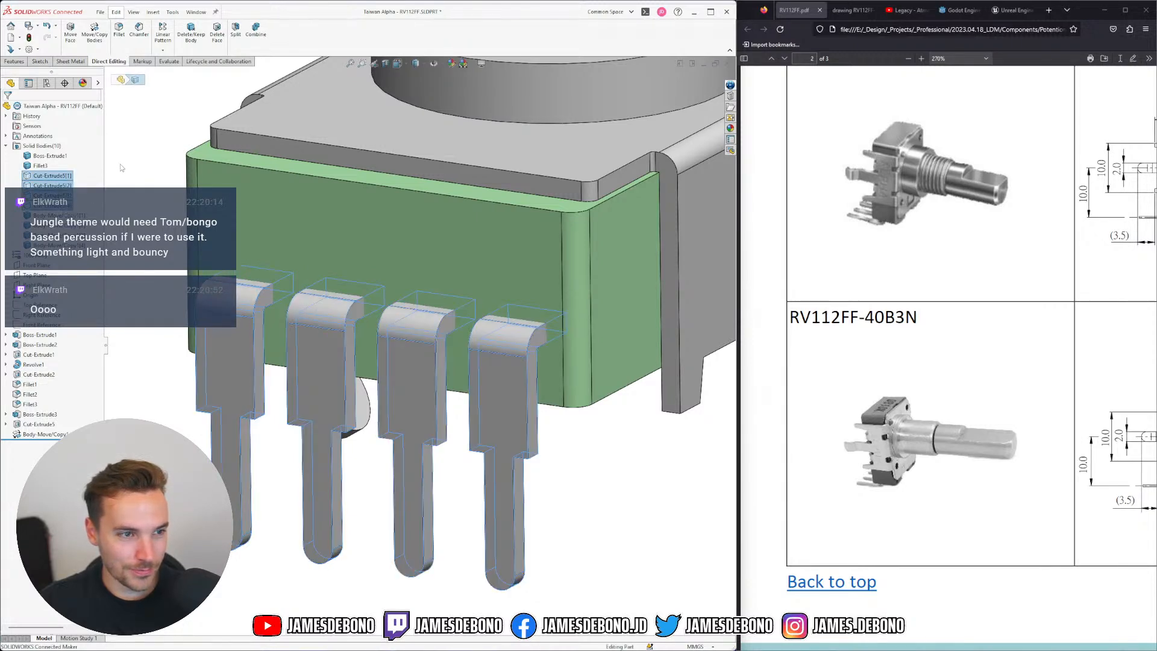
Subtract the four pin copies from the green housing body with Combine to cut matching slots
click(256, 29)
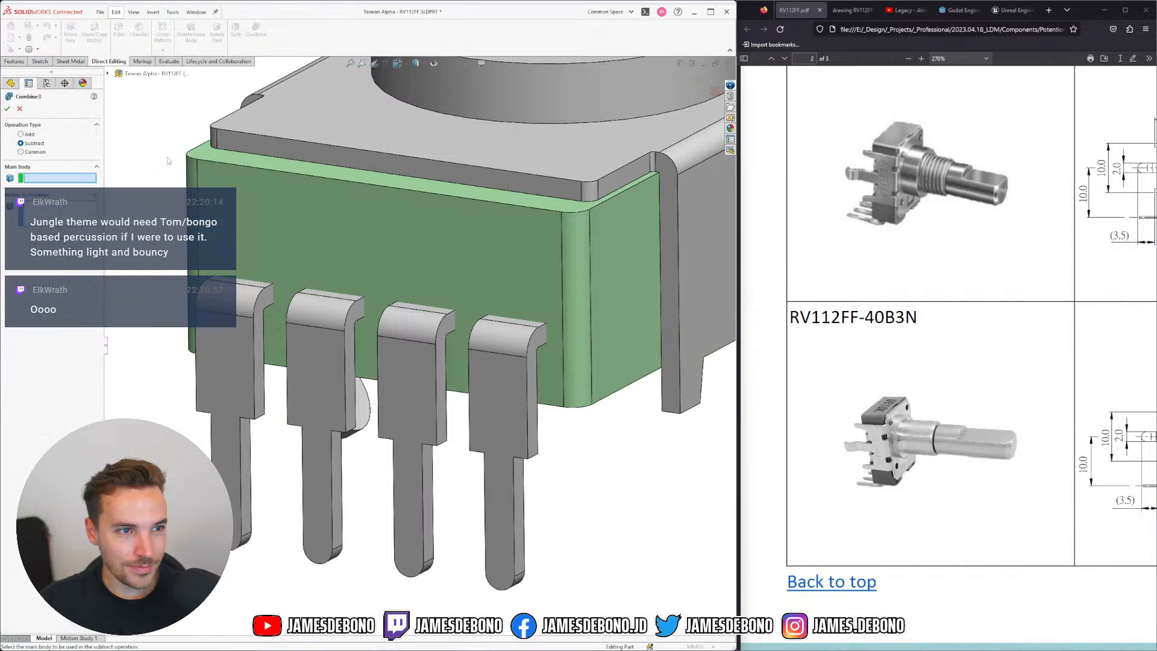
click(205, 199)
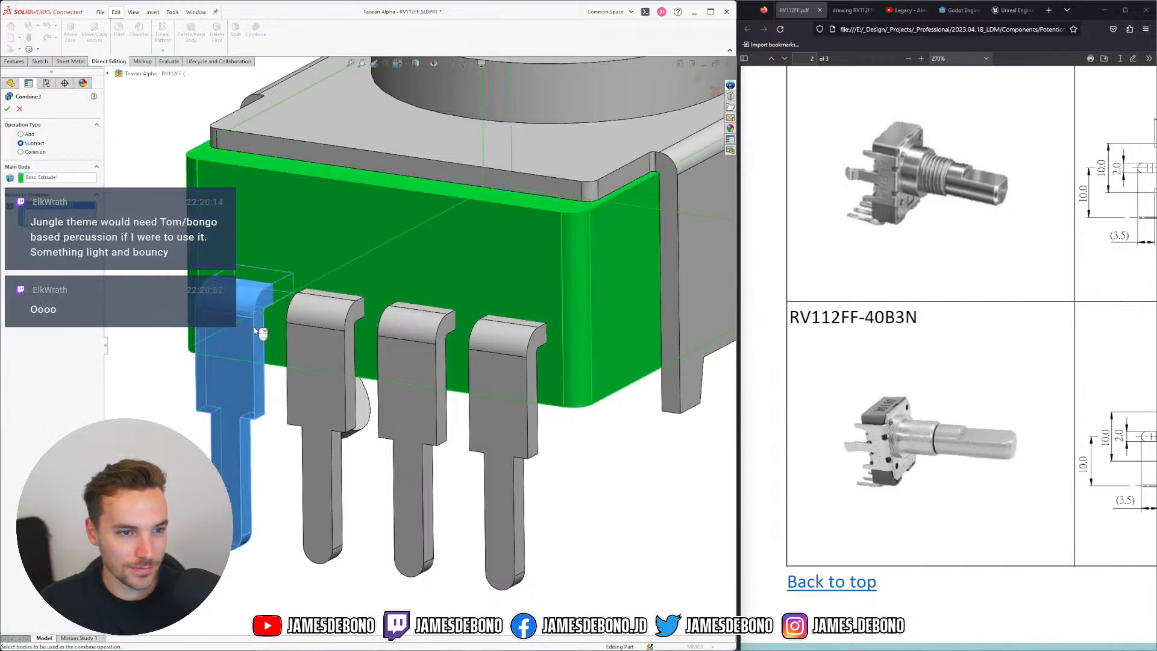
click(256, 331)
click(325, 362)
click(415, 374)
click(491, 386)
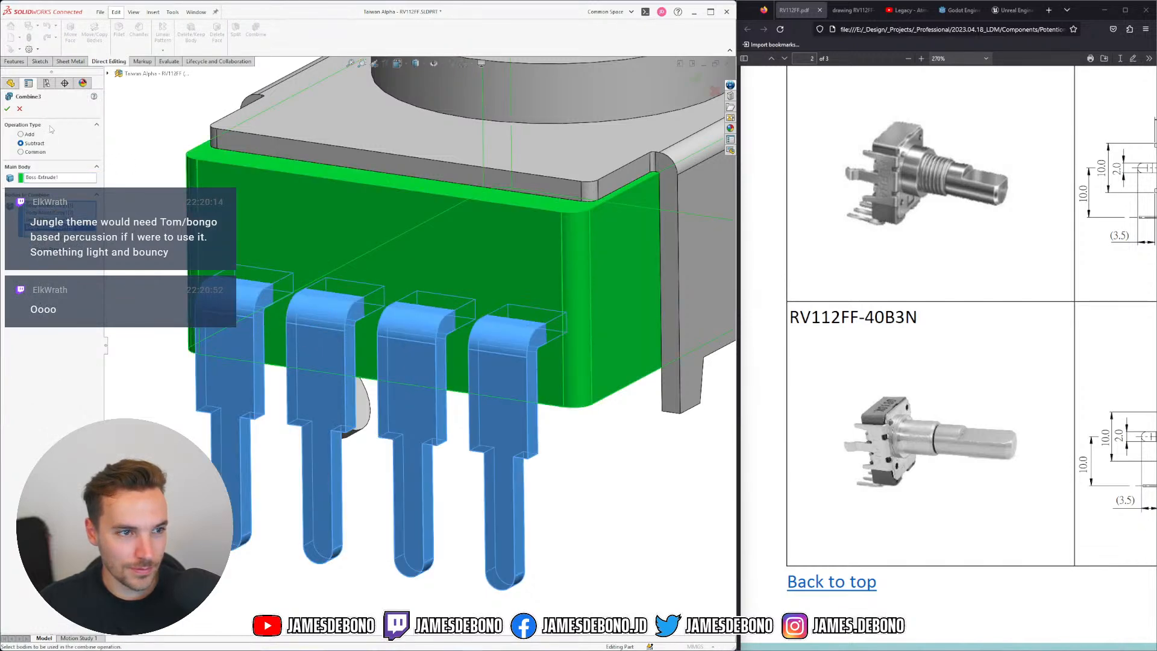
click(8, 109)
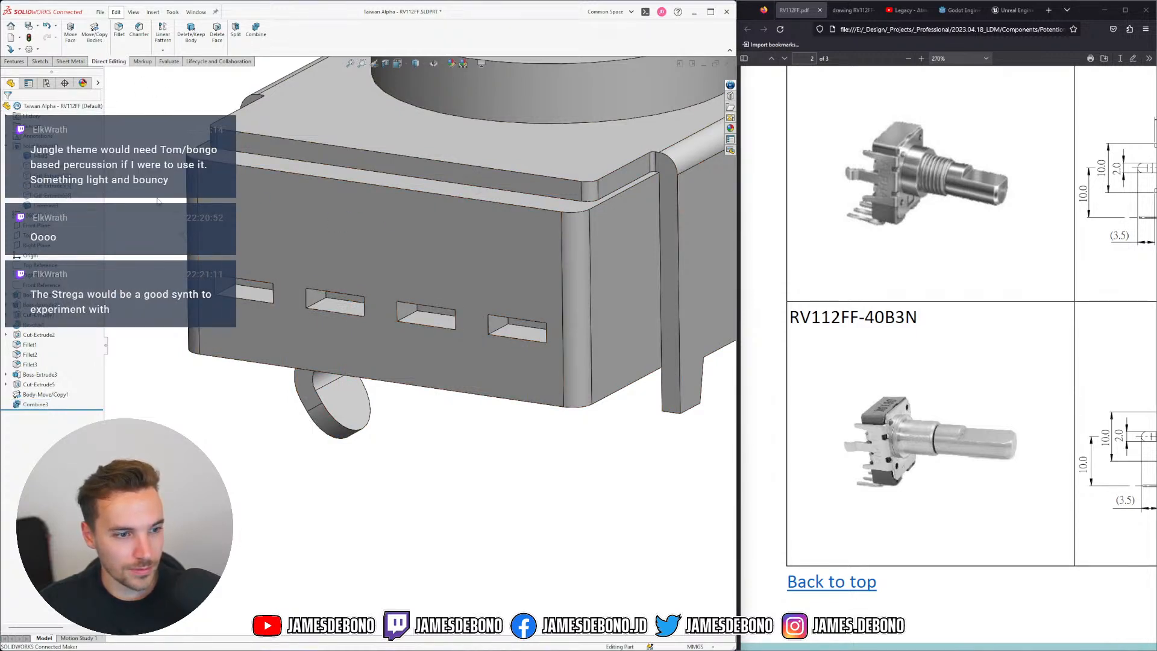
Show the four hidden original pin bodies again so they fill the slots in the housing
click(55, 166)
shift+click(58, 196)
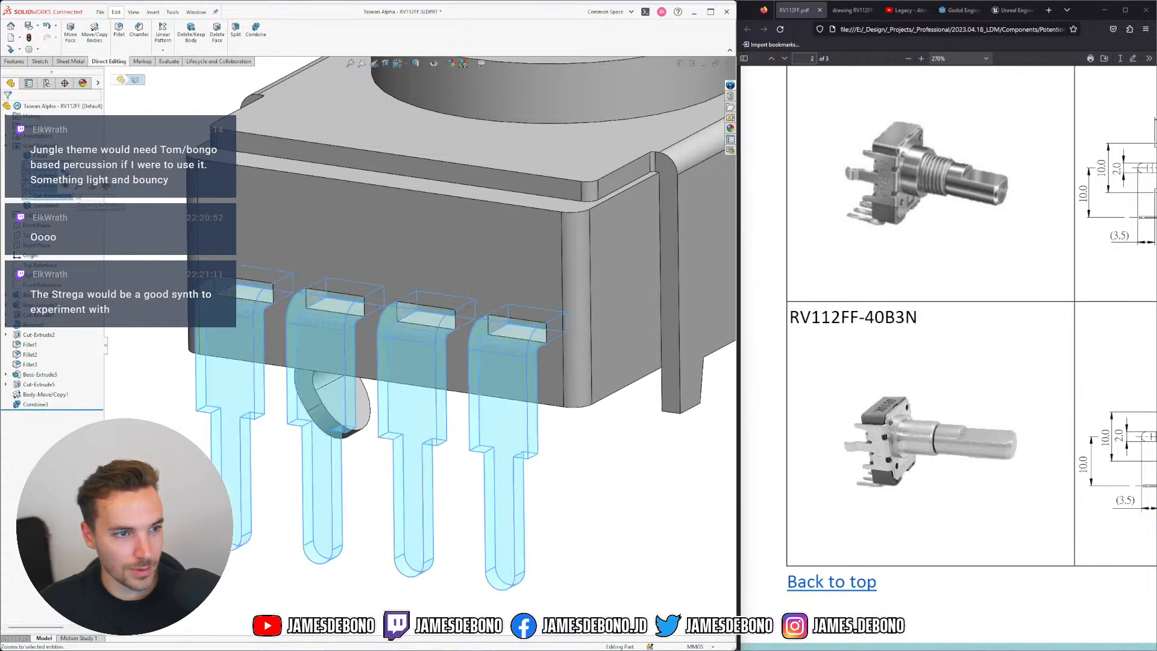
click(66, 186)
key(Escape)
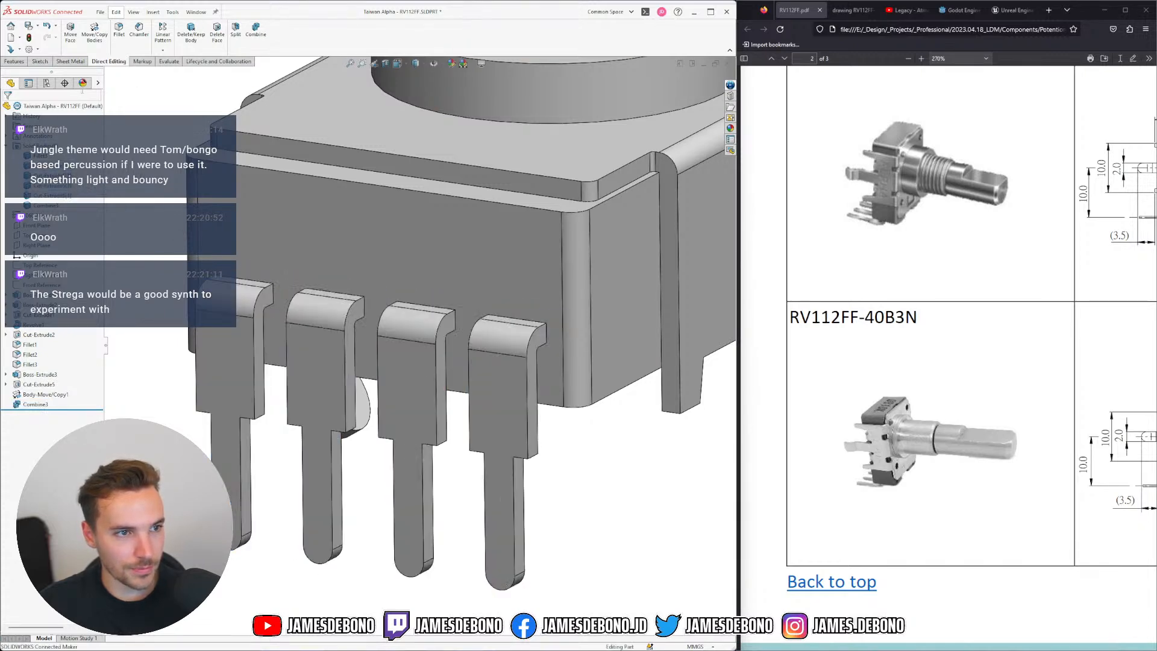
Start editing the part's appearance and browse the metal and painted categories before choosing the low gloss plastics
click(84, 84)
right_click(47, 171)
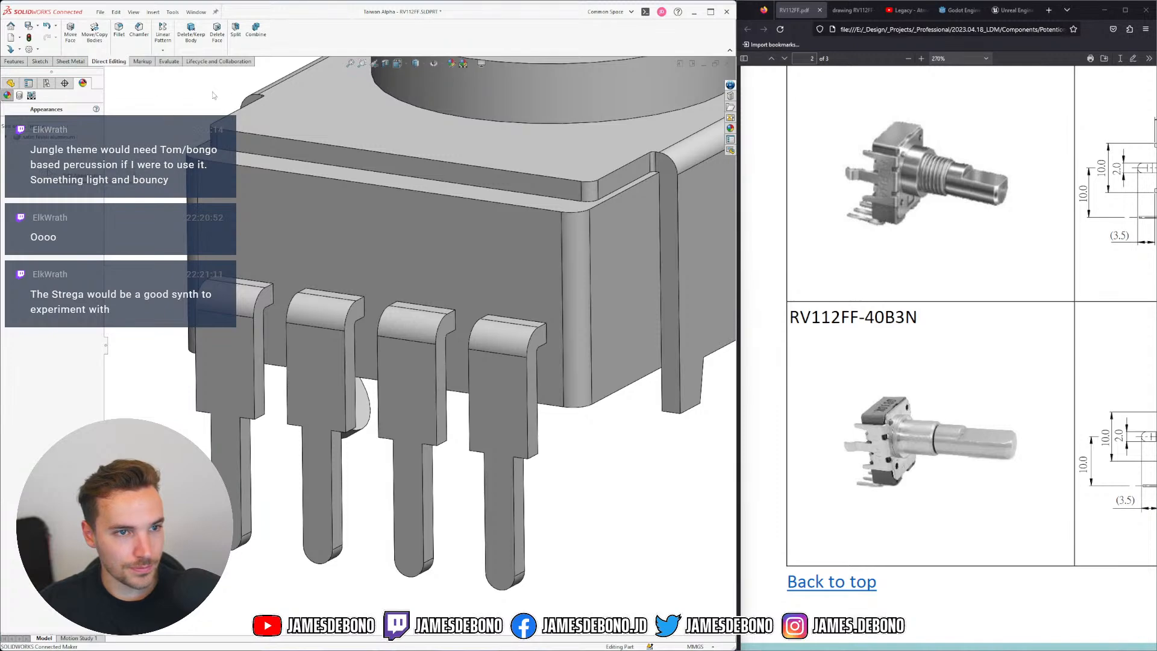
click(462, 65)
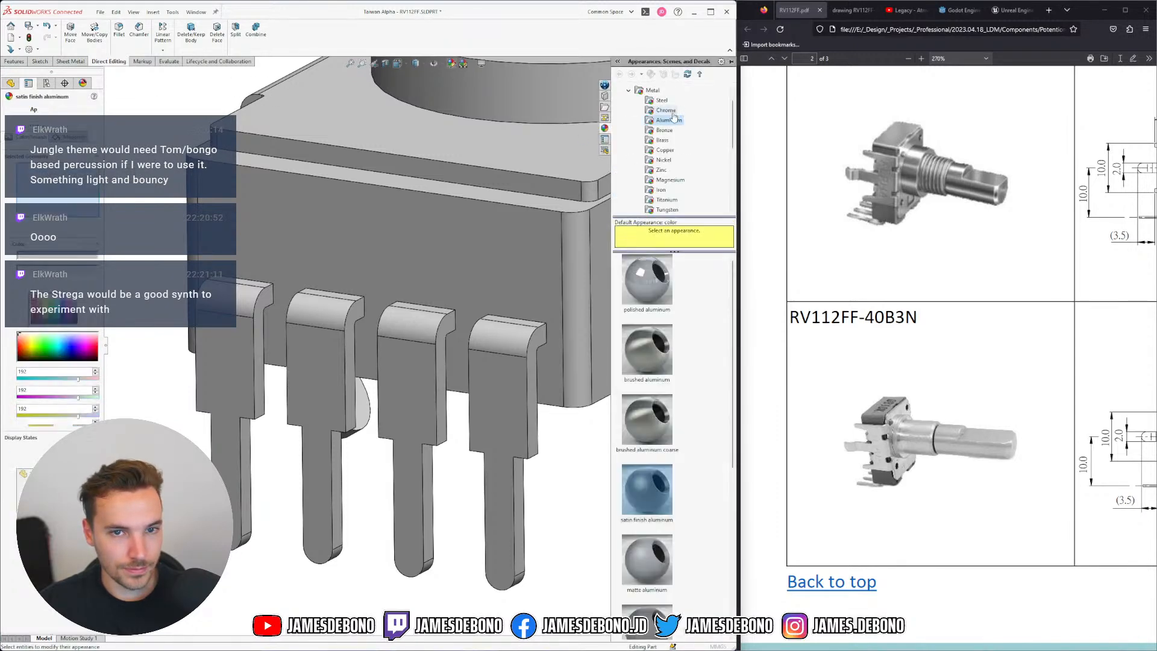
click(628, 91)
click(628, 111)
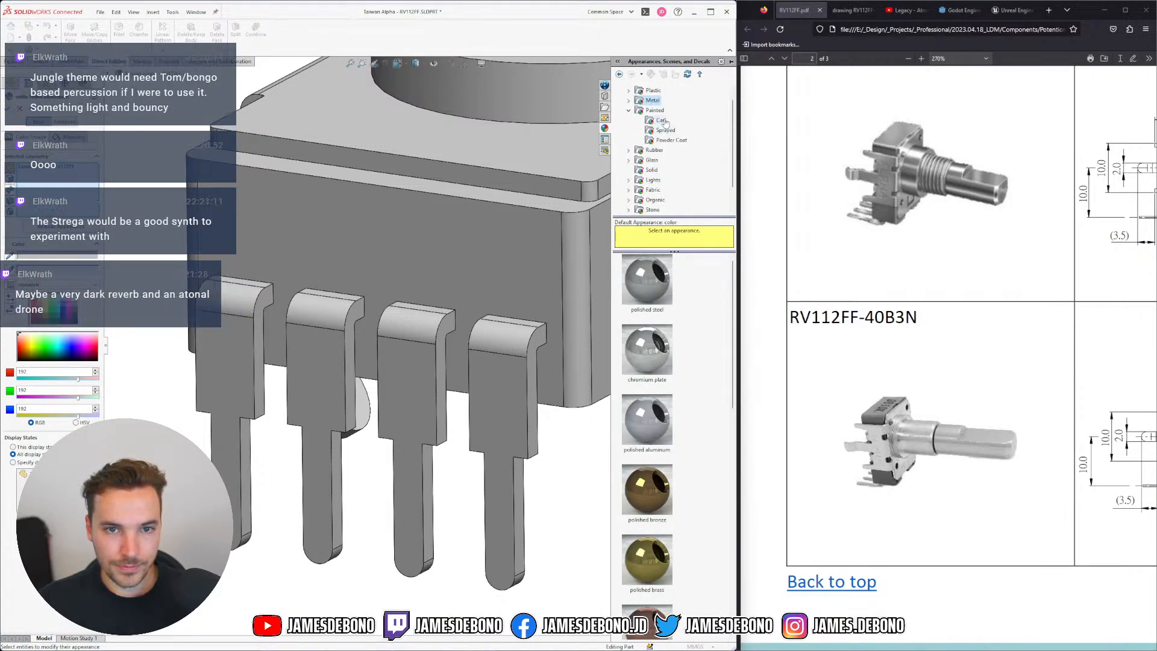
click(628, 90)
click(665, 121)
scroll(659, 457, down, 2)
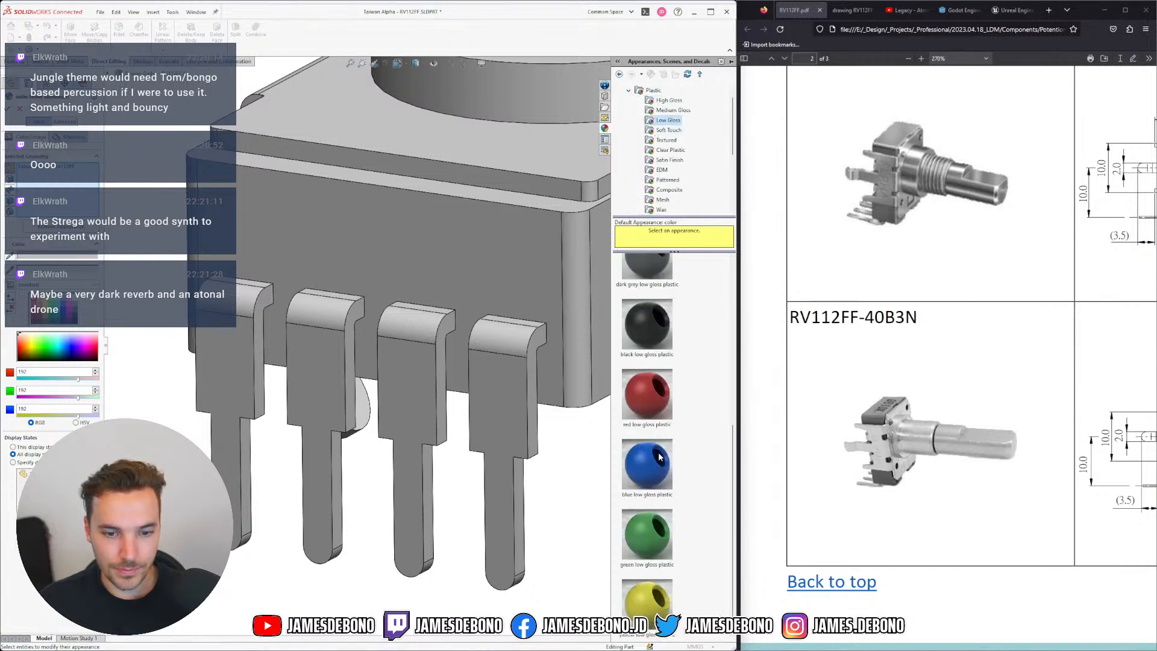
Apply green low gloss plastic to the housing body only and lighten its colour to pale green
click(648, 531)
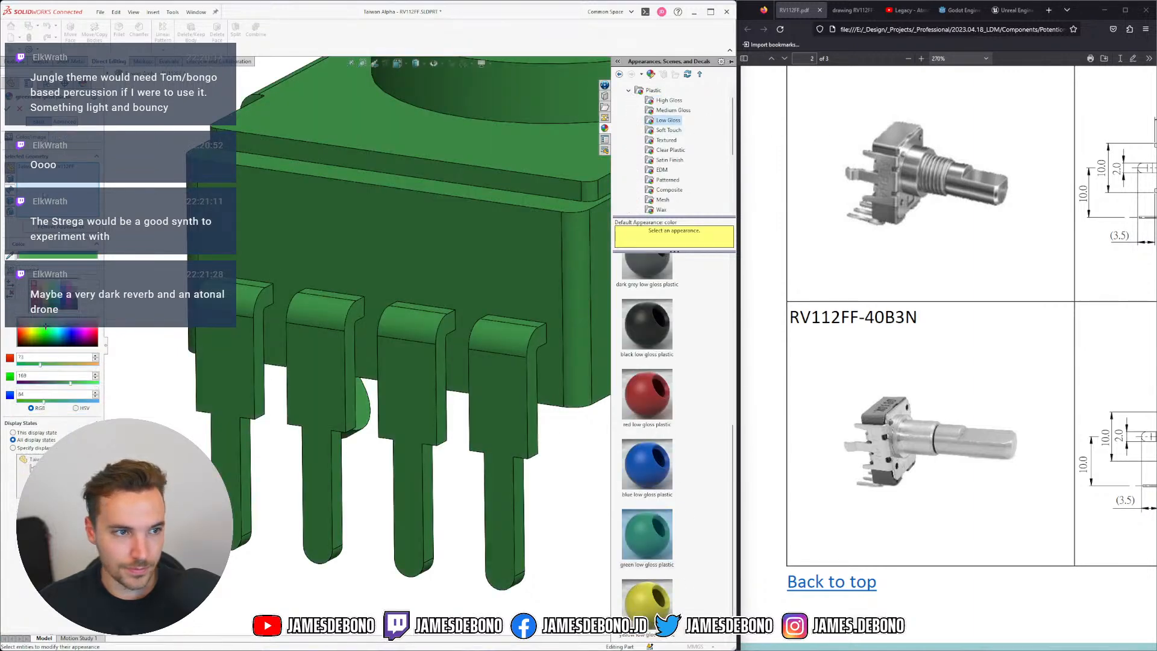
click(73, 197)
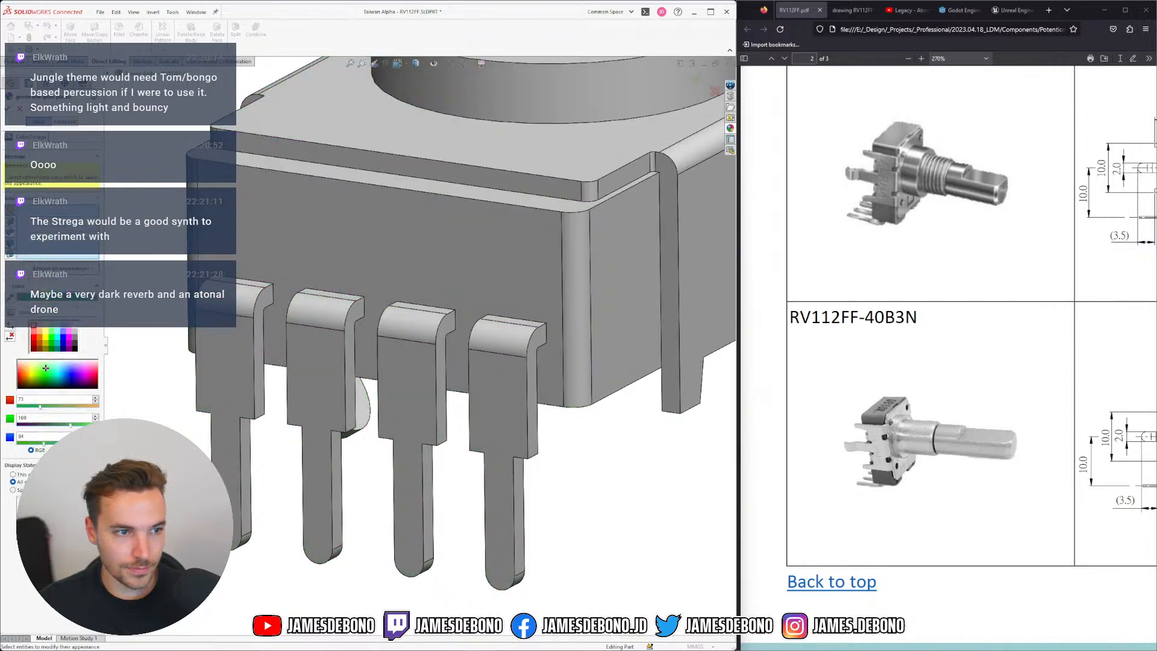
click(298, 236)
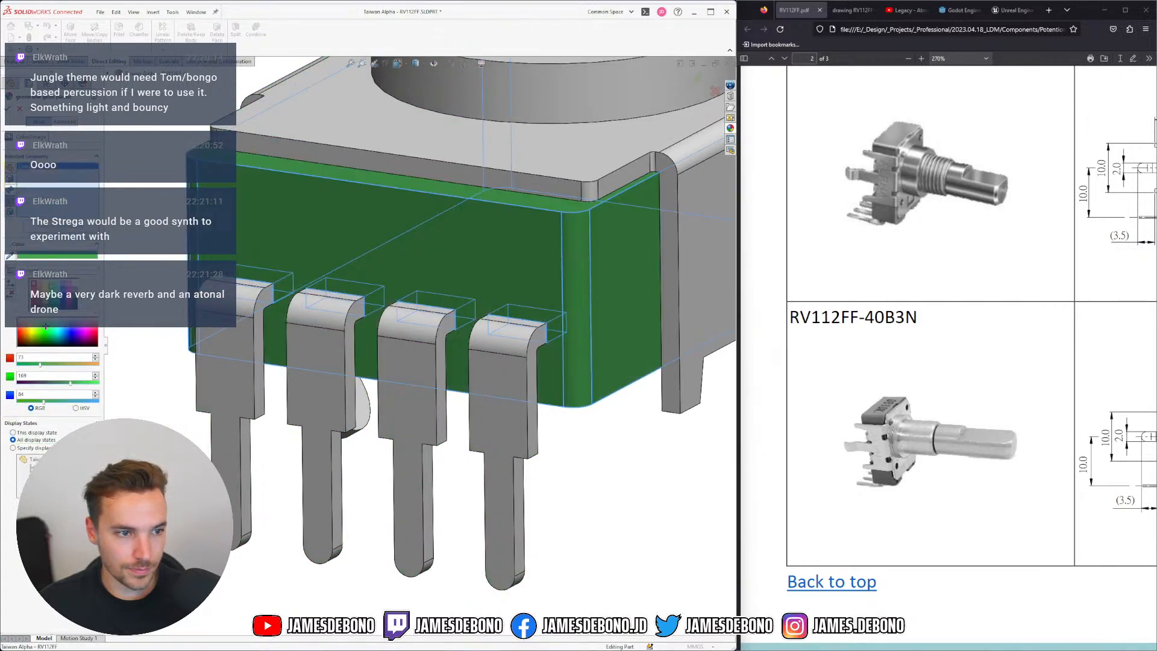
click(51, 286)
click(8, 108)
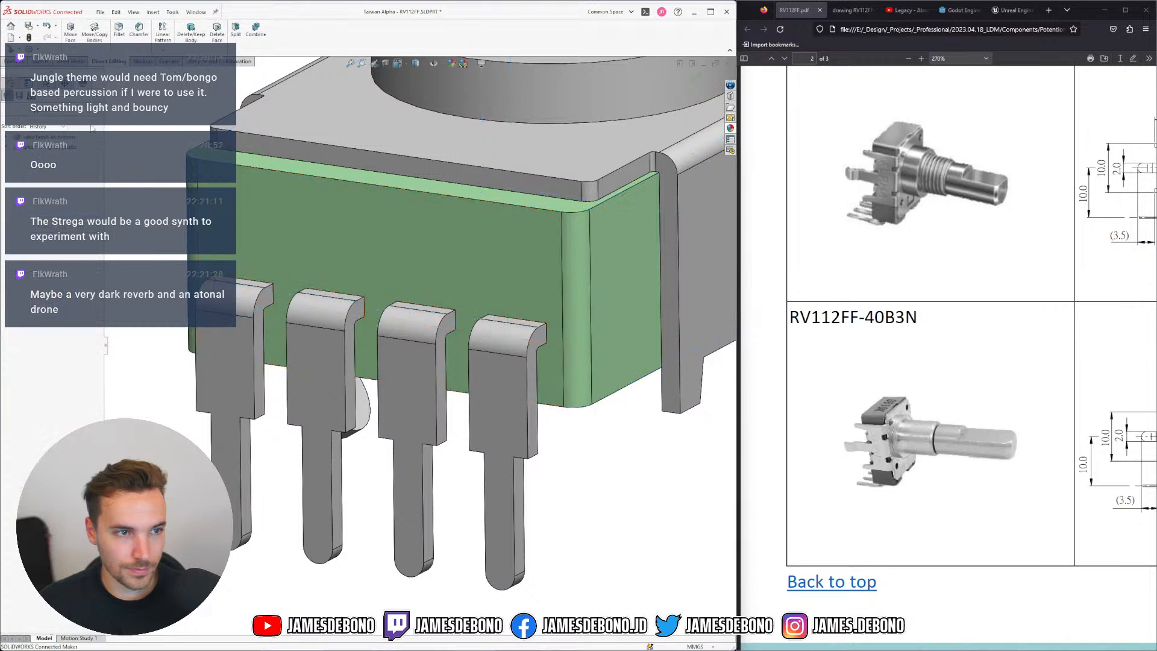
Inspect the potentiometer model from several angles and examine the shaft and bushing outline drawings in the datasheet
key(f)
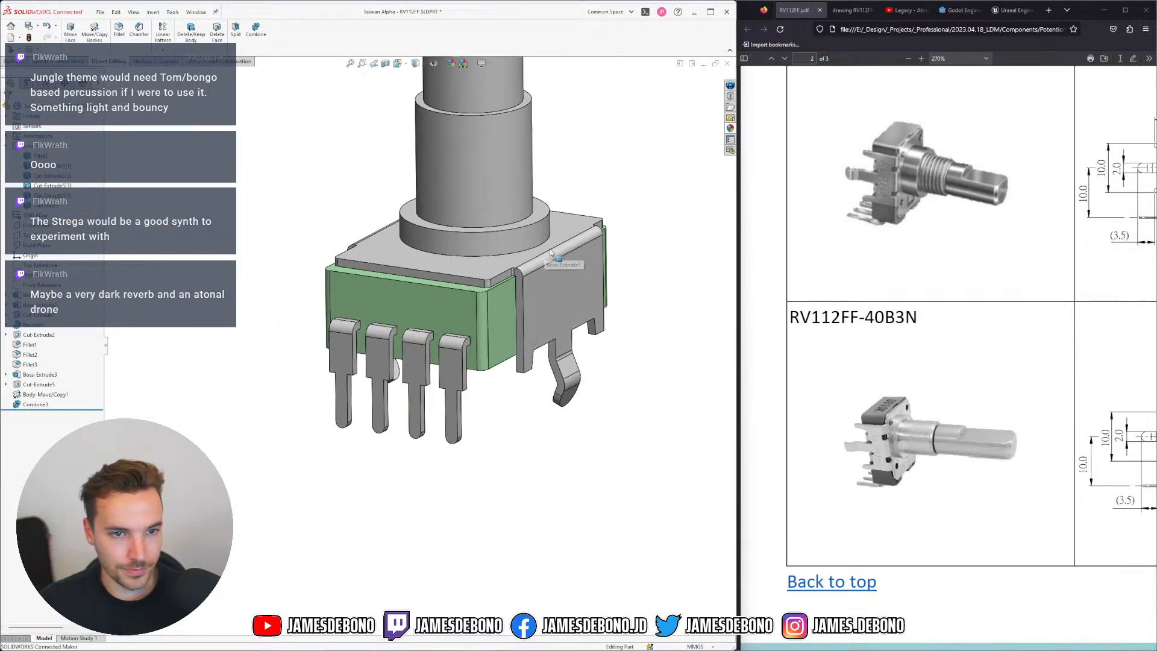
key(f)
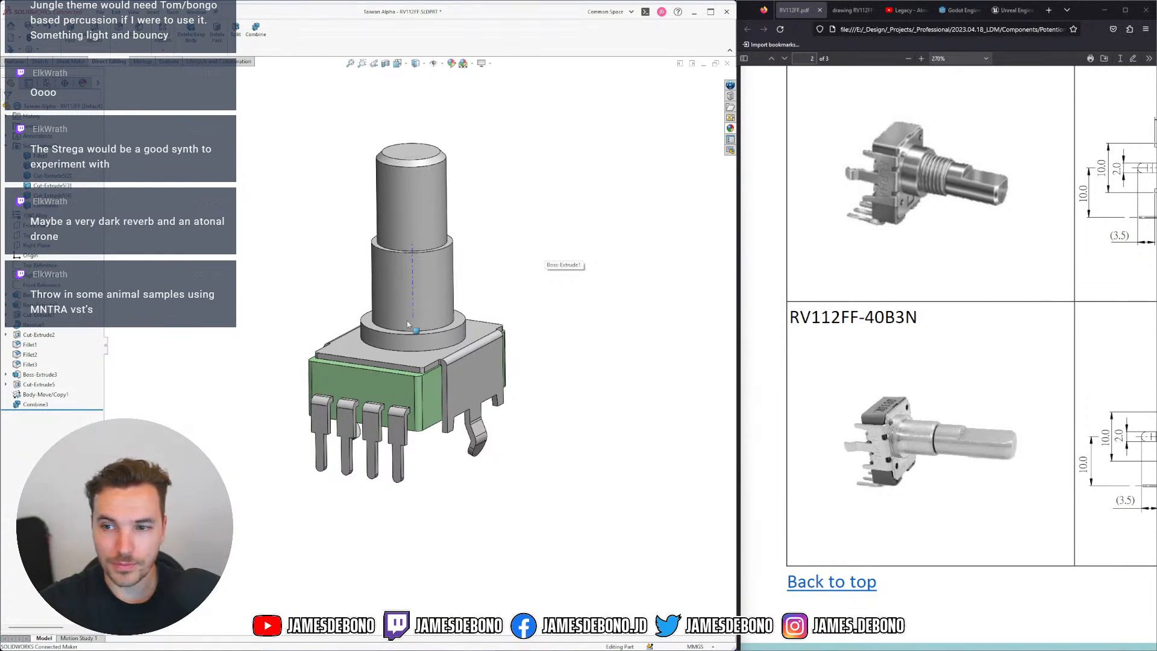
mouse_move(297, 268)
middle_down()
mouse_move(284, 224)
mouse_move(261, 241)
mouse_move(301, 287)
middle_up()
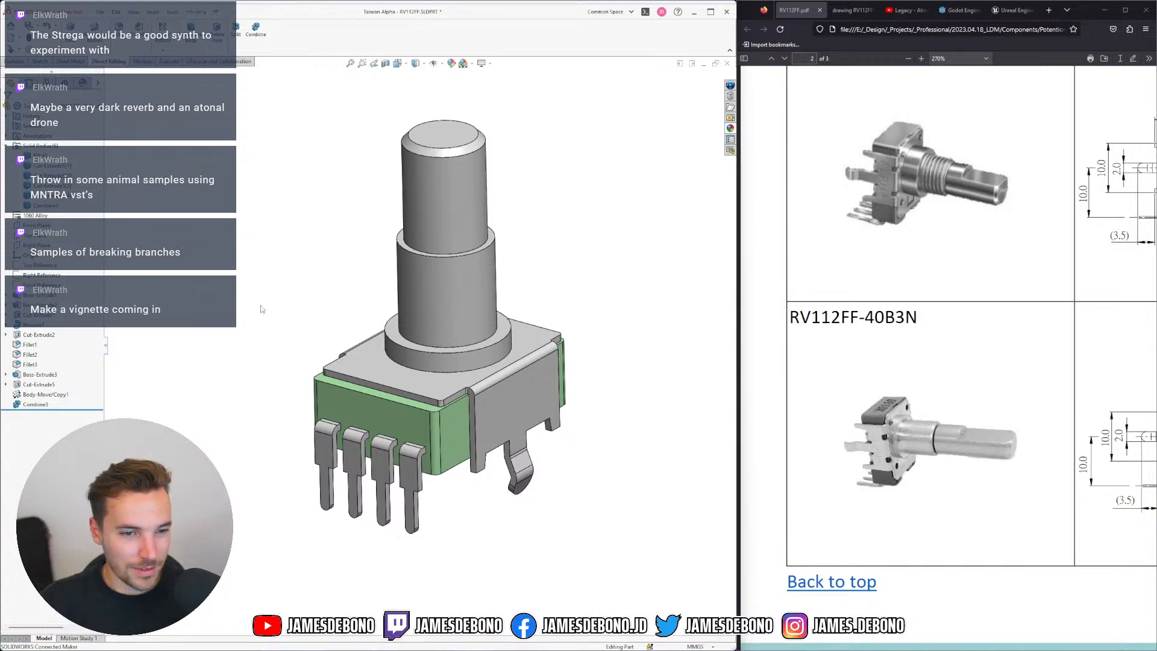
mouse_move(343, 331)
middle_down()
mouse_move(338, 267)
mouse_move(355, 314)
mouse_move(340, 205)
mouse_move(342, 324)
middle_up()
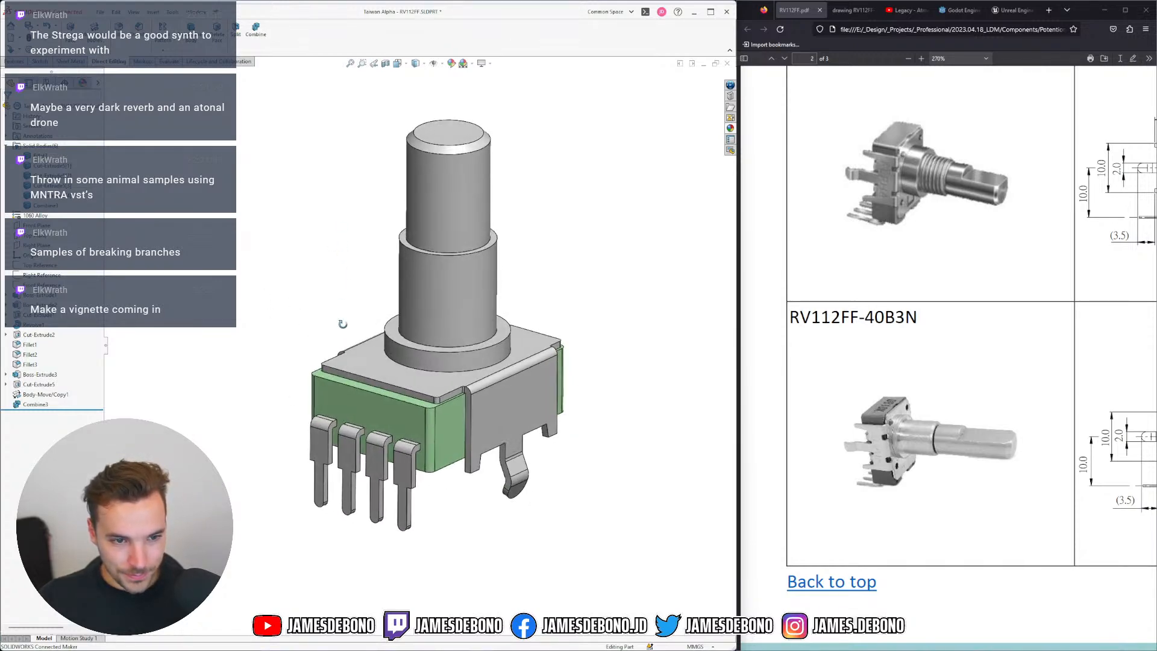
middle_drag(456, 428, 407, 411)
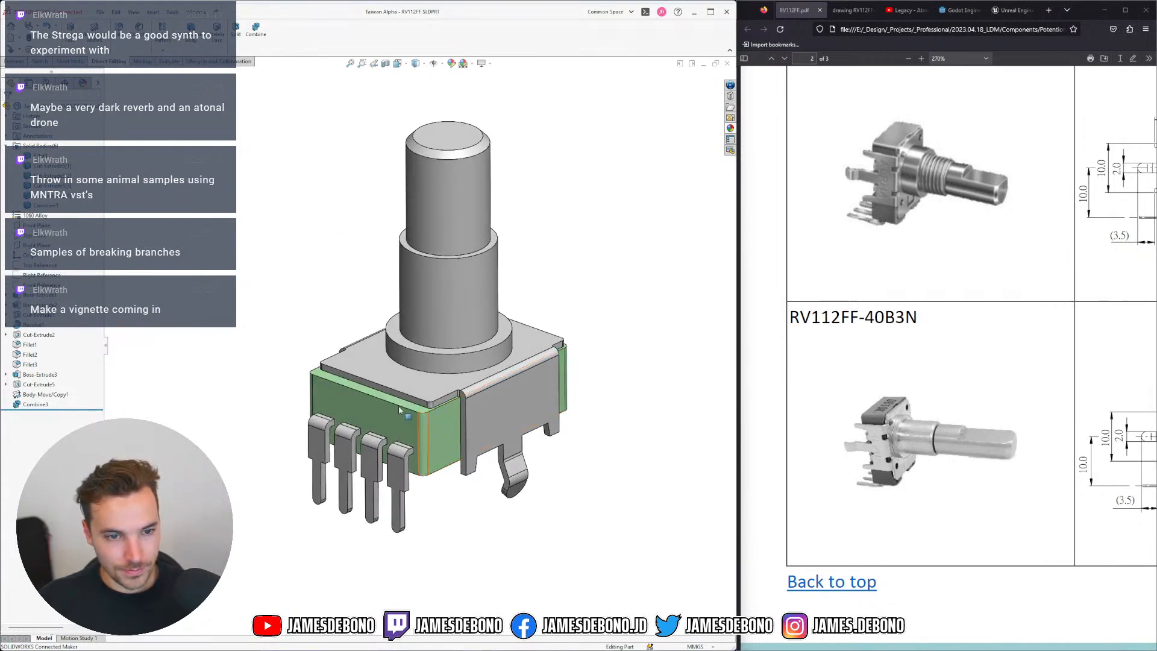
middle_drag(461, 281, 377, 203)
middle_drag(397, 200, 462, 164)
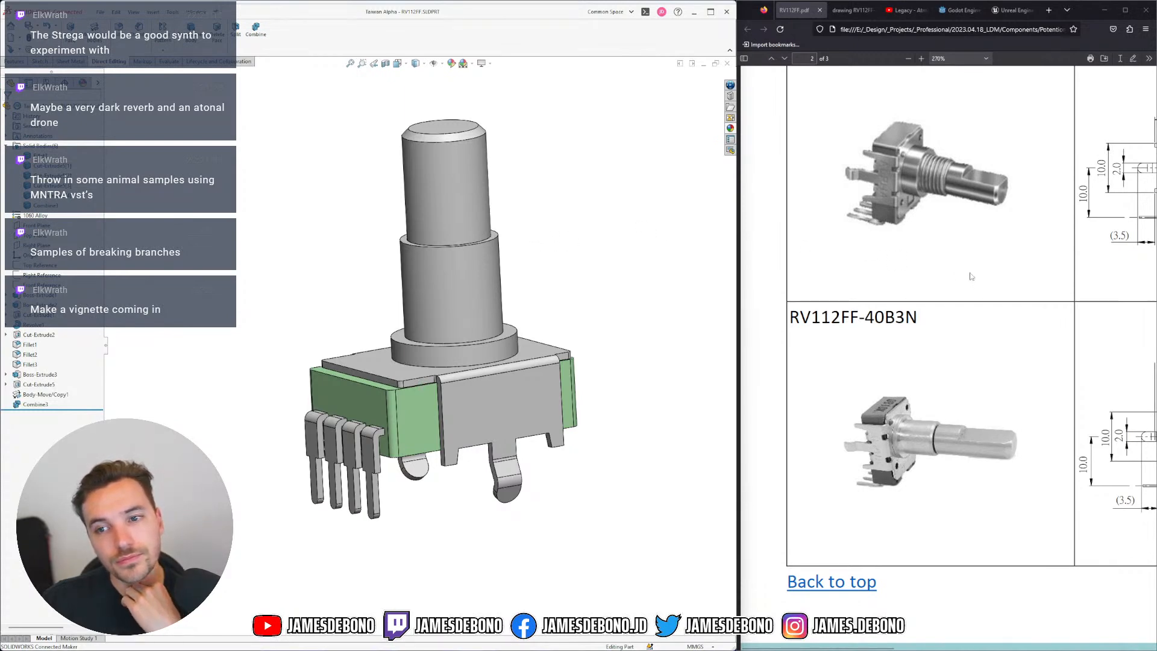
scroll(1011, 283, up, 3)
scroll(1011, 283, right, 3)
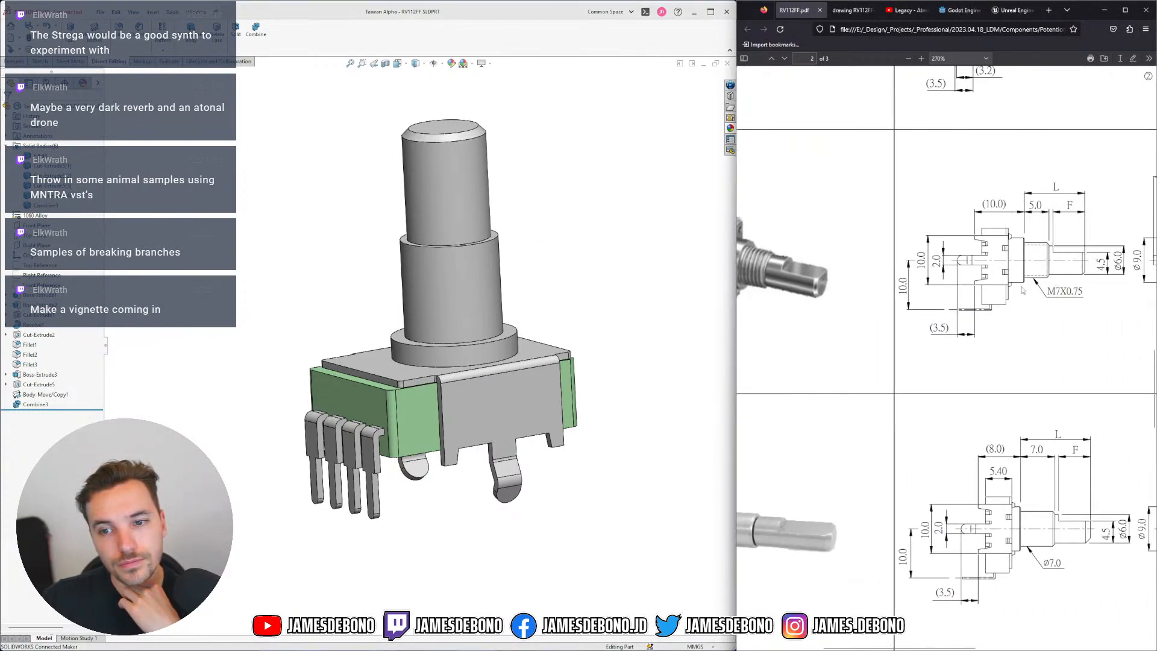
scroll(1027, 290, right, 1)
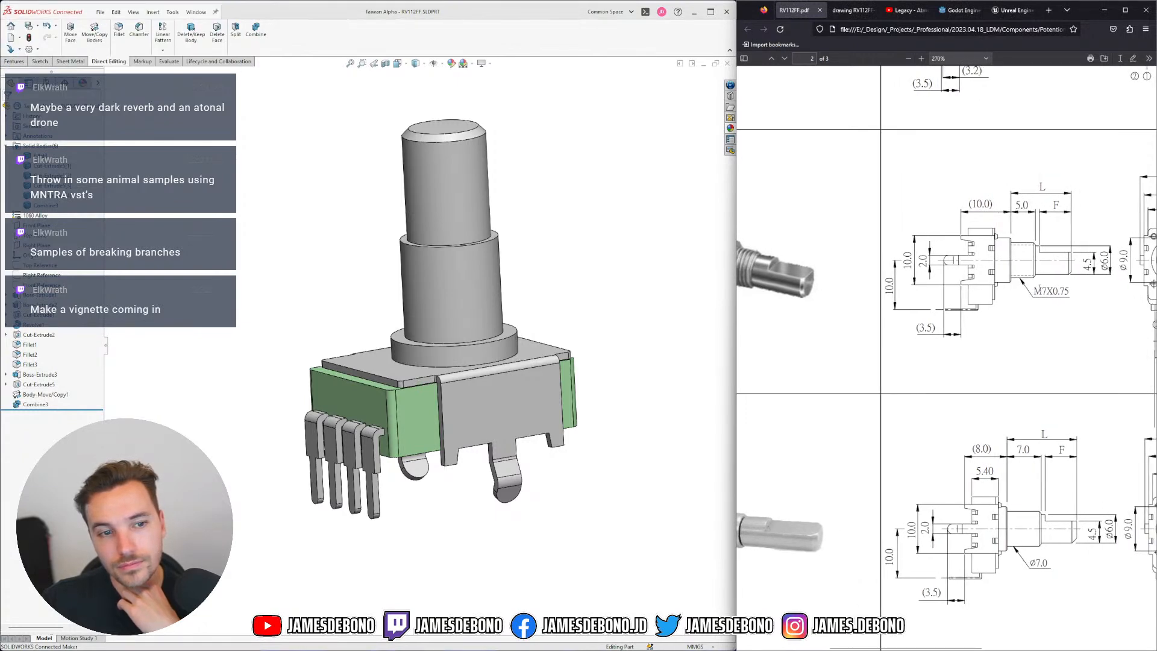
scroll(1040, 288, up, 10)
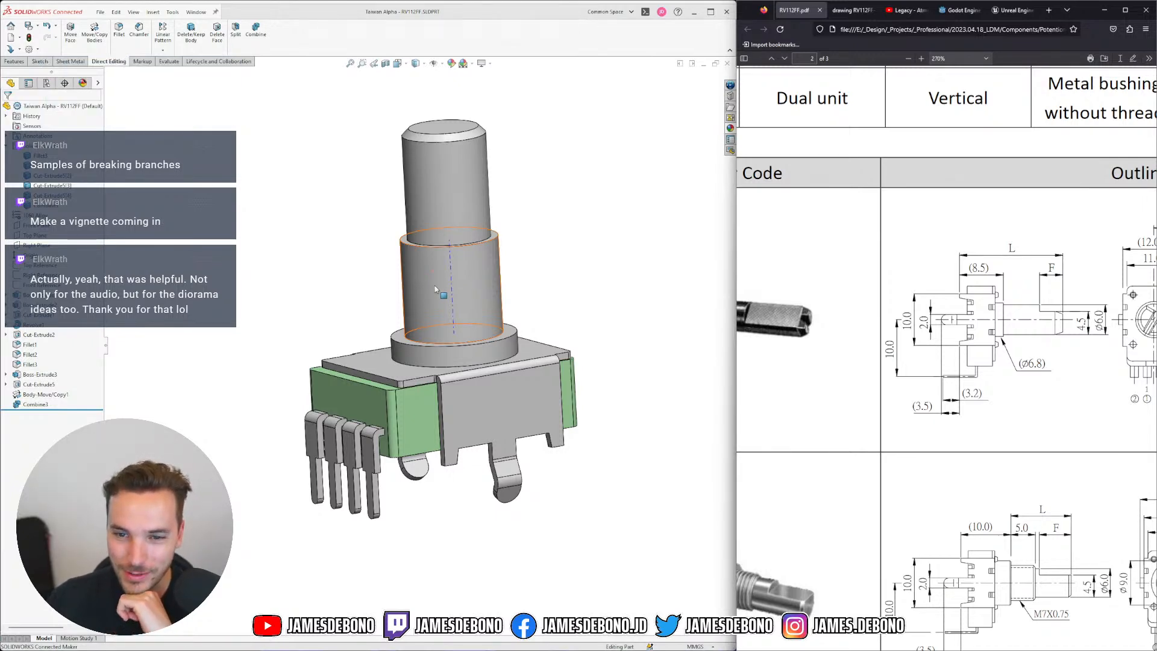
Open the sketch of the revolve that forms the shaft, bushing and collar for editing
middle_drag(407, 279, 520, 318)
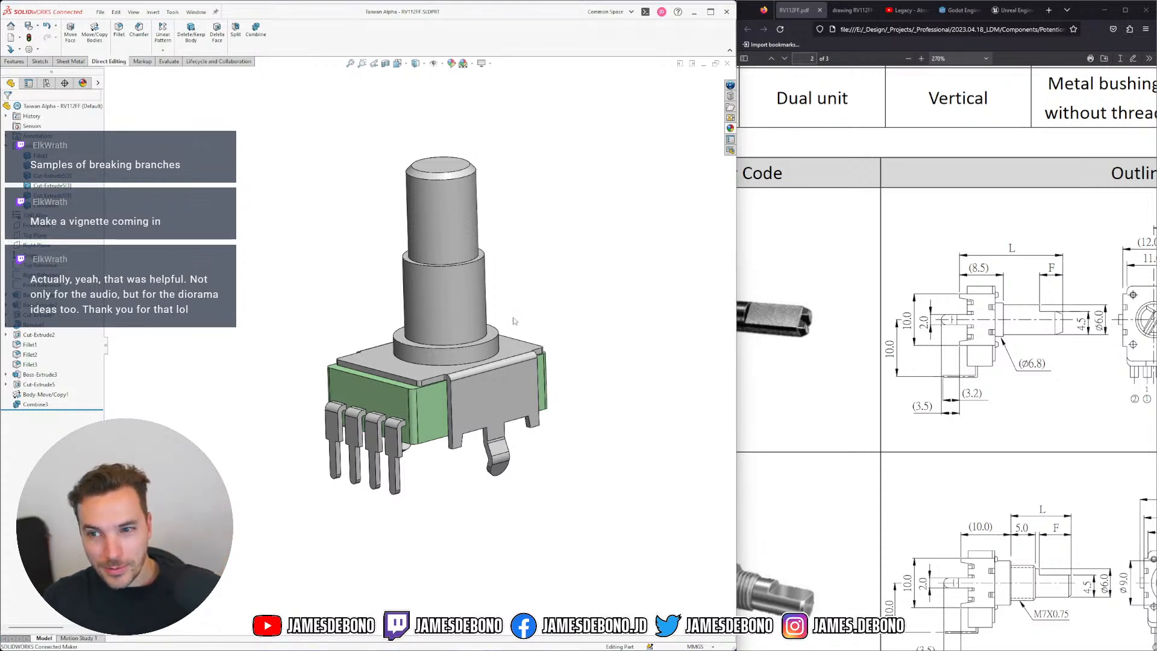
middle_drag(421, 327, 434, 324)
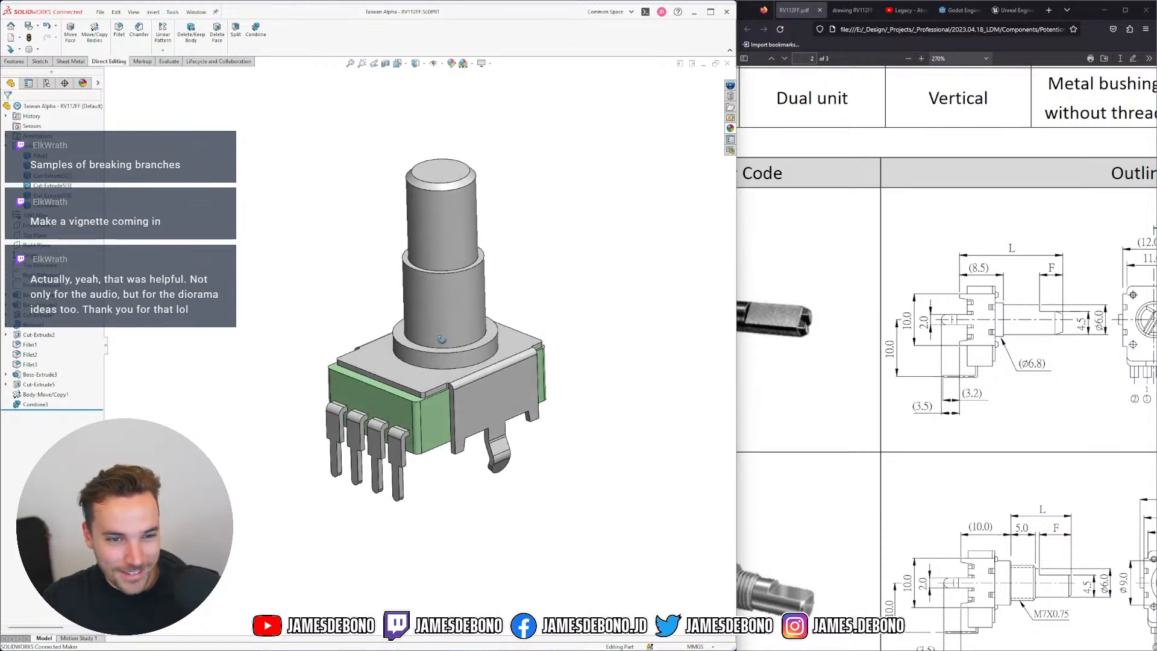
scroll(426, 276, down, 3)
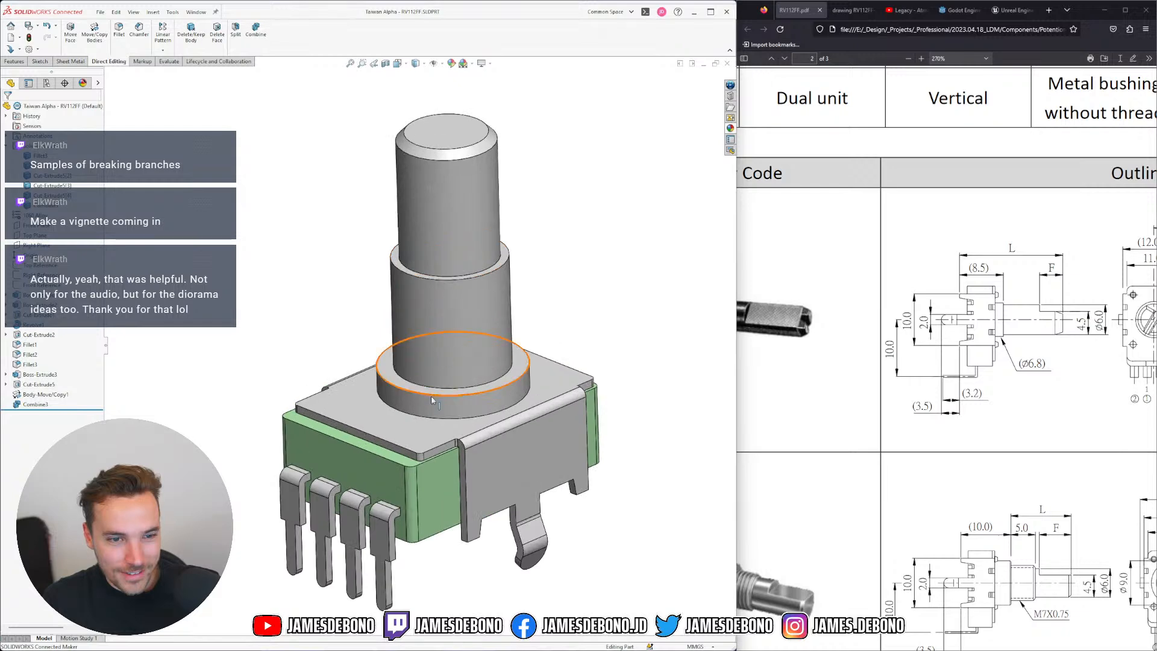
scroll(430, 396, up, 3)
scroll(385, 389, down, 3)
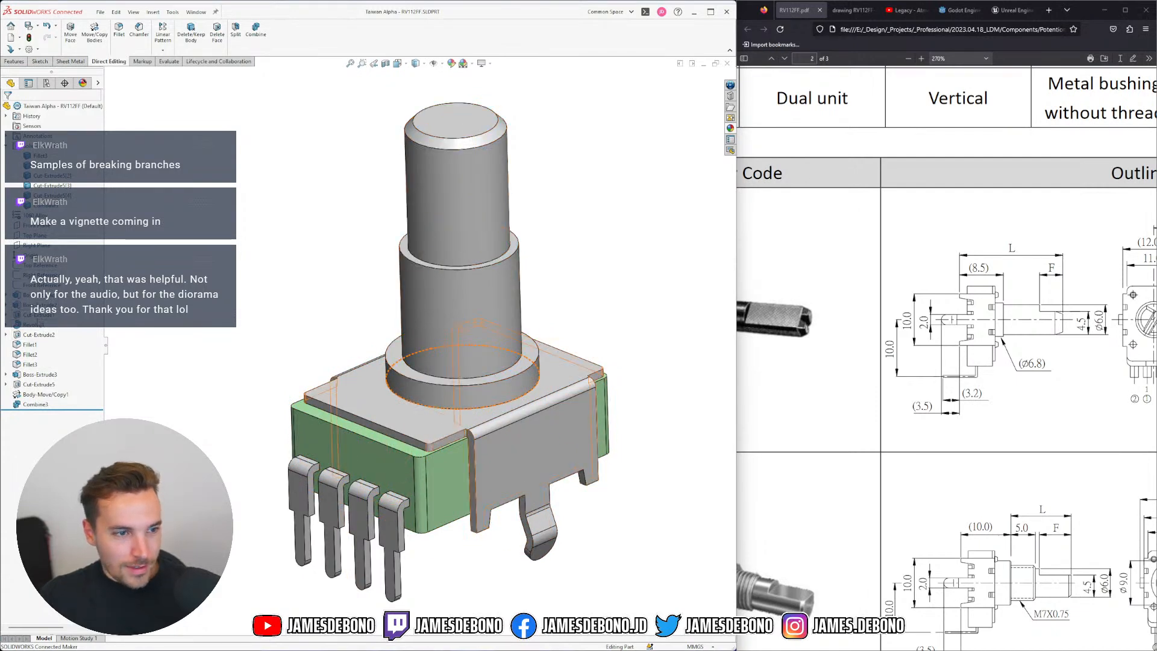
click(35, 325)
click(6, 324)
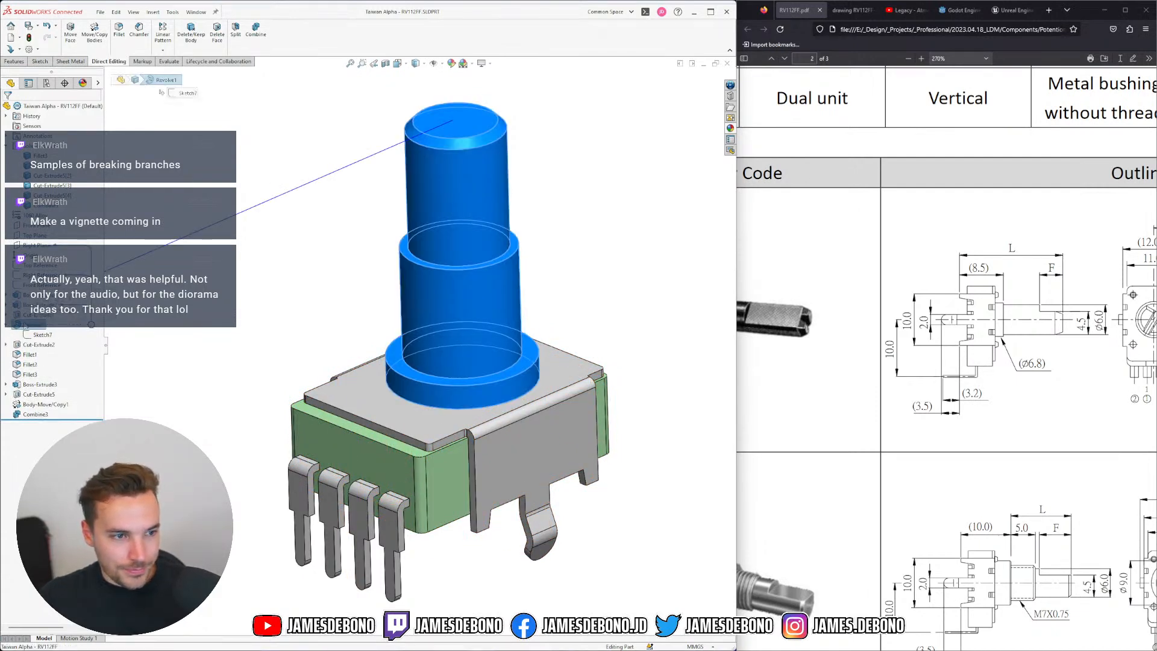
click(42, 334)
click(57, 324)
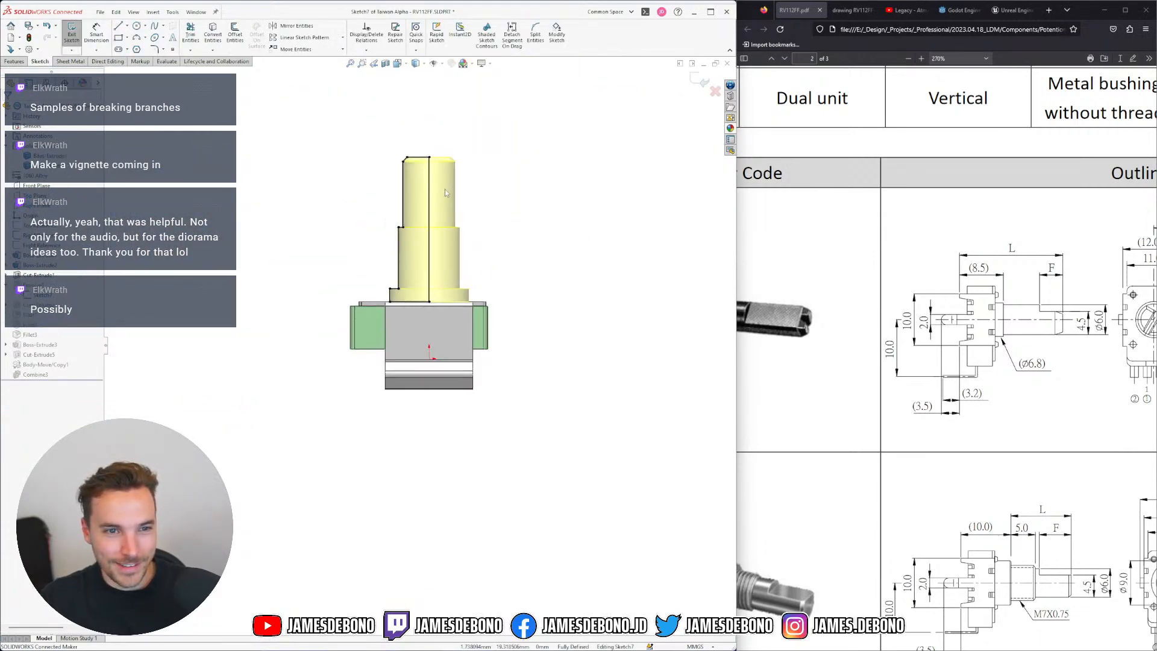
scroll(405, 181, down, 4)
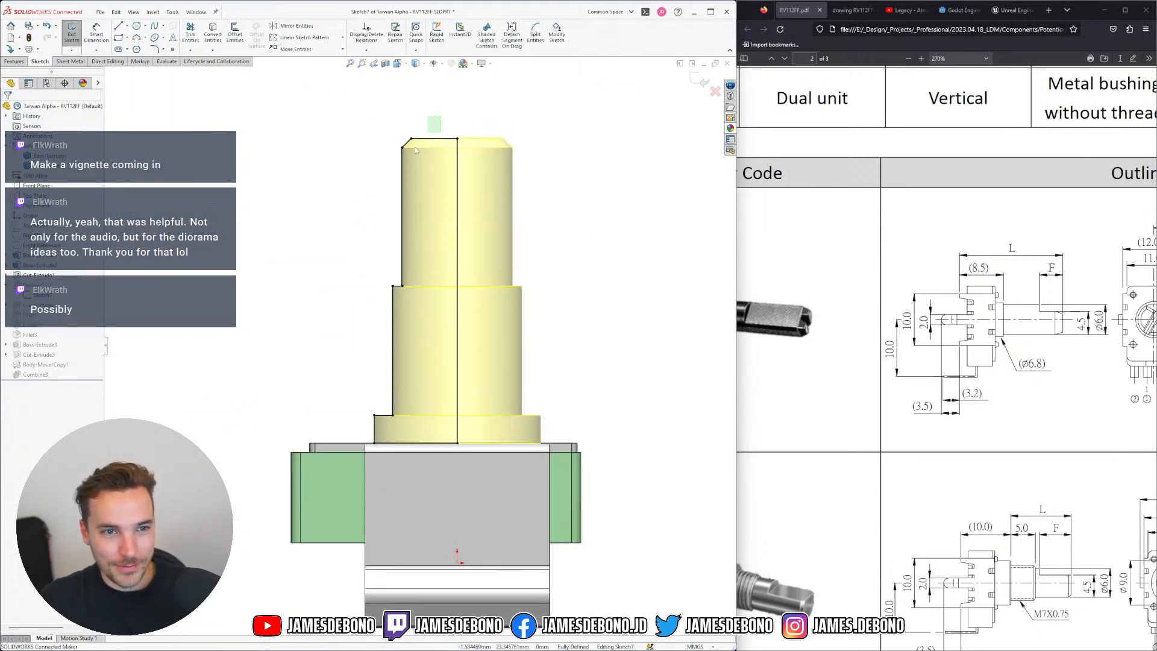
Delete the upper shaft's outline above the bushing from the revolve sketch and try moving the axis's upper endpoint
click(431, 134)
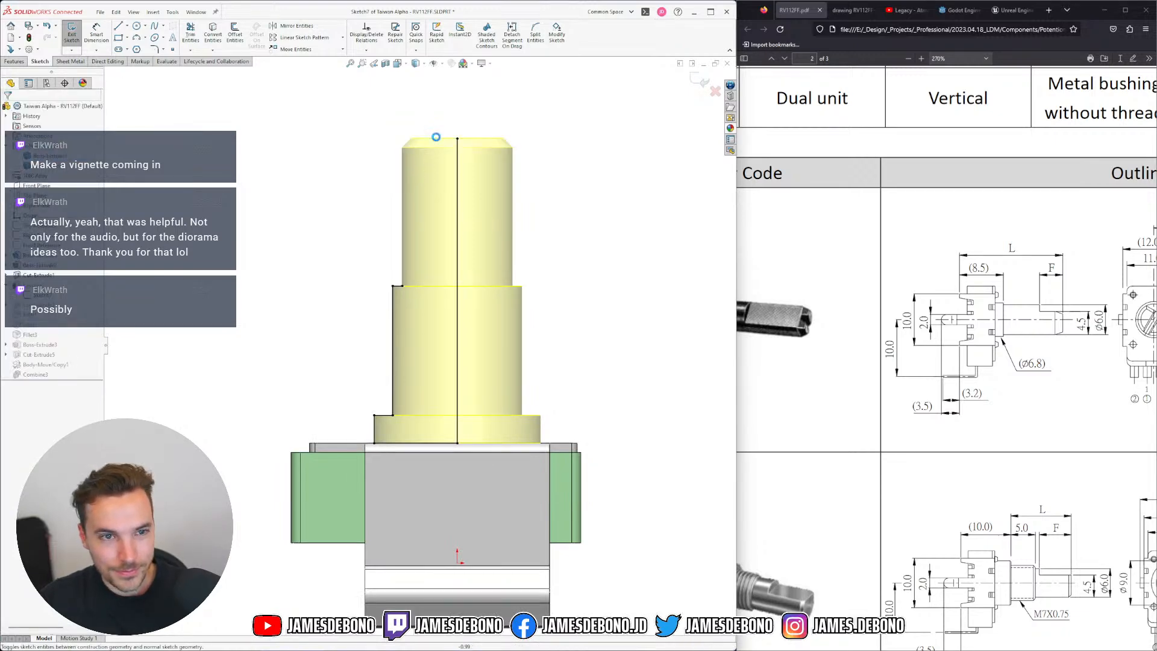
drag(456, 139, 456, 286)
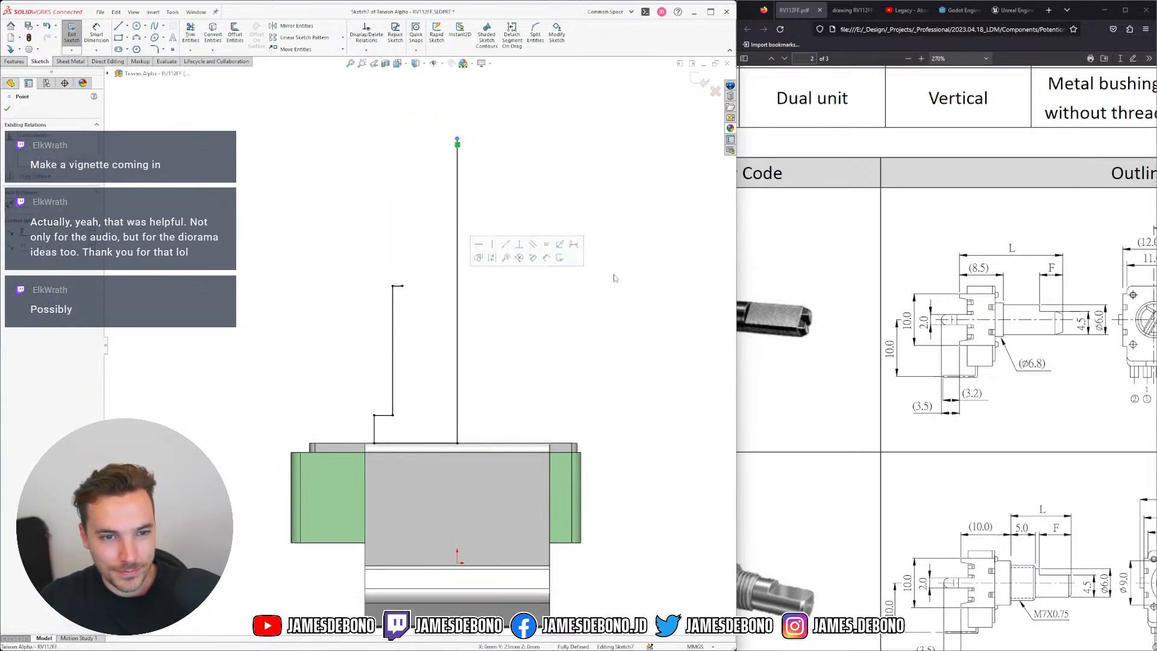
click(617, 278)
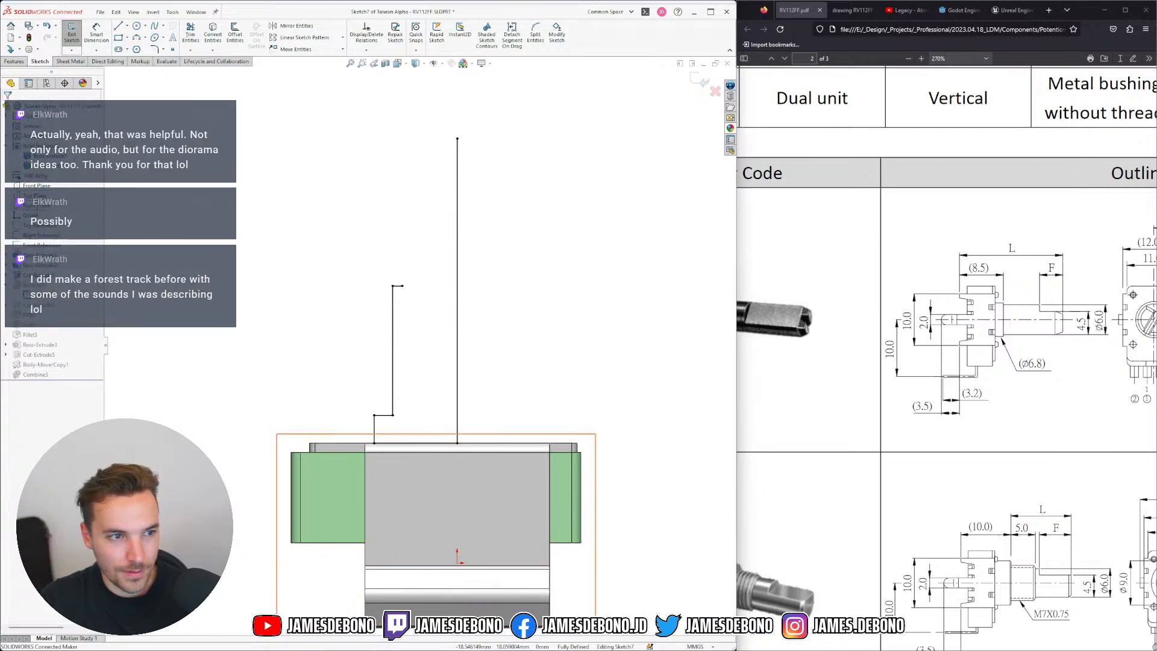
Show the side-view reference sketch and shorten the revolve axis down to the bushing's top edge
click(49, 236)
click(78, 223)
click(457, 140)
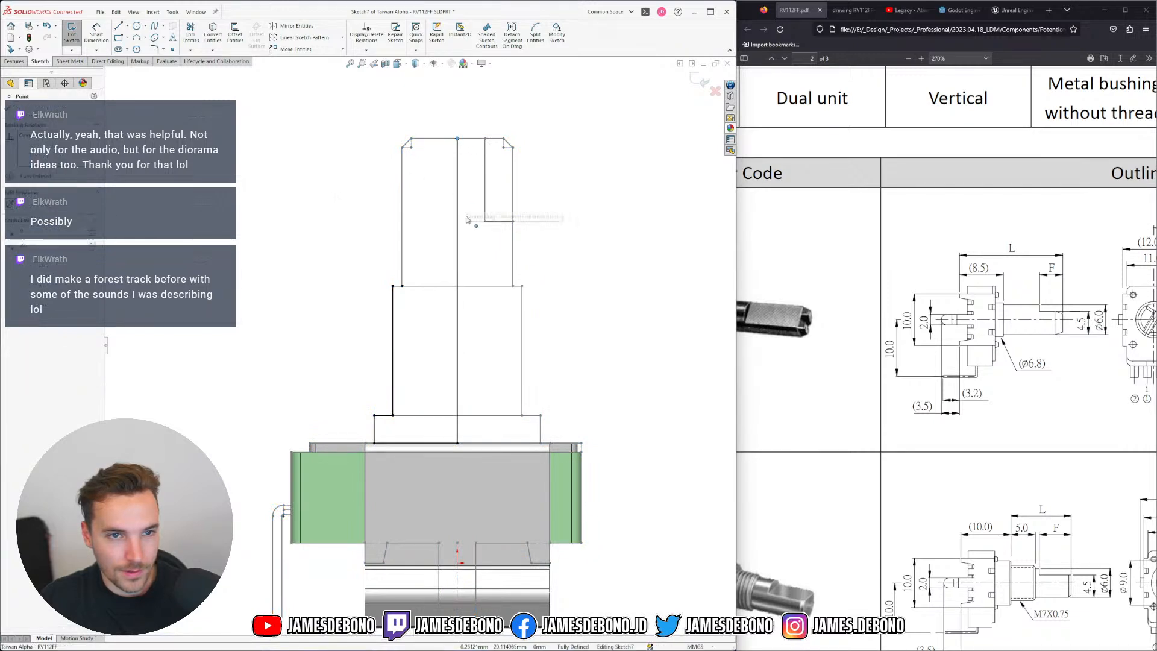
drag(457, 140, 457, 287)
Extend the bushing's short top line to the upper end of the axis to close the revolve profile
scroll(416, 289, down, 3)
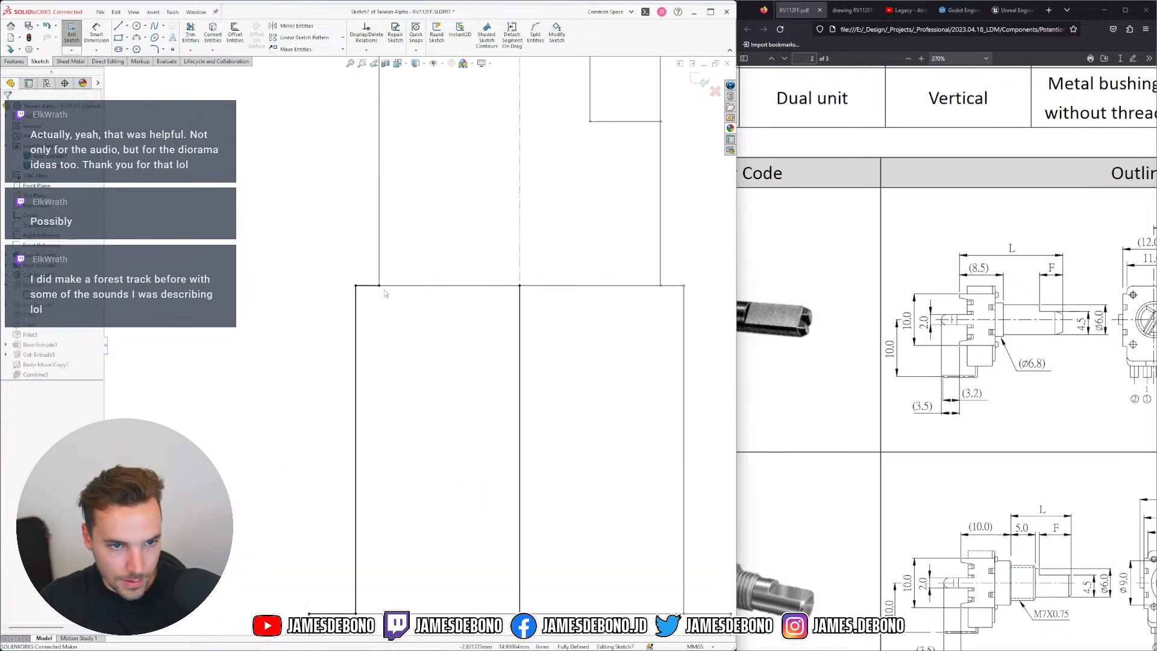
click(379, 292)
drag(380, 293, 380, 290)
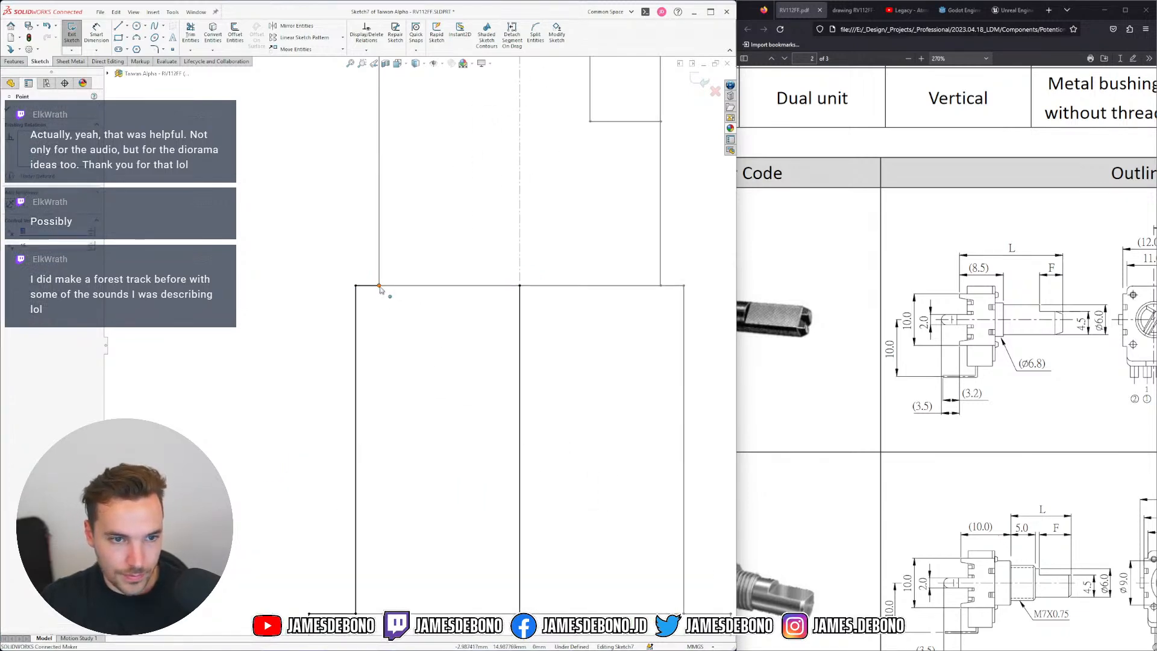
click(435, 352)
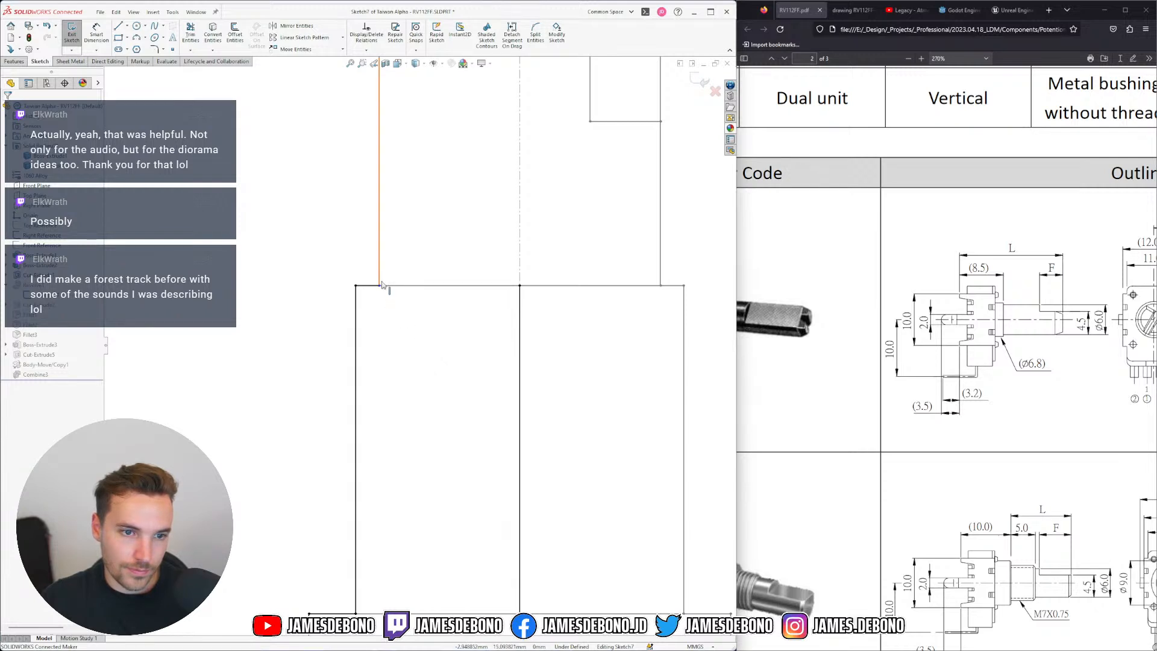
click(519, 285)
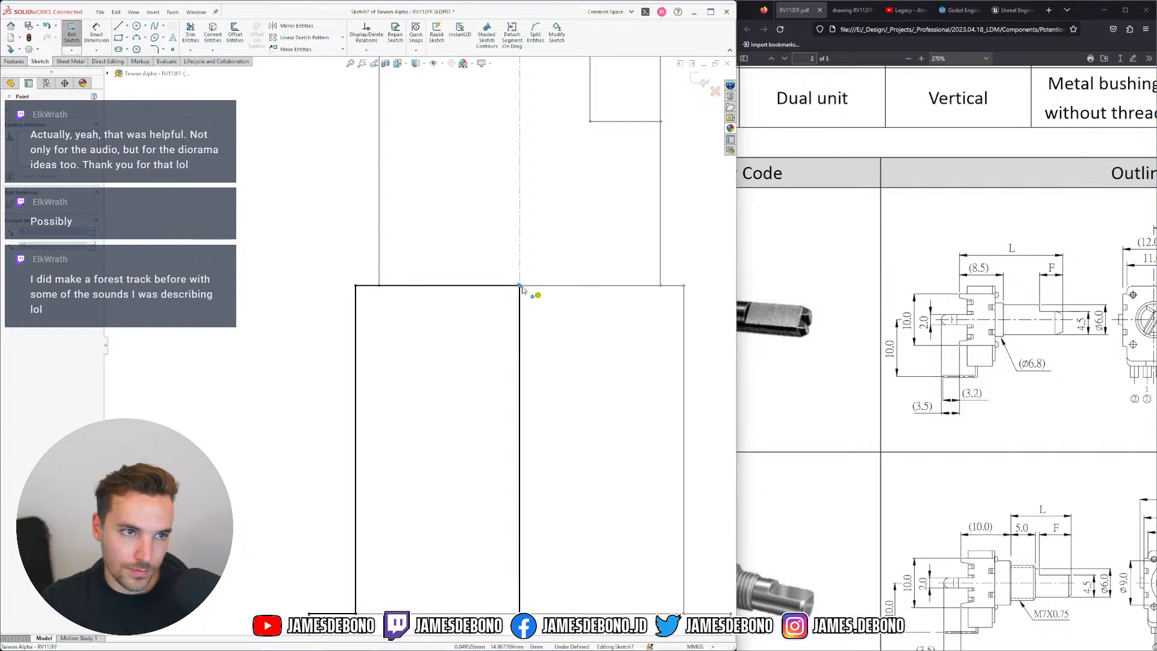
drag(522, 287, 520, 286)
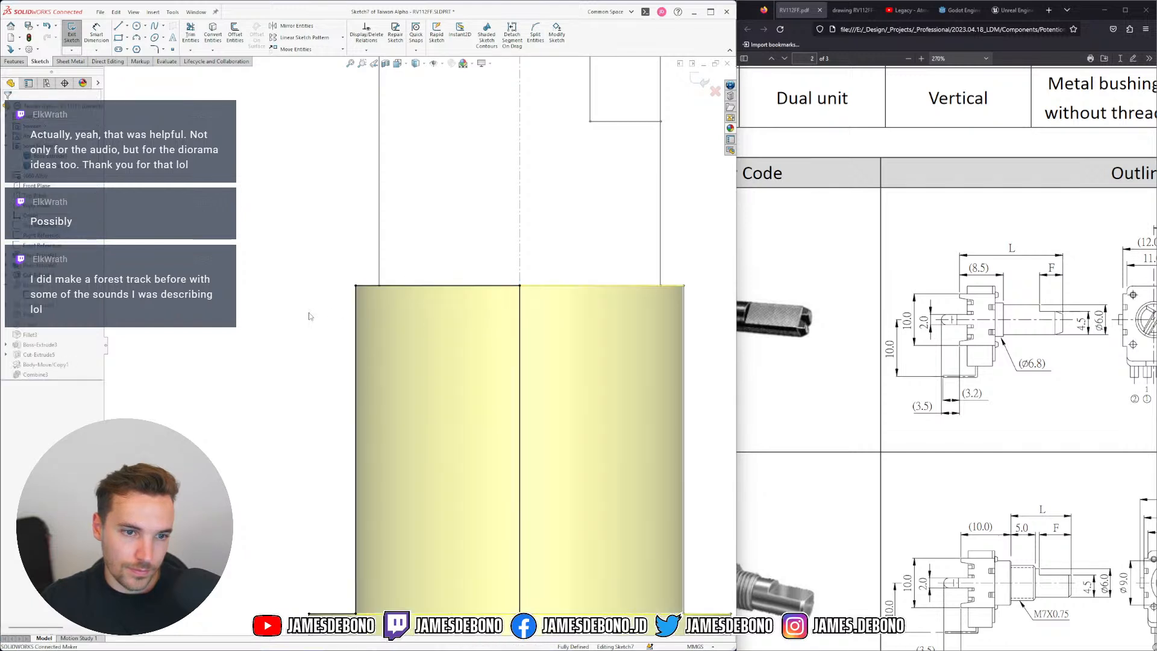
Close the edited revolve sketch and roll the model back to just after the revolve feature
scroll(392, 285, up, 4)
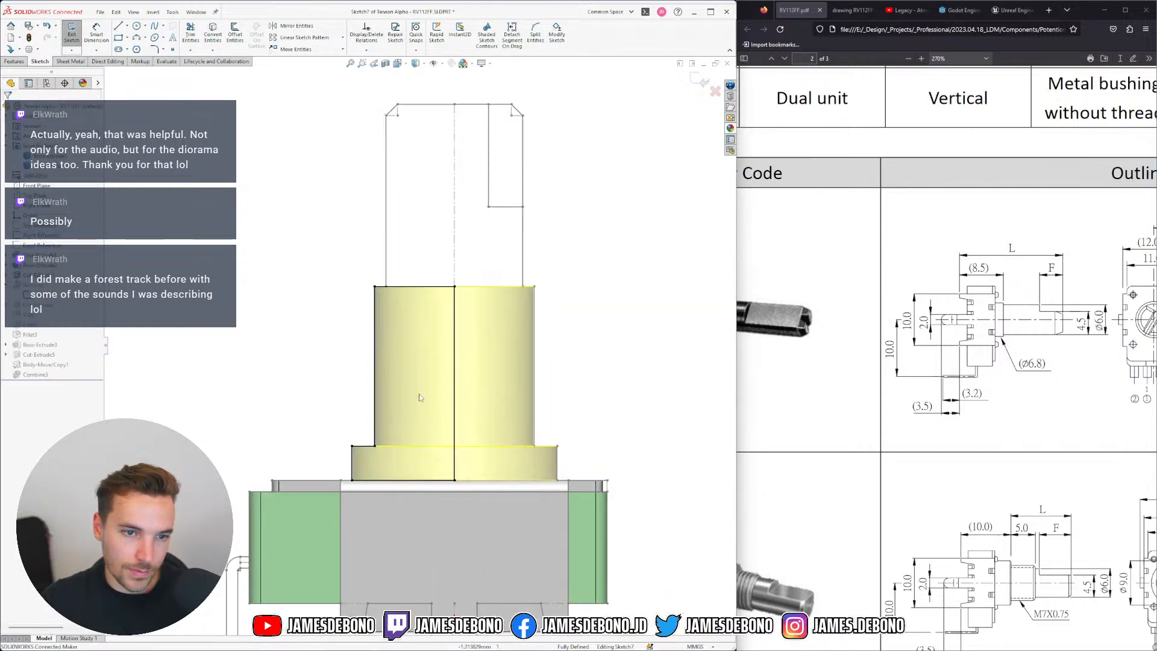
scroll(416, 394, down, 2)
scroll(407, 244, up, 3)
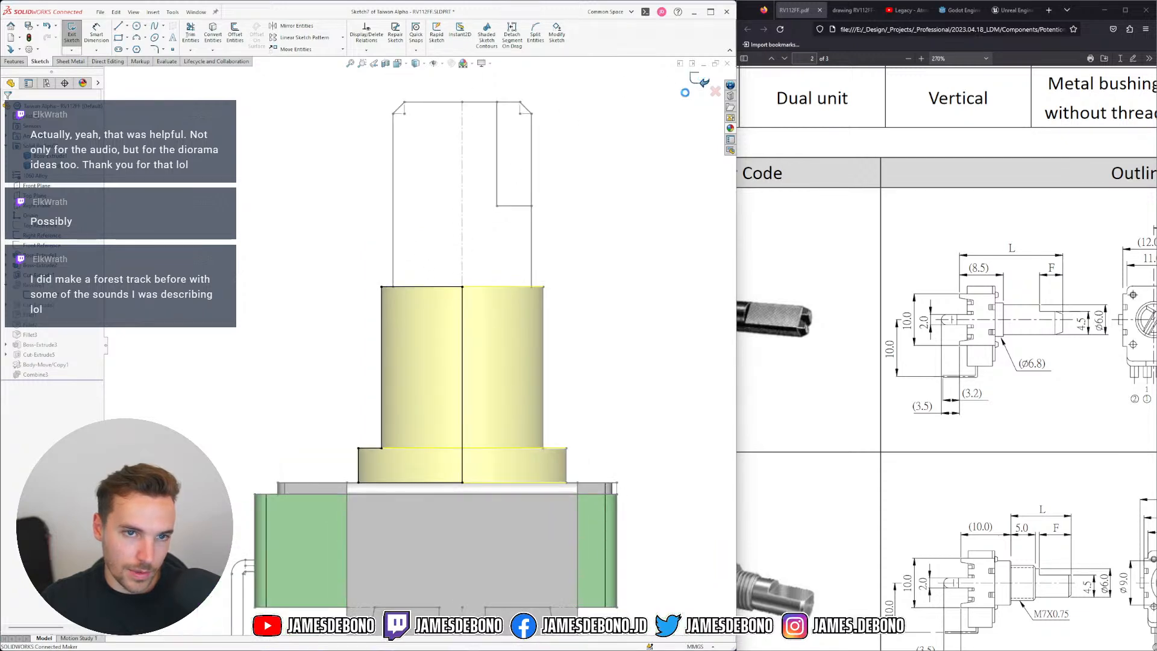
click(700, 80)
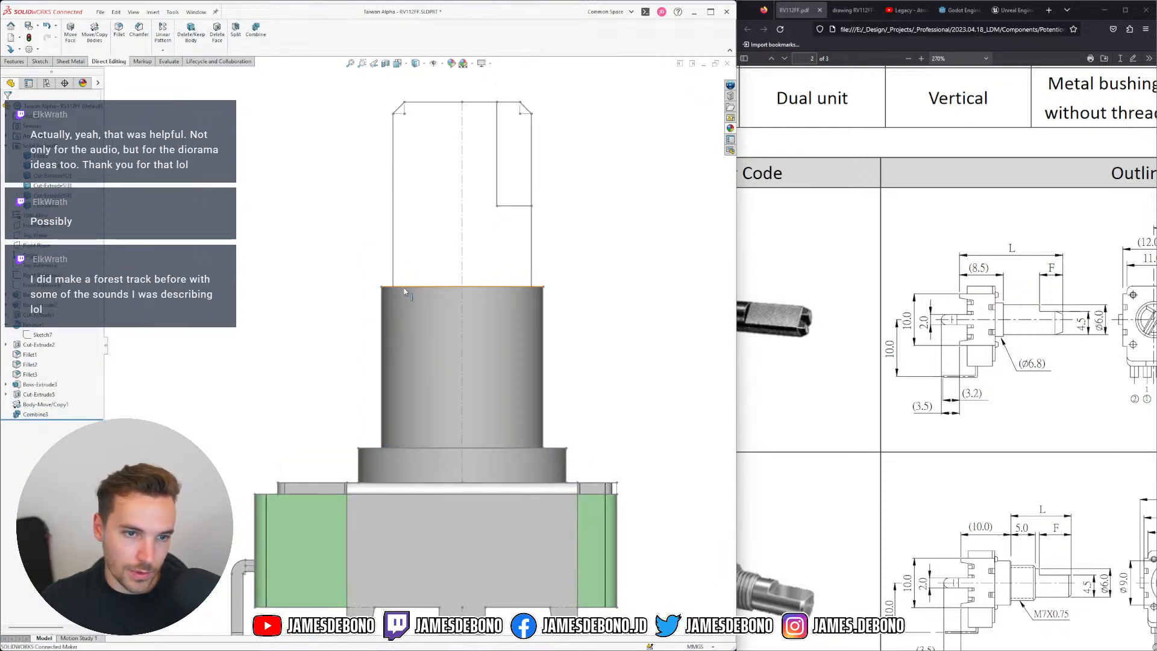
drag(82, 409, 82, 289)
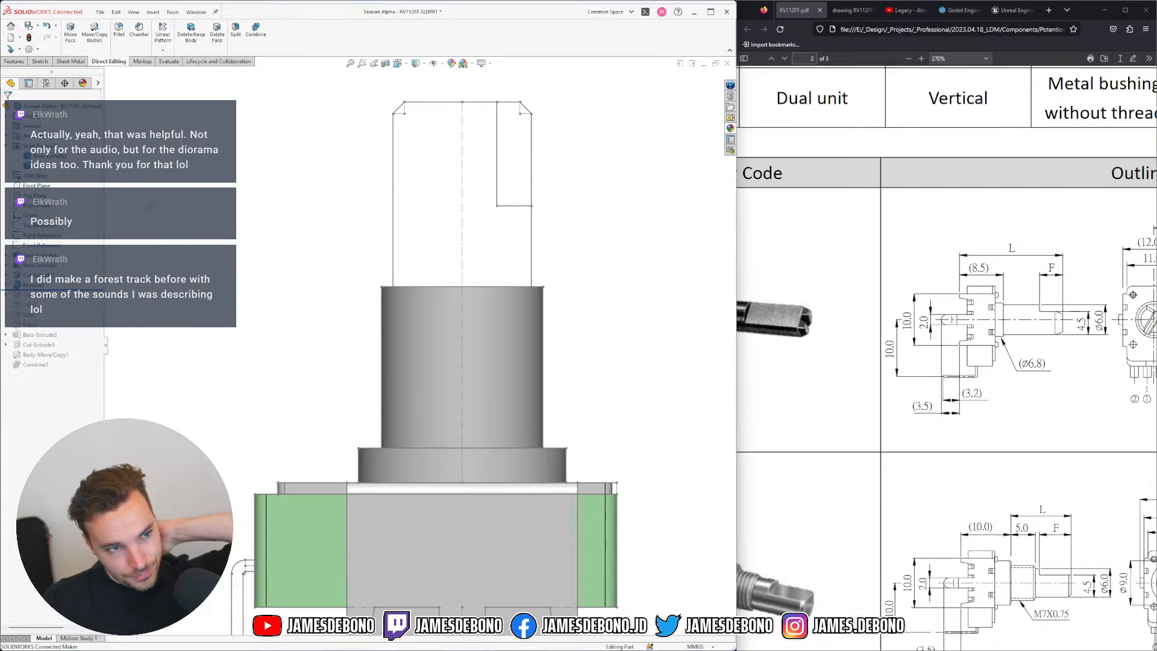
Start a sketch on the Right Plane and convert the reference sketch's chamfered shaft outline above the bushing into sketch lines
click(36, 205)
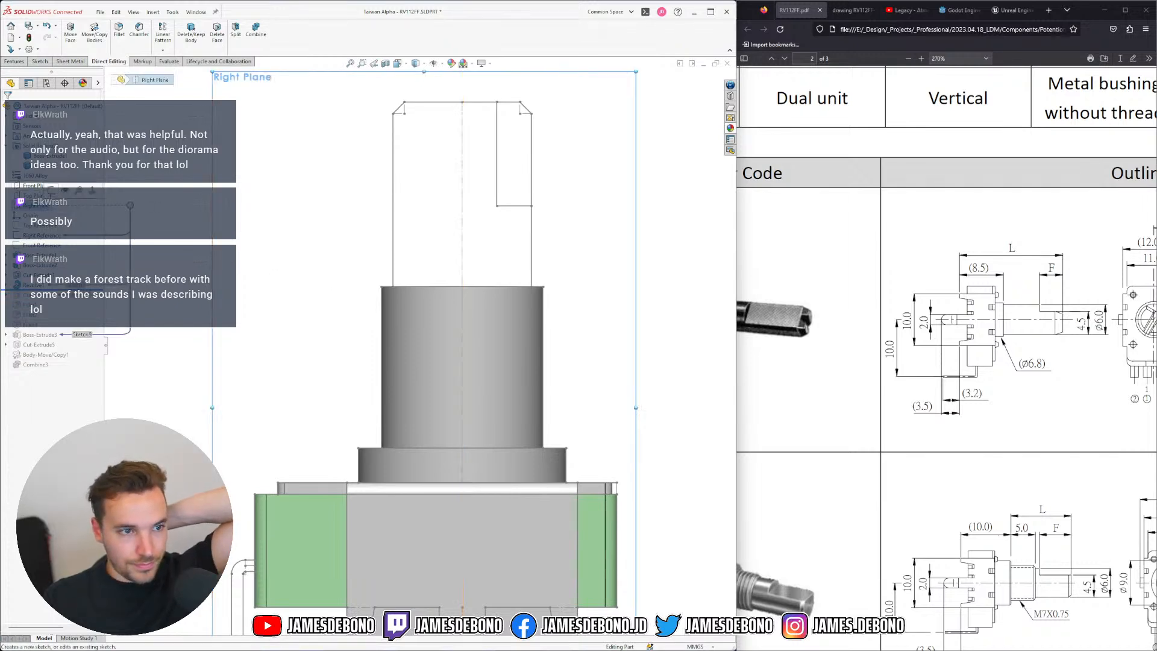
click(65, 191)
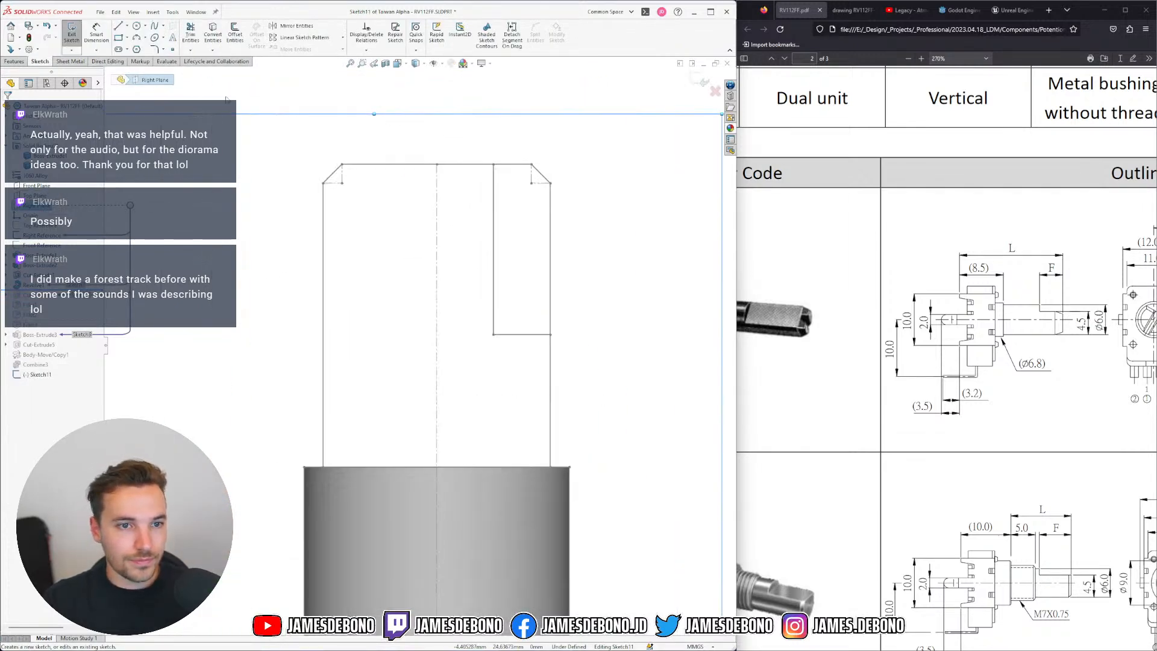
click(323, 232)
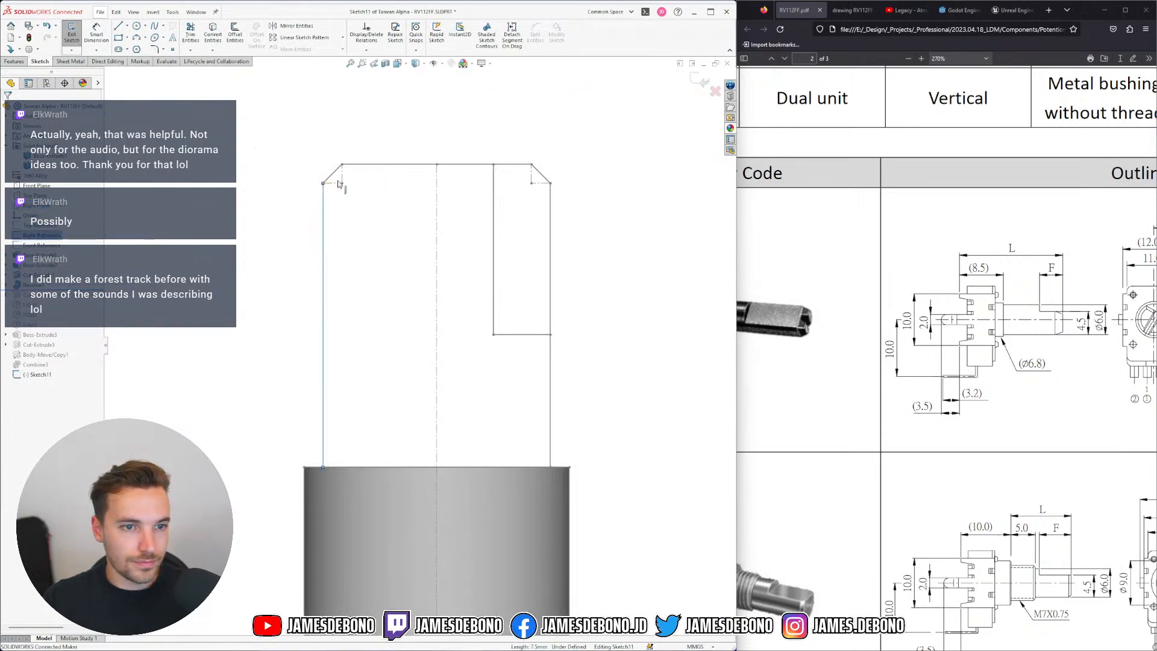
ctrl+click(333, 173)
ctrl+click(436, 165)
ctrl+click(538, 170)
ctrl+click(550, 265)
drag(597, 147, 543, 248)
key(Delete)
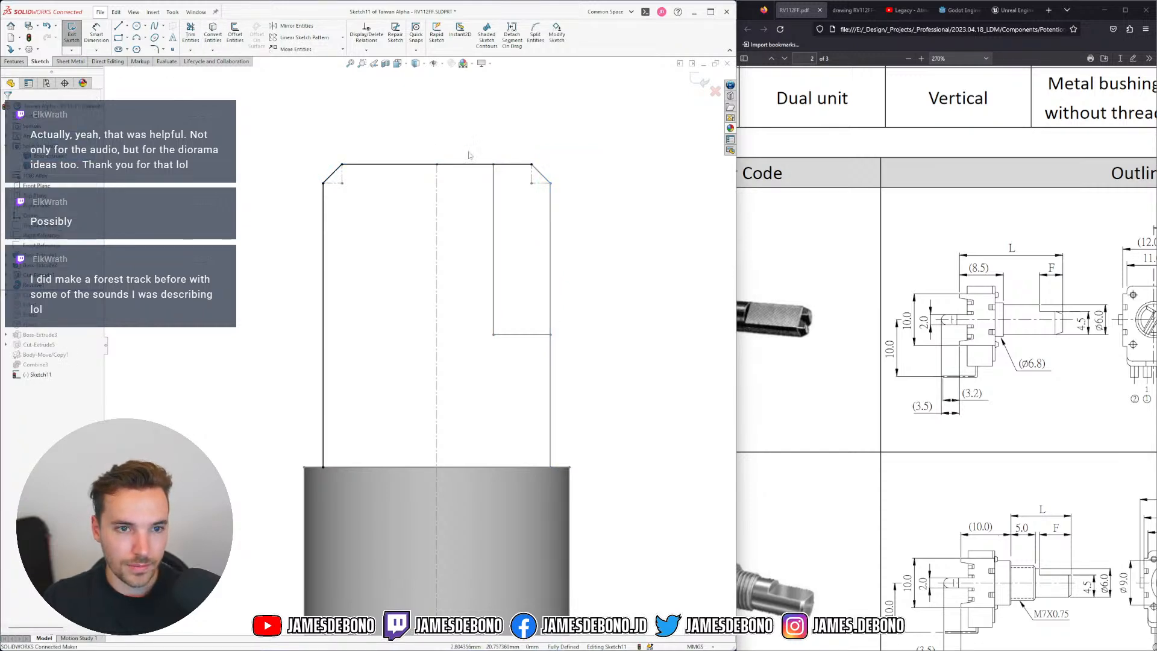
Draw a stepped bottom edge and a vertical centre line inside the shaft outline, and trim the surplus lines outside the half profile
click(126, 27)
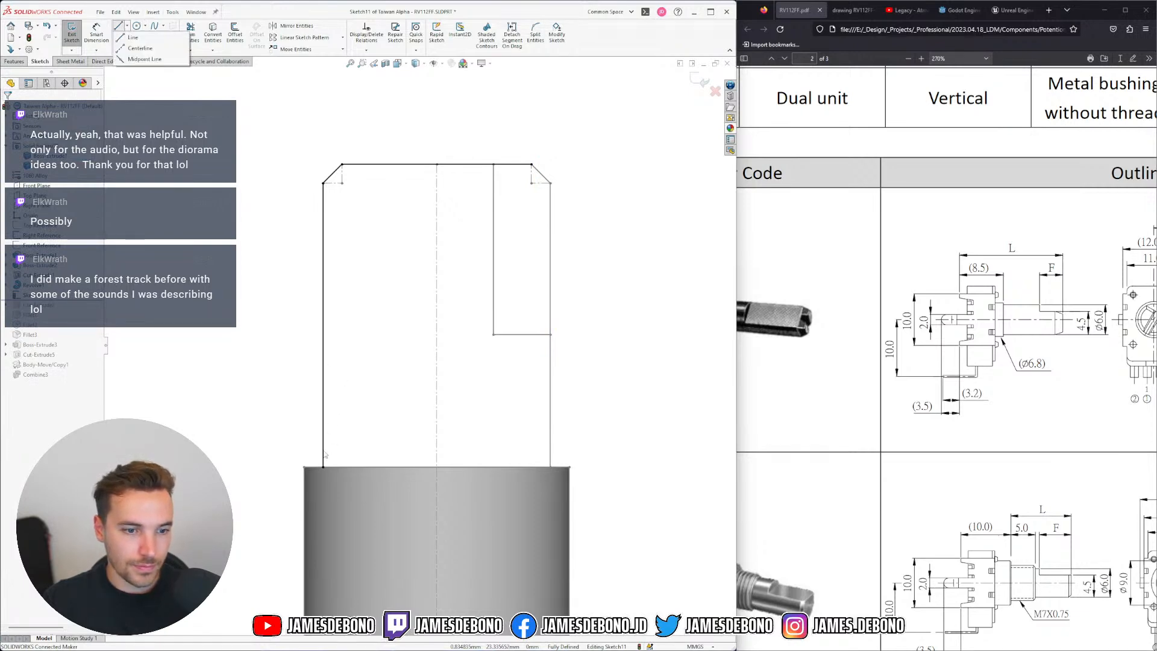
click(140, 38)
click(323, 460)
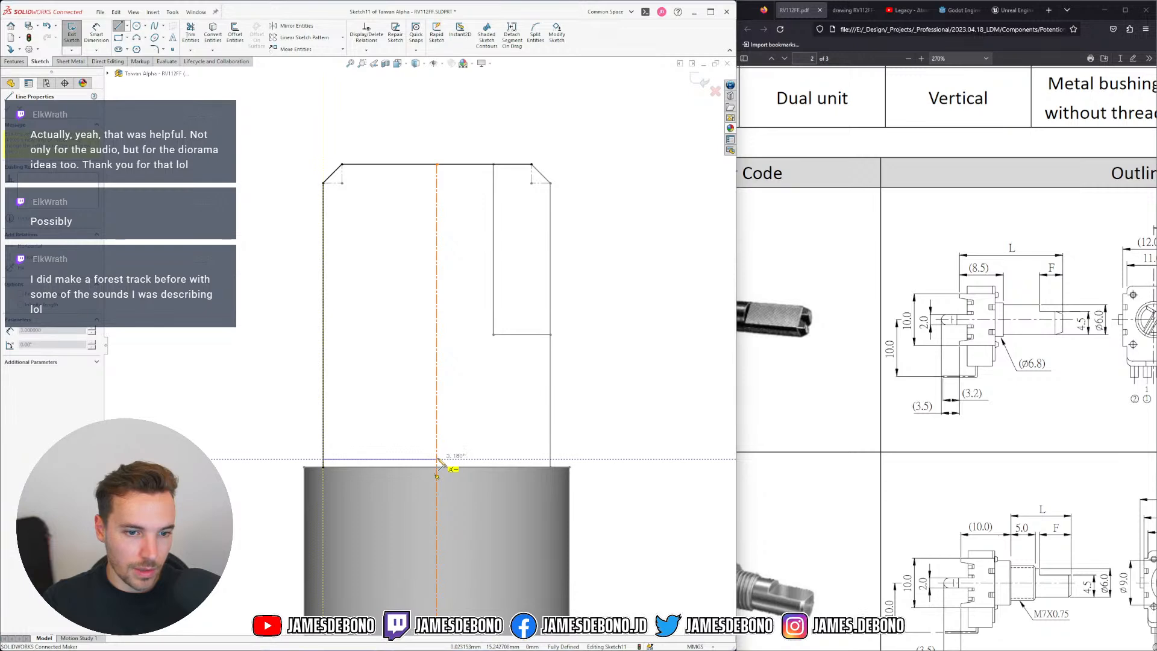
click(366, 461)
click(437, 467)
click(436, 164)
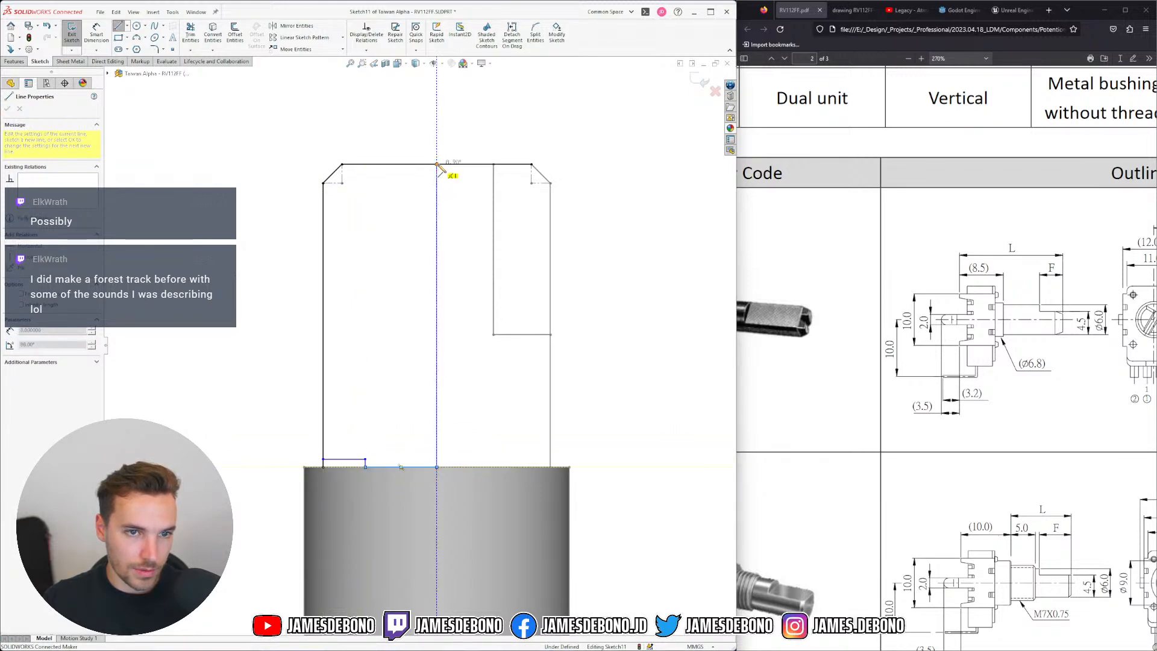
key(Escape)
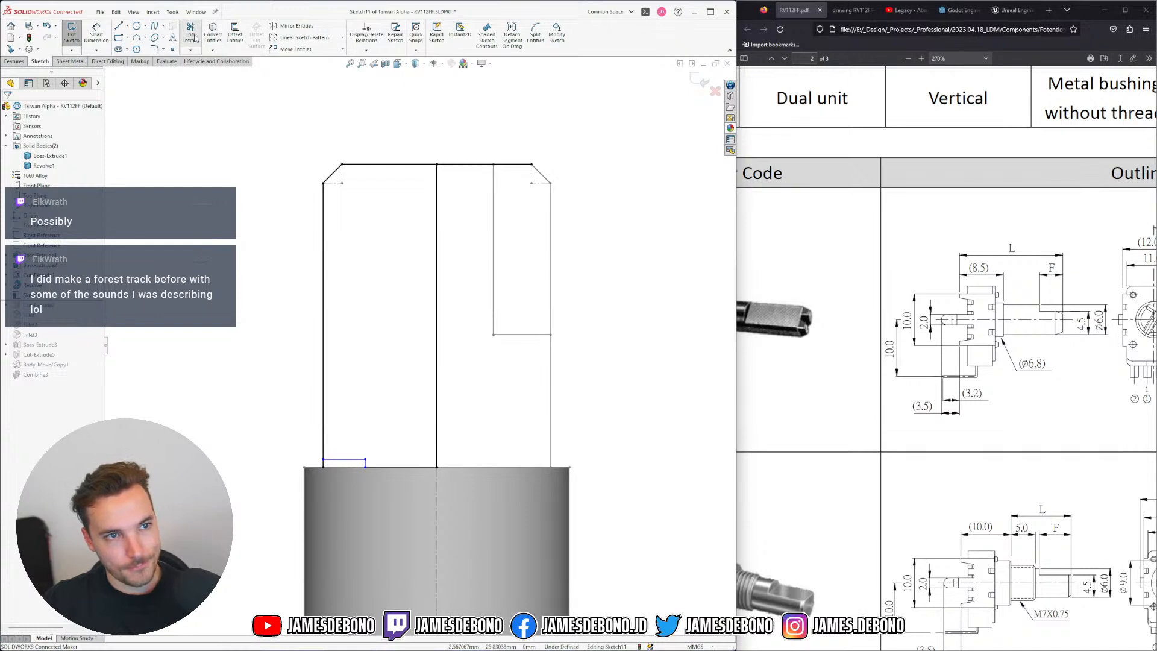
click(190, 35)
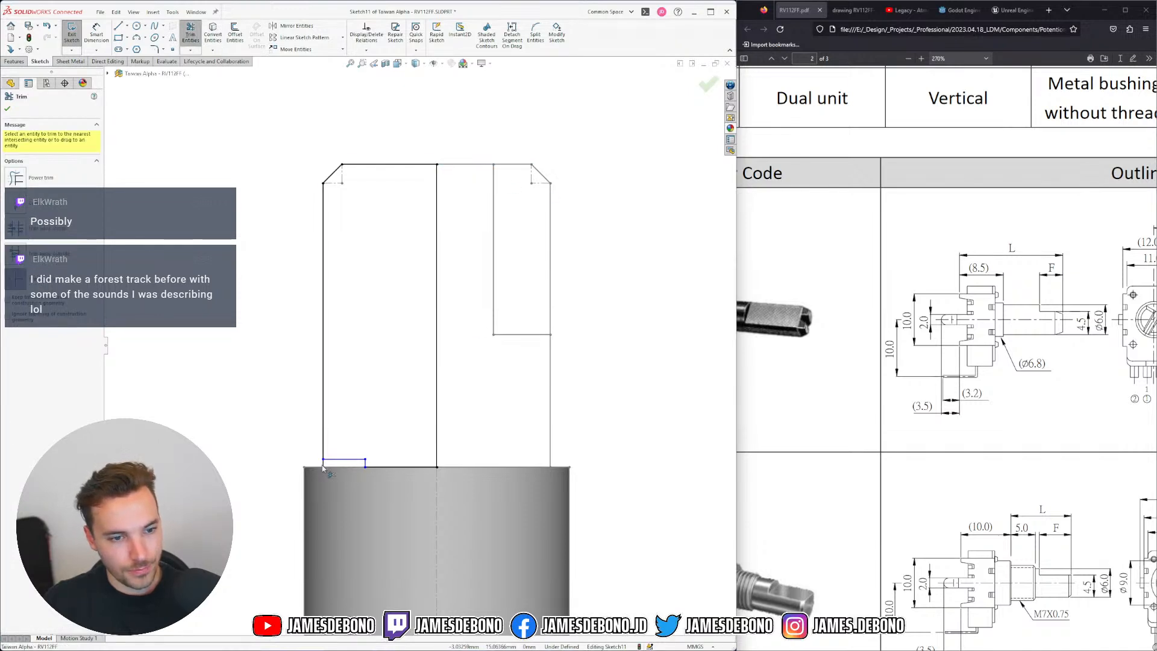
key(Escape)
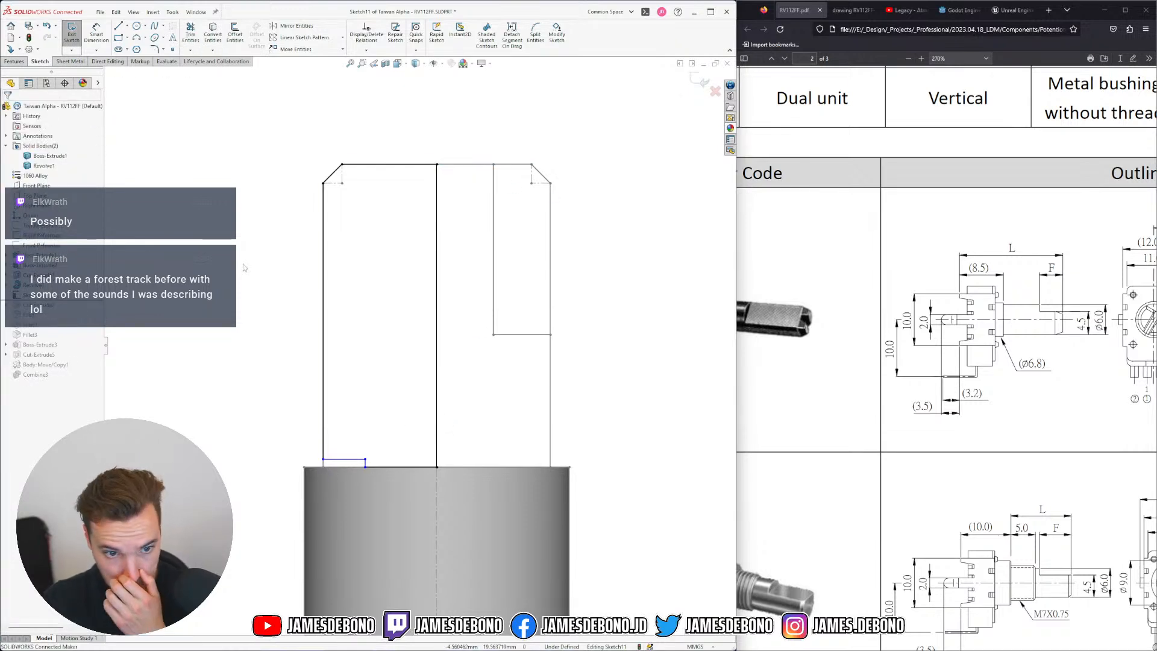
click(96, 33)
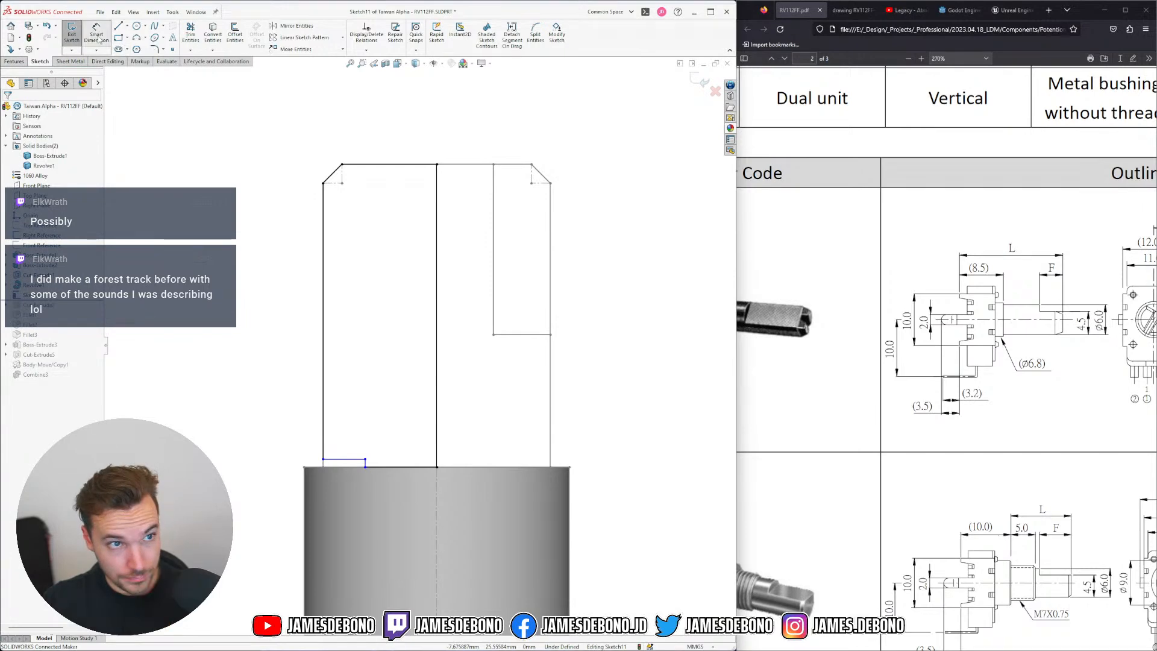
click(437, 419)
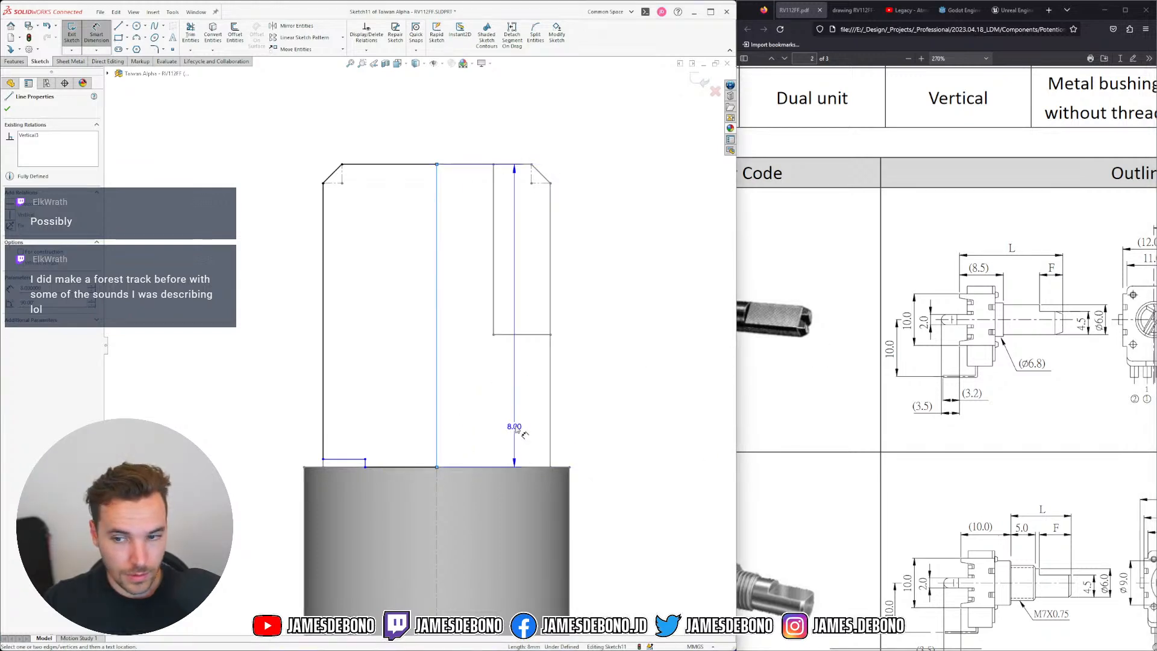
key(Escape)
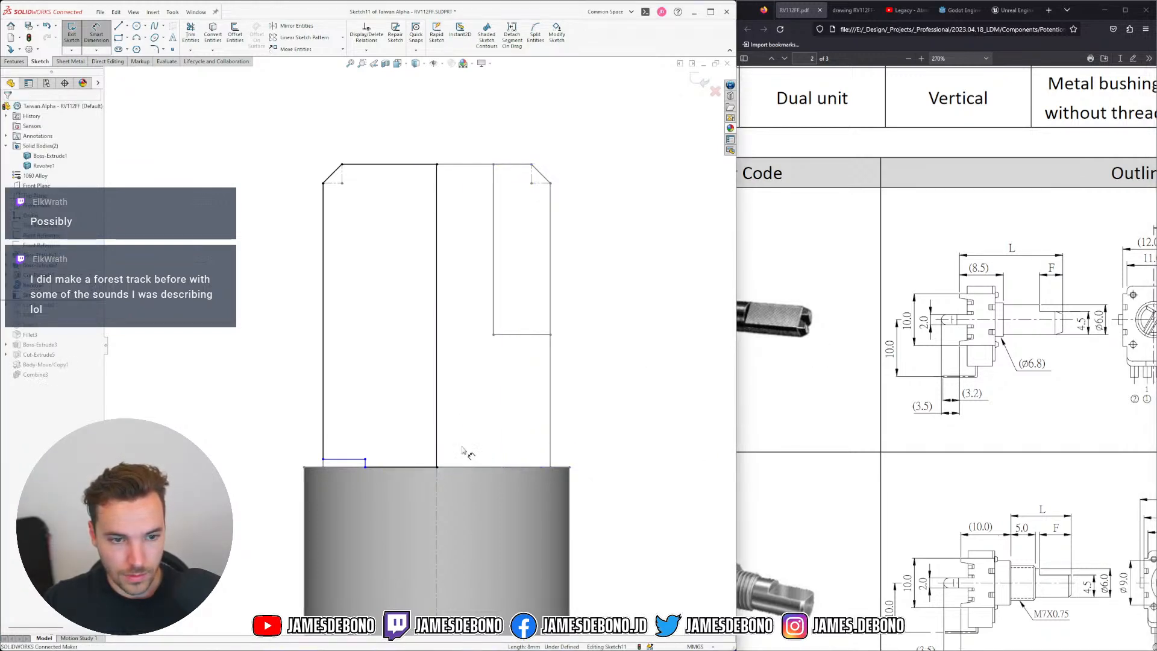
click(365, 459)
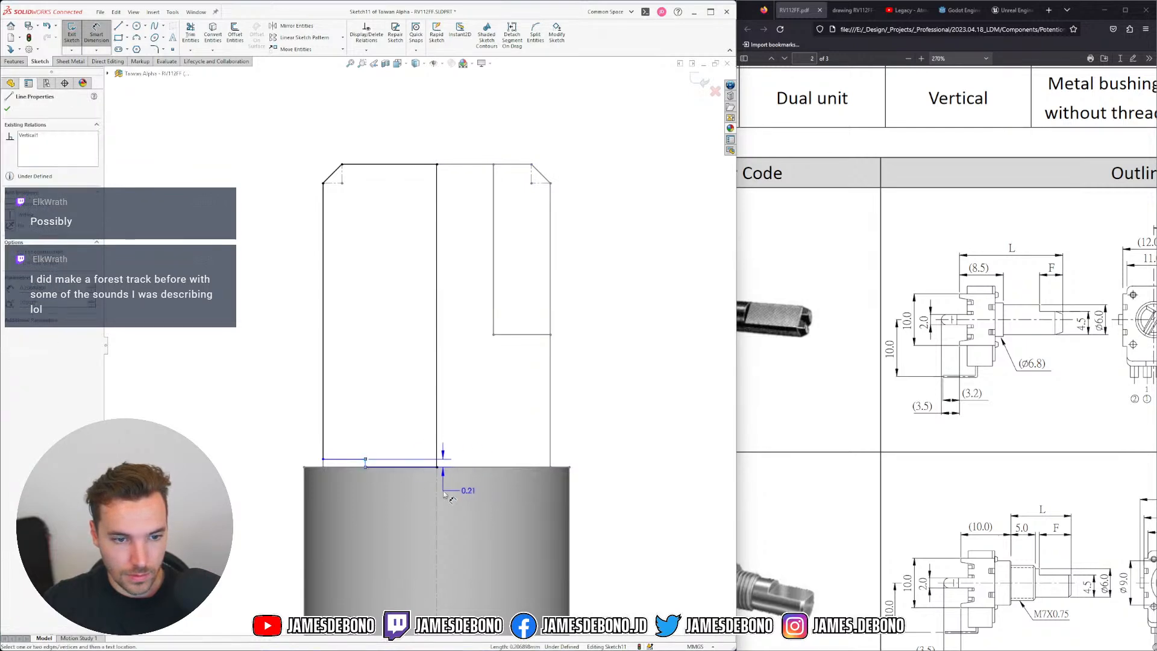
click(437, 479)
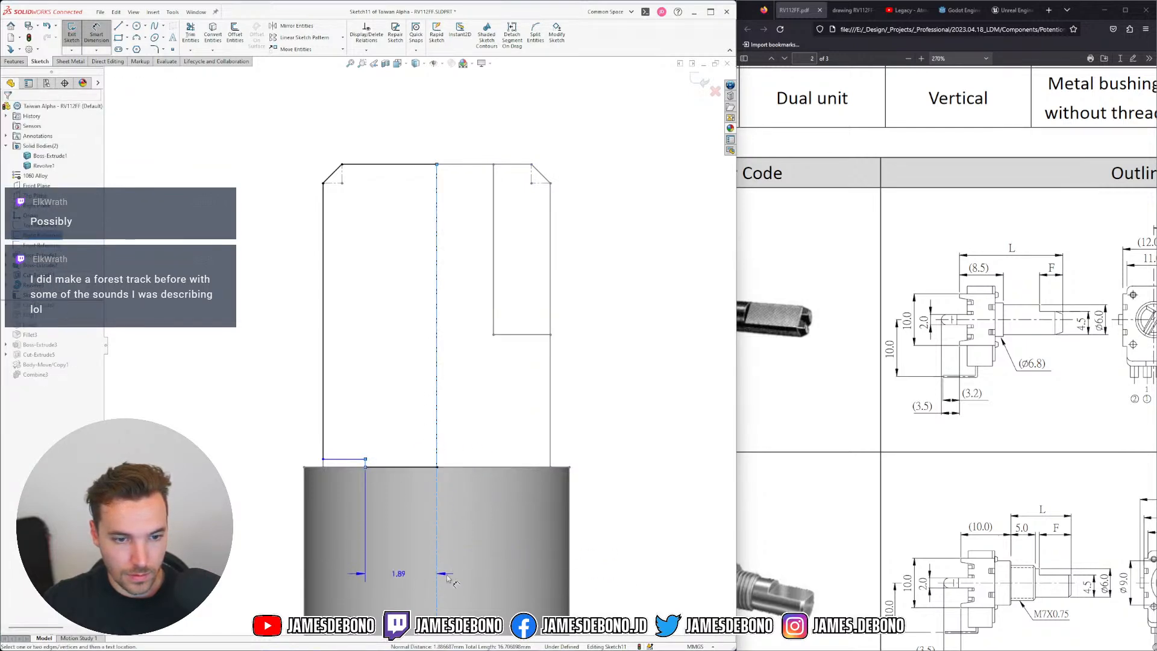
scroll(491, 537, up, 4)
key(Escape)
scroll(439, 460, down, 3)
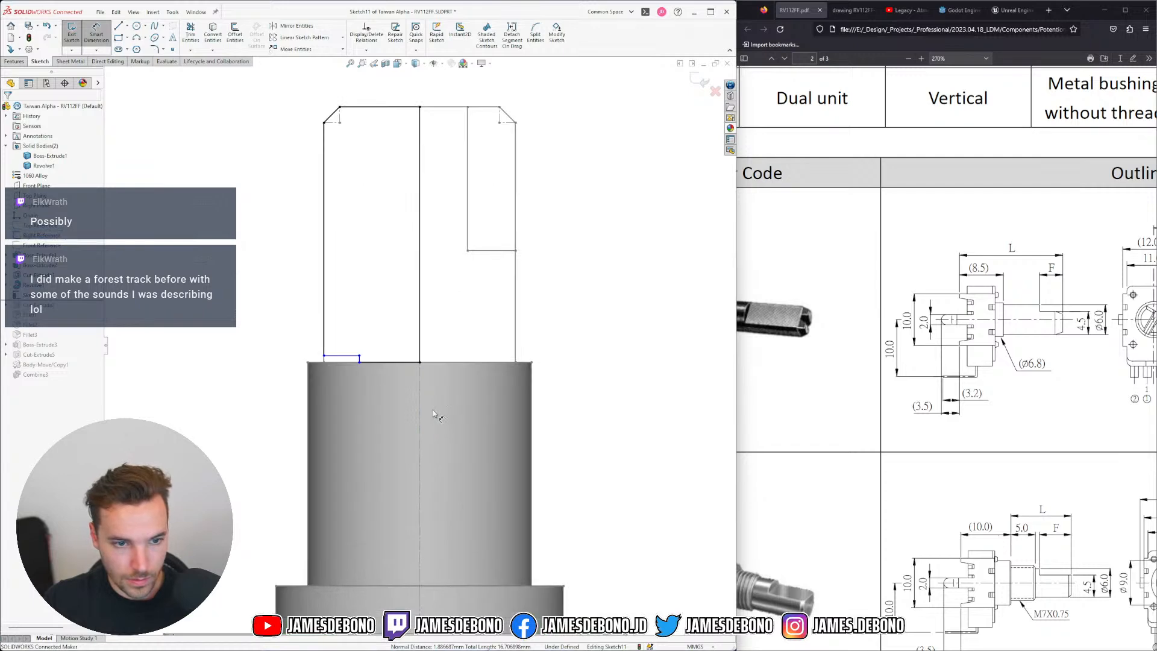
click(423, 405)
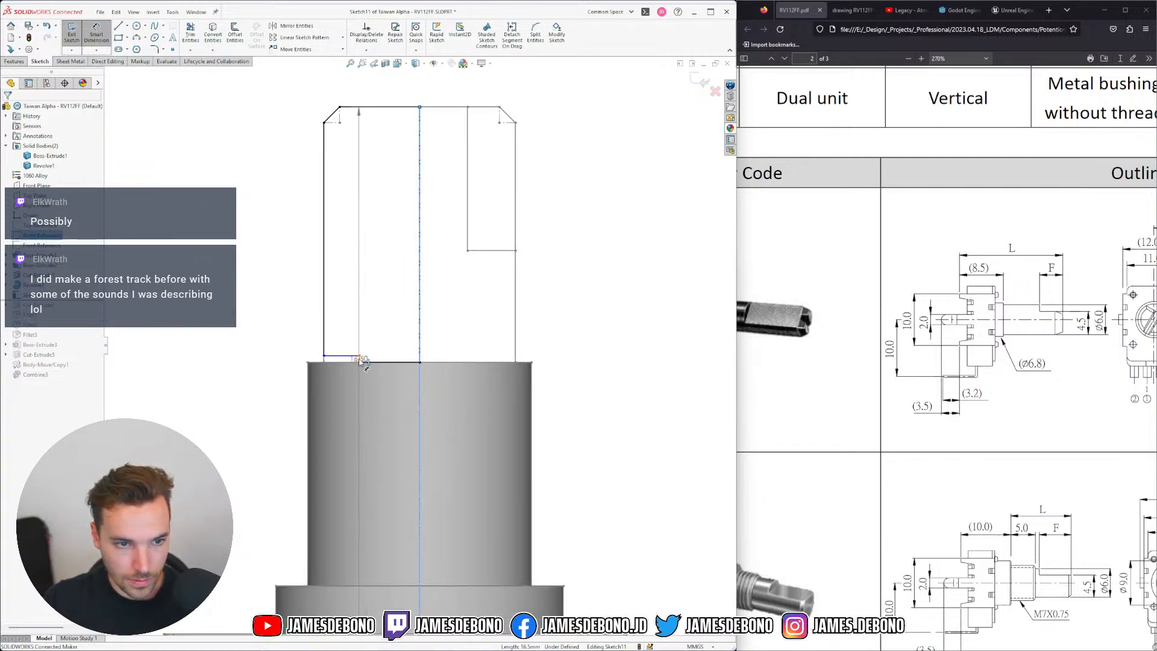
click(359, 357)
scroll(425, 348, up, 2)
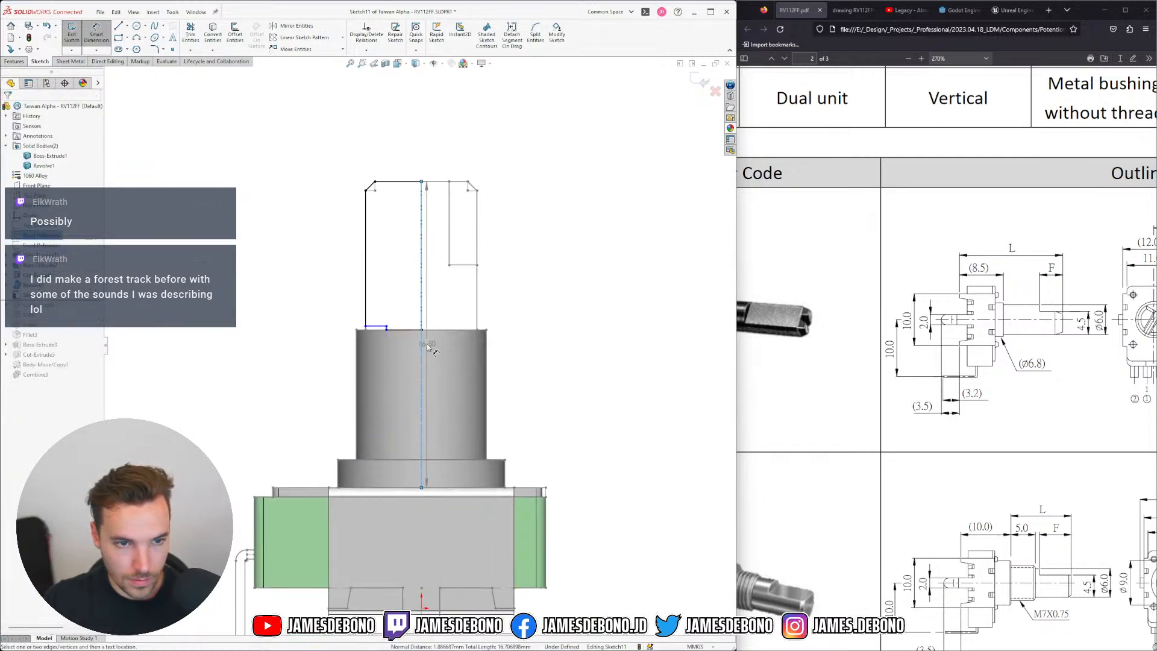
key(Escape)
click(421, 321)
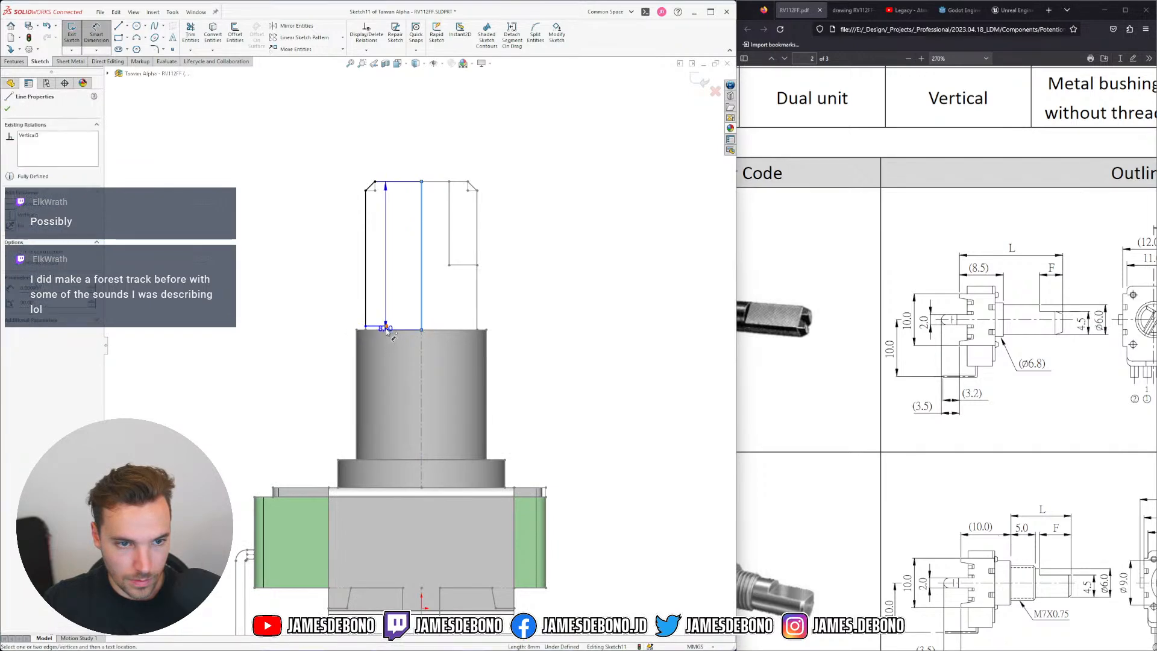
scroll(388, 331, down, 4)
click(393, 329)
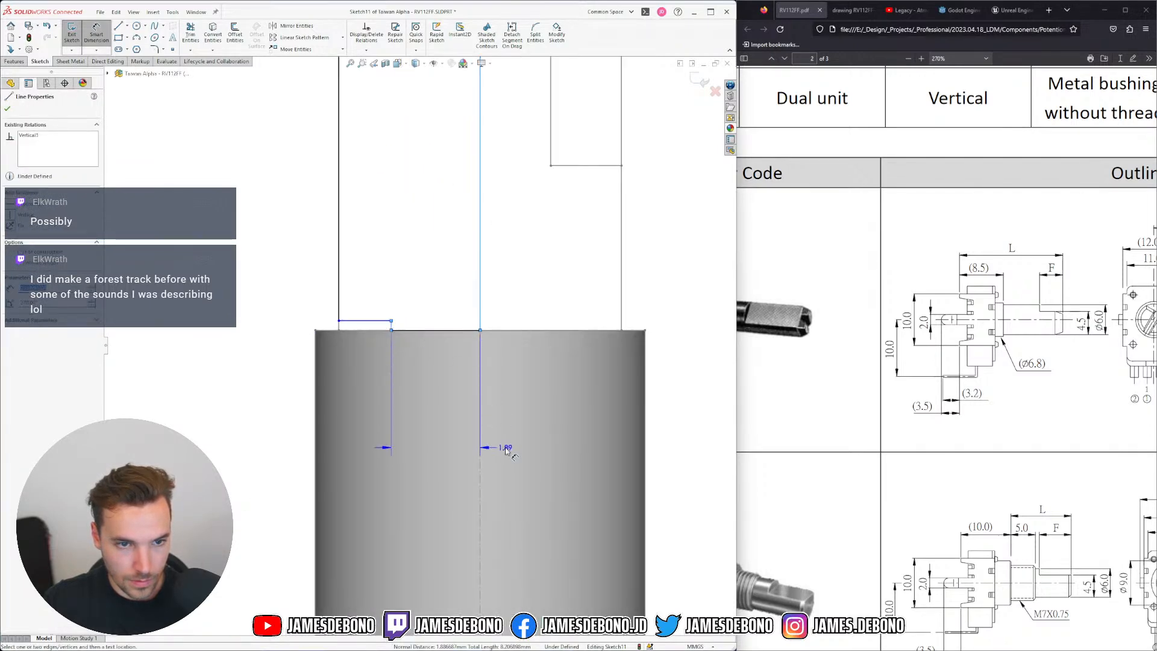
scroll(421, 350, up, 4)
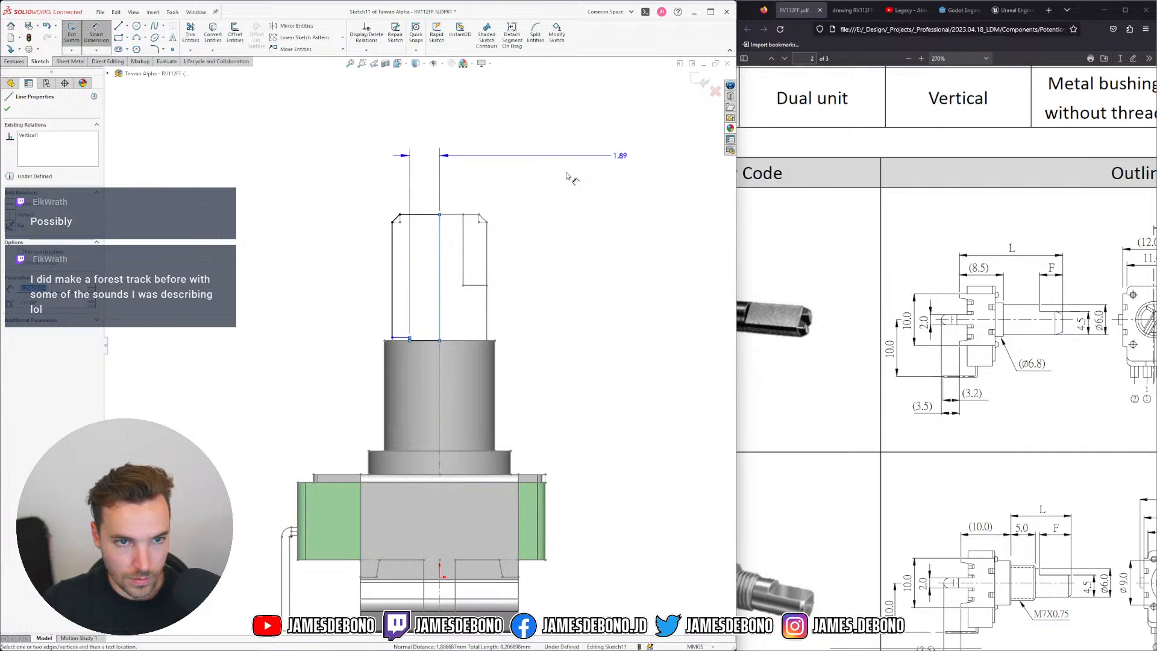
key(Escape)
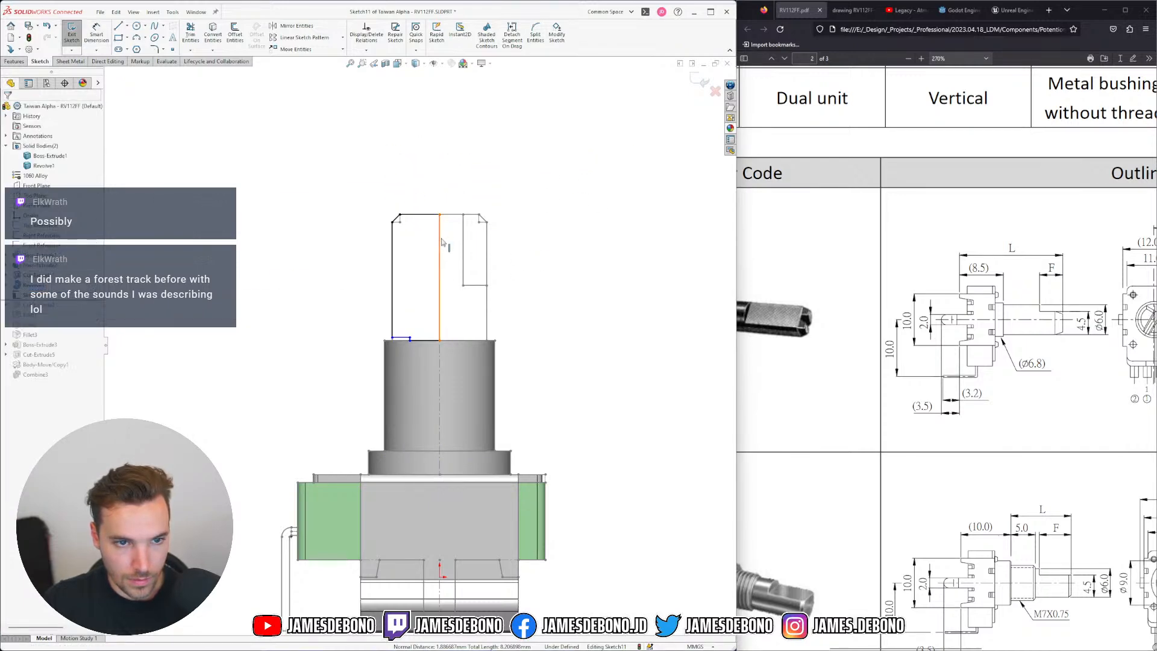
Turn the shaft's centre line into construction geometry and dimension the bottom step's diameter about it as 4 mm
click(442, 242)
key(Escape)
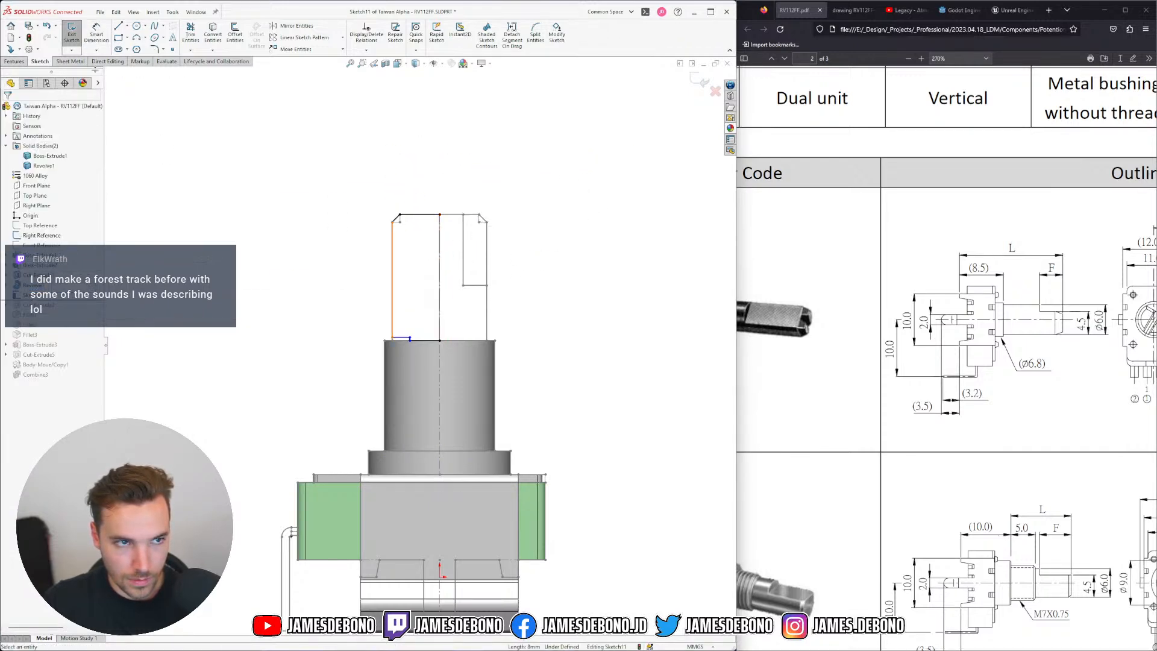
click(96, 33)
scroll(432, 339, down, 5)
click(377, 335)
click(451, 310)
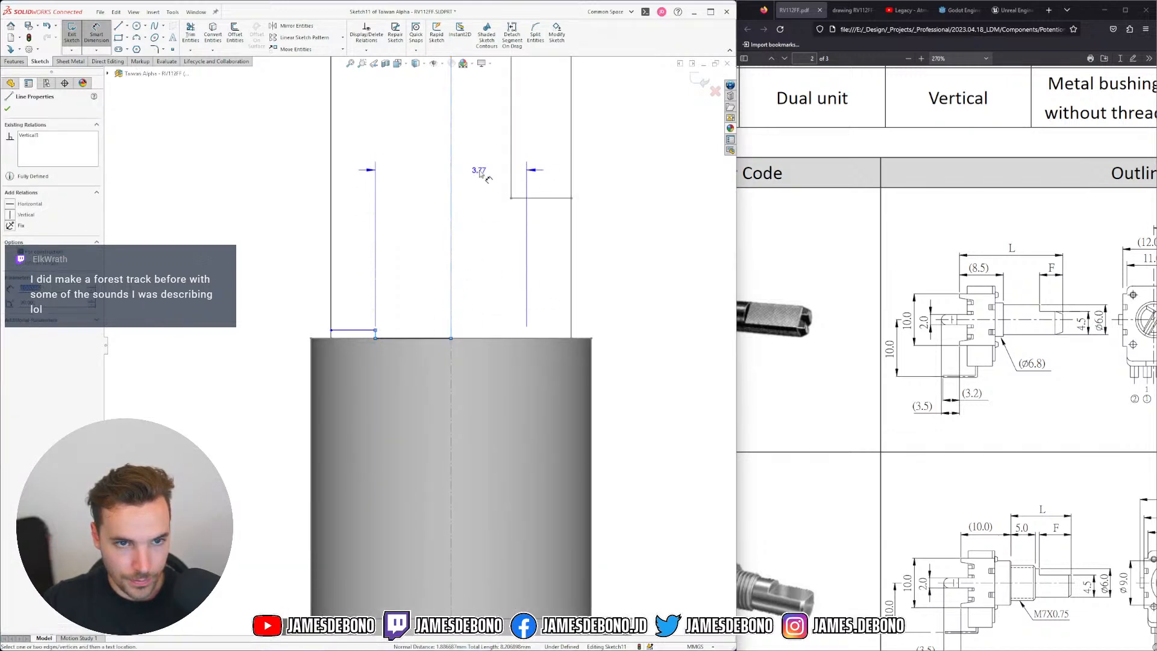
click(476, 465)
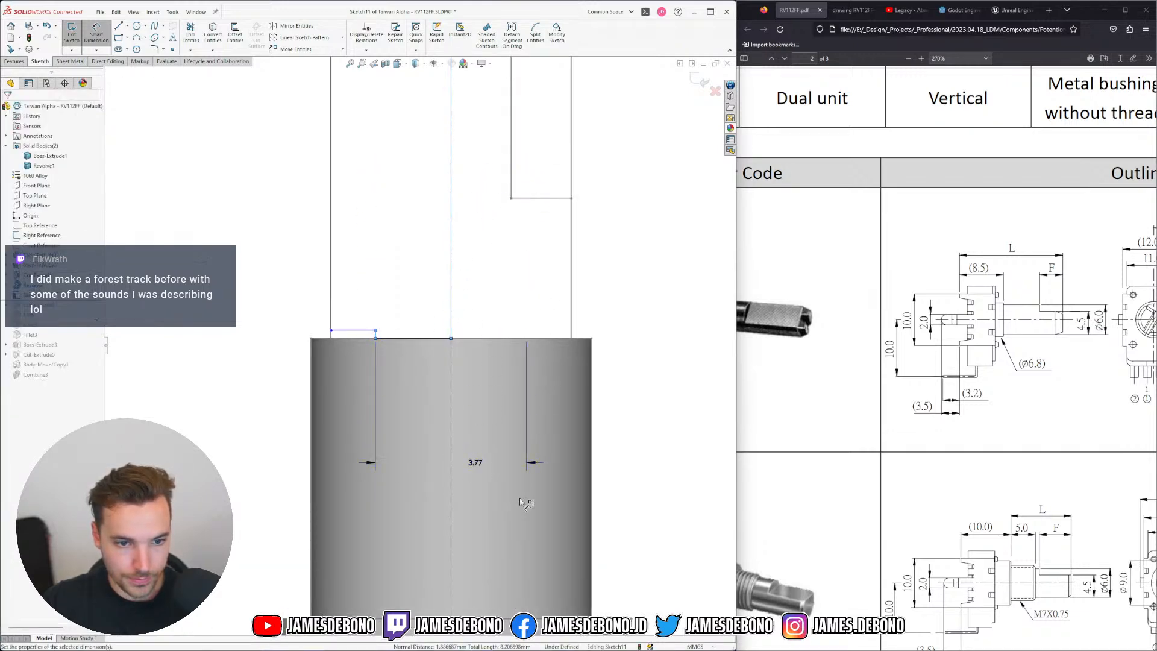
text(4)
key(Return)
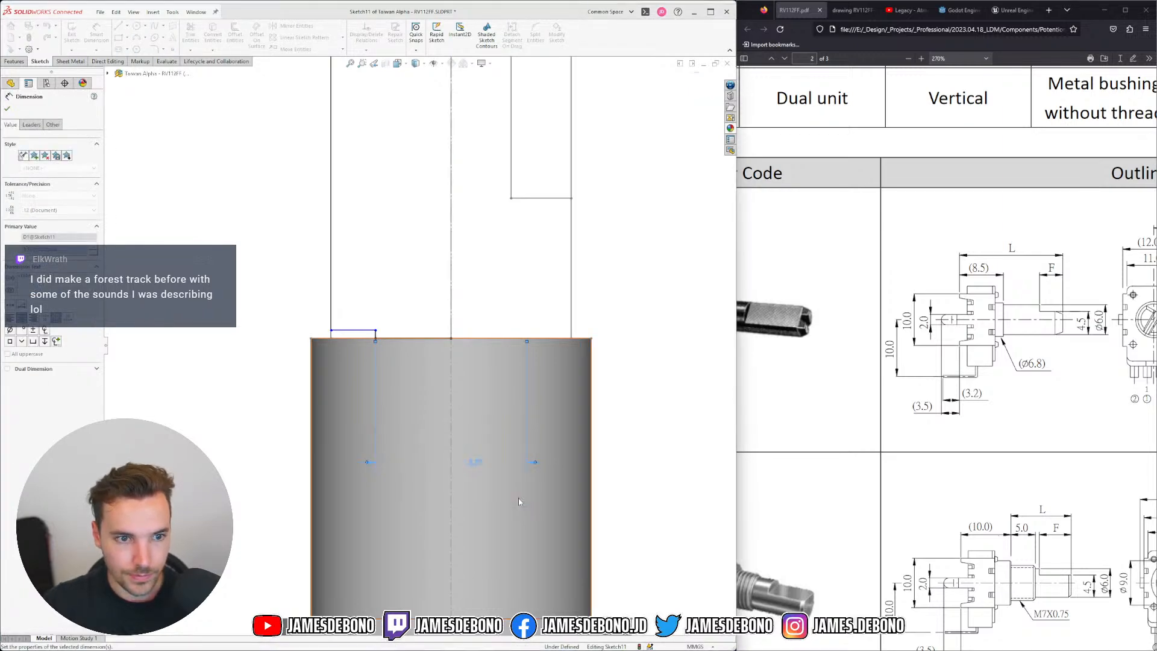
key(Escape)
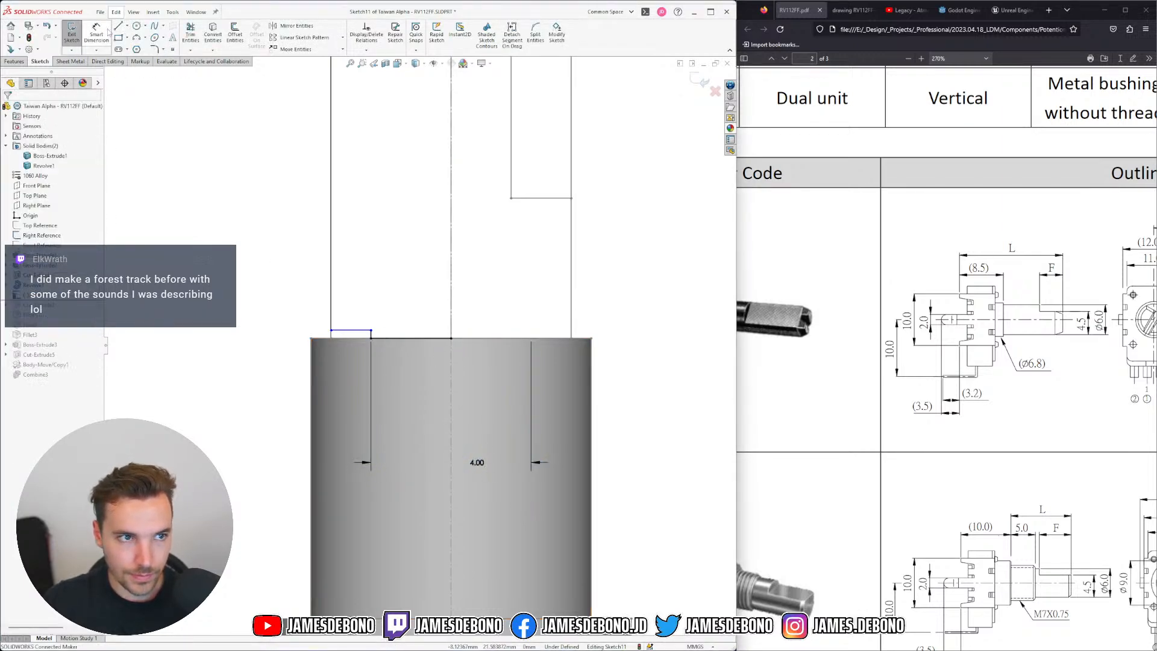
Dimension the gap between the shaft's stepped edge and the bushing's top as 0.2 mm
click(98, 35)
click(345, 332)
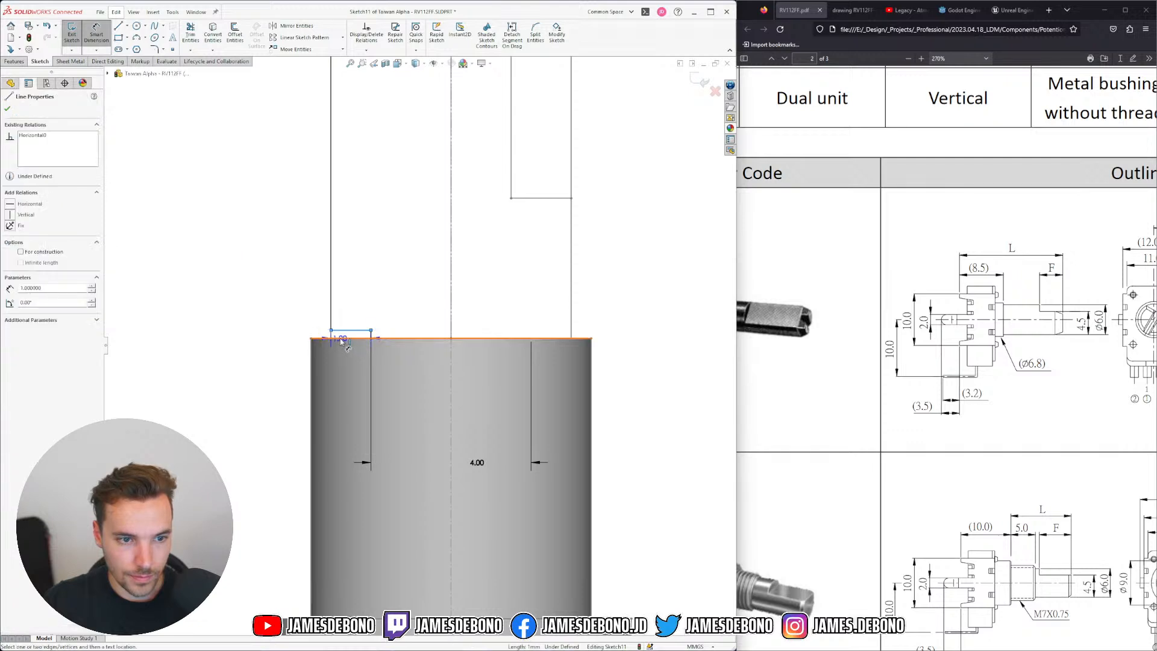
click(340, 338)
click(240, 297)
text(0.2)
key(Return)
key(Escape)
key(Escape)
scroll(402, 253, up, 3)
scroll(398, 283, down, 1)
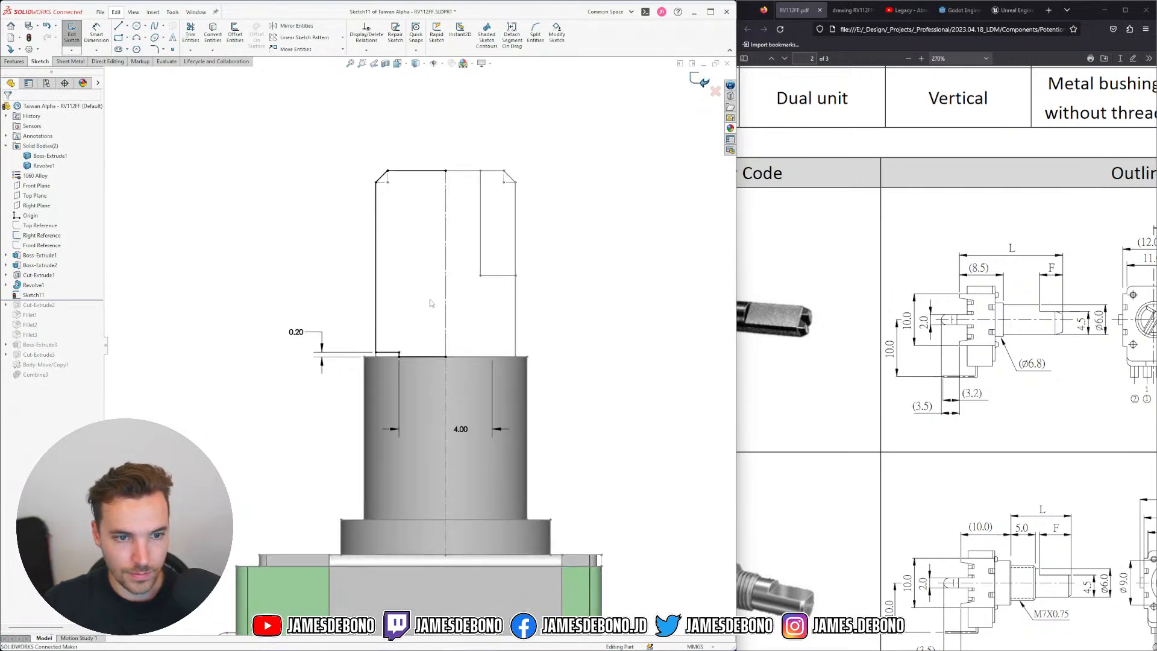
Exit the shaft sketch and revolve its automatically closed half profile 360 degrees about the centre line, merged with the body
click(703, 81)
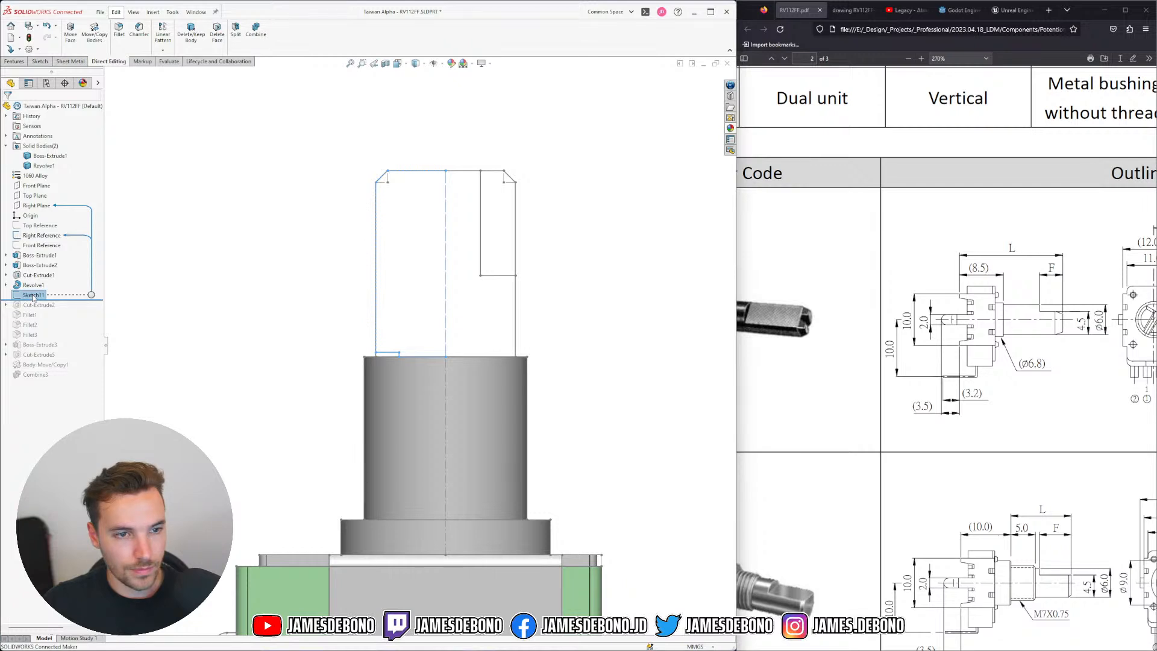
click(14, 61)
click(102, 33)
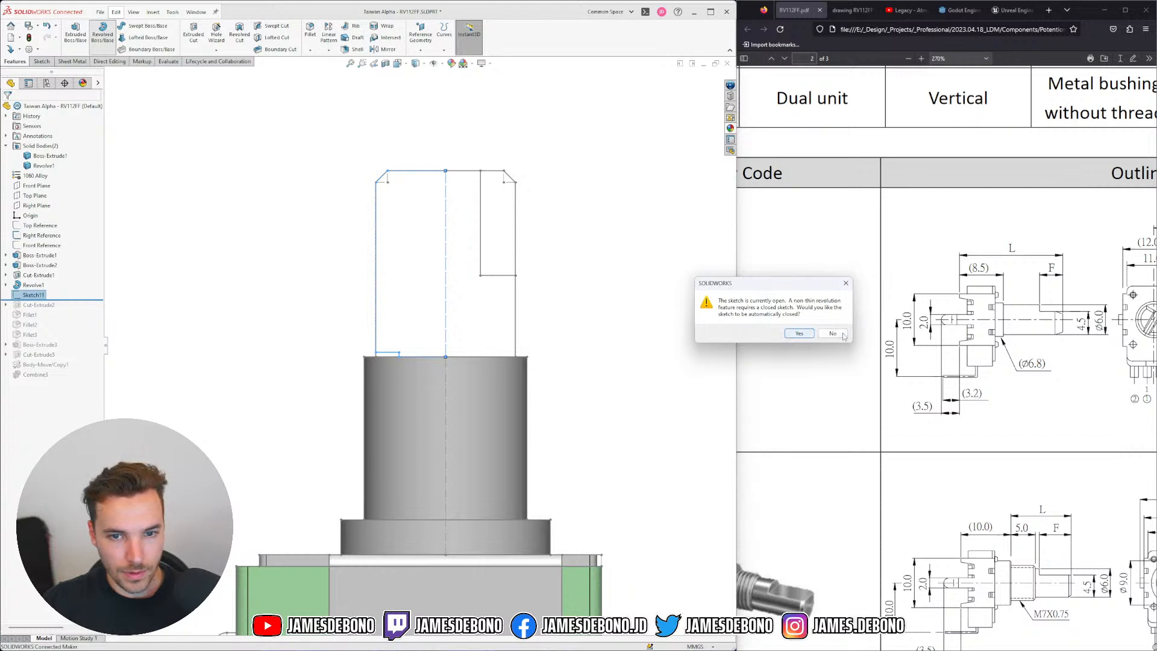
click(798, 334)
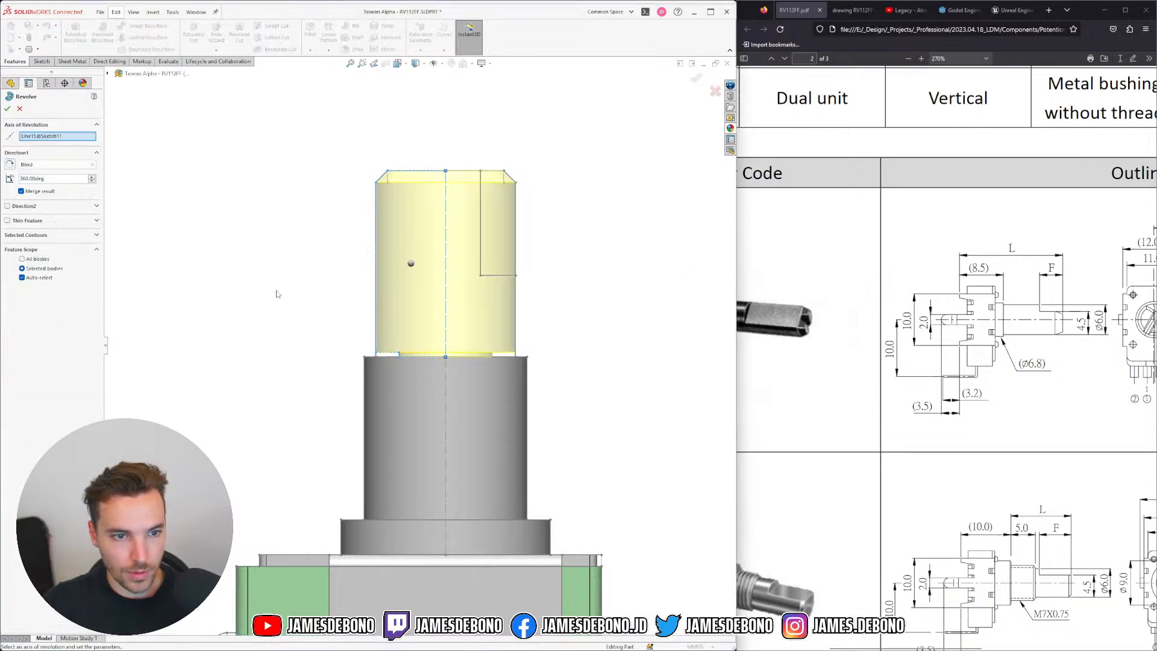
click(8, 109)
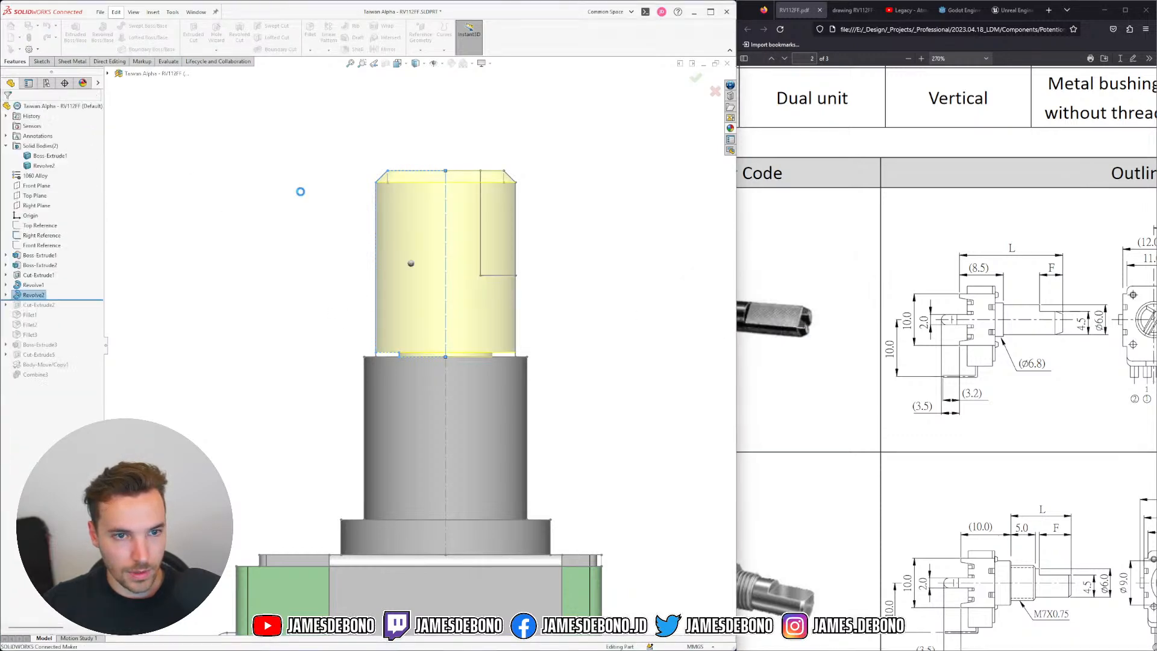
Reduce the gap dimension between the shaft's stepped edge and the bushing's top to 0.1 mm in the revolve's sketch
mouse_move(429, 320)
middle_down()
mouse_move(454, 331)
mouse_move(504, 317)
mouse_move(493, 301)
mouse_move(478, 317)
middle_up()
click(6, 295)
click(40, 304)
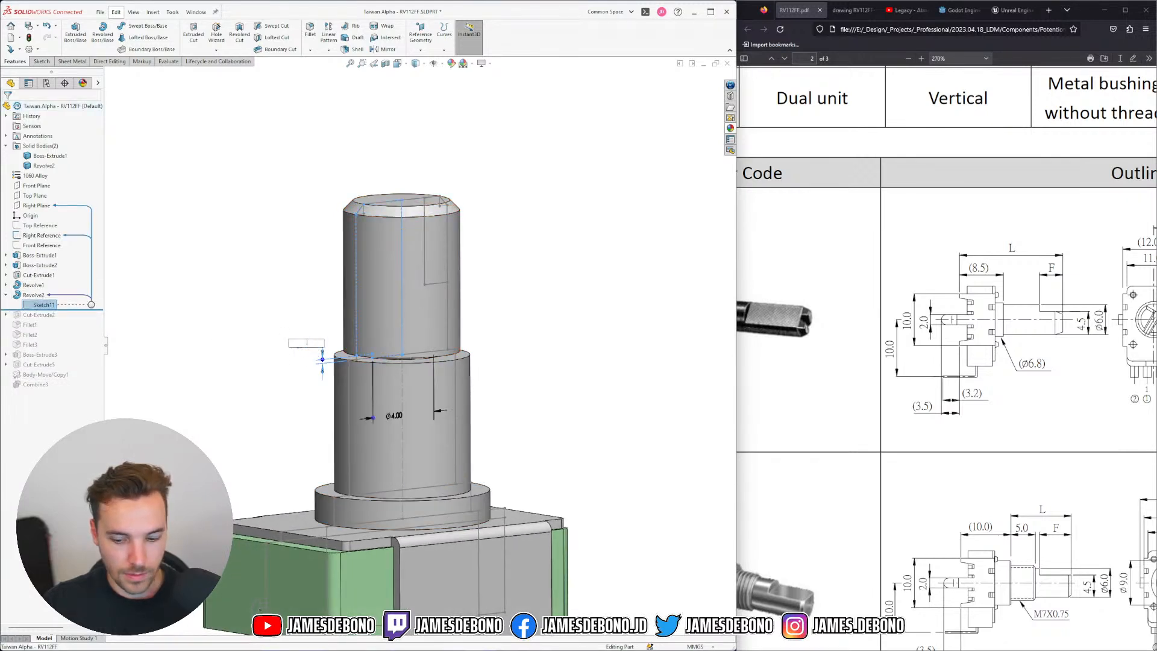
key(Return)
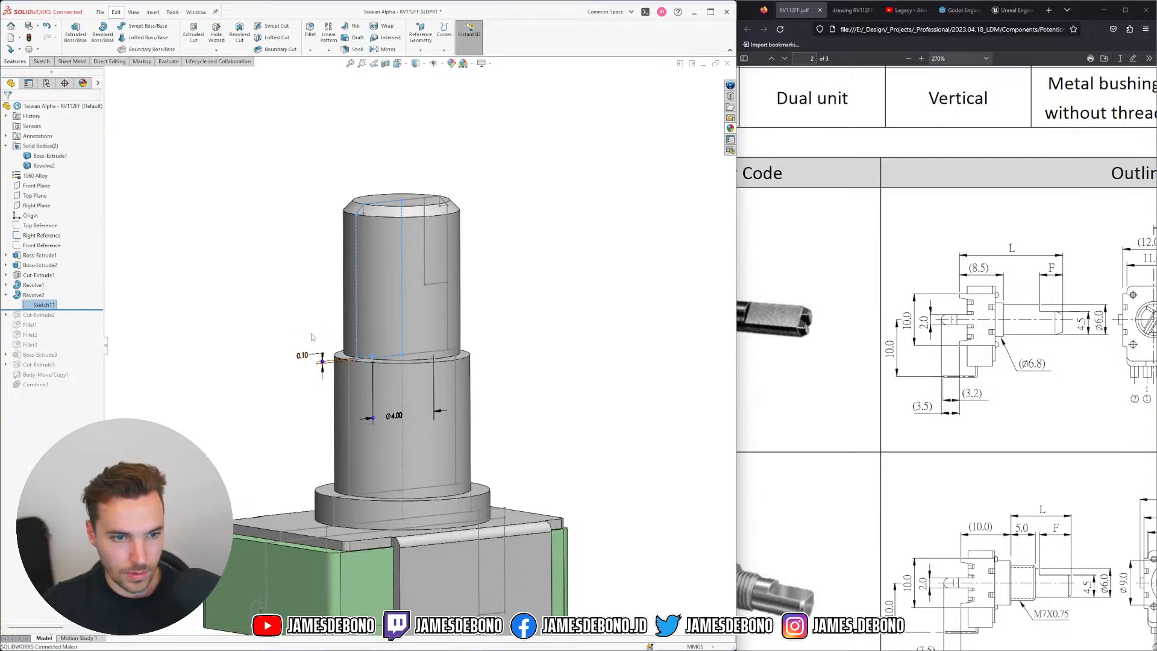
click(297, 296)
Hide the Right Reference sketch running through the shaft and collapse the shaft revolve in the feature tree
mouse_move(424, 370)
middle_down()
mouse_move(428, 350)
mouse_move(392, 391)
mouse_move(385, 334)
middle_up()
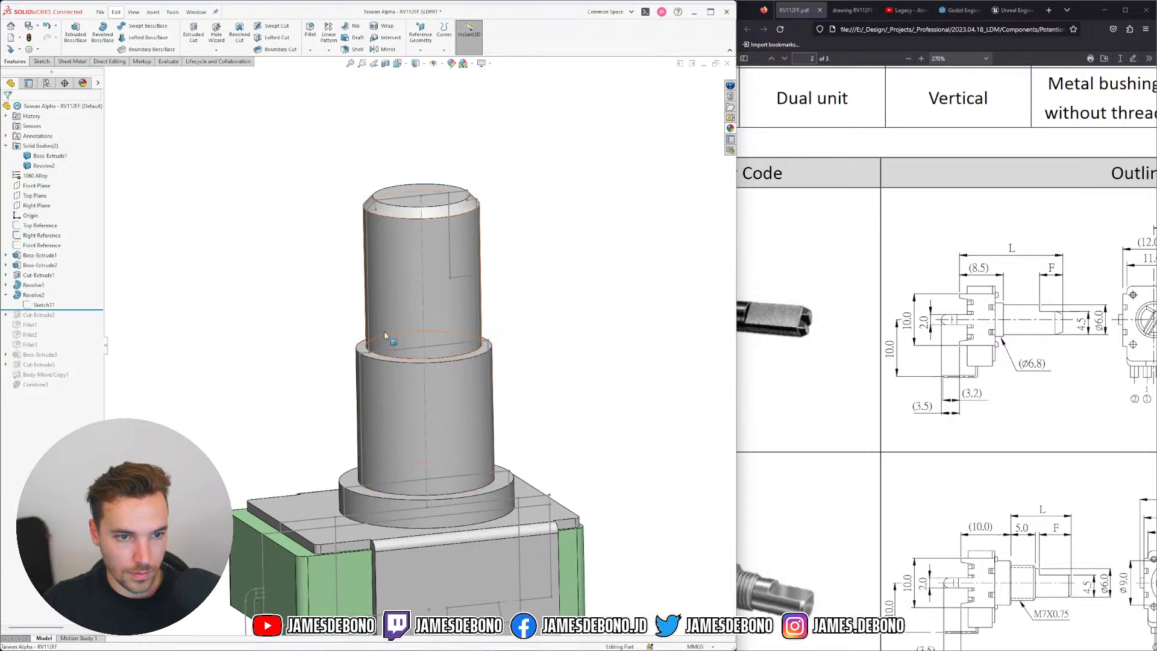
click(366, 310)
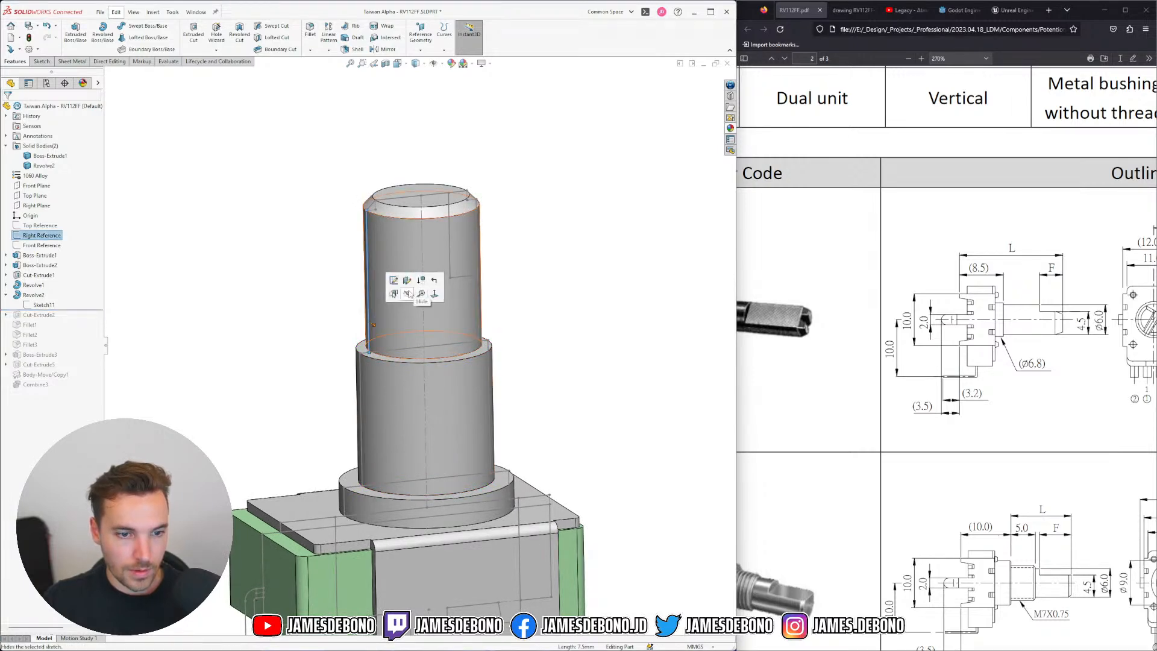
click(408, 293)
middle_drag(461, 406, 452, 437)
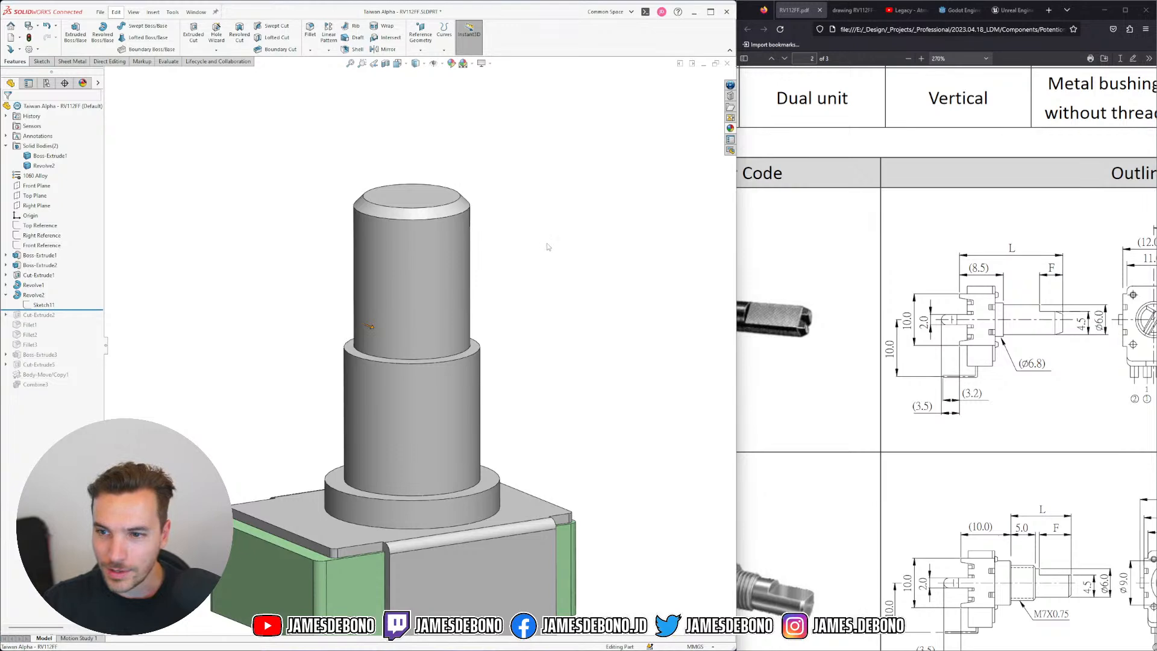
click(6, 294)
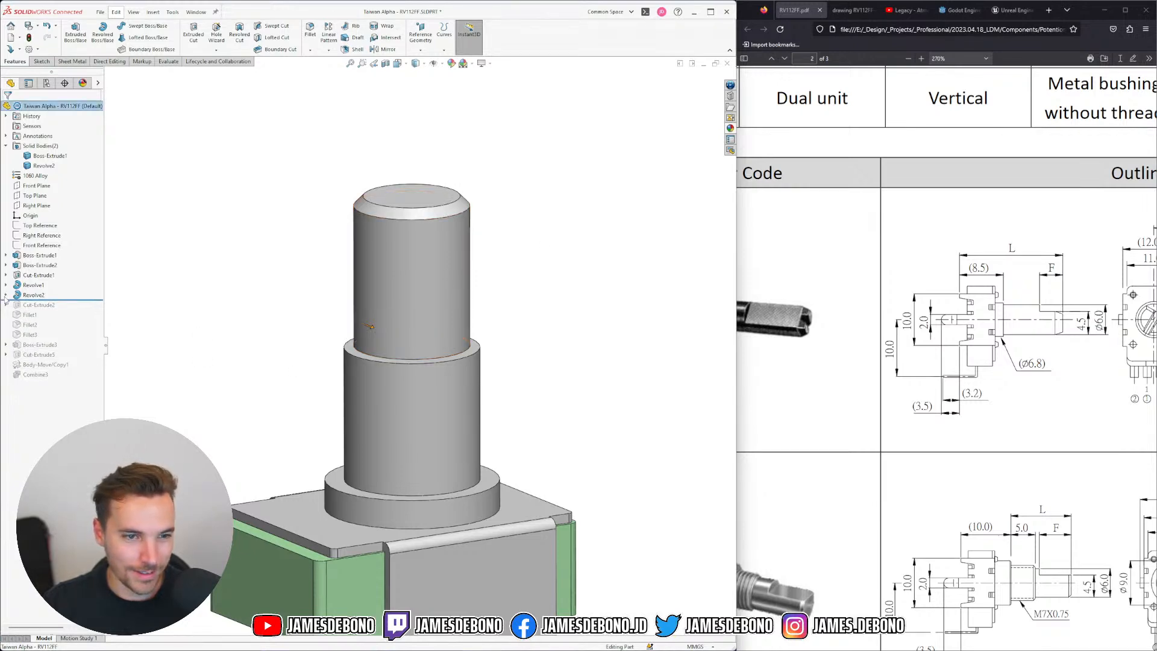
scroll(413, 361, up, 5)
scroll(396, 410, down, 3)
scroll(391, 446, down, 2)
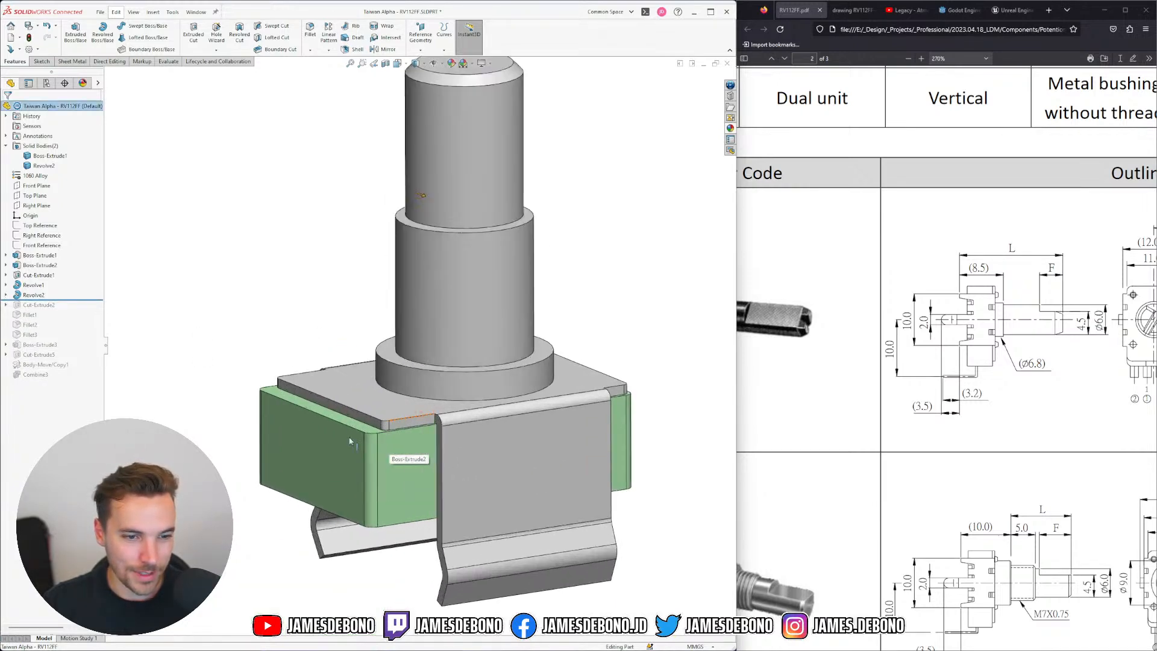
scroll(345, 437, up, 3)
scroll(388, 445, down, 3)
scroll(509, 269, up, 3)
scroll(509, 269, down, 2)
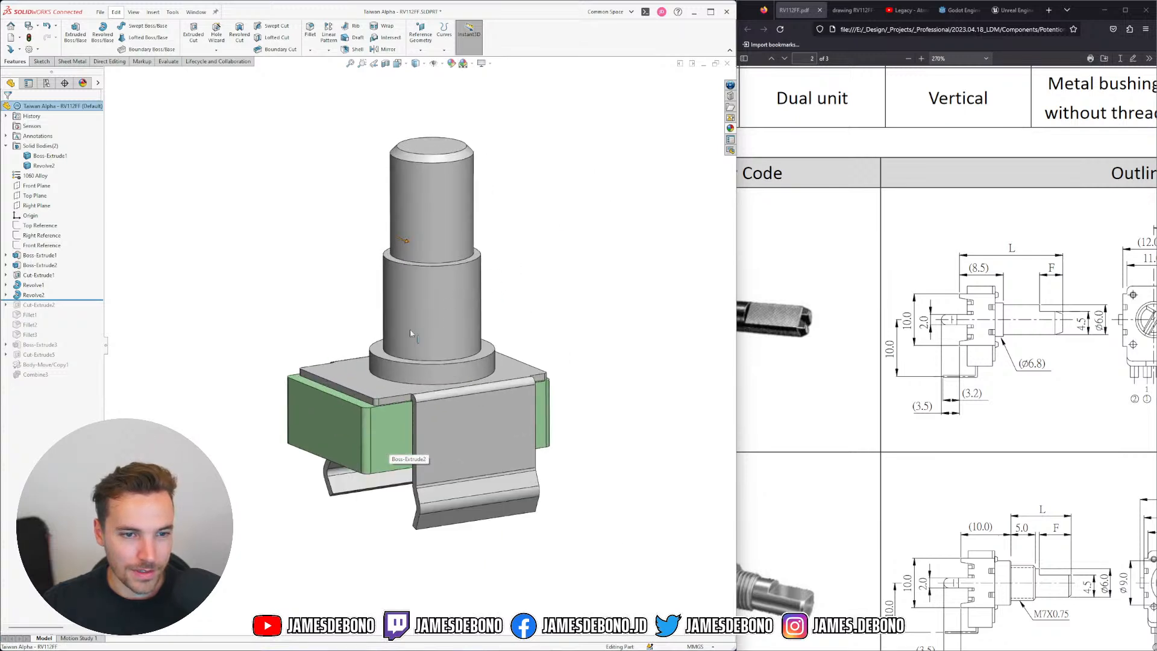
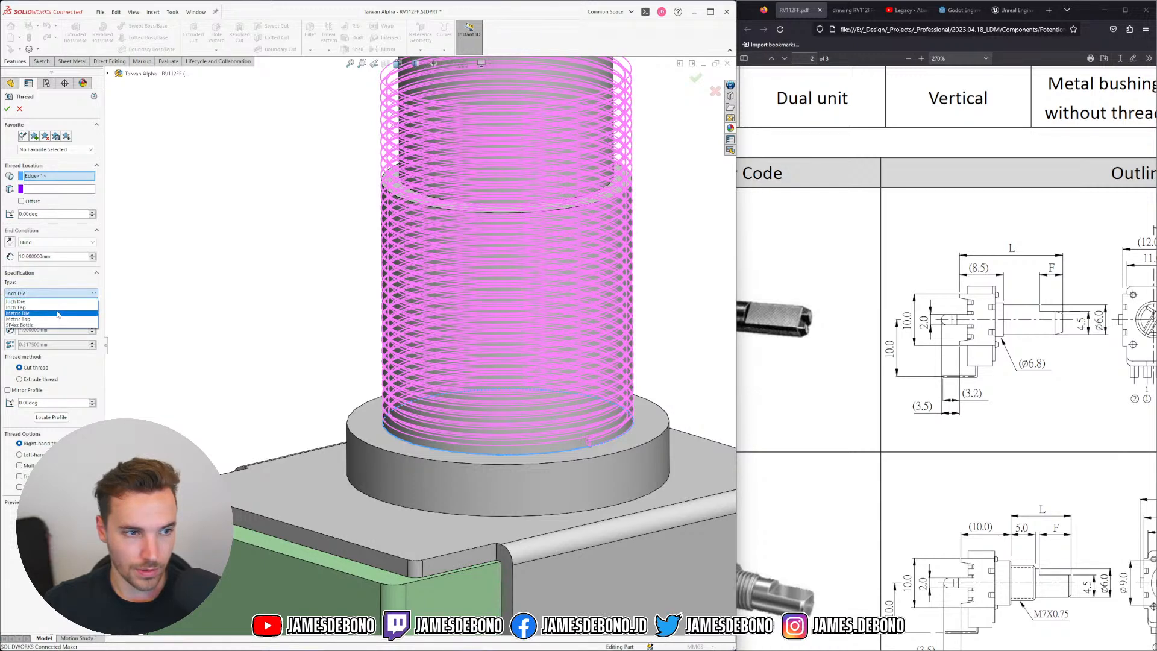
Cut a Metric Die thread of size M7x1.0 into the bushing, starting from its circular edge at the collar
click(58, 313)
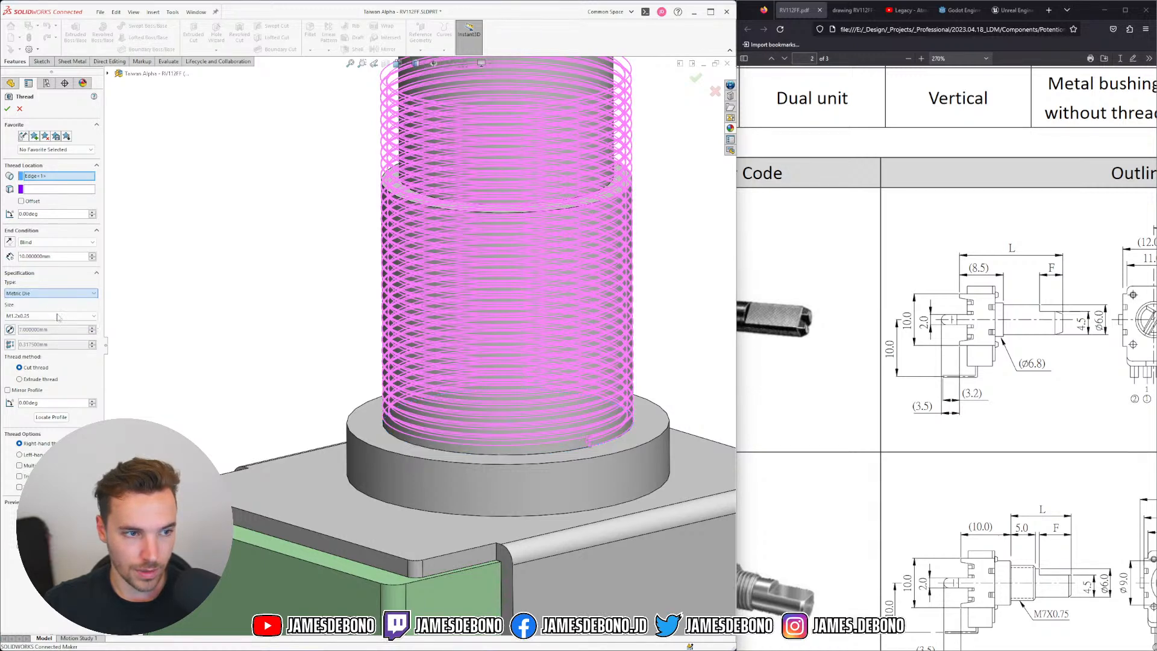
click(67, 316)
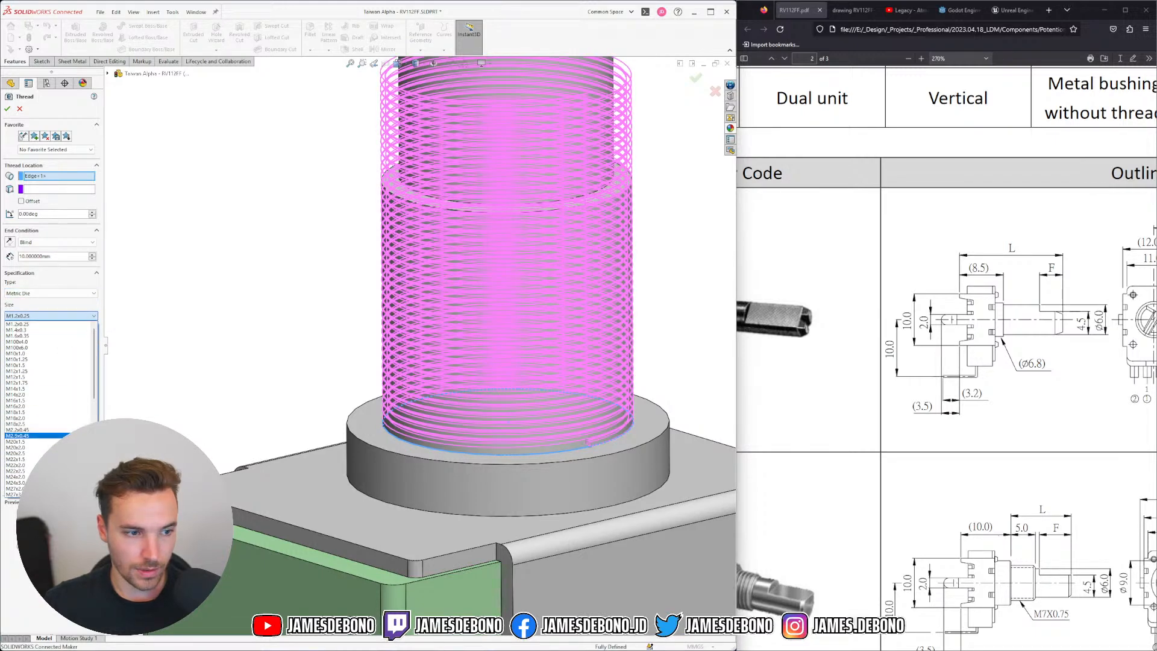
scroll(58, 370, down, 4)
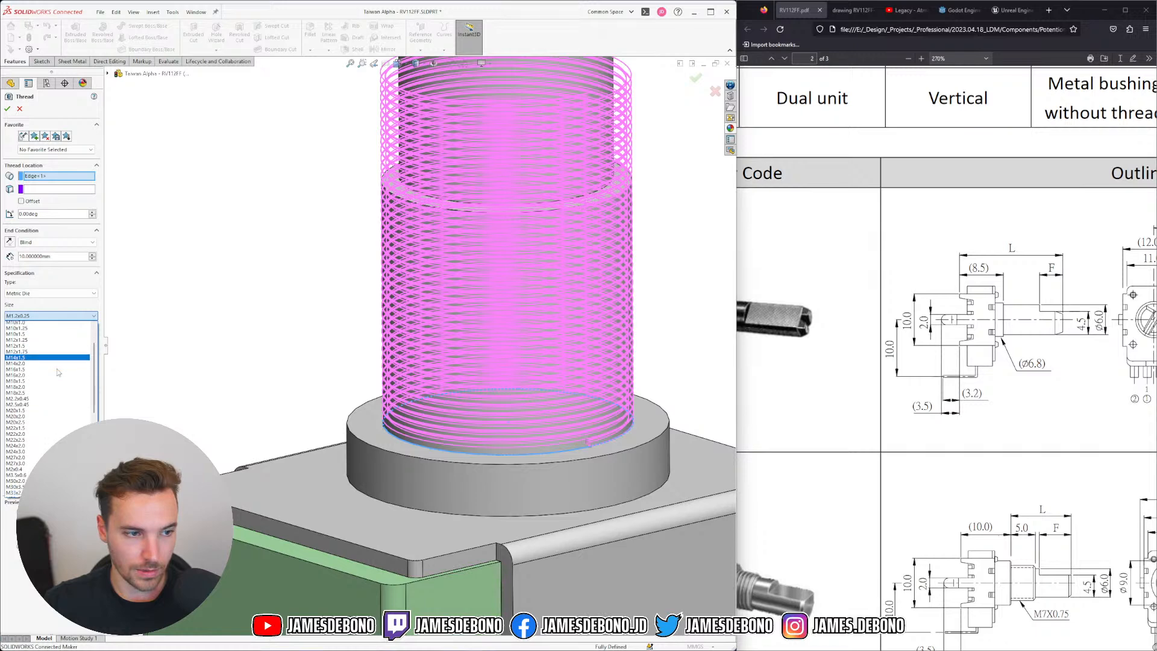
scroll(59, 398, down, 6)
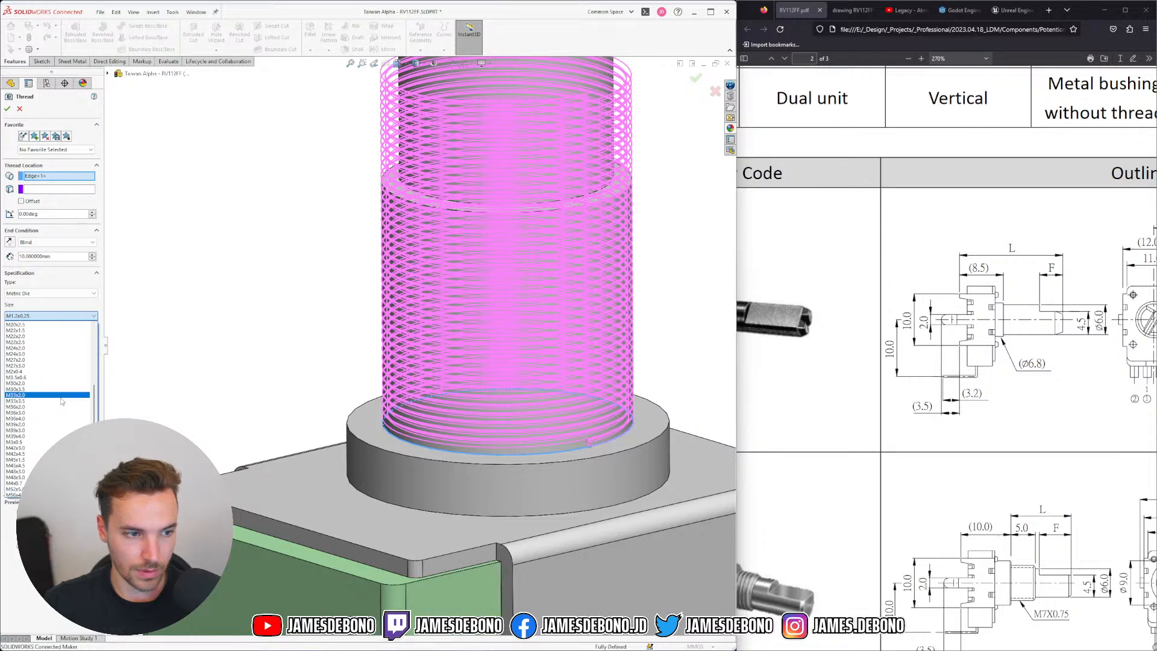
scroll(60, 403, down, 3)
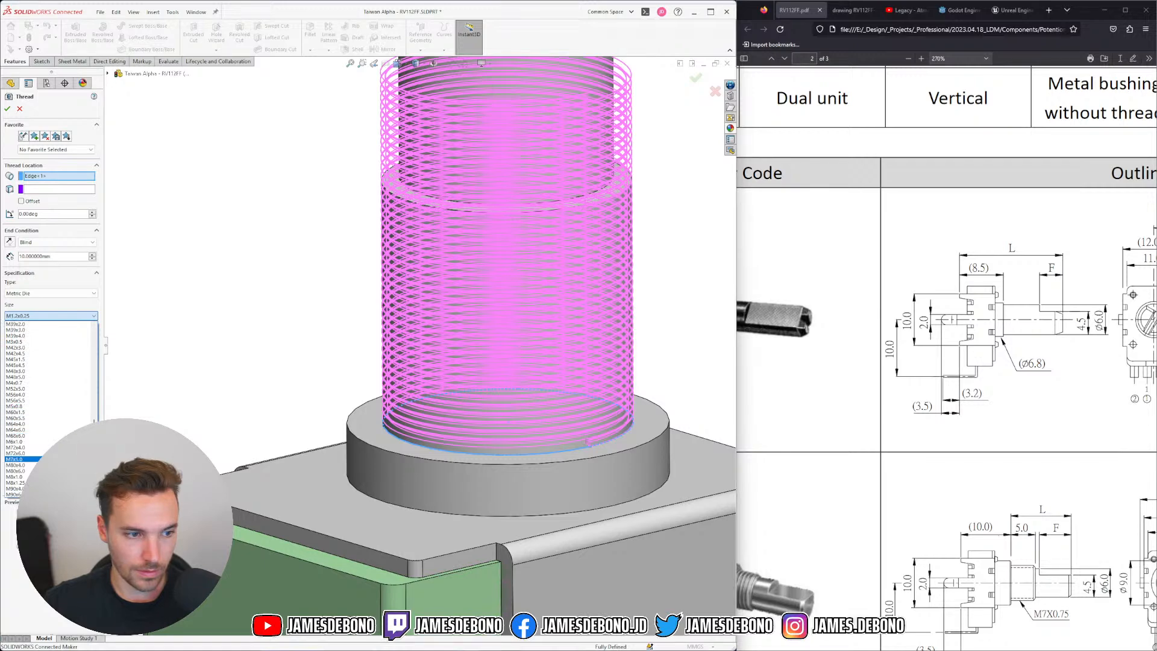
click(15, 459)
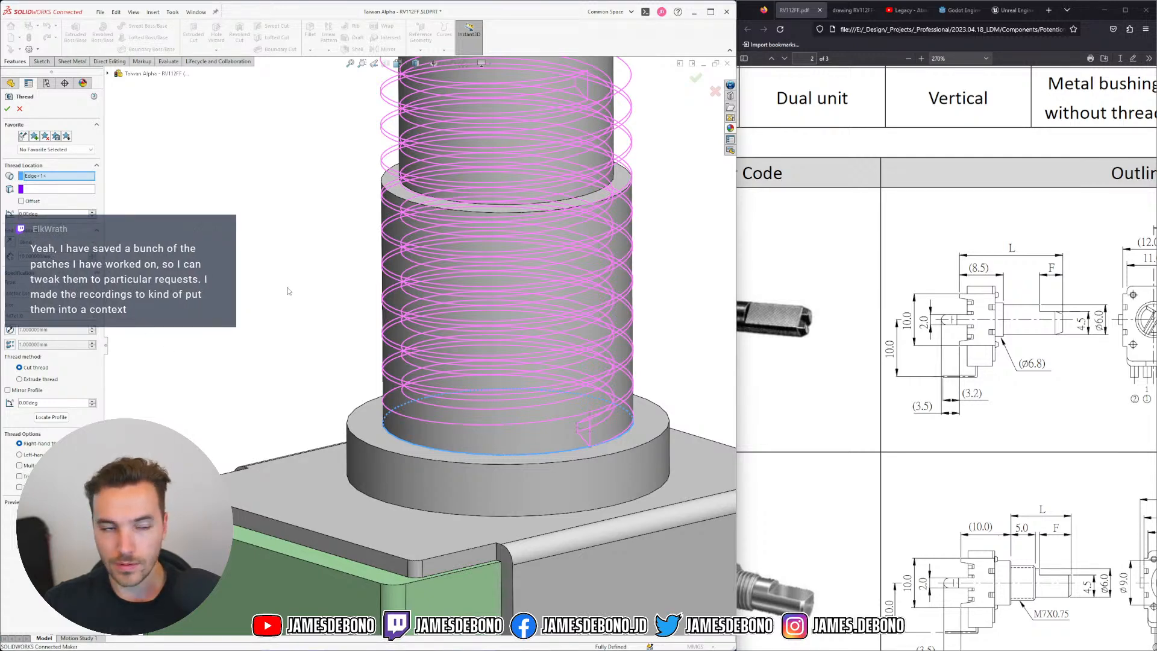
click(7, 108)
key(f)
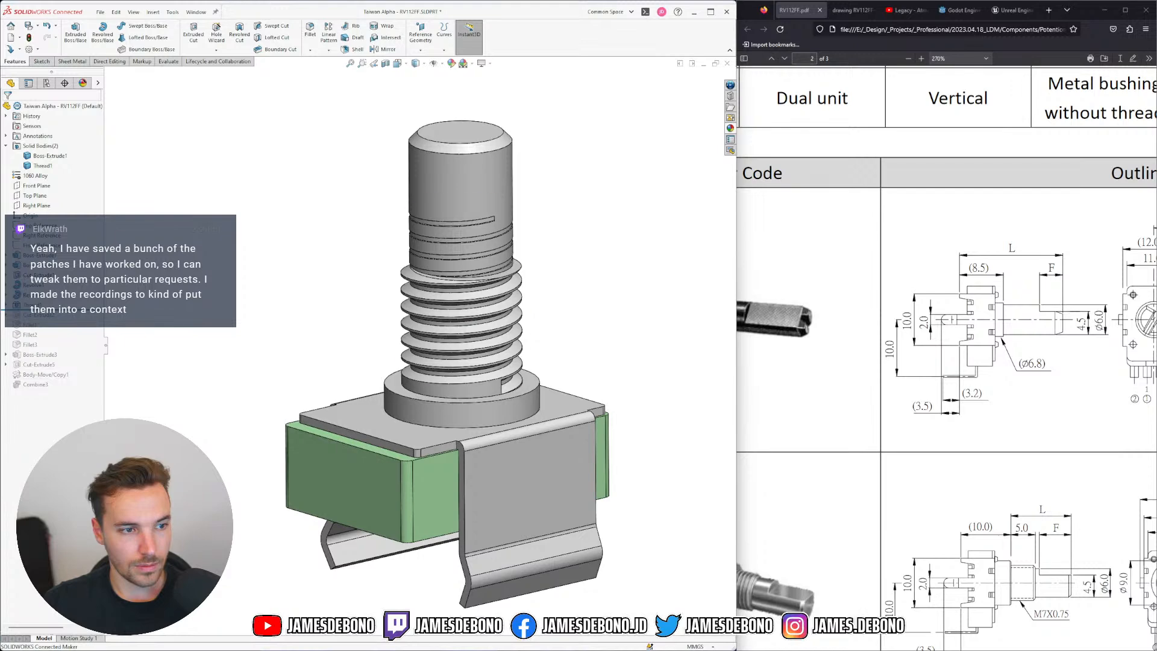
Reorder the thread feature ahead of the shaft revolve so that the thread cuts only the bushing
click(495, 388)
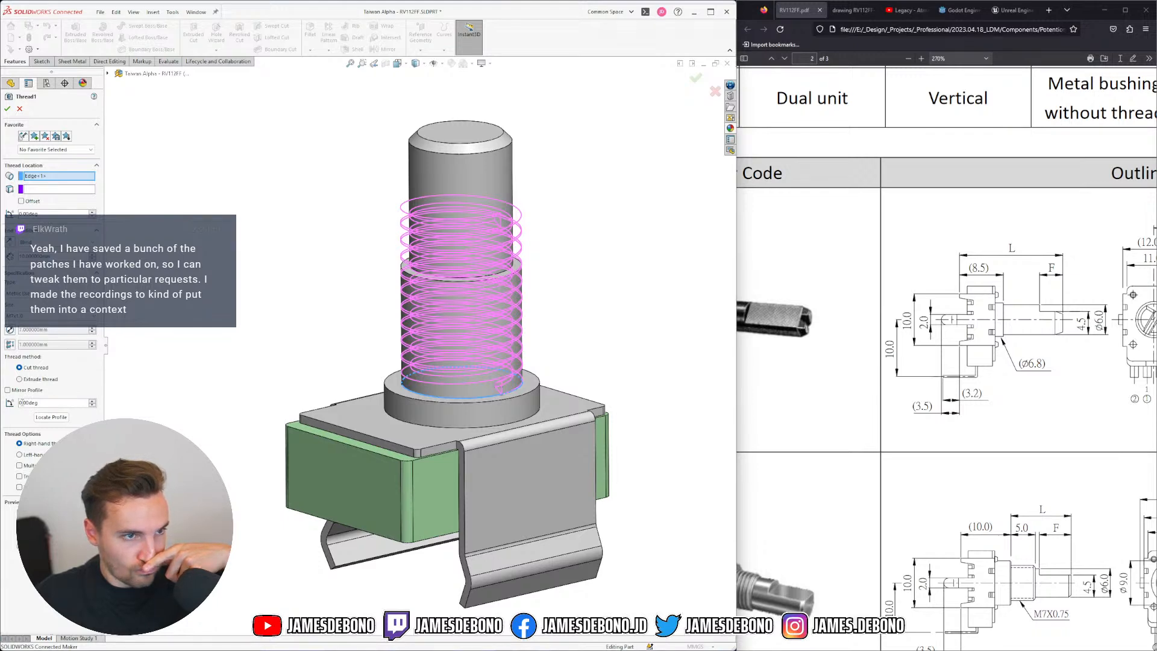
click(7, 108)
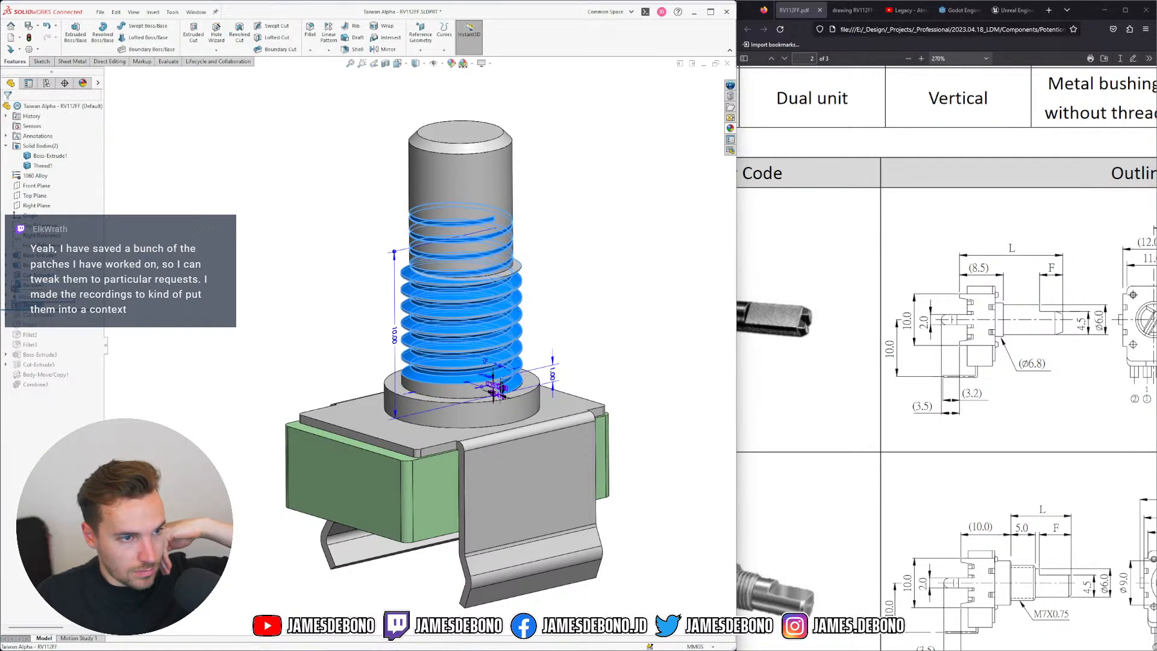
key(ctrl+z)
scroll(438, 342, down, 2)
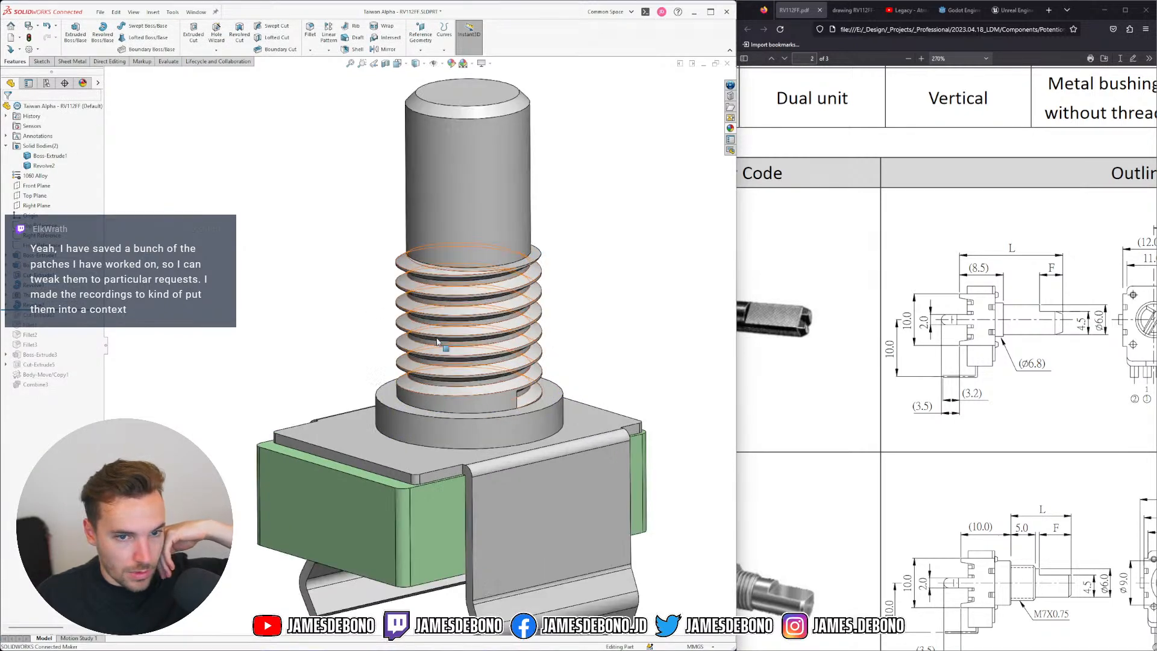
mouse_move(438, 342)
middle_down()
mouse_move(374, 381)
mouse_move(425, 383)
middle_up()
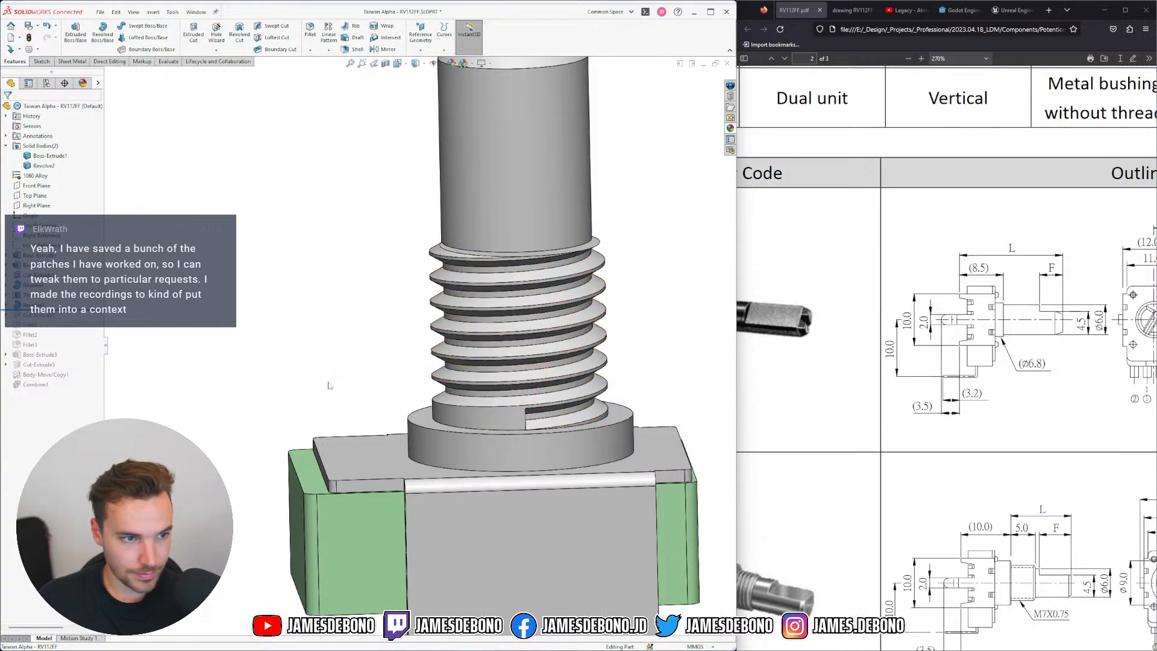
middle_drag(439, 330, 448, 327)
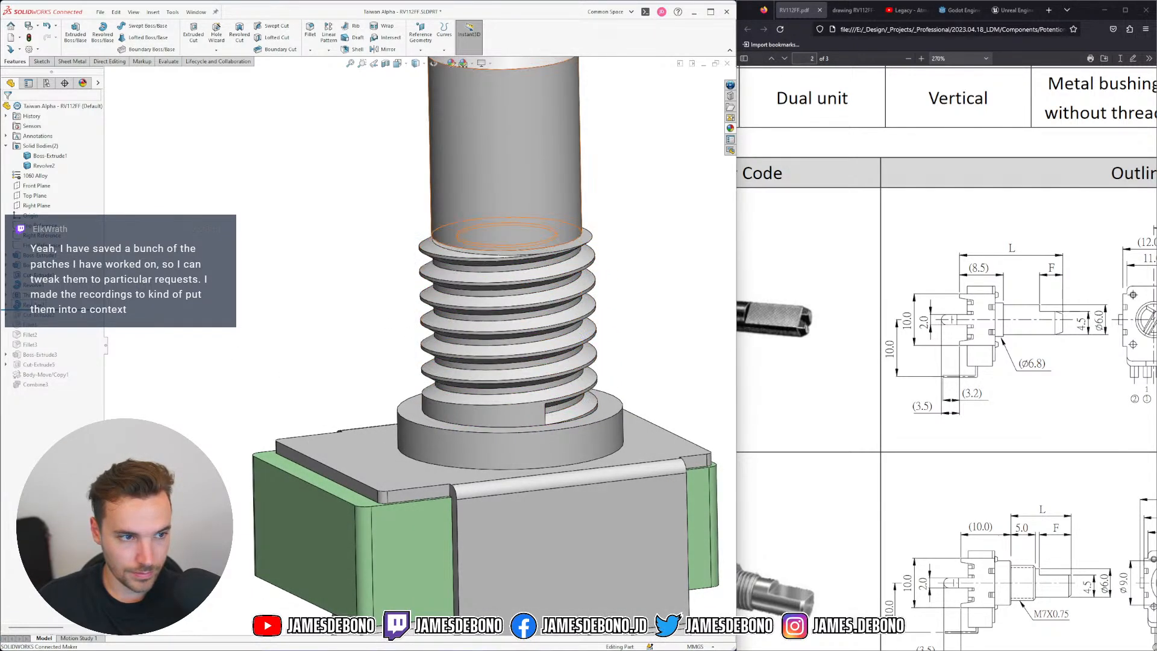
Check the shaft revolve's merge and feature scope settings
right_click(33, 305)
click(37, 285)
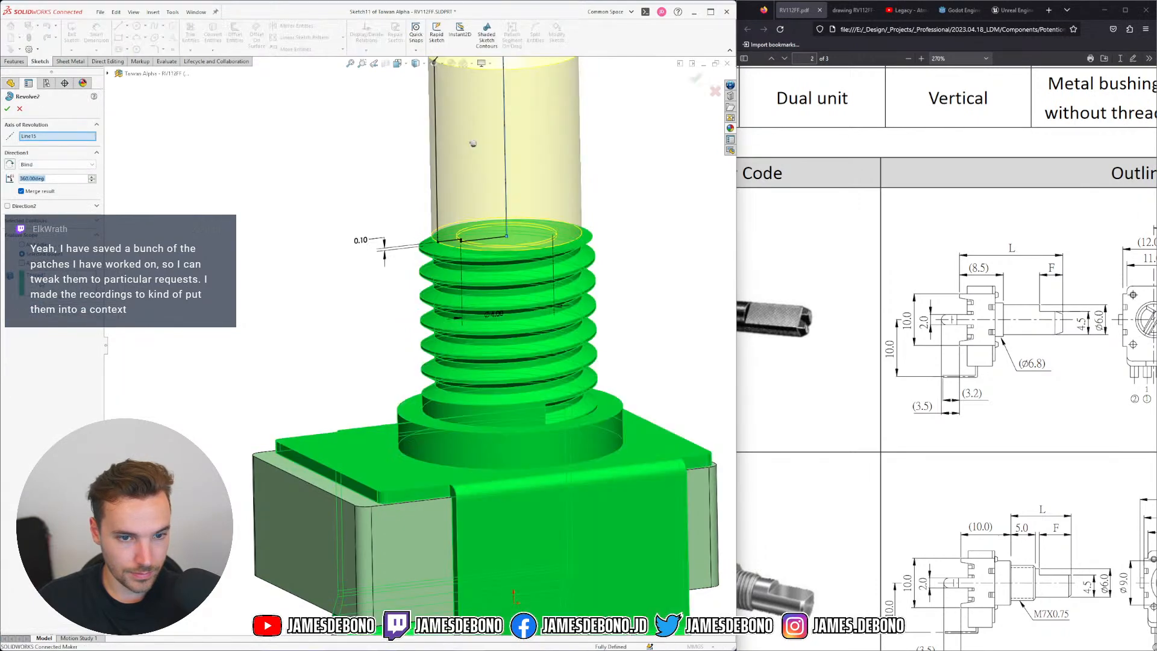
click(8, 108)
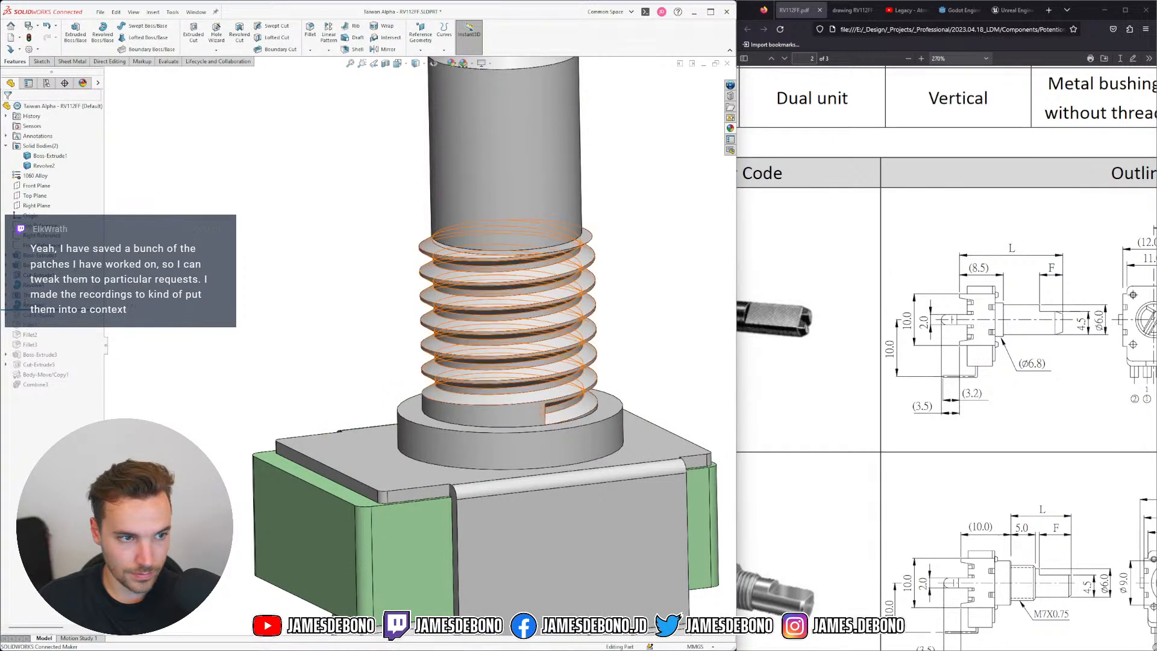
Edit the bushing's thread to trim with the start face, with size M7x1.0 selected
click(540, 419)
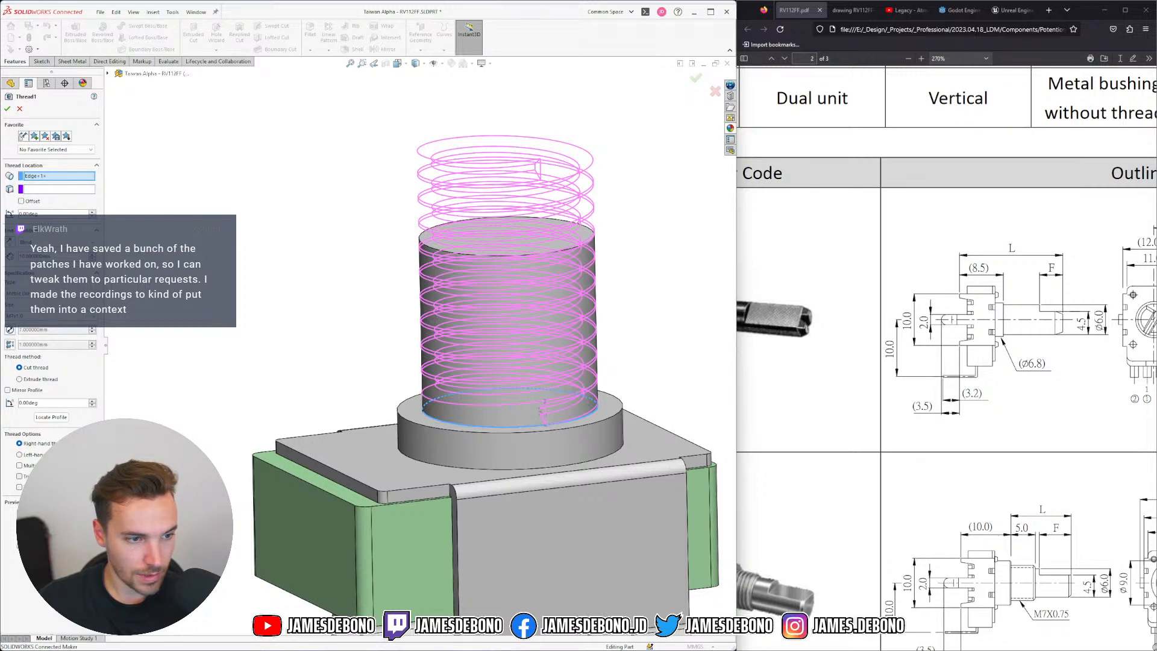
click(19, 476)
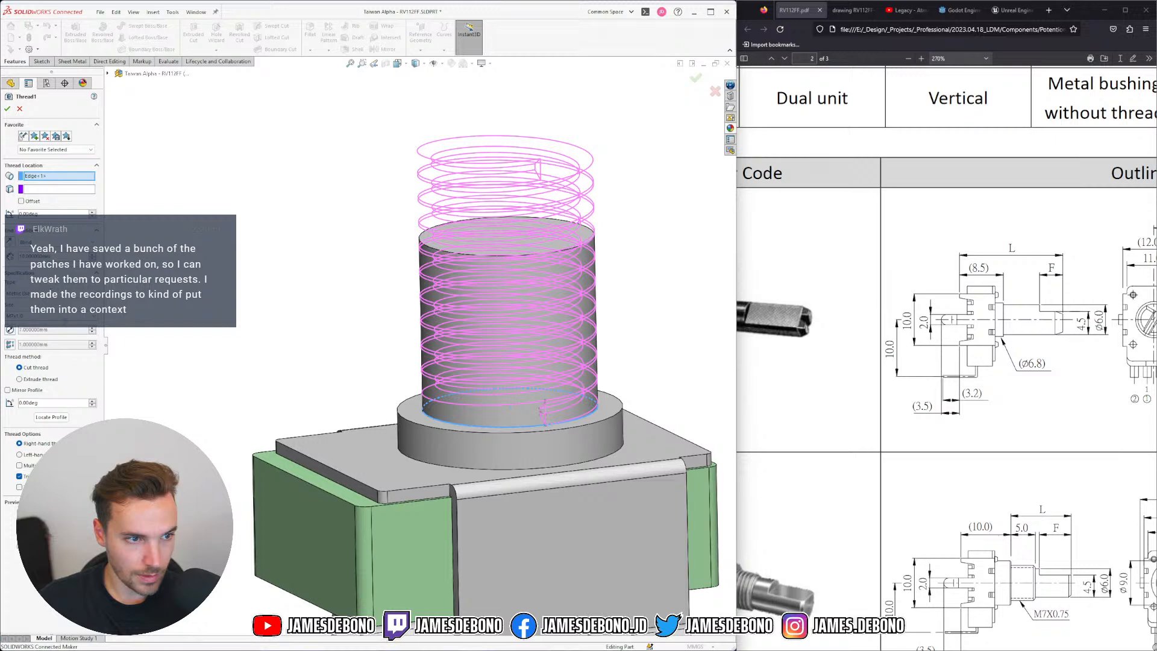
click(64, 317)
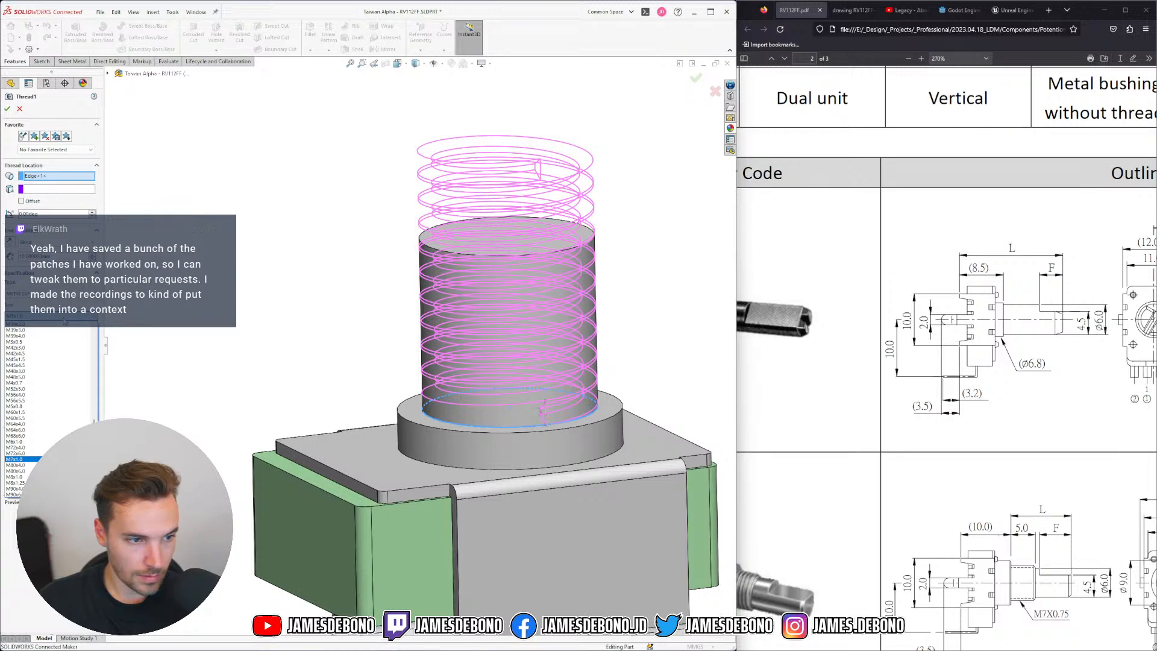
click(18, 459)
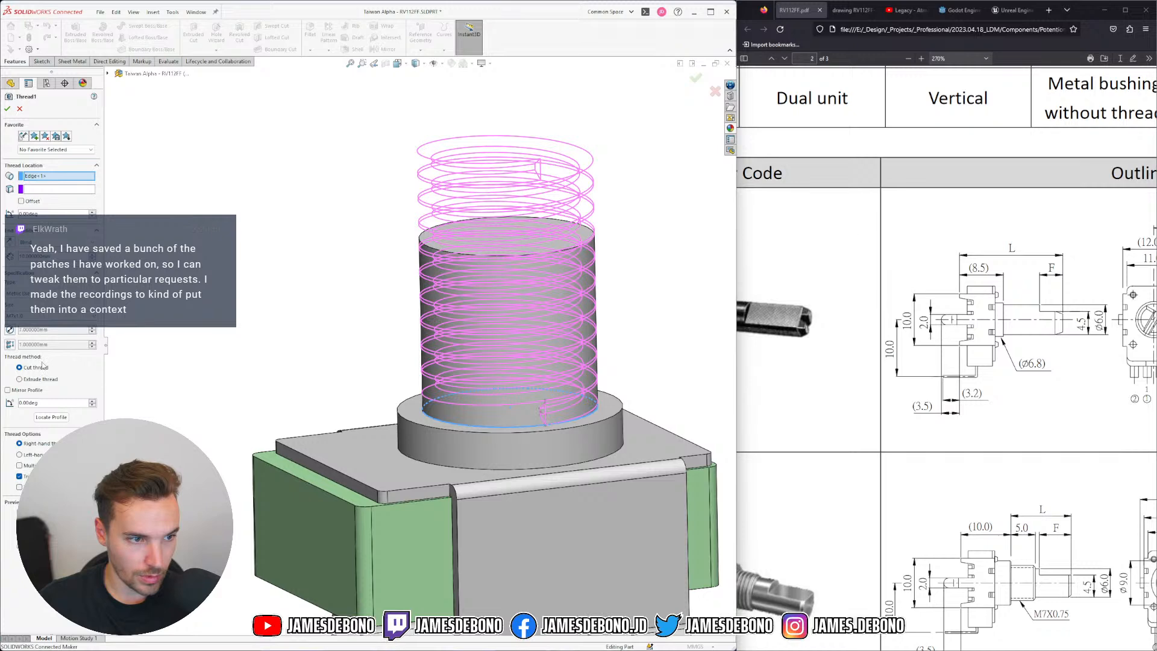
Override the bushing thread's pitch with 1.5 mm and apply the change
click(9, 345)
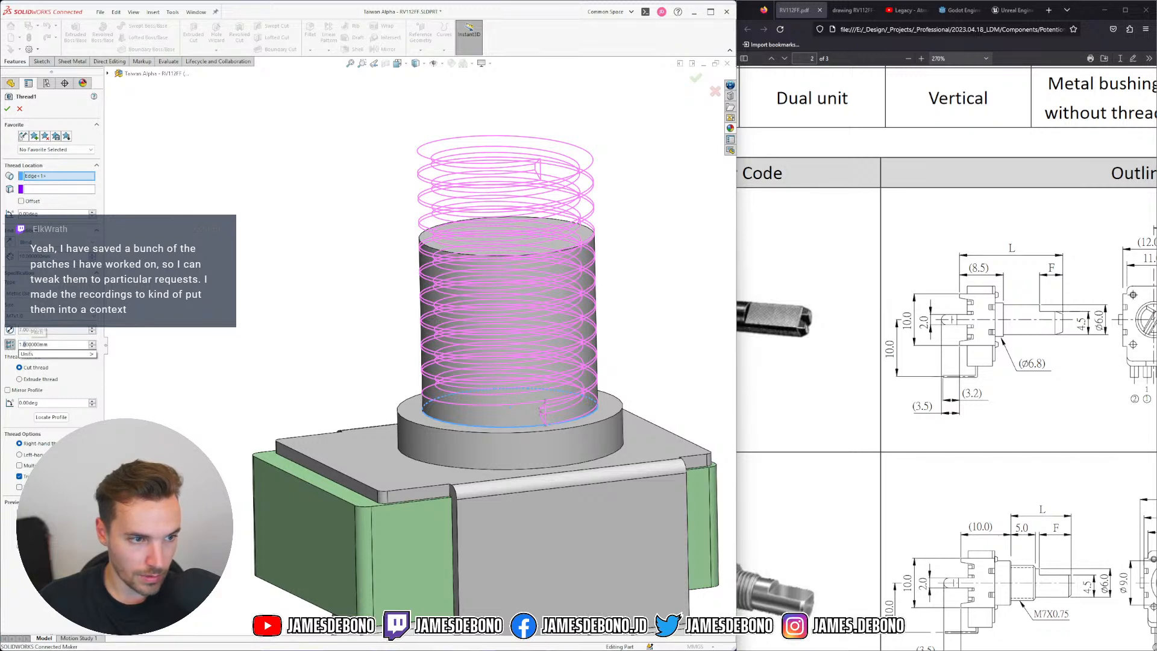
double_click(24, 345)
text(1.5)
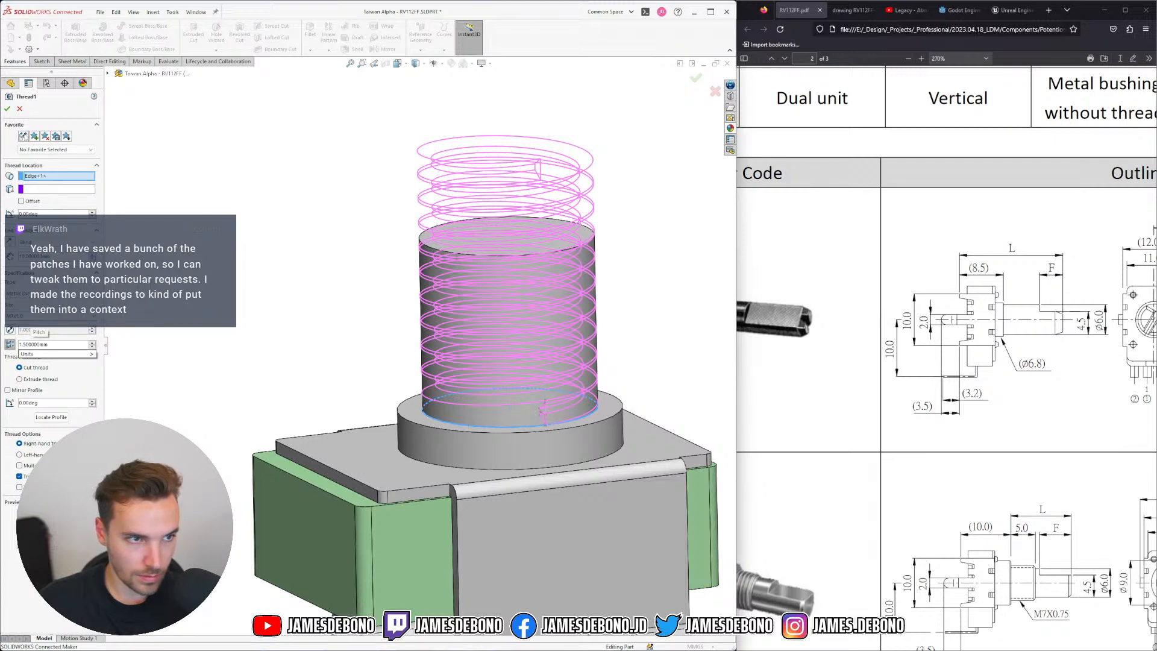
key(Return)
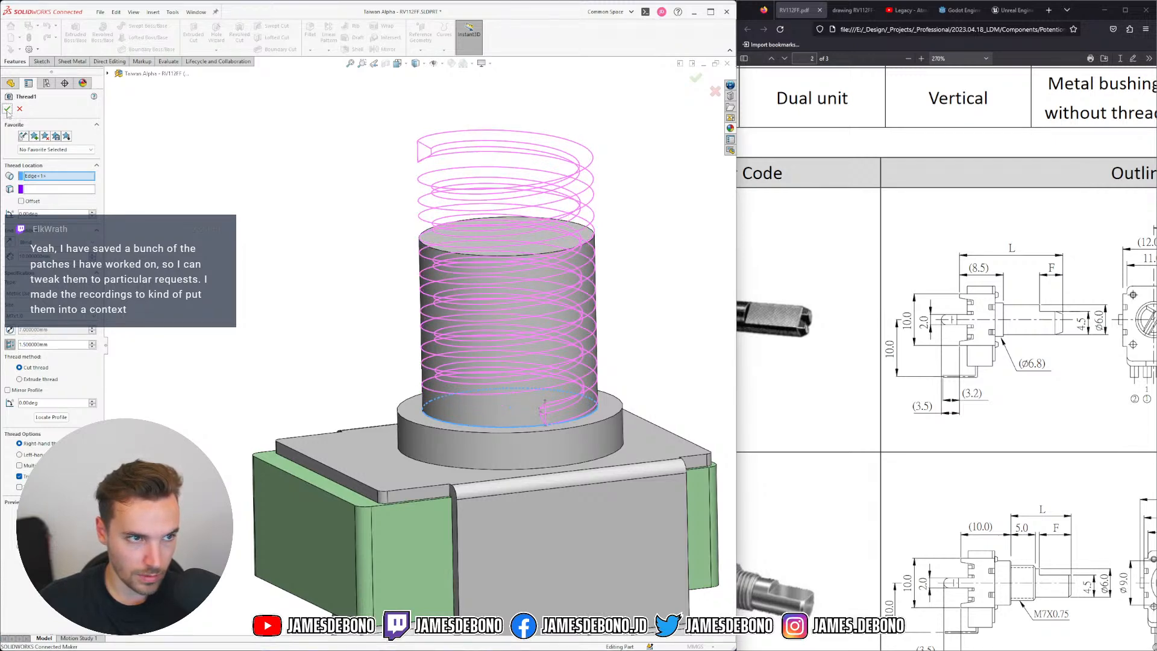
click(7, 109)
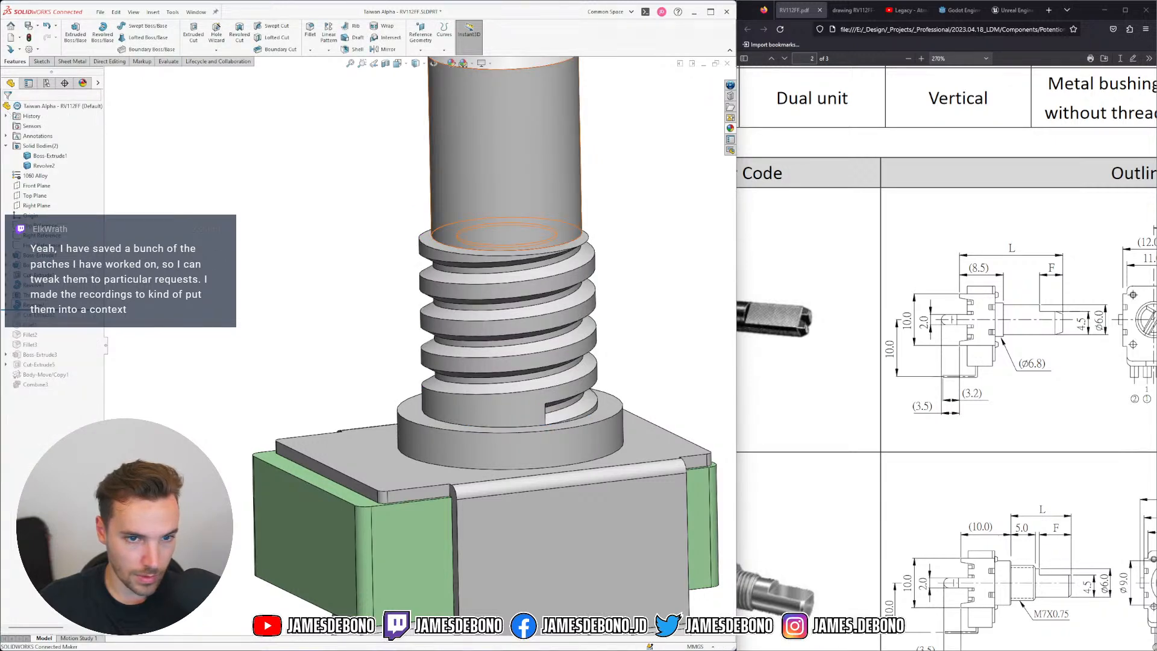
right_click(34, 305)
click(41, 289)
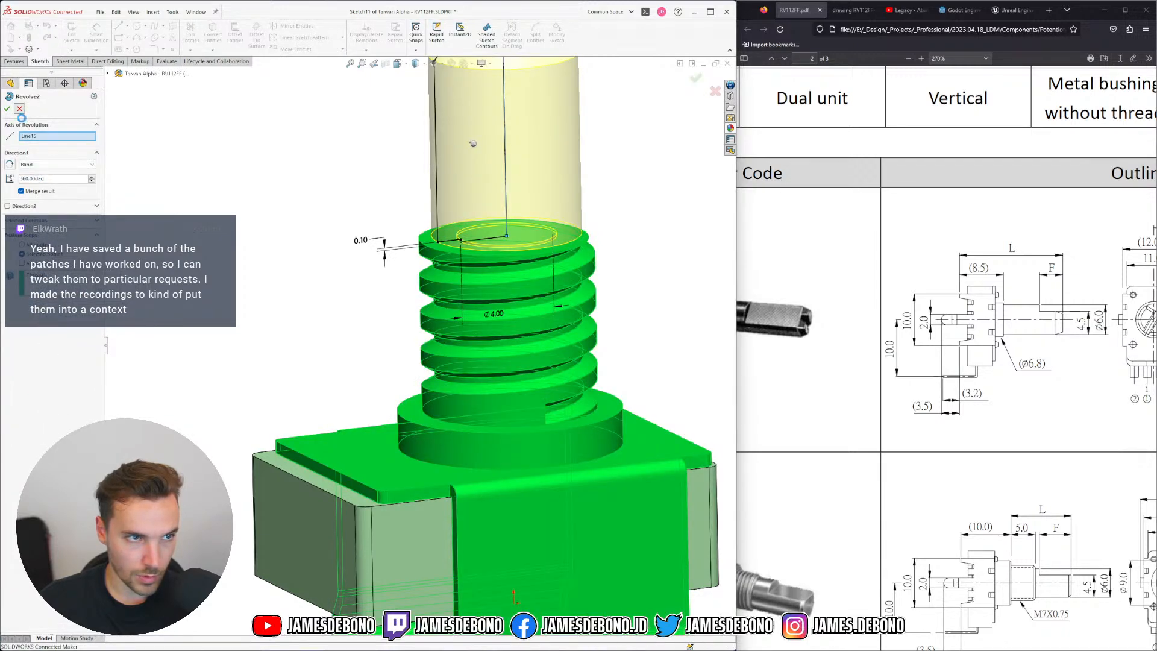
click(20, 109)
Try to cut the bushing thread with a 0.75 mm pitch override, using the collar's upper face as start location
right_click(34, 295)
click(42, 274)
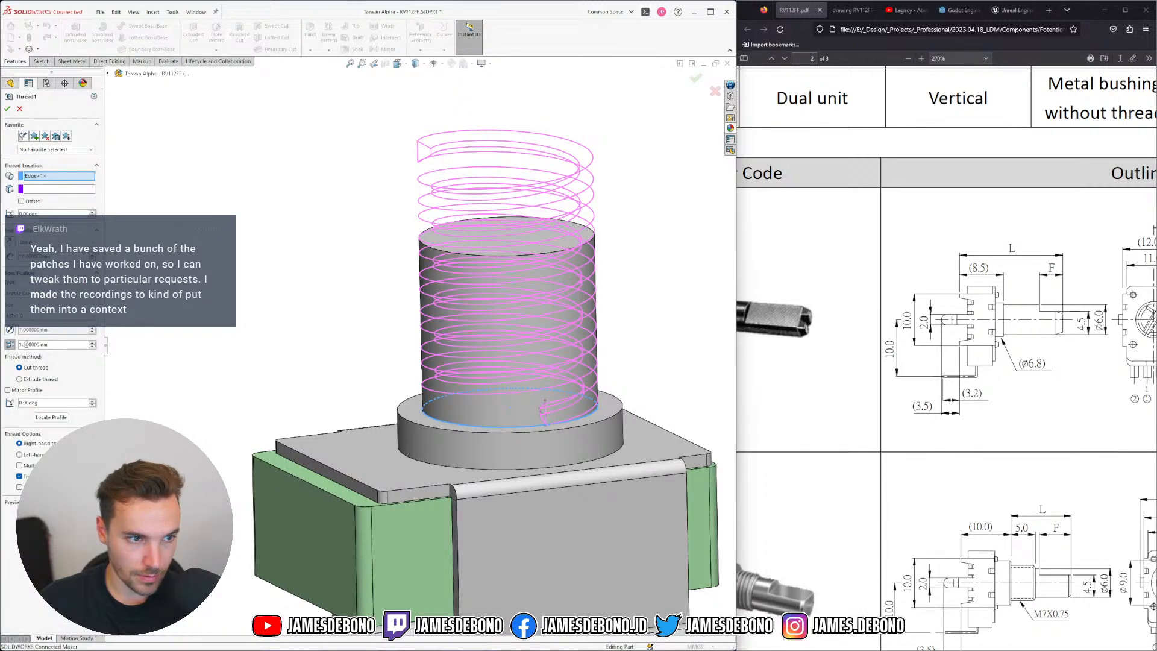
drag(25, 344, 17, 344)
text(.75)
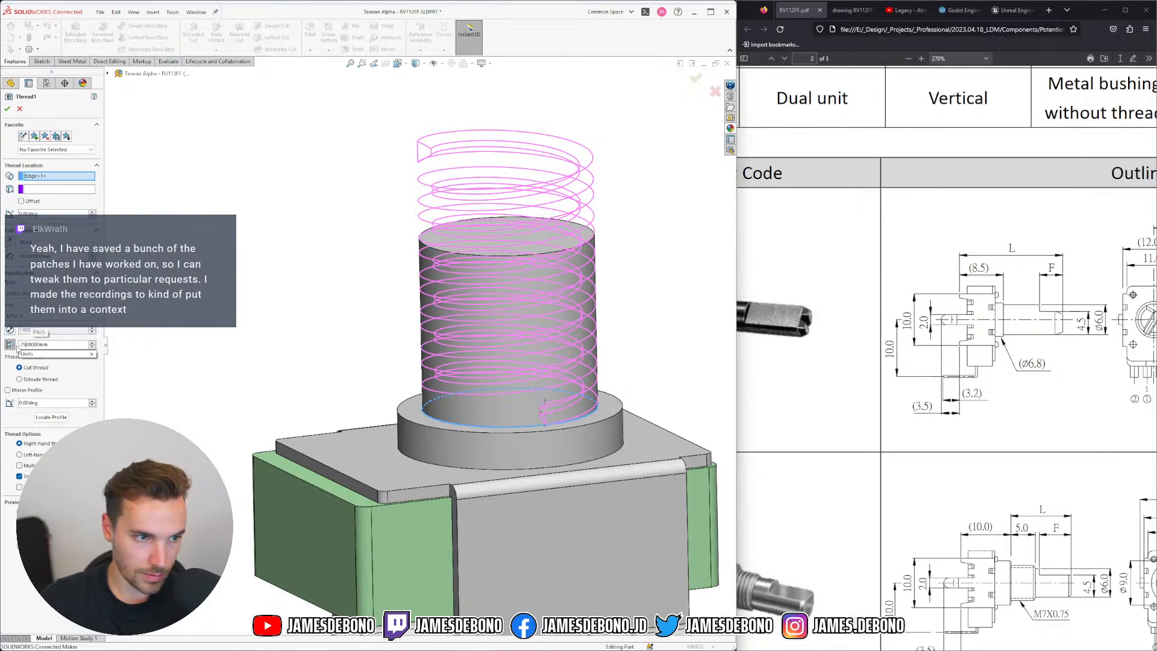
click(7, 379)
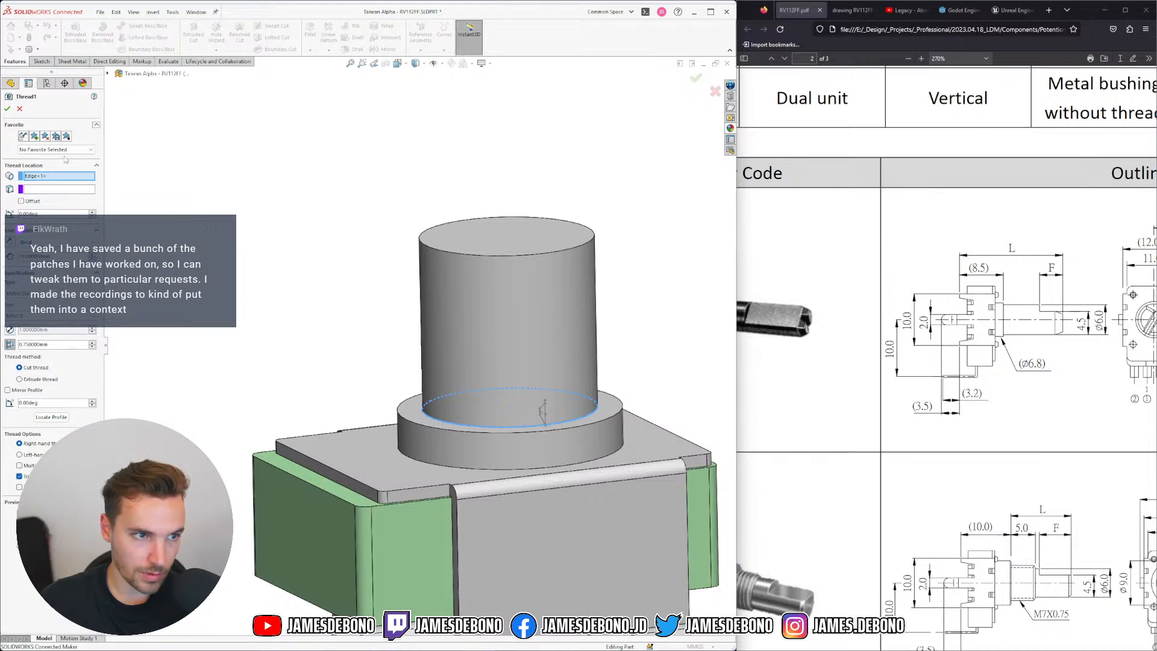
click(52, 190)
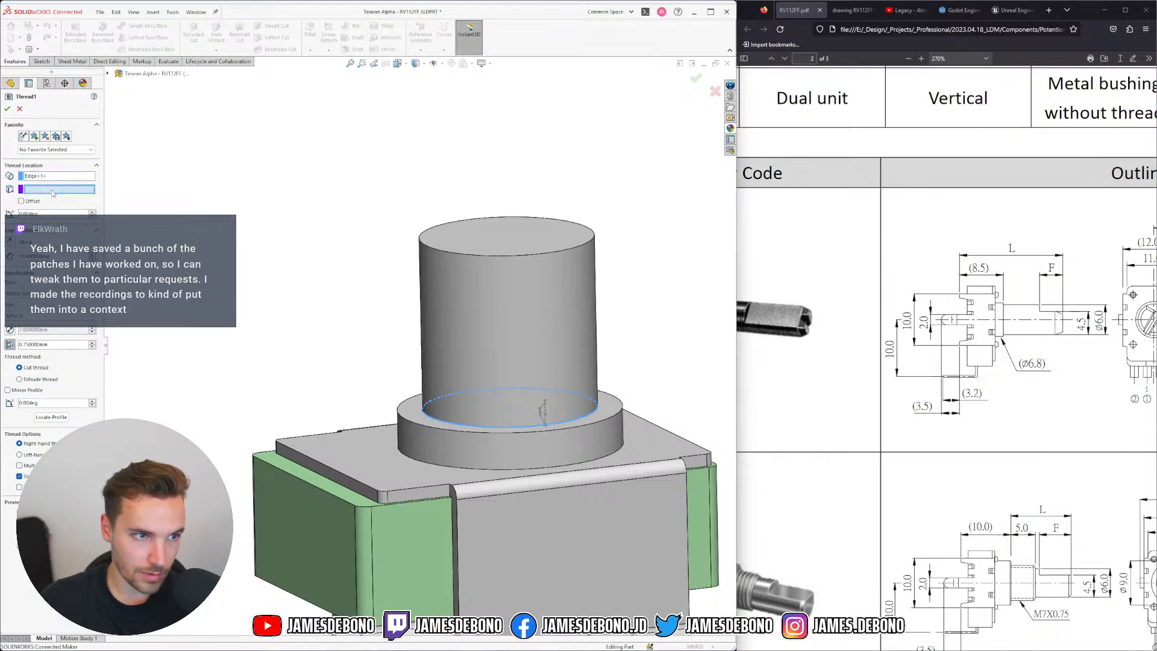
click(500, 463)
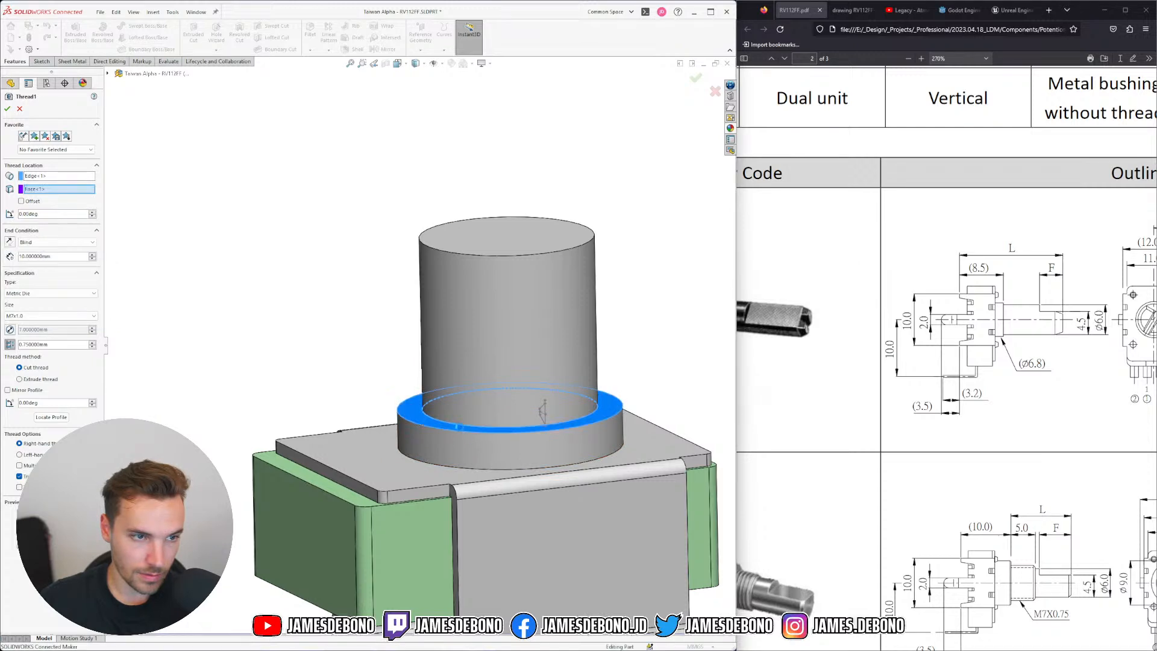
click(8, 109)
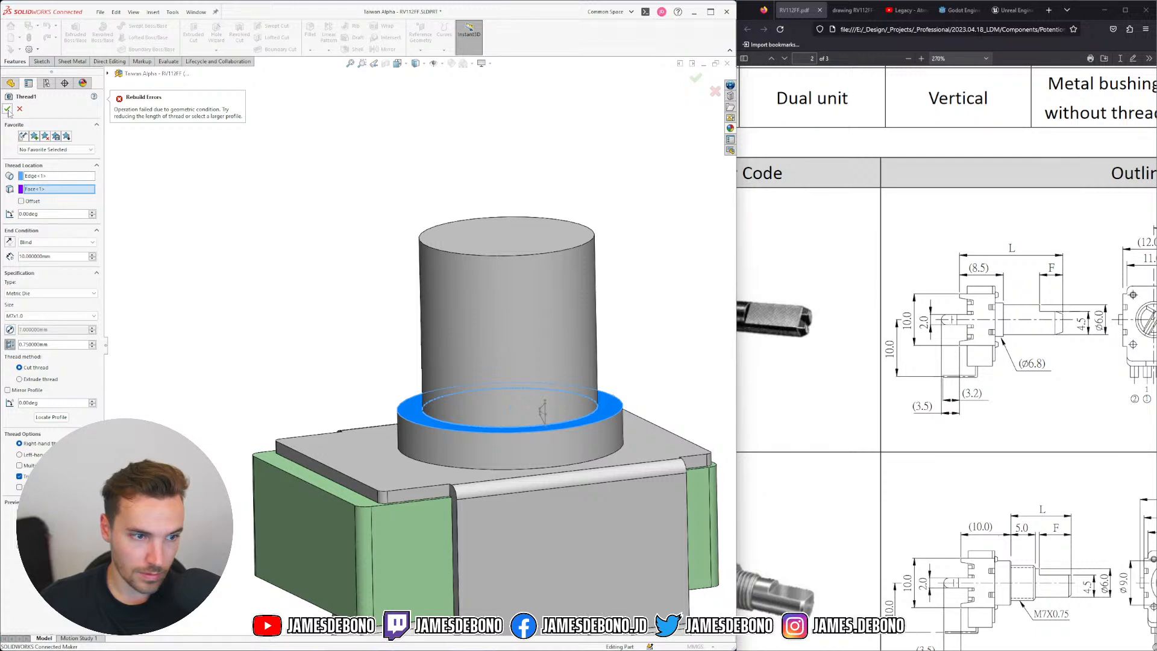
Override the bushing thread's pitch with 1 mm and apply the change
drag(28, 346, 11, 347)
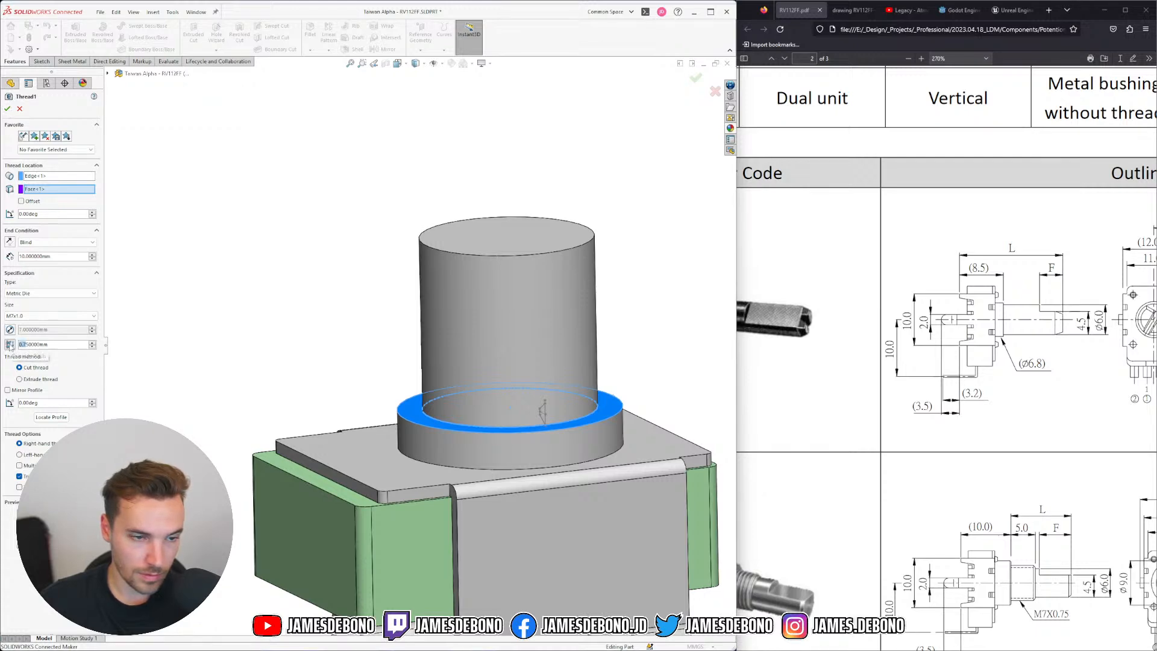
key(BackSpace)
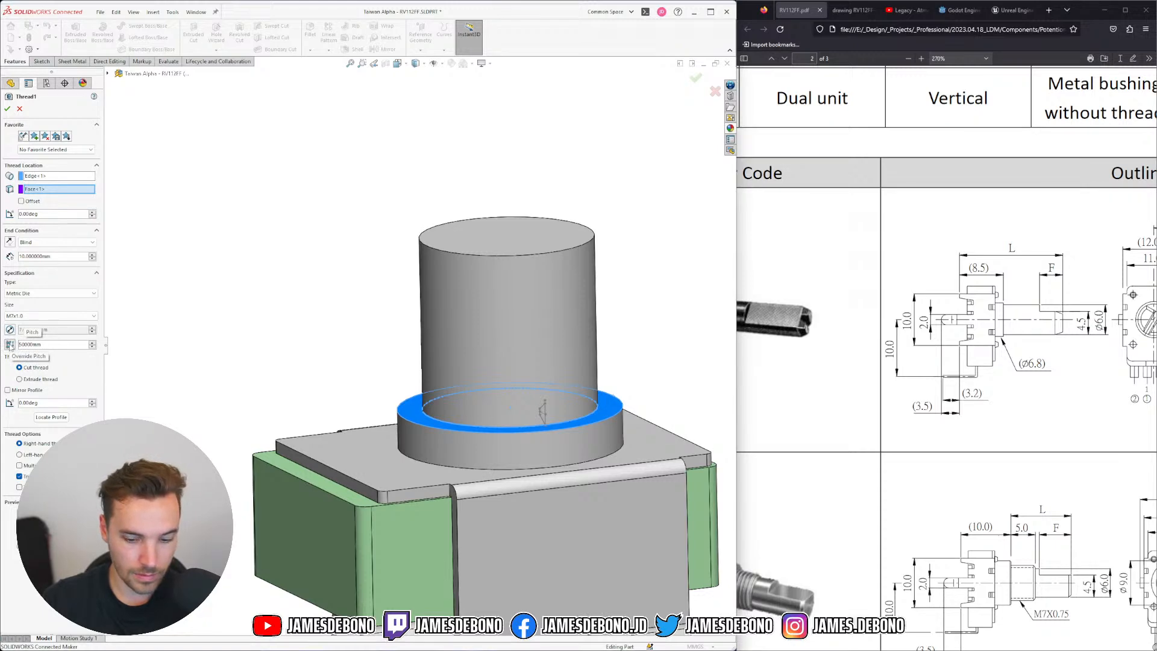
text(1)
key(Delete)
text(.)
key(Return)
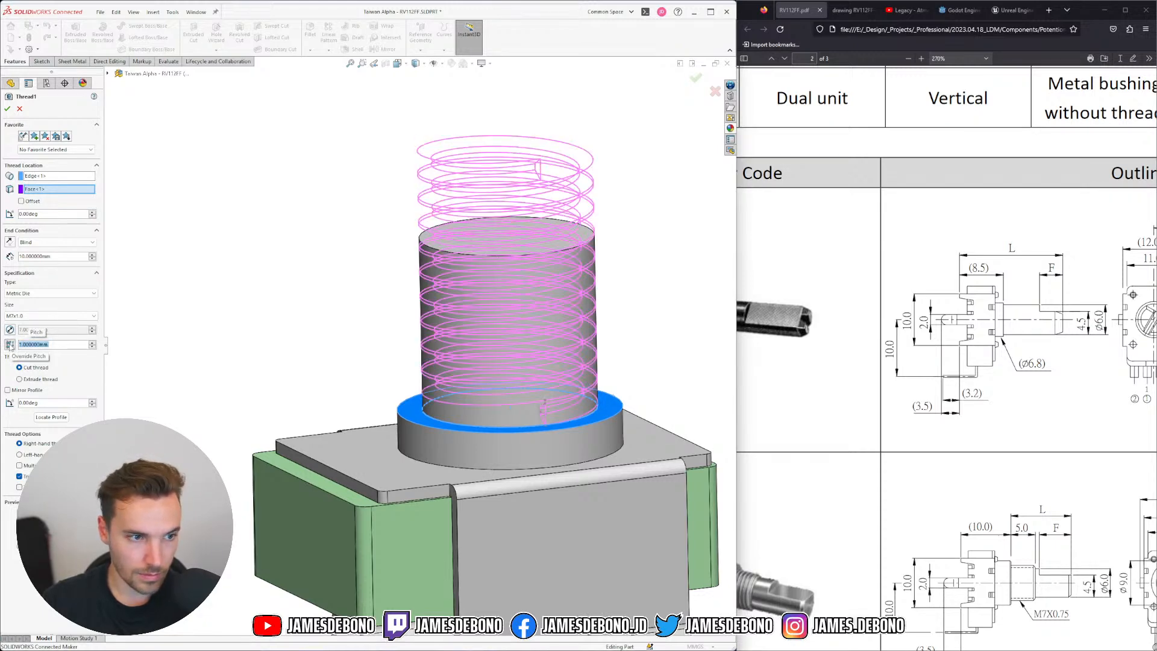
click(8, 109)
Edit the bushing thread to clear its start location and edge, and reselect the circular edge at the bushing's base
middle_drag(408, 367, 386, 355)
click(32, 295)
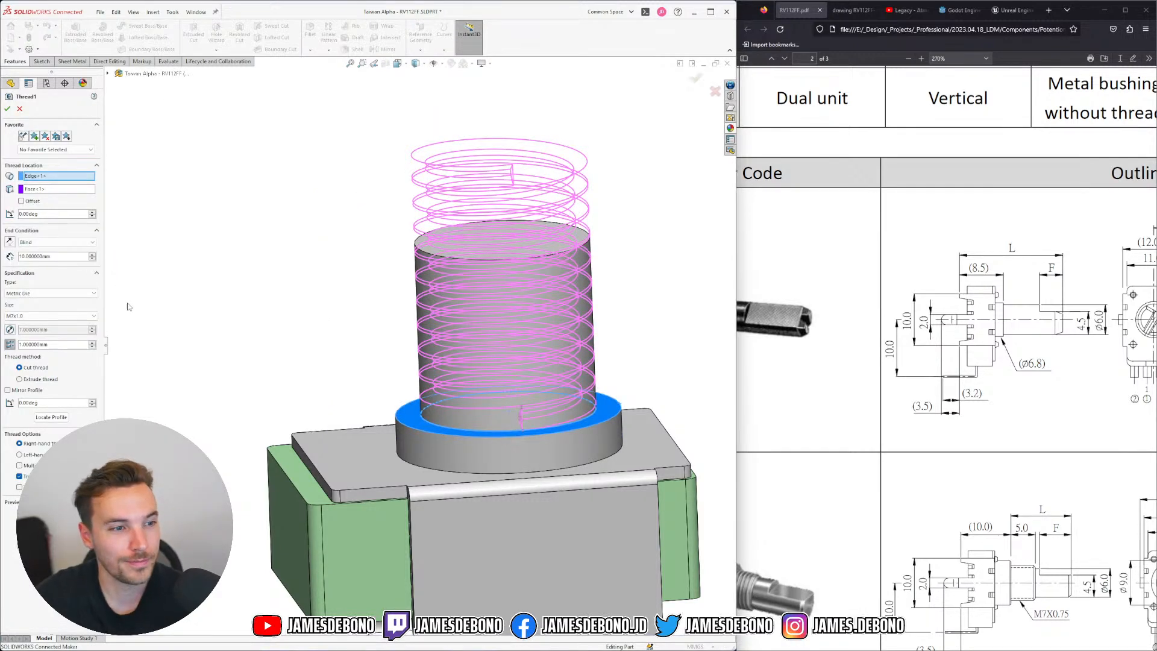
click(28, 190)
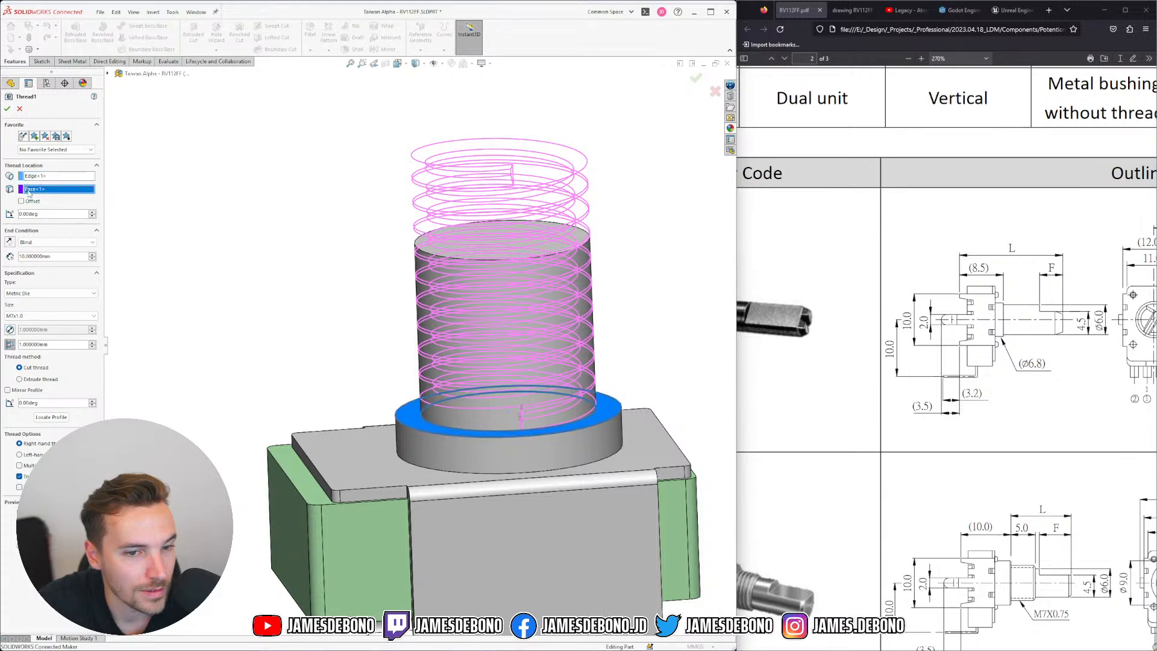
right_click(28, 190)
click(56, 206)
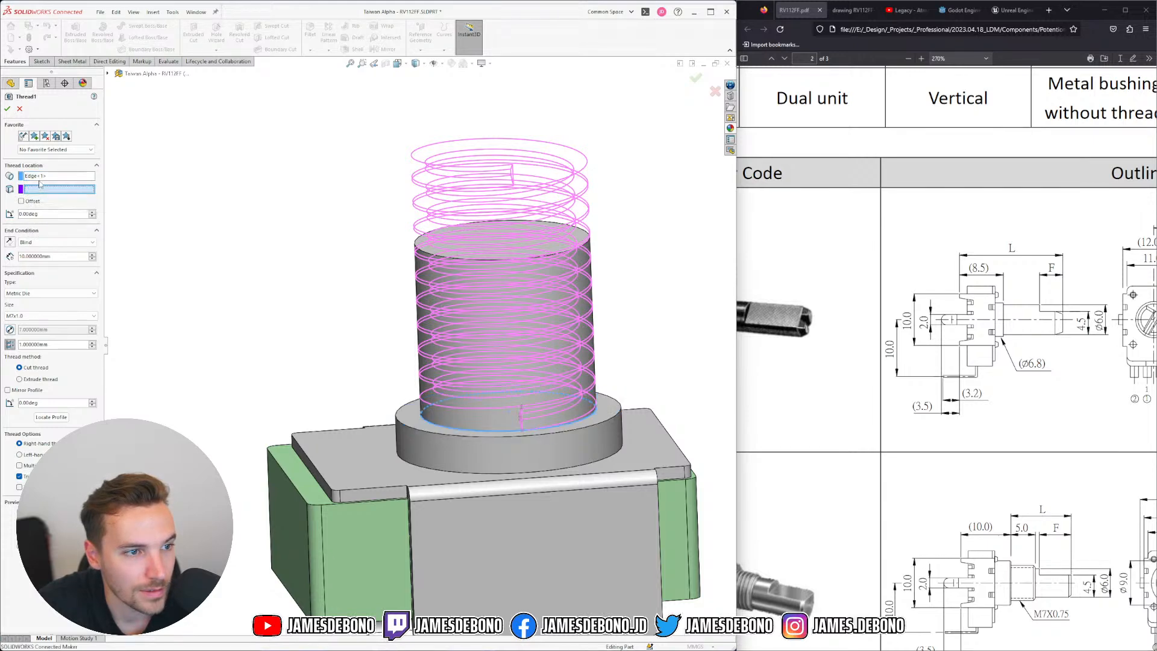
right_click(37, 177)
click(58, 193)
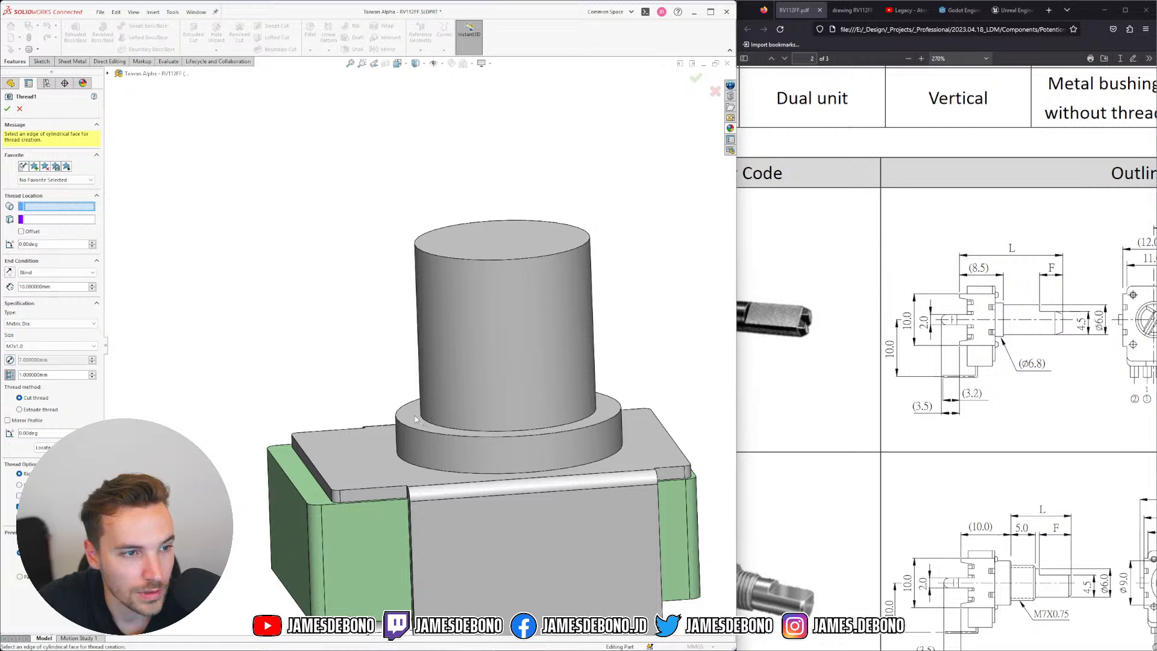
click(423, 425)
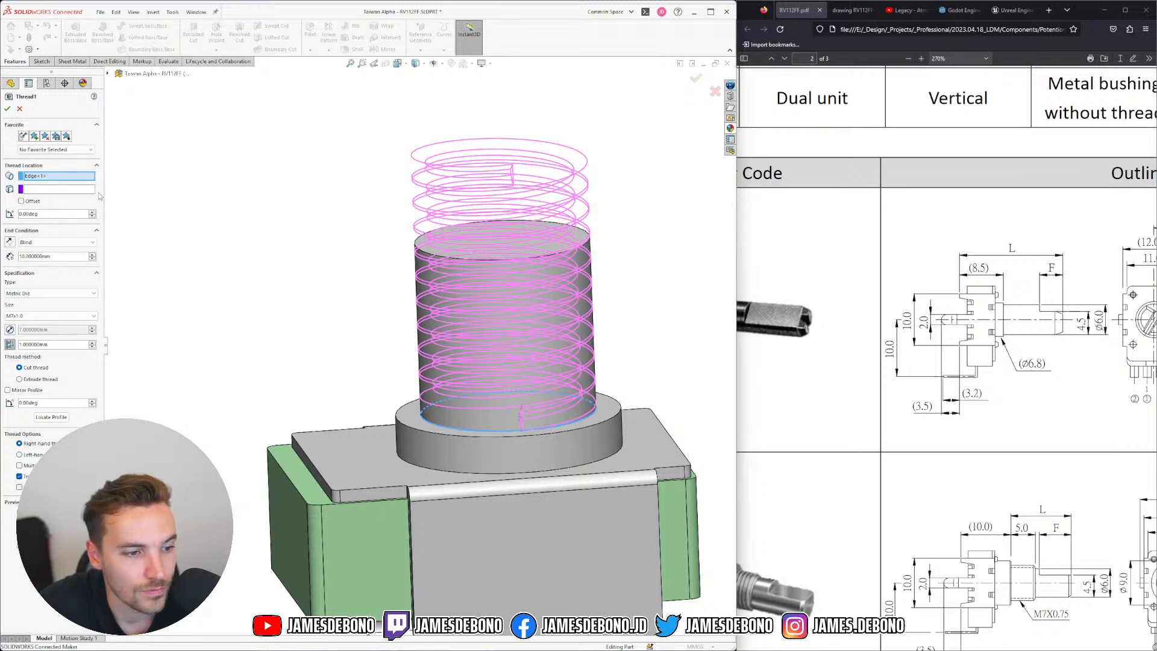
Trim the bushing thread with the end face and apply the change
click(20, 487)
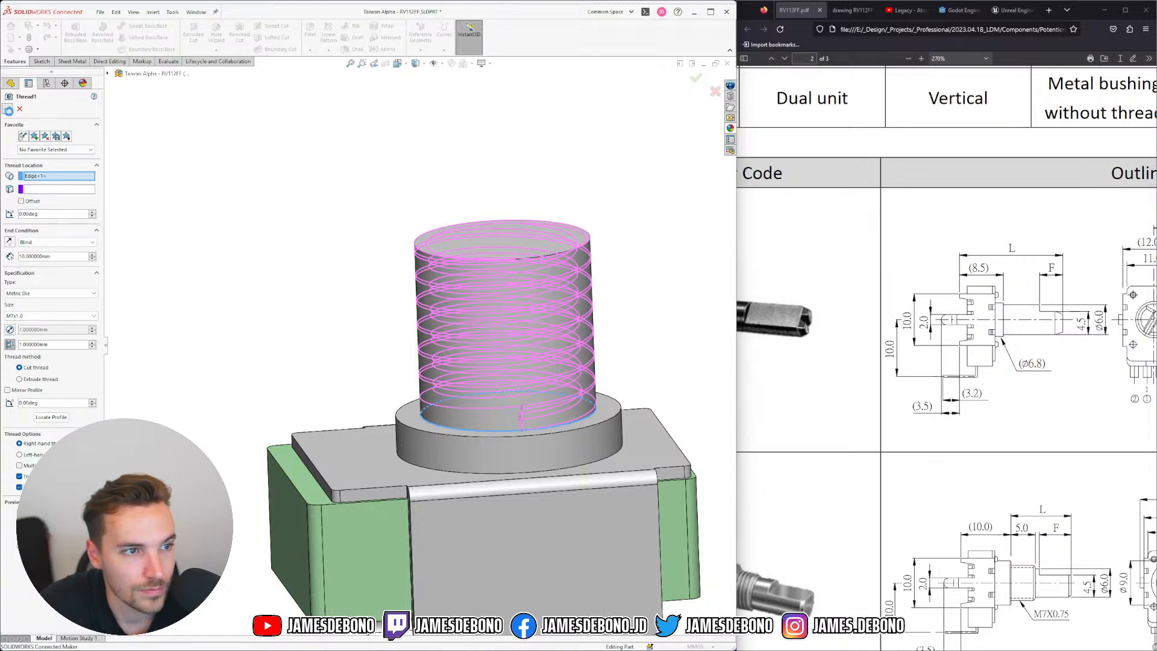
click(7, 108)
middle_drag(436, 238, 459, 229)
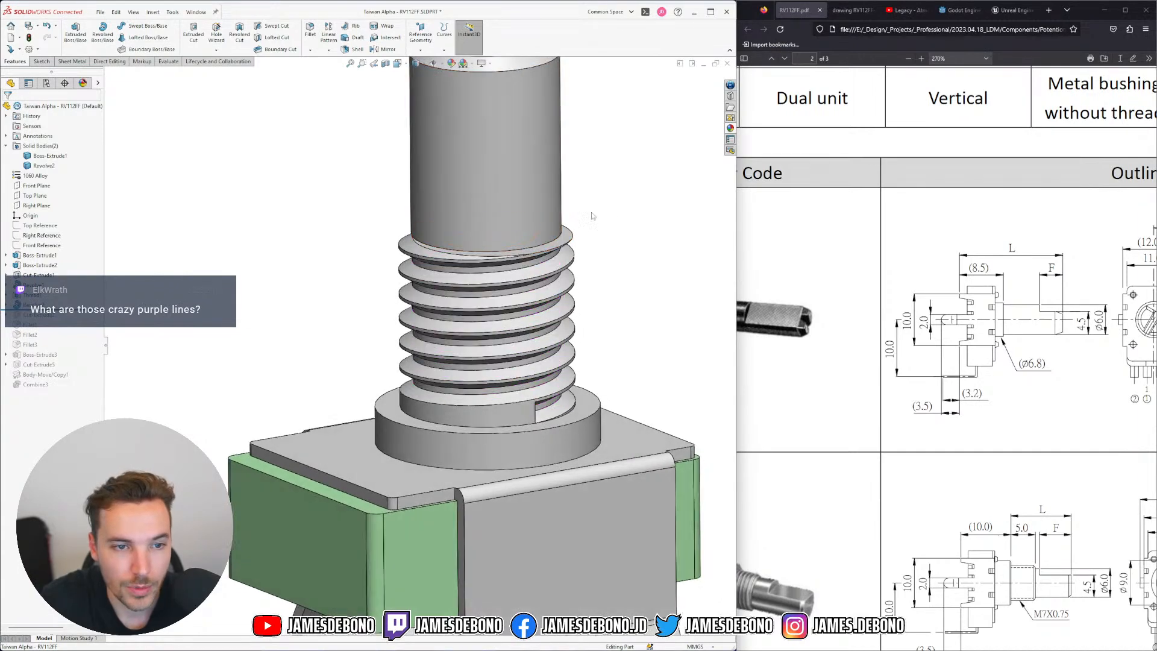
Edit the bushing thread to override its diameter, trying 6.75 mm before setting 7 mm
right_click(30, 265)
click(35, 270)
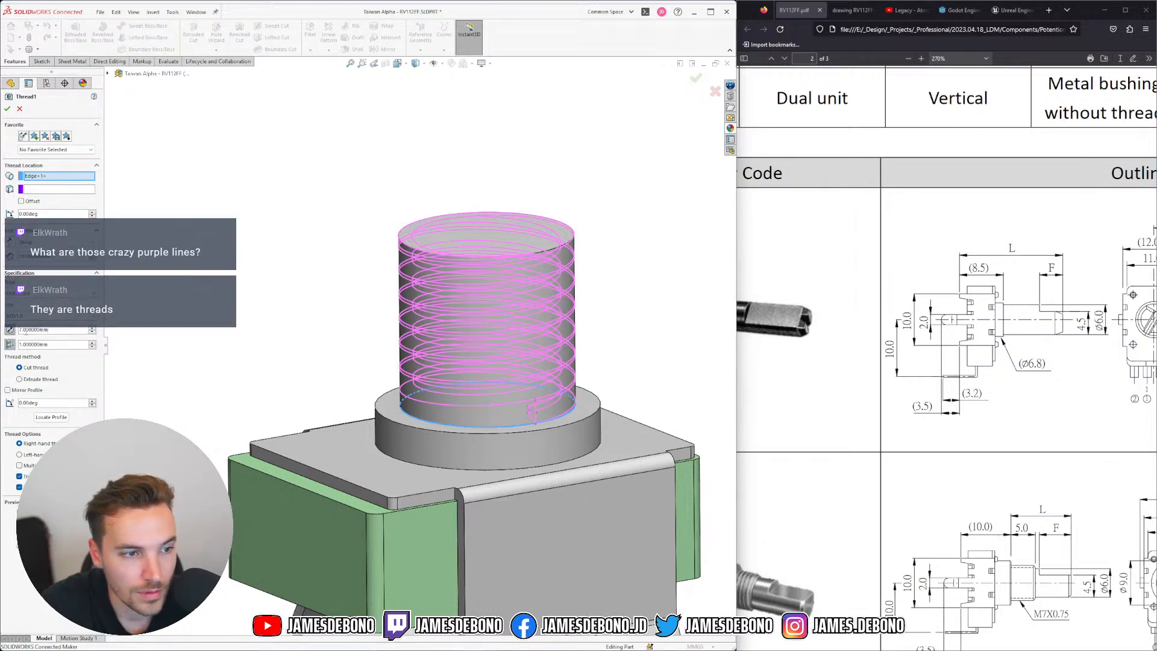
right_click(25, 330)
key(Escape)
text(6)
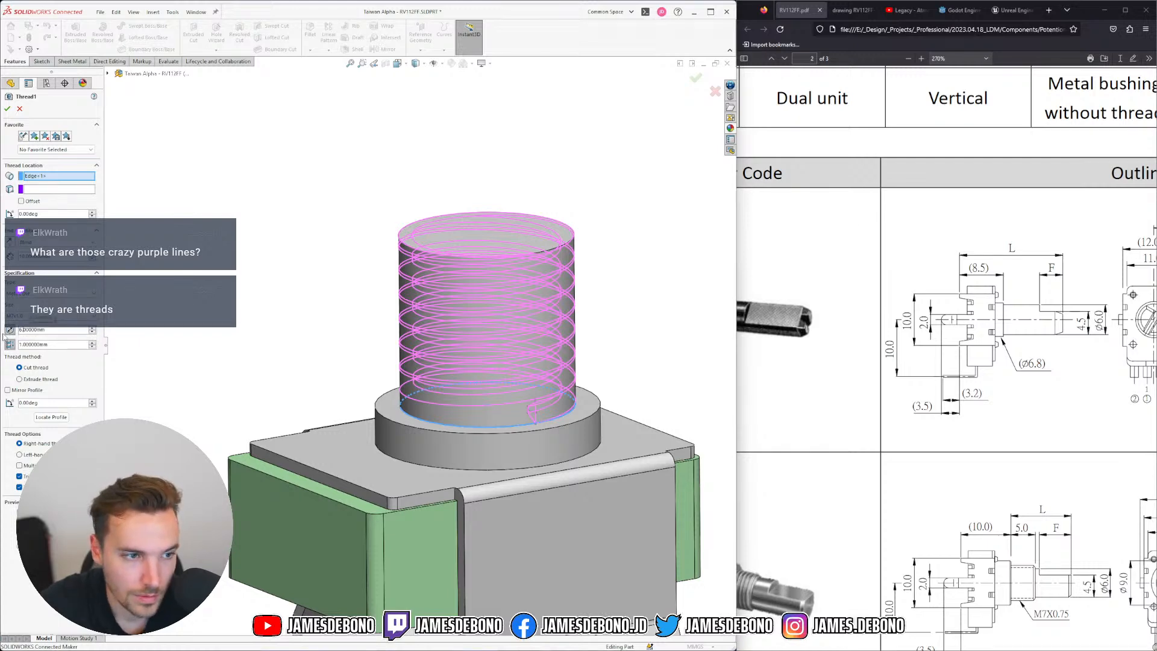
text(.754)
key(BackSpace)
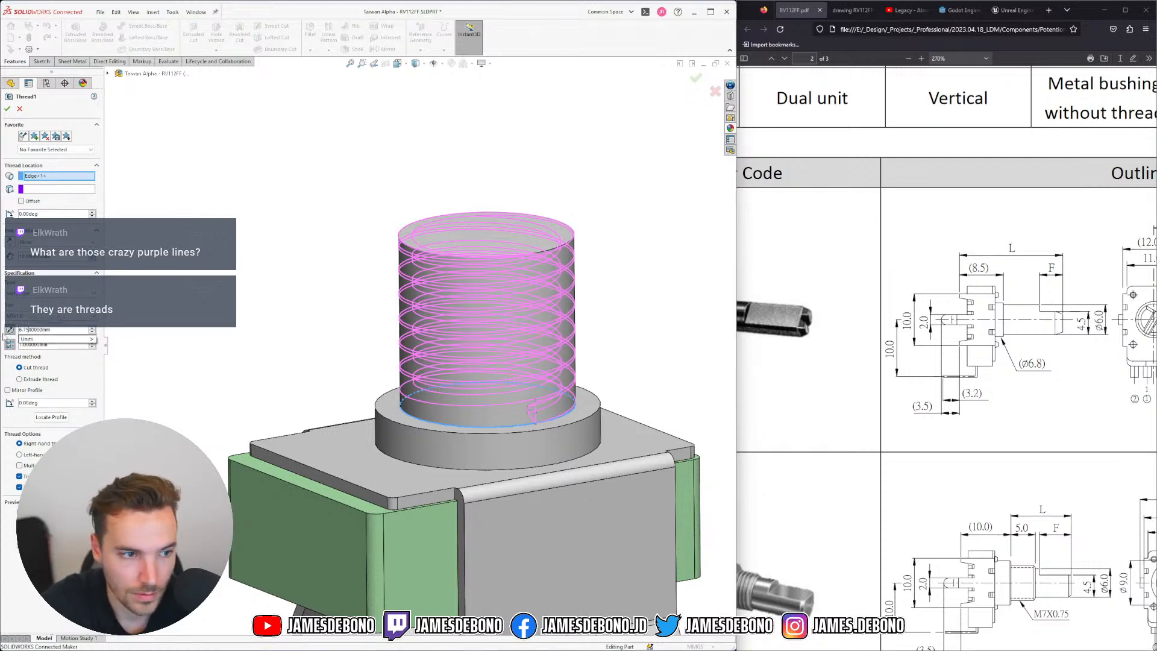
key(Return)
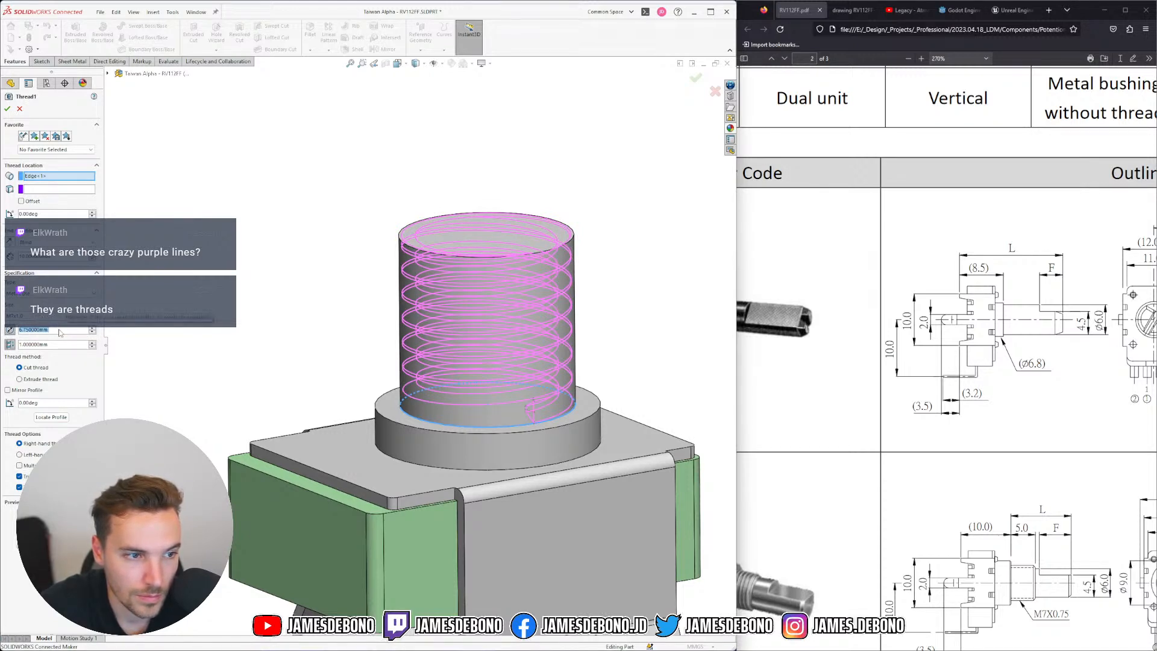
text(7)
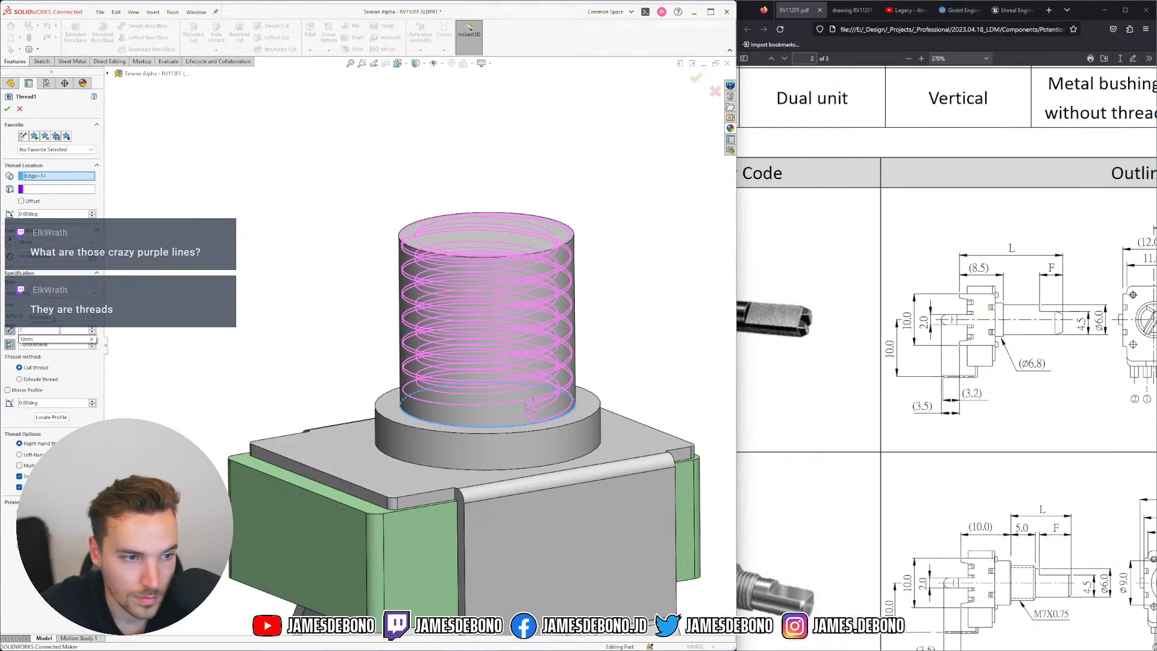
Override the bushing thread's pitch, trying 0.75 mm and 0.8 mm before applying 0.9 mm
drag(62, 345, 2, 331)
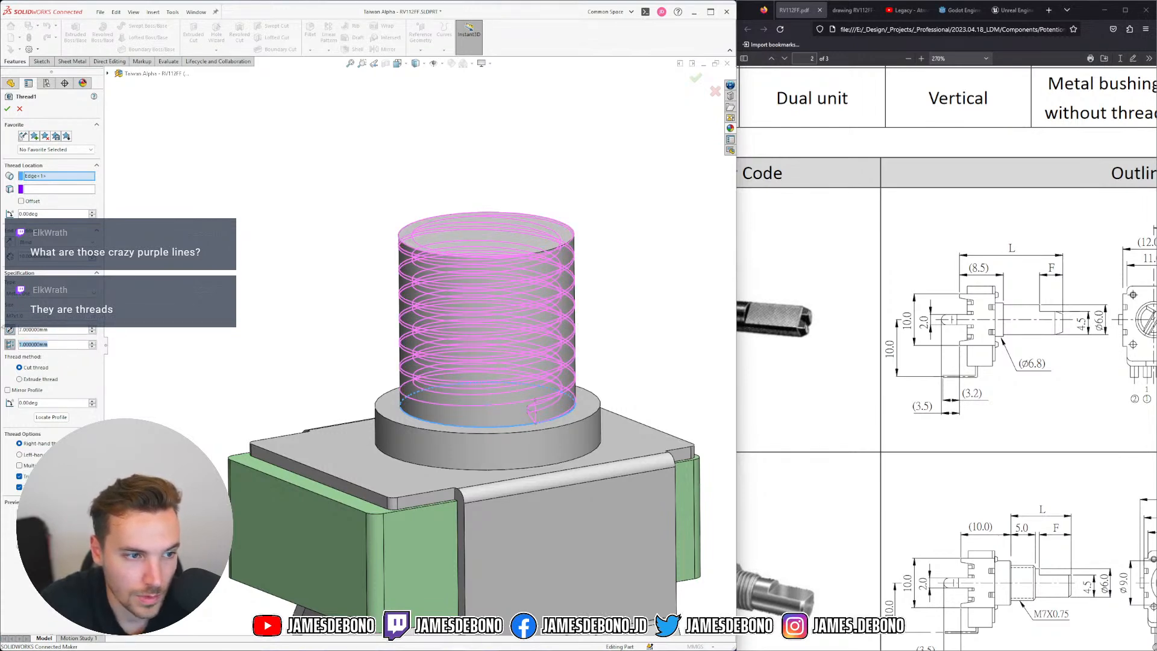
text(.75)
key(Return)
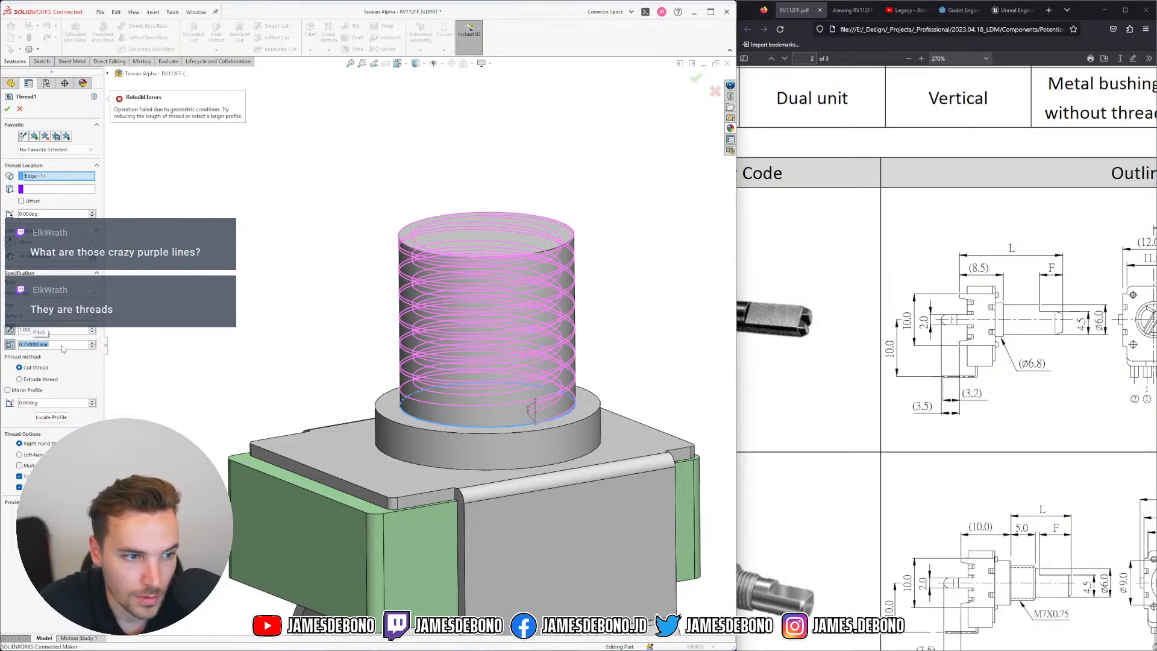
drag(62, 346, 2, 334)
text(.8)
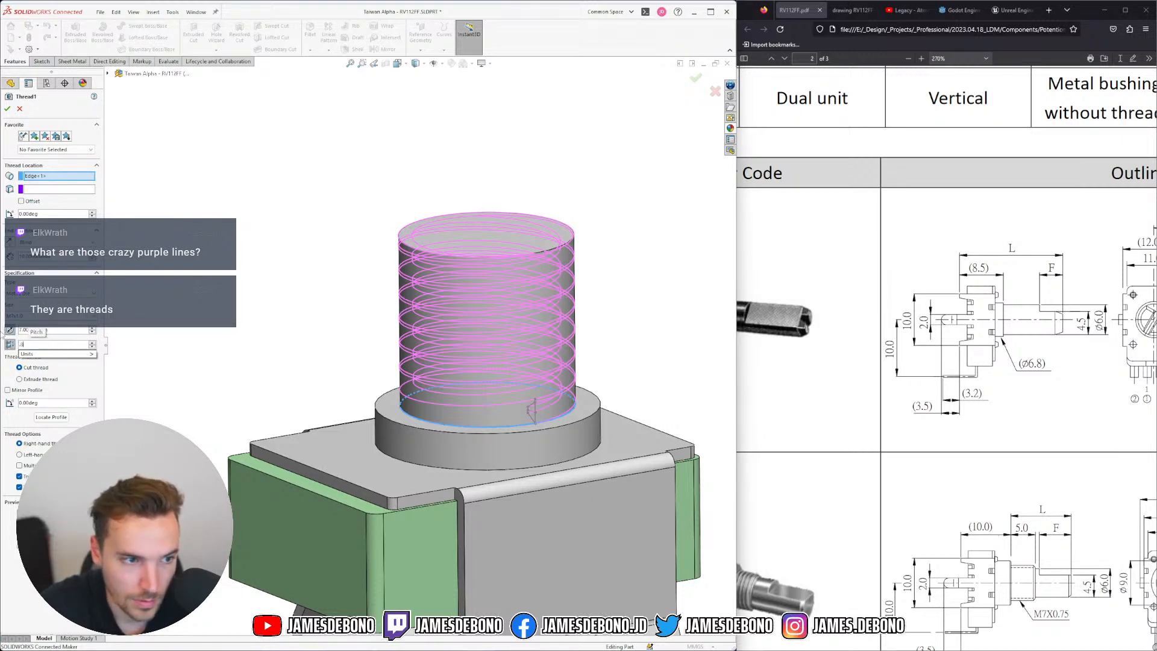
key(Return)
text(.9)
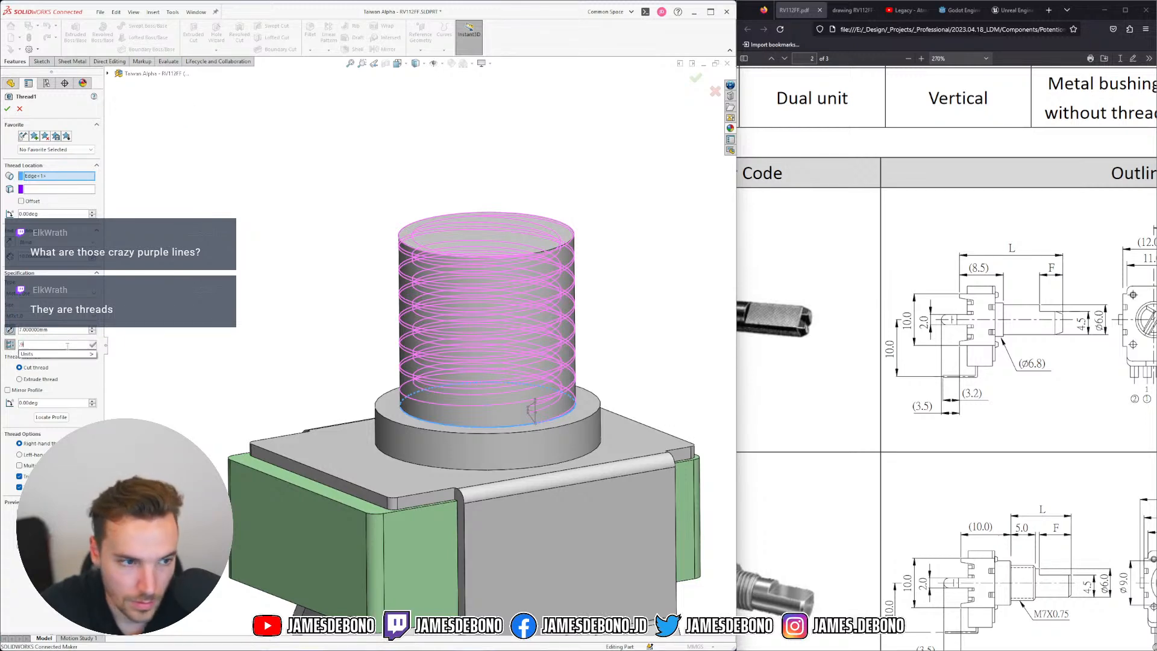
key(Return)
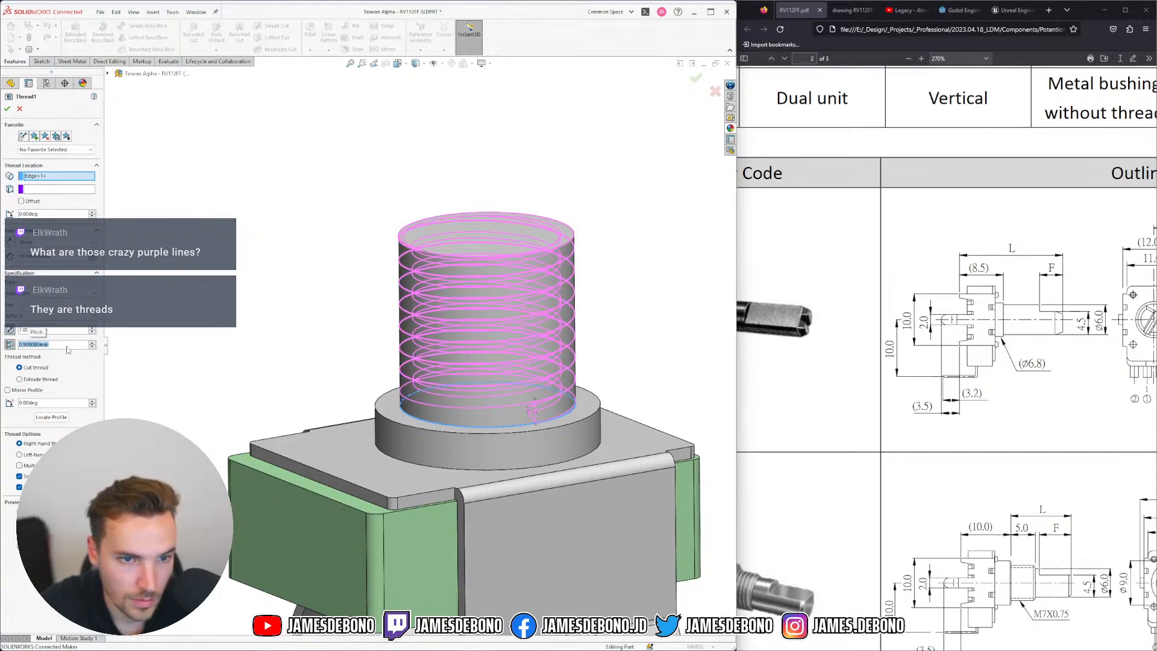
key(Return)
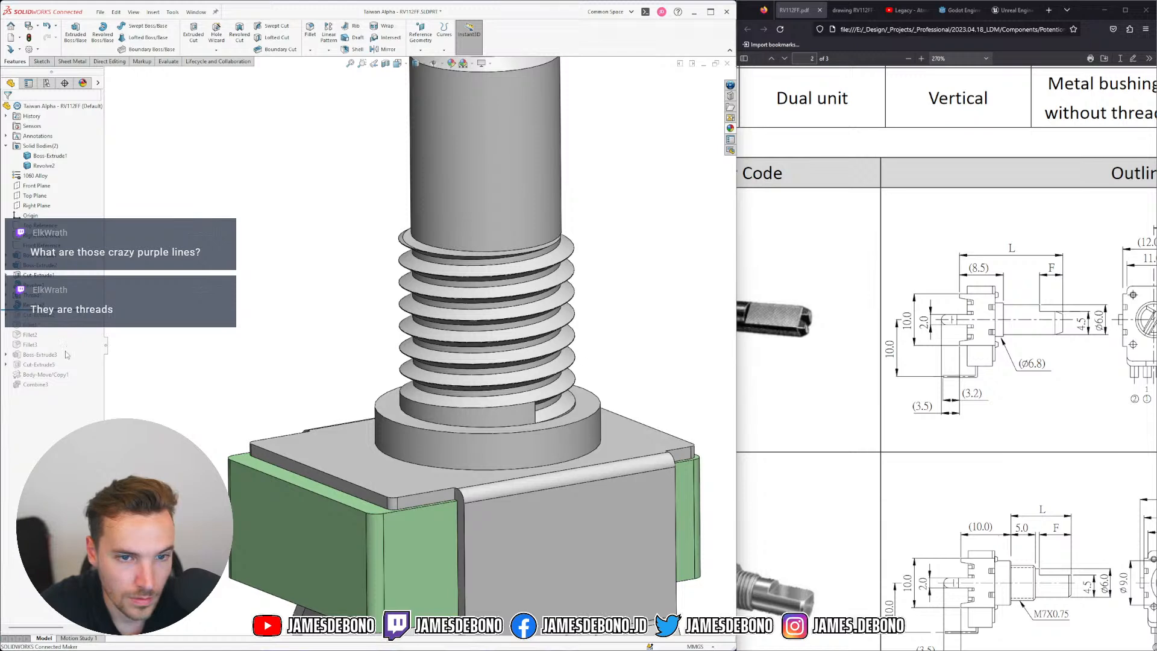
Edit the bushing thread and change its size to M4x0.7, keeping the same thread type
click(42, 272)
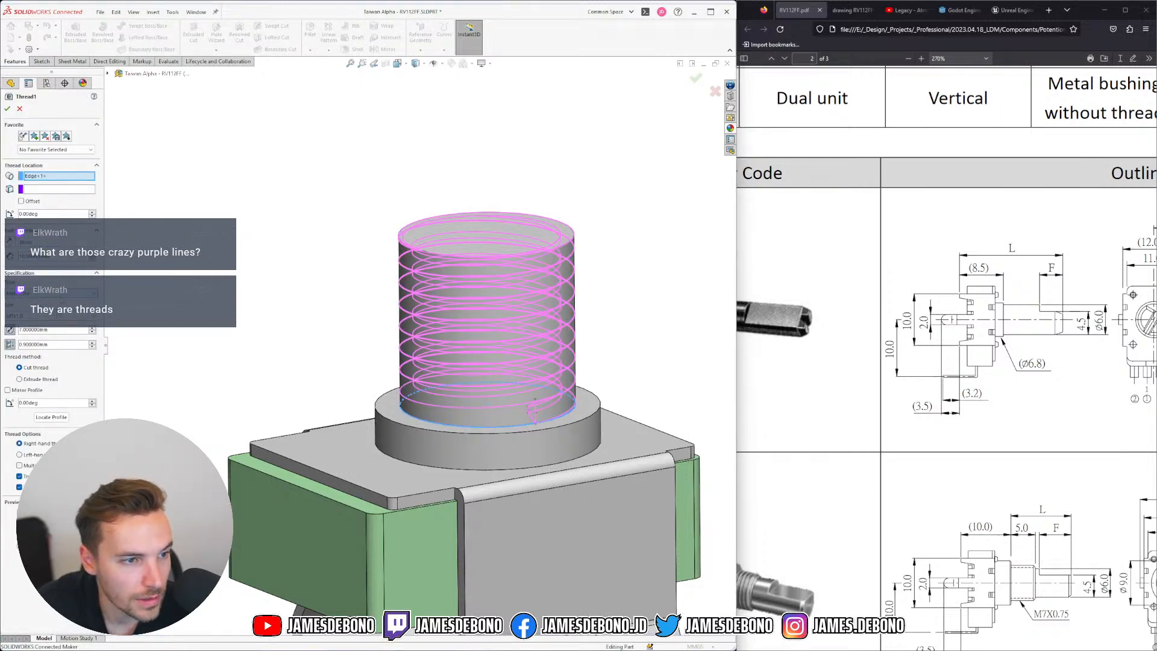
click(56, 316)
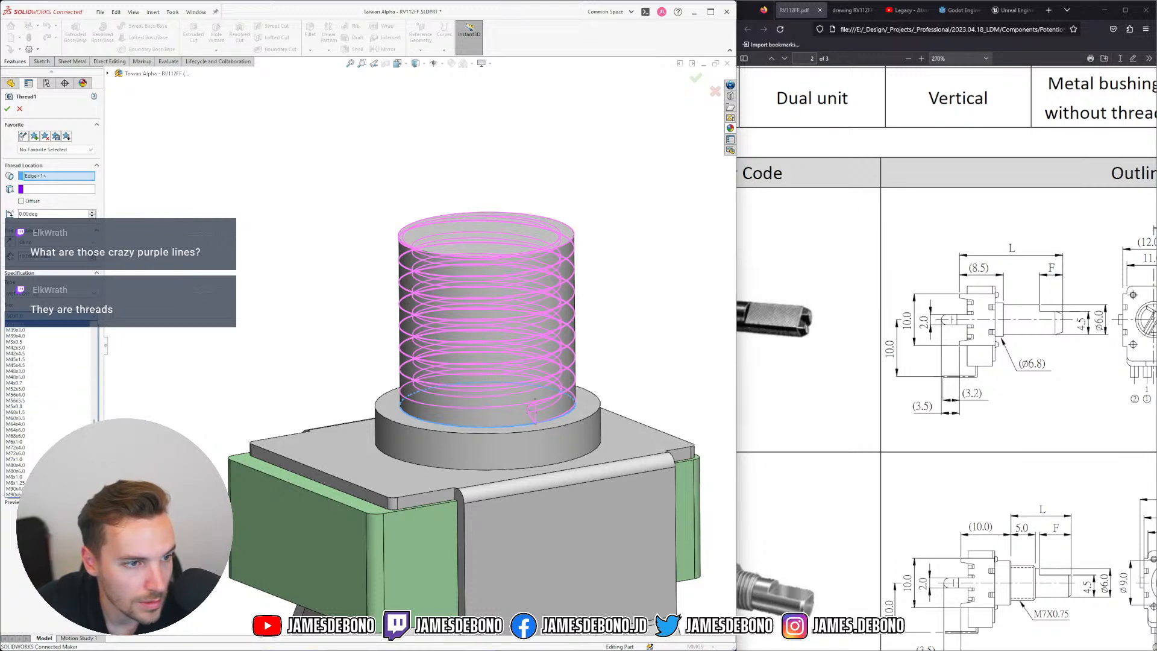
click(34, 295)
click(34, 295)
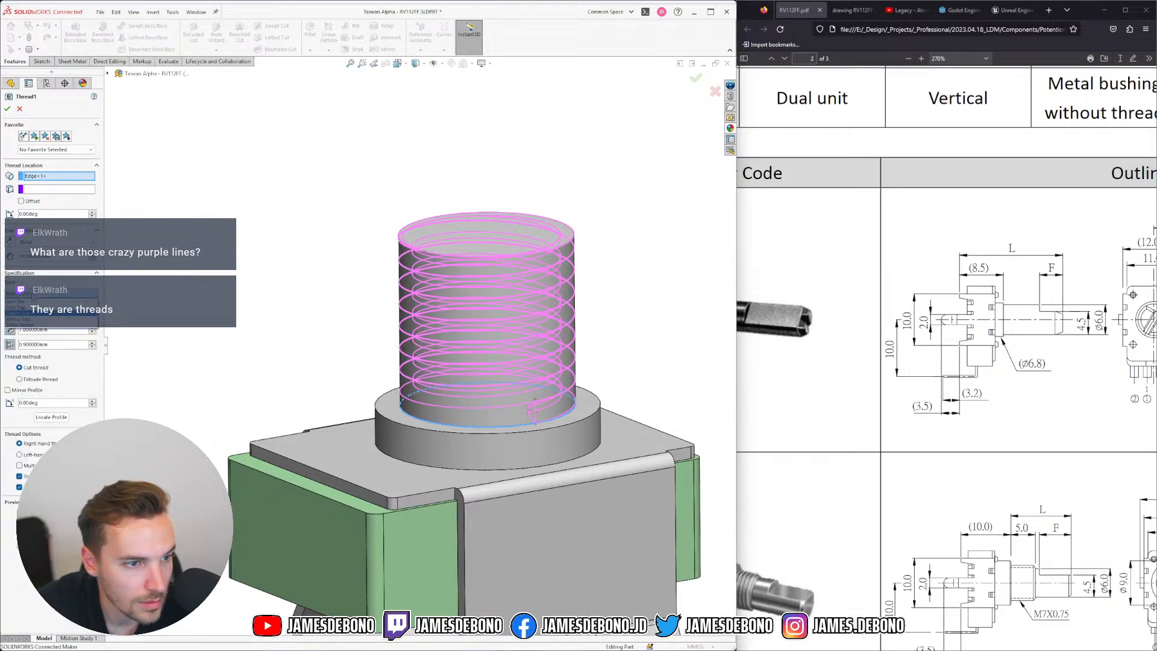
click(33, 296)
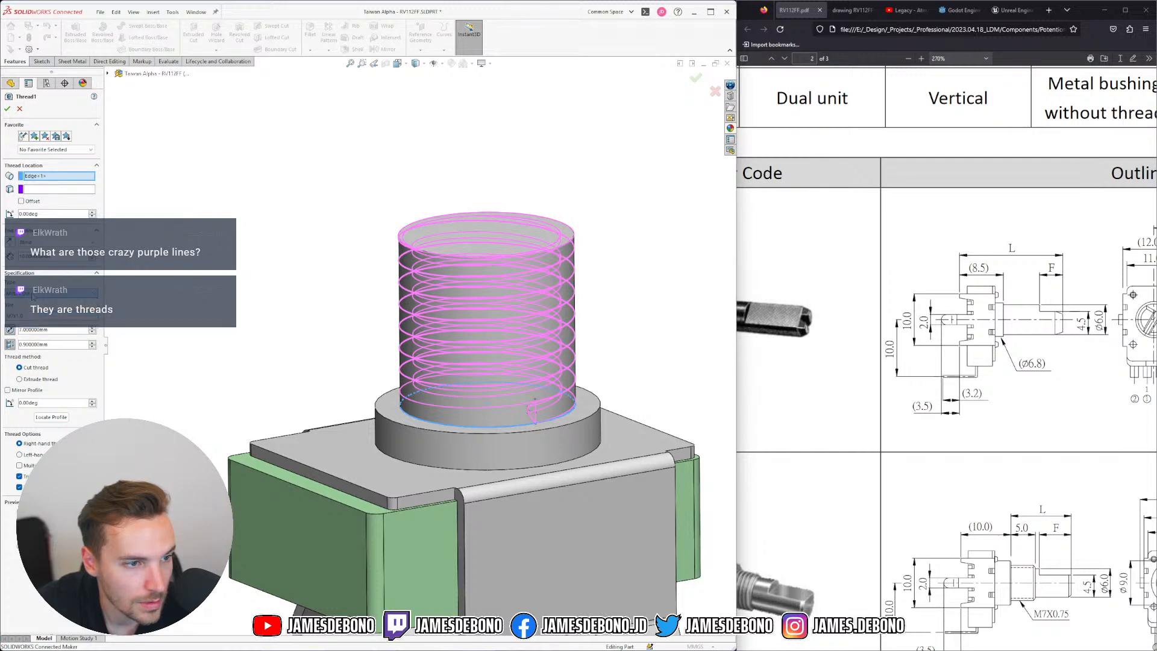
click(36, 315)
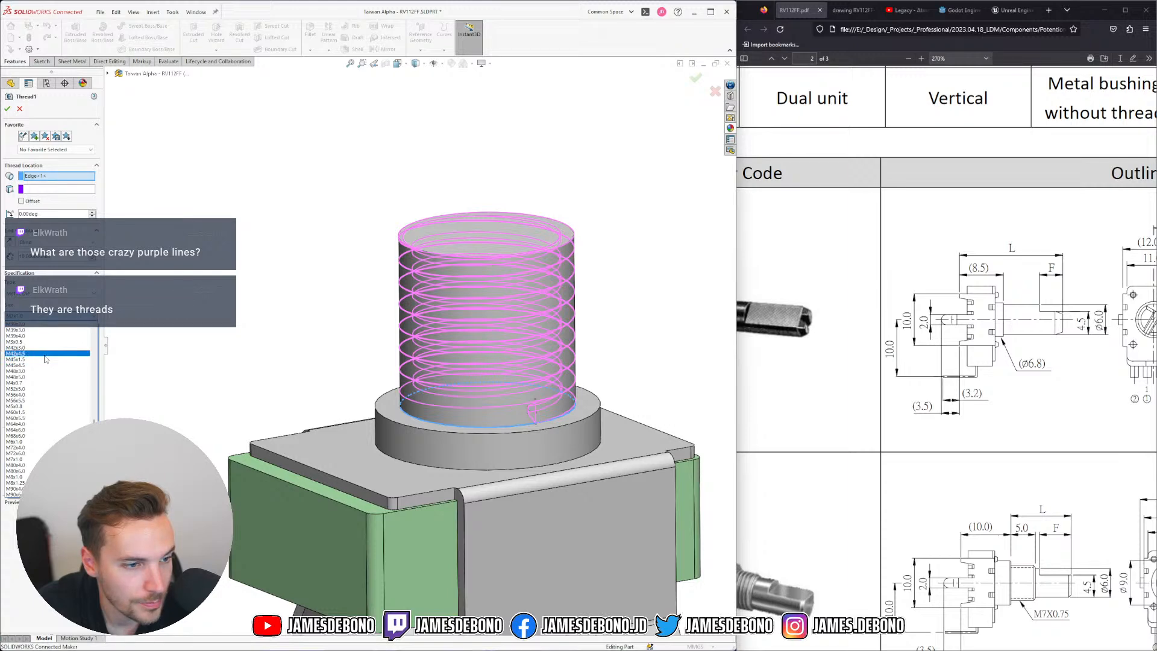
scroll(47, 355, up, 4)
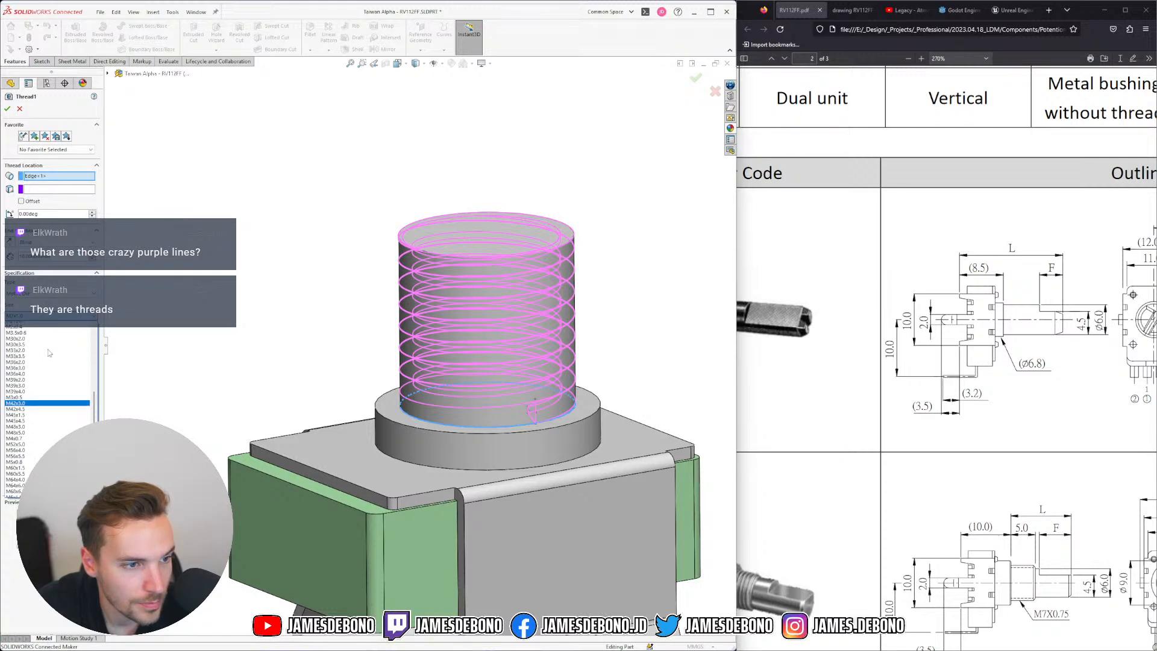
scroll(48, 352, up, 3)
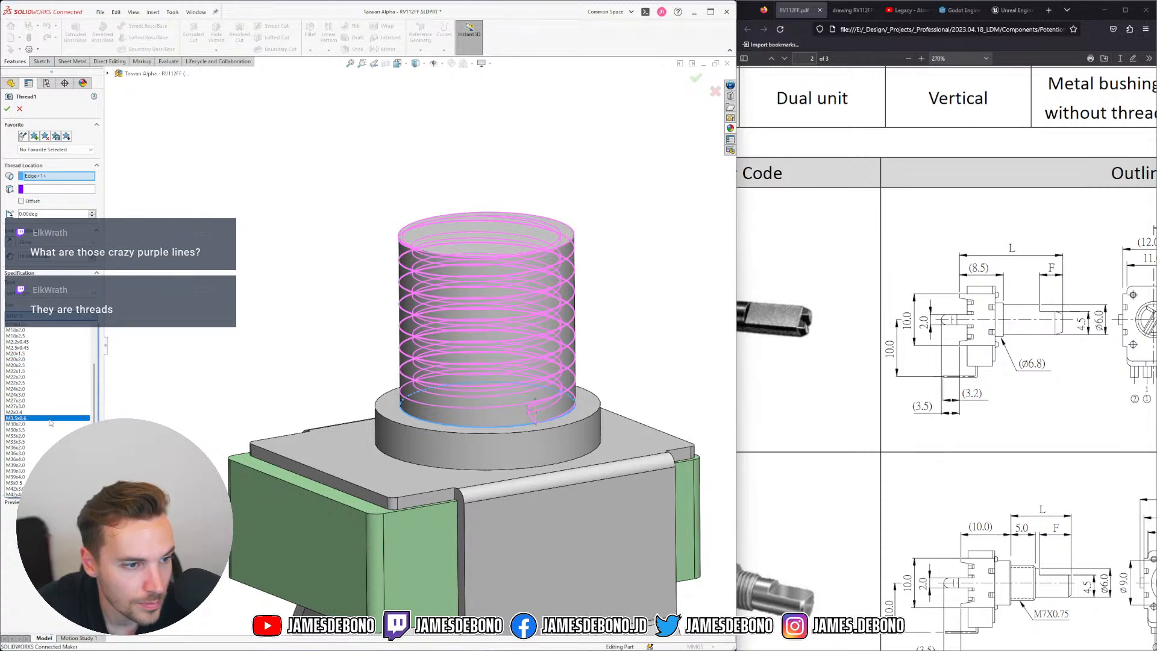
scroll(45, 424, down, 6)
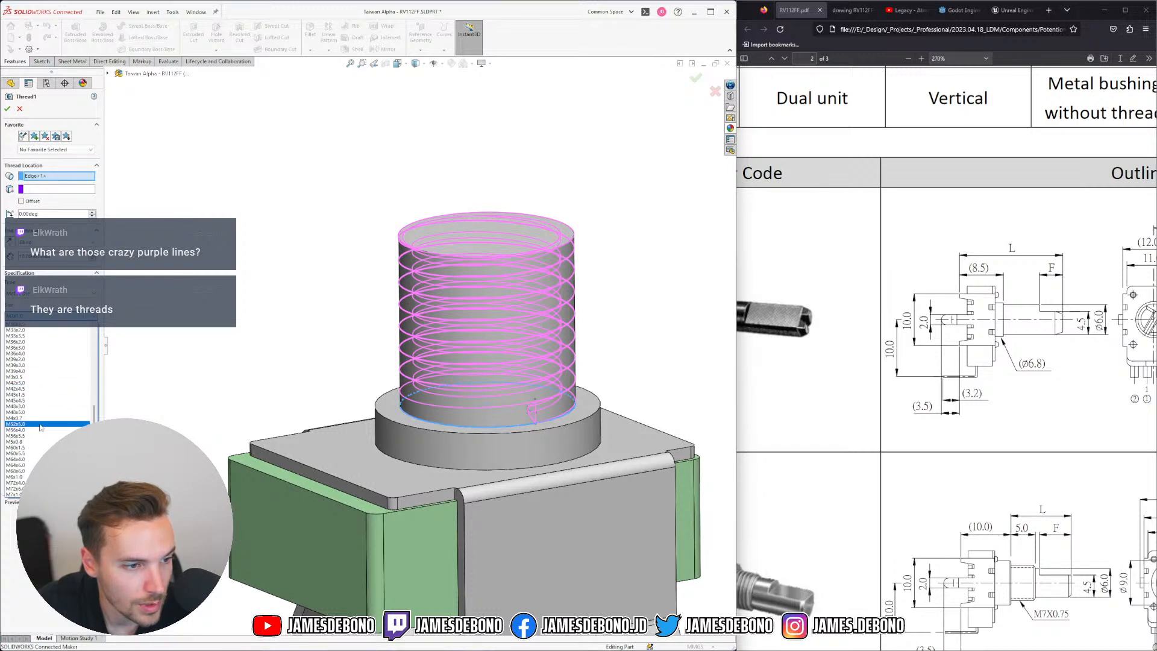
click(34, 418)
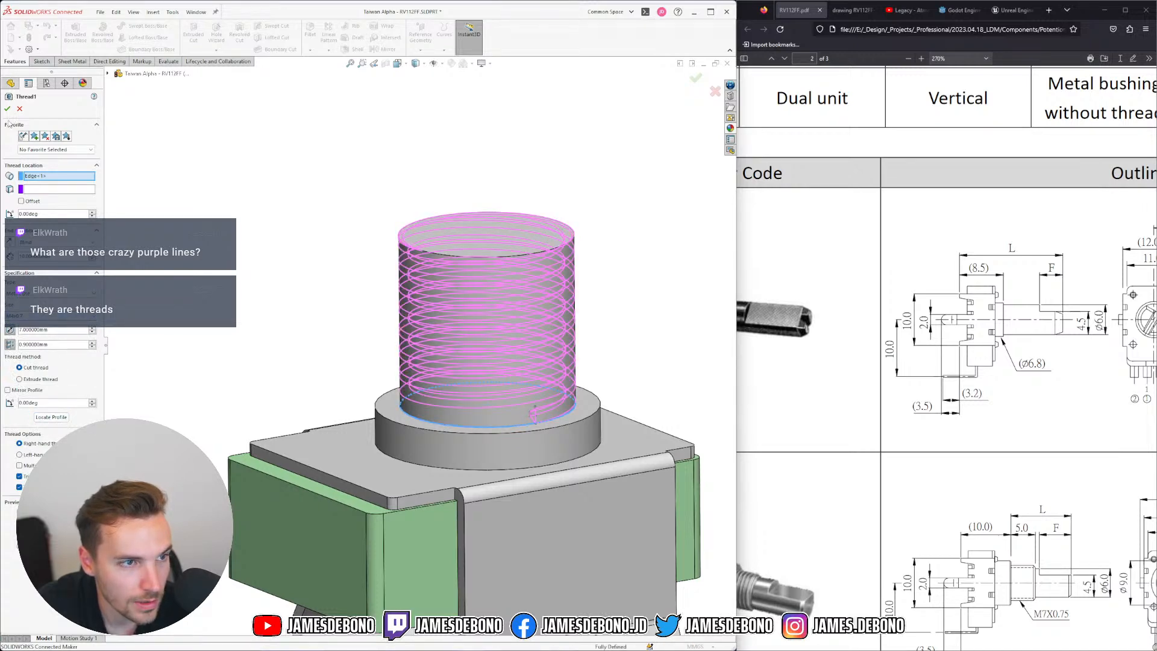
Turn off the diameter and pitch overrides of the bushing thread and apply the change
click(10, 330)
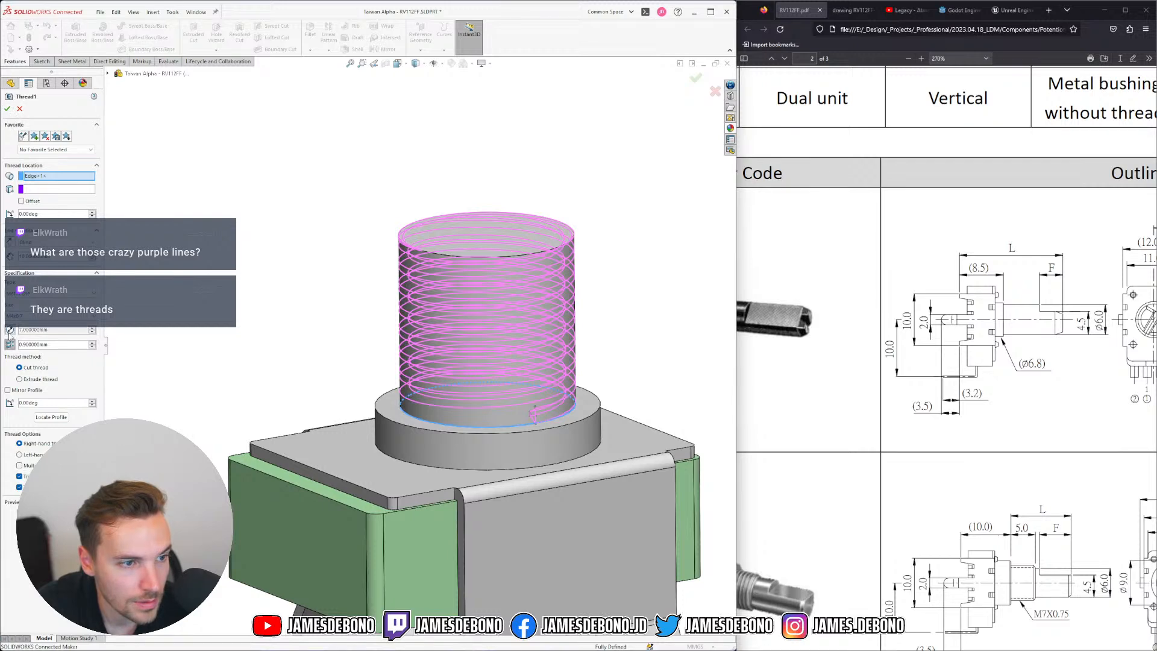
click(10, 344)
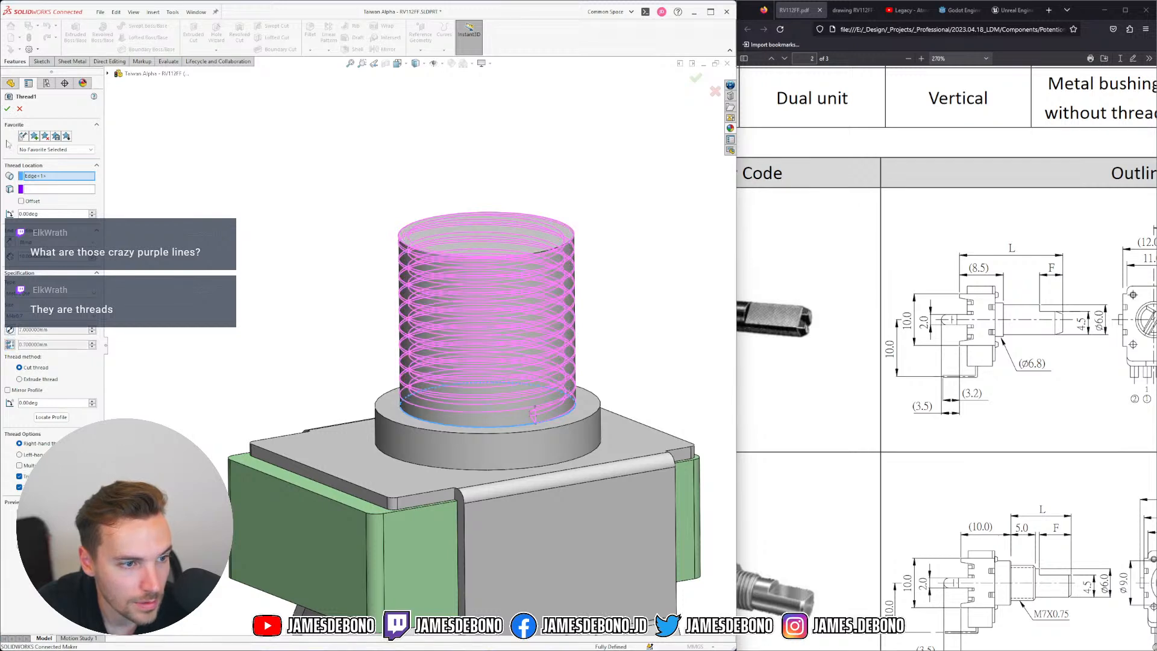
click(7, 107)
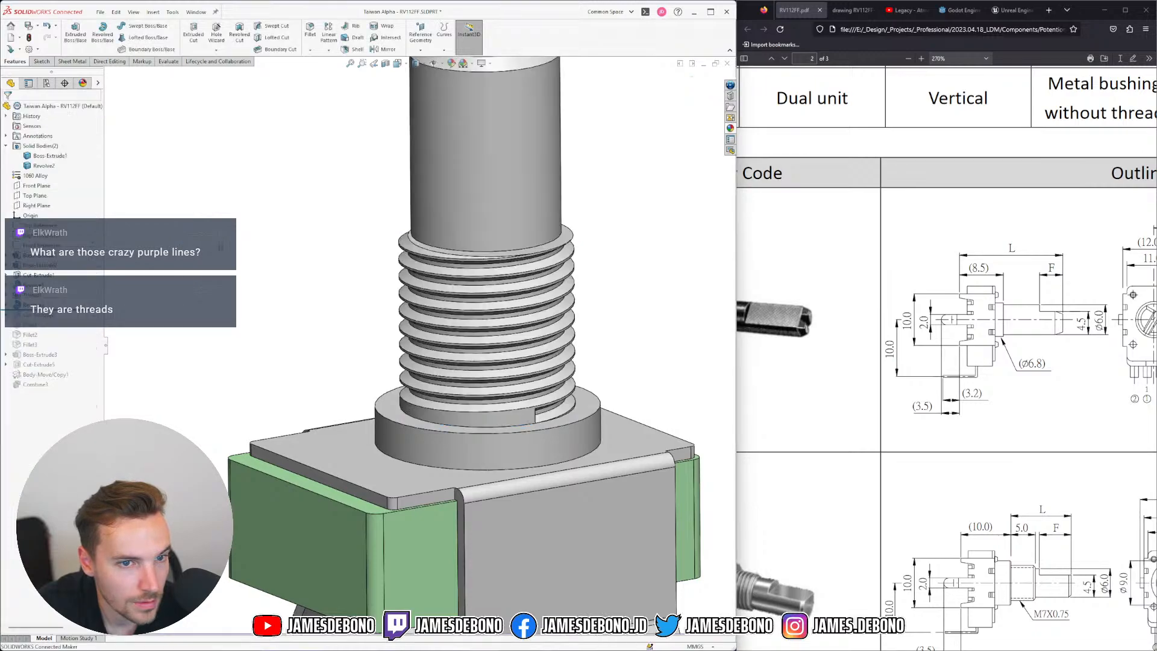